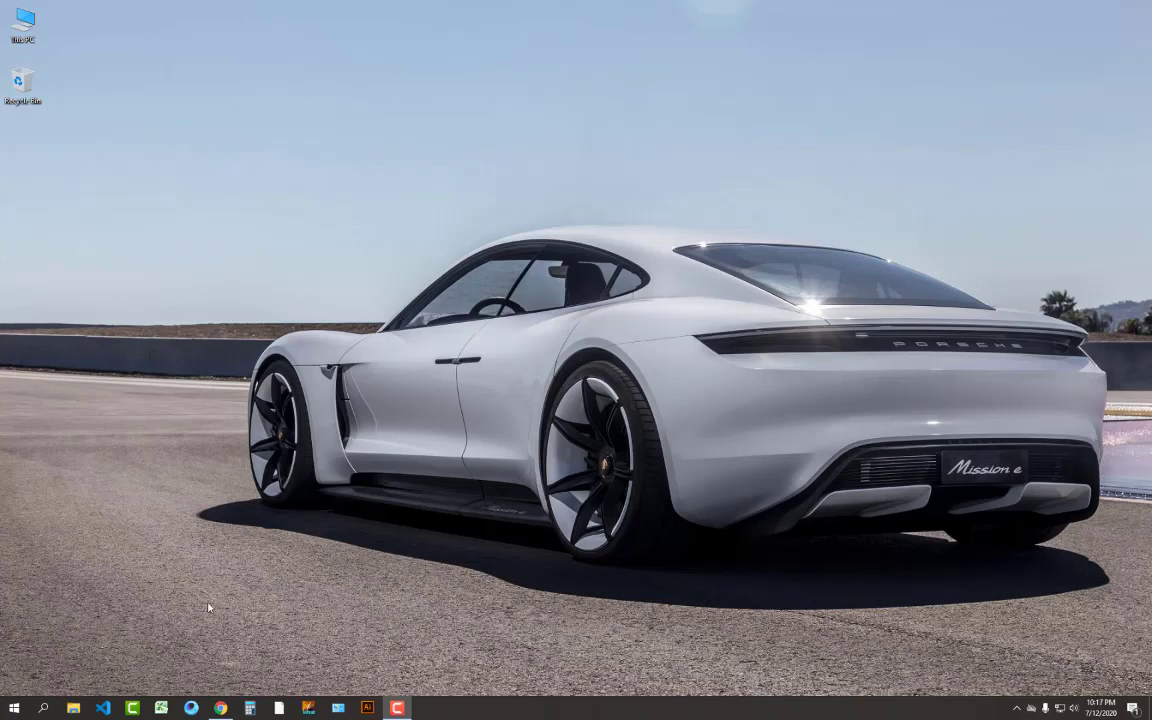
Refresh the desktop twice, then launch Excel with a new blank workbook
right_click(273, 252)
click(316, 284)
right_click(368, 405)
click(400, 439)
click(161, 707)
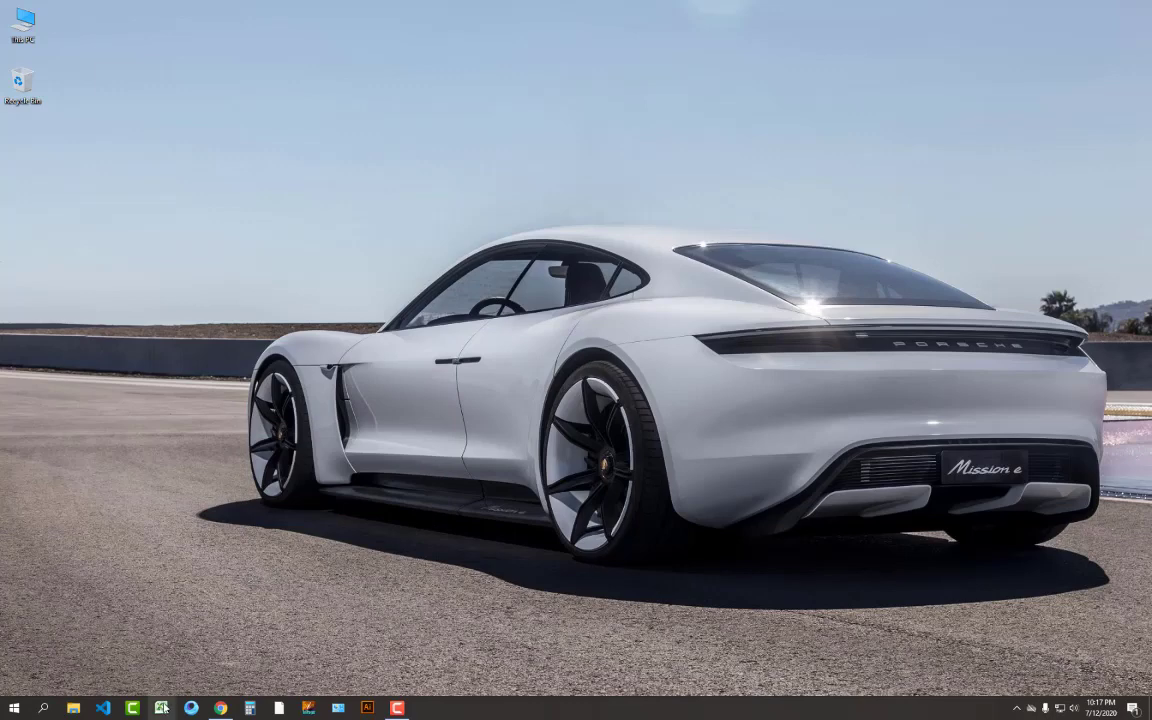
click(84, 175)
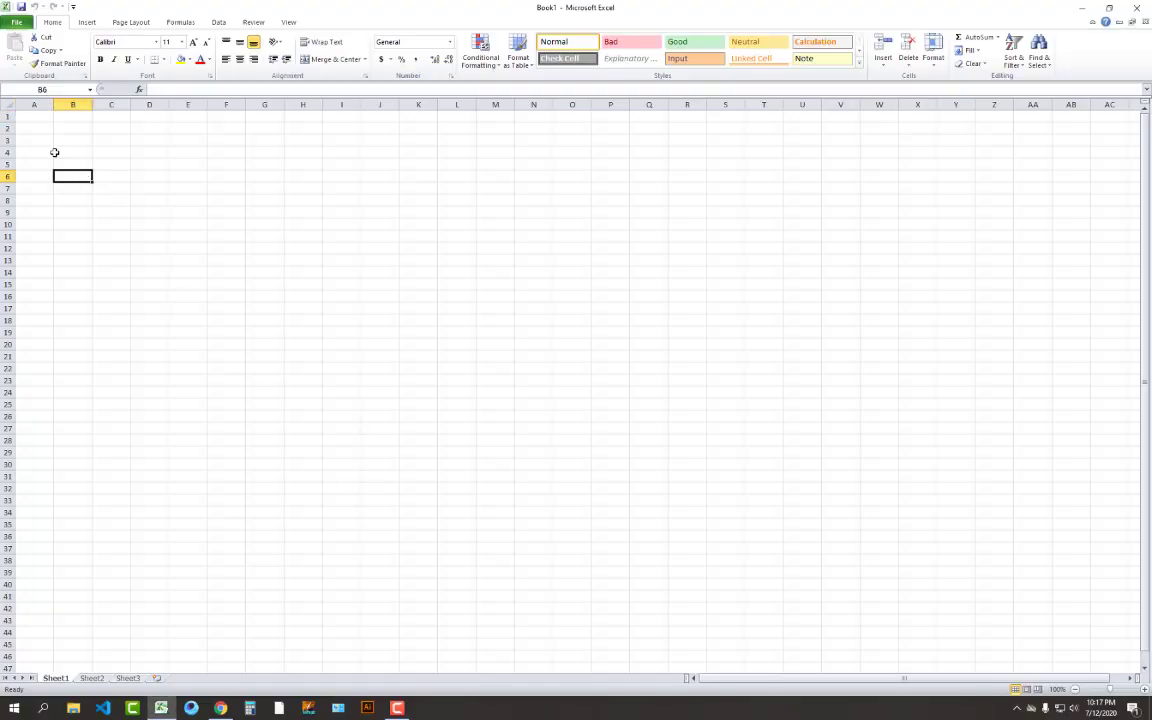
click(37, 128)
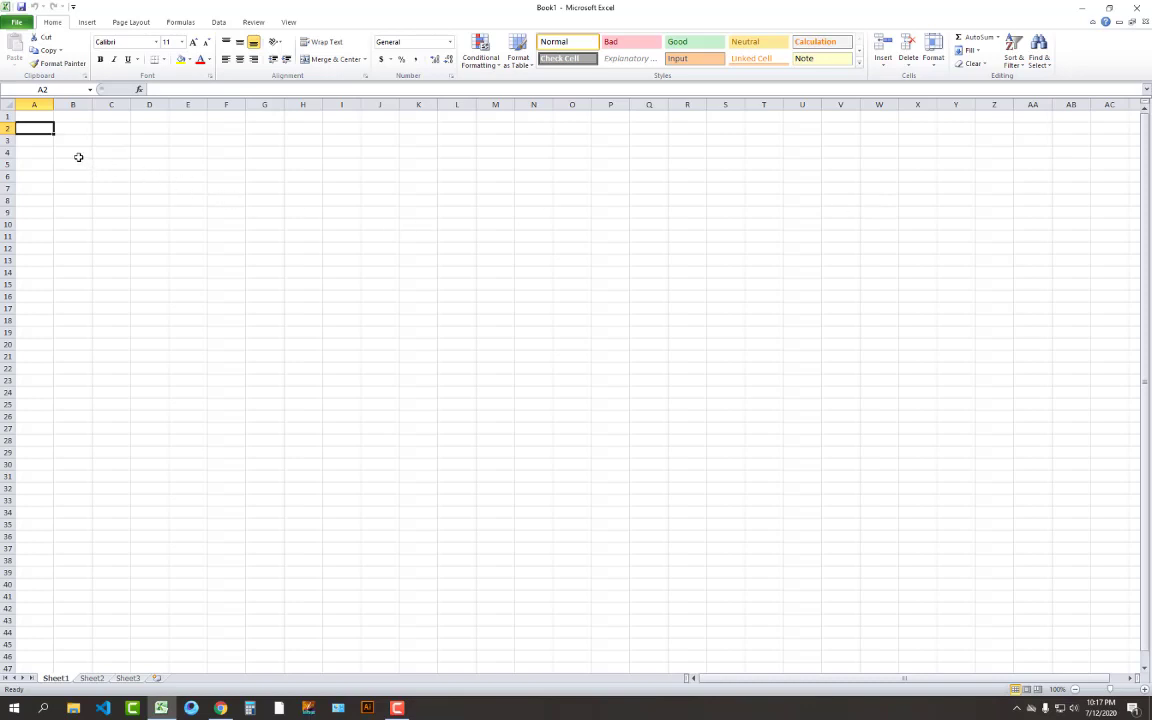
click(120, 192)
click(226, 236)
click(340, 200)
click(148, 187)
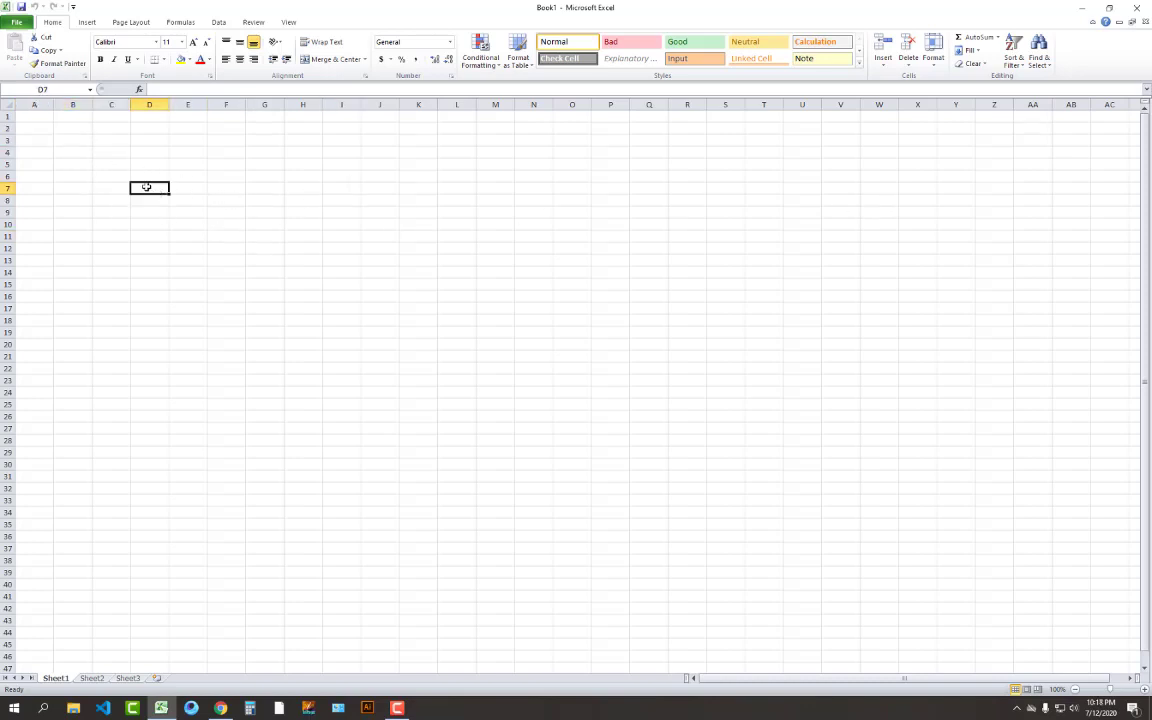
click(106, 165)
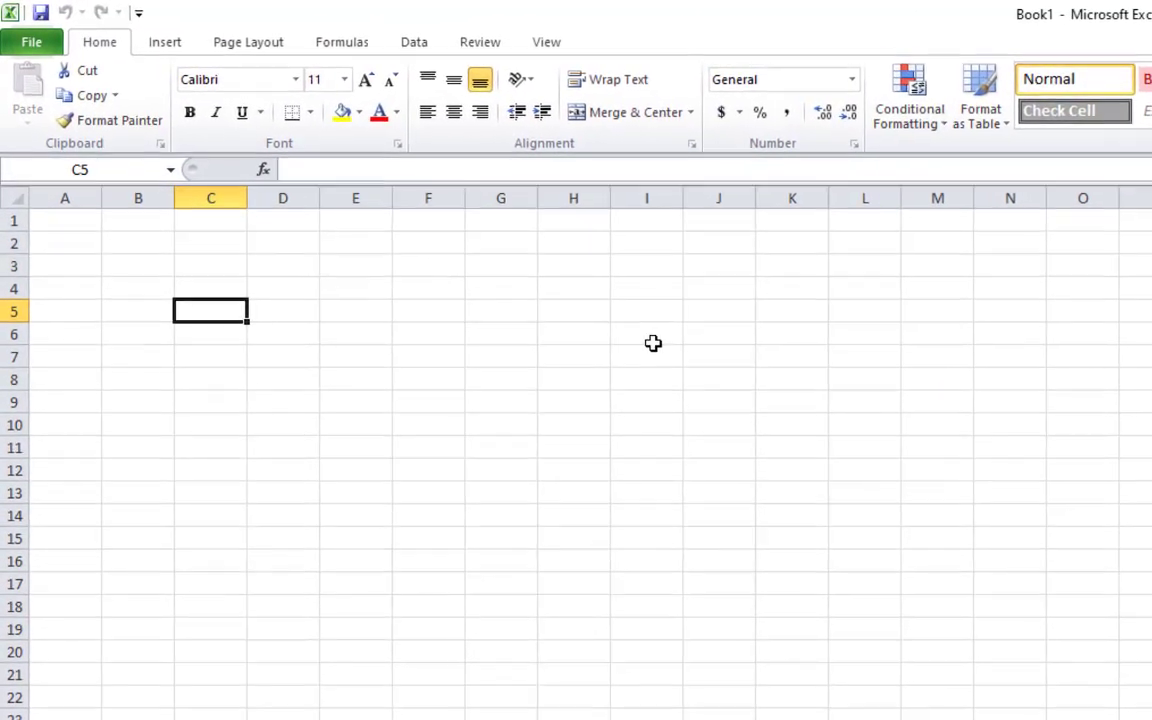
Enter the numbers 1, 2, 3 and 4 in C5:C8
text(1)
key(Return)
text(2)
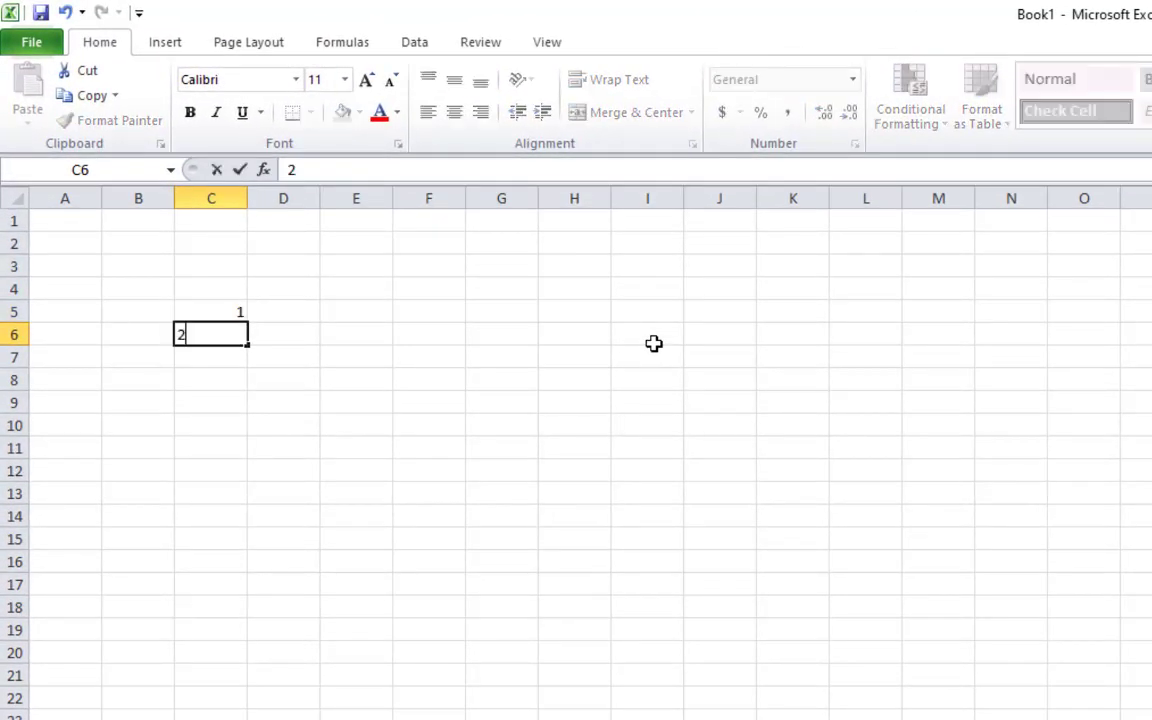
key(Return)
text(3)
key(Return)
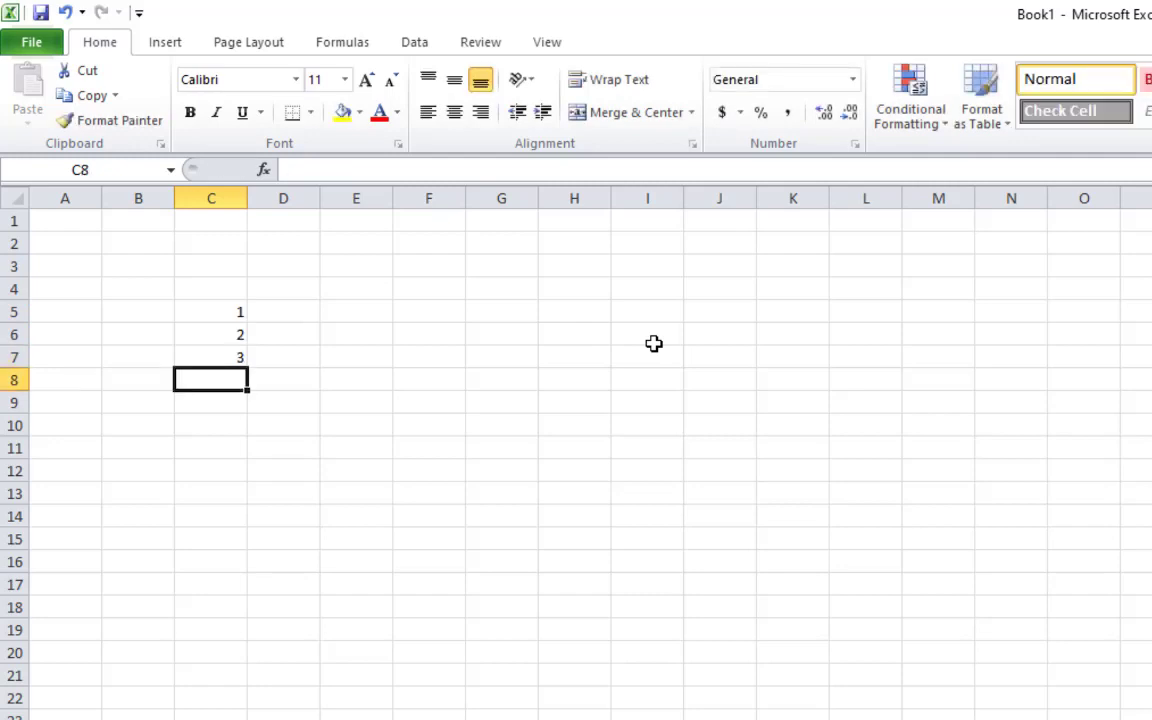
text(4)
key(Return)
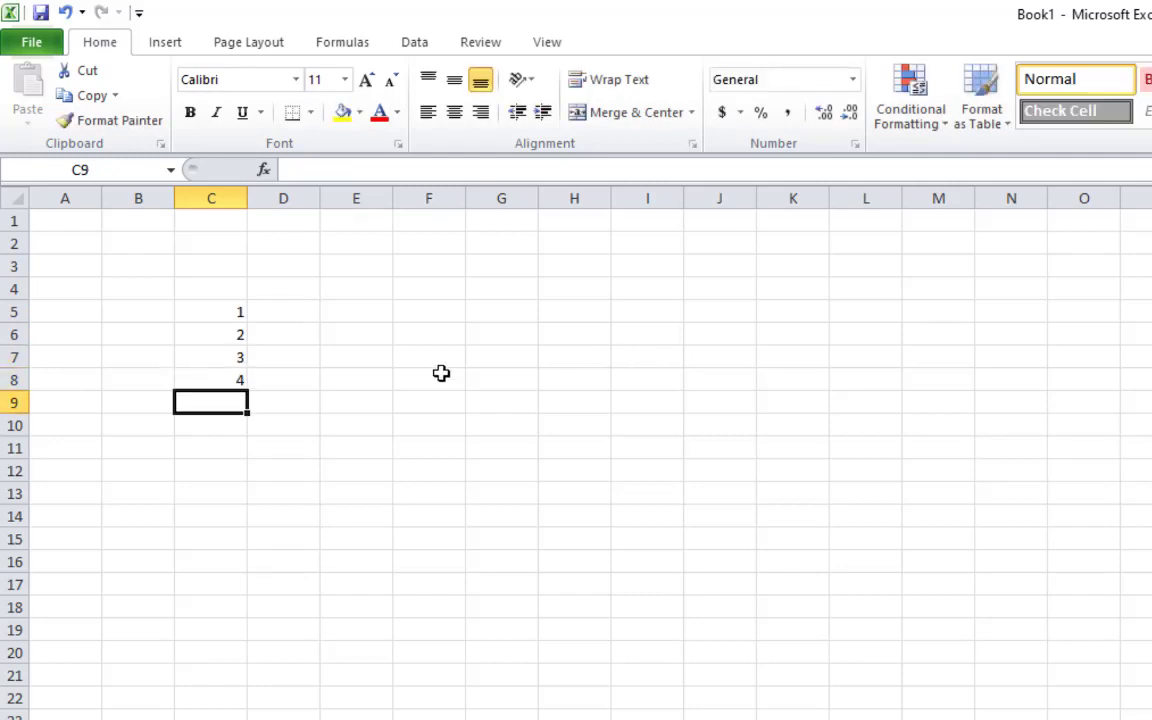
Add the heading 'srial keys' in C4 above the numbers
drag(193, 316, 208, 388)
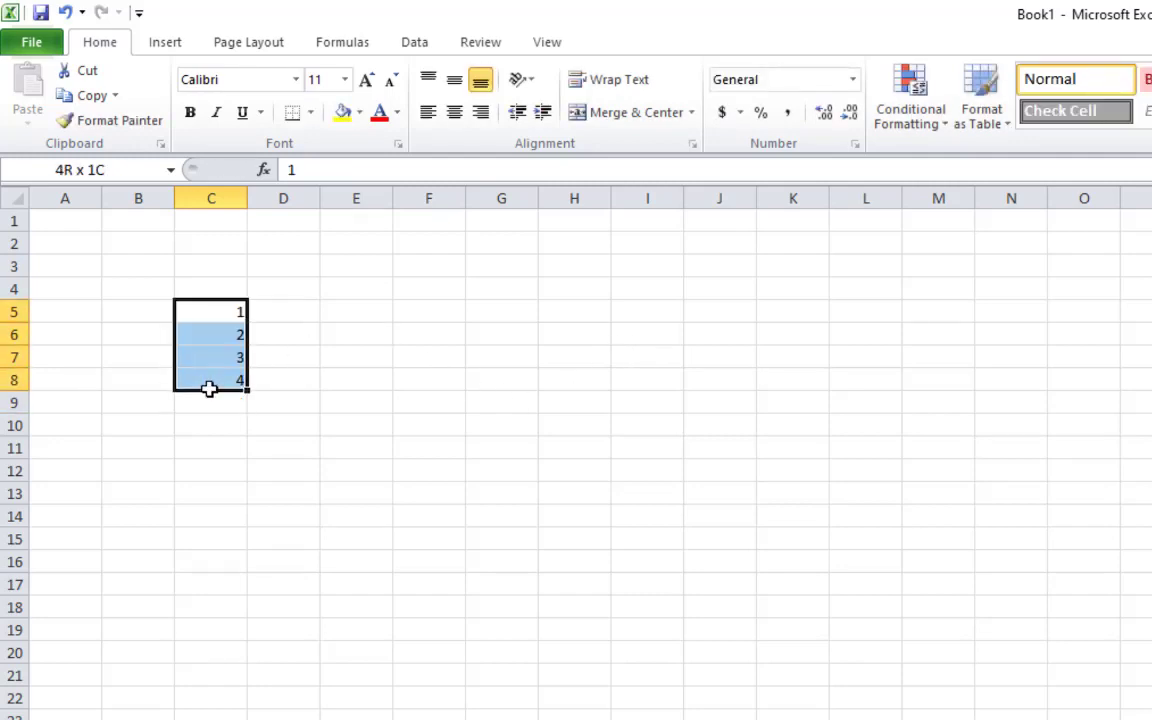
click(453, 362)
drag(238, 310, 230, 383)
click(229, 291)
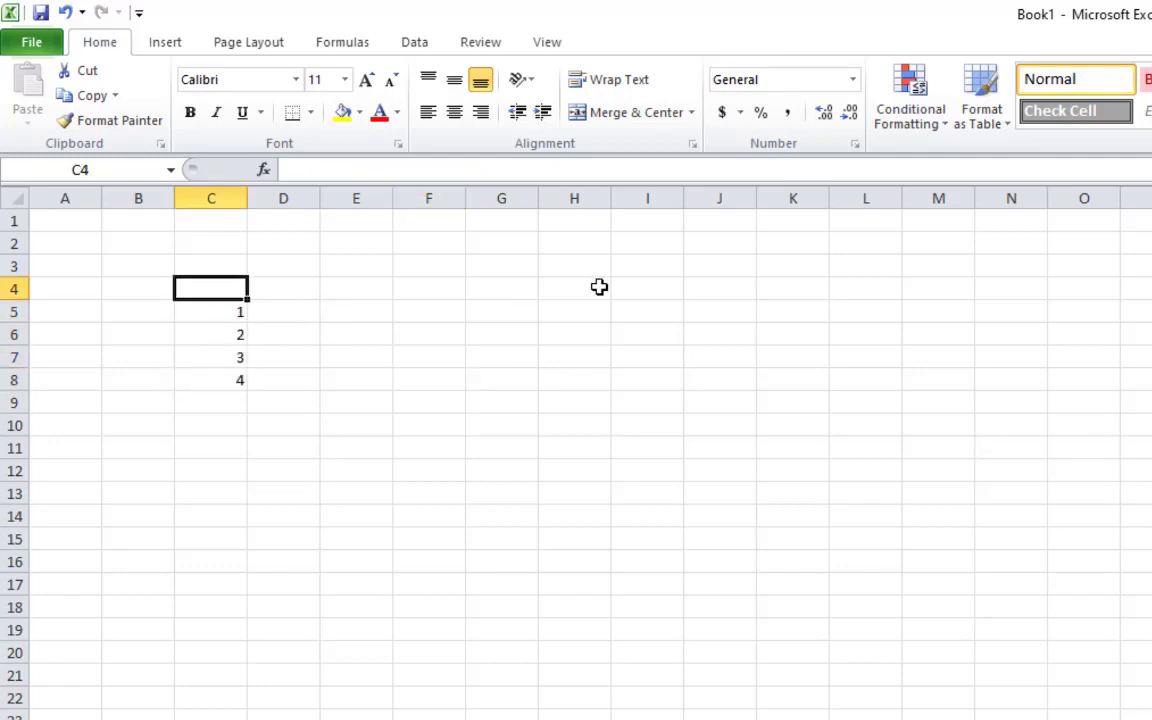
text(sria)
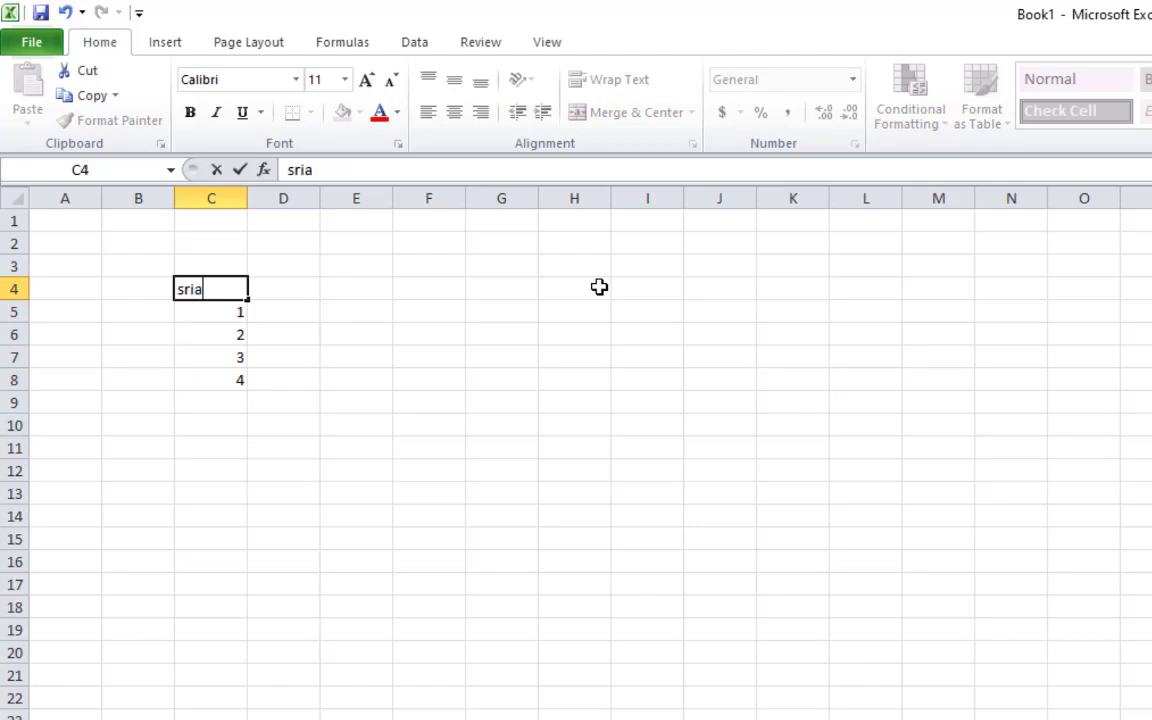
text(l keys)
key(Return)
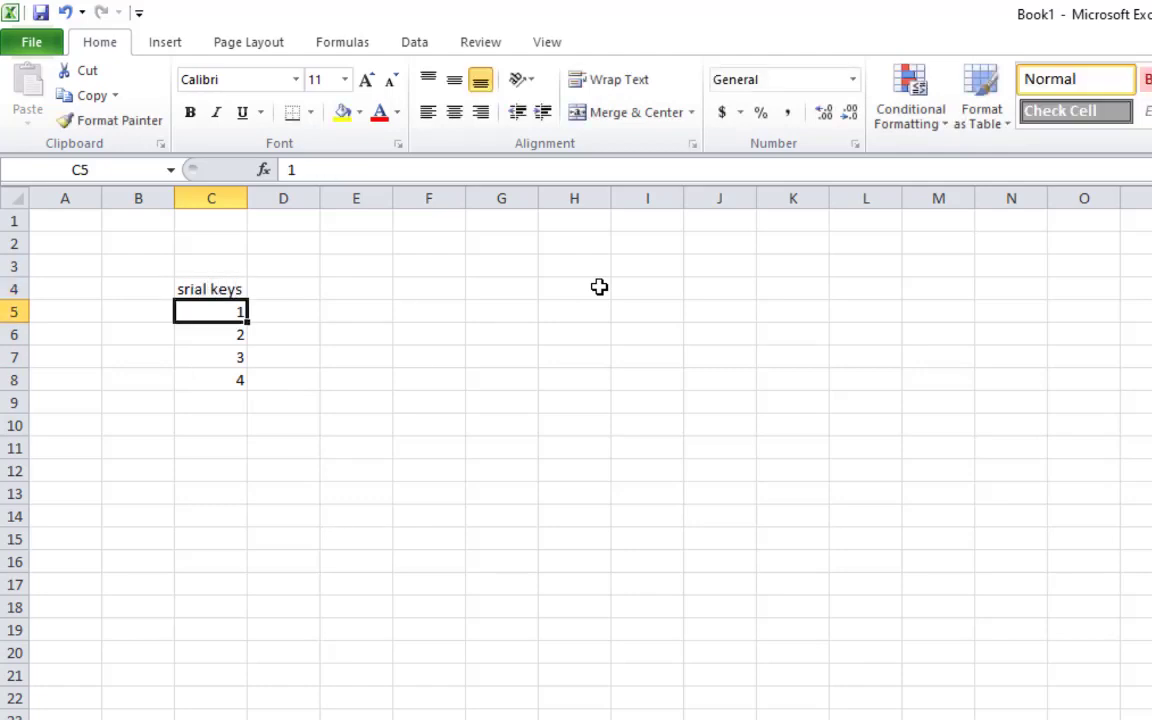
Make the srial keys heading bold at 22 pt and widen column C to fit it
click(314, 535)
click(231, 289)
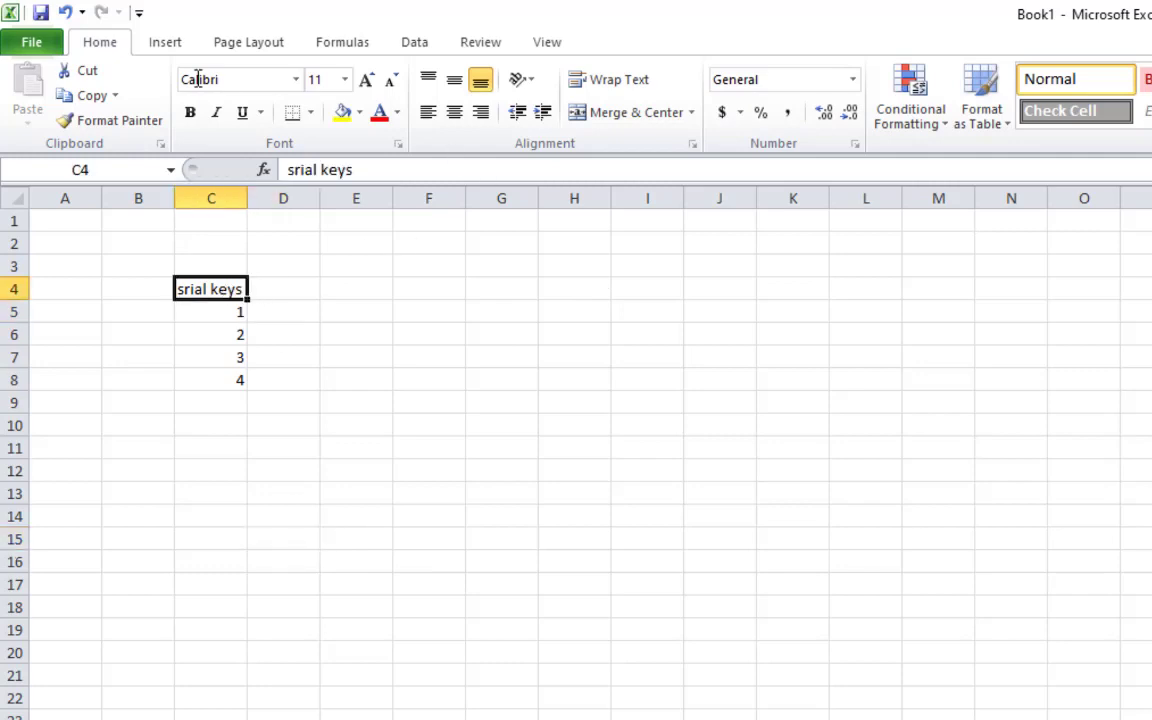
click(368, 81)
click(368, 81)
click(368, 81)
click(368, 81)
click(368, 81)
click(368, 81)
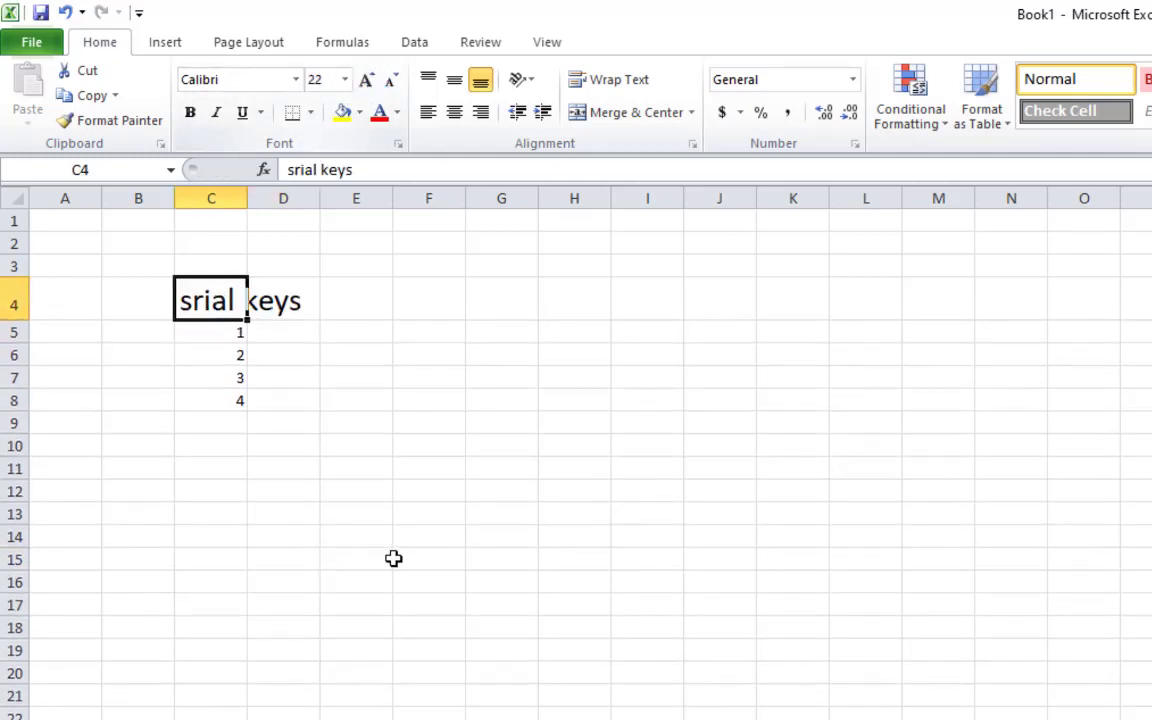
drag(395, 558, 385, 552)
click(201, 305)
key(ctrl+b)
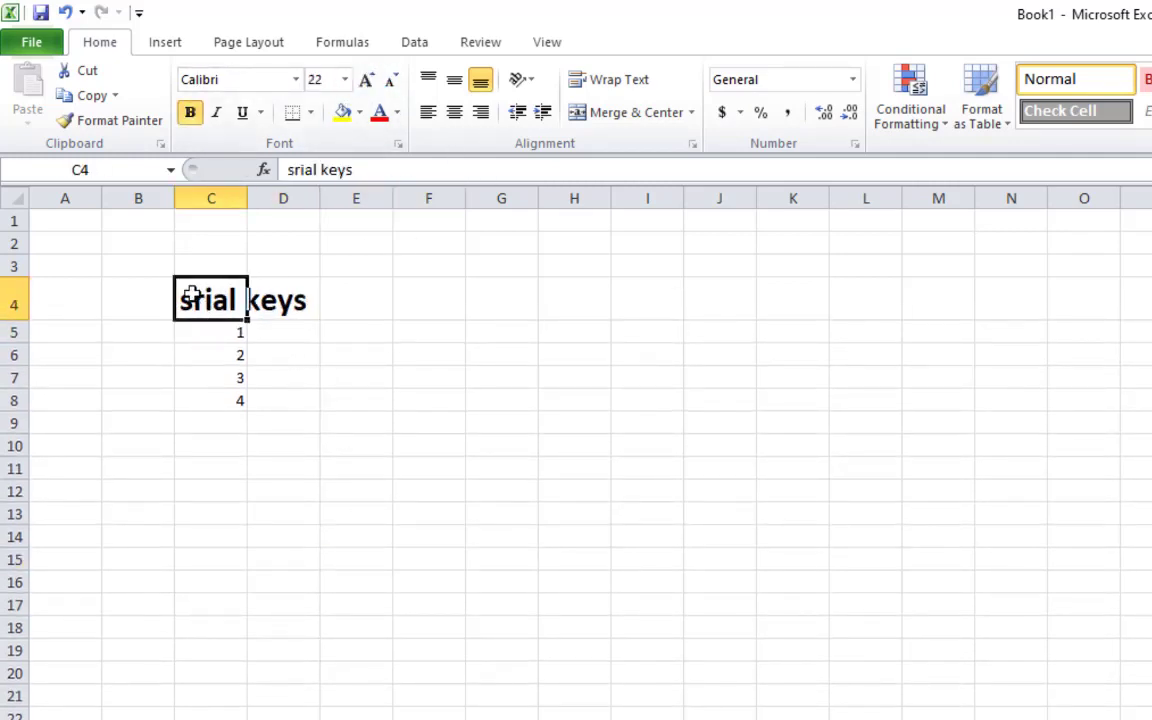
double_click(245, 197)
Select cells around the numbers, ending on E4 for a second heading
click(425, 558)
click(290, 337)
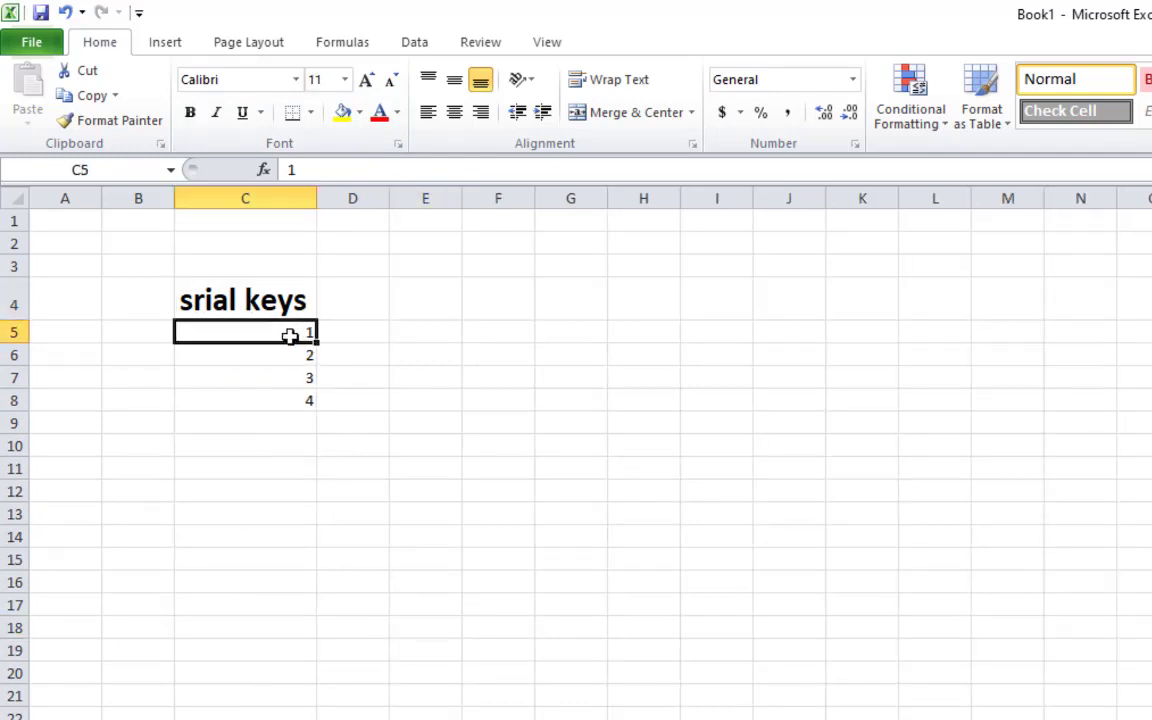
click(328, 418)
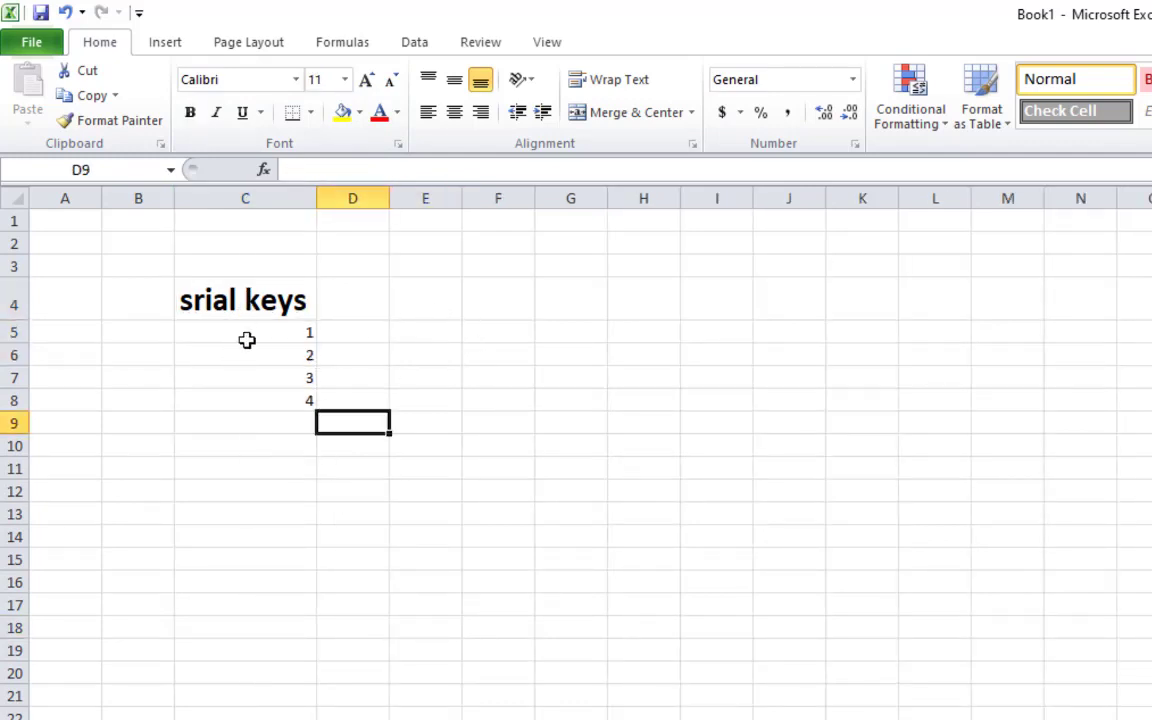
drag(247, 339, 269, 447)
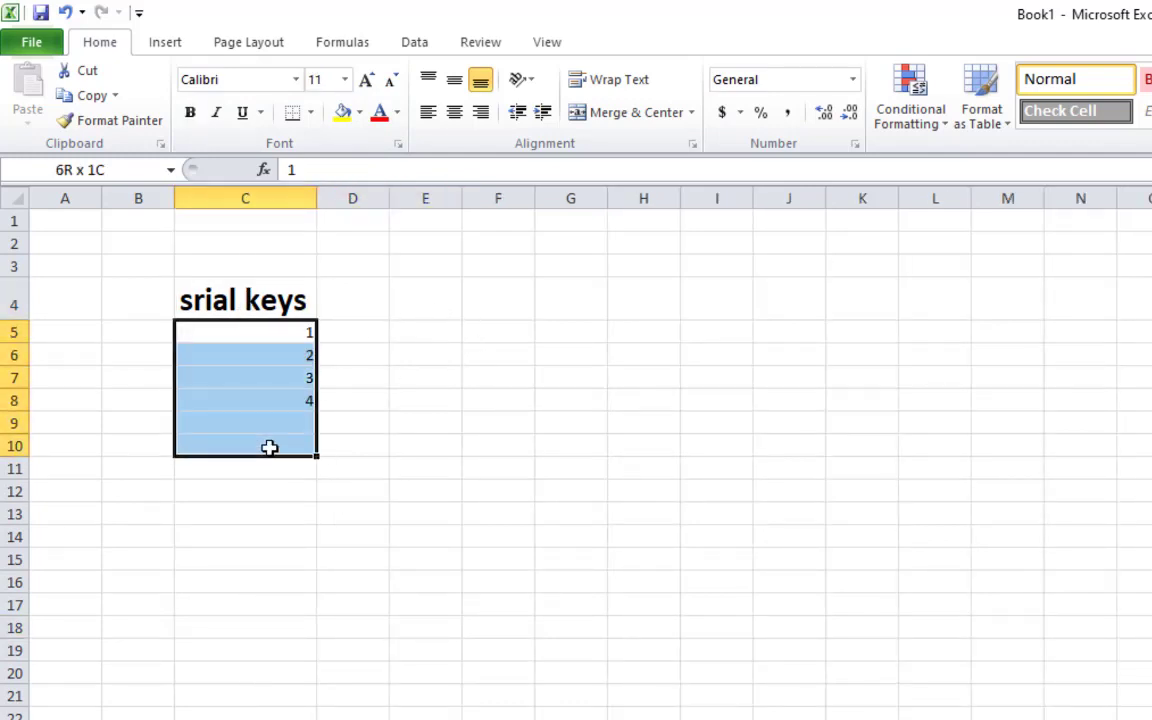
click(350, 395)
click(418, 300)
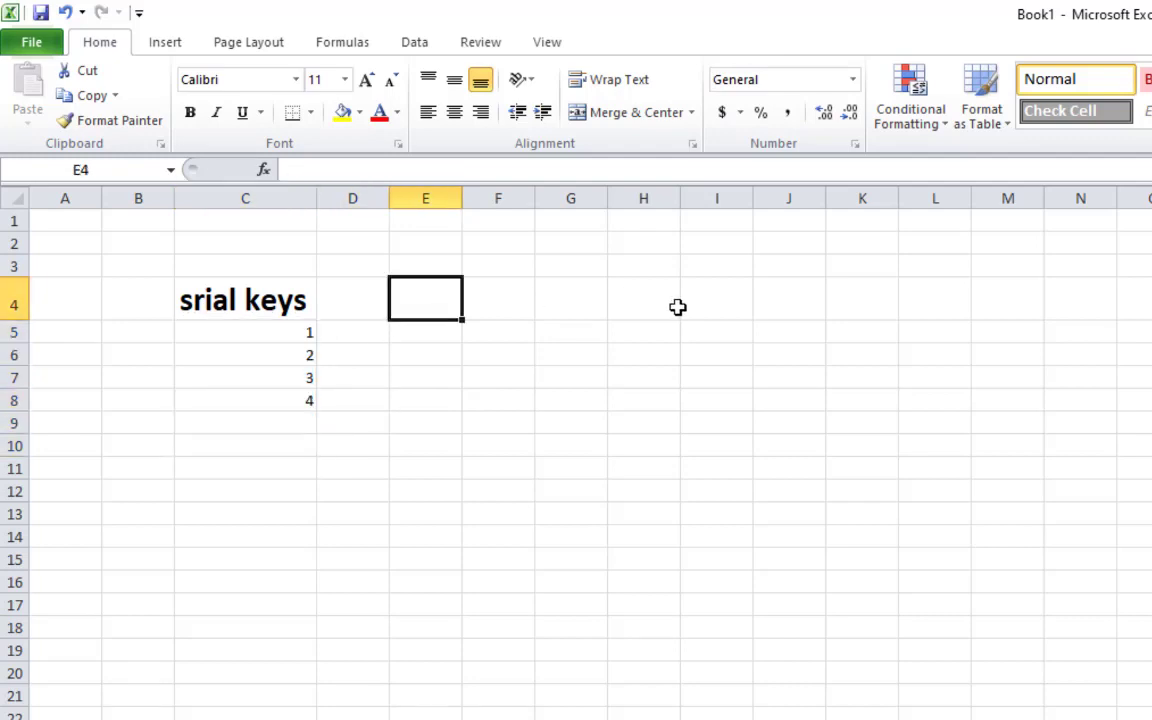
Enter 'tables' in E4, give it the heading's bold 22 pt format with Format Painter, and widen column E
text(tables)
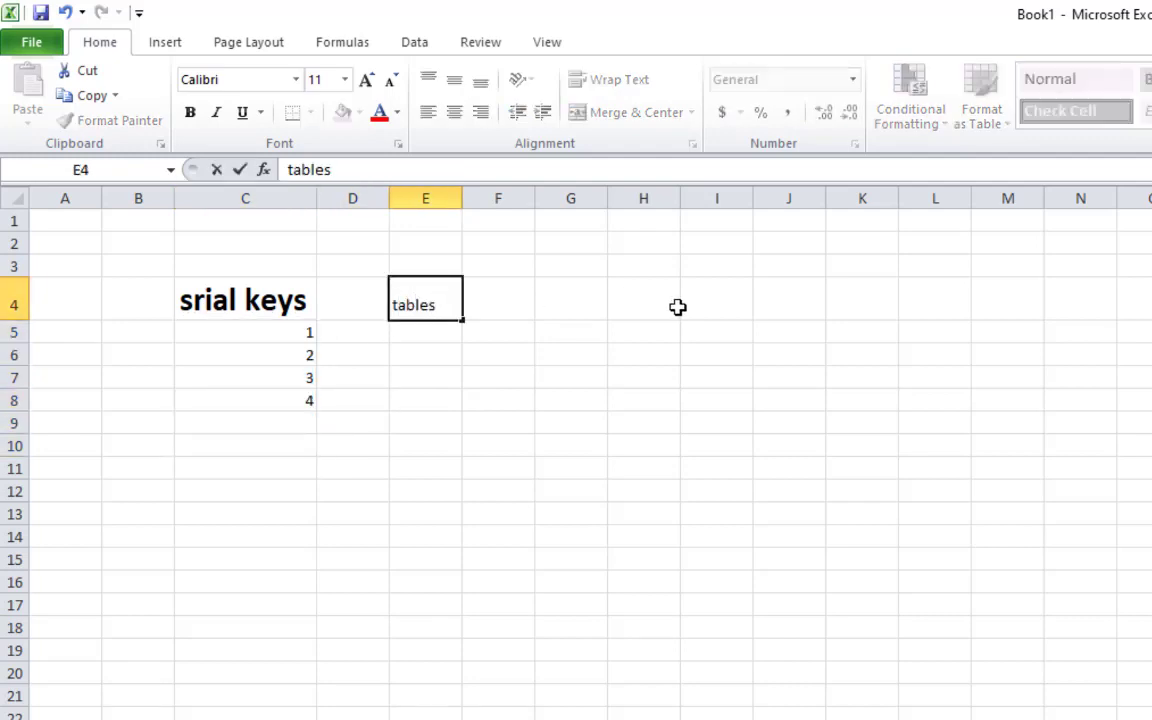
key(Return)
key(Up)
click(263, 302)
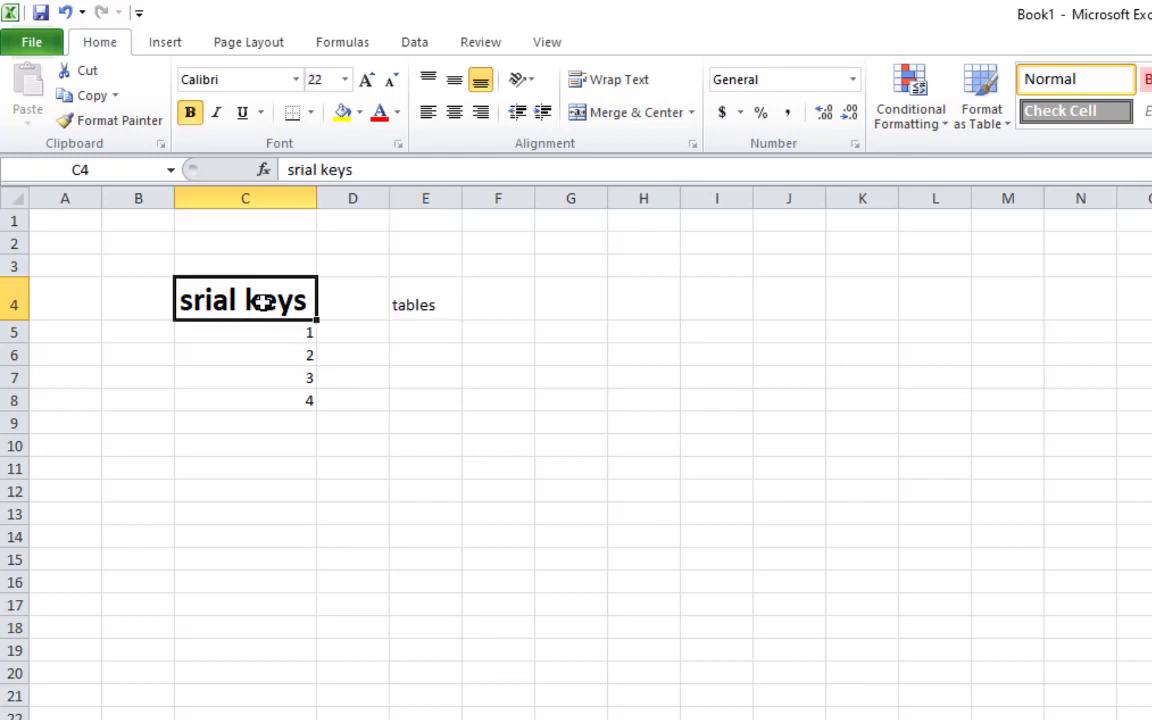
click(147, 122)
click(425, 302)
click(524, 324)
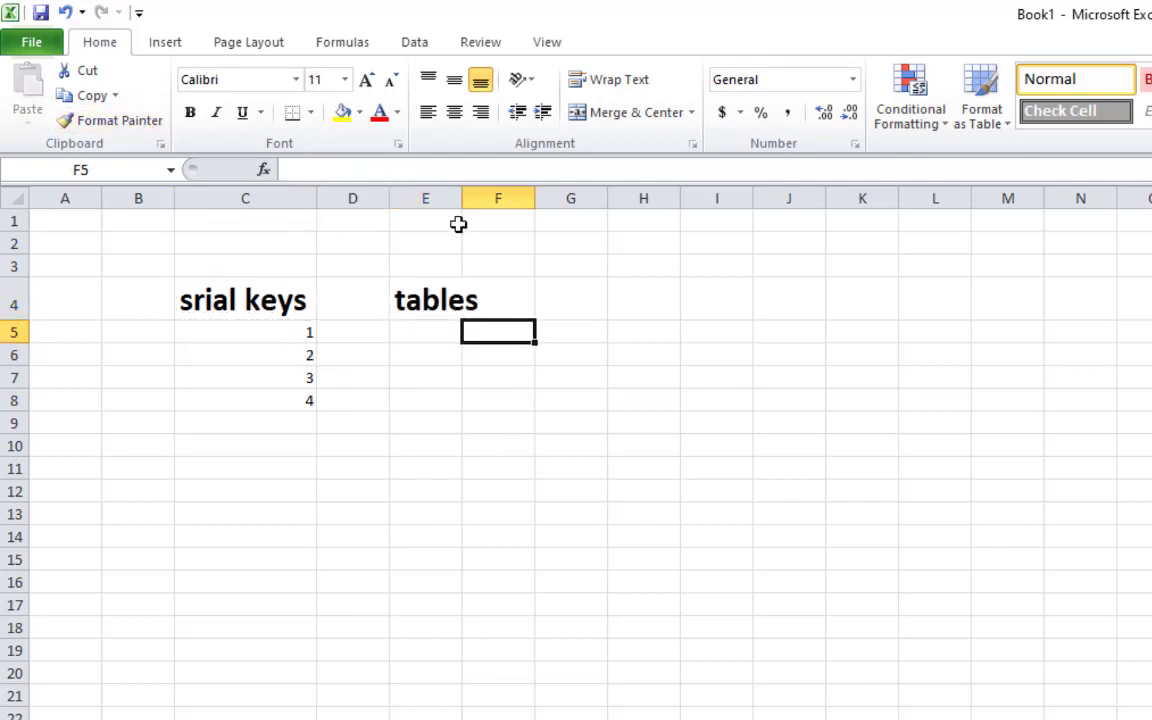
double_click(463, 193)
Clear the numbers 1–4 from column C
click(515, 490)
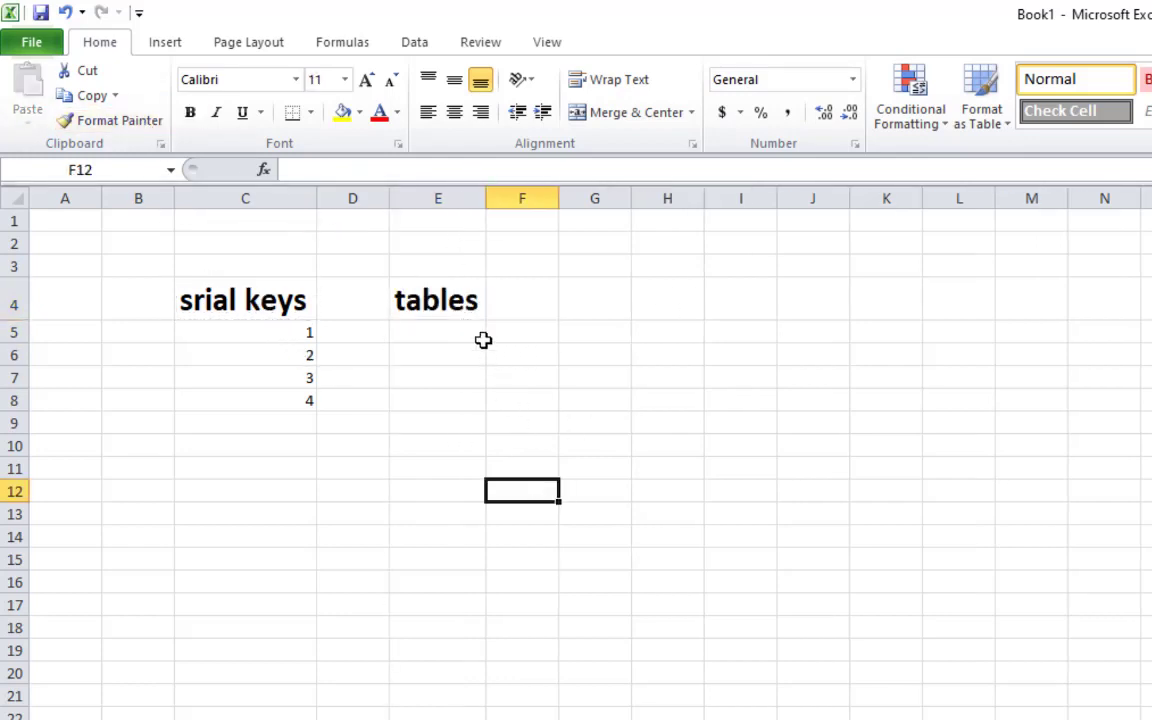
click(472, 312)
click(545, 306)
click(687, 360)
click(723, 330)
click(608, 303)
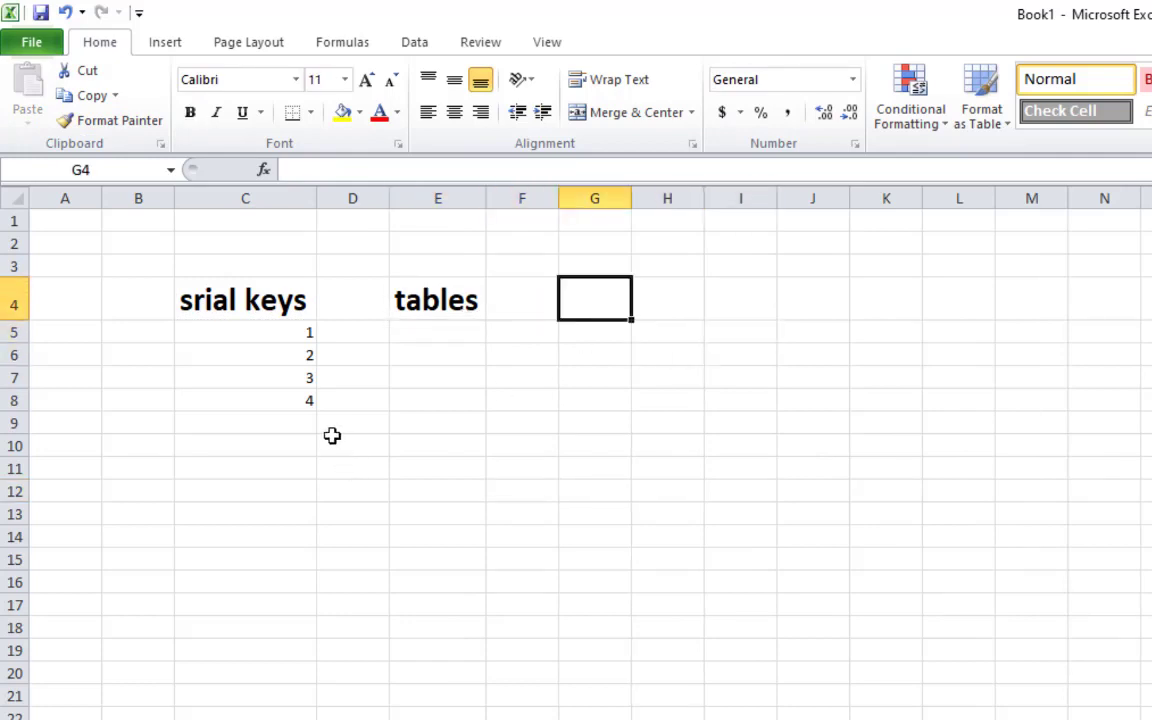
click(332, 435)
drag(280, 332, 296, 425)
key(Delete)
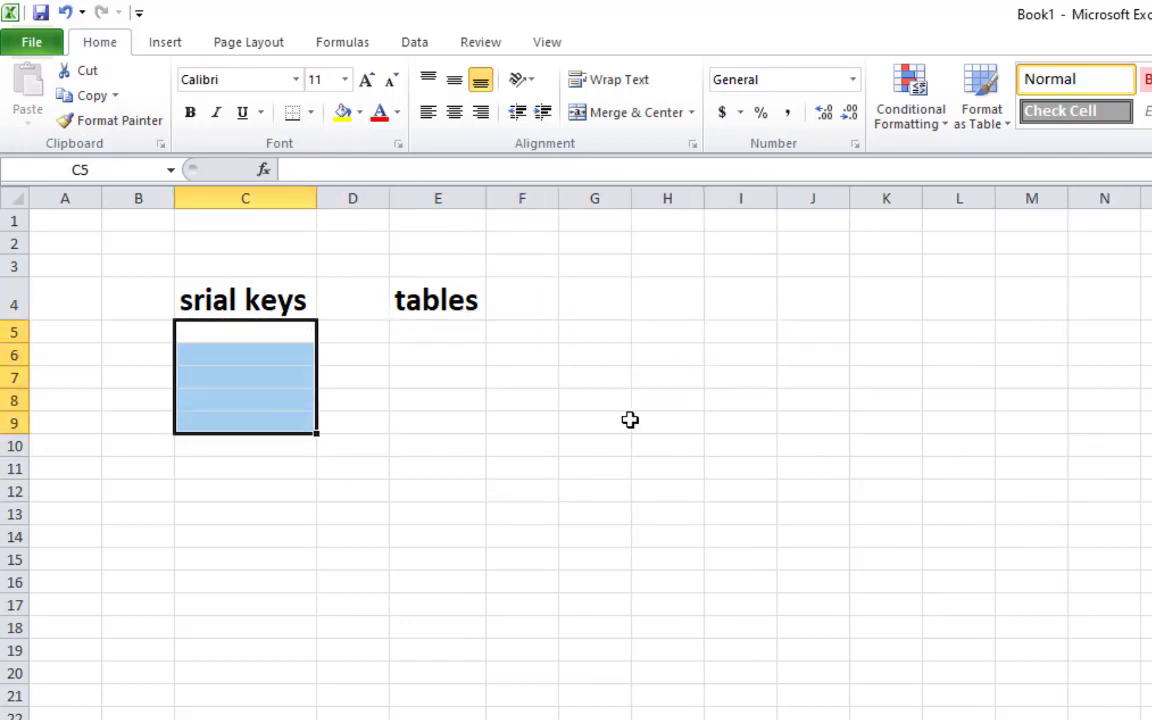
Re-enter 1 in C5 and 3 in C6
key(Up)
key(Right)
key(Right)
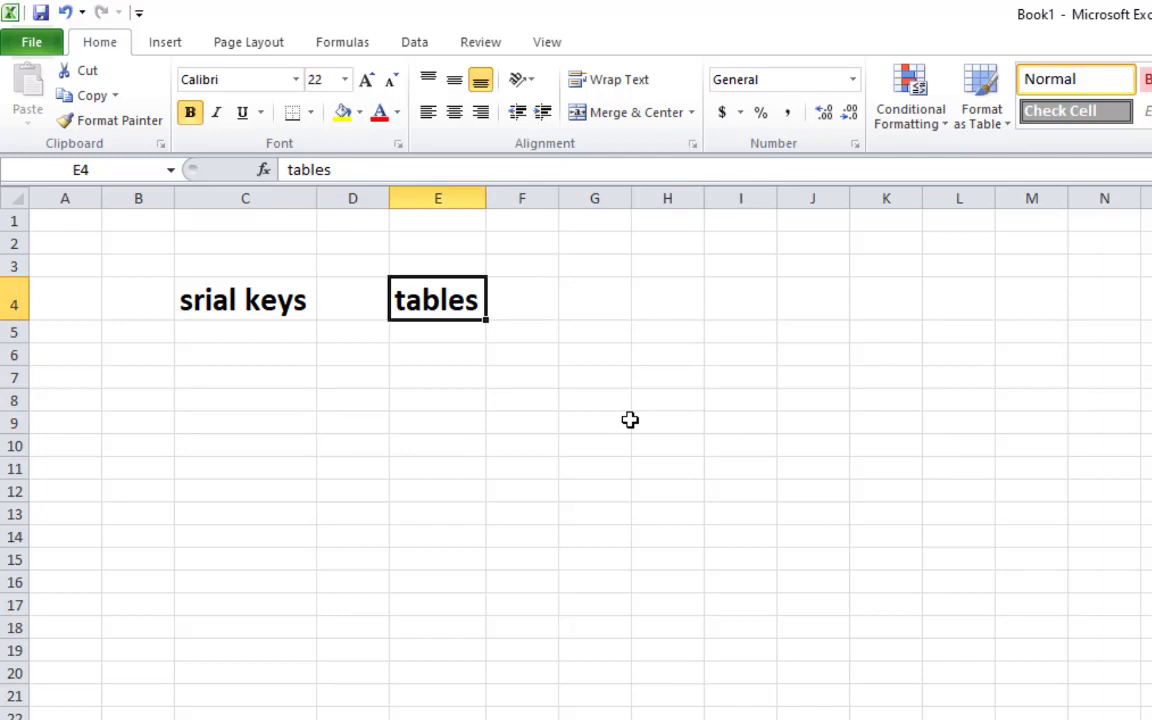
key(Left)
key(Left)
key(Down)
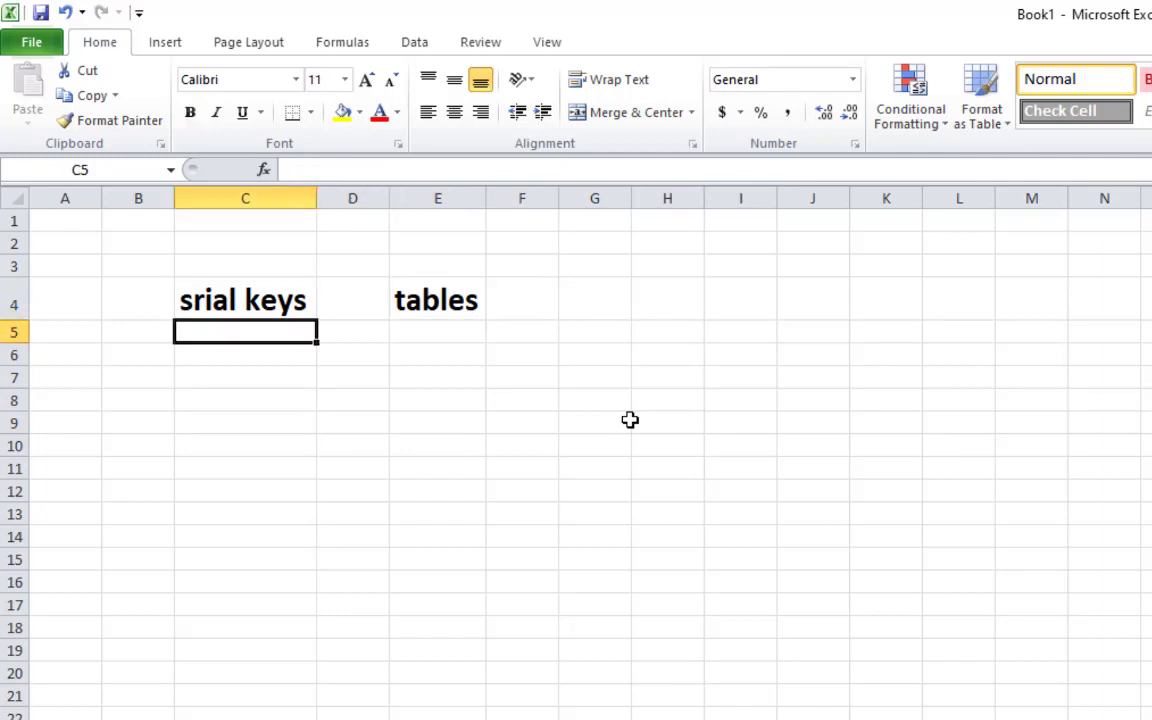
text(1)
key(Return)
text(3)
key(Return)
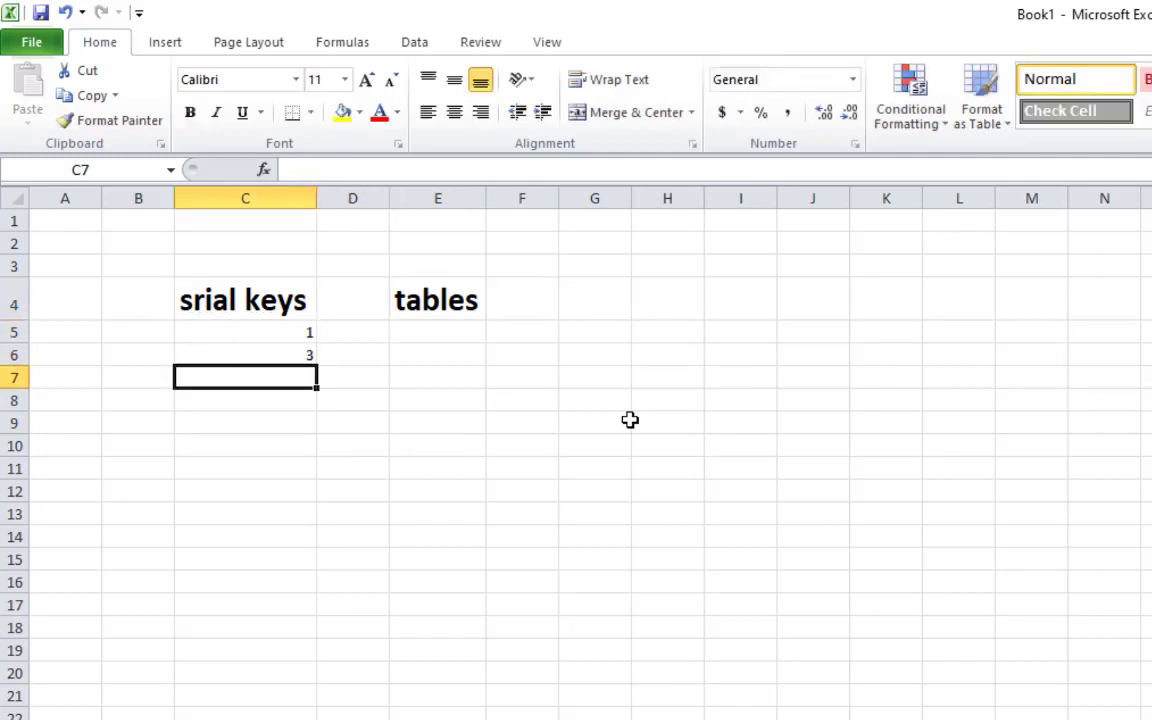
Correct C6 to 2 and enter 3 and 4 in C7:C8
key(Up)
key(Down)
key(Up)
key(BackSpace)
text(2)
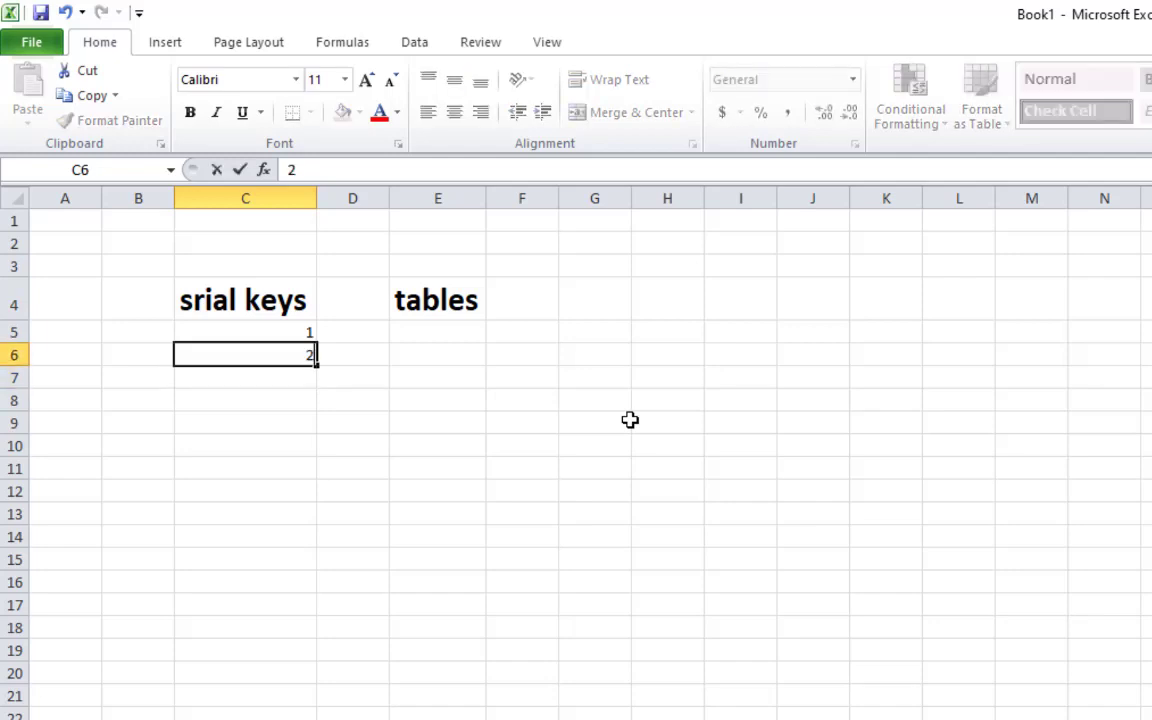
key(Return)
text(3)
key(Return)
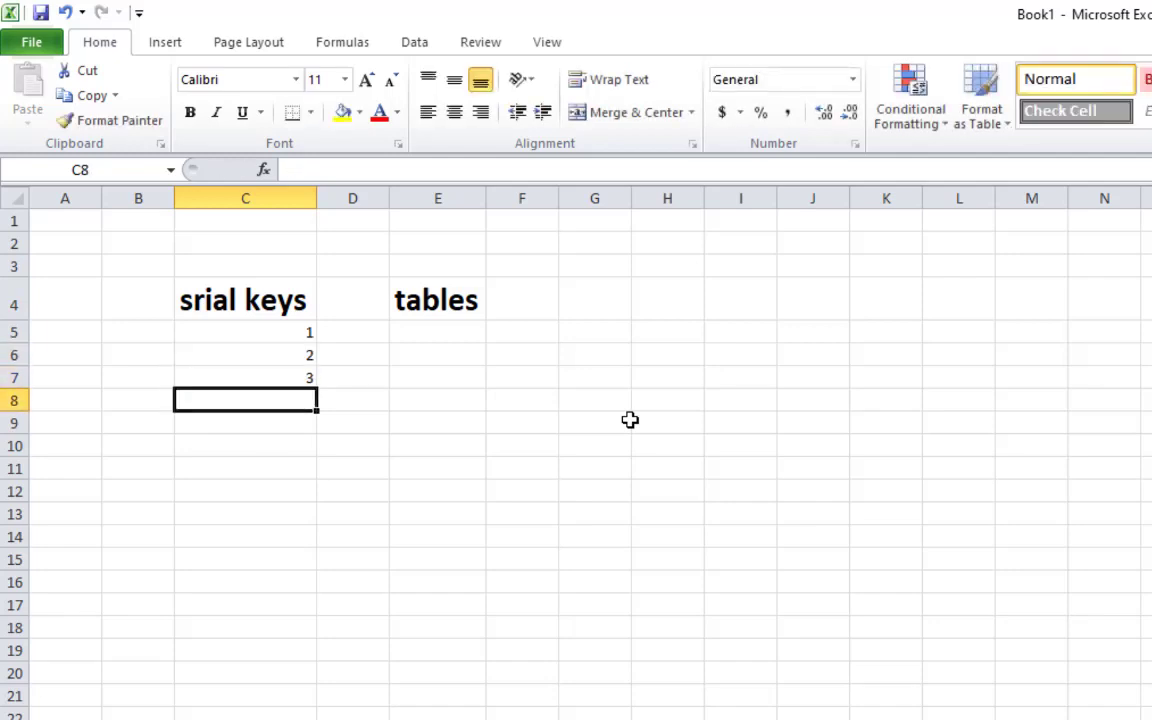
text(4)
key(Return)
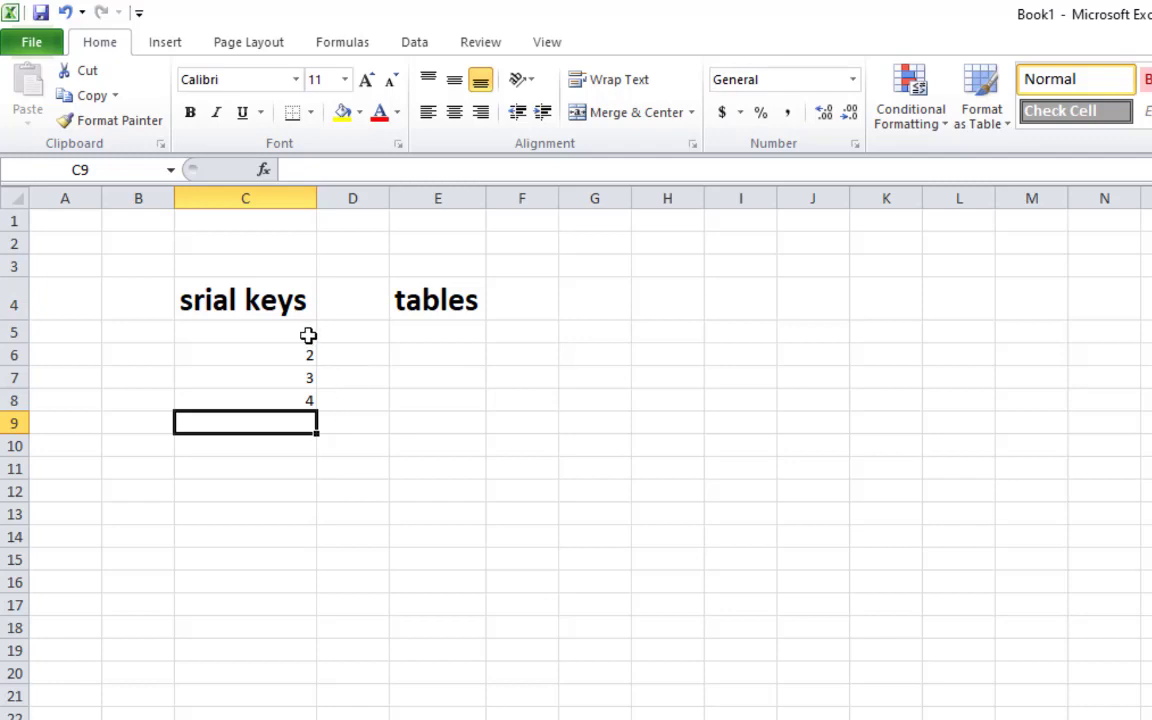
Clear the numbers from C5:C8 again
drag(306, 334, 302, 393)
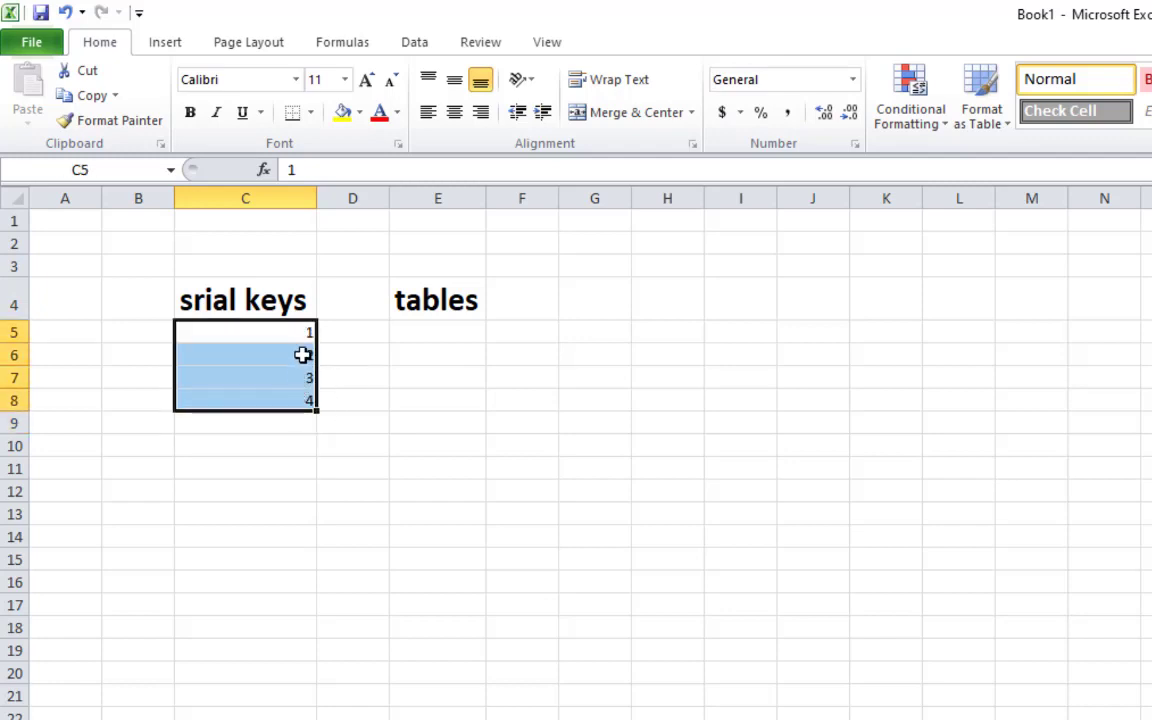
key(BackSpace)
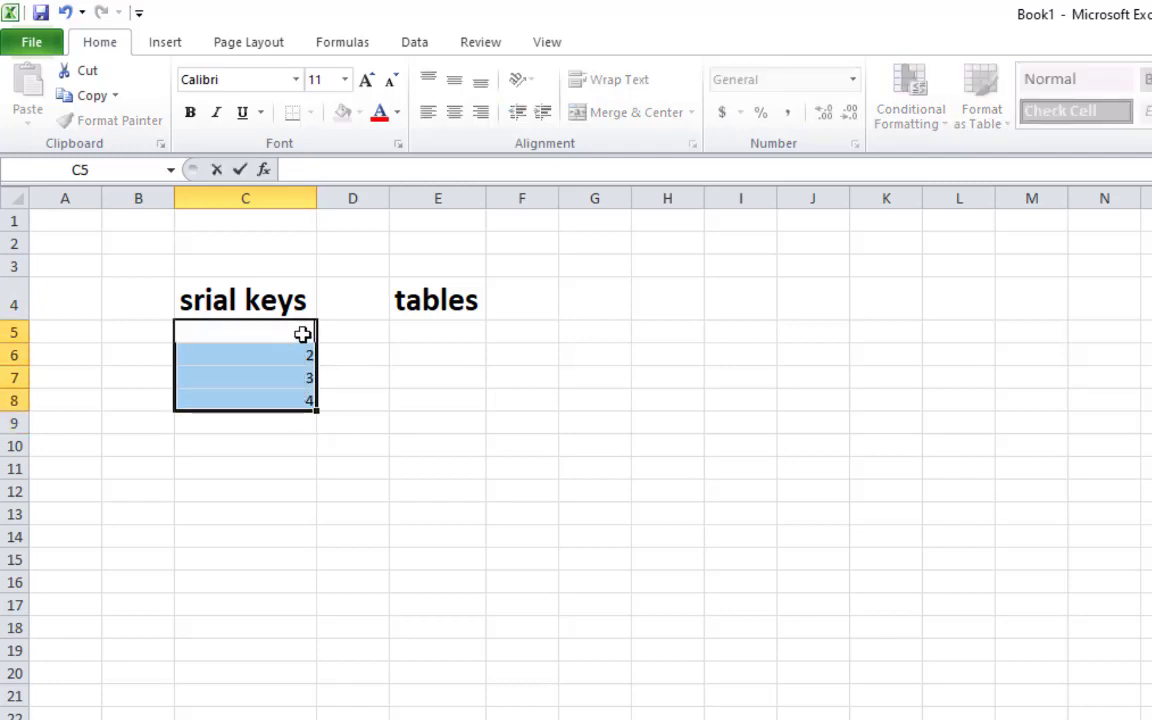
key(Down)
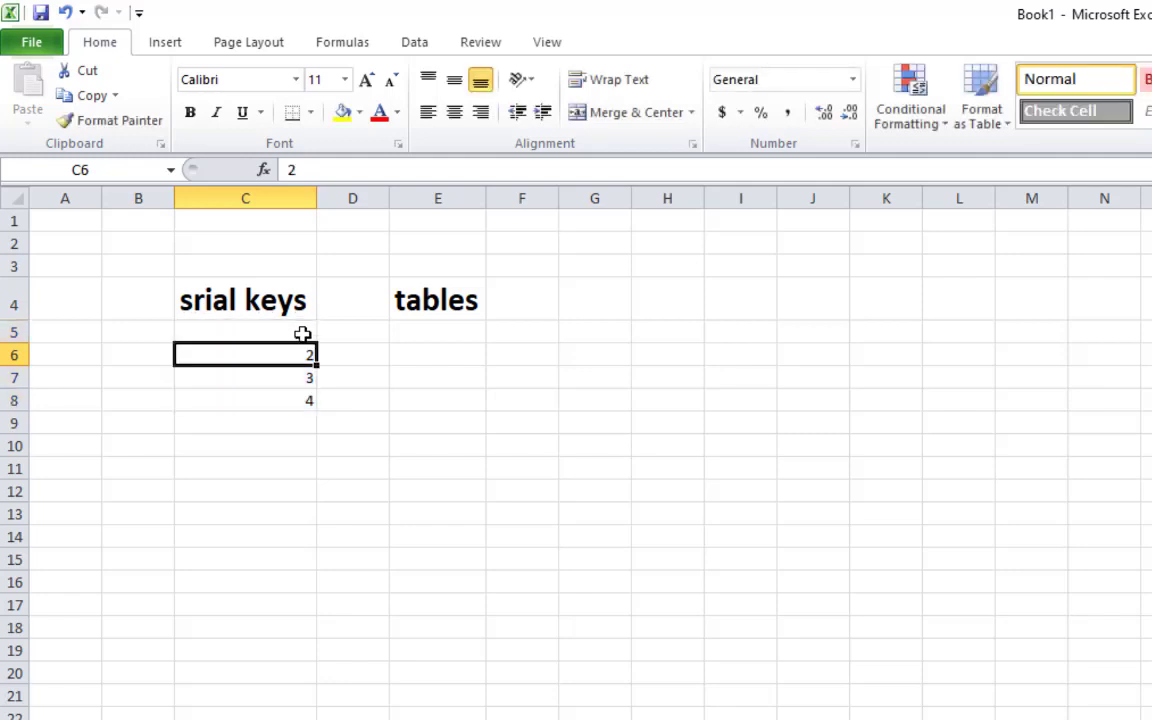
drag(278, 350, 288, 395)
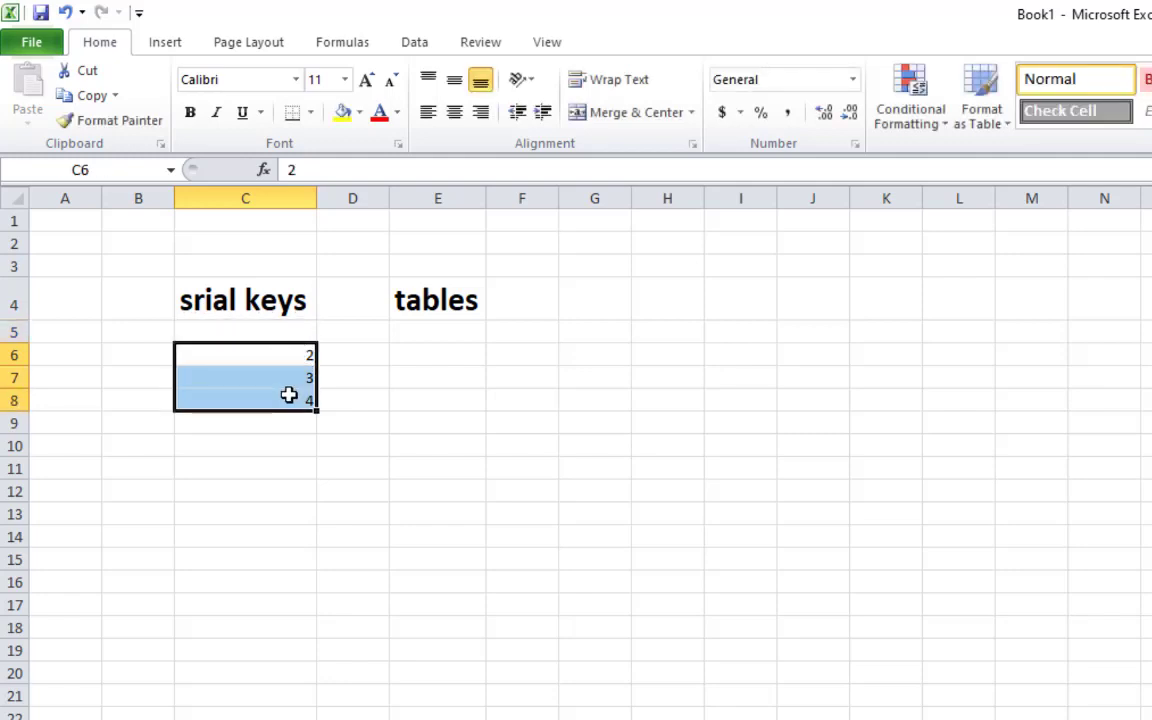
key(Delete)
Enter 1 in C6 and 2 in C7, then select C7
click(239, 378)
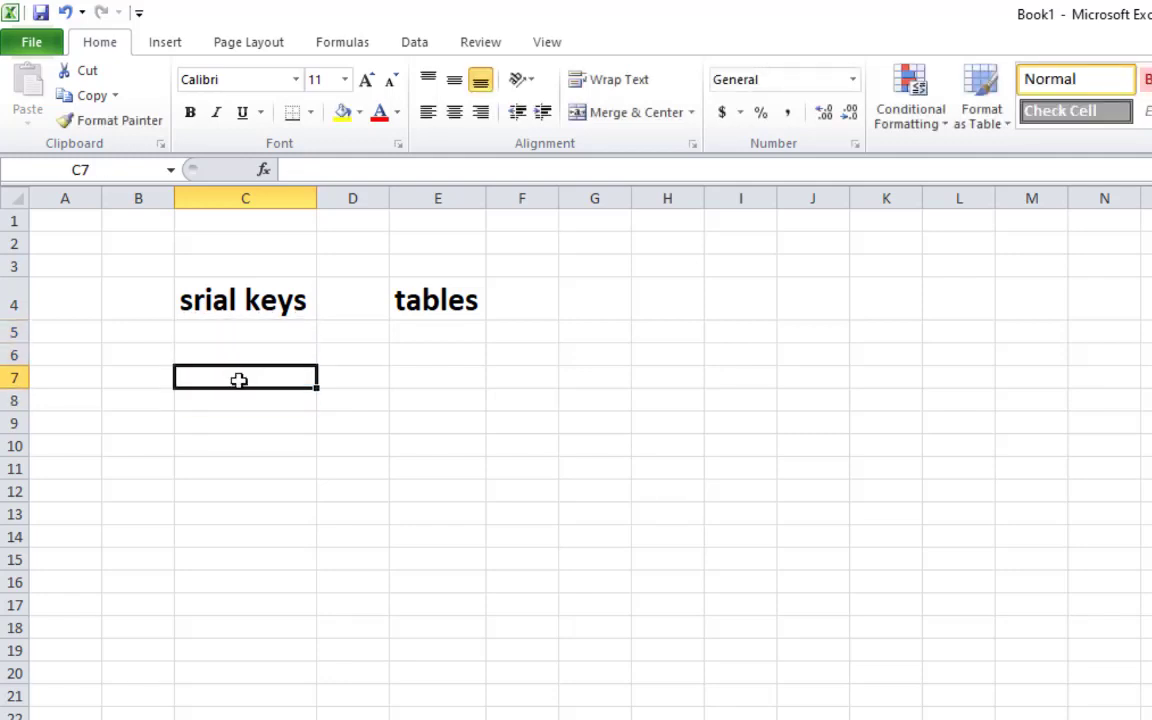
click(257, 350)
text(1)
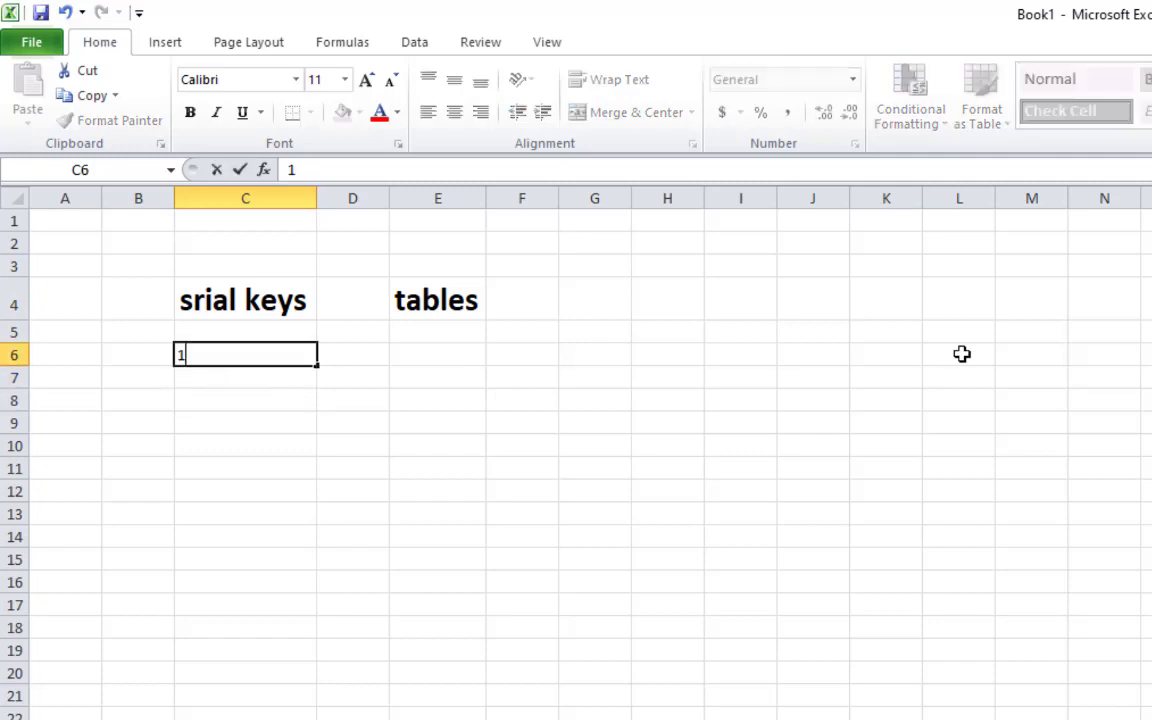
key(Return)
text(2)
key(Return)
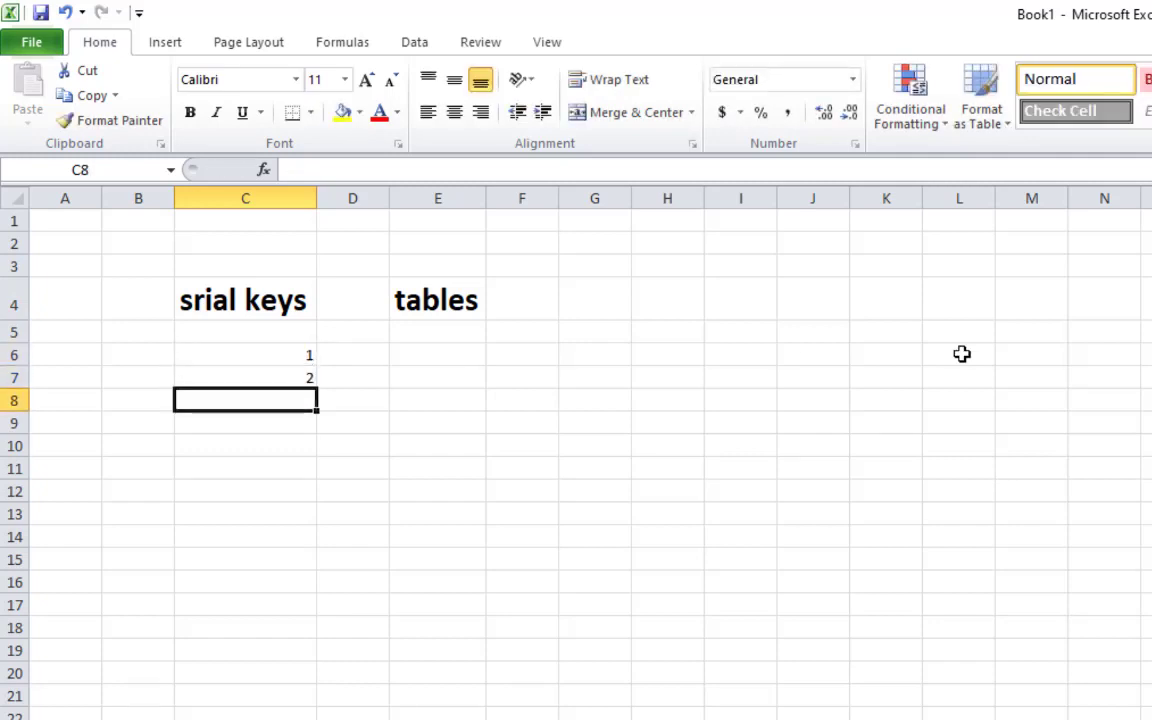
click(289, 372)
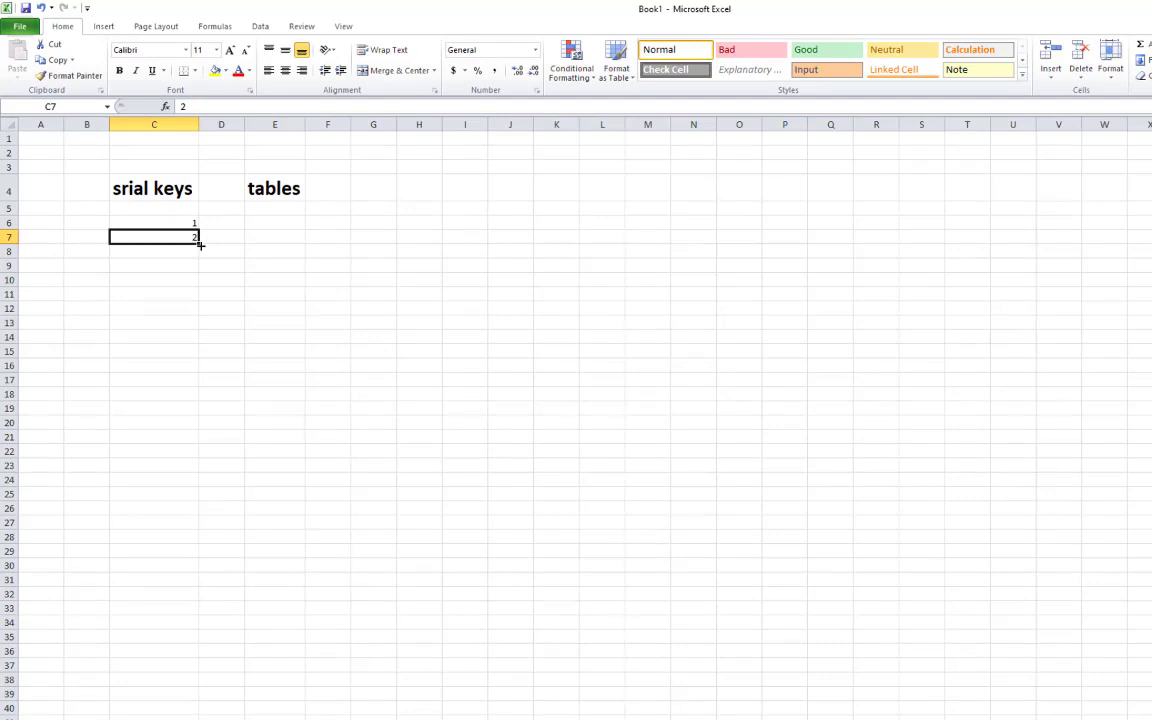
Fill C7's 2 down to row 35, then undo the column of repeated 2s
drag(200, 244, 220, 637)
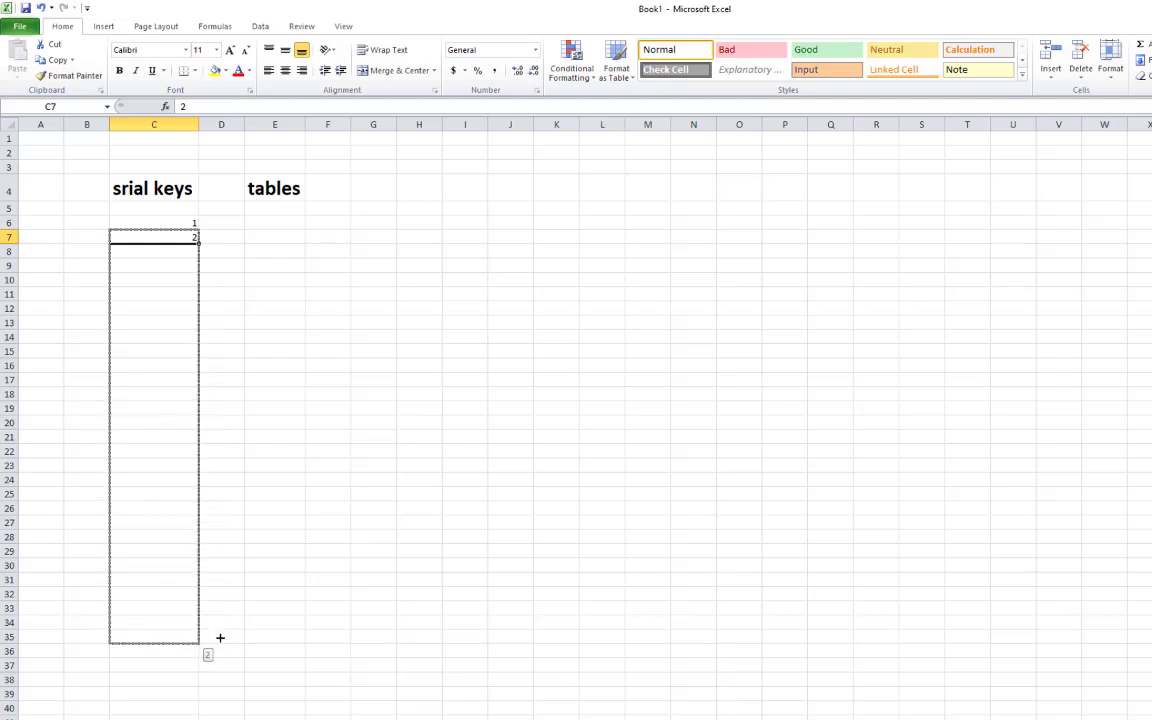
drag(220, 637, 220, 637)
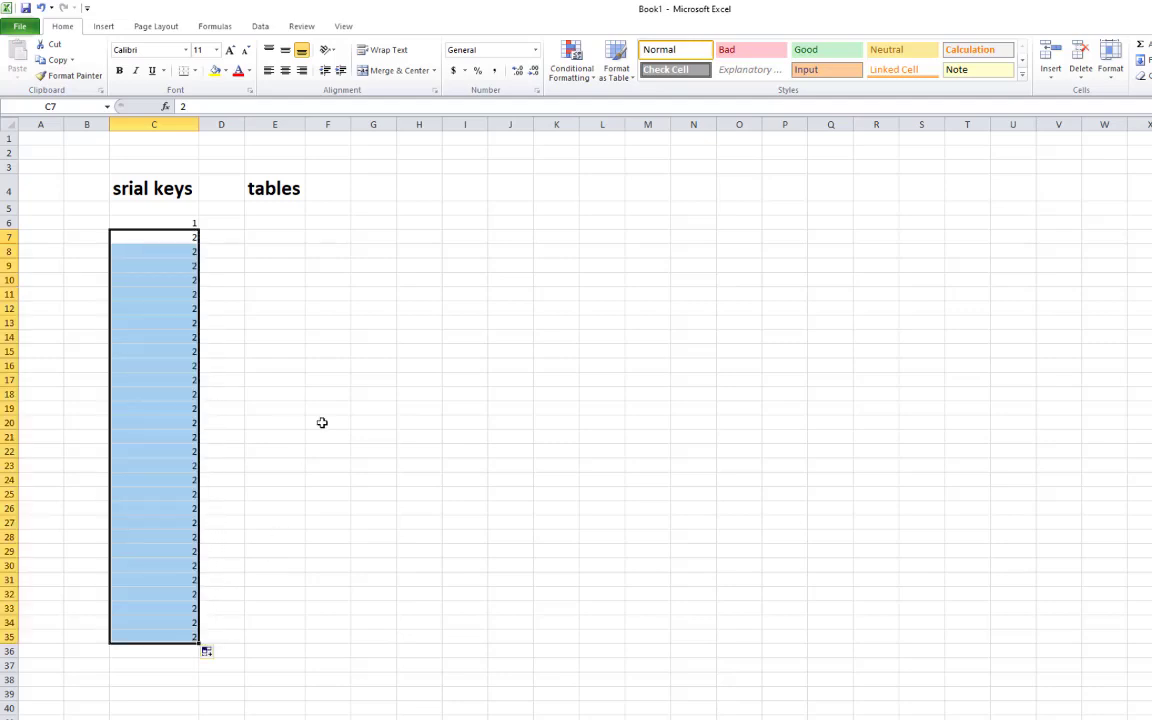
click(278, 396)
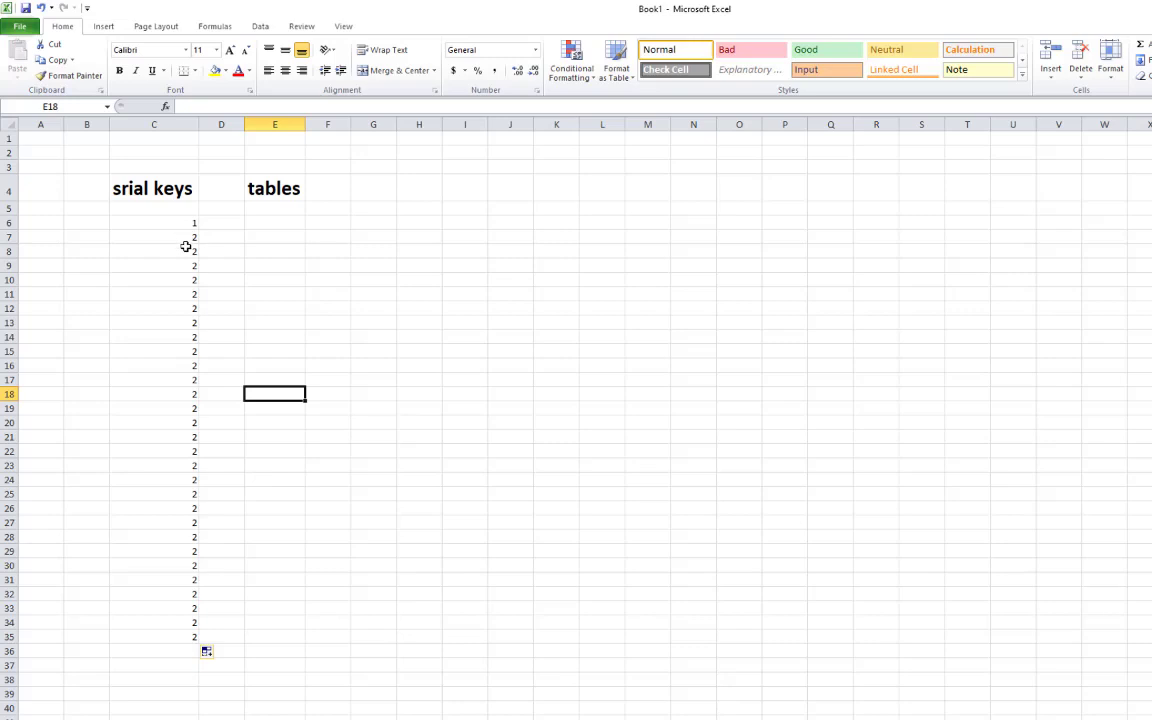
key(ctrl+z)
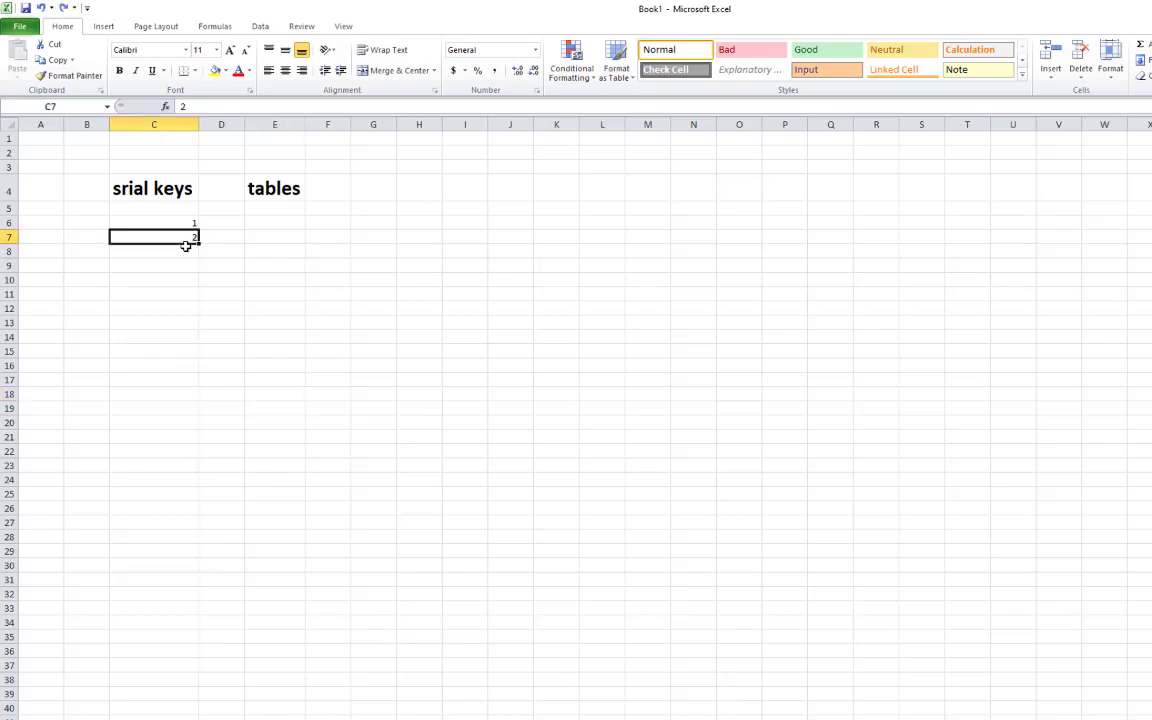
click(265, 320)
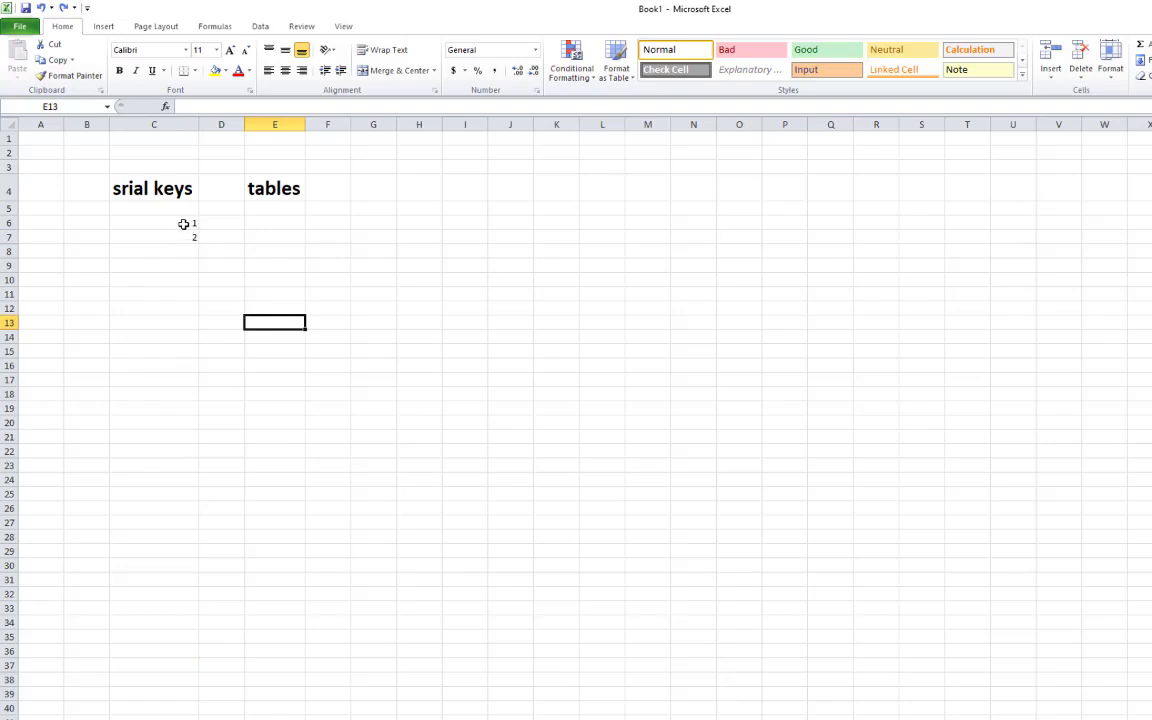
Extend the 1, 2 series in C6:C7 down to 30 in C35
drag(176, 221, 176, 234)
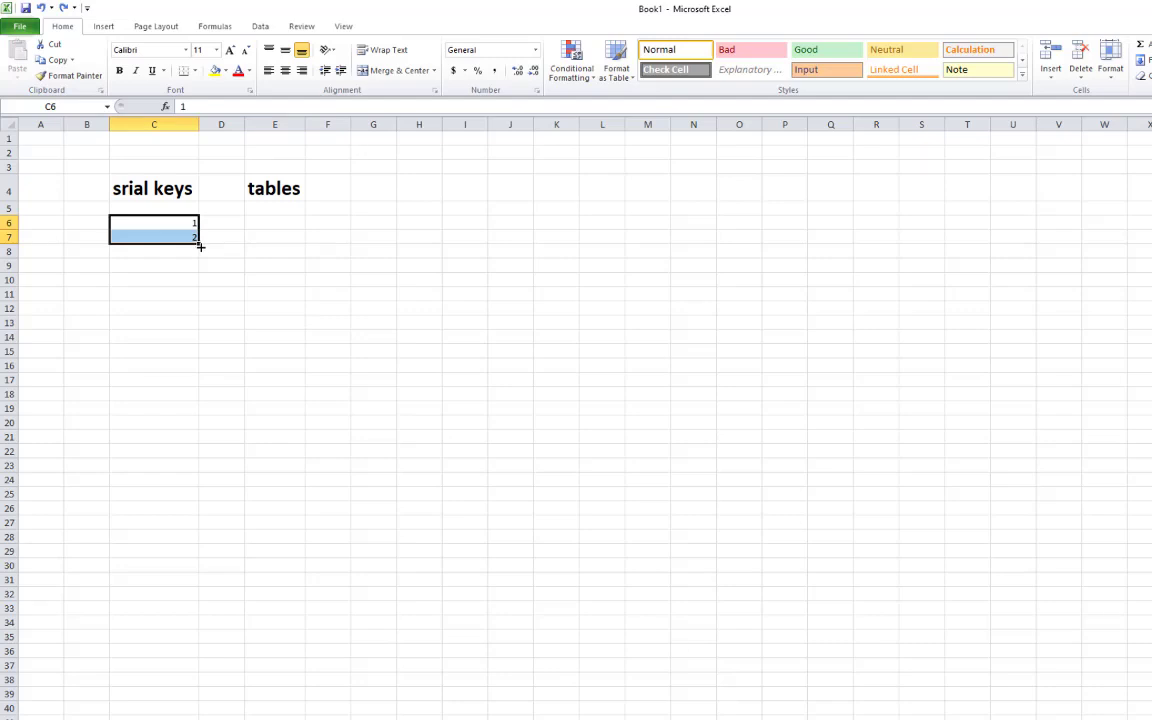
drag(200, 252, 229, 326)
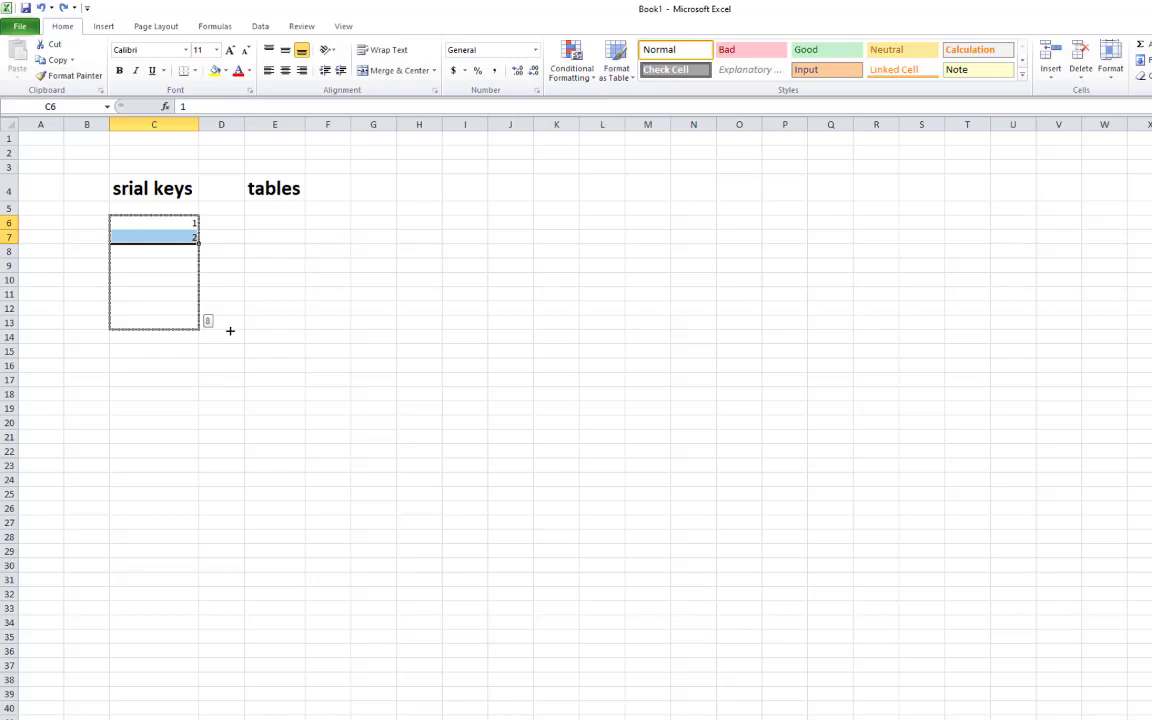
drag(230, 335, 226, 646)
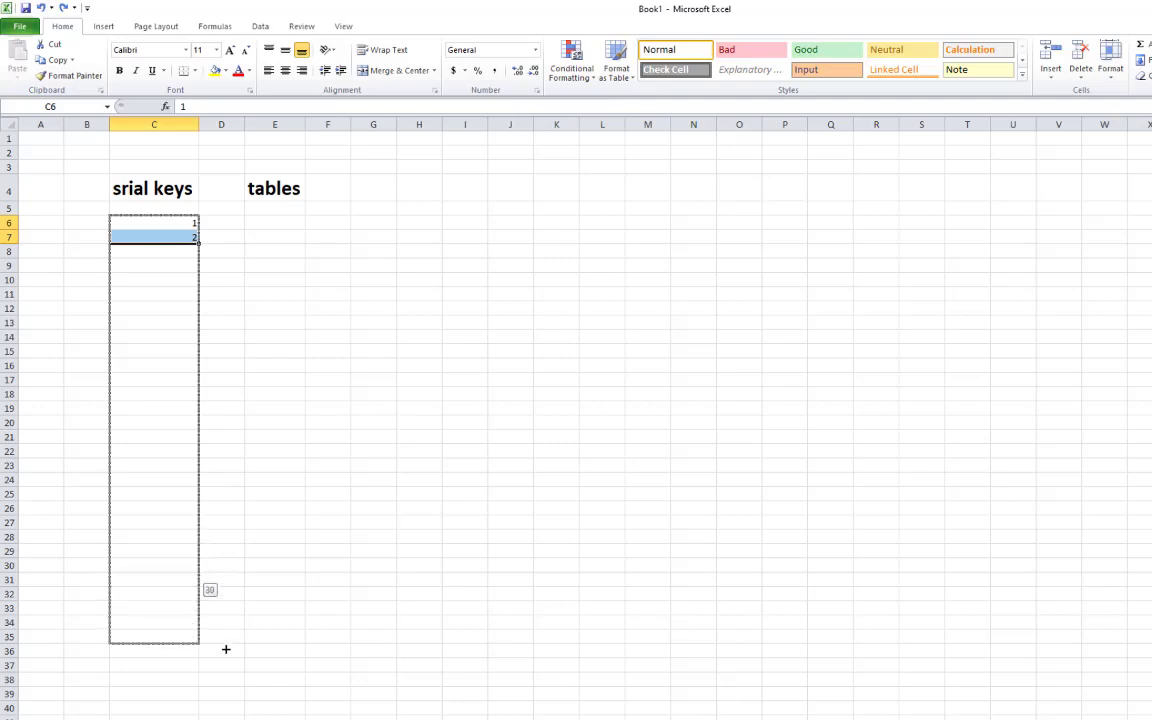
drag(226, 649, 226, 649)
click(206, 596)
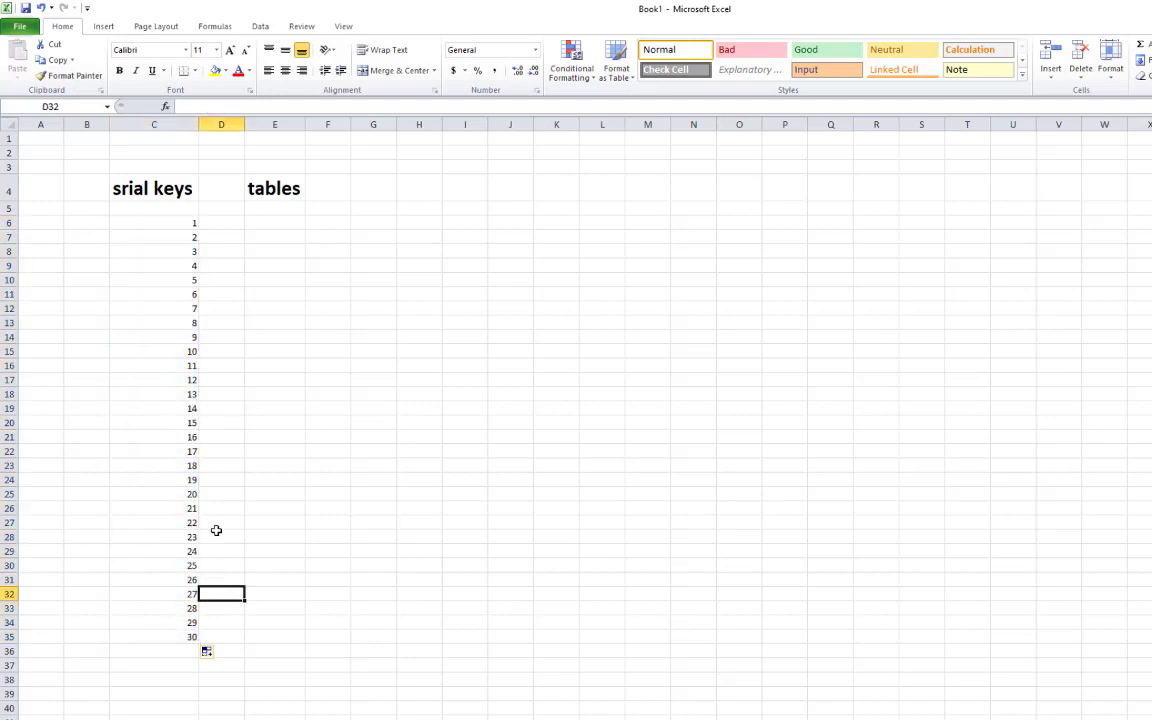
drag(162, 224, 203, 648)
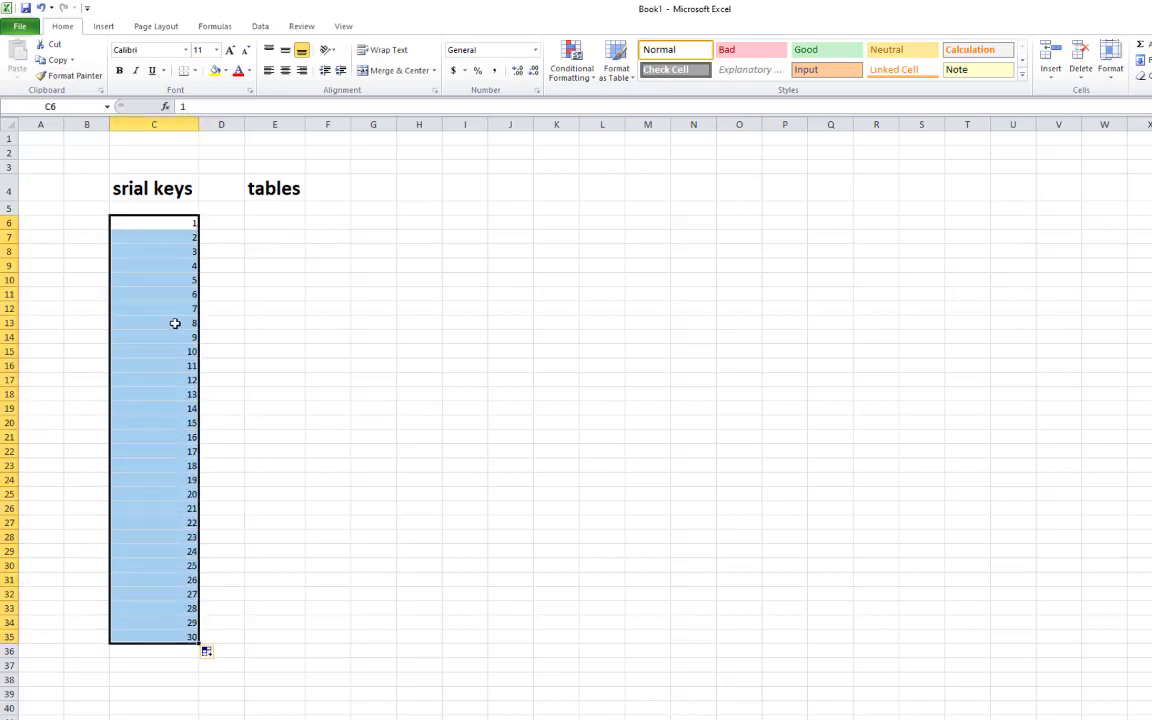
click(184, 224)
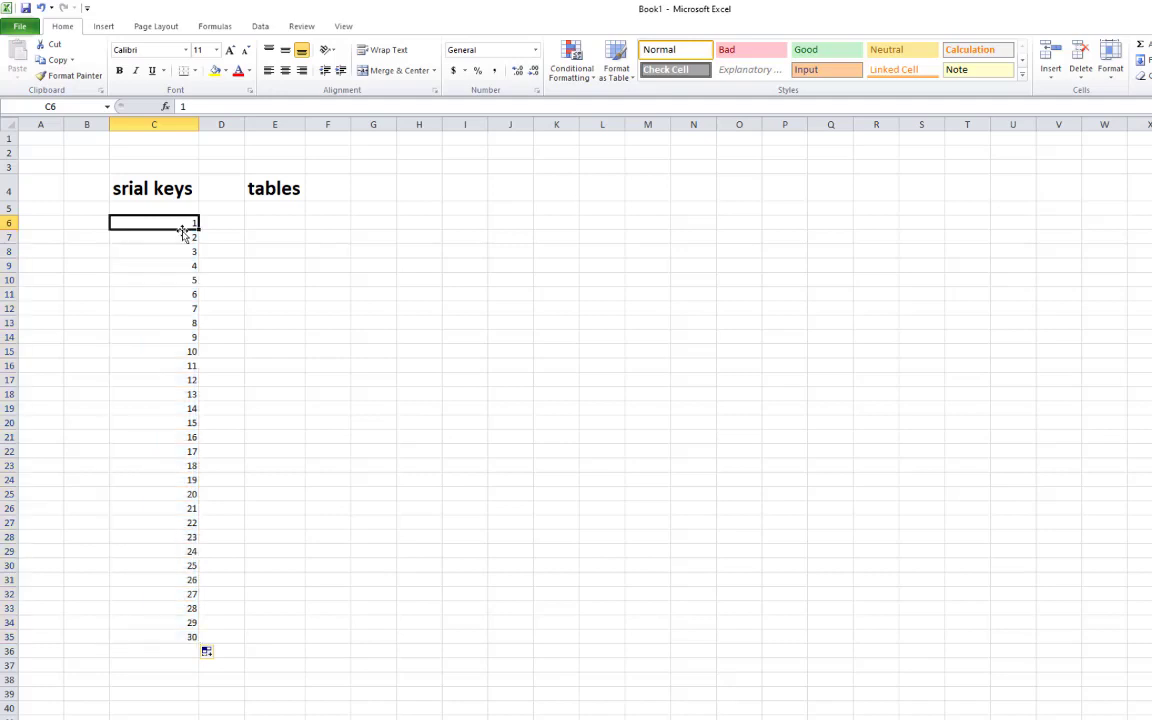
click(263, 219)
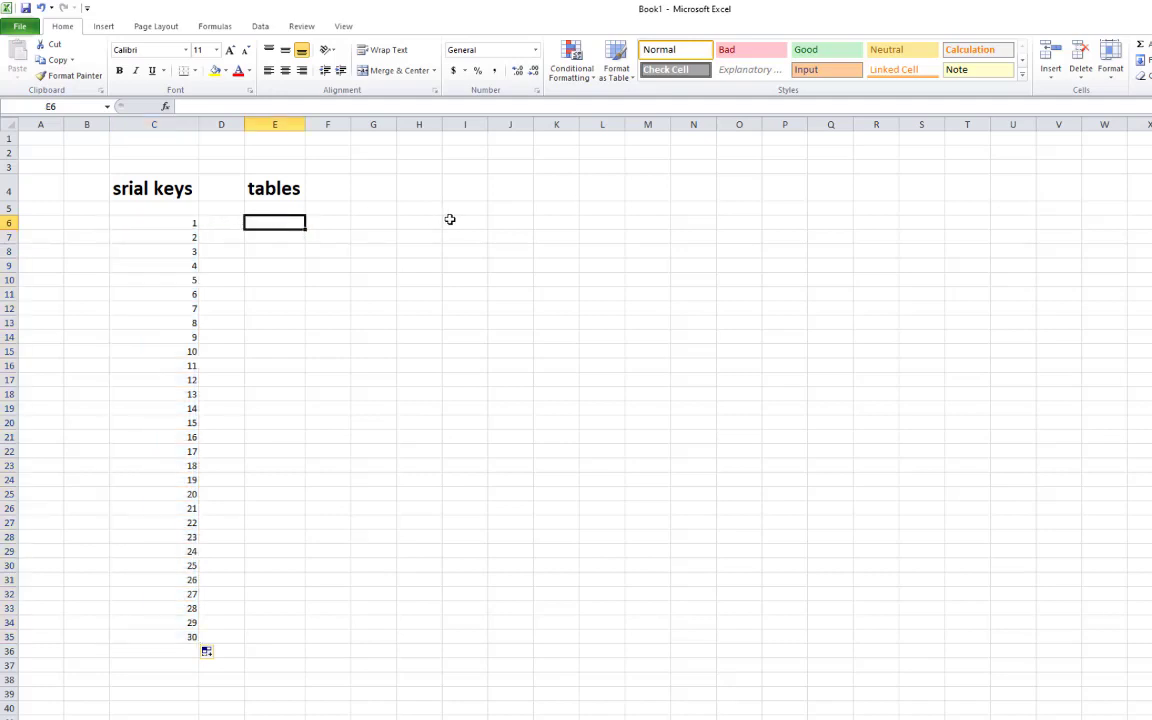
Number E6:E35 from 1 to 30 under the tables heading
text(1)
key(Return)
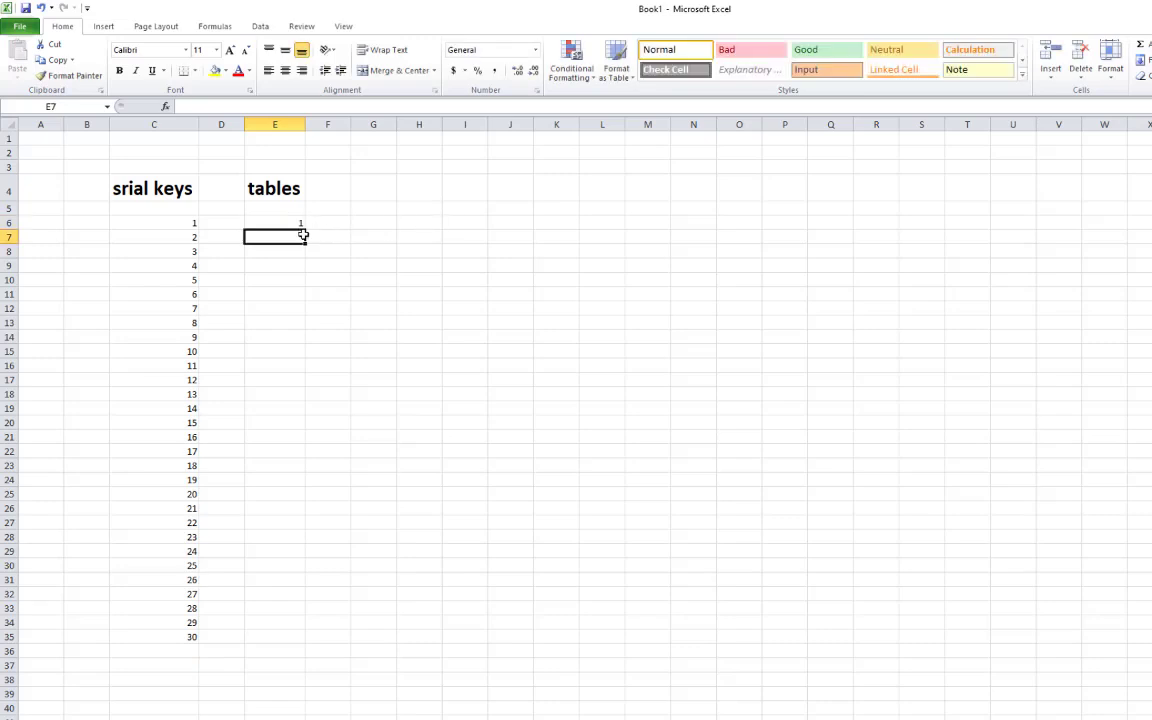
text(2)
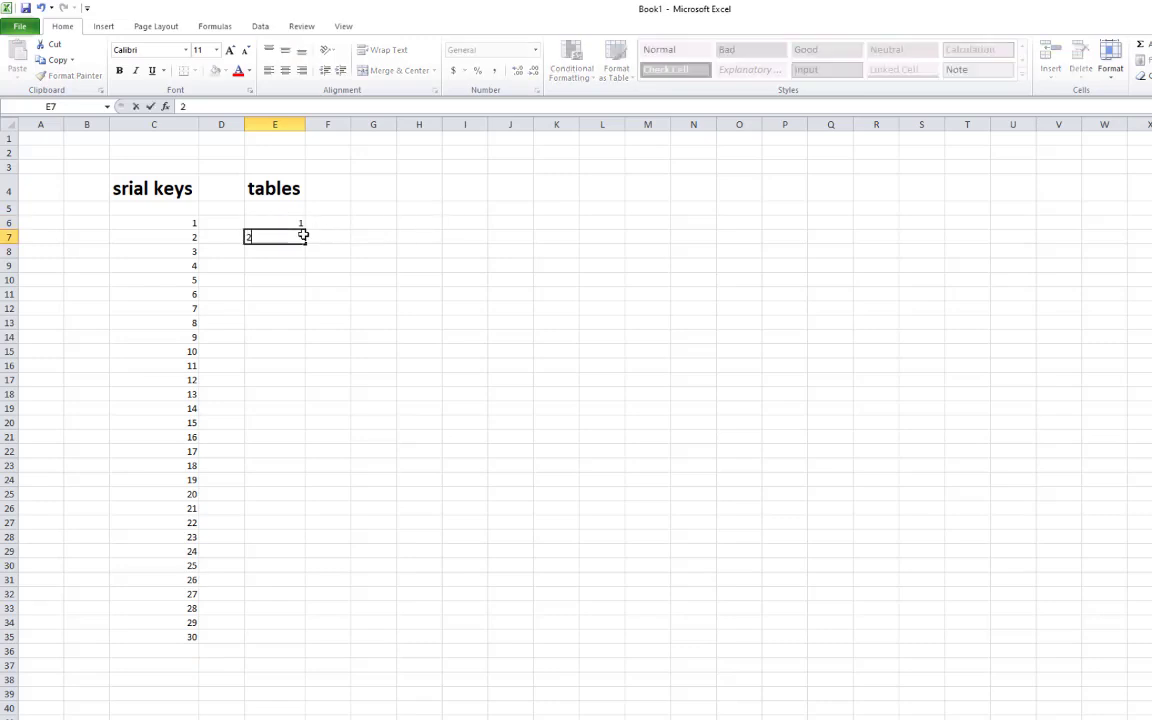
key(Return)
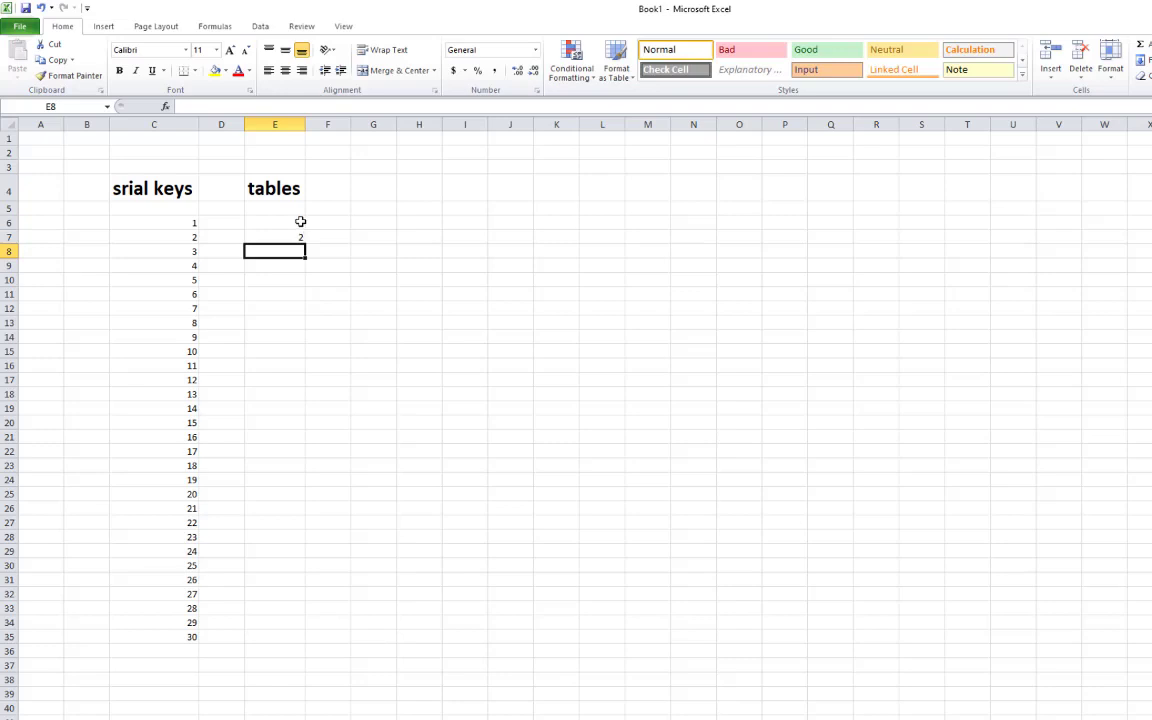
drag(300, 222, 303, 237)
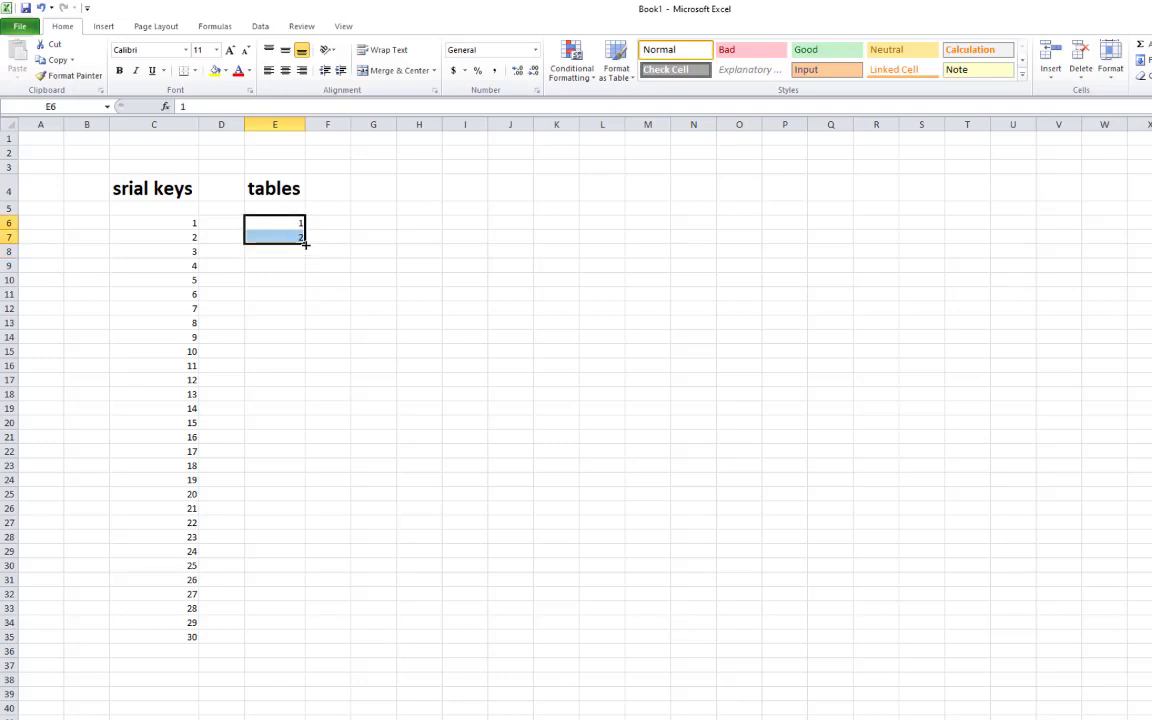
drag(309, 248, 332, 640)
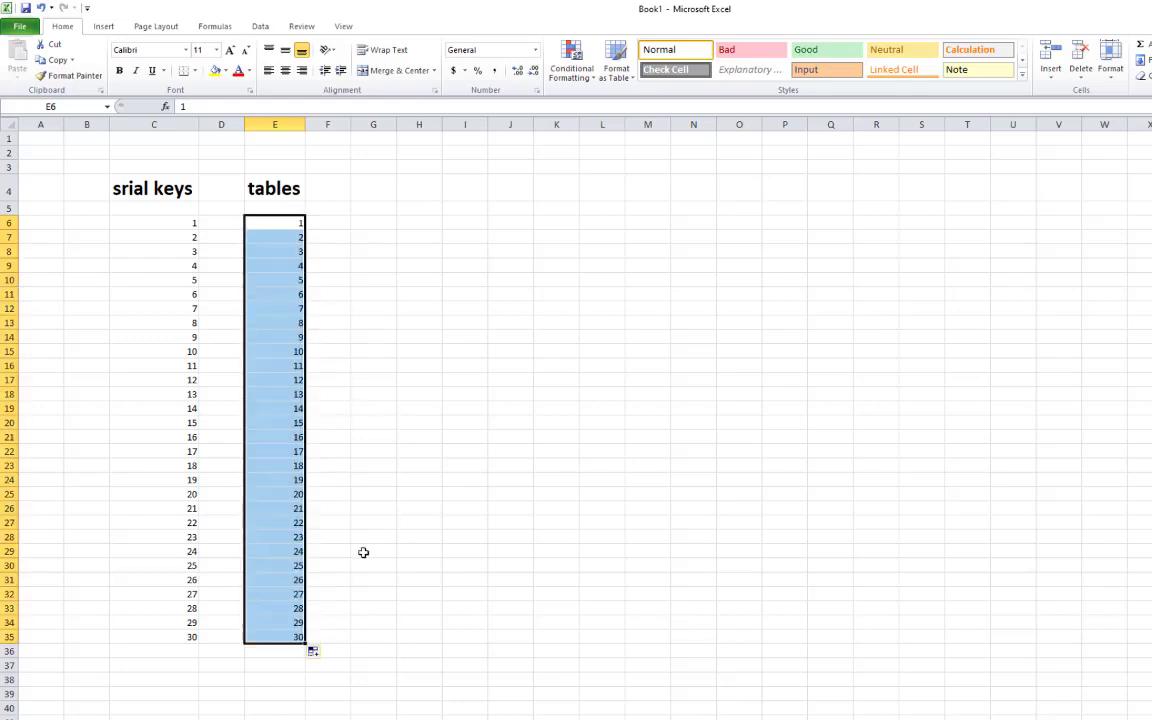
click(337, 427)
Clear the 1–30 numbers from column E
drag(275, 223, 303, 643)
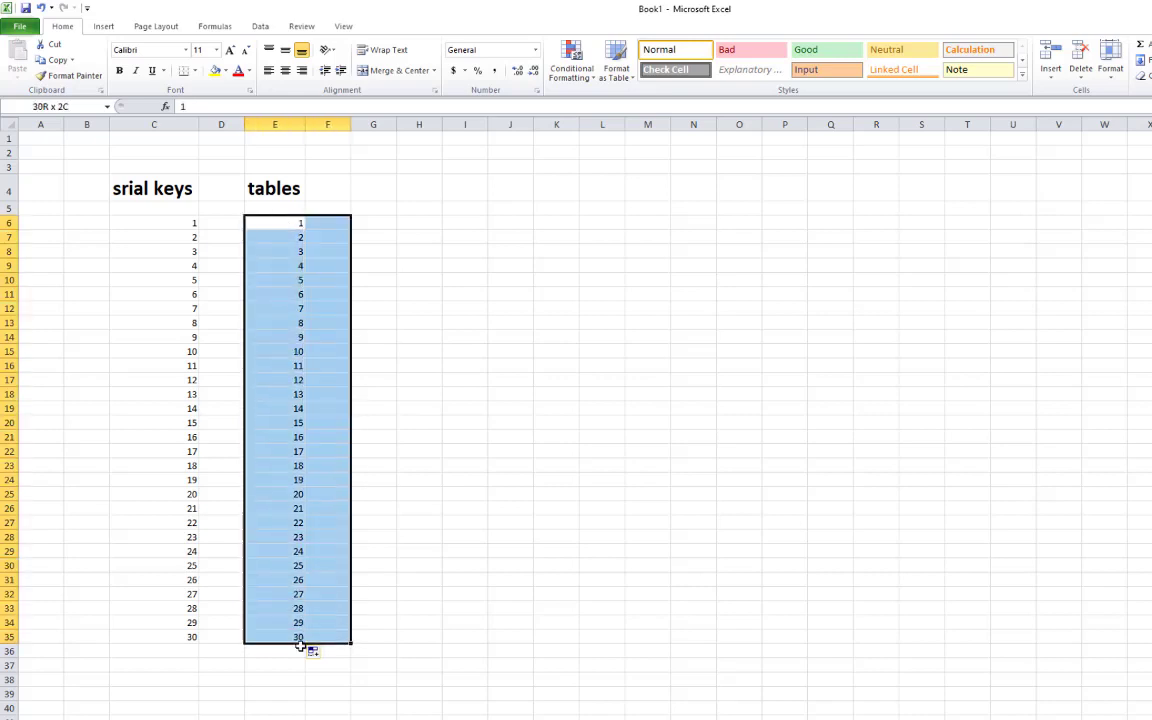
key(Delete)
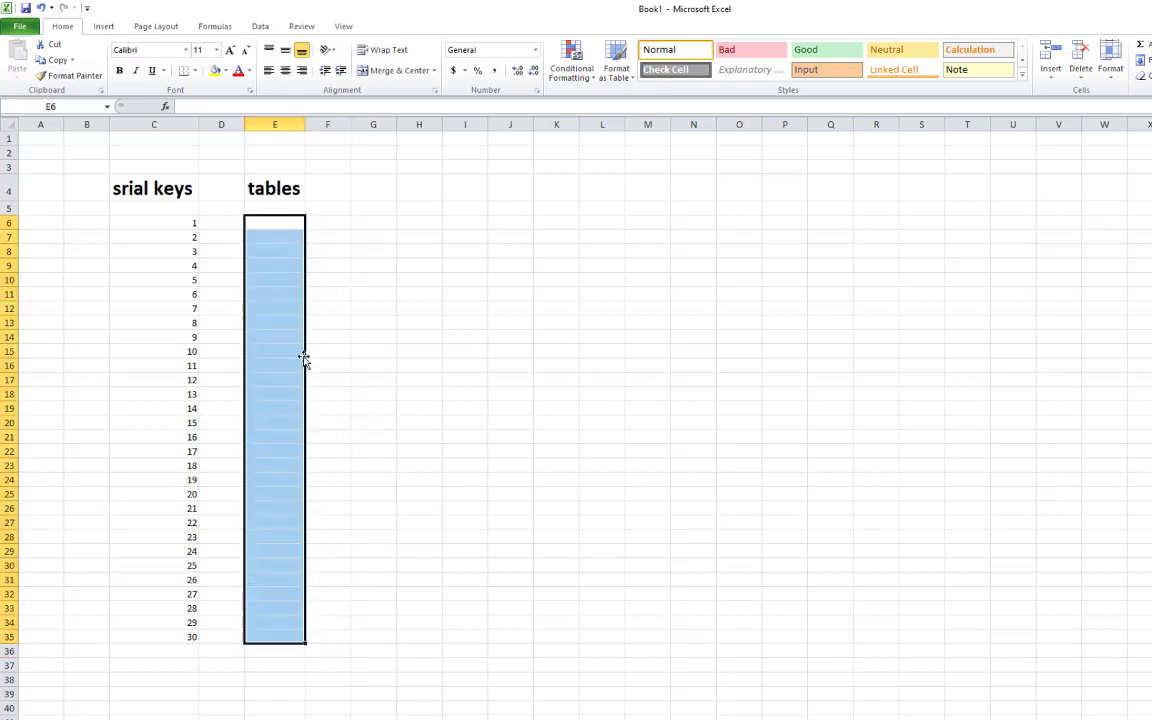
click(278, 220)
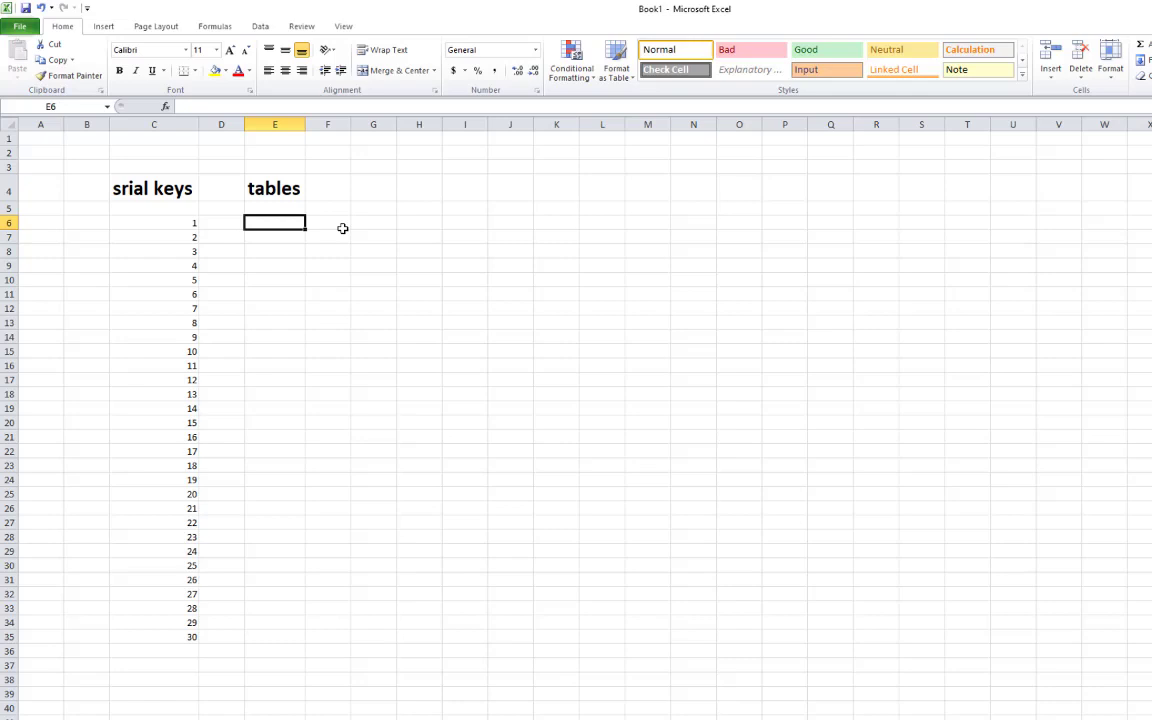
Enter 36 in E6 and 72 in E7
text(36)
key(Return)
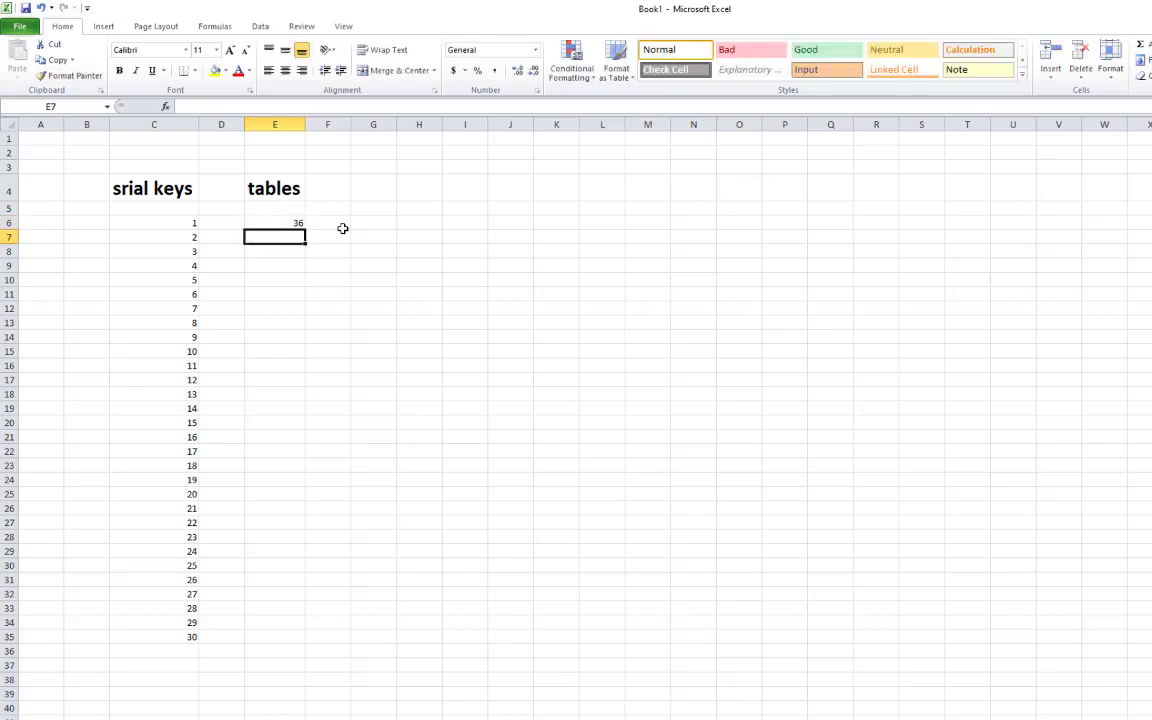
click(280, 221)
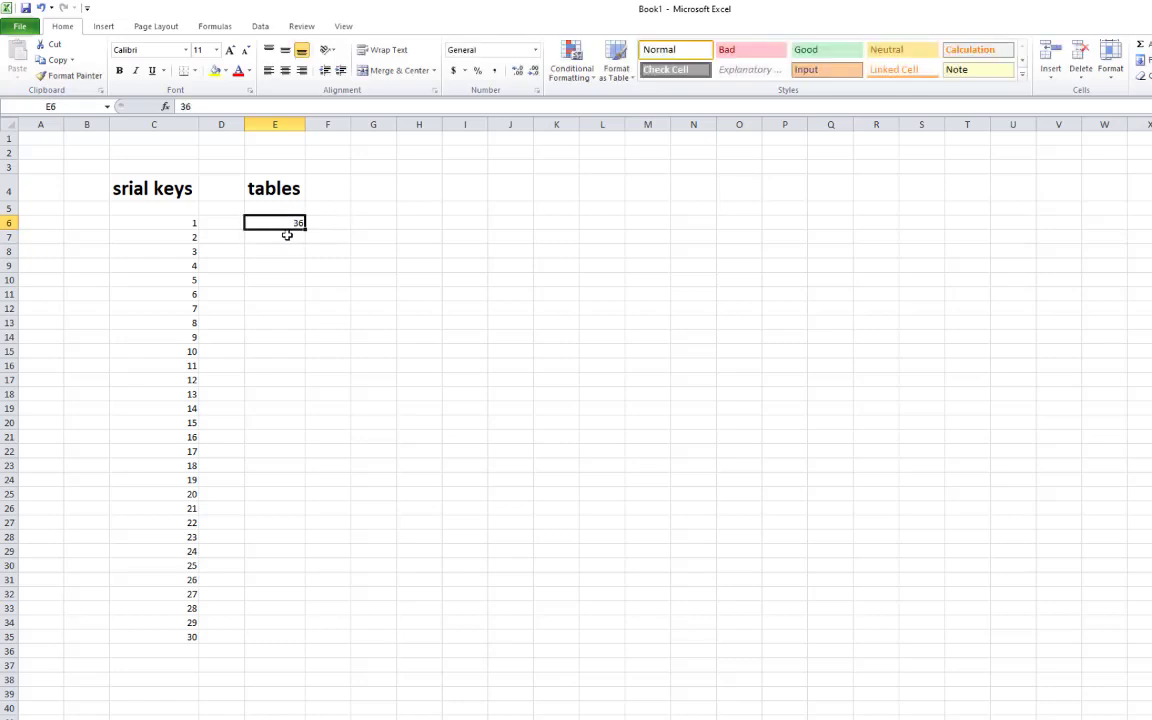
click(292, 235)
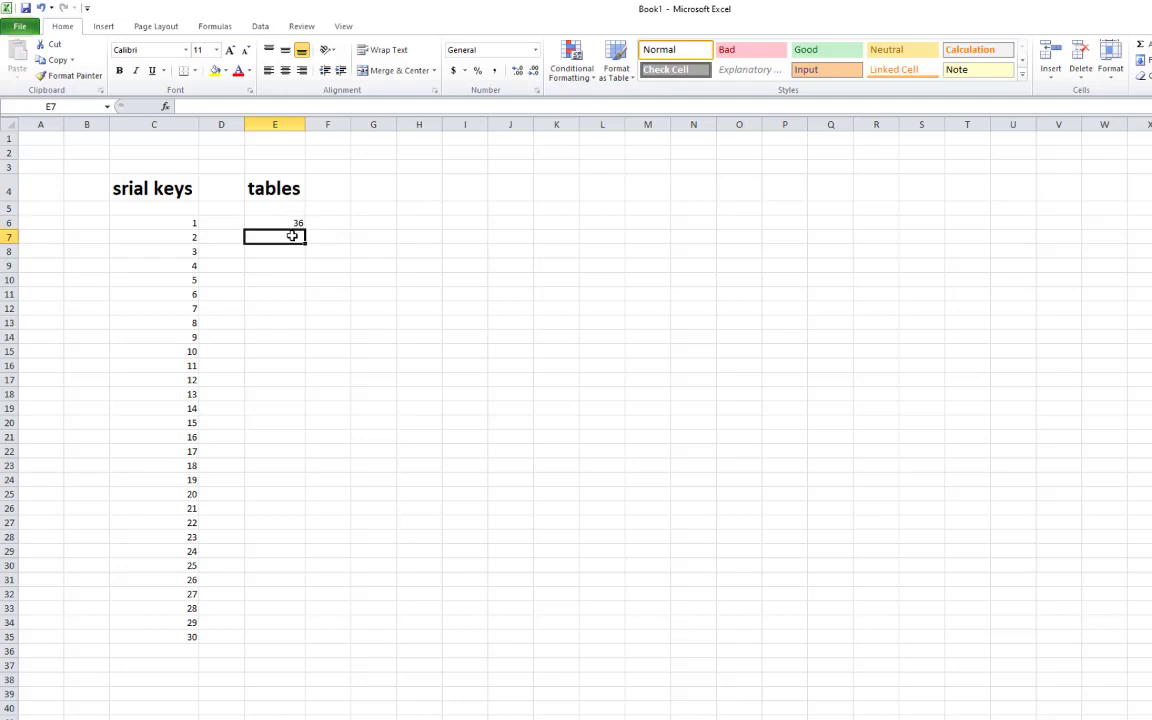
text(72)
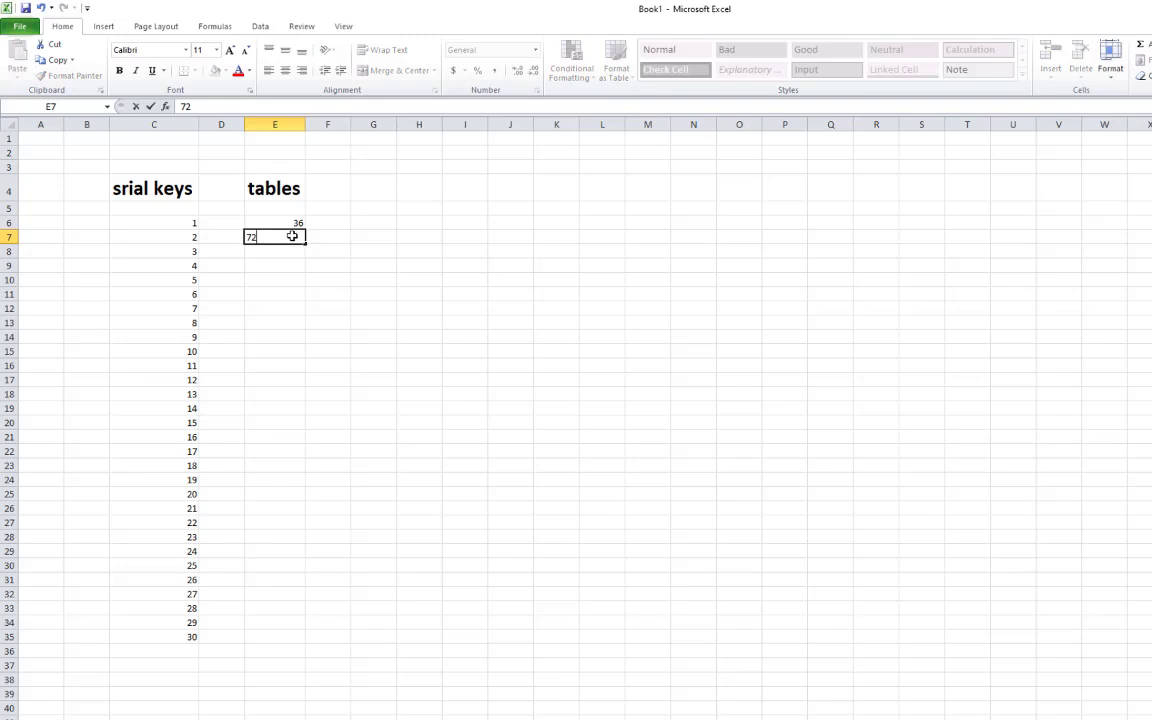
key(Return)
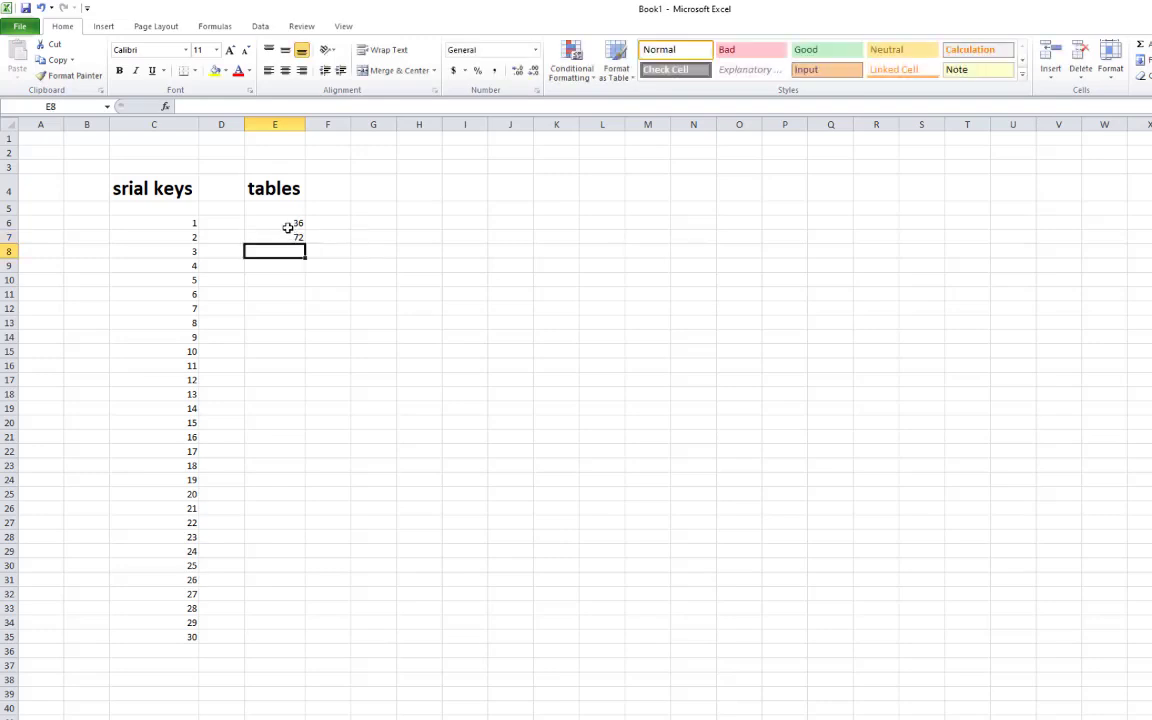
drag(285, 222, 300, 238)
click(301, 249)
click(300, 240)
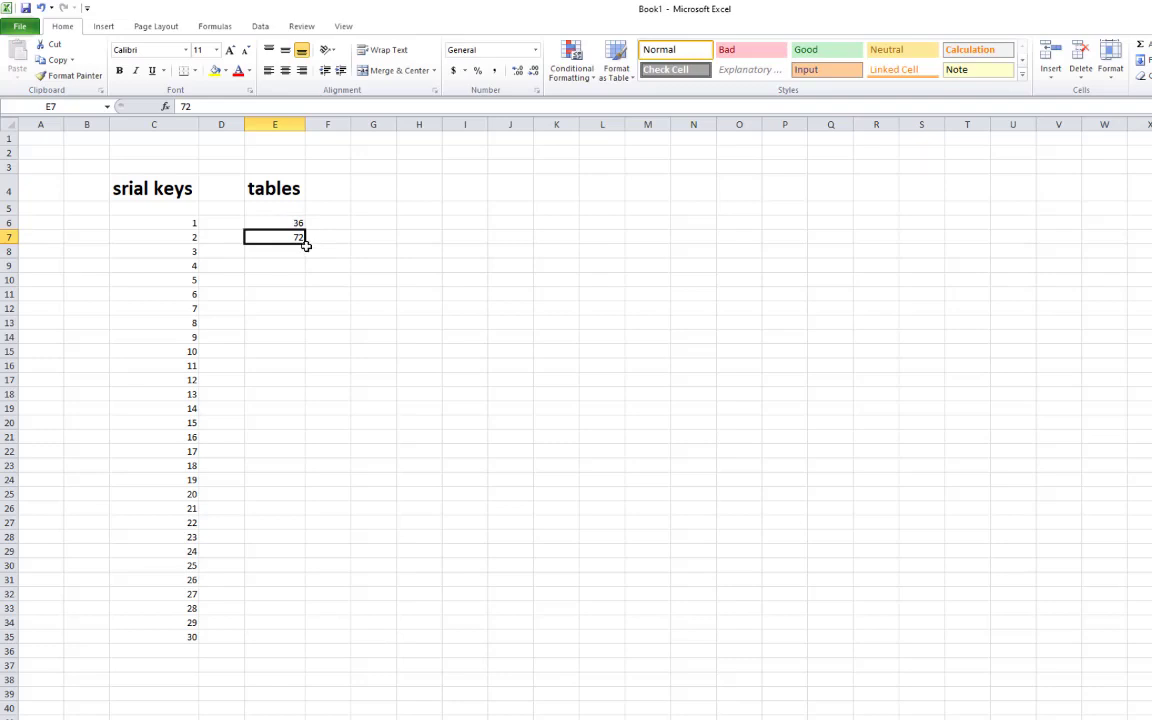
Fill 72 down column E, then undo the repeated 72s
drag(307, 247, 332, 337)
click(296, 237)
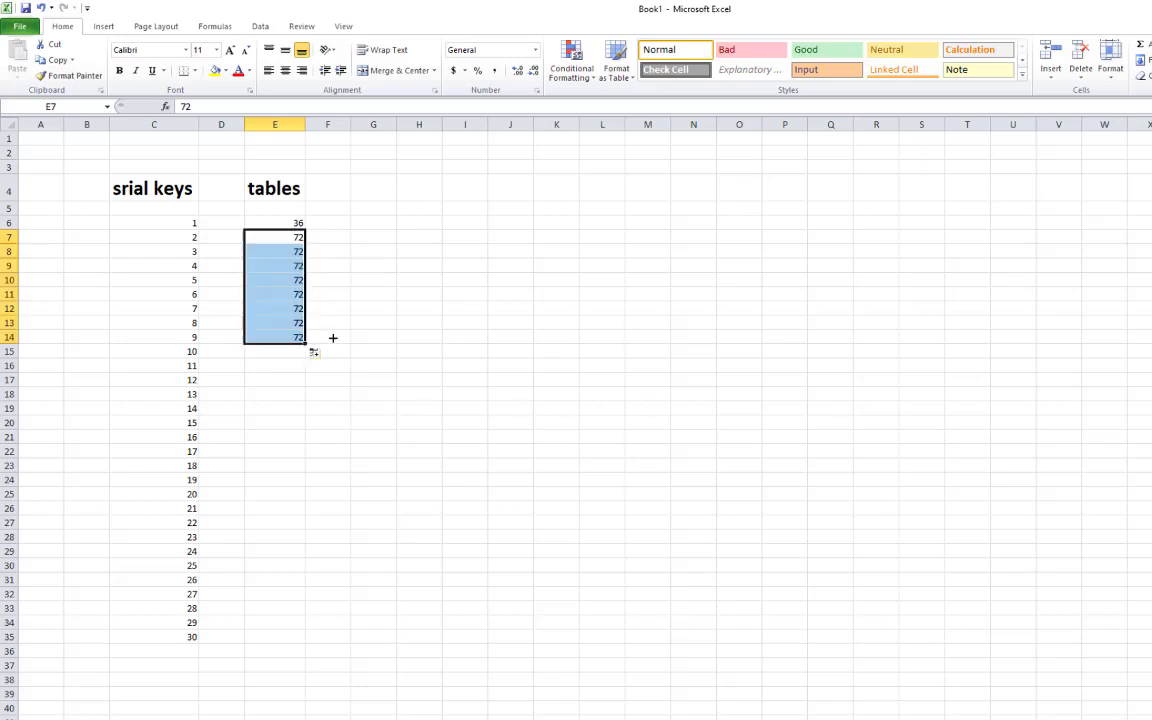
click(332, 337)
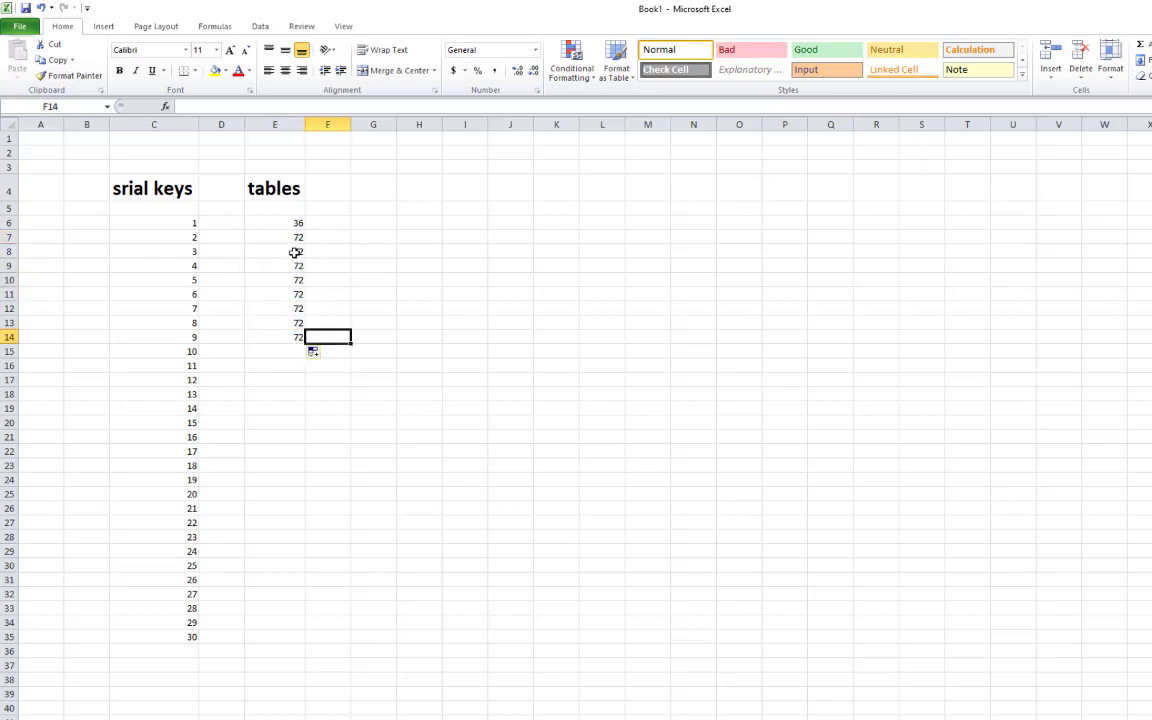
key(ctrl+z)
click(368, 252)
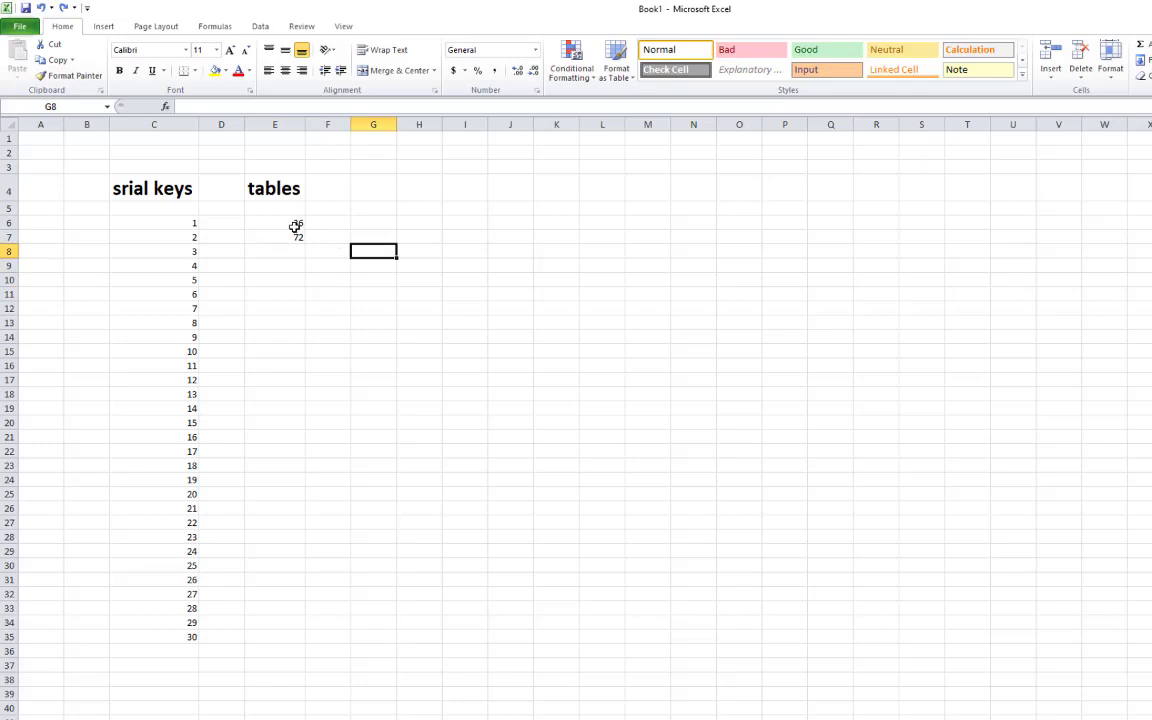
click(294, 226)
Extend the 36, 72 series down column E to 360 in row 15
click(301, 246)
drag(296, 226, 309, 361)
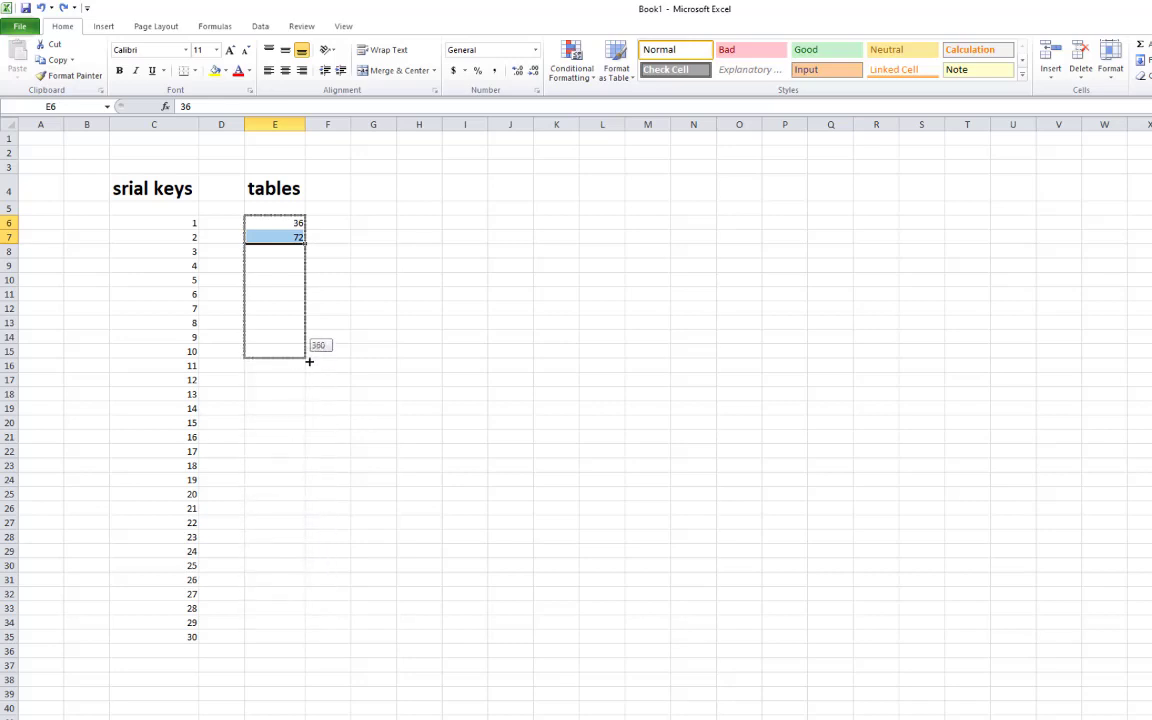
drag(309, 361, 310, 363)
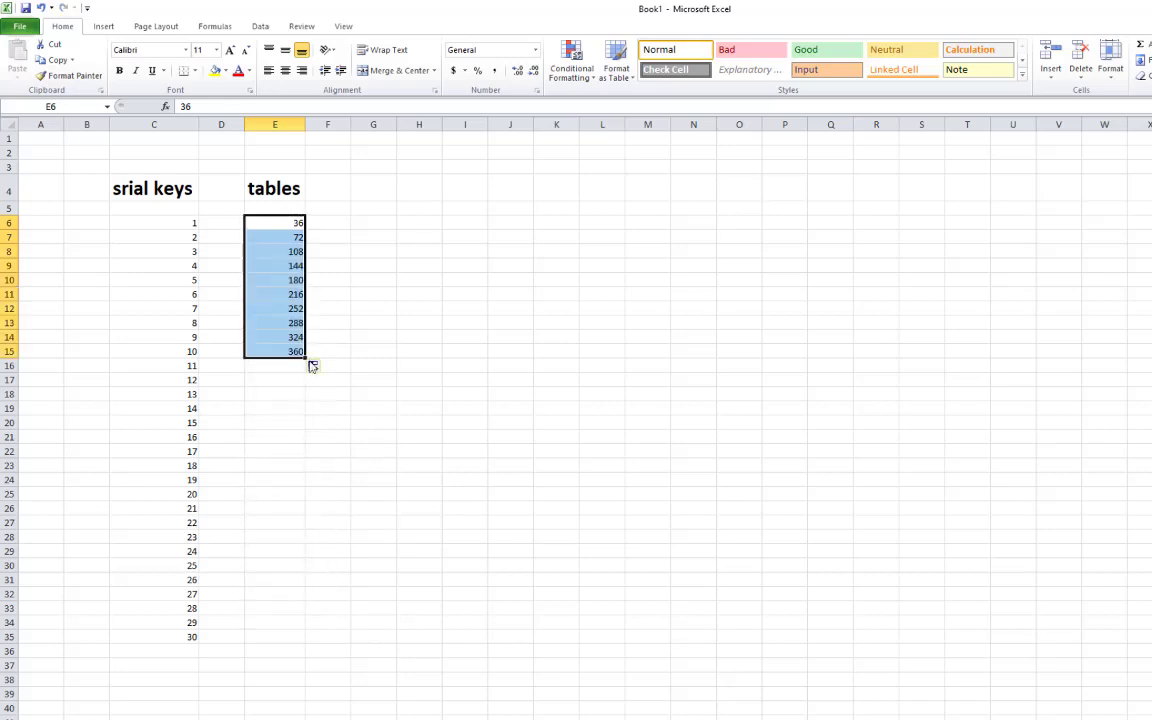
click(345, 379)
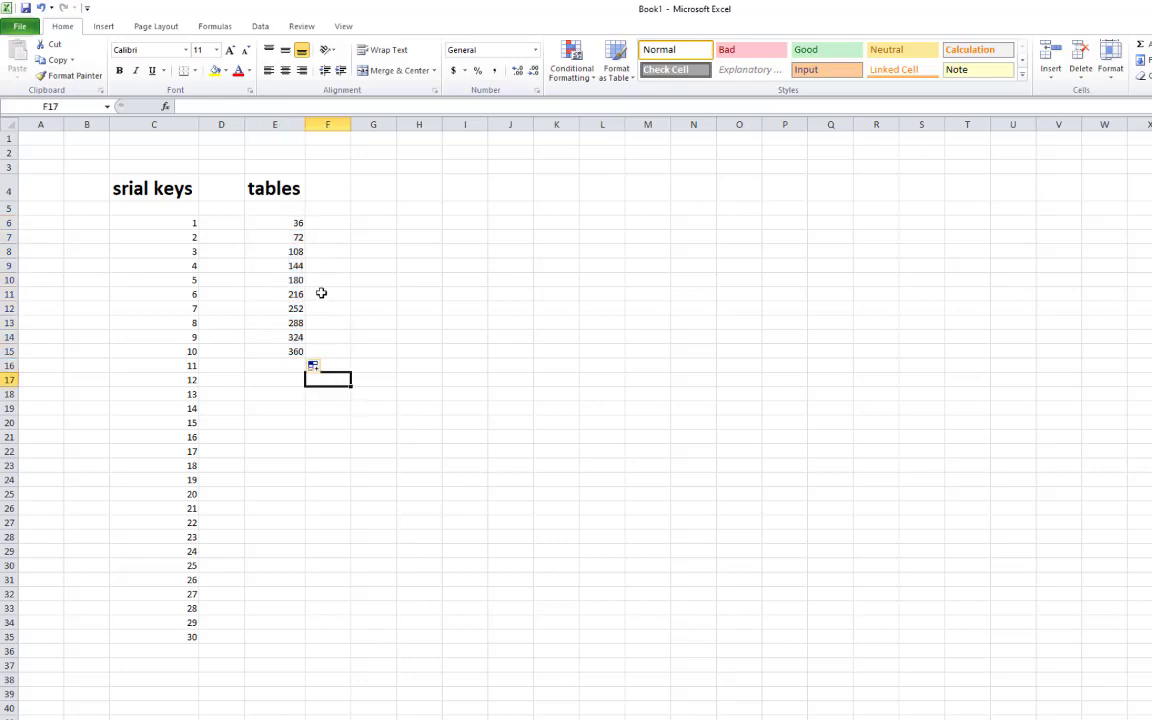
drag(290, 222, 298, 352)
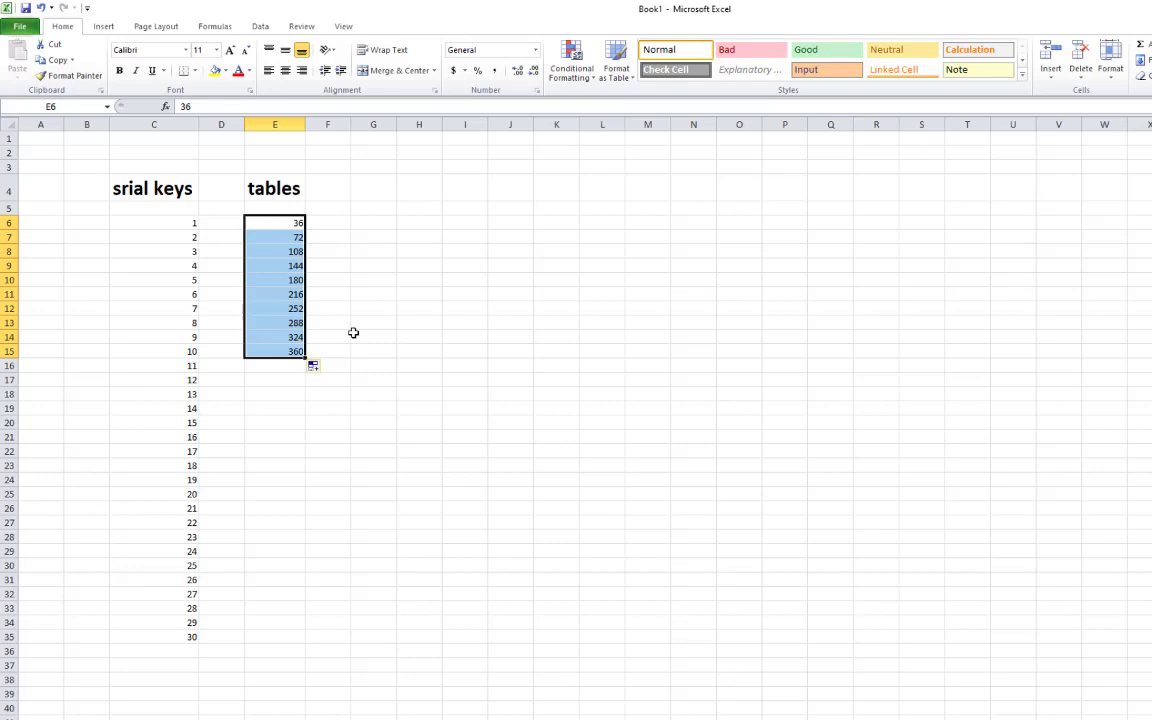
click(353, 332)
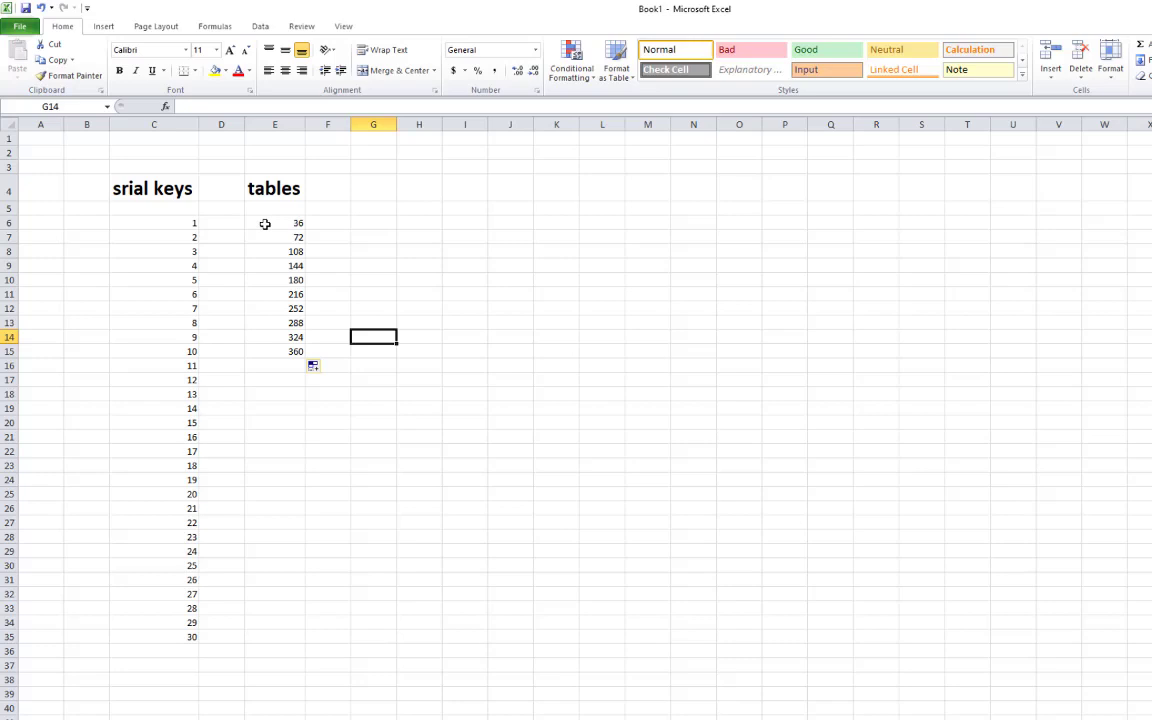
Delete the 36–360 series from E6:E15
click(265, 224)
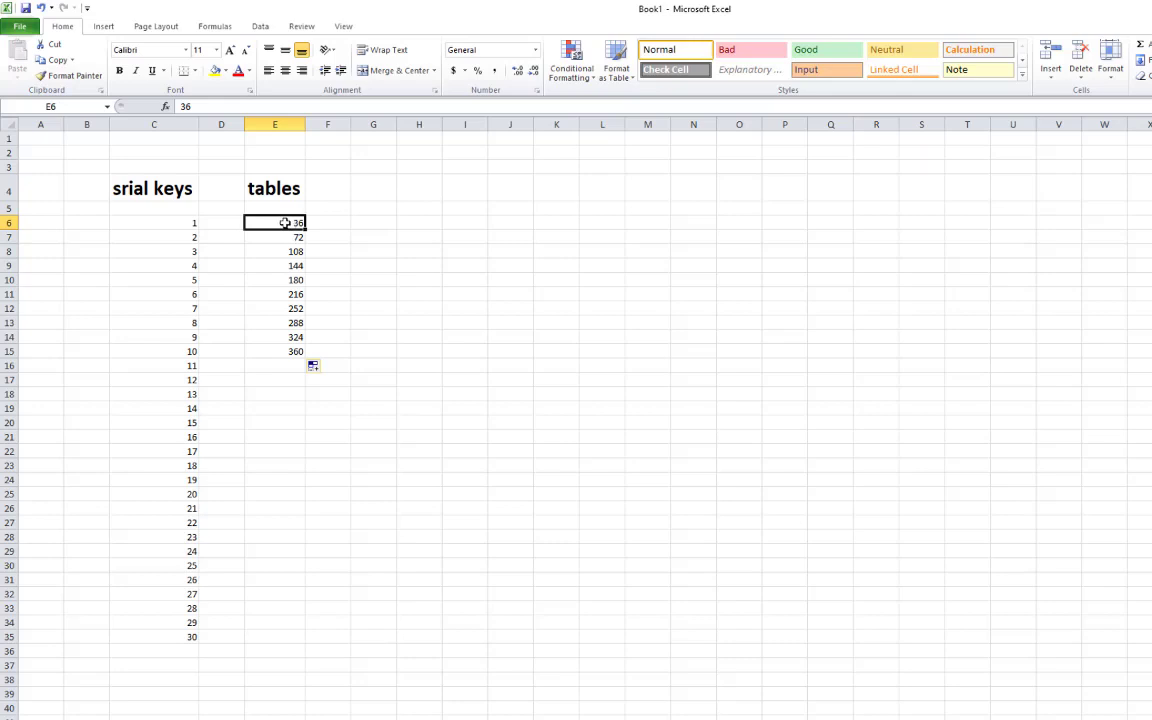
drag(285, 222, 298, 354)
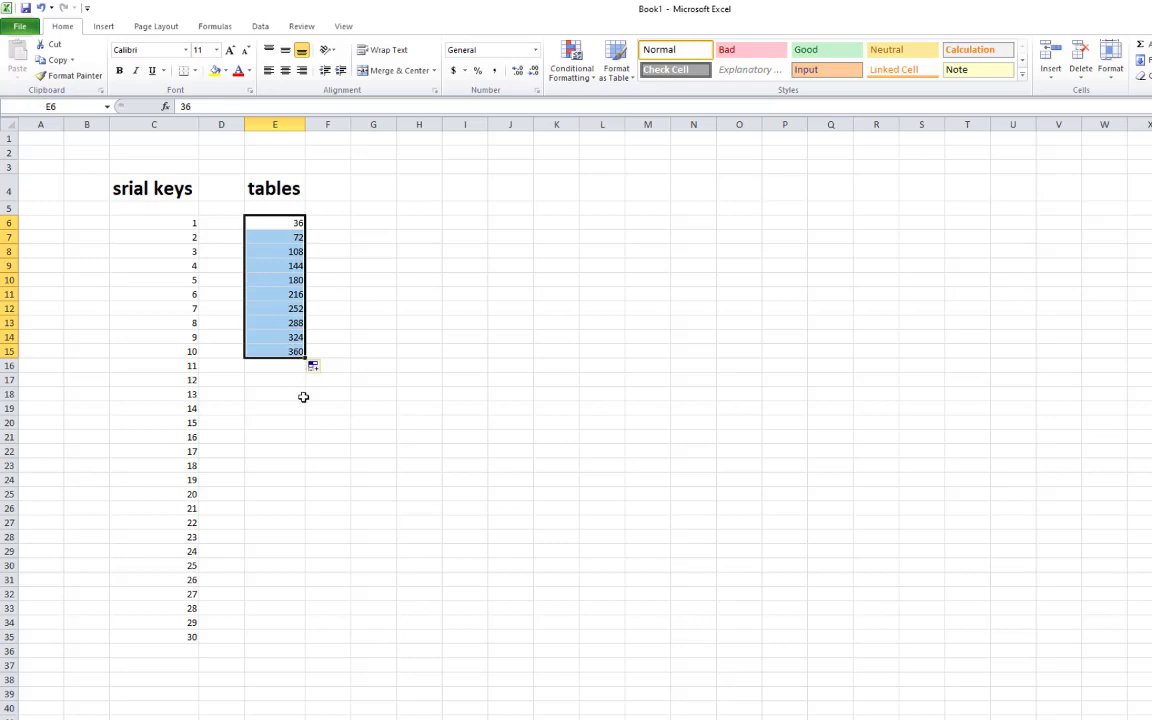
click(303, 397)
drag(285, 222, 288, 352)
key(Delete)
key(Up)
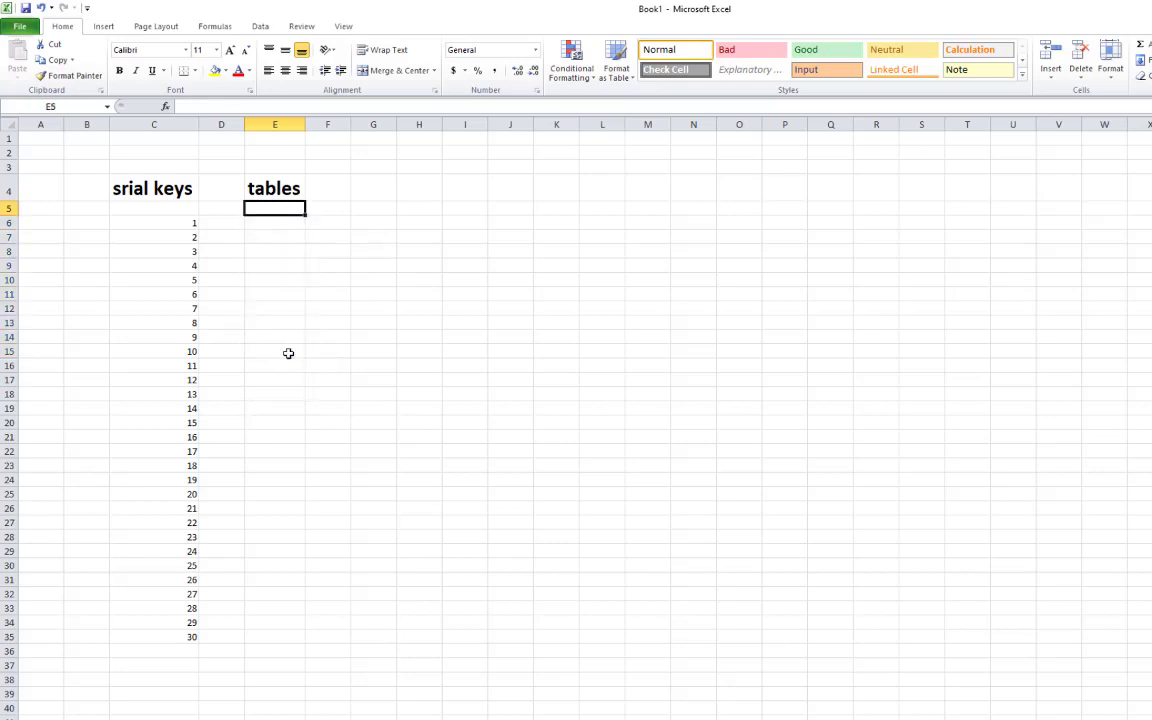
Enter 24 and 48 in E6:E7 and fill the series down to 240 in E15
click(293, 253)
click(280, 219)
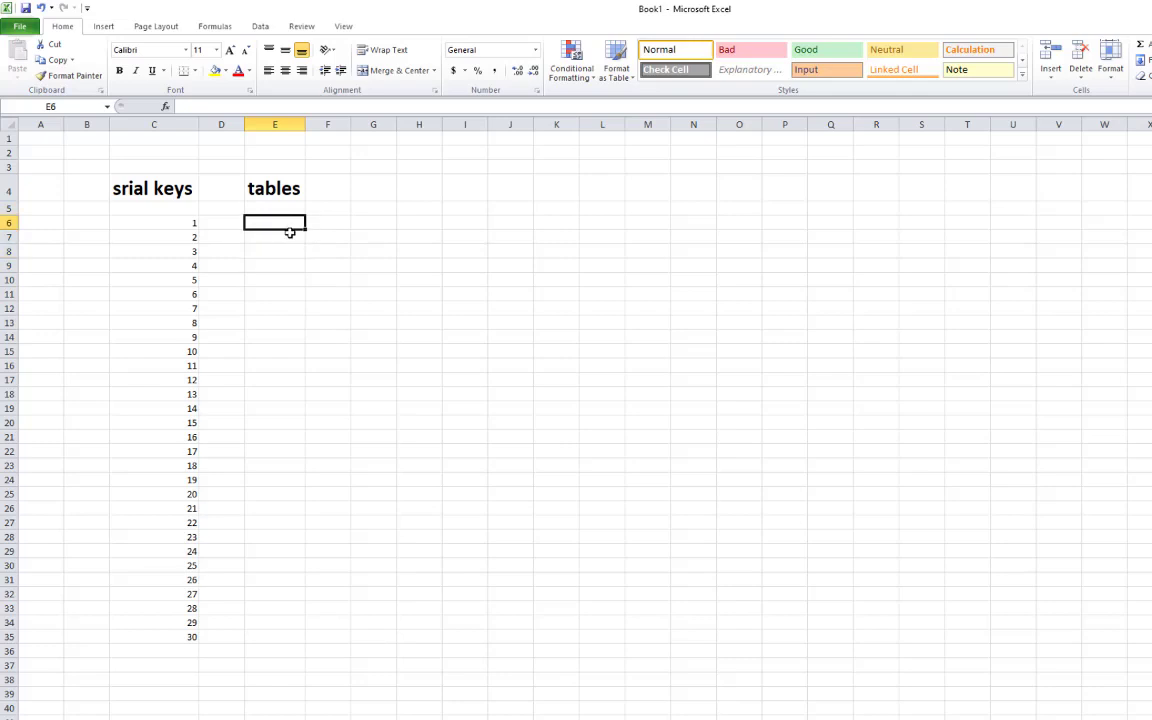
text(24)
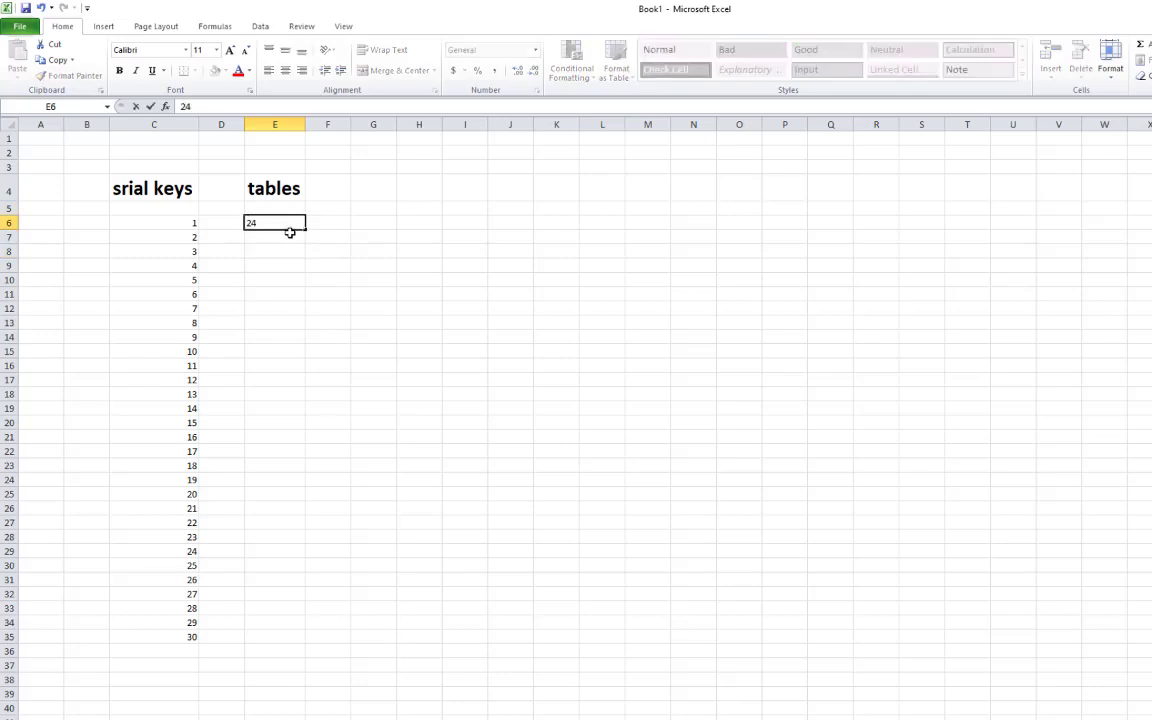
key(Return)
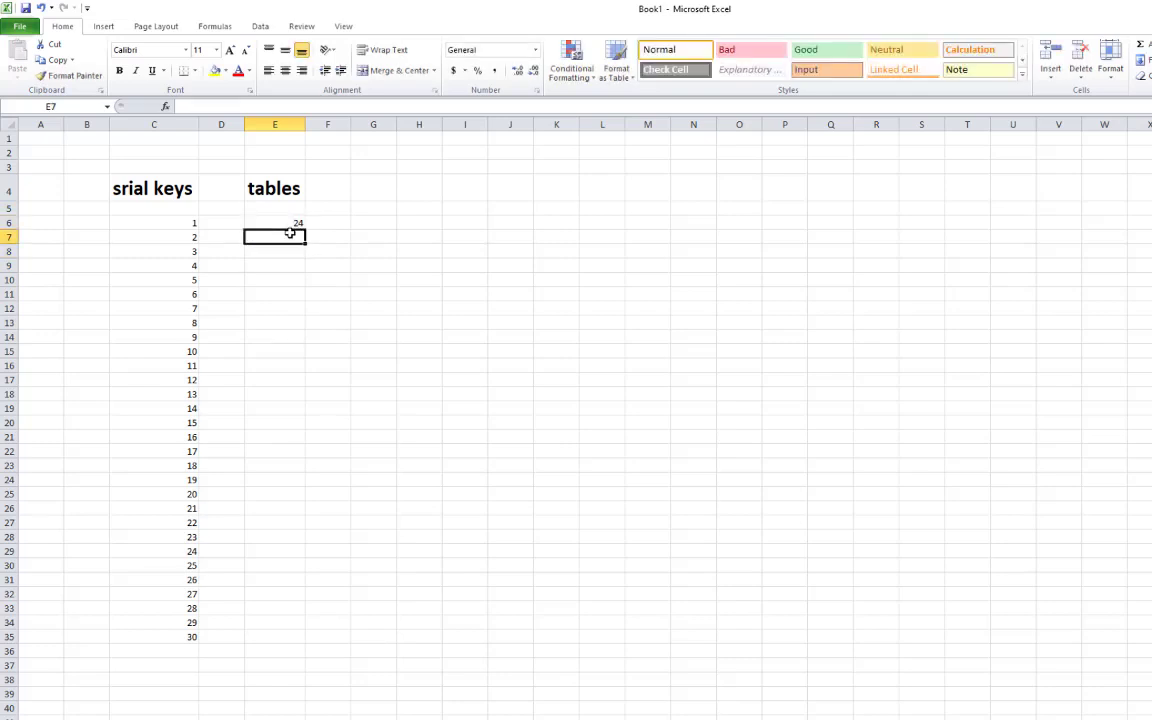
text(48)
key(Return)
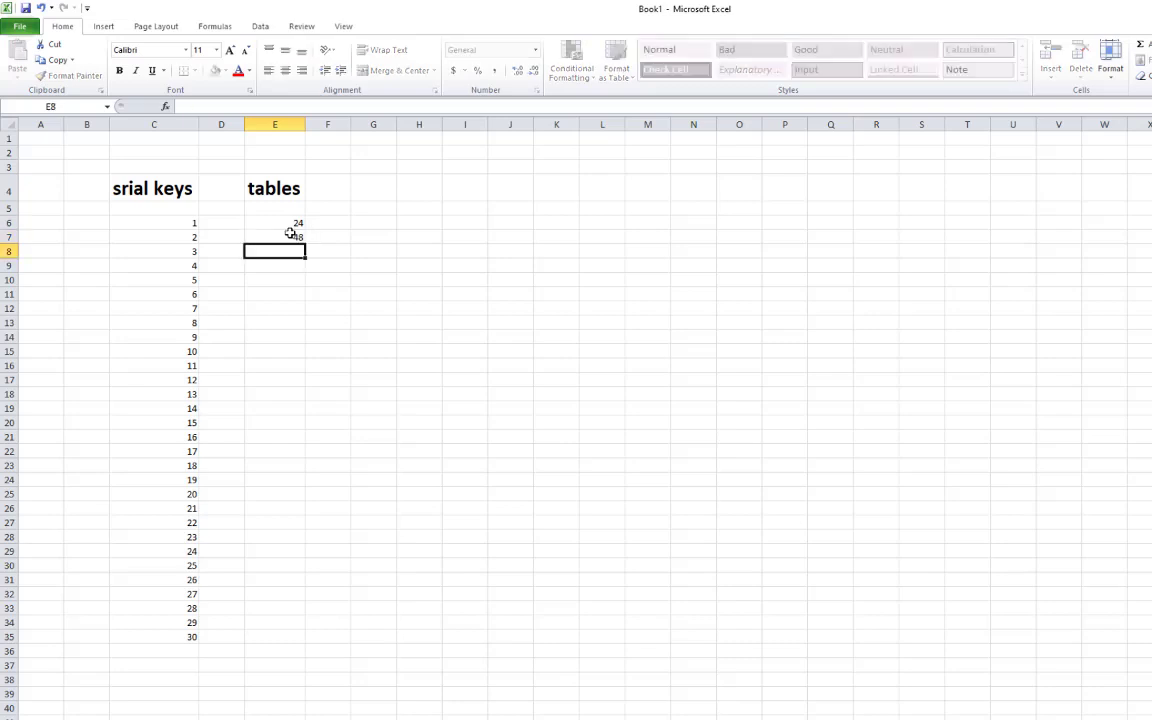
drag(285, 224, 290, 236)
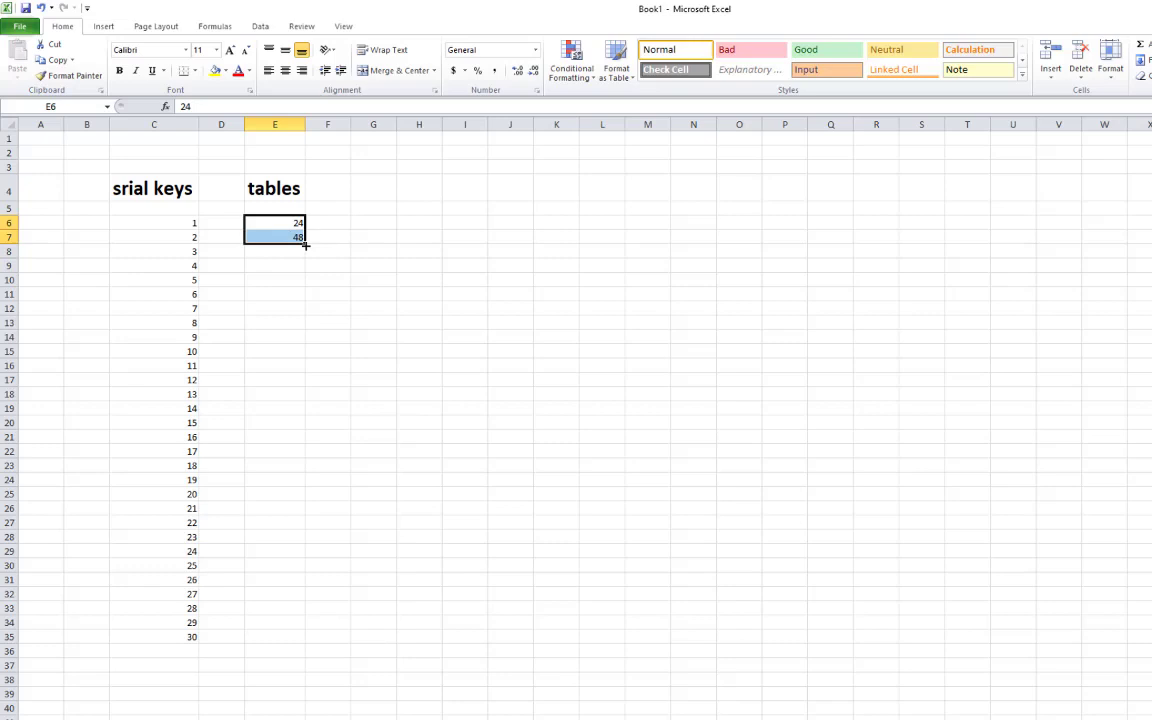
drag(305, 244, 318, 358)
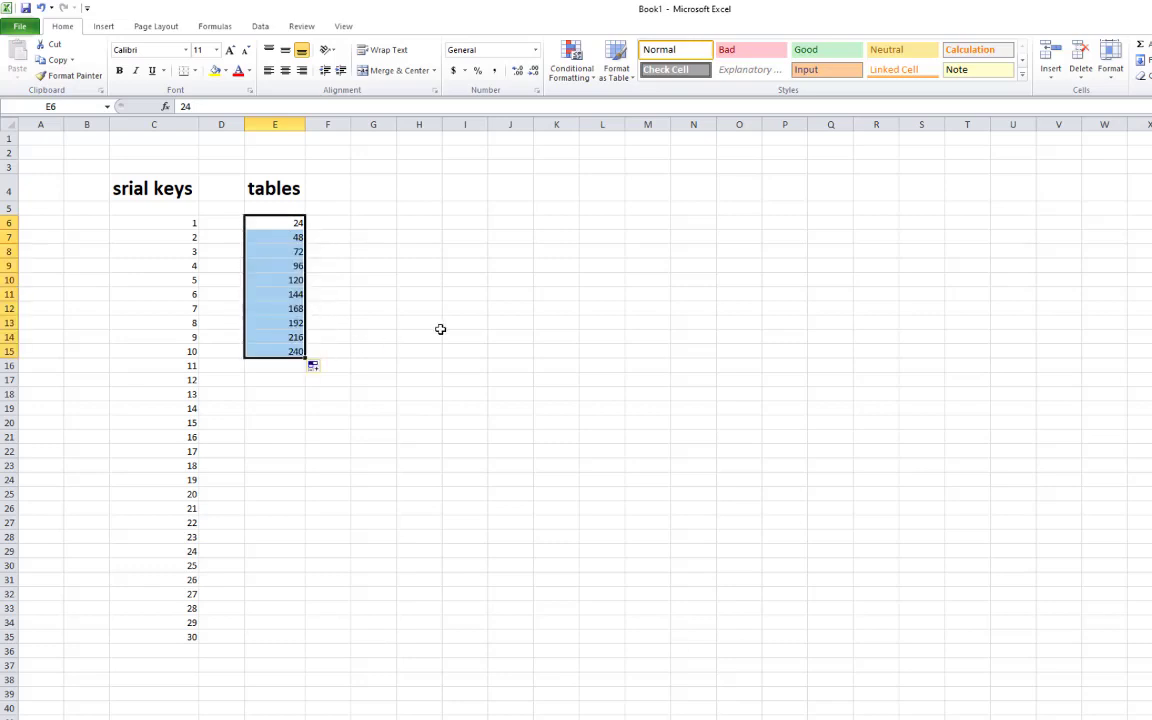
Select the serial keys and tables columns together as C6:E35
click(339, 463)
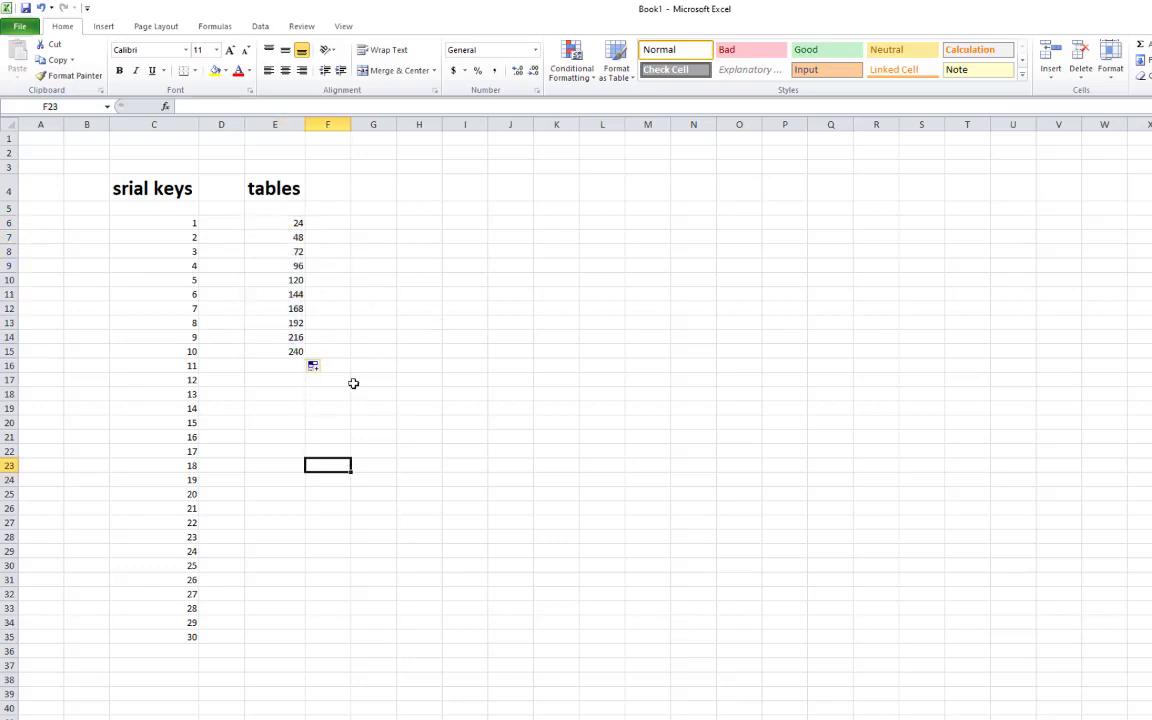
click(368, 281)
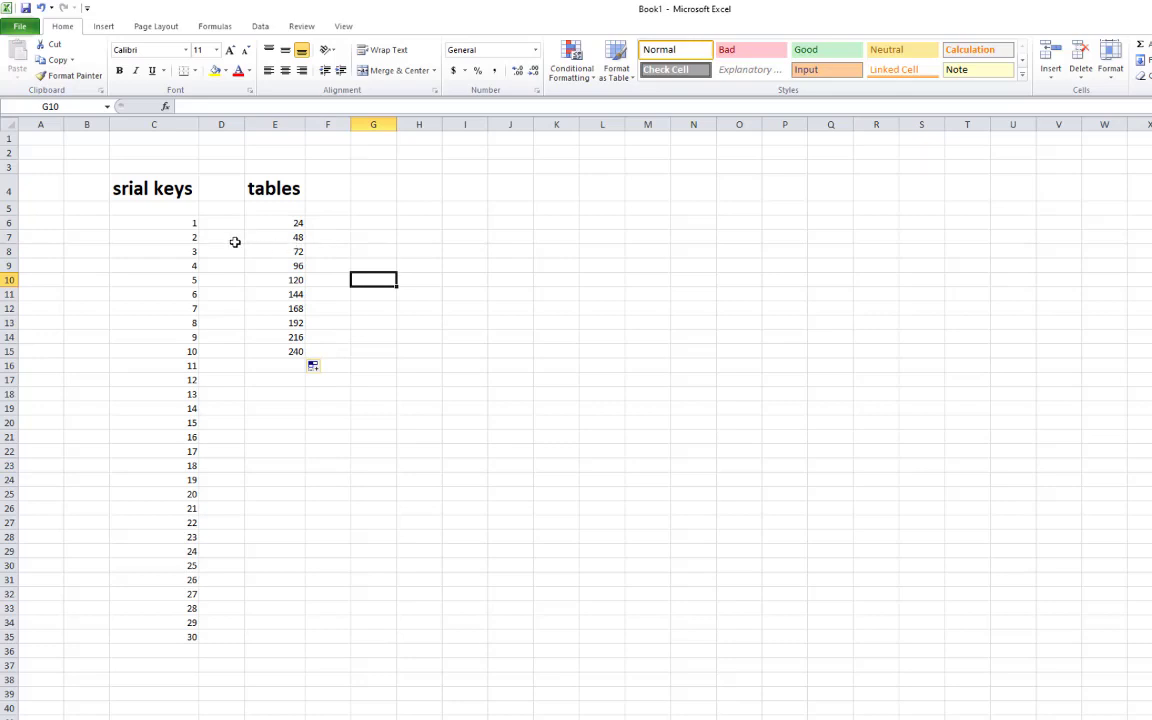
click(188, 320)
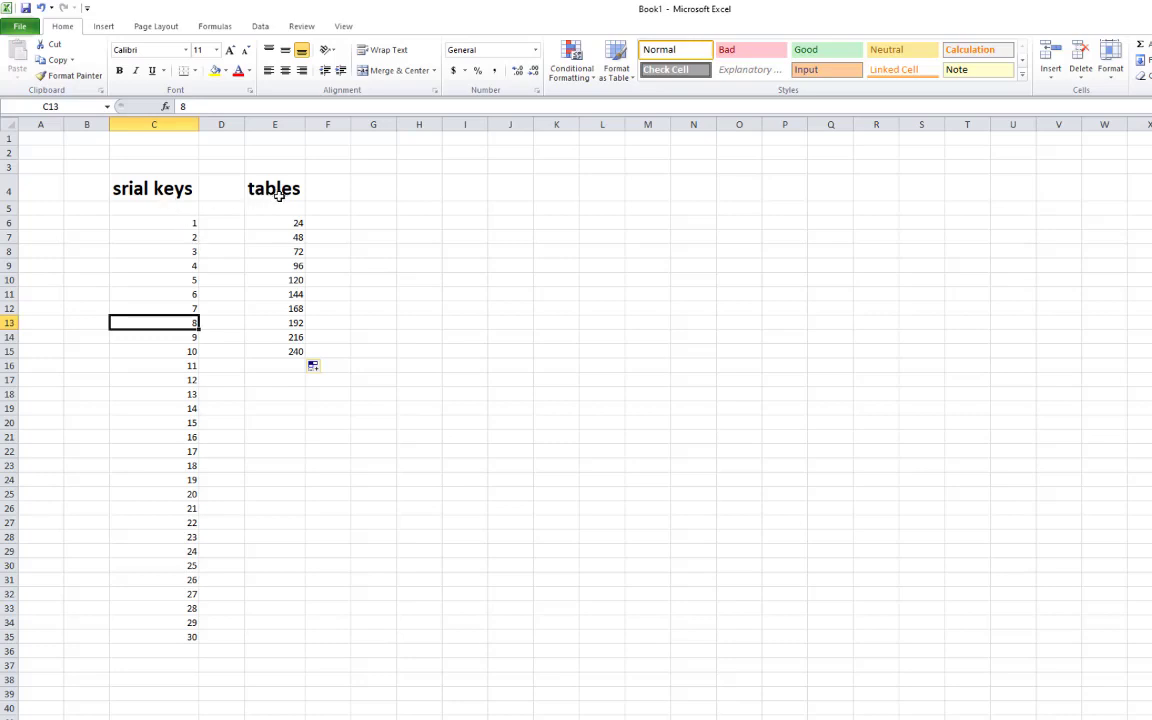
click(410, 223)
click(360, 236)
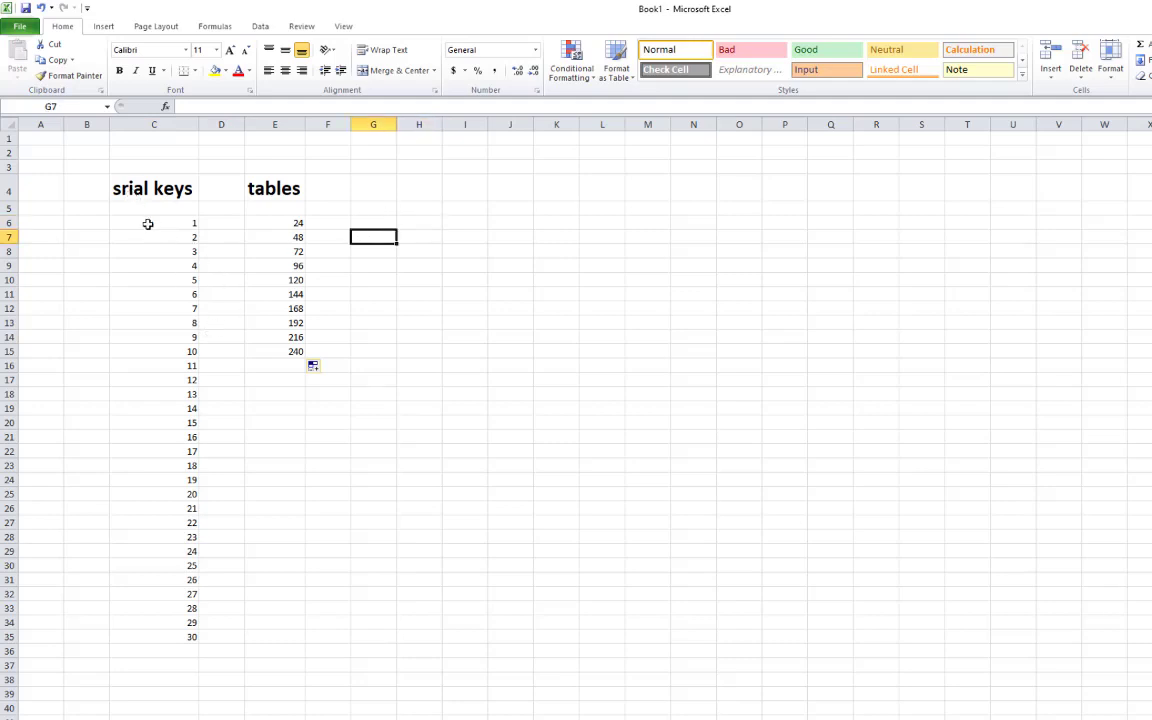
drag(150, 223, 260, 637)
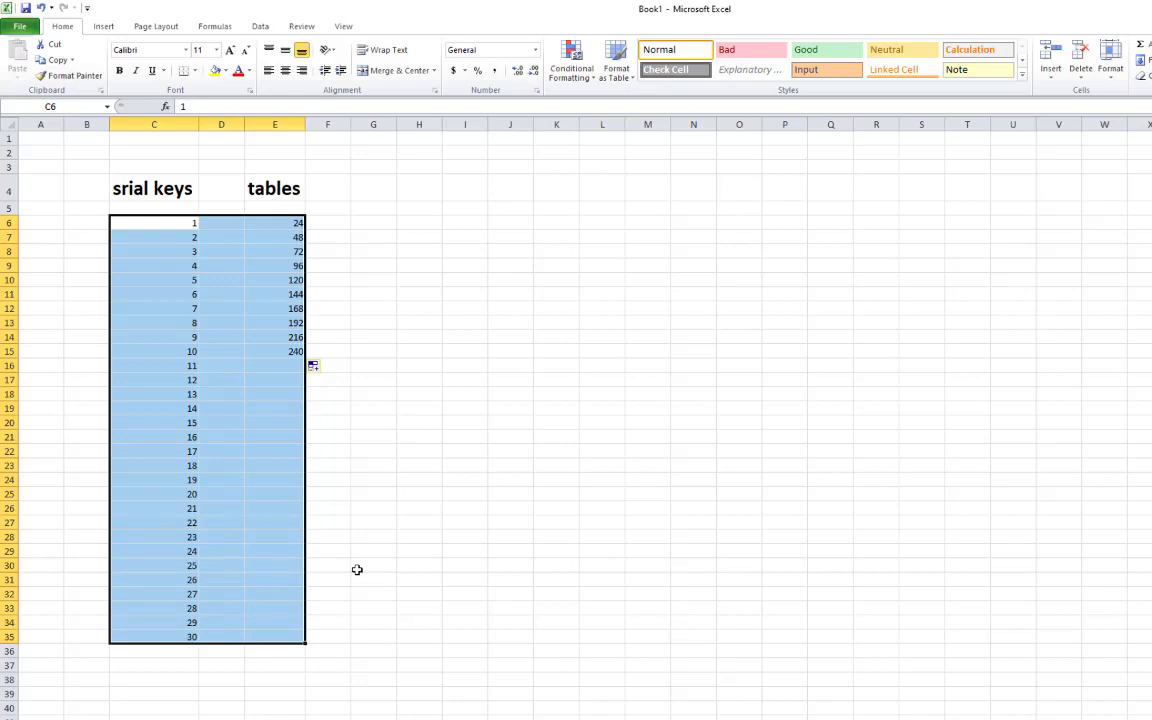
Set the 24 in E6 to 72-point font from the Font Size list
click(357, 569)
click(280, 221)
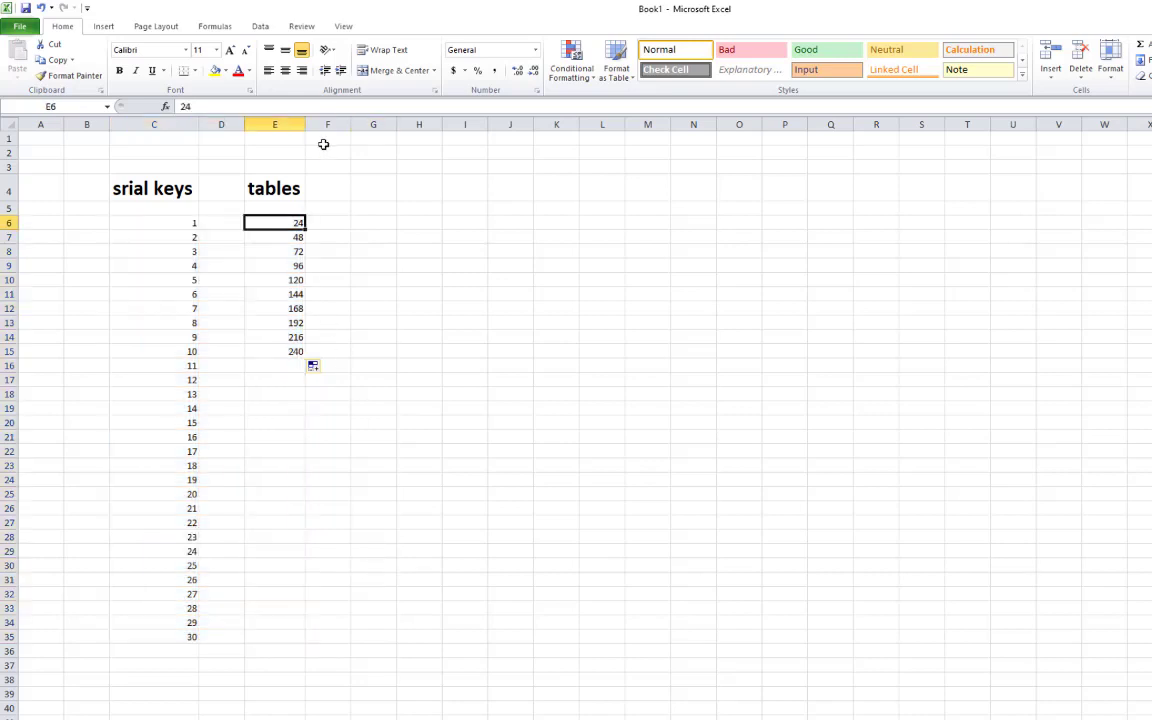
click(216, 52)
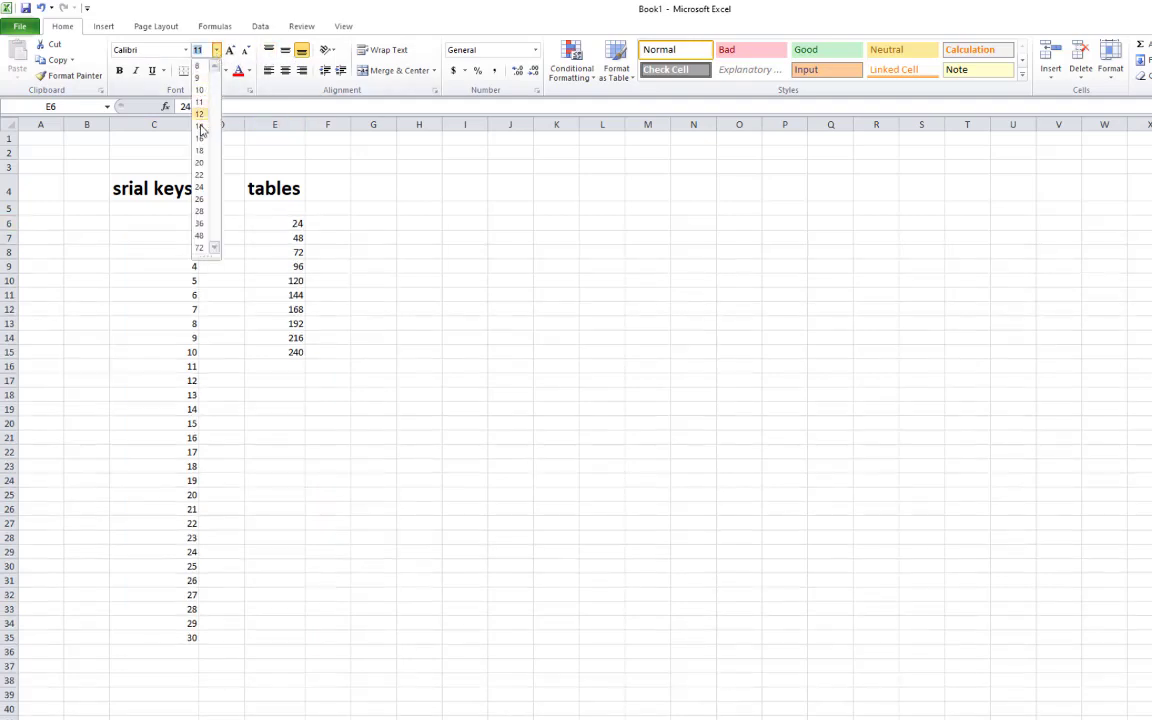
click(202, 249)
click(403, 364)
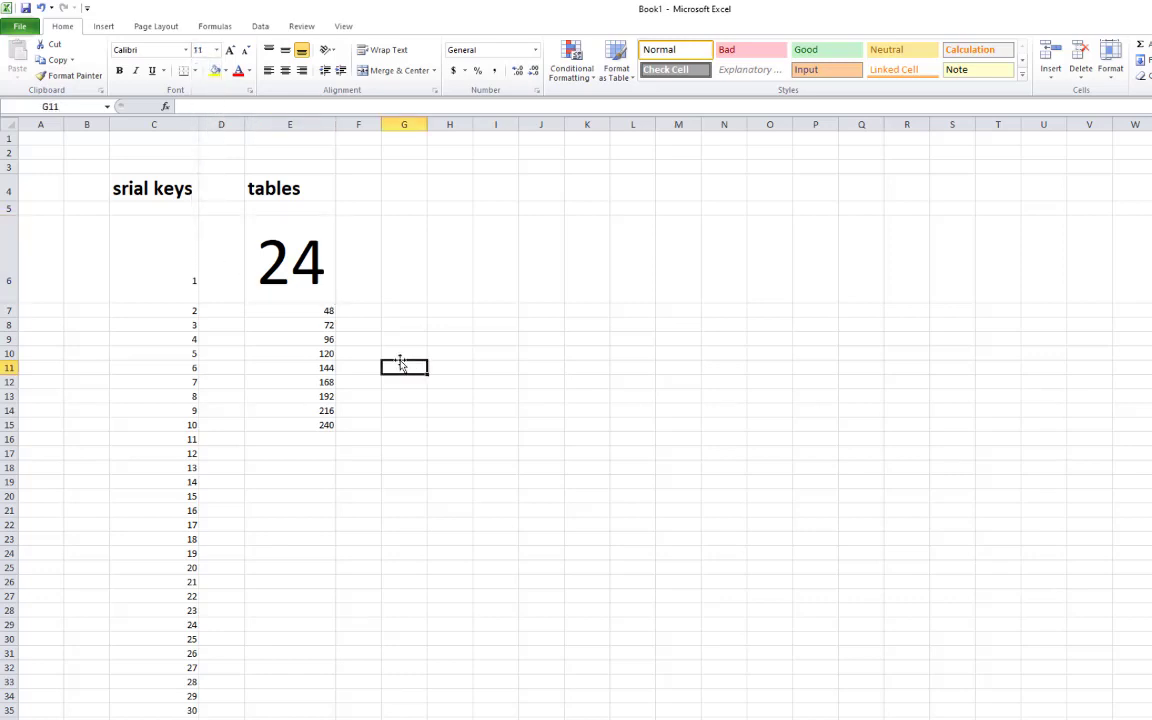
click(302, 316)
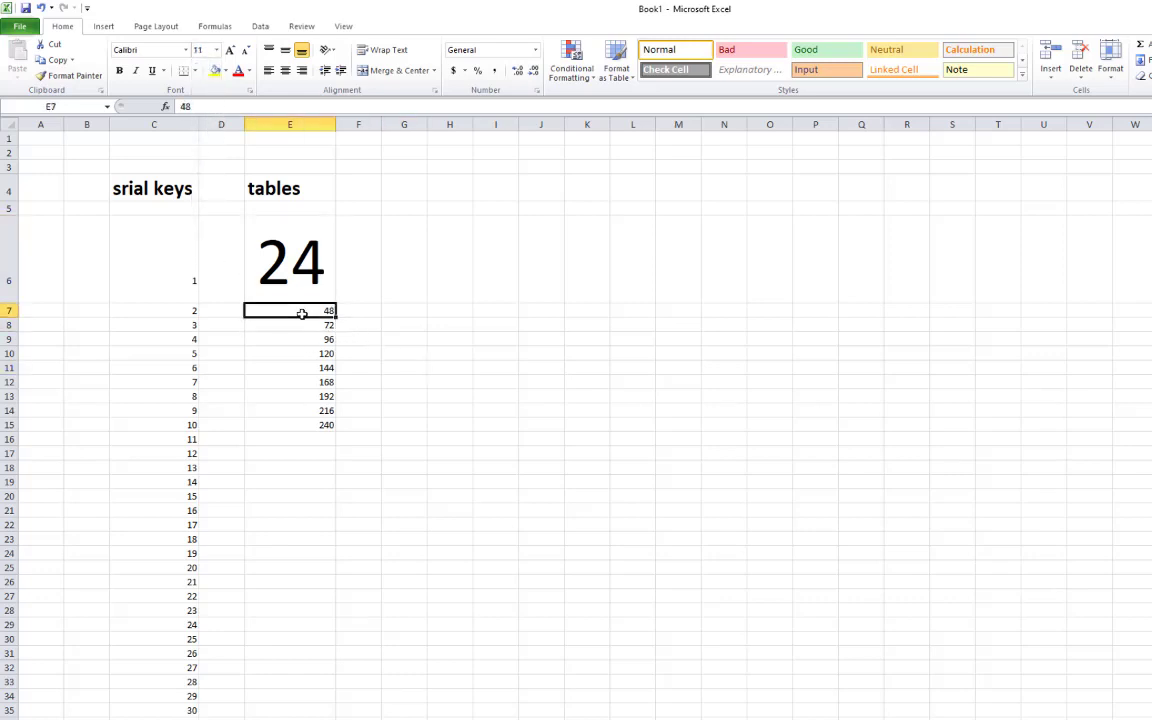
Grow the serial key 1 in C6 step by step up to 72 point
click(168, 268)
click(231, 50)
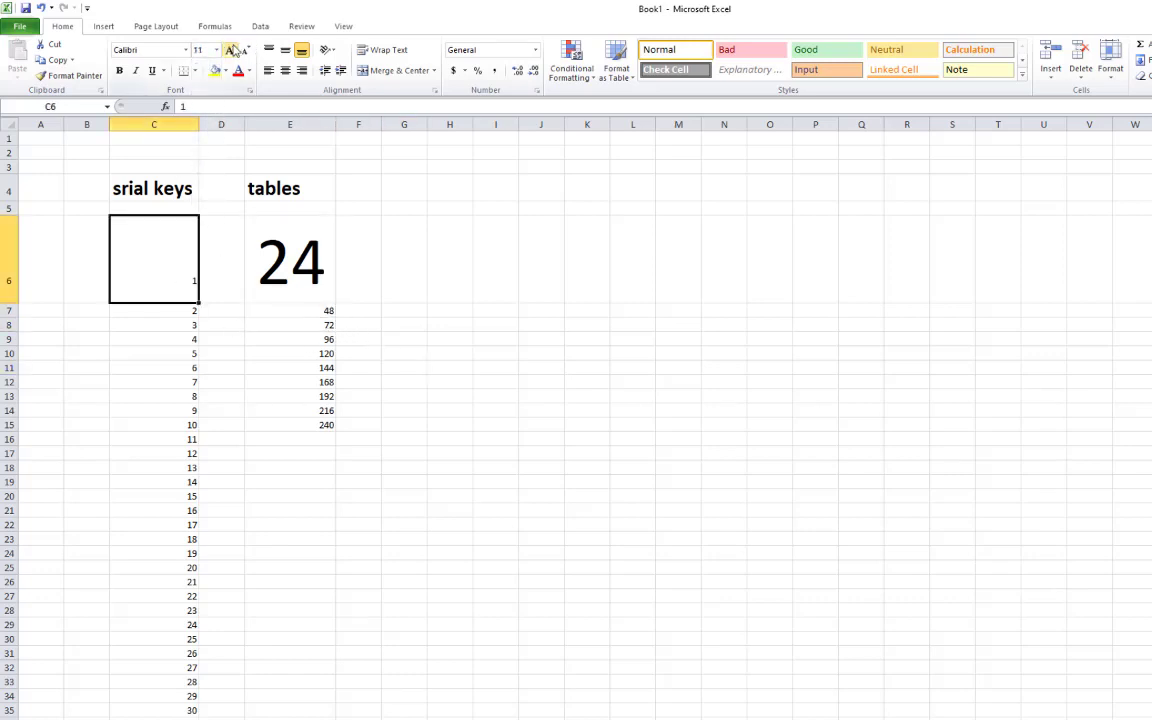
click(231, 50)
click(231, 50)
click(231, 50)
click(231, 50)
click(231, 50)
click(231, 50)
click(231, 50)
click(230, 50)
click(230, 50)
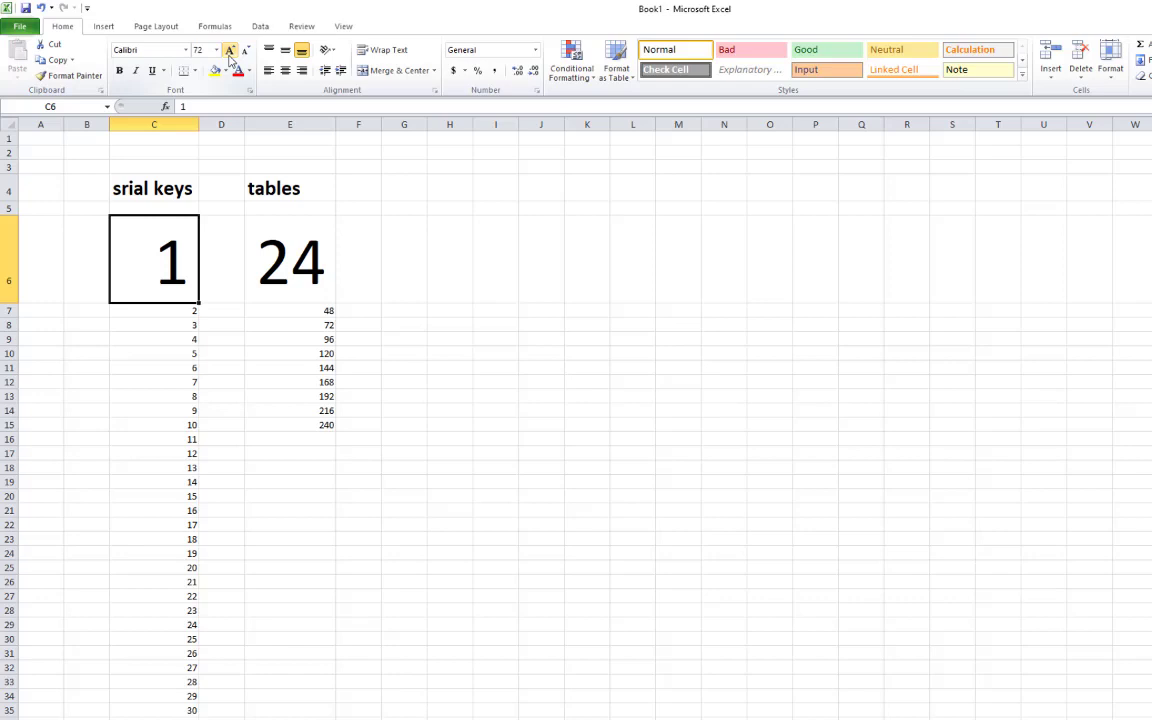
Check the enlarged cells and copy the 48 cell in E7
click(270, 258)
click(178, 250)
click(296, 235)
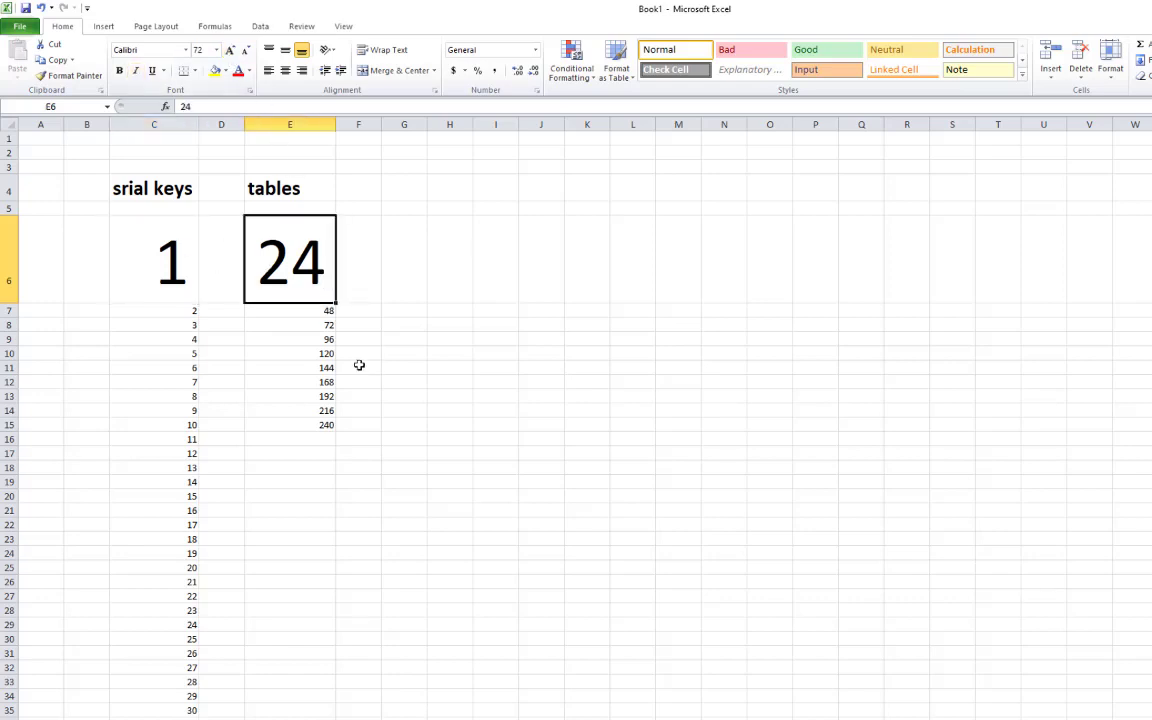
click(327, 311)
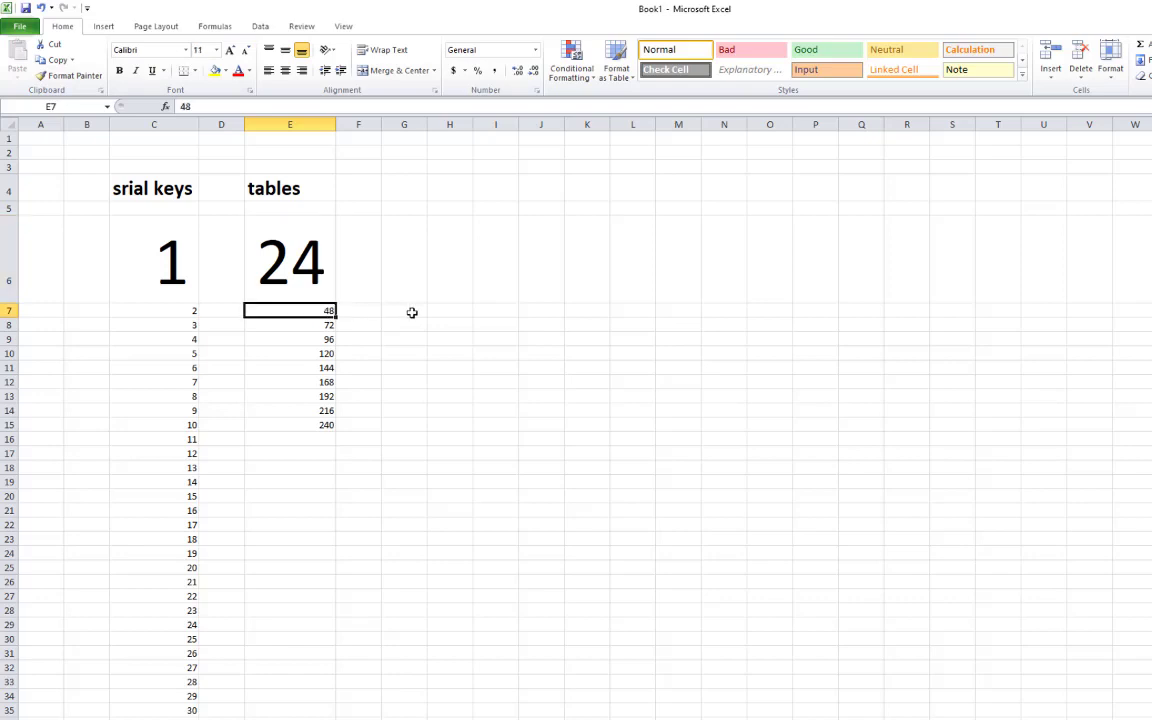
key(ctrl+c)
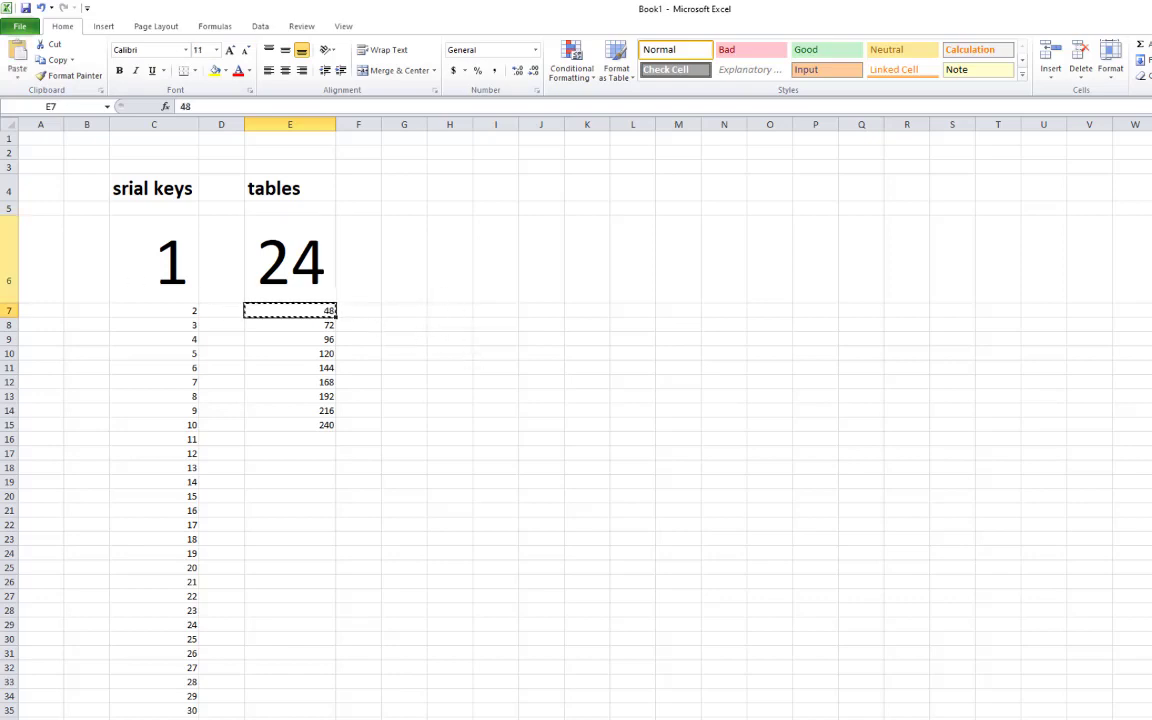
Delete the enlarged row 6 and clear all serial keys and table values
click(8, 255)
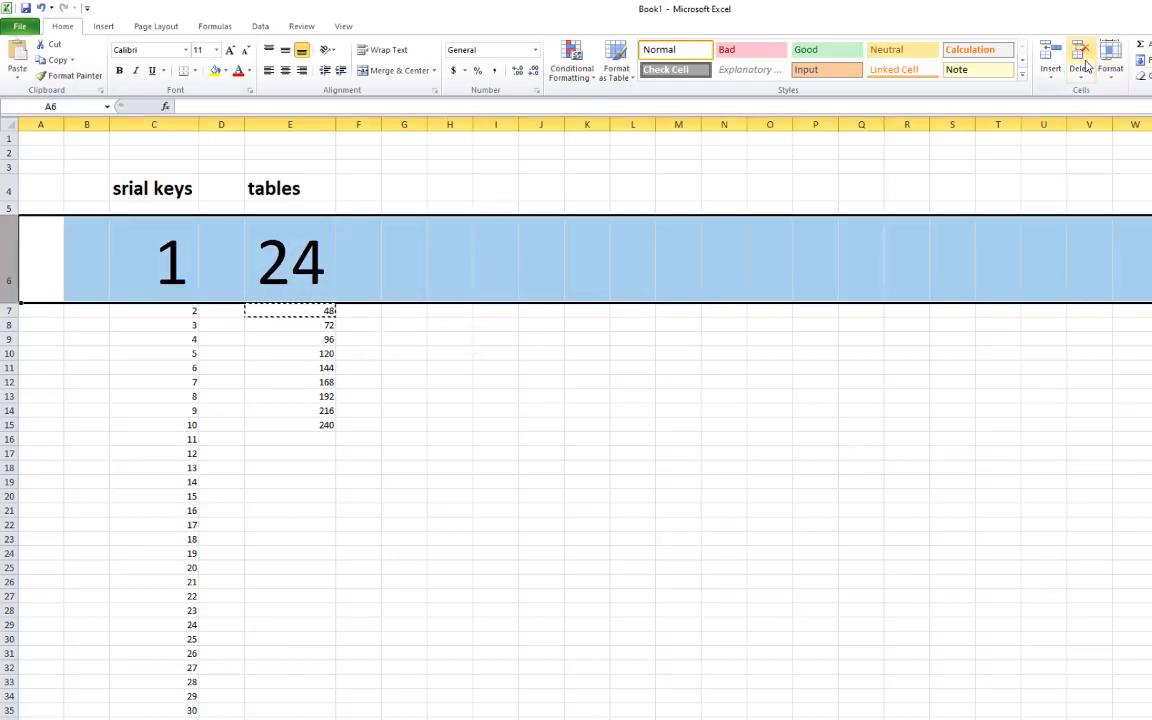
click(1087, 65)
click(365, 337)
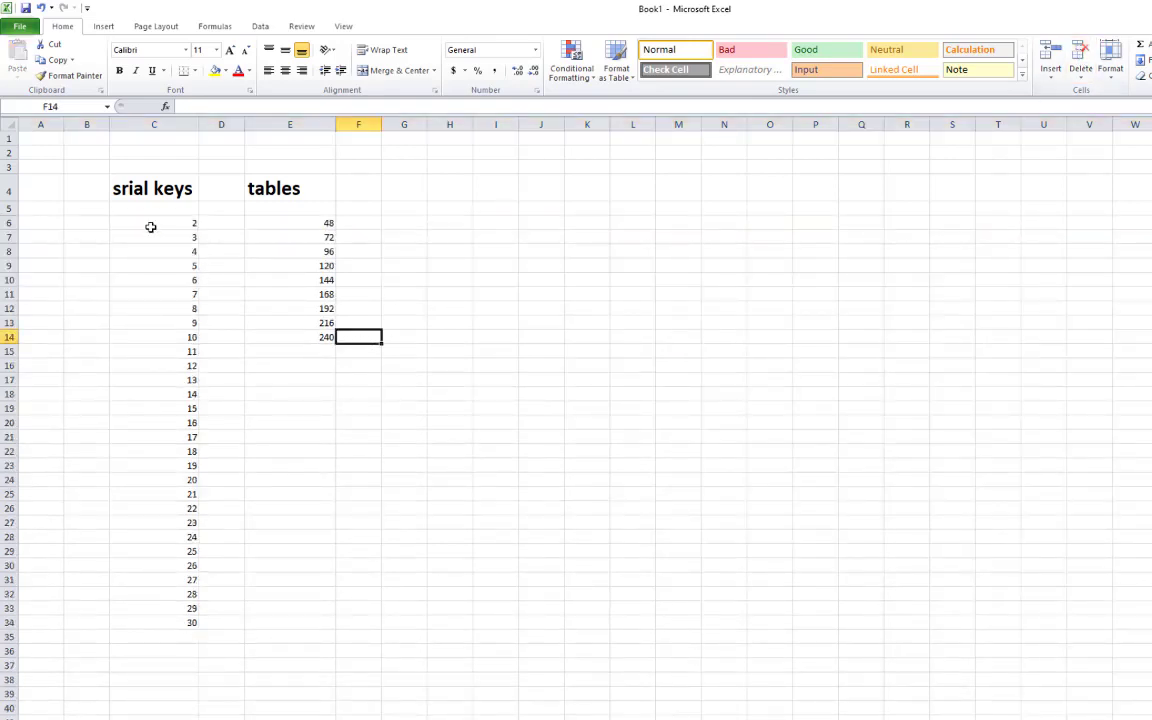
click(260, 187)
drag(121, 224, 327, 623)
key(Delete)
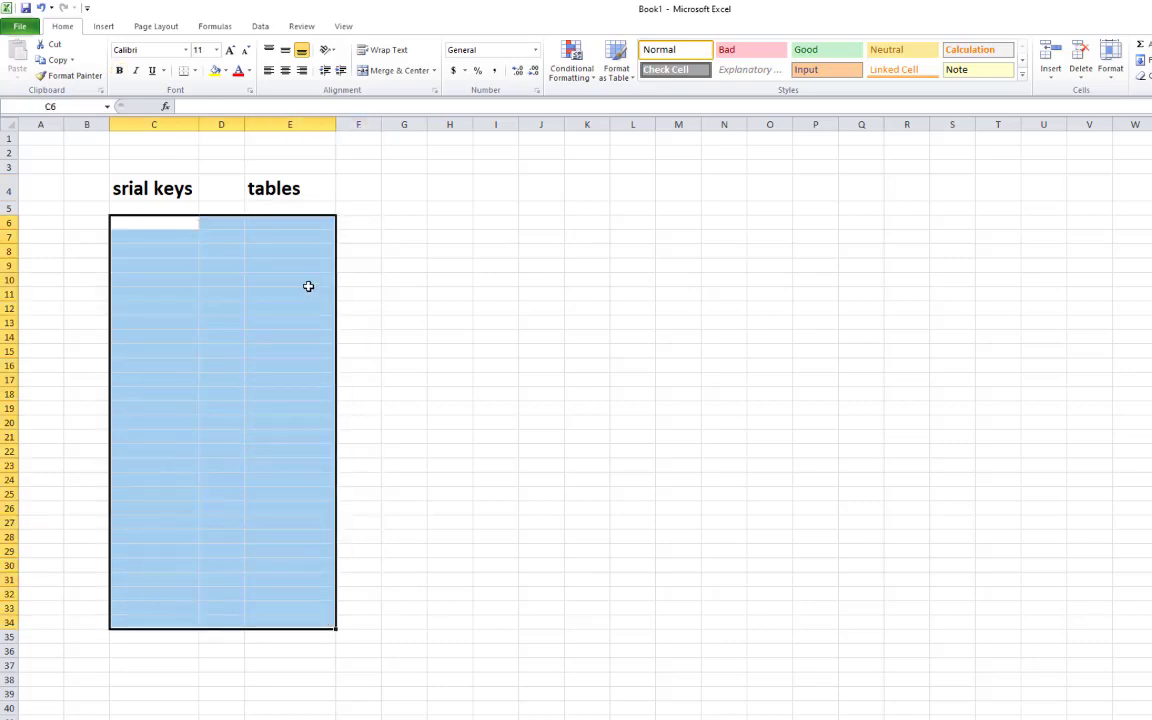
click(308, 286)
Shrink the 'tables' and 'srial keys' headings to 11-point font
click(283, 188)
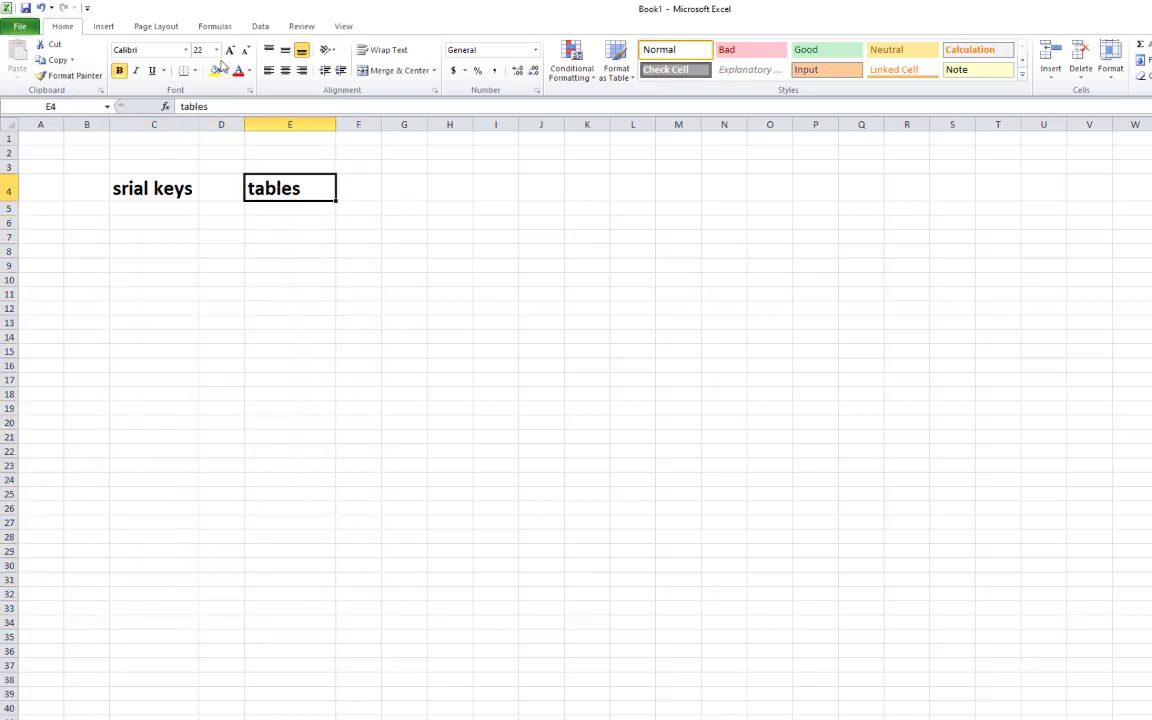
click(216, 50)
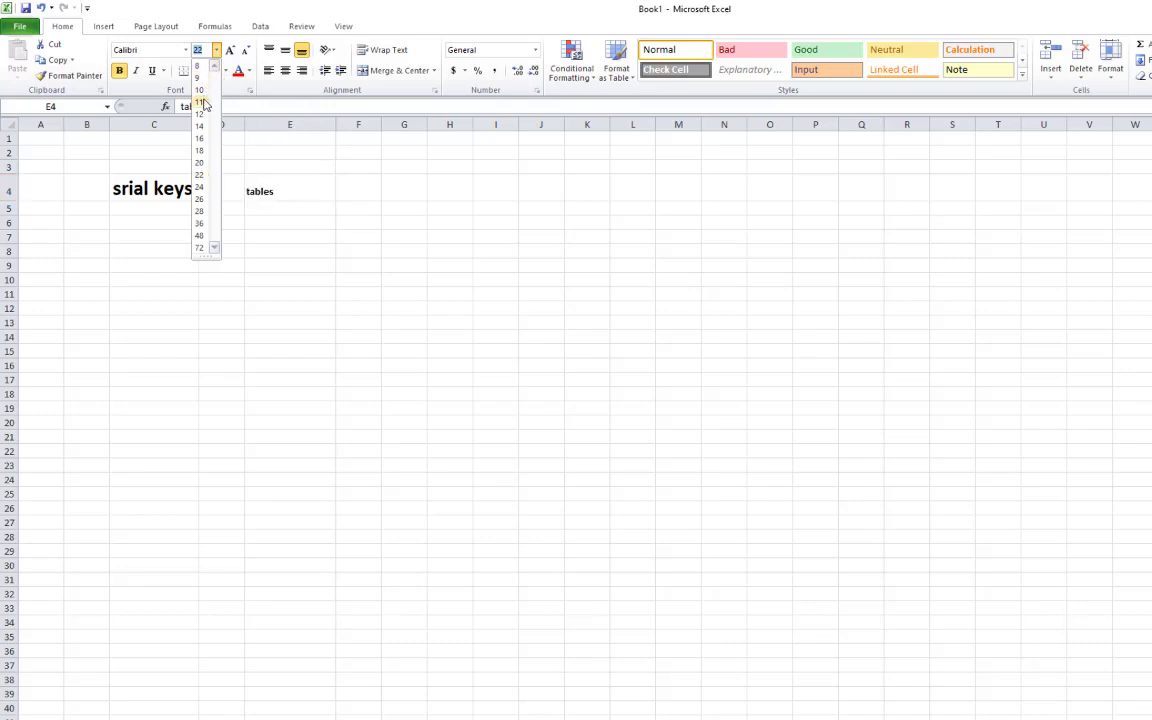
click(200, 90)
click(155, 186)
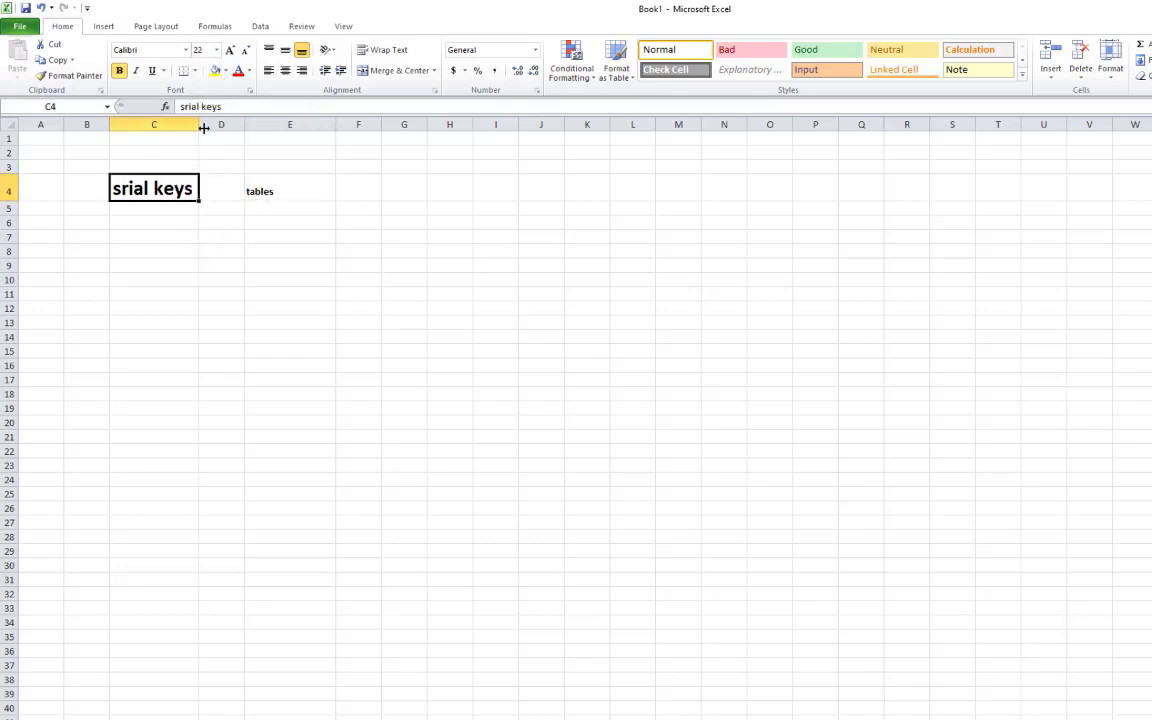
click(216, 50)
click(205, 90)
click(301, 262)
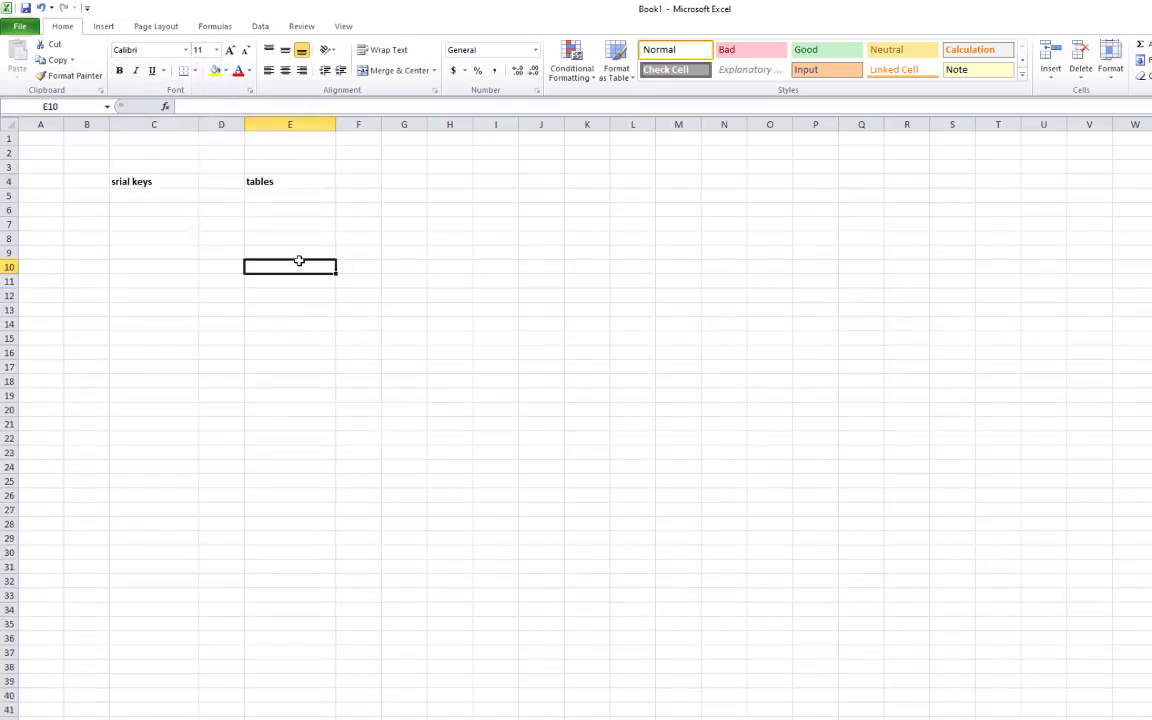
Toggle underline on the 'tables' heading in E4, cancelling a stray save dialog
click(162, 193)
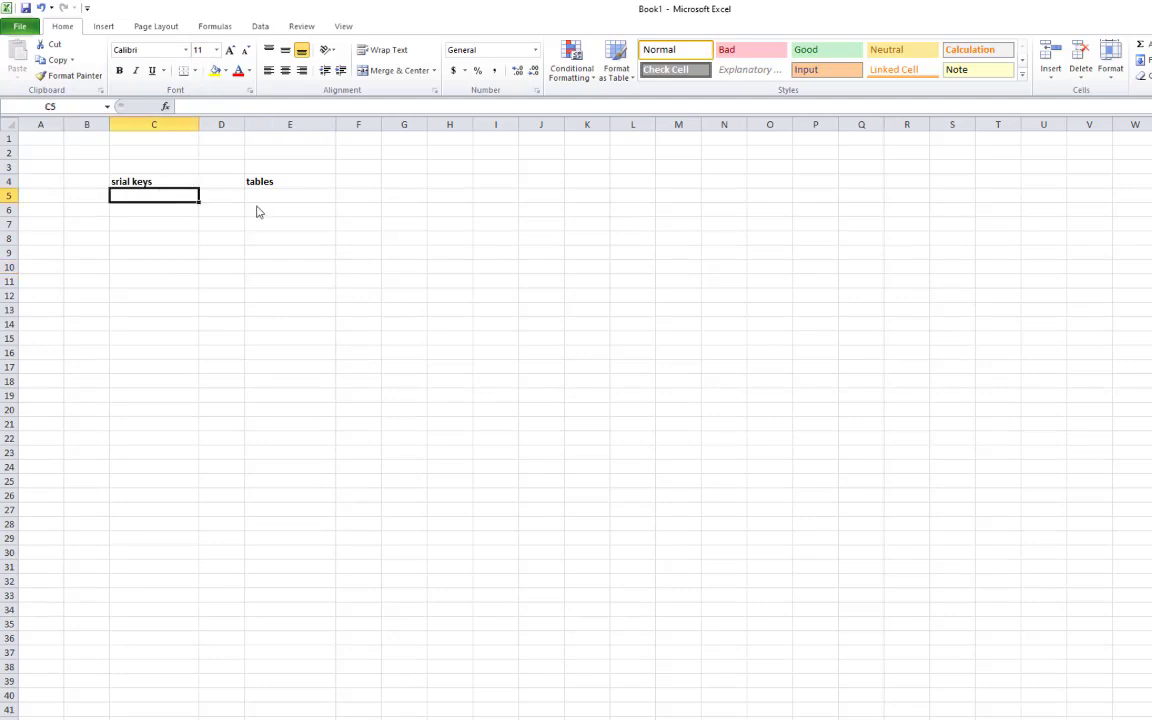
key(ctrl+s)
click(638, 425)
click(288, 253)
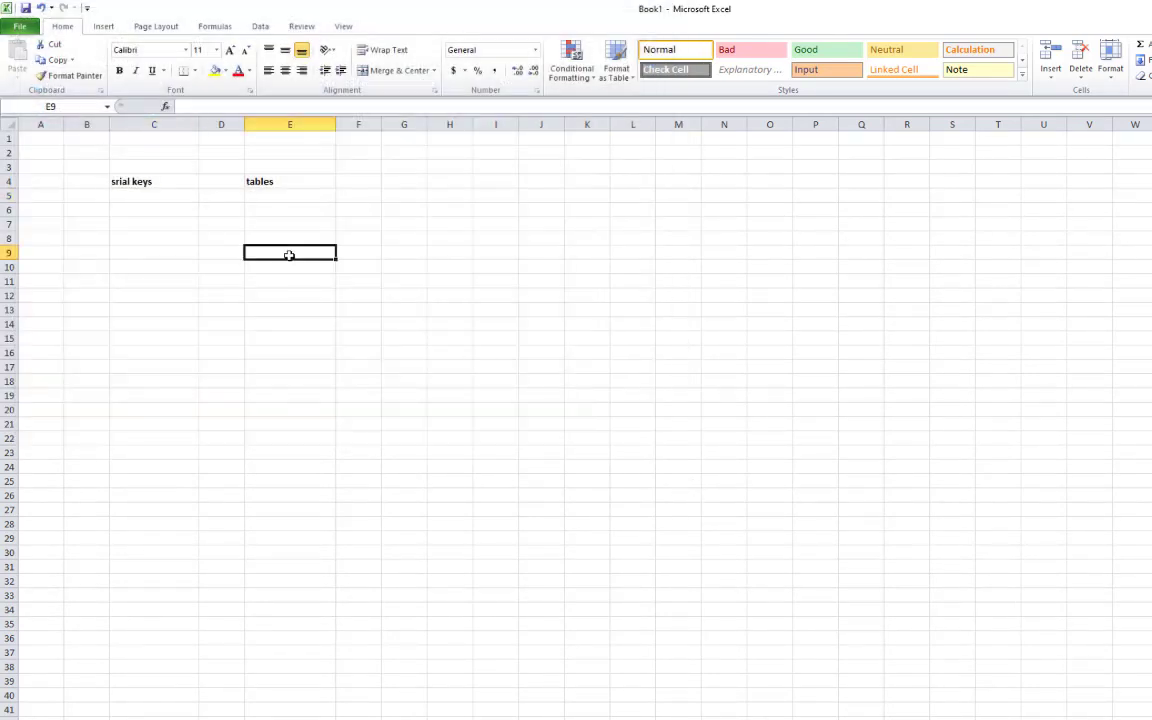
click(275, 187)
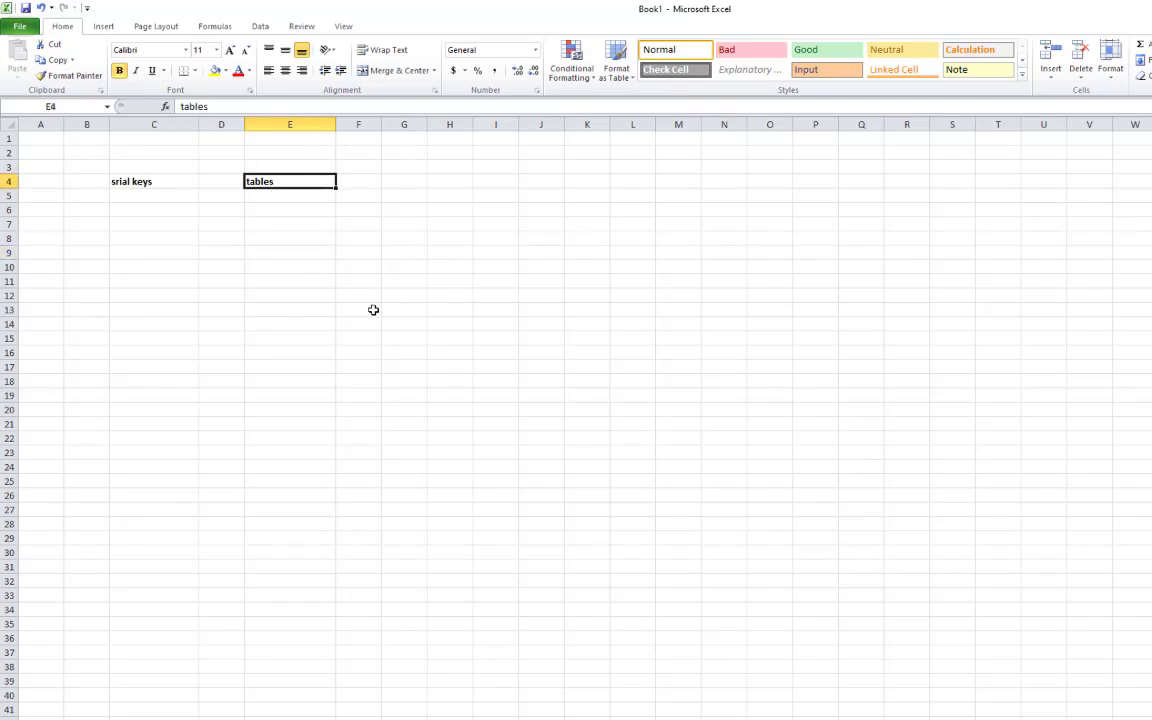
click(152, 70)
click(252, 251)
click(278, 188)
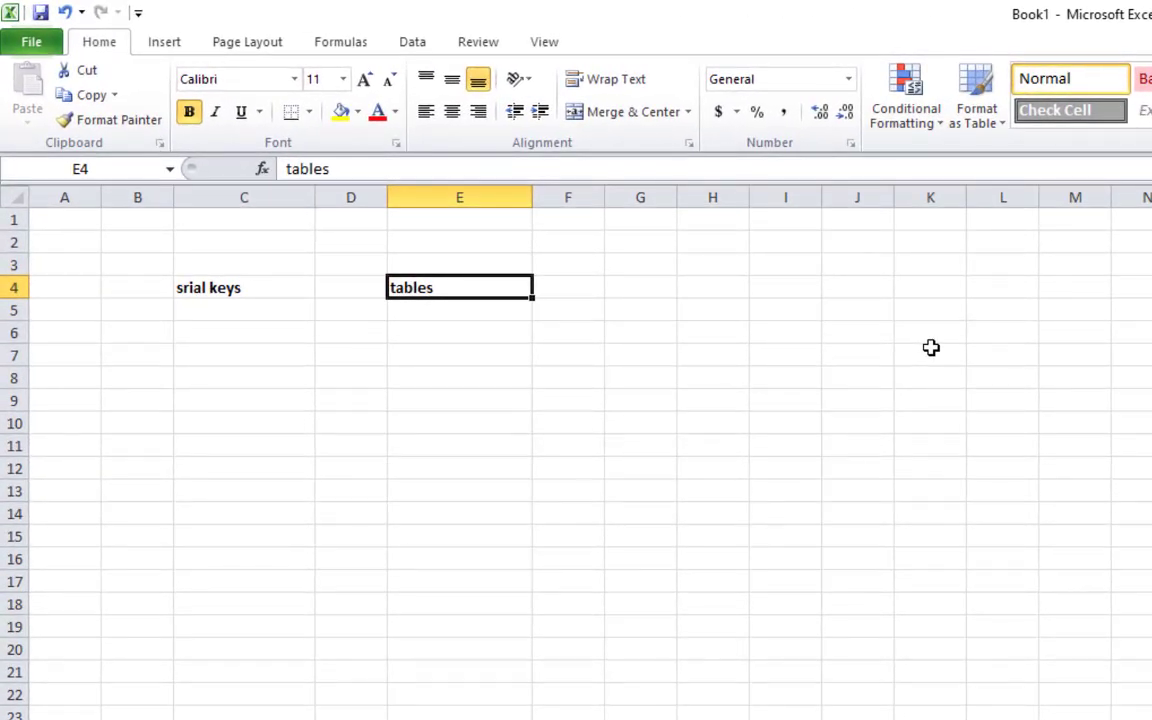
key(ctrl+u)
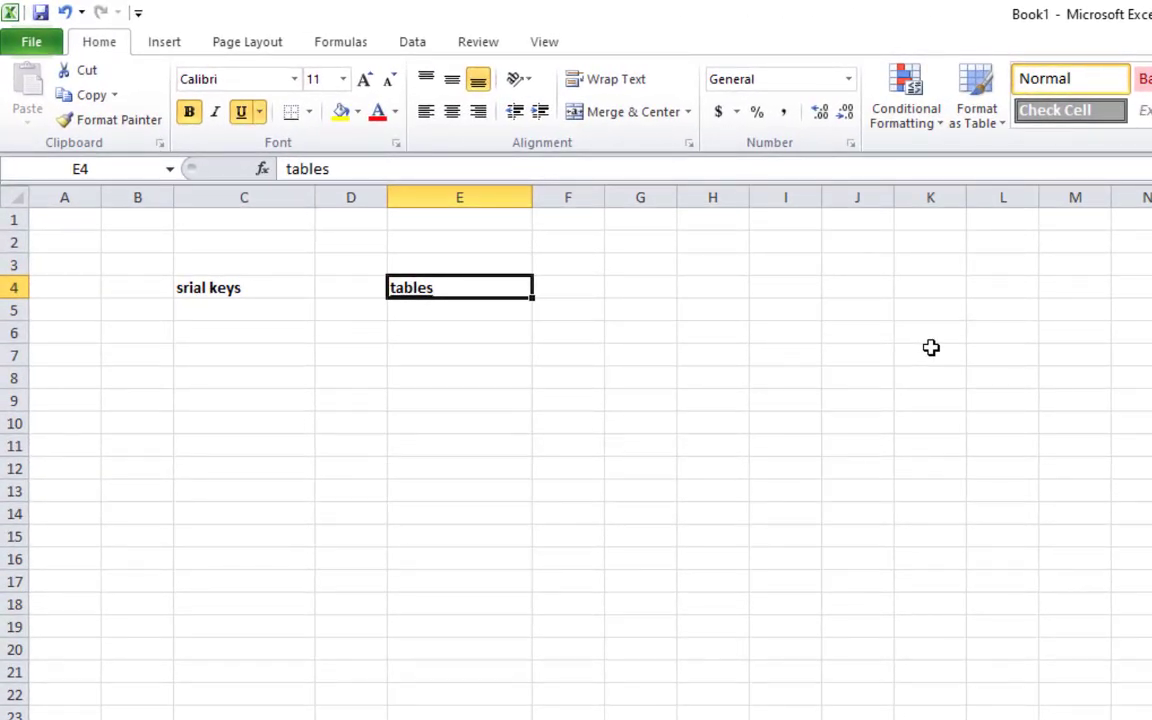
click(640, 422)
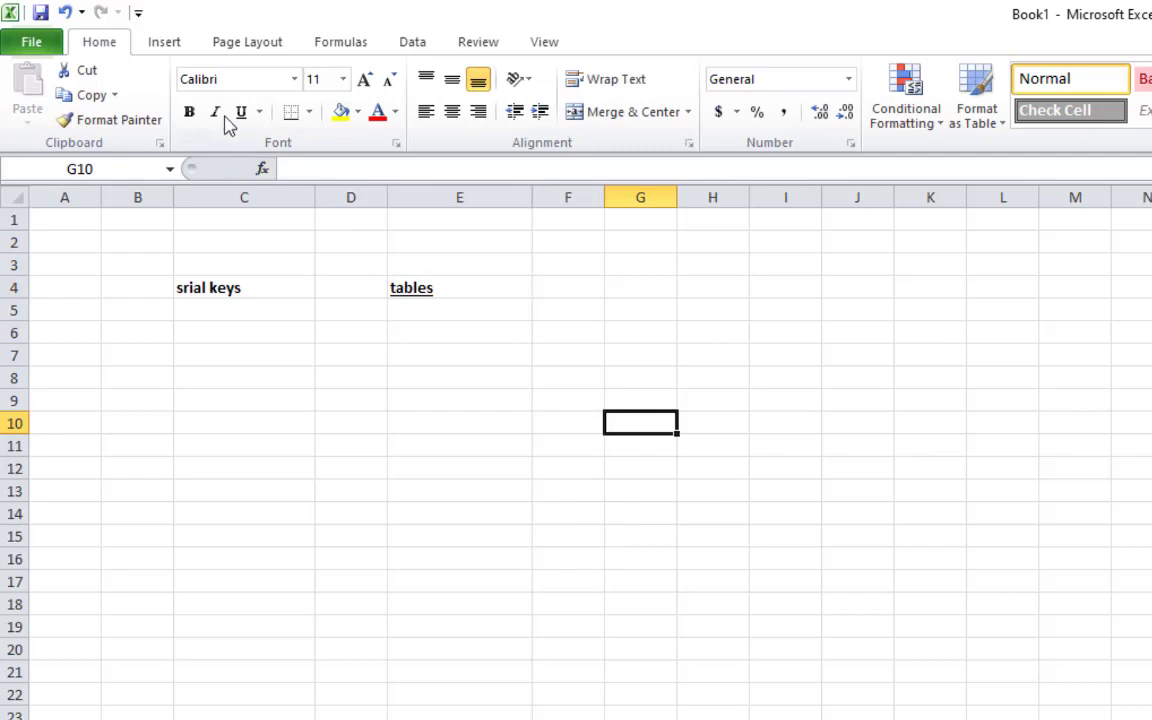
Remove bold, italic and underline from 'tables', then copy the 'srial keys' heading
click(400, 288)
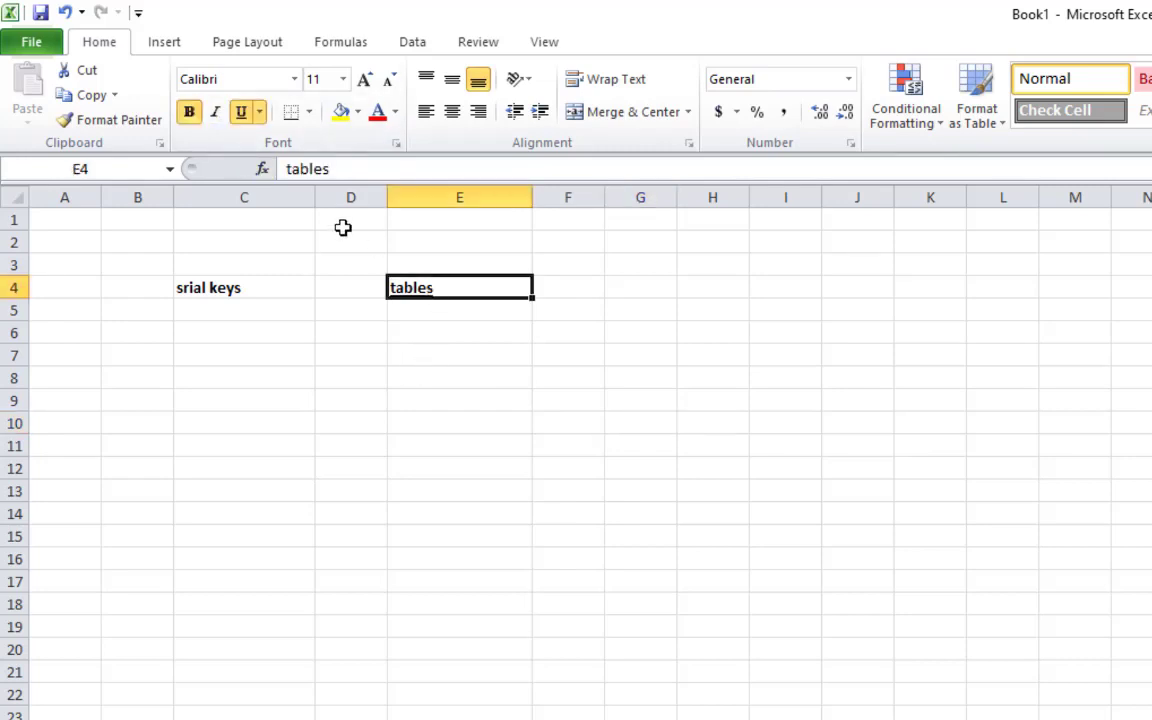
click(214, 111)
click(189, 111)
click(300, 442)
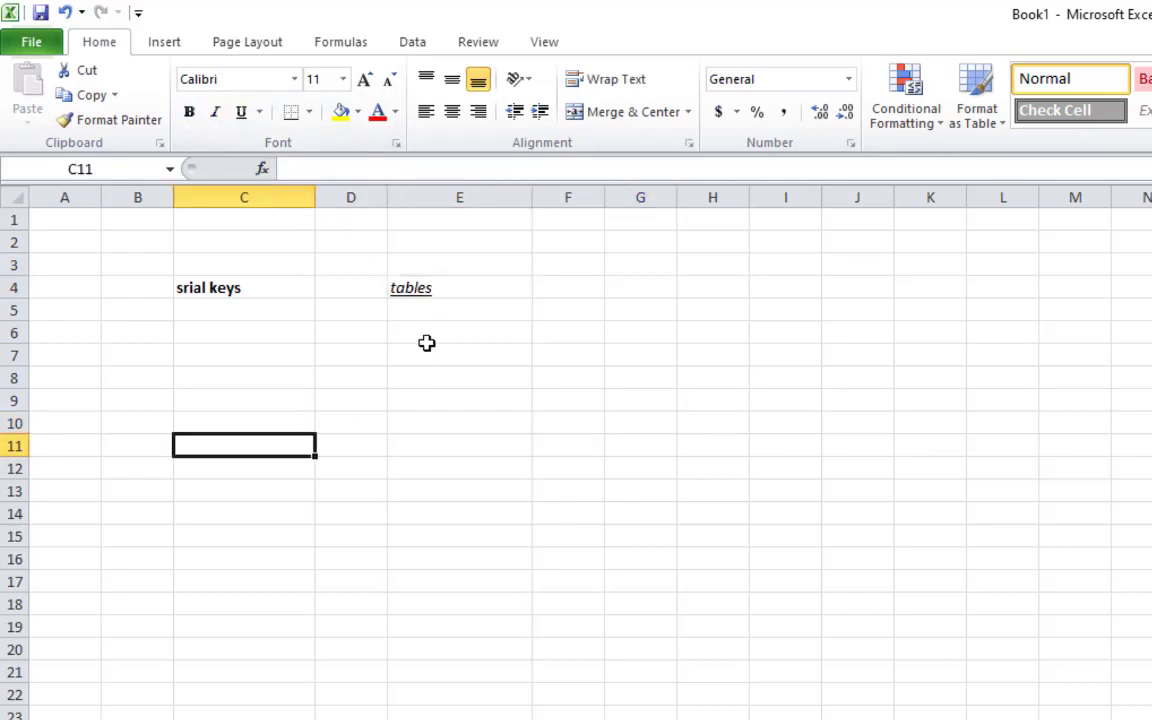
click(410, 287)
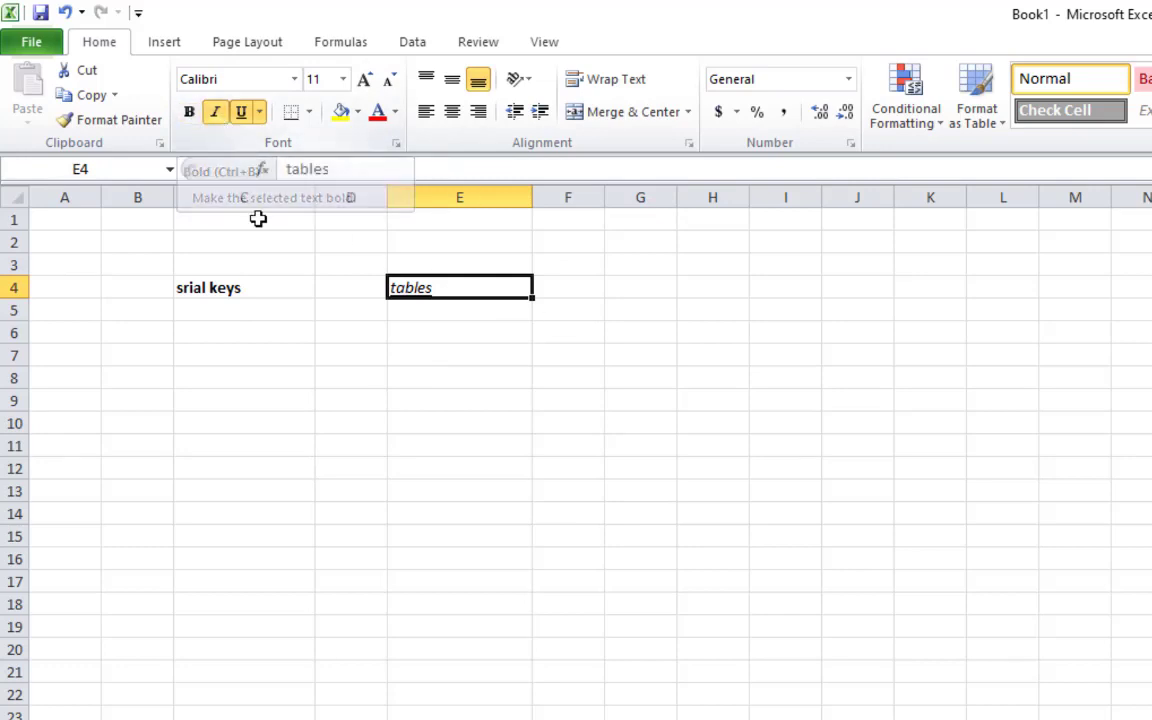
click(214, 111)
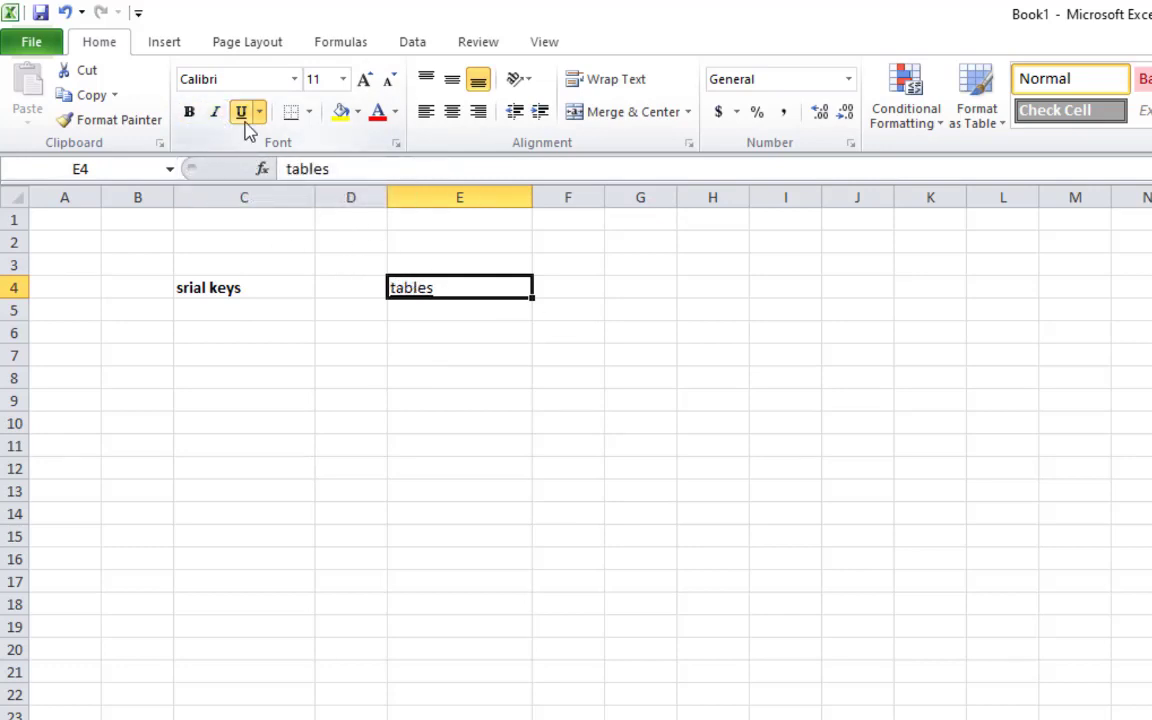
click(244, 118)
click(460, 490)
click(452, 290)
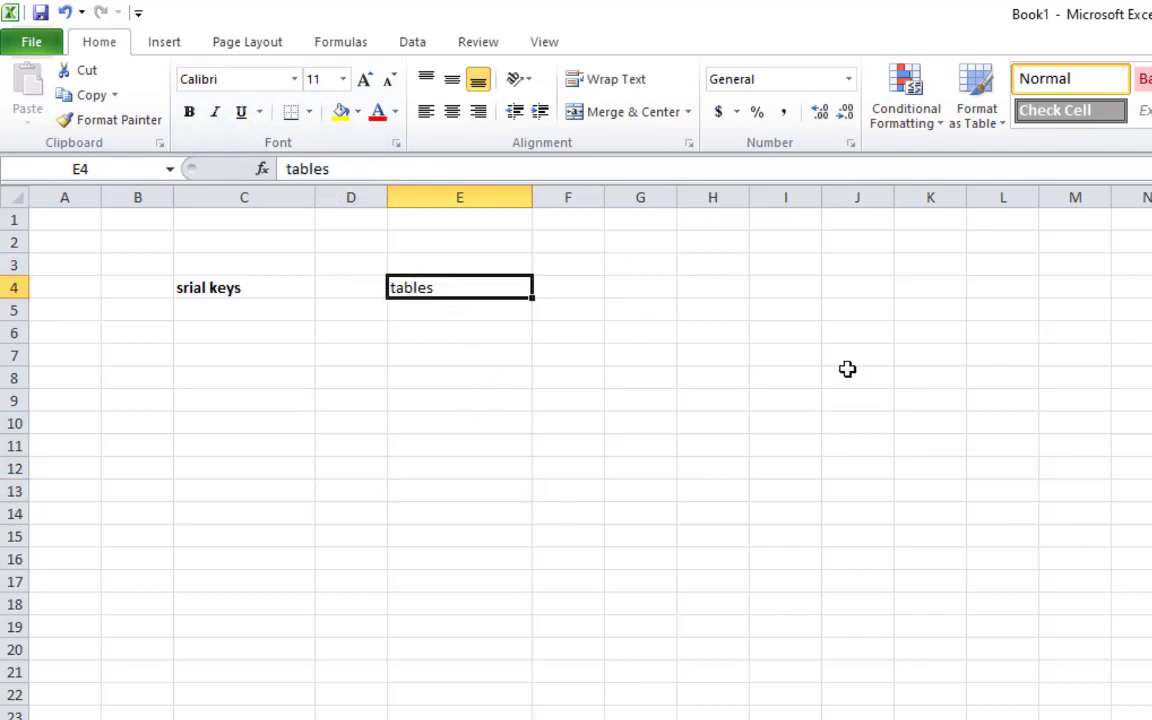
click(240, 287)
key(ctrl+c)
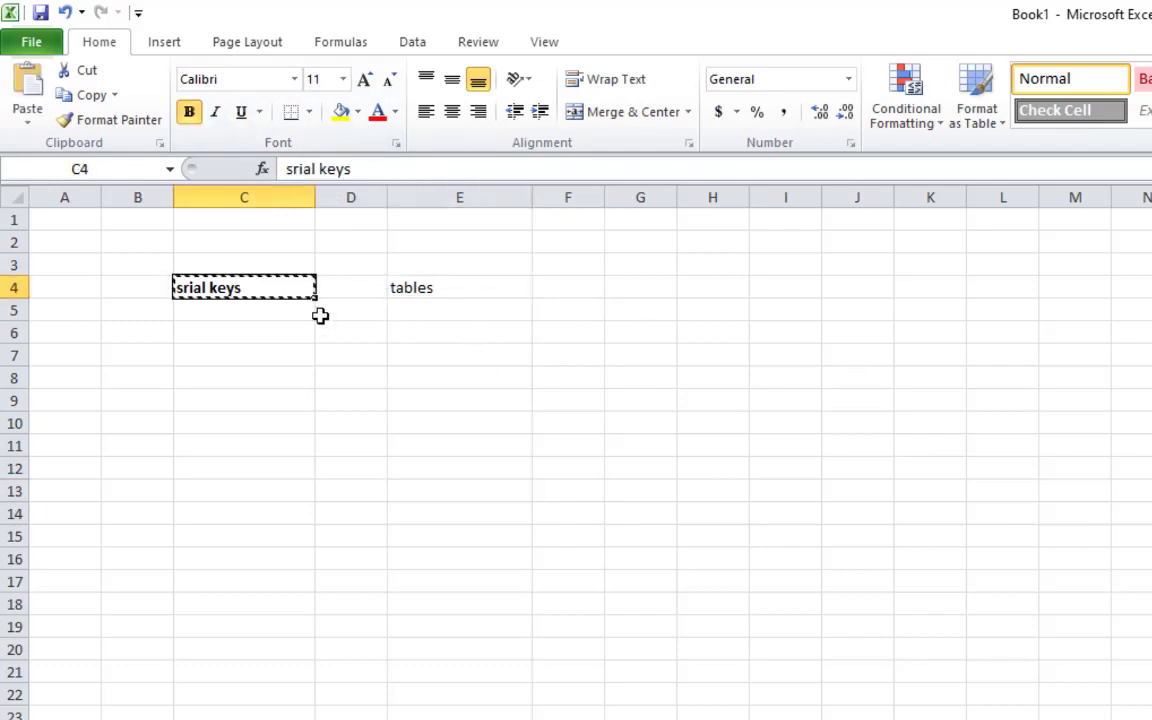
Paste 'srial keys' down column C from C5 through C9
click(258, 316)
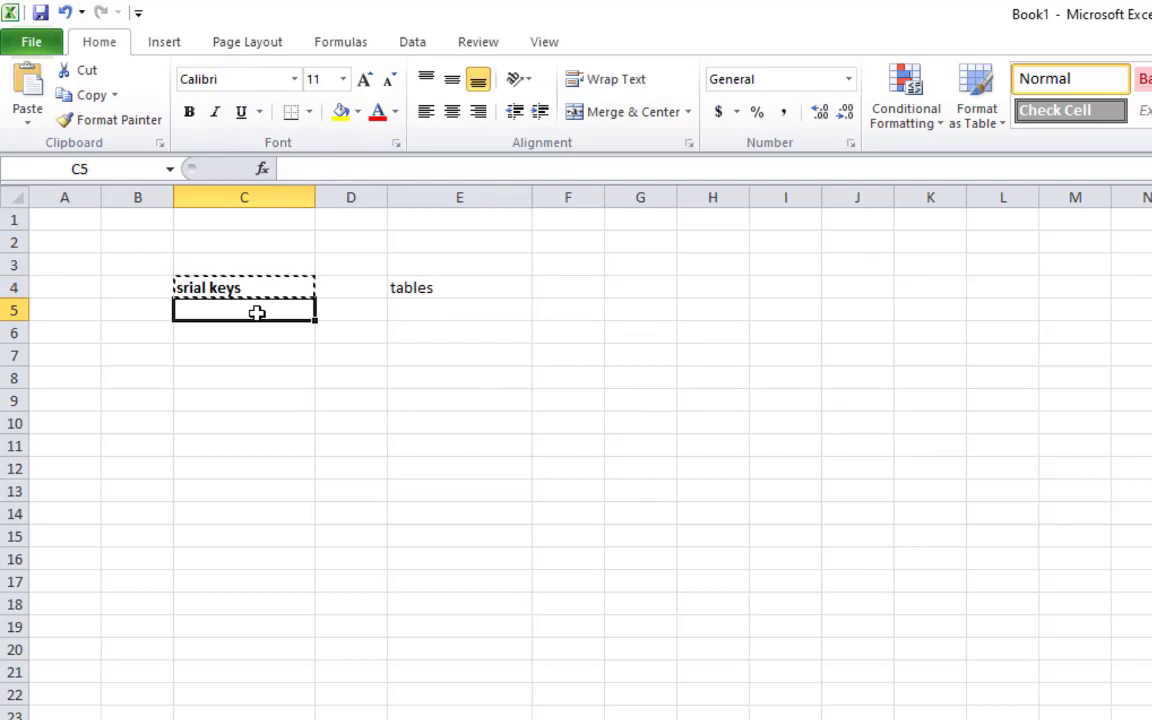
key(Return)
drag(257, 285, 265, 316)
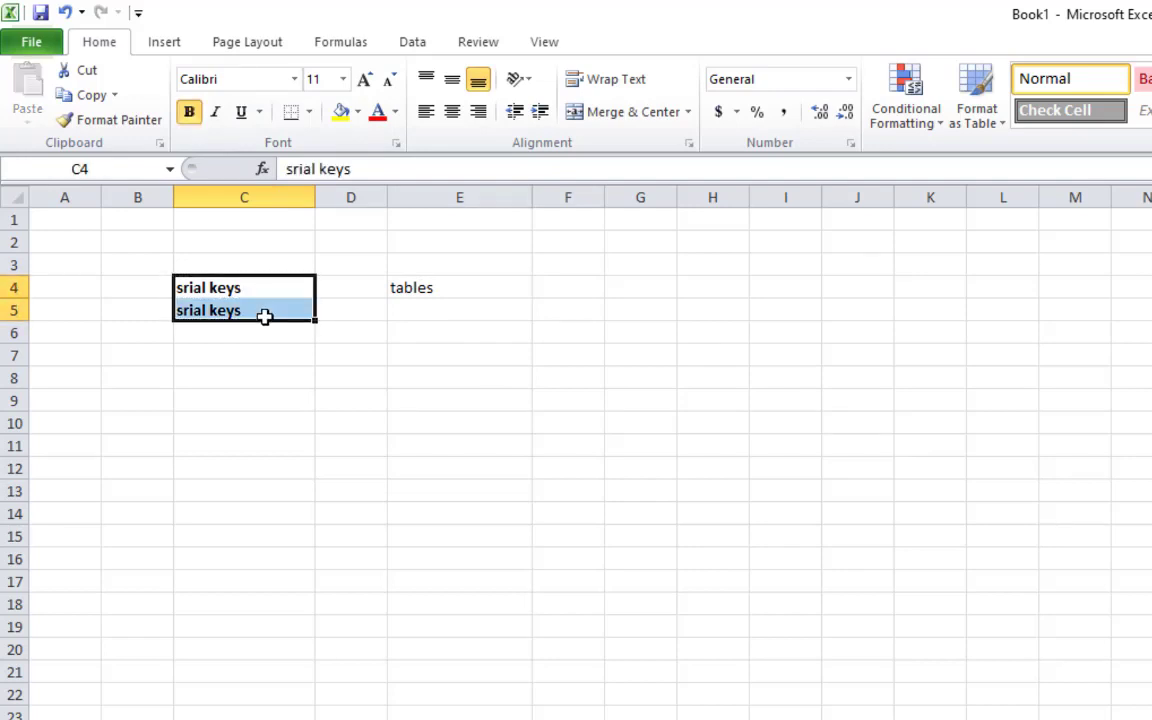
key(ctrl+c)
key(shift+Down)
key(shift+Down)
key(shift+Down)
key(shift+Down)
key(shift+Down)
key(shift+Down)
key(shift+Down)
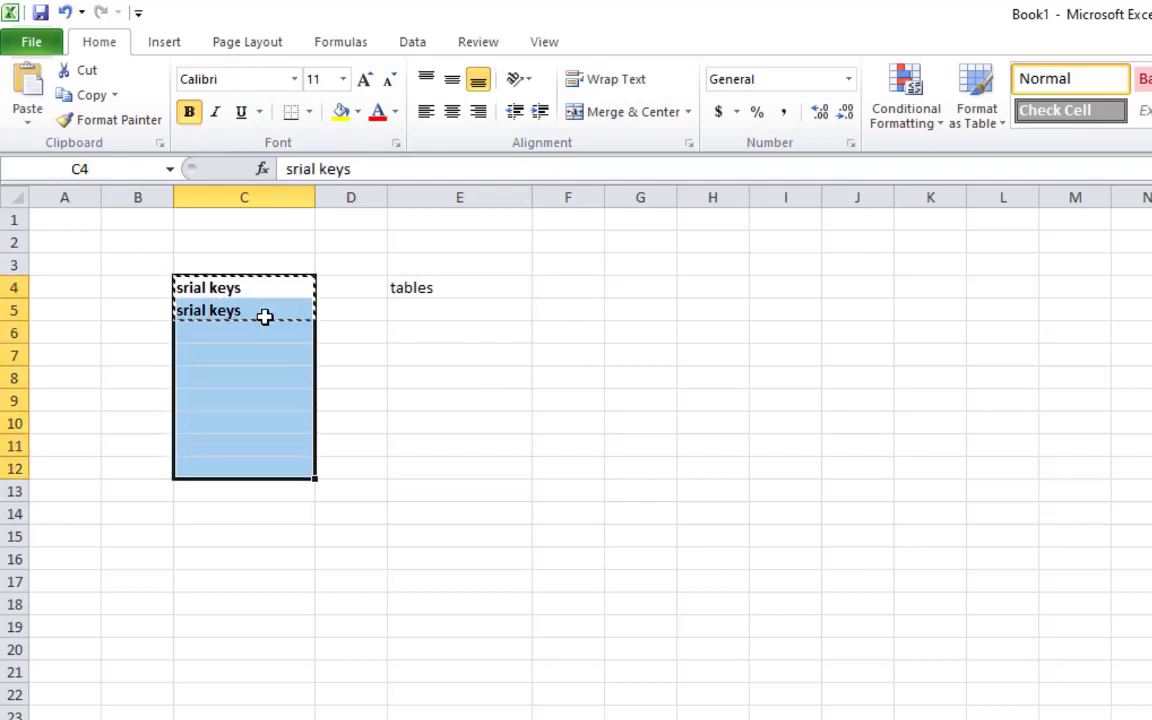
key(Return)
click(264, 316)
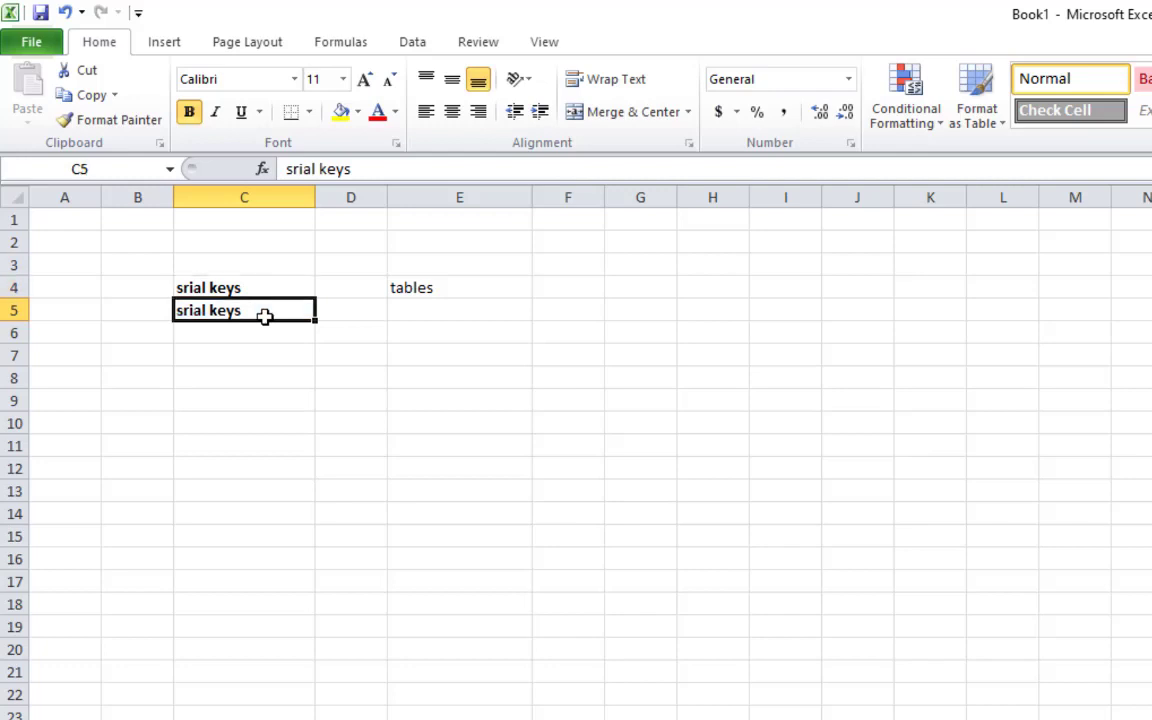
key(ctrl+c)
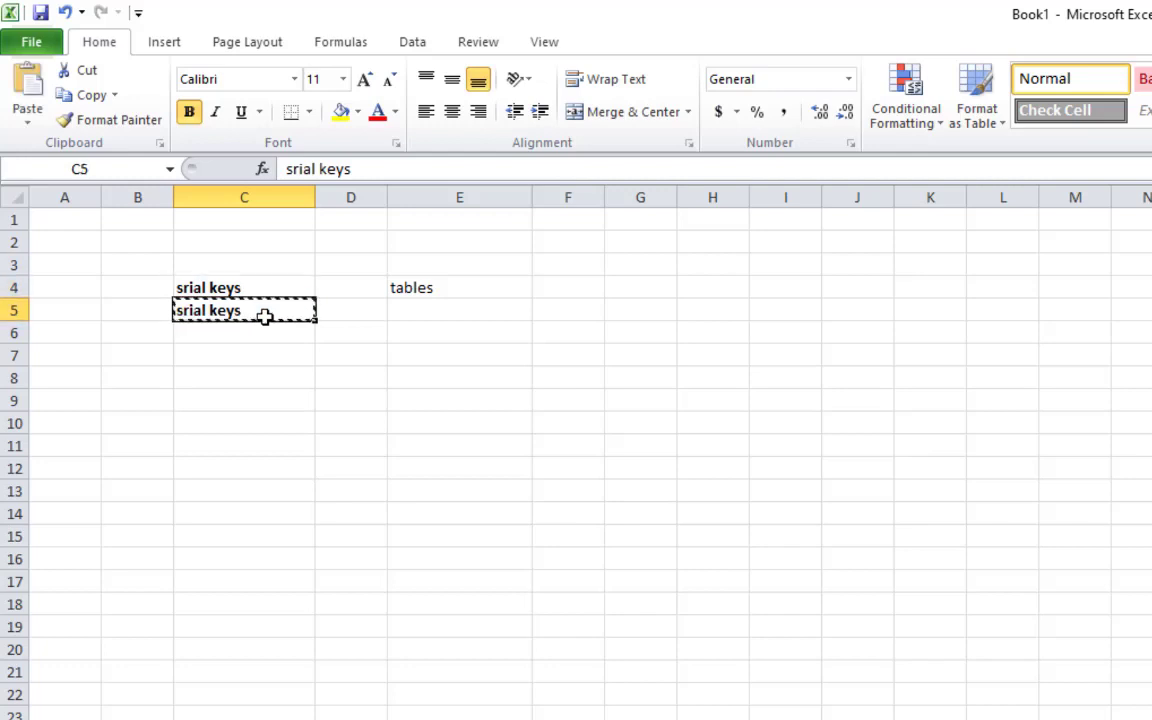
key(Down)
key(shift+Down)
key(shift+Down)
key(shift+Down)
key(Return)
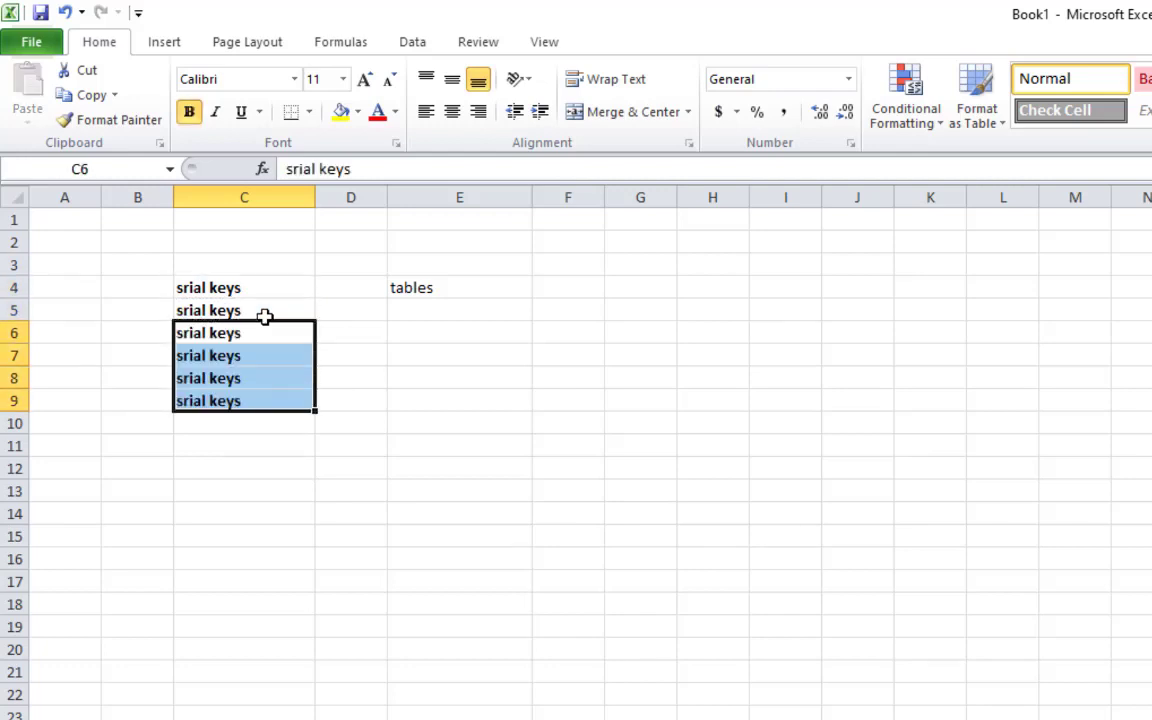
click(424, 576)
Delete the 'tables' entry and remove bold from C4:C9
click(419, 291)
key(Delete)
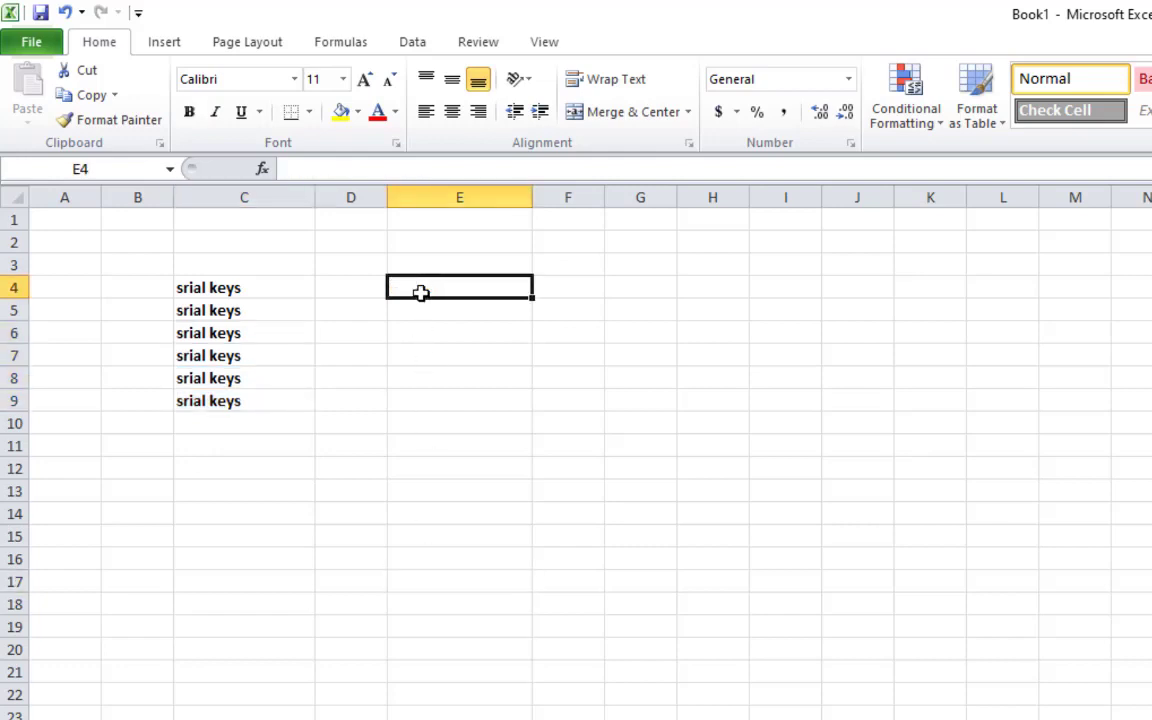
drag(245, 288, 266, 409)
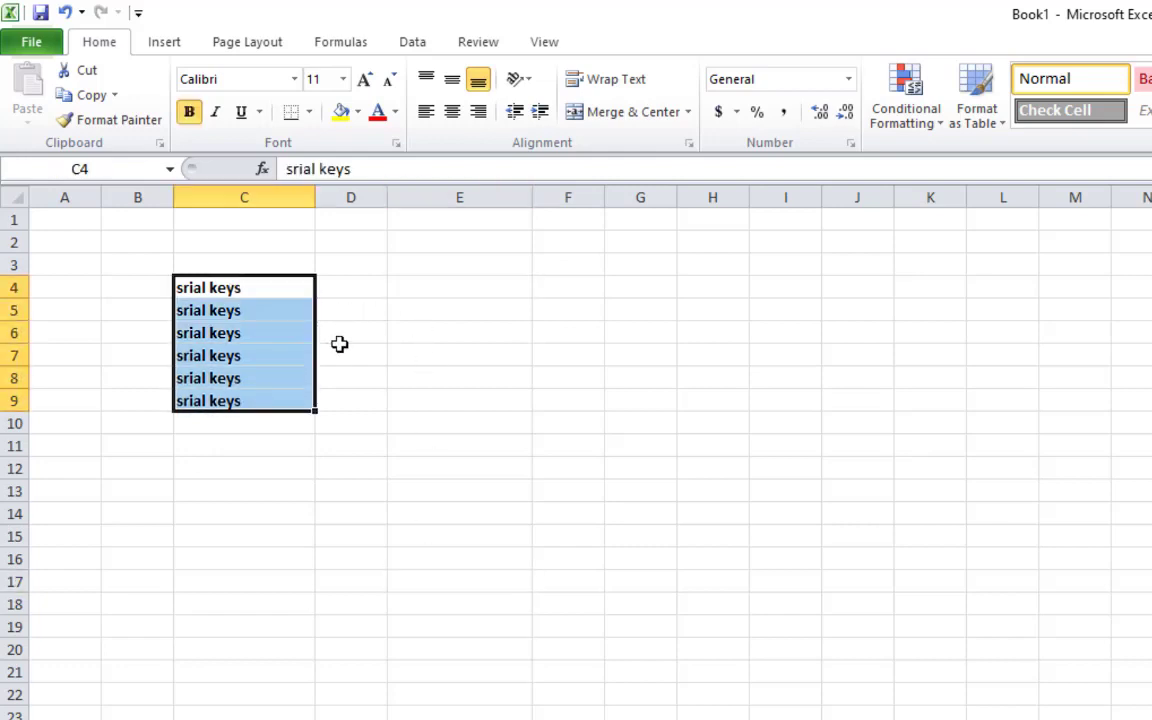
key(ctrl+b)
click(391, 340)
Make C4 bold, C5 italic and C6 underlined
click(267, 288)
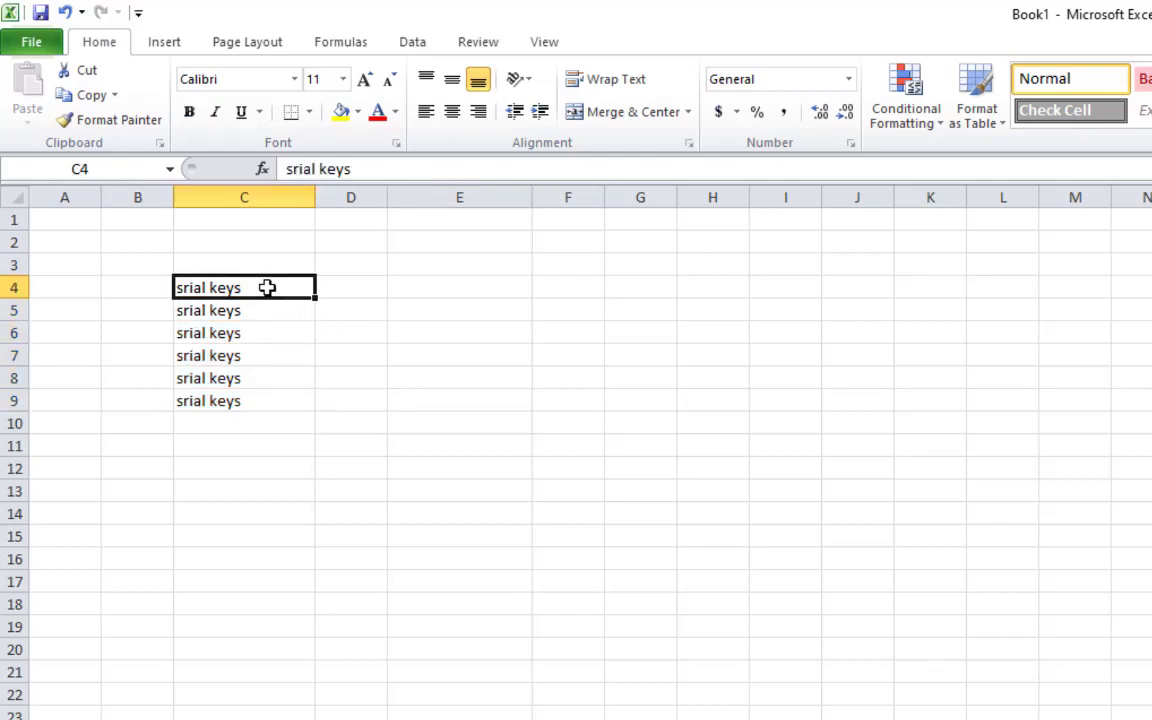
key(ctrl+b)
key(Return)
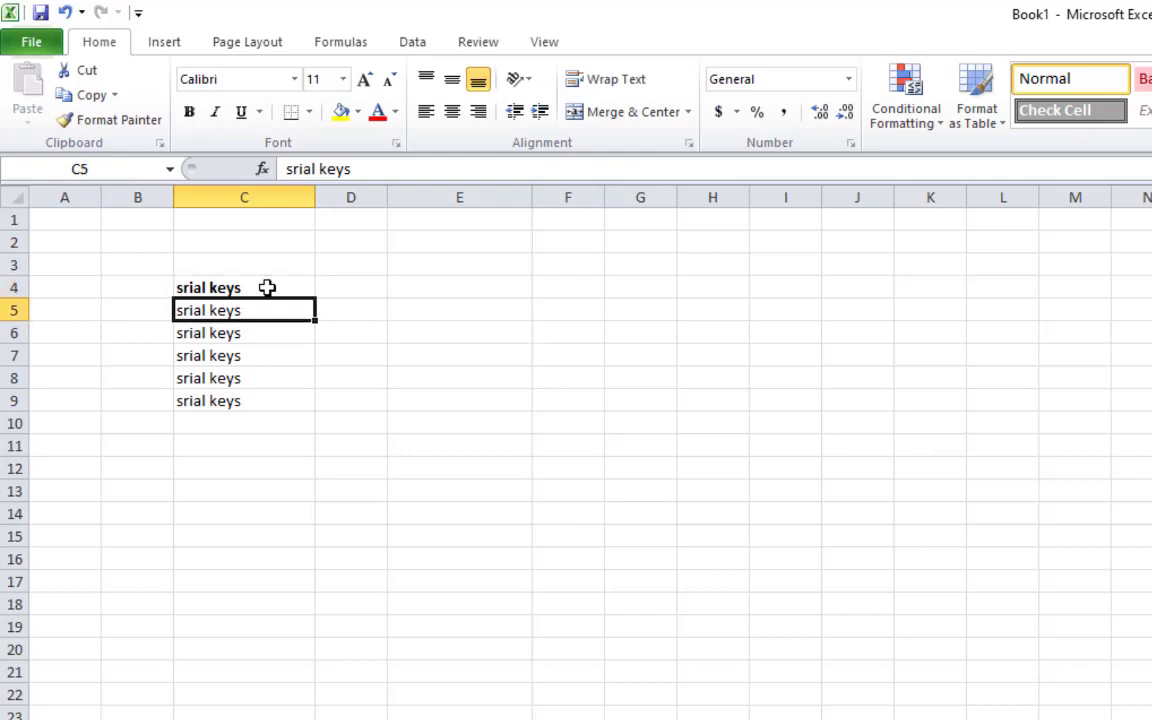
key(ctrl+i)
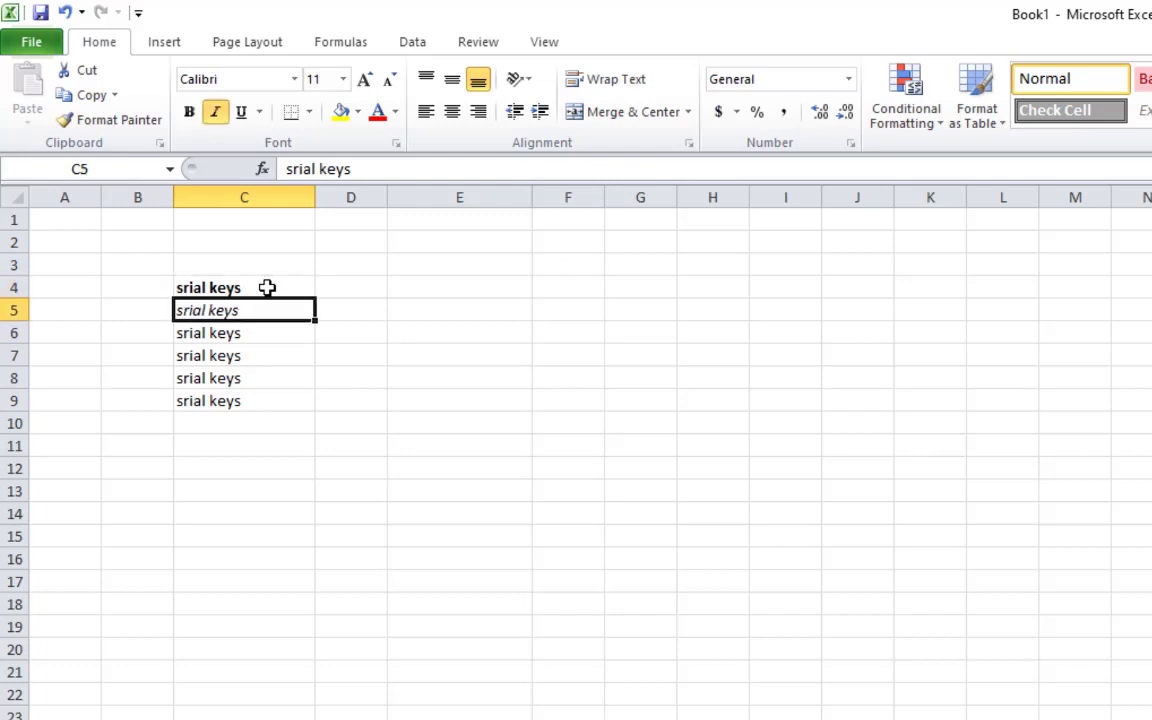
key(Return)
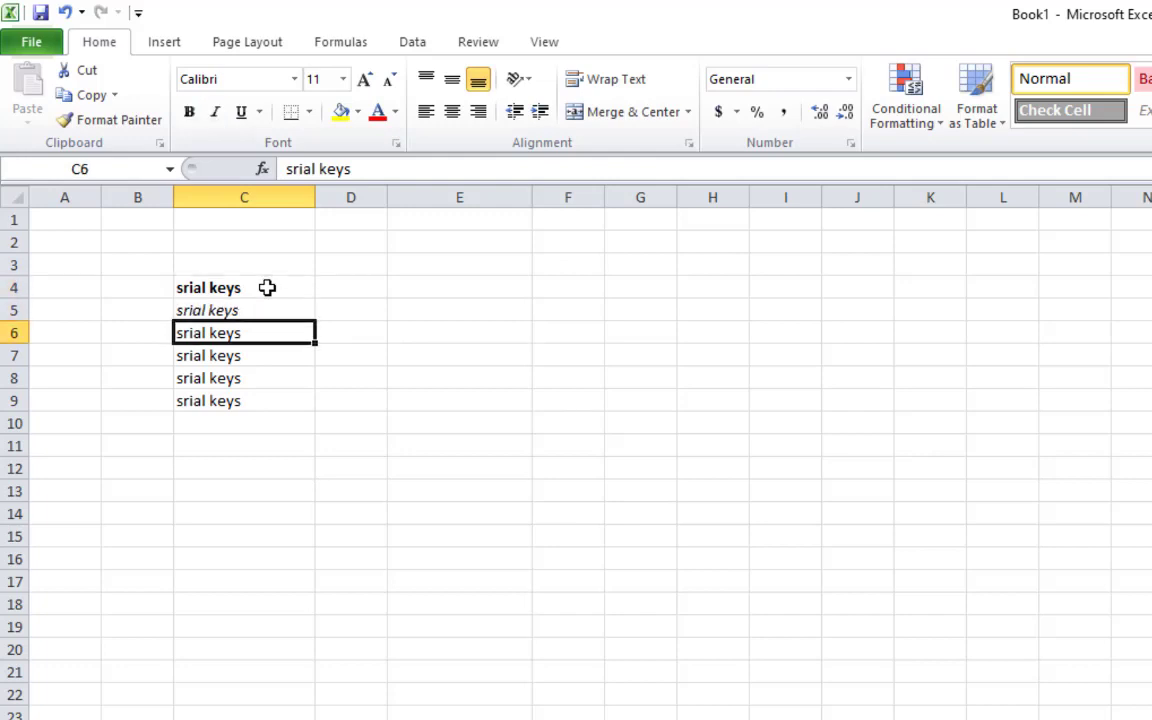
key(ctrl+u)
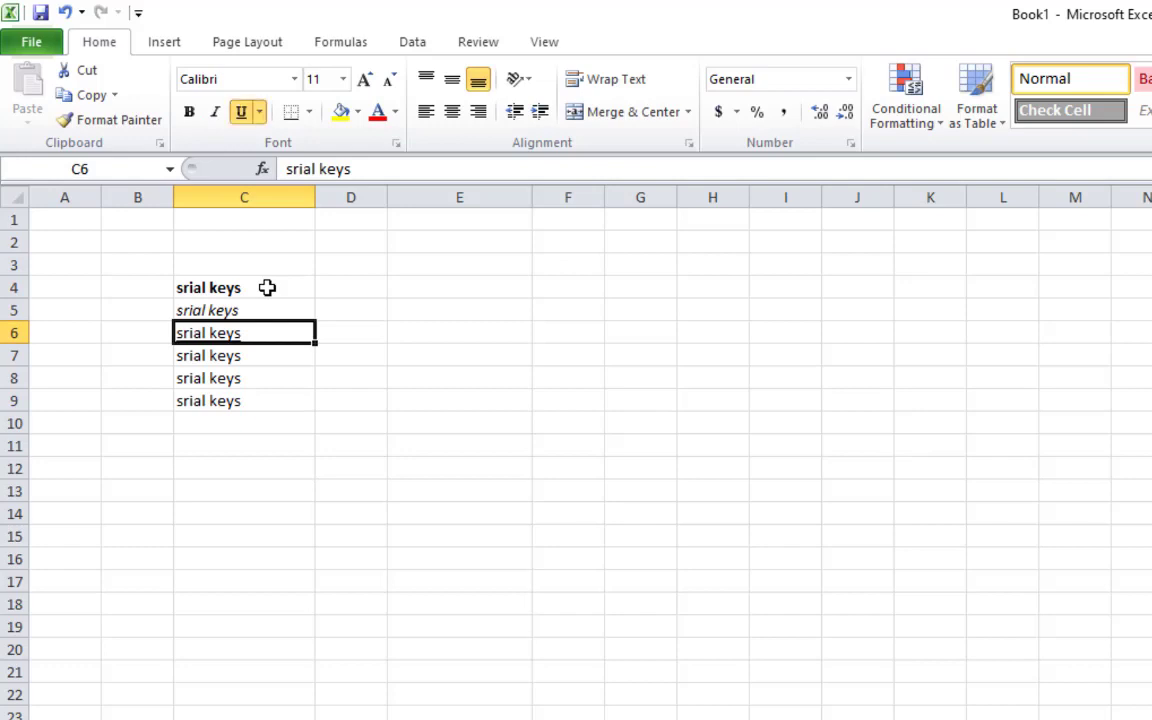
Clear the extra 'srial keys' entries in C8:C9
click(206, 460)
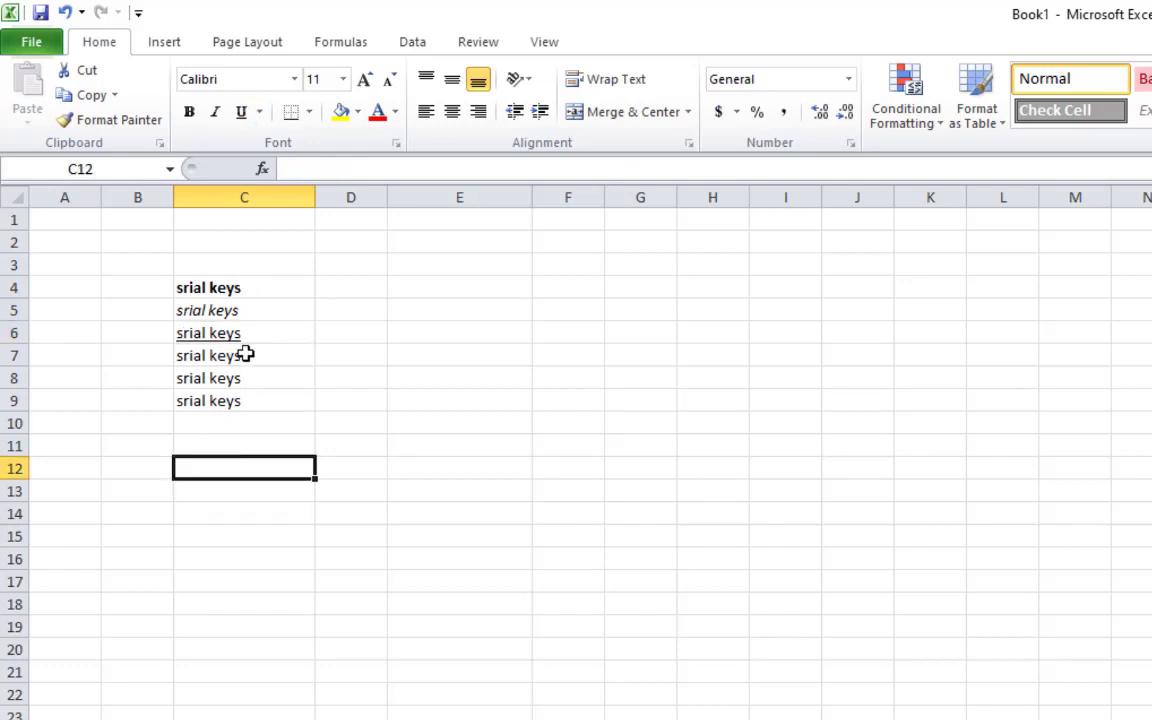
drag(244, 355, 250, 410)
click(265, 445)
key(Delete)
click(300, 608)
click(480, 377)
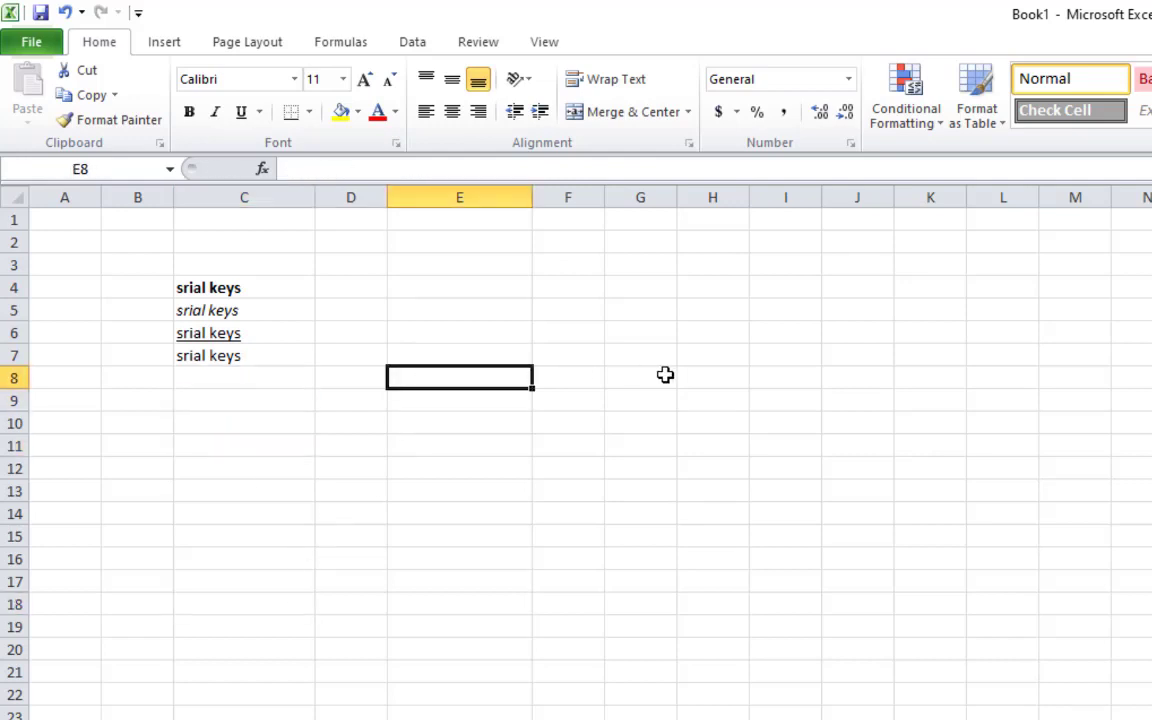
Enter 1000 in E8 and underline it
text(1000)
key(Return)
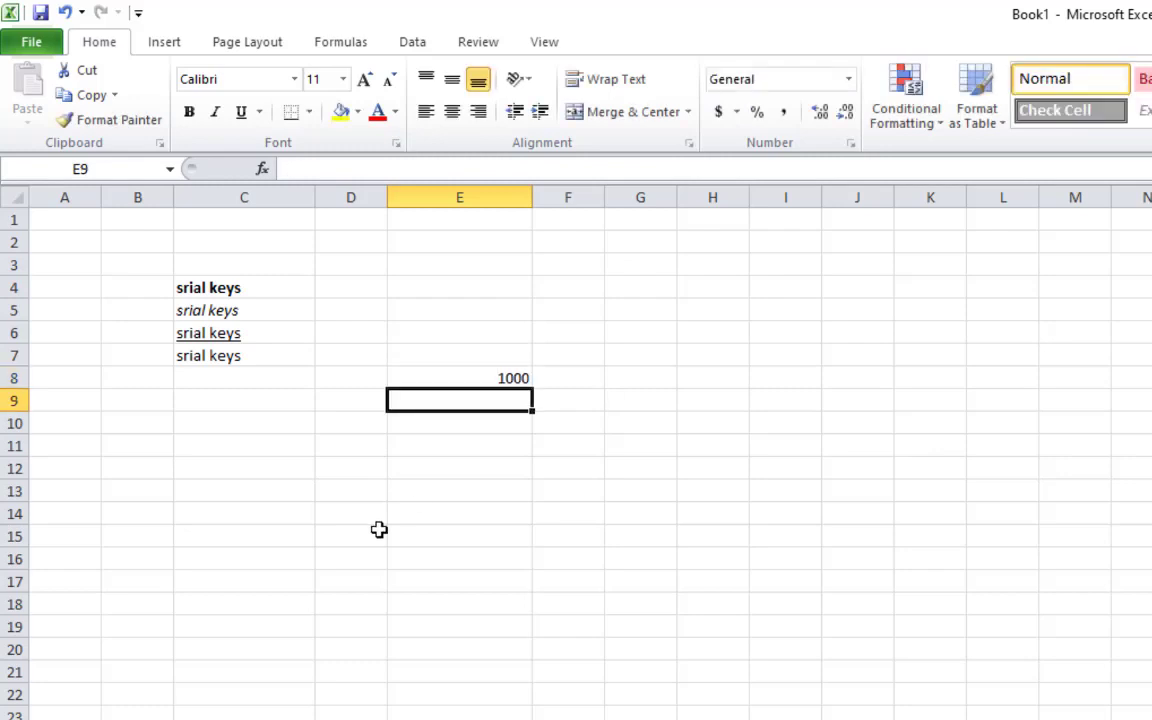
click(445, 378)
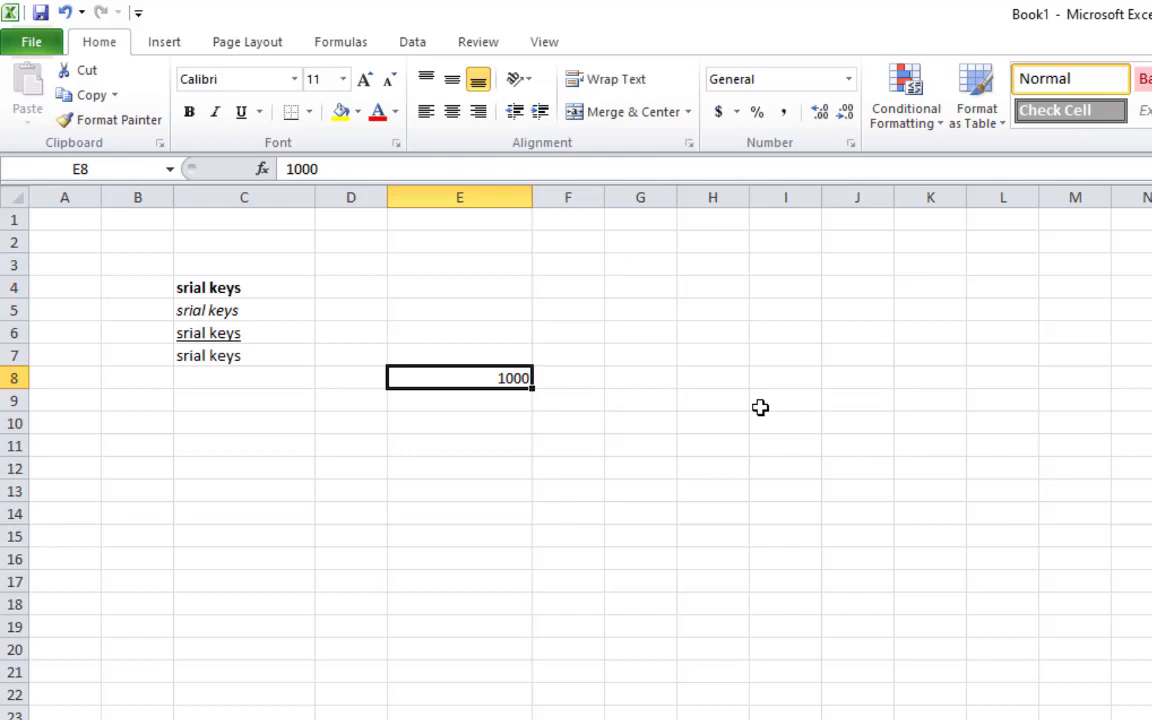
key(ctrl+u)
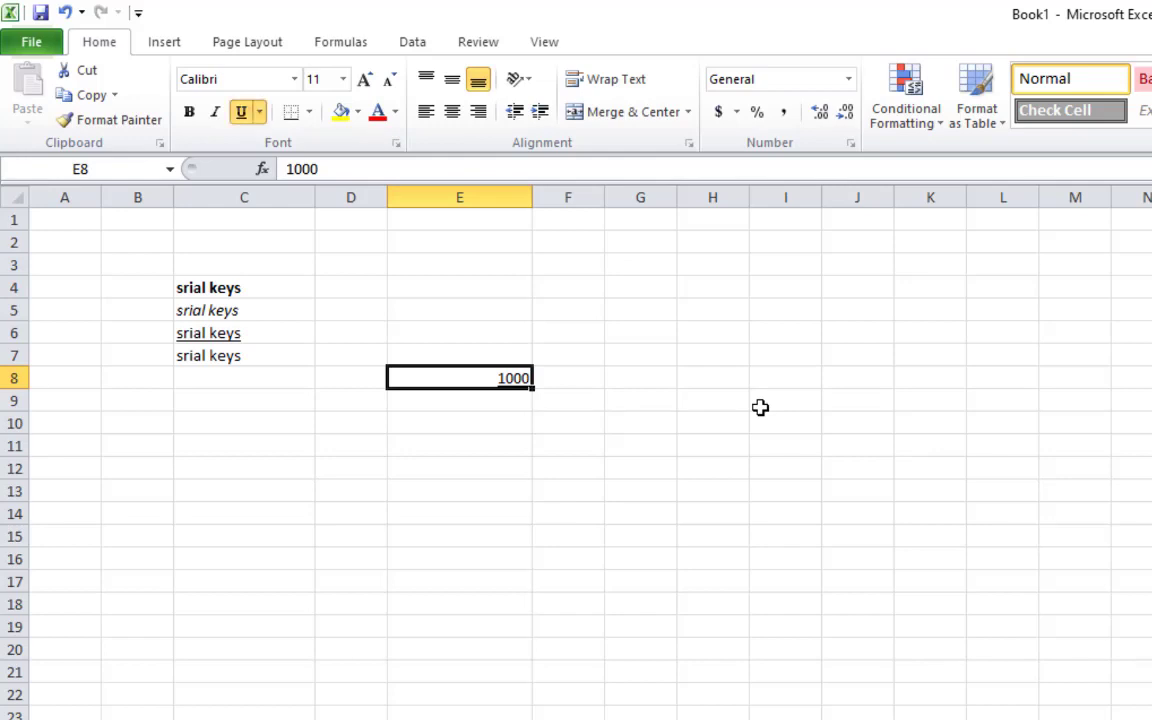
click(638, 464)
click(510, 380)
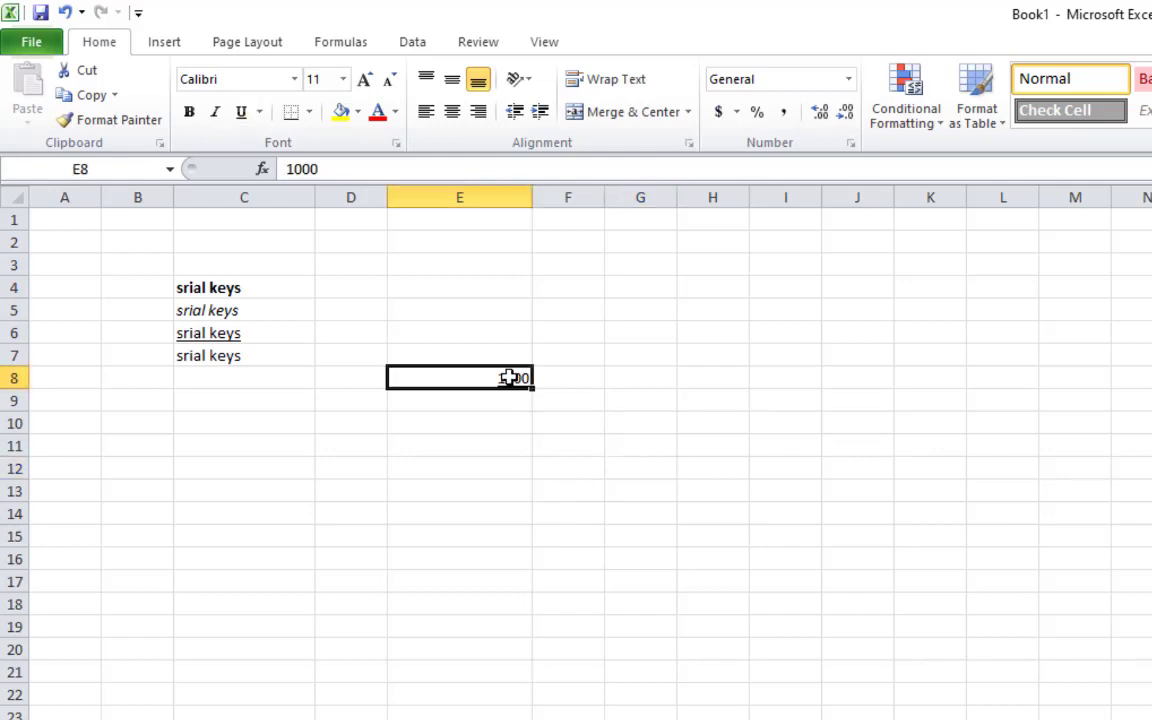
click(702, 622)
click(513, 378)
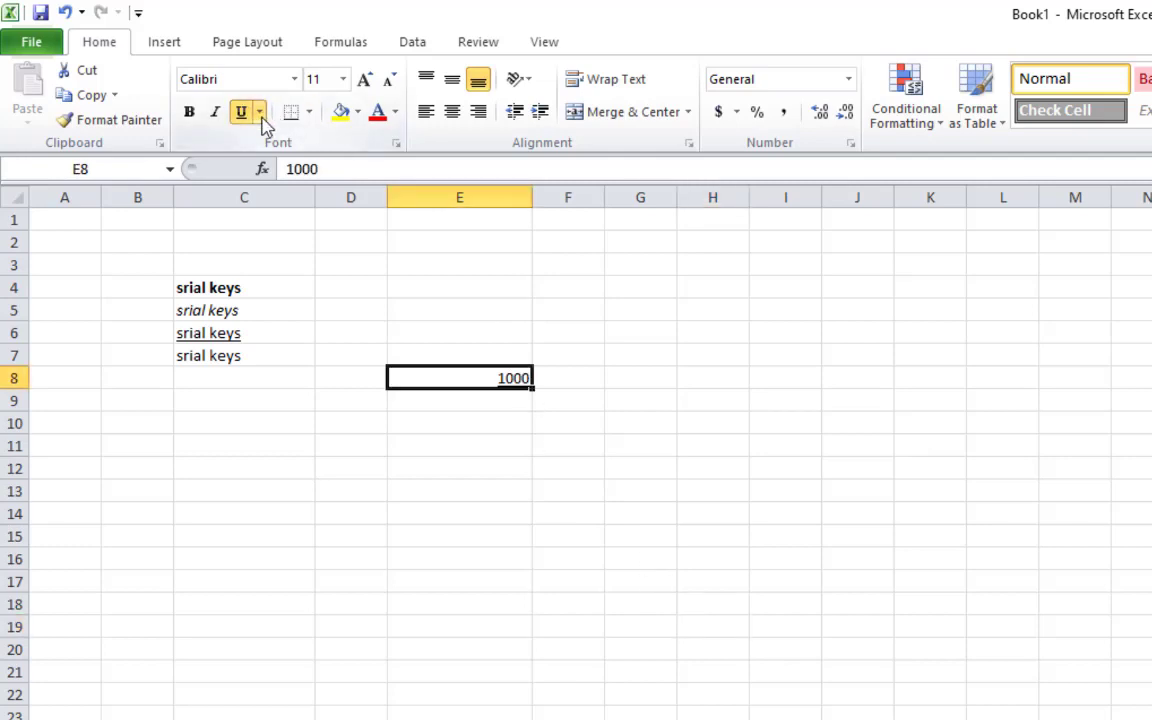
Change the 1000's underline to Double Underline
click(259, 112)
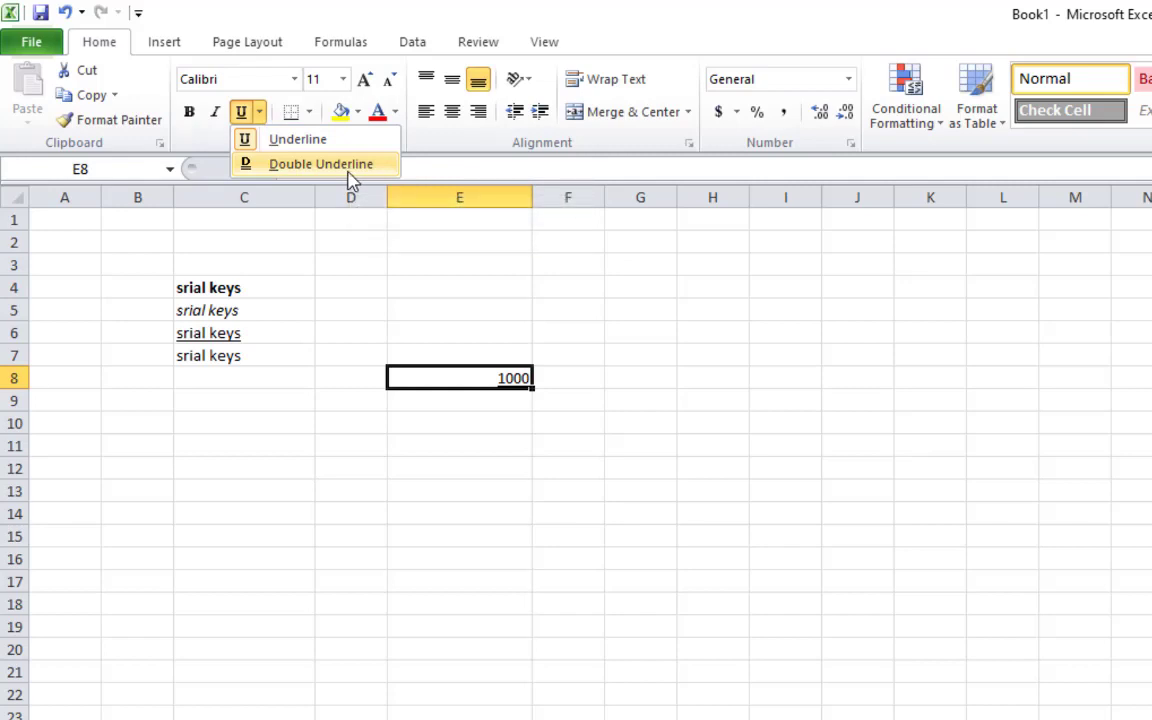
click(340, 168)
click(567, 622)
click(469, 385)
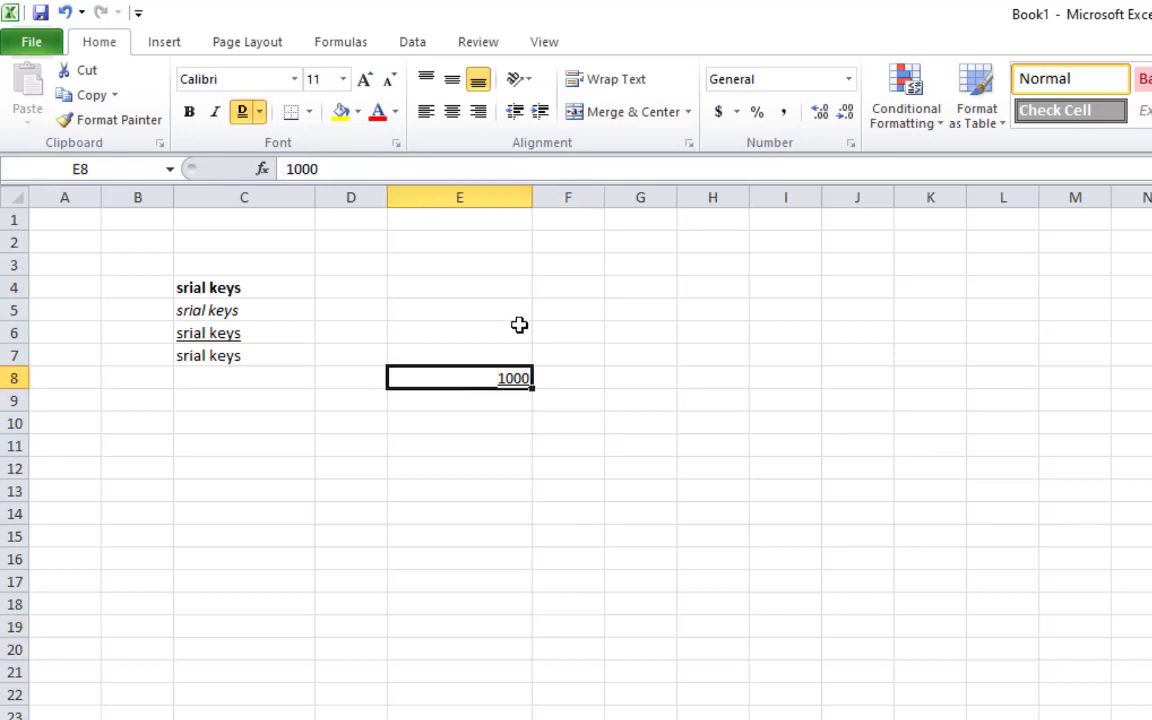
Enlarge the 1000 in E8 with repeated Increase Font Size
click(372, 84)
click(375, 88)
click(375, 88)
click(375, 88)
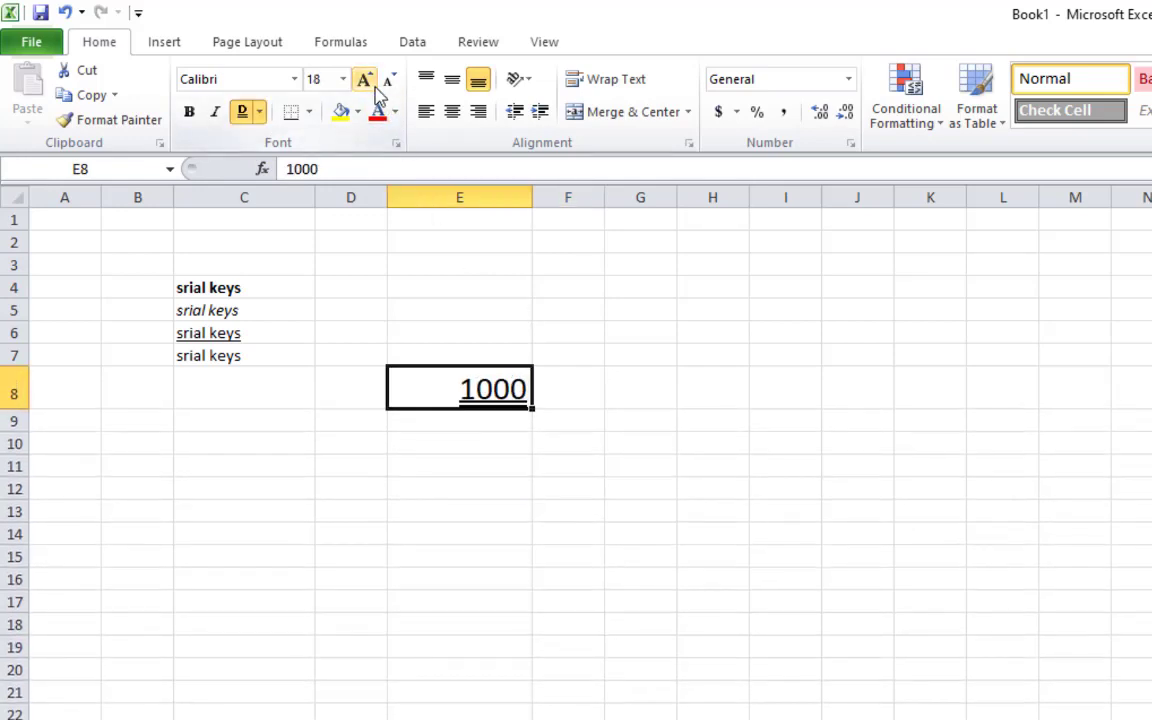
click(375, 88)
click(375, 88)
click(375, 88)
click(670, 672)
click(199, 337)
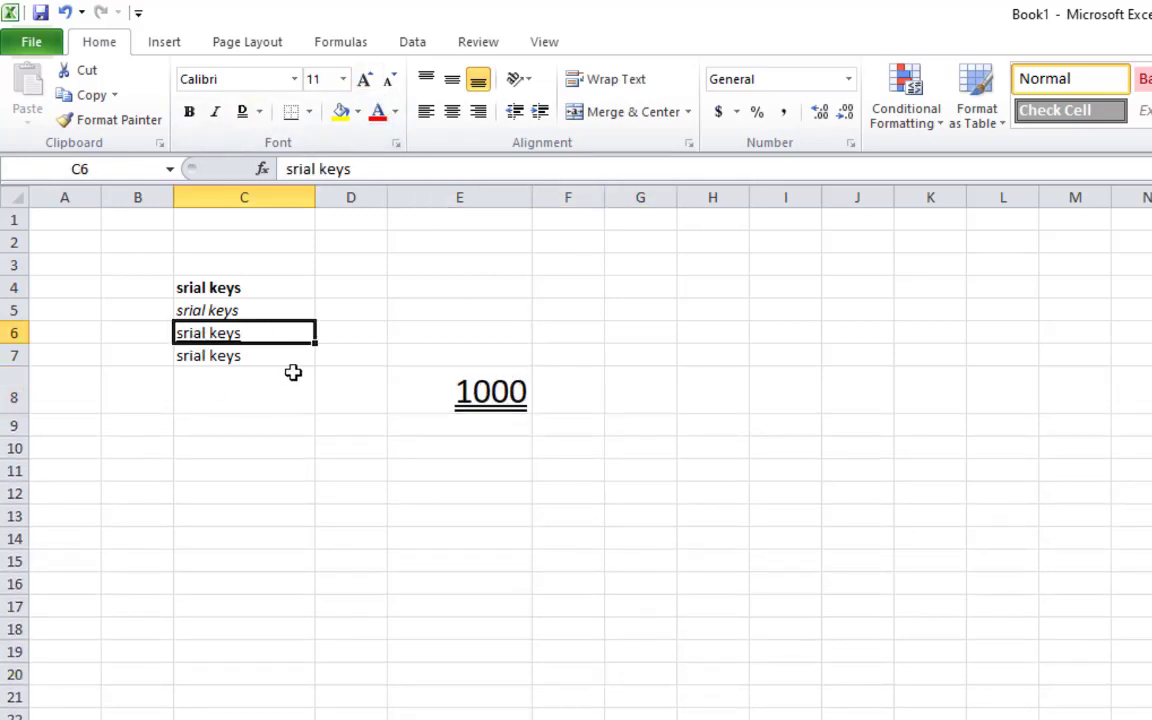
Enter 1000 in C8 and make it bold
click(297, 418)
text(10000)
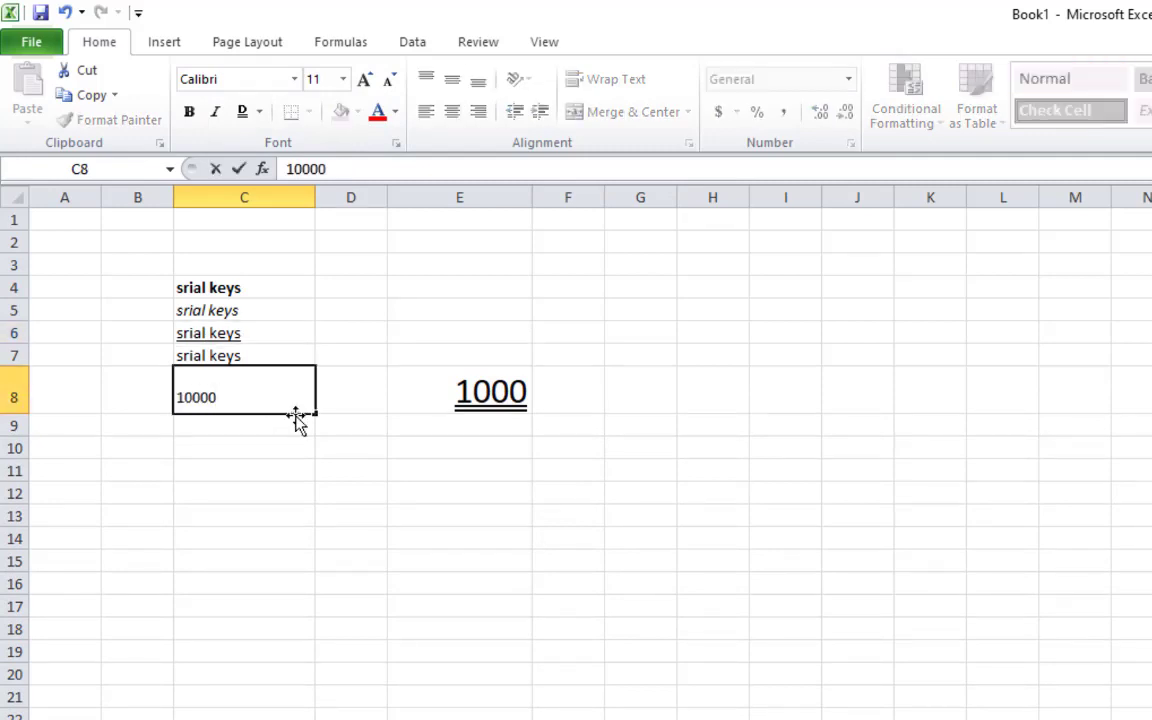
key(BackSpace)
key(Return)
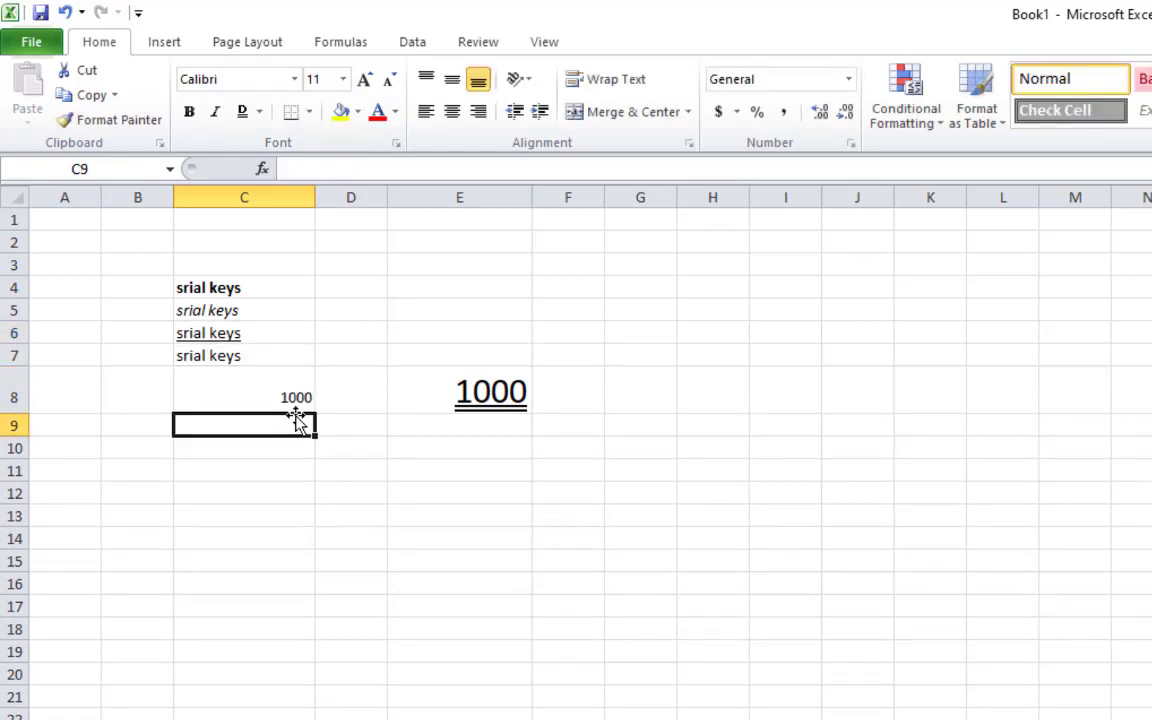
click(270, 397)
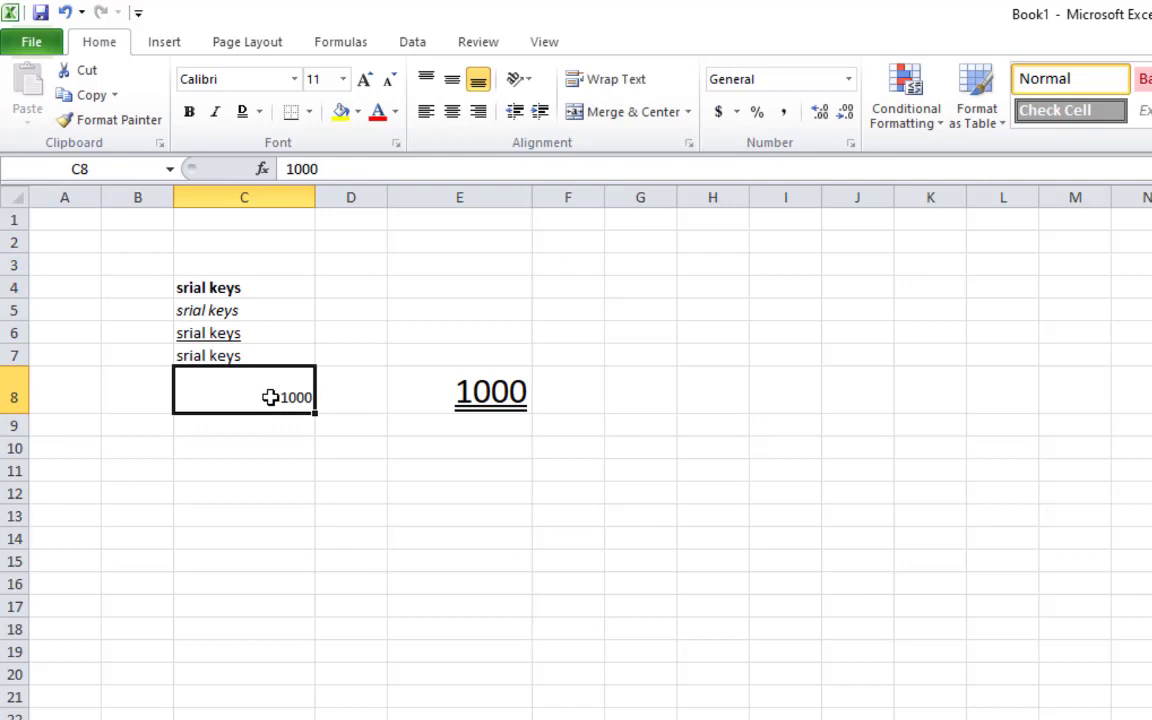
key(ctrl+b)
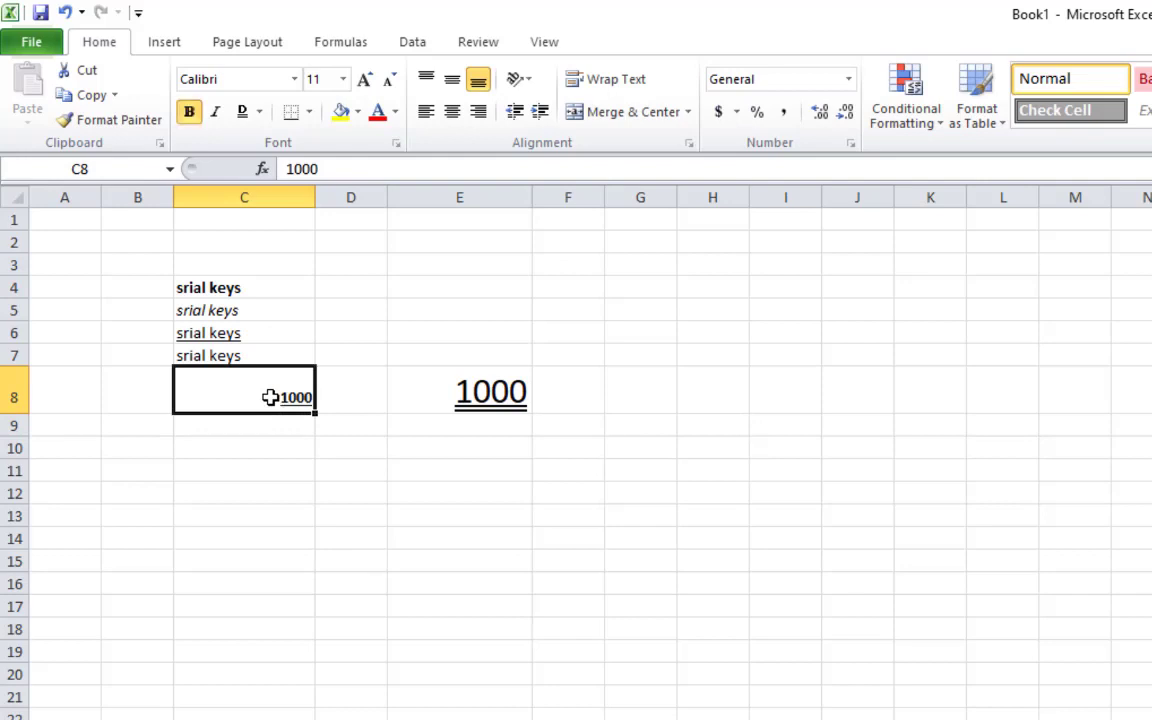
Make the large 1000 in E8 bold
click(455, 561)
click(416, 401)
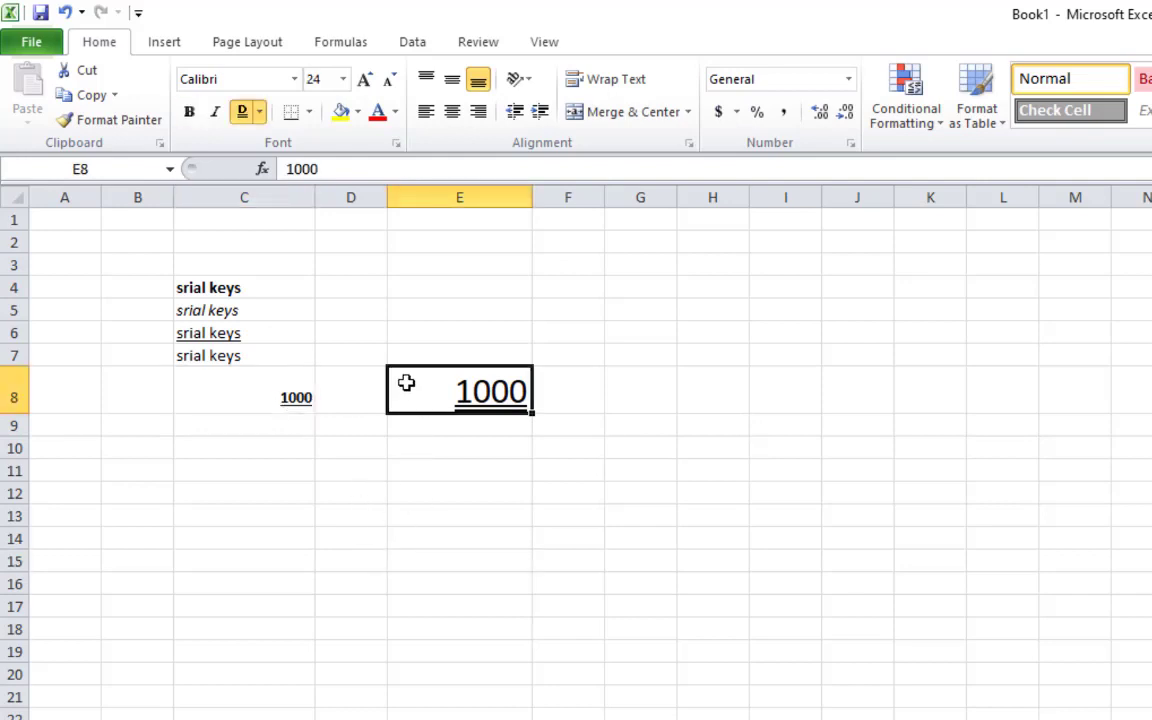
click(189, 111)
click(468, 606)
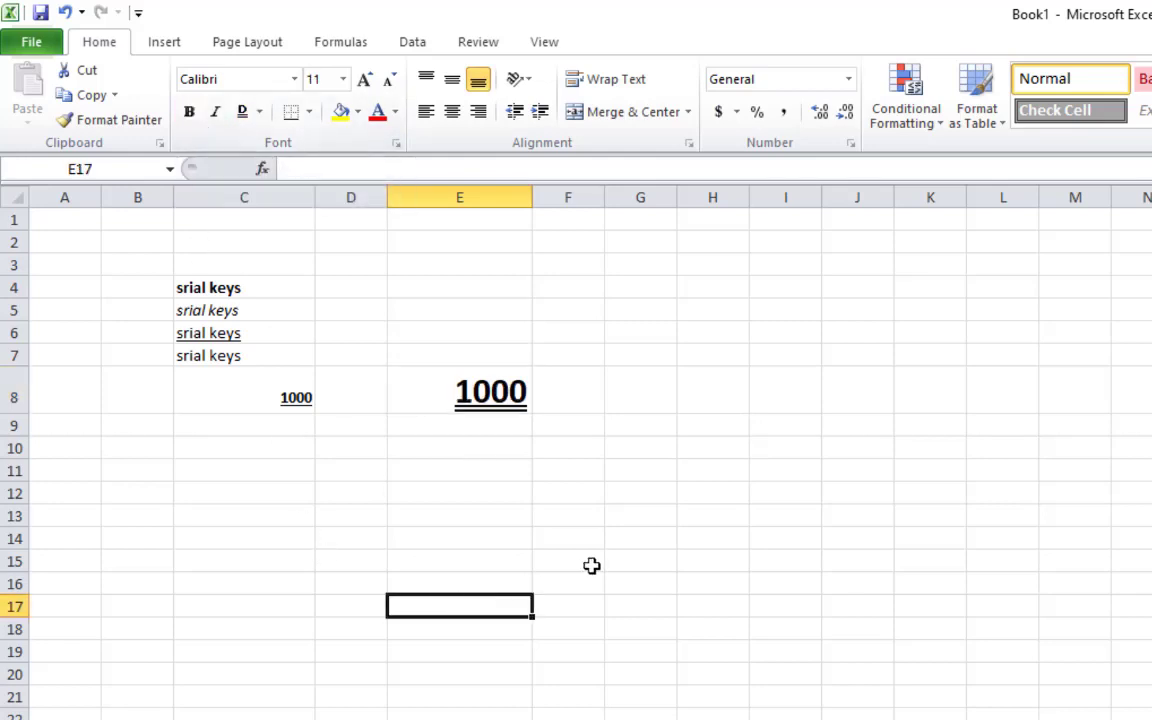
Enlarge the 1000 in C8 to font size 20
click(300, 390)
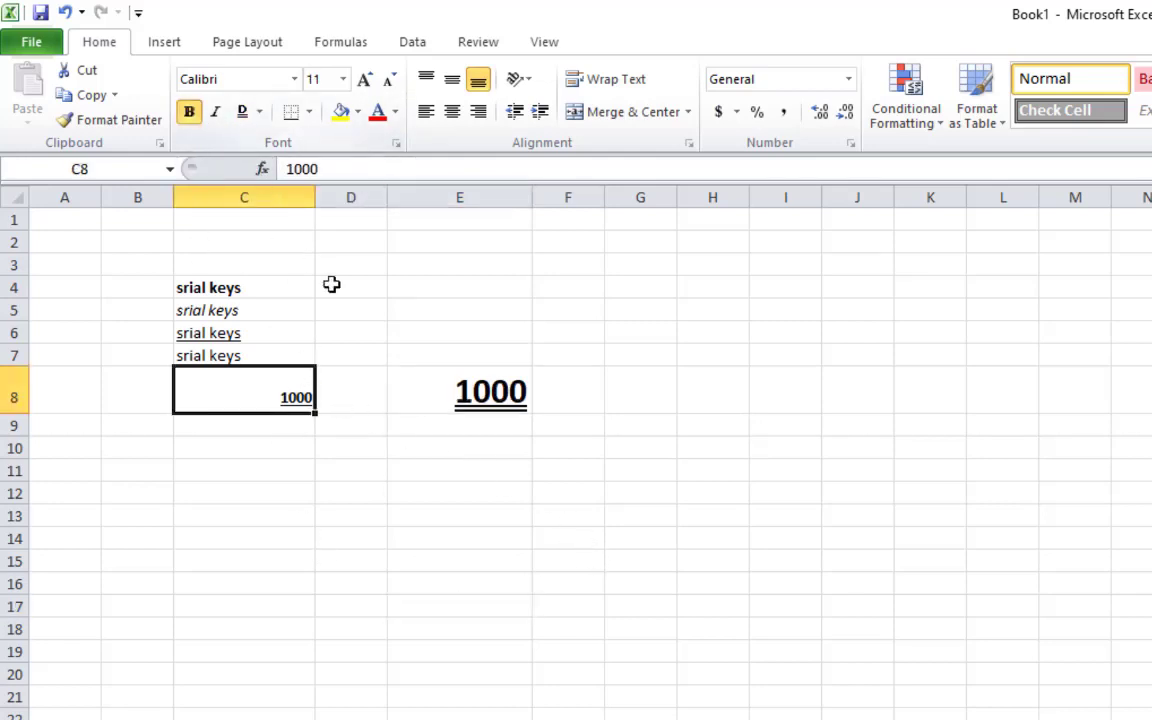
click(368, 82)
click(368, 82)
click(368, 82)
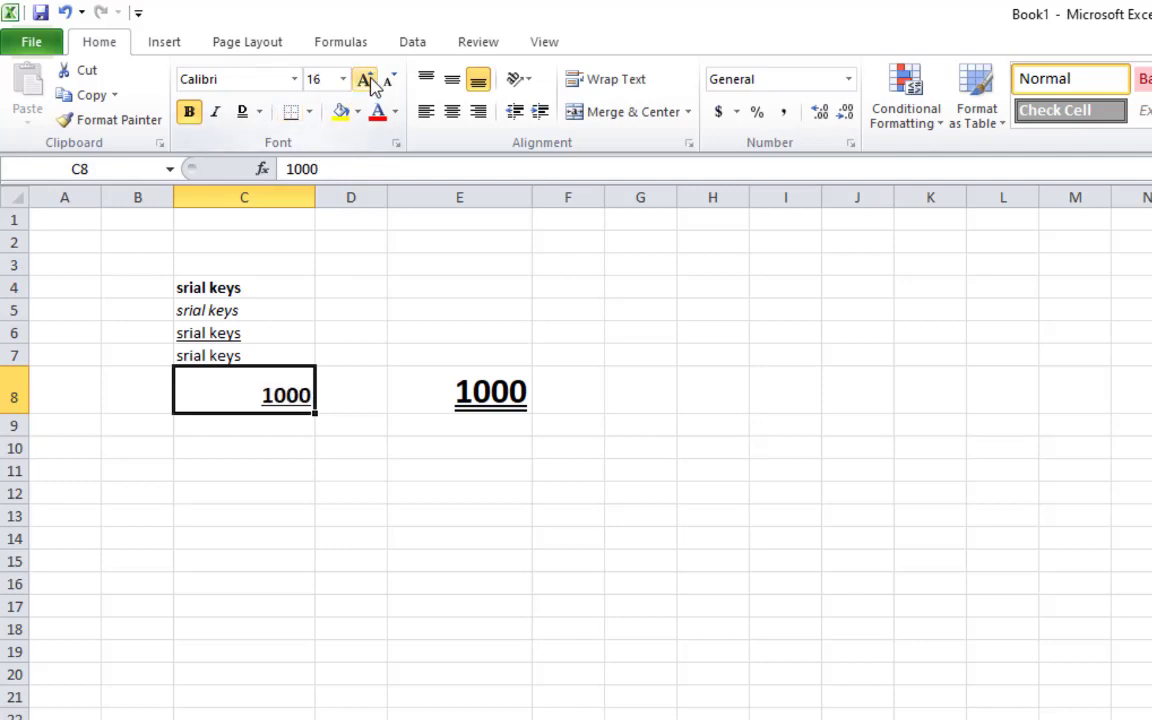
click(368, 82)
click(368, 82)
click(365, 714)
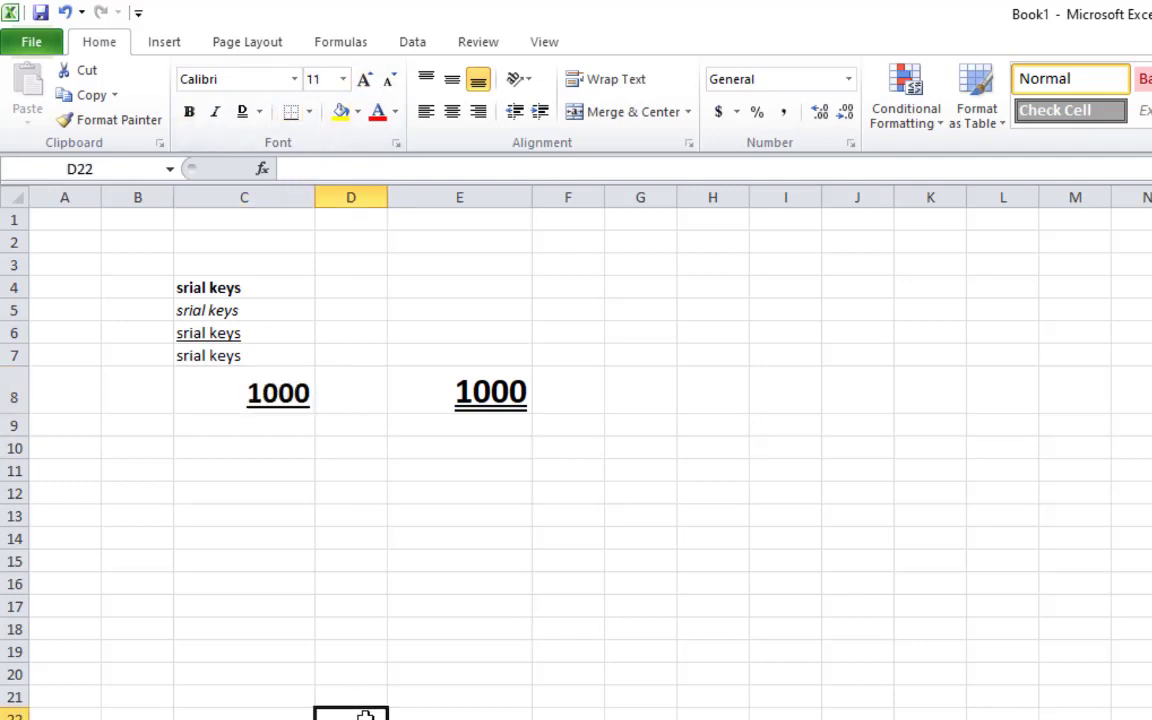
click(393, 582)
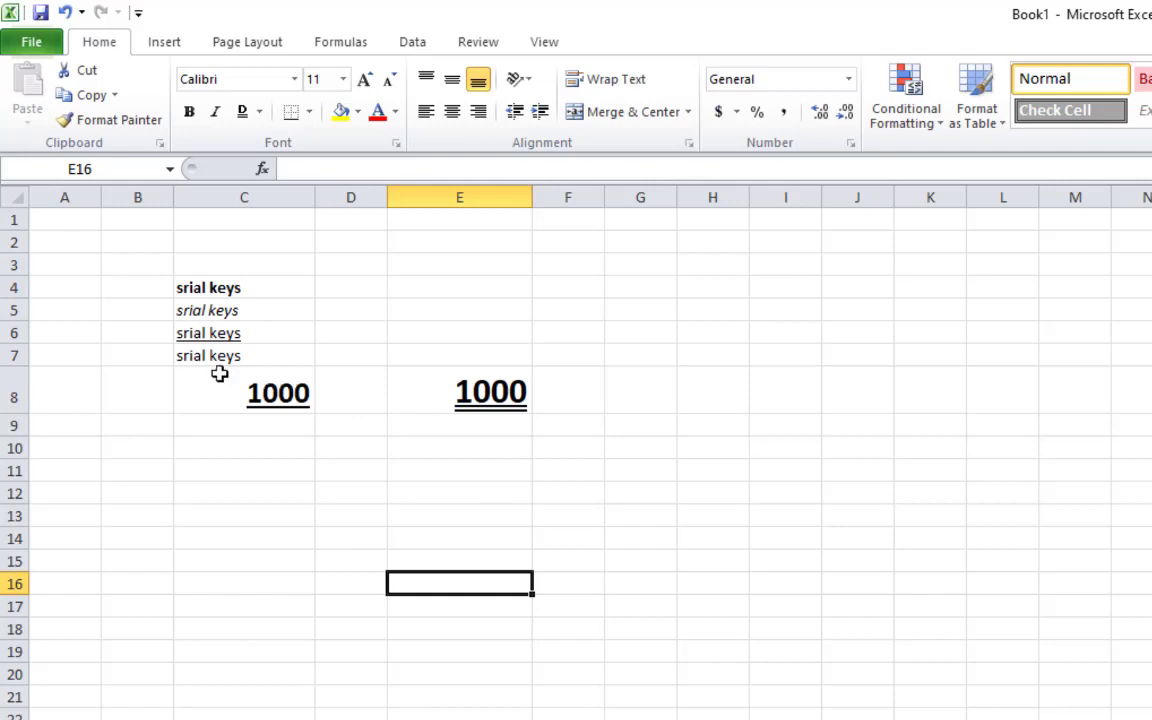
Delete the headings, srial keys entries and both 1000 values in C4:E11, then select C9
drag(180, 288, 503, 465)
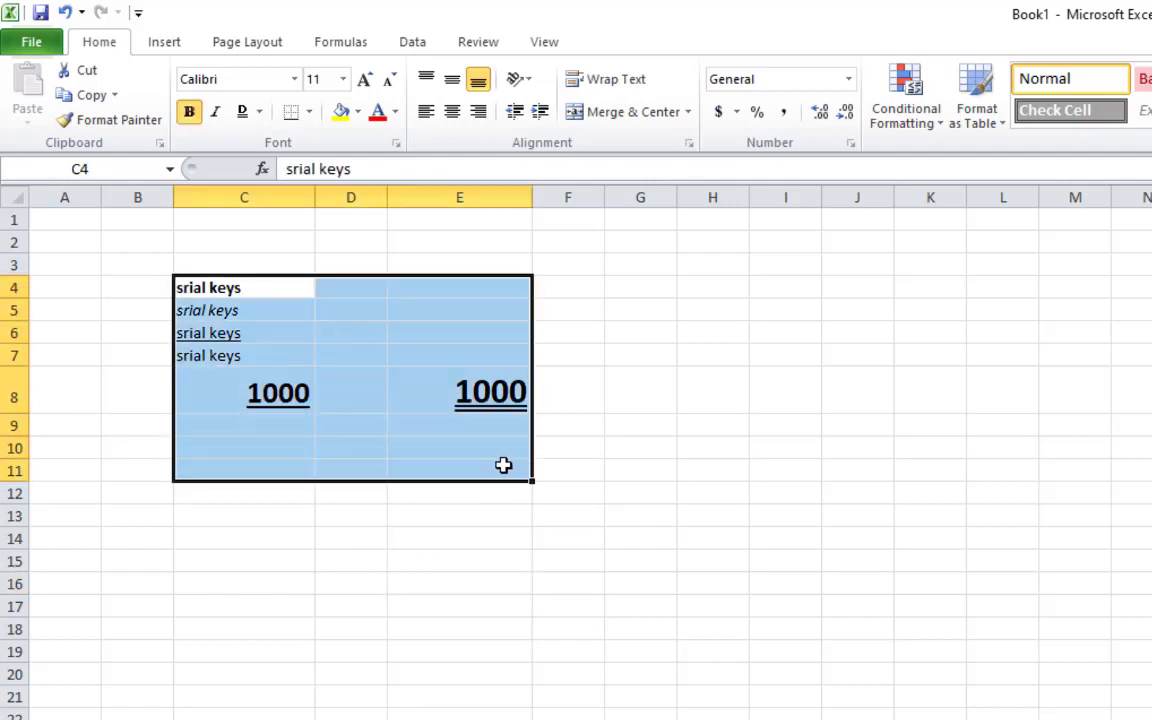
key(Delete)
click(598, 557)
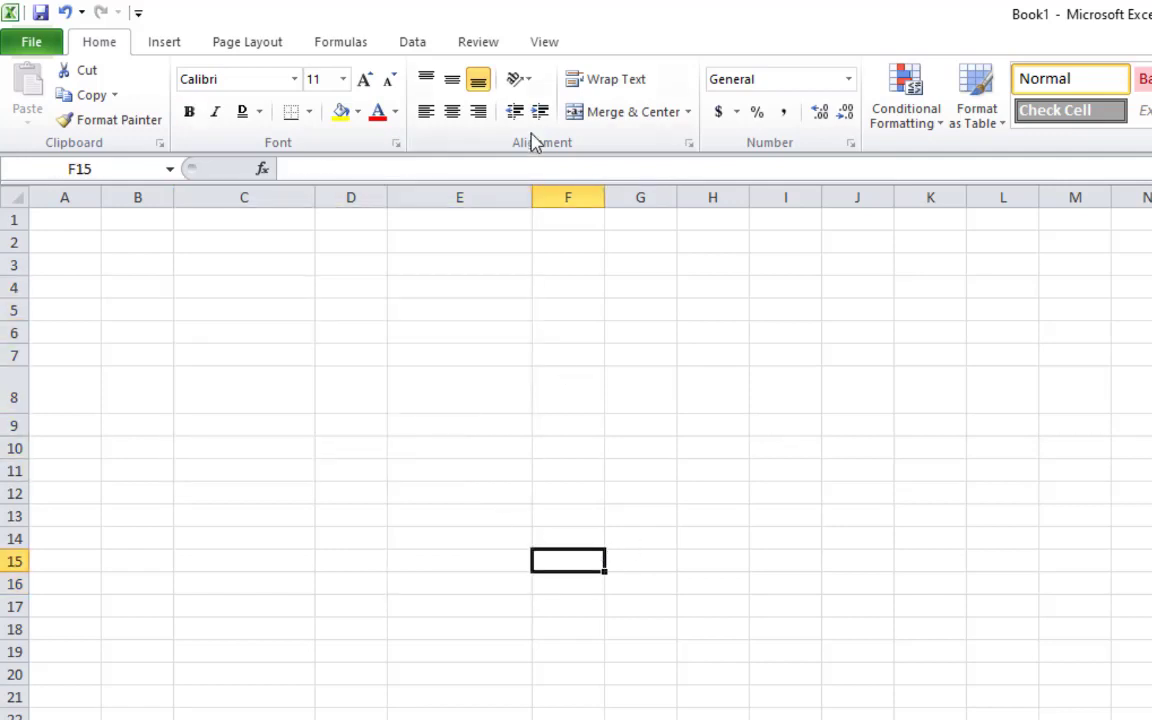
click(216, 425)
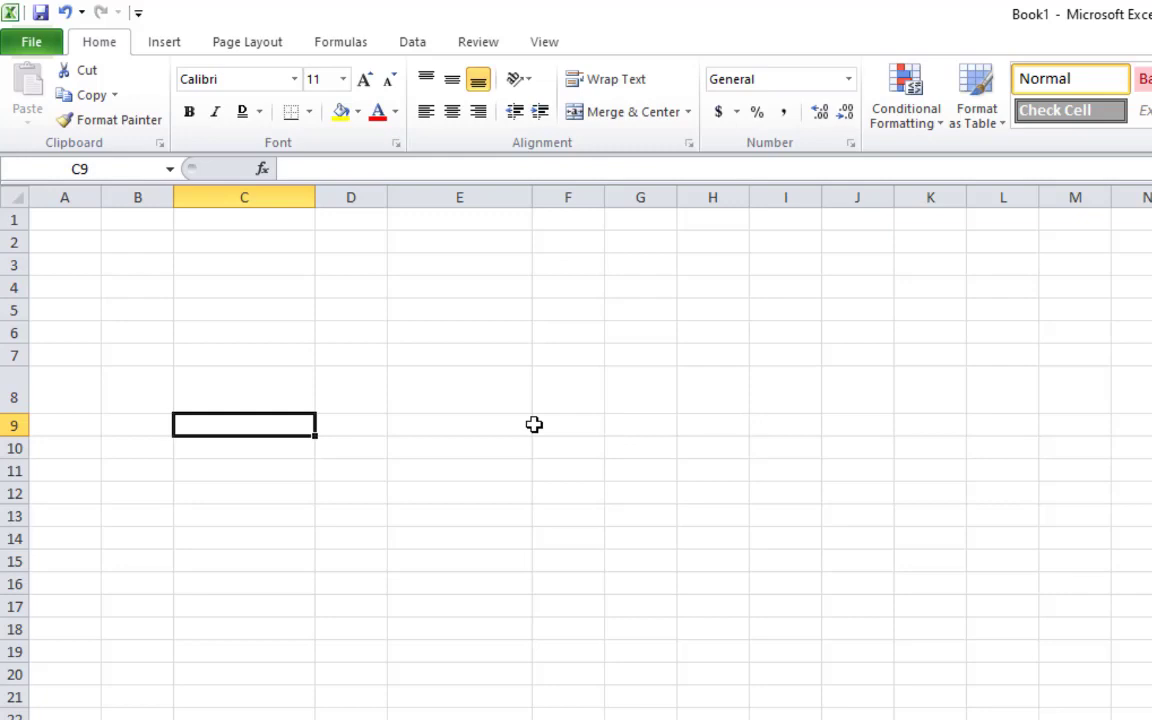
Enter the date 07/12/2020 in C9
text(07/152)
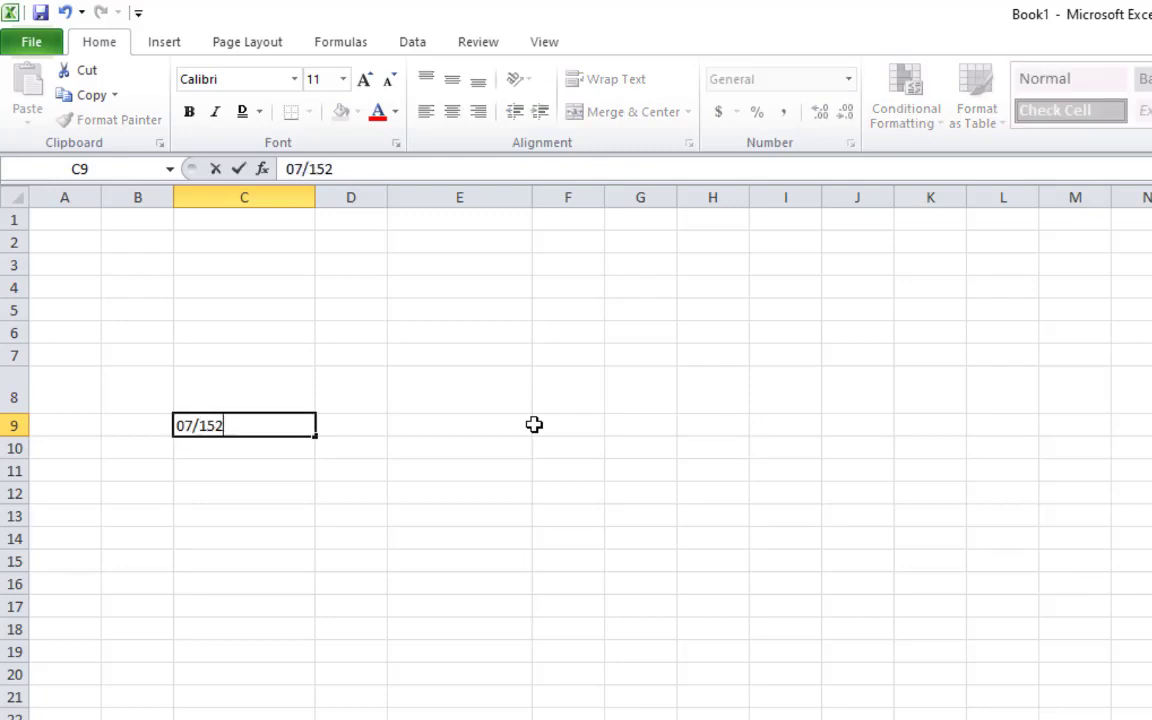
key(BackSpace)
key(BackSpace)
text(2/2020)
key(Return)
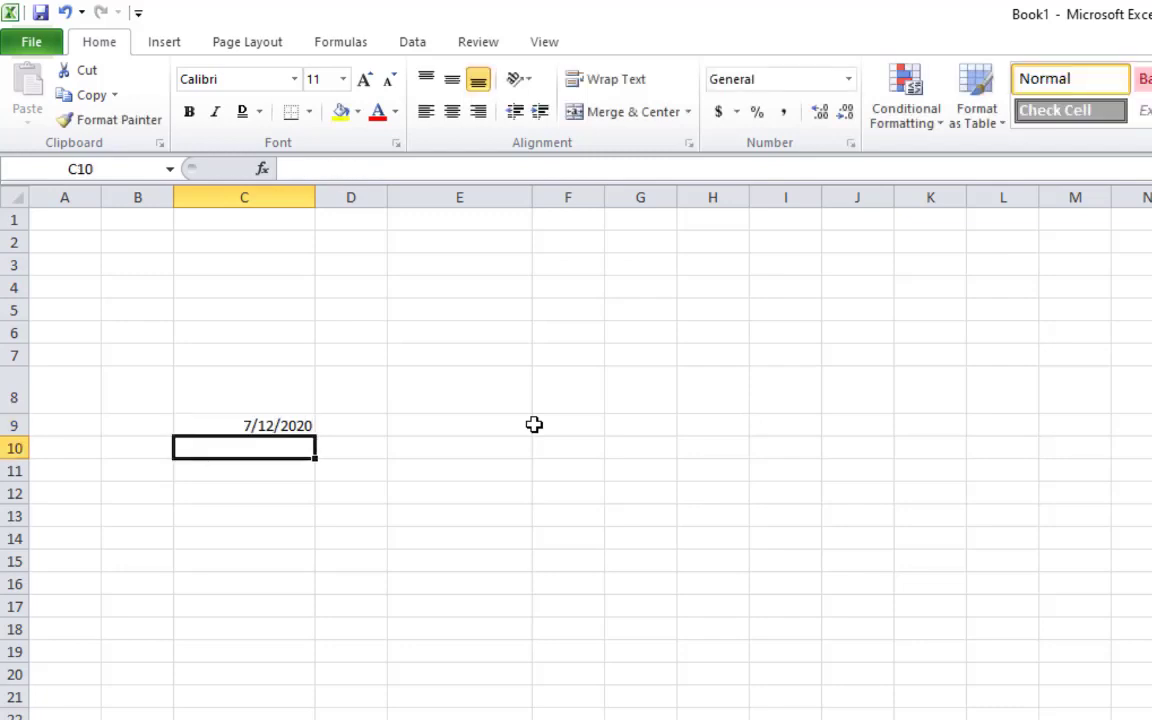
click(262, 424)
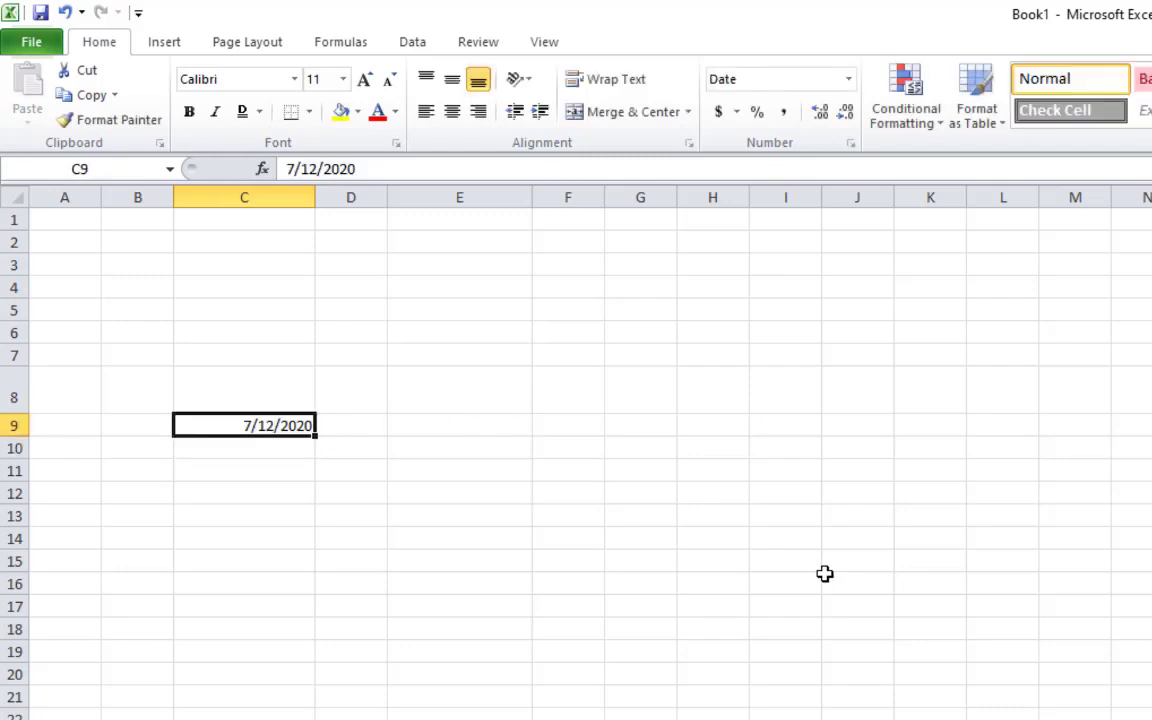
Add trial copies of the date 7/12/2020 in C11 and C13 with Ctrl+;
click(220, 455)
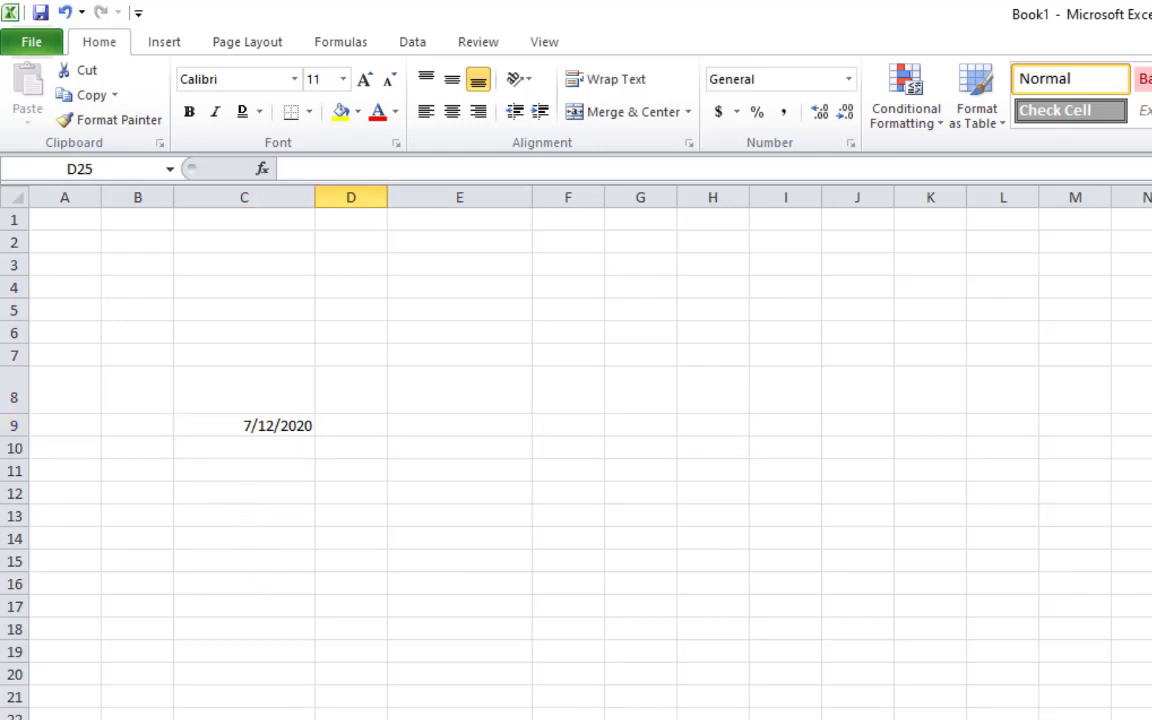
click(203, 468)
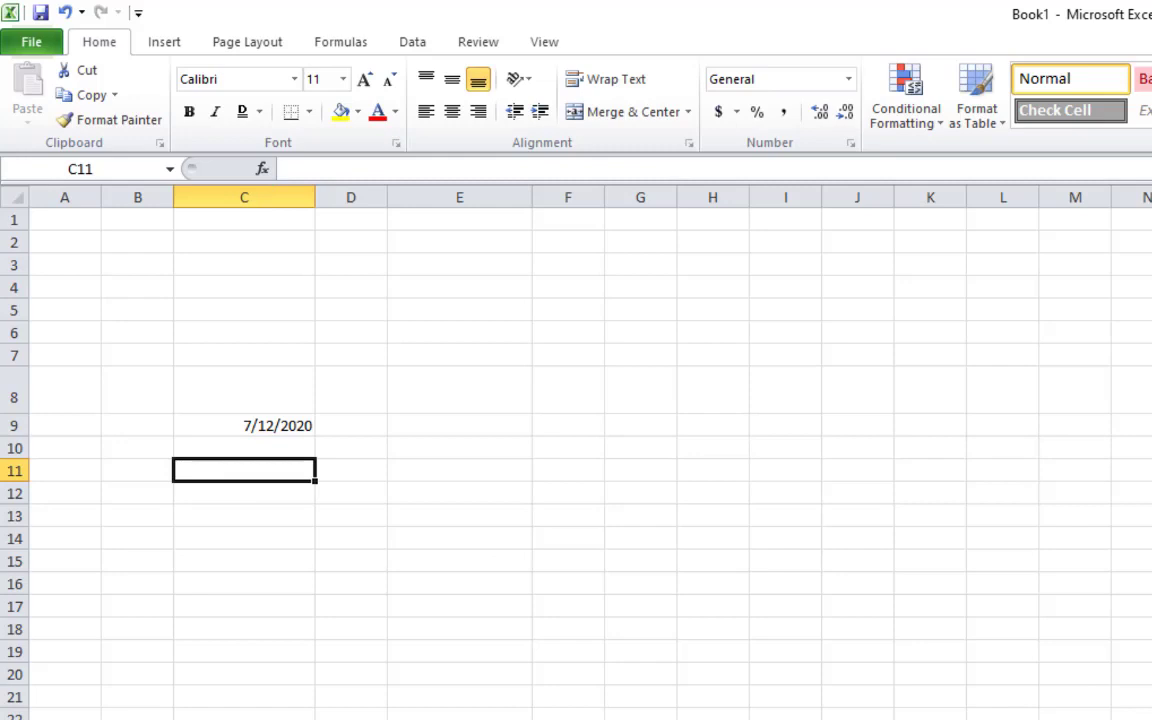
key(ctrl+semicolon)
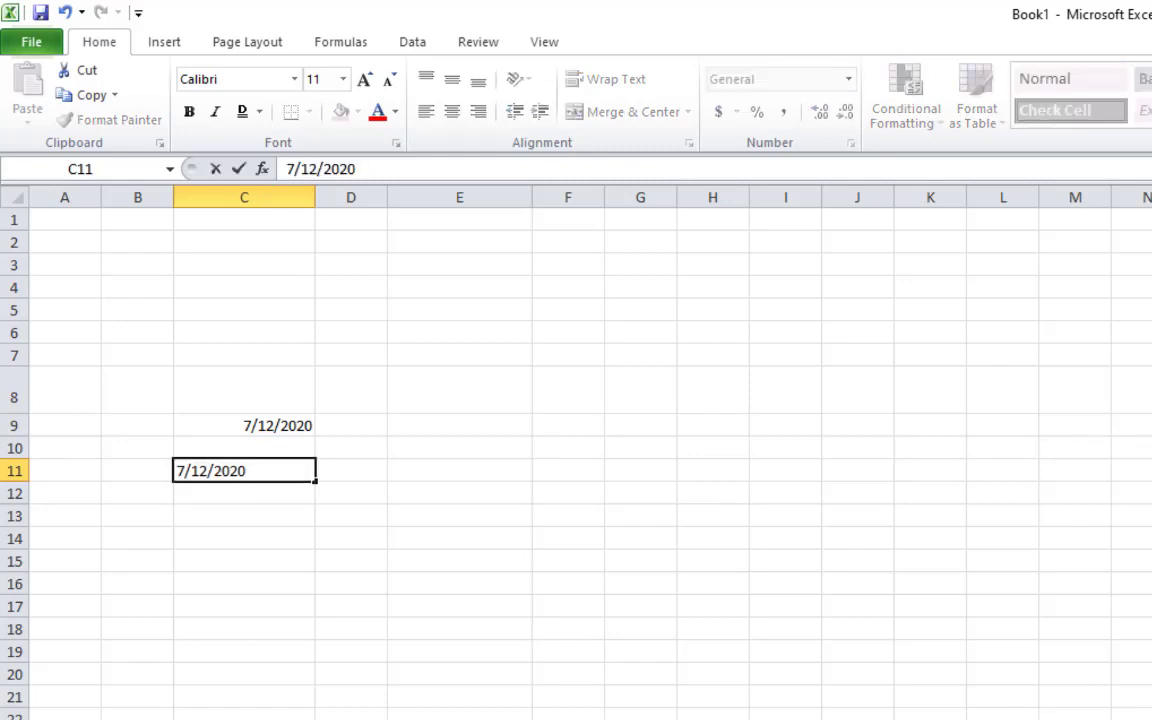
key(Return)
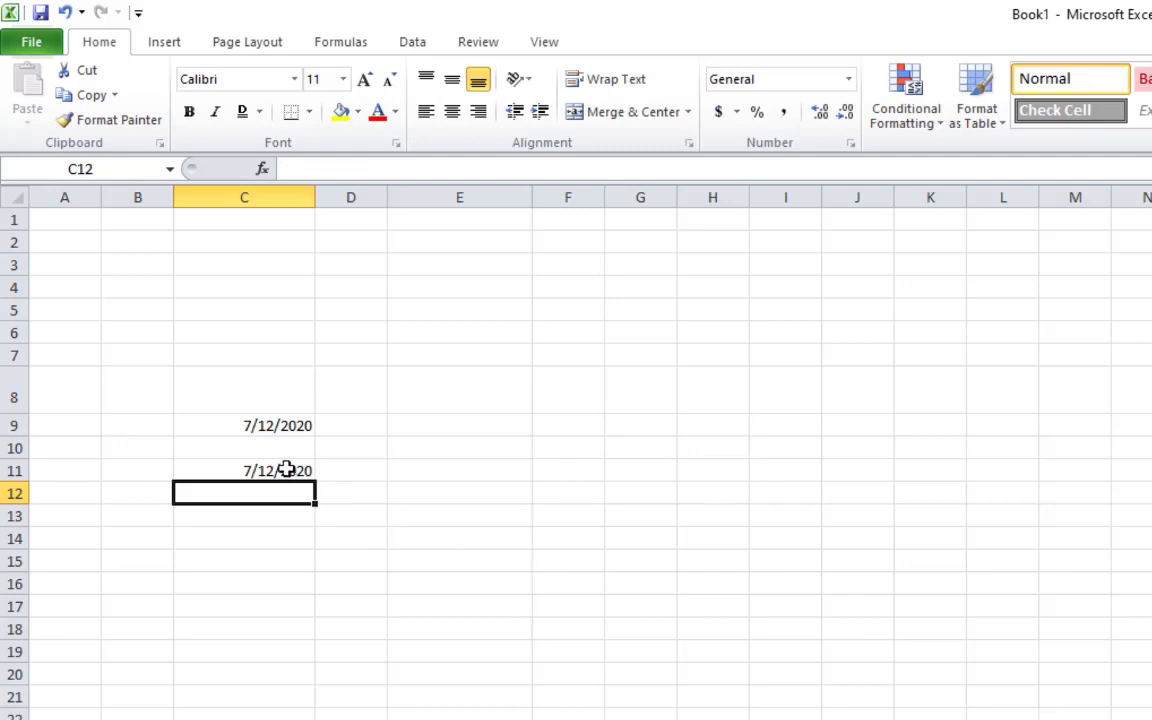
click(275, 520)
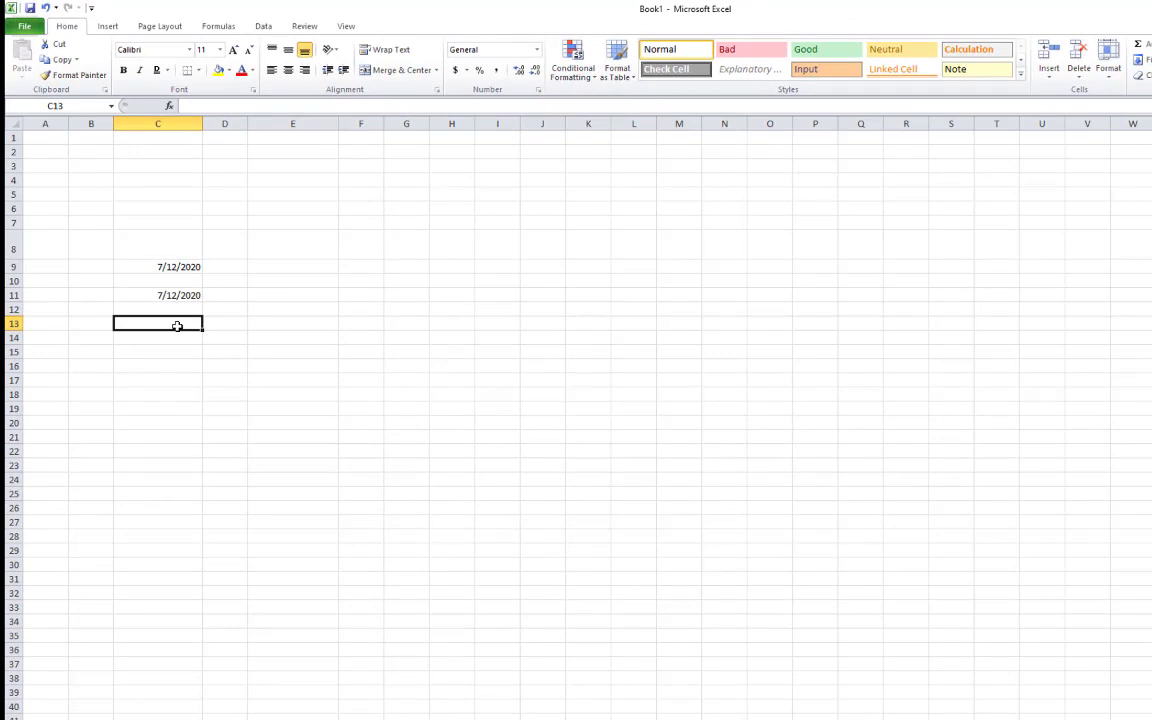
key(ctrl+semicolon)
key(Return)
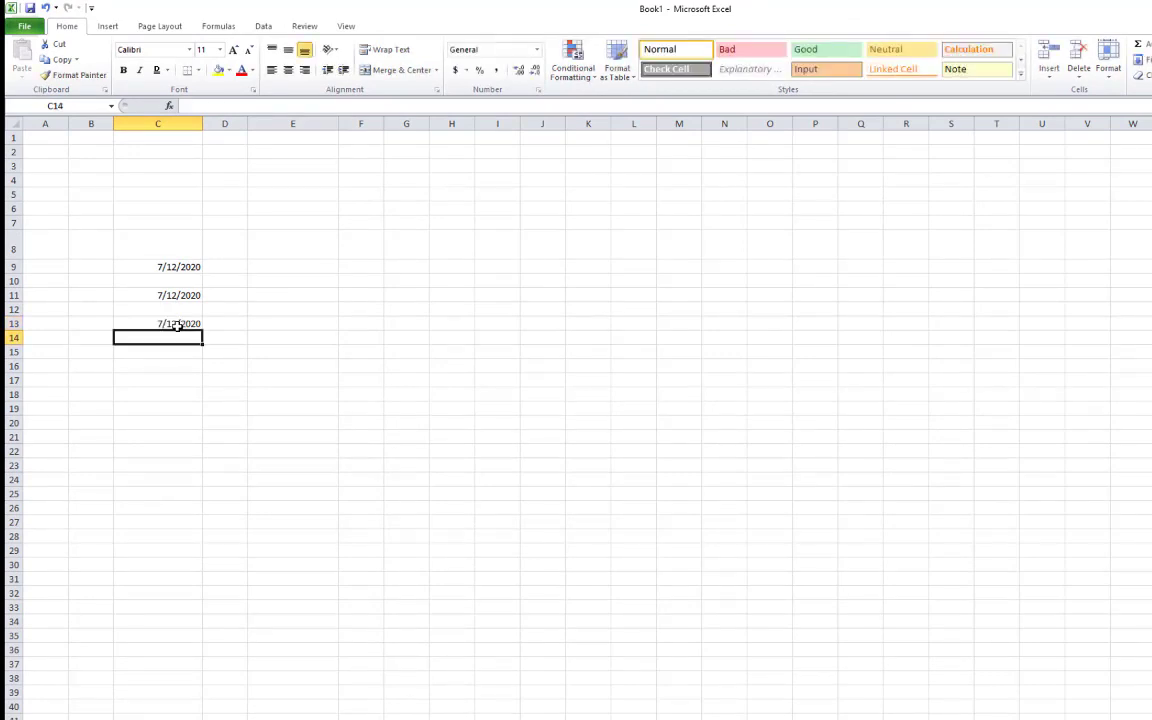
Delete the trial dates in C11:C13 and reselect C9
click(186, 325)
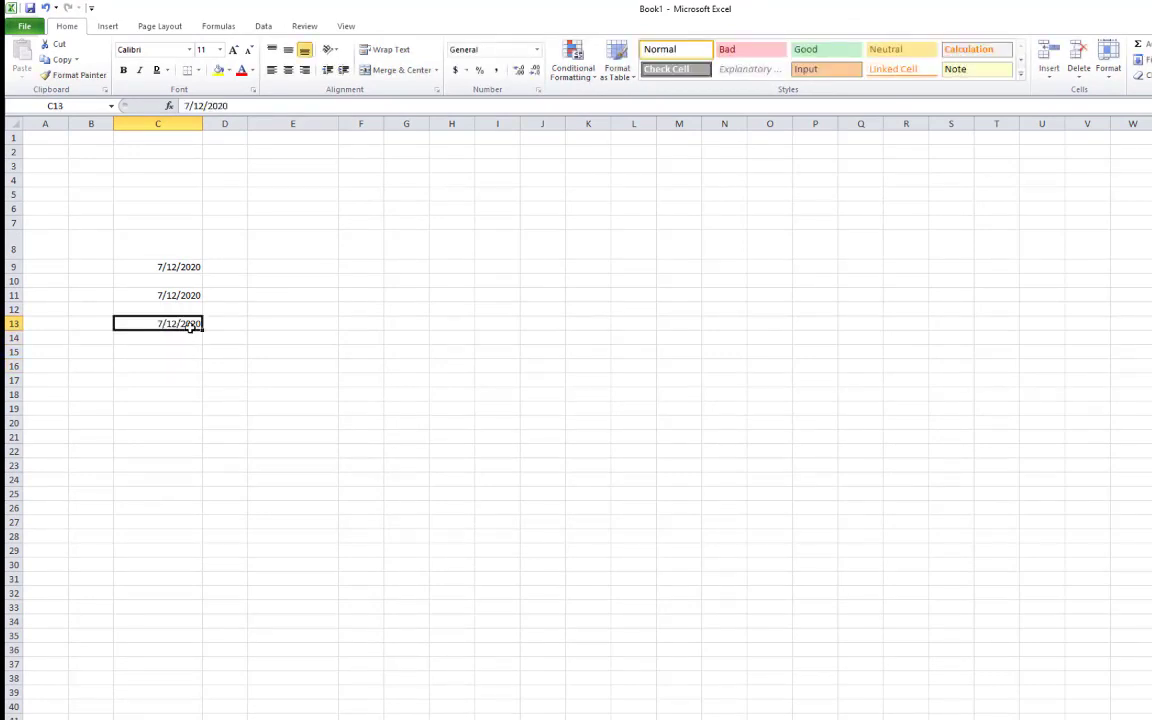
drag(190, 296, 192, 322)
click(193, 342)
key(Delete)
click(239, 310)
click(186, 267)
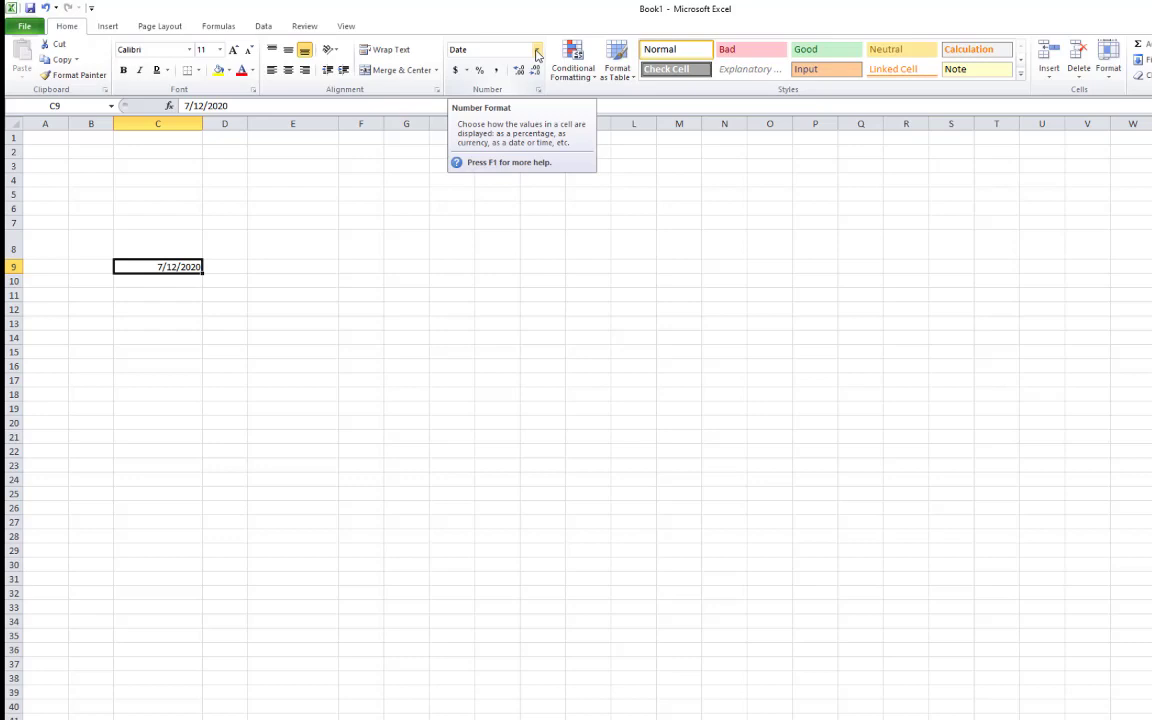
Apply the 'March 14, 2001' date format to C9 so it reads July 12, 2020
click(536, 52)
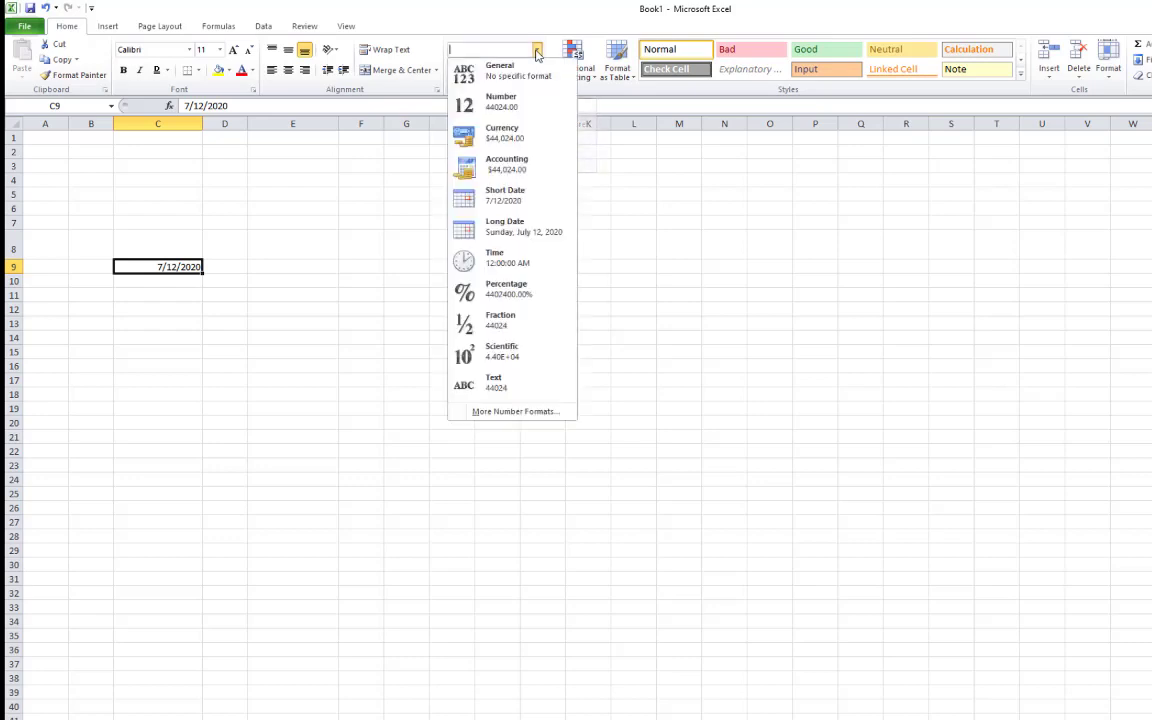
click(547, 418)
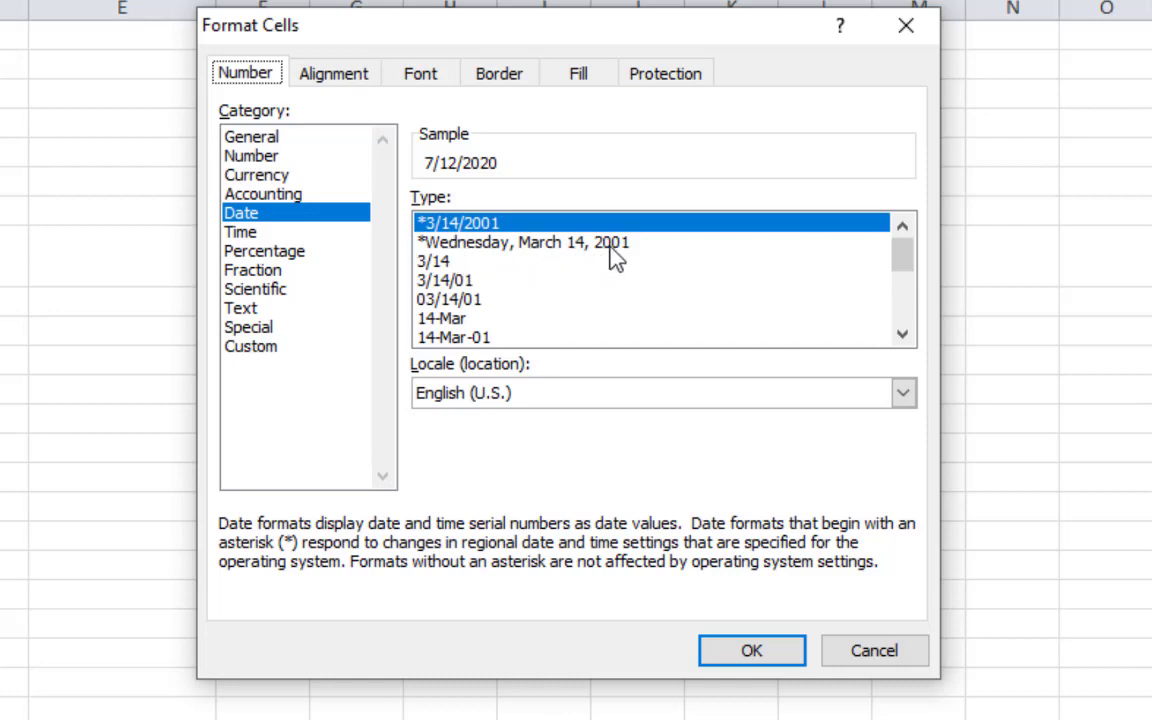
click(902, 335)
click(902, 335)
click(902, 335)
click(902, 335)
click(902, 335)
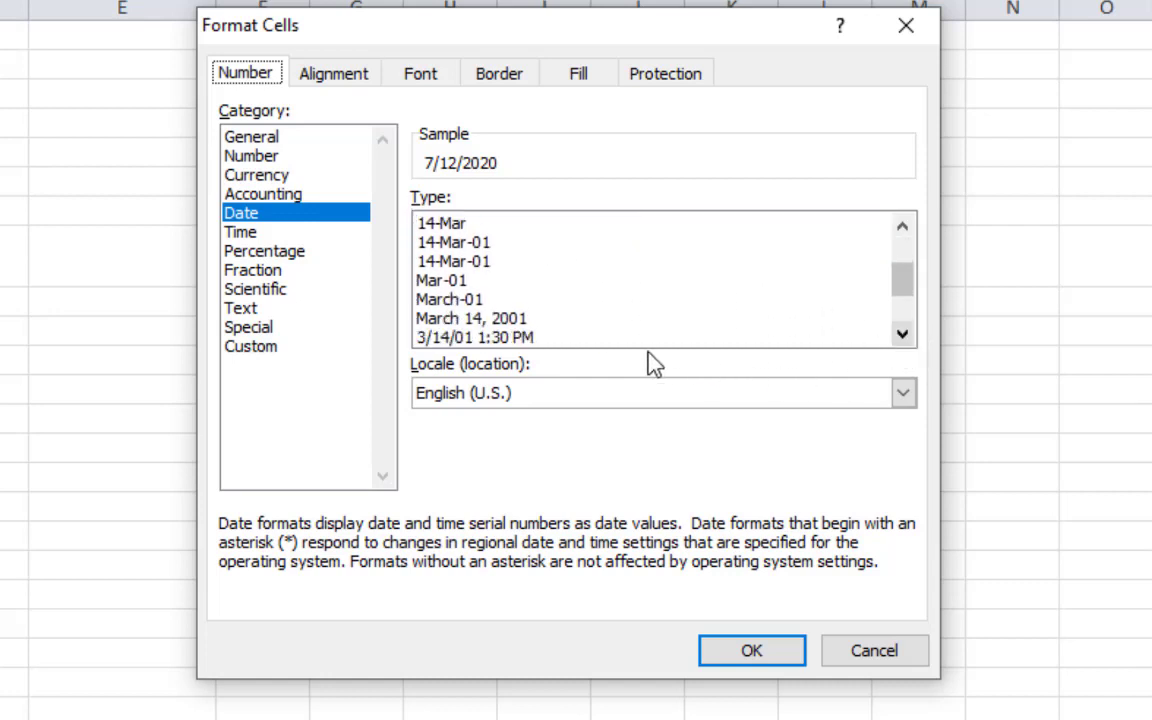
click(497, 318)
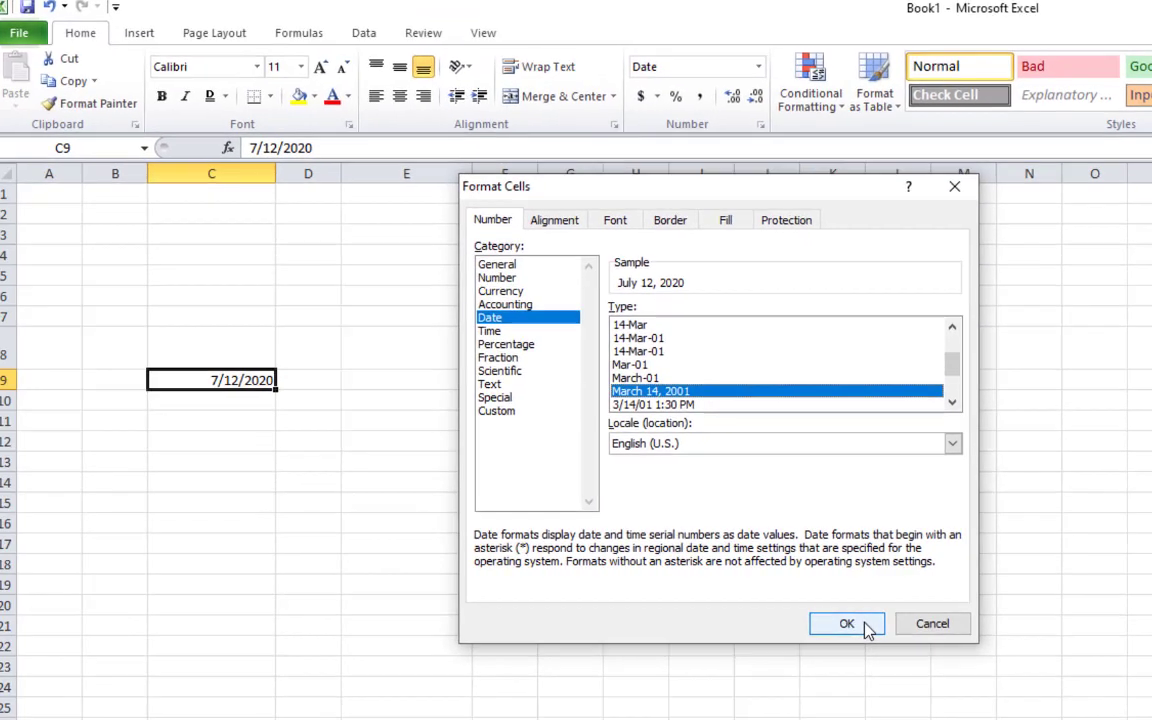
click(808, 644)
click(72, 537)
click(231, 381)
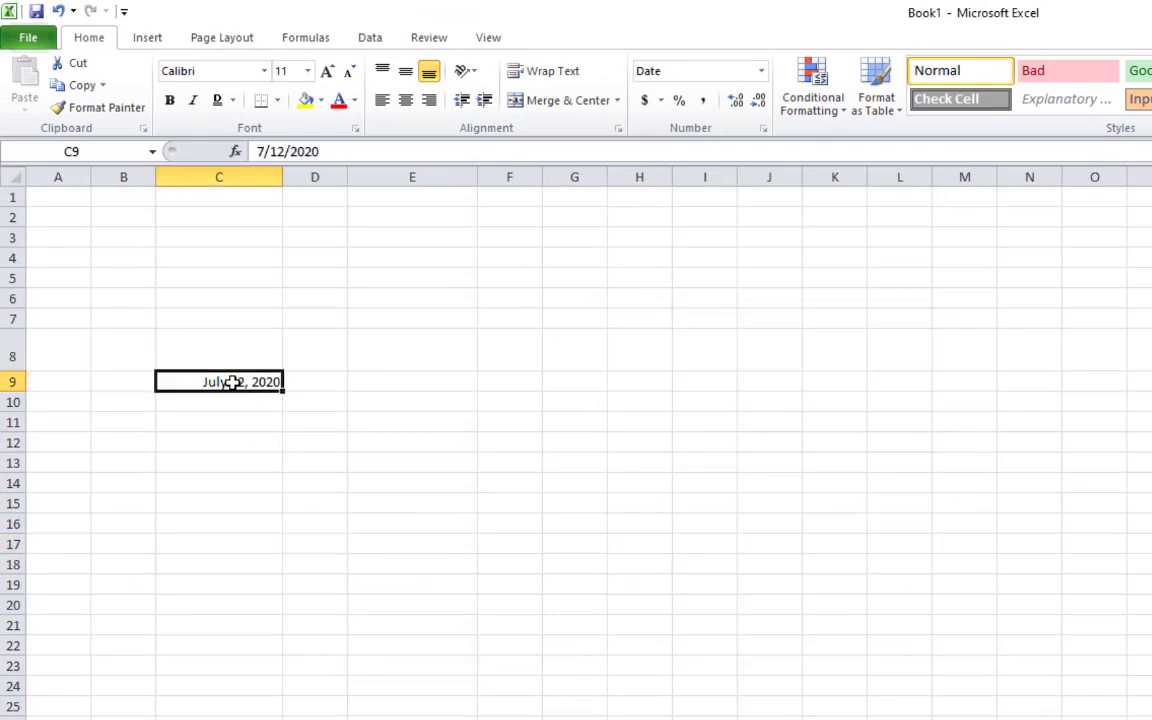
click(252, 406)
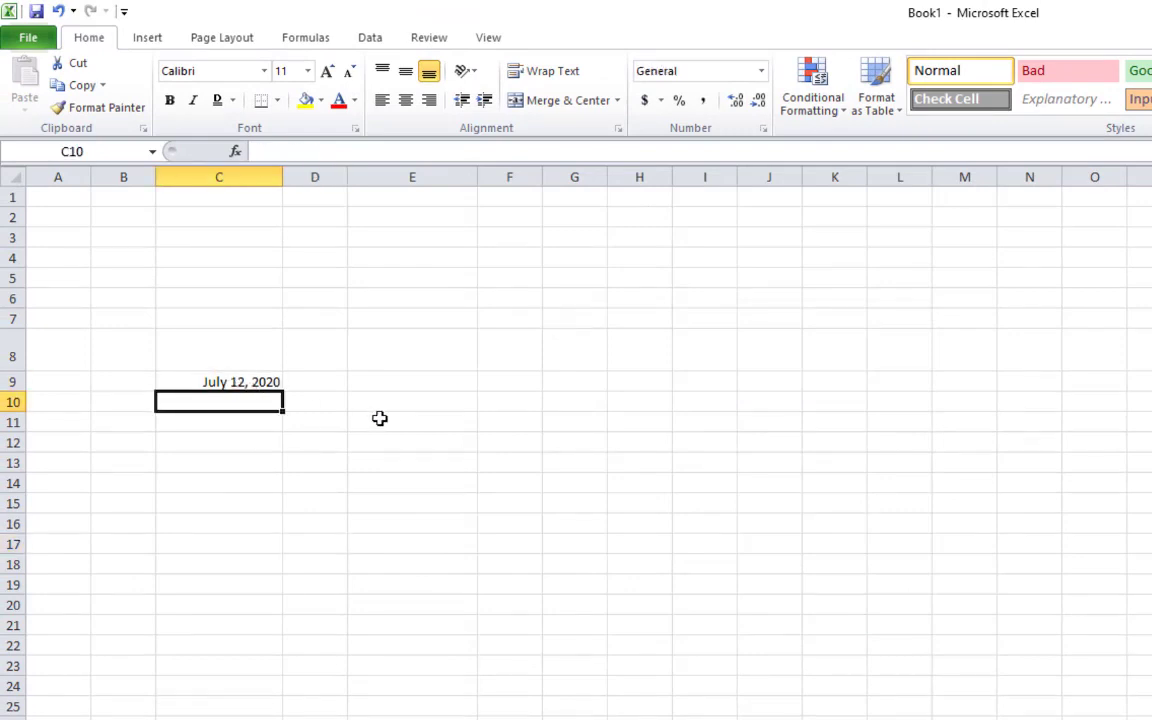
Enter 7/12/2020 in C11 and copy it into every cell down to C27
key(Down)
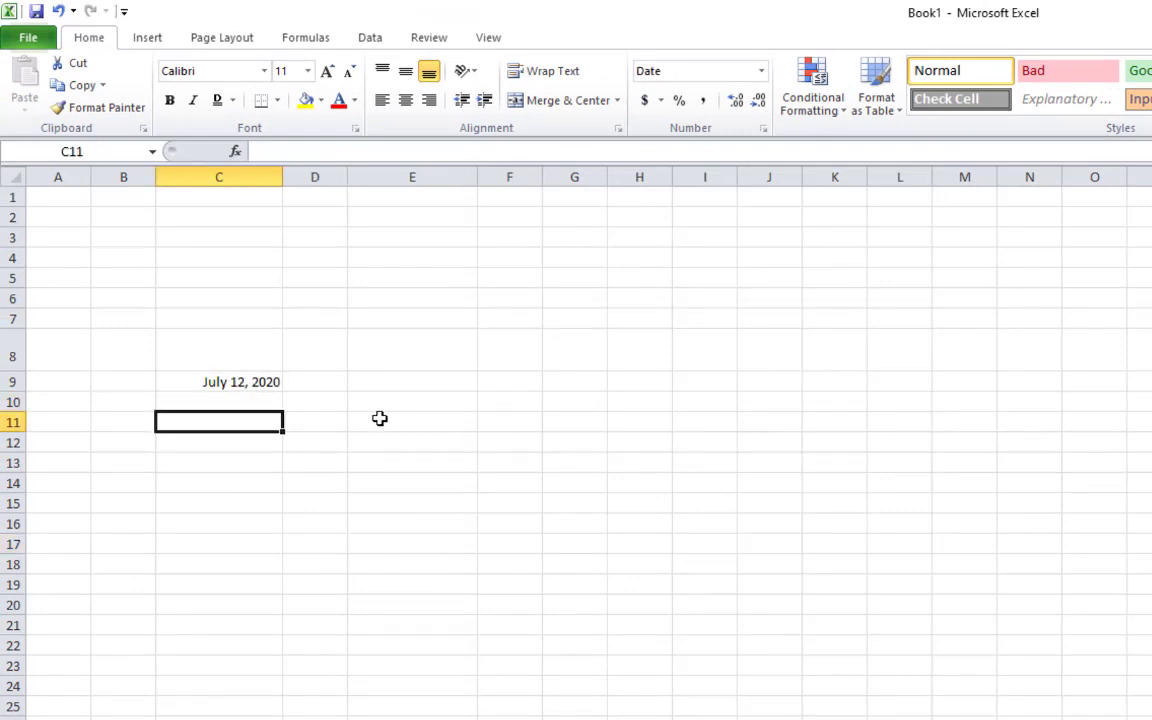
text(7/12/2020)
key(Return)
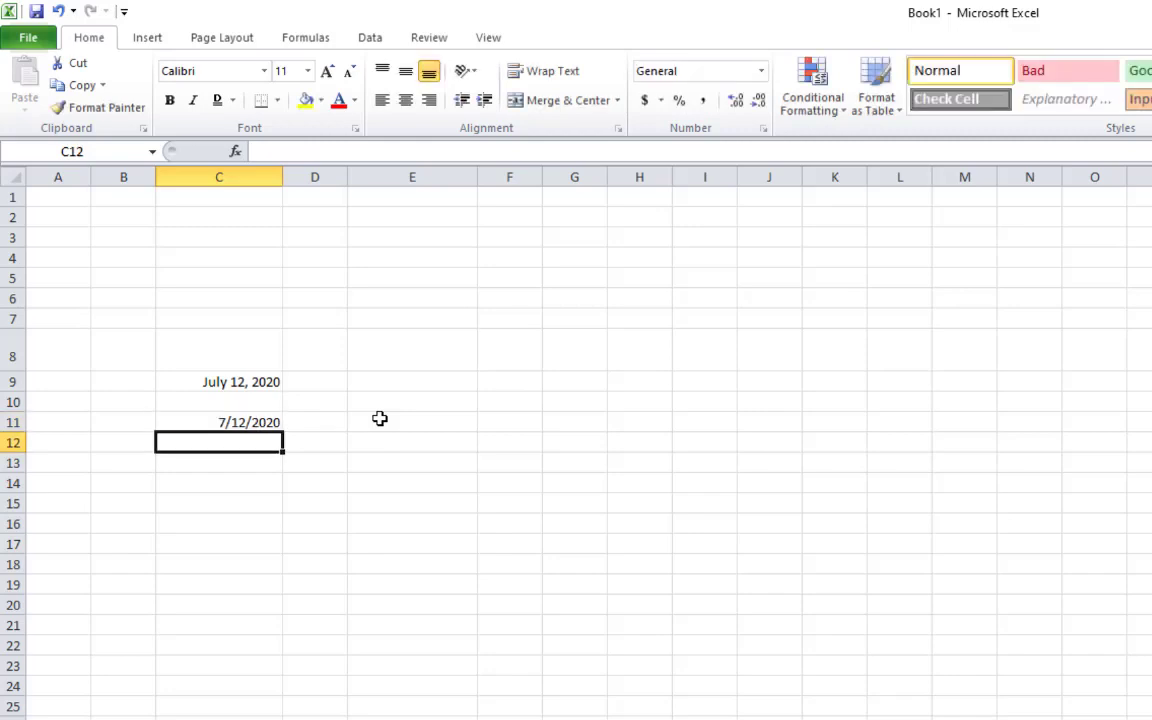
click(222, 422)
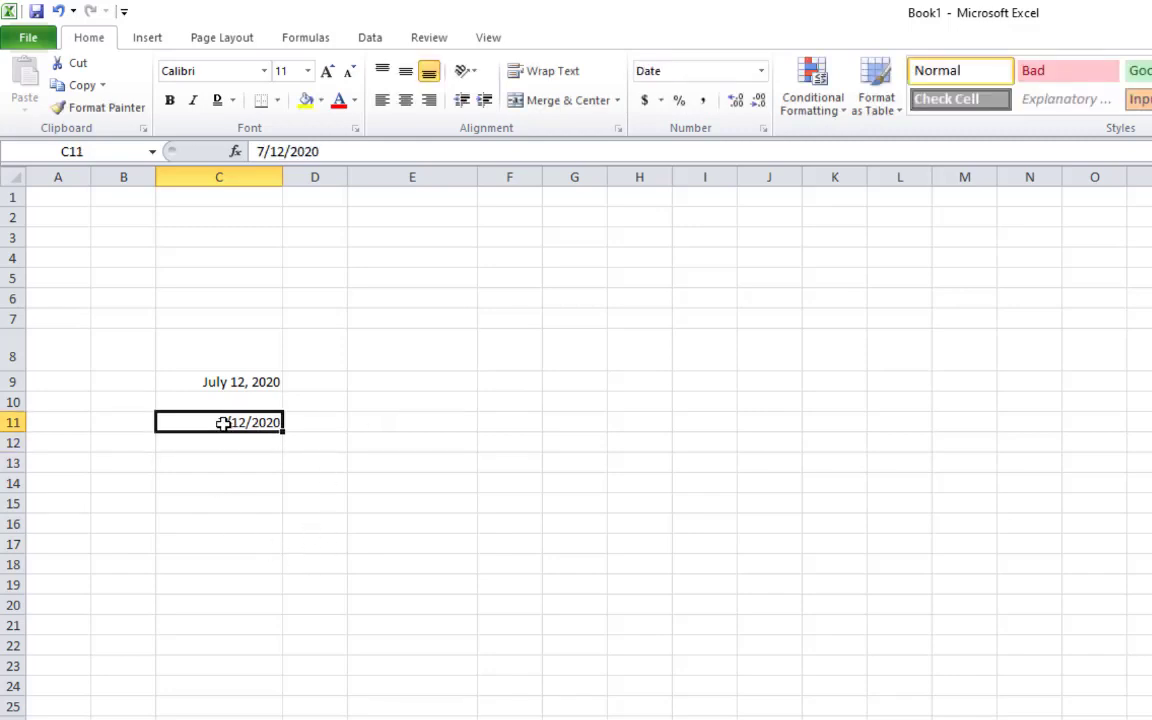
key(ctrl+c)
key(shift+Down)
key(shift+Down)
key(shift+Down)
key(shift+Down)
key(shift+Down)
key(shift+Down)
key(shift+Down)
key(shift+Down)
key(shift+Down)
key(shift+Down)
key(shift+Down)
key(shift+Down)
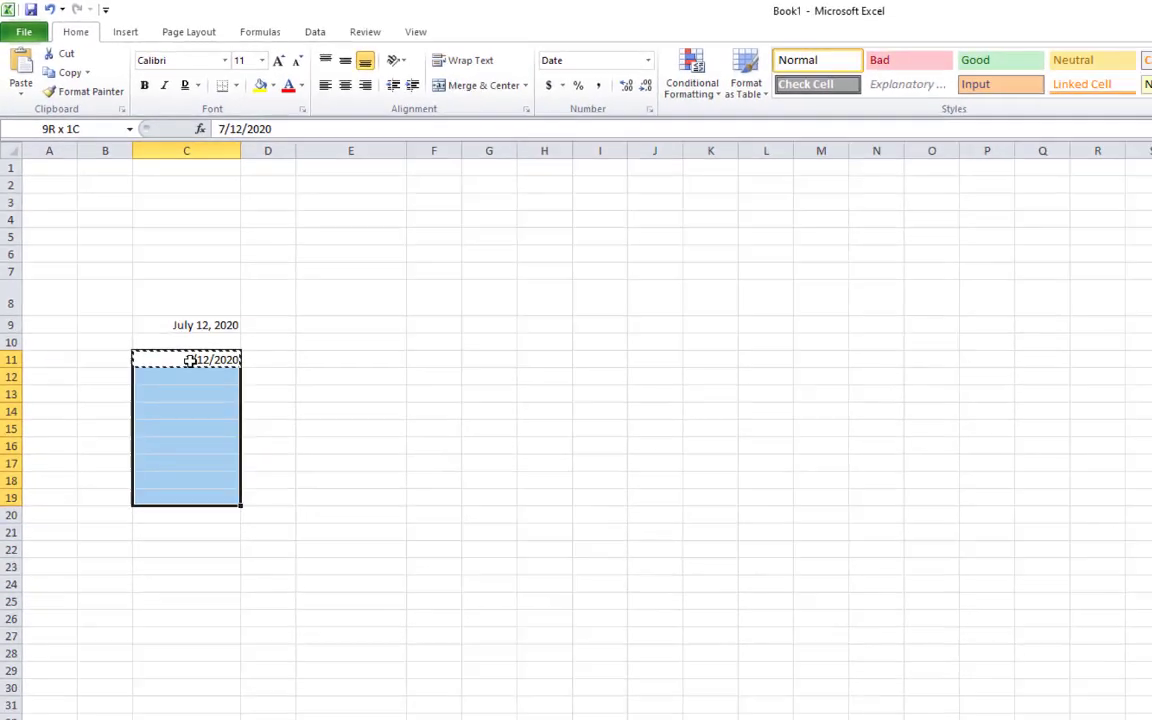
key(shift+Down)
key(shift+Down)
key(shift+Down)
key(shift+Down)
key(Return)
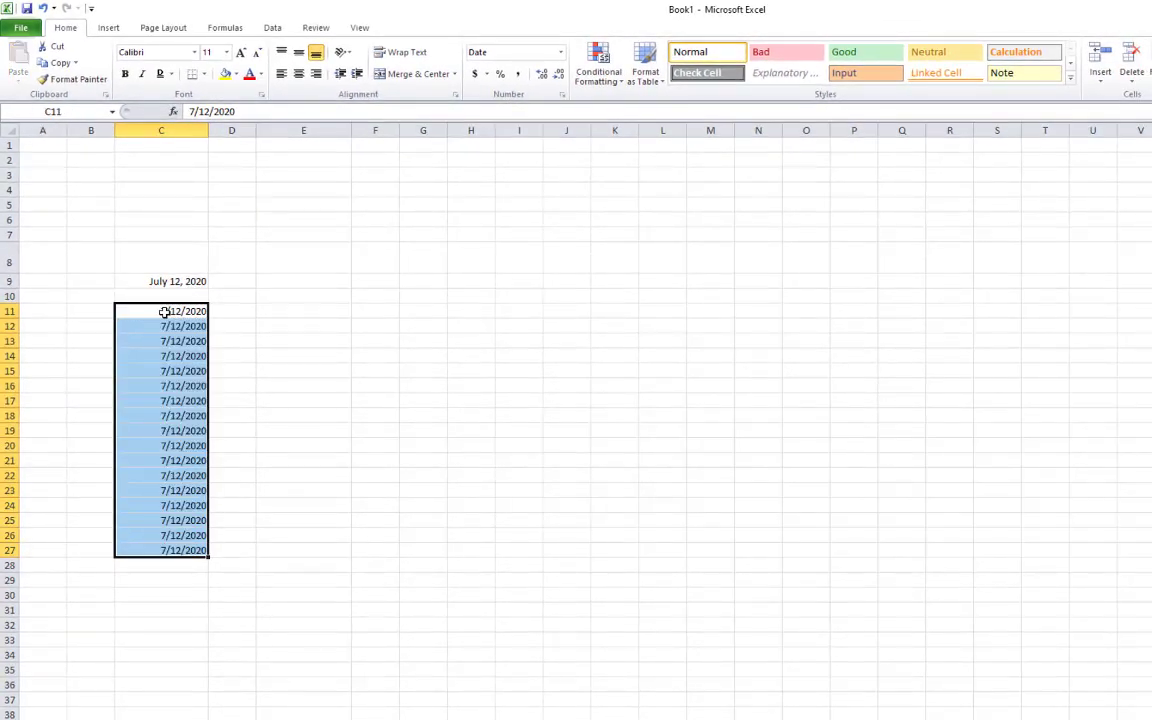
click(226, 342)
click(162, 281)
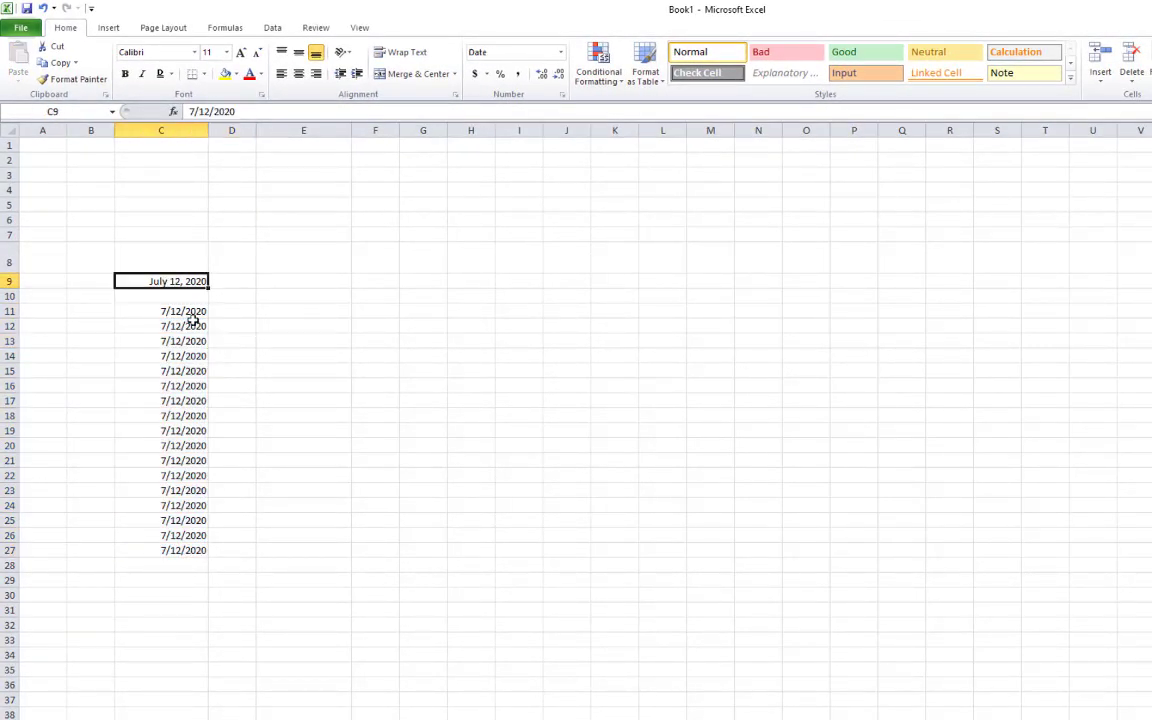
click(186, 313)
Give C11 the 'March 14, 2001' long date format
click(560, 52)
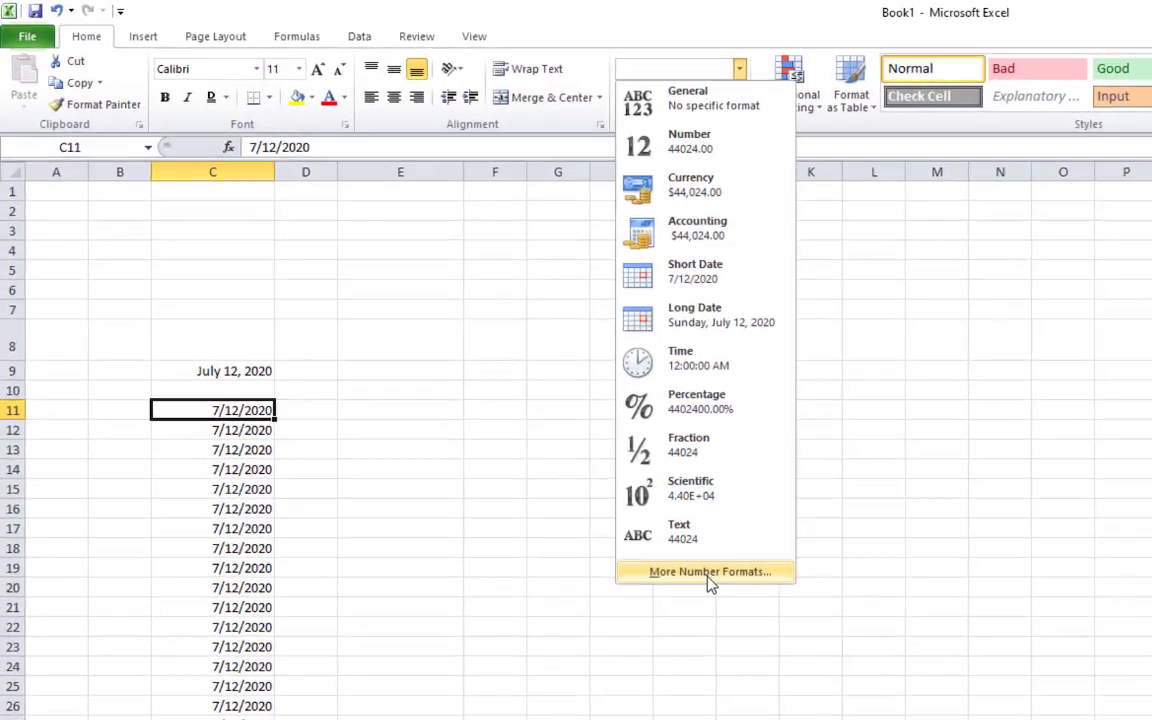
click(566, 455)
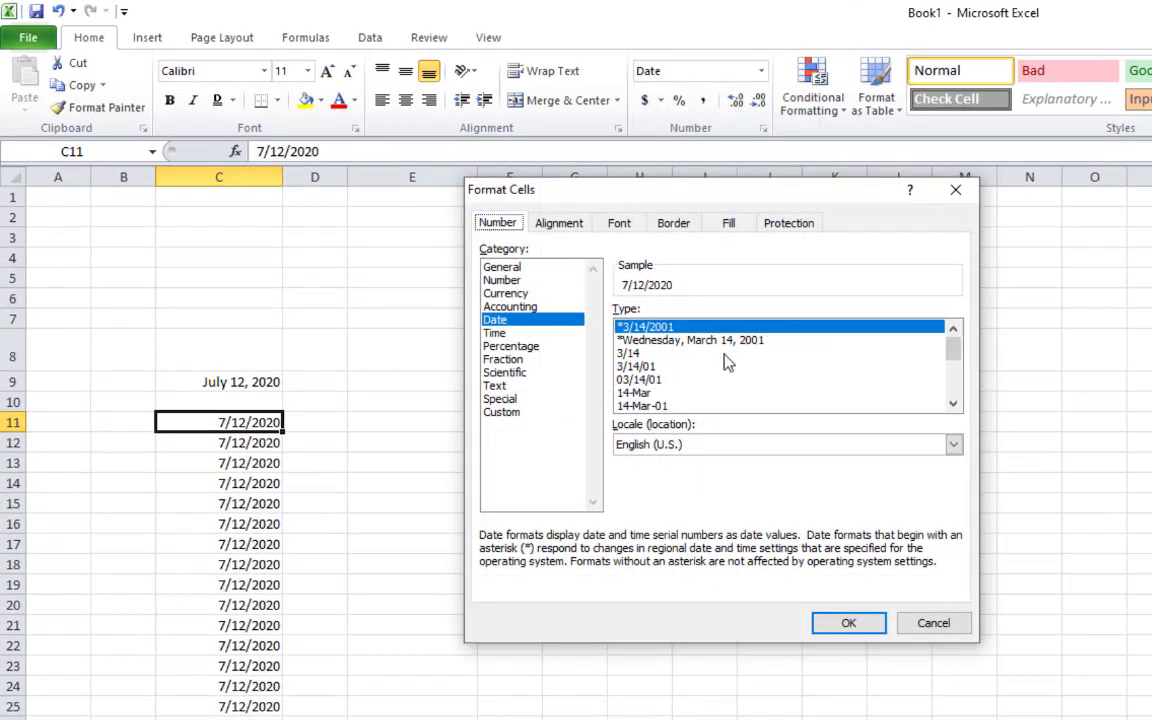
click(953, 403)
click(953, 403)
click(953, 403)
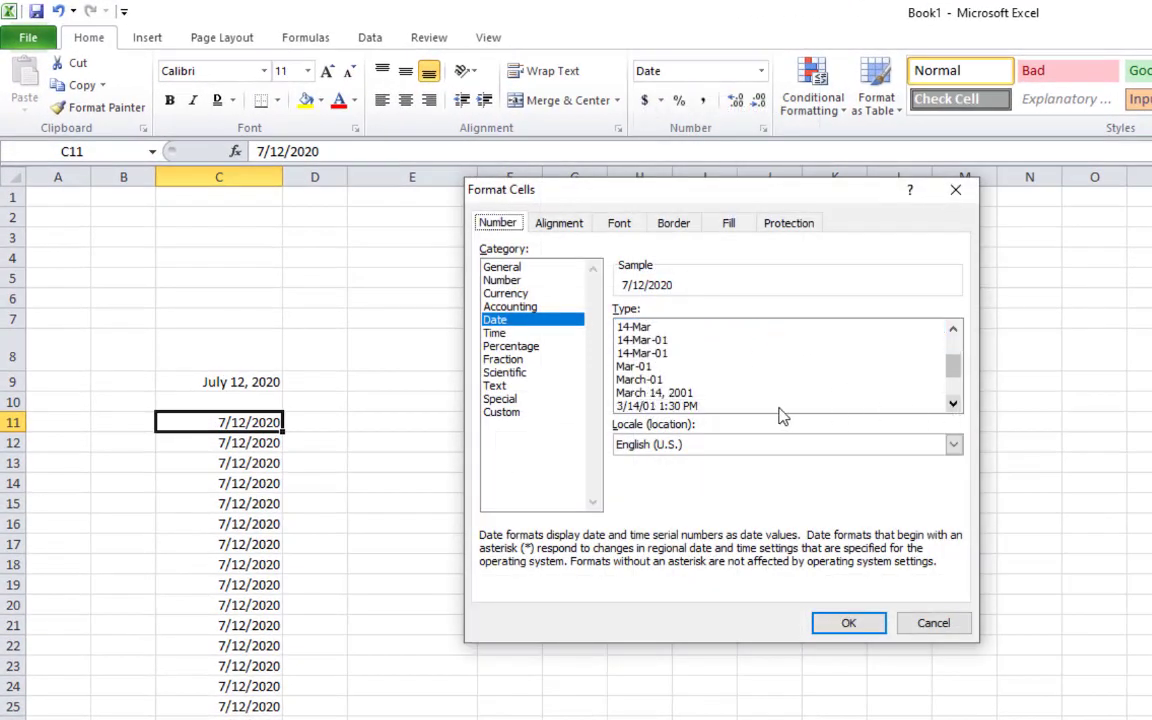
click(689, 394)
click(838, 623)
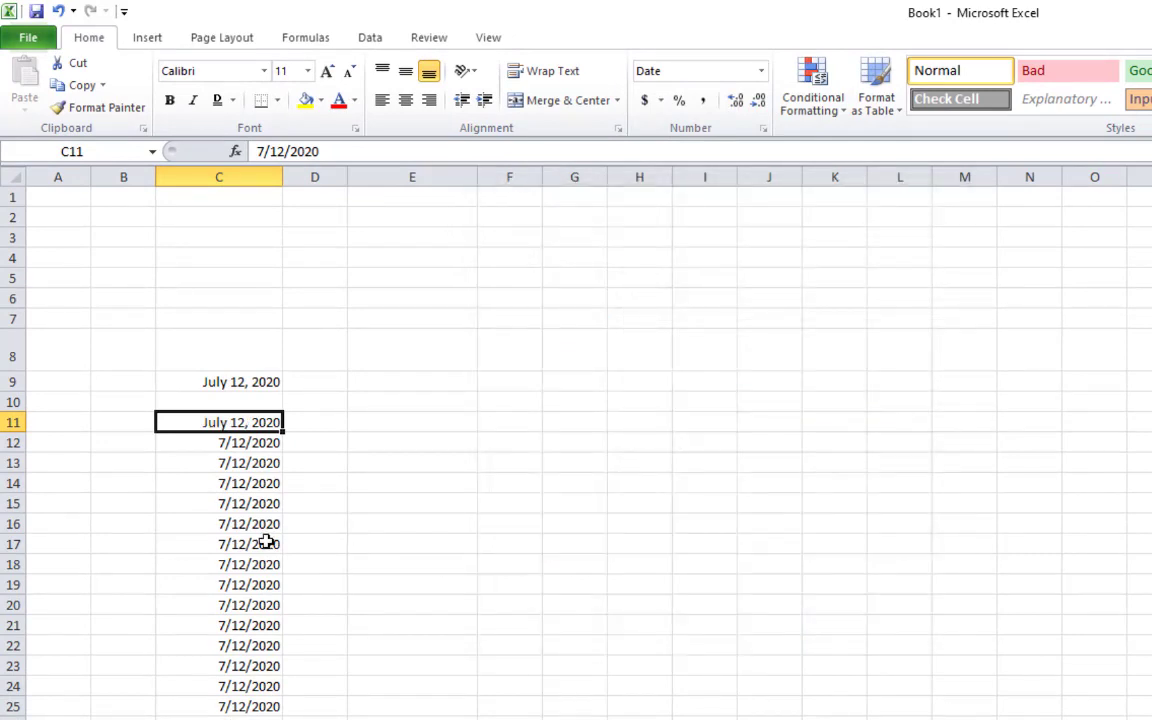
click(262, 544)
Give C12 the same 'March 14, 2001' long date format
click(249, 447)
click(761, 71)
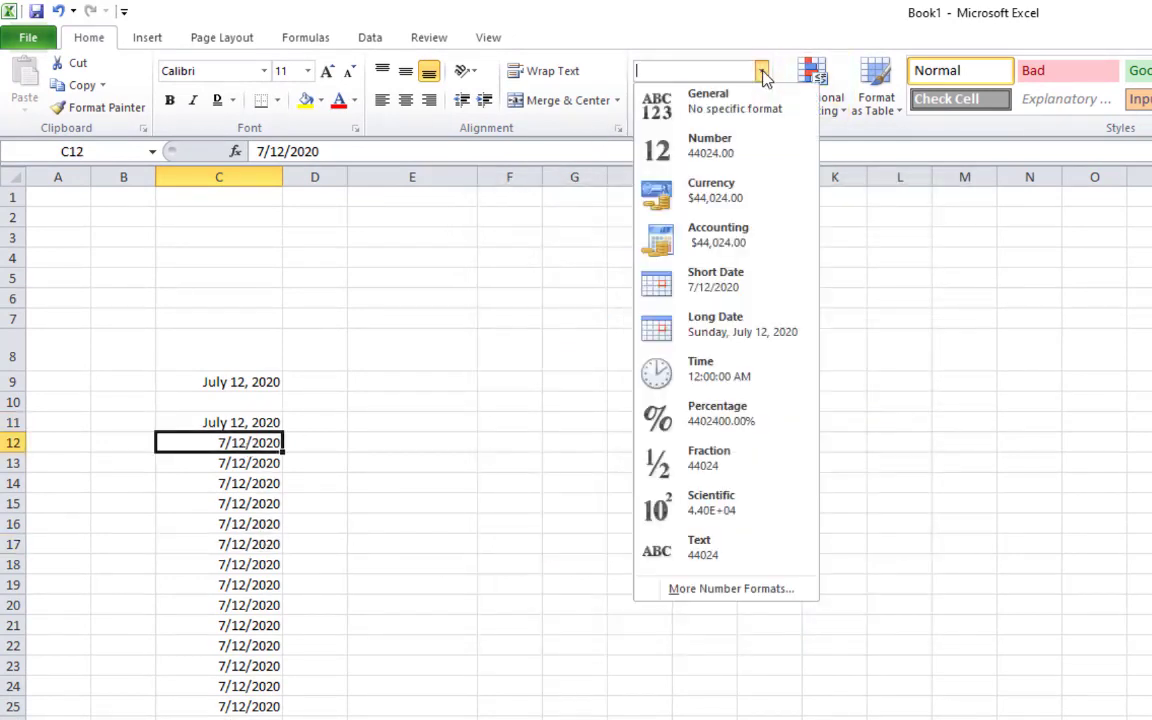
click(674, 589)
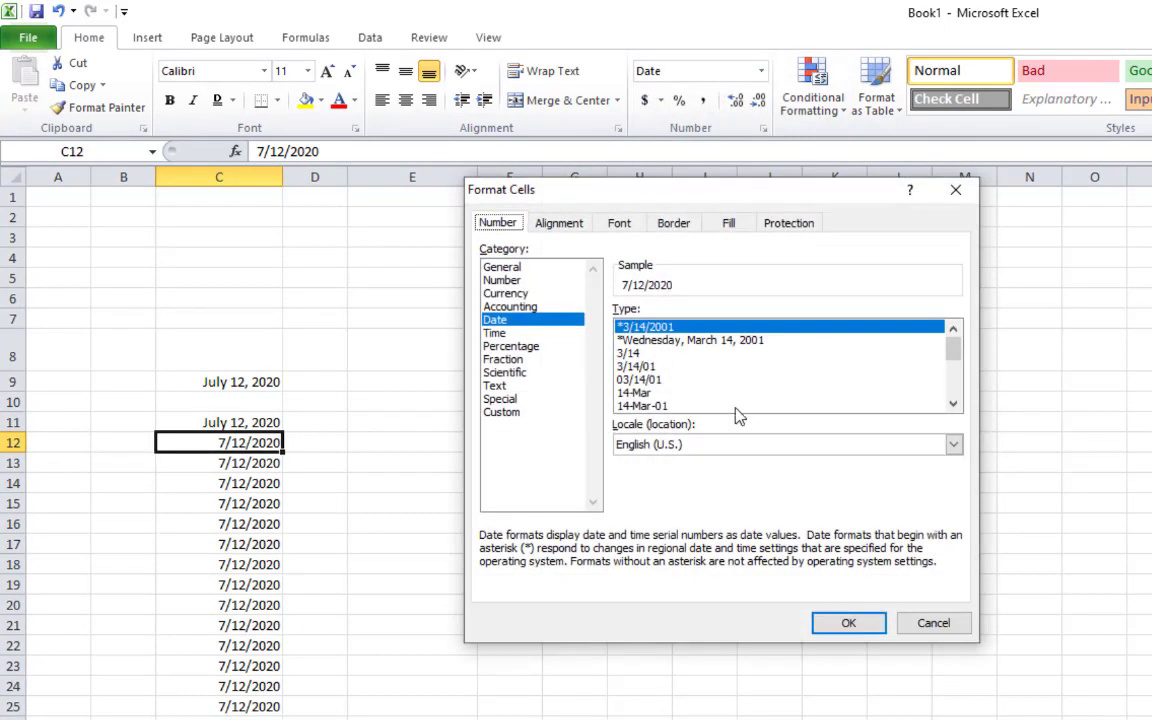
click(953, 404)
click(953, 404)
click(953, 404)
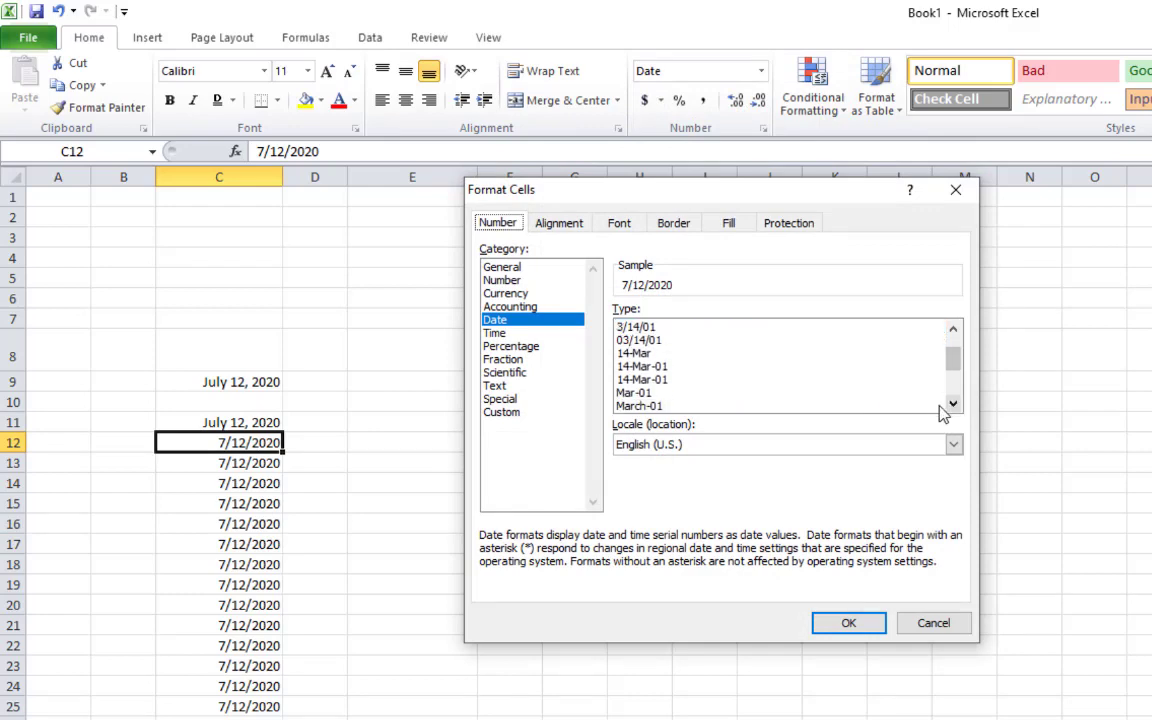
click(953, 404)
click(953, 404)
click(670, 392)
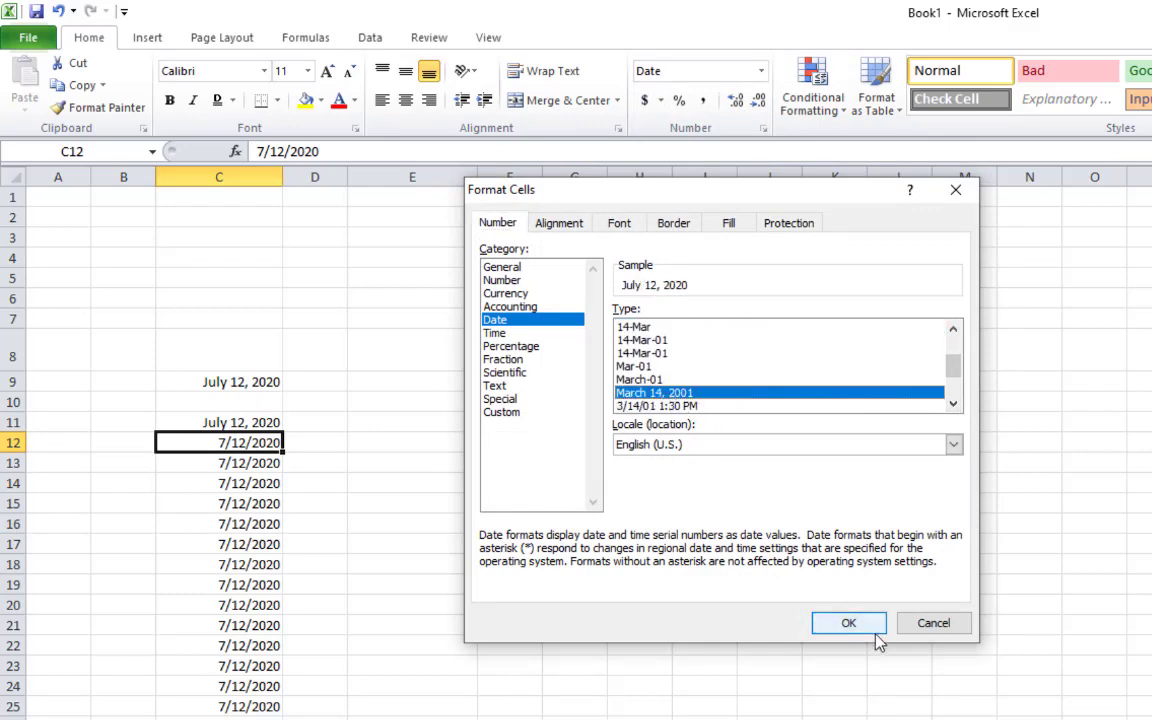
click(849, 623)
click(481, 583)
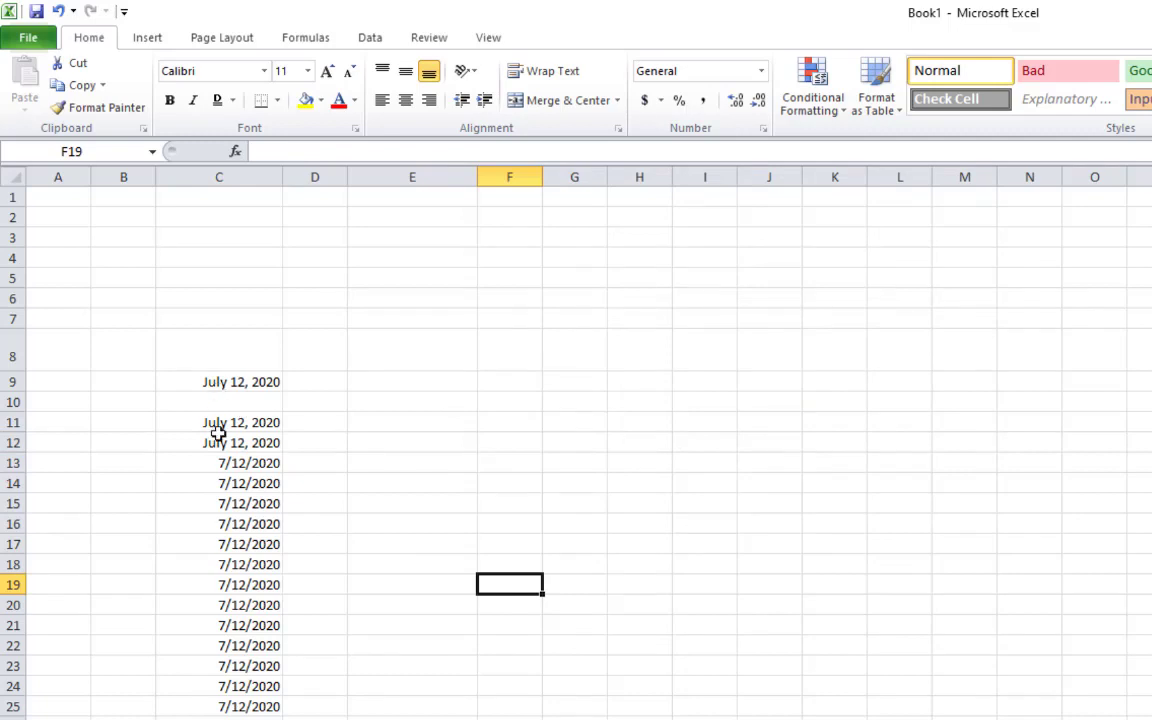
Review the short dates left in C13:C27 and reselect C9 as the format source
drag(226, 467, 220, 716)
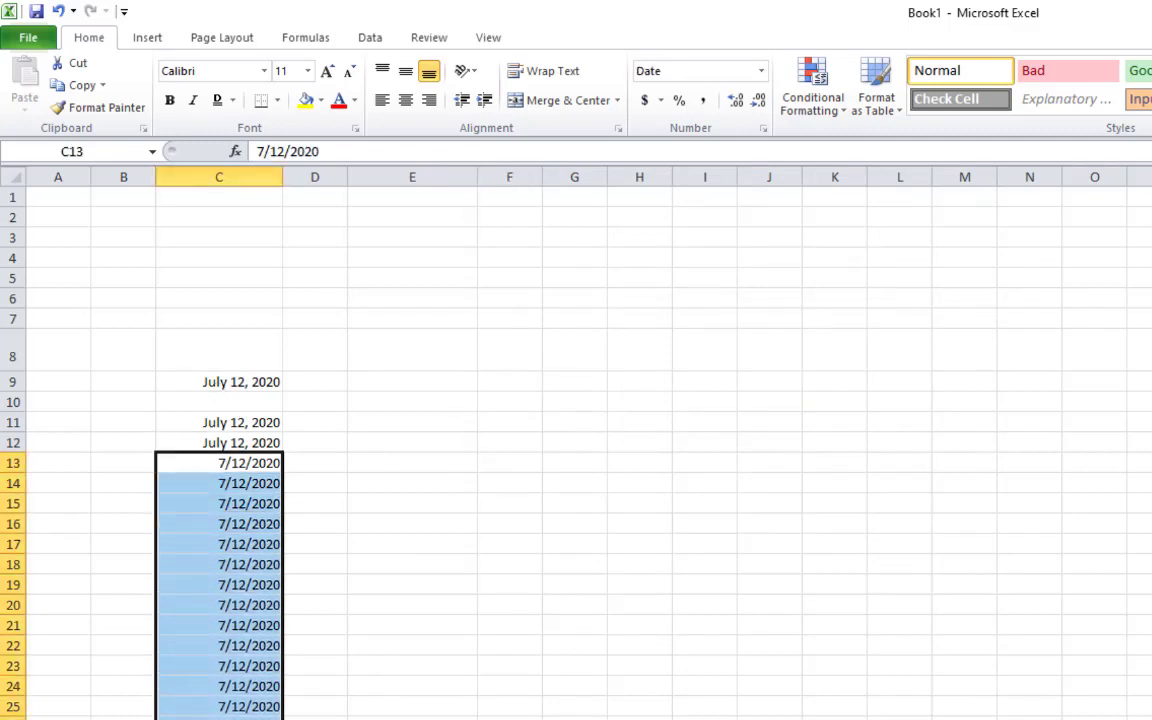
click(321, 675)
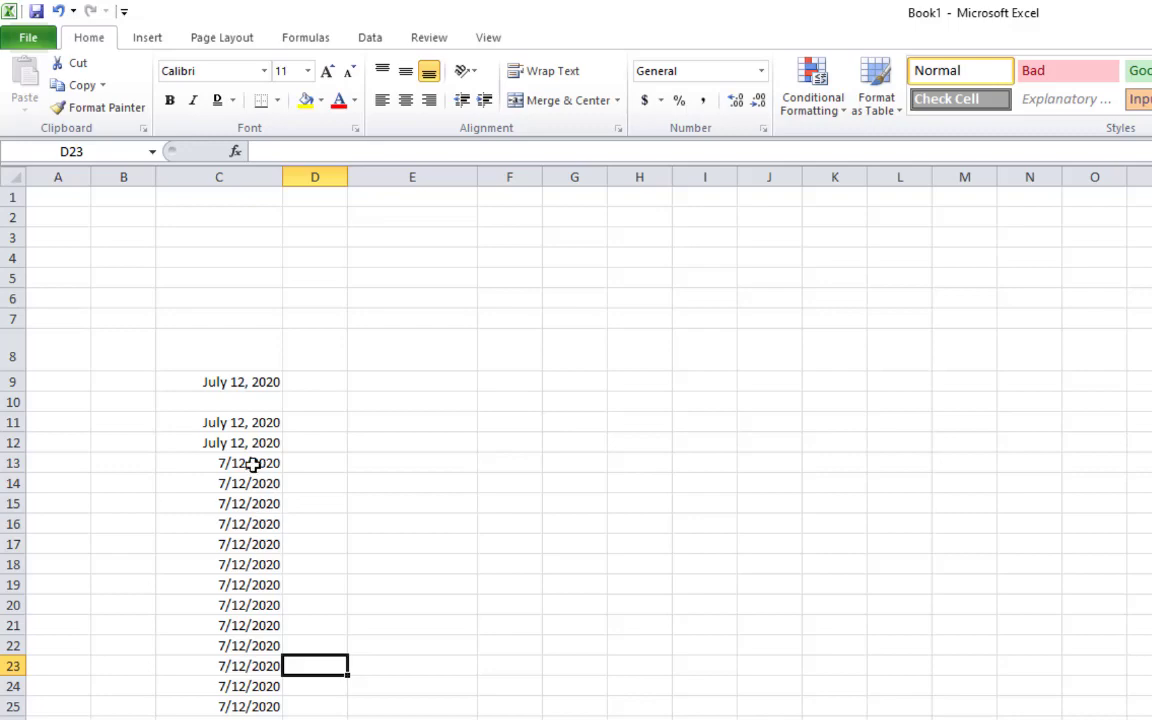
drag(252, 463, 250, 719)
click(315, 625)
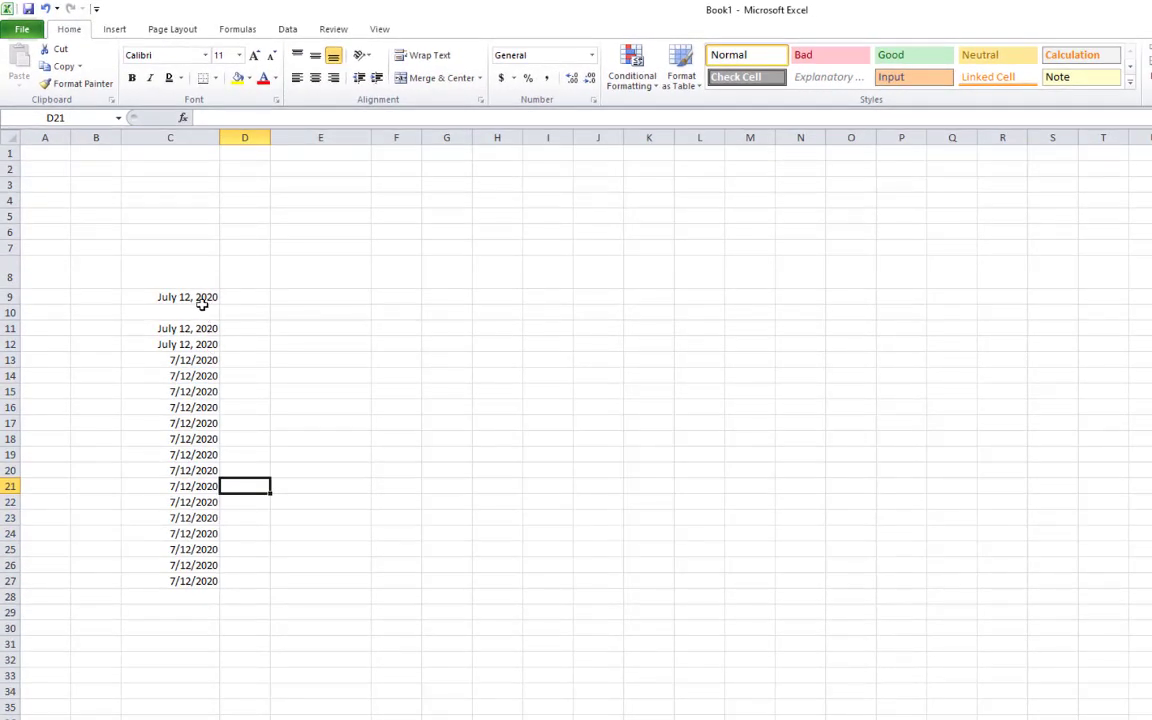
click(200, 298)
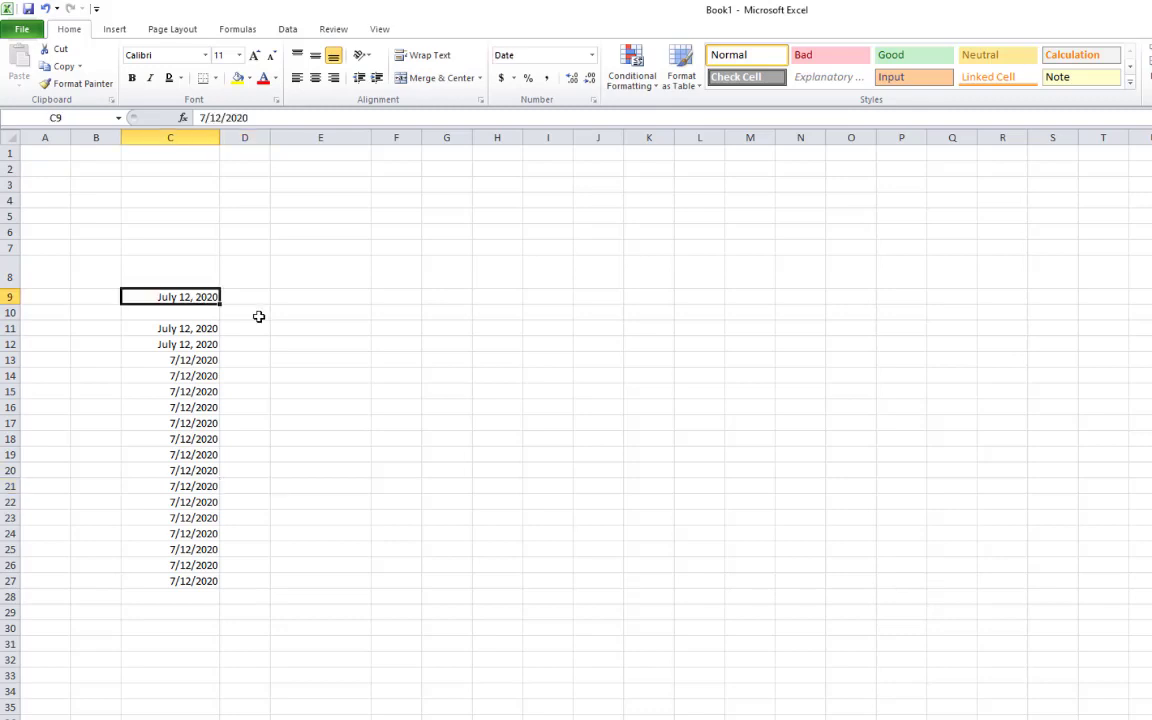
click(168, 342)
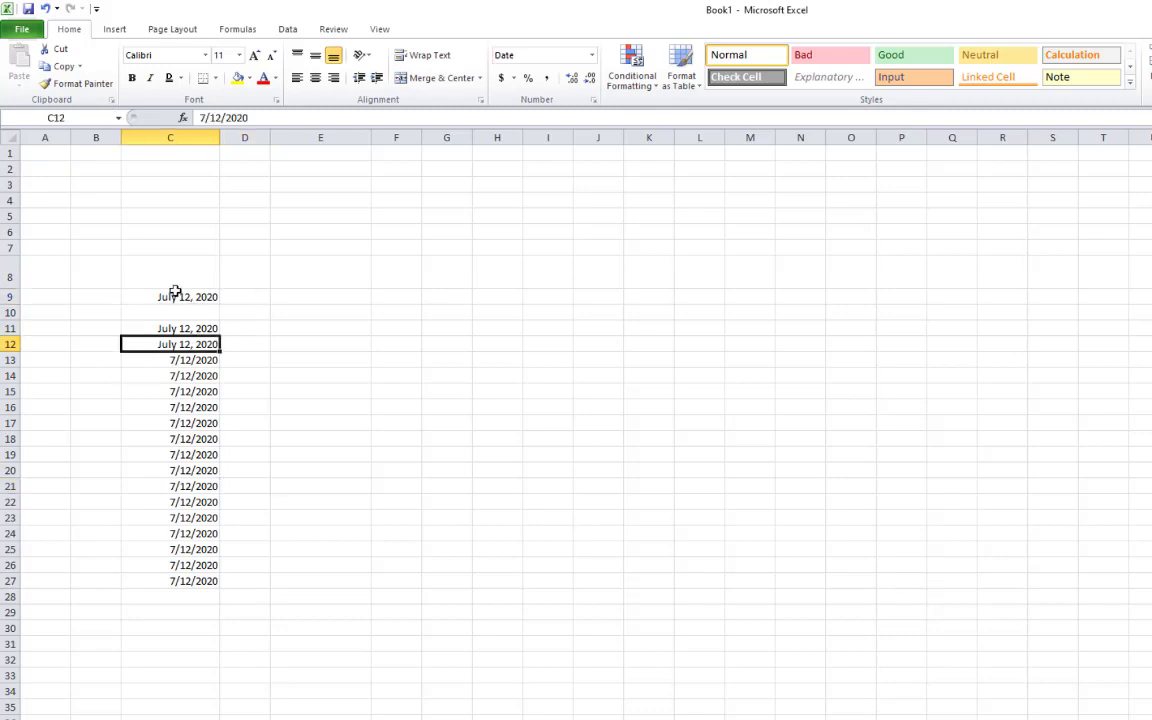
click(176, 311)
click(200, 297)
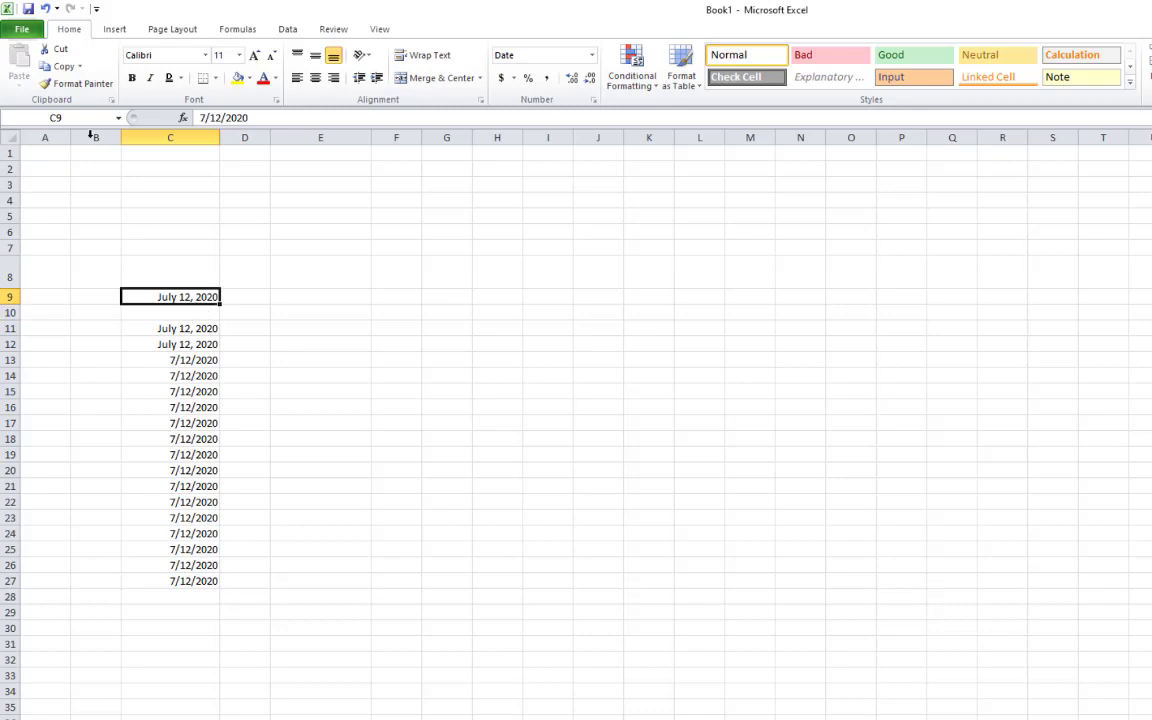
Copy C9's long date format onto C10:C27 with Format Painter
click(64, 88)
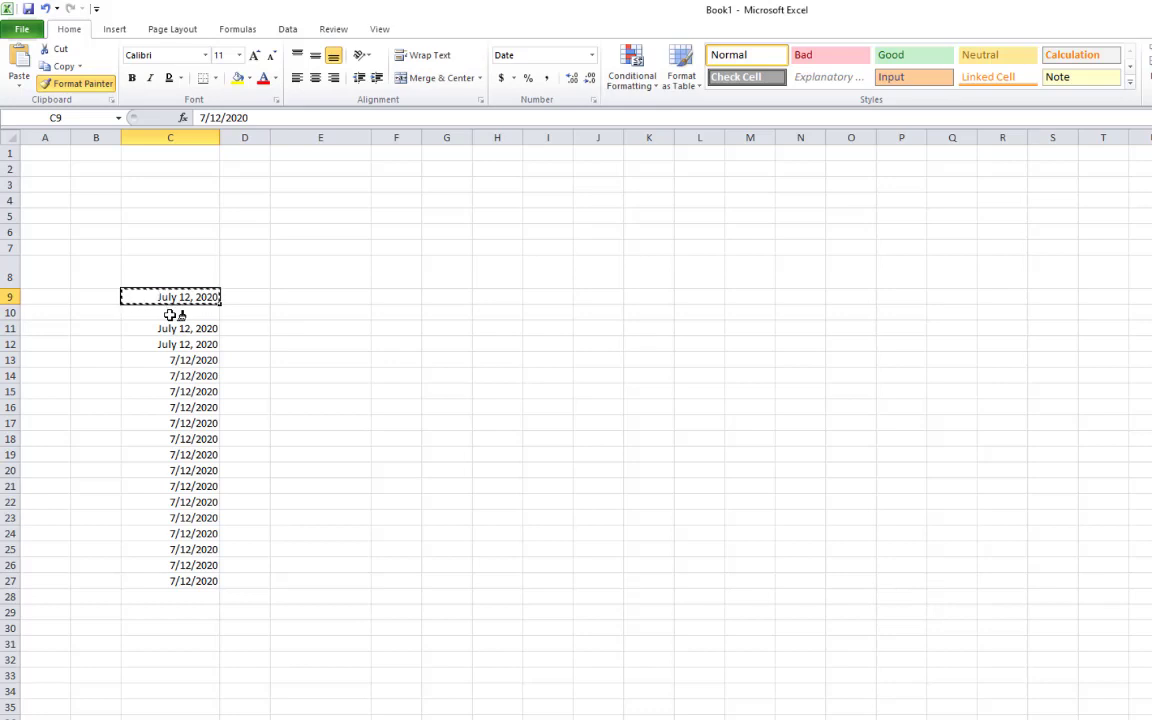
mouse_move(170, 315)
mouse_down()
mouse_move(175, 557)
mouse_move(182, 587)
mouse_move(190, 581)
mouse_up()
click(276, 404)
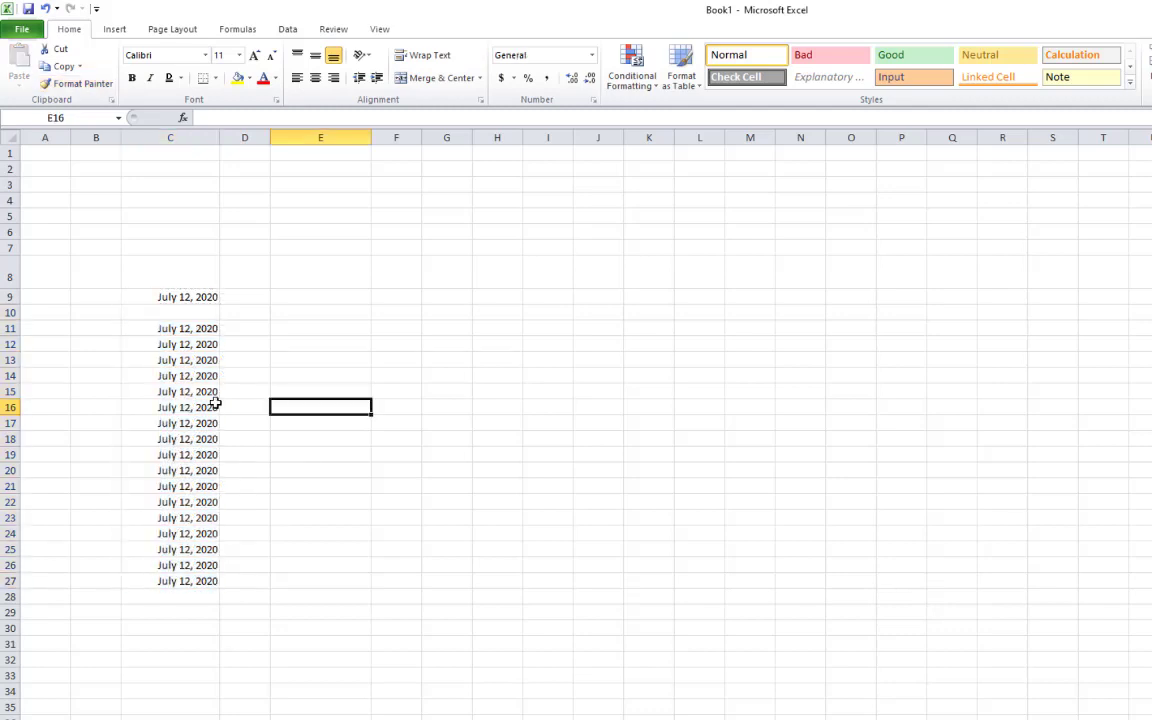
click(216, 312)
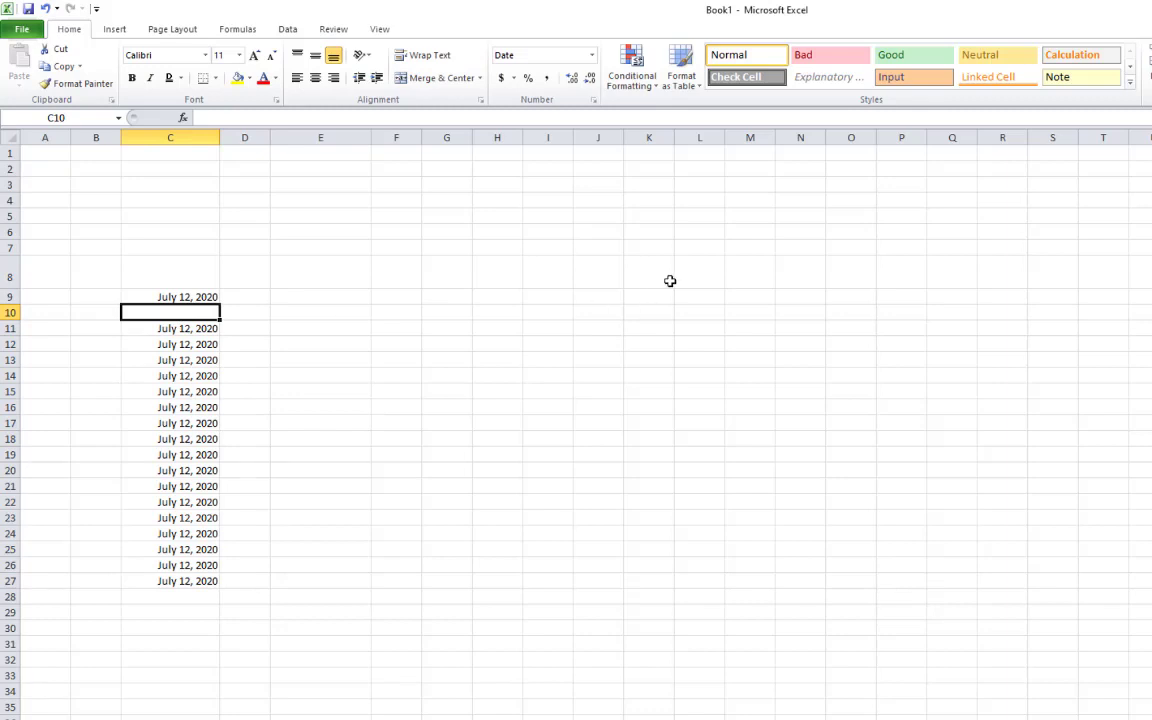
Enter the date 7/12/2020 in C10 and in C28
key(ctrl+semicolon)
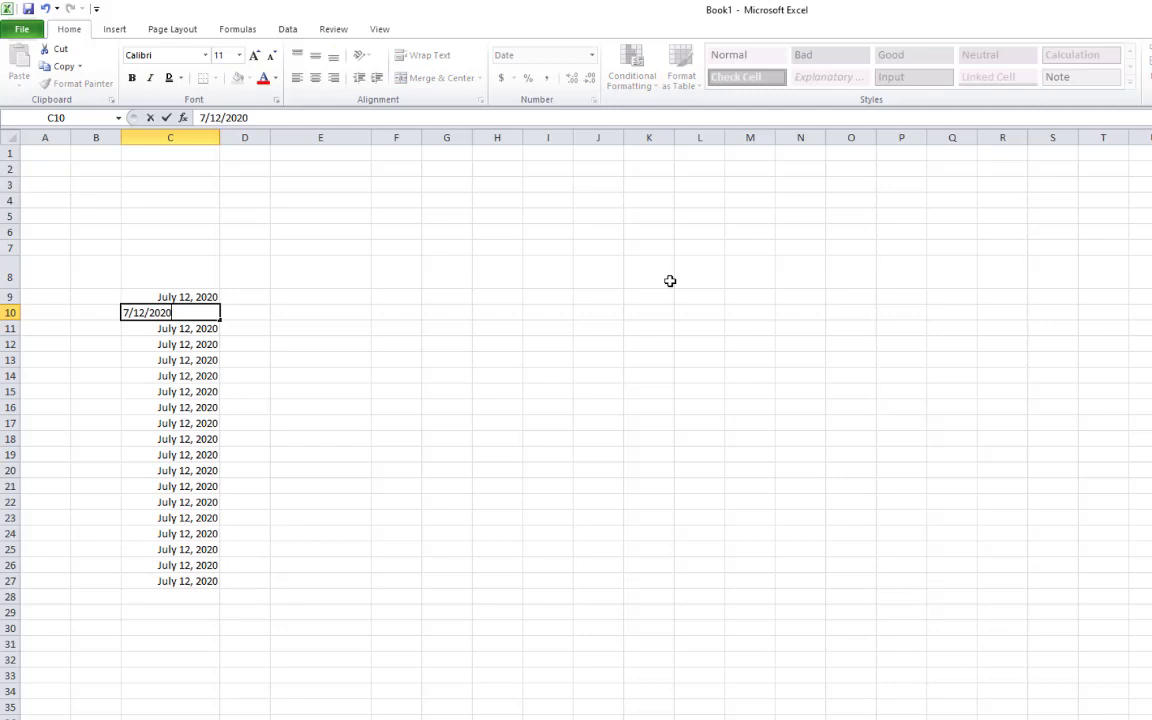
key(Return)
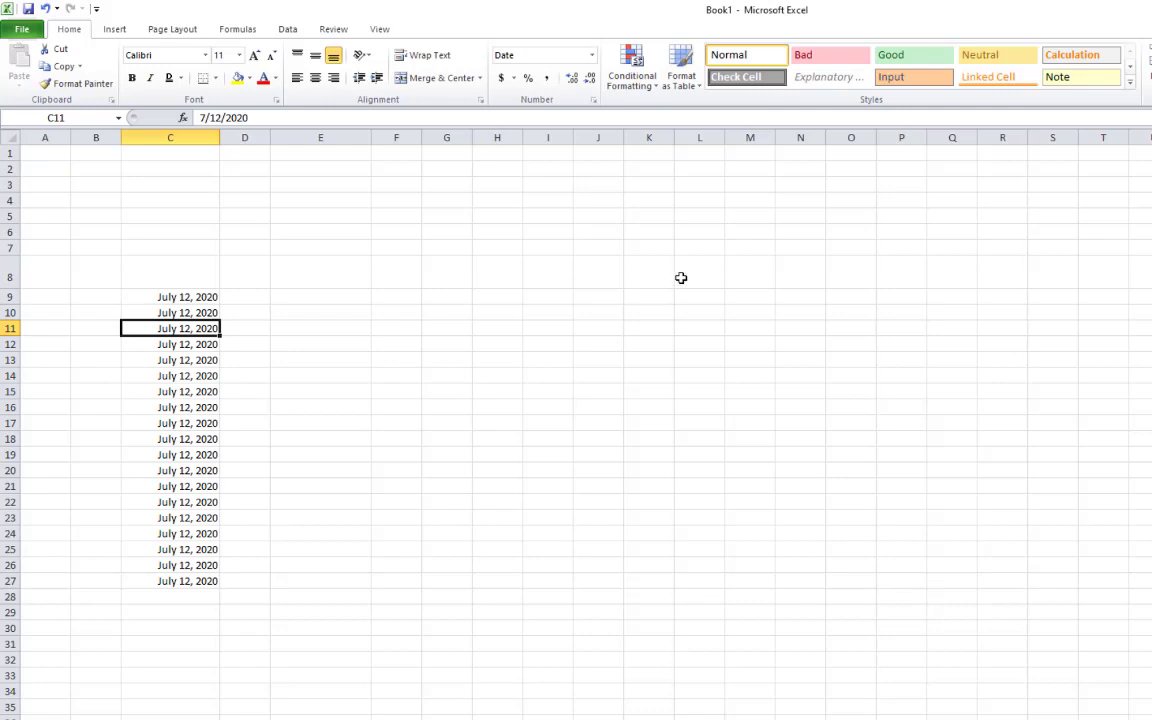
click(202, 593)
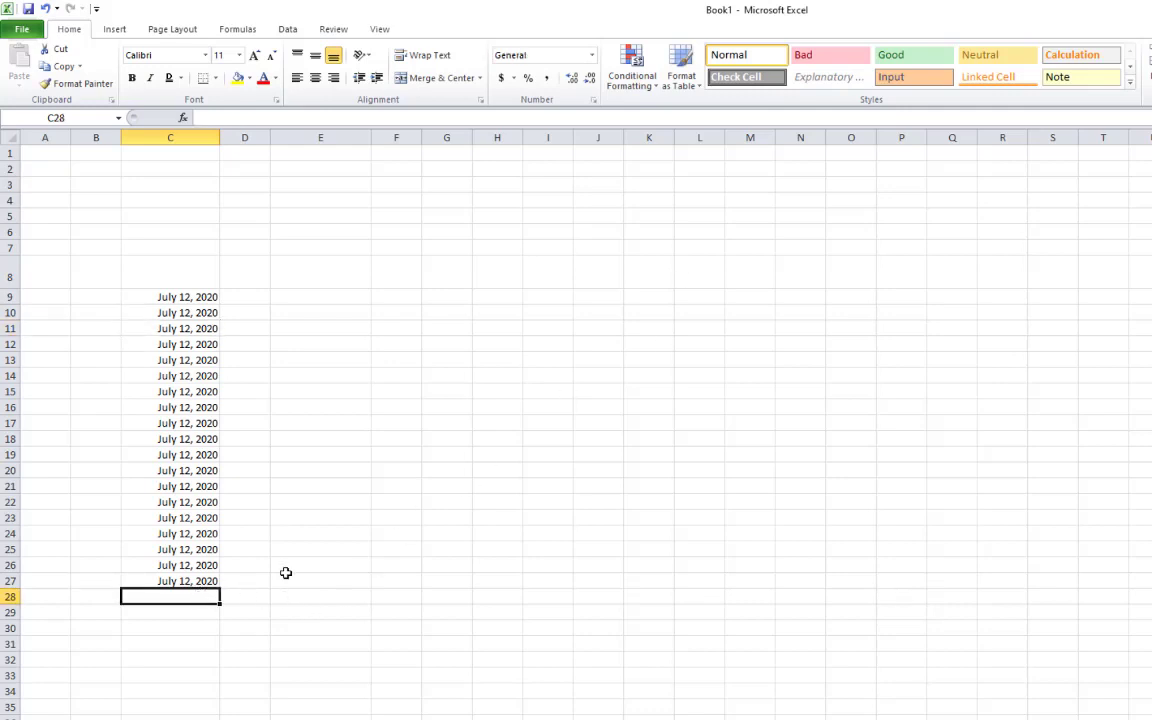
text(7/12/2020)
key(Return)
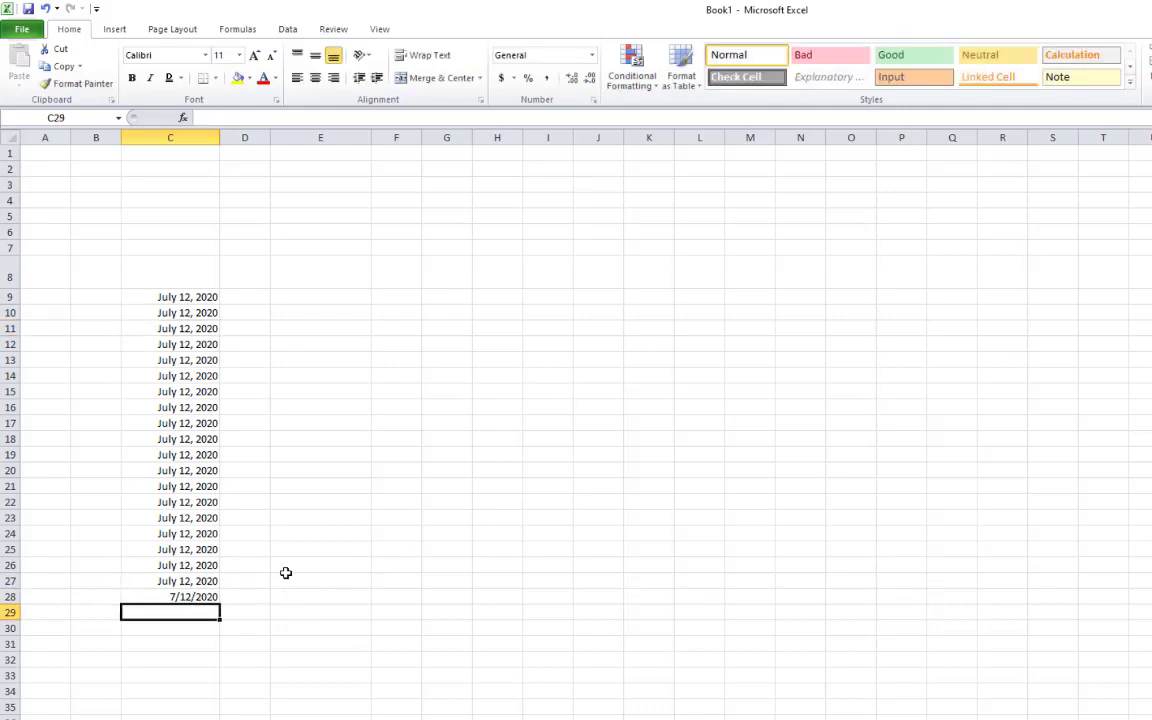
click(309, 690)
Fill the dates from C27 down to July 19, 2020 in C34, then add 7/12/2020 in C35
click(200, 584)
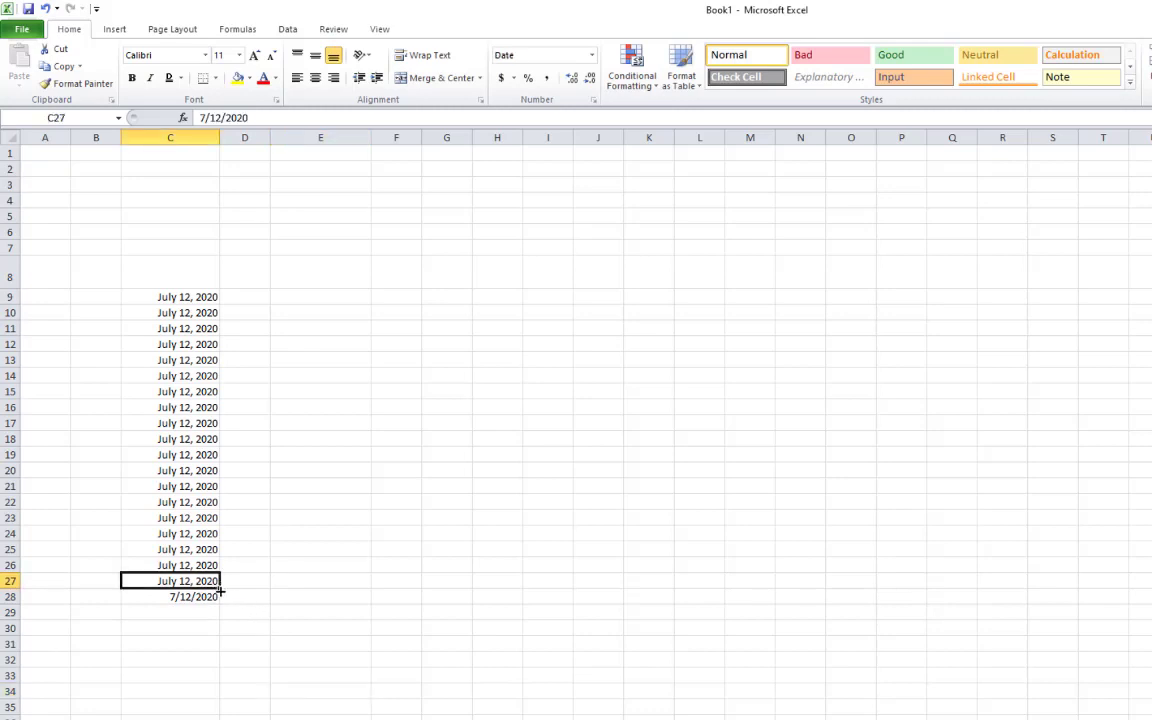
drag(220, 591, 234, 693)
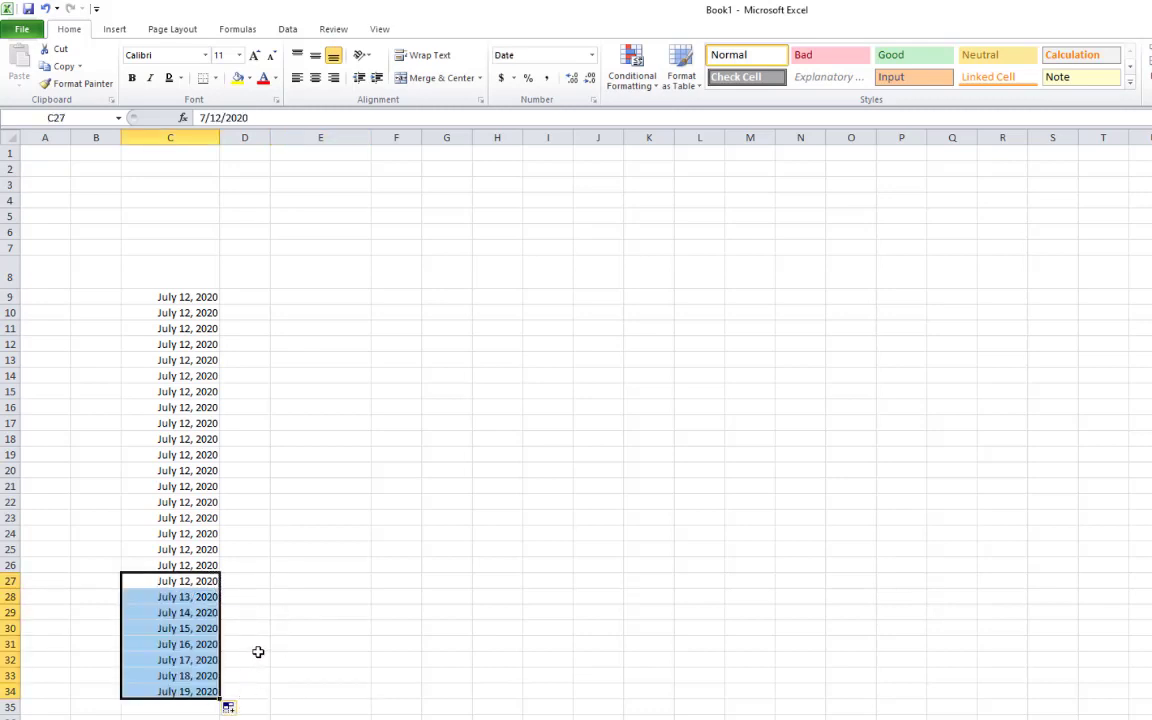
click(272, 675)
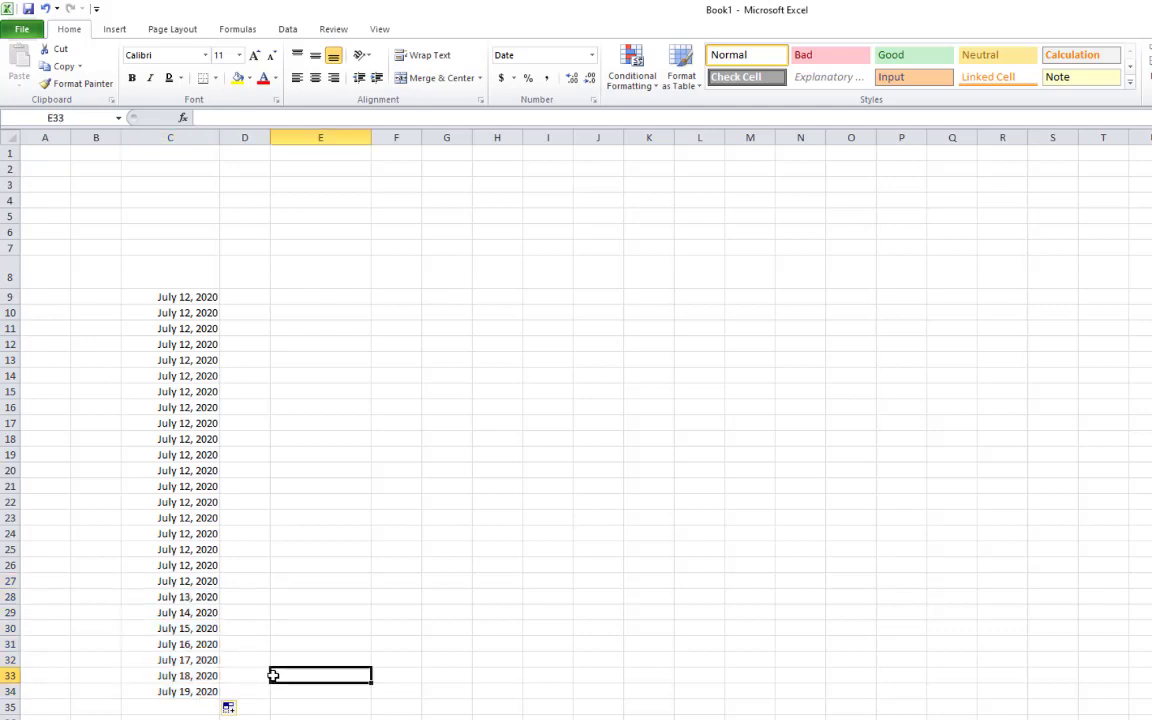
click(178, 710)
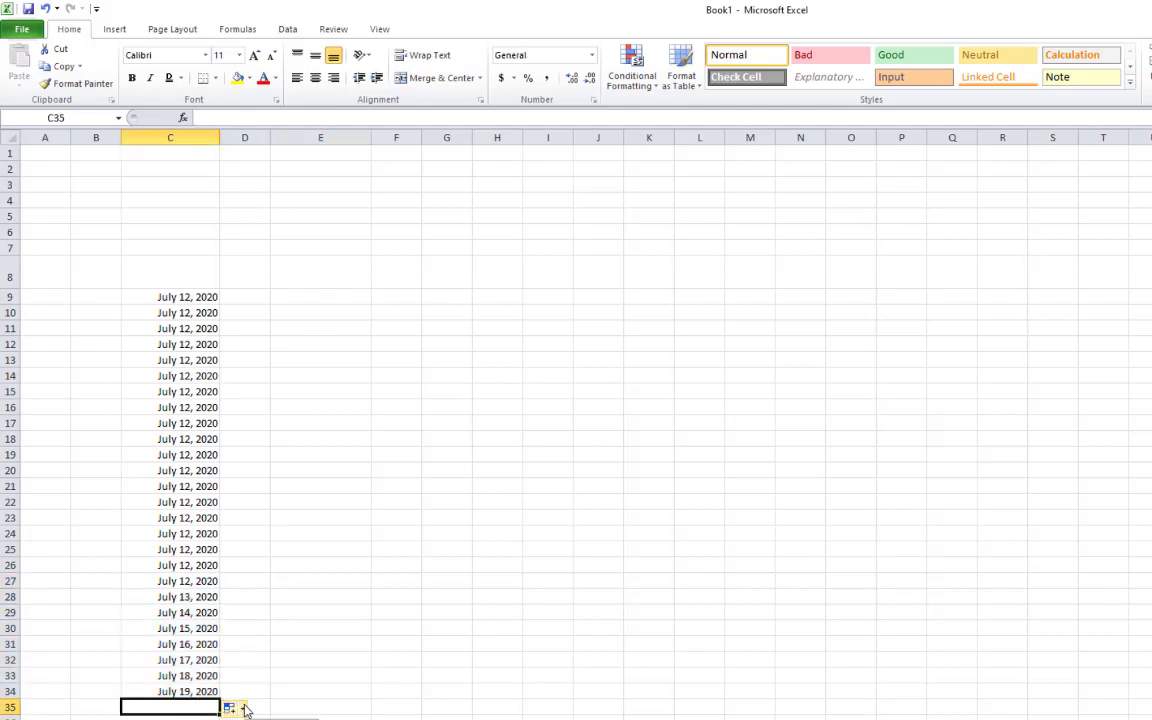
key(ctrl+semicolon)
key(Return)
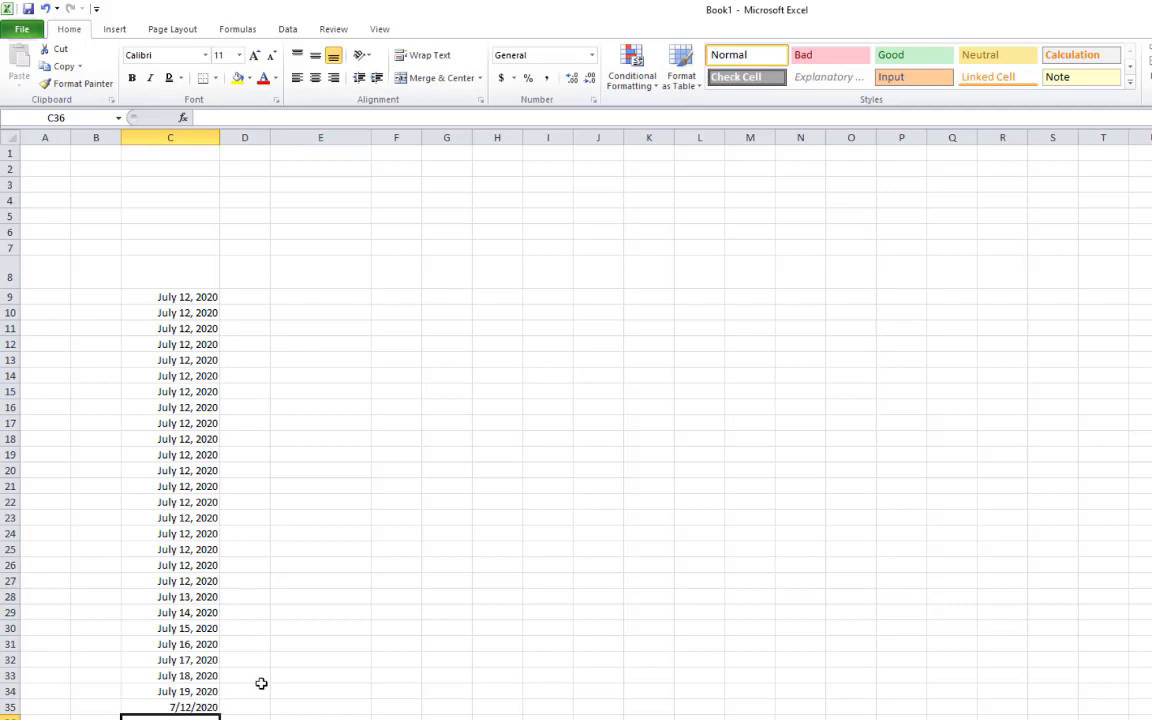
Paint C34's long date format down column C with Format Painter
scroll(262, 688, down, 4)
scroll(268, 690, up, 2)
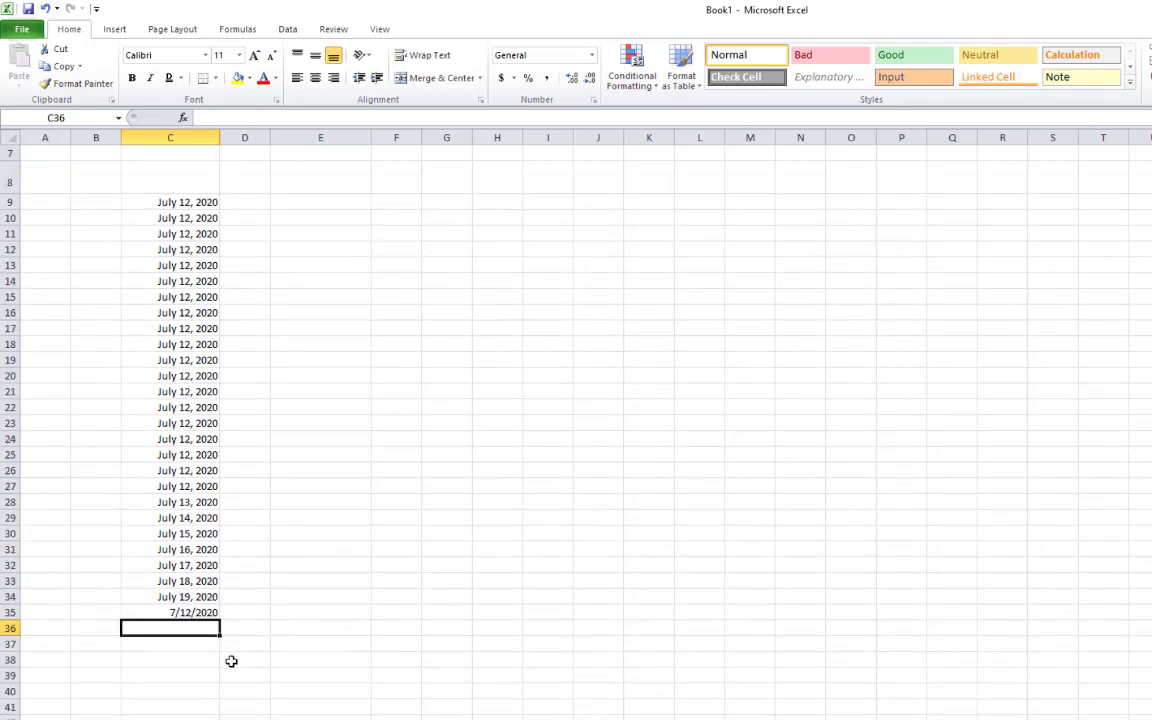
click(233, 661)
click(188, 597)
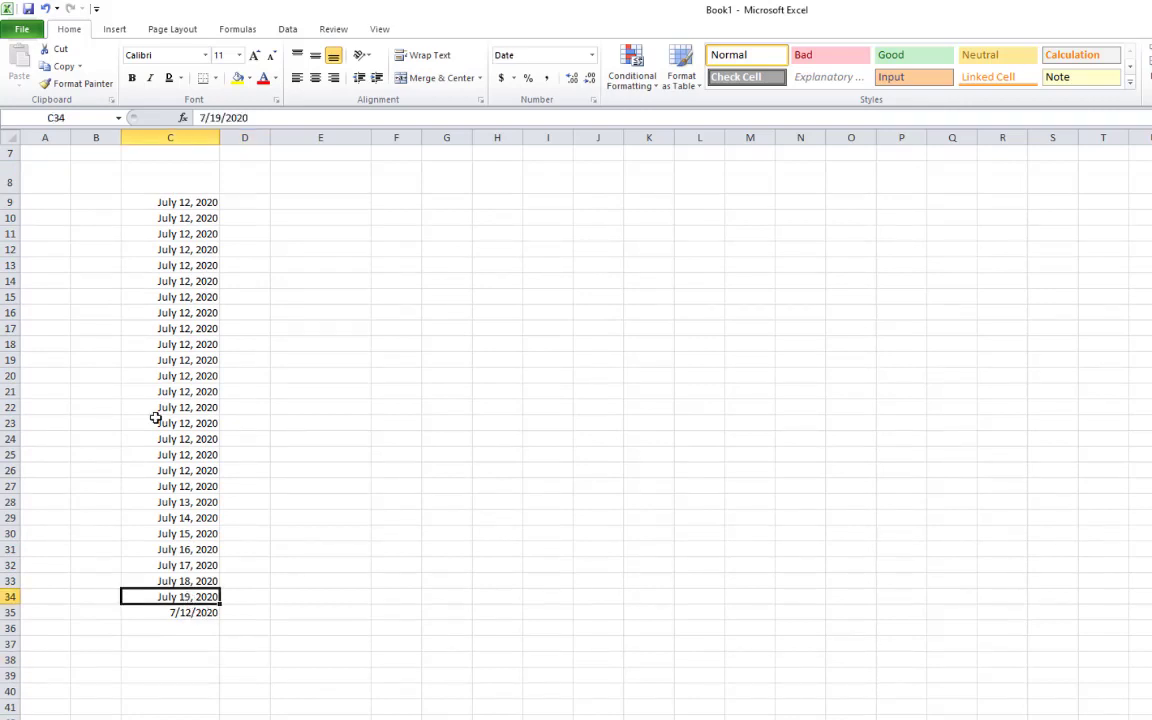
click(72, 86)
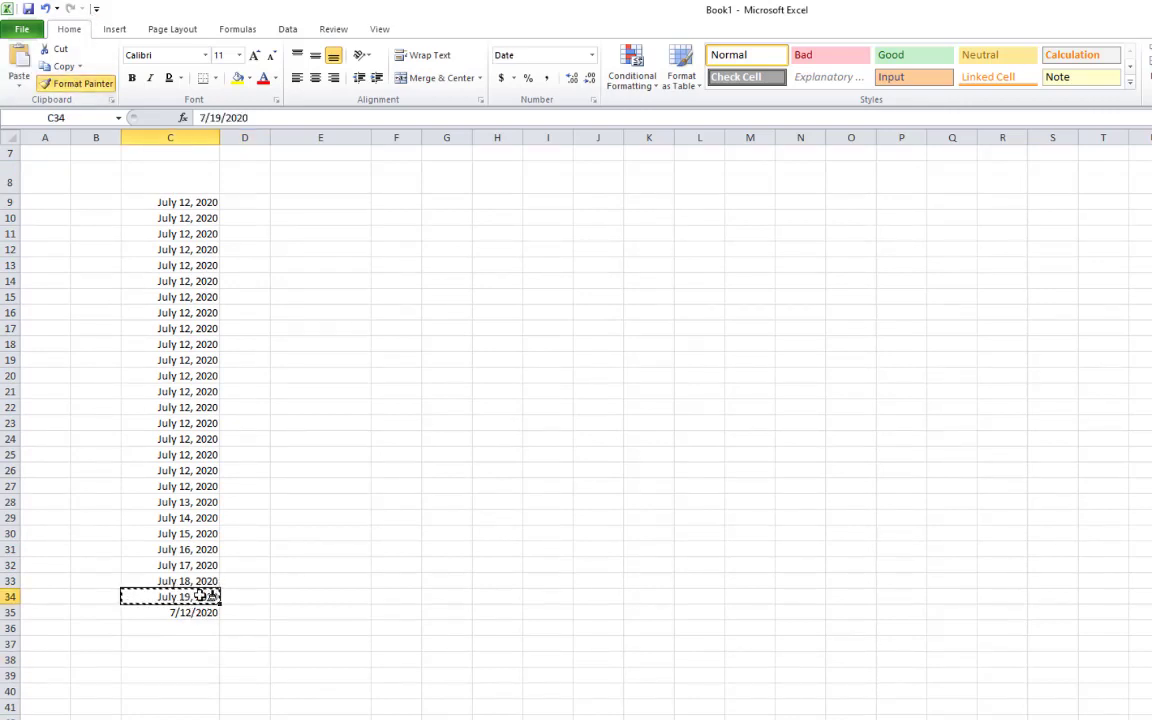
drag(205, 597, 200, 716)
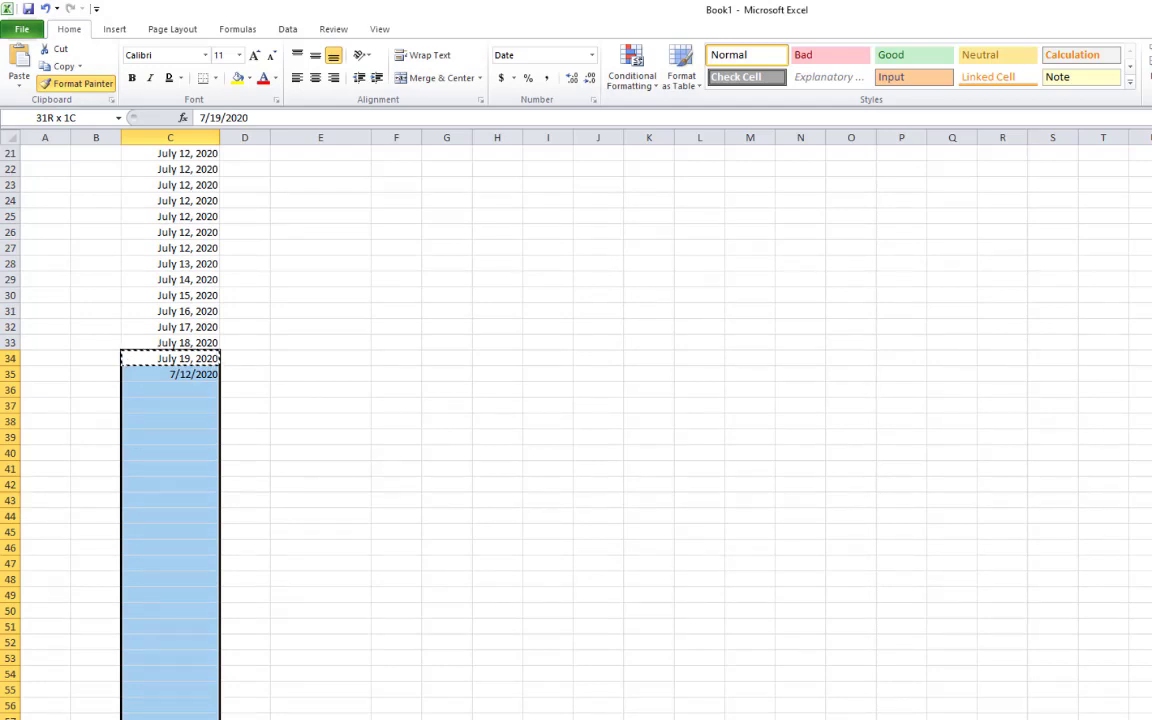
drag(200, 716, 200, 718)
click(294, 717)
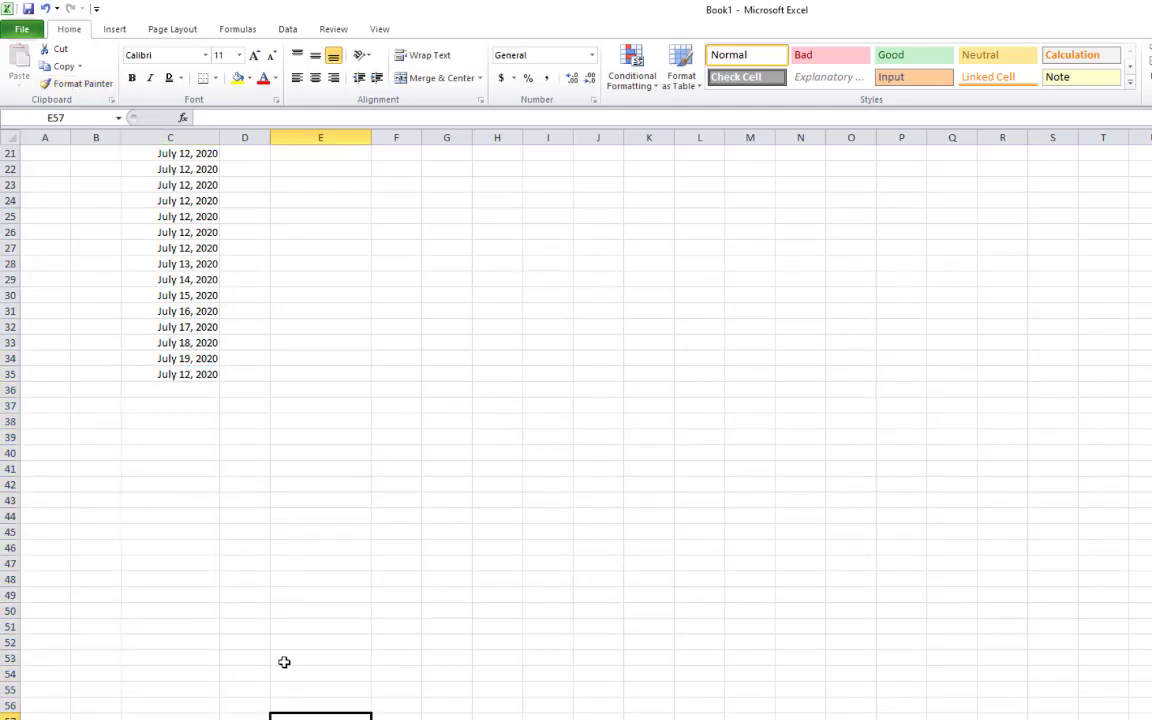
Enter a test date 7/12/2020 in C52
click(190, 638)
text(7/12/2020)
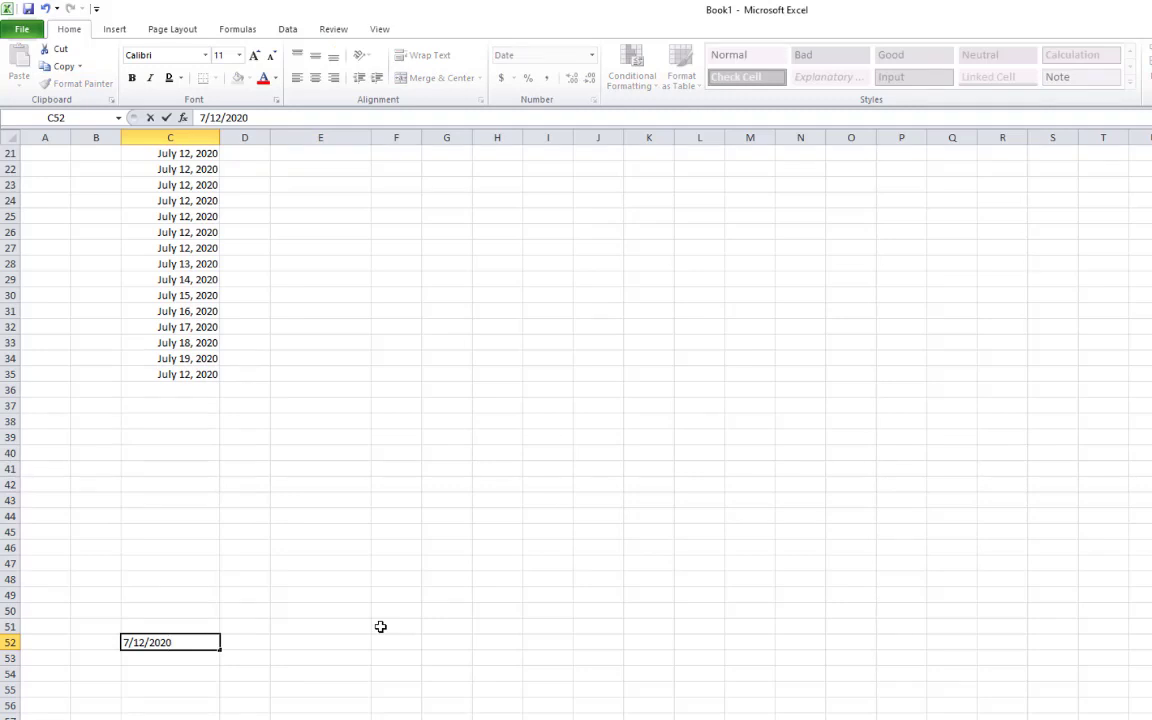
key(Return)
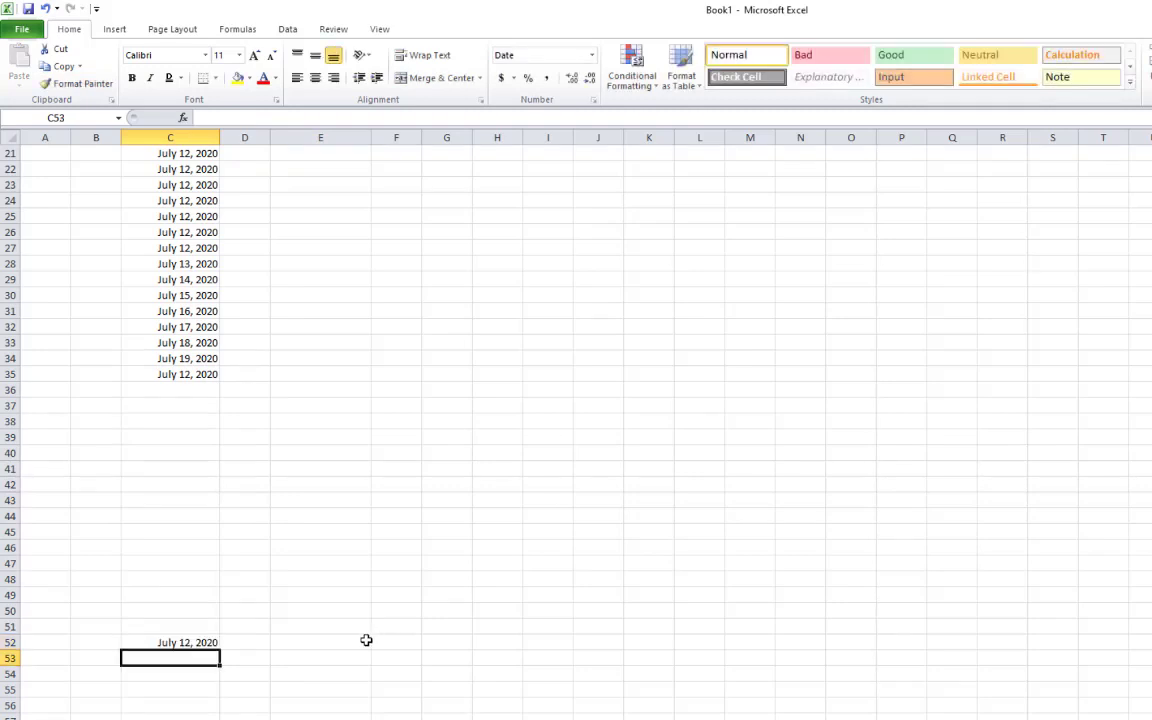
scroll(330, 650, up, 5)
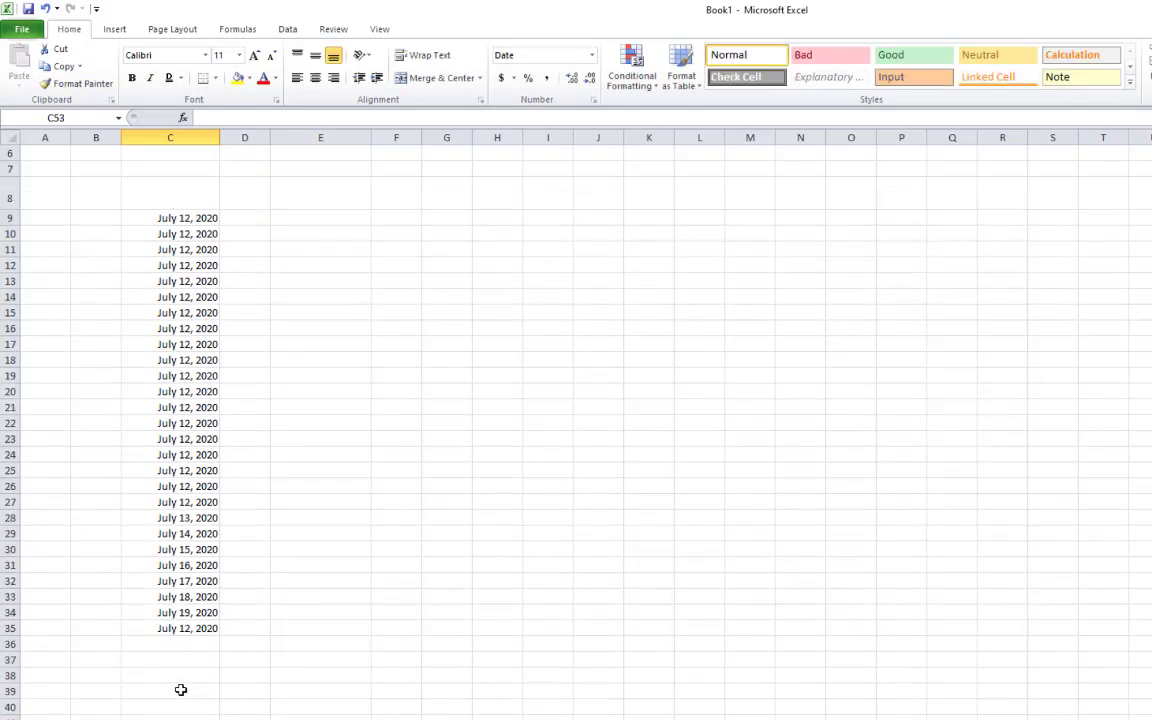
scroll(180, 689, down, 3)
Delete every date in column C from C10 downward, leaving only C9
drag(180, 715, 183, 171)
key(BackSpace)
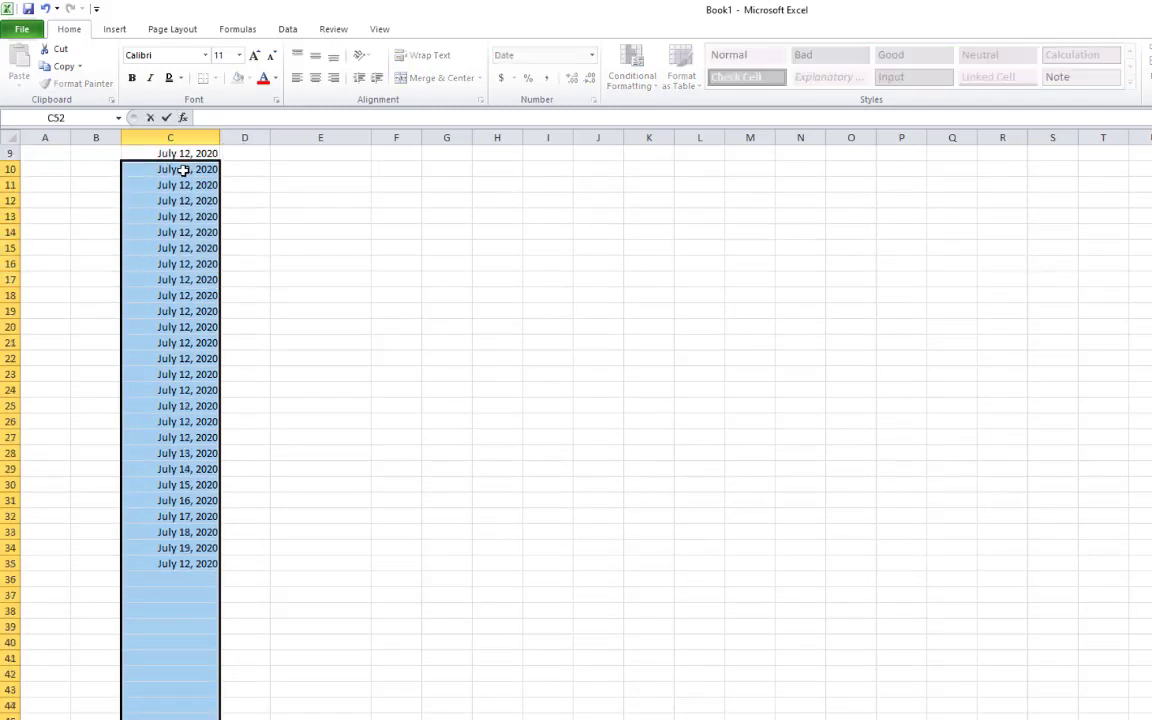
key(Down)
drag(183, 171, 205, 716)
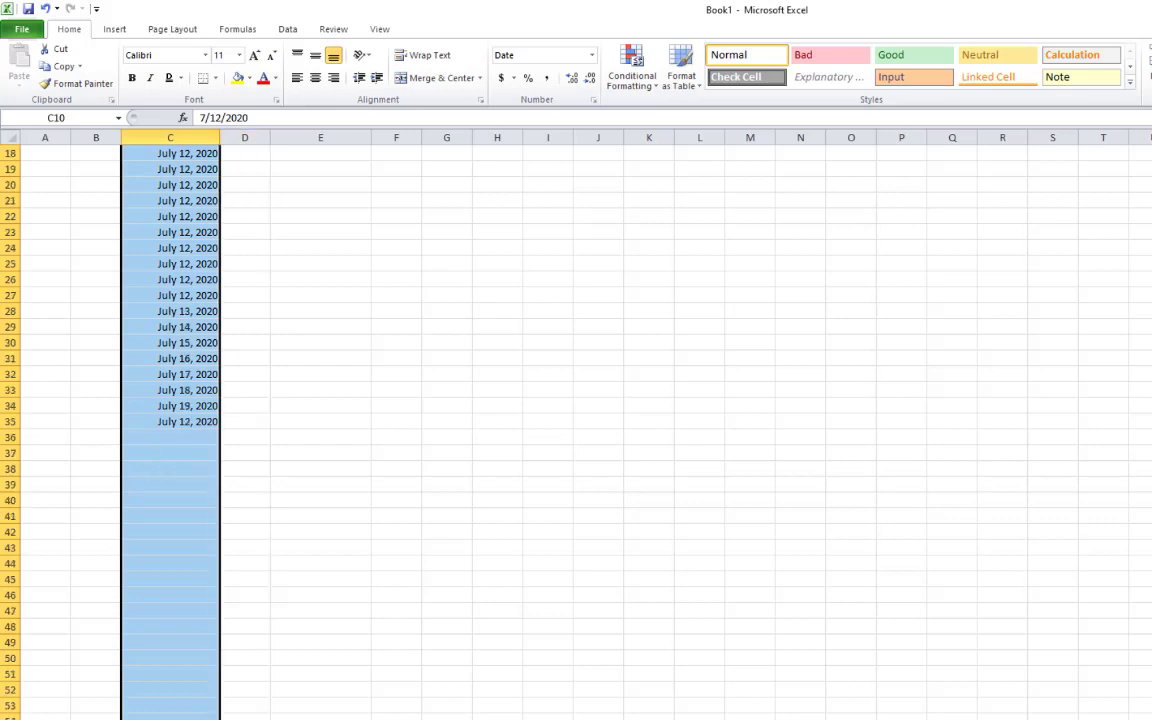
key(Delete)
click(275, 324)
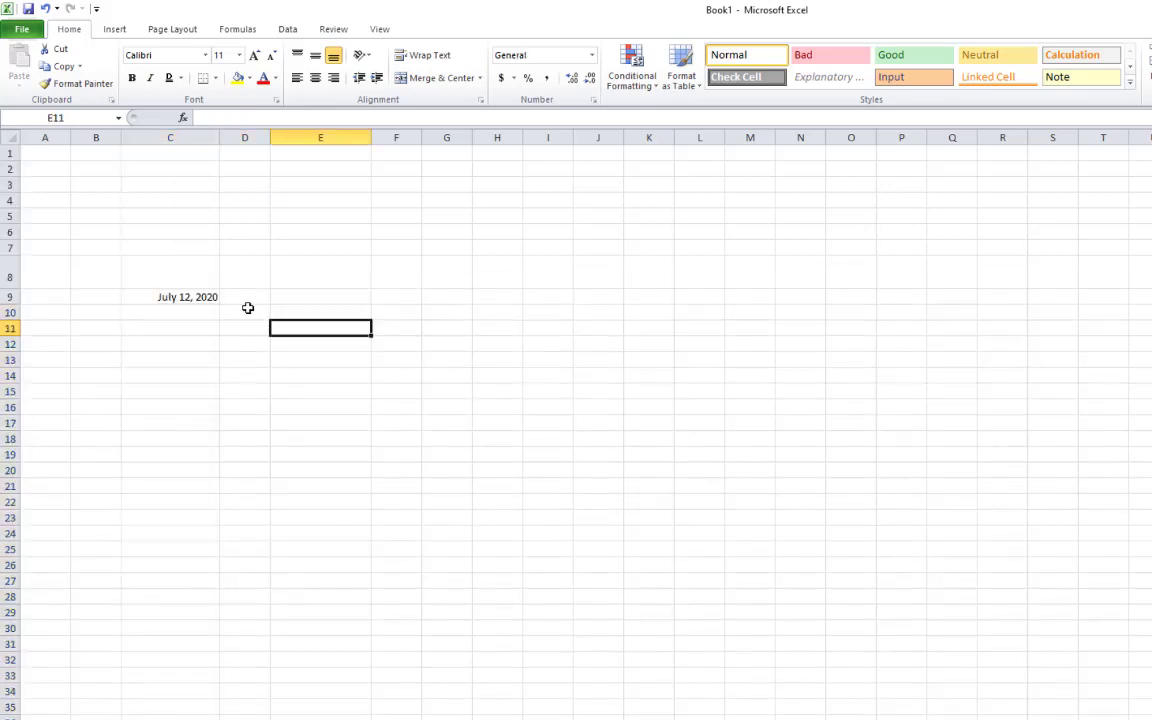
click(246, 298)
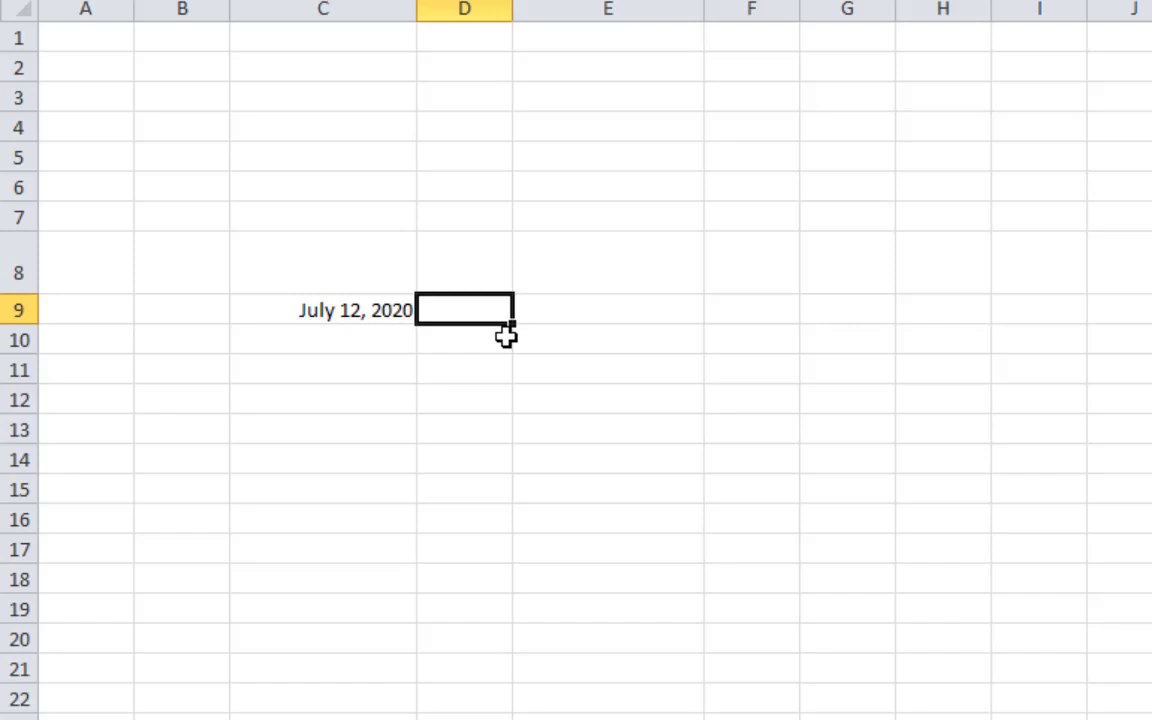
click(586, 497)
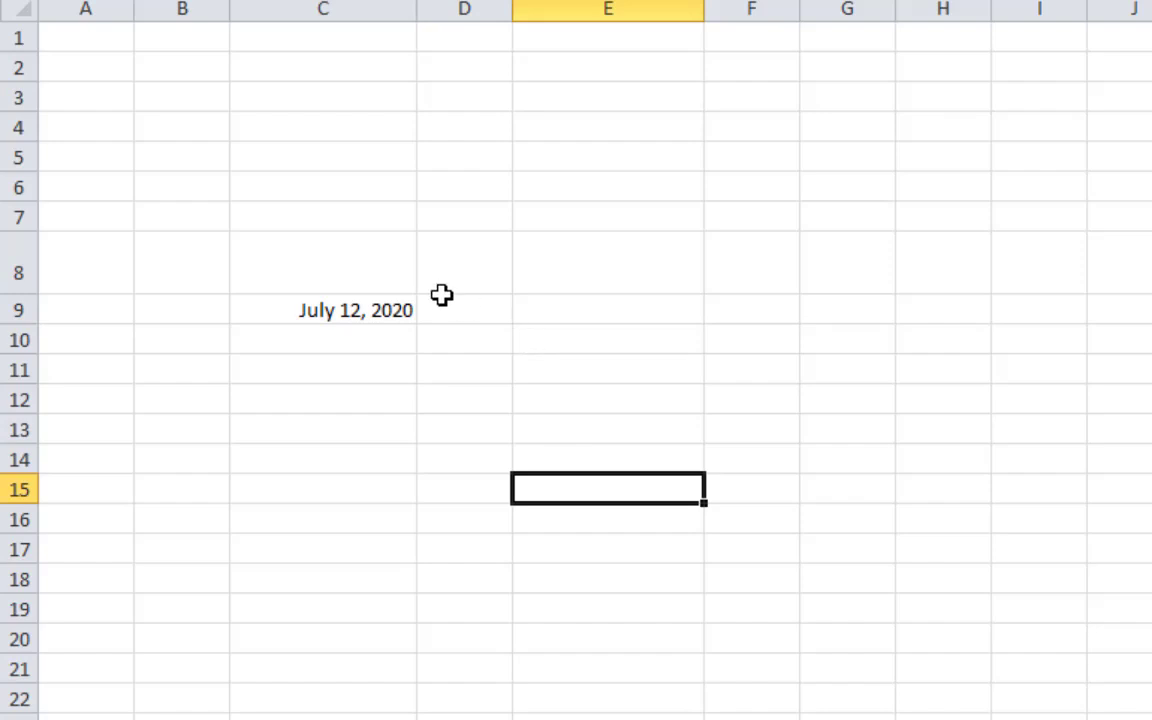
click(473, 311)
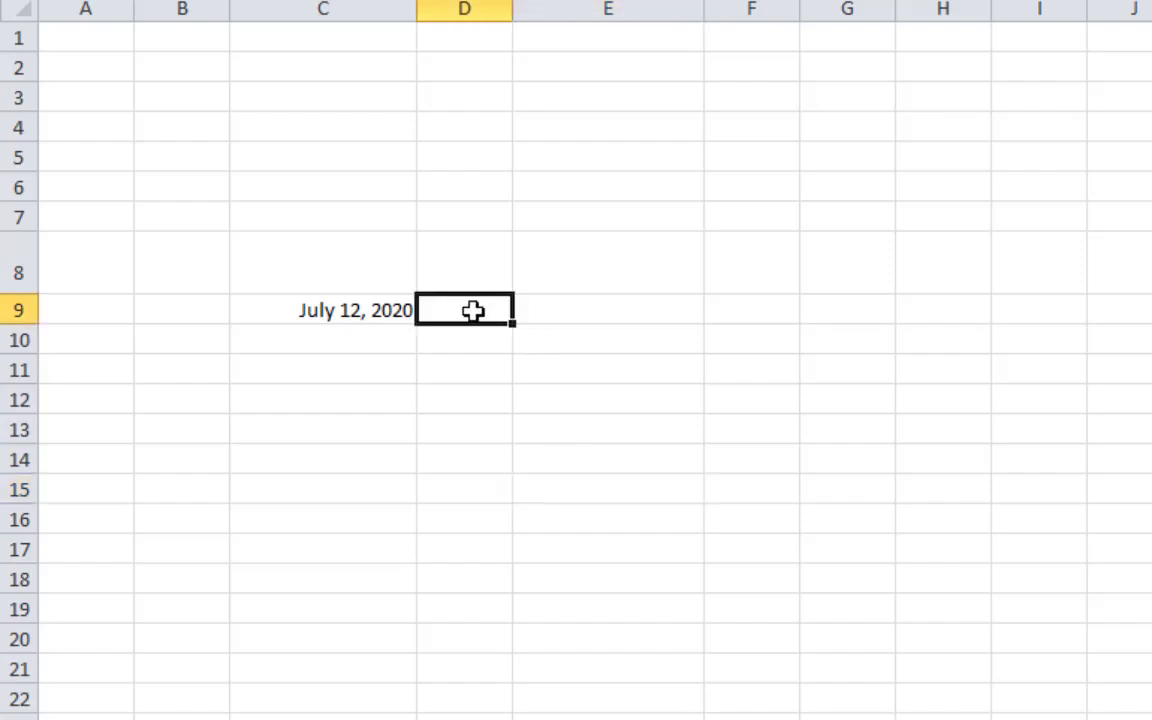
click(490, 372)
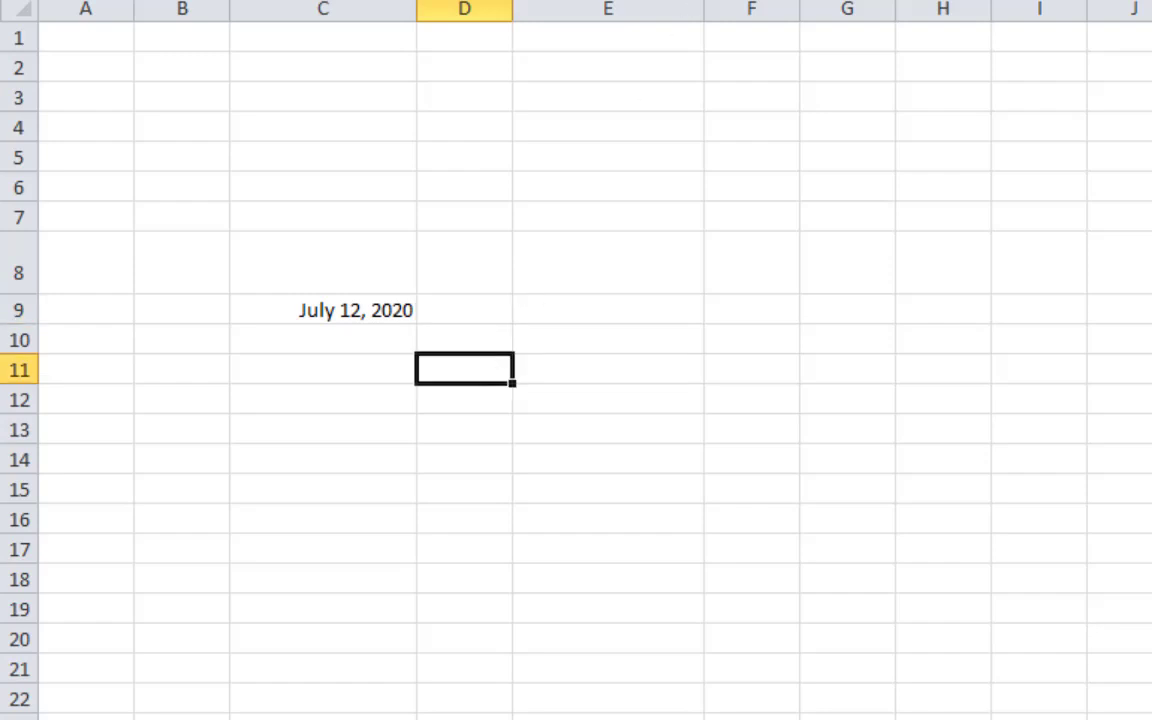
click(861, 159)
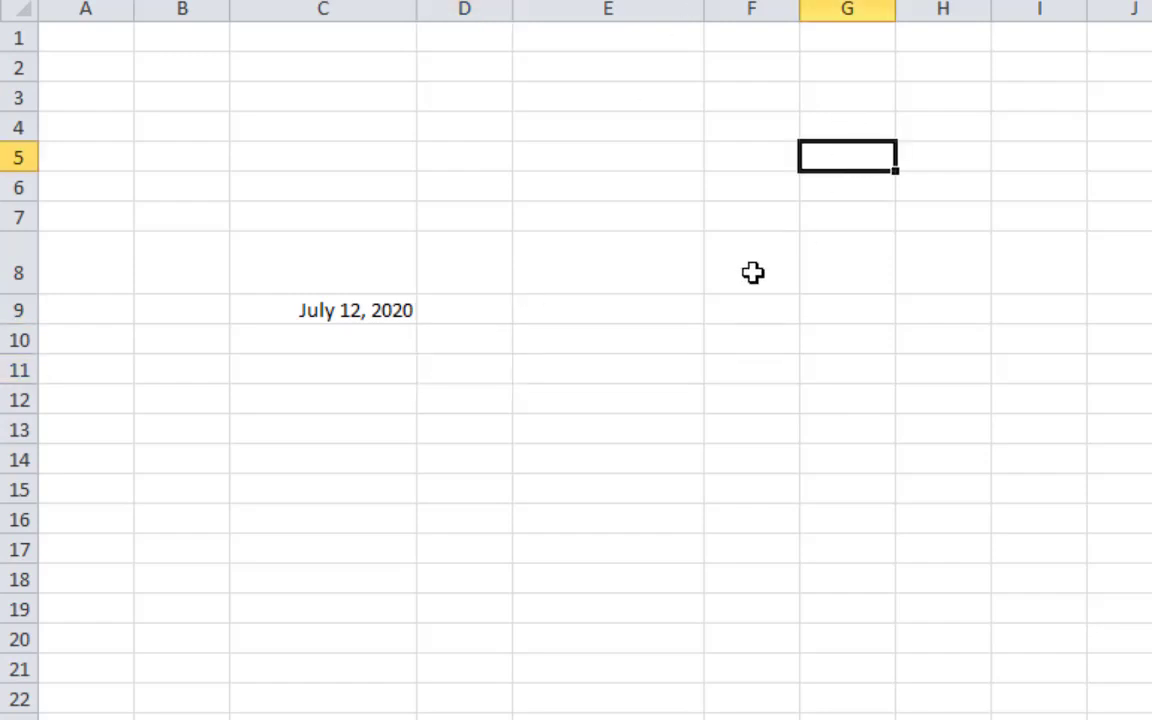
click(452, 303)
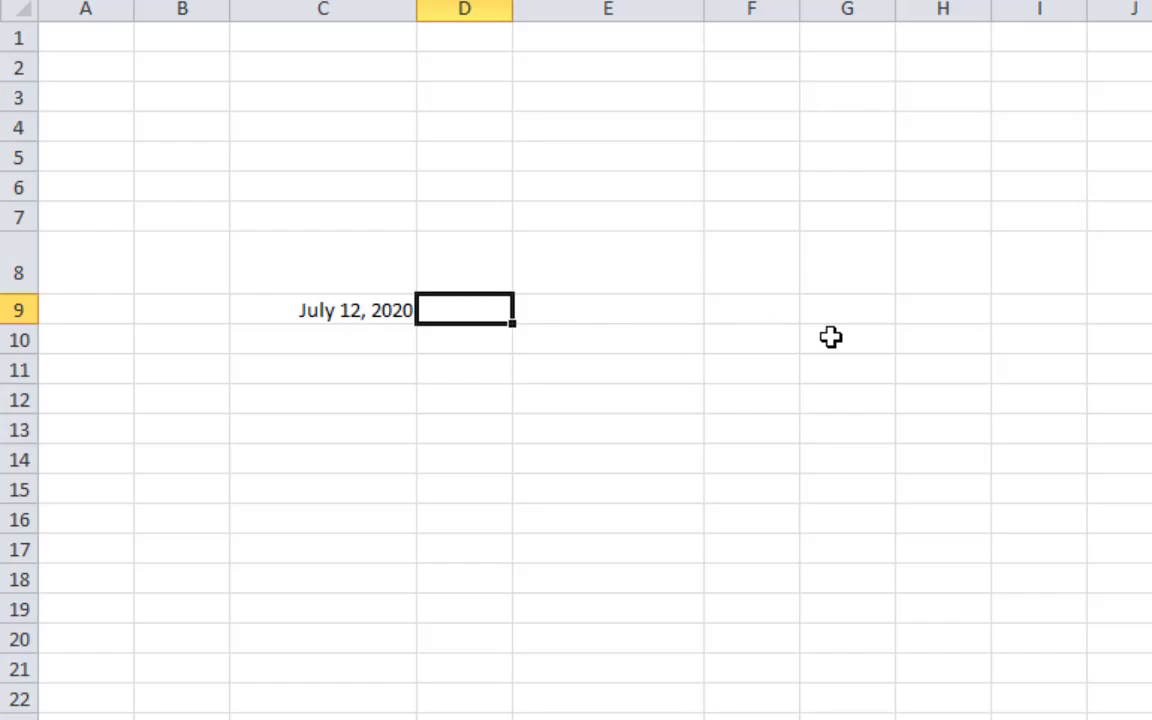
Enter the time 10:30 PM in D9, re-entering it after clearing the cell
text(10.)
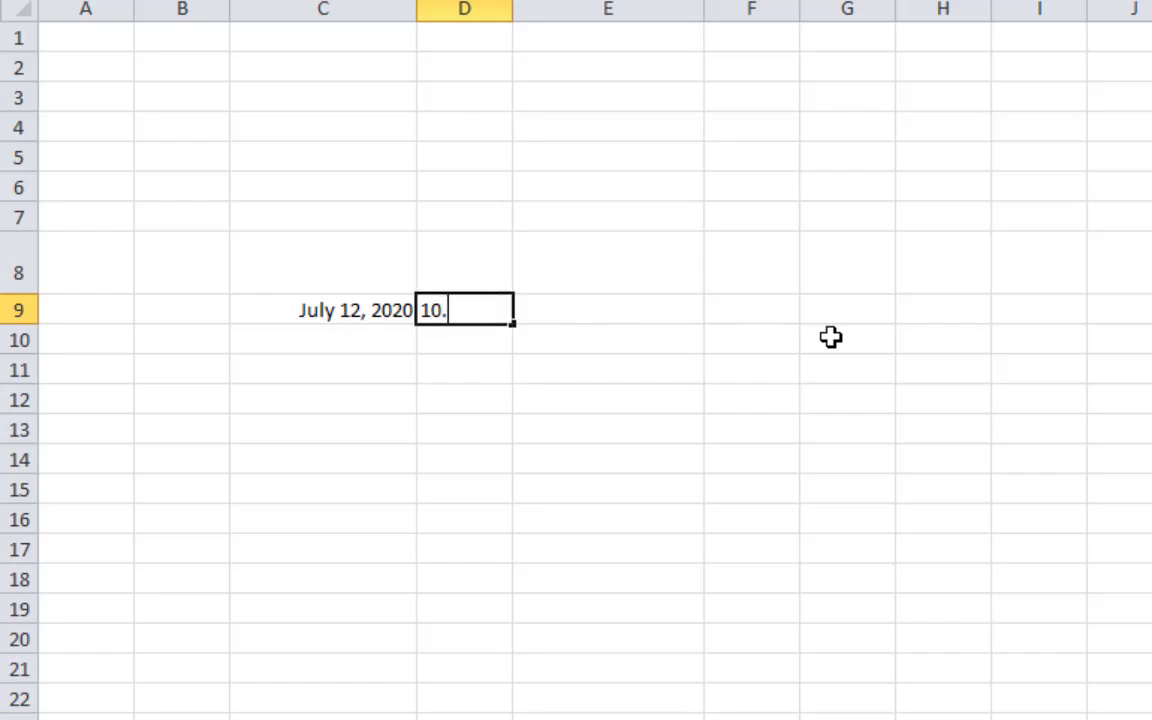
key(BackSpace)
text(:30 pm)
key(Return)
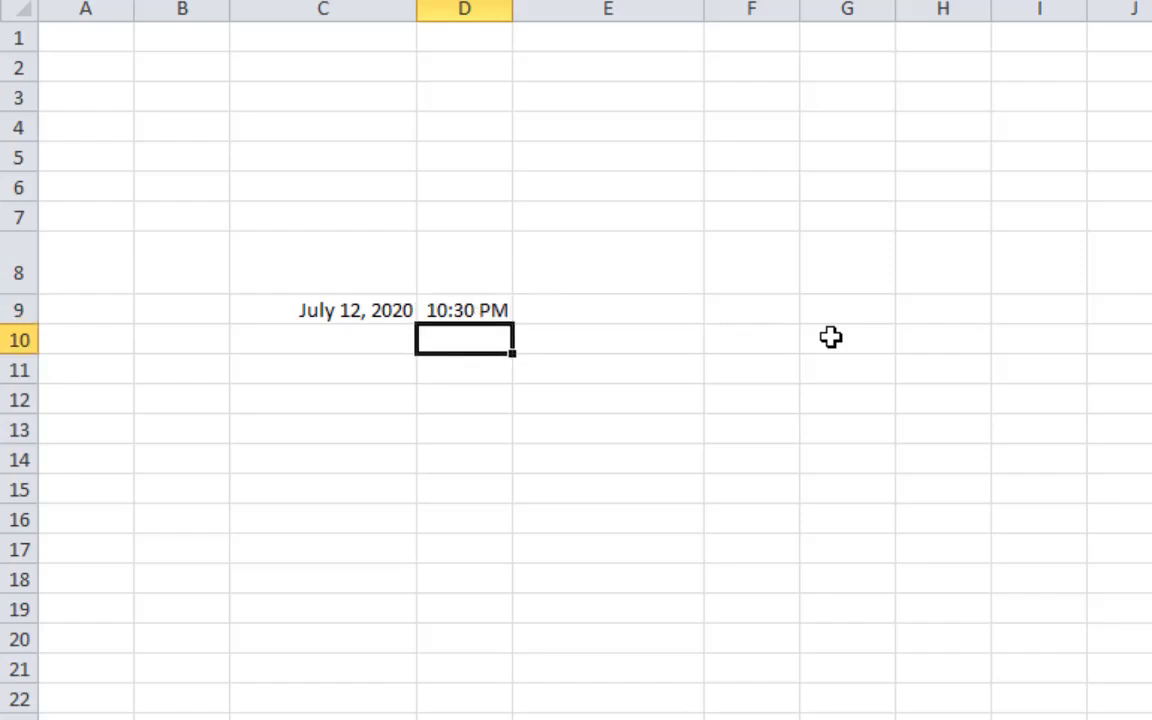
click(499, 311)
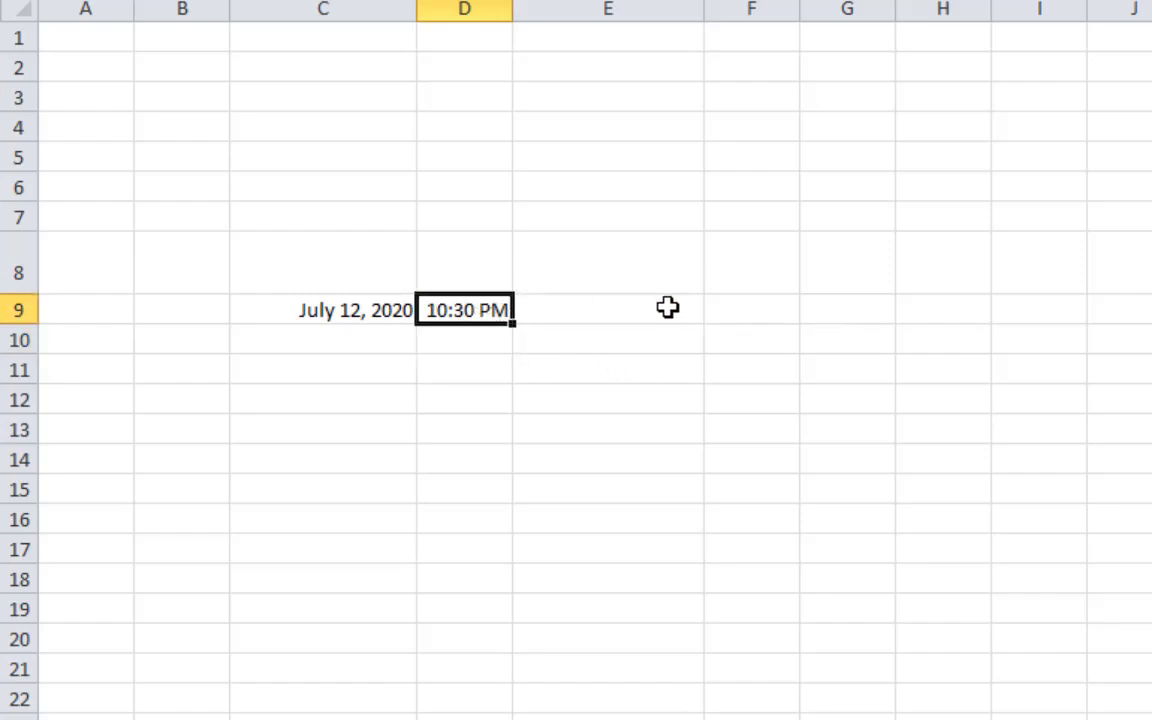
key(Delete)
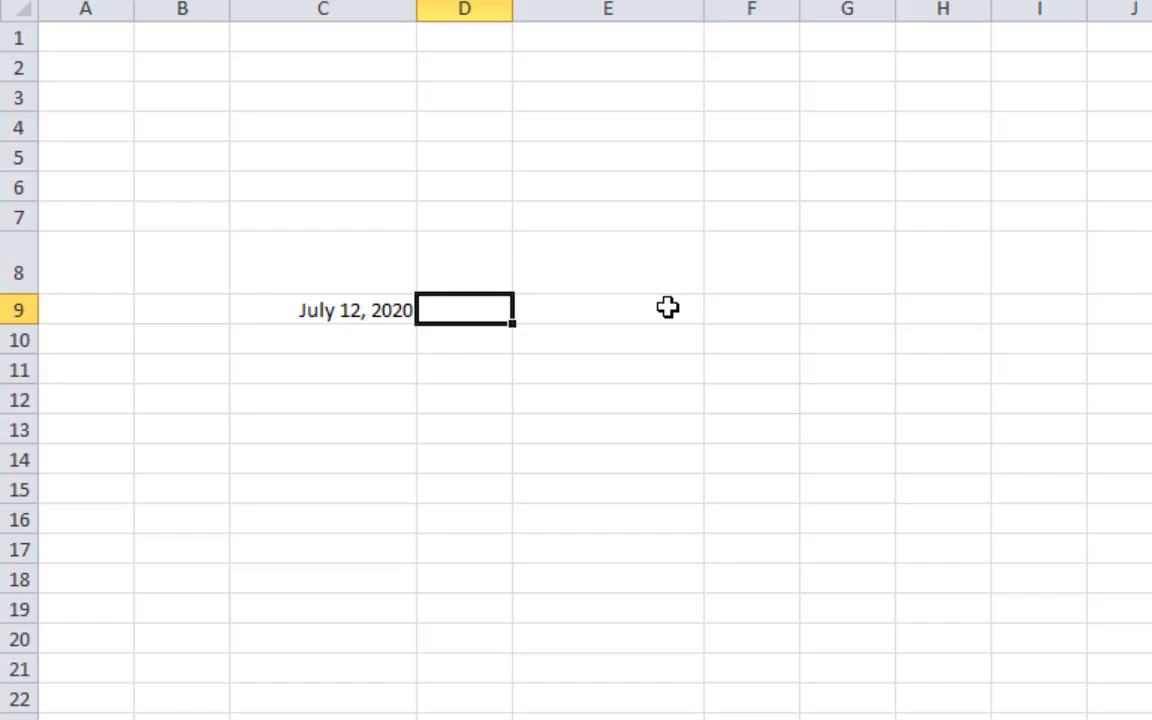
key(ctrl+shift+semicolon)
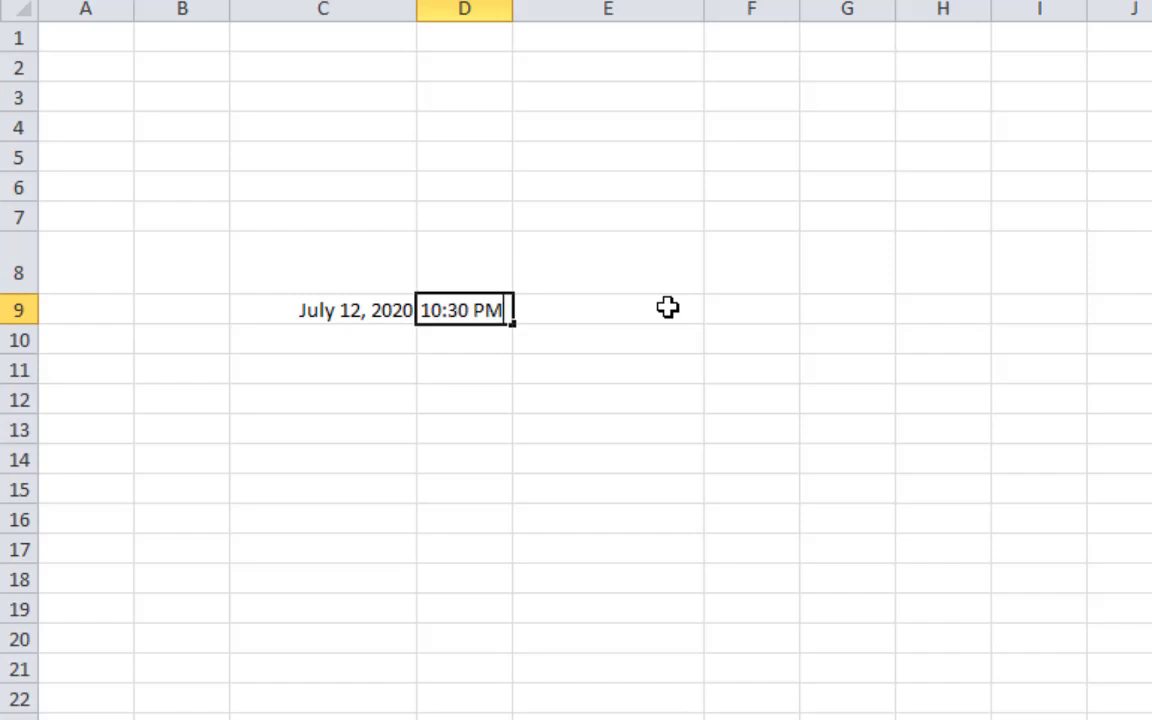
key(Return)
Enter the time 10:31 PM in E9
click(667, 307)
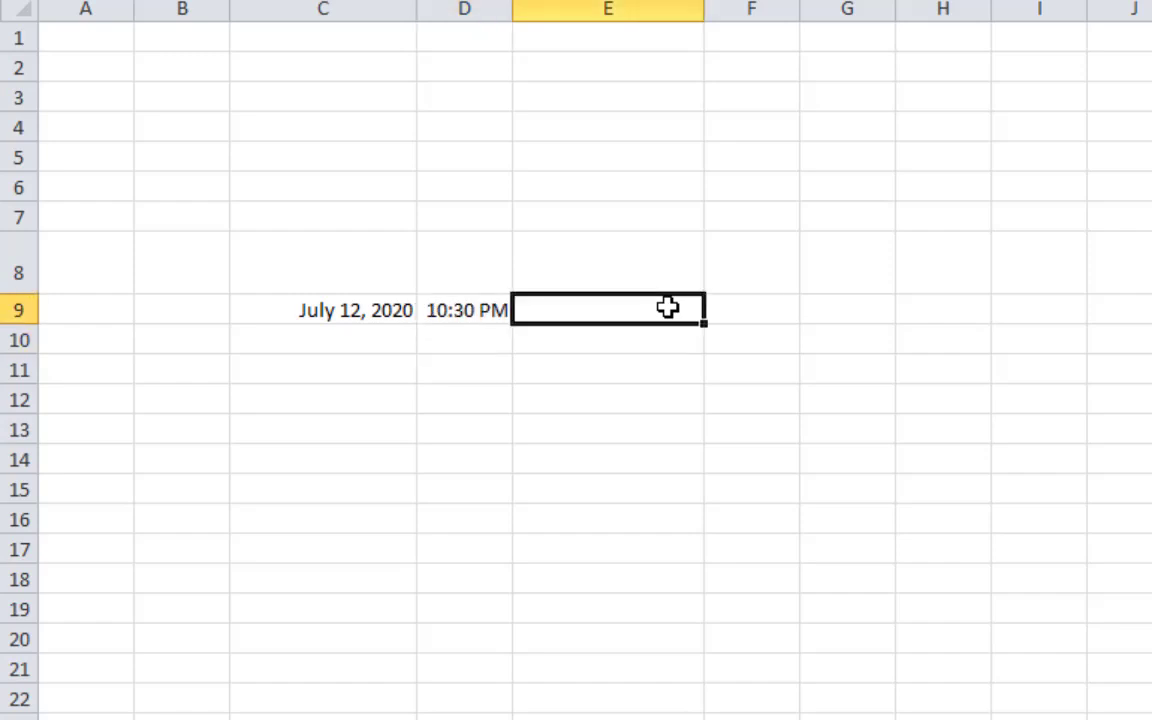
click(470, 314)
click(483, 376)
click(590, 309)
text(10:)
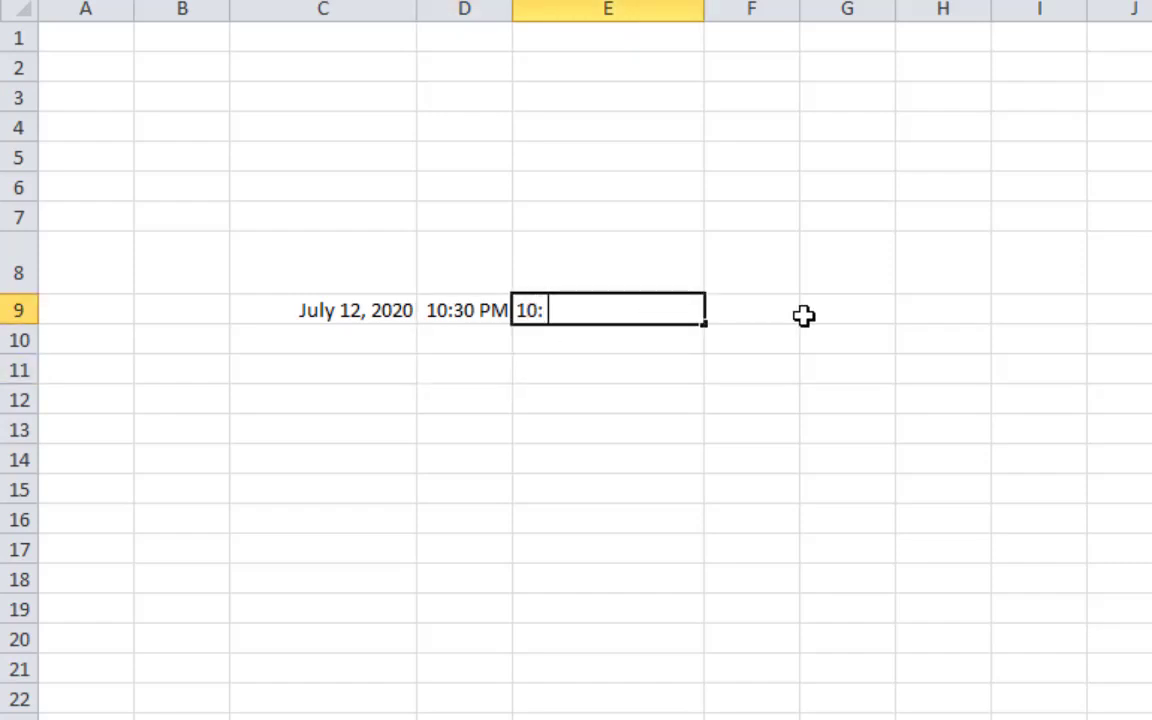
text( 31 pm)
key(Return)
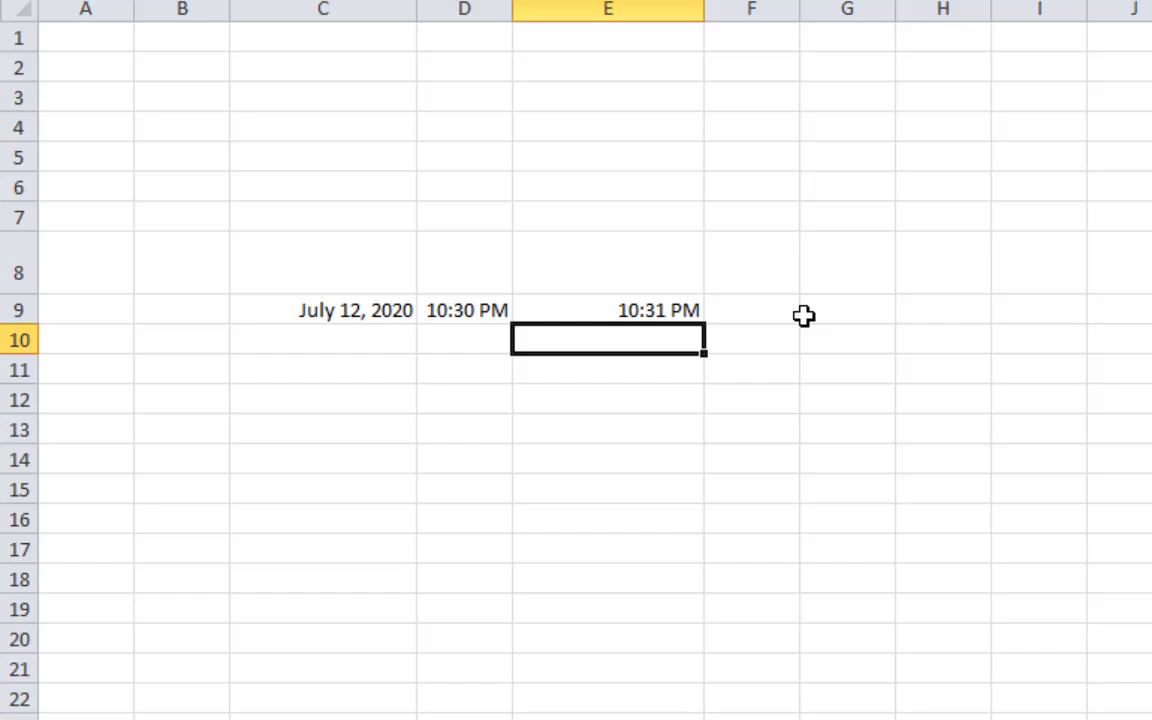
Insert the current time in E10, then clear all date and time entries in C9:E10
key(ctrl+shift+semicolon)
key(Return)
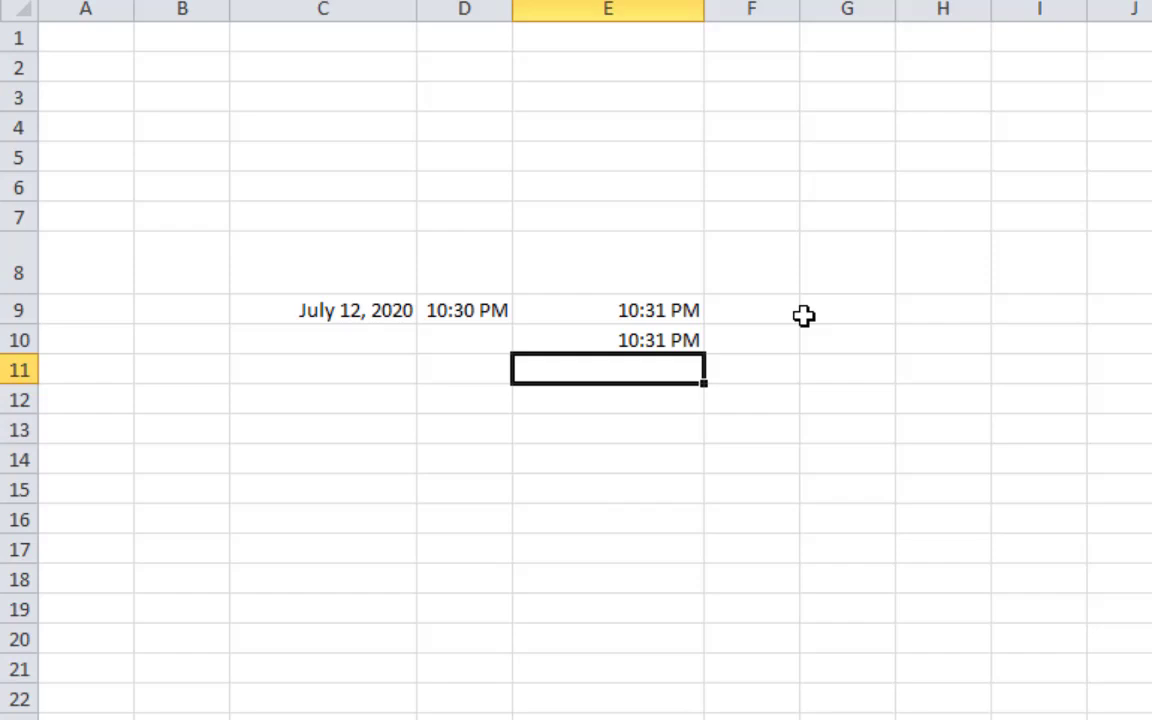
drag(368, 320, 633, 343)
key(Delete)
click(535, 522)
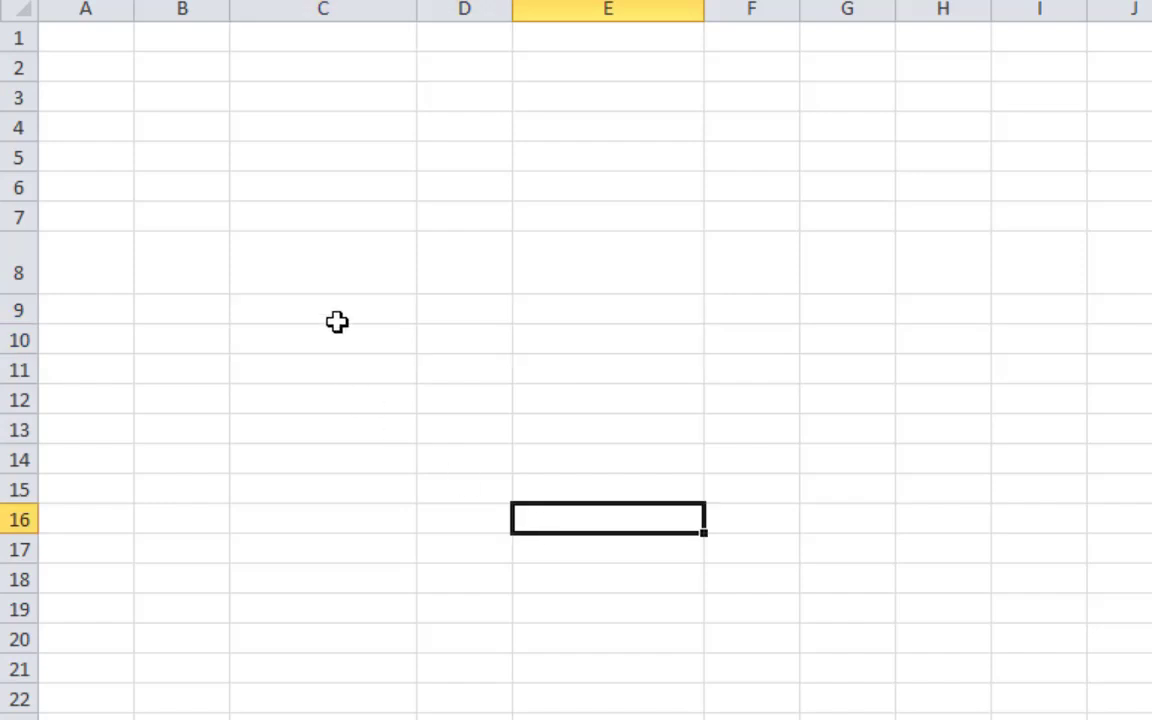
click(337, 318)
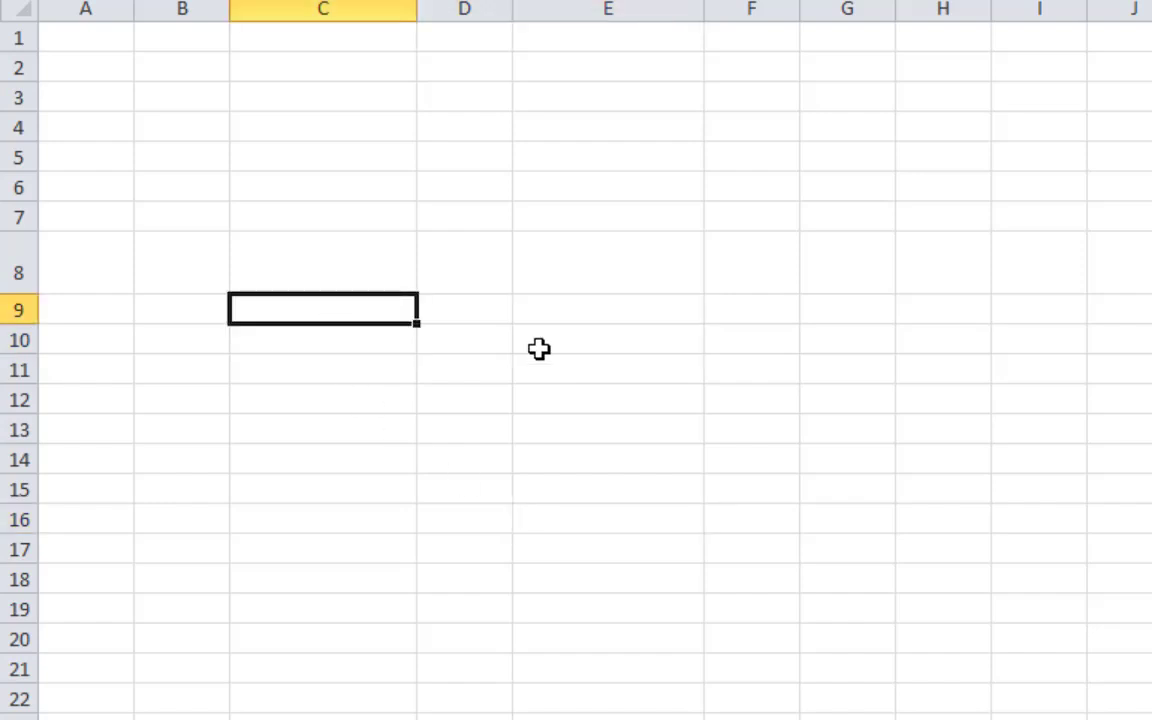
text(7/12/2020)
key(Return)
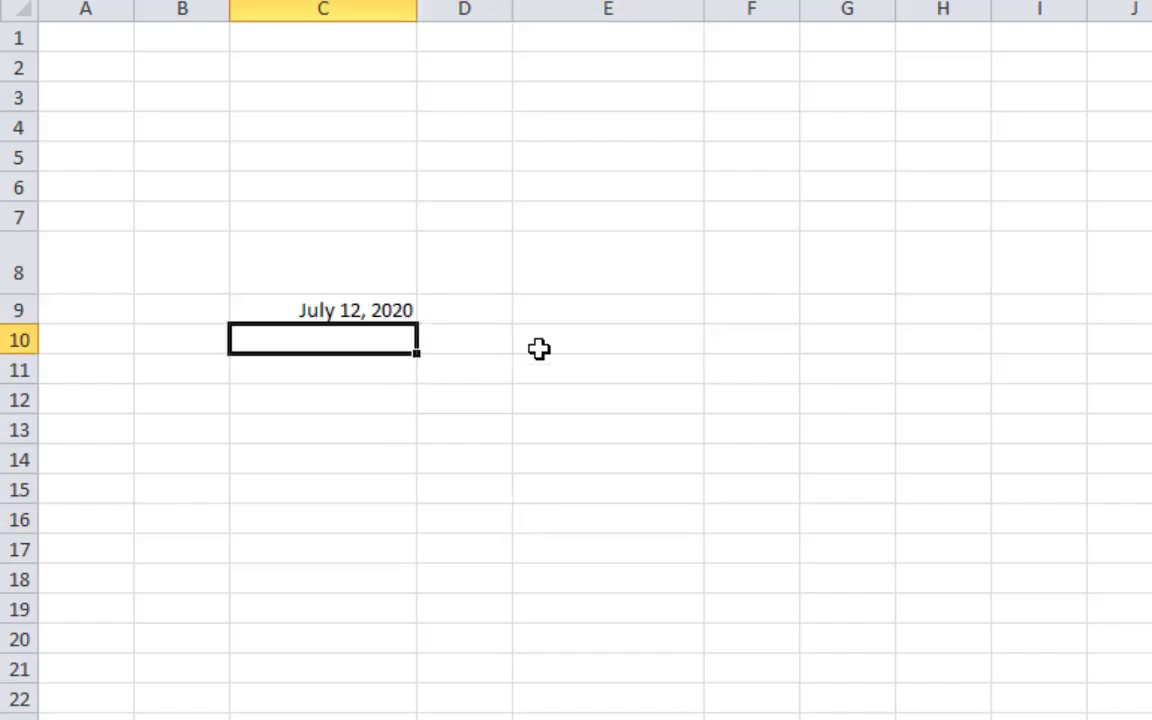
key(Up)
key(Right)
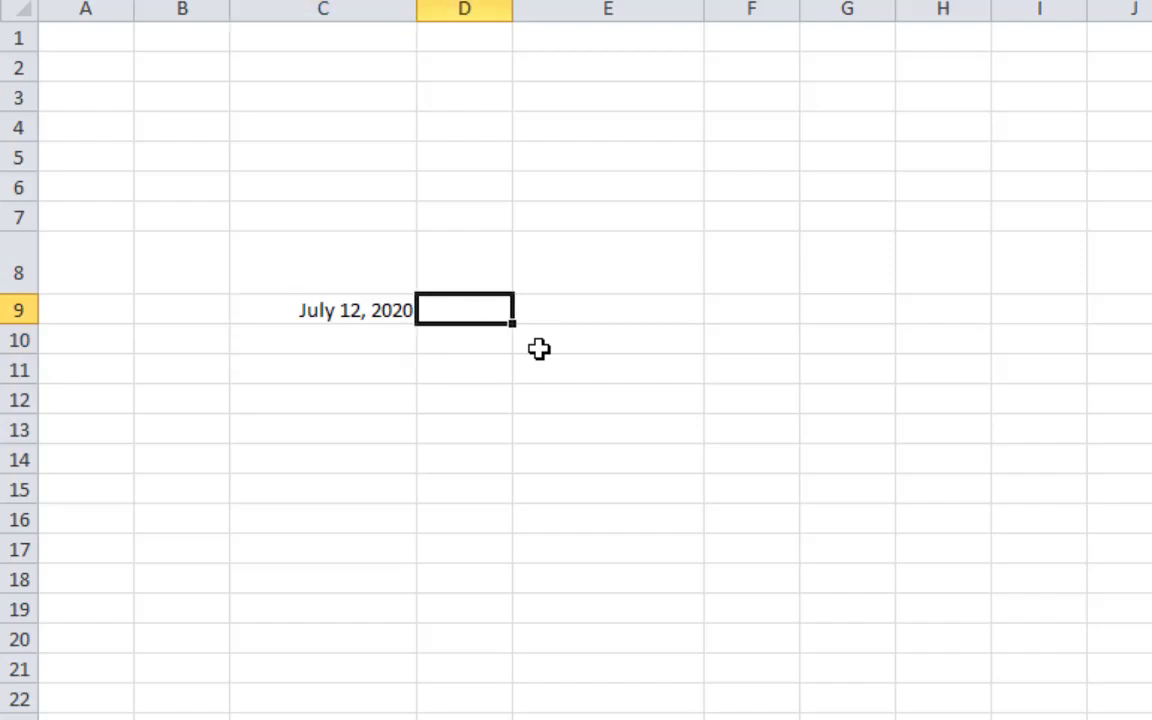
key(ctrl+shift+semicolon)
key(Return)
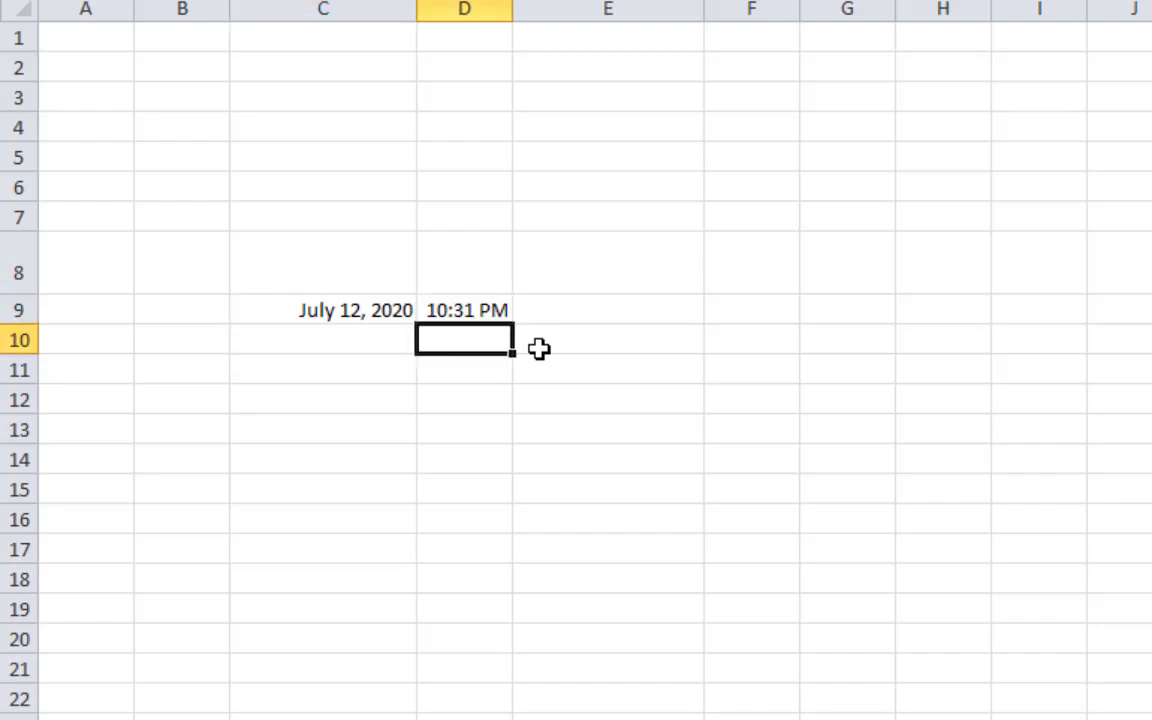
click(355, 302)
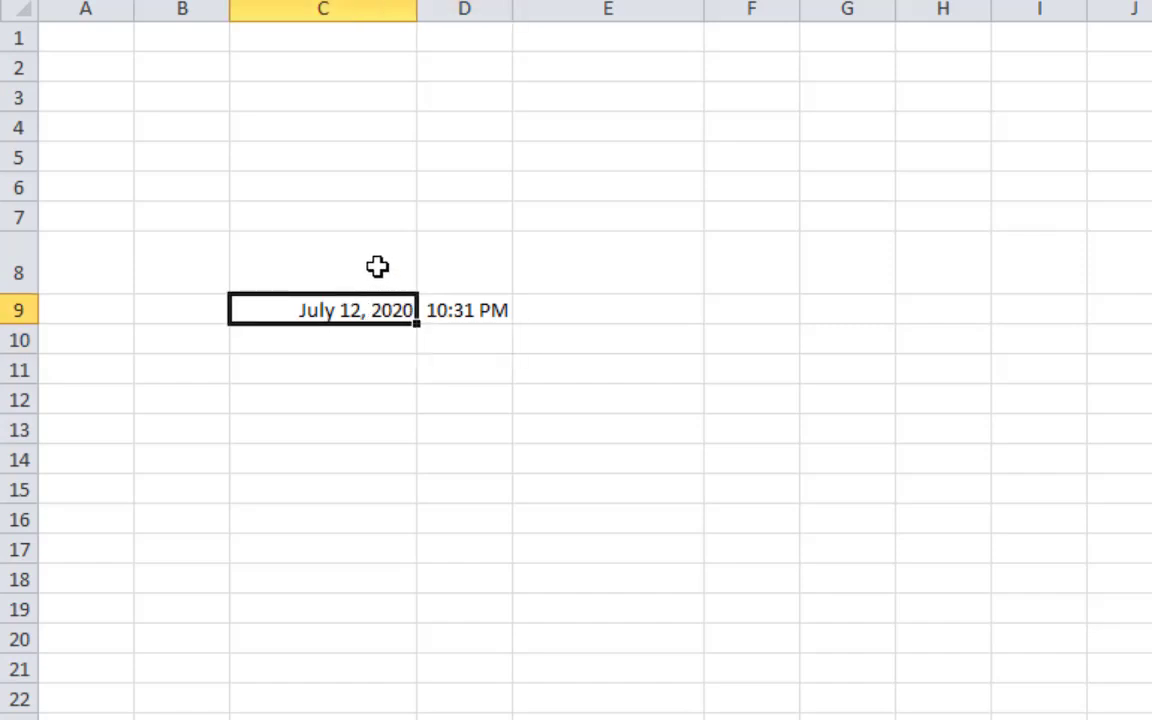
click(378, 266)
text(Recei)
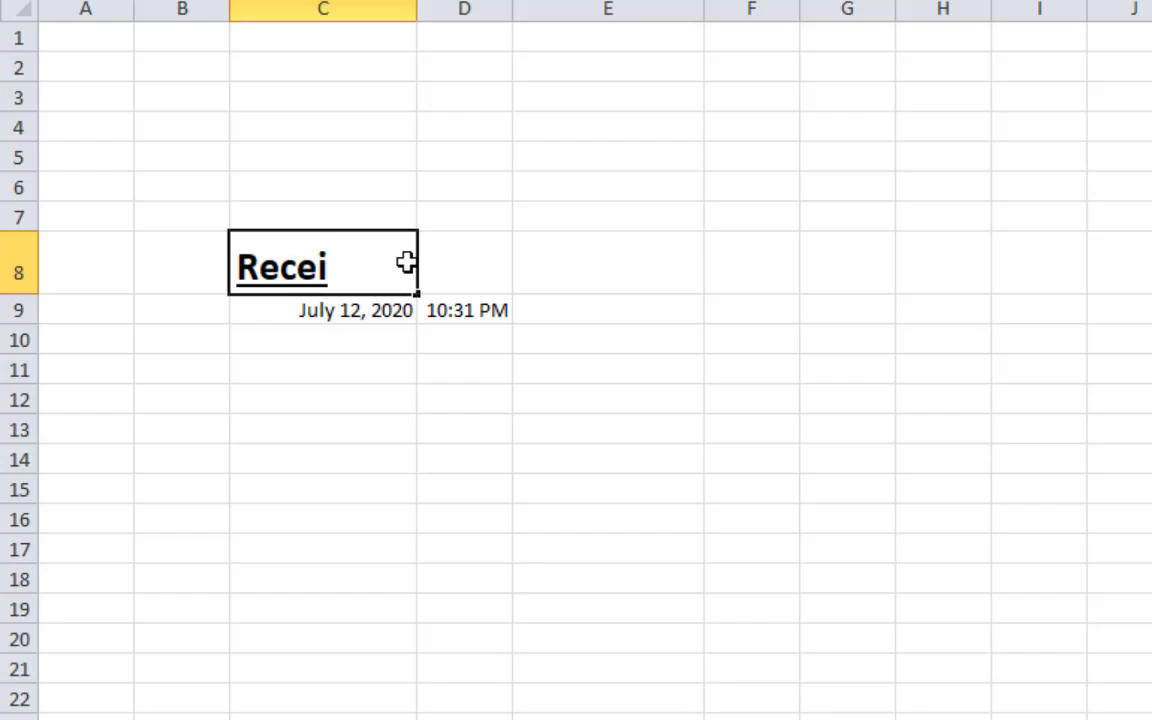
text(pt)
key(Return)
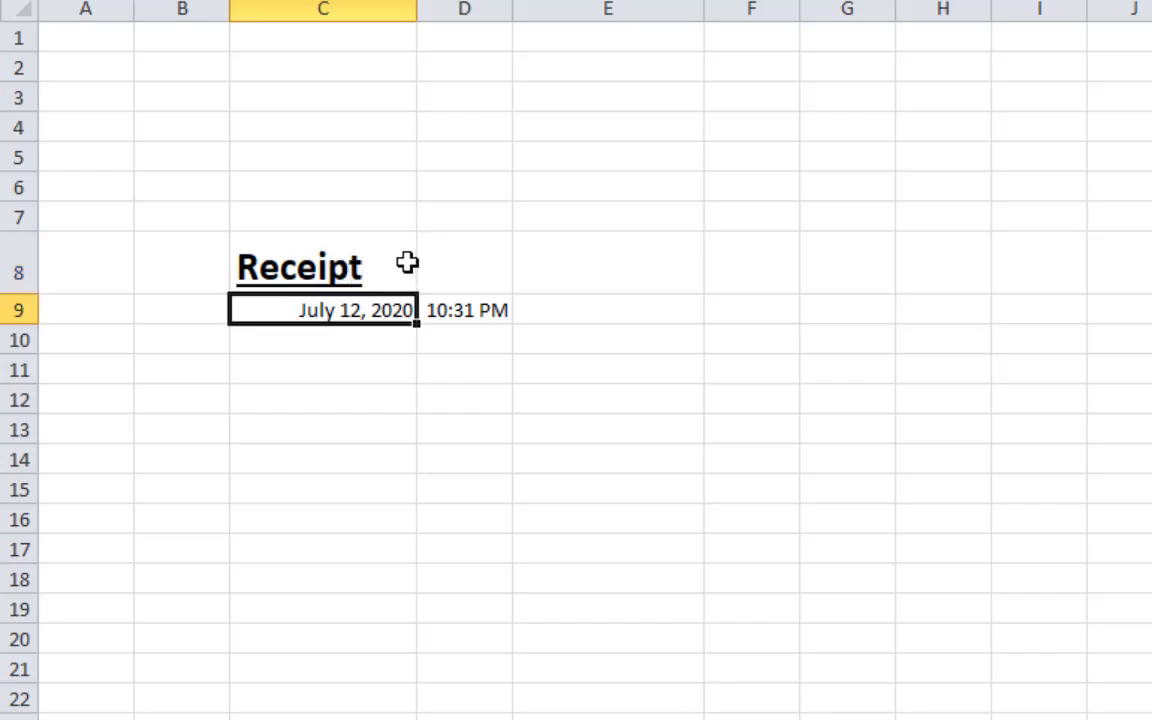
click(375, 425)
click(347, 262)
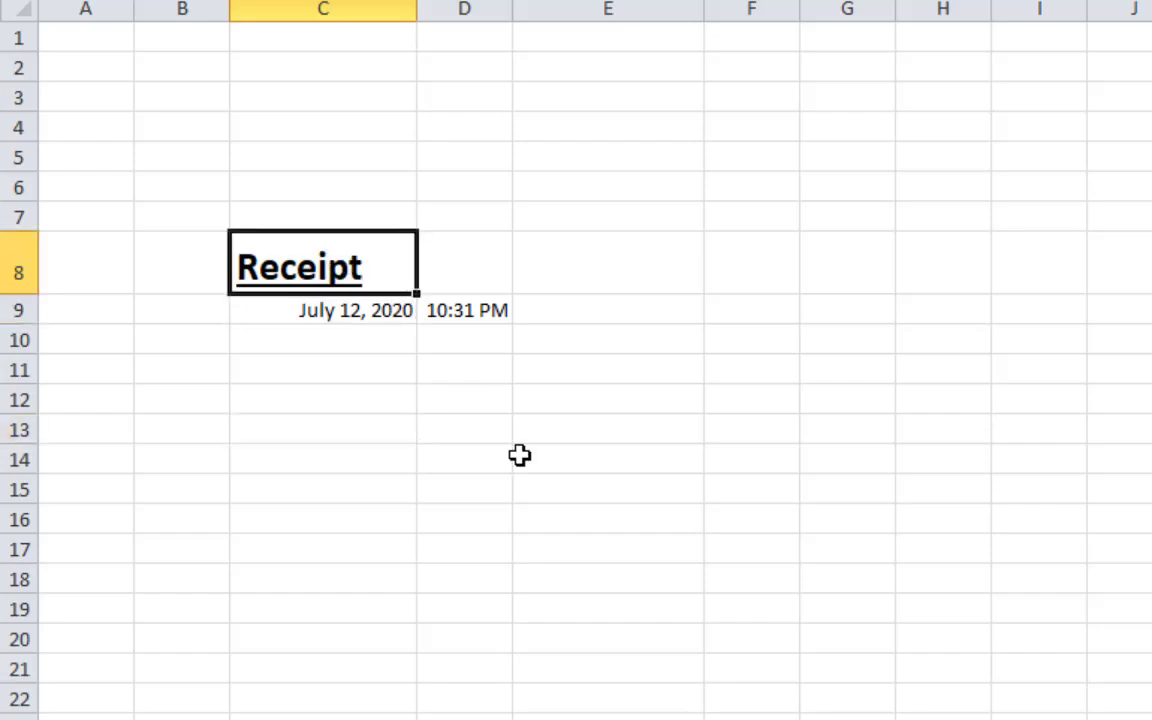
click(519, 457)
drag(311, 267, 463, 324)
click(558, 489)
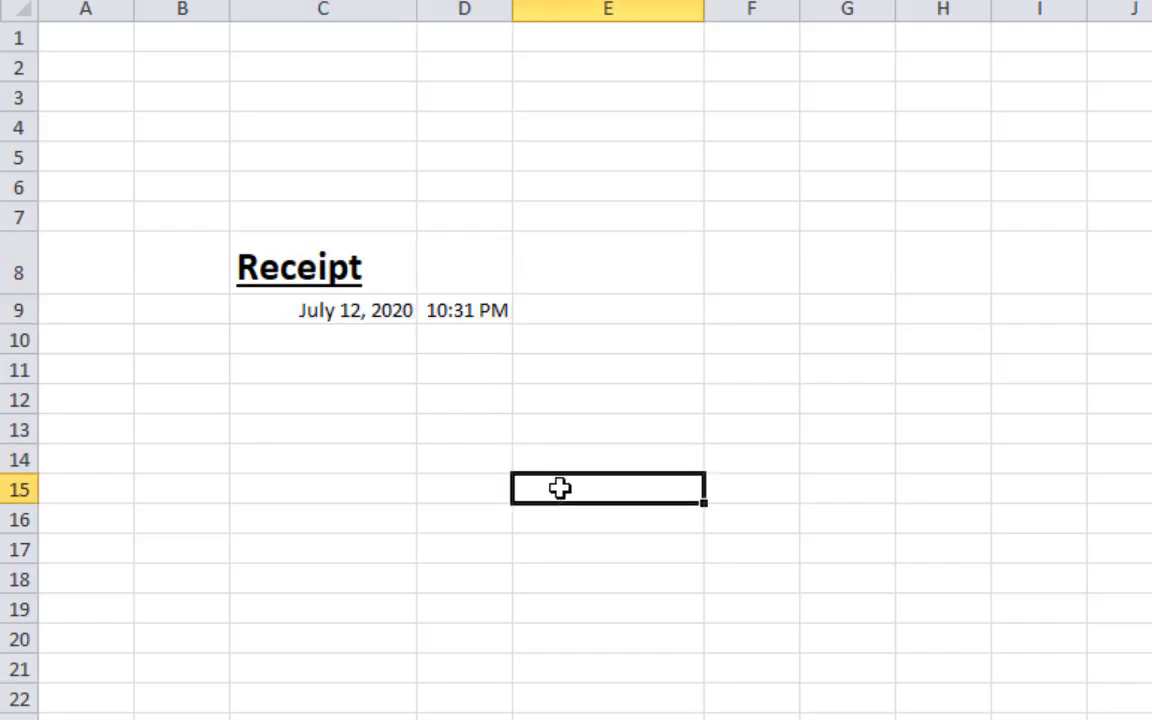
drag(299, 263, 439, 303)
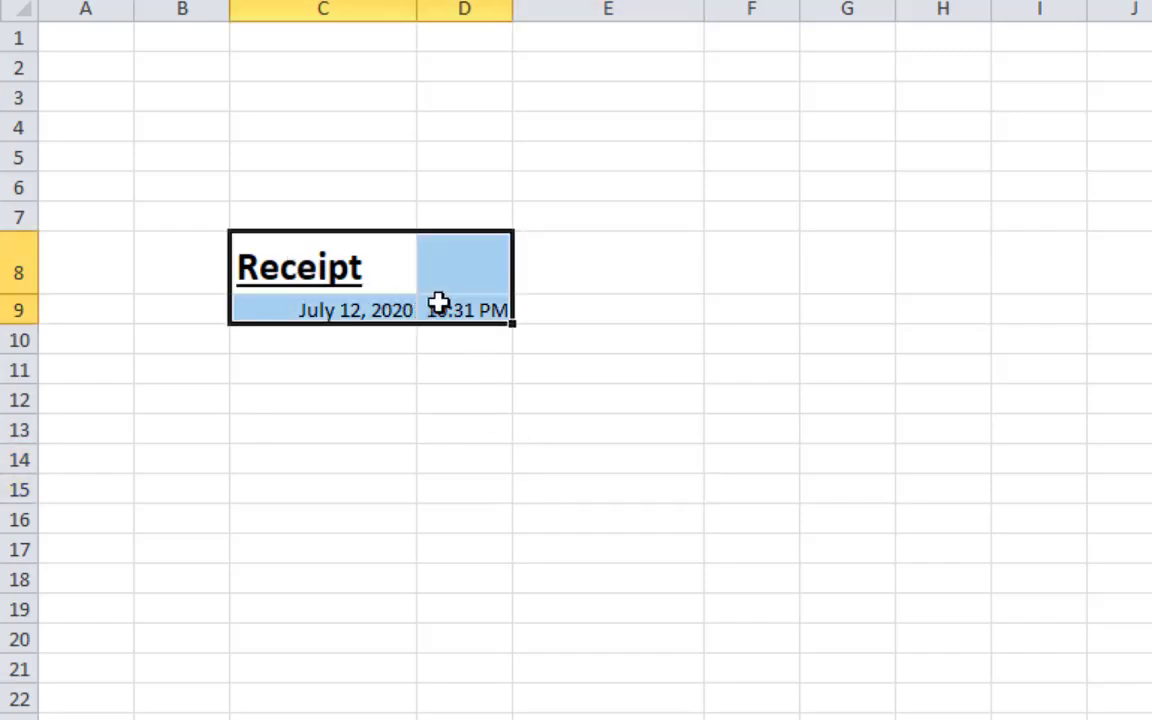
key(Delete)
click(609, 671)
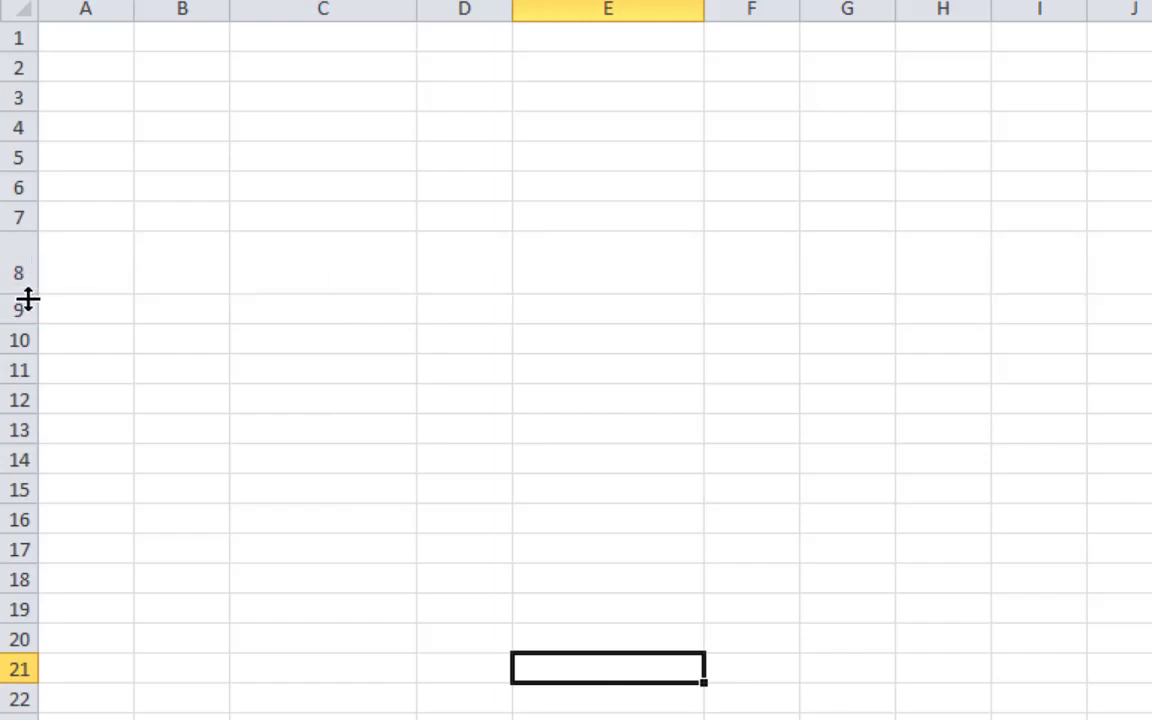
Drag row 8 back to its normal height of 15
drag(27, 298, 21, 264)
click(105, 334)
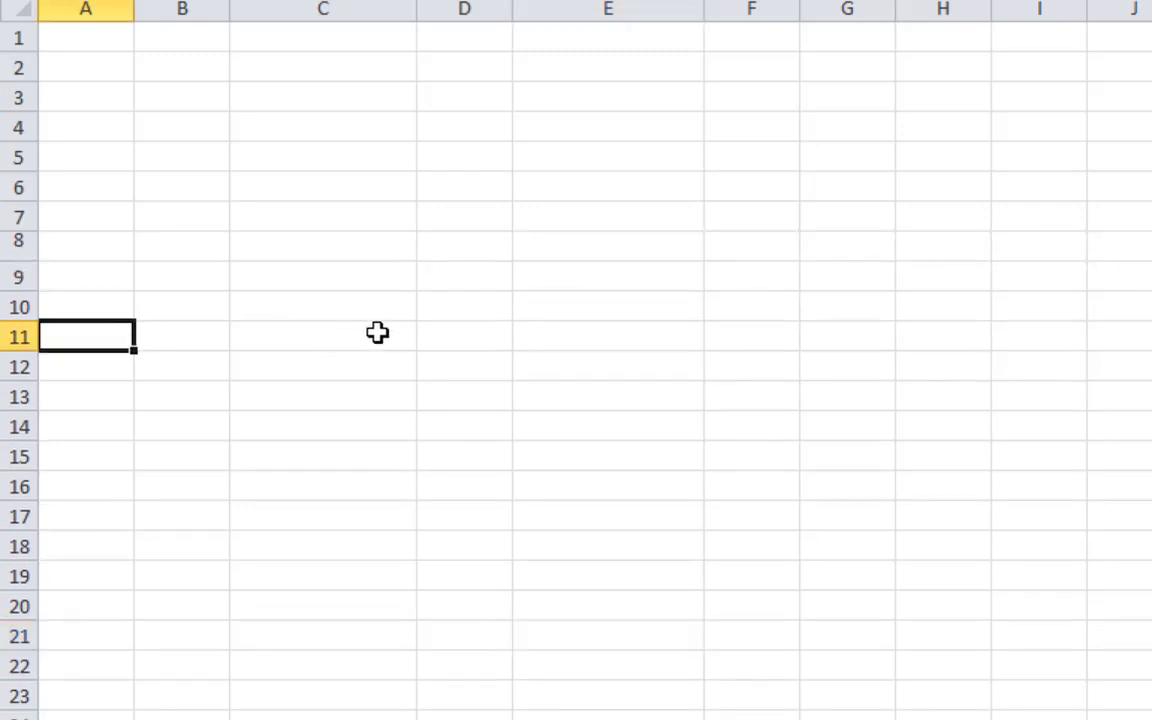
click(365, 452)
Enter the headers DATE in C9 and PARTICULAR in D9, correcting typos
click(350, 291)
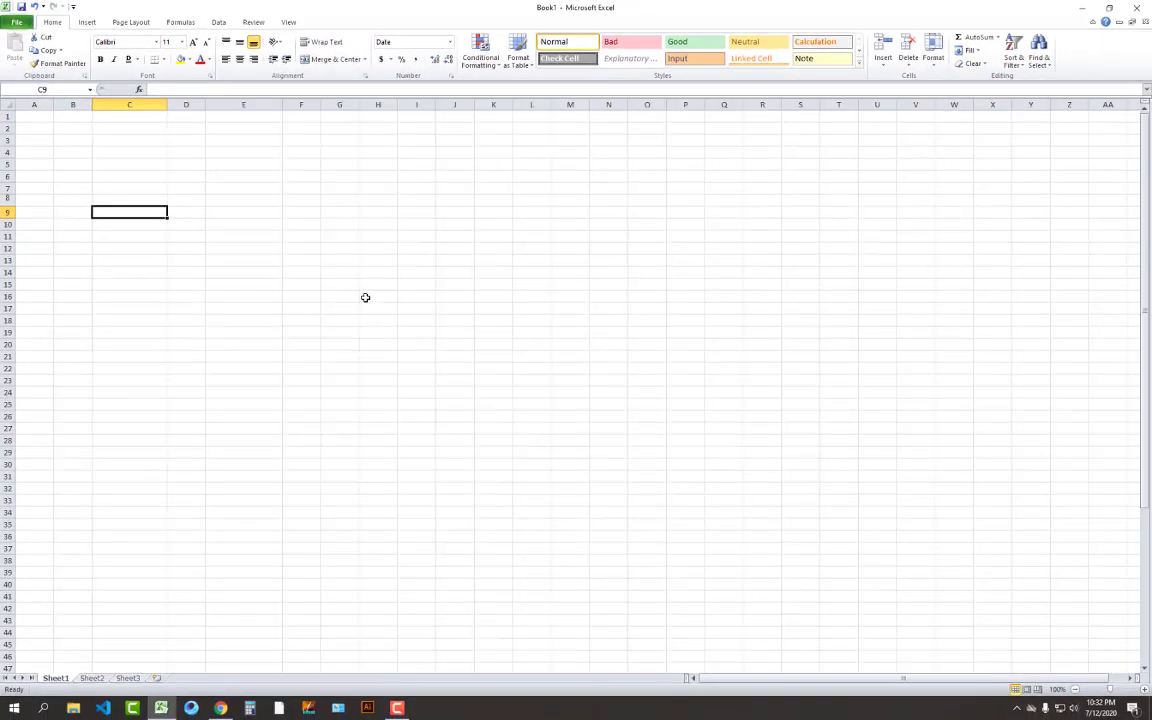
text(da)
key(BackSpace)
key(BackSpace)
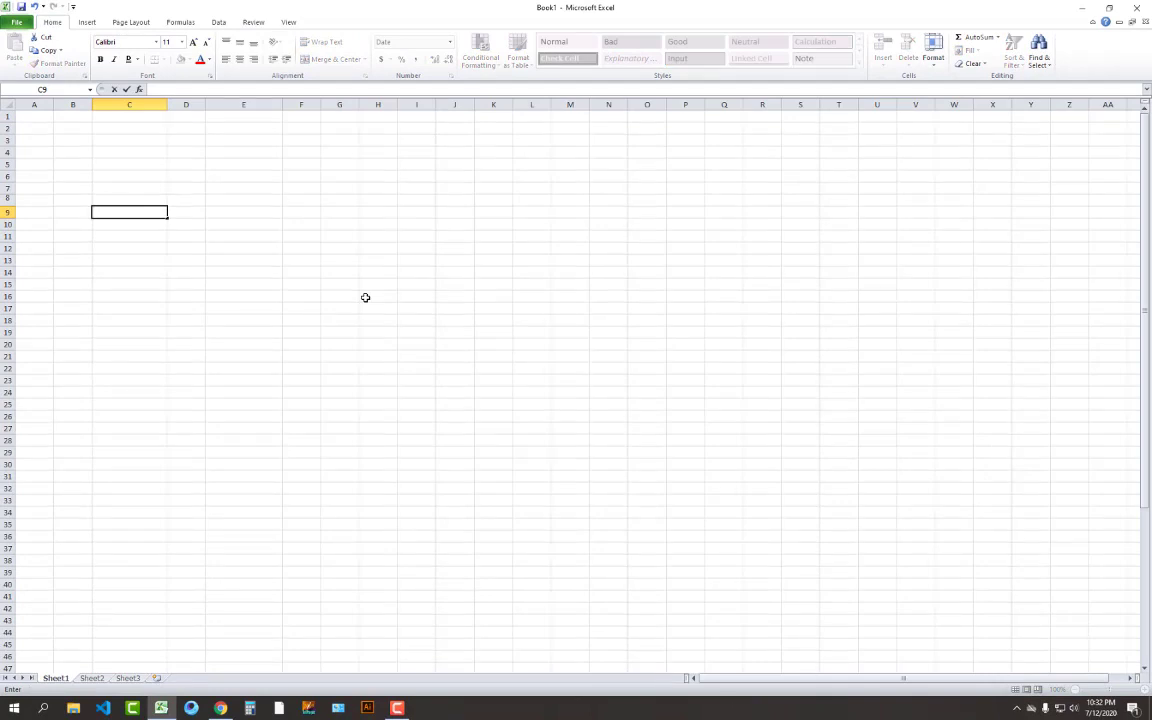
text(DATE)
key(Return)
key(Up)
key(Right)
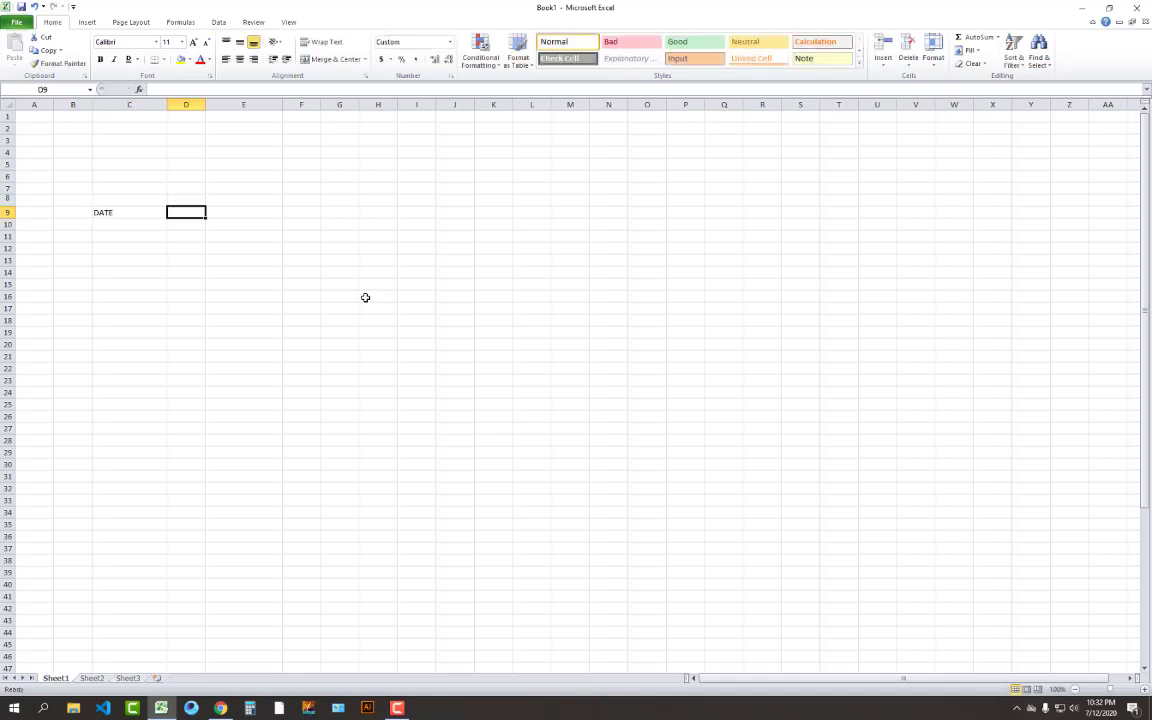
text(pARTI)
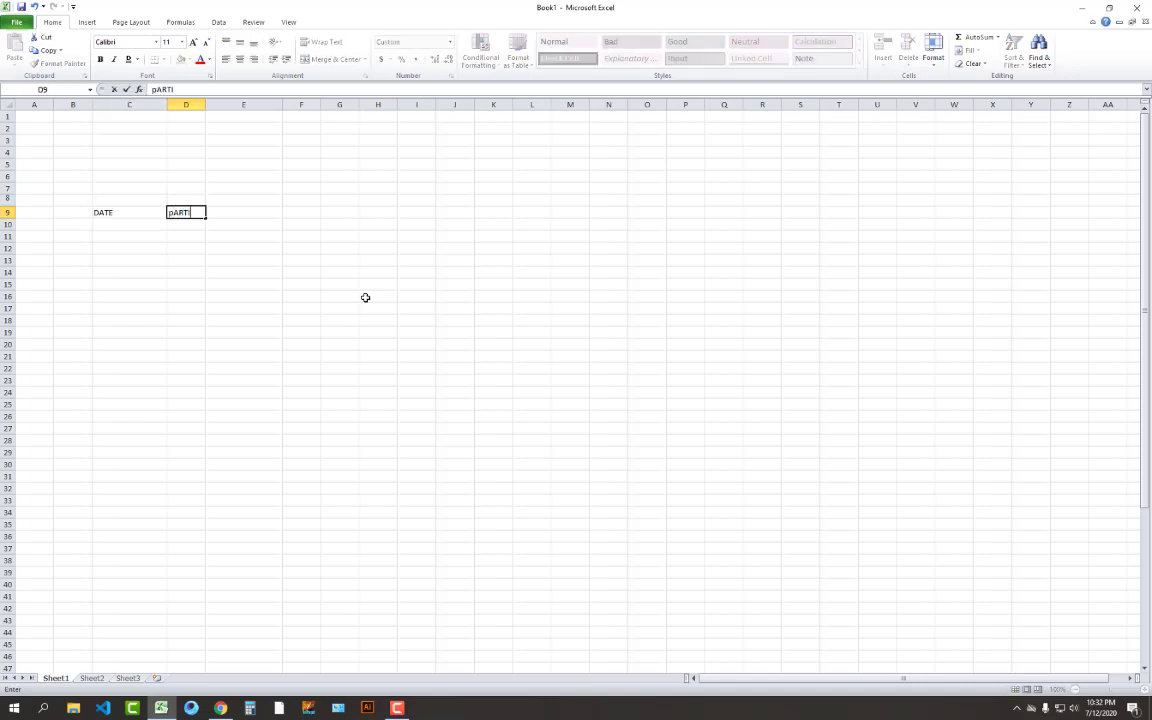
key(BackSpace)
key(BackSpace)
key(BackSpace)
key(BackSpace)
key(BackSpace)
text(PARTICULAR)
key(Tab)
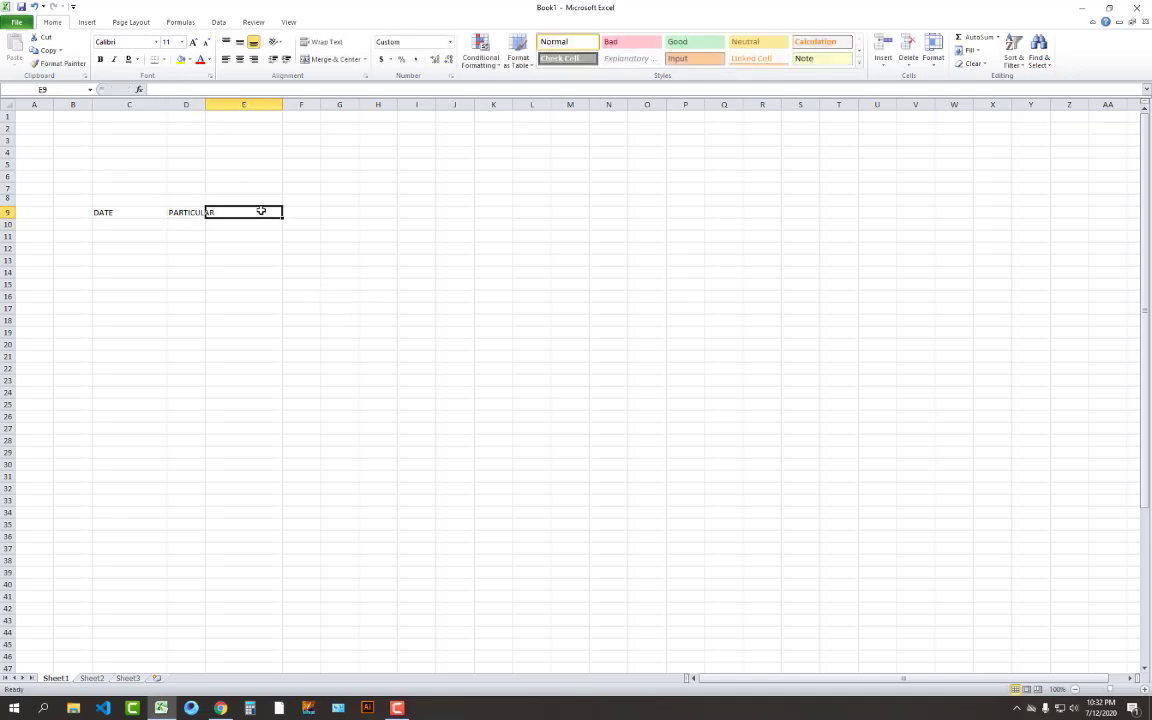
Enter DEBIT, CREDIT and BALANCE in E9:G9, then widen column D to fit PARTICULAR
text(DEBIT)
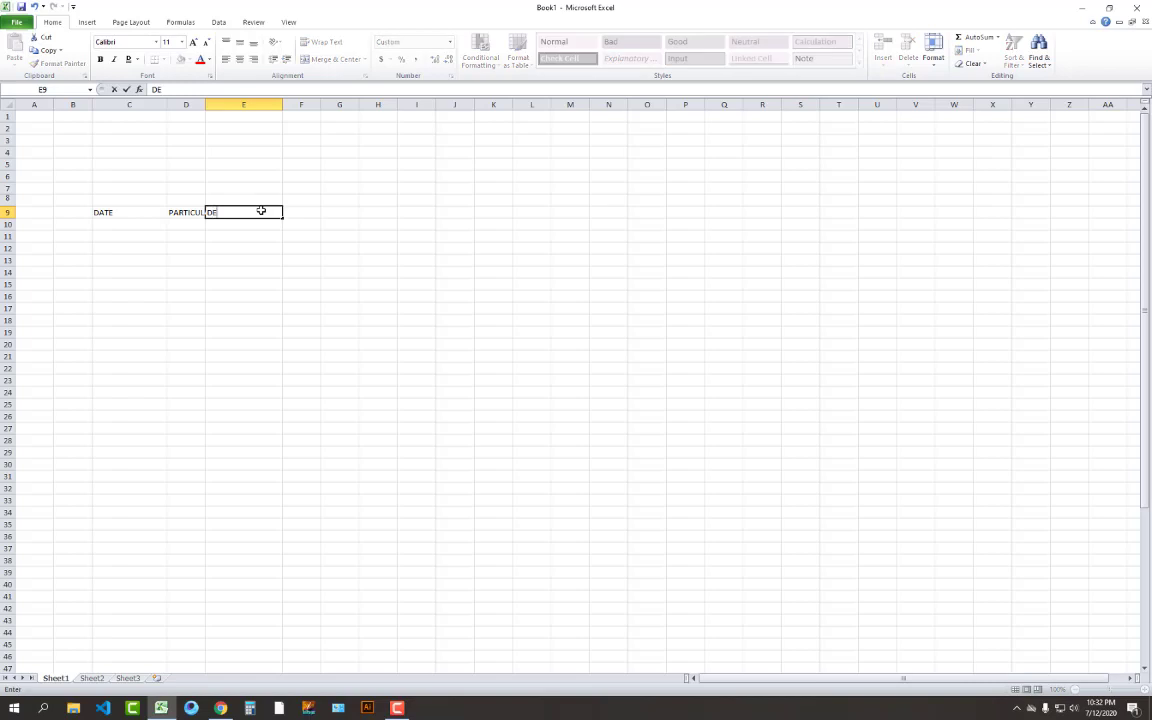
key(Return)
key(Up)
key(Right)
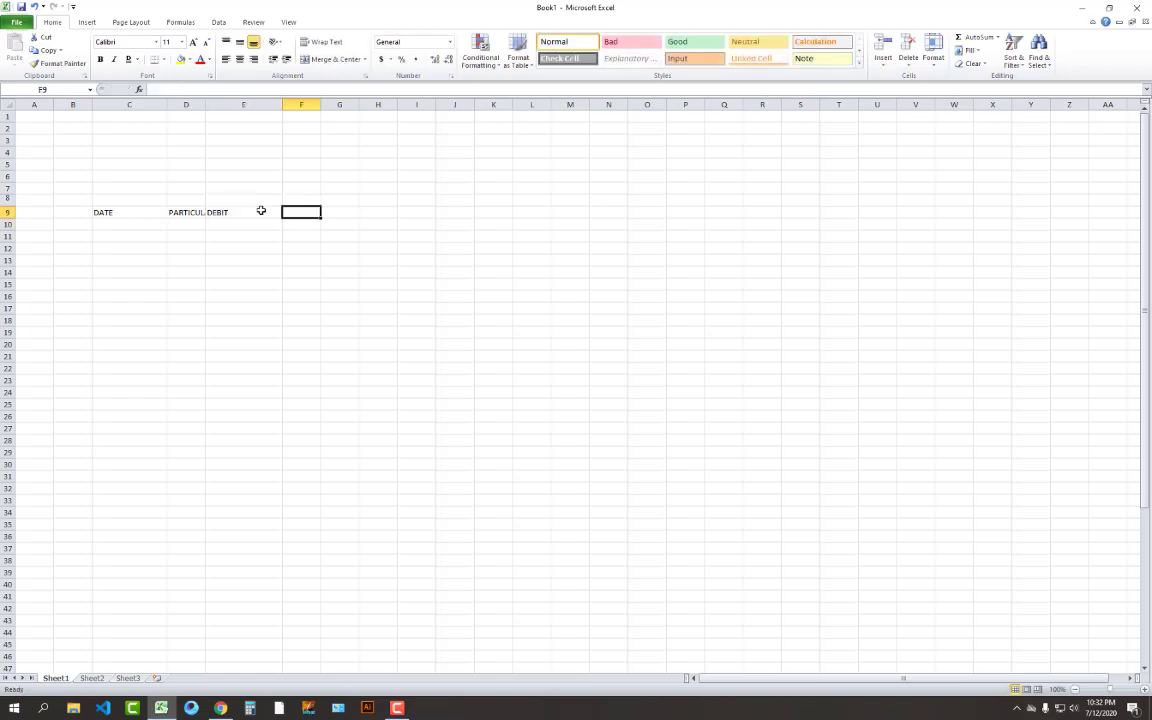
text(CREDT)
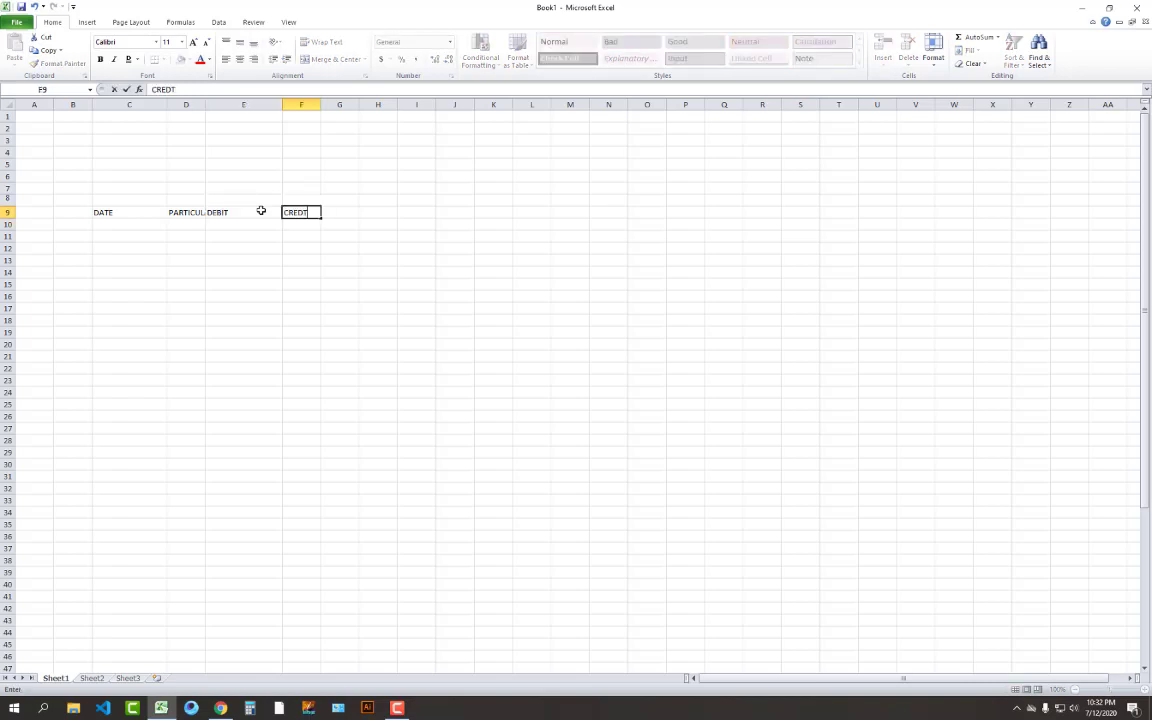
text(ID)
key(Return)
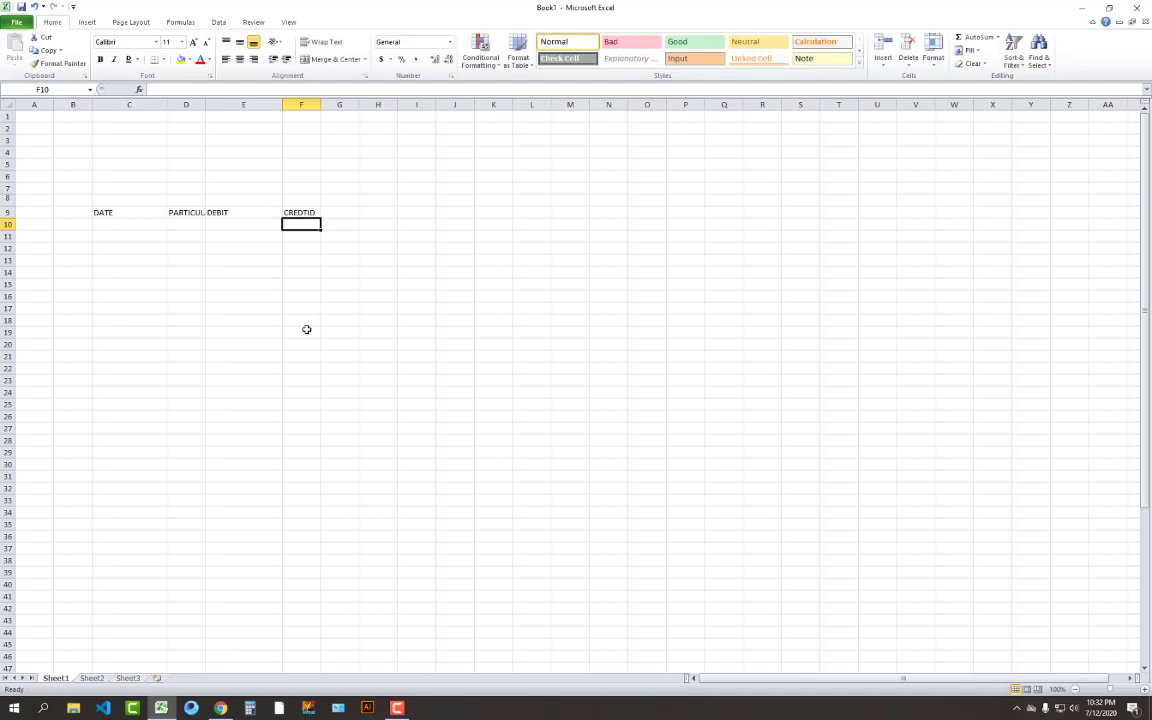
click(306, 213)
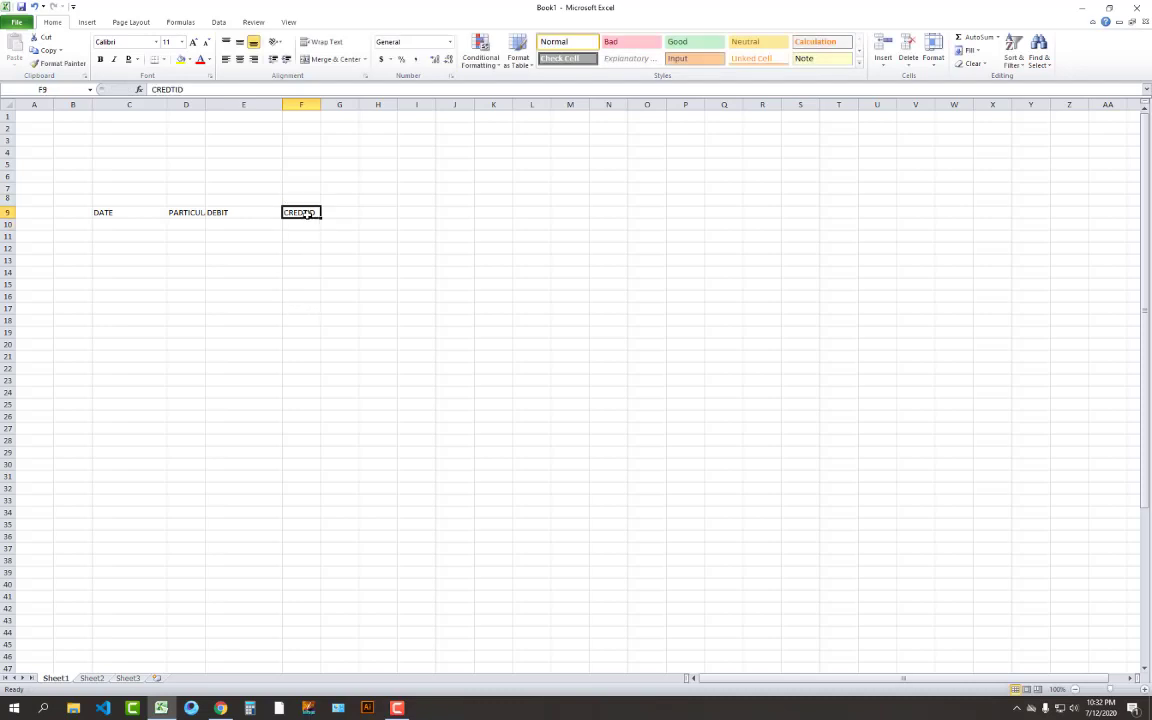
text(CREDIT)
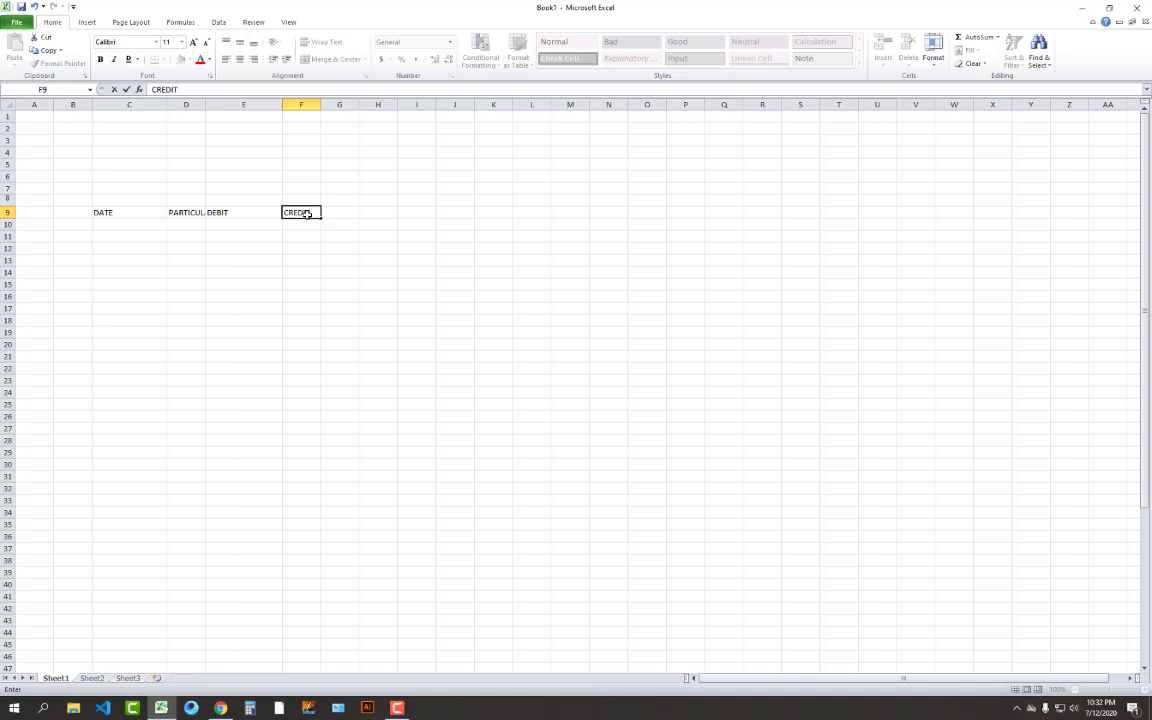
key(Tab)
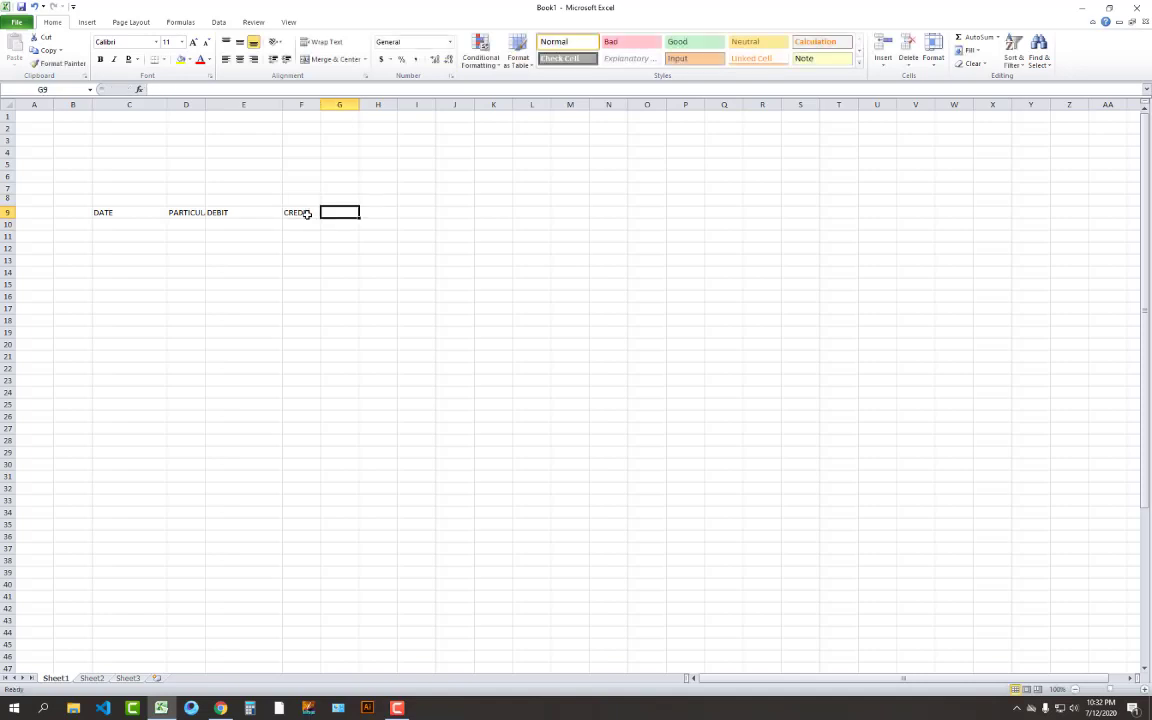
text(BALANCE)
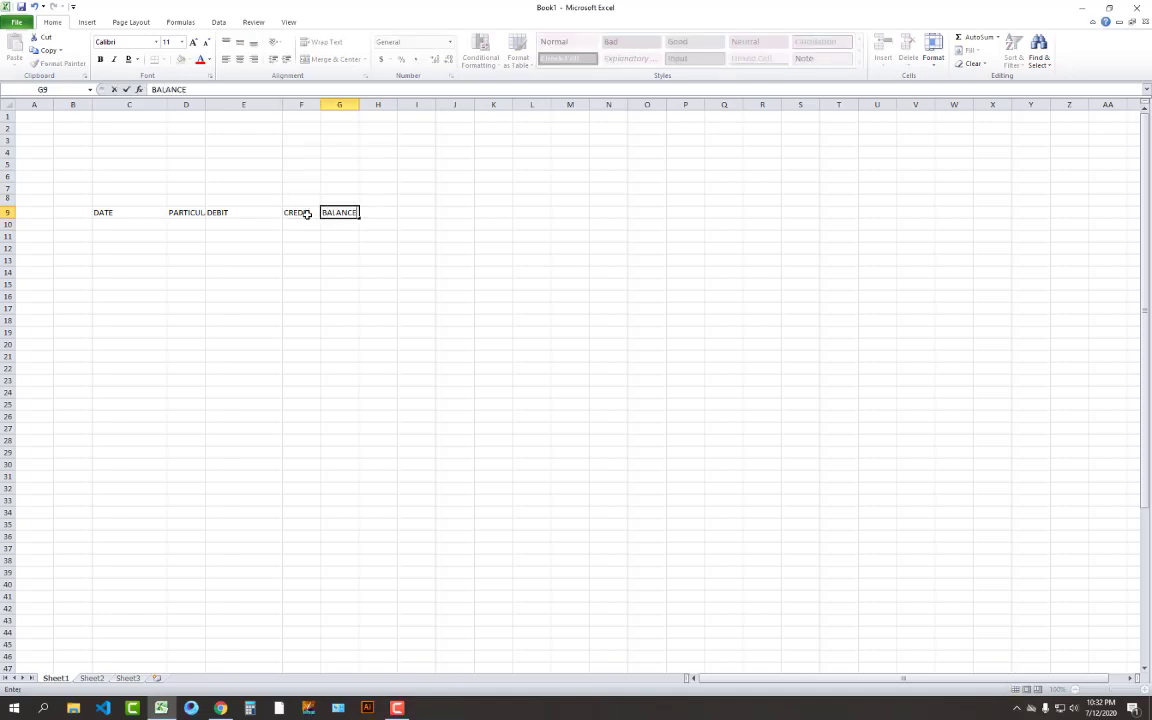
key(Return)
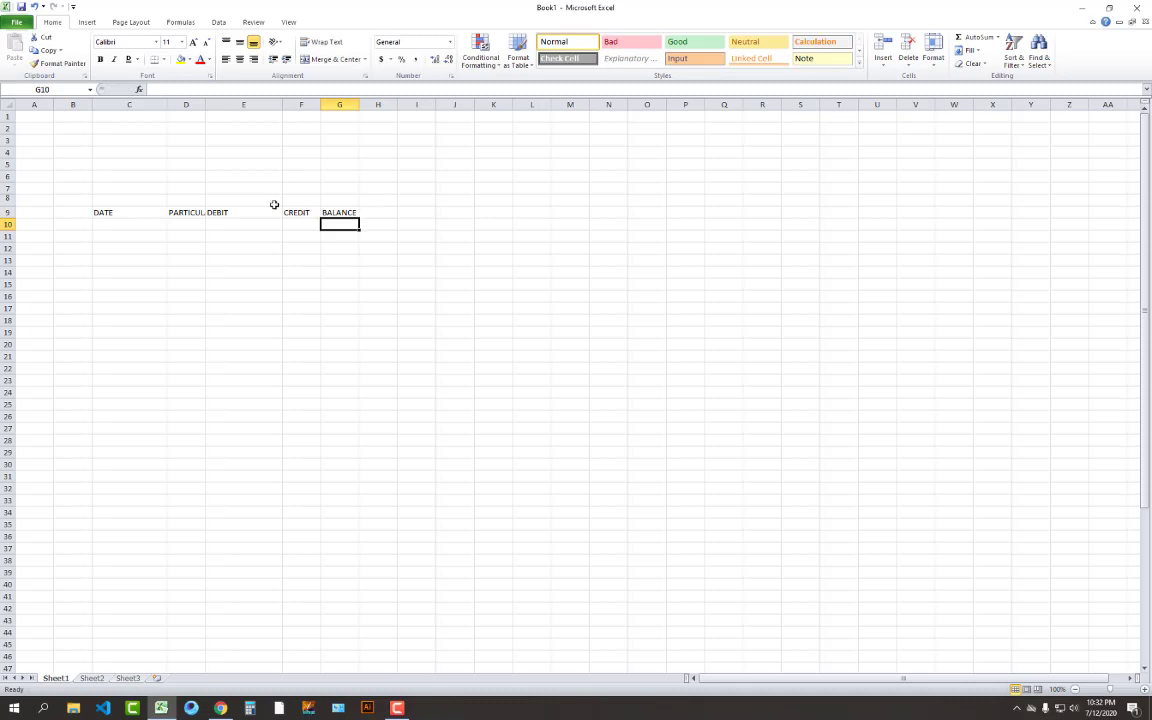
drag(205, 105, 217, 105)
click(316, 321)
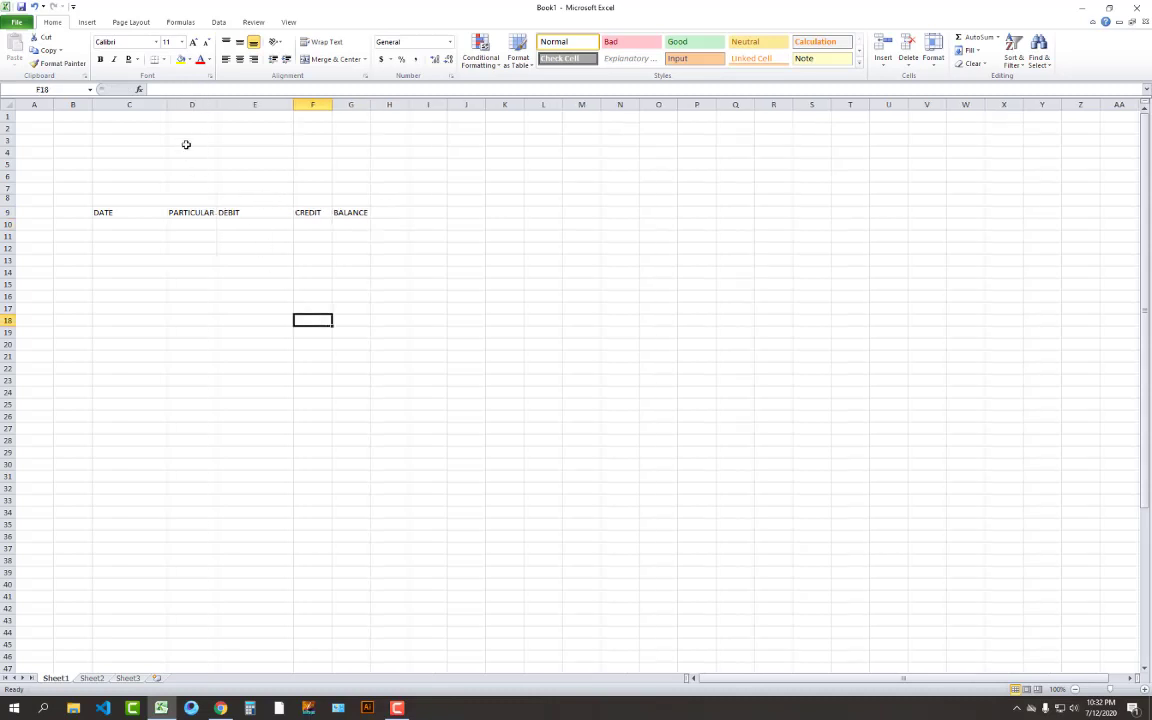
Auto-fit and widen column C, widen column D and narrow column E
click(162, 105)
double_click(163, 105)
click(205, 271)
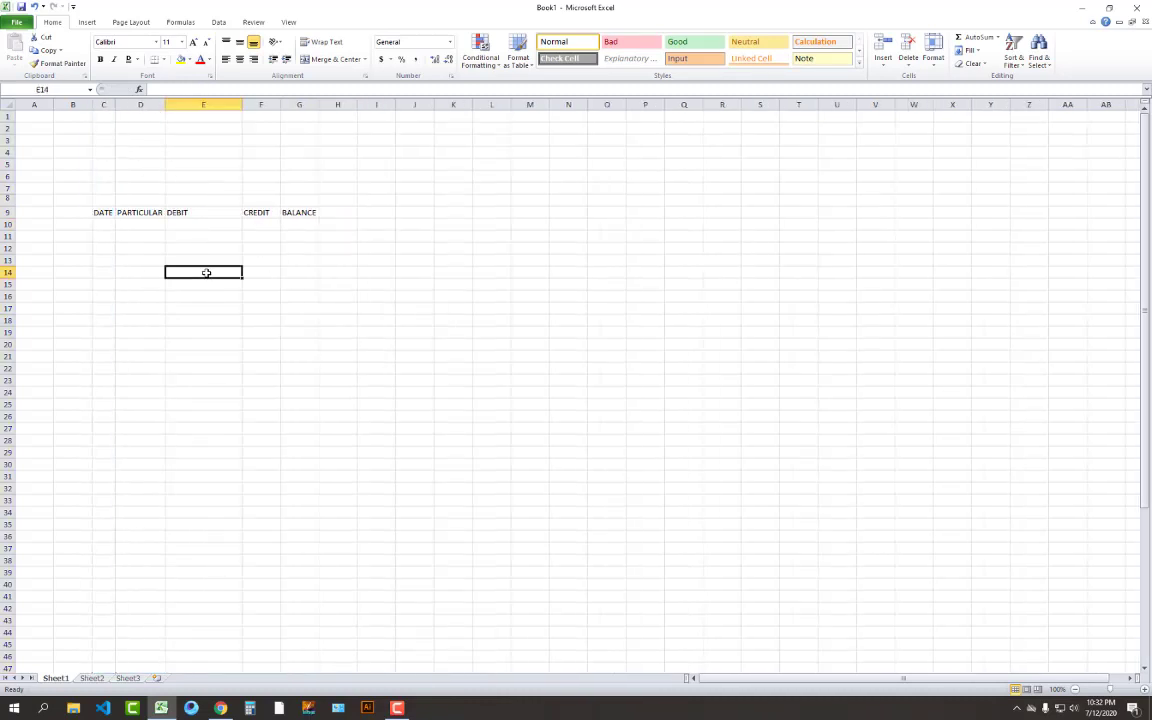
drag(115, 105, 200, 105)
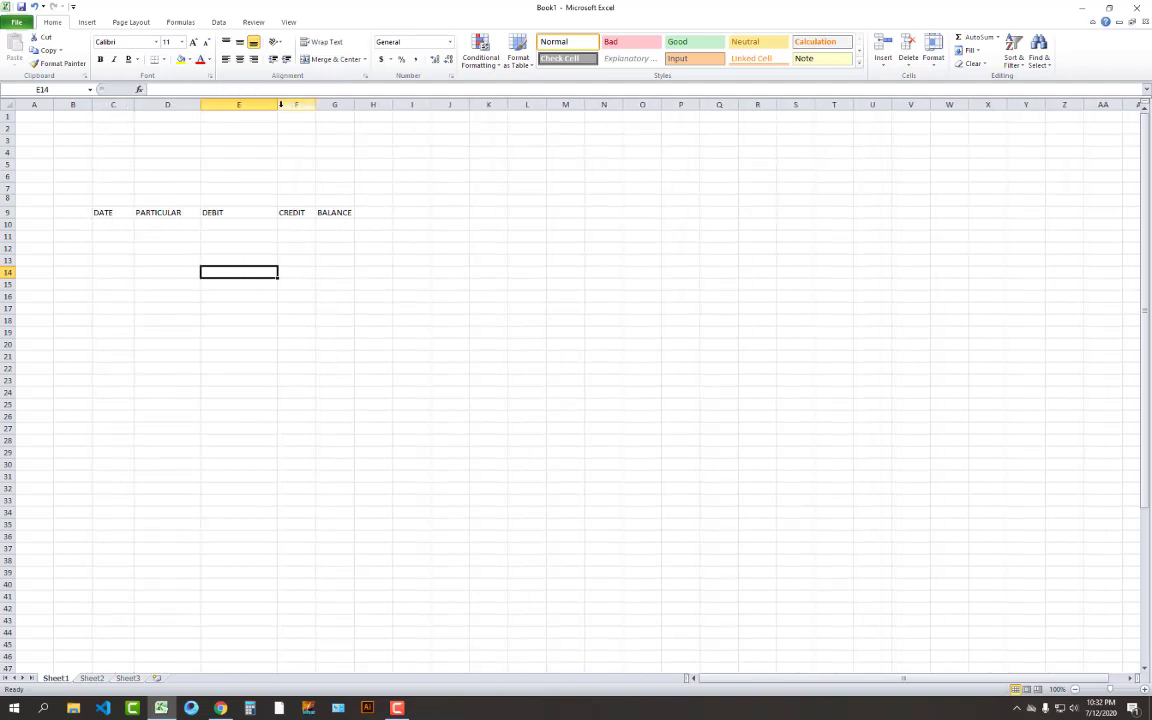
drag(277, 105, 387, 107)
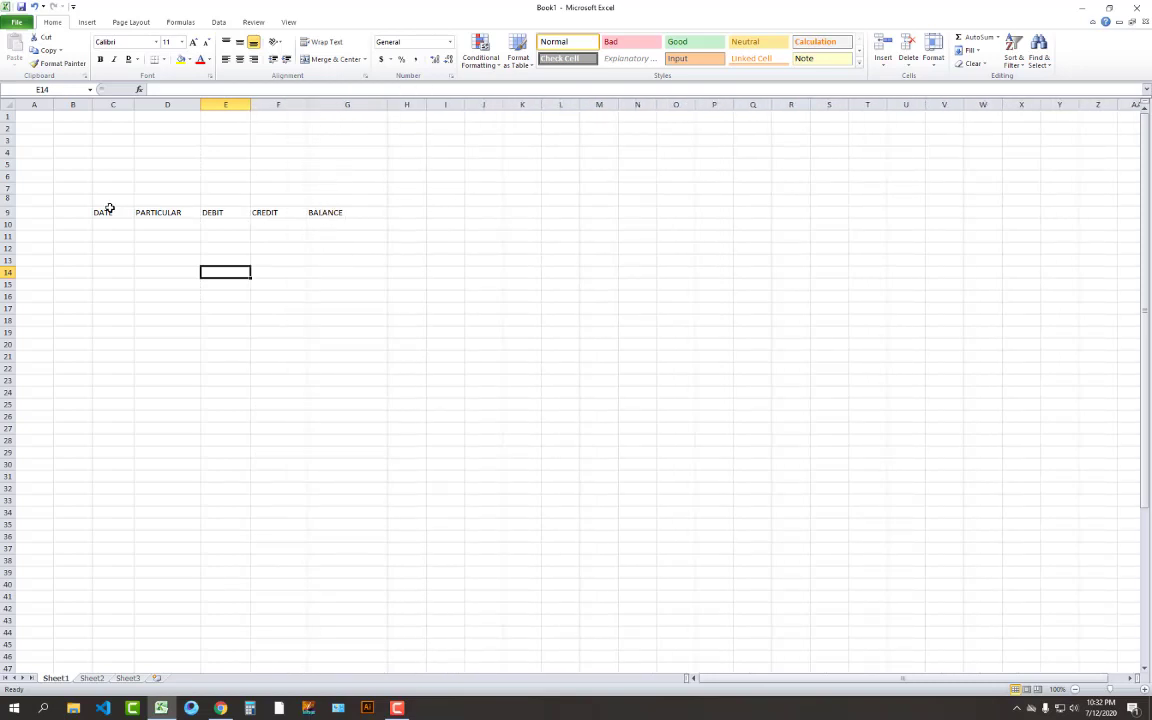
Make the headers DATE through BALANCE in C9:G9 centred and bold
drag(103, 213, 324, 212)
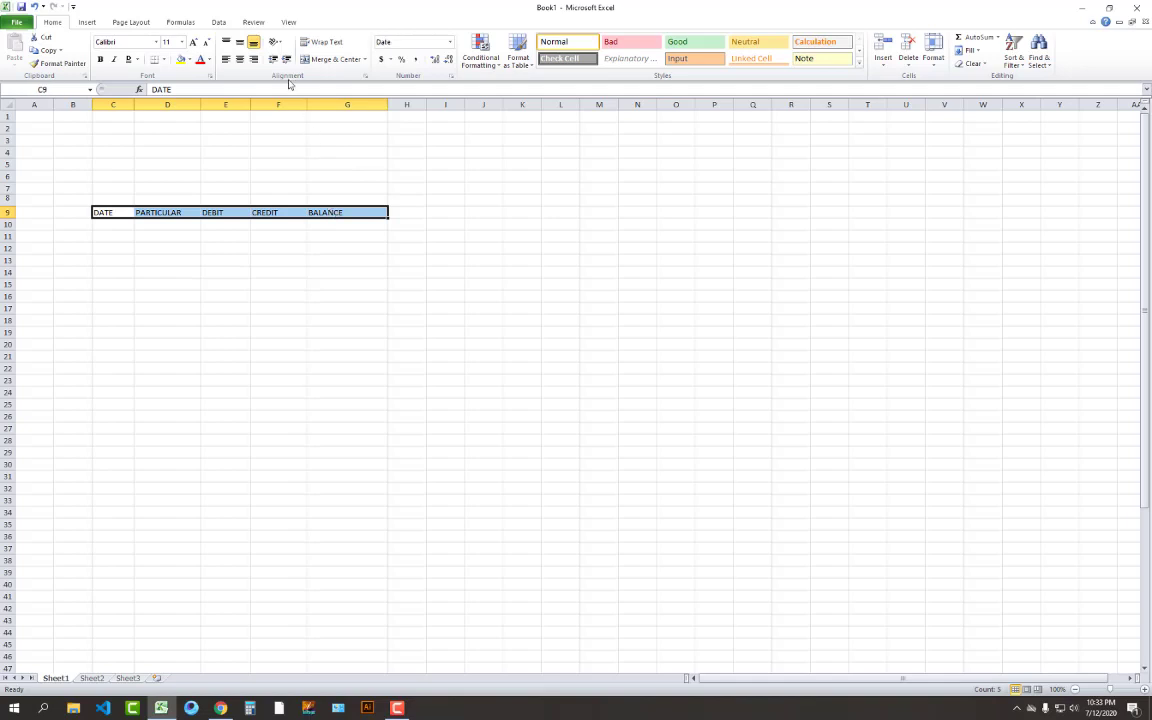
click(240, 60)
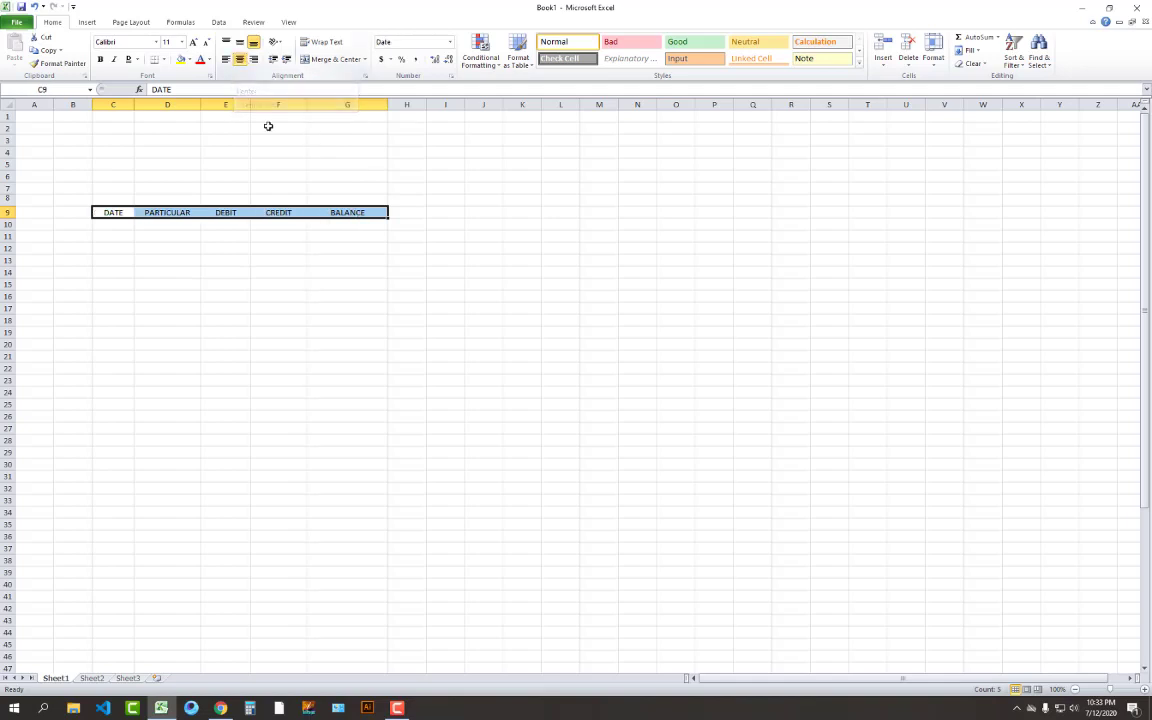
click(311, 319)
drag(118, 215, 334, 212)
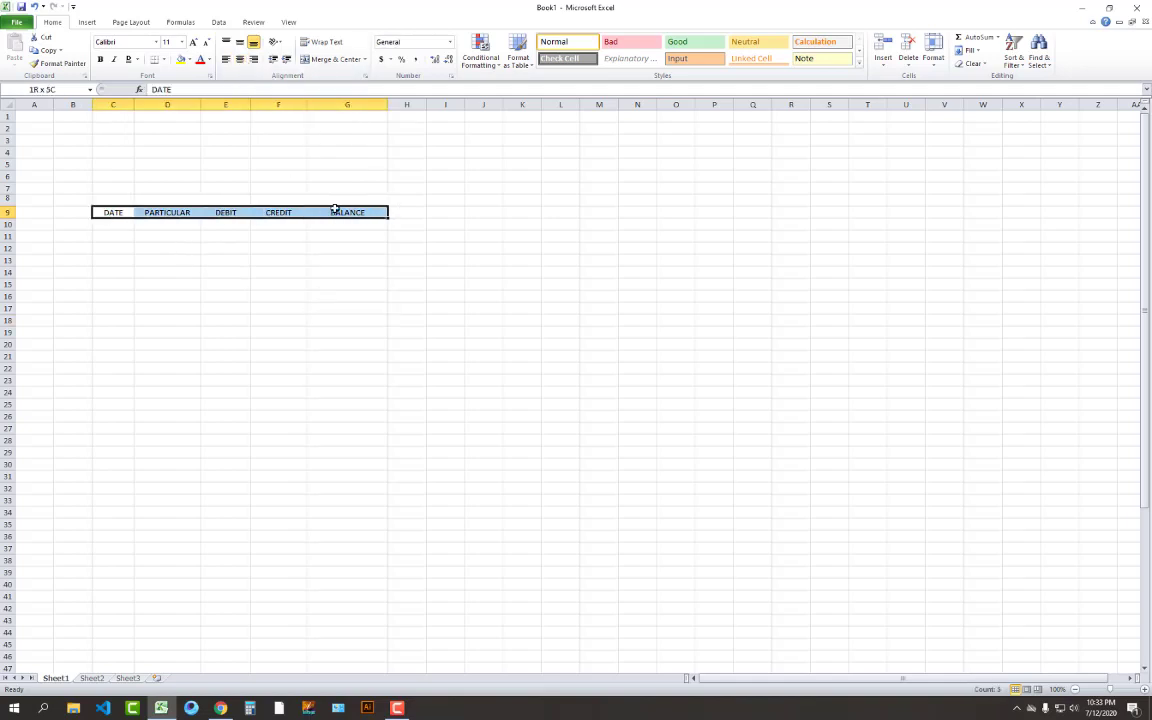
key(ctrl+b)
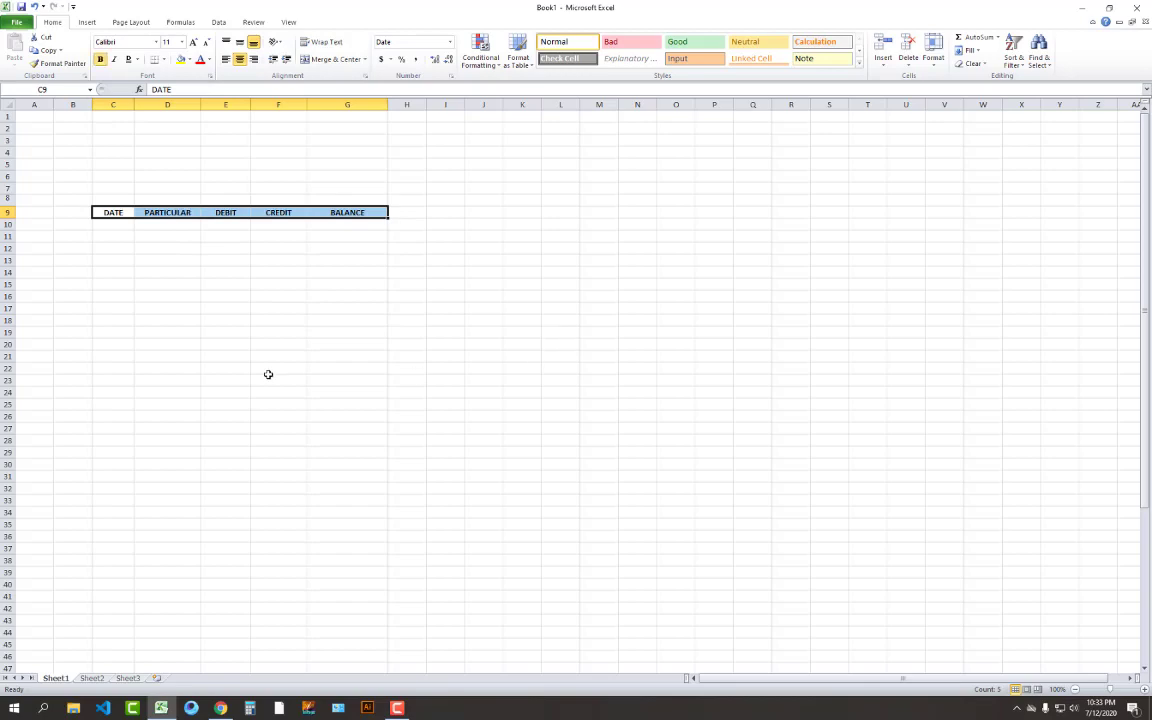
click(267, 378)
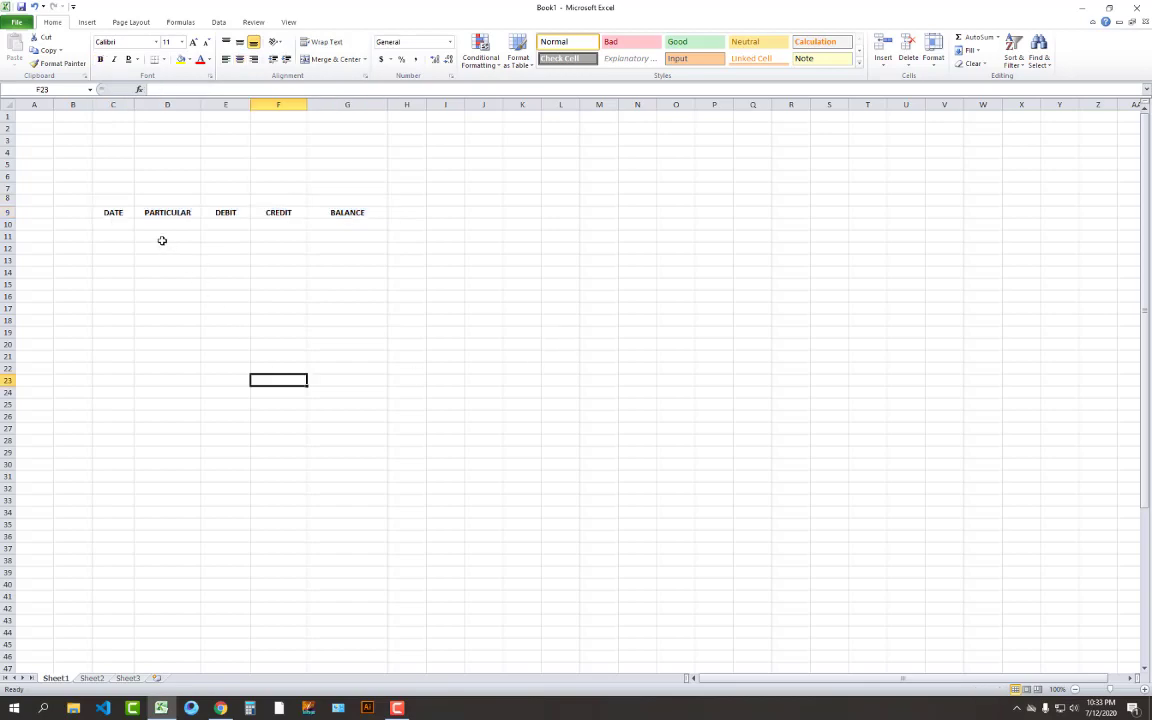
click(334, 212)
click(116, 286)
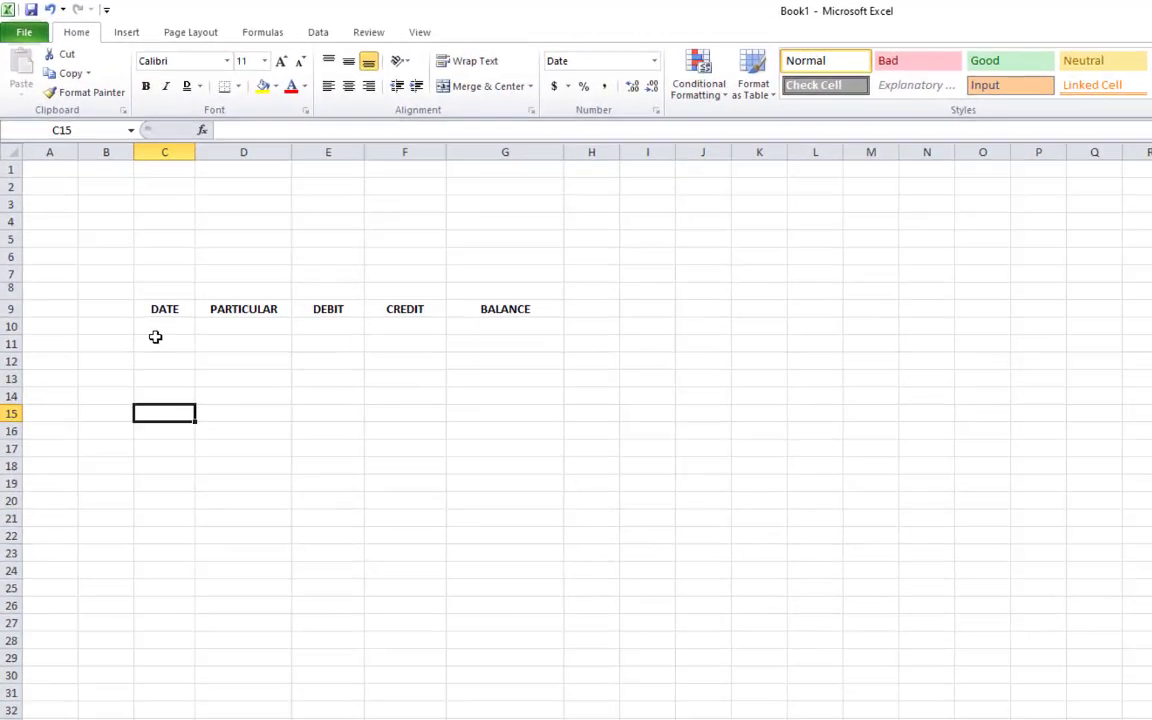
click(91, 180)
drag(126, 247, 166, 247)
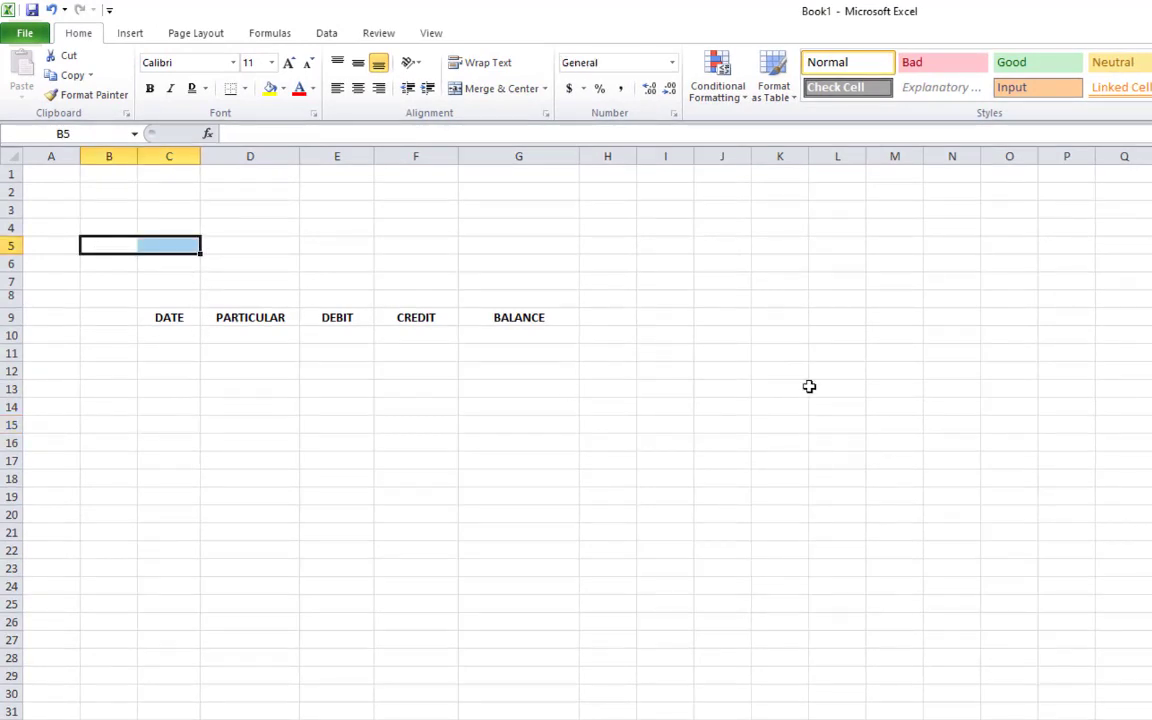
drag(780, 336, 1148, 642)
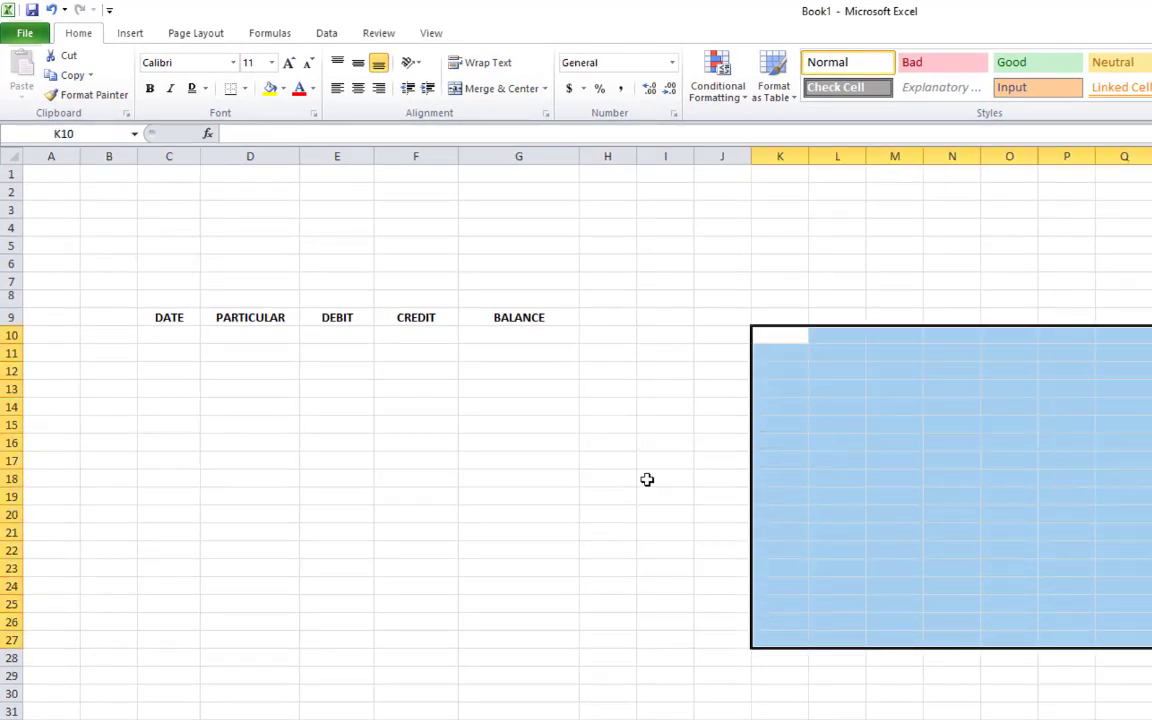
click(572, 458)
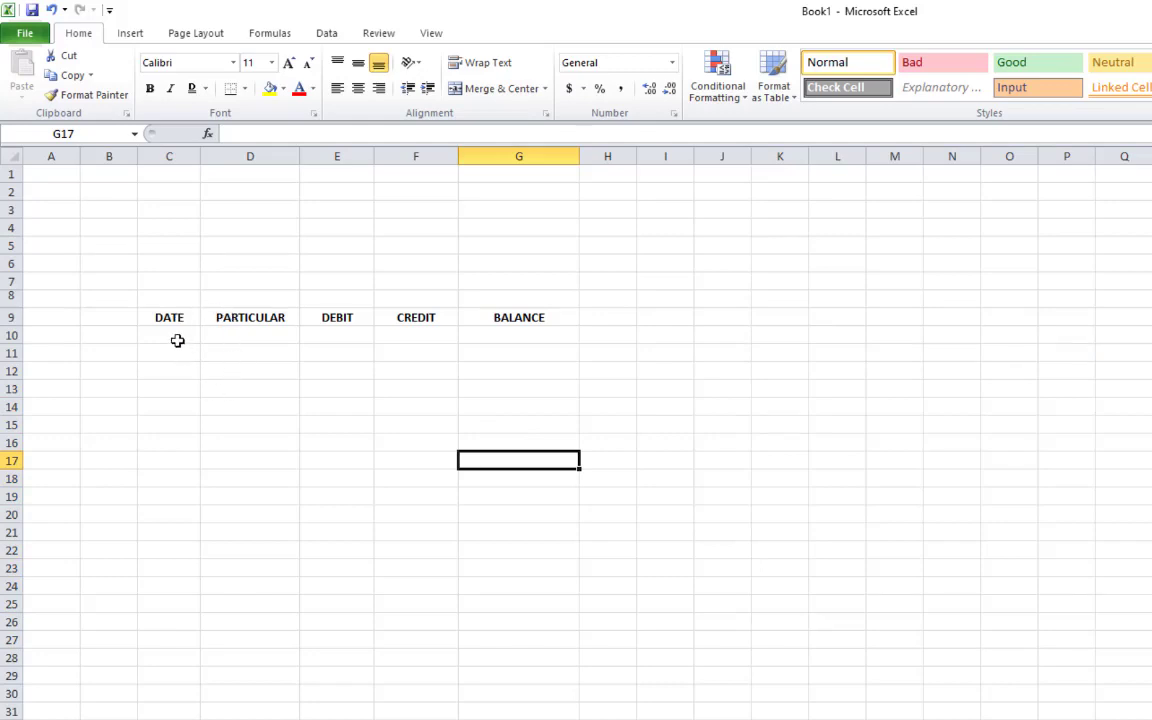
Enter 7/12/2020 in C10 and auto-fit column C so the full date shows
click(175, 337)
click(193, 390)
click(185, 339)
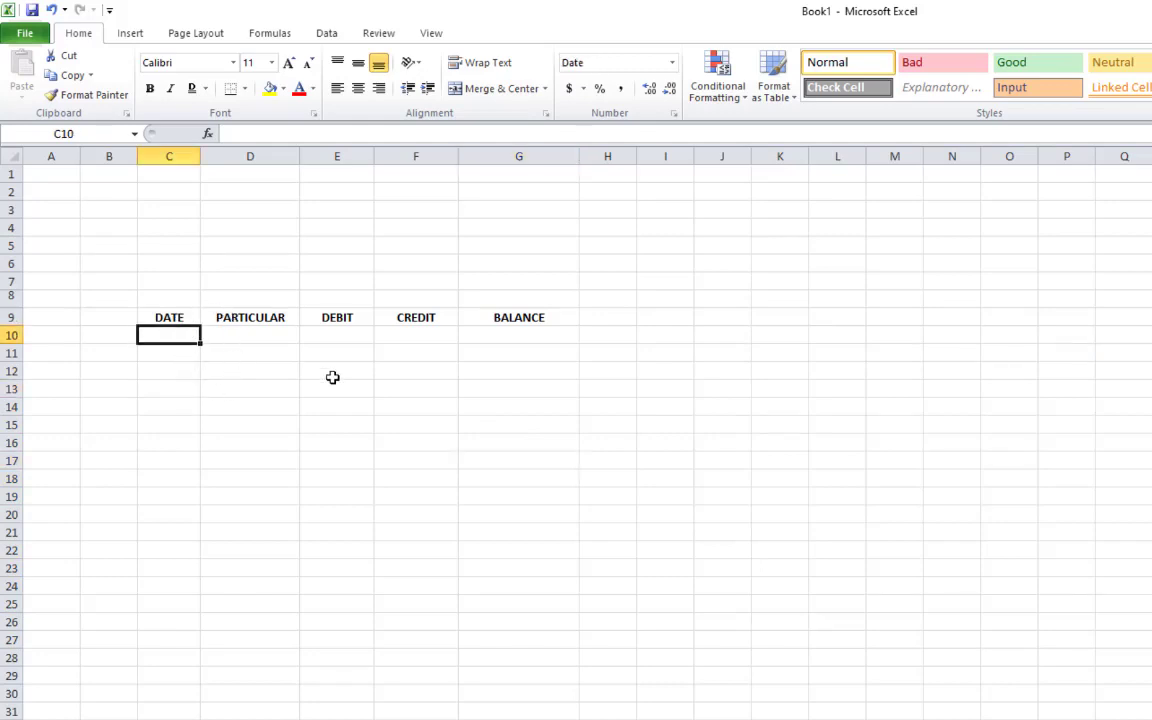
text(7/12/2020)
key(Return)
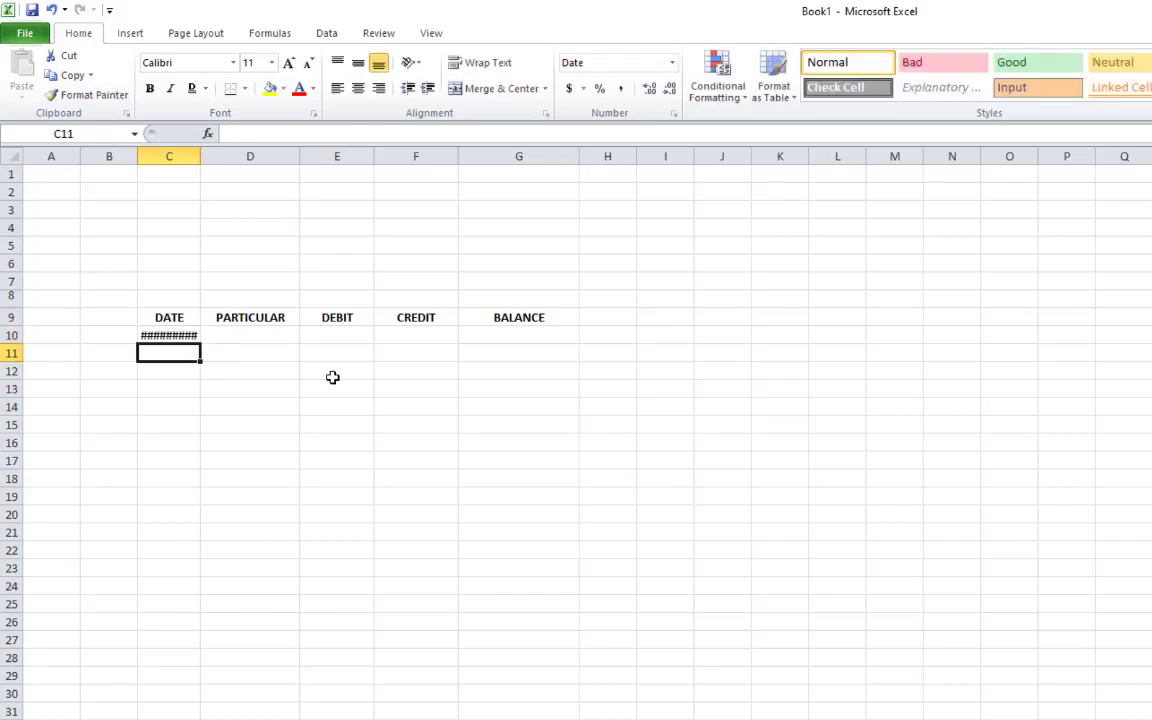
double_click(199, 156)
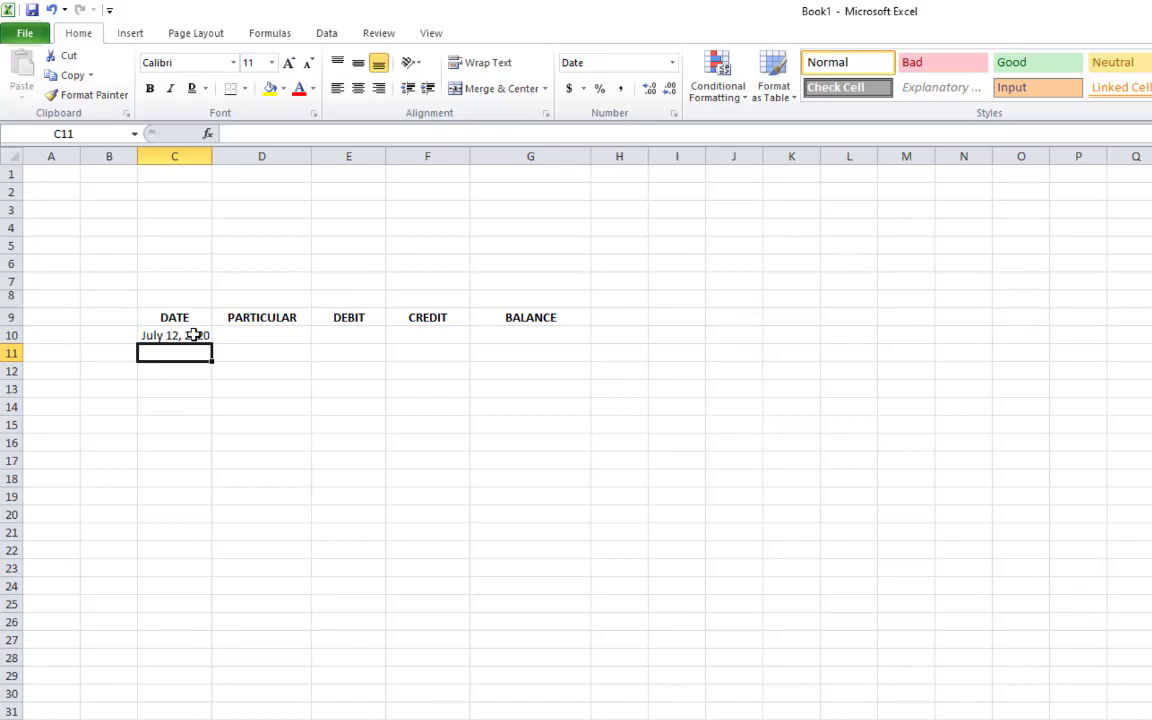
click(193, 335)
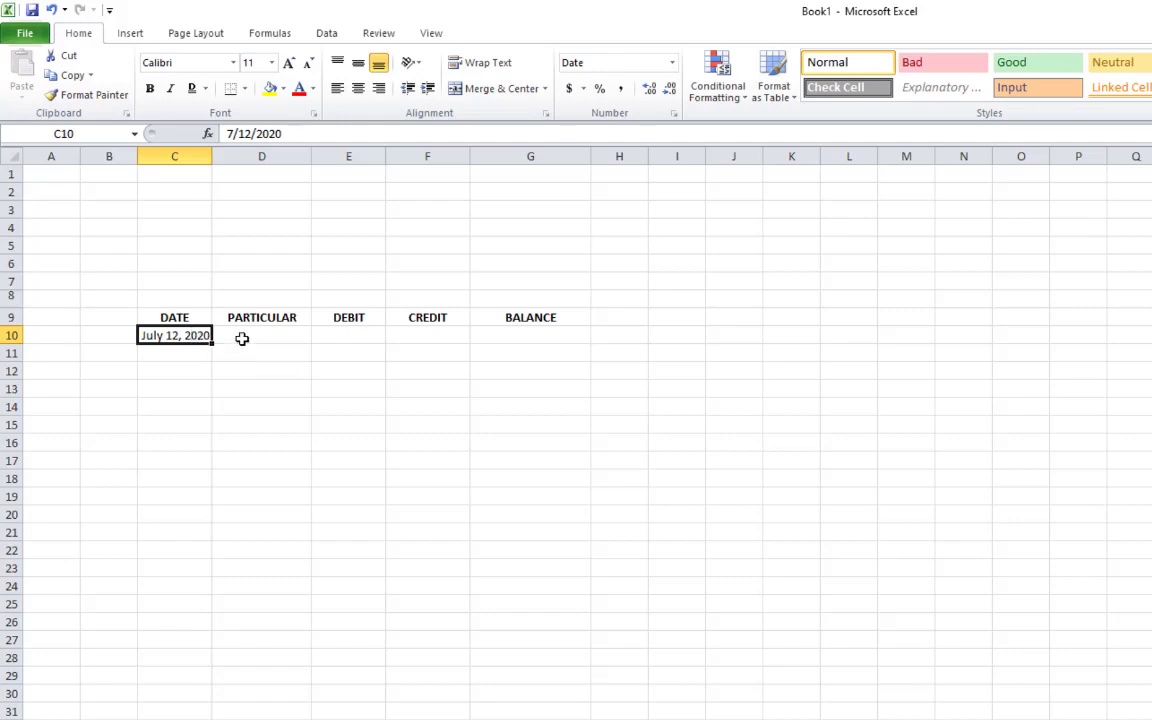
click(122, 320)
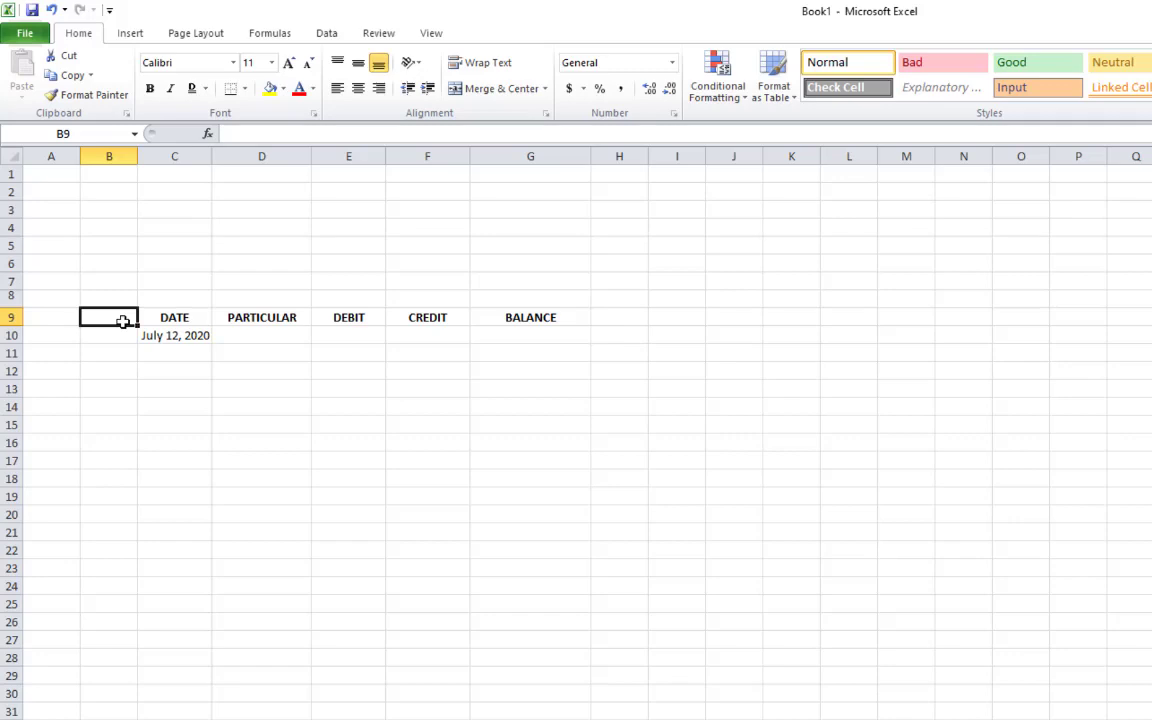
Type S NO. in B9 and paint C10's date format down onto C10:C23
text(S NO)
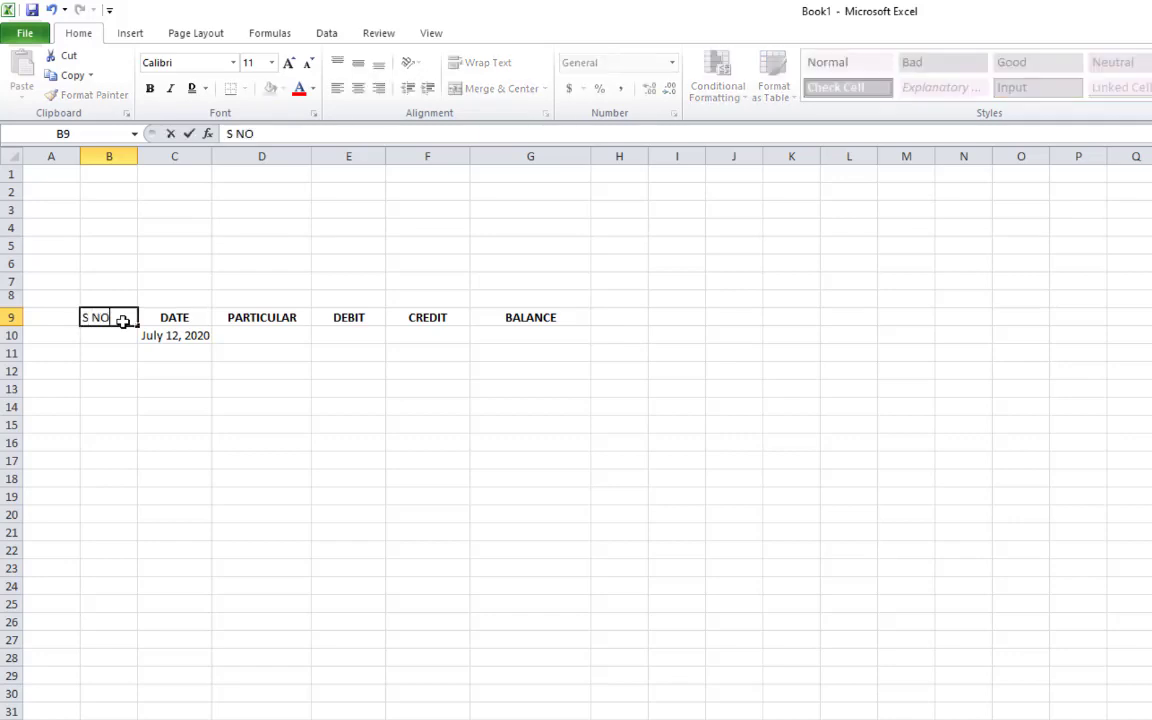
text(.)
key(Return)
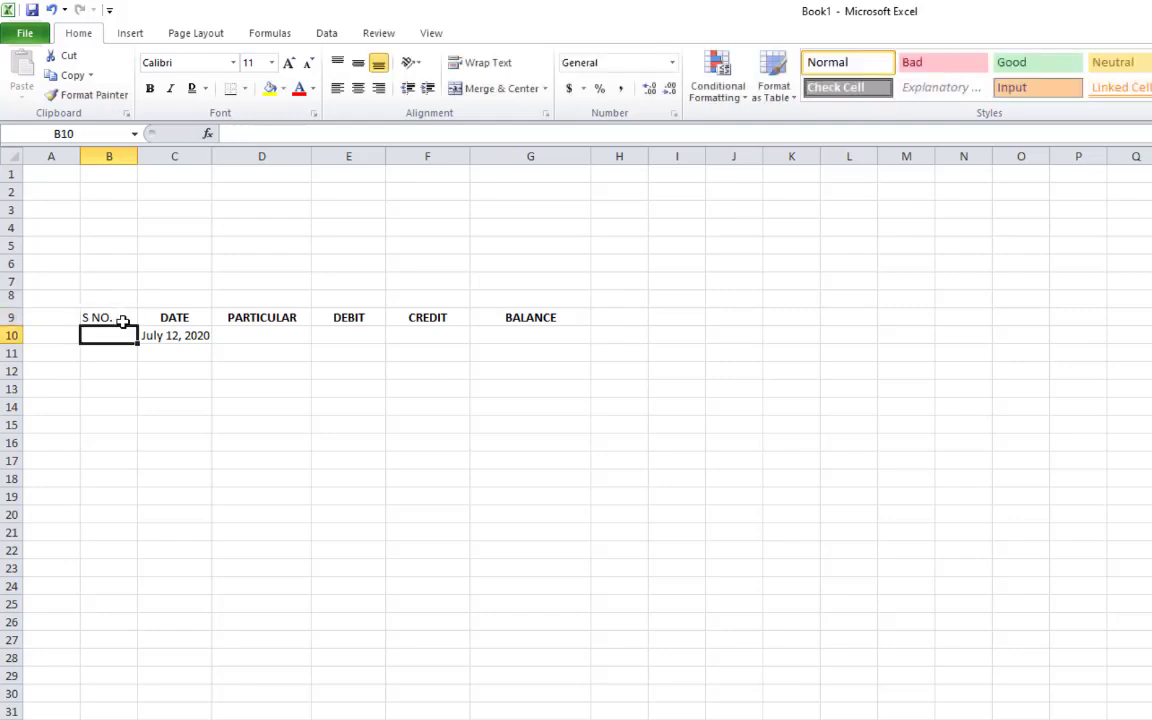
click(170, 317)
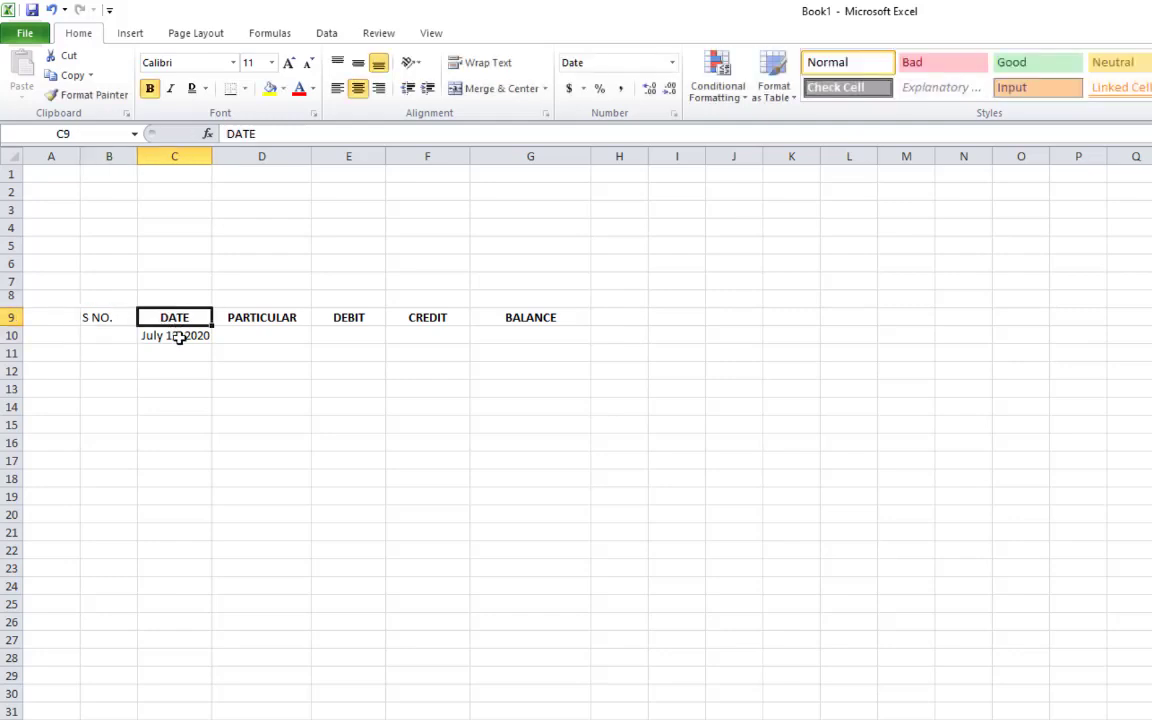
click(177, 335)
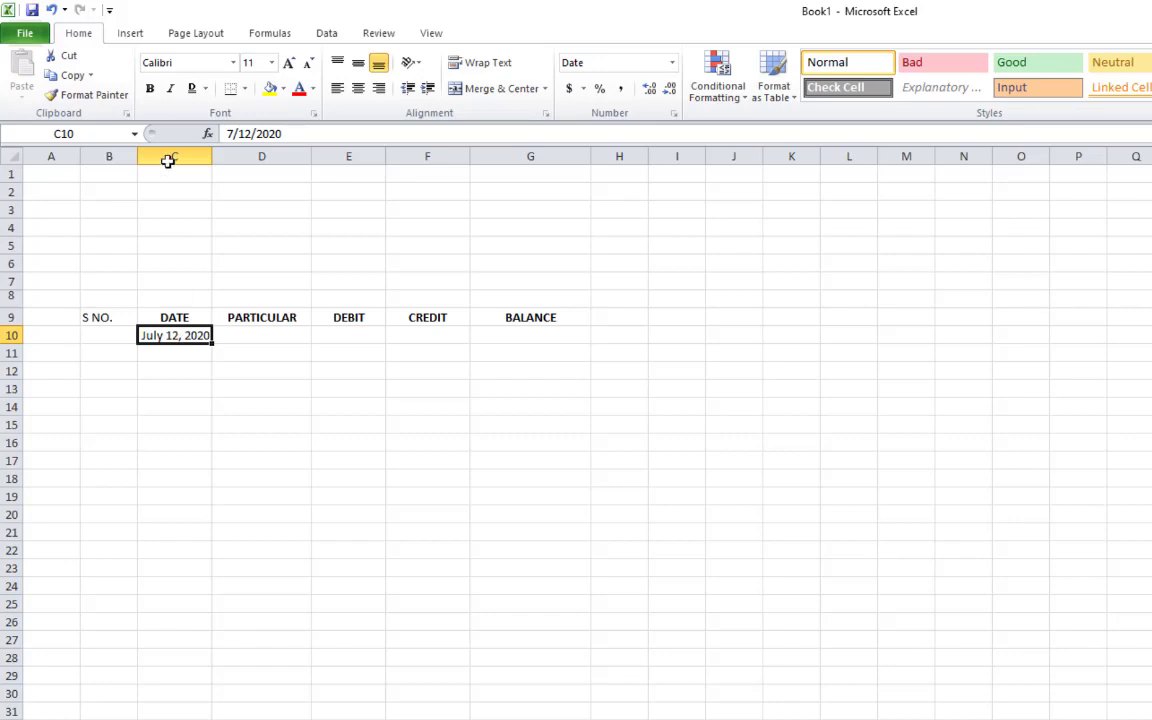
click(99, 94)
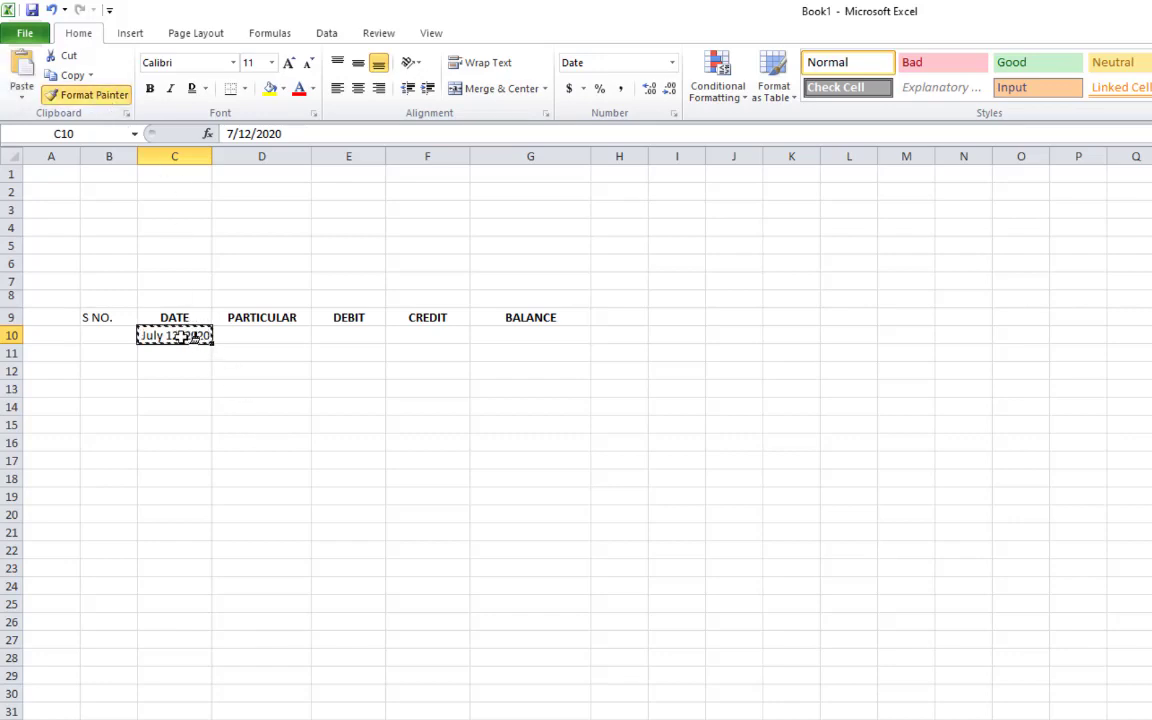
drag(183, 335, 163, 569)
click(155, 335)
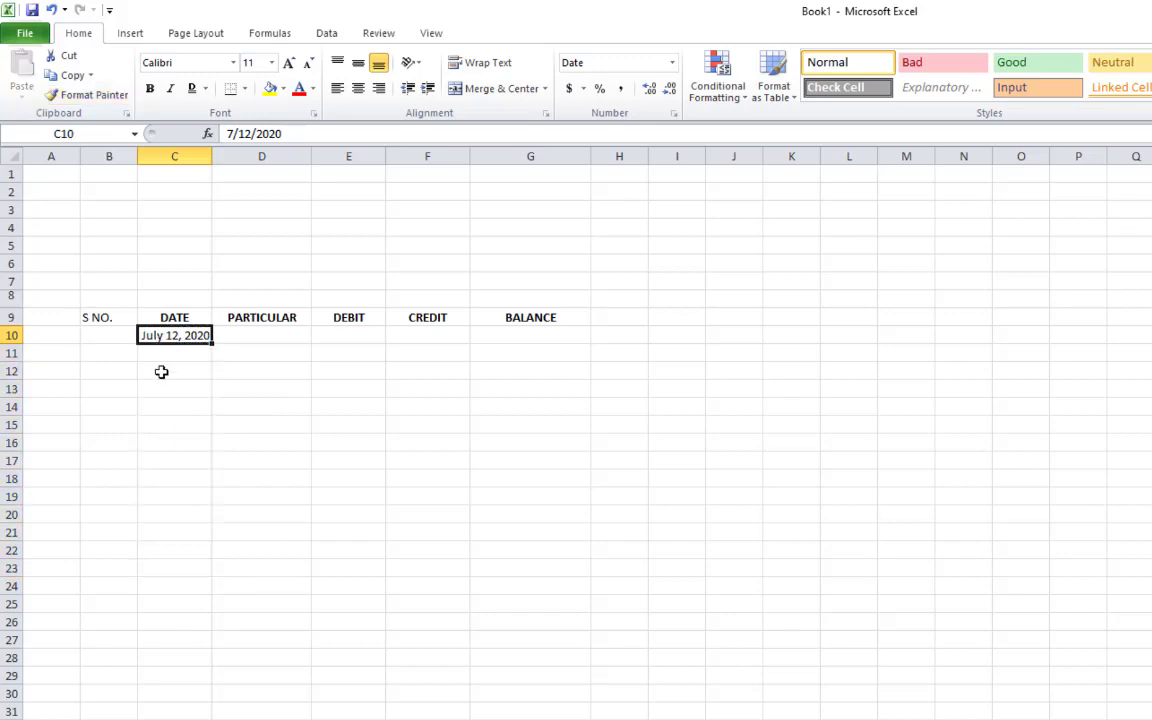
Copy the DATE header's bold, centred style onto the S NO. header in B9
click(123, 317)
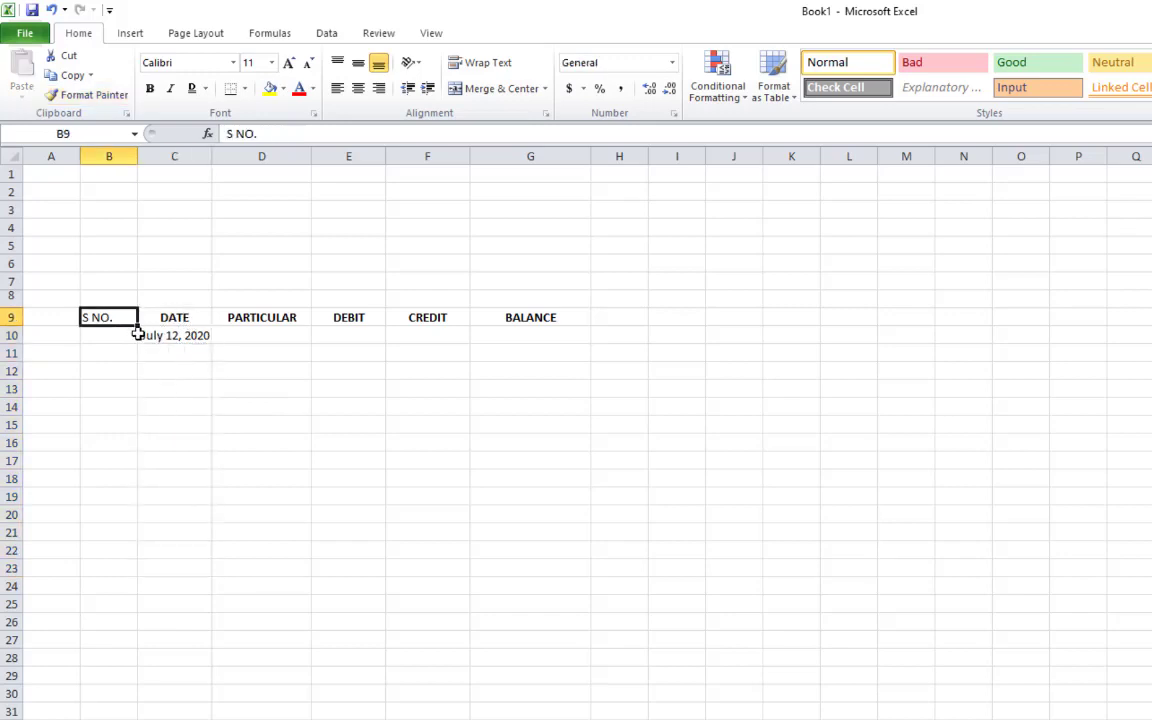
click(173, 317)
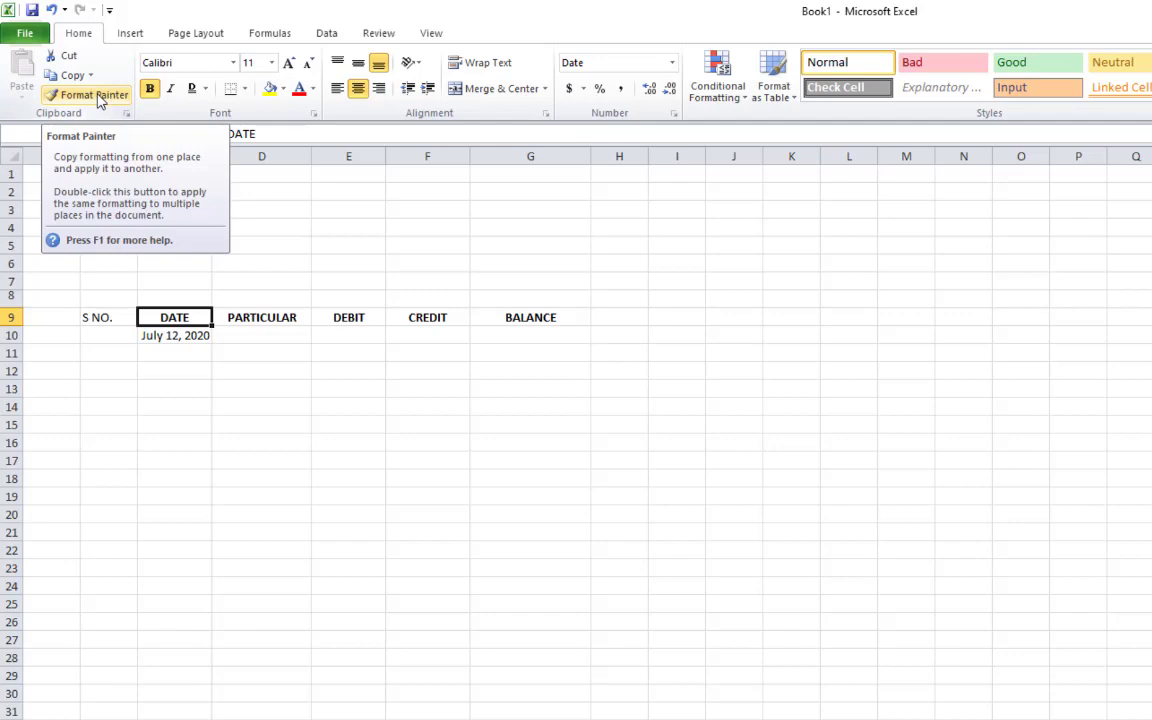
click(97, 96)
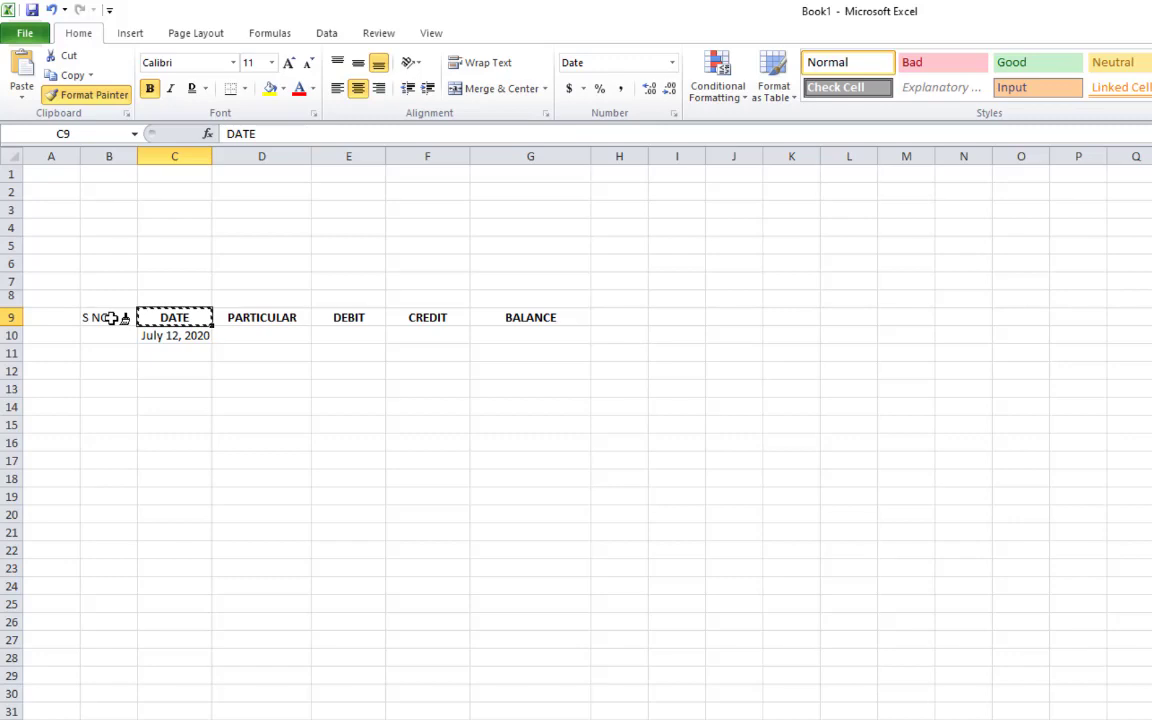
click(111, 317)
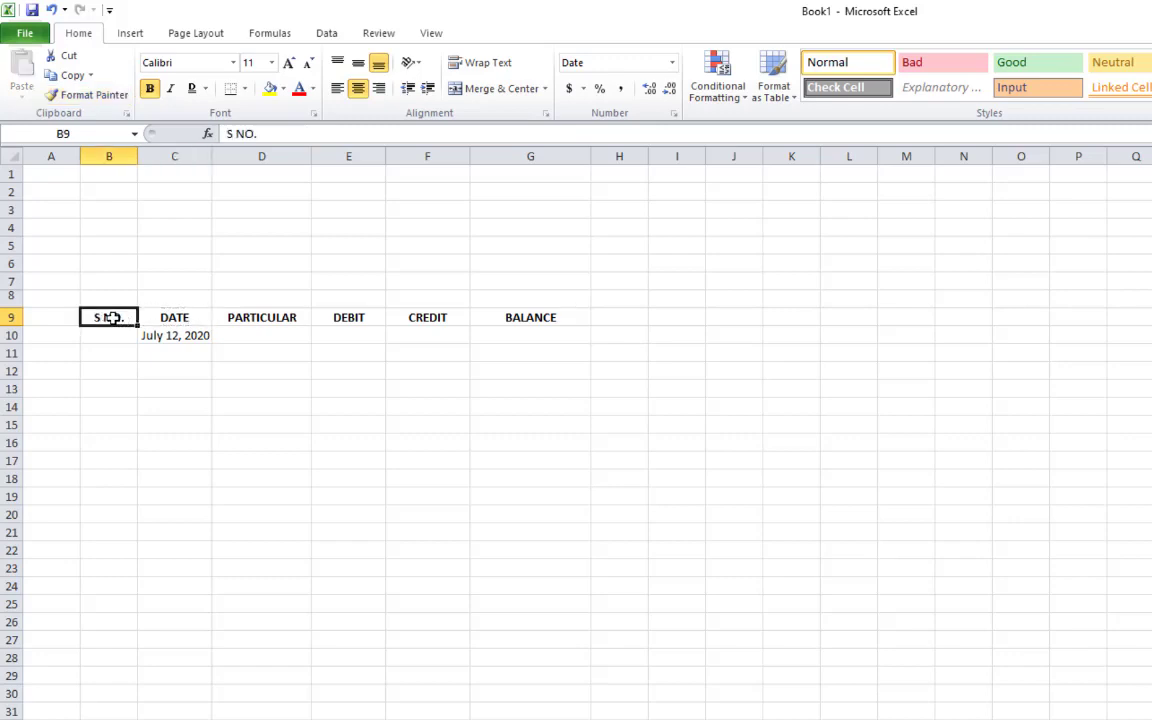
click(151, 370)
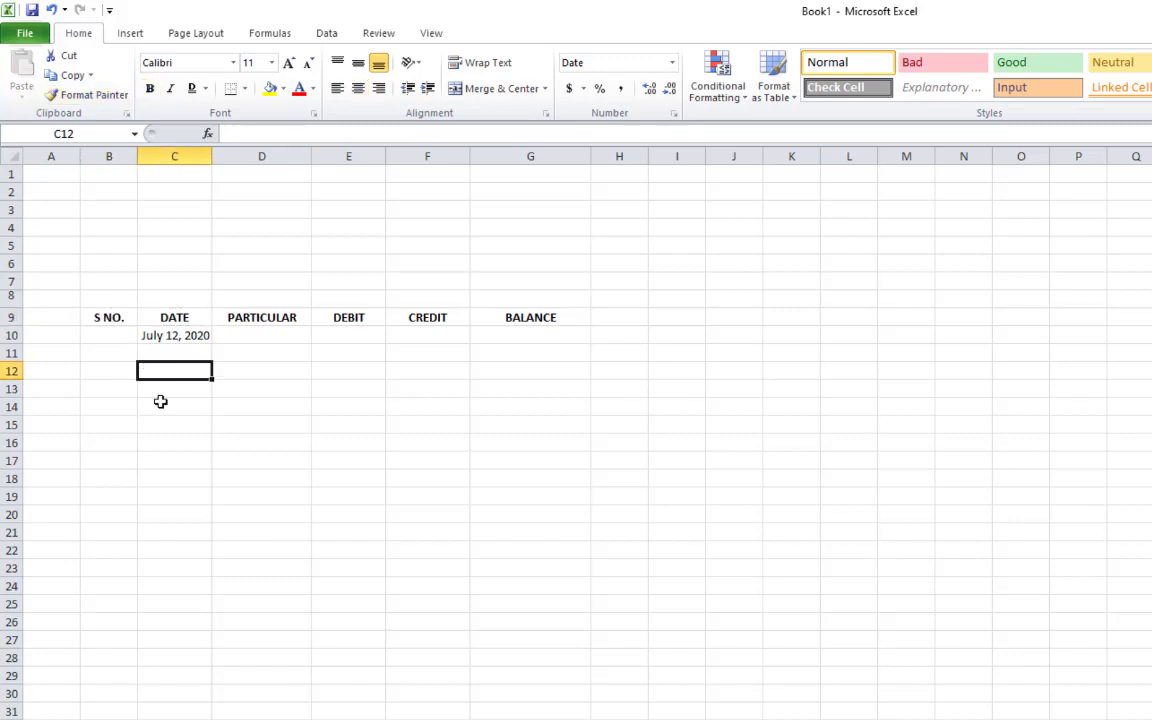
click(101, 336)
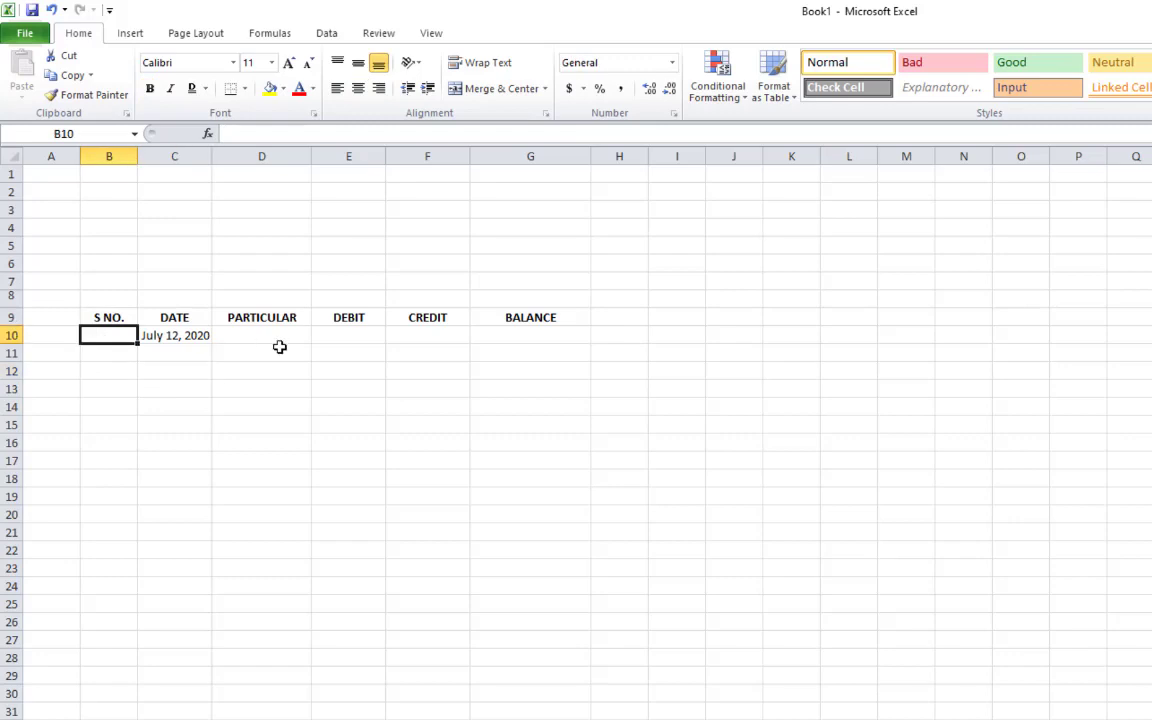
text(1)
key(Return)
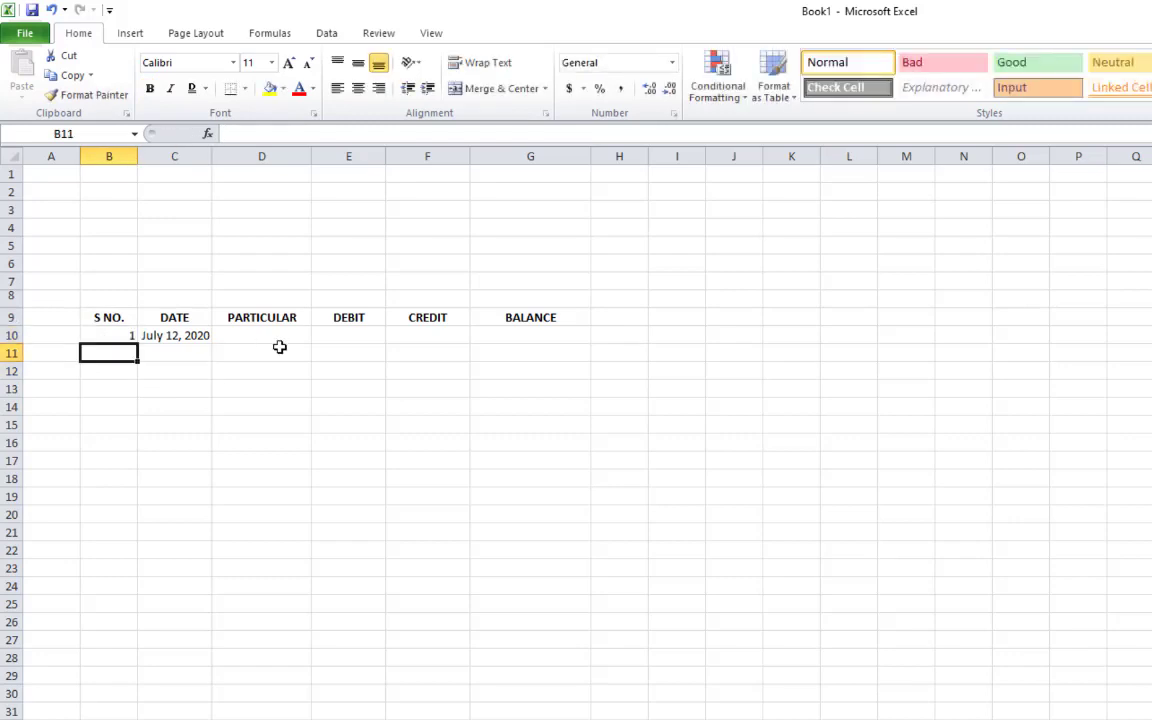
text(2)
key(Return)
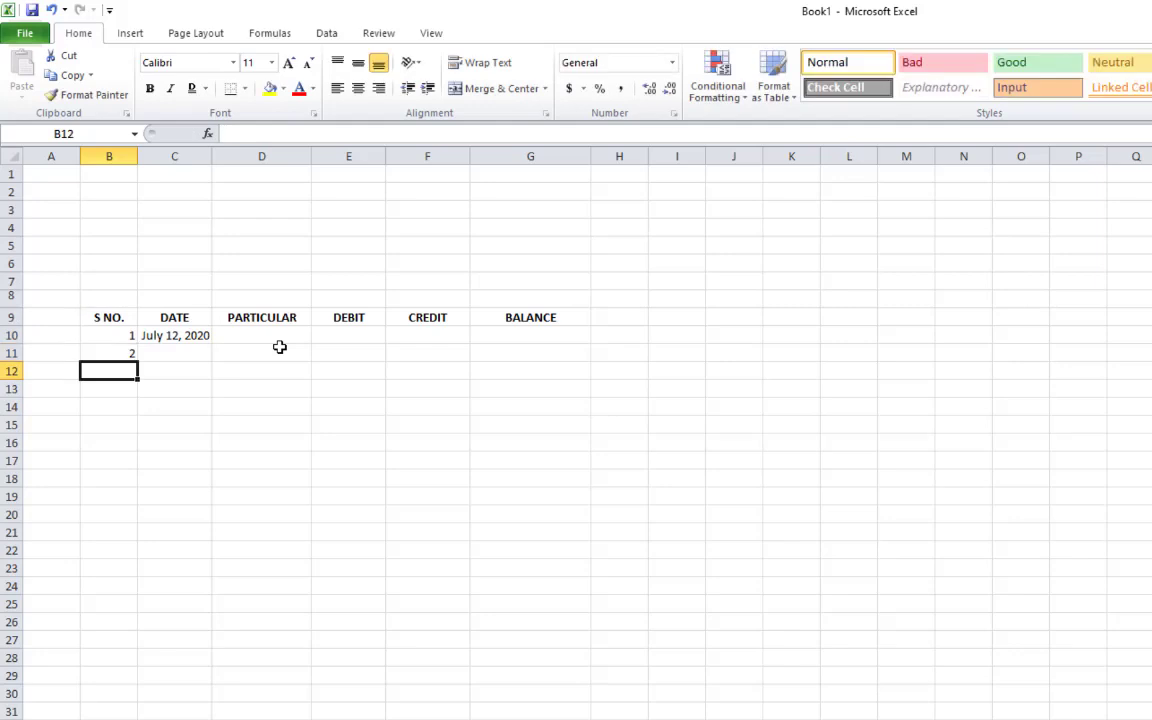
drag(118, 341, 138, 510)
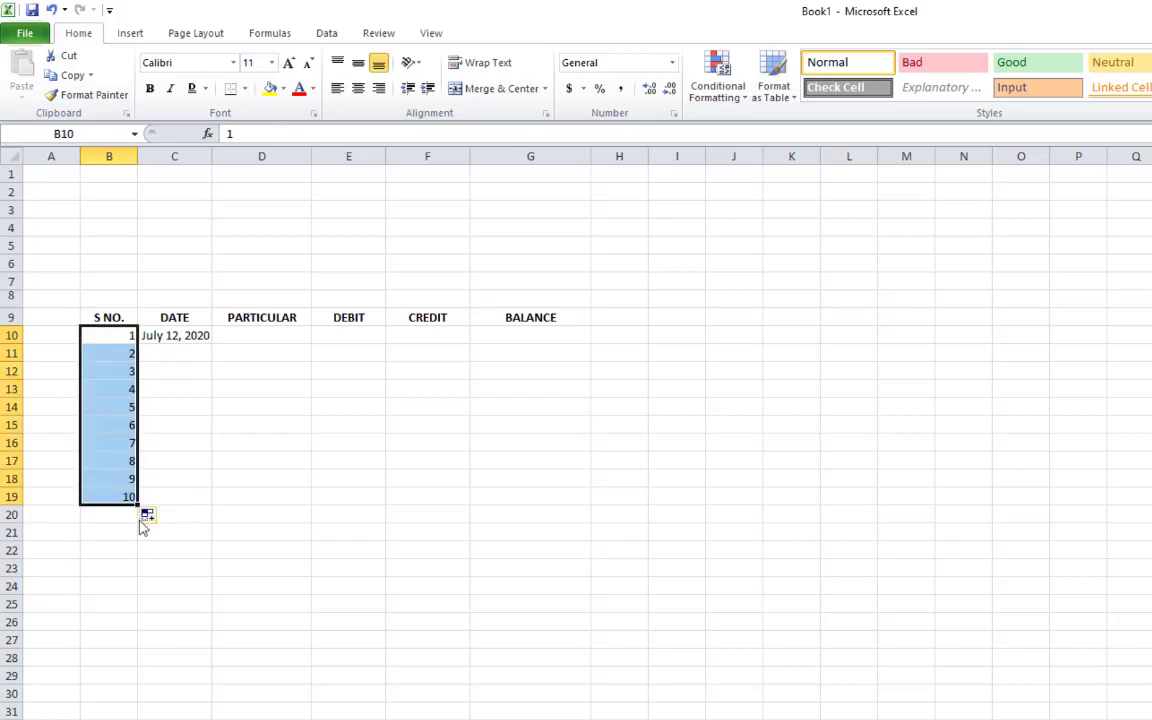
click(177, 553)
click(180, 352)
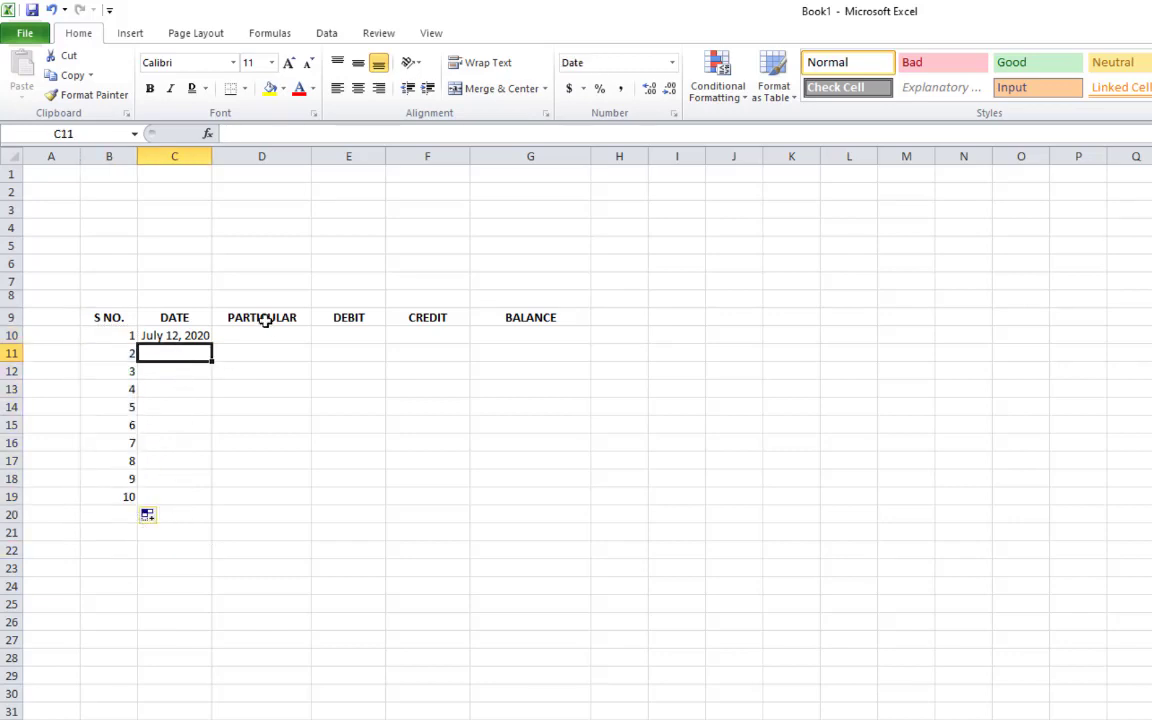
click(264, 335)
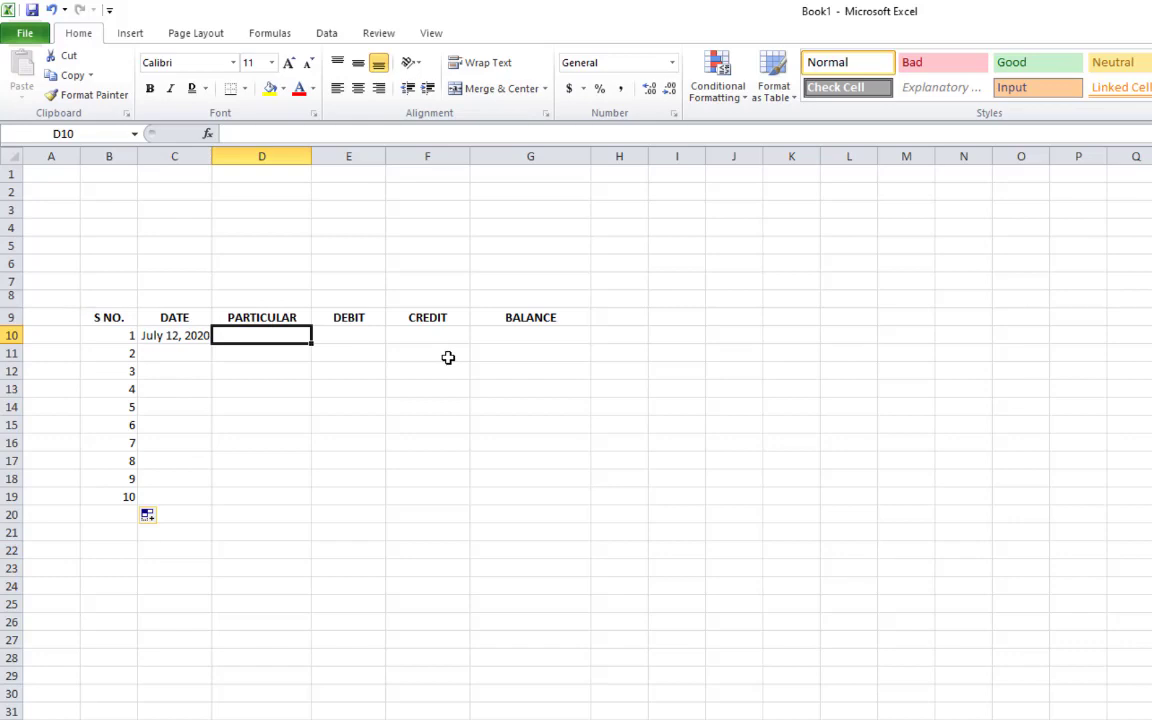
Enter PAID in D10 as the particular for the July 12, 2020 entry
text(PAID)
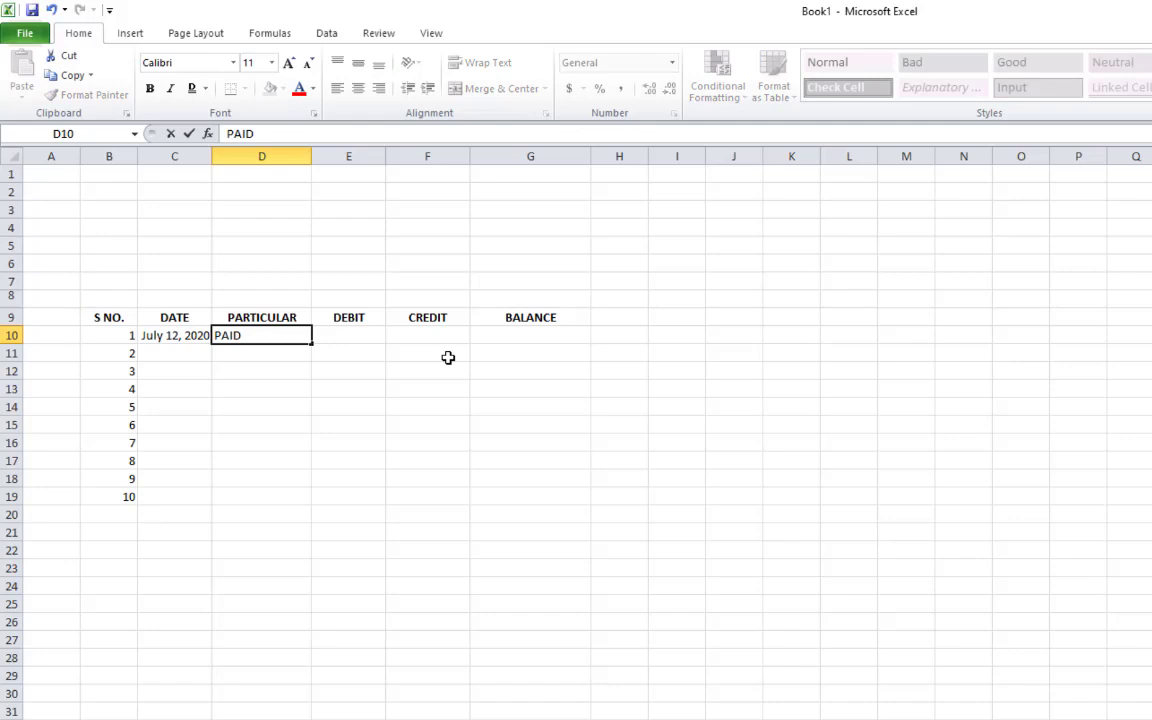
key(Return)
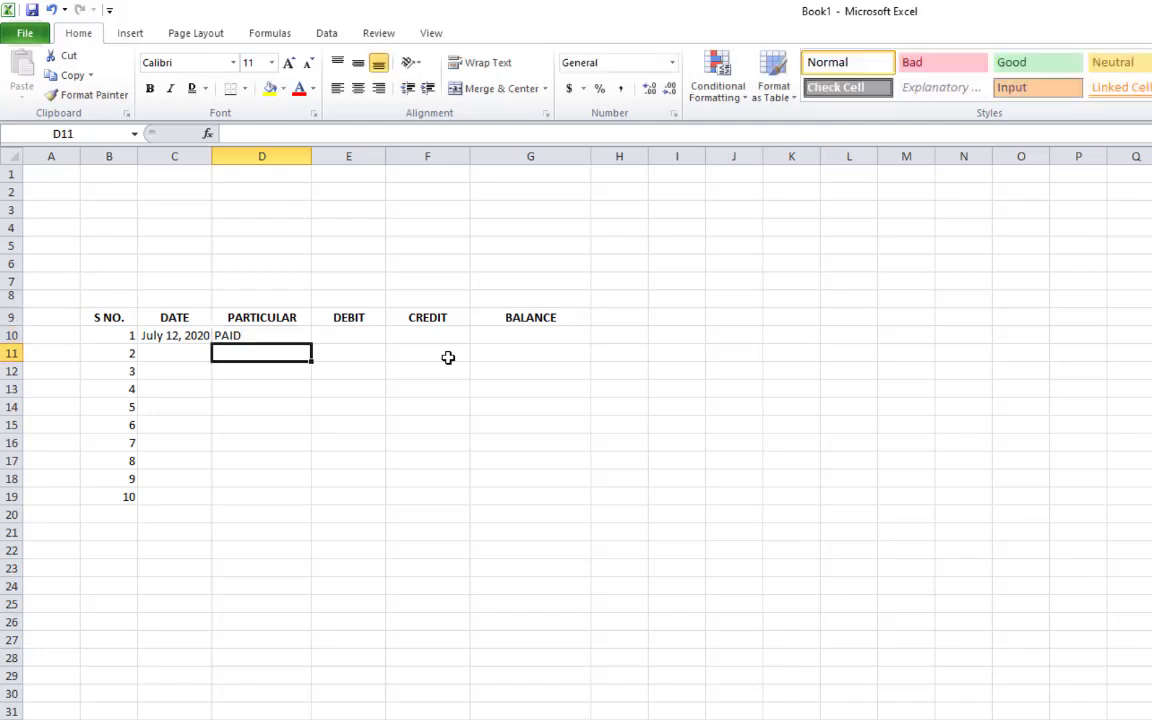
click(329, 337)
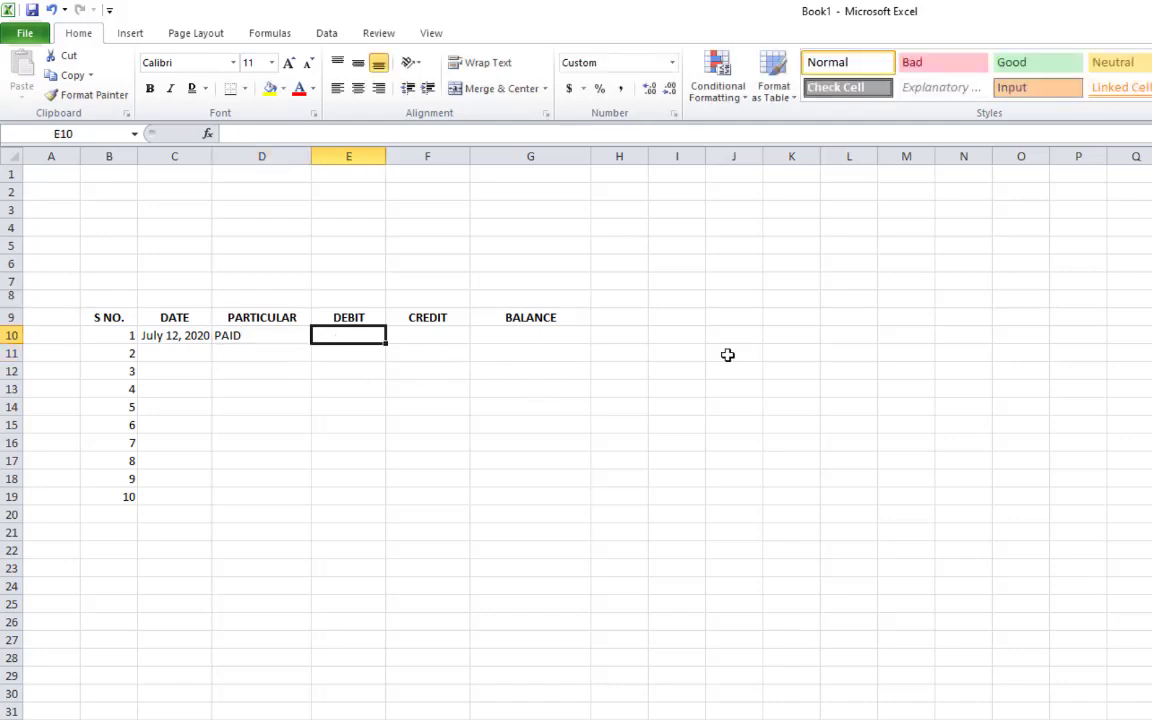
click(577, 348)
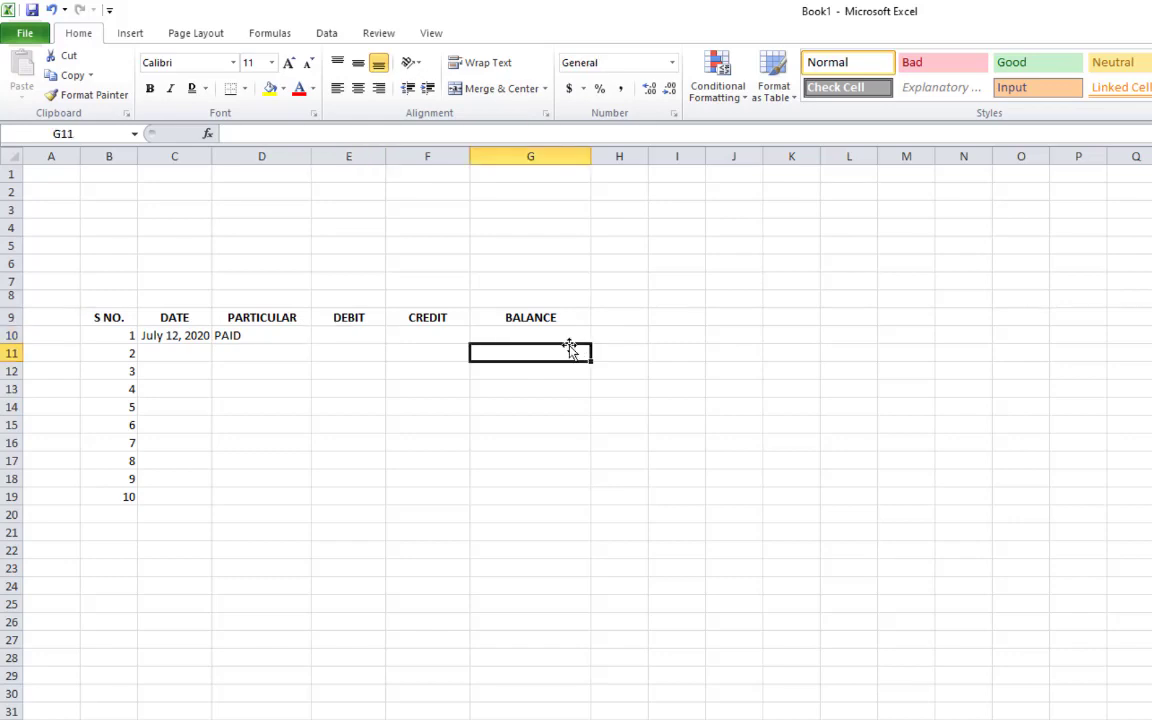
click(363, 337)
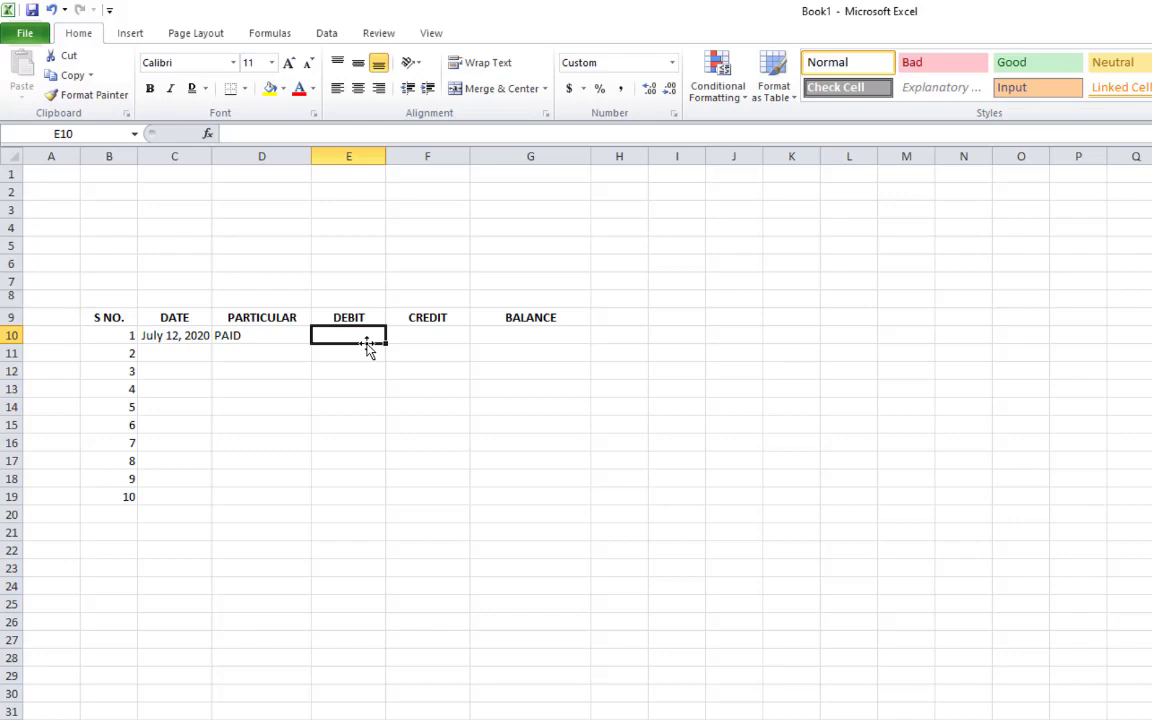
Type 5000 into CREDIT cell F10 for the July 12, 2020 entry
click(428, 341)
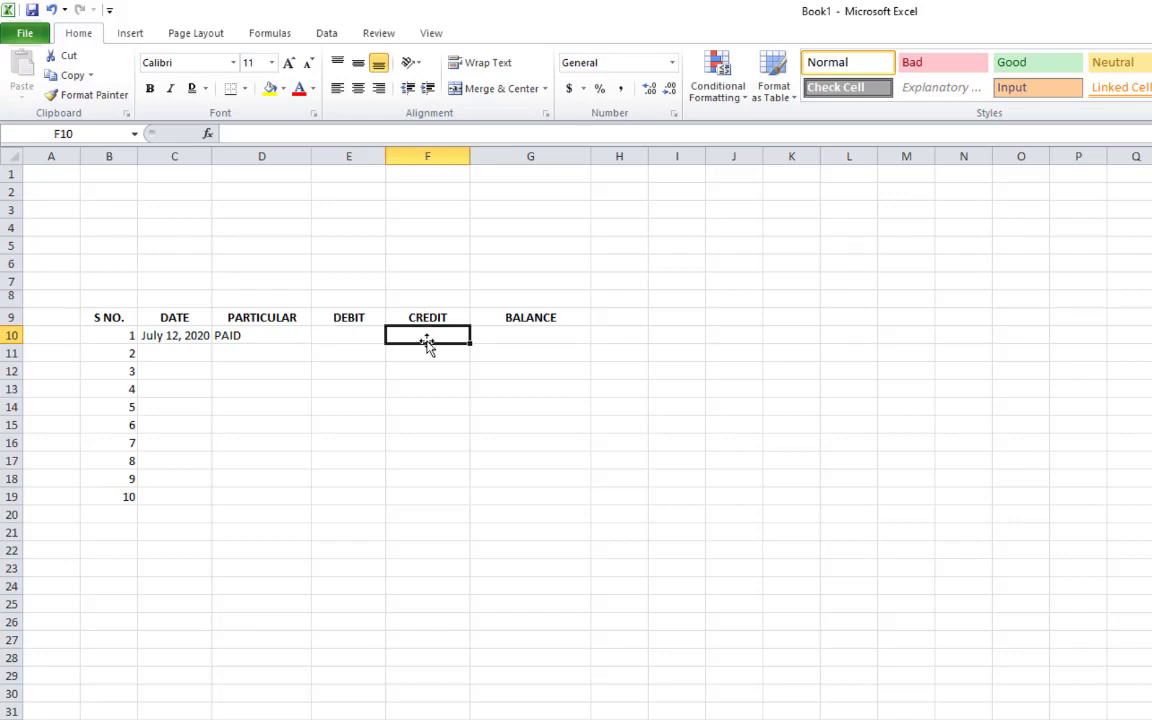
click(350, 338)
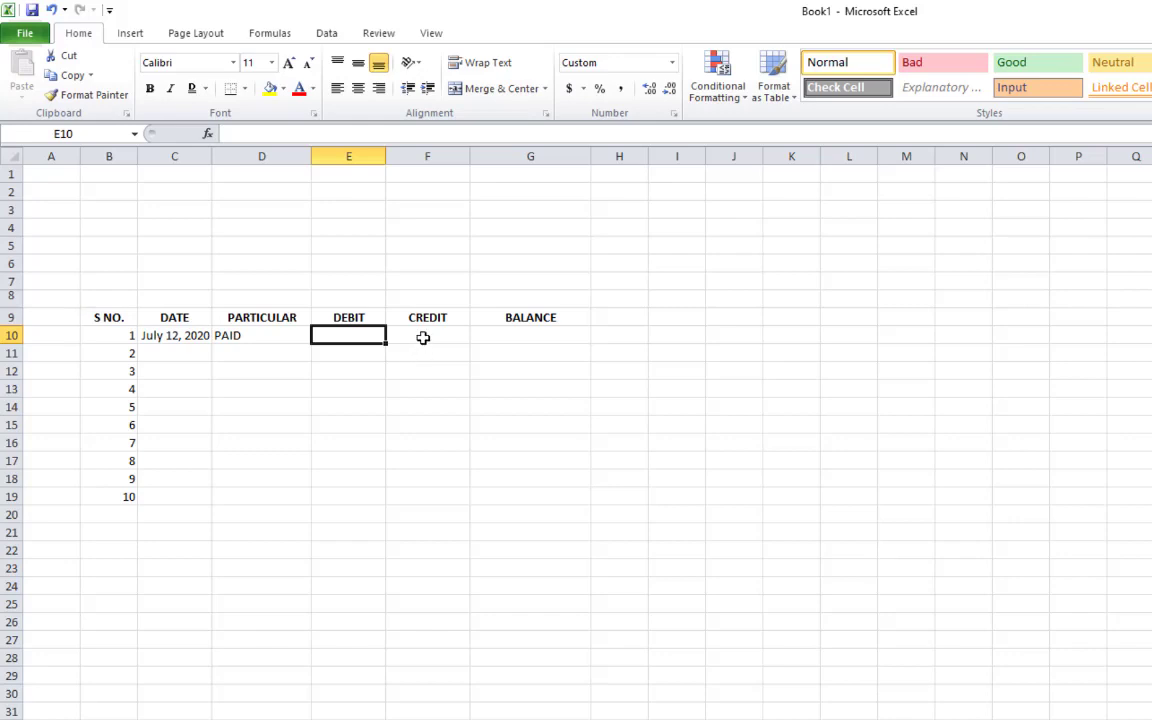
click(420, 337)
click(359, 339)
click(446, 339)
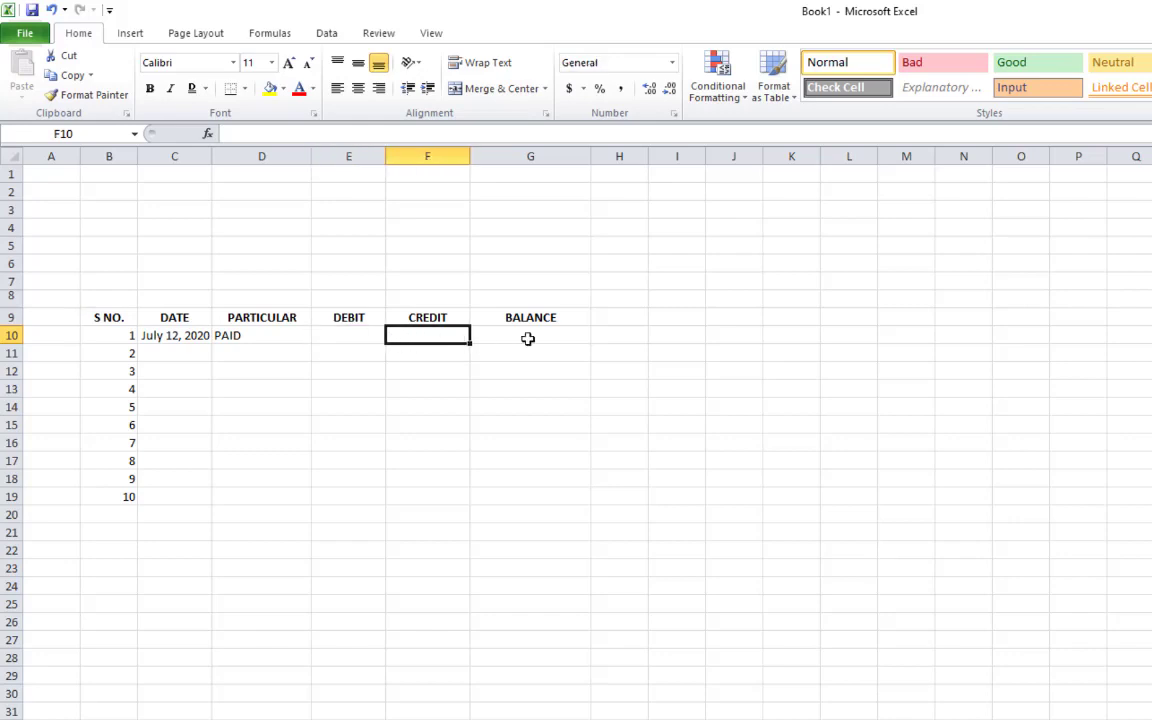
click(528, 339)
key(Left)
key(Left)
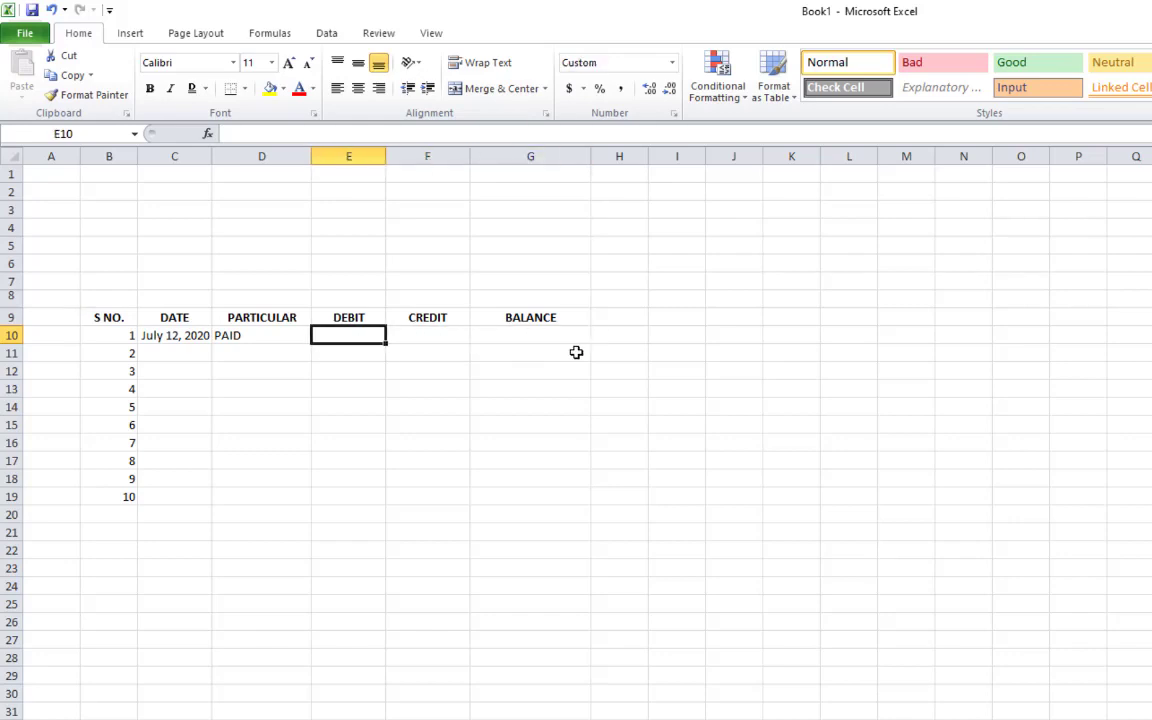
key(Right)
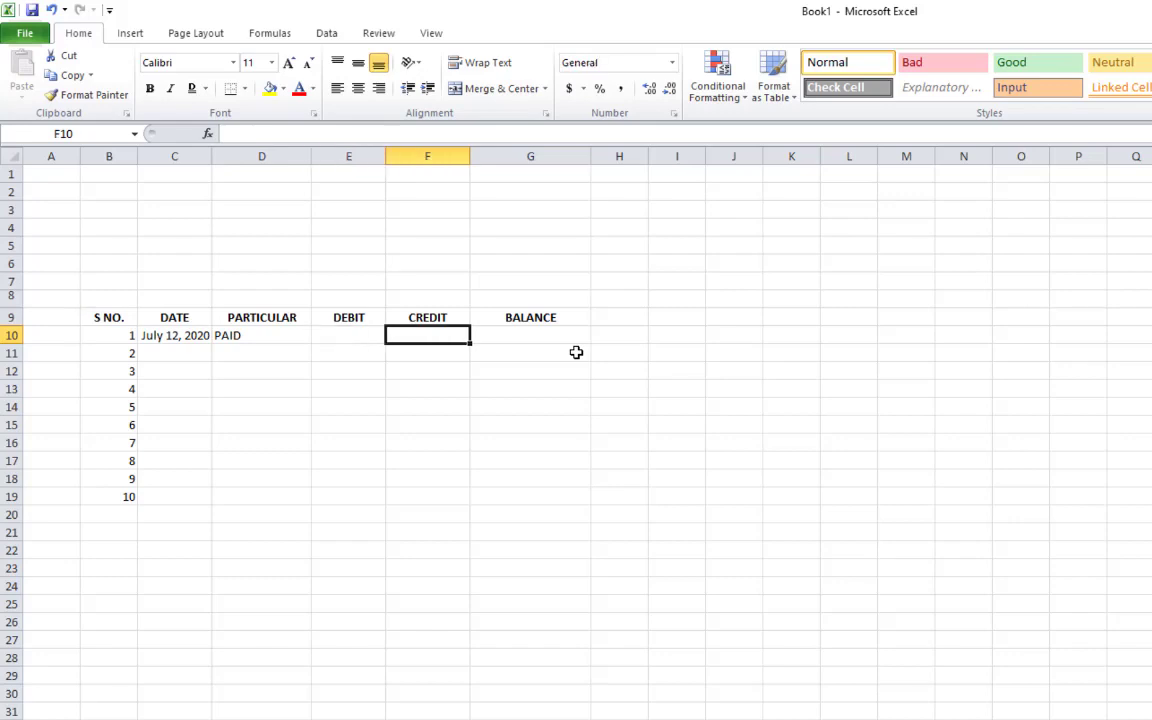
text(5000)
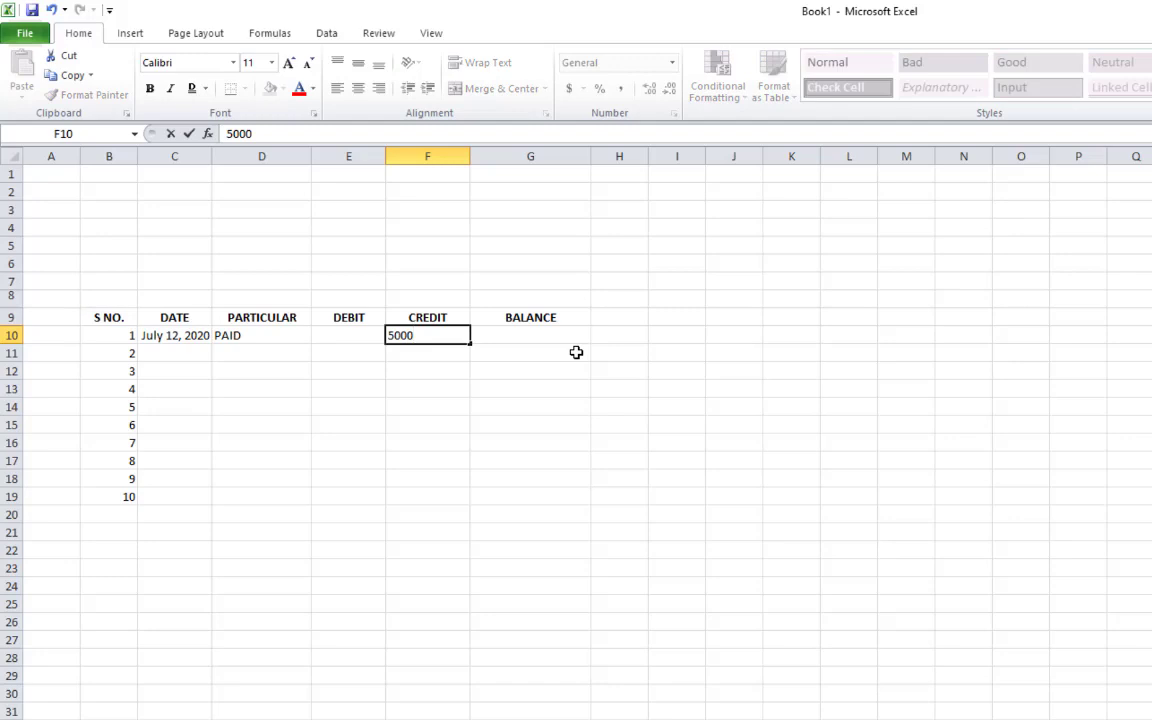
key(Return)
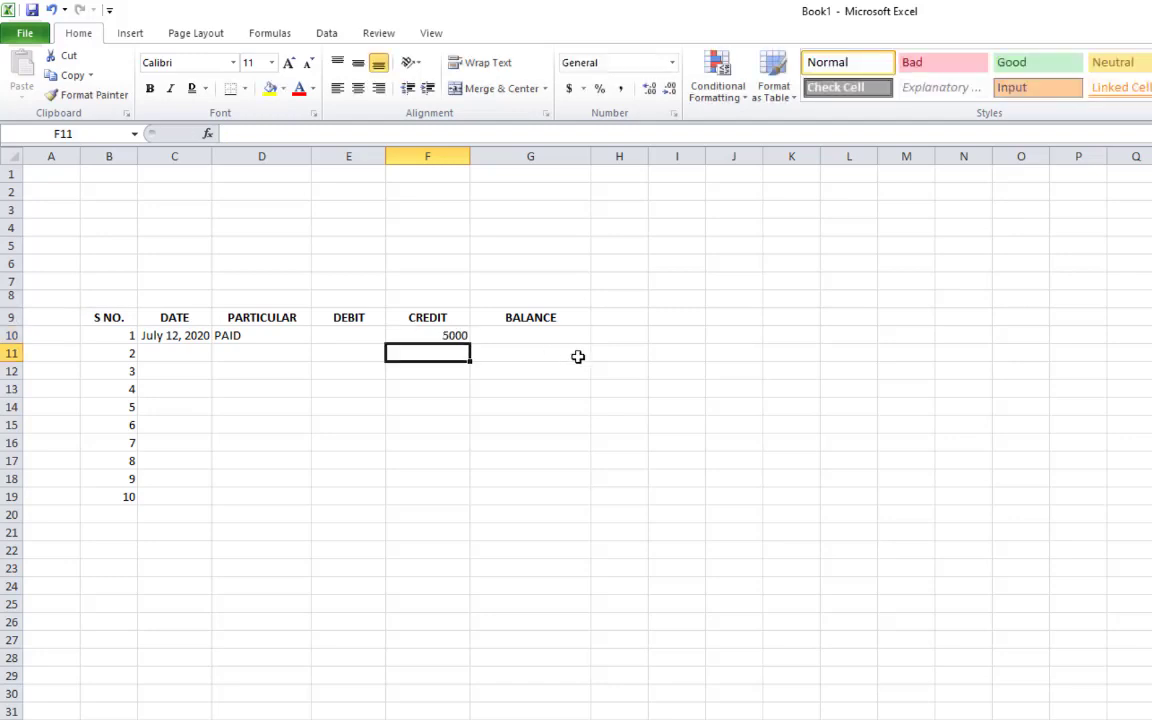
click(569, 340)
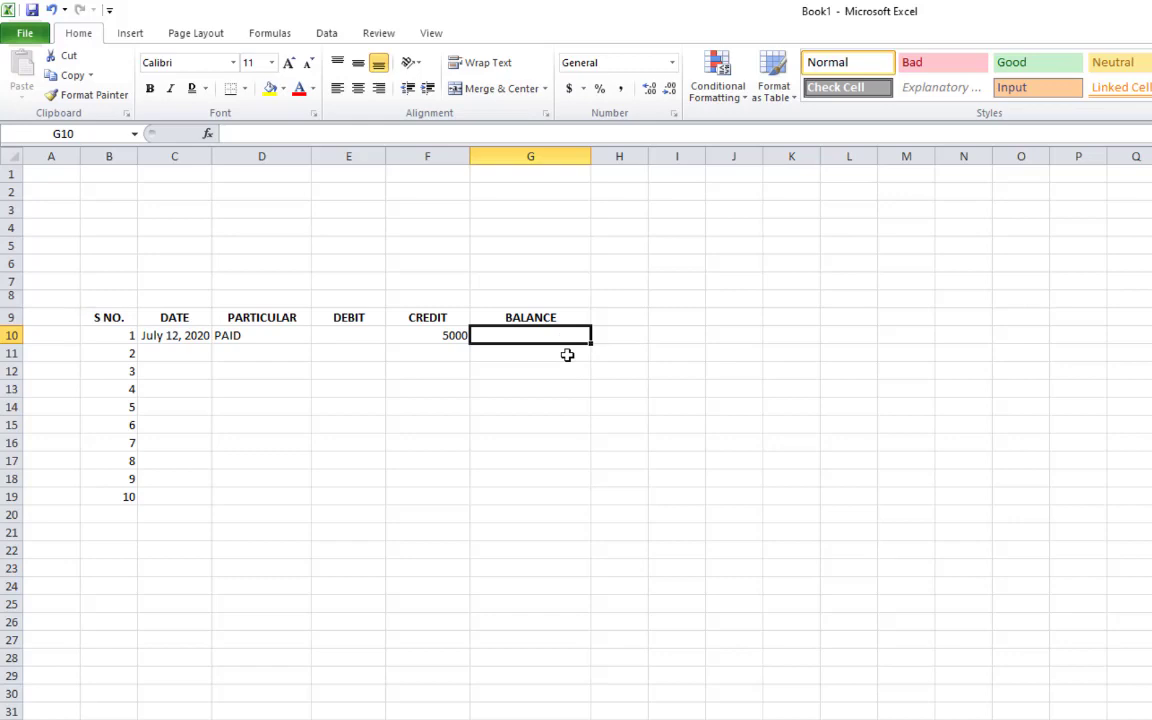
Enter =F10 in G10, then clear it and copy F10's formatting onto G10
text(=)
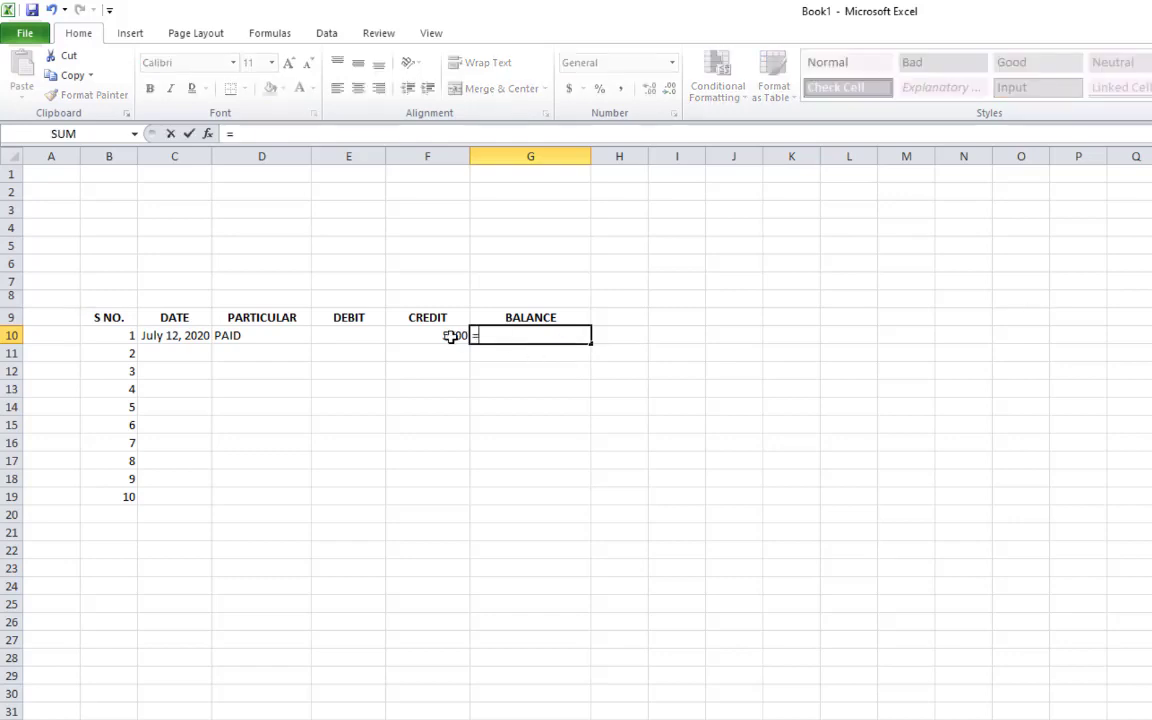
click(451, 336)
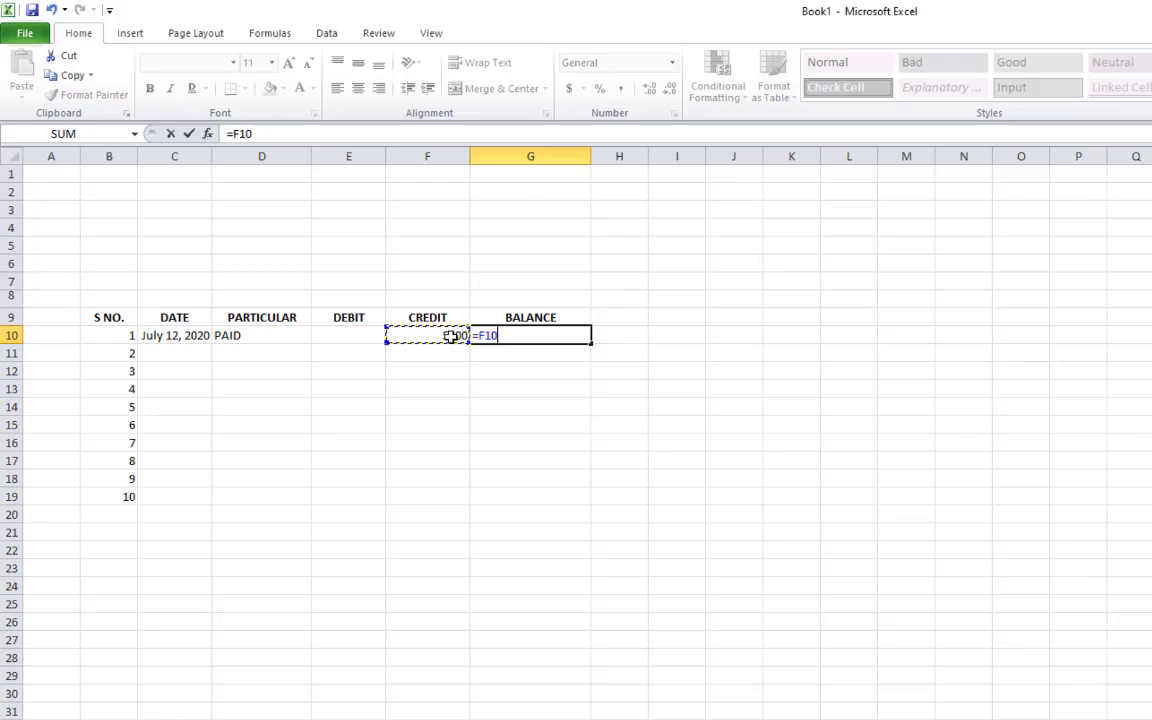
key(Return)
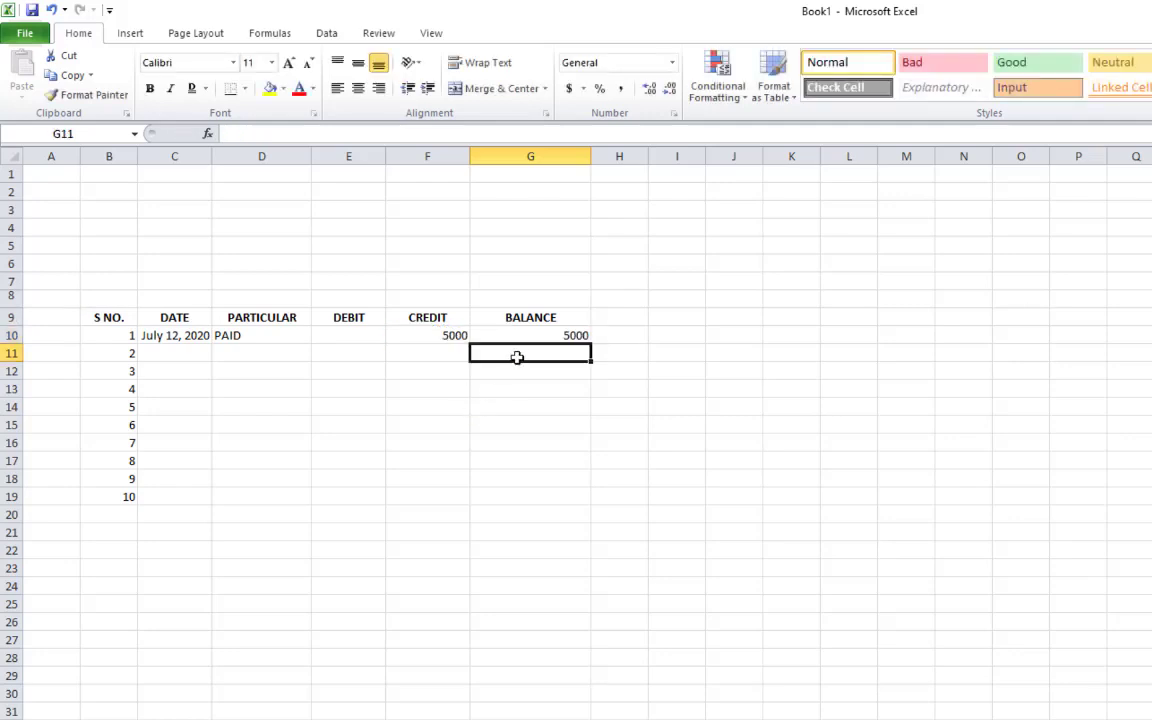
click(517, 340)
key(Delete)
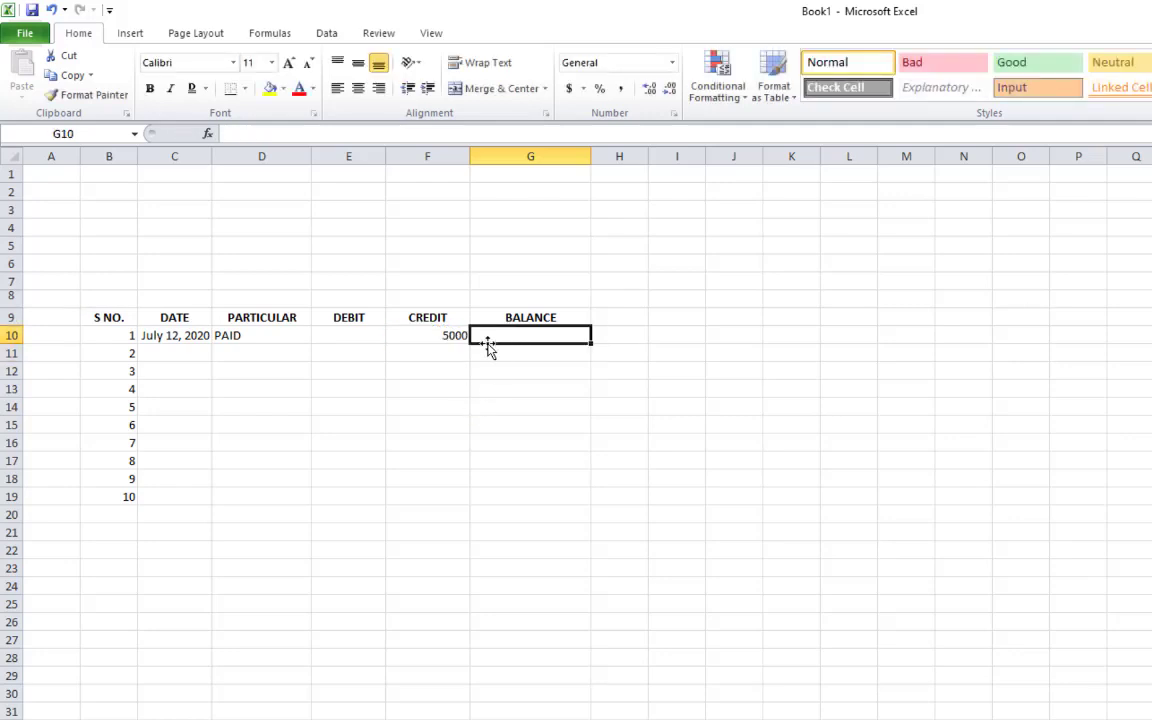
click(450, 334)
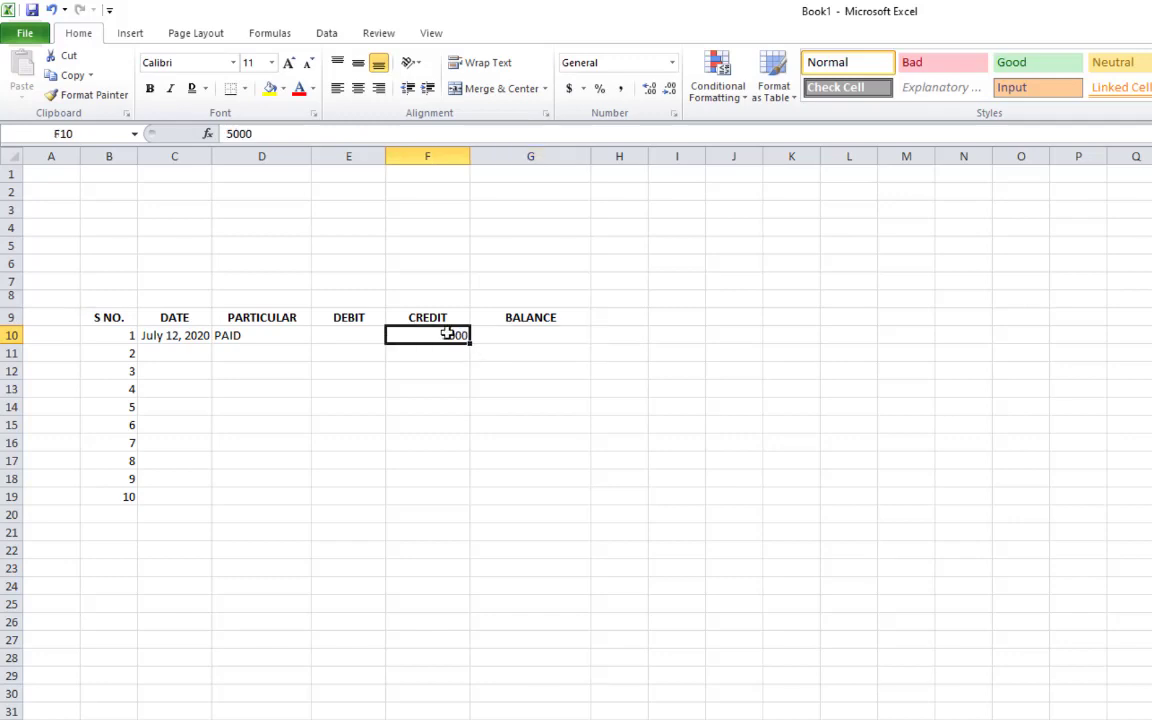
click(116, 104)
click(509, 336)
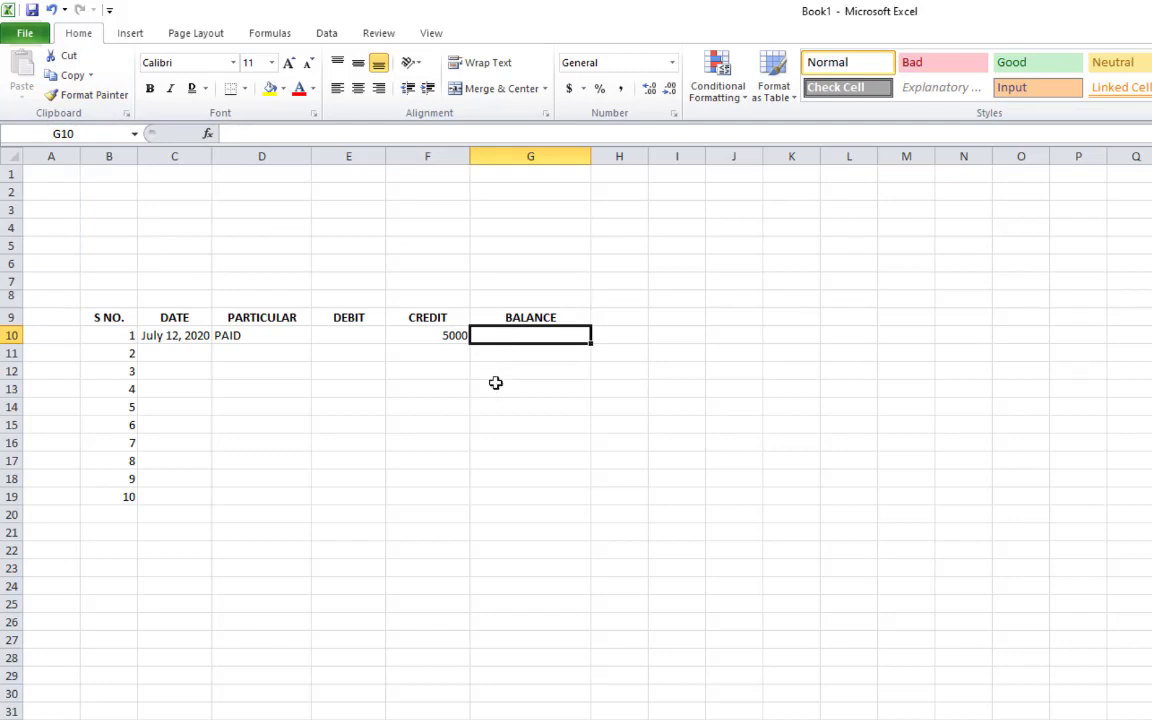
Re-enter the formula =F10 in G10 so the balance shows 5000
click(447, 336)
click(499, 336)
text(=)
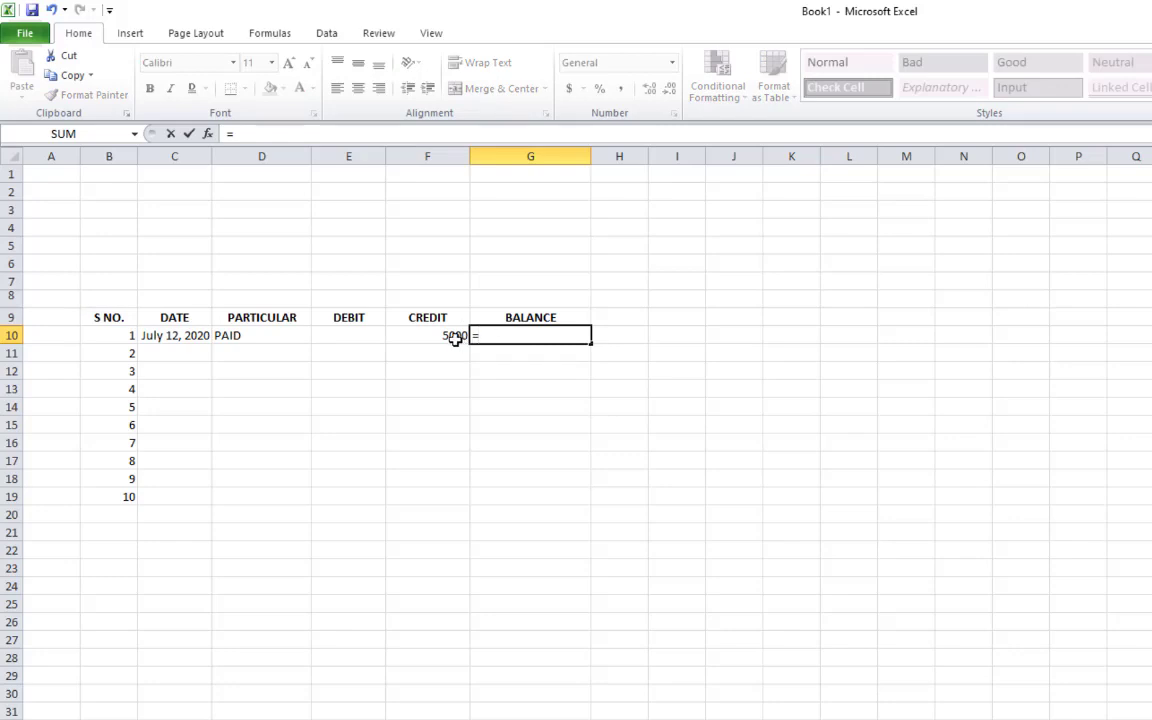
click(455, 338)
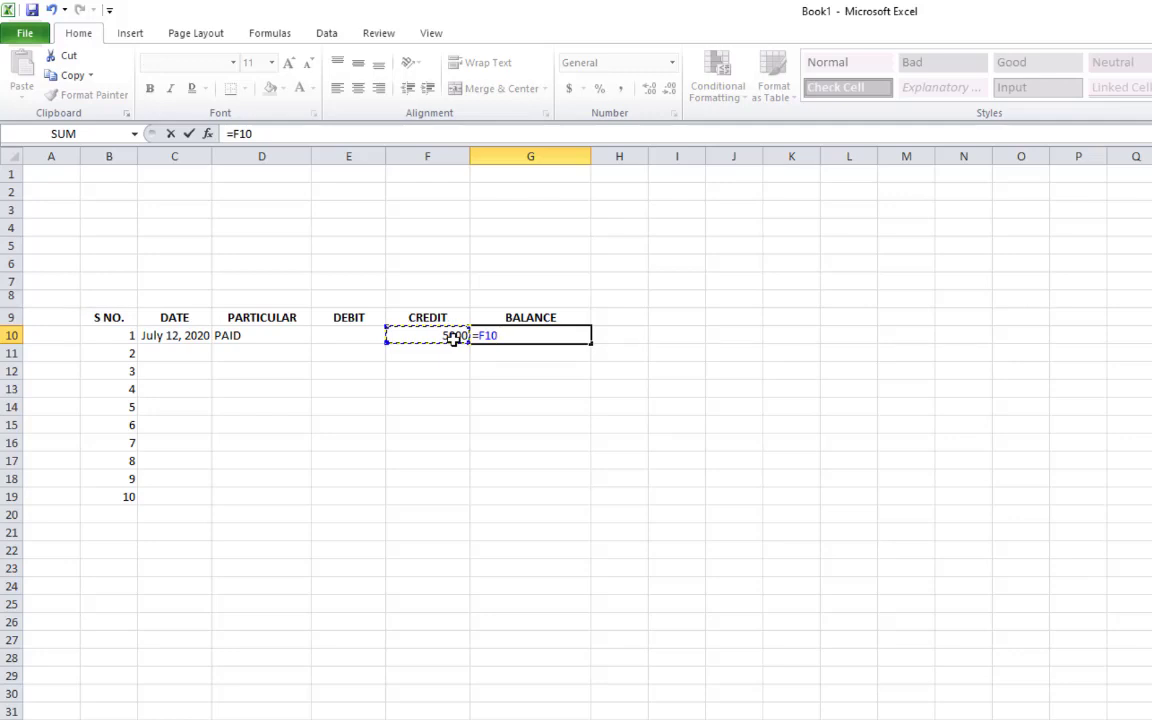
key(Return)
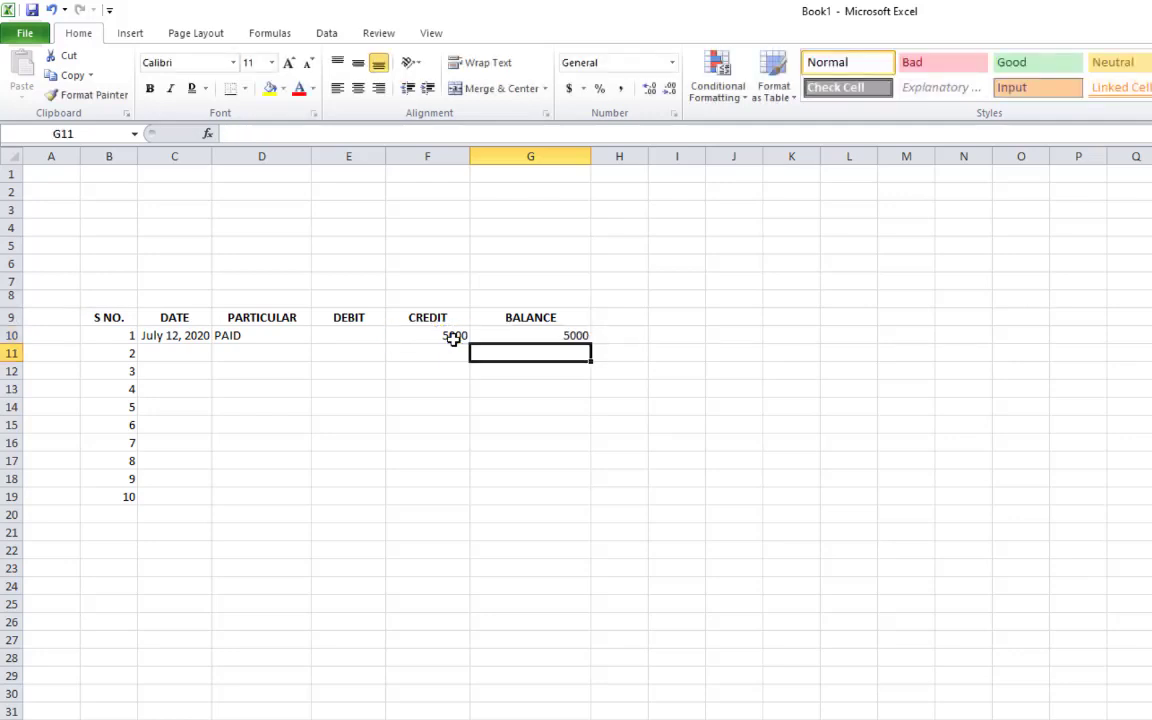
click(443, 335)
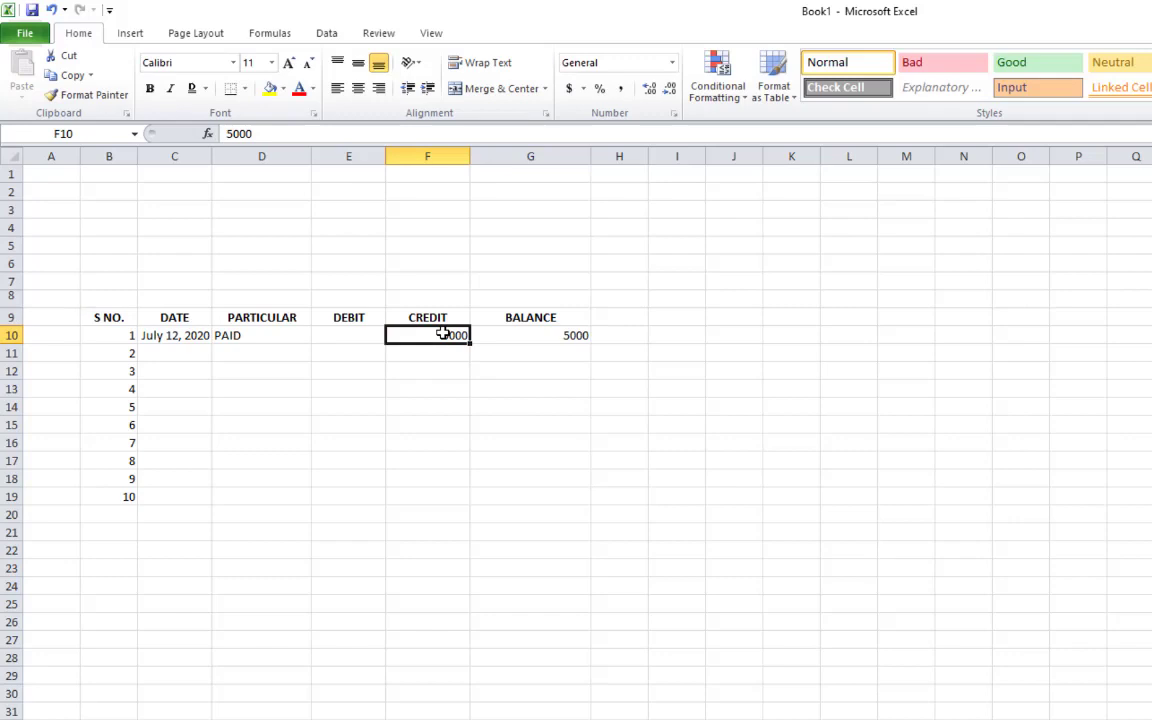
click(546, 334)
click(547, 353)
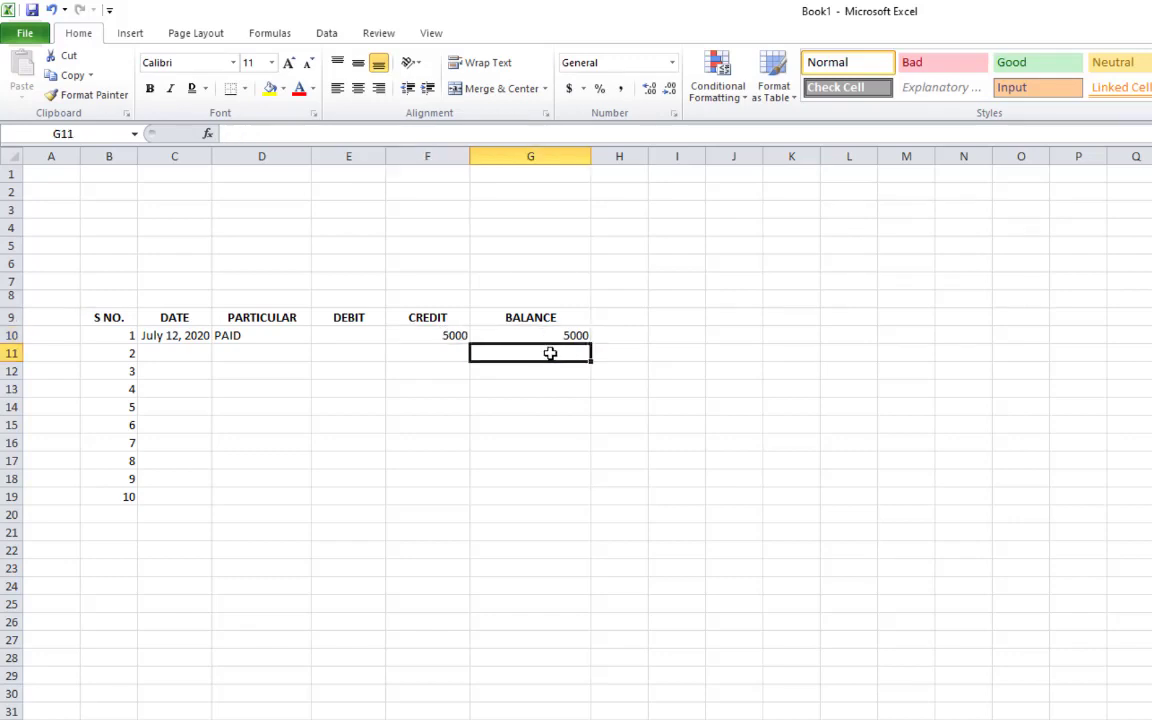
click(445, 335)
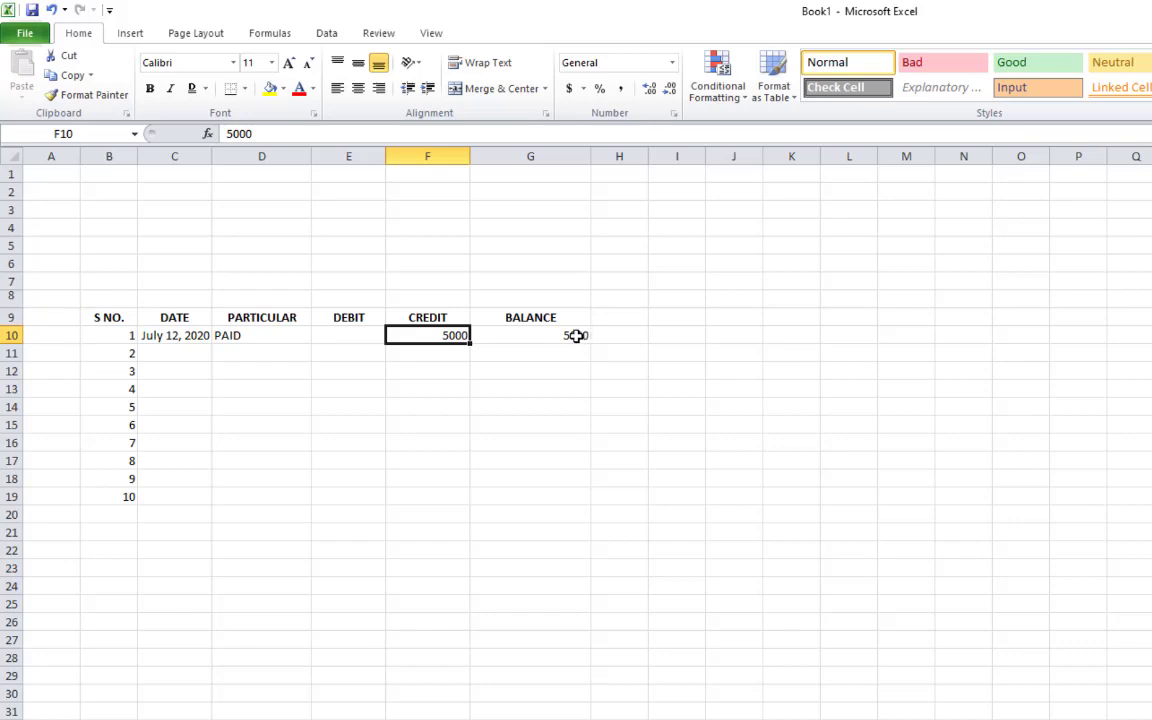
text(4000)
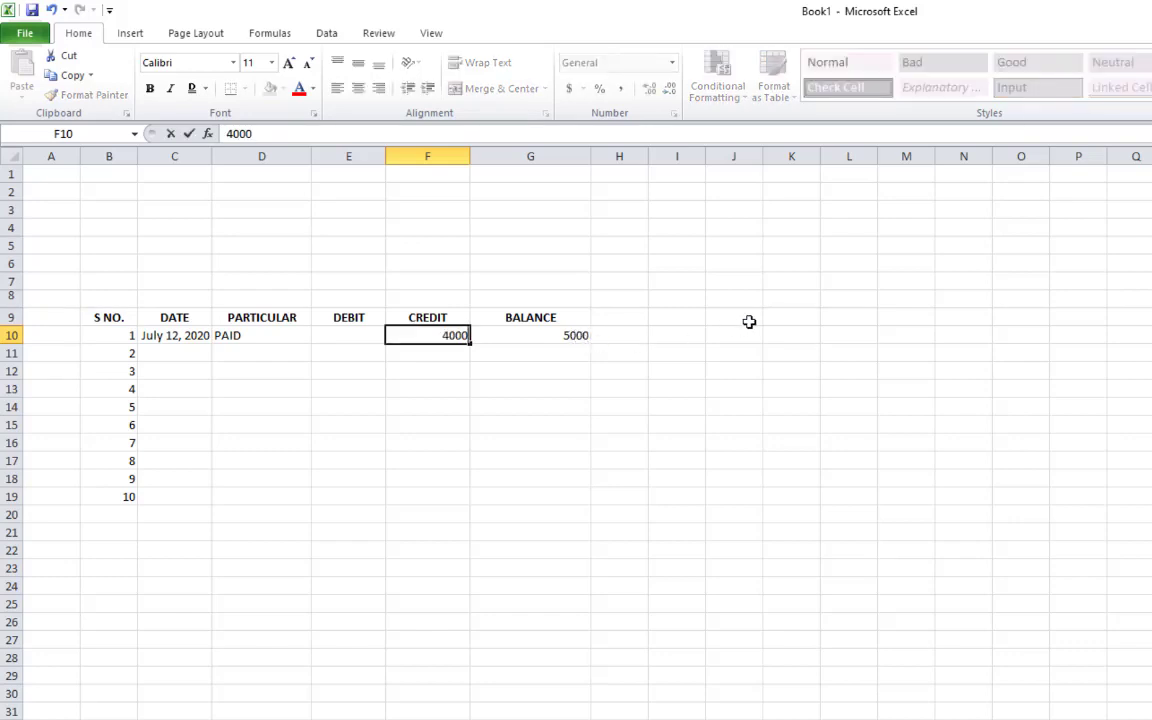
key(Return)
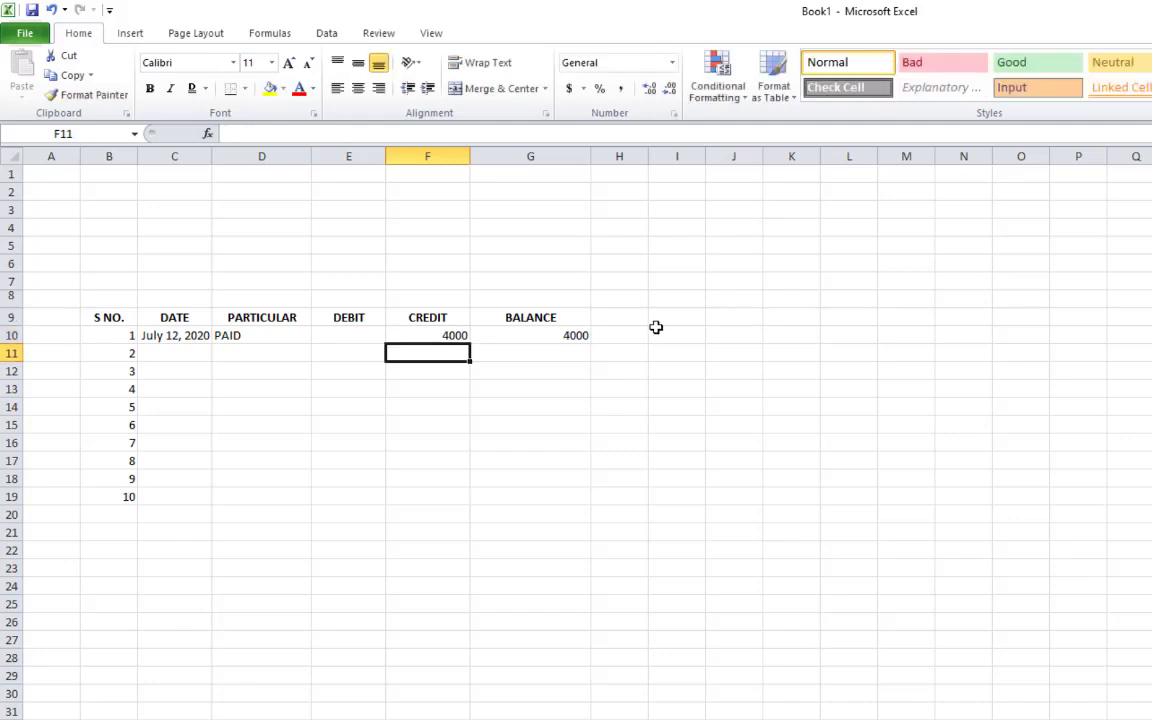
click(512, 372)
click(372, 338)
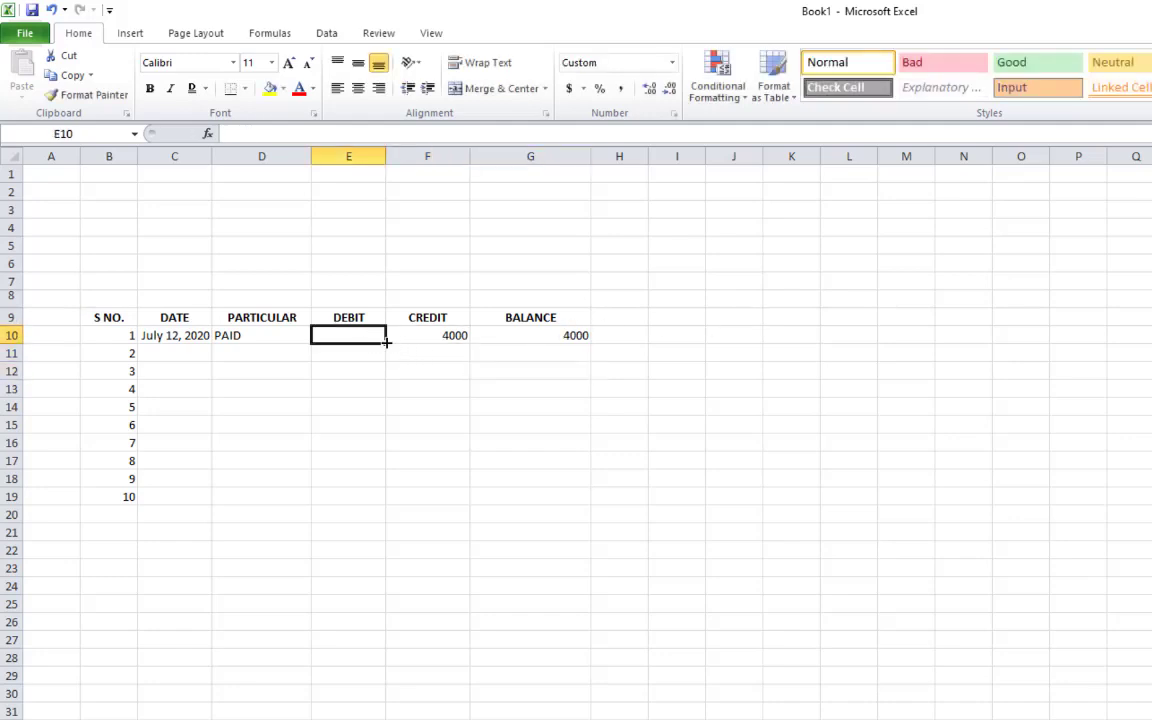
click(555, 337)
click(445, 337)
click(528, 337)
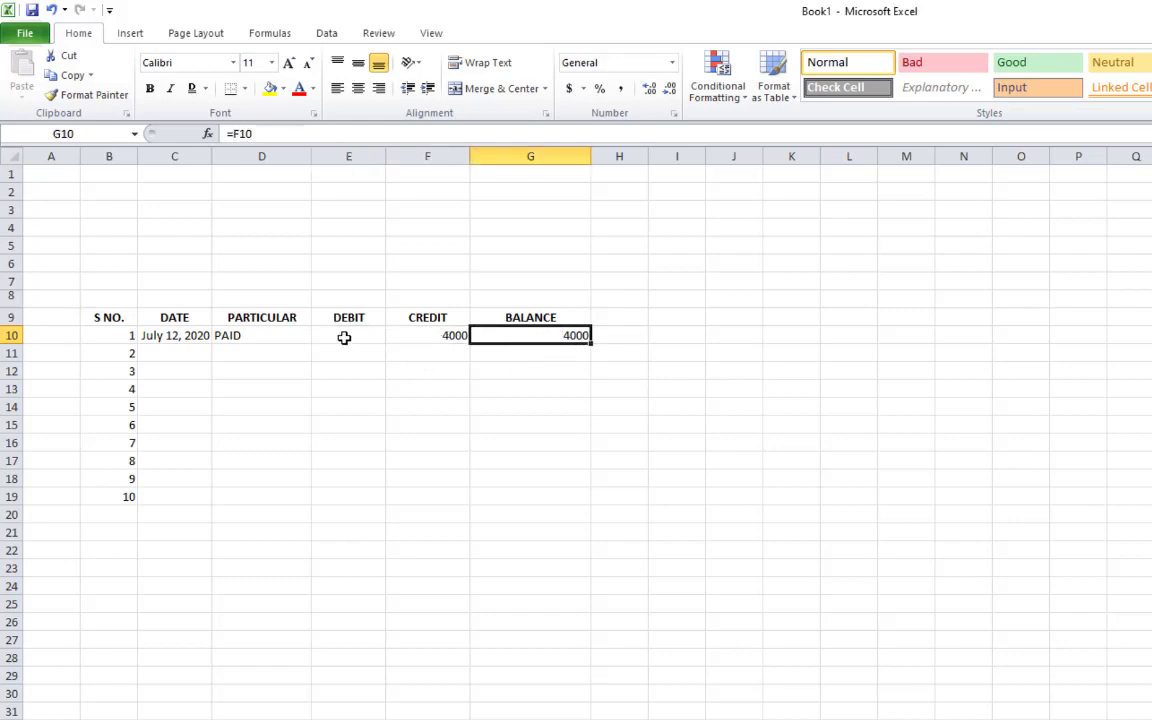
drag(362, 337, 480, 336)
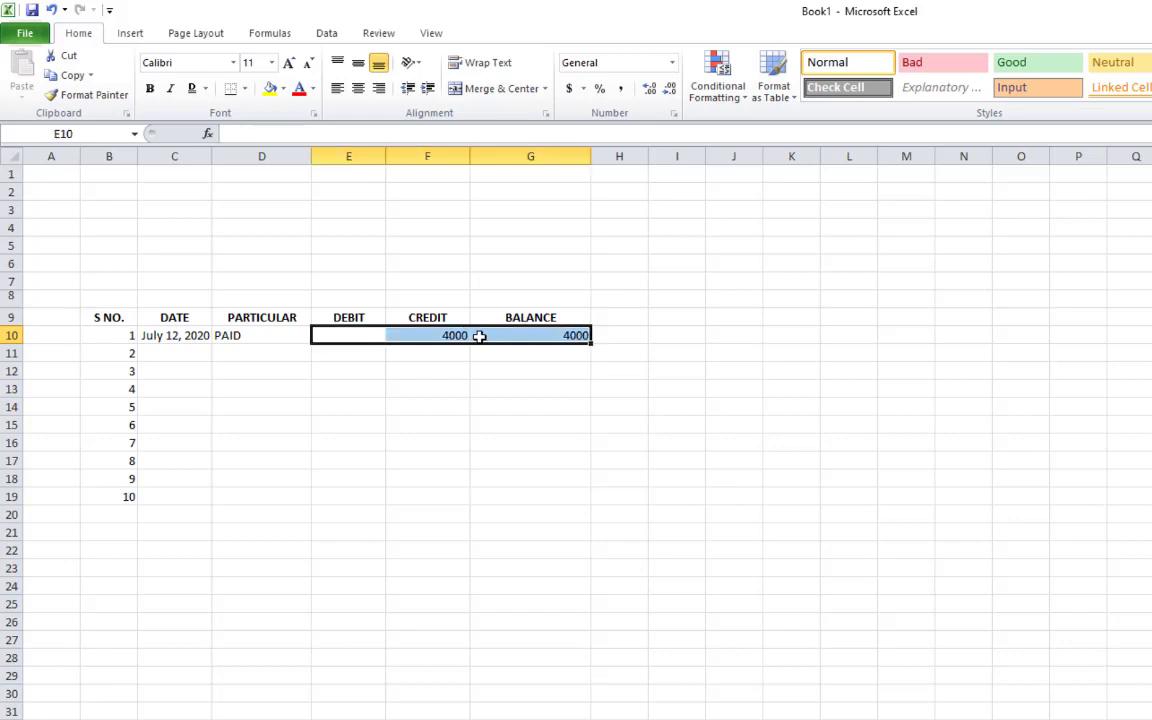
click(513, 354)
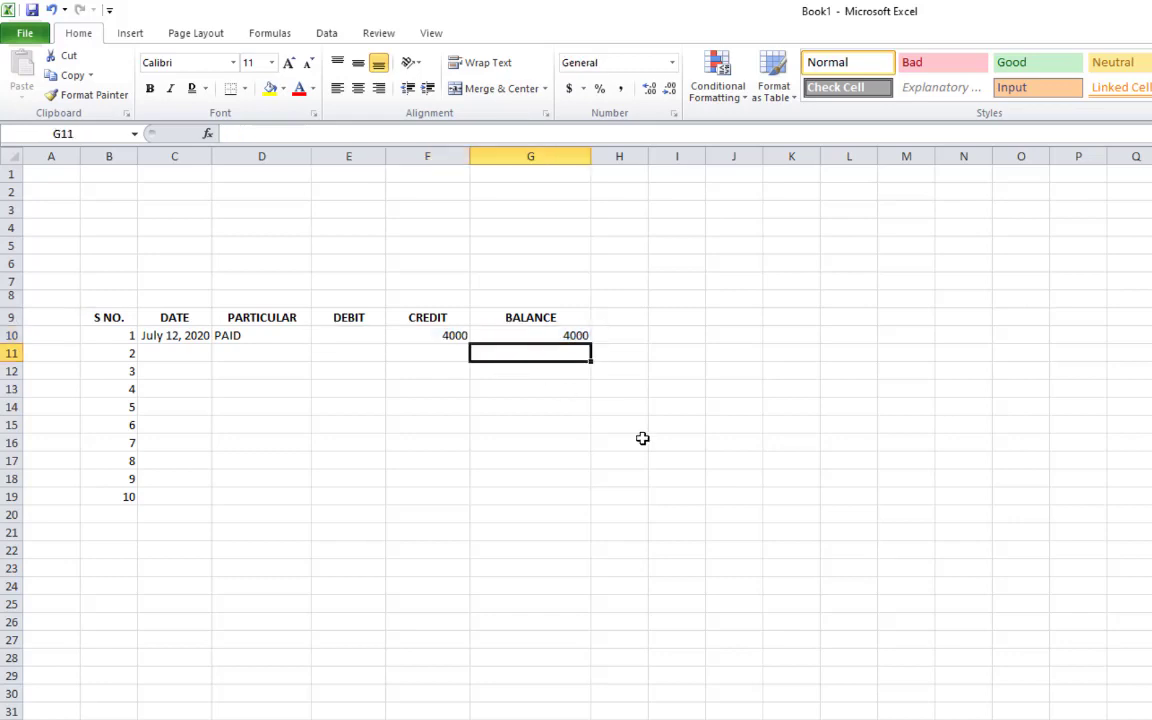
Enter =G10+E11-F11 in G11 as the running balance, showing 4000
text(=)
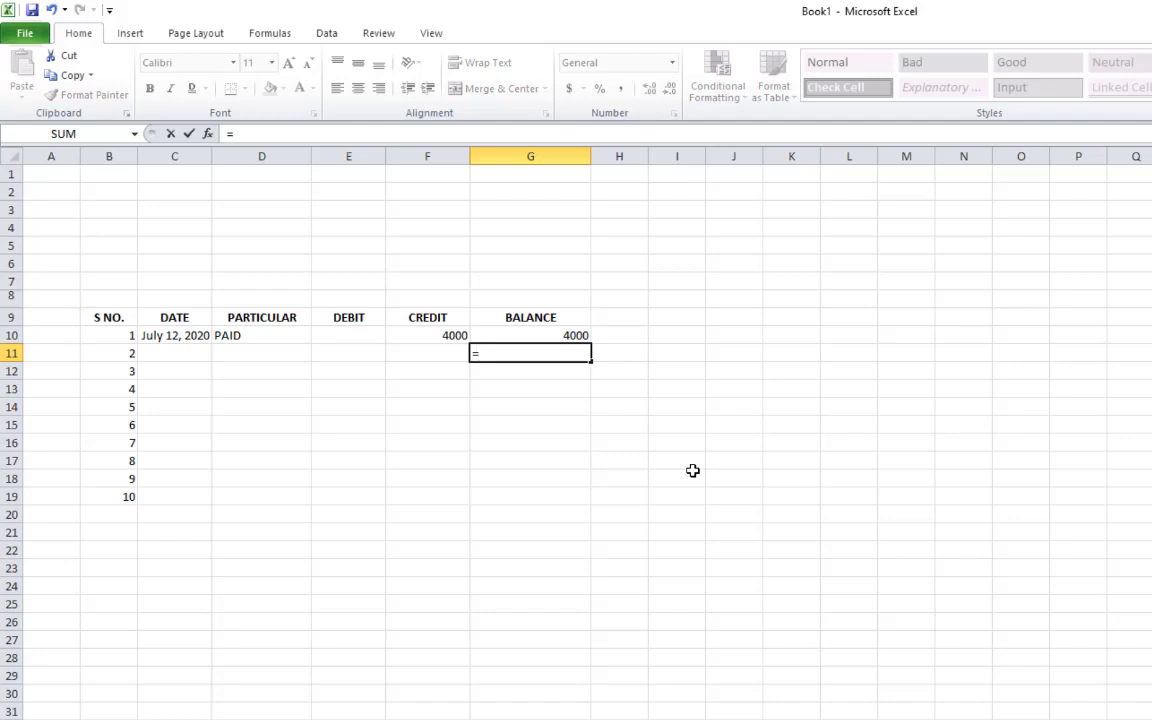
click(571, 335)
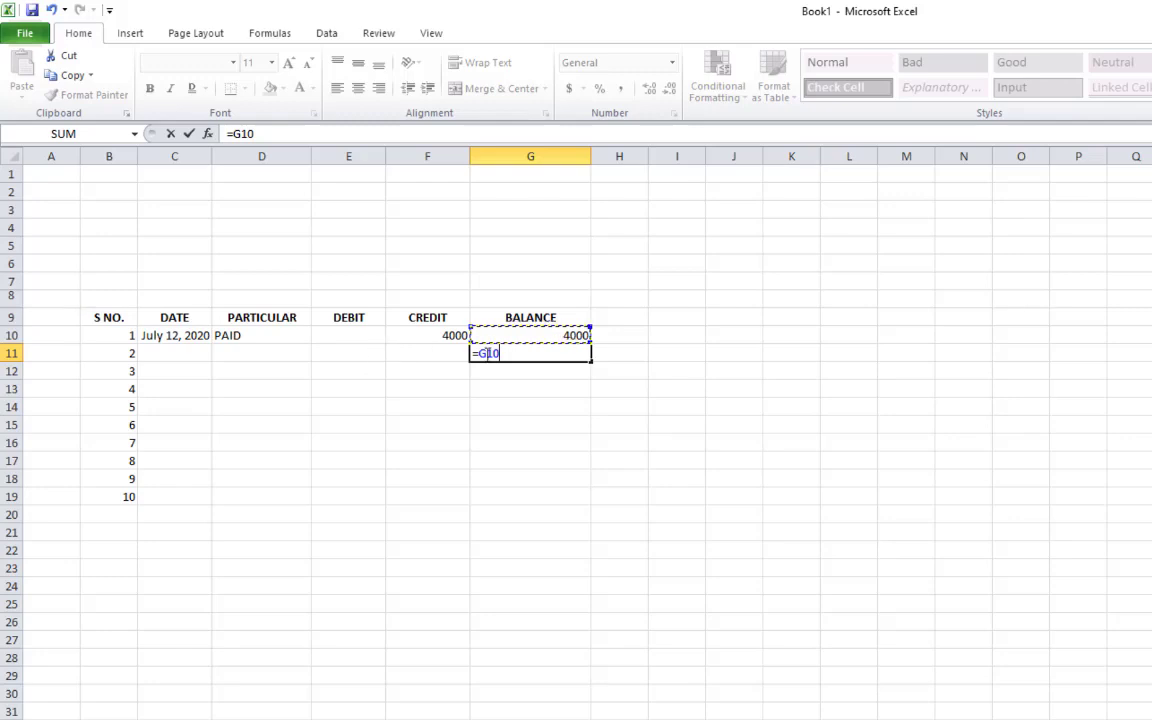
text(+)
click(368, 350)
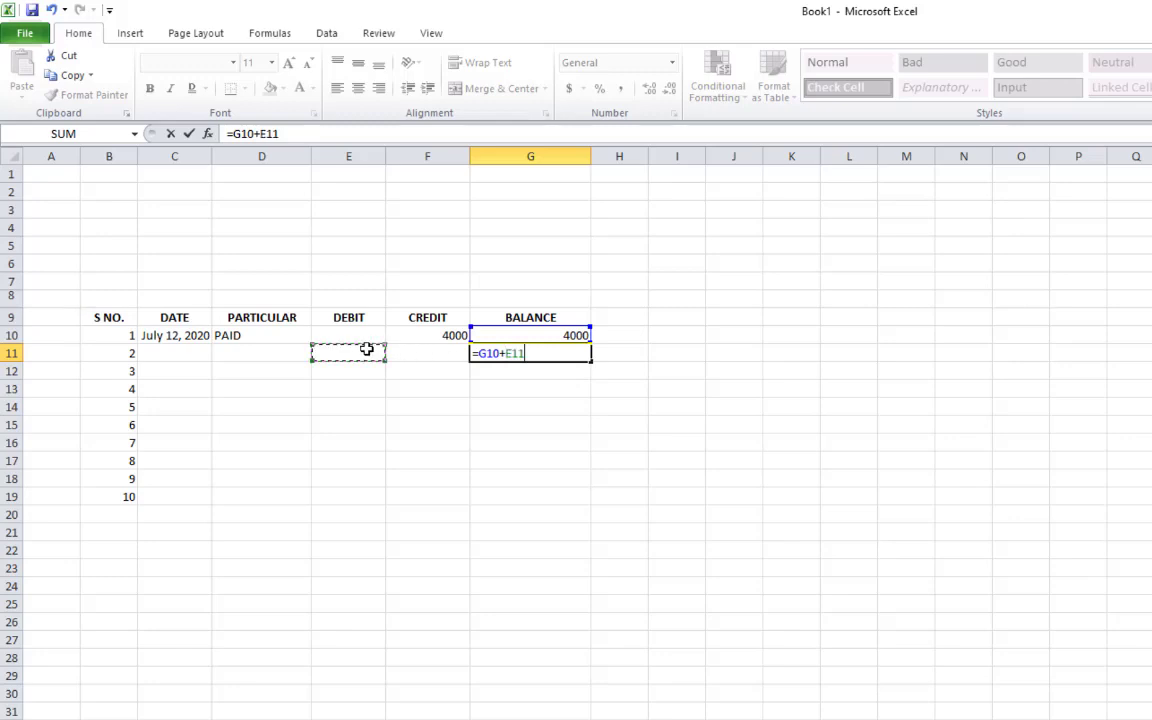
text(-)
click(437, 352)
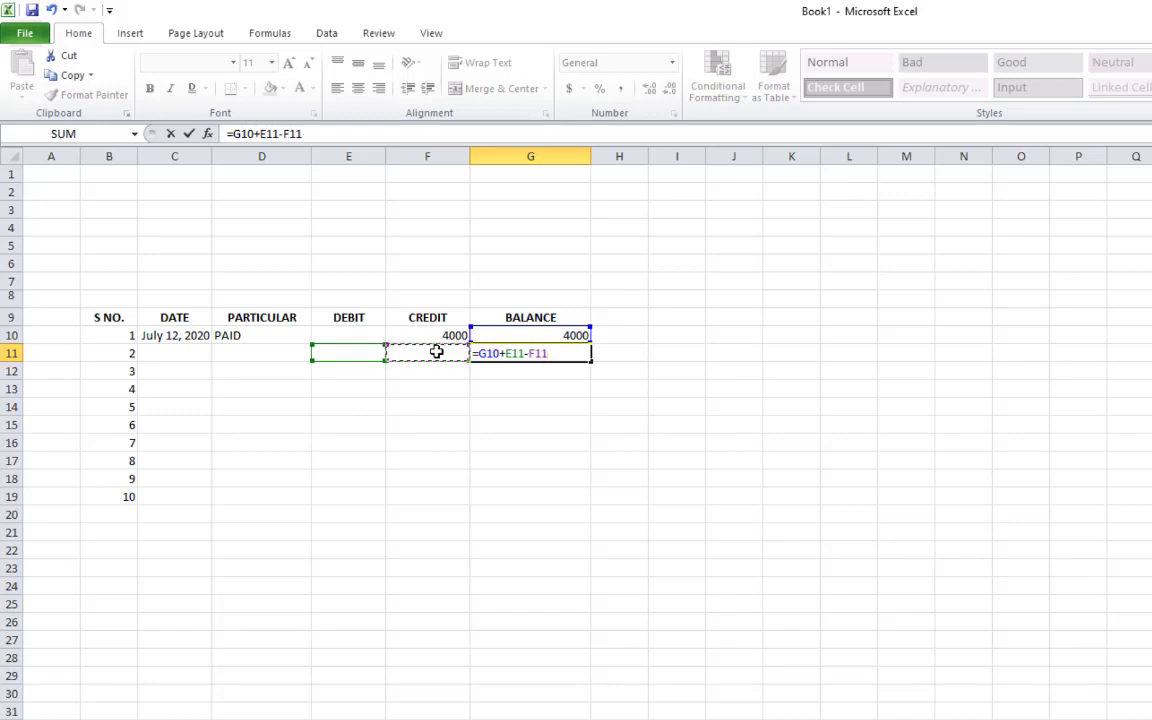
key(Return)
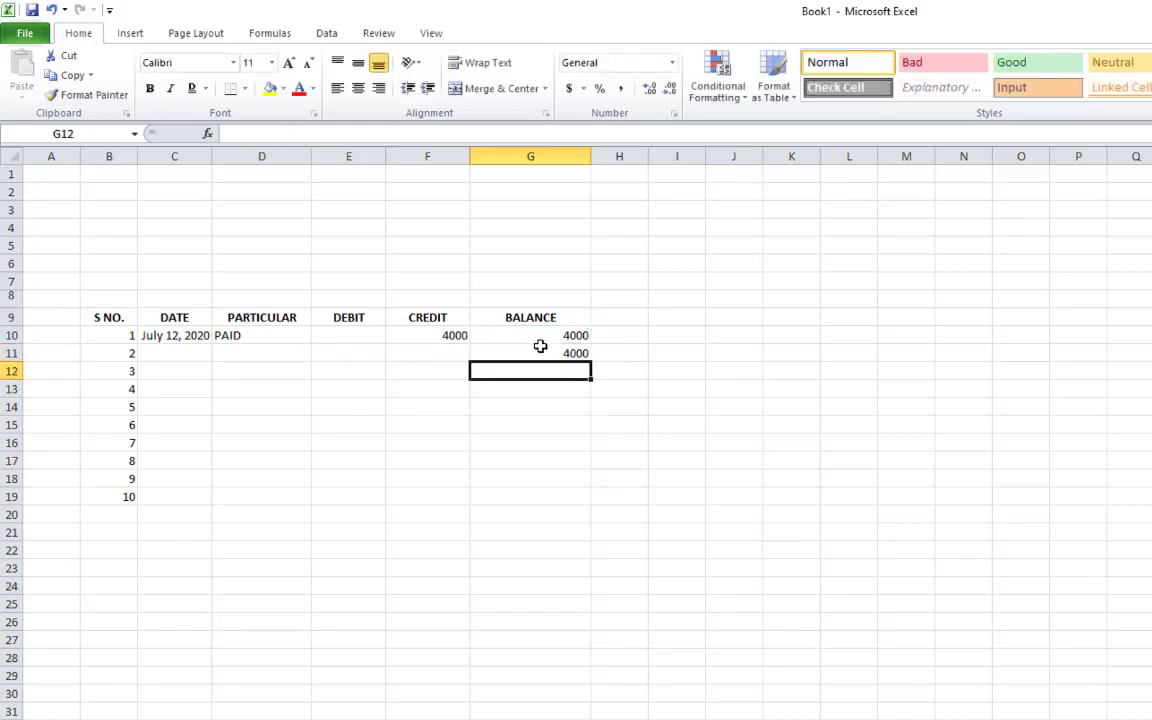
click(580, 352)
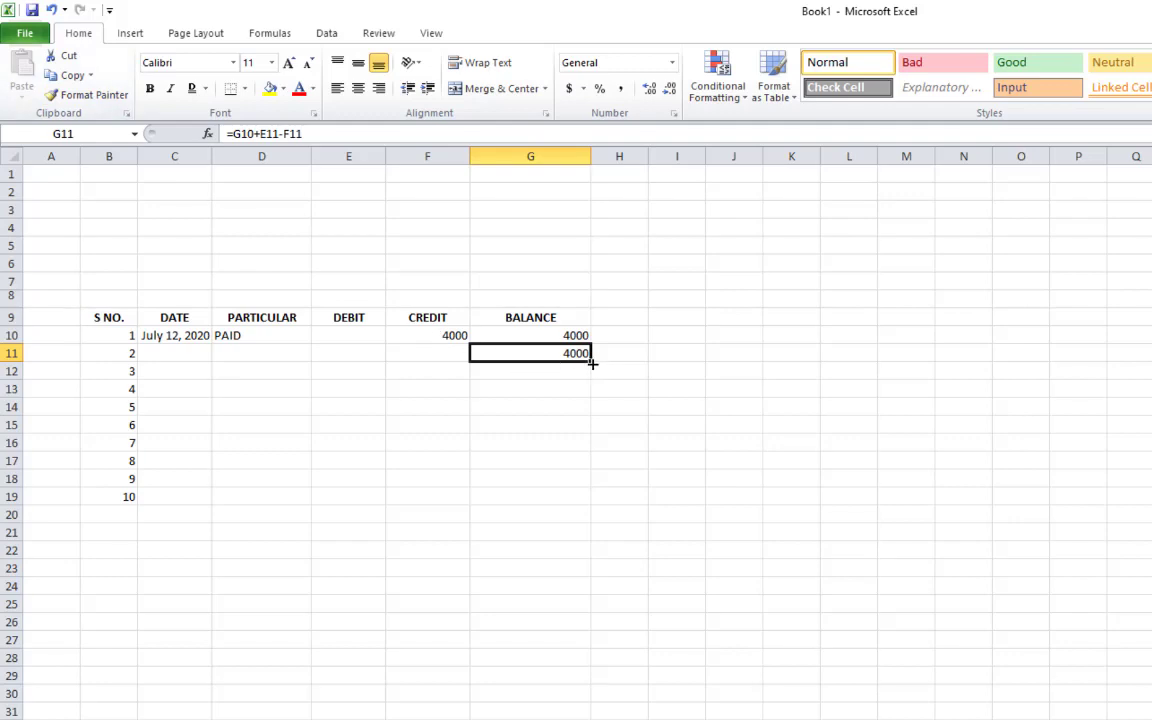
drag(116, 335, 140, 362)
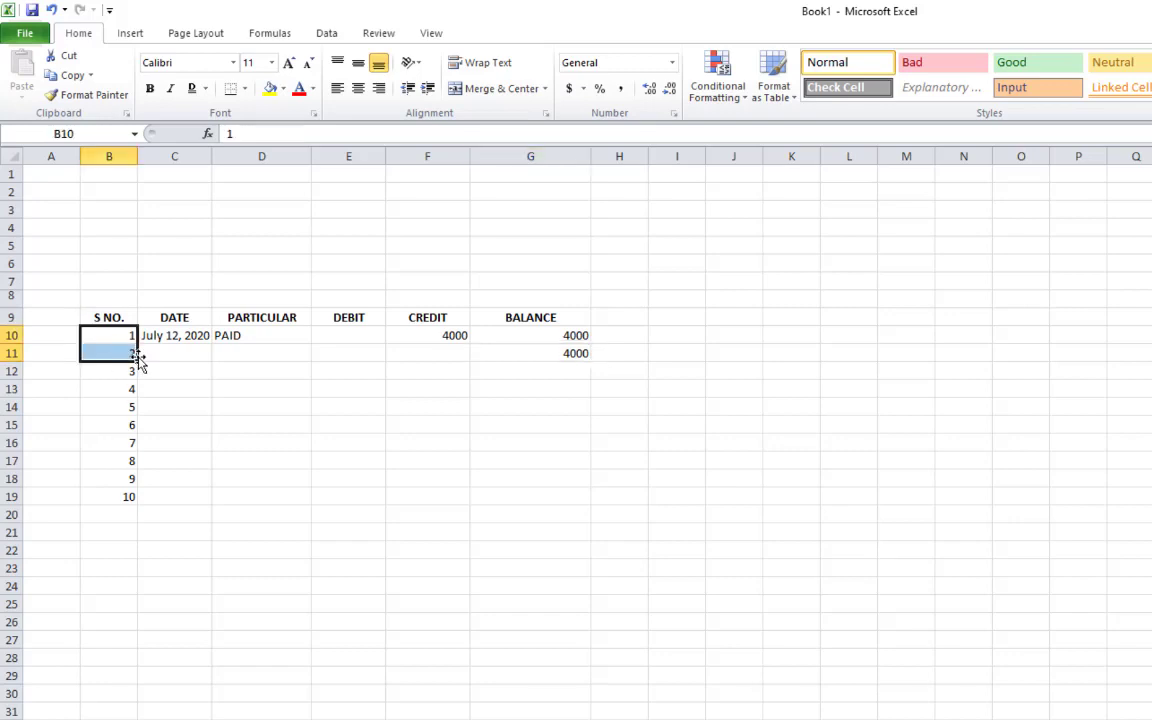
click(517, 340)
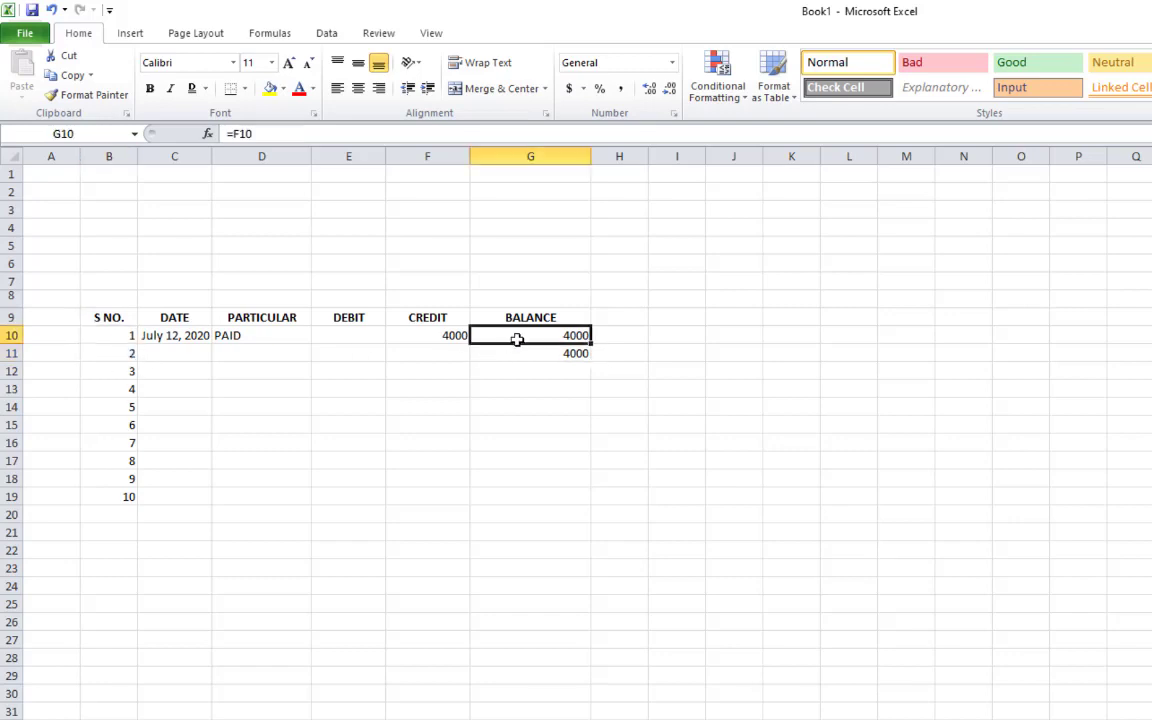
drag(517, 340, 519, 350)
click(630, 390)
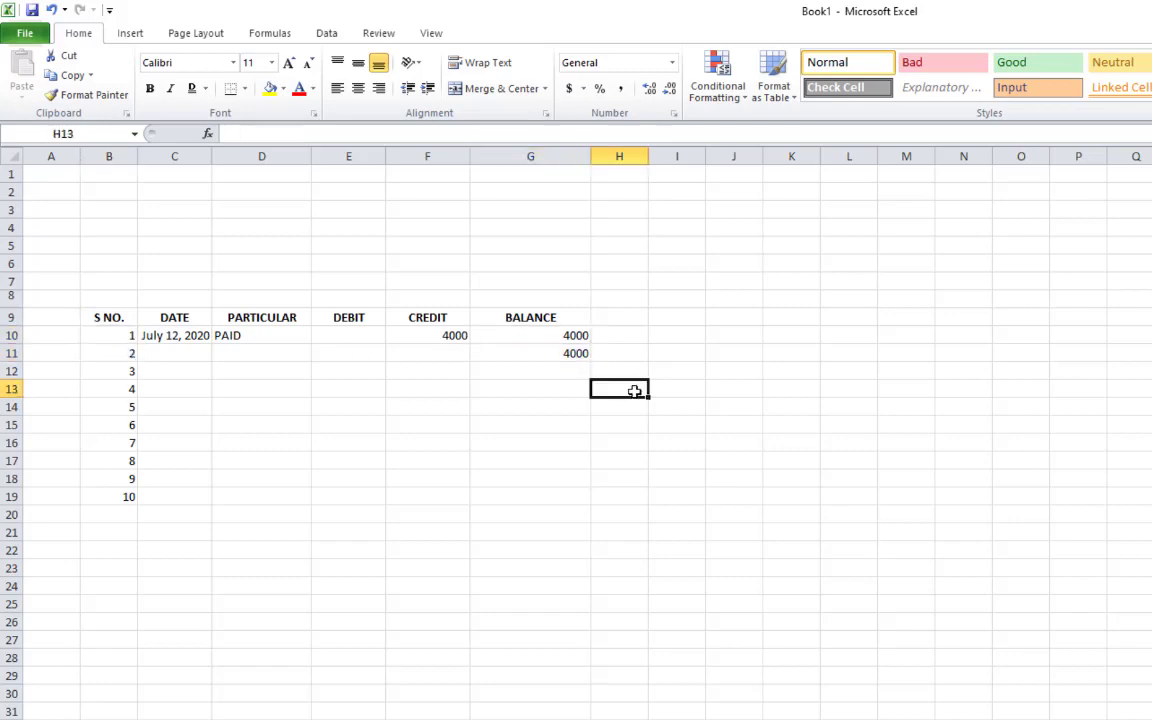
click(572, 354)
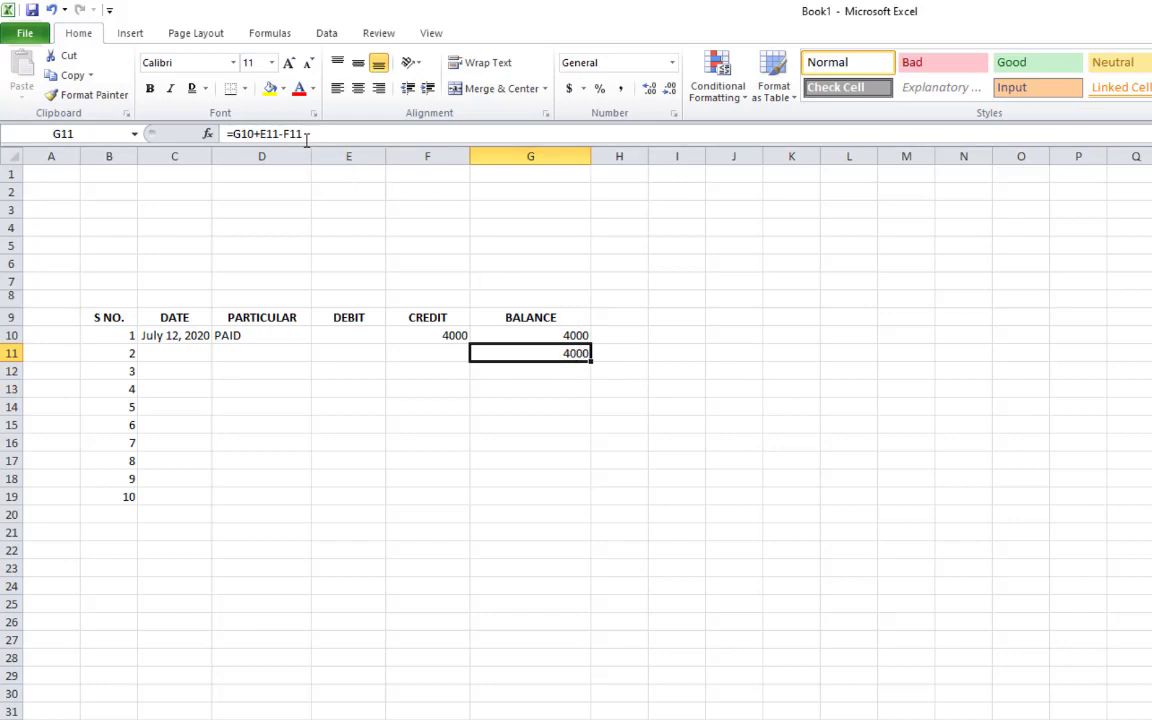
click(505, 337)
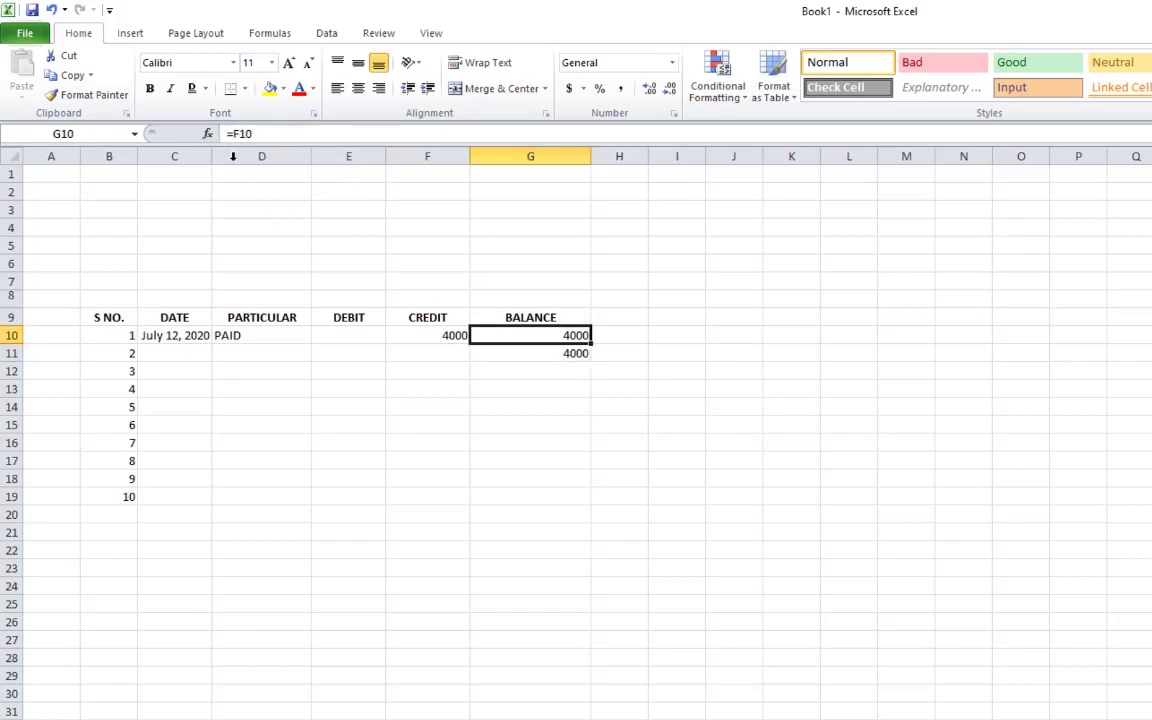
double_click(237, 133)
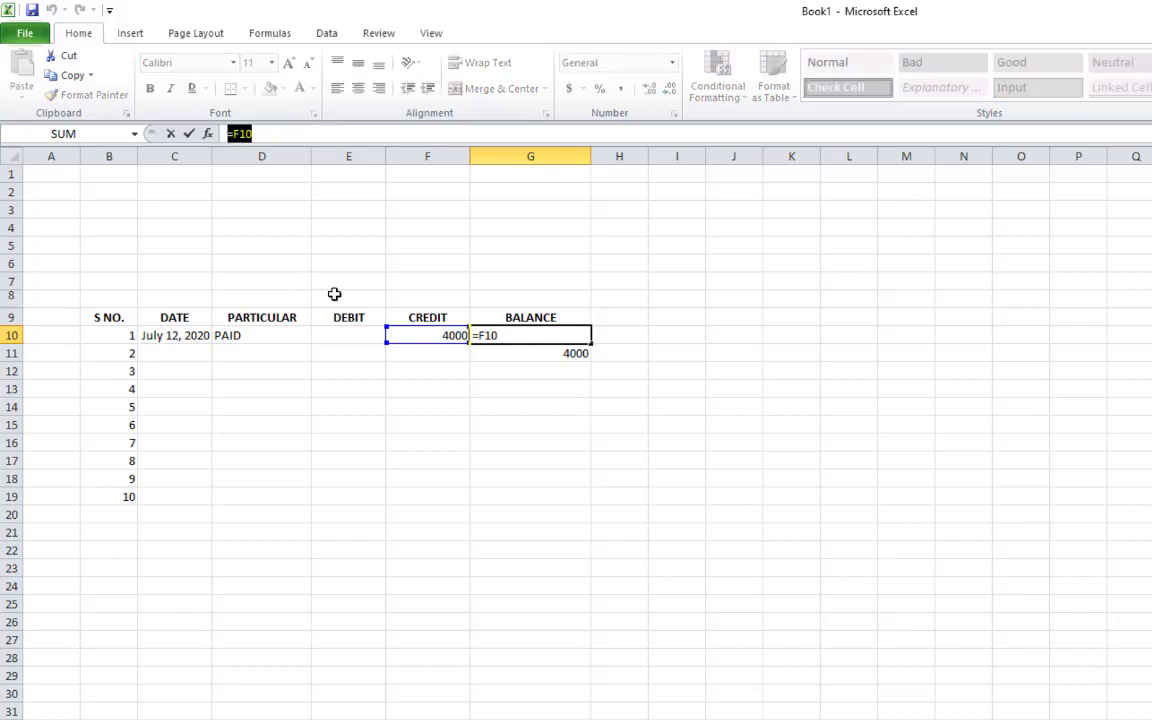
click(430, 281)
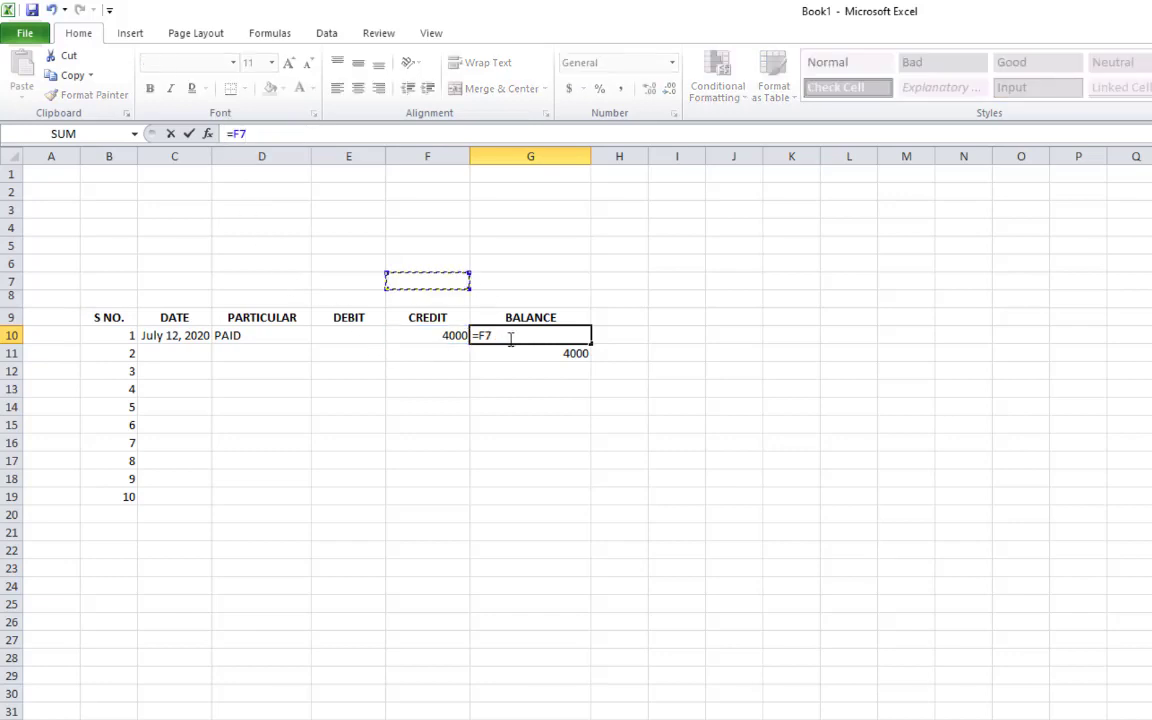
key(ctrl+z)
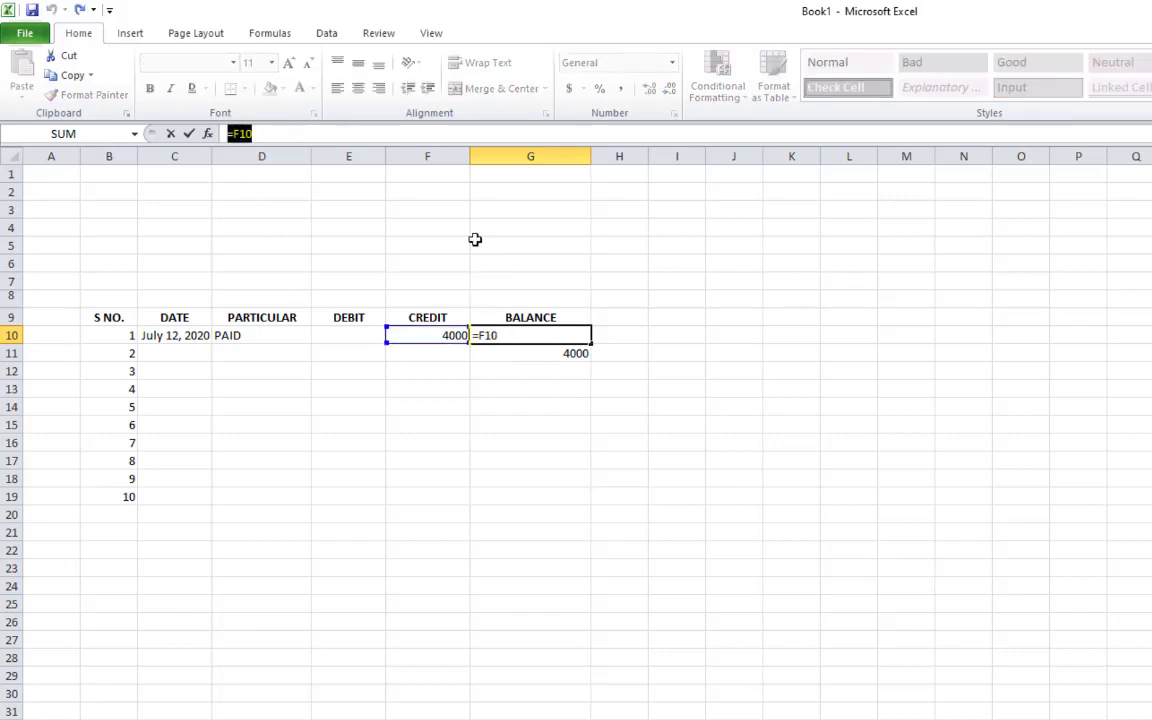
click(334, 137)
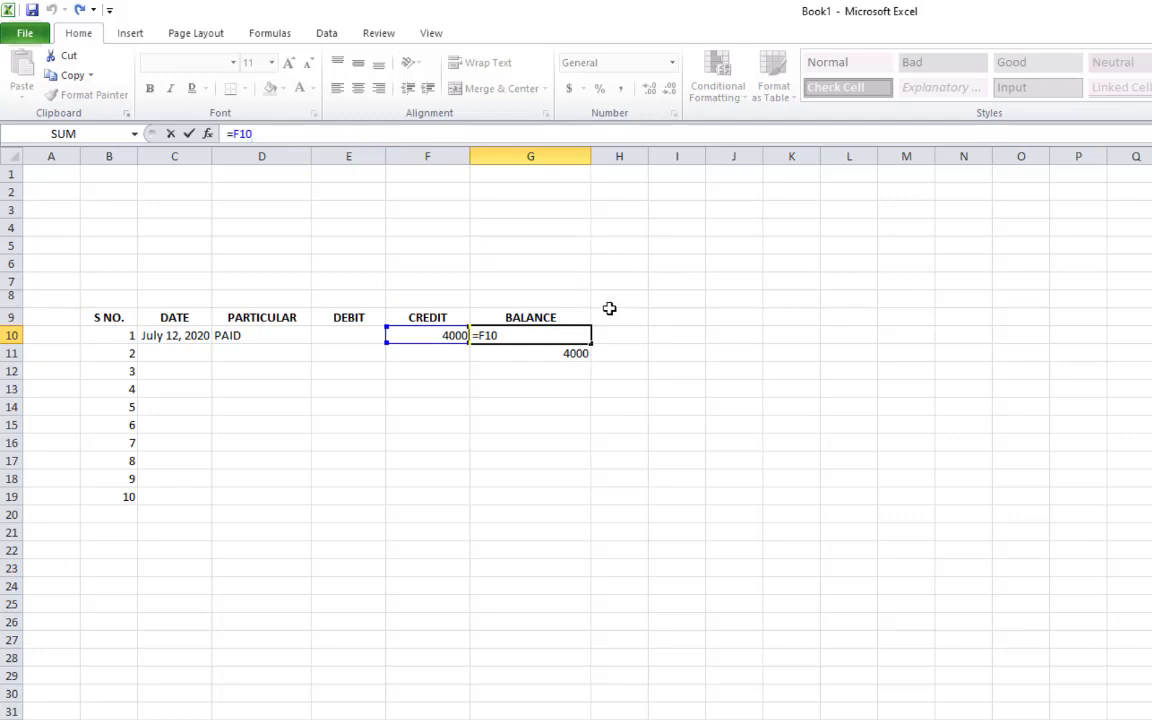
click(112, 136)
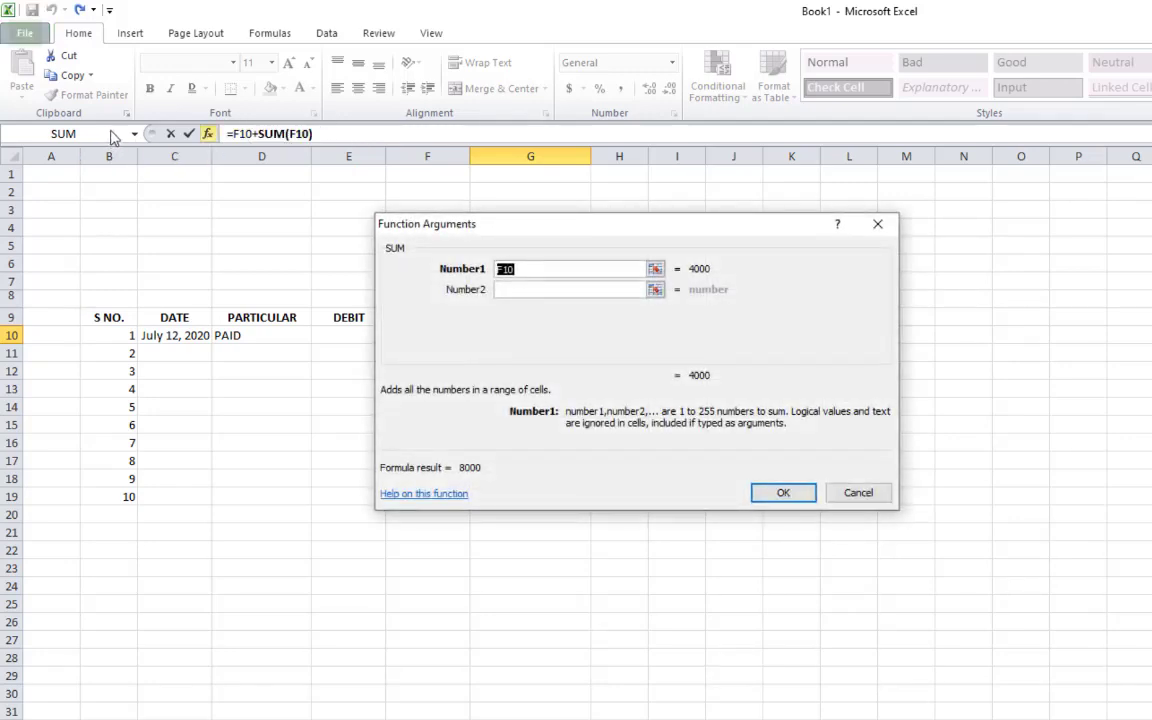
click(858, 493)
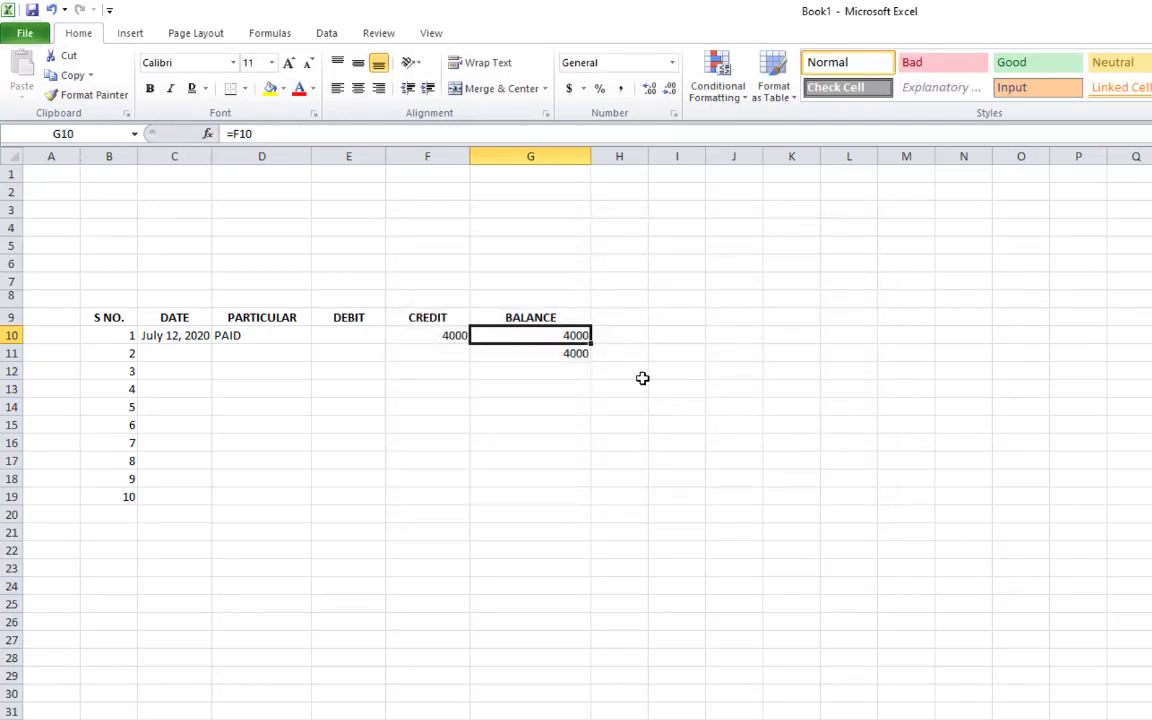
click(565, 358)
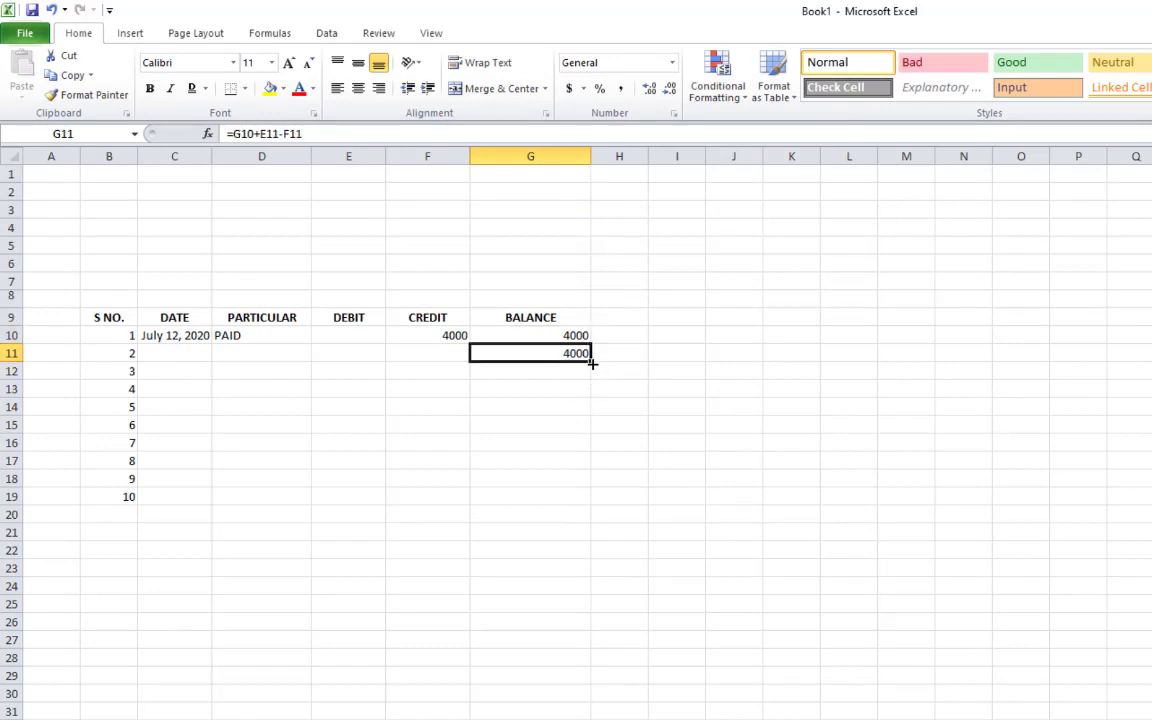
Fill G11's =G10+E11-F11 formula down to G19, giving 4000 in each row
drag(592, 364, 583, 501)
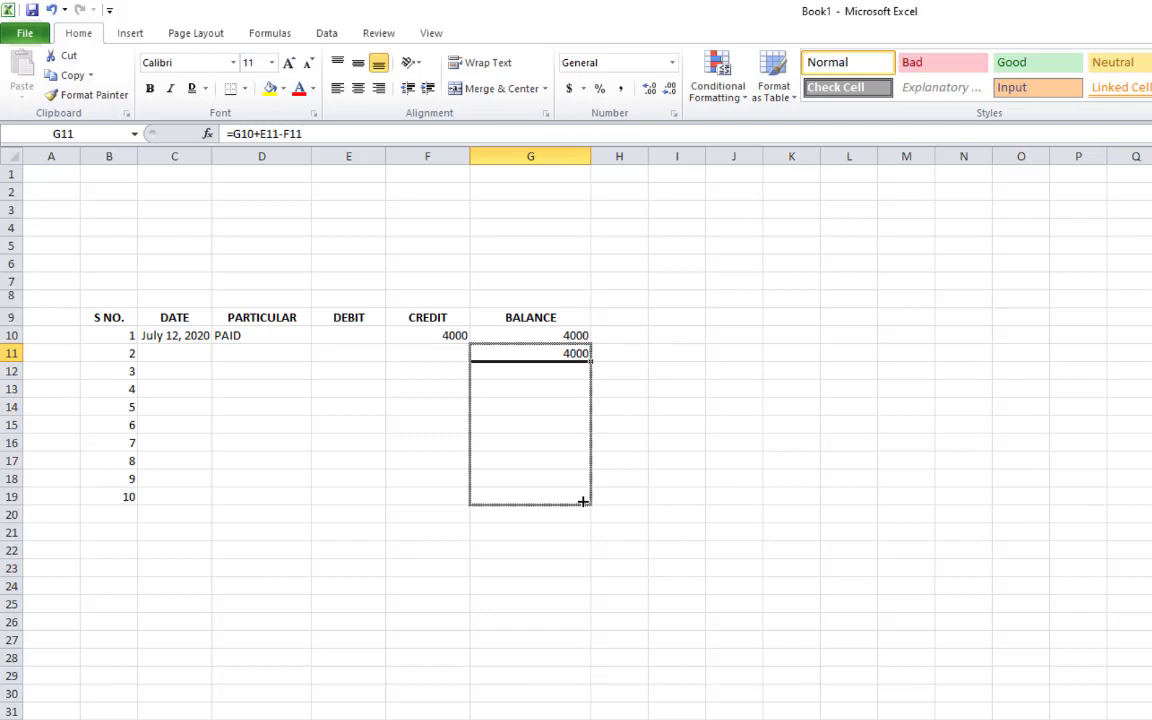
drag(583, 501, 583, 501)
click(585, 604)
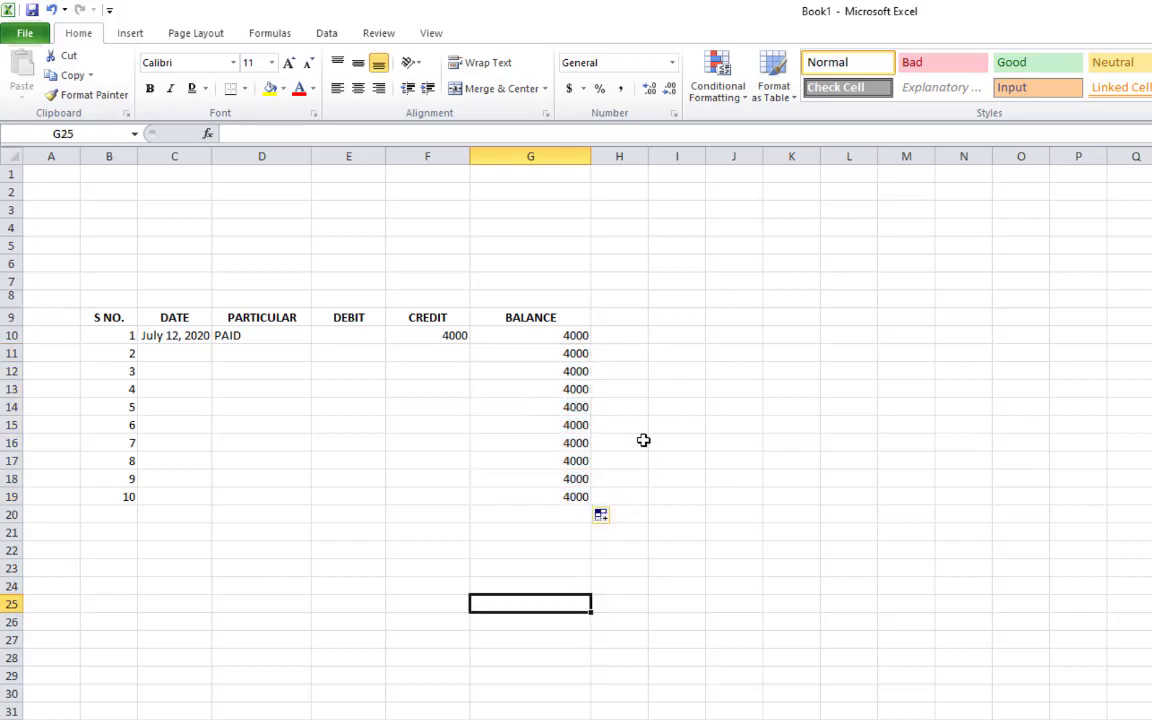
click(378, 359)
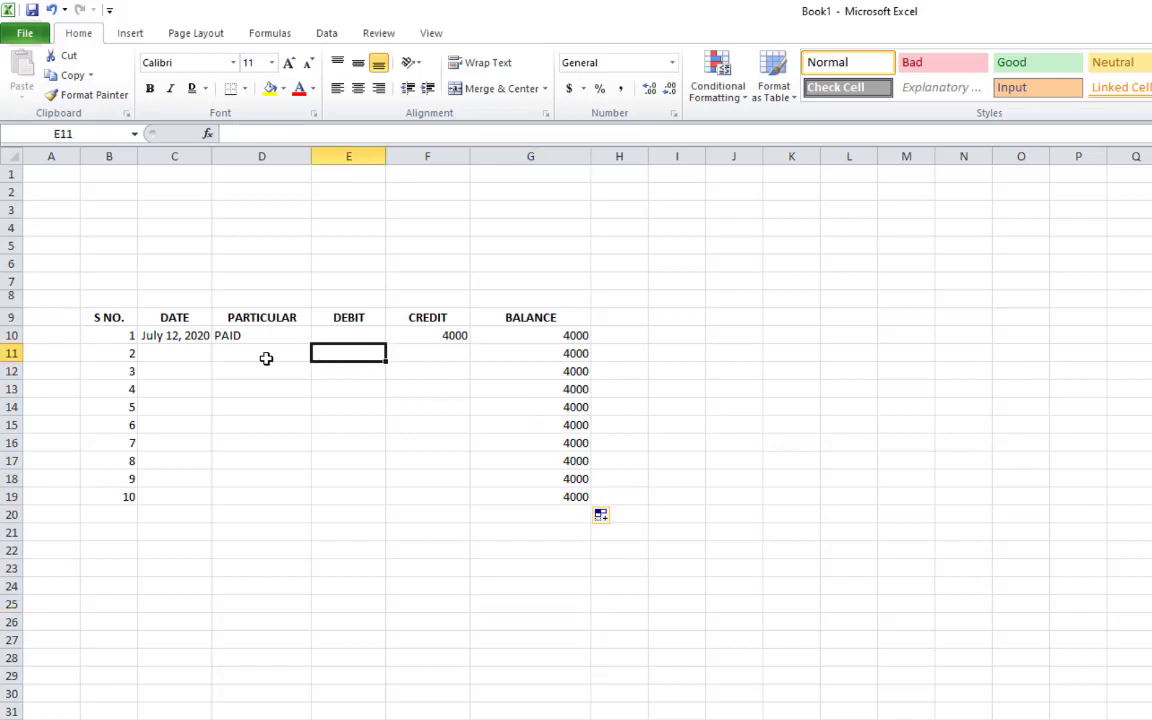
click(193, 359)
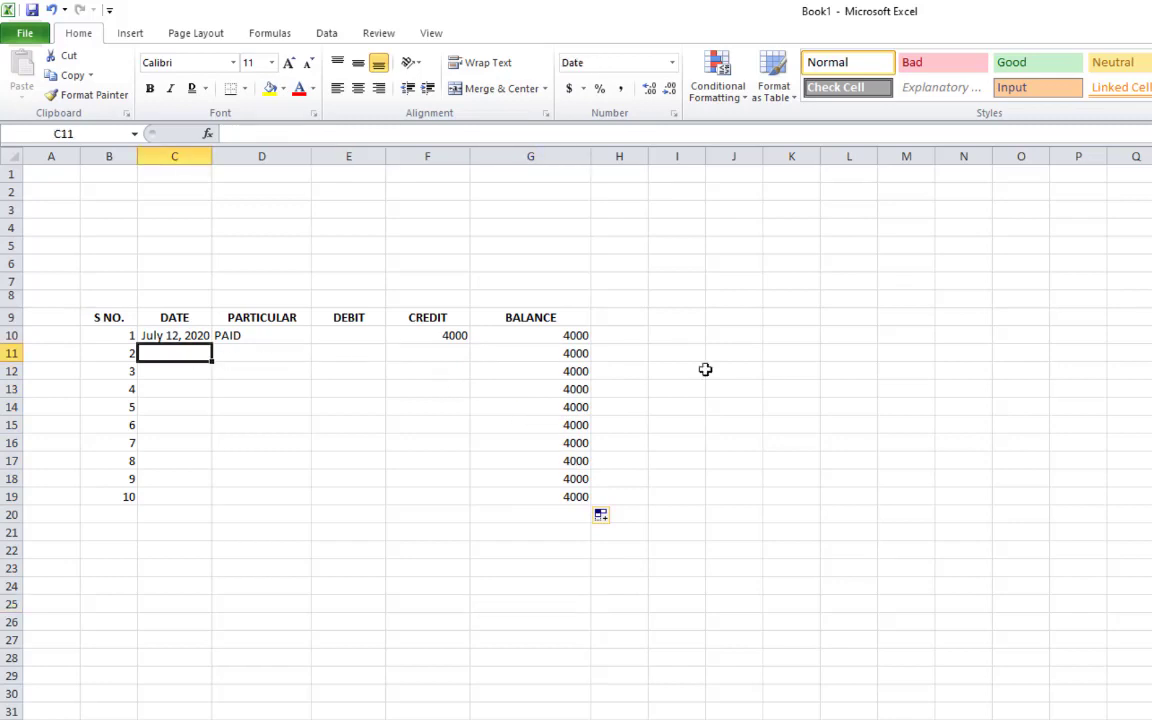
Enter today's date in C11 and change its day so it reads July 13, 2020
key(ctrl+semicolon)
key(Return)
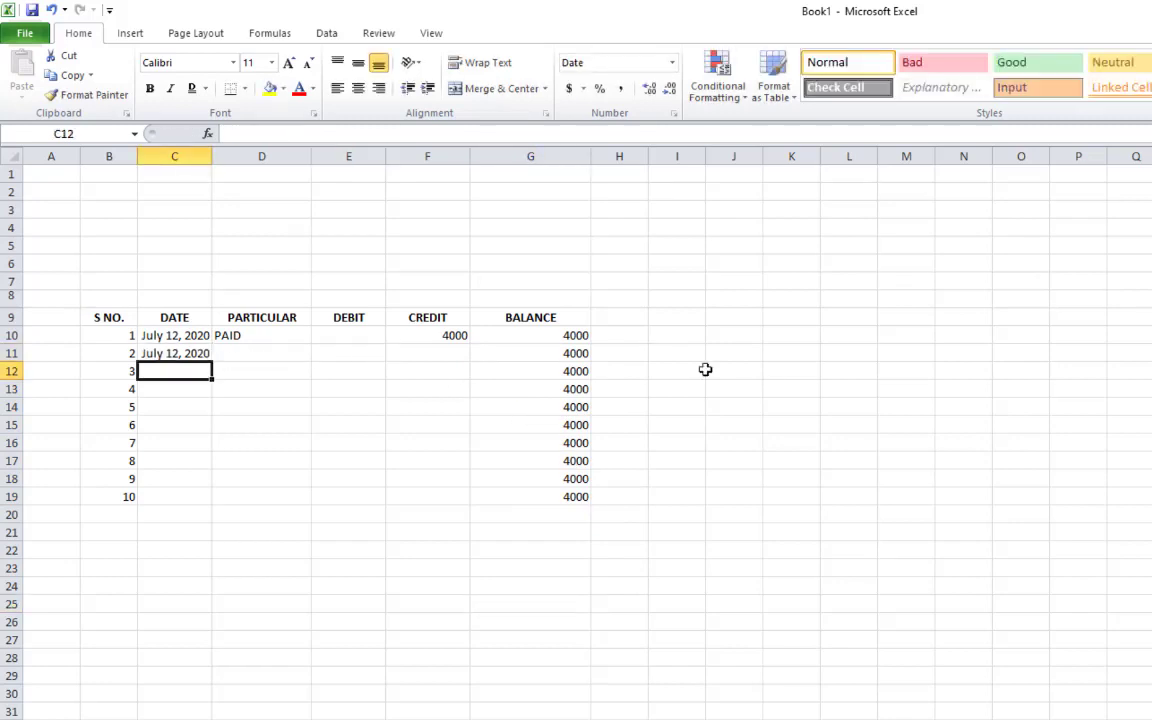
key(Up)
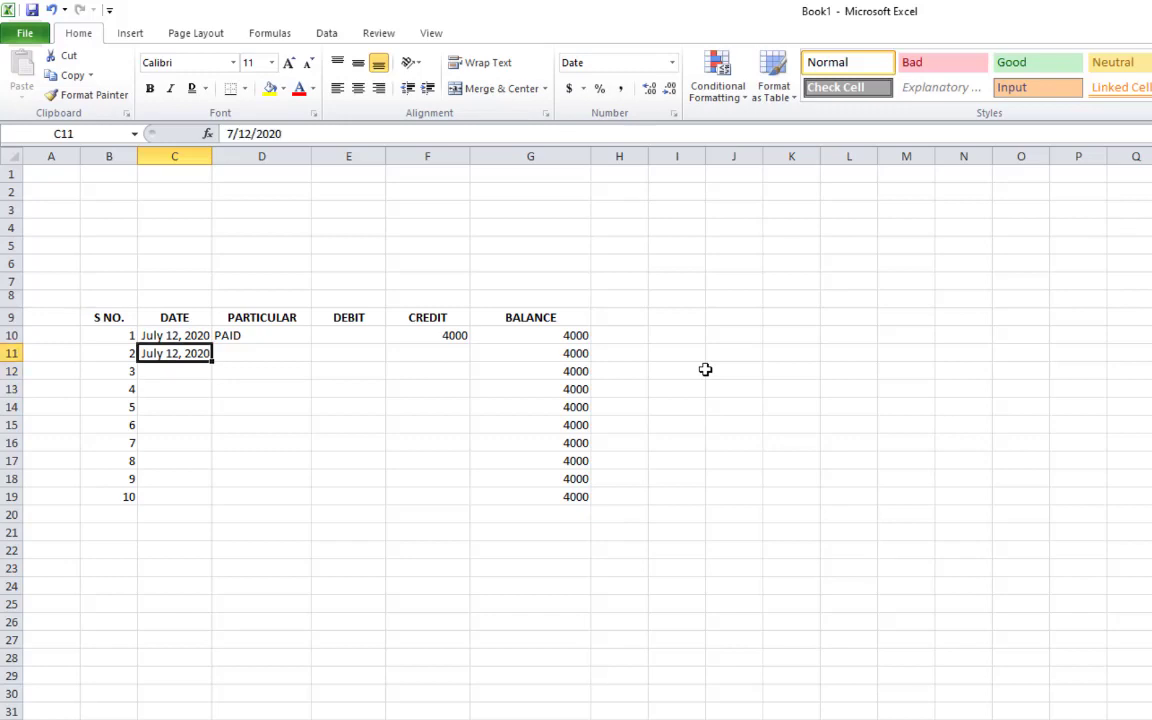
click(240, 133)
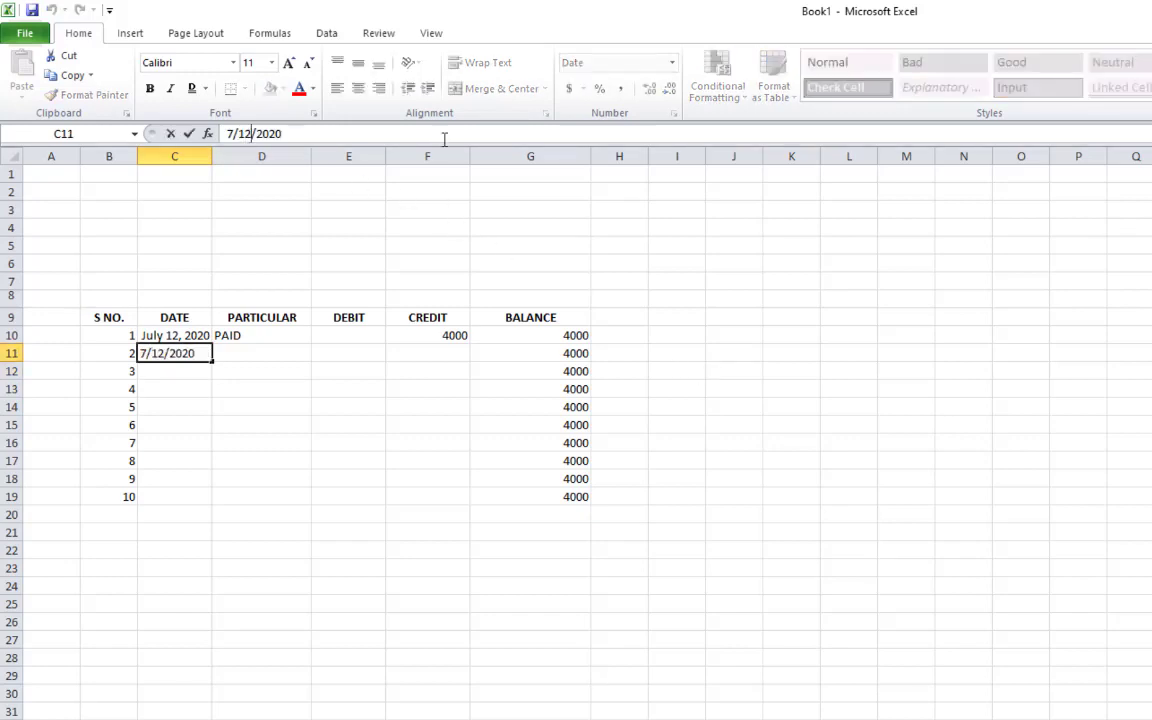
key(BackSpace)
text(3)
key(Return)
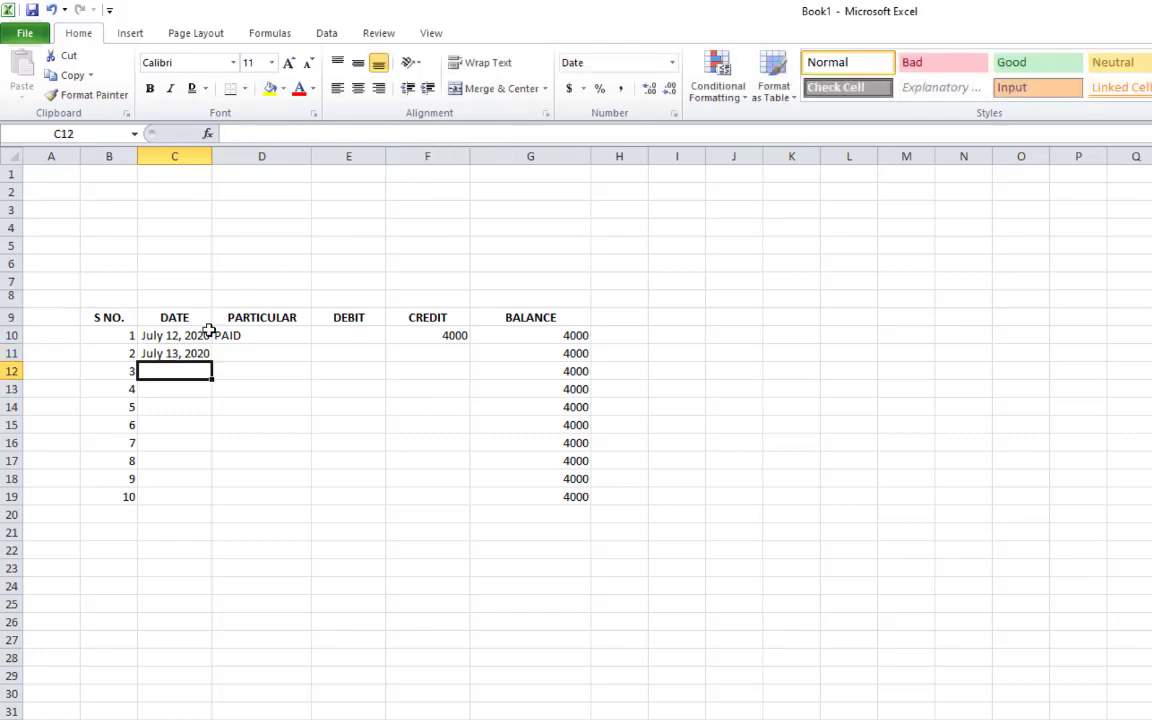
Try retyping C11 as 14, then undo the resulting January 14, 1900 date
click(190, 355)
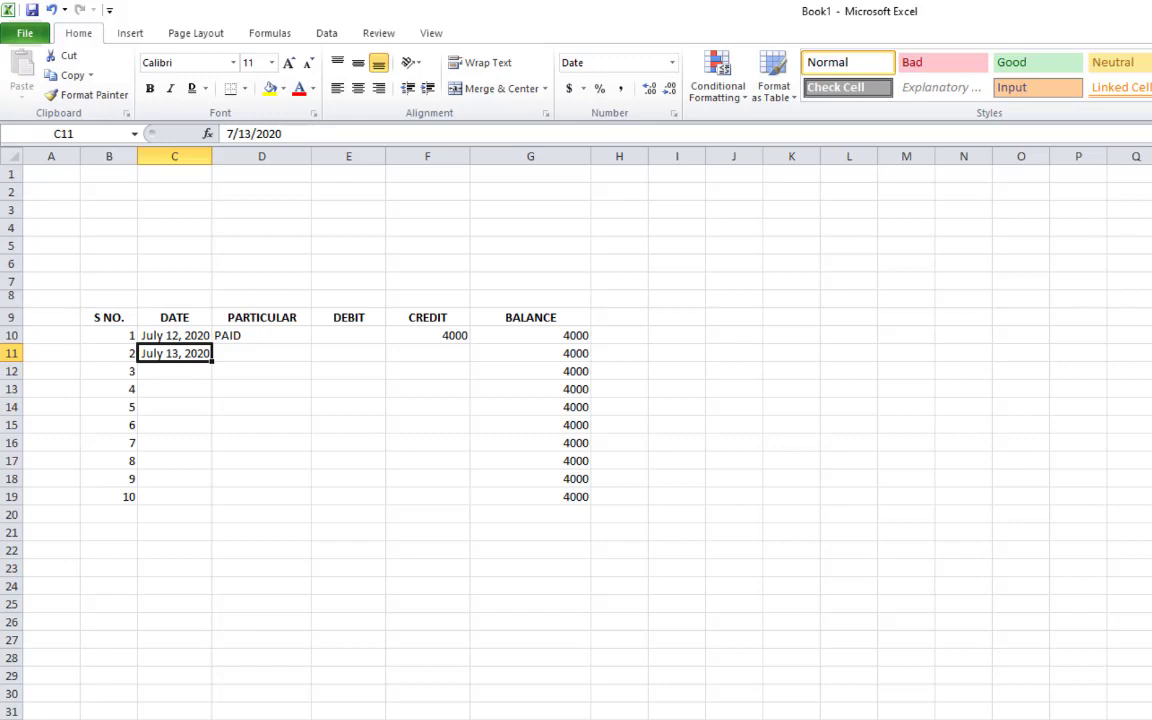
text(174)
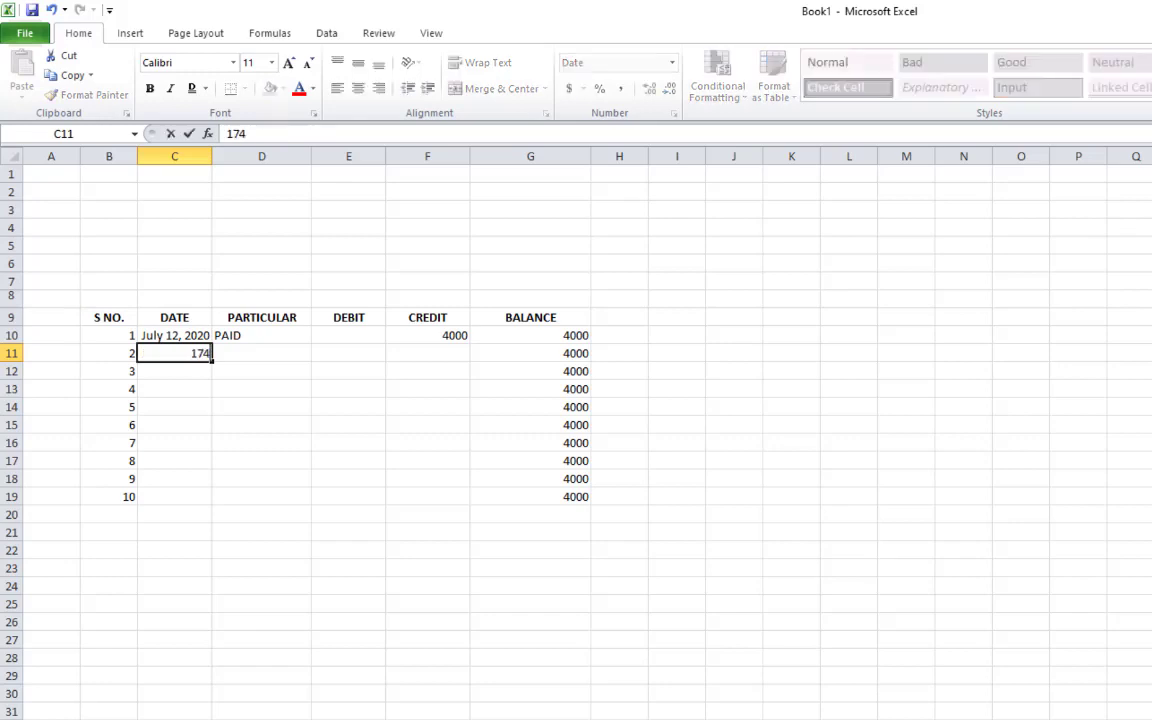
key(BackSpace)
key(BackSpace)
key(BackSpace)
key(Return)
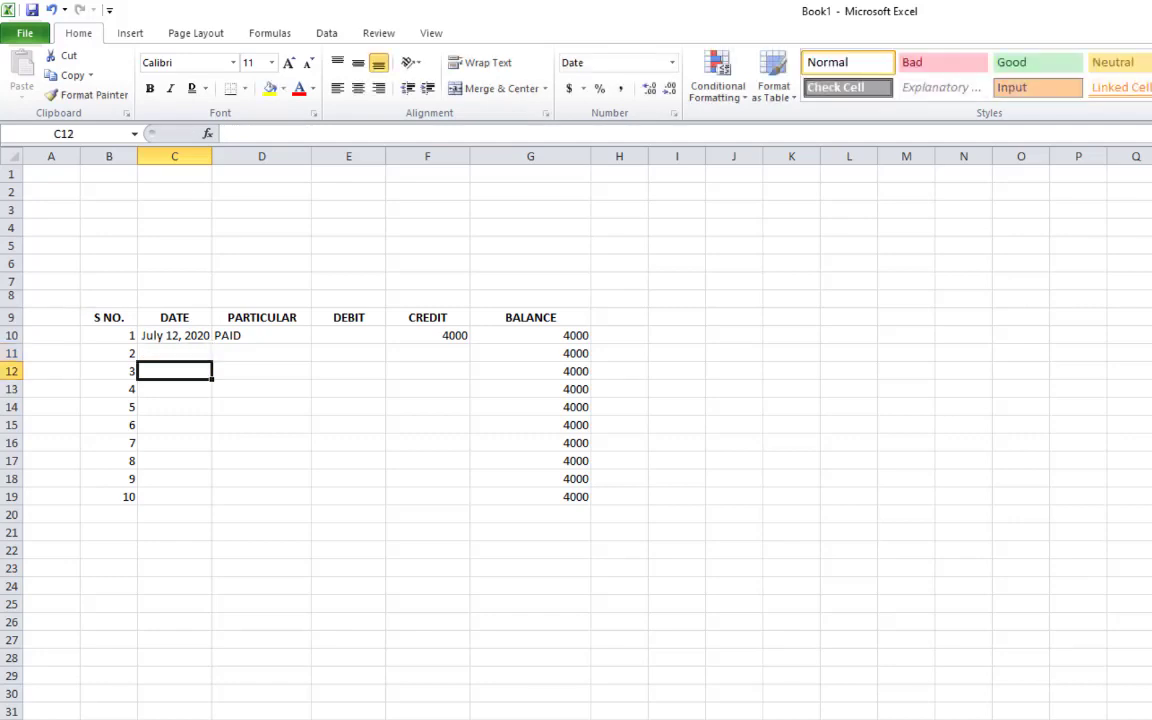
key(ctrl+z)
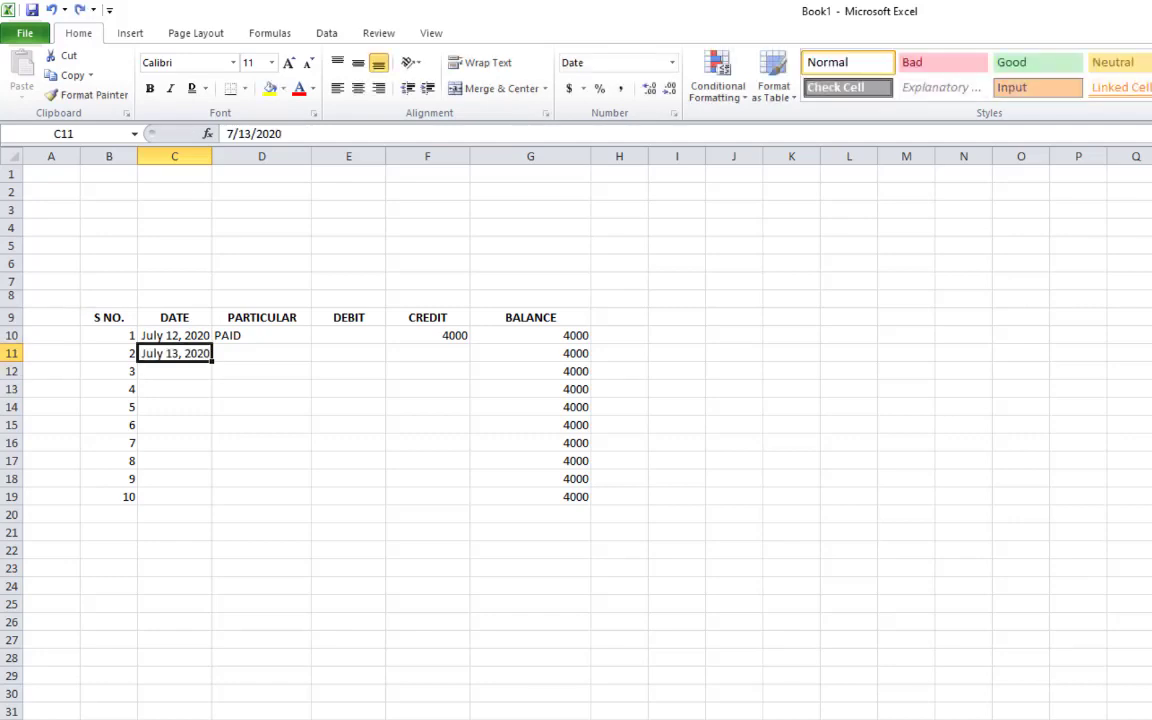
text(14)
key(Return)
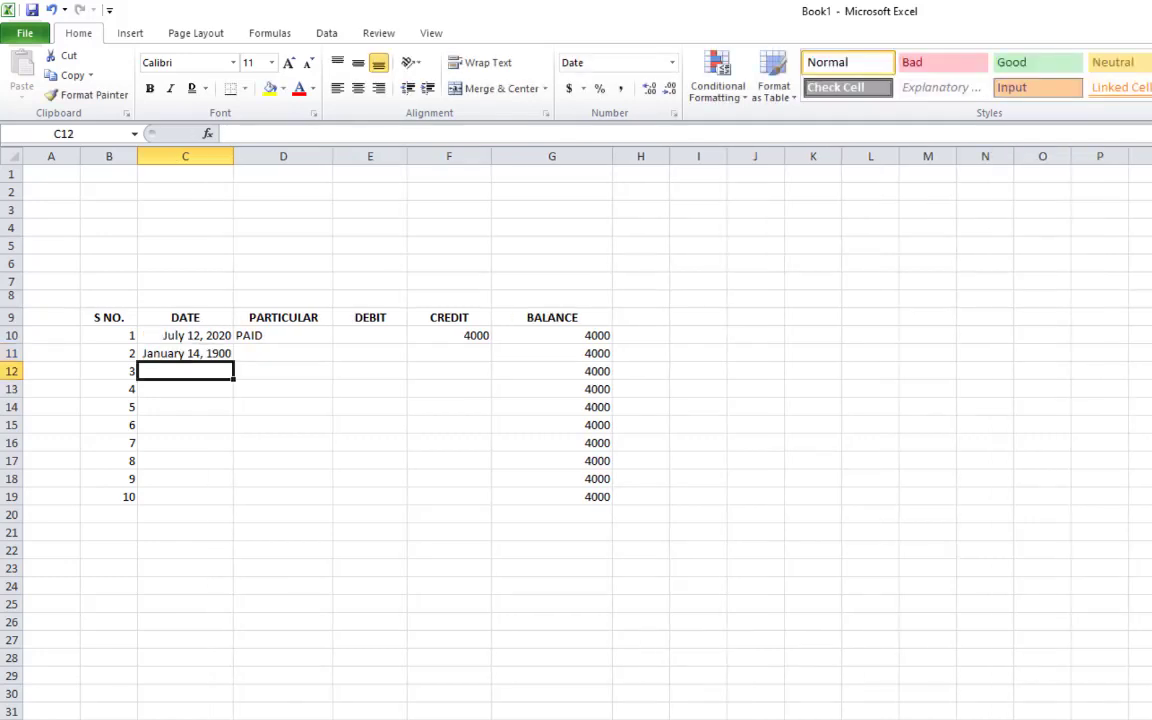
key(ctrl+z)
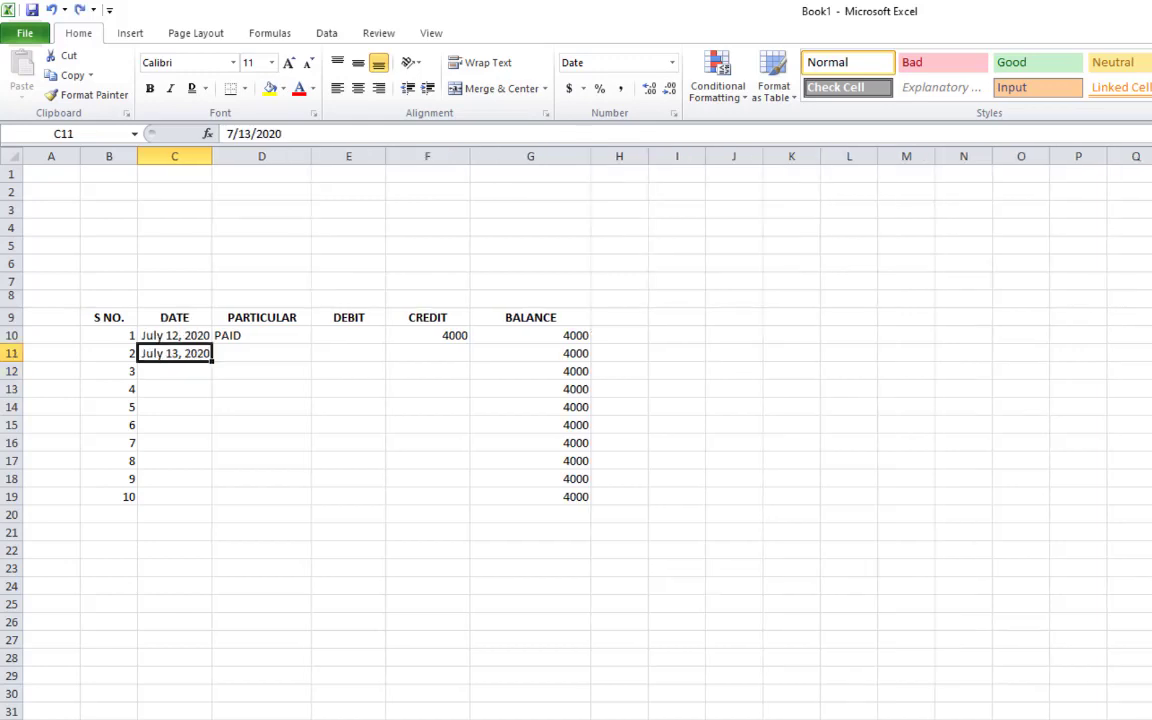
Edit C11 with F2 to change the day from 13 to 14, giving 7/14/2020
key(Up)
key(Down)
key(F2)
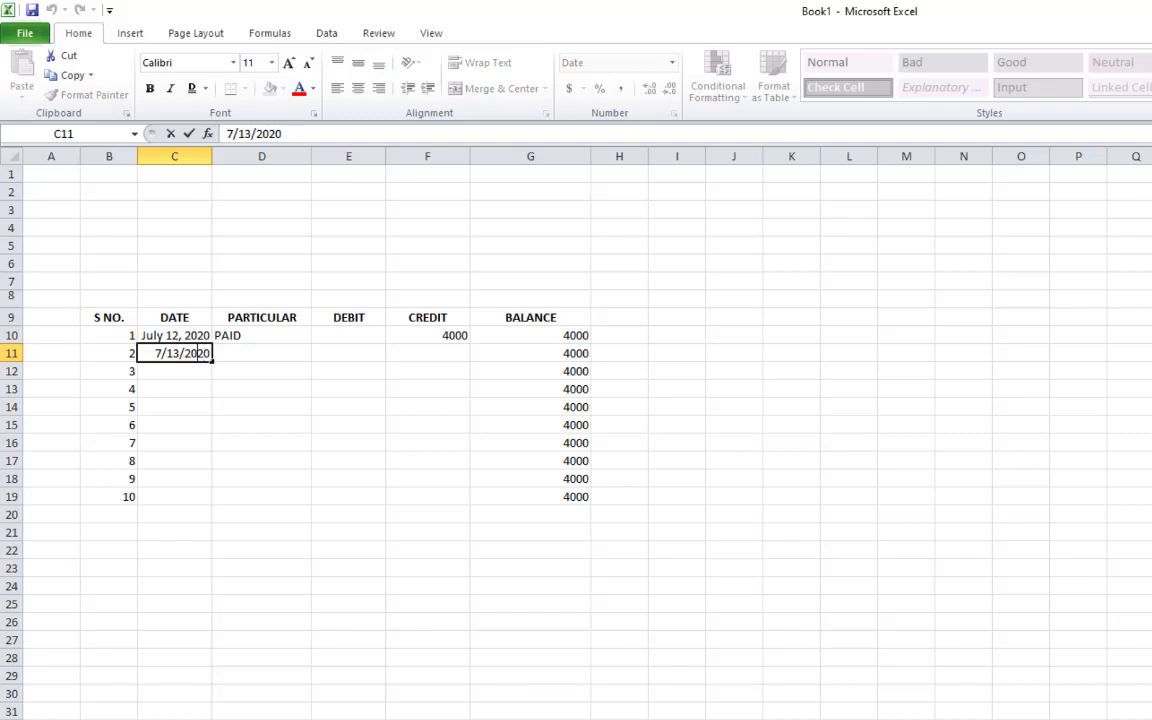
key(Left)
key(Left)
key(Left)
key(BackSpace)
text(4)
key(Return)
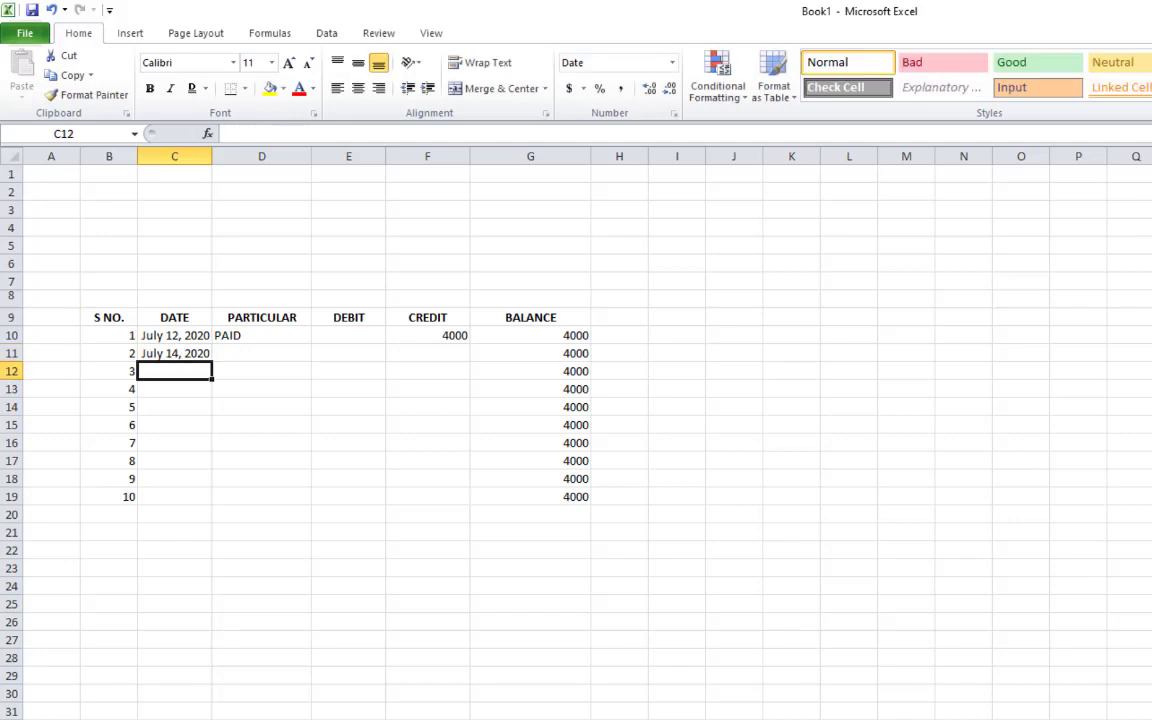
Recheck the July 14, 2020 date in C11
click(278, 386)
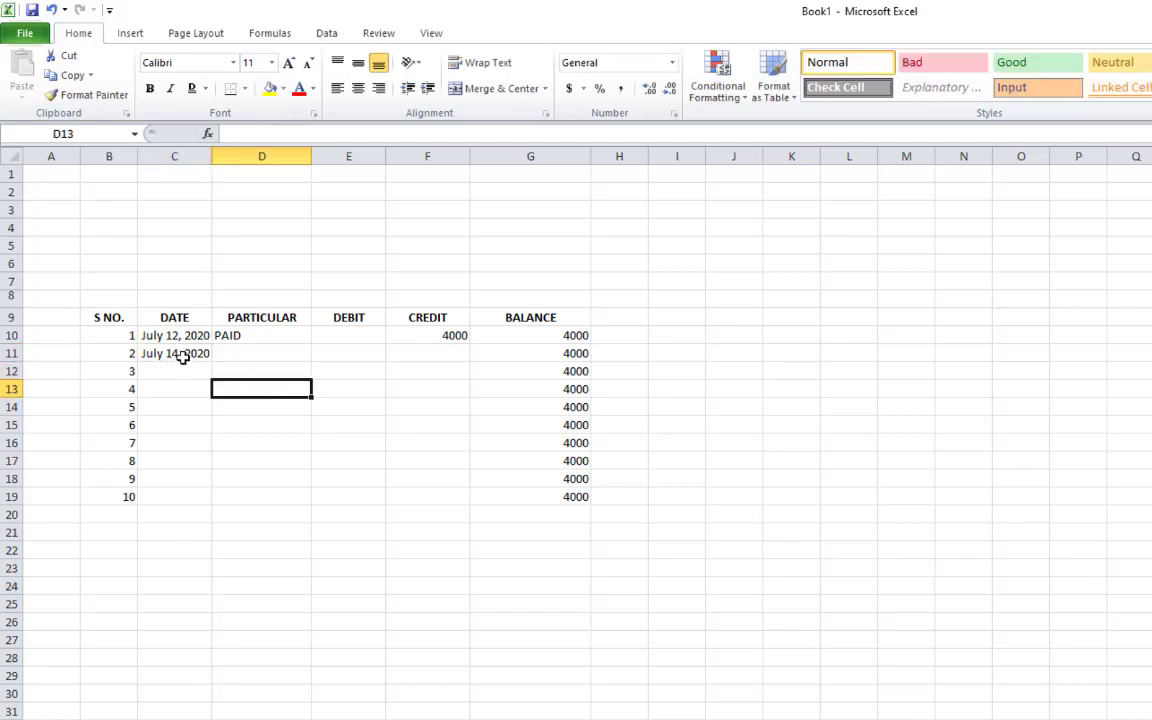
click(185, 356)
drag(287, 140, 216, 140)
click(233, 396)
click(186, 354)
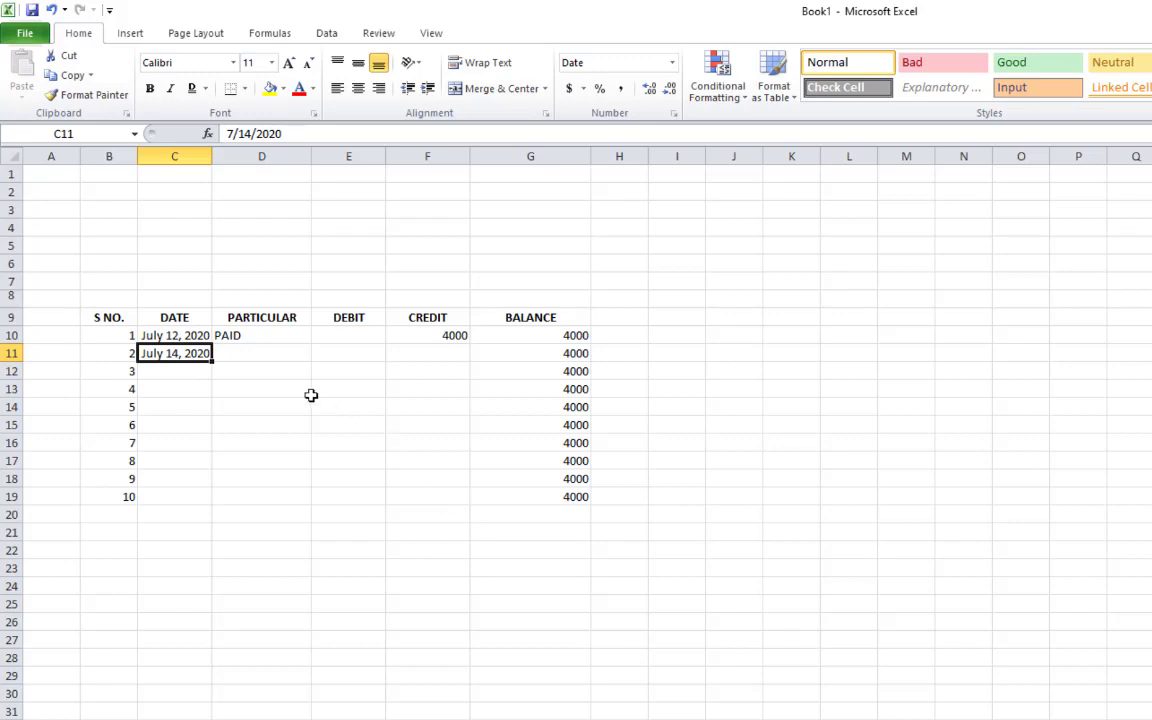
click(282, 354)
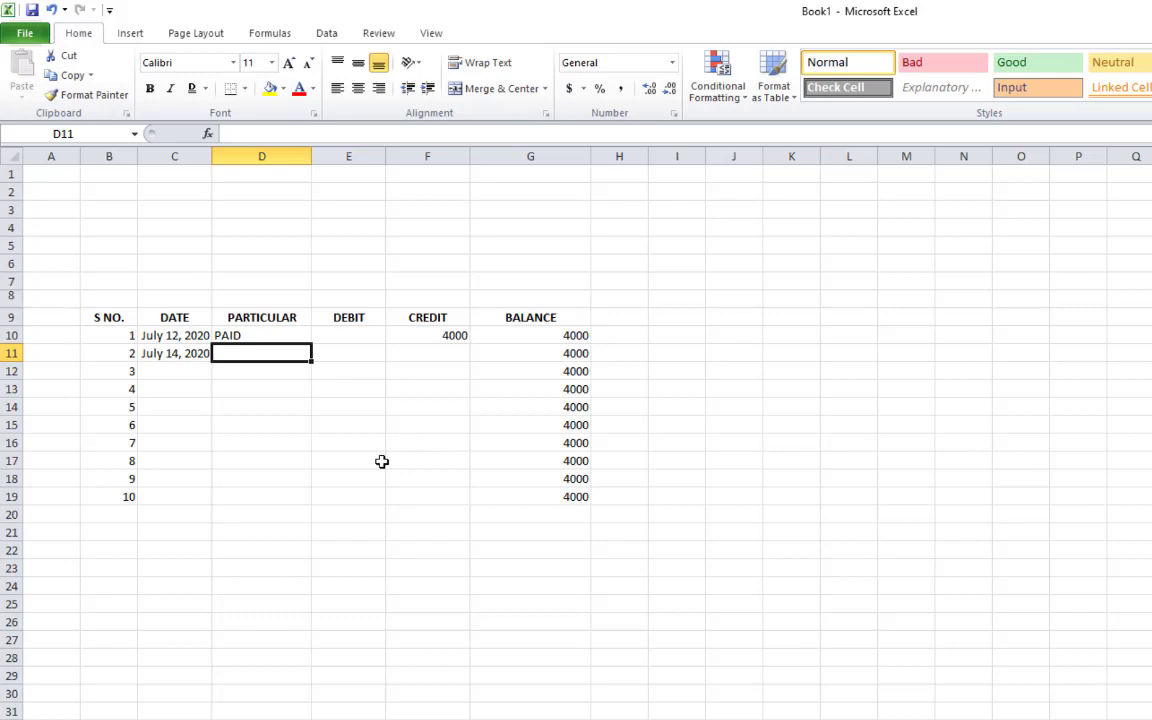
Enter PAID in D11 and a 5000 credit in F11
text(PAID)
key(Return)
key(Up)
key(Right)
key(Right)
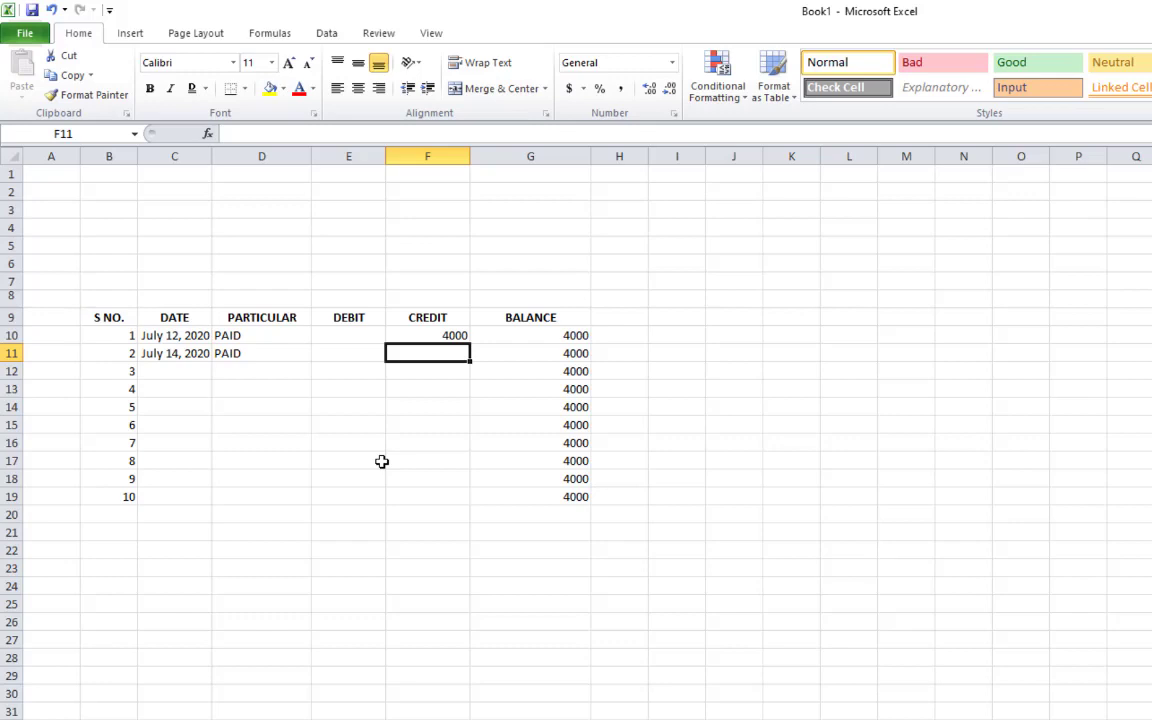
text(4000)
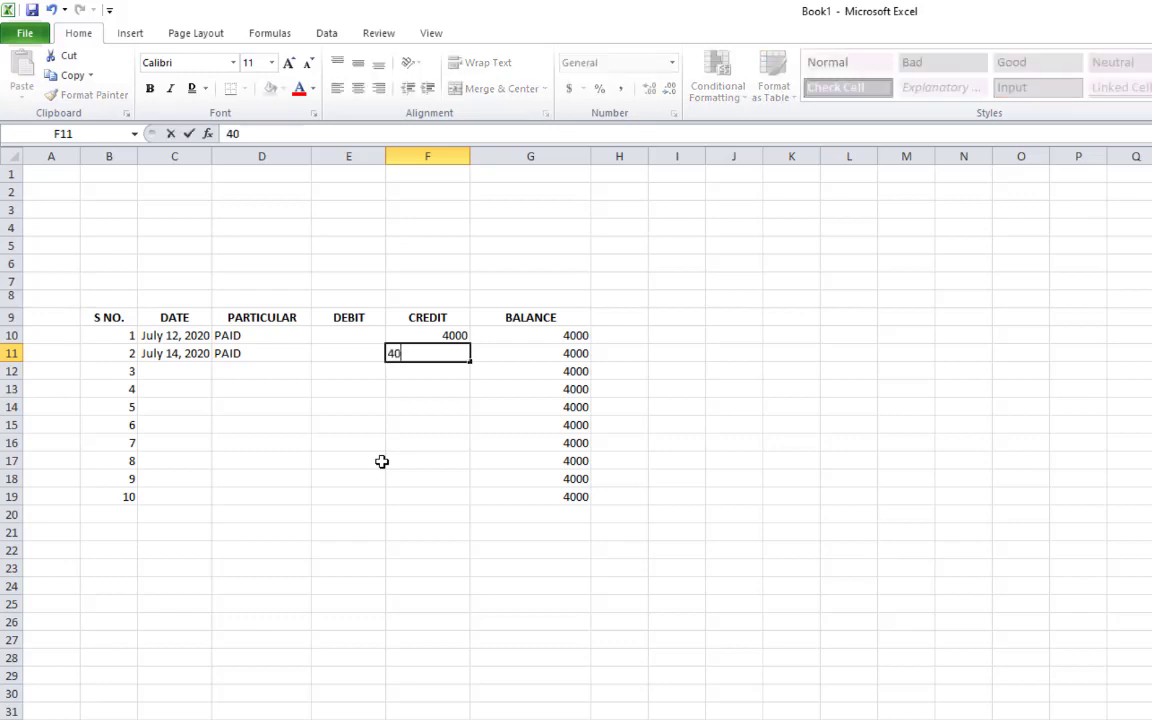
key(BackSpace)
key(BackSpace)
key(BackSpace)
key(BackSpace)
text(5000)
key(Return)
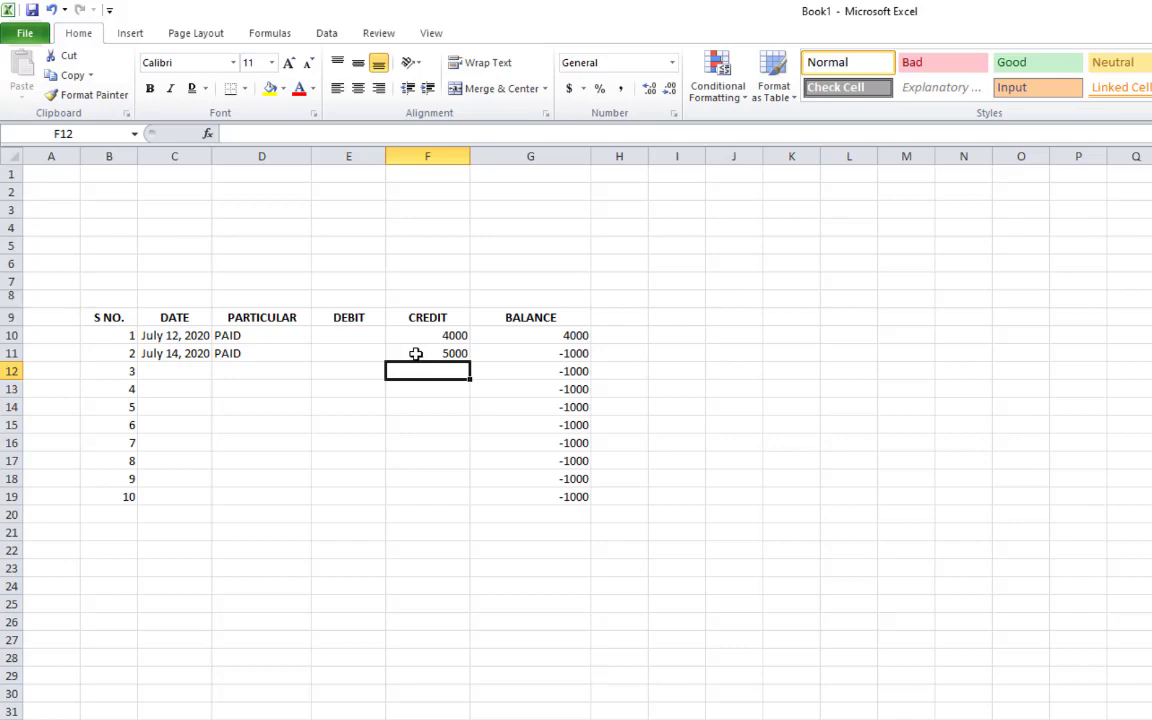
Delete the 5000 credit and enter 4000 as the debit in E11 instead
click(428, 335)
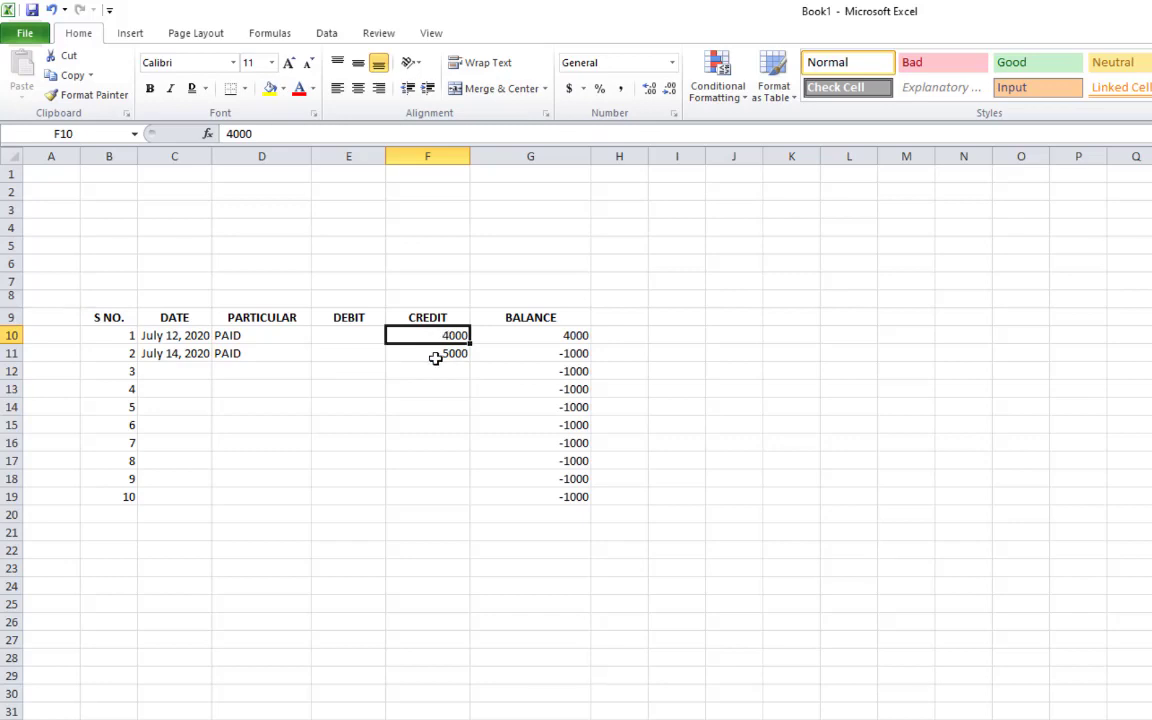
click(438, 356)
click(359, 354)
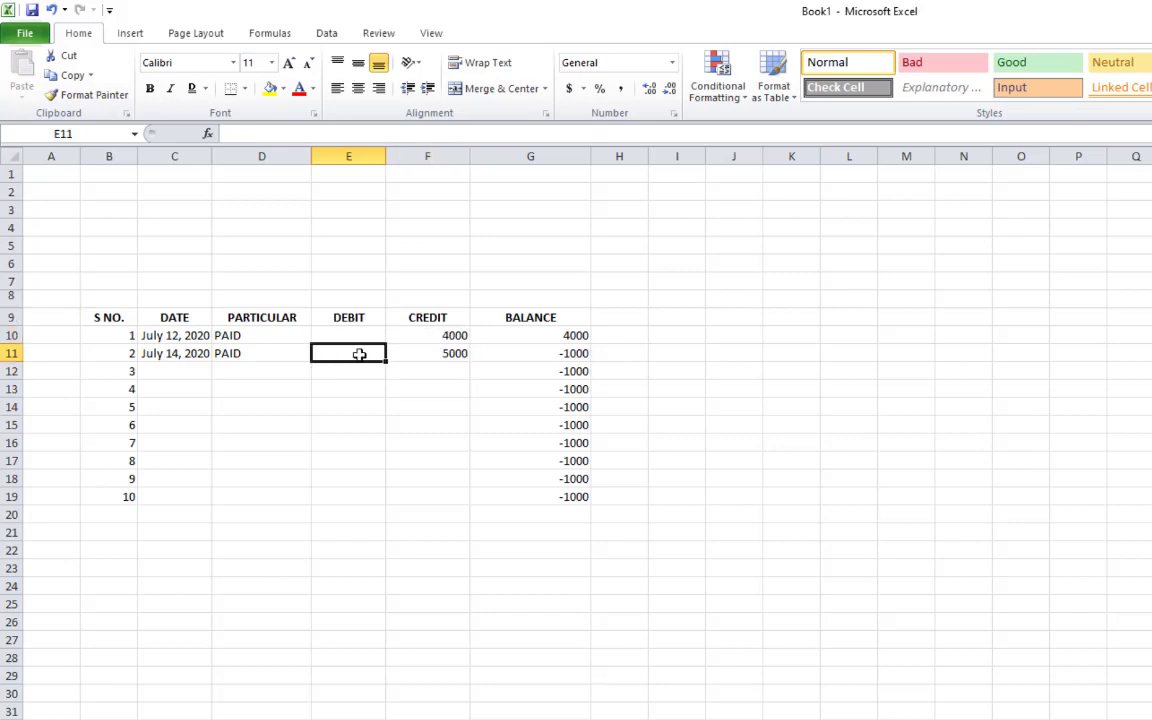
click(404, 359)
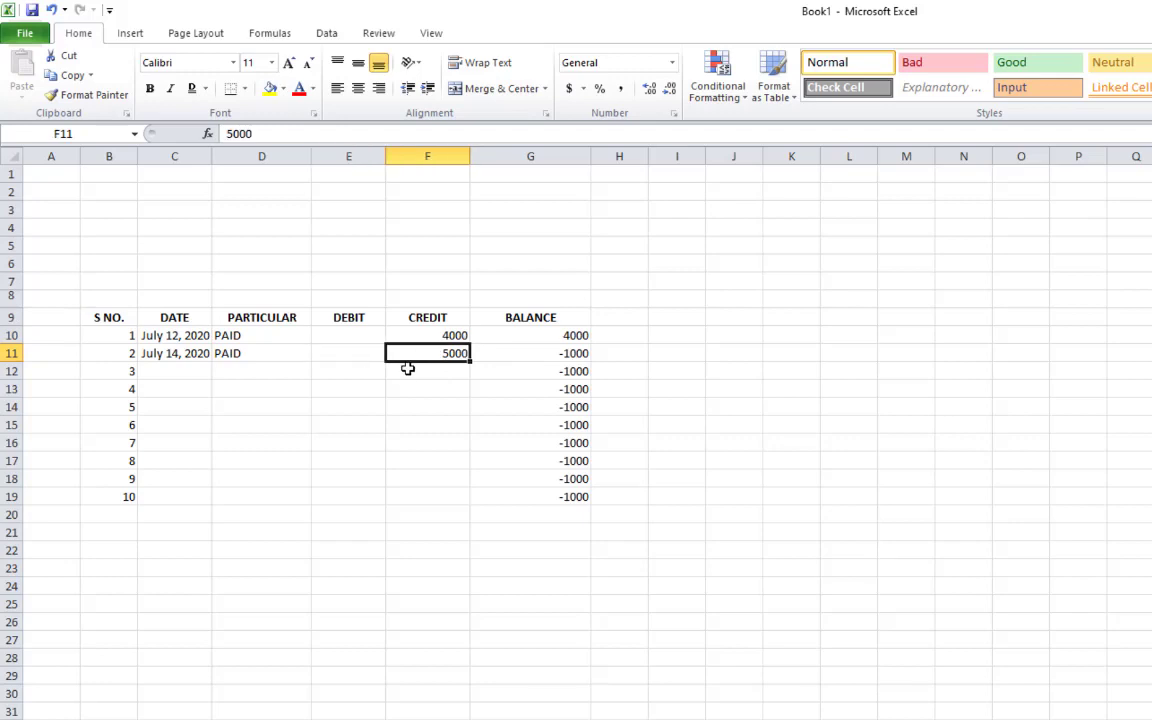
key(Delete)
click(352, 350)
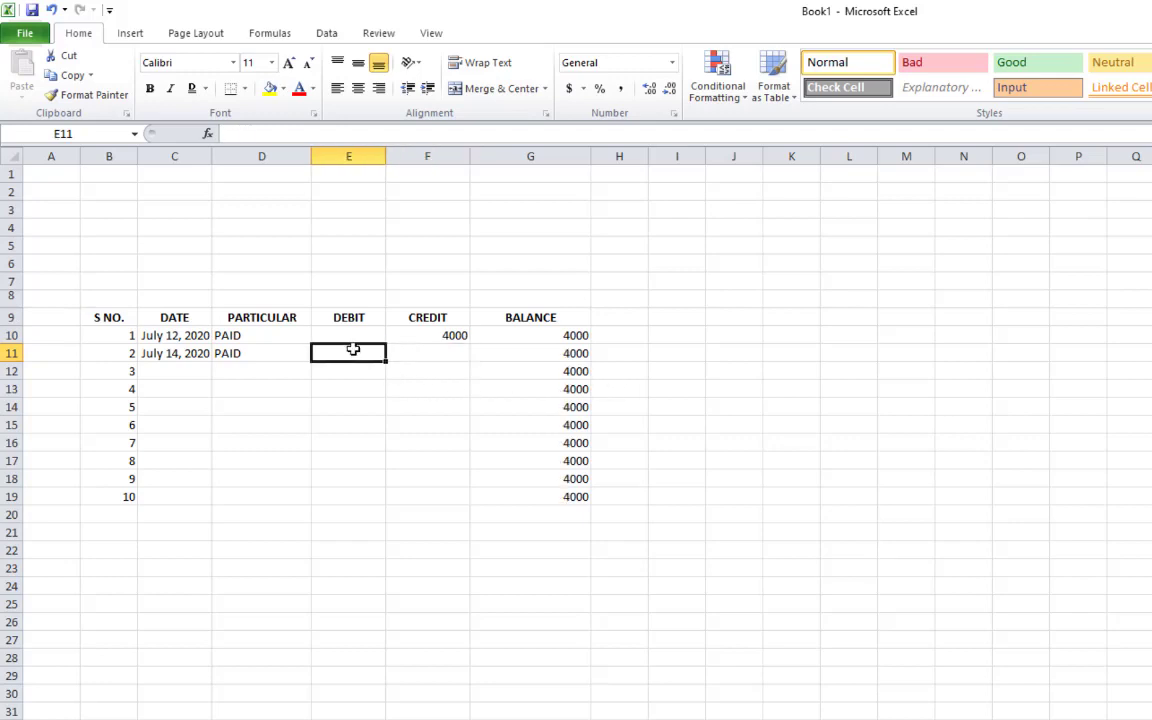
text(4000)
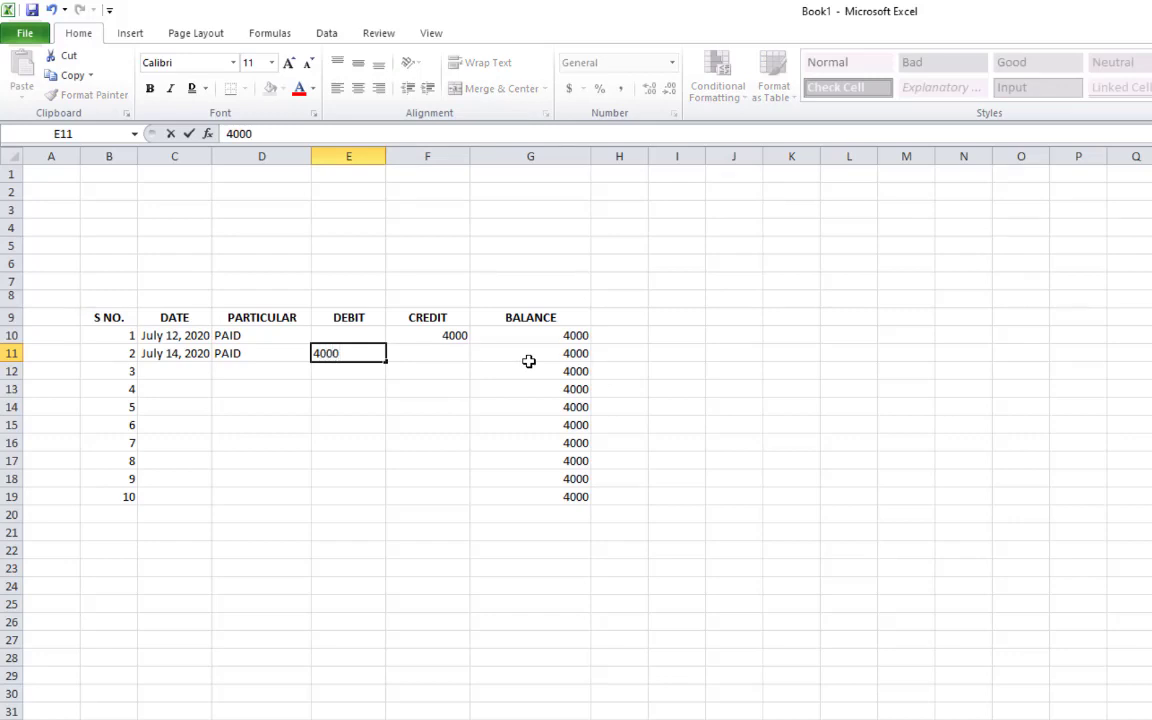
key(Return)
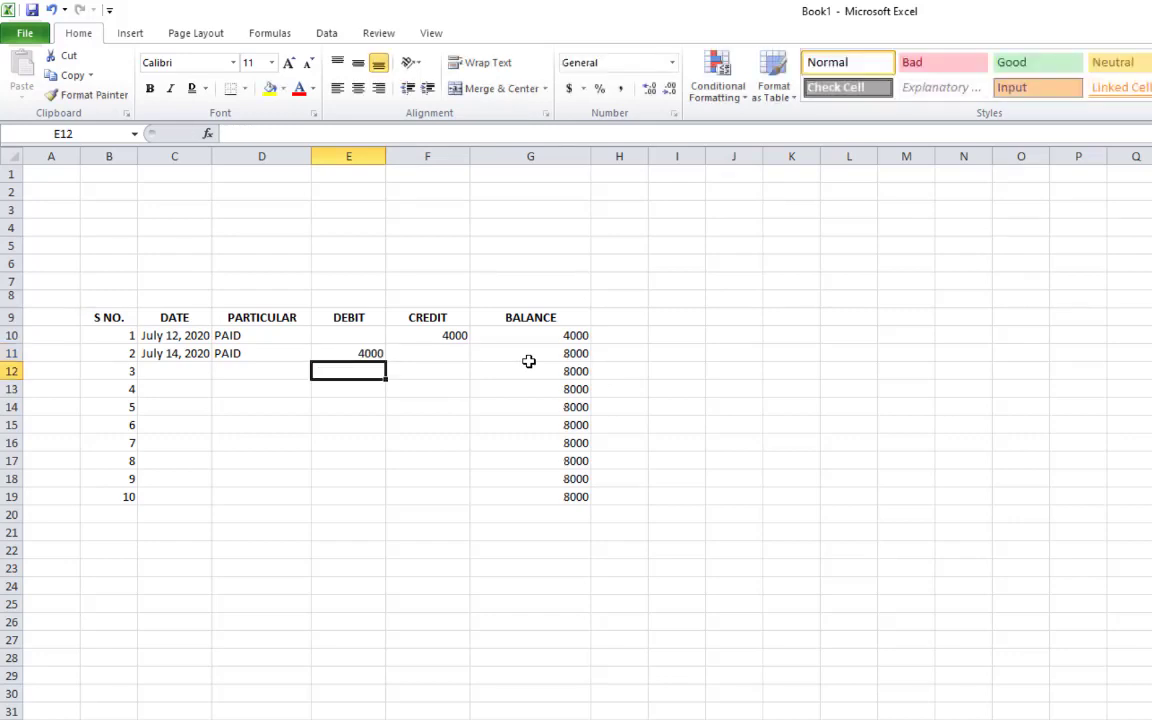
key(Up)
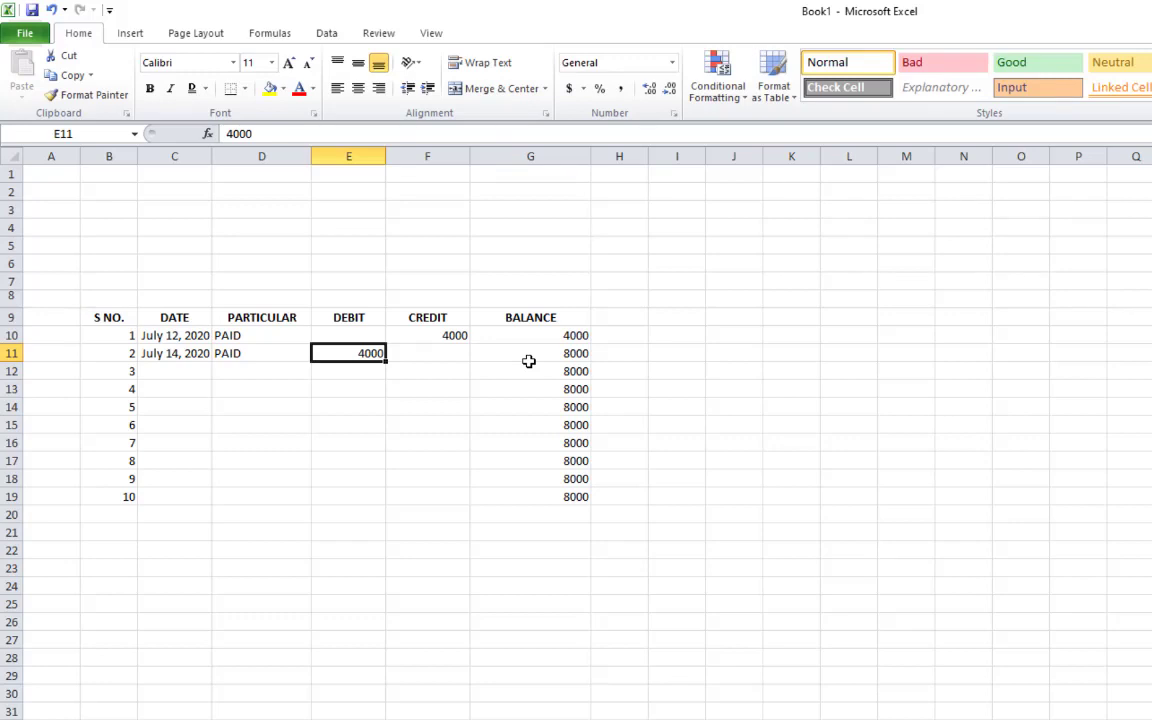
key(Right)
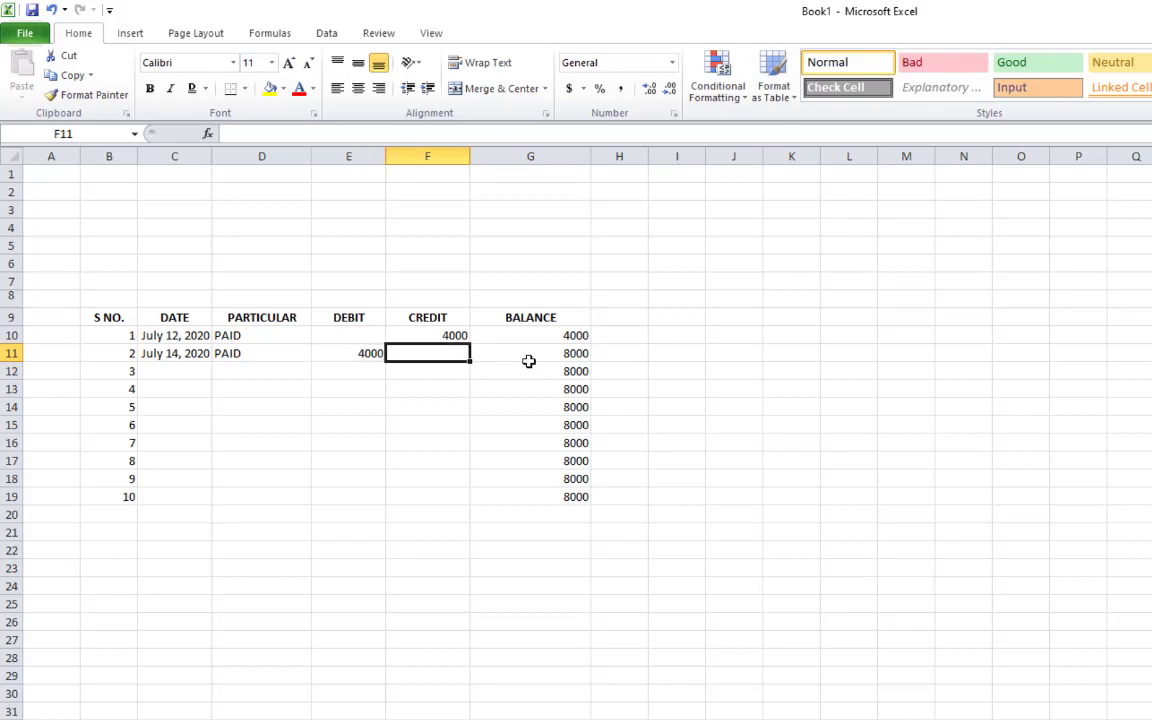
key(Left)
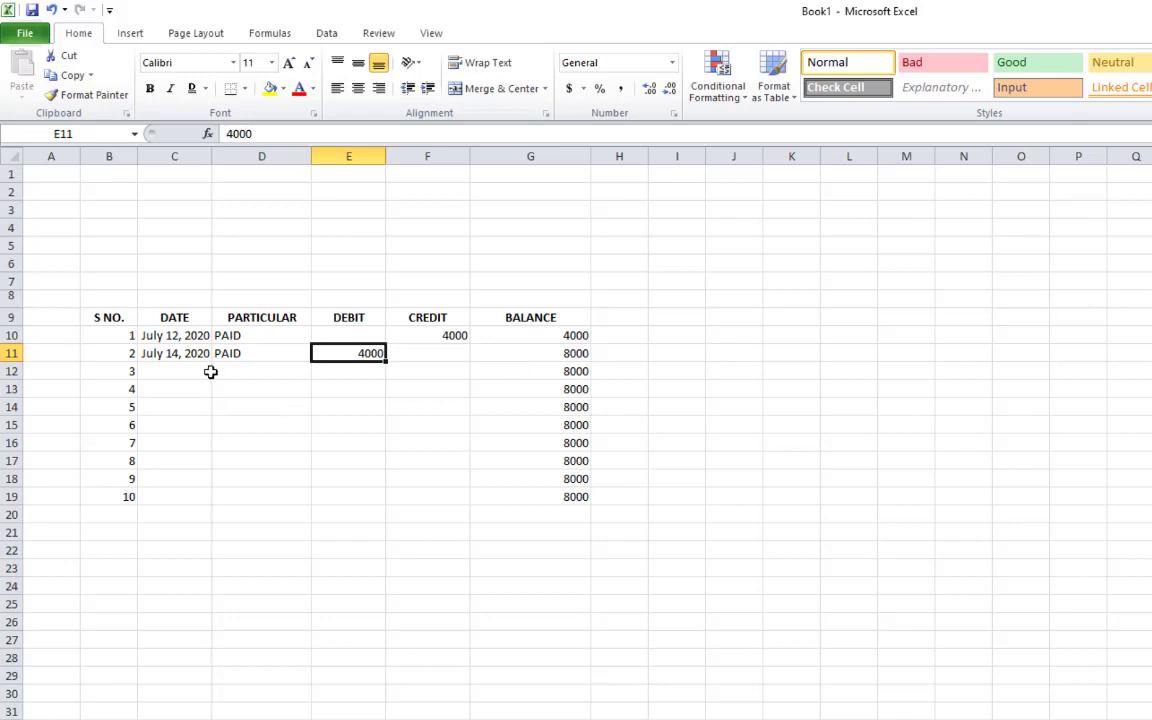
Copy the July 14, 2020 date from C11 into C12
click(200, 372)
key(Up)
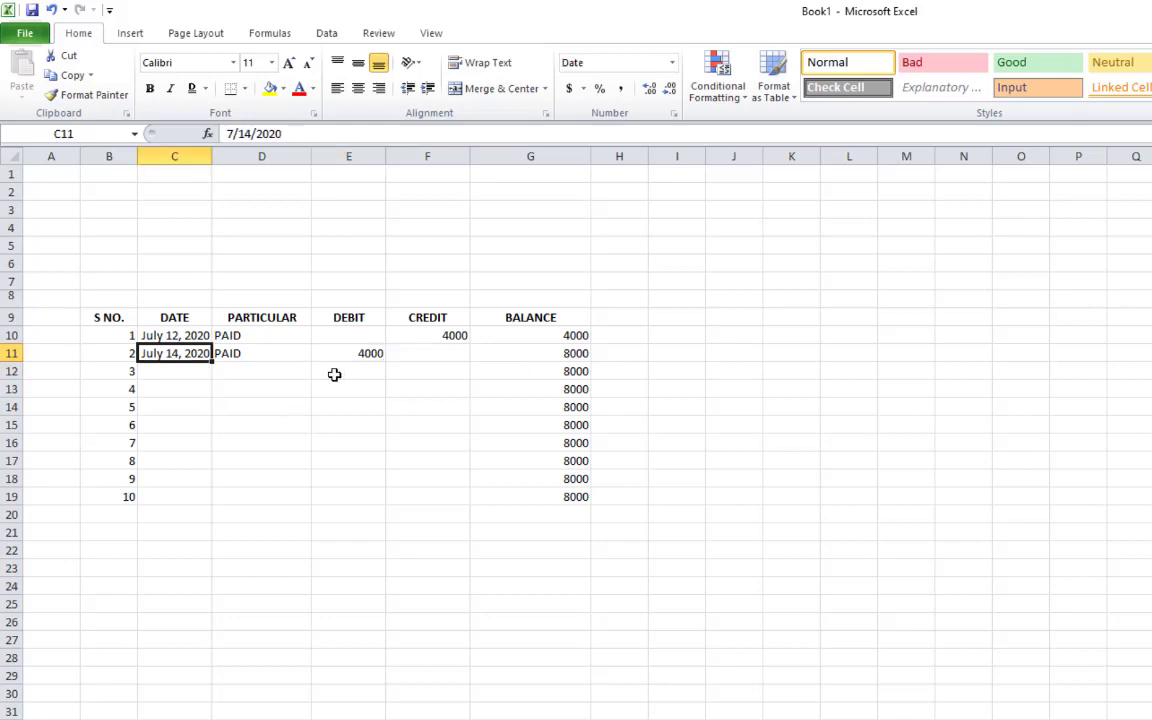
key(ctrl+c)
key(Down)
key(Return)
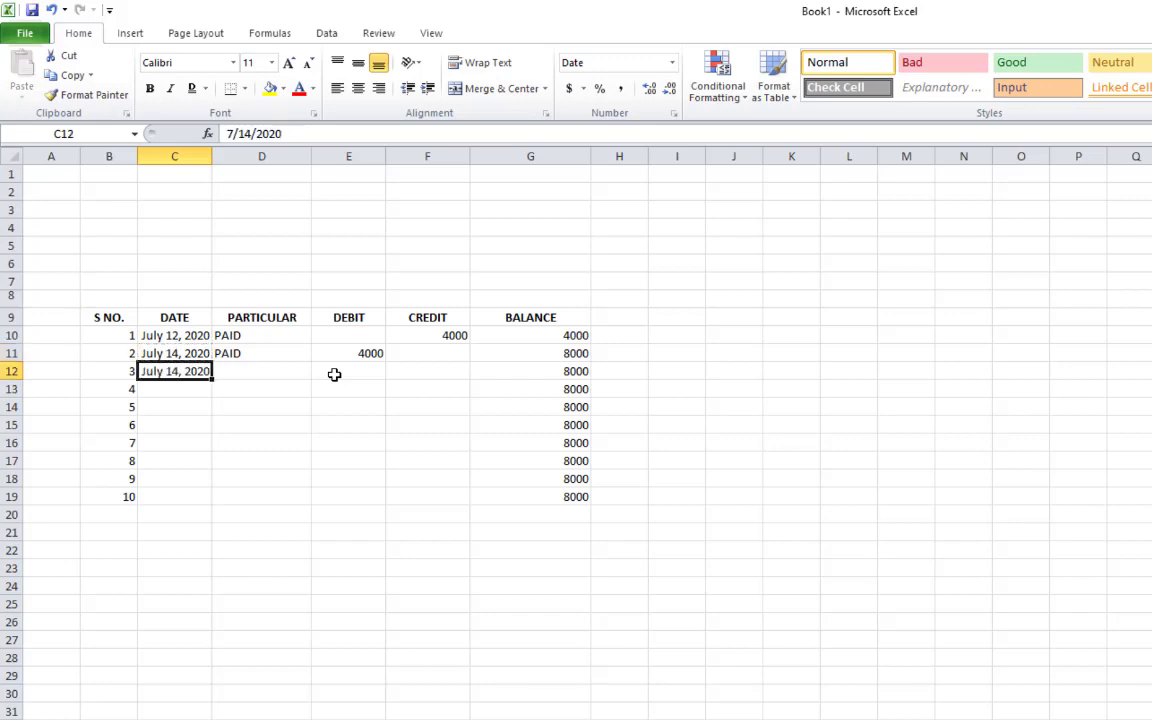
Enter RECEIVED in D12 and a 10000 debit in E12
key(Right)
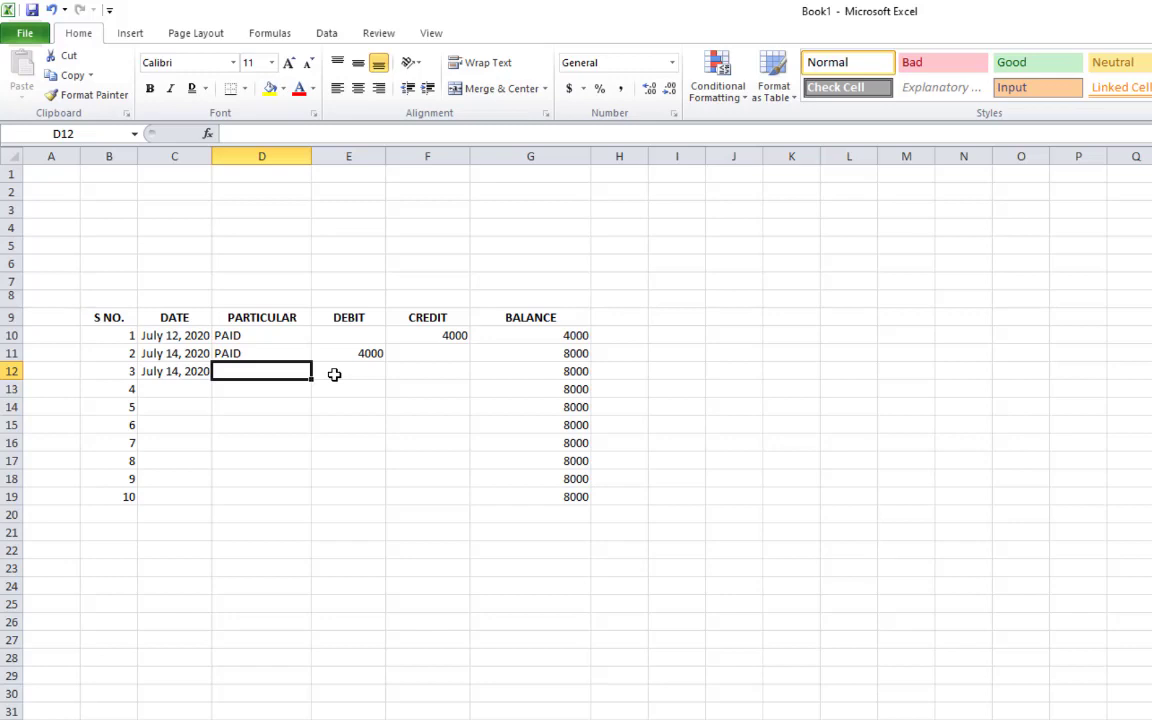
text(REC)
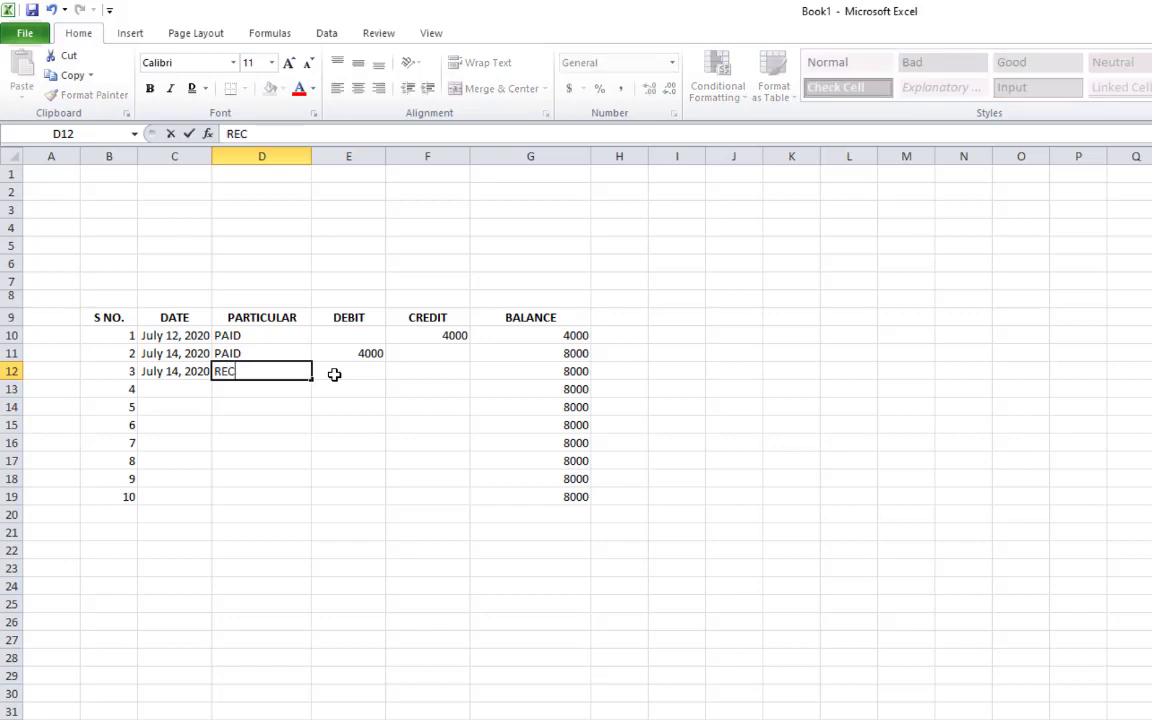
text(EIVED)
click(334, 374)
key(Tab)
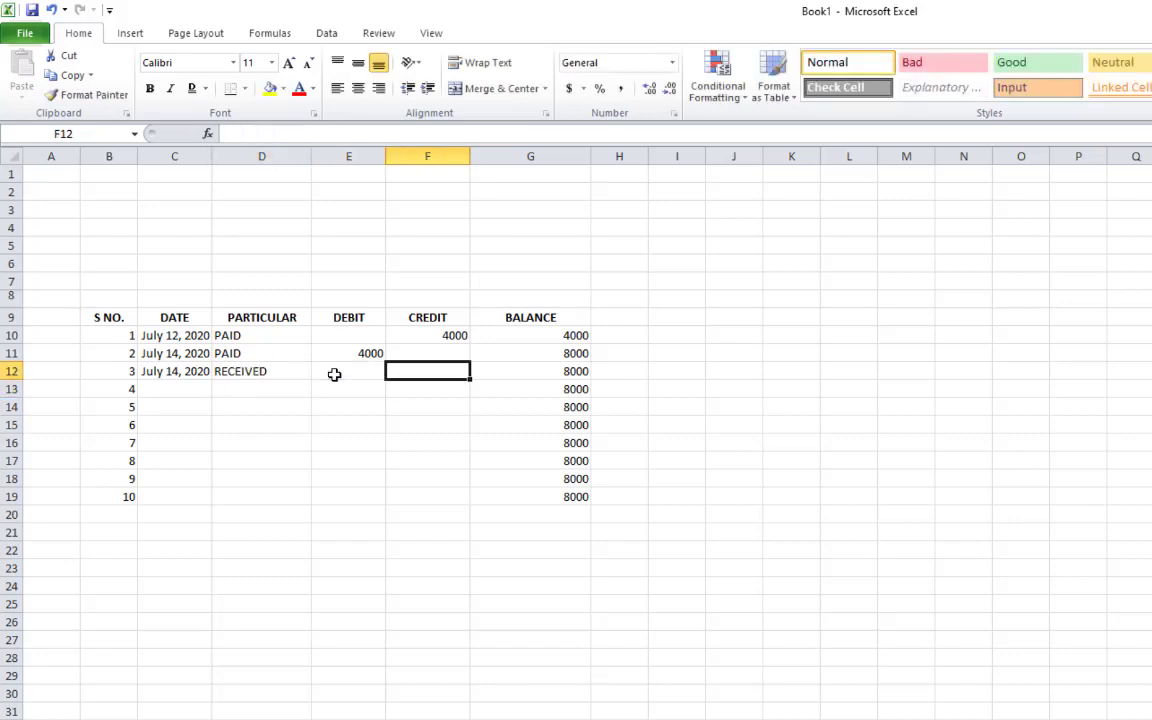
click(334, 374)
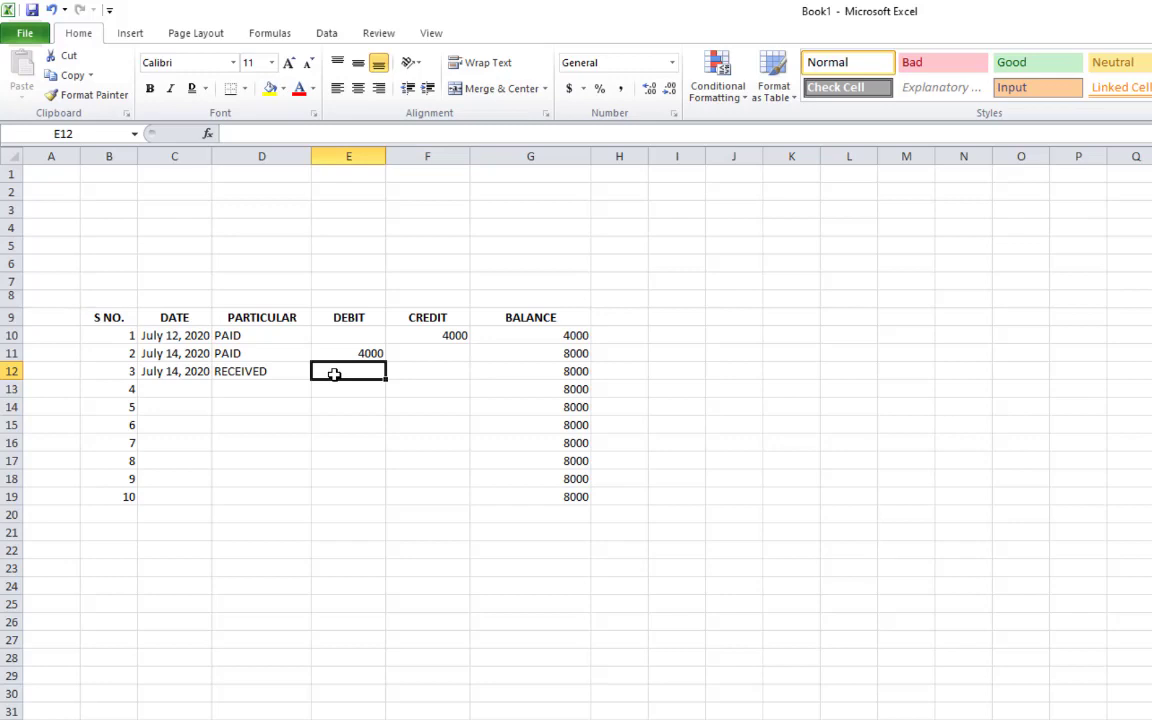
text(1000)
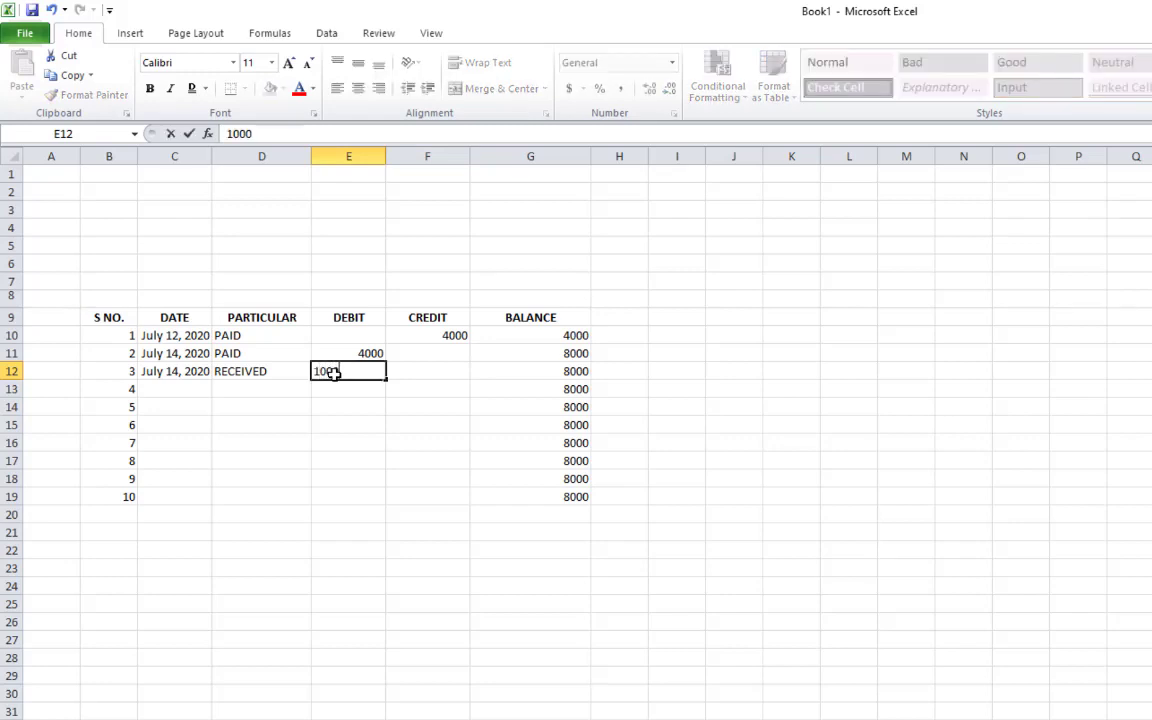
text(0)
key(Return)
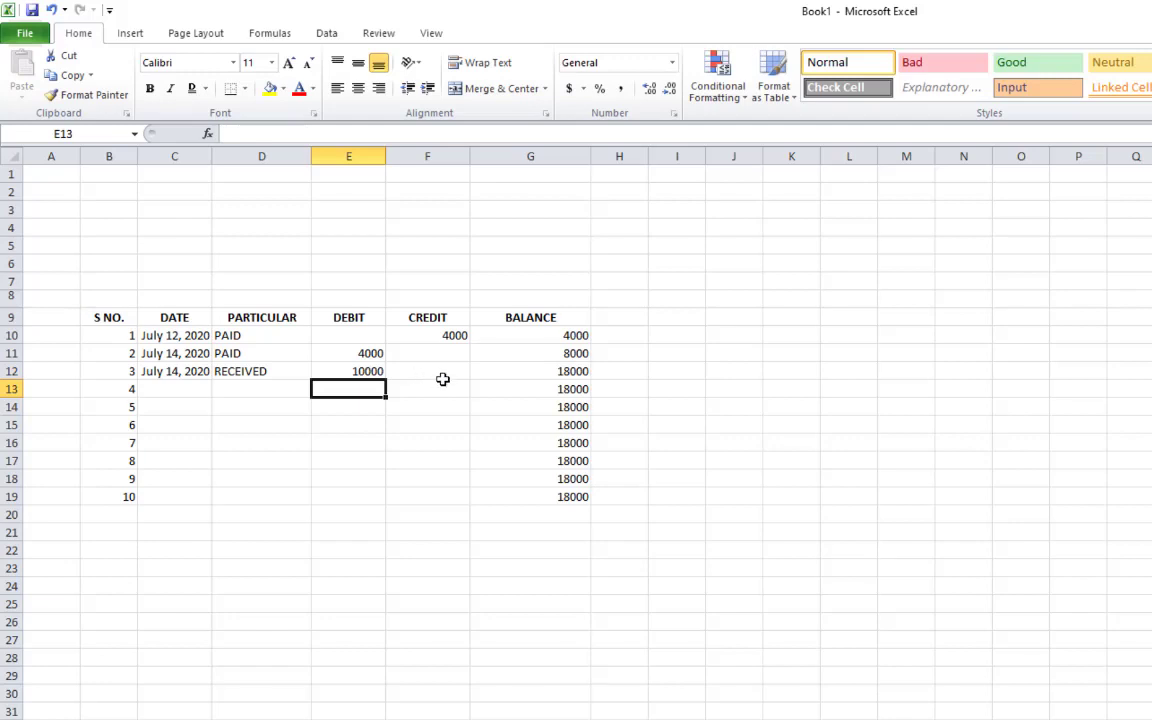
click(172, 390)
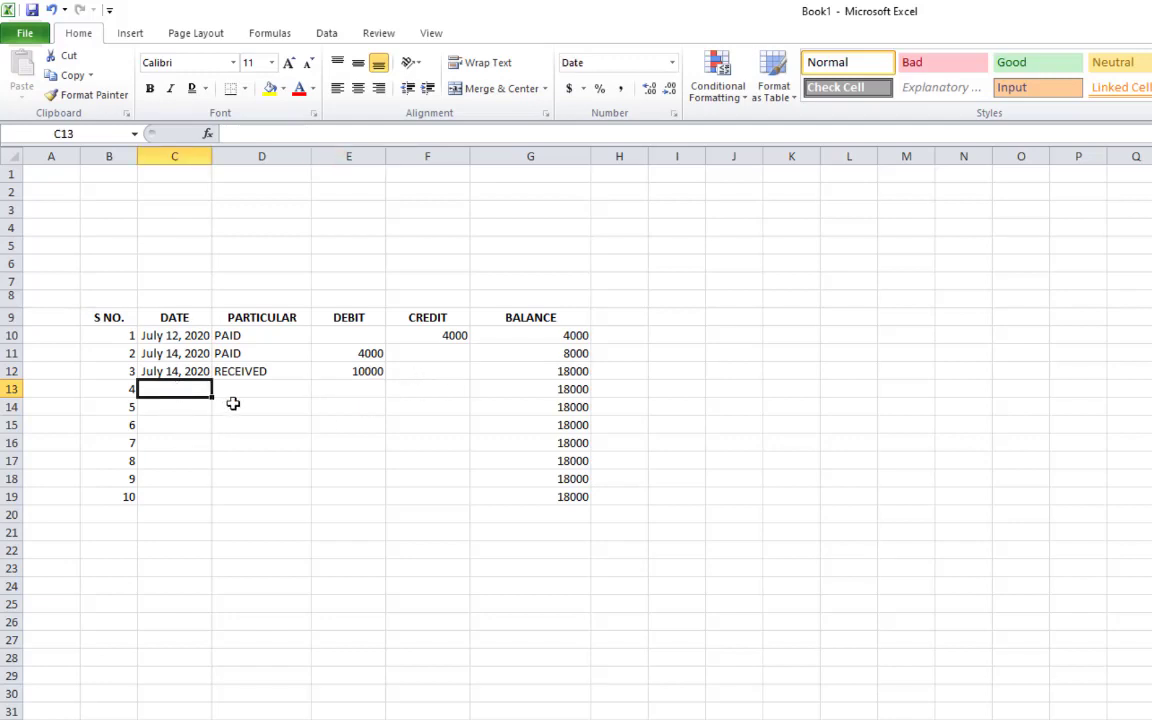
Enter 7/15/2020 as the fourth date in C13
text(7/12/2020)
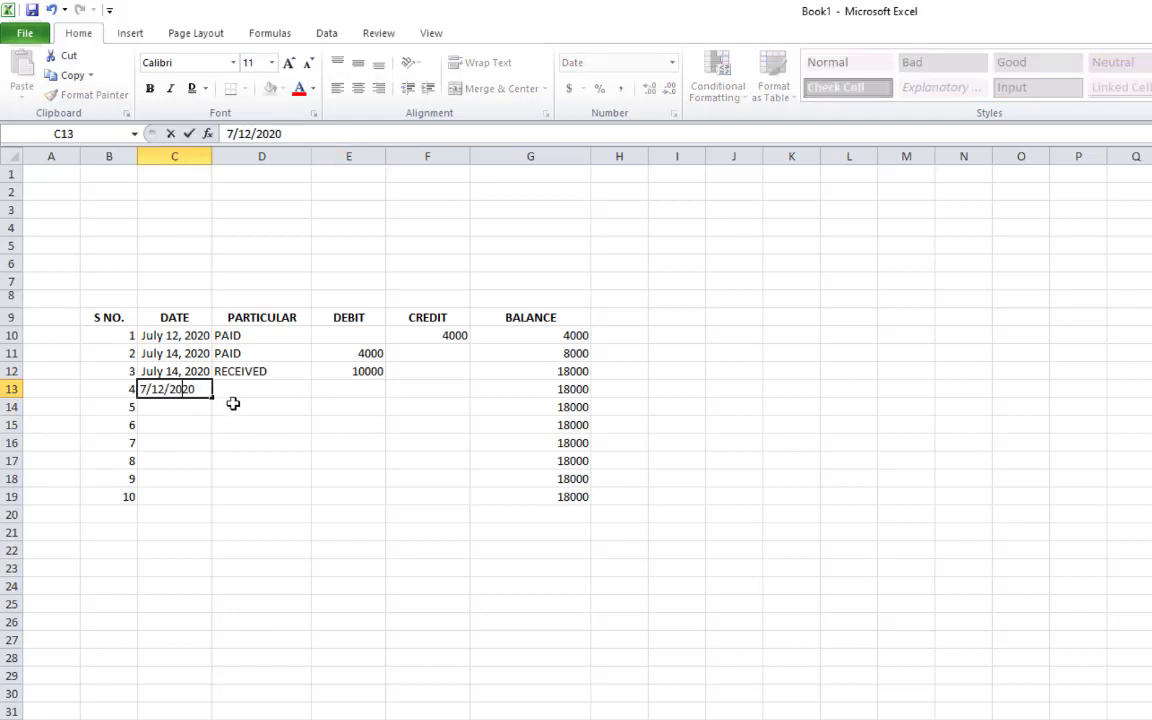
key(BackSpace)
text(5)
key(Return)
Copy PAID from D11 into D13 and enter a 15000 credit in F13
click(240, 391)
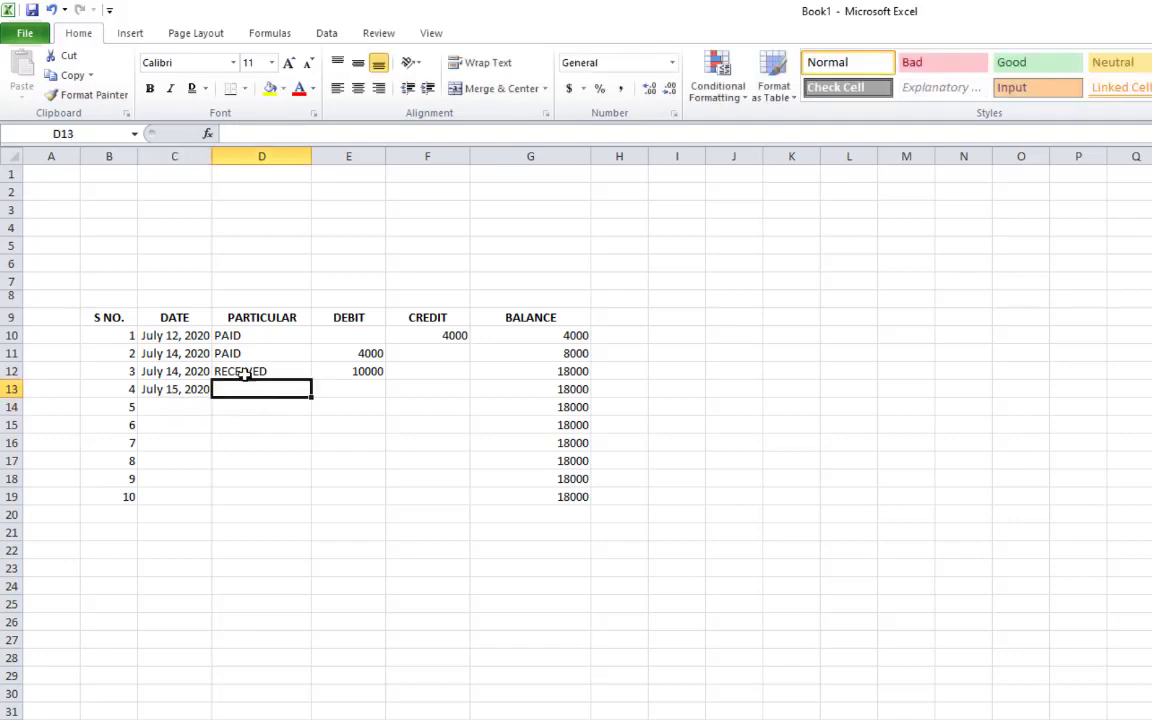
click(244, 353)
key(ctrl+c)
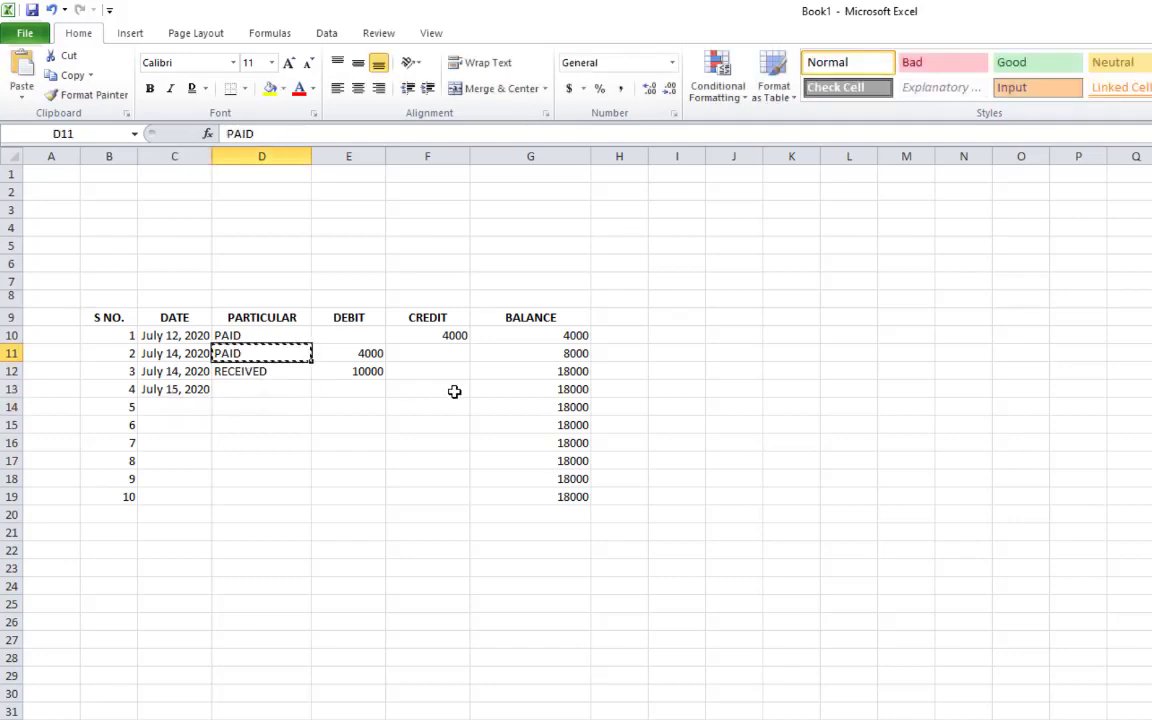
key(Down)
key(Down)
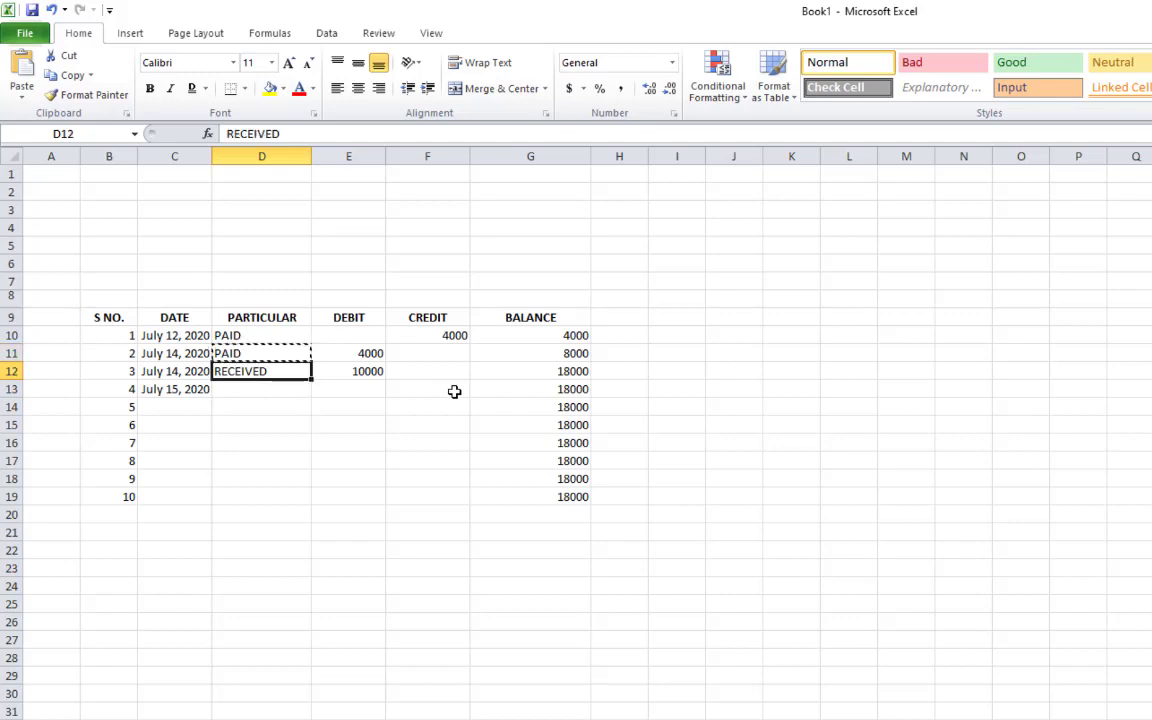
key(Return)
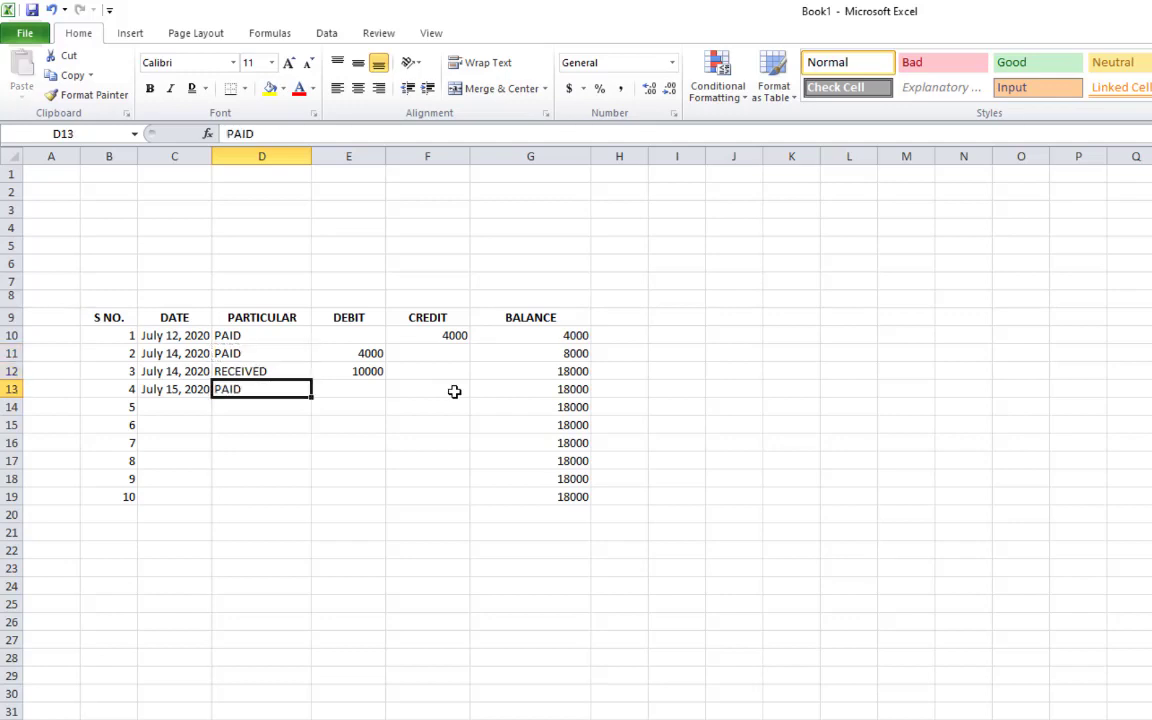
key(Right)
key(Right)
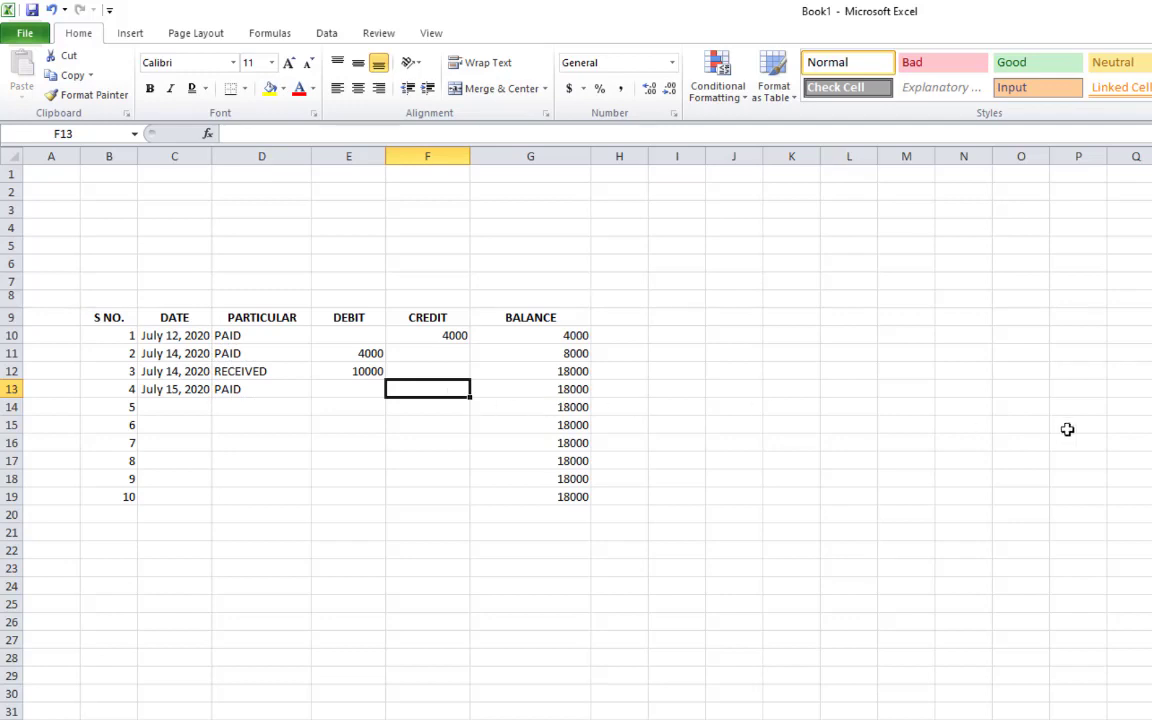
text(1)
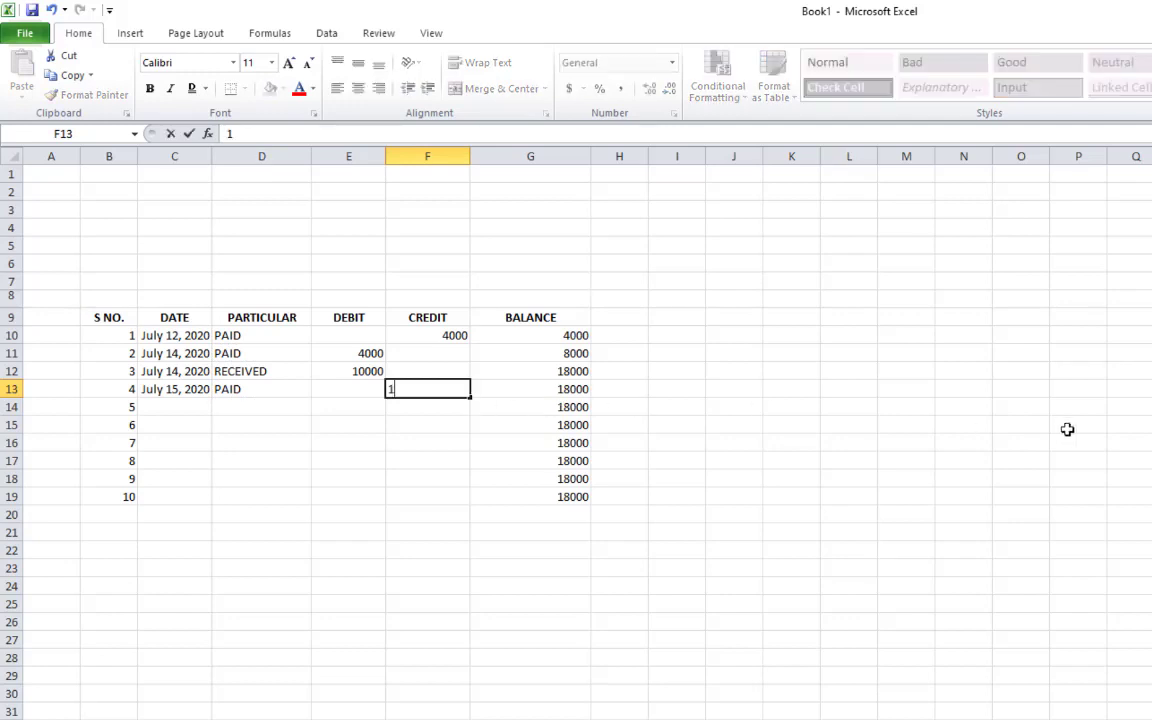
text(5000)
key(Return)
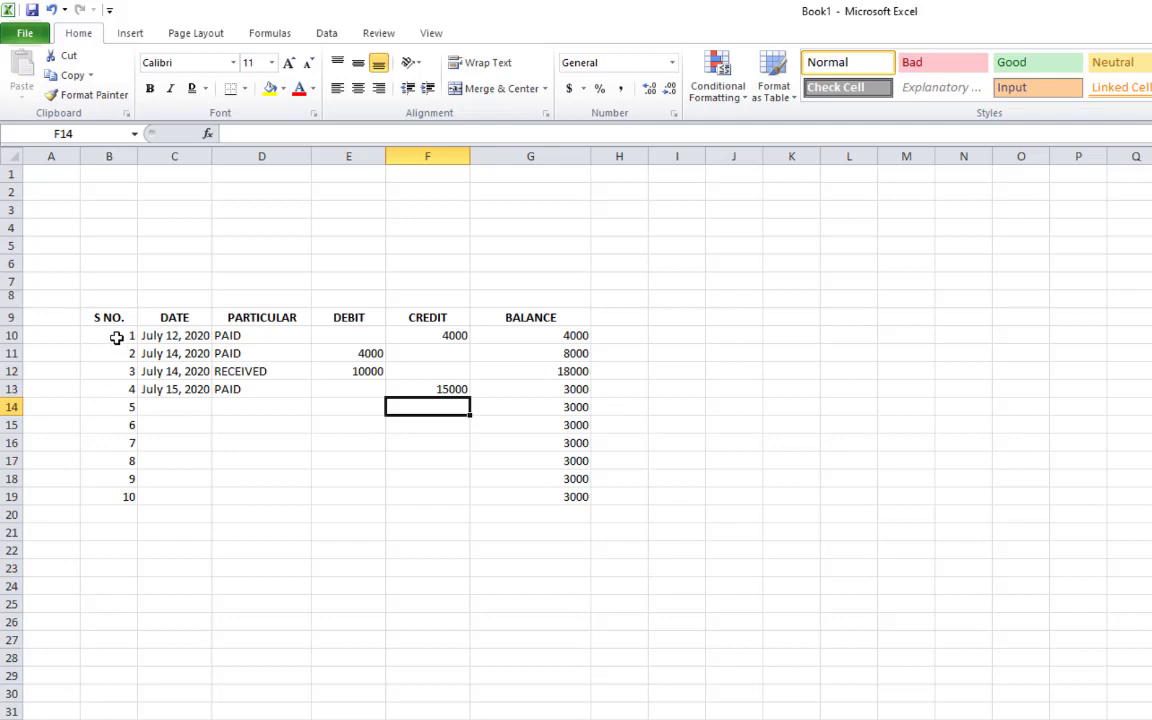
Select the S NO. header and serial numbers in column B and delete them
drag(113, 334, 109, 500)
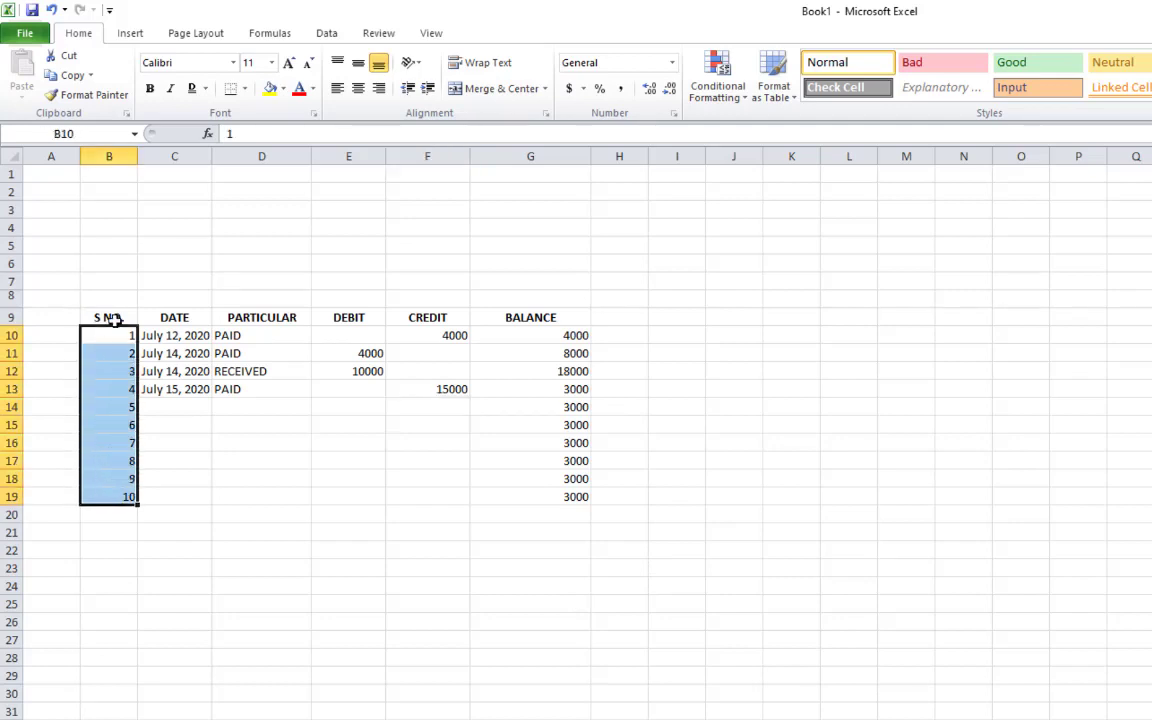
drag(113, 319, 118, 499)
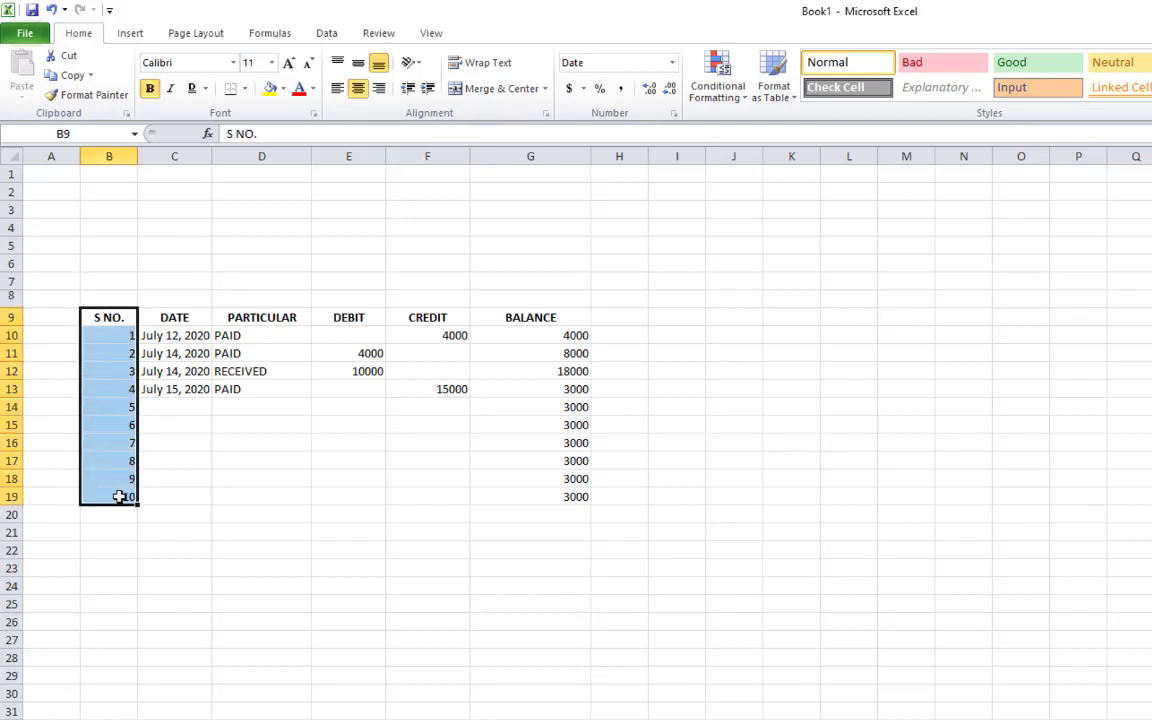
key(Delete)
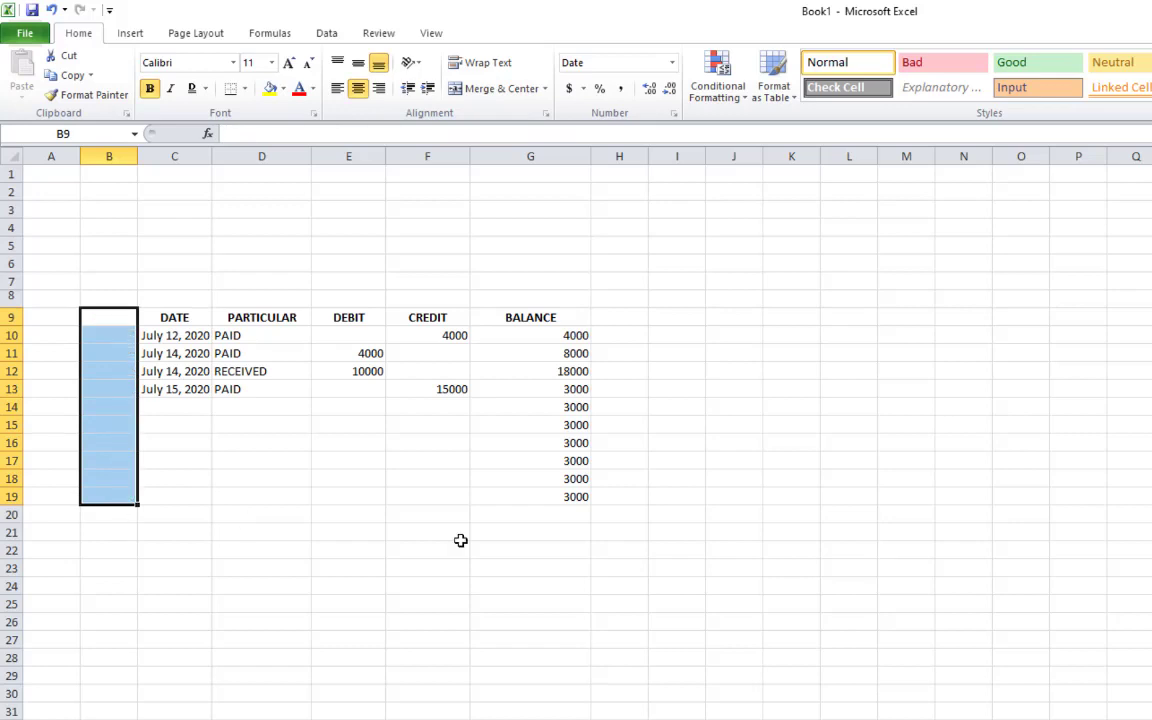
click(500, 549)
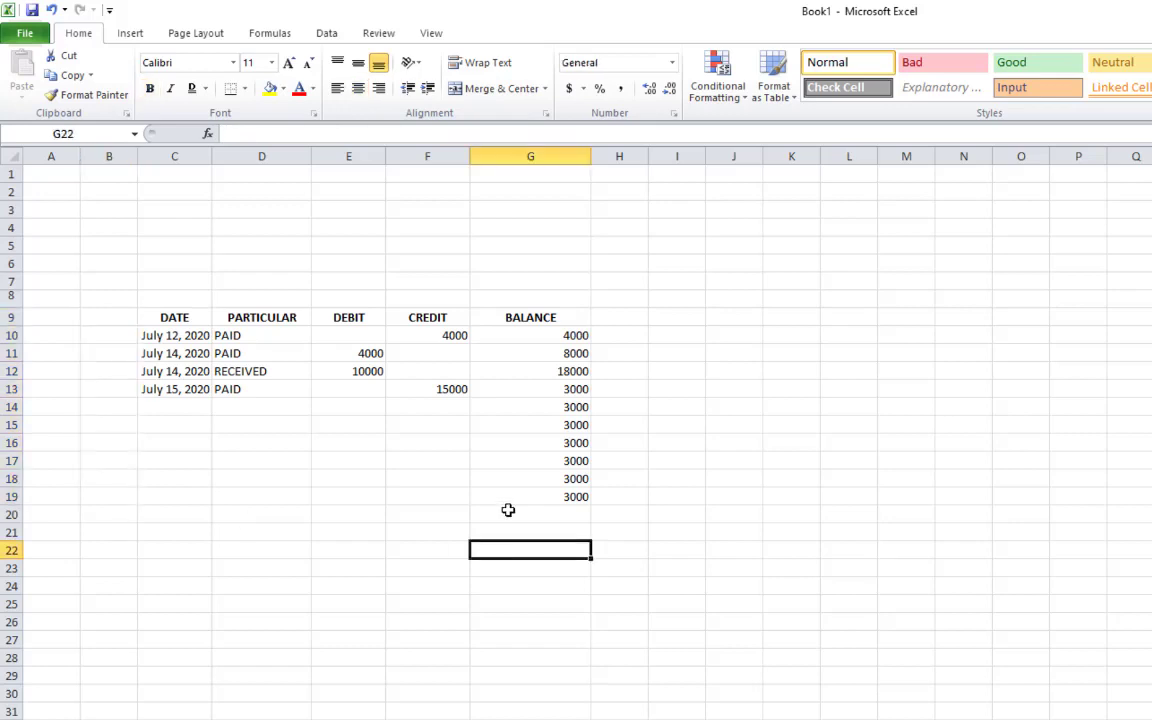
Fill the balance formula from G19 down to G42
click(576, 496)
drag(571, 418, 578, 500)
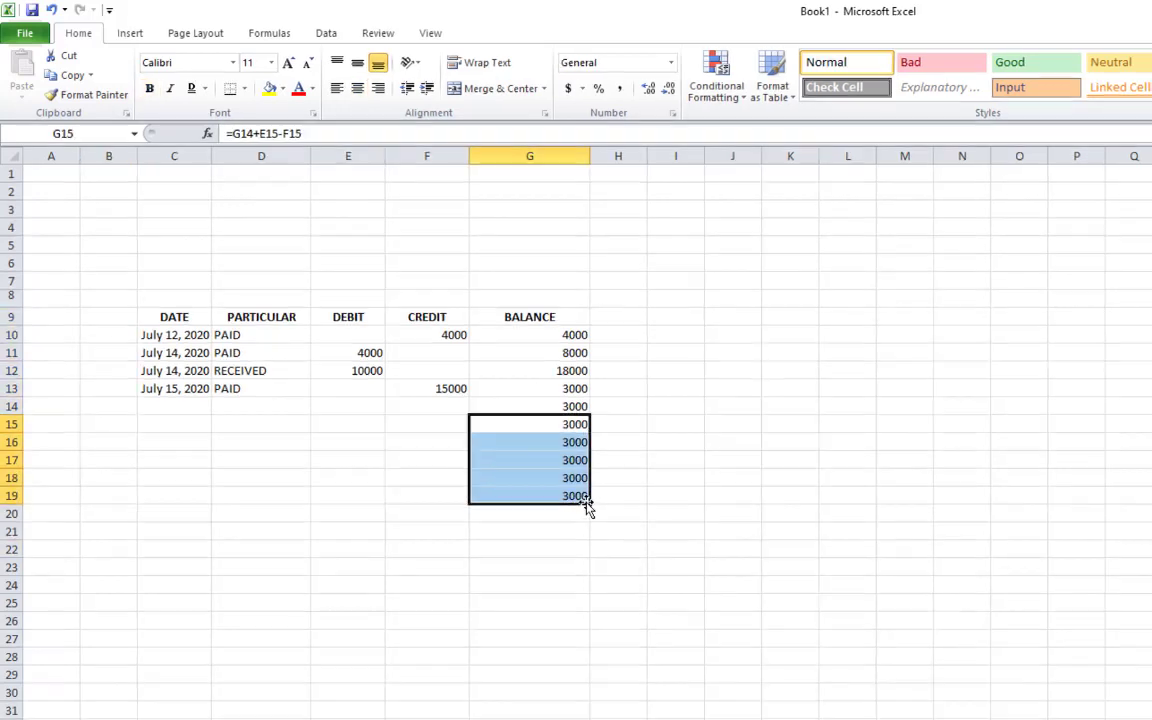
click(576, 532)
click(578, 498)
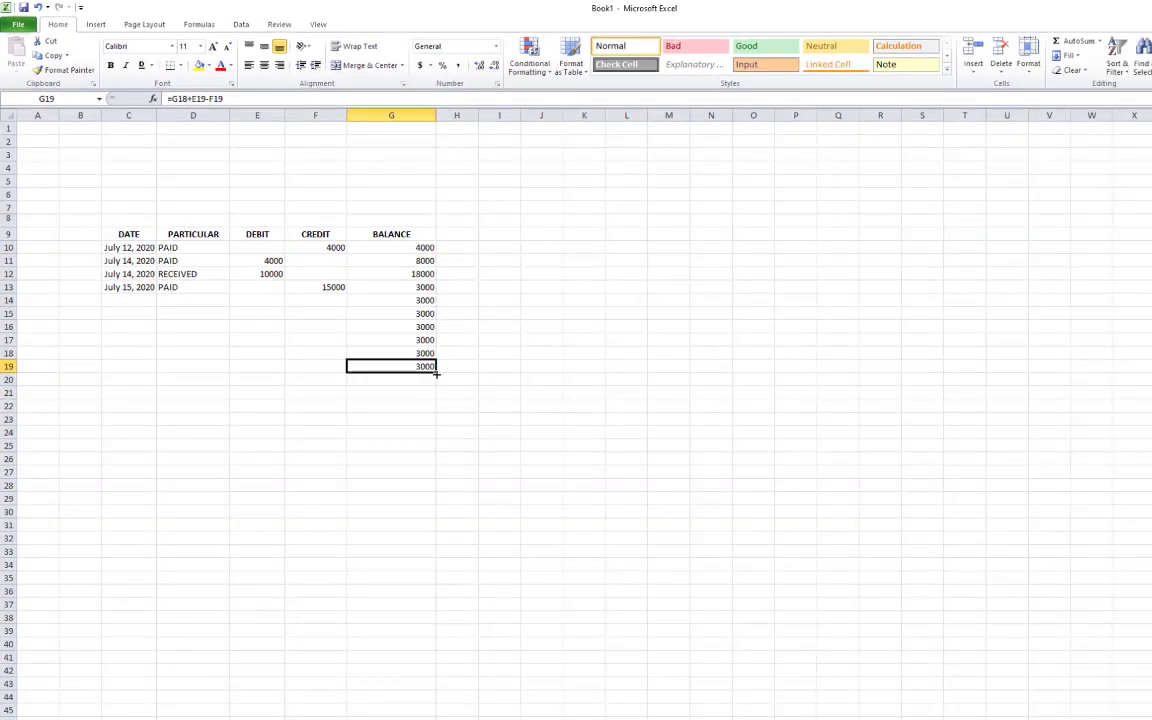
drag(436, 373, 461, 670)
click(612, 548)
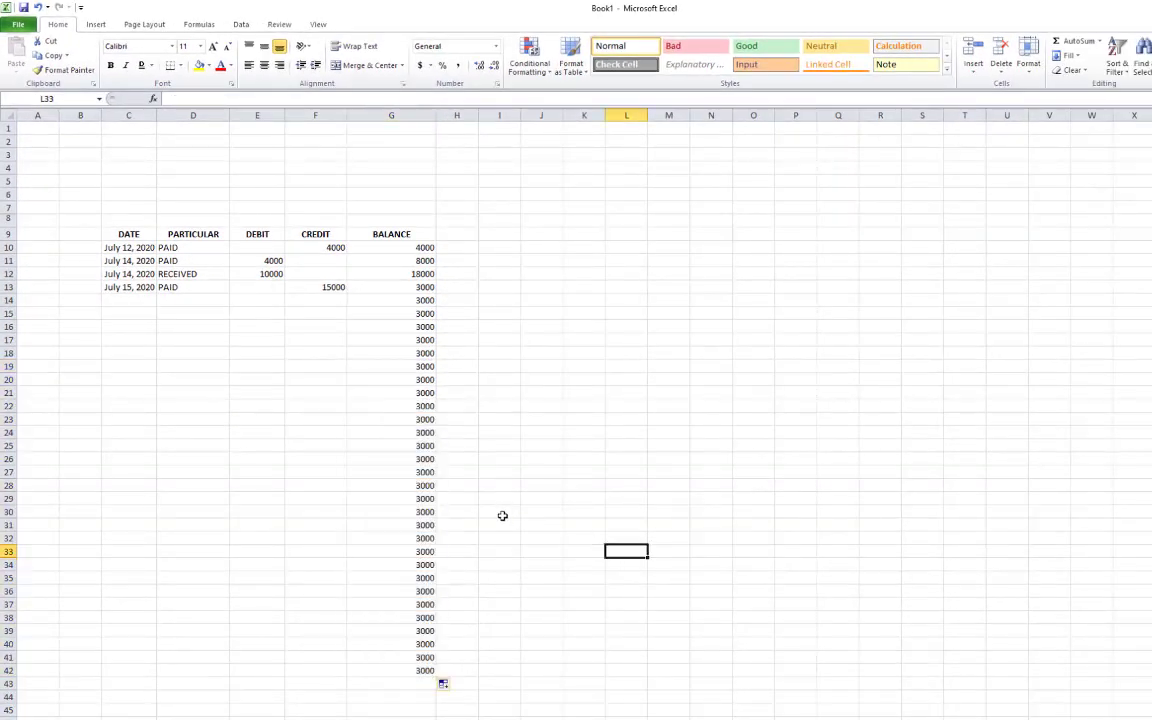
Enter 1 in B10 and 2 in B11, select them, and review the BALANCE column
click(83, 249)
text(1)
key(Return)
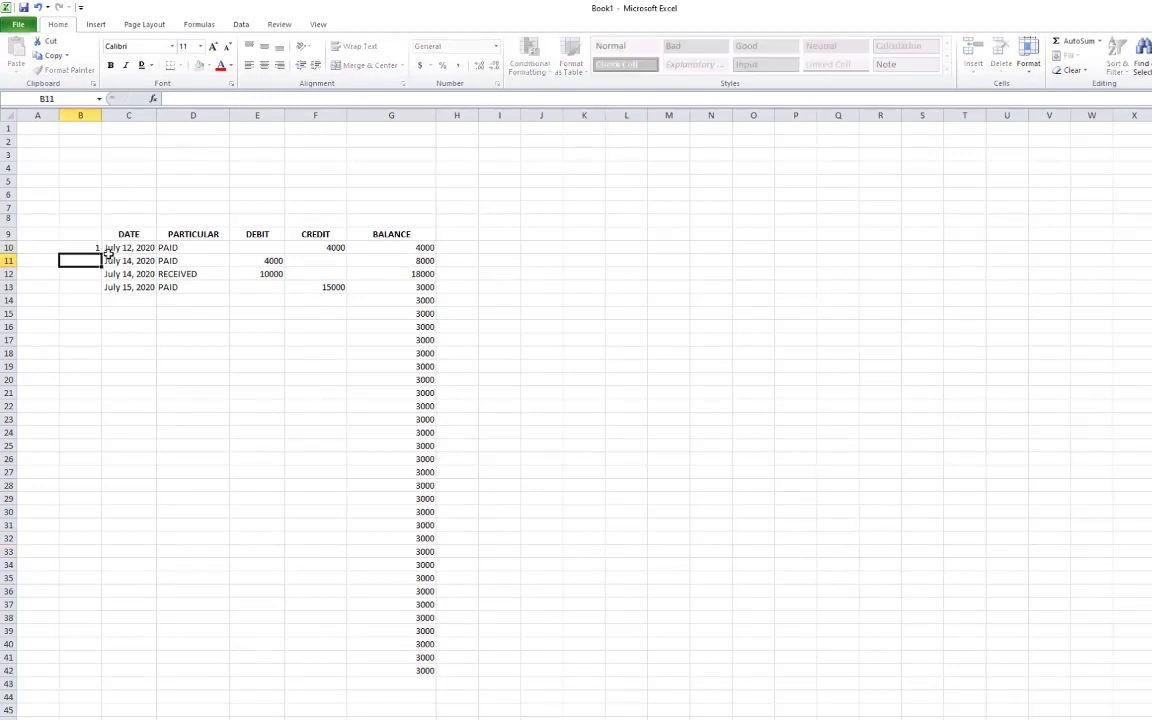
text(2)
key(Return)
drag(100, 249, 92, 262)
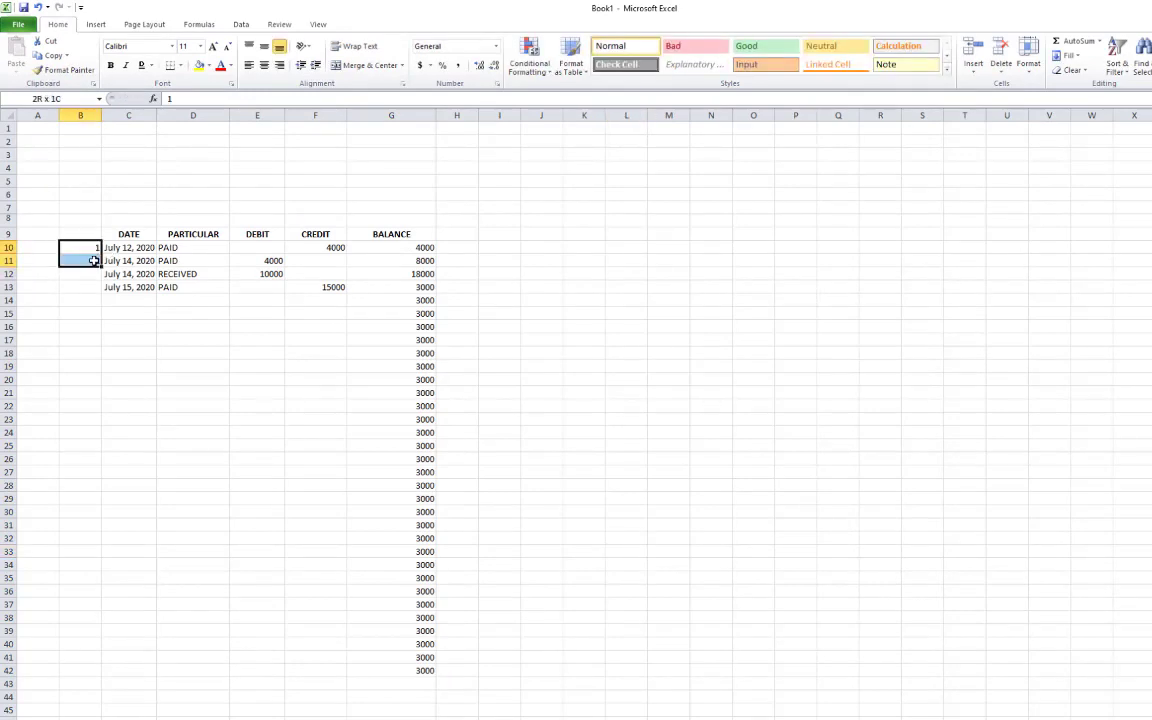
click(488, 327)
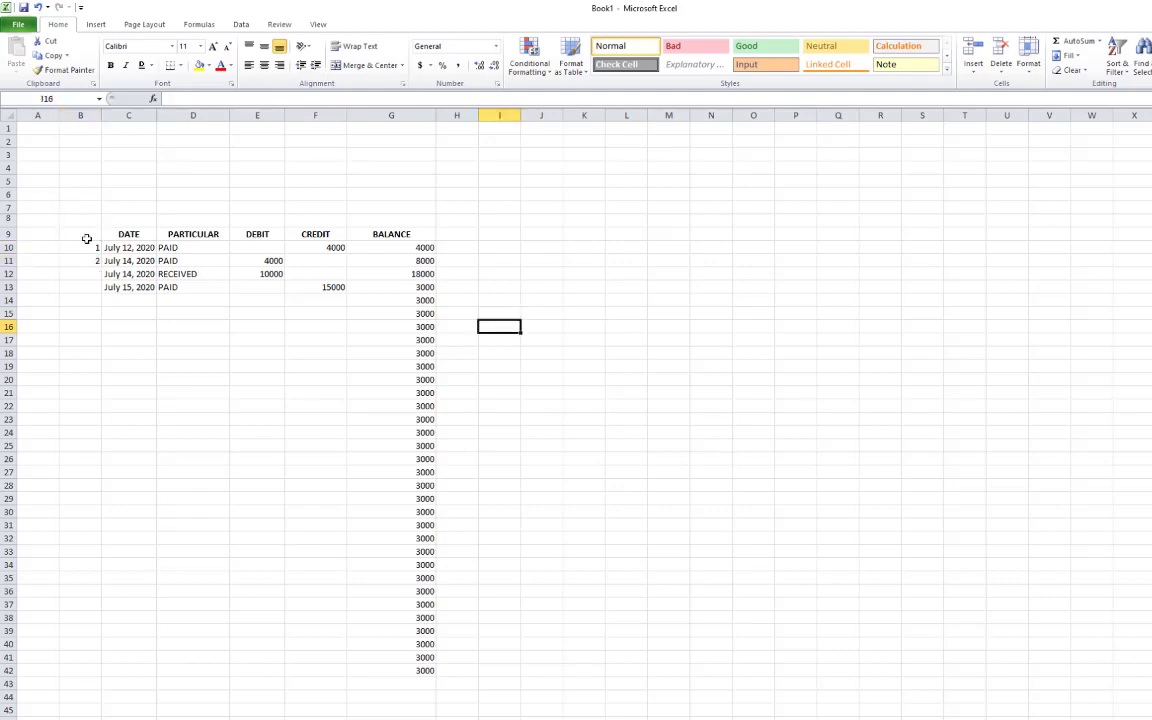
drag(85, 250, 90, 262)
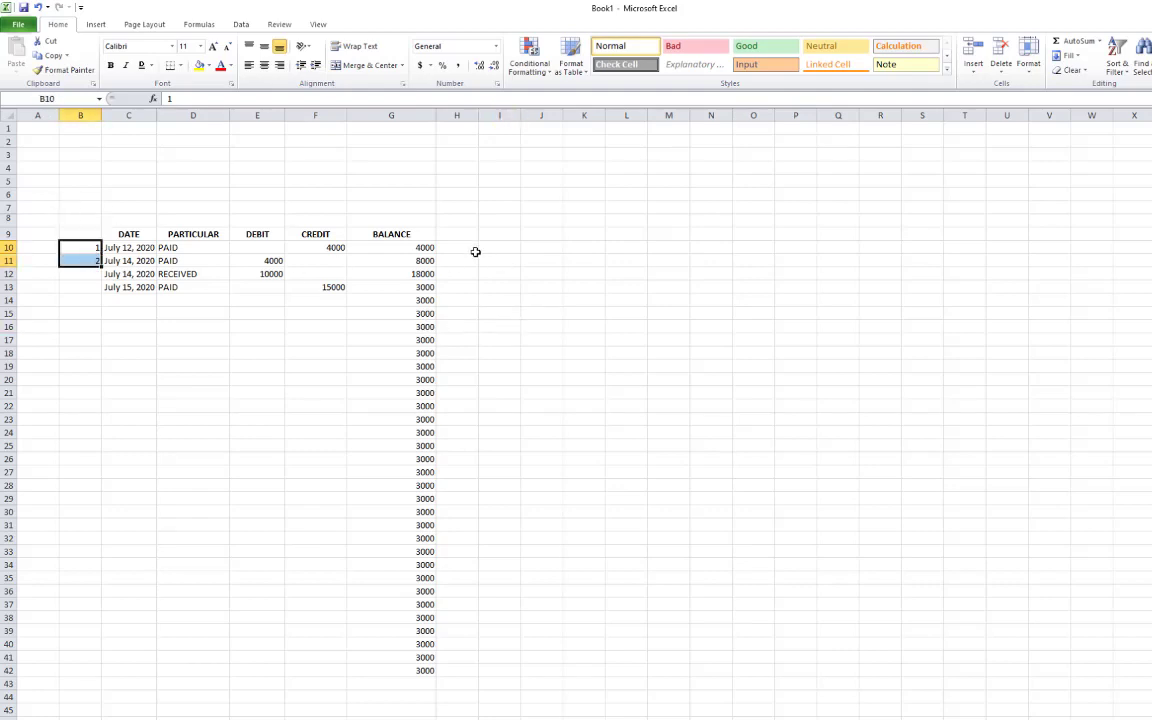
click(418, 247)
drag(418, 247, 373, 606)
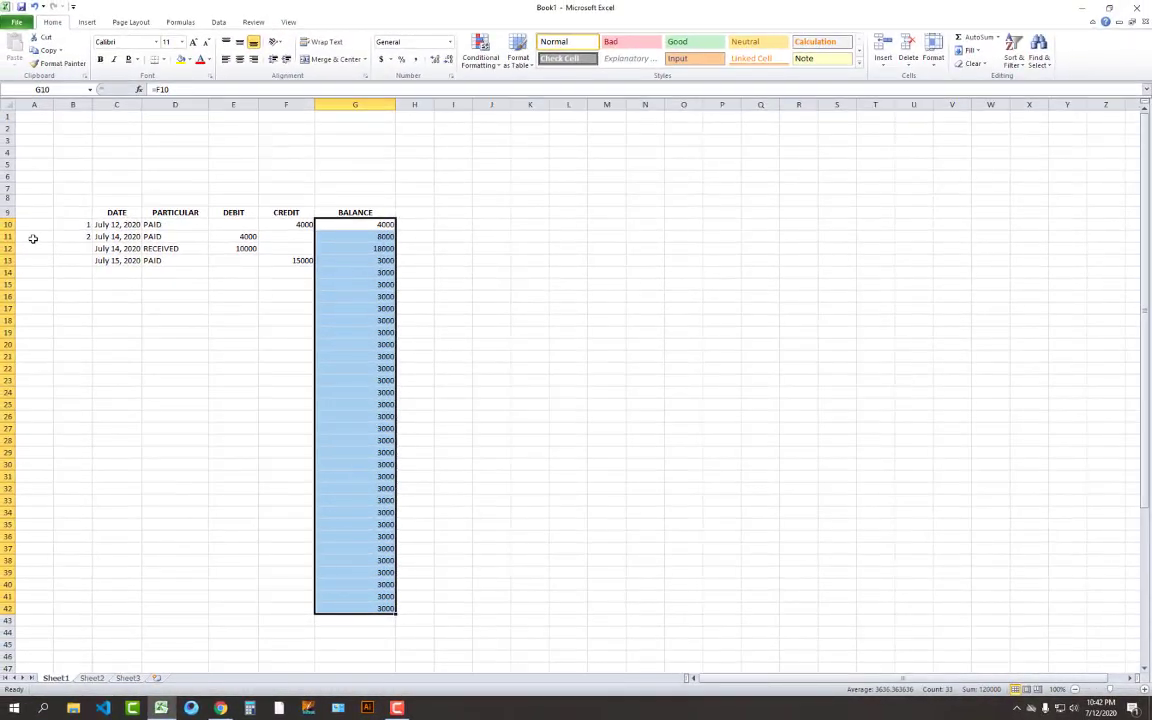
Fill the serial numbers down column B to 33, then delete them
click(47, 212)
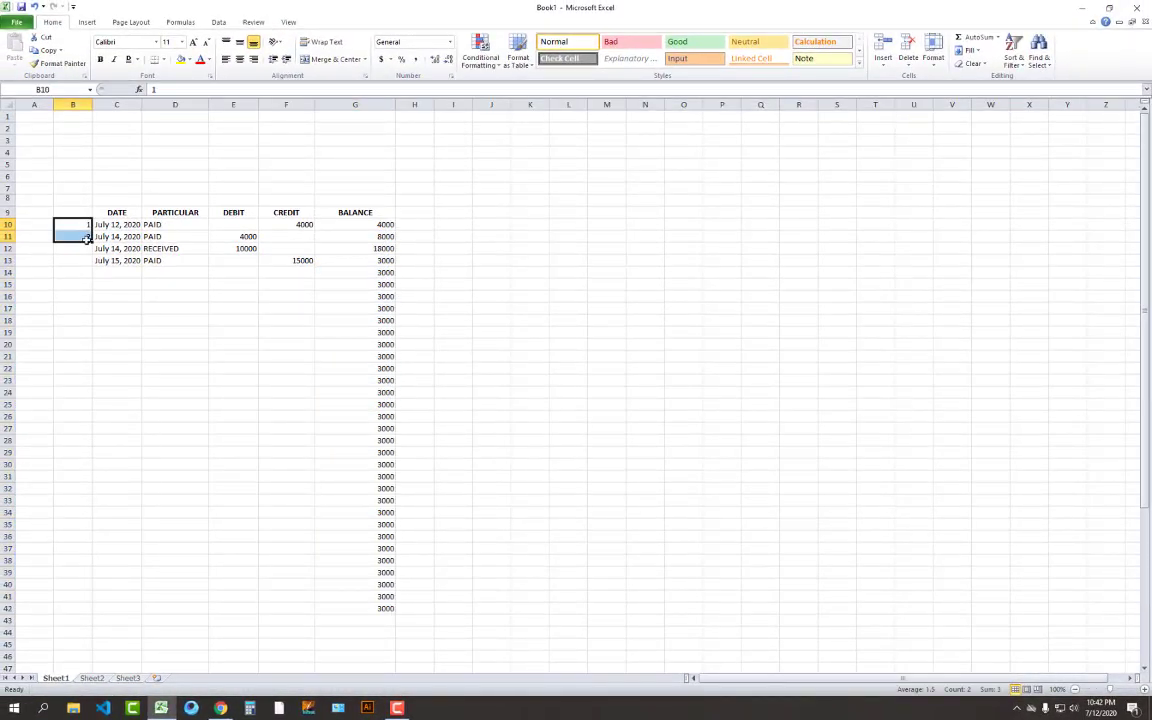
drag(74, 226, 104, 614)
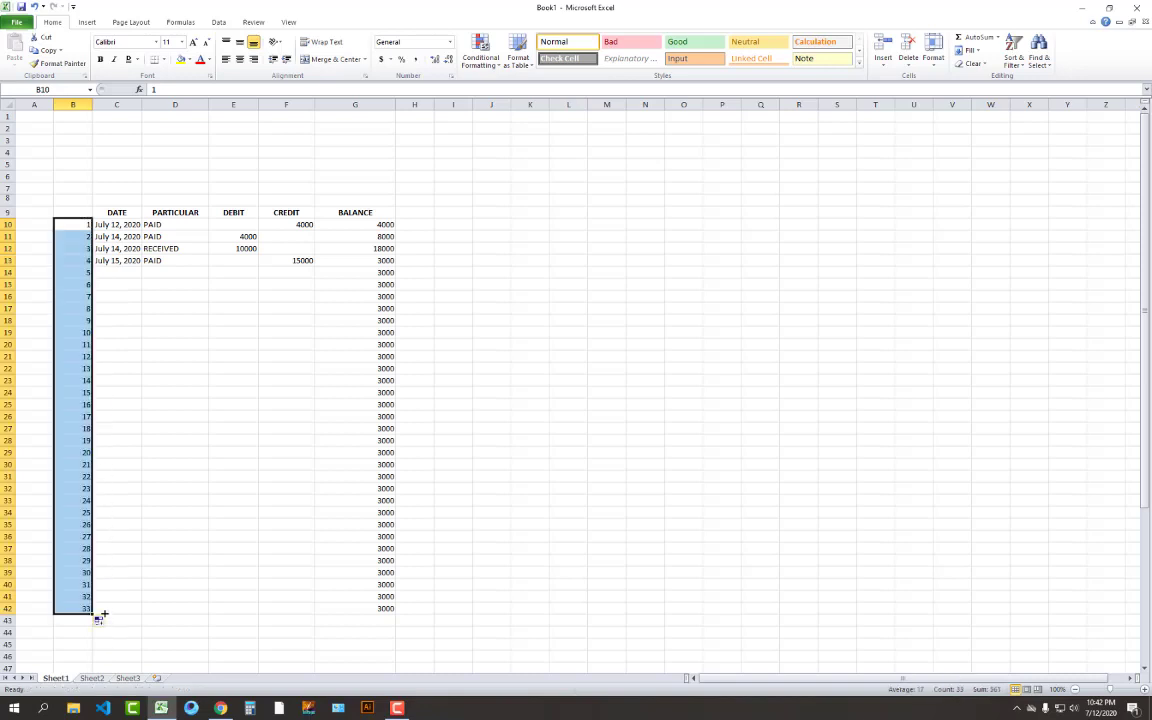
click(147, 553)
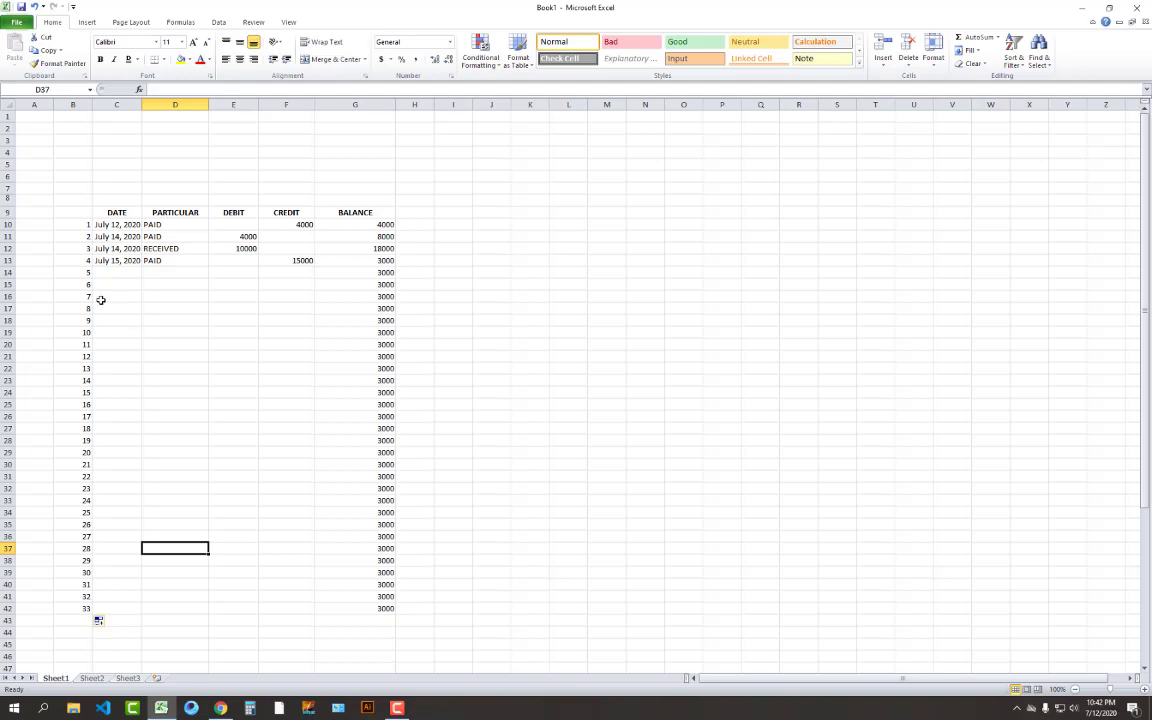
drag(75, 224, 74, 606)
key(Delete)
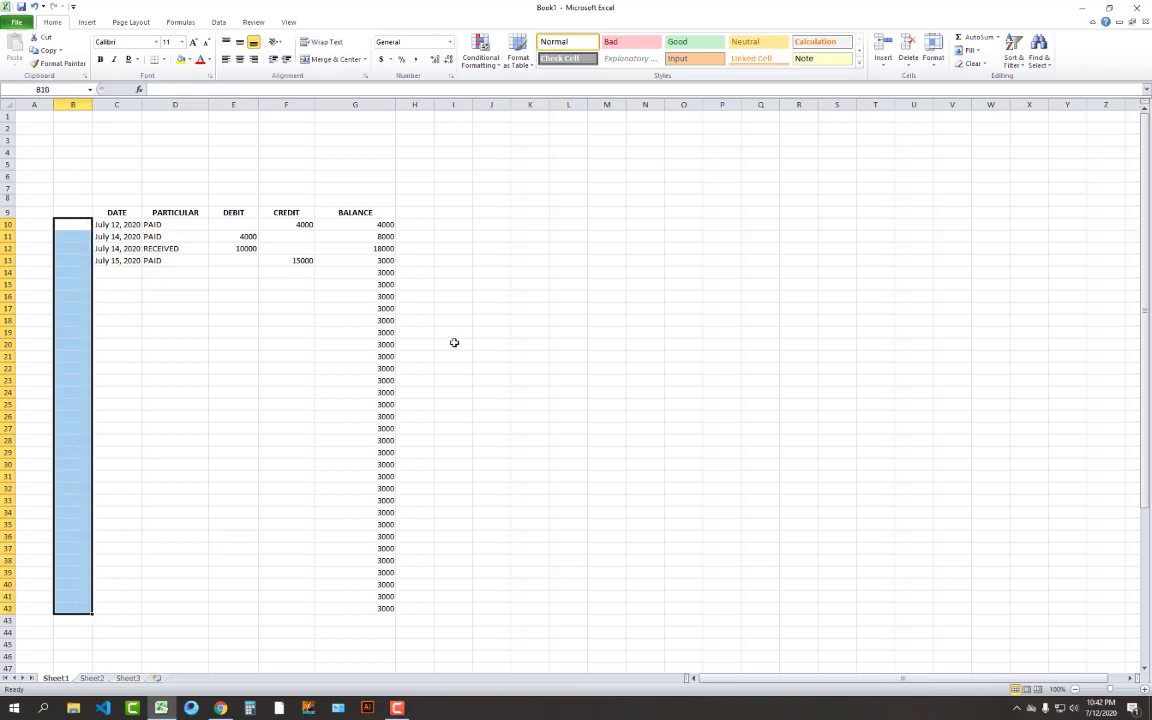
click(226, 292)
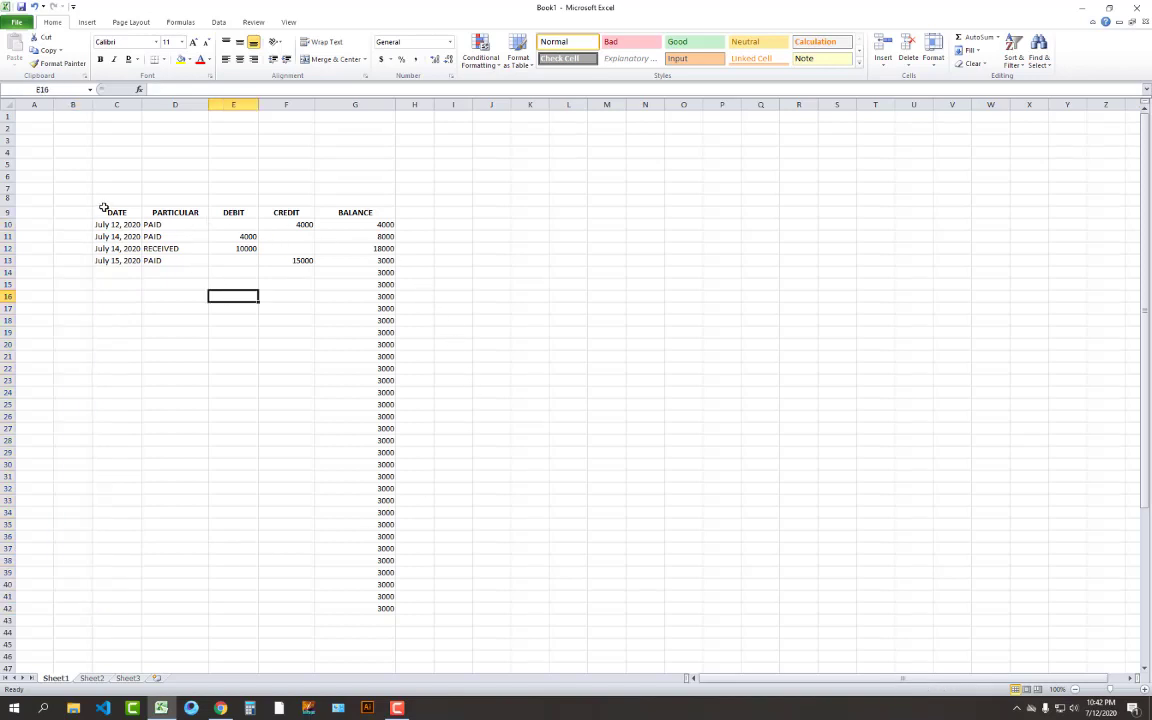
Delete all ledger entries in C10:G42 and the DATE-to-BALANCE header row
drag(76, 199, 411, 597)
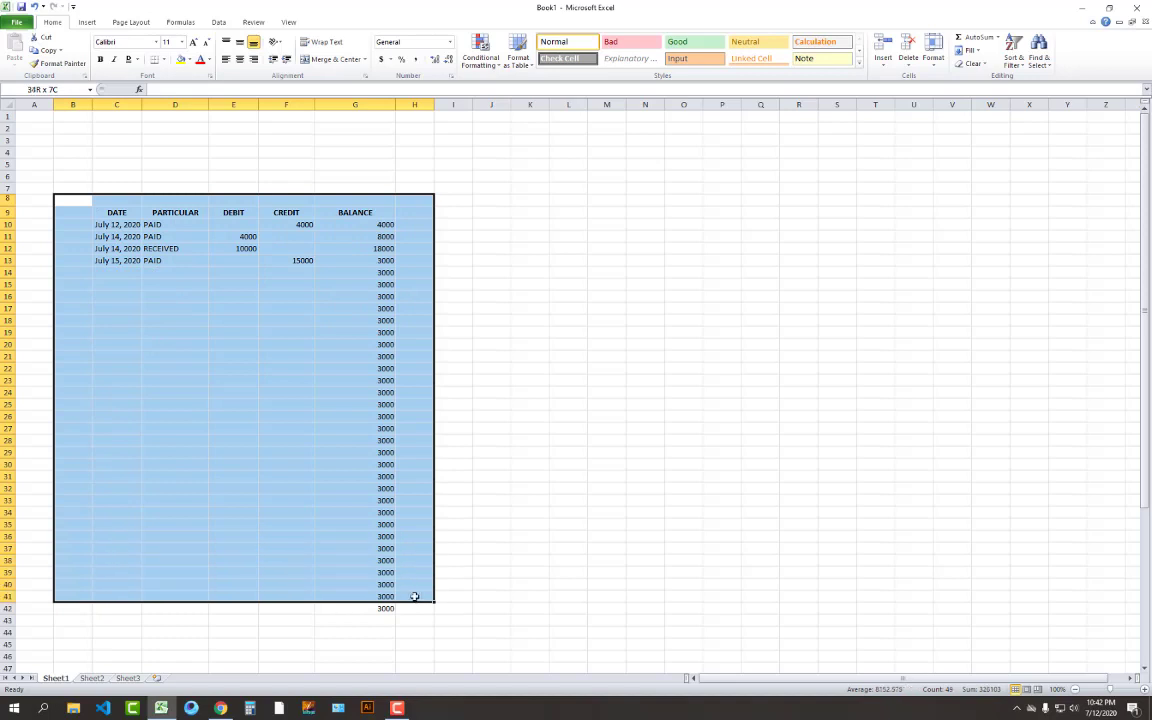
click(600, 462)
click(125, 225)
drag(120, 225, 345, 606)
key(Delete)
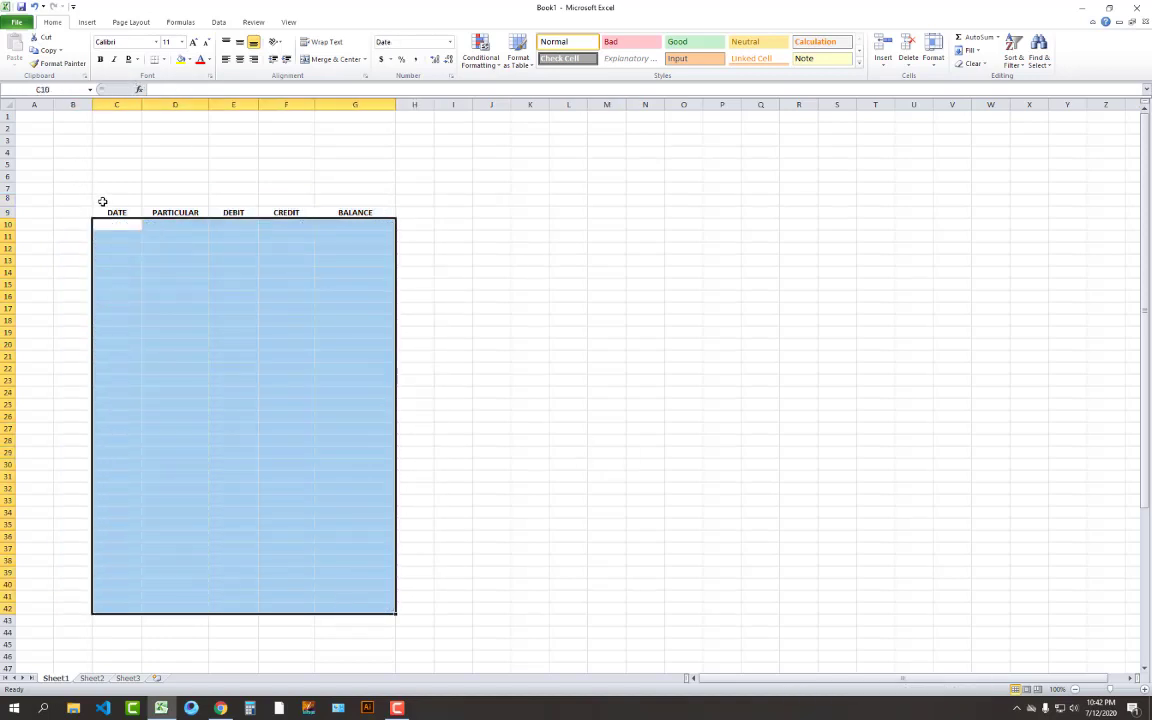
drag(103, 200, 378, 242)
key(Delete)
click(223, 215)
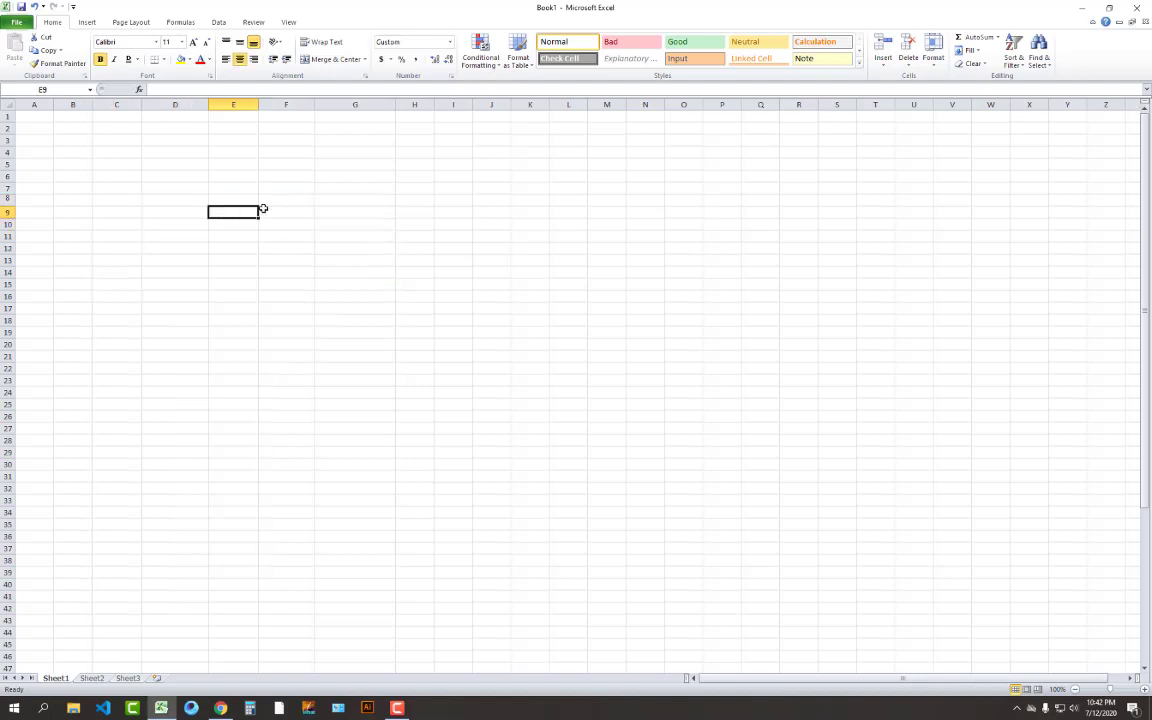
Add a TOTAL AMOUNT heading in E7 and widen column E to fit it
click(233, 190)
text(TOTAL)
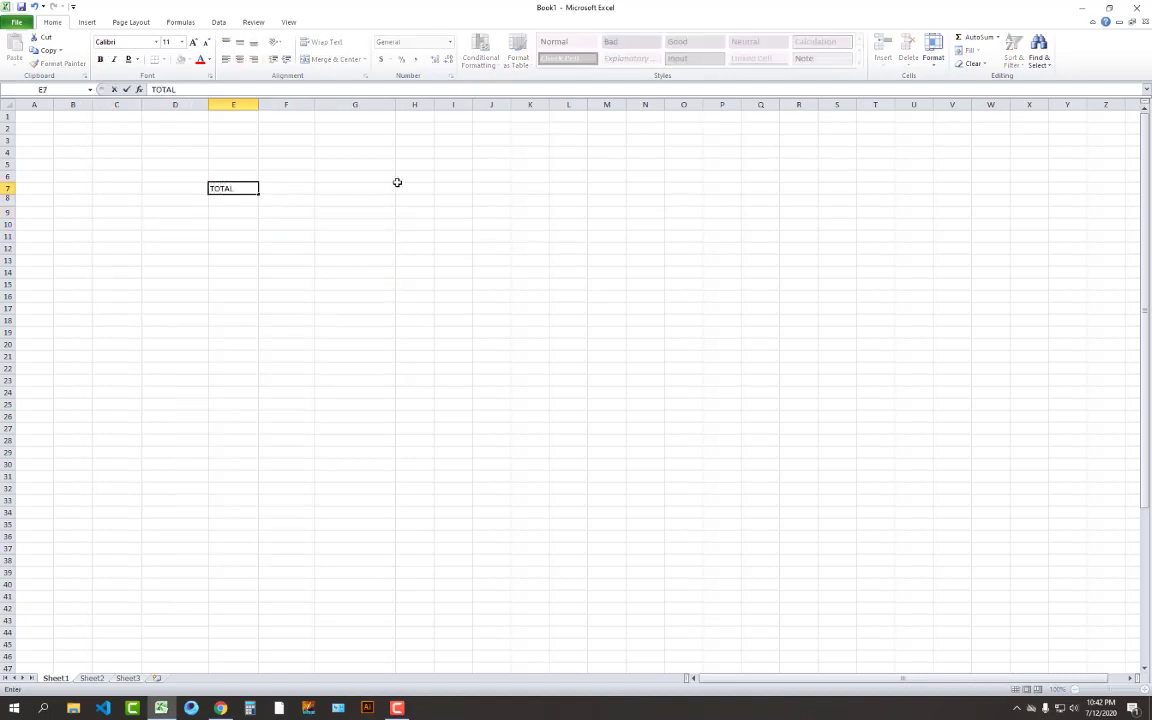
key(Return)
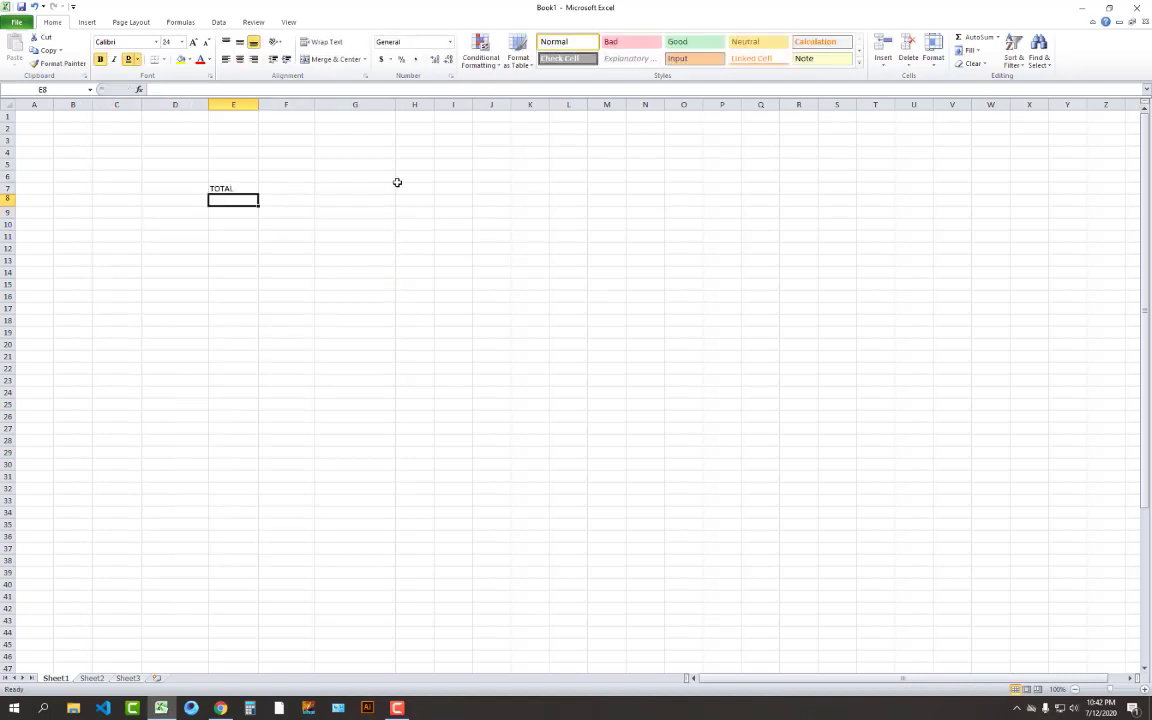
key(Up)
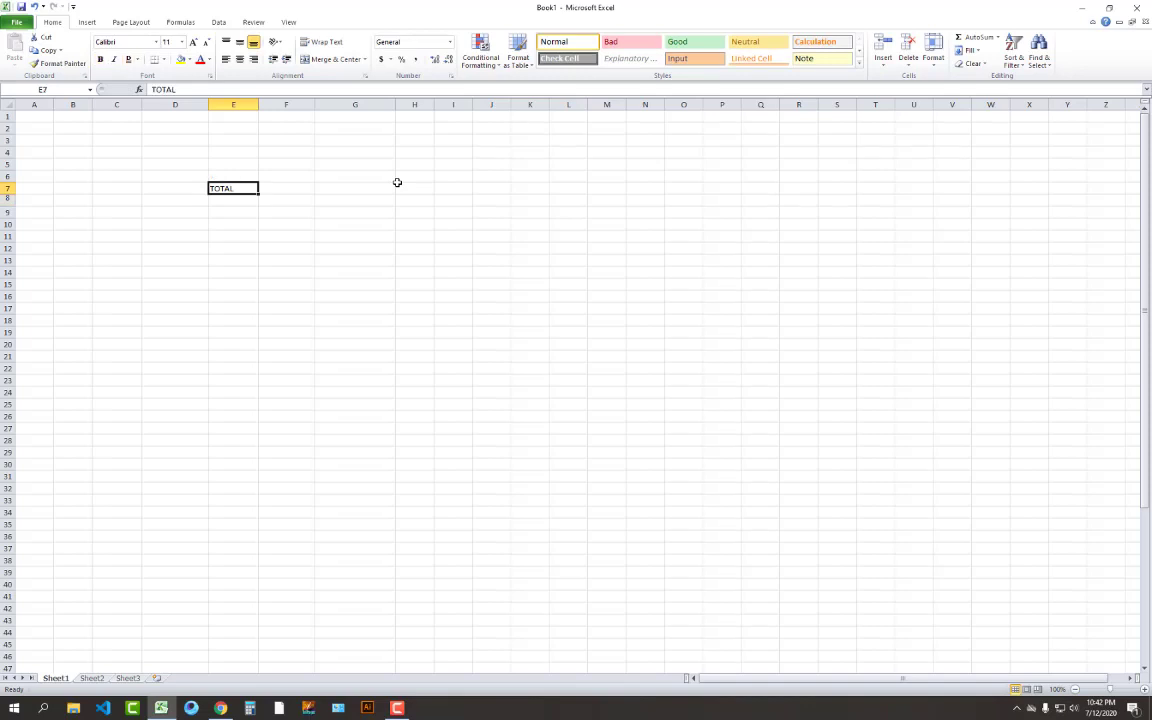
double_click(241, 188)
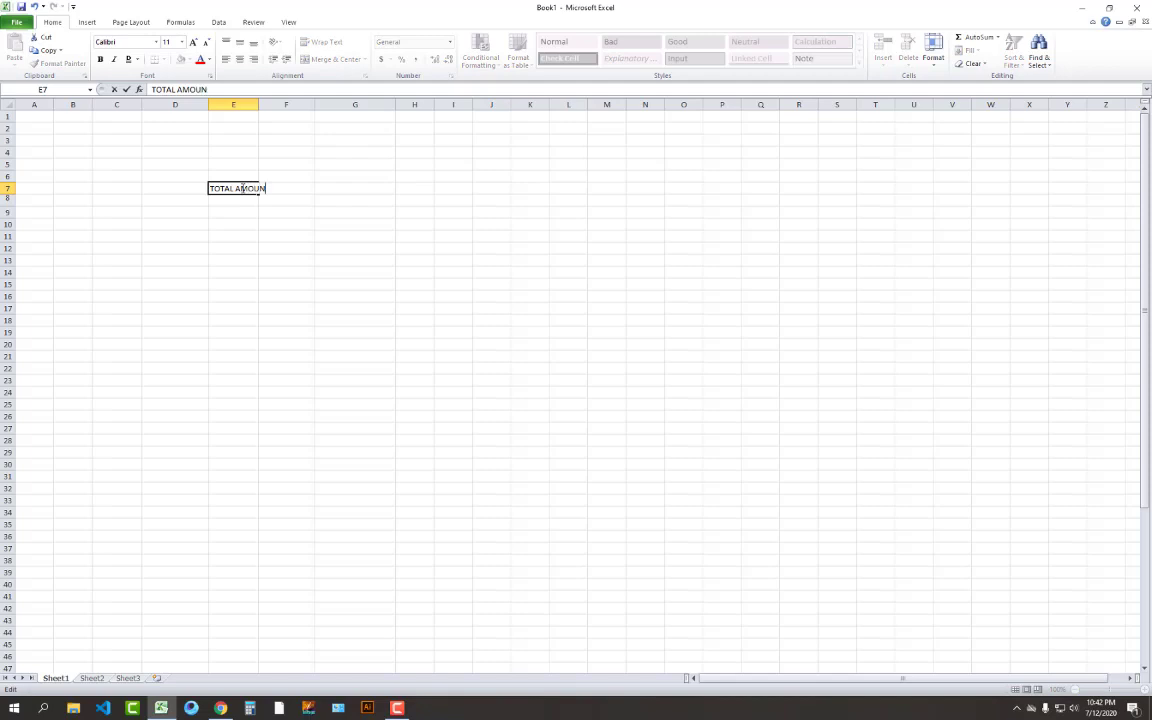
key(Return)
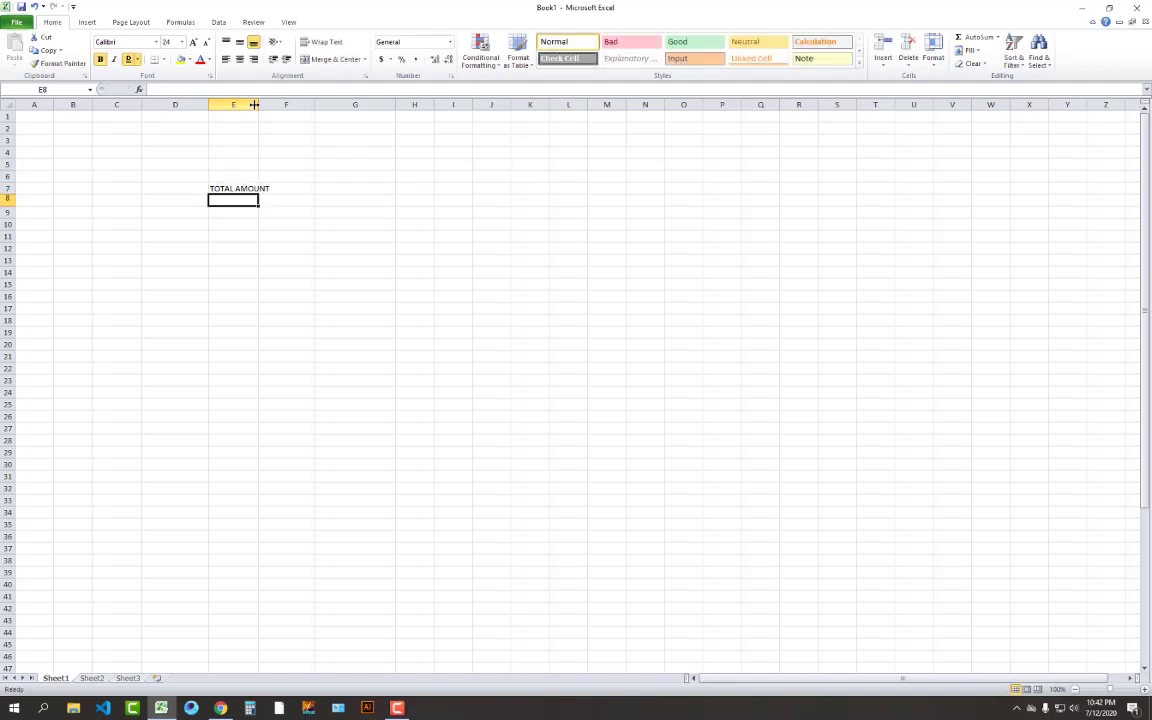
drag(254, 104, 271, 104)
click(276, 296)
Enter 12, 45, 85, 96, 86, 52, 63, 98 and 87 down column E from E9
click(258, 214)
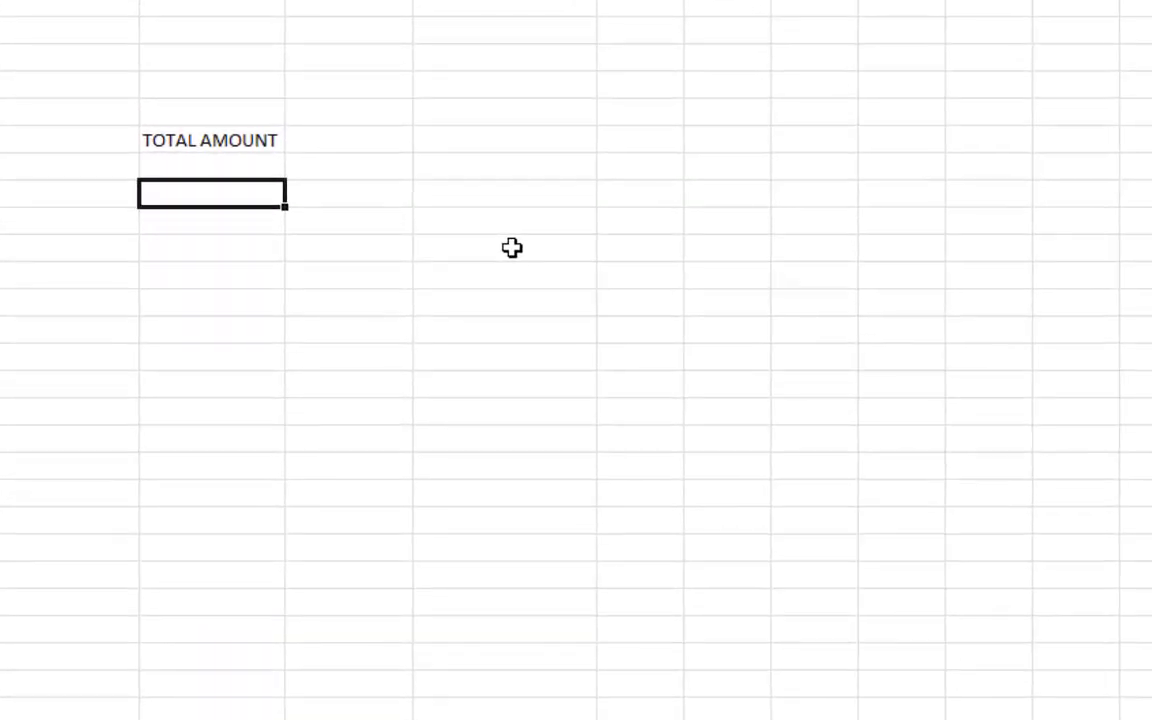
text(12)
key(Return)
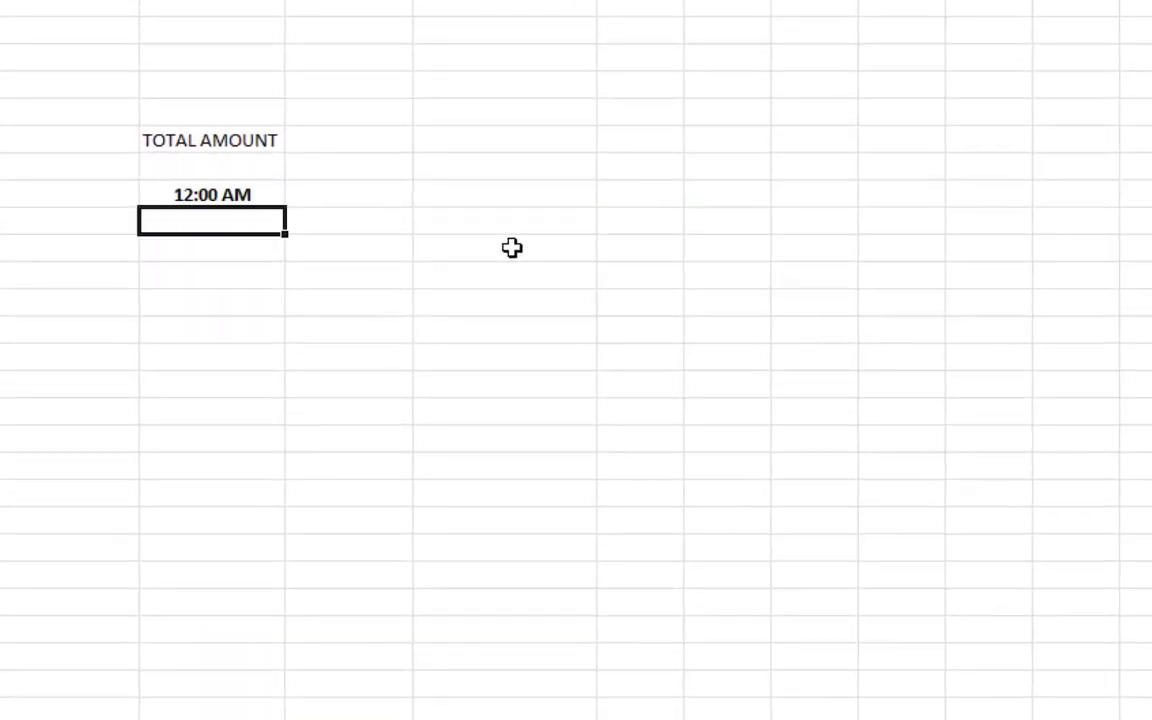
text(45)
key(Return)
text(85)
key(Return)
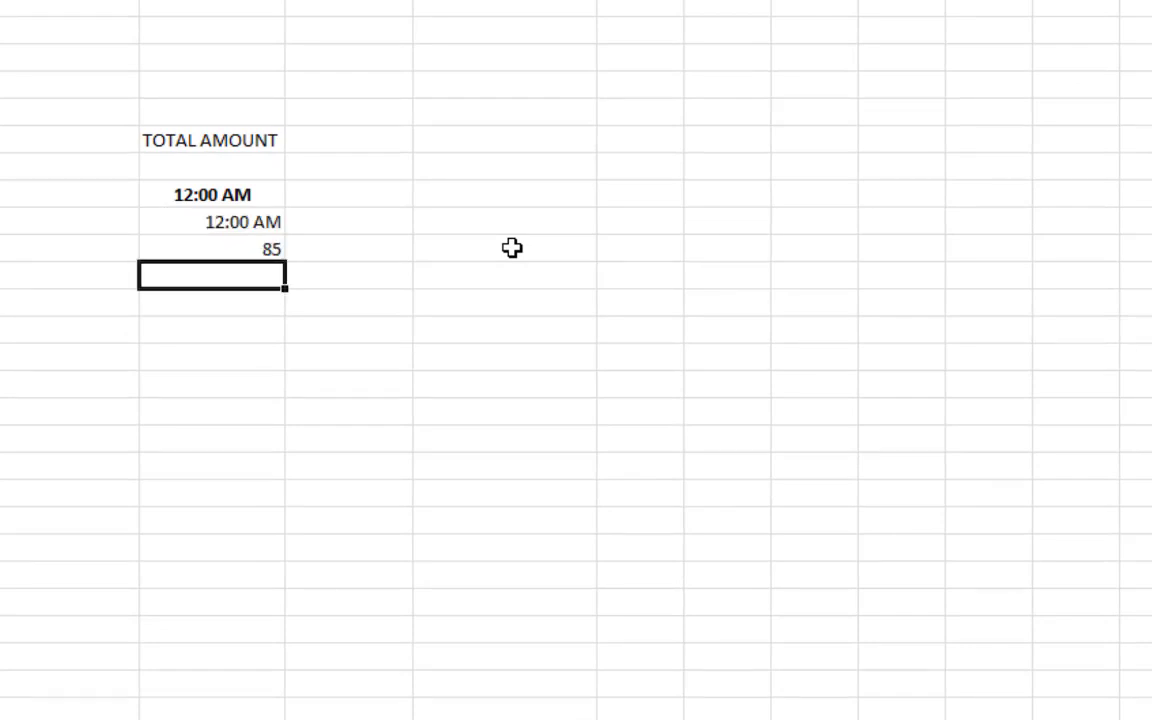
text(96)
key(Return)
text(86)
key(Return)
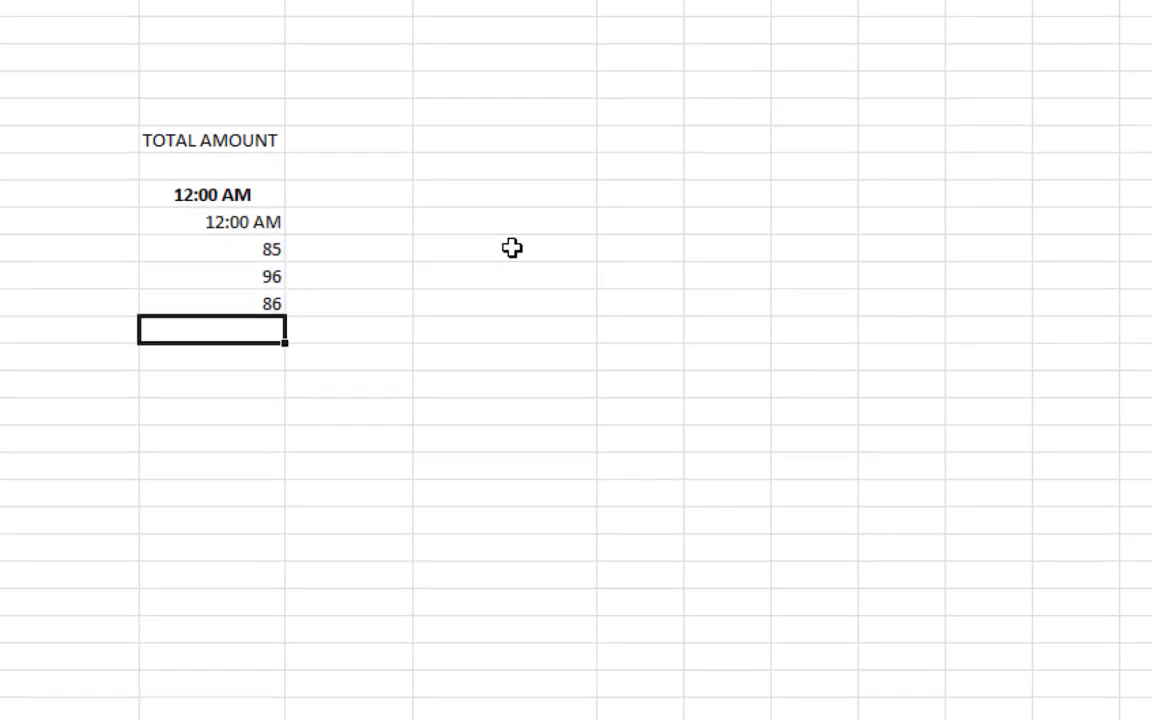
text(52)
key(Return)
text(63)
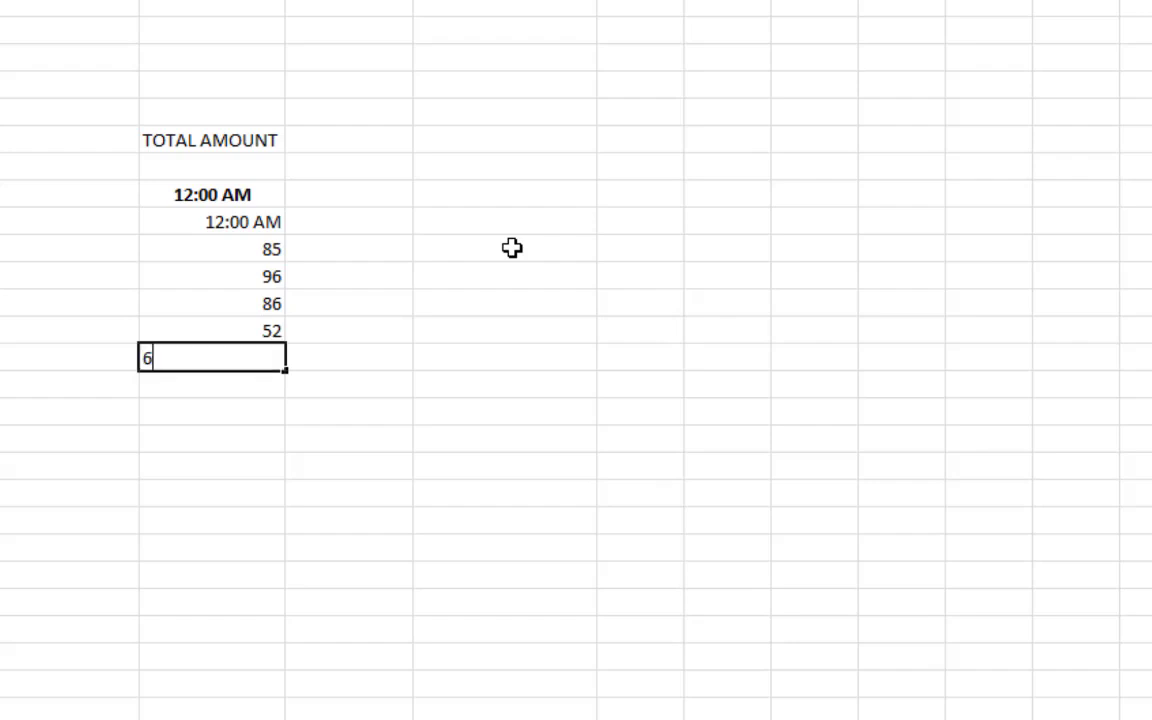
key(Return)
text(98)
key(Return)
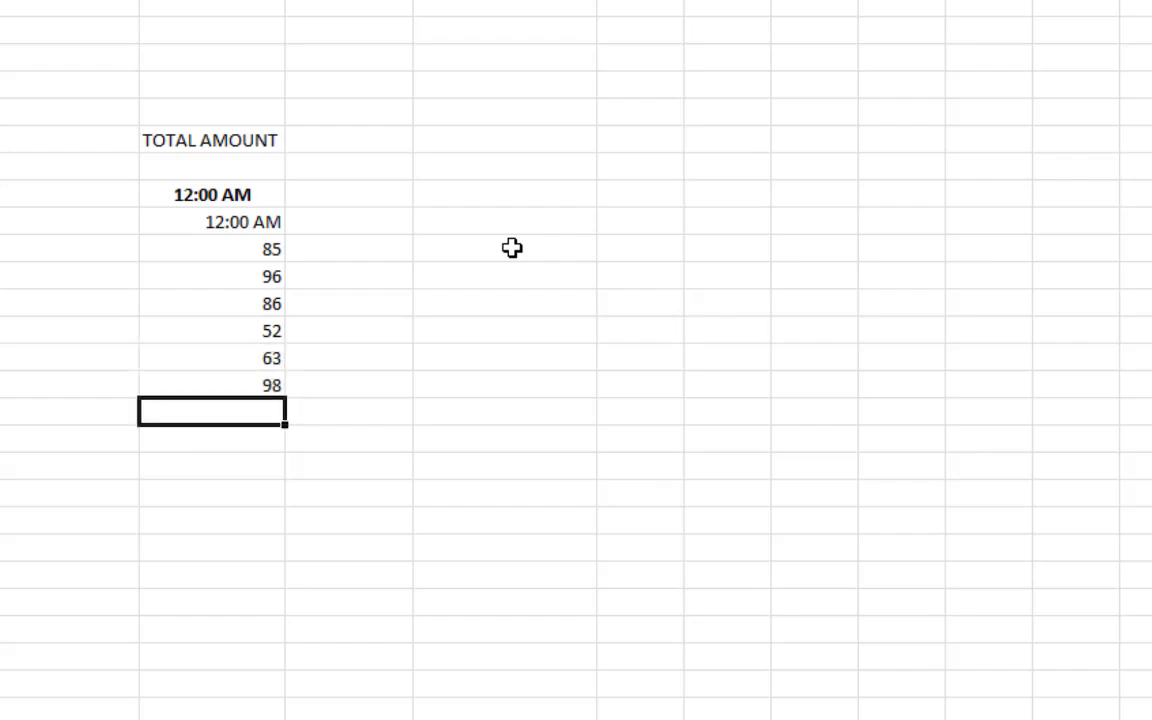
text(87)
key(Return)
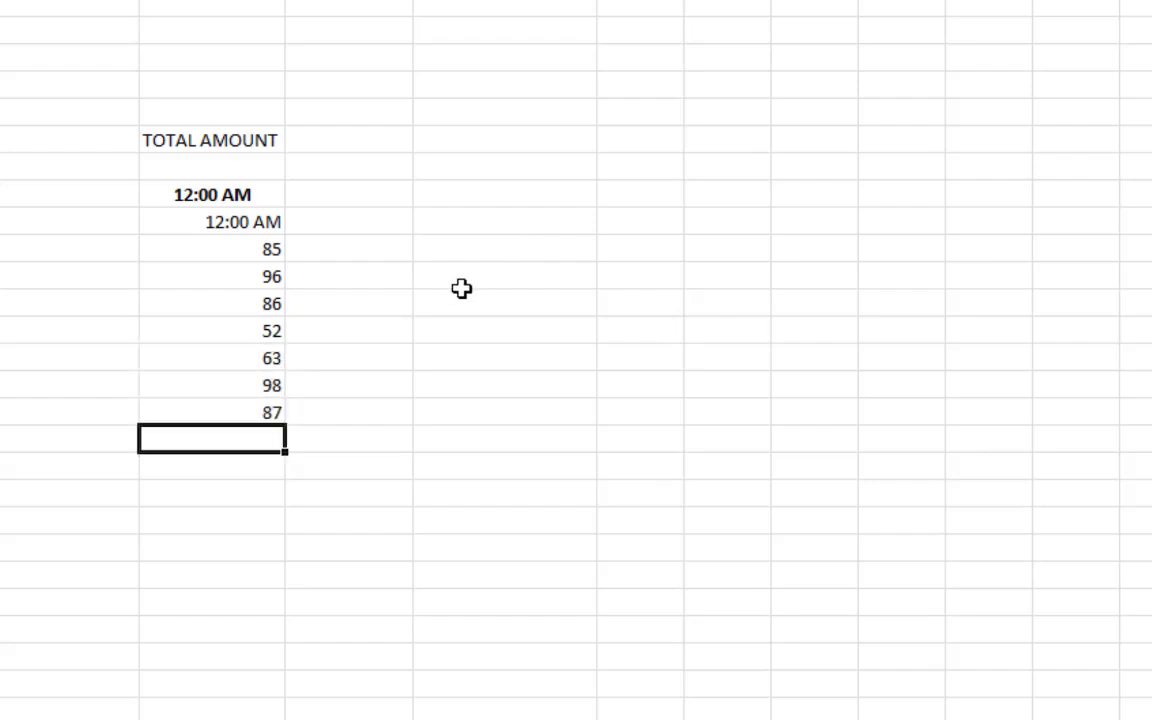
Delete the two stray 12:00 AM entries above 85 and select the cell below 87
click(241, 194)
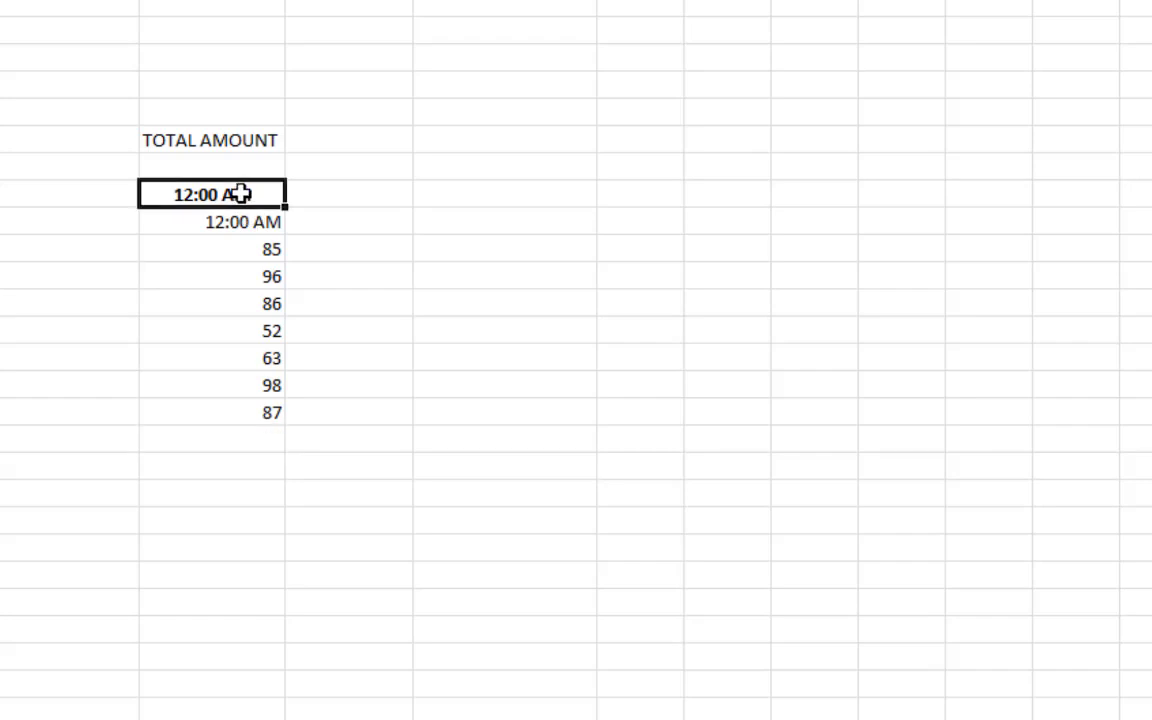
drag(241, 194, 238, 216)
key(Delete)
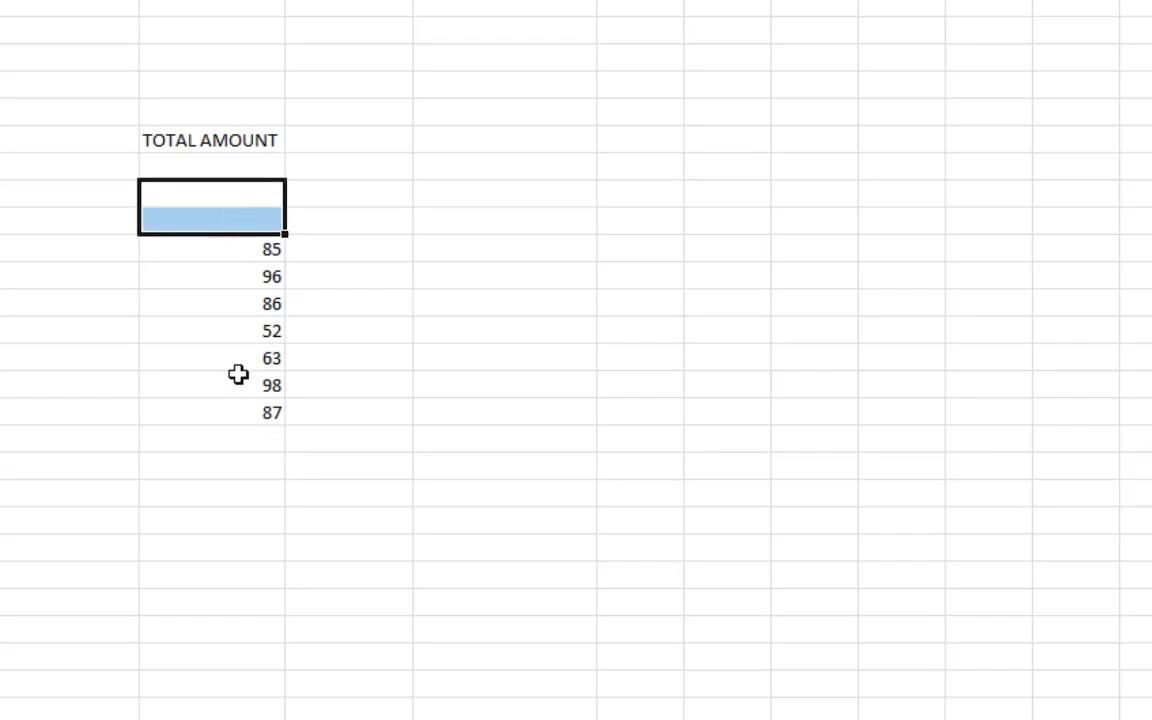
click(239, 520)
click(304, 412)
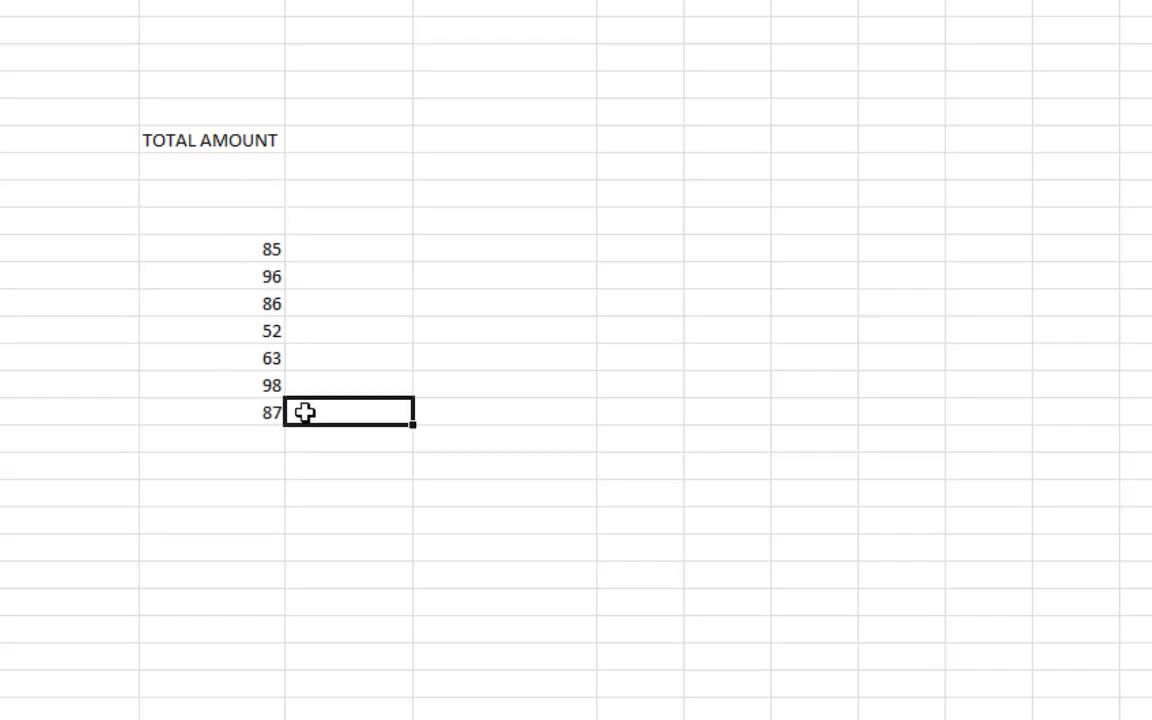
click(229, 442)
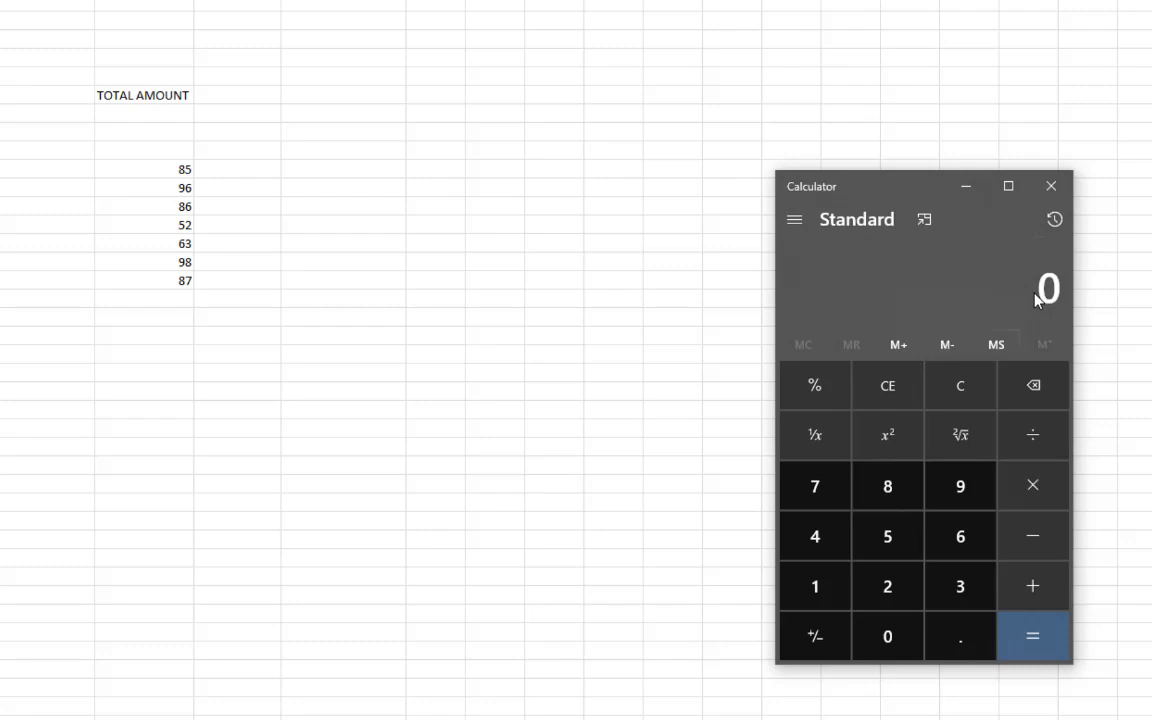
Add 85, 96, 86, 52, 63, 98 and 87 in Calculator to get 567, then return to the sheet
text(85 + 96 + 86 + 52 + )
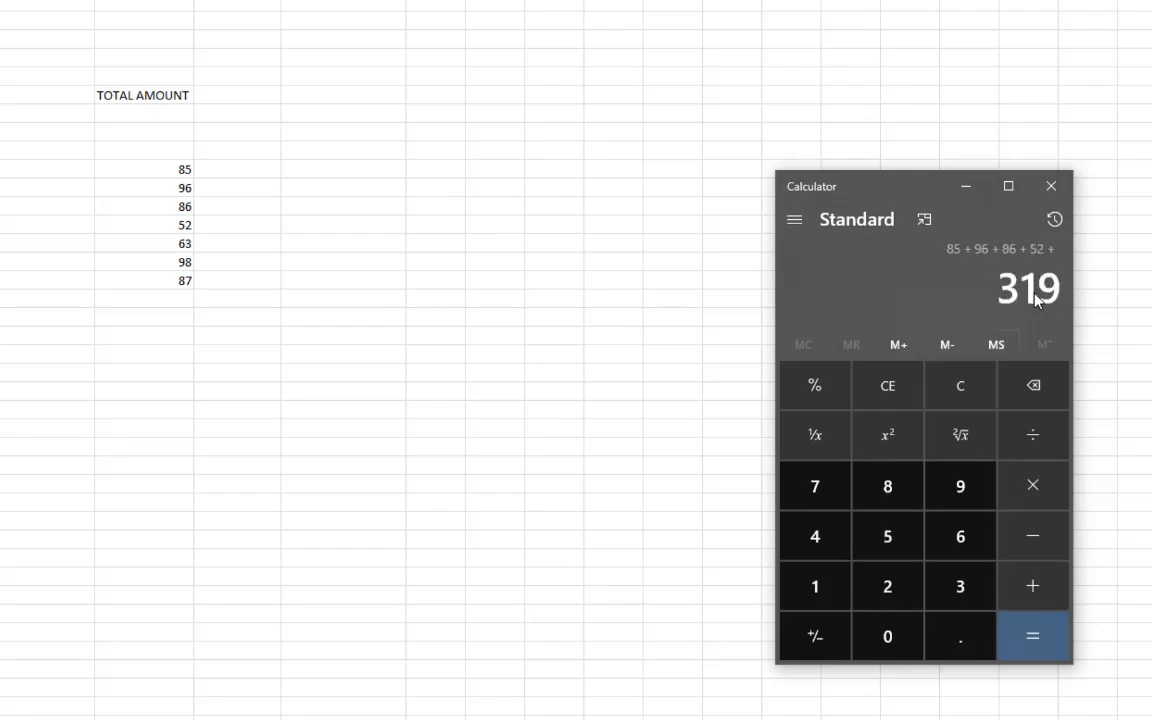
text(63 + 98 + )
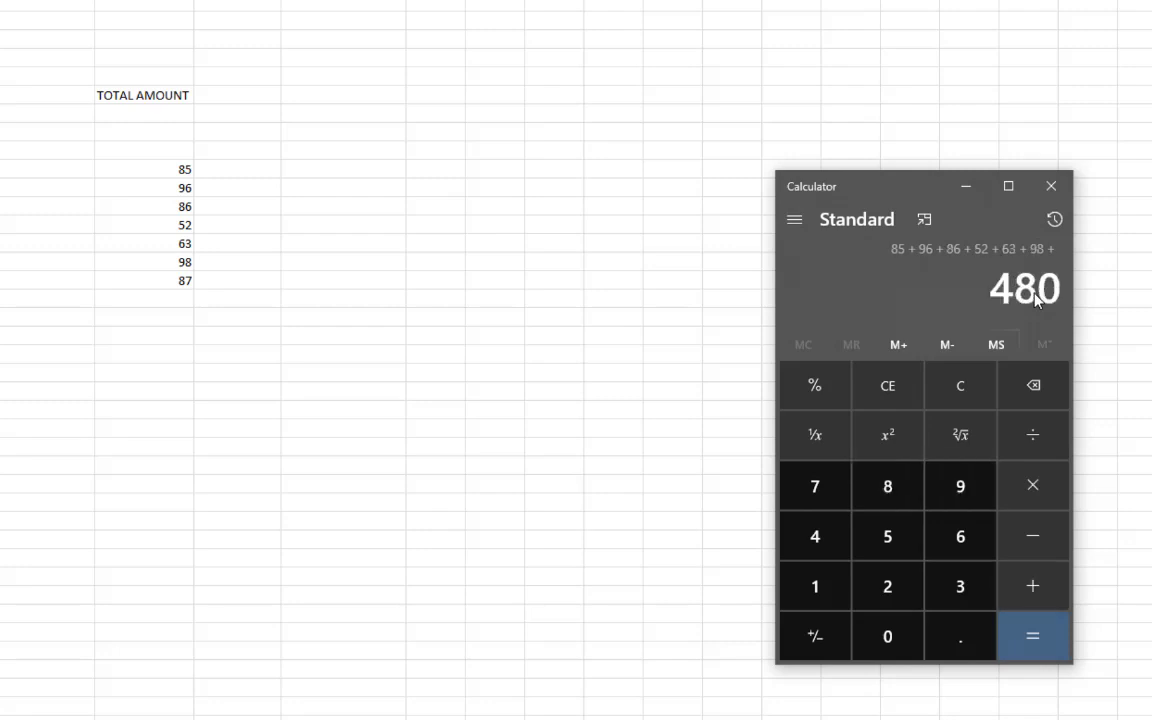
text(87 +)
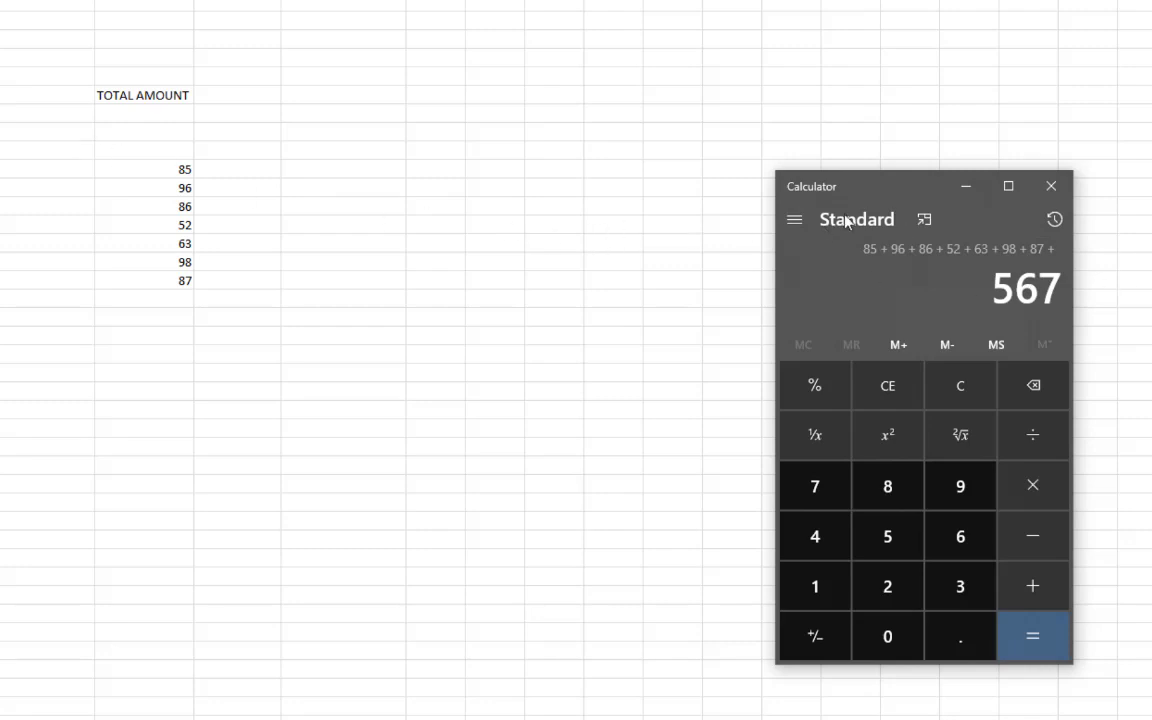
drag(910, 186, 373, 105)
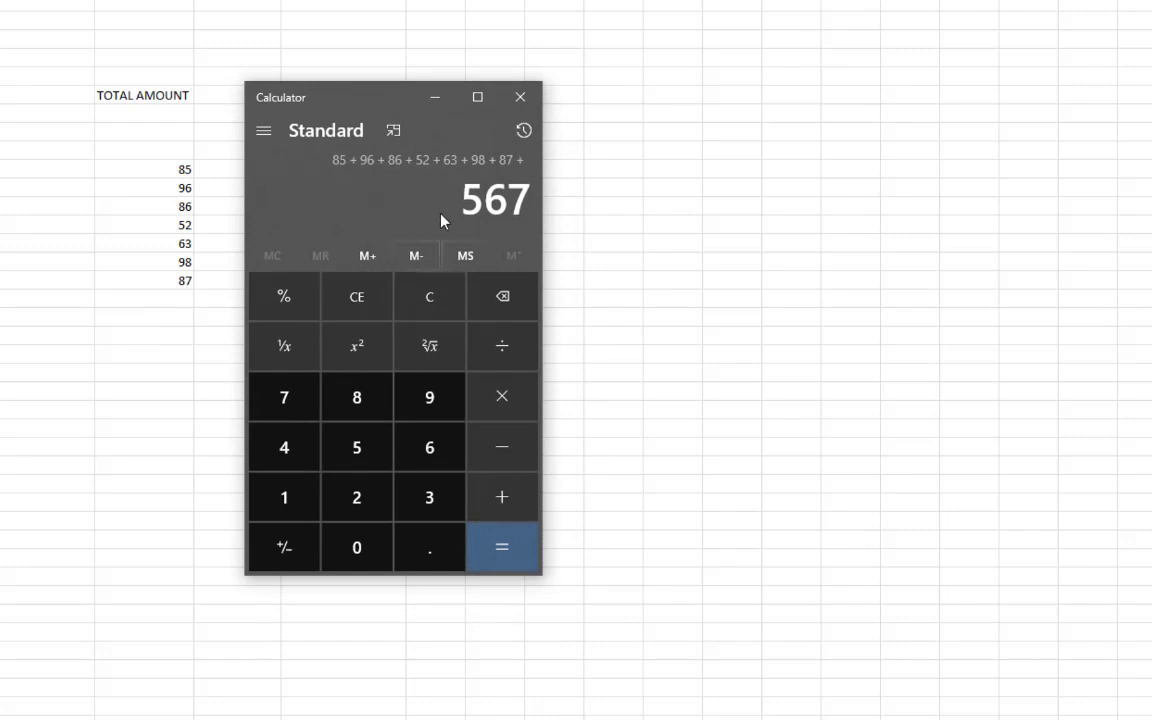
click(170, 298)
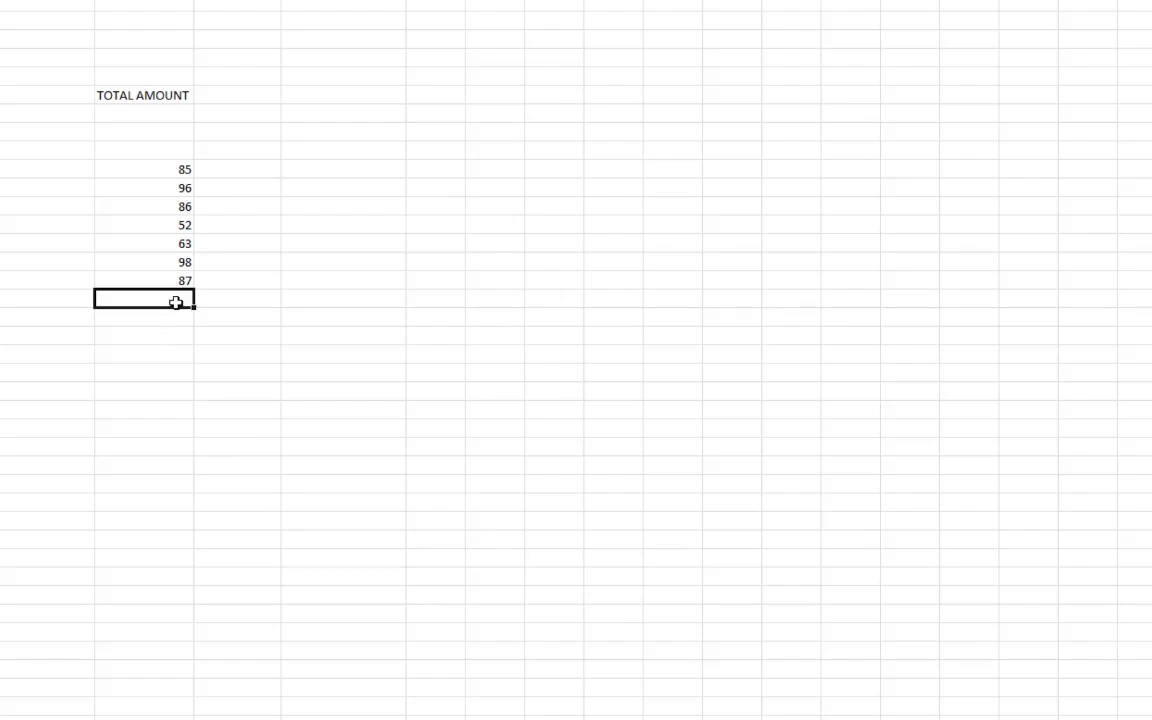
Start typing =SUM in the empty cell right of the amounts column, a few rows below them
text(=)
key(BackSpace)
click(139, 459)
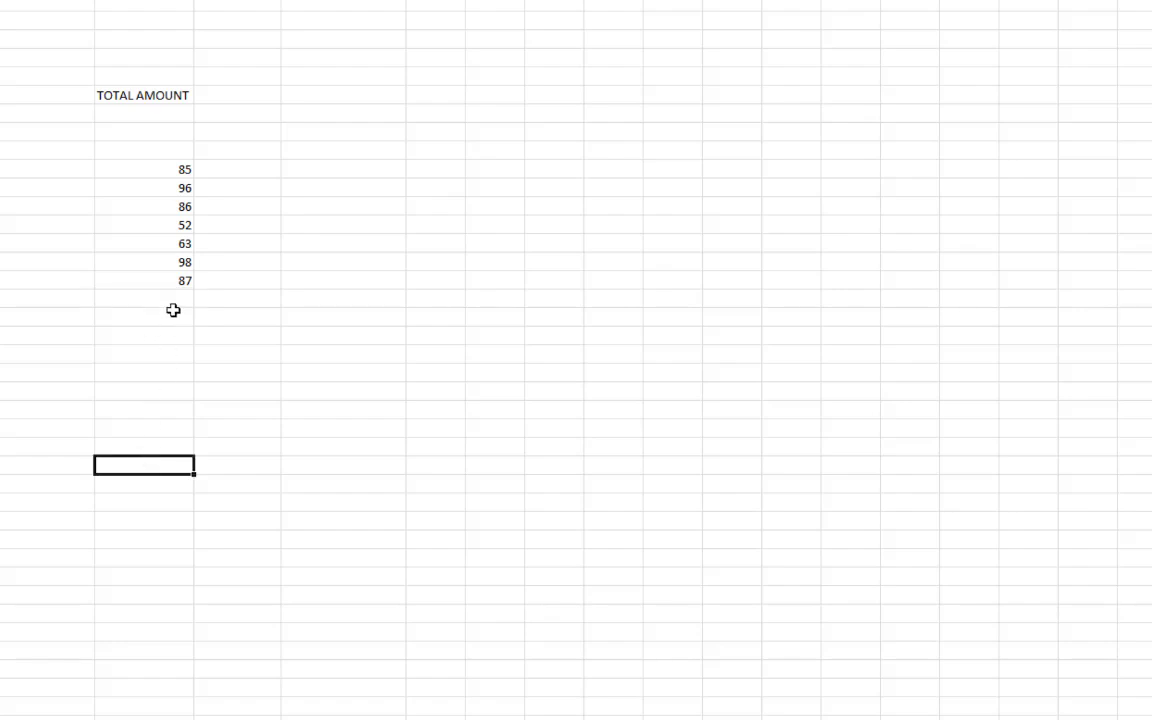
click(170, 300)
click(501, 413)
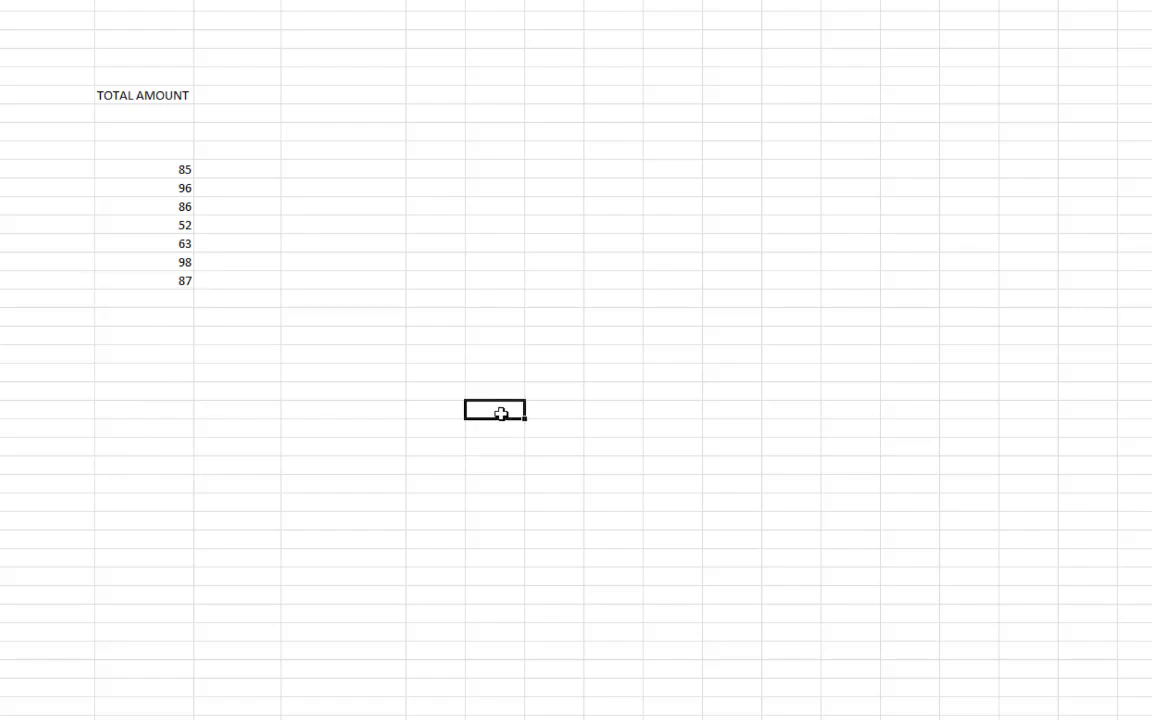
click(223, 410)
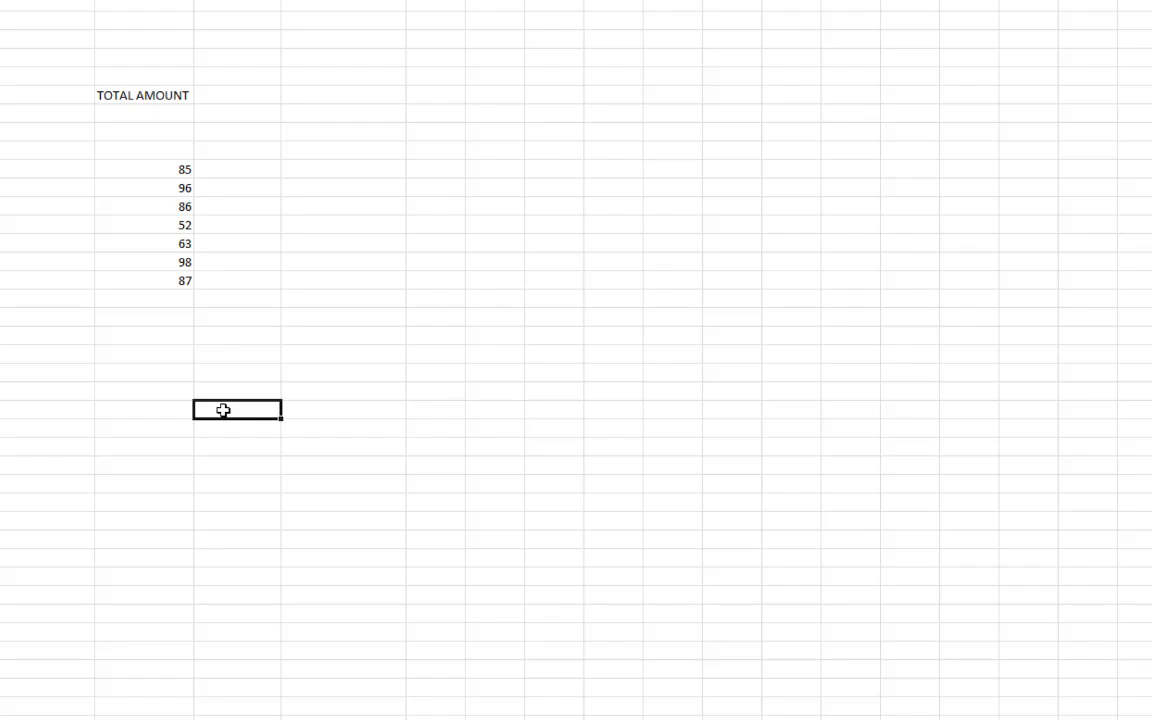
text(=SU)
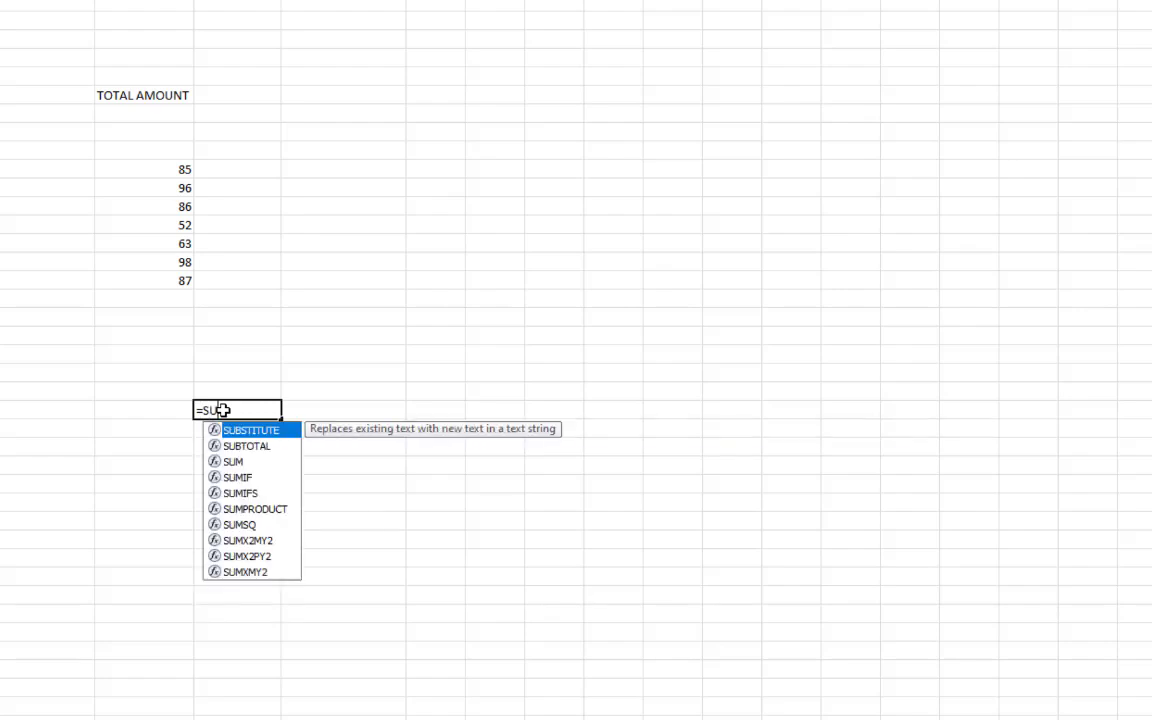
text(M)
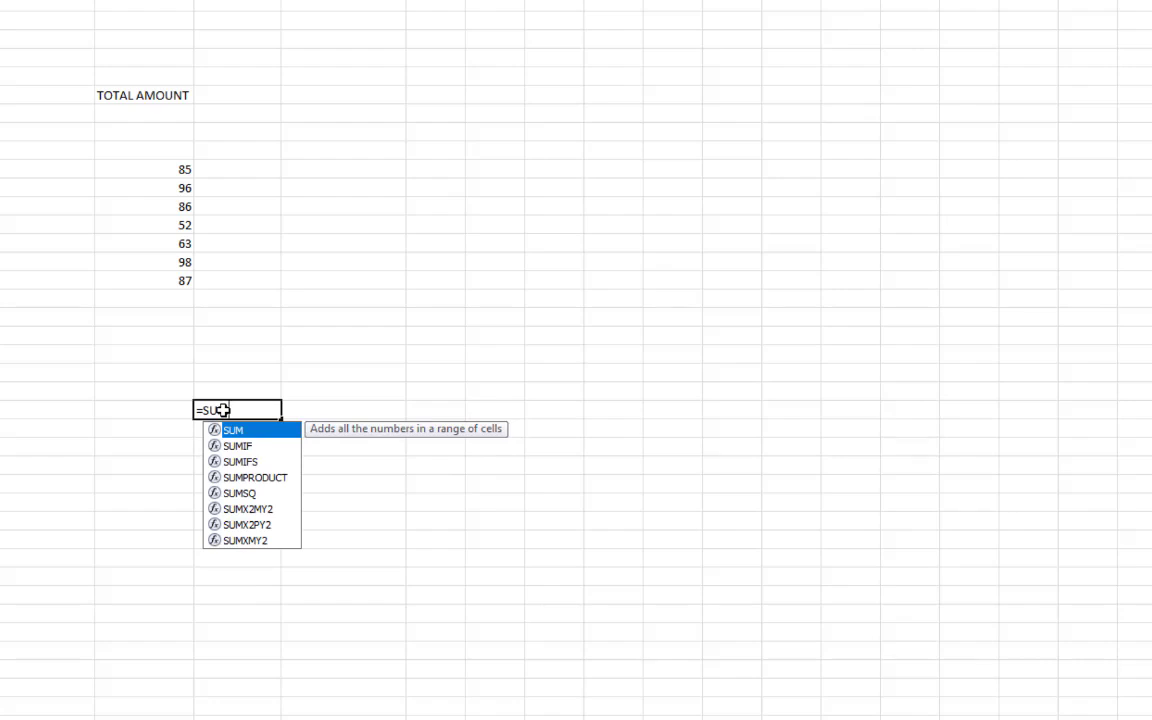
Complete the formula as =SUM(E11:E17) so the cell shows 567
key(Tab)
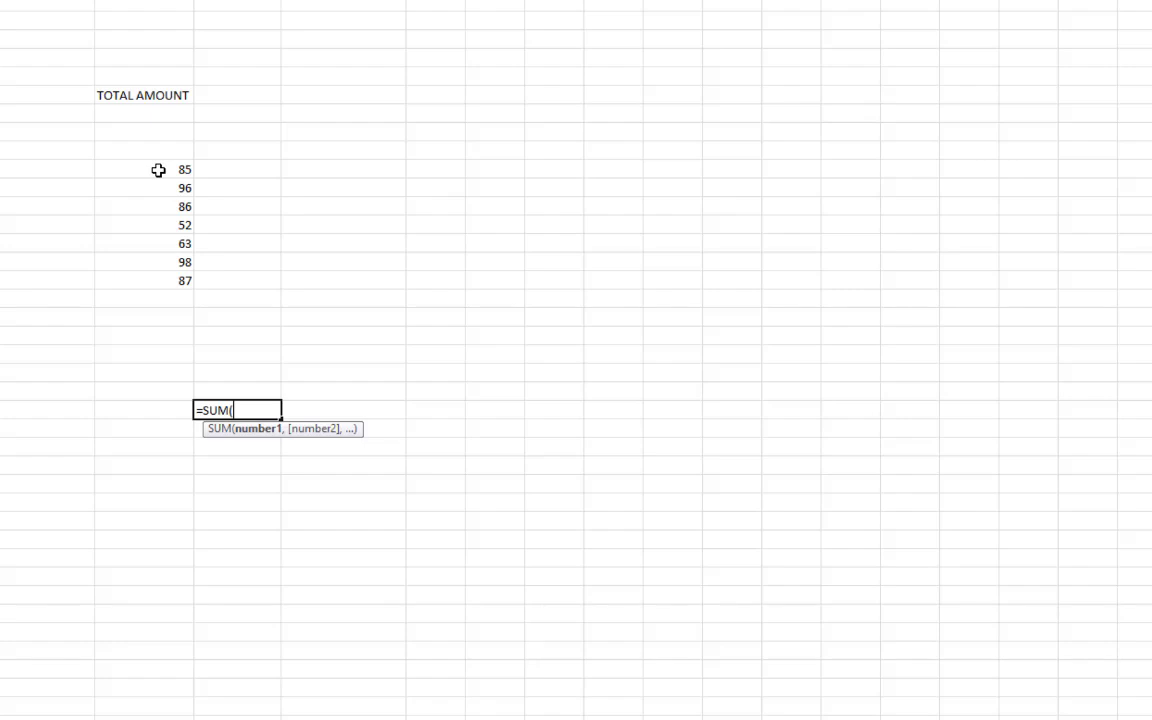
drag(158, 170, 157, 278)
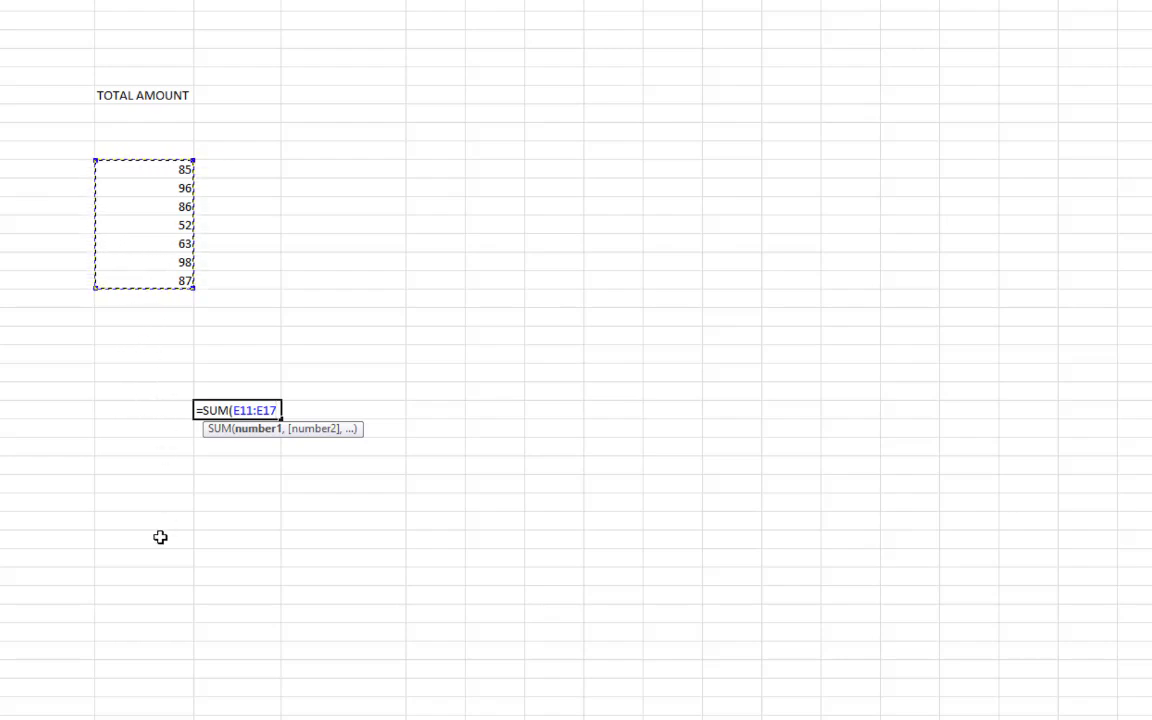
drag(154, 167, 139, 281)
key(Return)
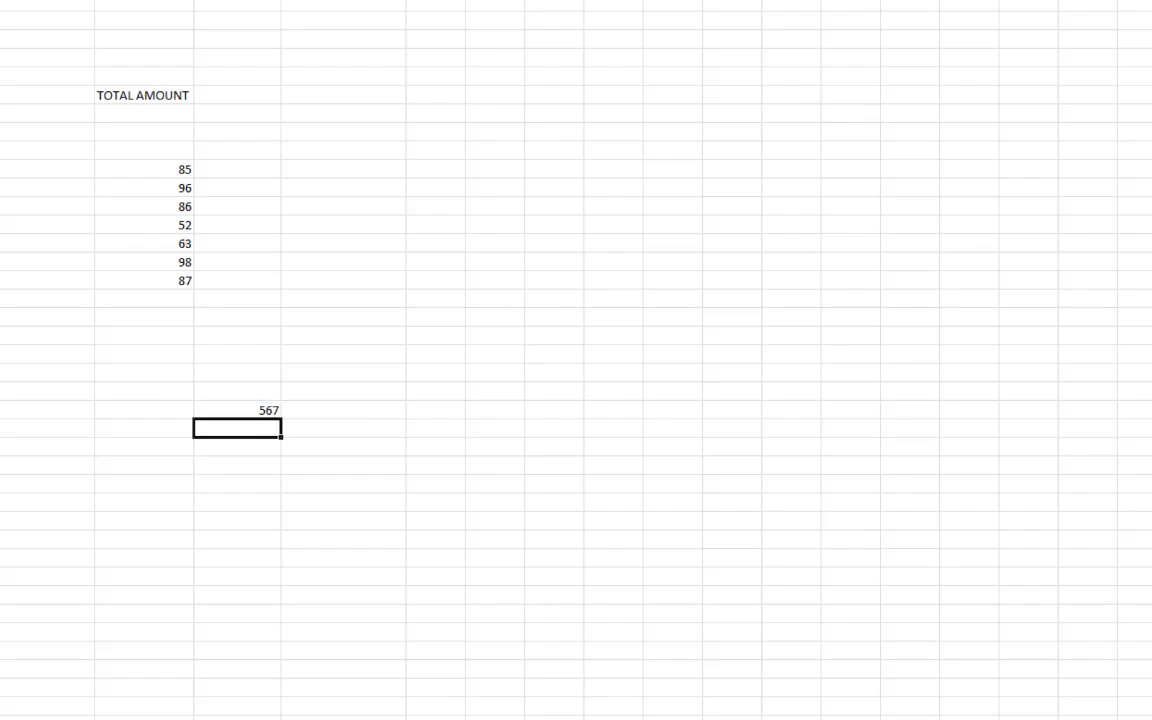
key(alt+Tab)
Enlarge the 567 total's font two steps, compare it with Calculator's 567, then close Calculator
drag(391, 101, 434, 327)
click(262, 404)
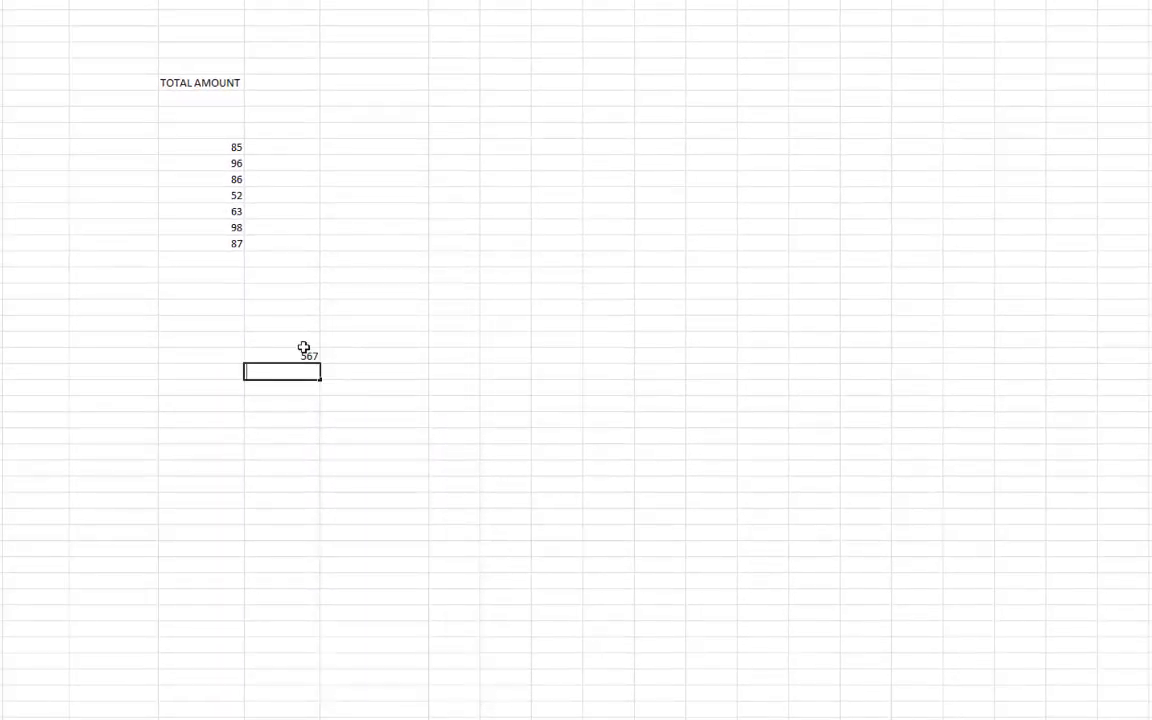
click(309, 400)
click(309, 358)
click(194, 1)
click(194, 1)
click(194, 1)
click(194, 1)
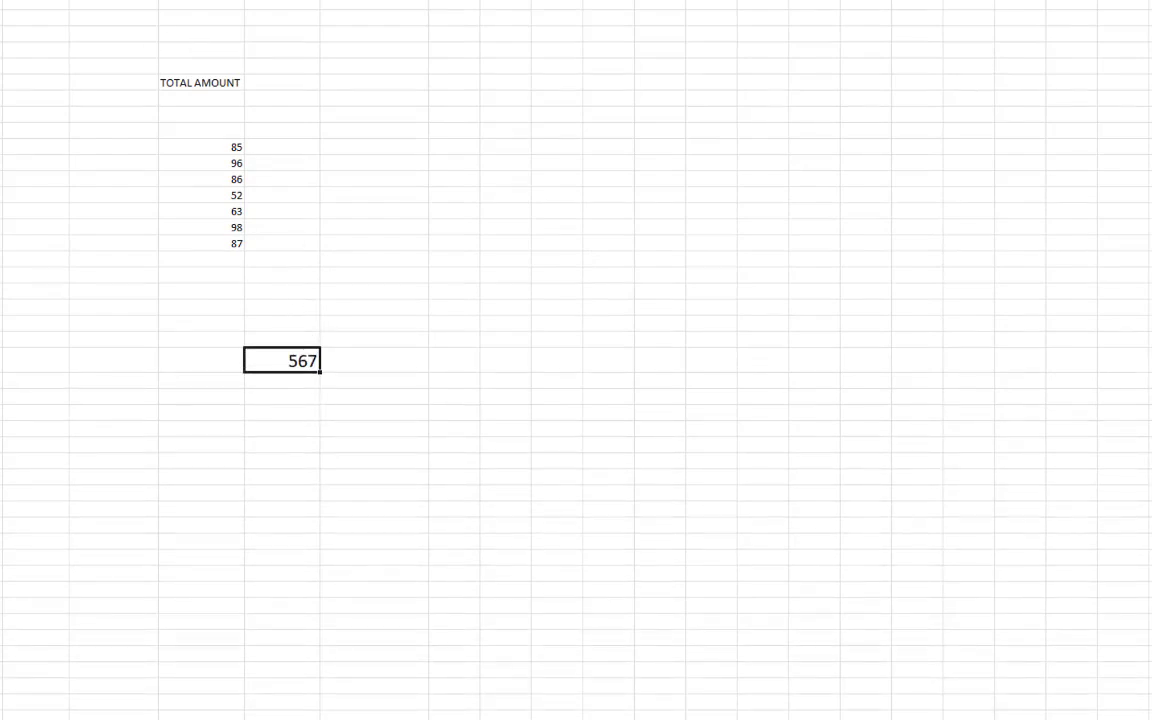
click(196, 718)
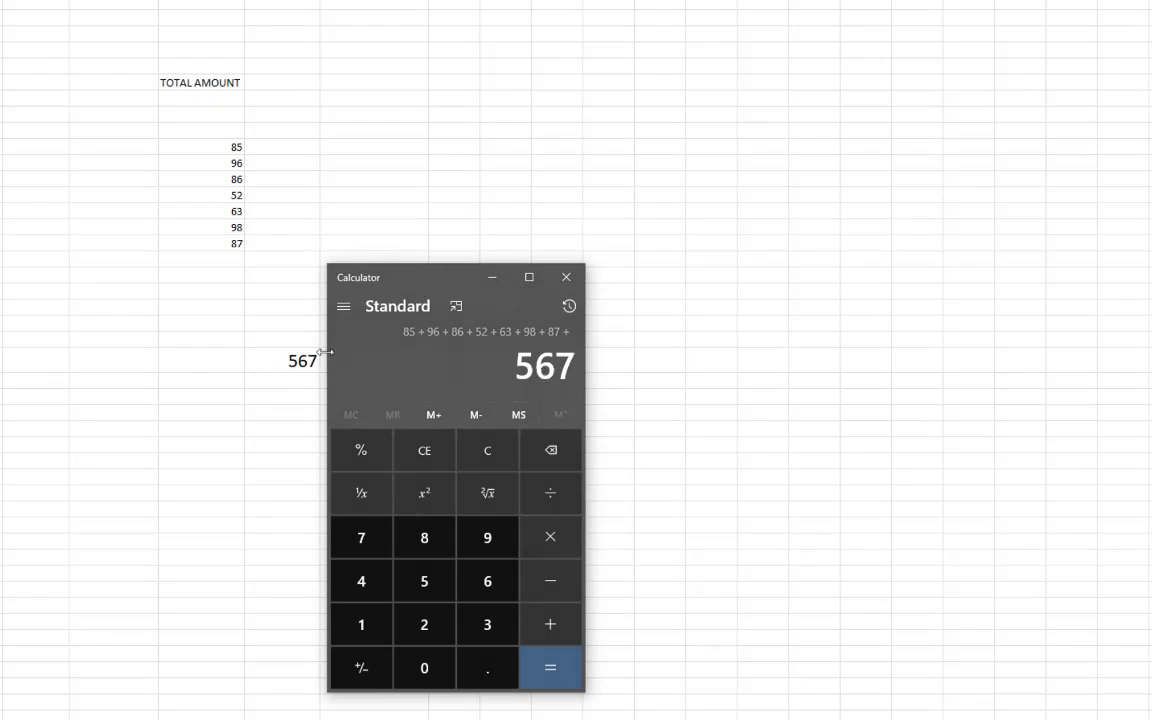
click(568, 283)
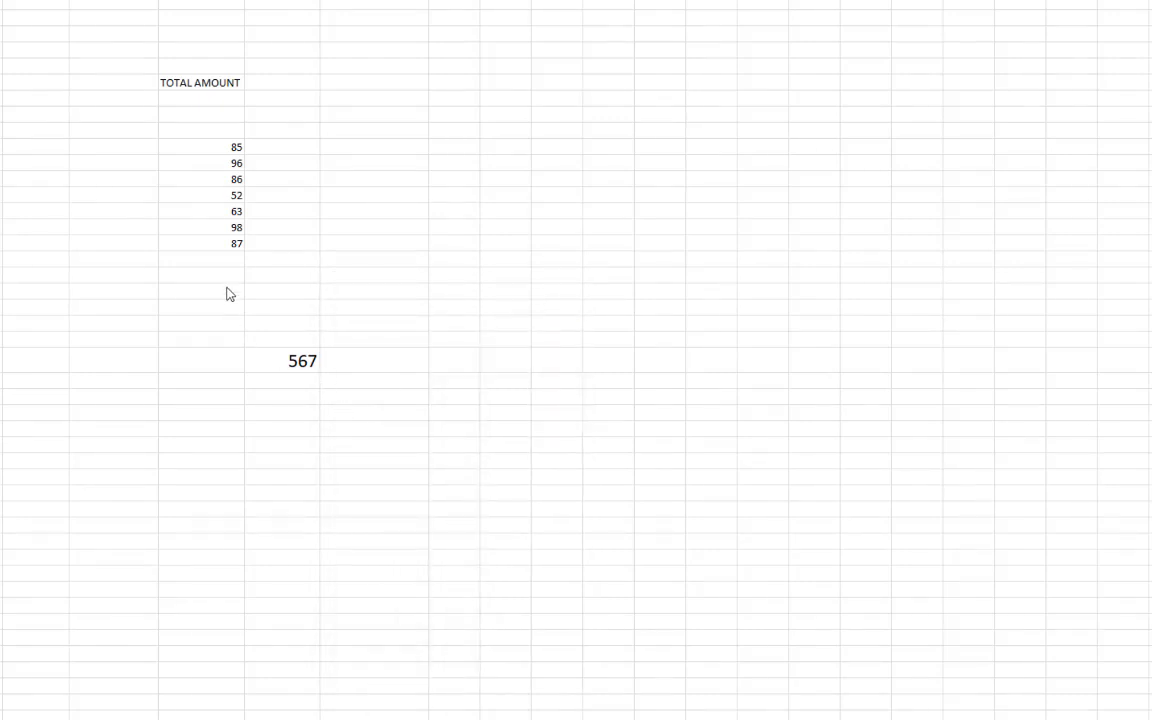
Enter four more amounts below 87, including 98, 15 and 55
click(228, 258)
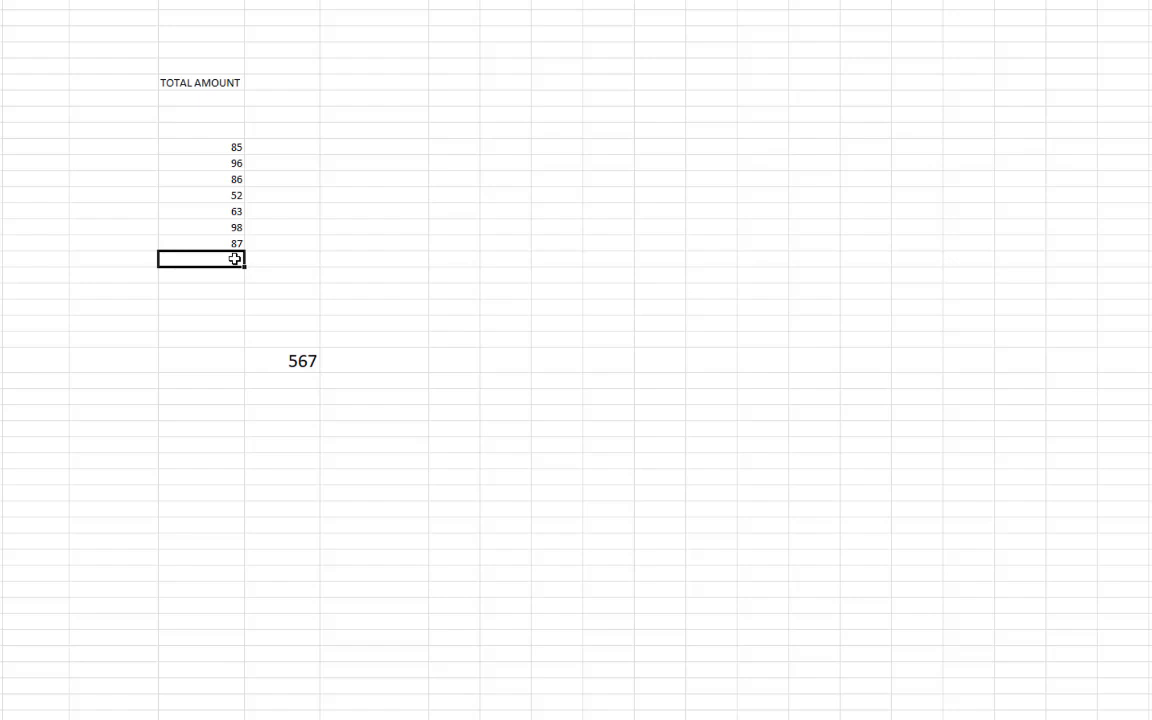
text(98)
key(Return)
text(98)
key(Return)
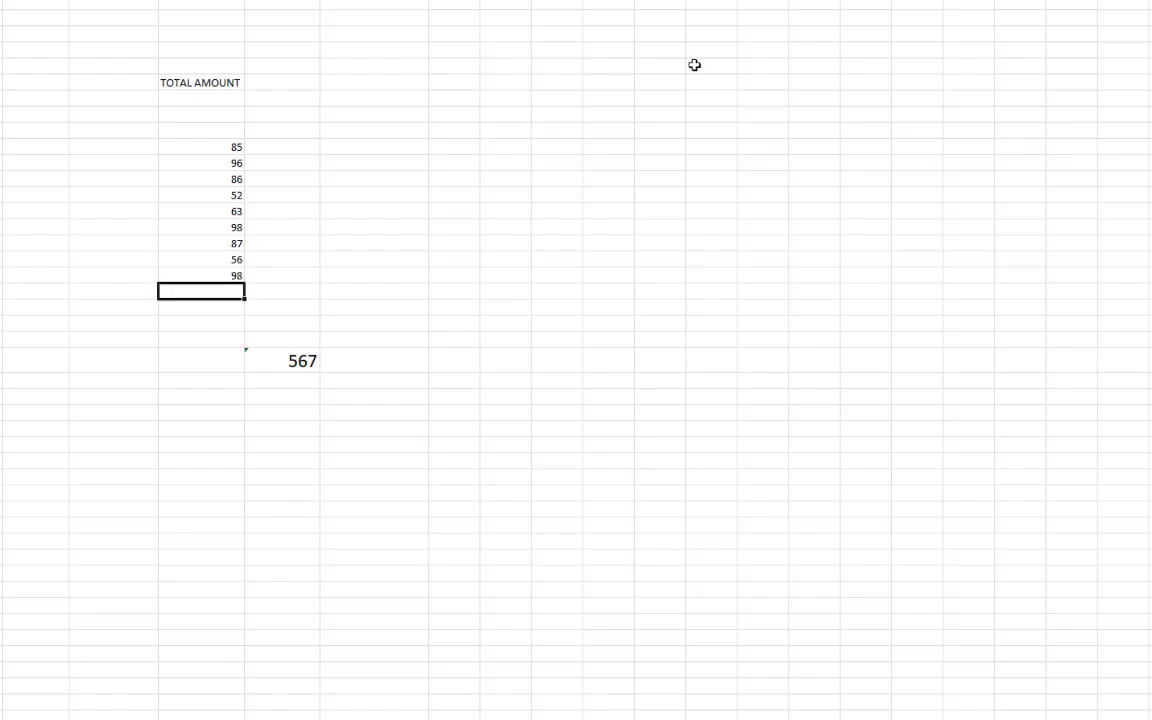
text(15)
key(Return)
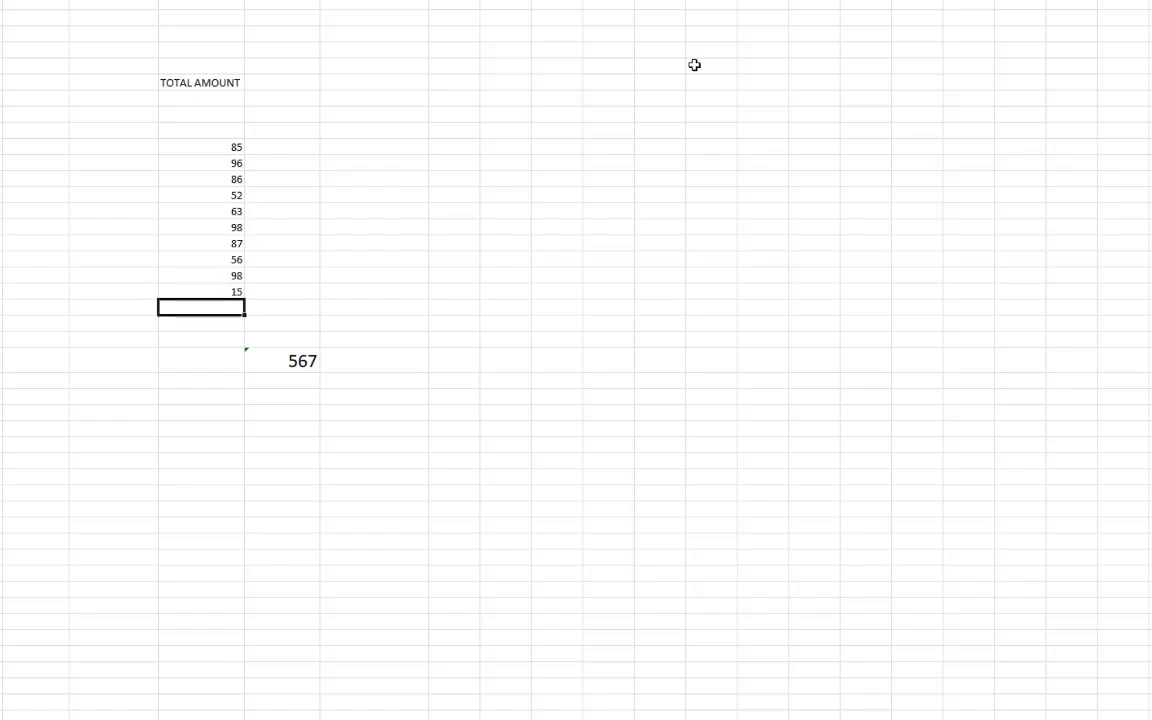
text(55)
key(Return)
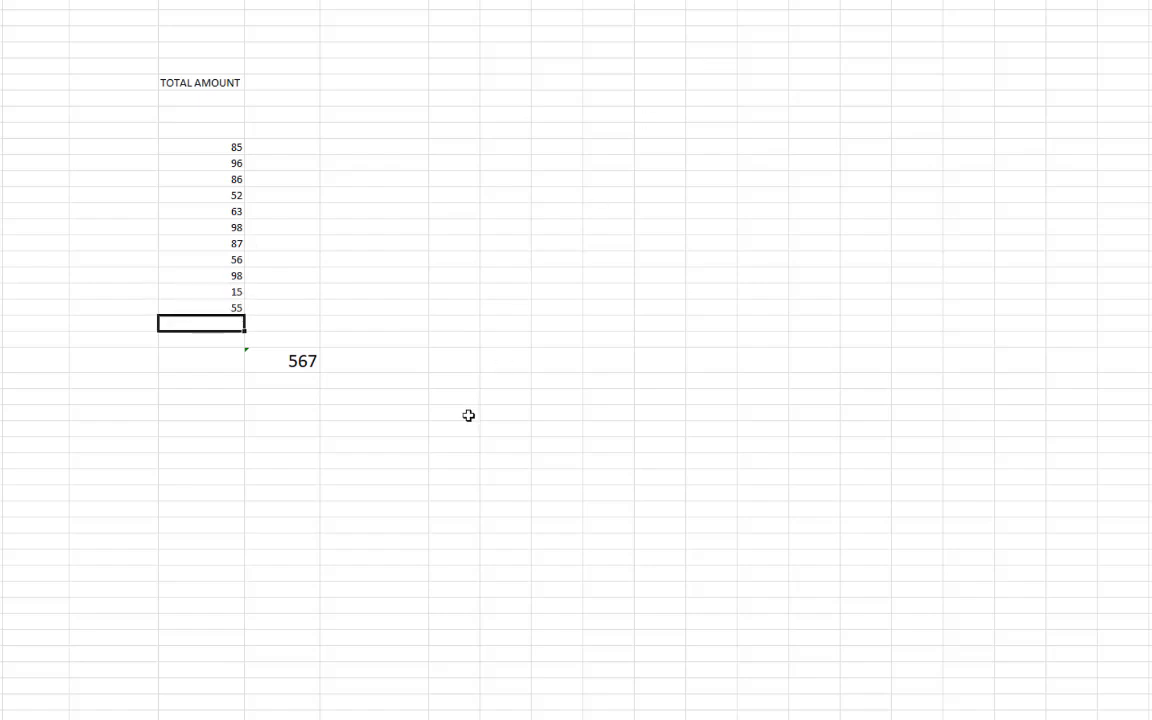
Ignore the omitted-cells warning on the 567 total cell and reselect that cell
click(252, 365)
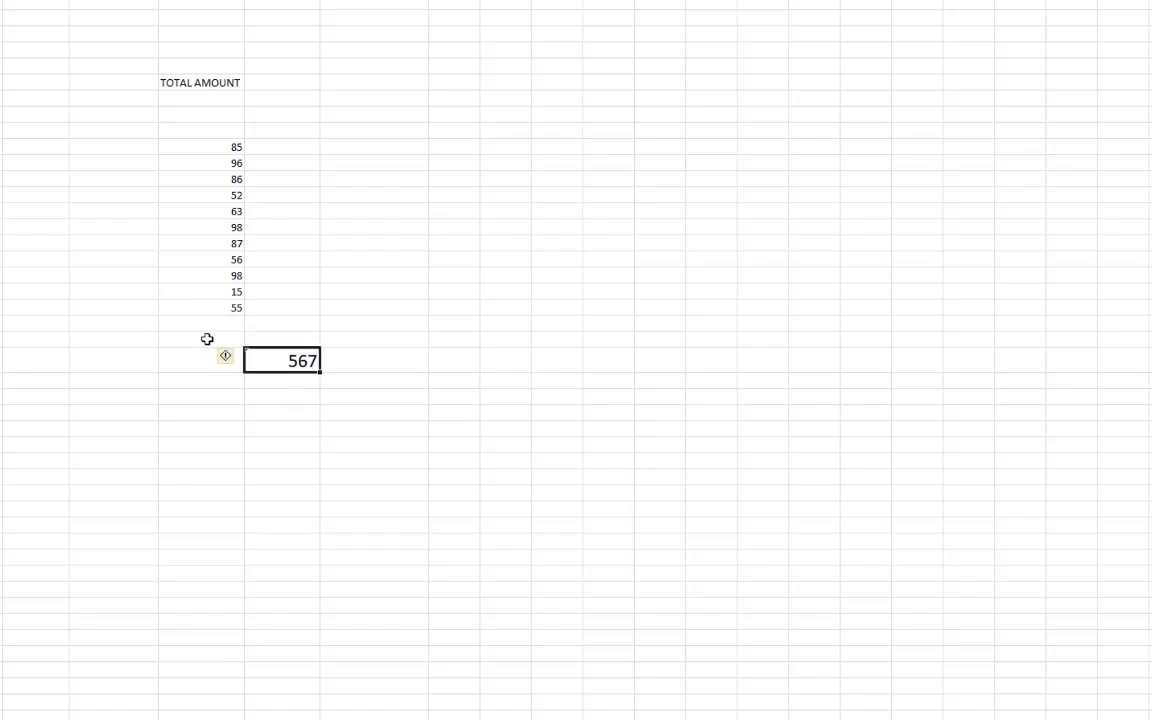
click(238, 357)
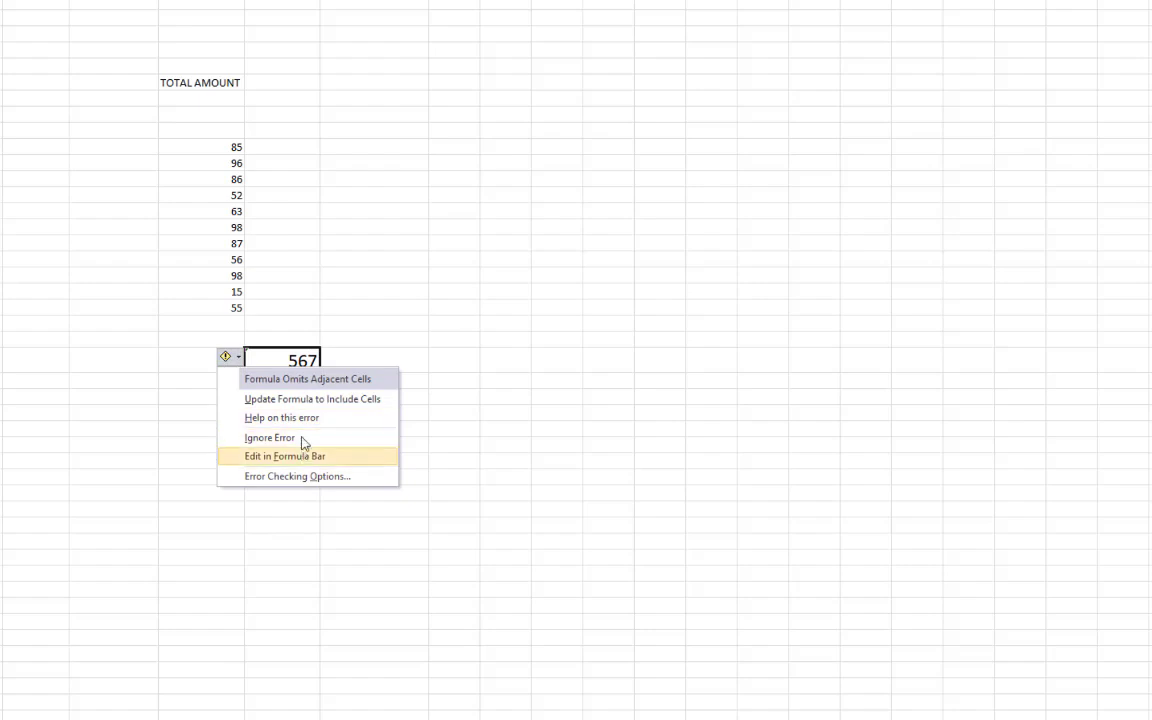
click(303, 434)
click(455, 381)
click(258, 360)
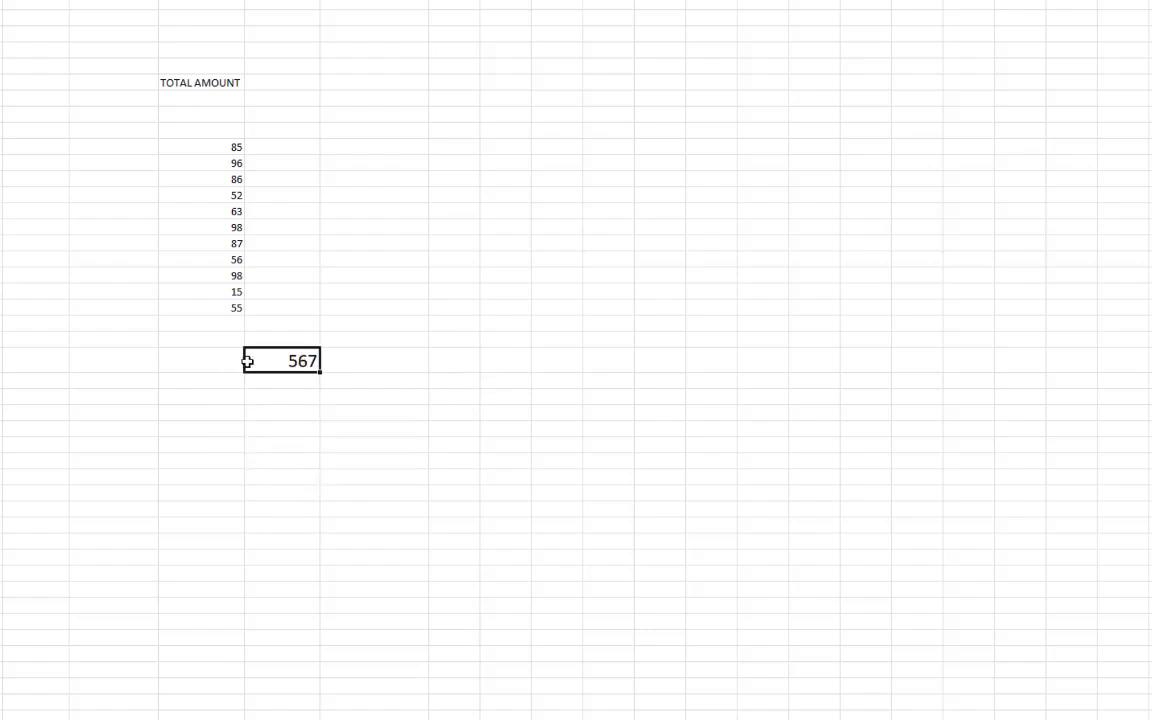
drag(234, 268, 234, 311)
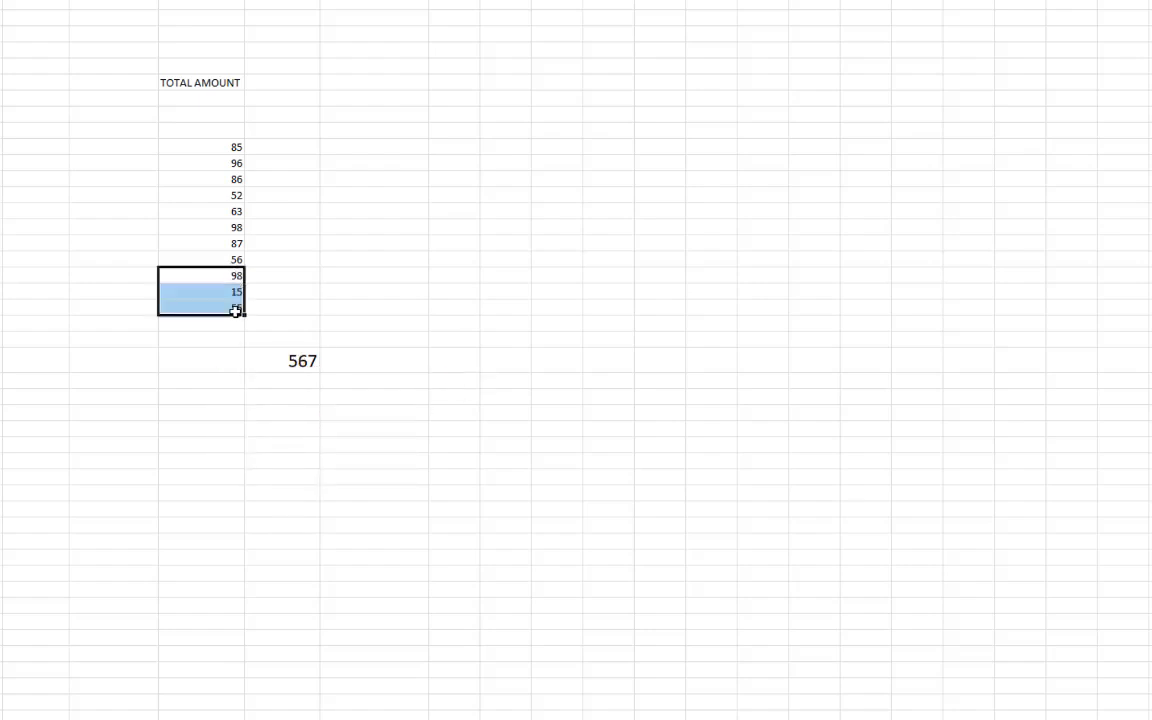
click(272, 426)
click(290, 366)
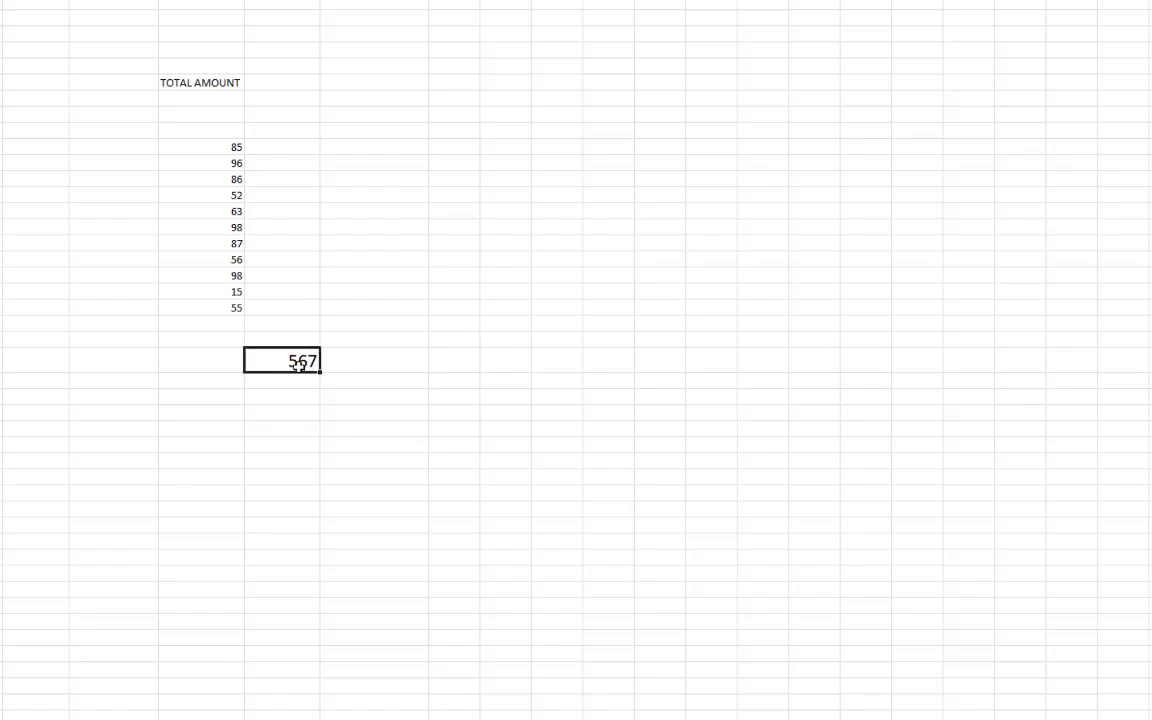
Rewrite the total as =SUM(E11:E45) so it covers all amounts and shows 791
text(=SUM)
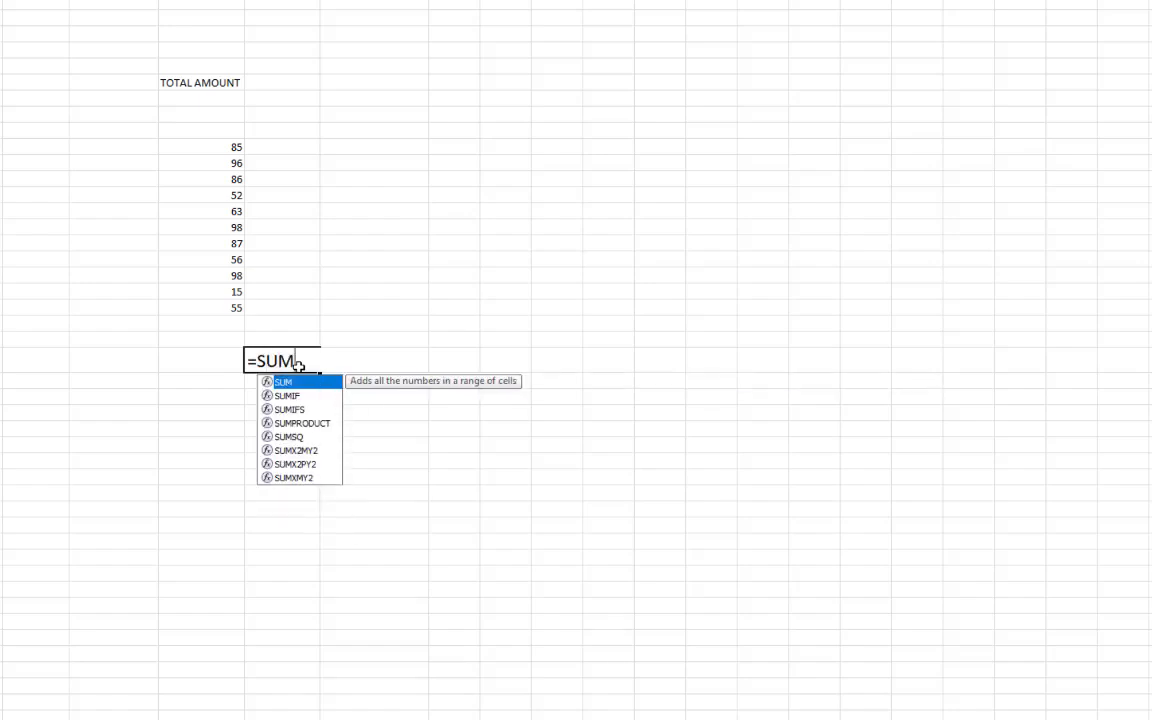
text(()
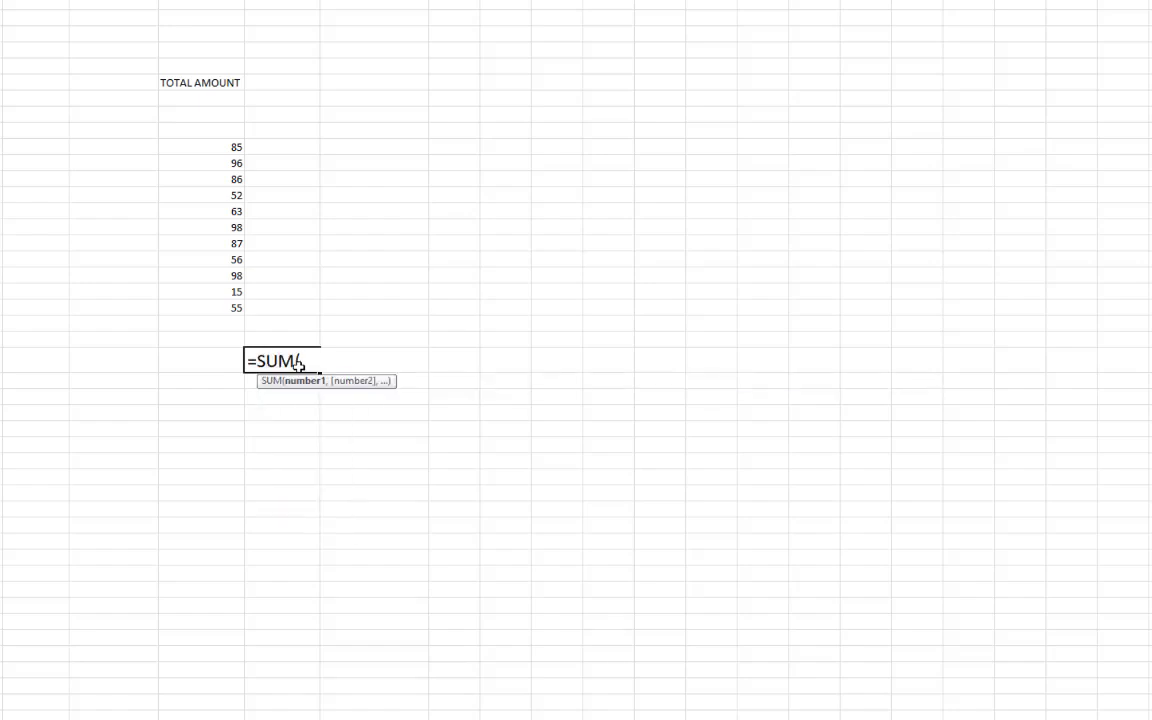
drag(231, 147, 229, 309)
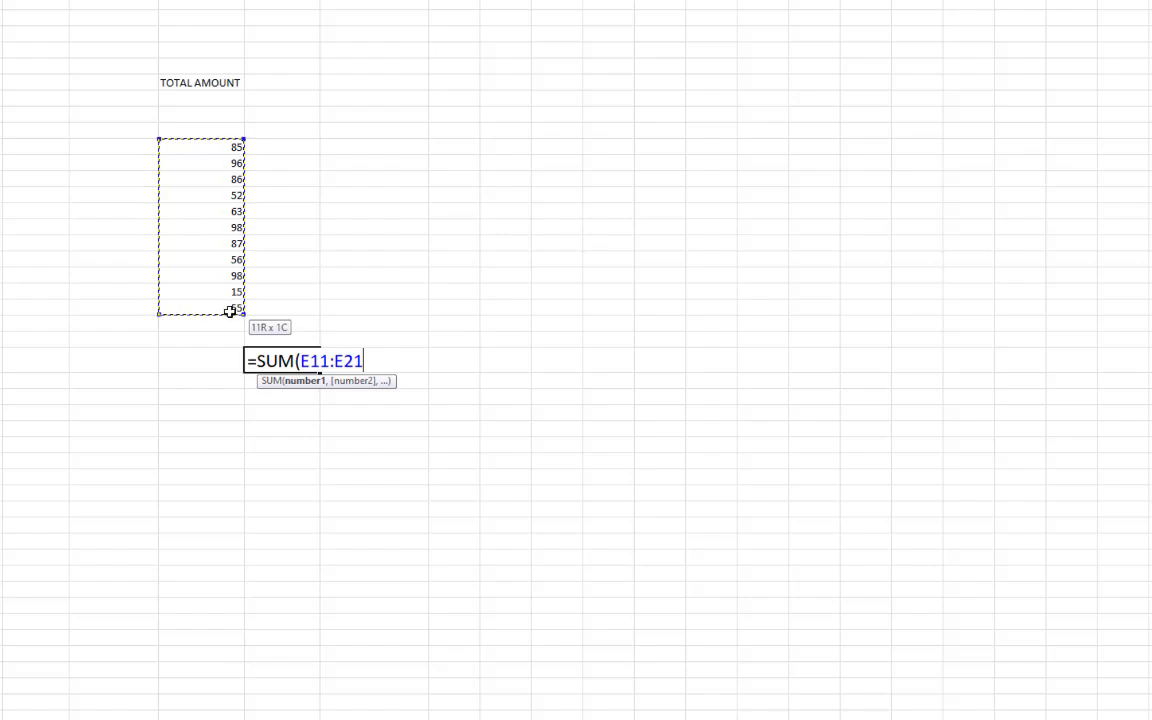
drag(229, 309, 227, 636)
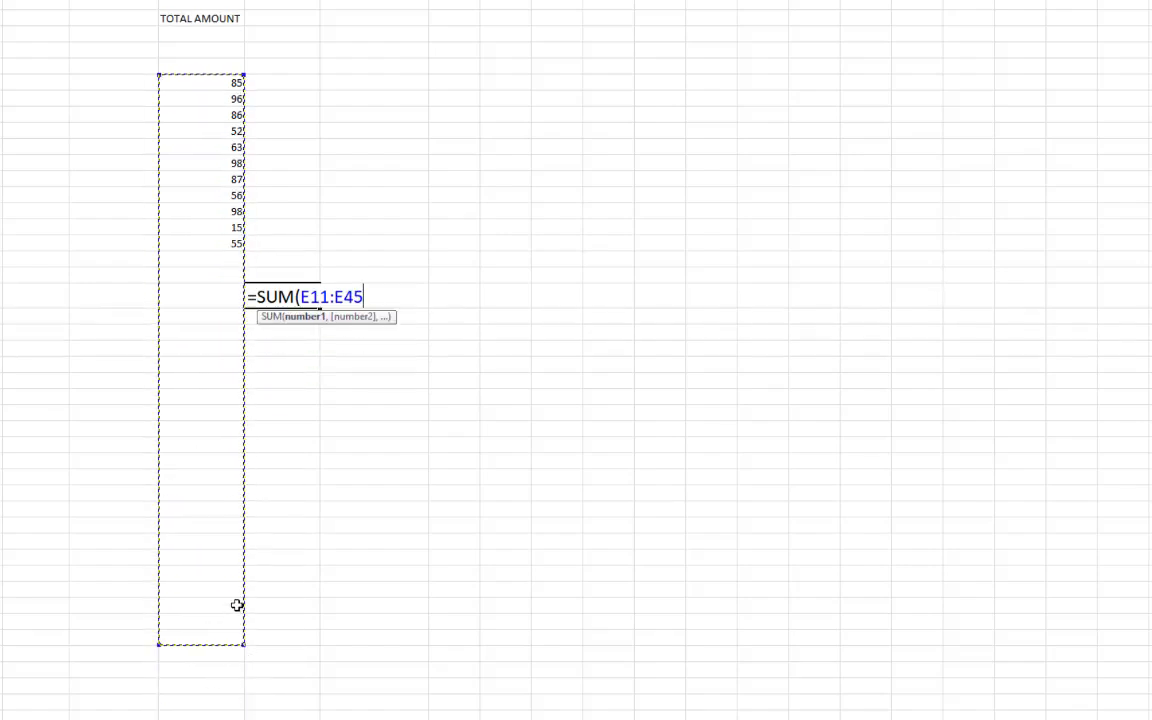
key(Return)
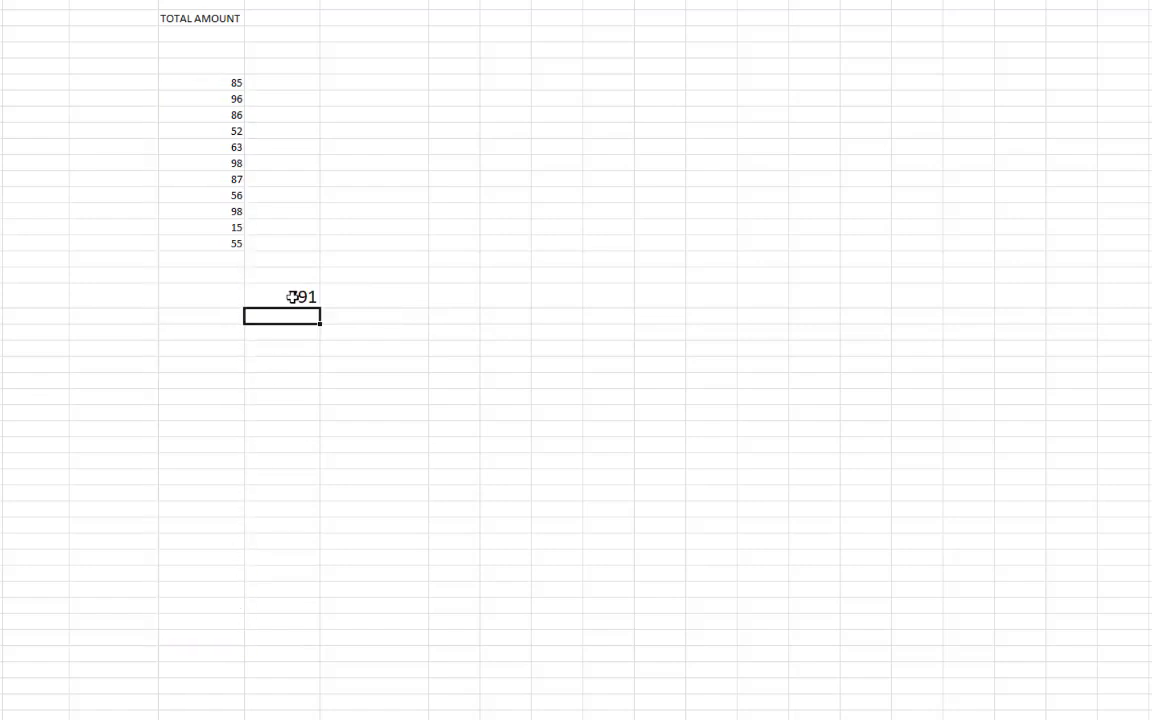
click(293, 296)
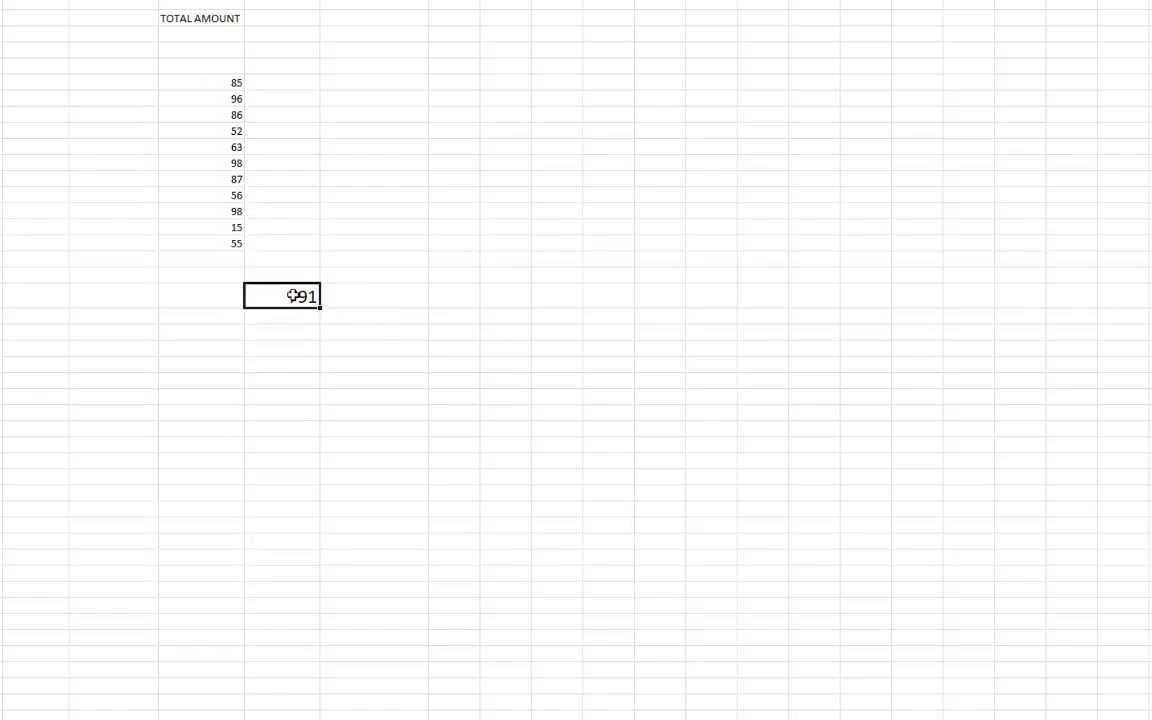
Enter 45, 98, 1200, 1000 and 100 down column E below 55
click(236, 258)
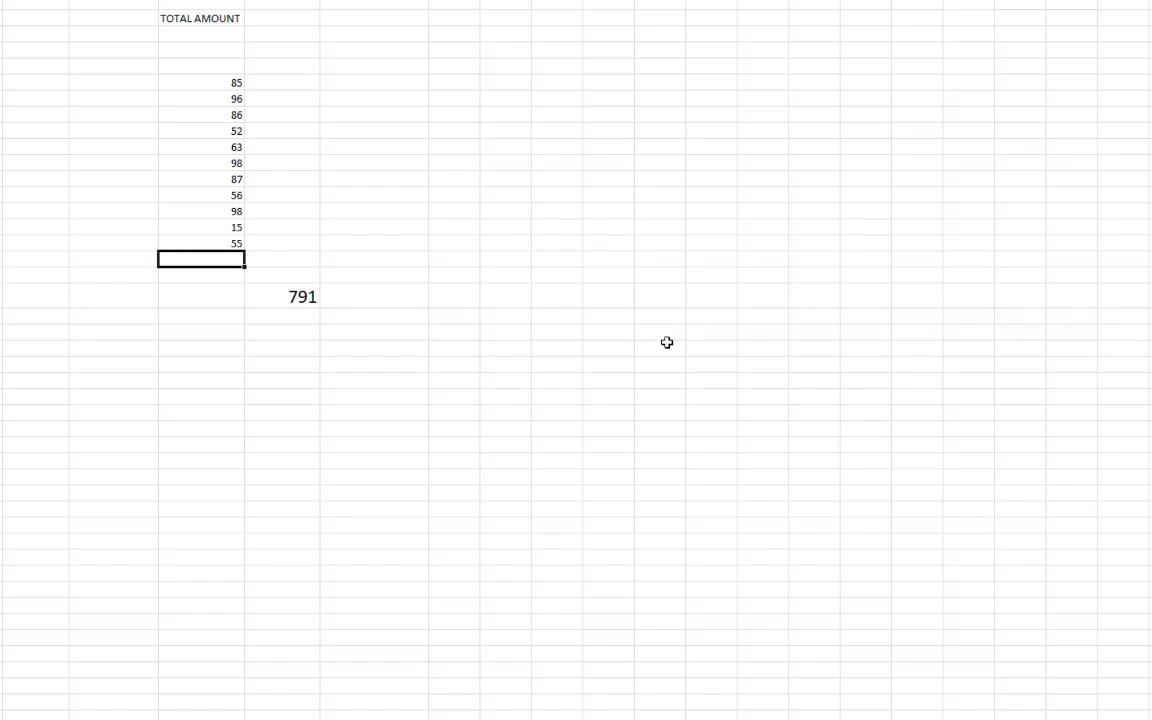
text(45)
key(Return)
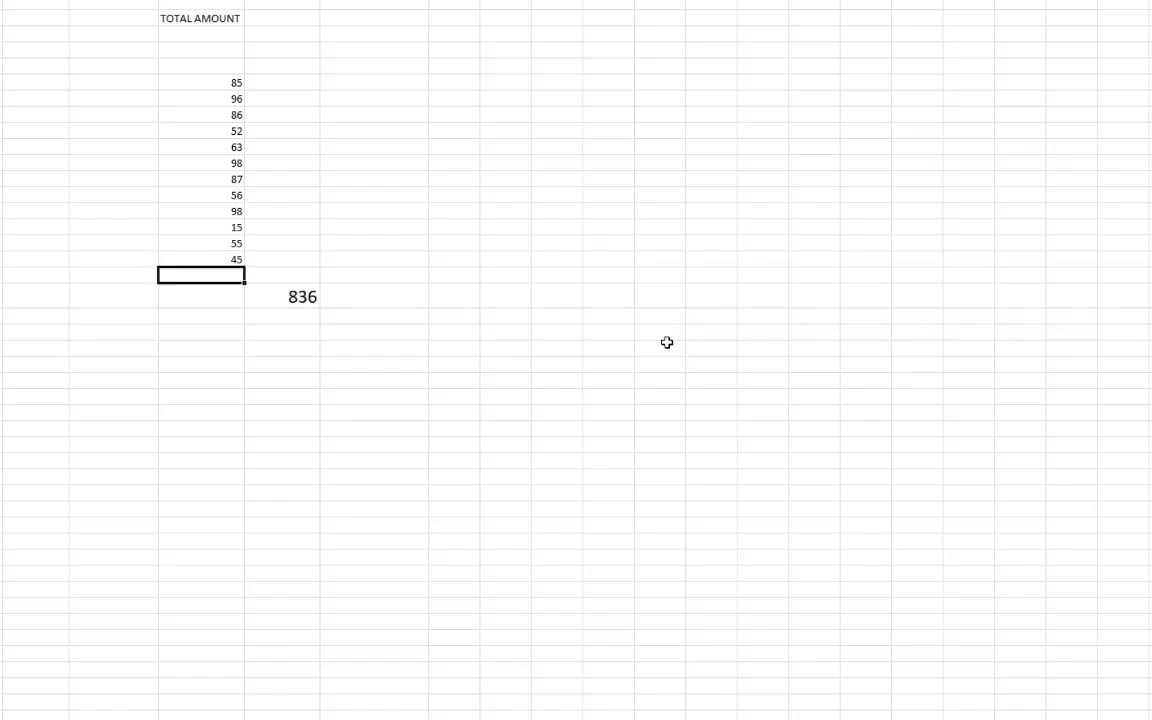
text(98)
key(Return)
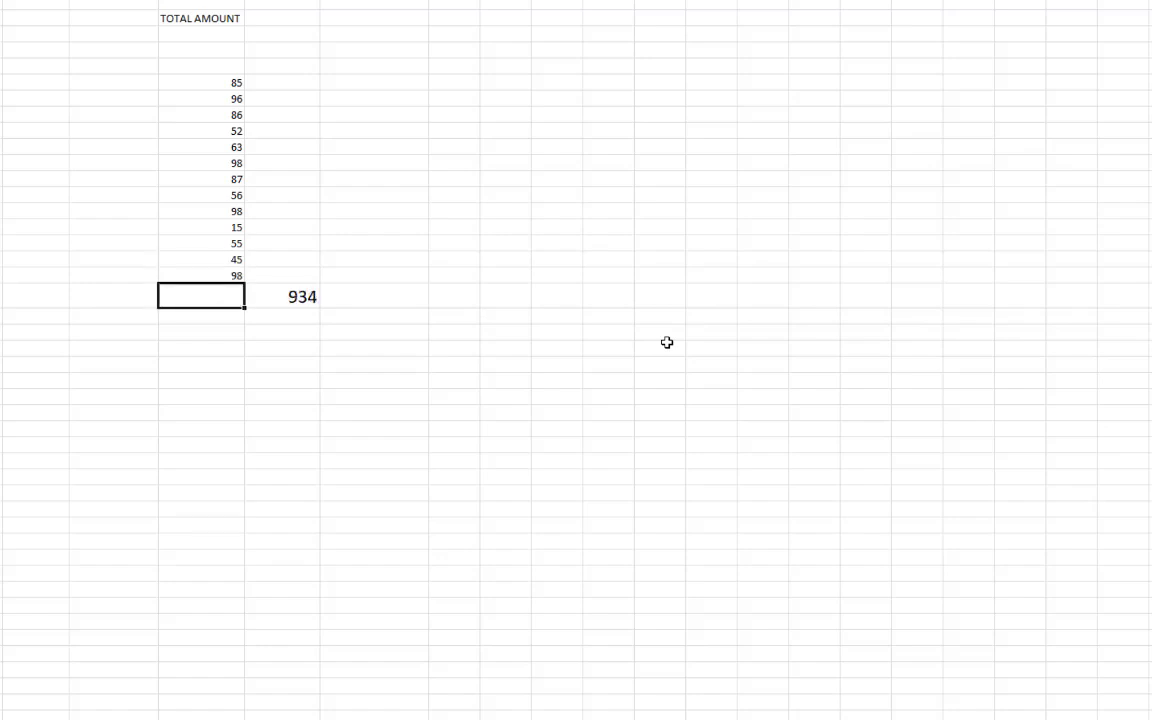
text(1200)
key(Return)
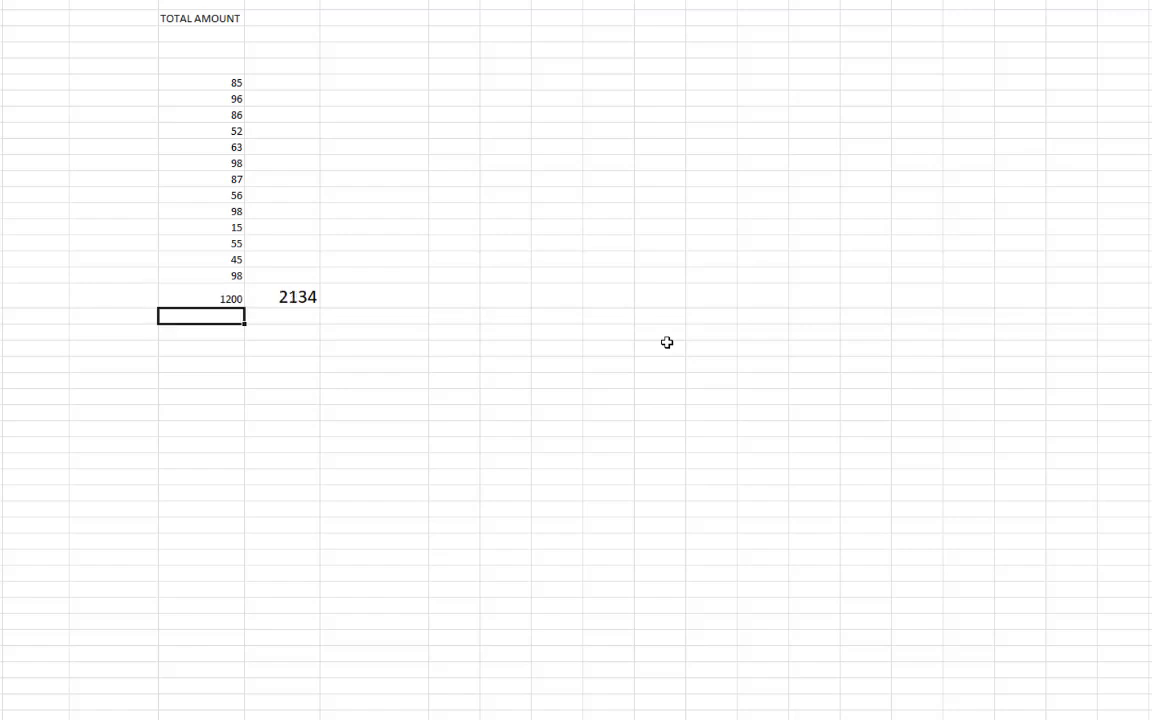
text(1000)
key(Return)
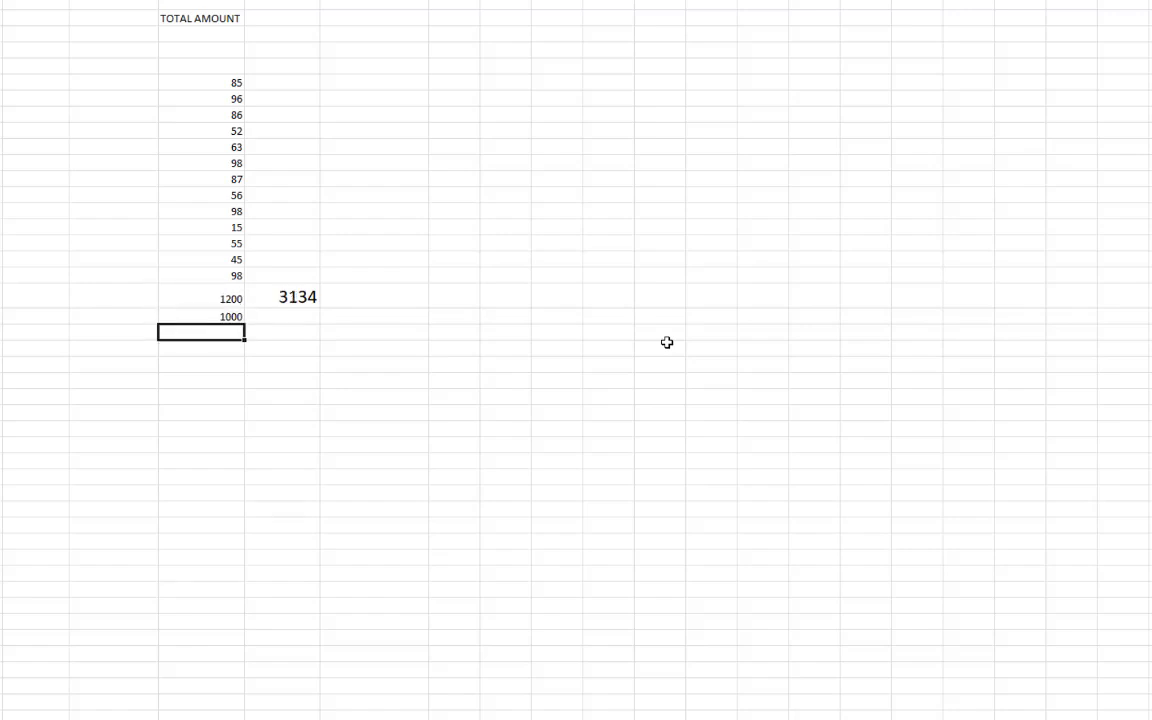
text(100)
key(Return)
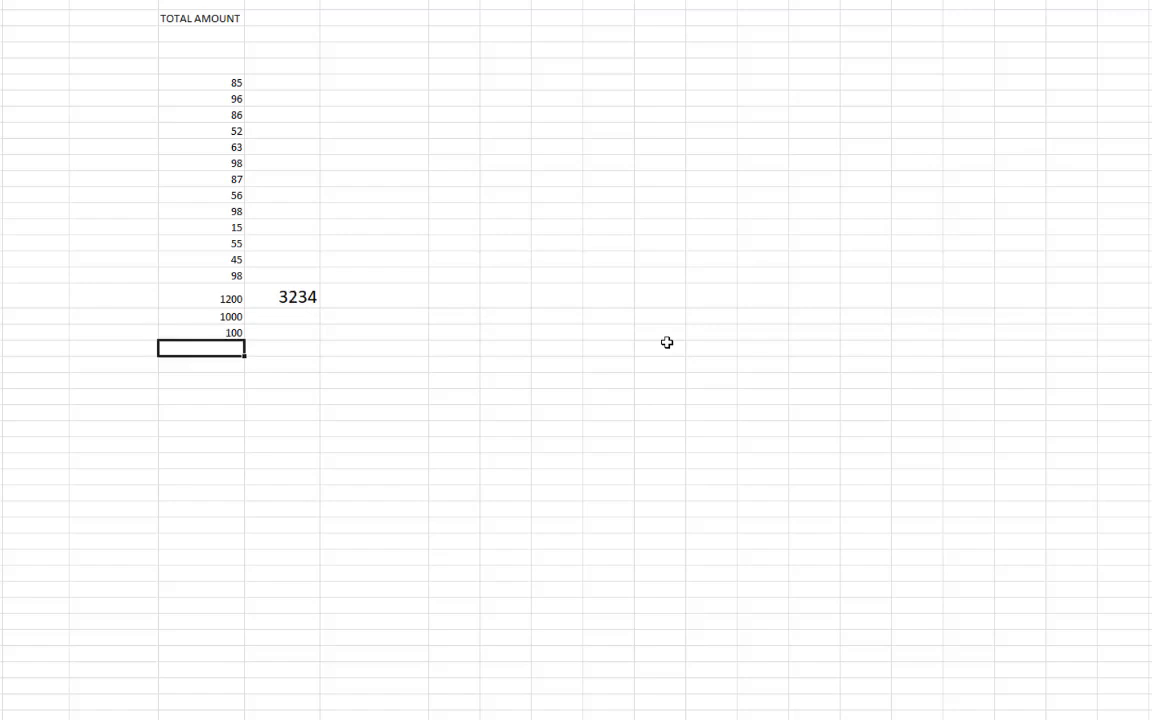
Continue with 56, 98, 10, 25, 68, 97 and 96, clearing a mistyped 97+ entry
text(56)
key(Return)
text(98)
key(Return)
text(97)
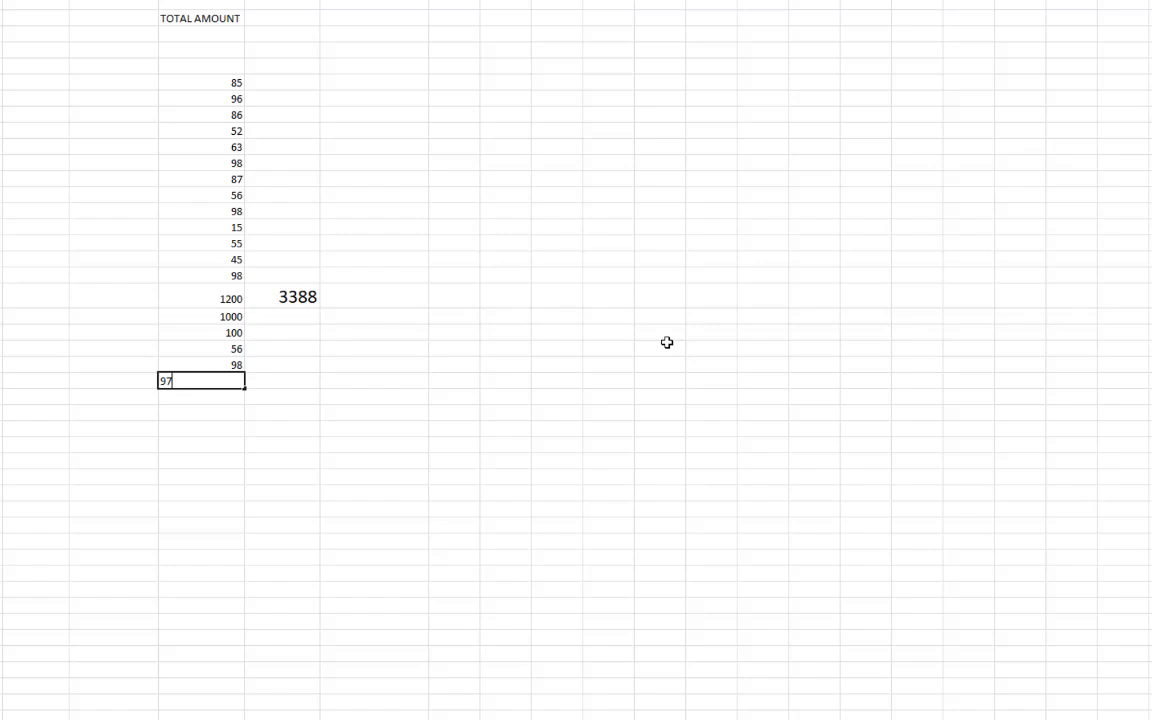
text(+)
key(Return)
key(Up)
key(Delete)
text(10)
key(Return)
text(25)
key(Return)
text(68)
key(Return)
text(97)
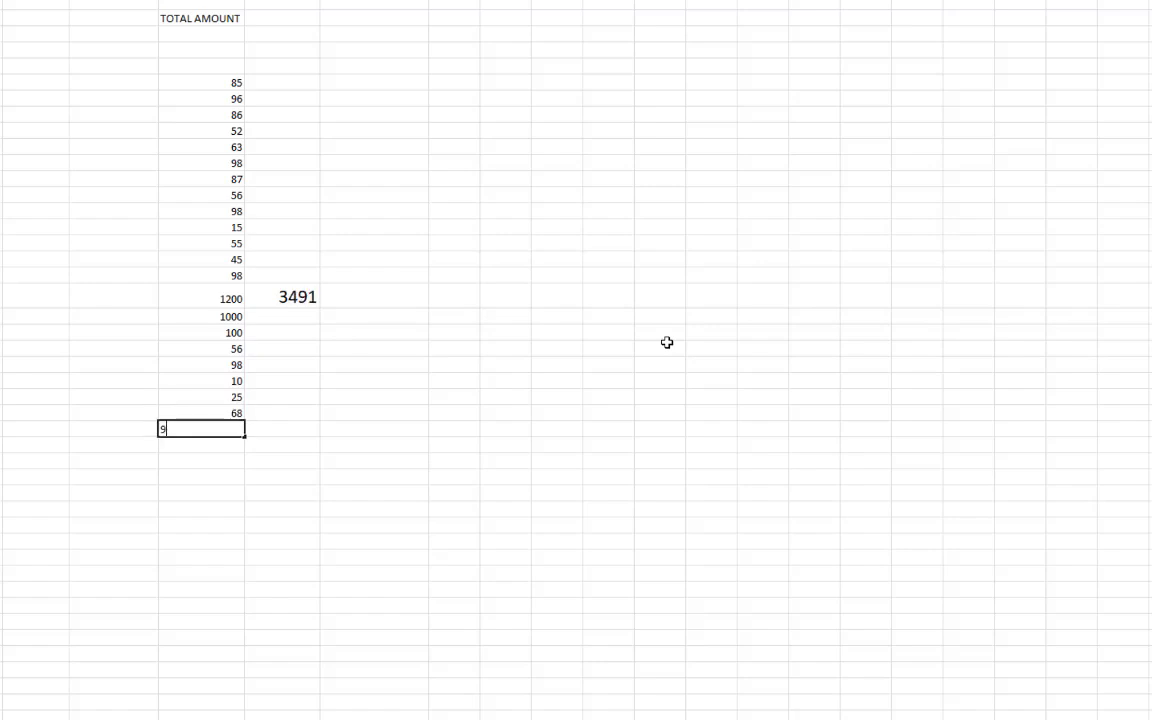
key(Return)
text(96)
key(Return)
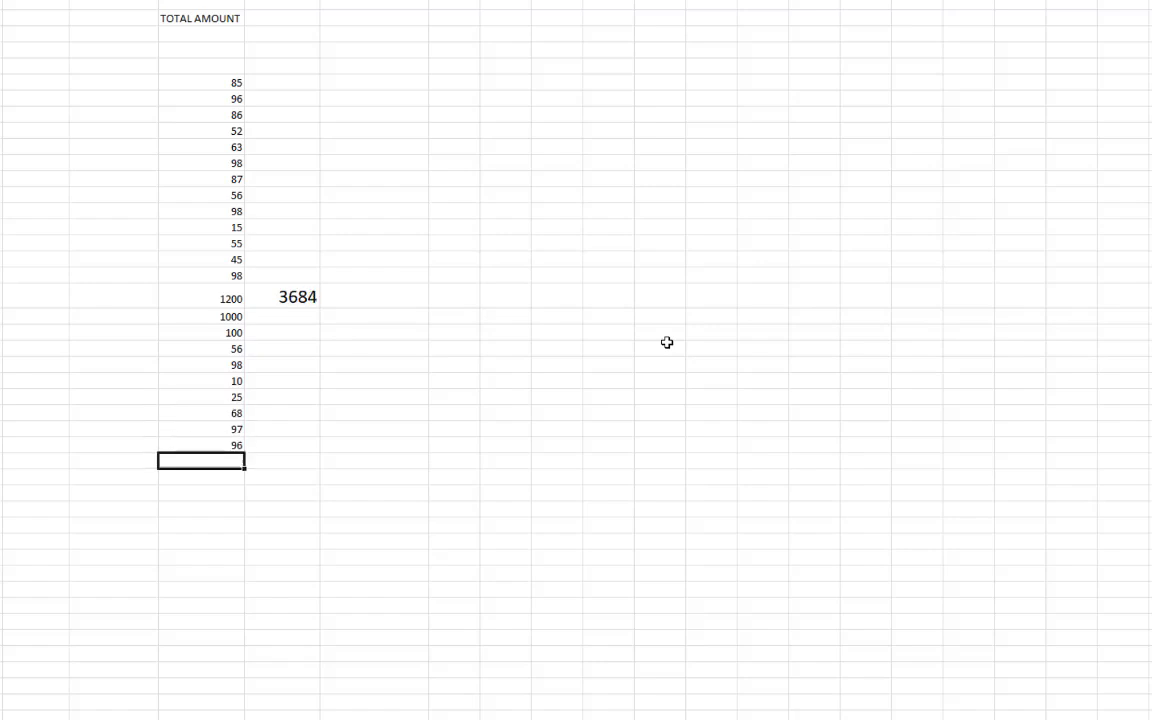
click(300, 328)
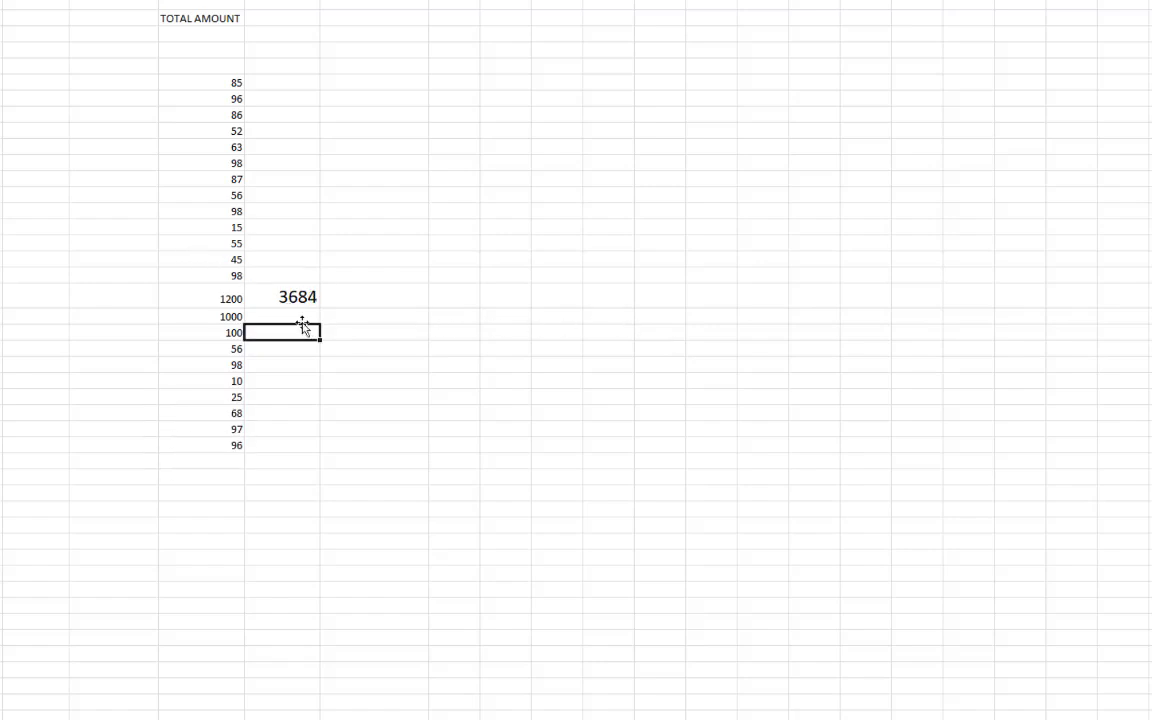
click(294, 298)
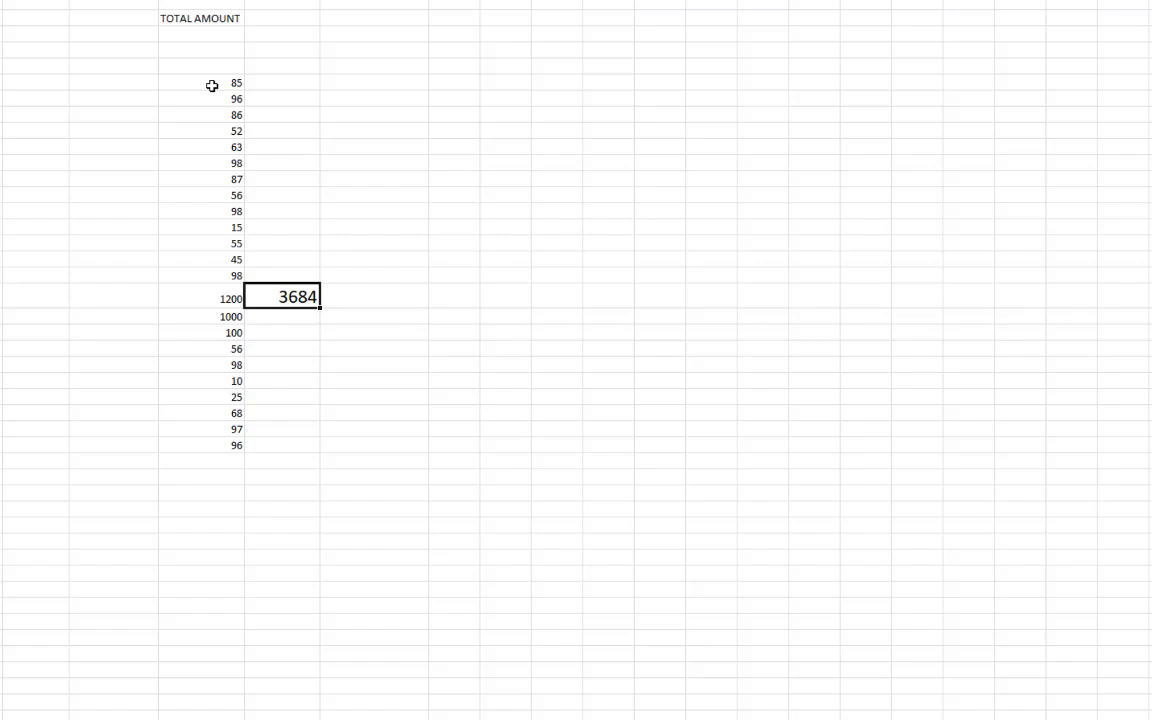
Select the amounts from 85 down to the last number to check their status-bar sum of 3684
drag(212, 86, 229, 442)
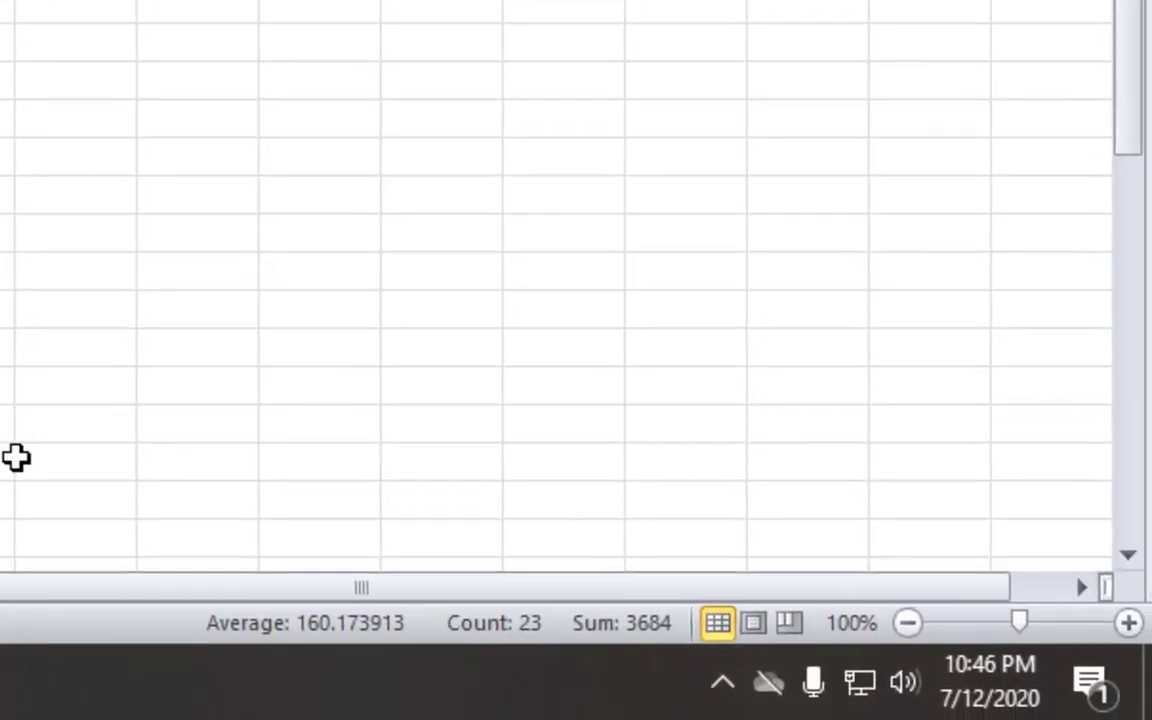
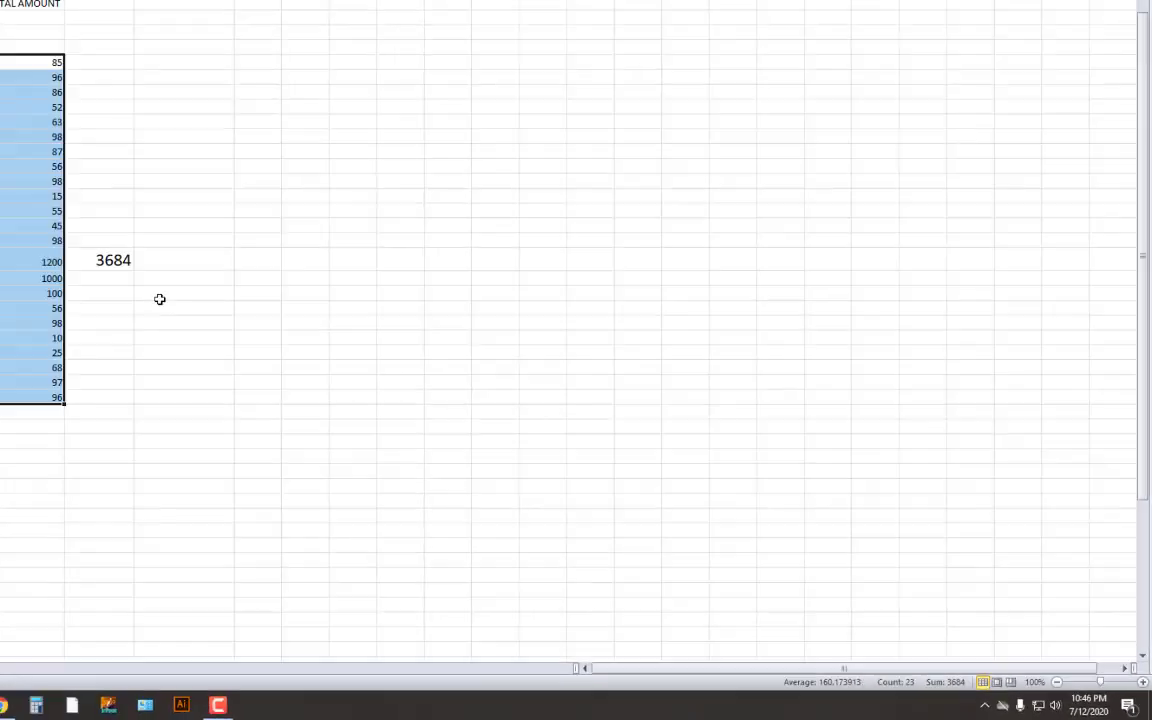
Delete the 3684 total in F24 and the numbers in E11:E32, keeping the TOTAL AMOUNT heading
click(314, 350)
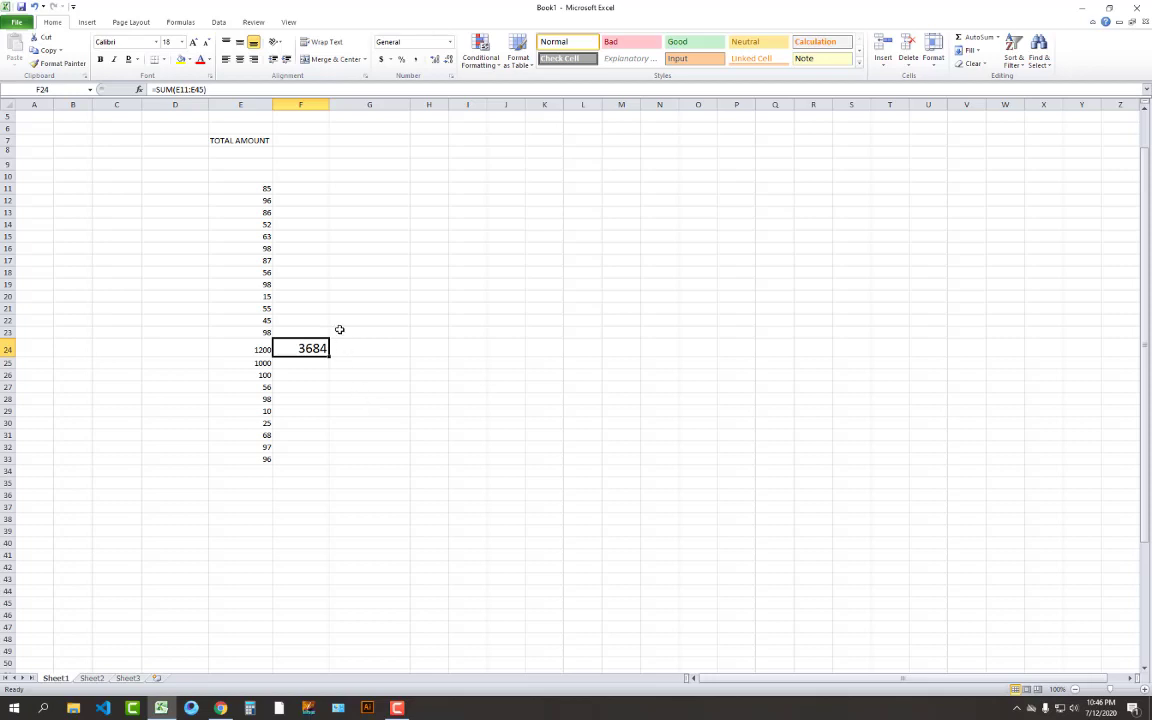
click(305, 307)
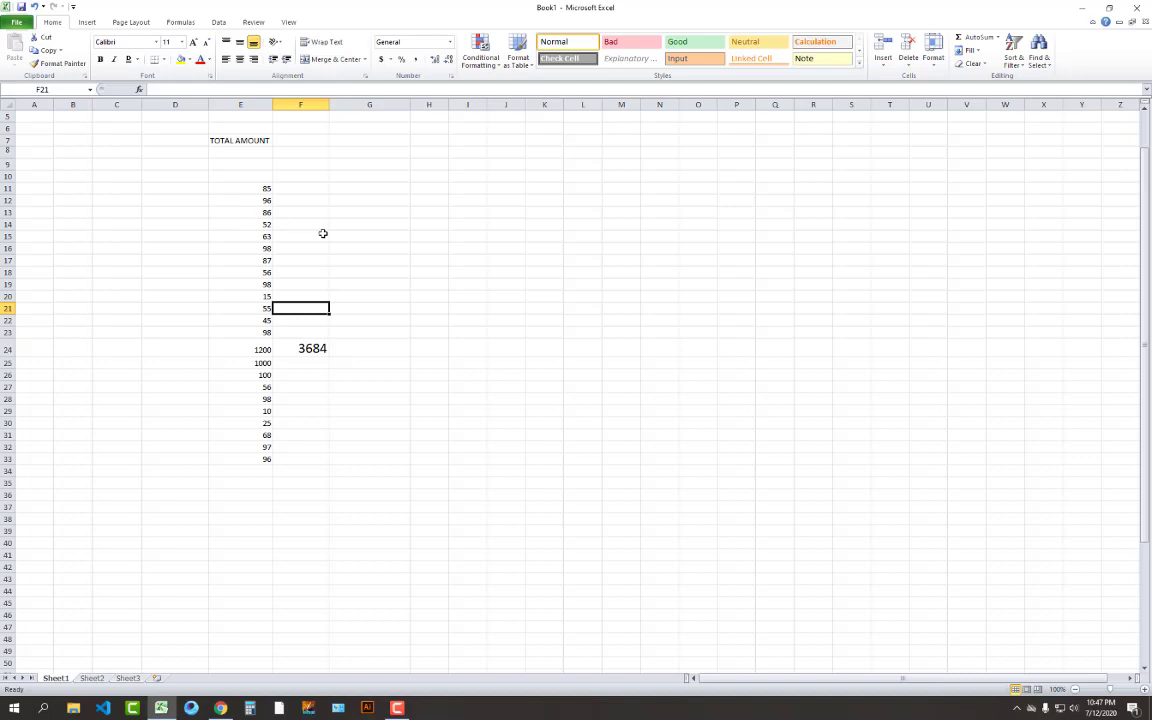
drag(257, 188, 281, 455)
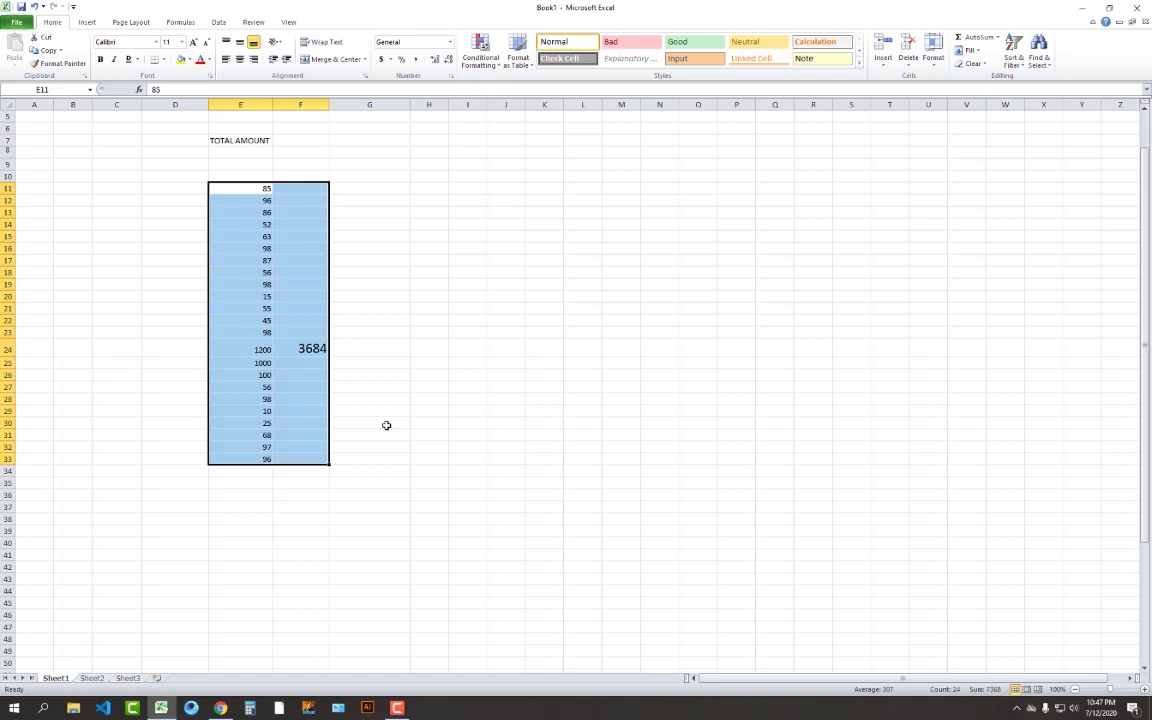
click(381, 339)
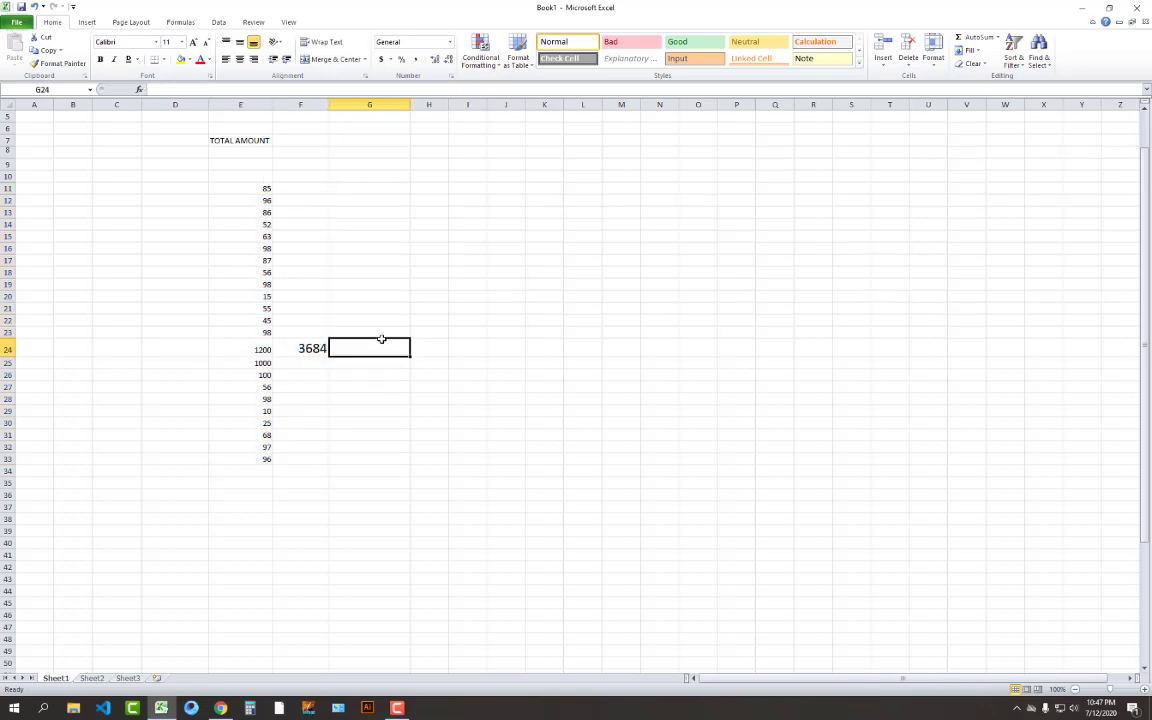
click(316, 348)
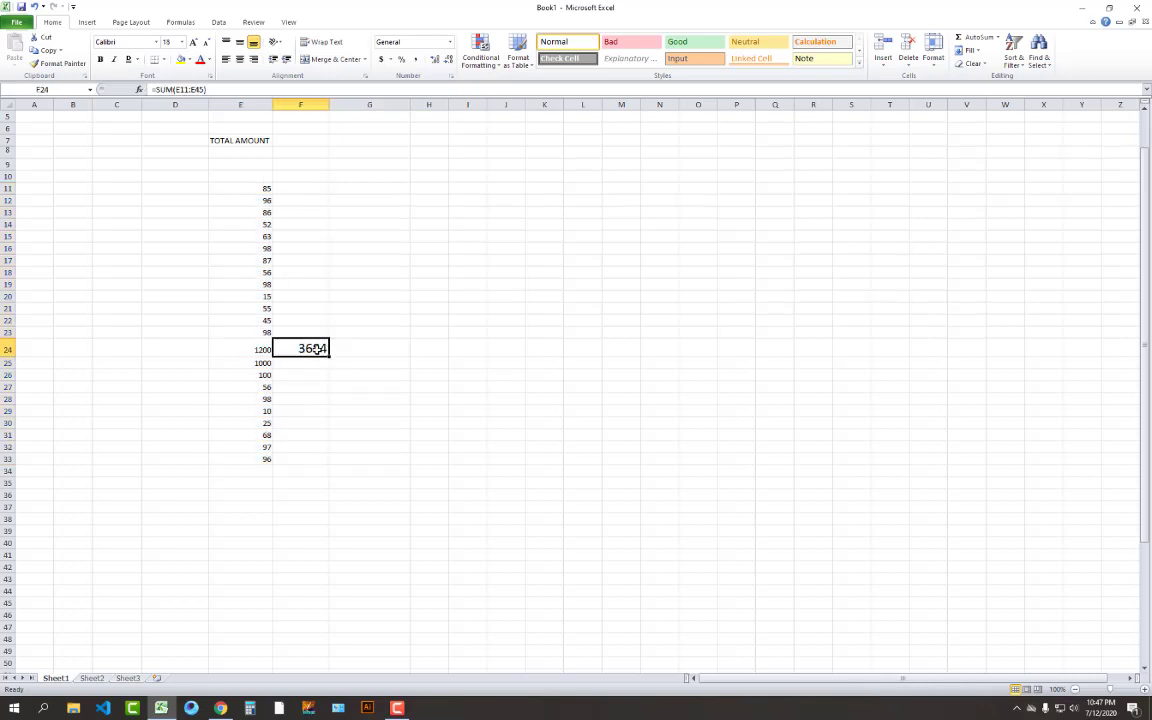
key(Delete)
drag(249, 188, 267, 455)
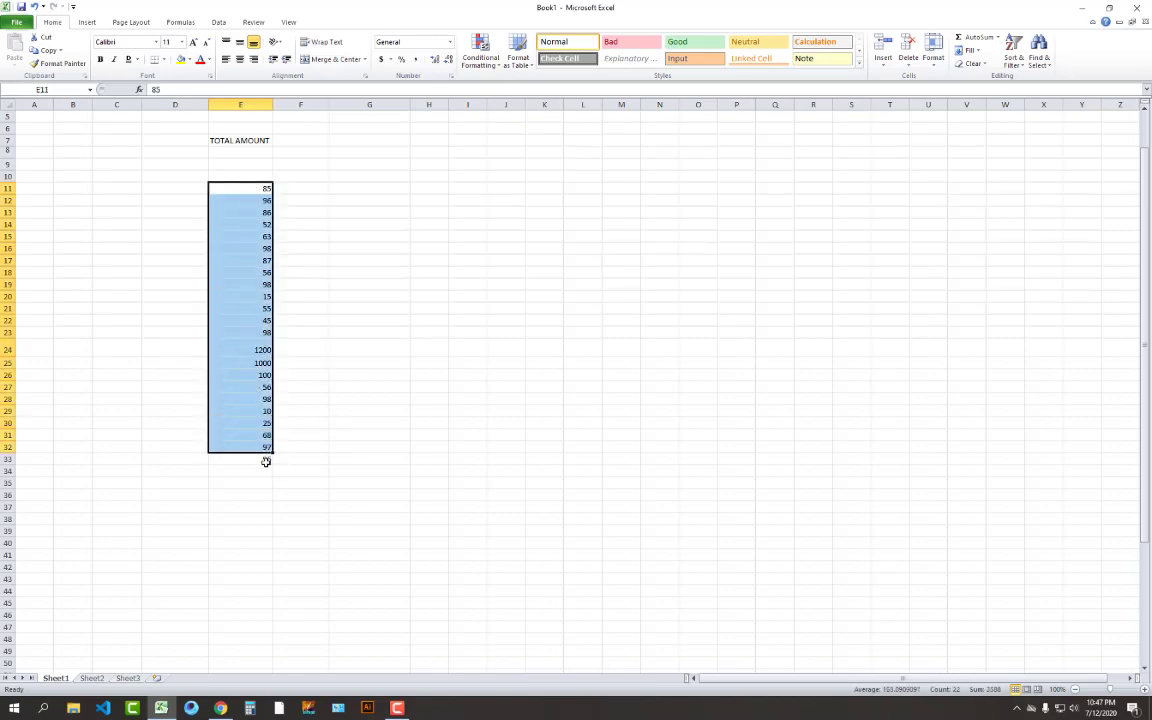
key(Delete)
click(267, 459)
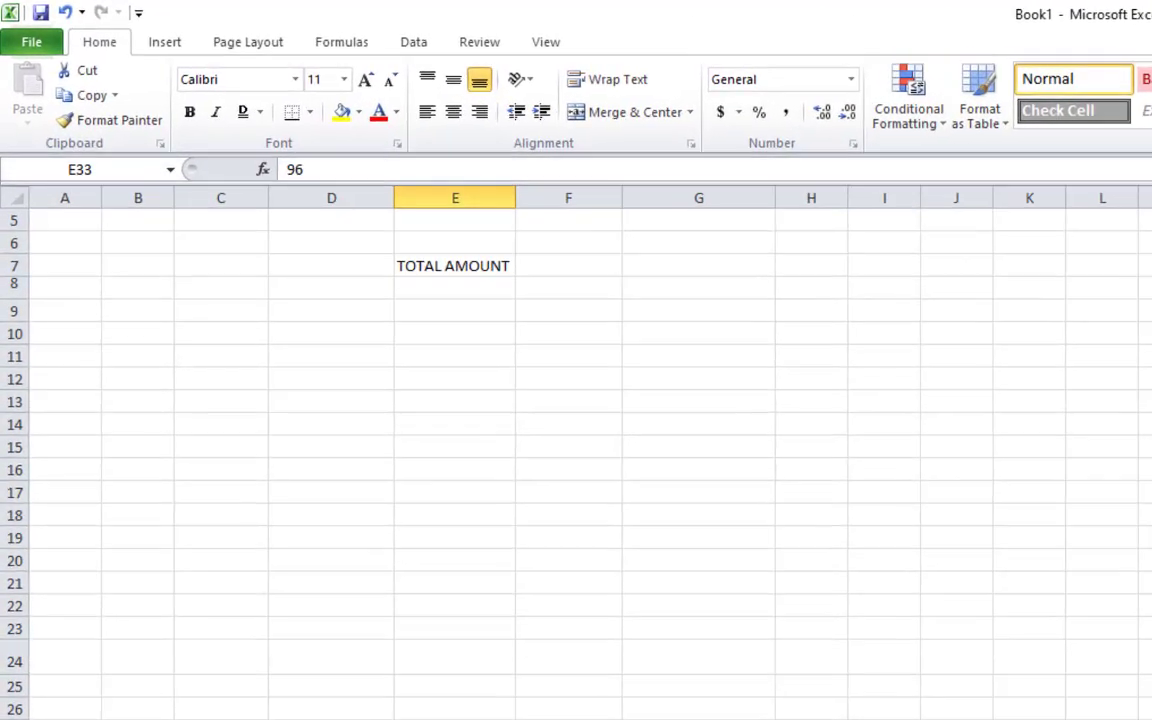
Enter the numbers 2 through 9 down F10:F17
click(576, 345)
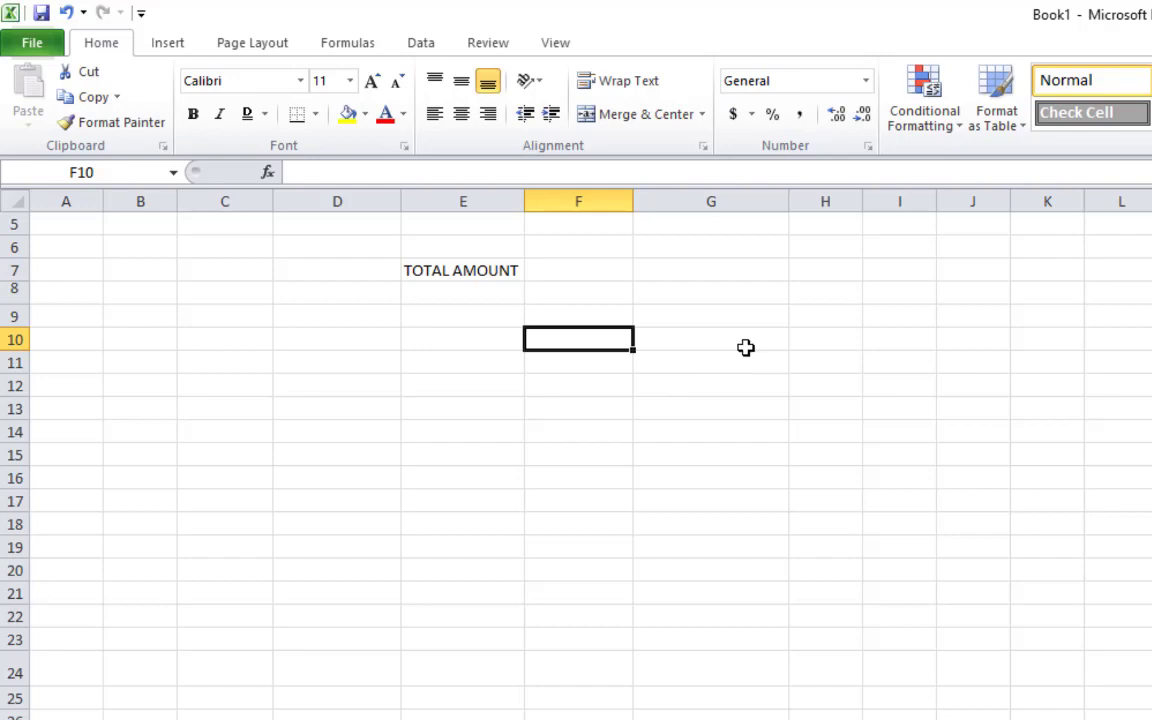
text(2)
key(Return)
text(3)
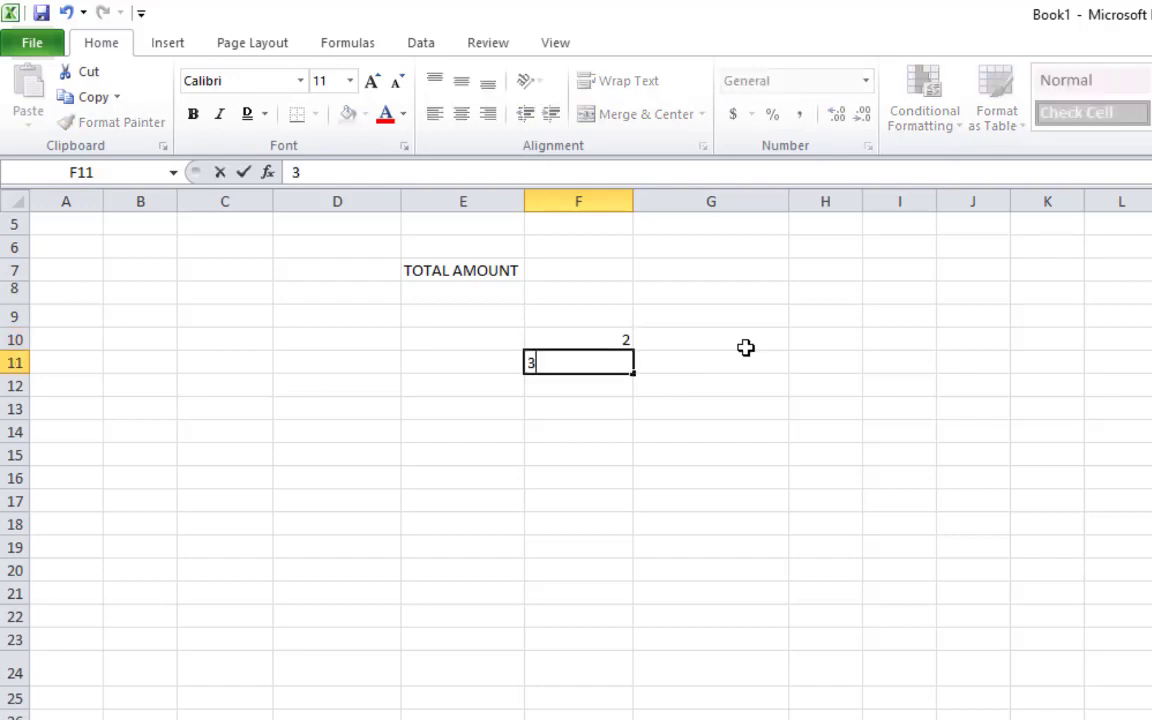
key(Return)
text(4)
key(Return)
text(5)
key(Return)
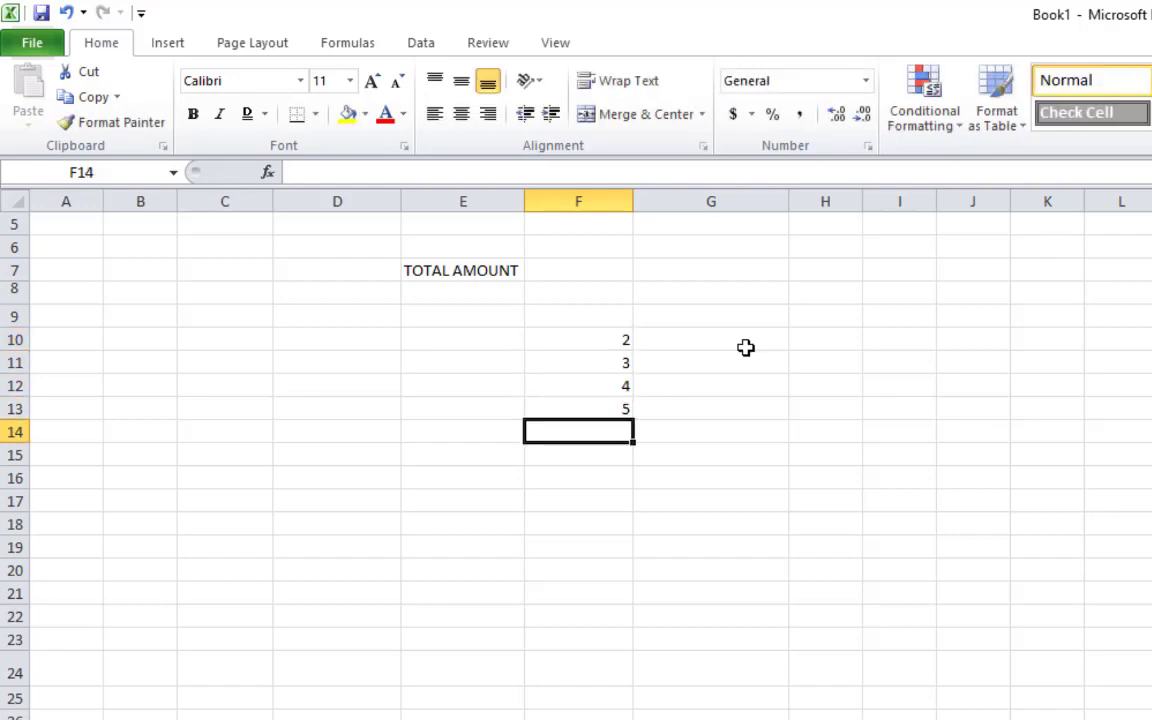
text(6)
key(Return)
text(7)
key(Return)
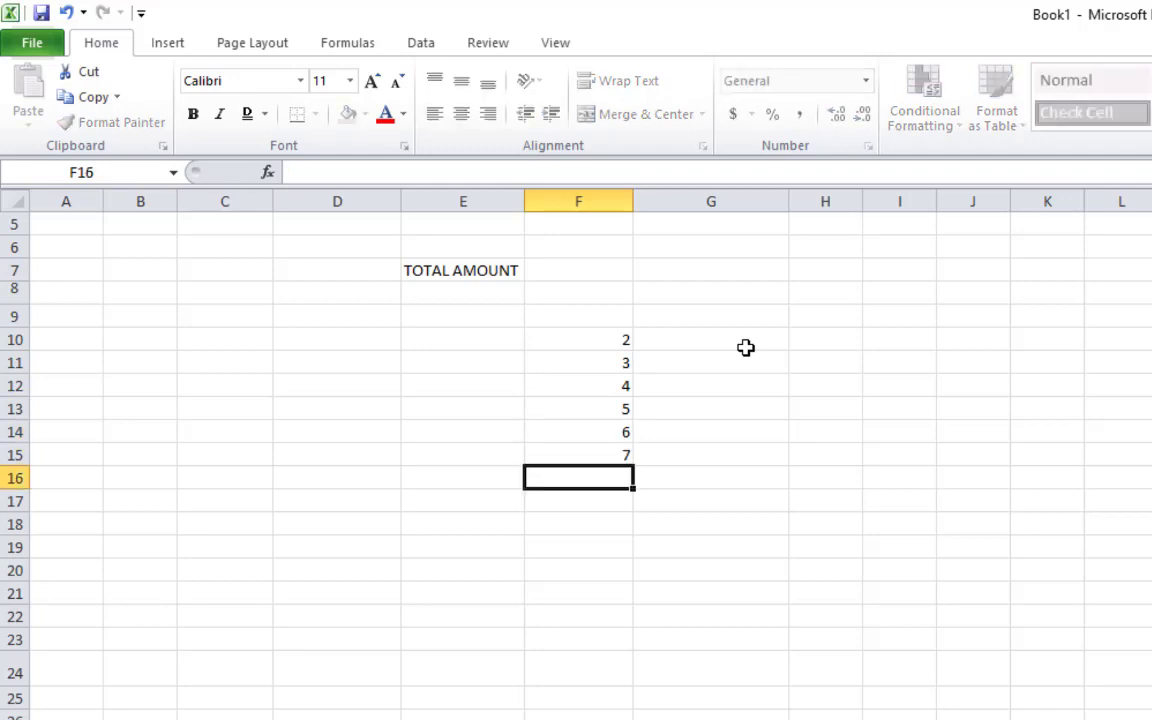
text(8)
key(Return)
text(98)
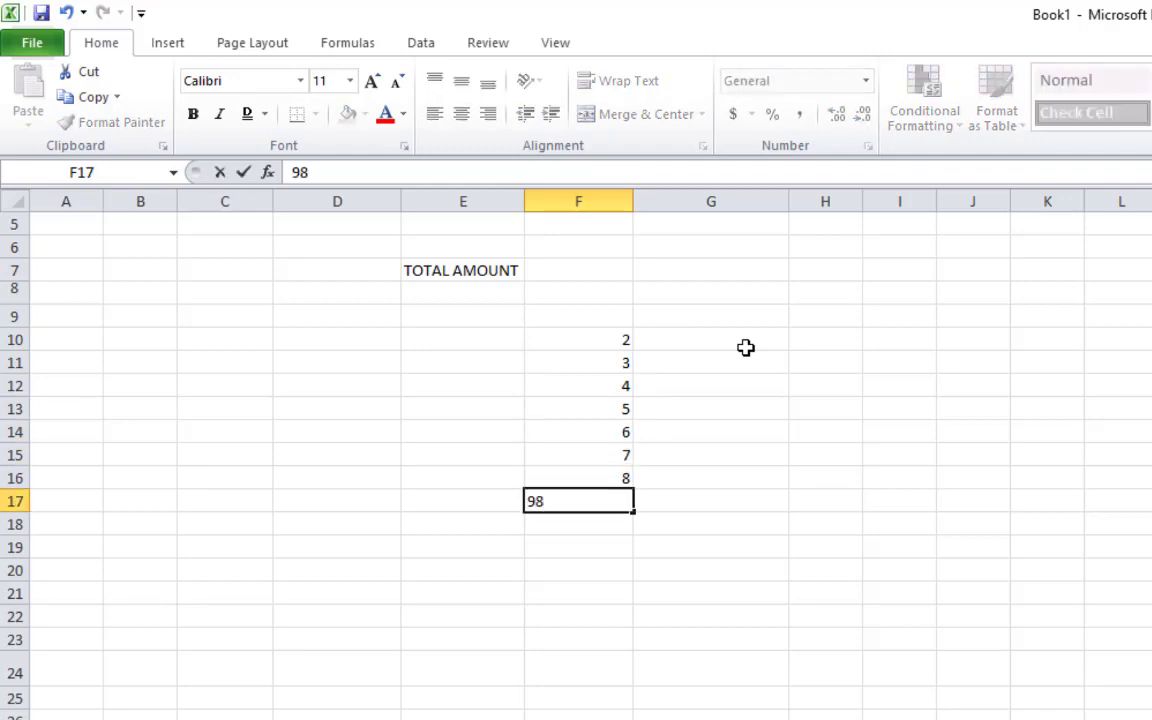
key(BackSpace)
key(Return)
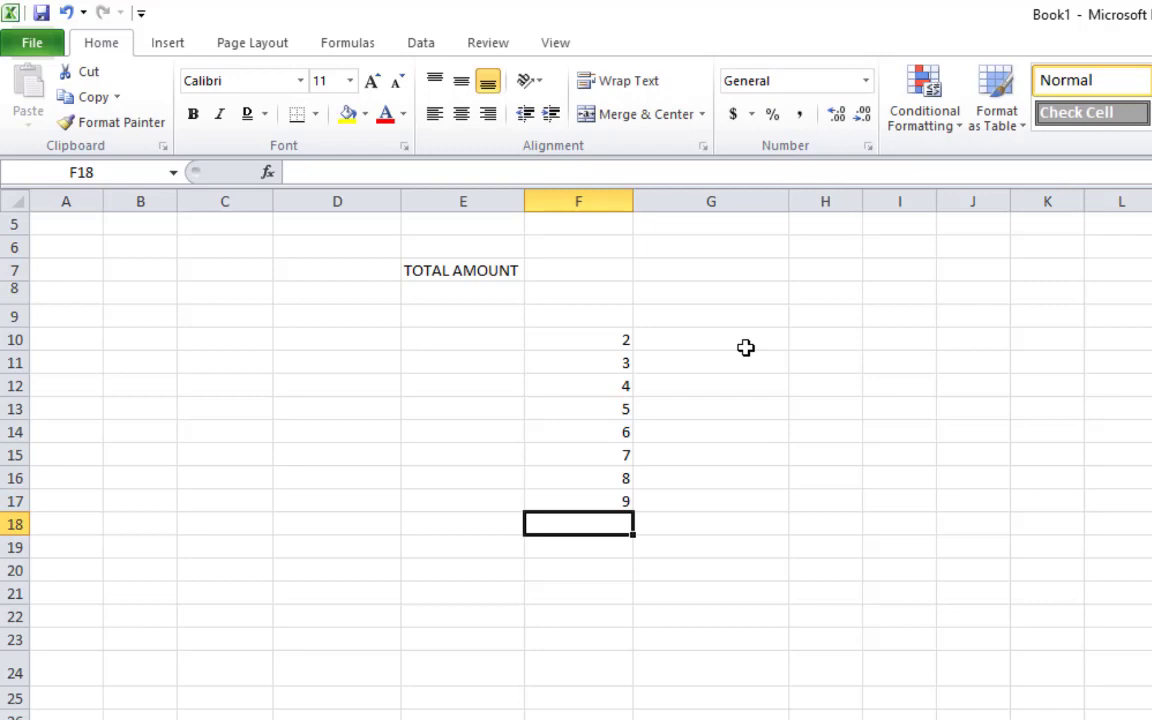
Put =SUM(F10:F17) in F18 so it shows 44
drag(618, 340, 614, 501)
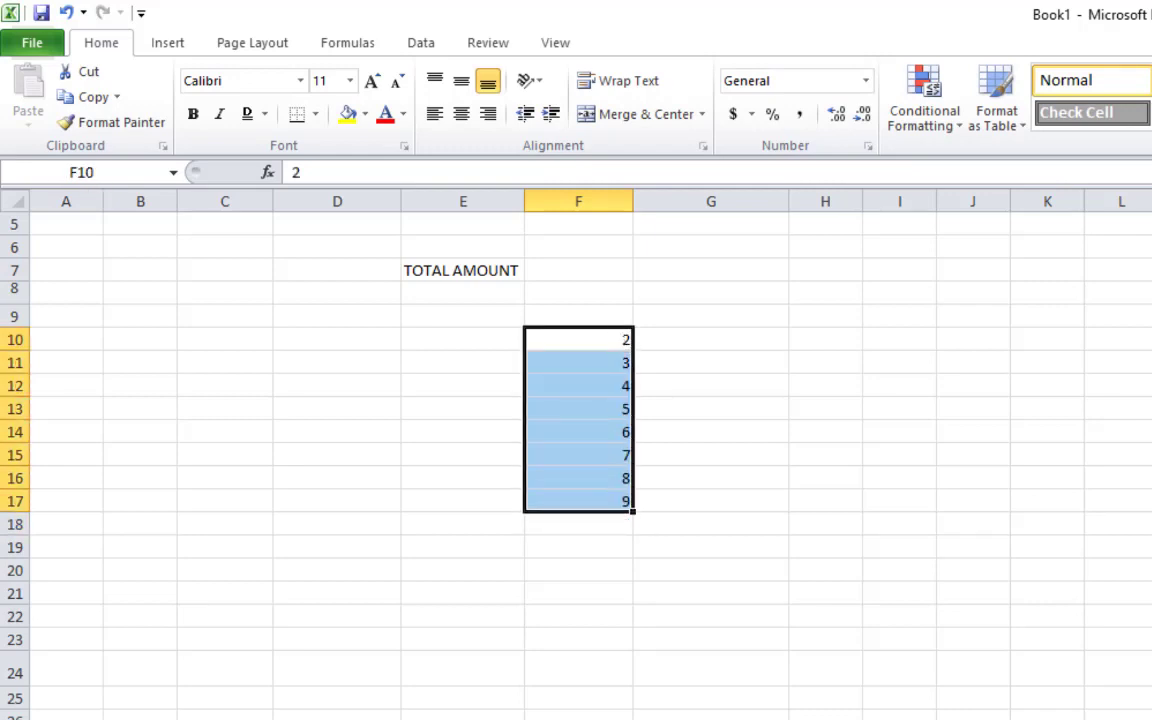
click(617, 588)
click(582, 520)
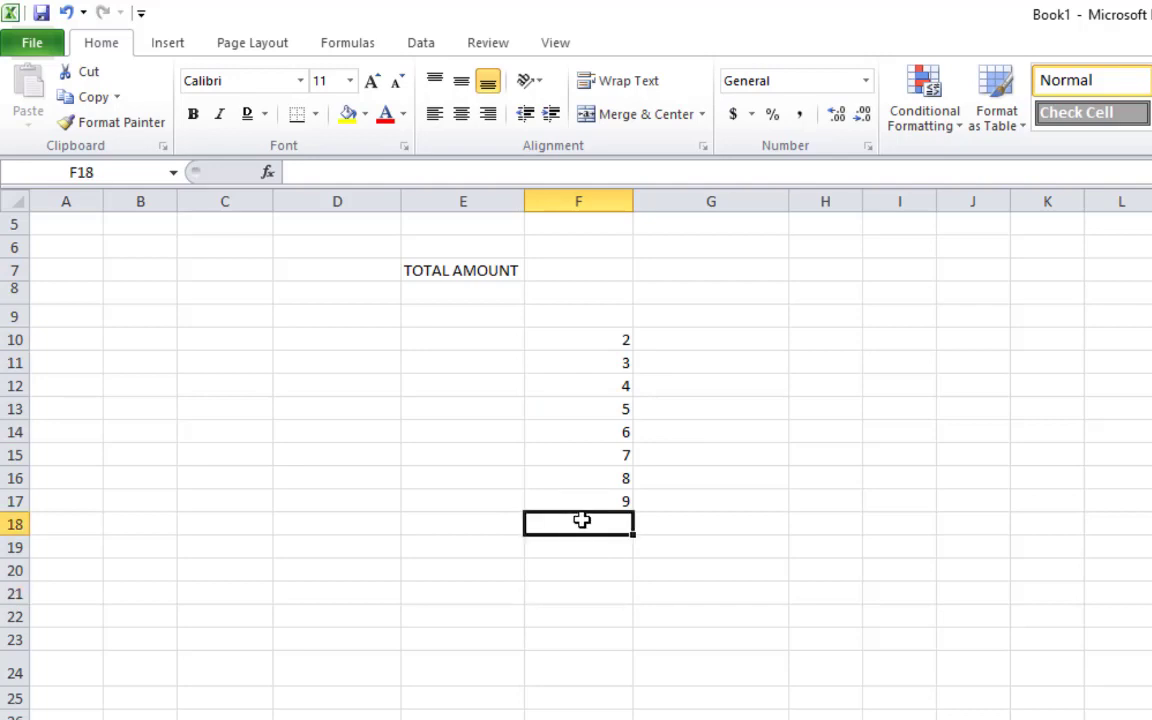
text(=SUM)
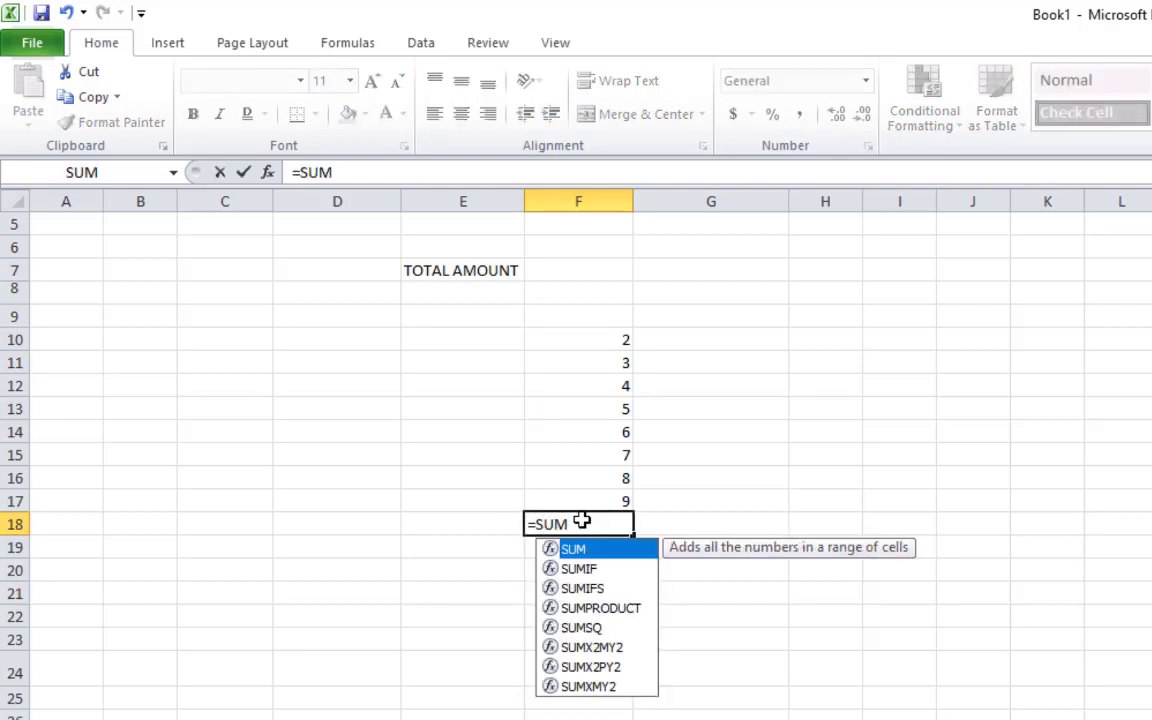
text(()
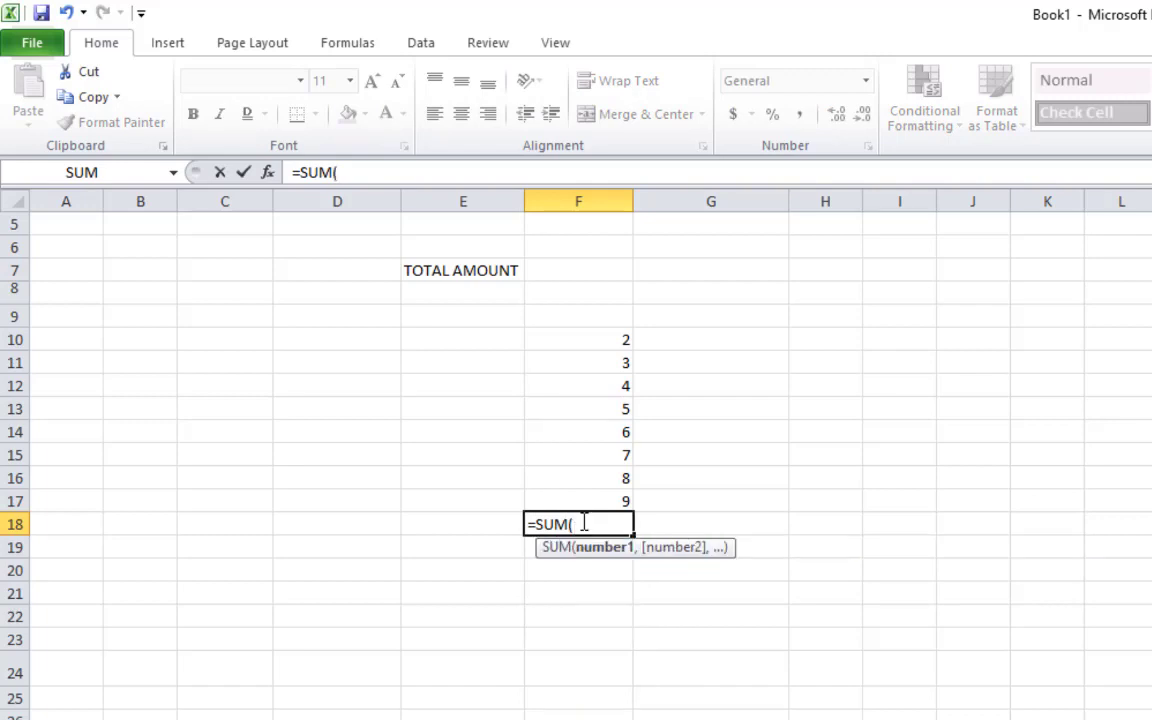
drag(607, 339, 622, 496)
key(Return)
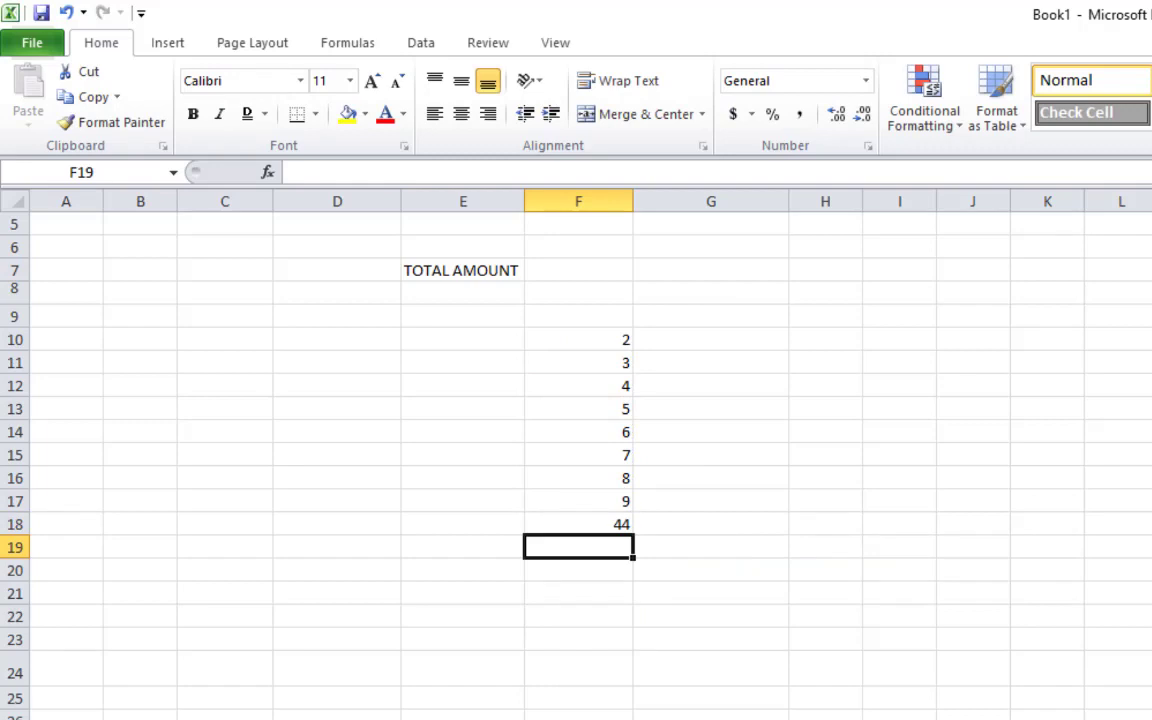
click(548, 527)
Label E18 as TOTAL and delete the old TOTAL AMOUNT heading
click(490, 527)
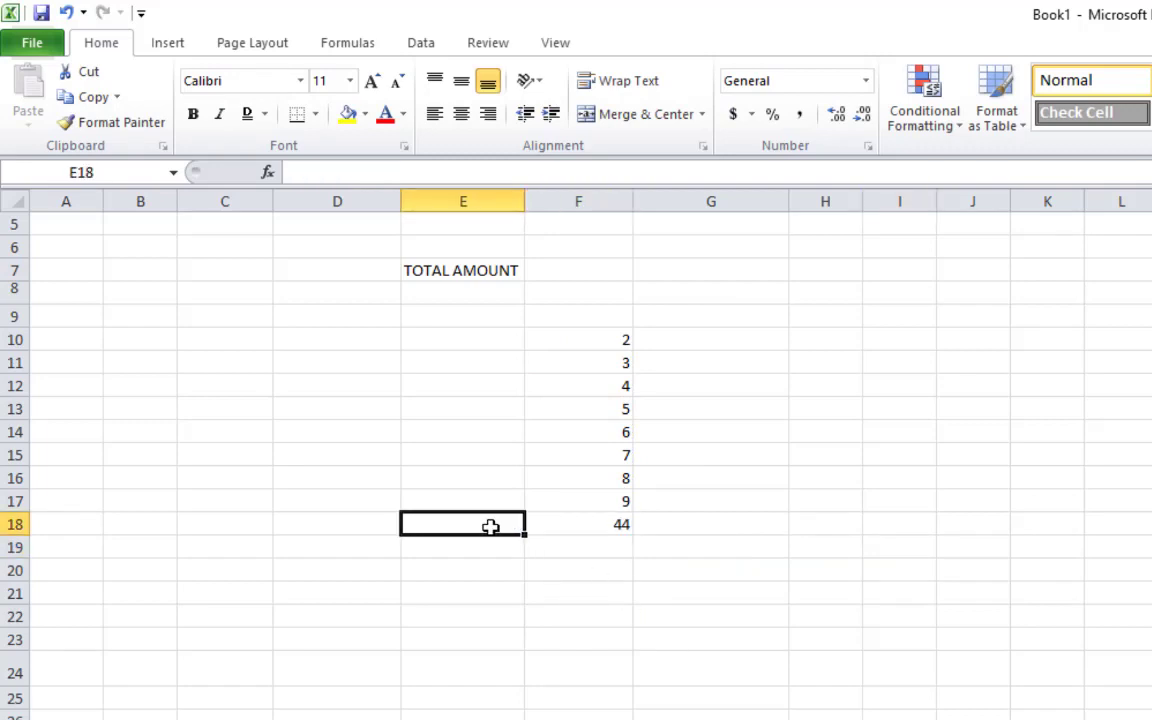
text(TOA)
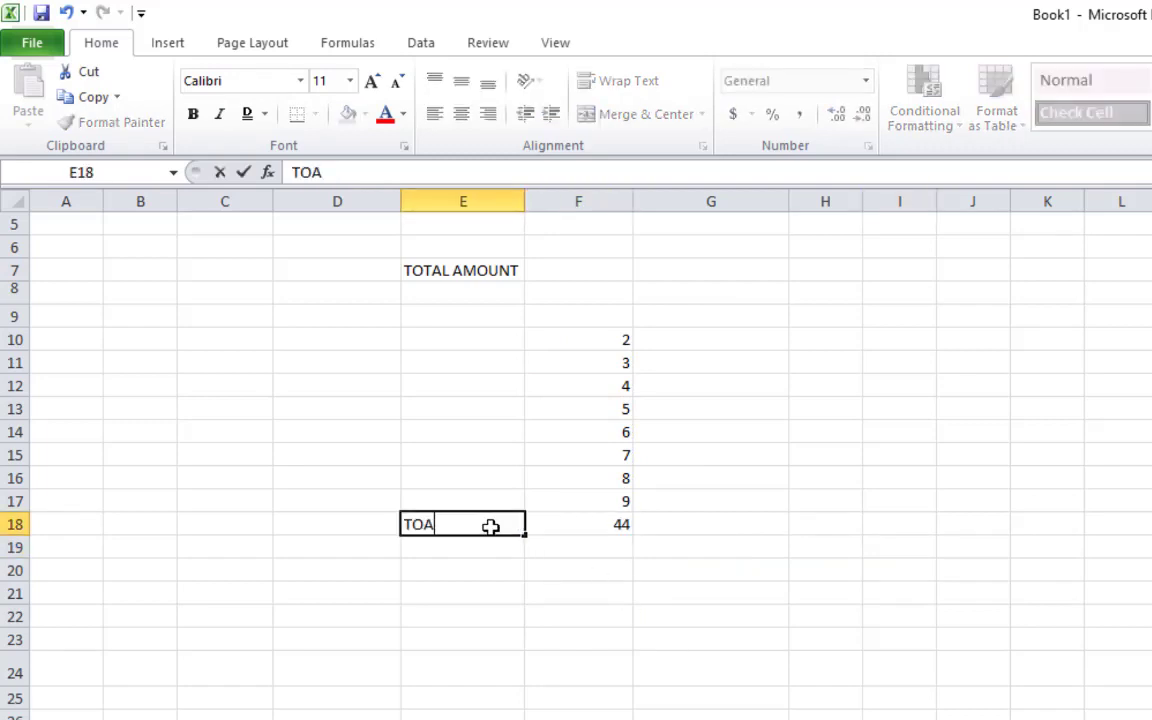
key(BackSpace)
text(TAL)
key(Return)
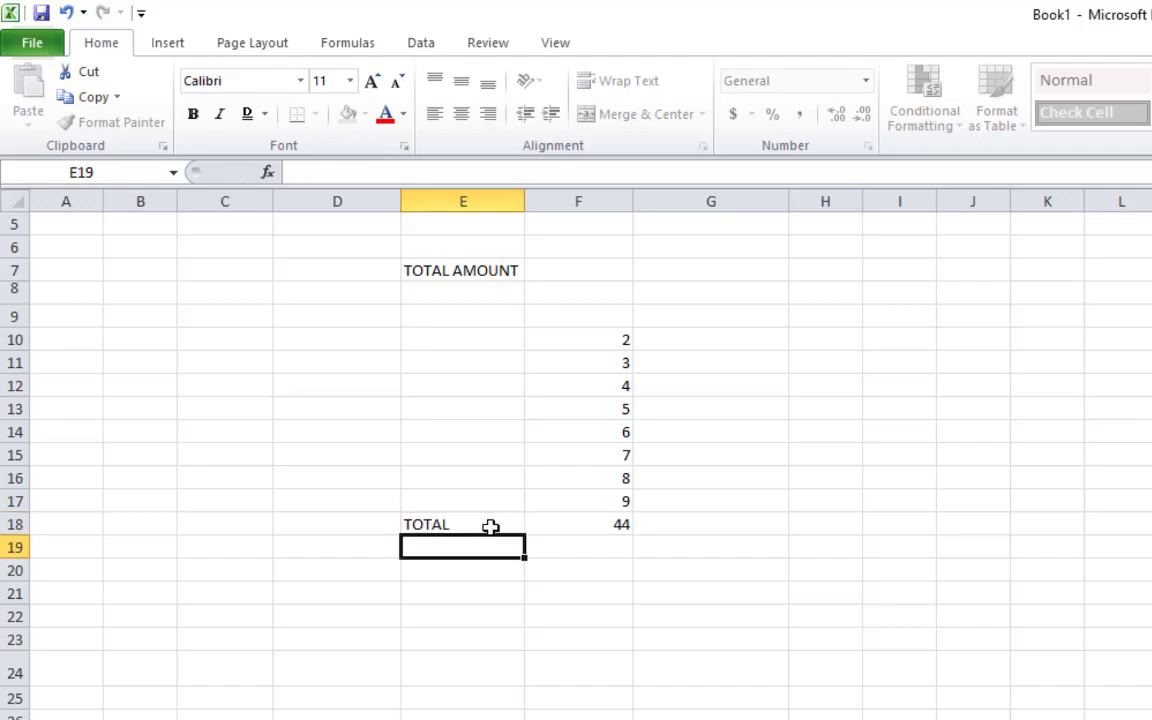
click(493, 277)
key(Delete)
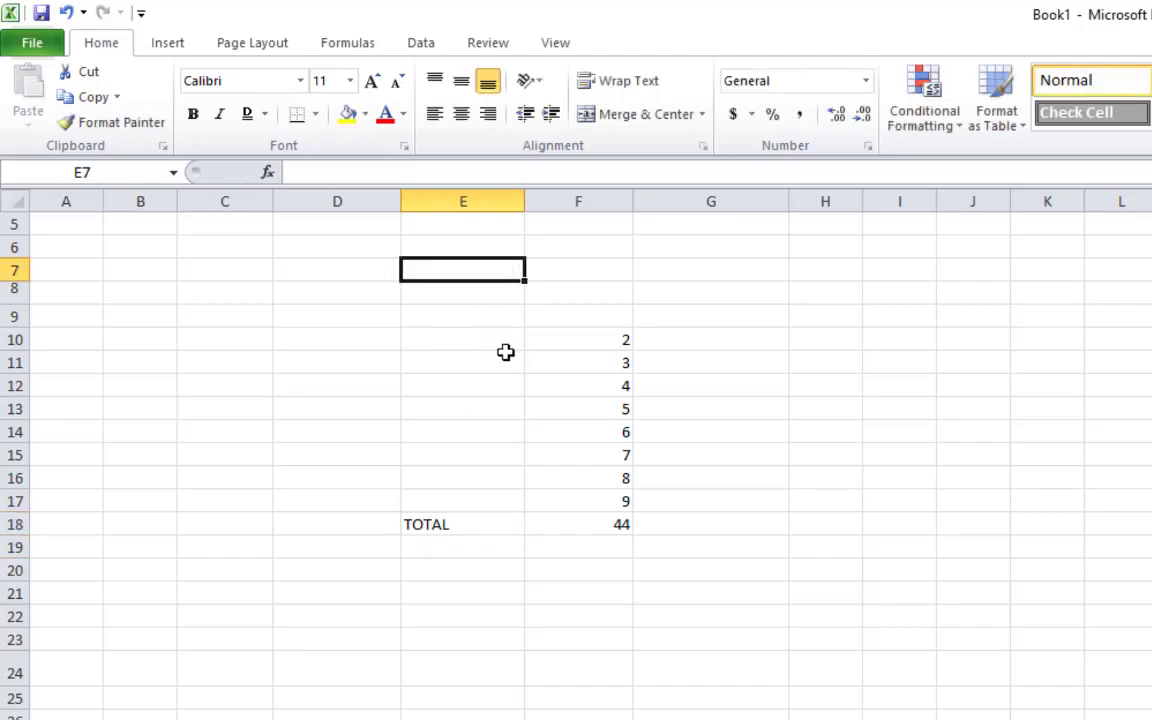
click(516, 610)
click(483, 522)
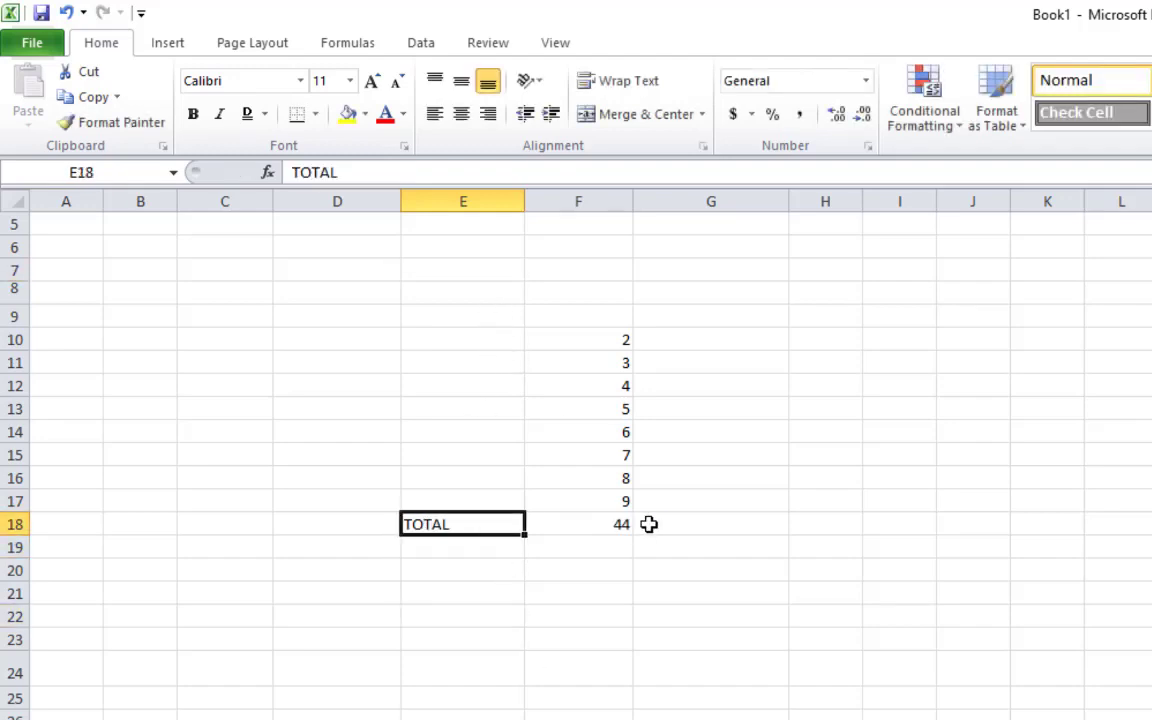
click(655, 524)
click(825, 345)
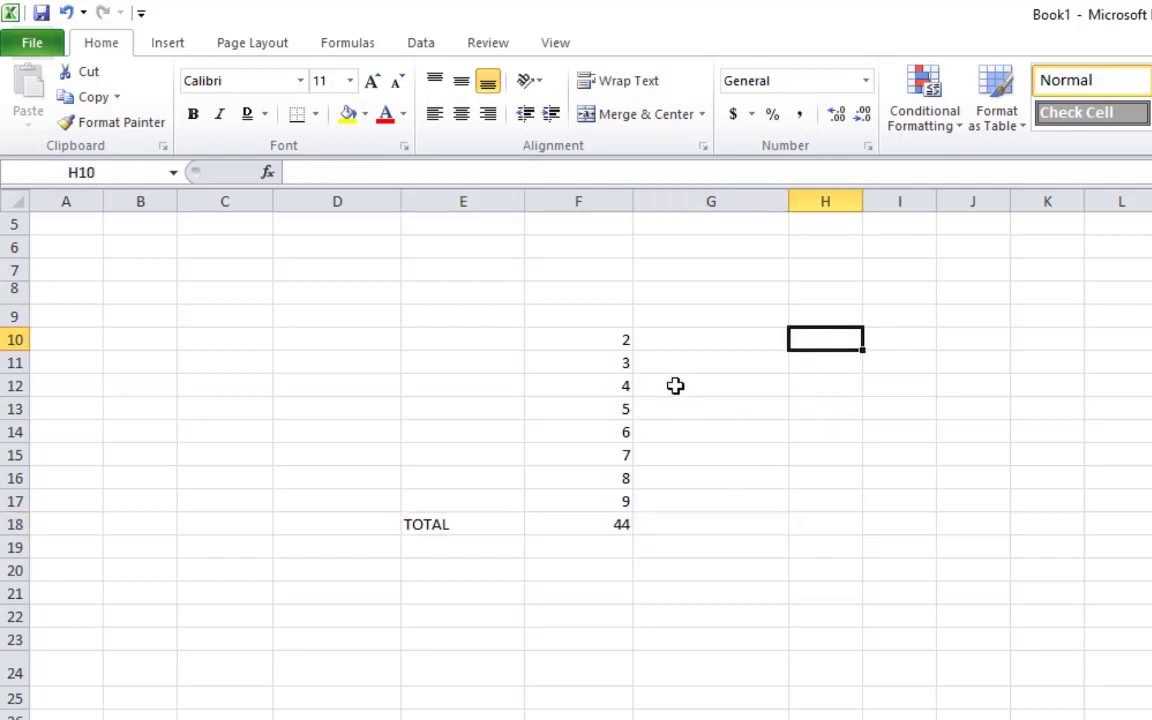
Enter the heading PLUS in F9
click(612, 314)
text(P)
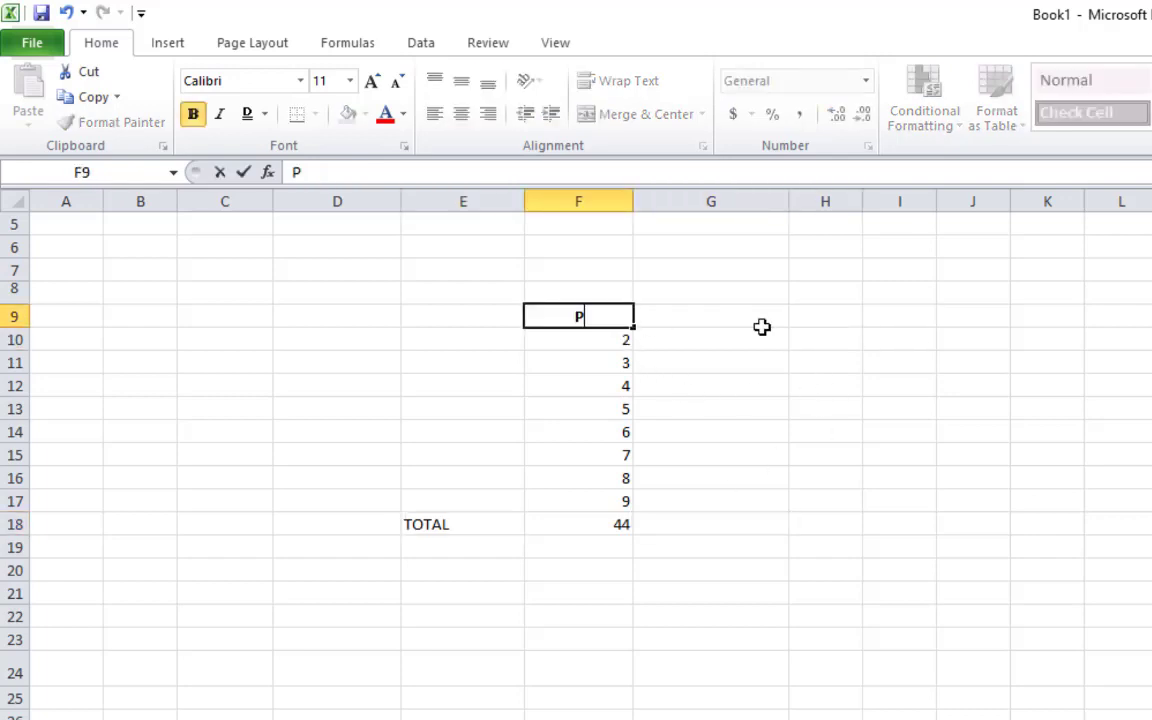
text(LUS)
key(Return)
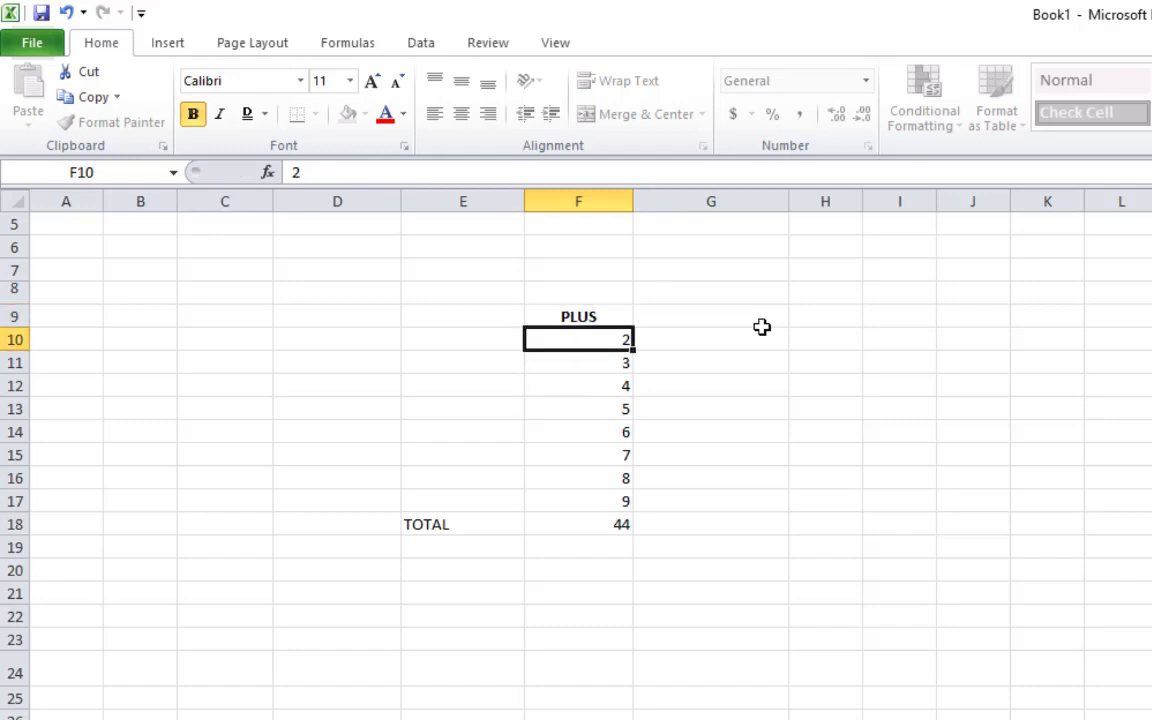
Centre-align the PLUS table together with its TOTAL label
drag(608, 342, 607, 517)
drag(455, 316, 584, 522)
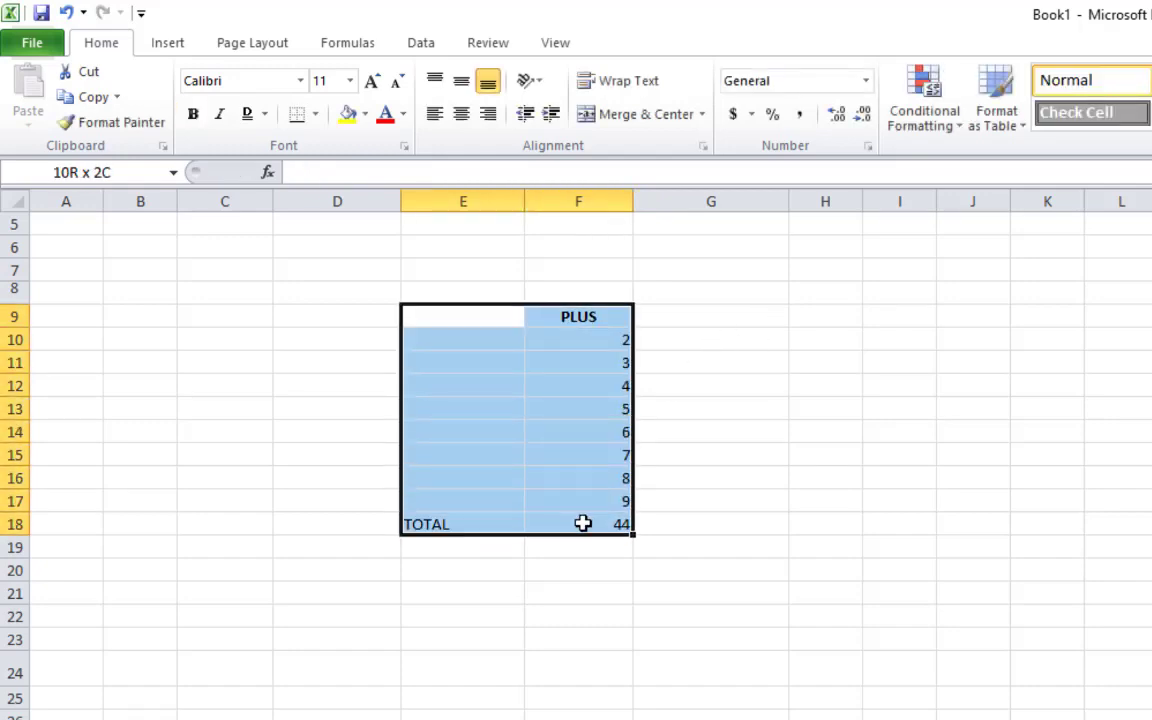
click(459, 116)
click(459, 116)
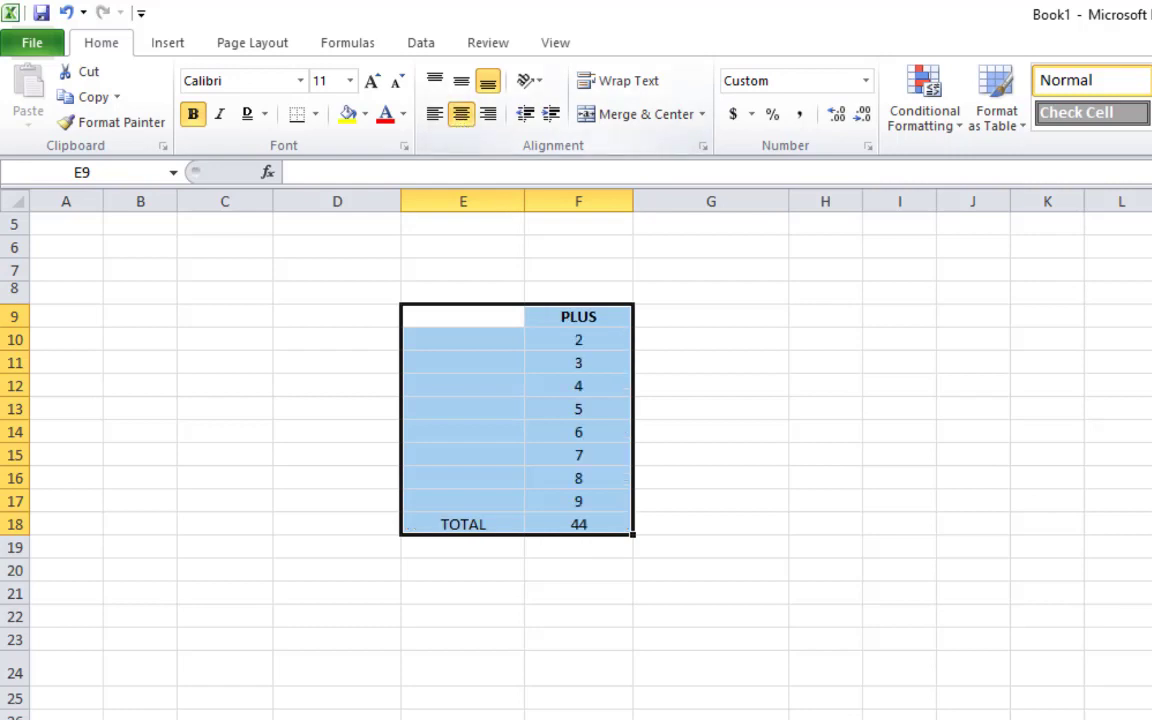
click(674, 501)
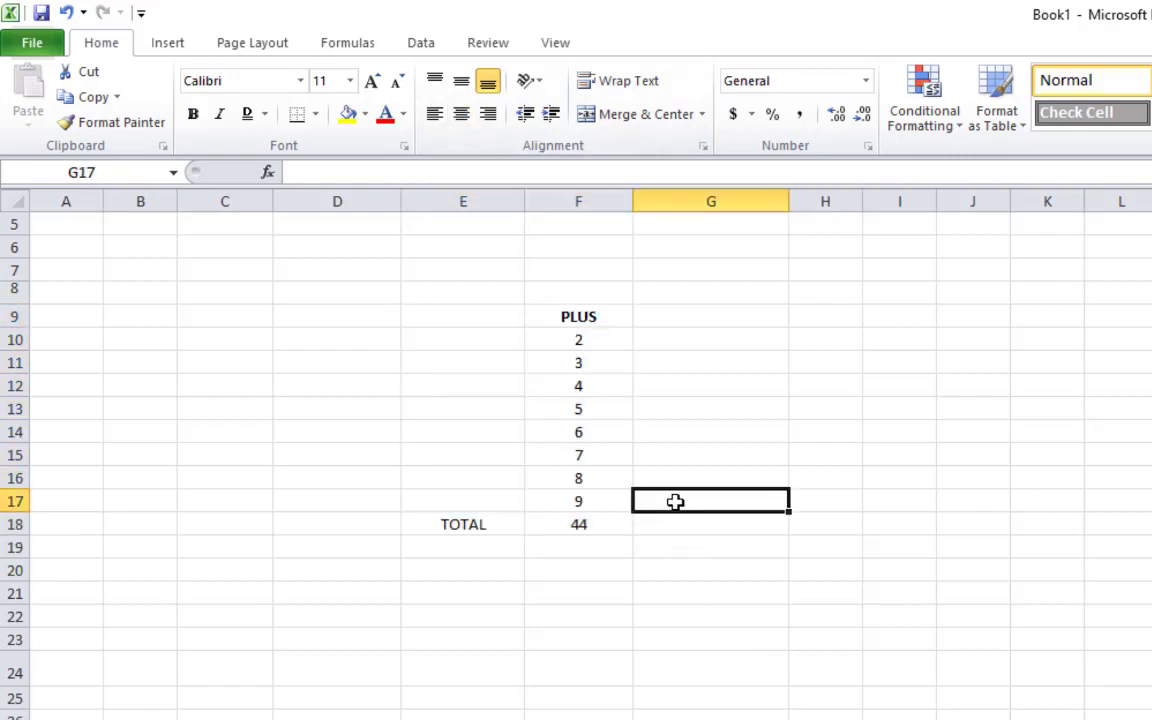
Increase the font size of the 44 total in F18 to 18
click(588, 522)
click(372, 80)
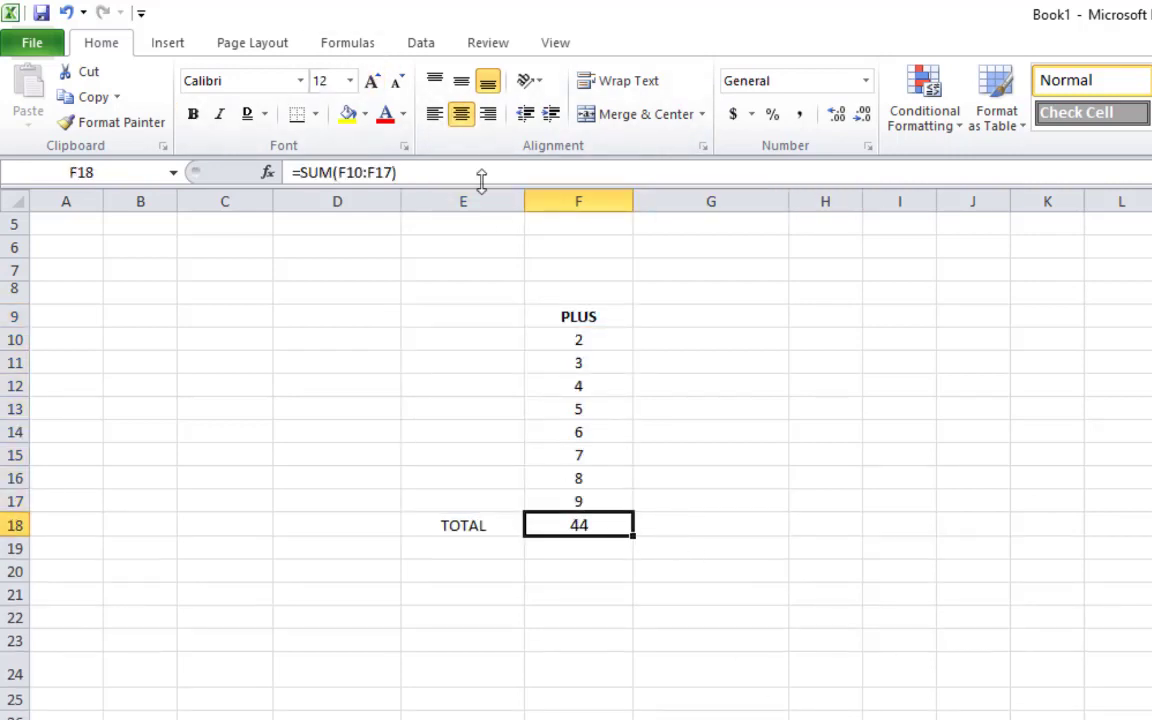
click(372, 80)
click(372, 80)
Increase the font size of the TOTAL label in E18 to 16
click(372, 80)
click(795, 626)
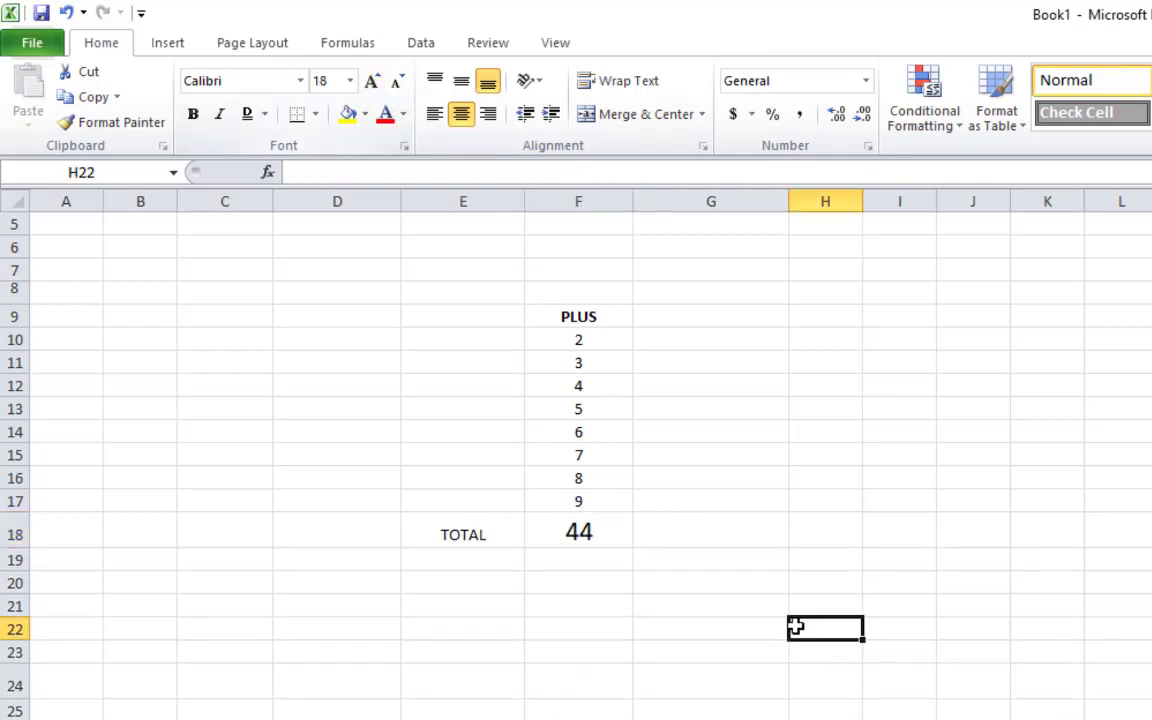
click(504, 528)
click(372, 80)
click(372, 80)
click(372, 80)
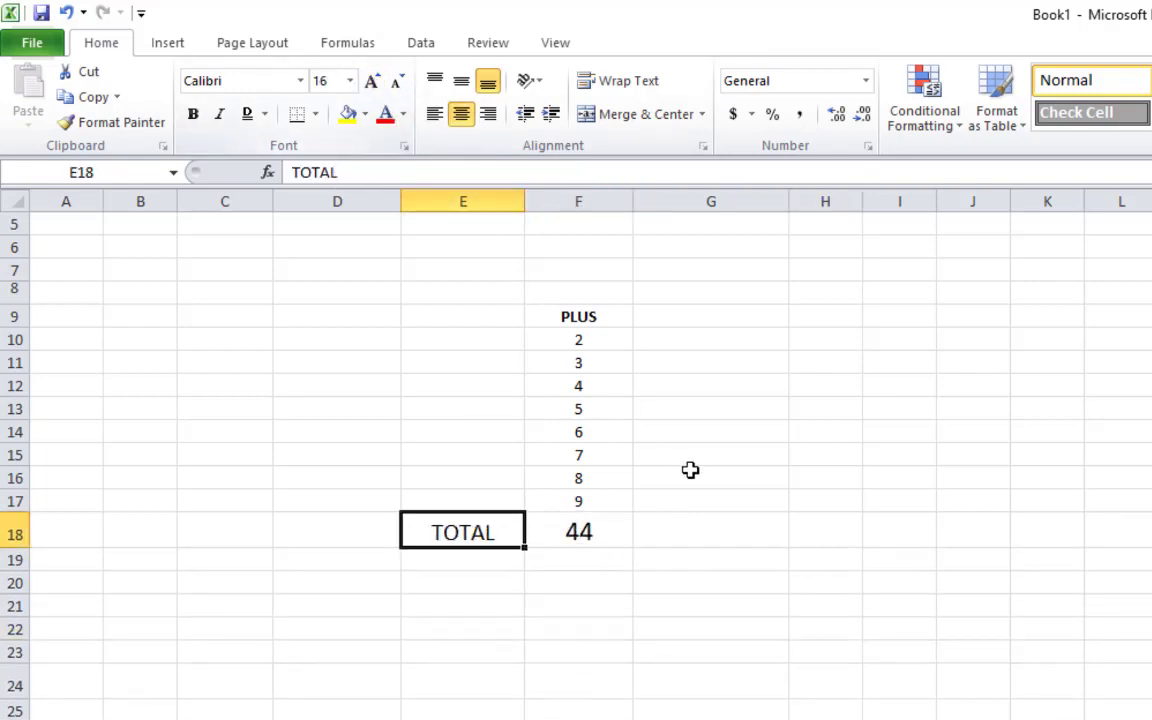
click(692, 475)
click(680, 322)
click(824, 320)
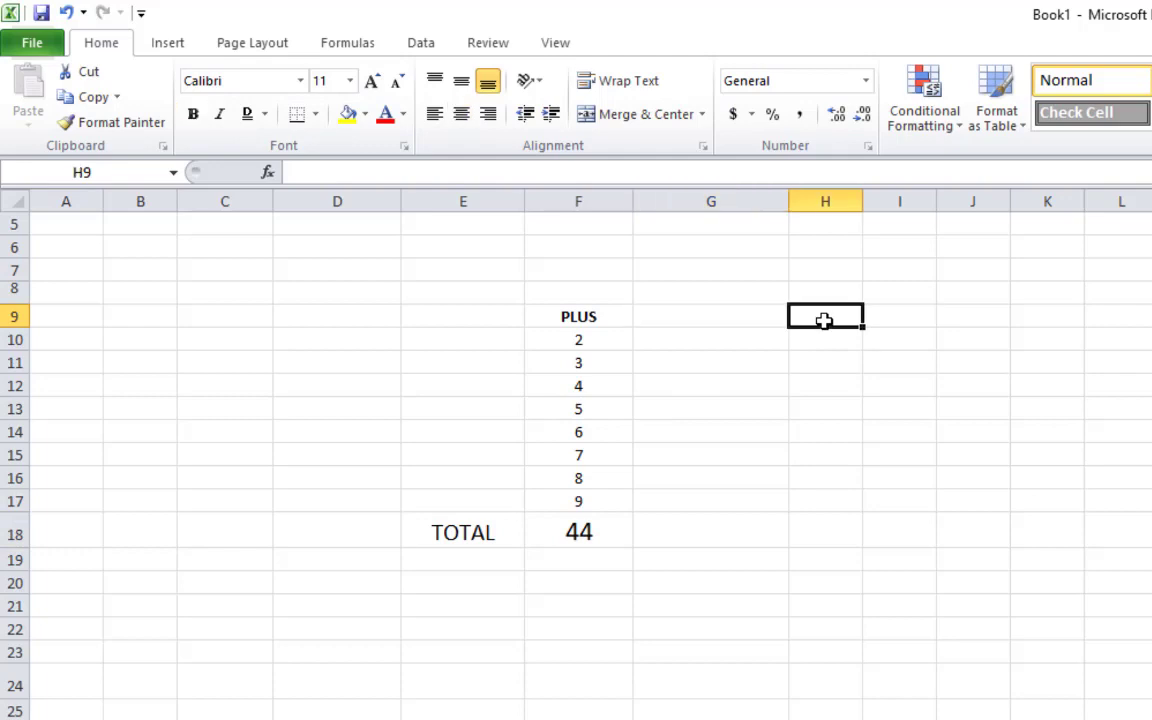
Replace a mistyped heading with a - minus heading in H9
double_click(824, 320)
text(MINUSE)
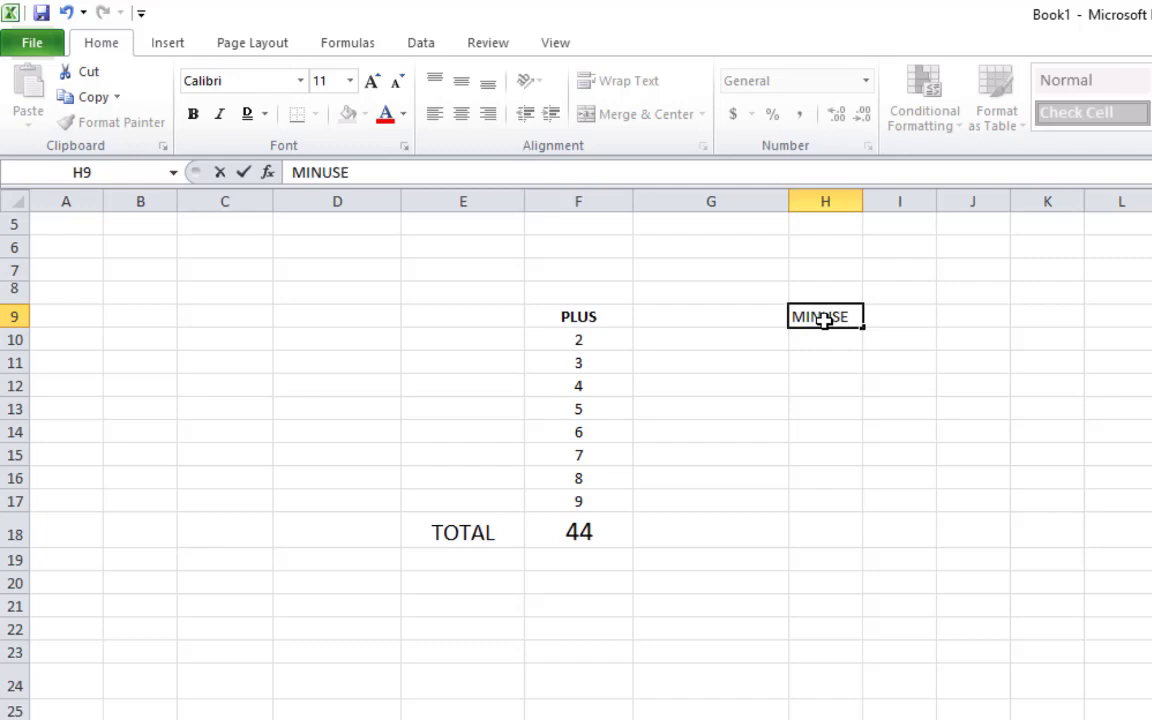
key(BackSpace)
key(BackSpace)
key(BackSpace)
key(BackSpace)
key(BackSpace)
key(BackSpace)
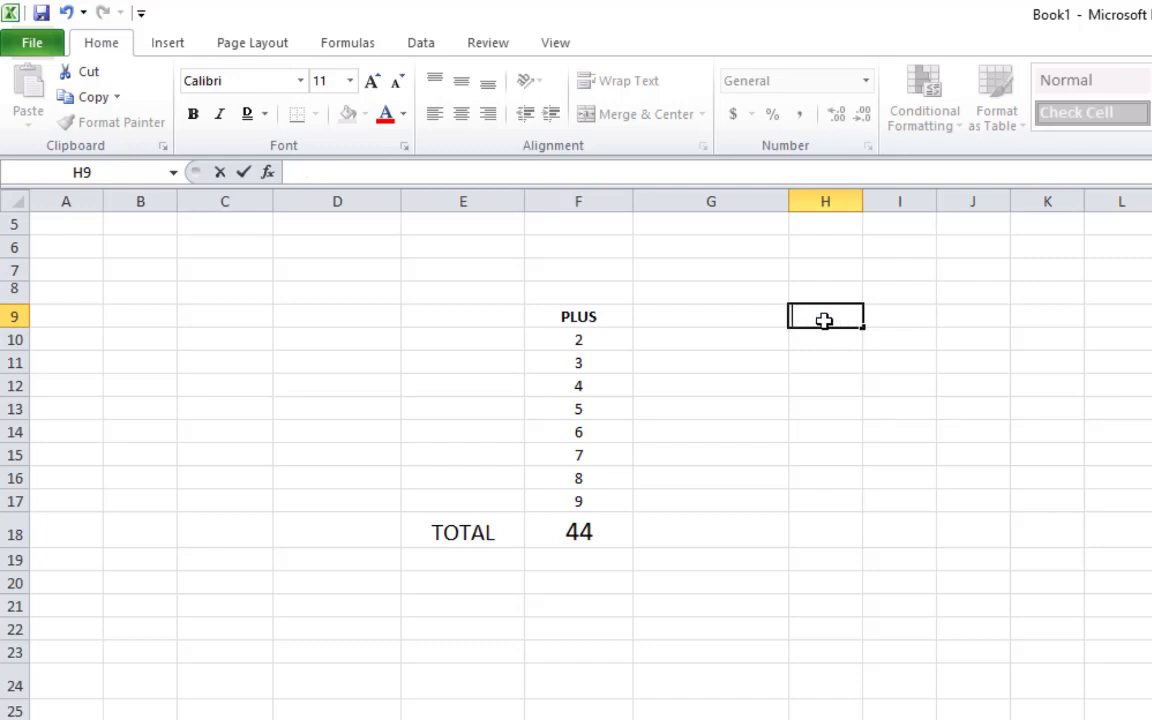
text(-)
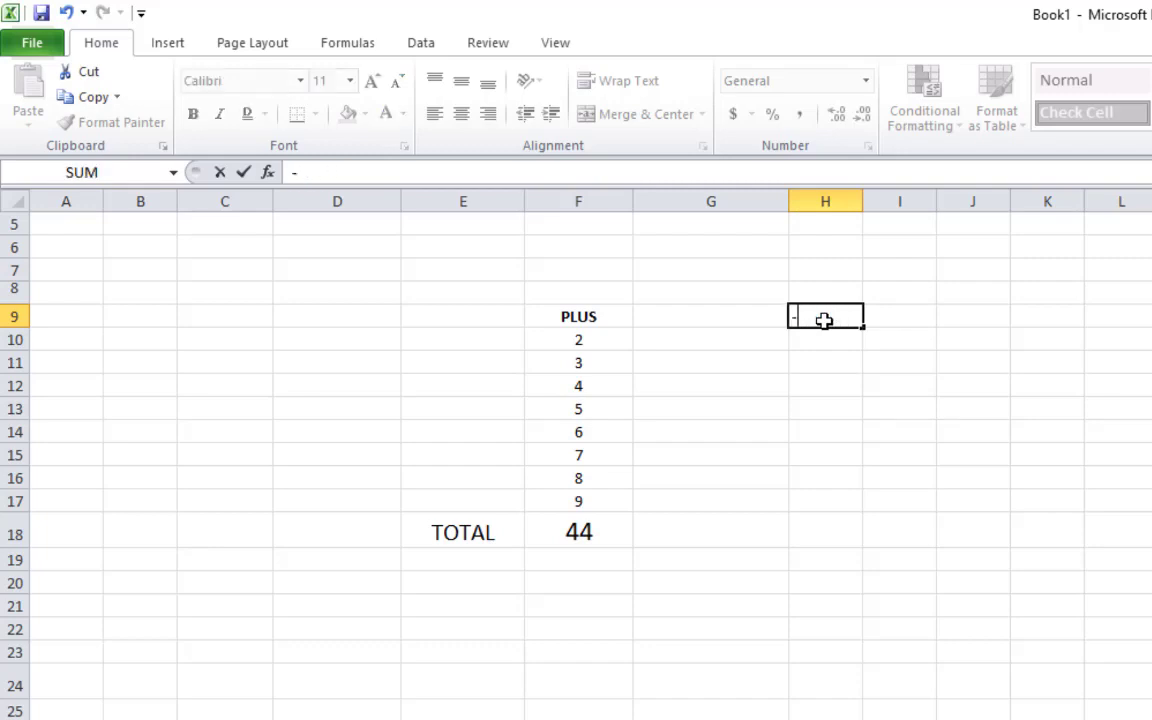
key(Return)
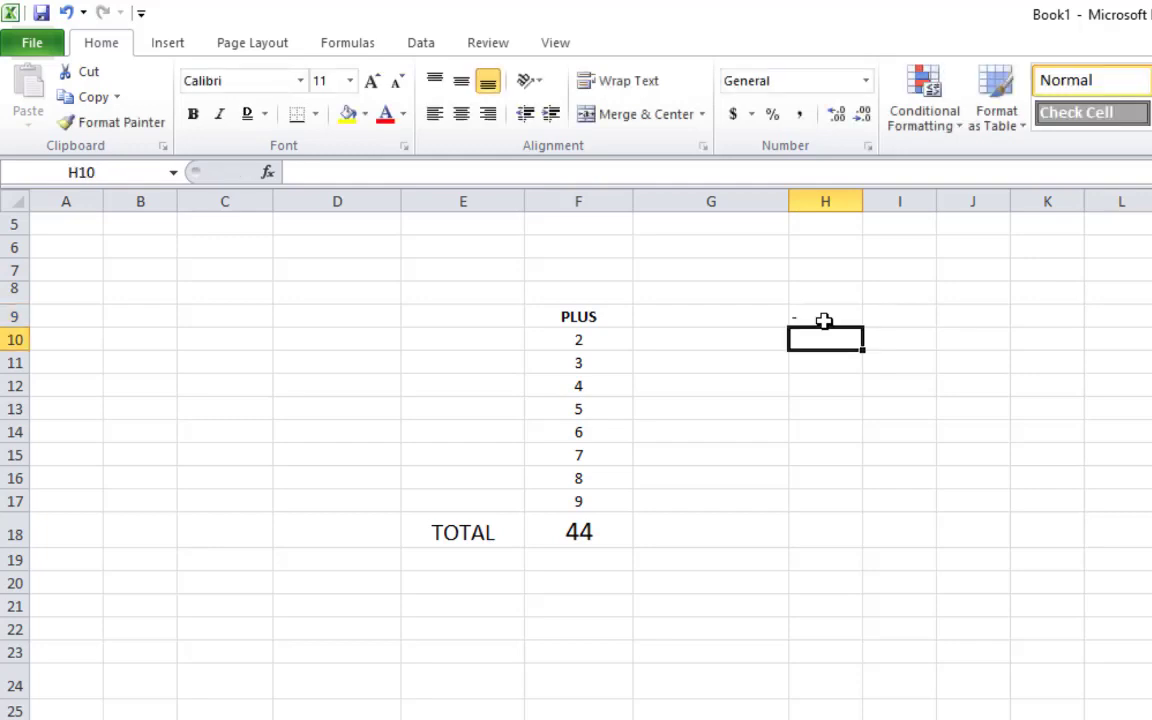
click(850, 448)
Enter 5, 8, 10 and 5 in H10:H13, correcting a wrong 95 in H12
click(830, 347)
text(5)
key(Return)
text(8)
key(Return)
text(95)
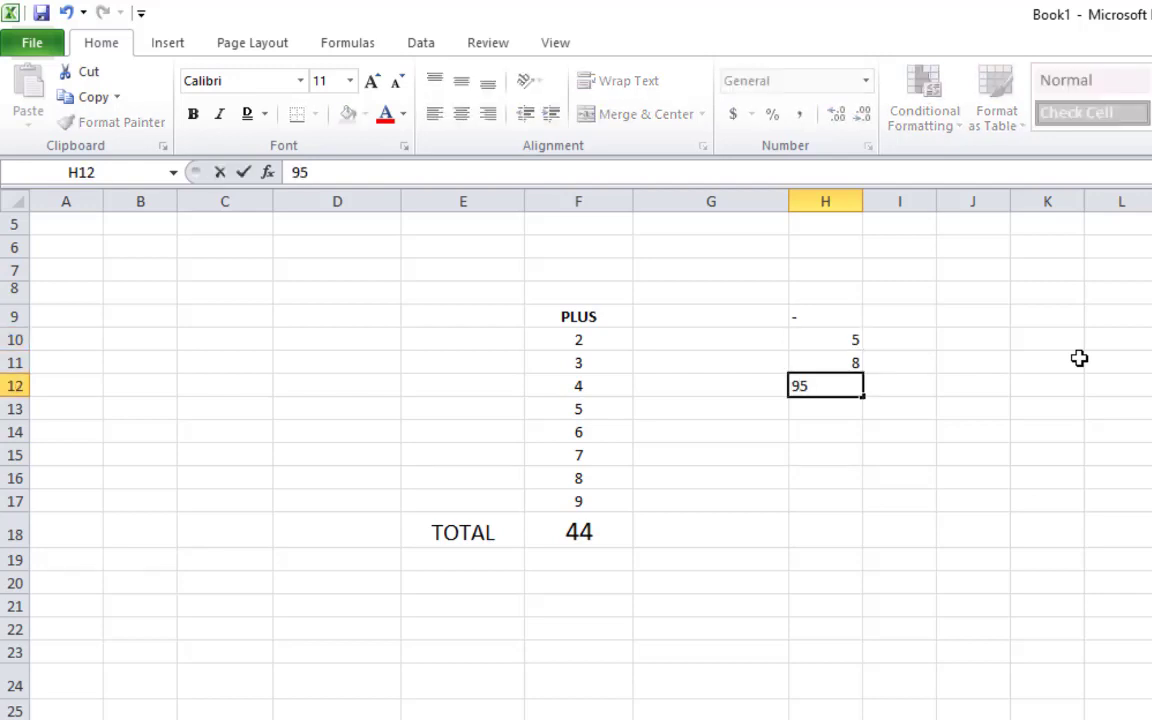
key(Return)
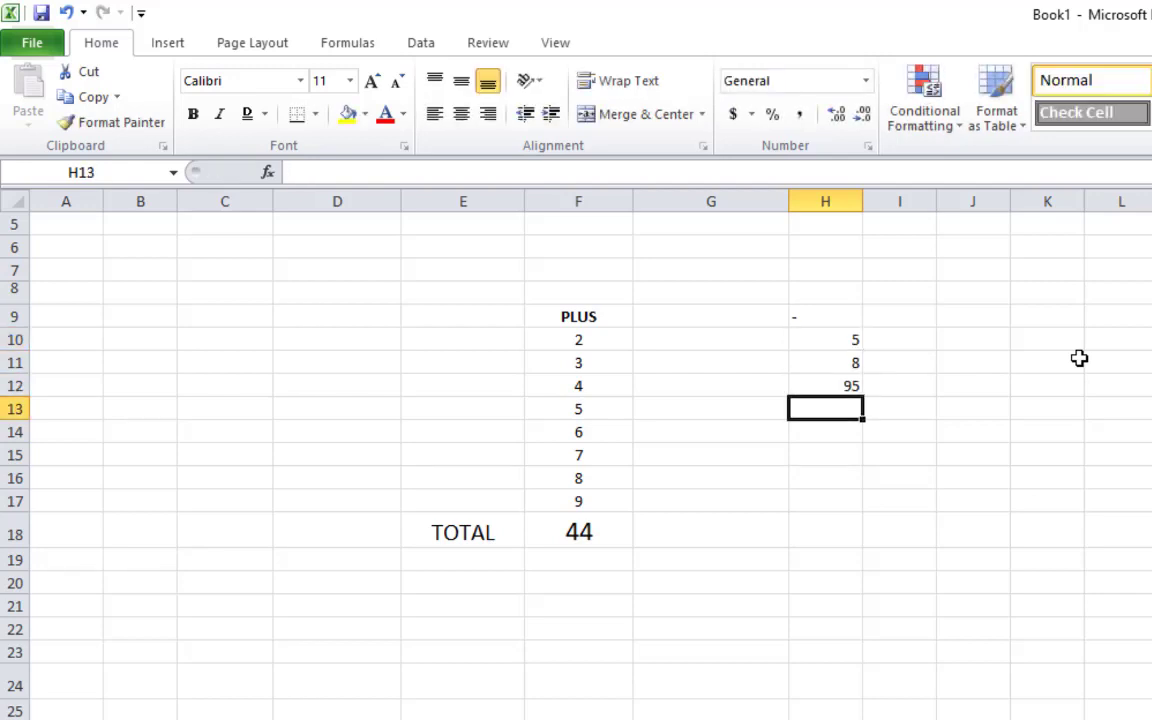
click(840, 386)
key(Delete)
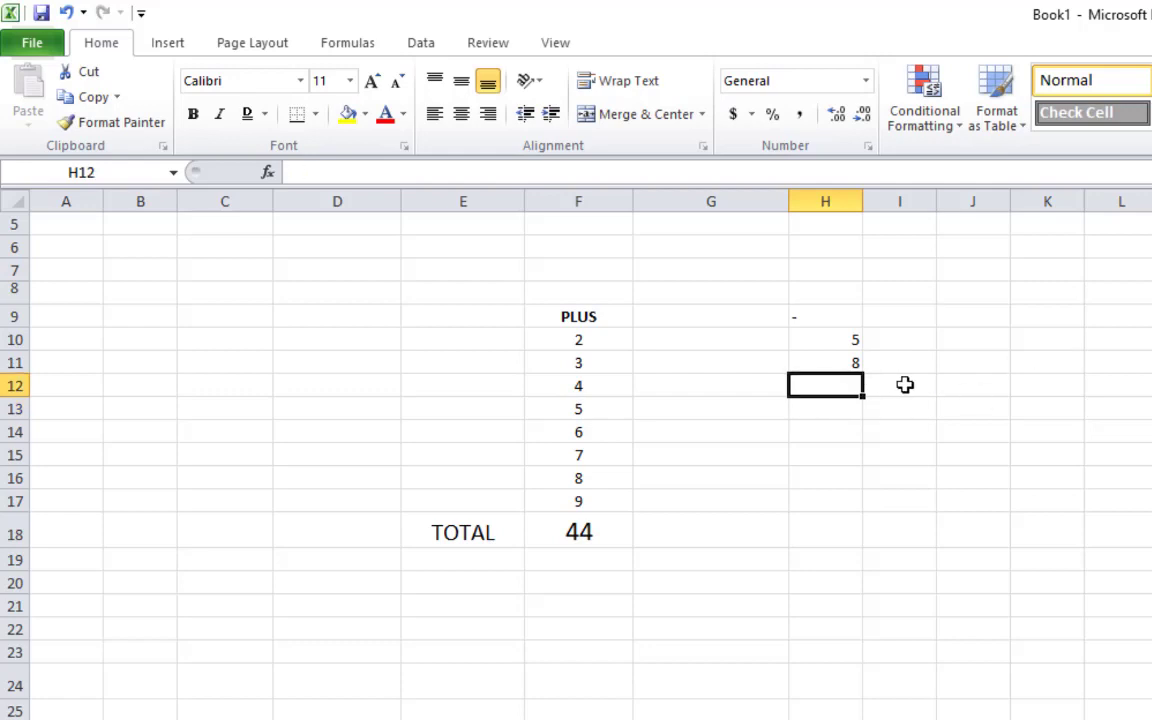
text(10)
key(Return)
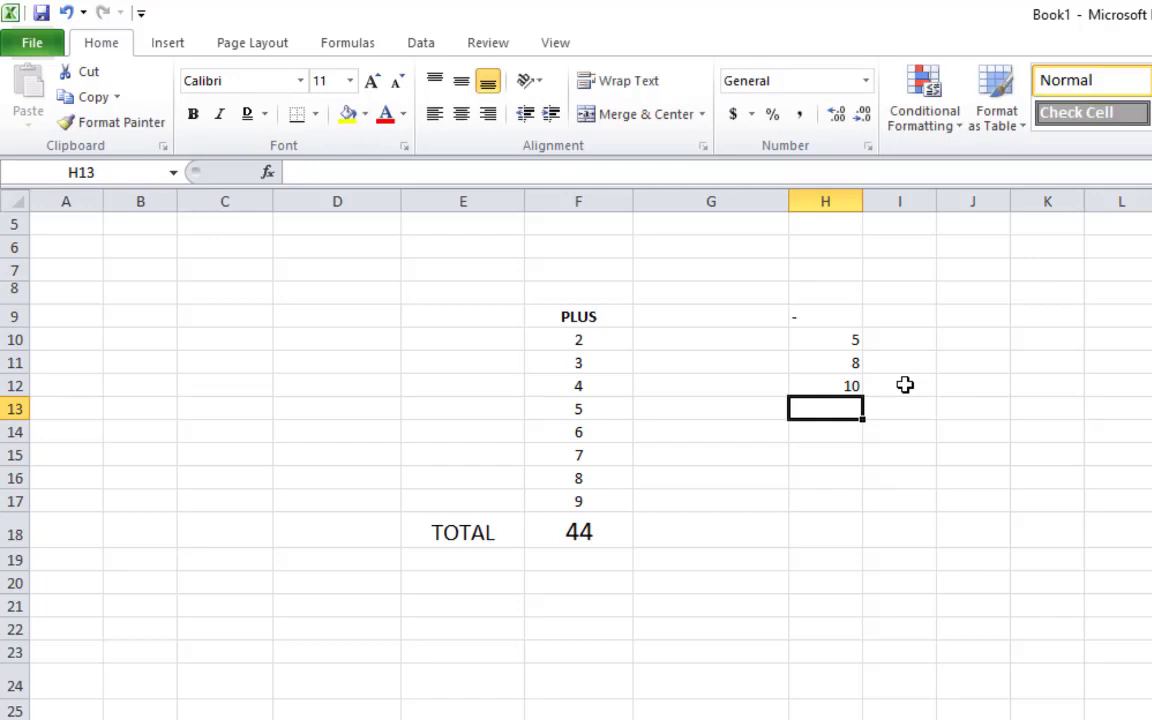
text(5)
key(Return)
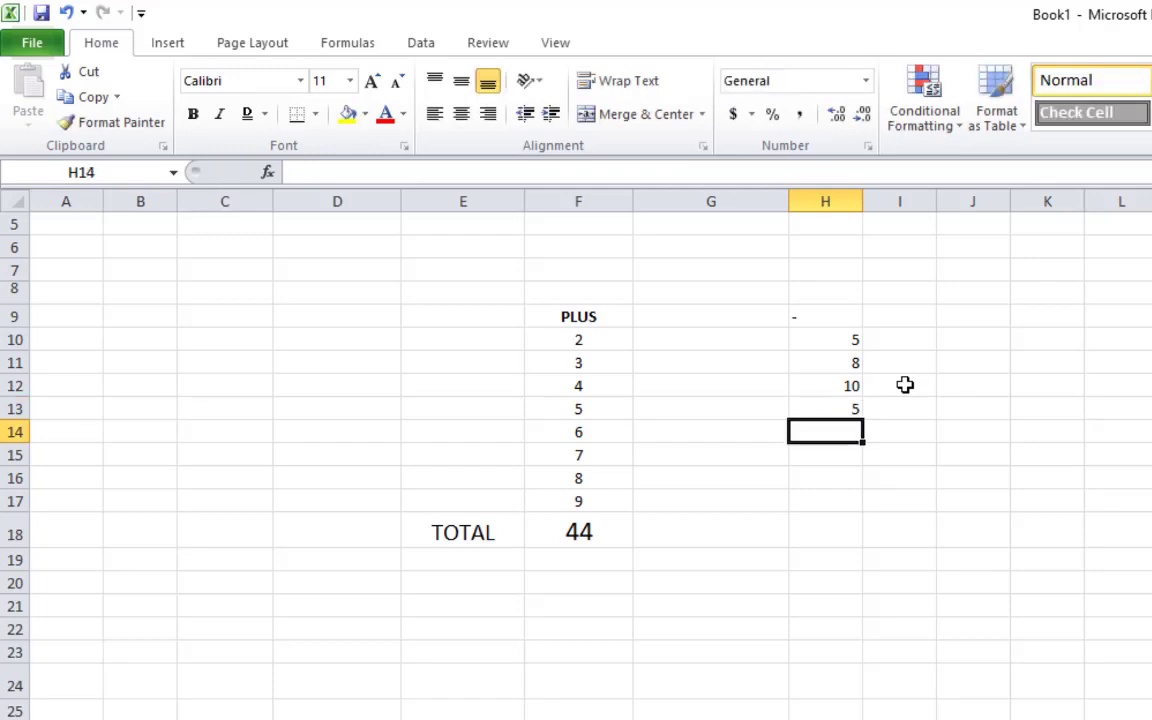
click(868, 456)
click(836, 517)
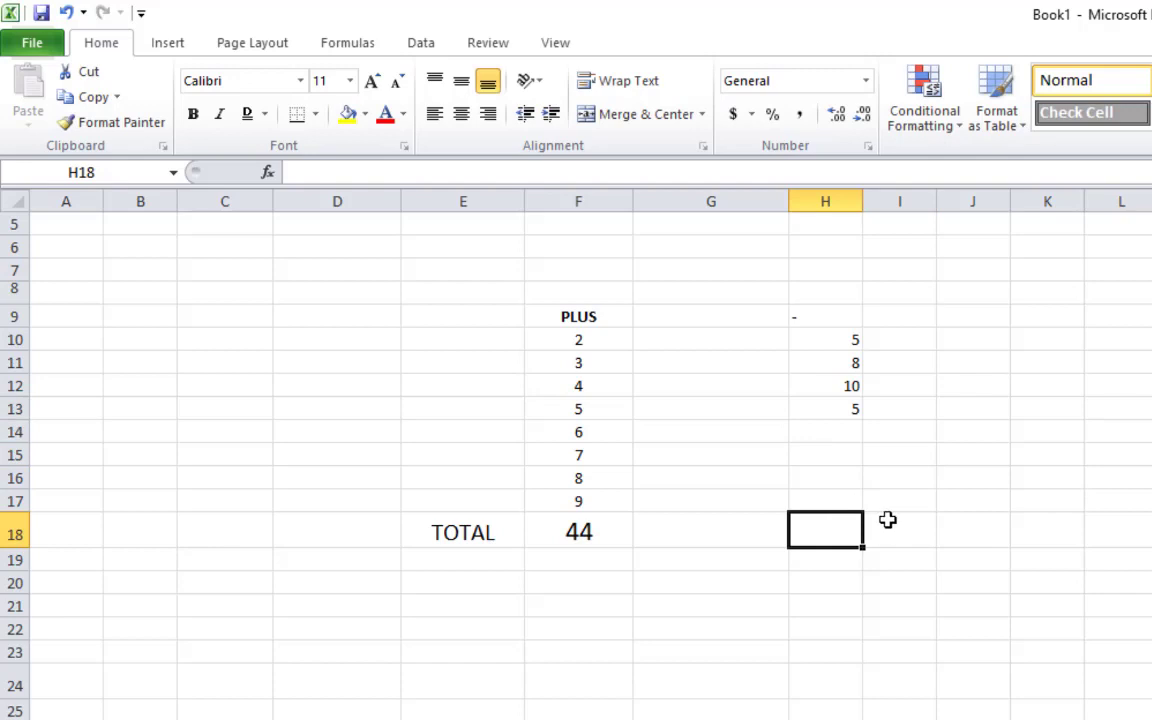
Enter =SUM(H10:H17) in H18 so it shows 28
text(=SUN)
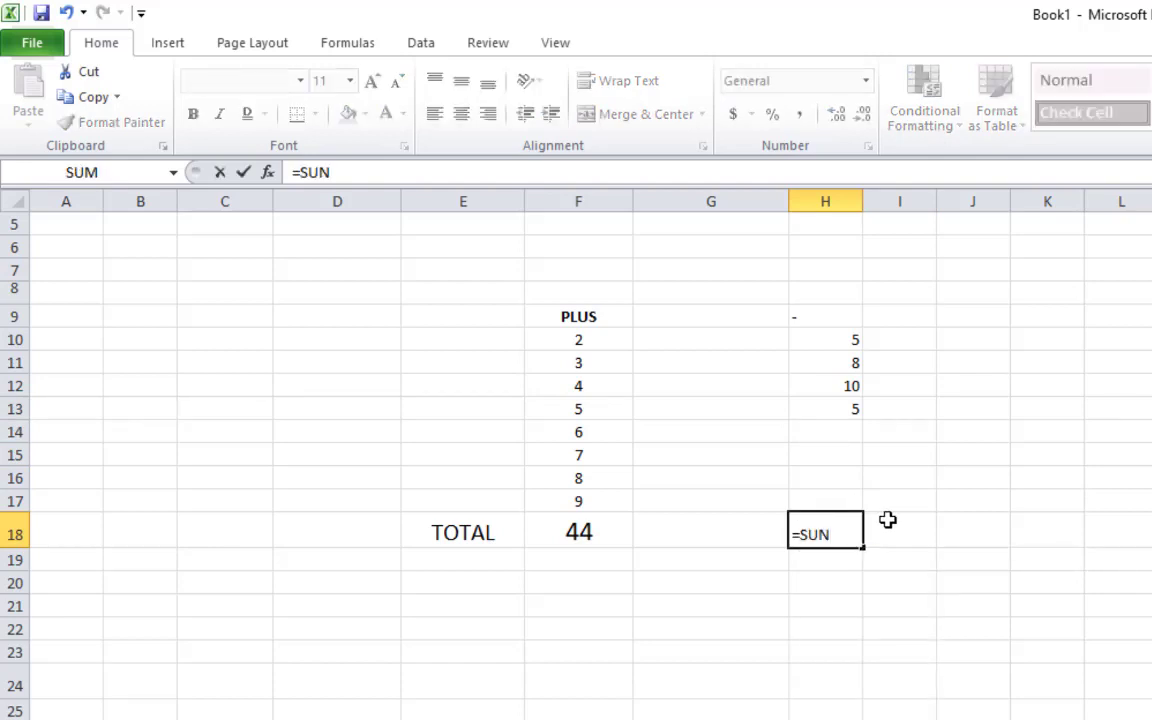
key(BackSpace)
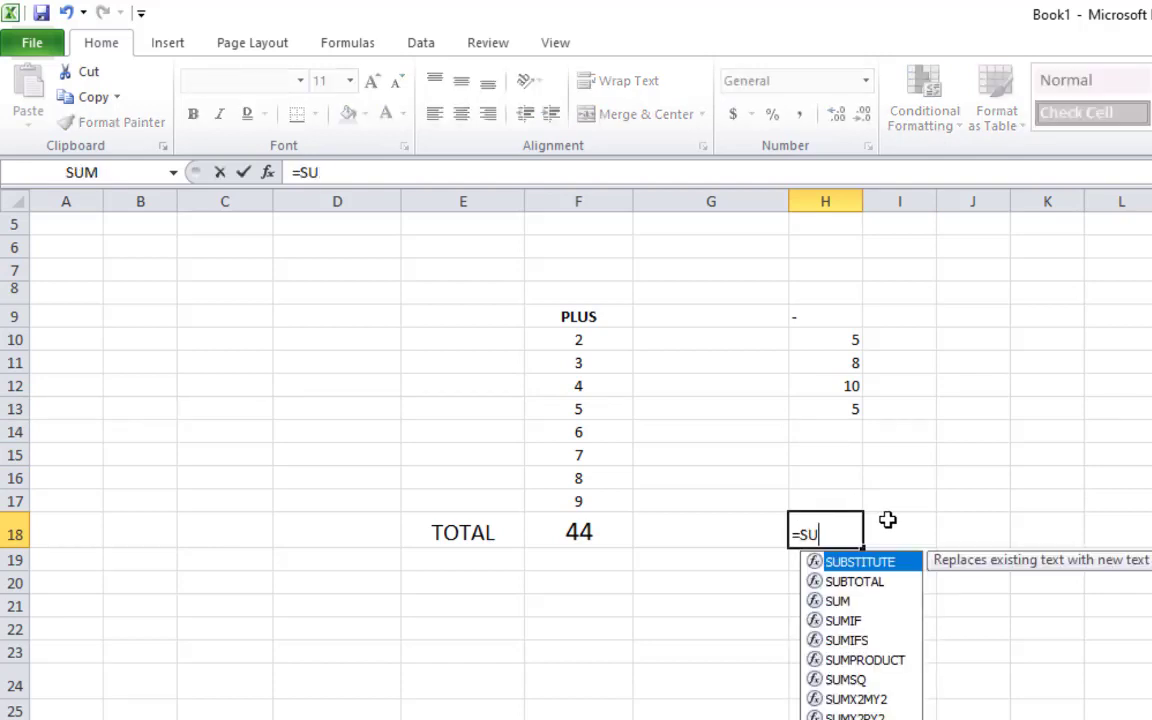
text(M)
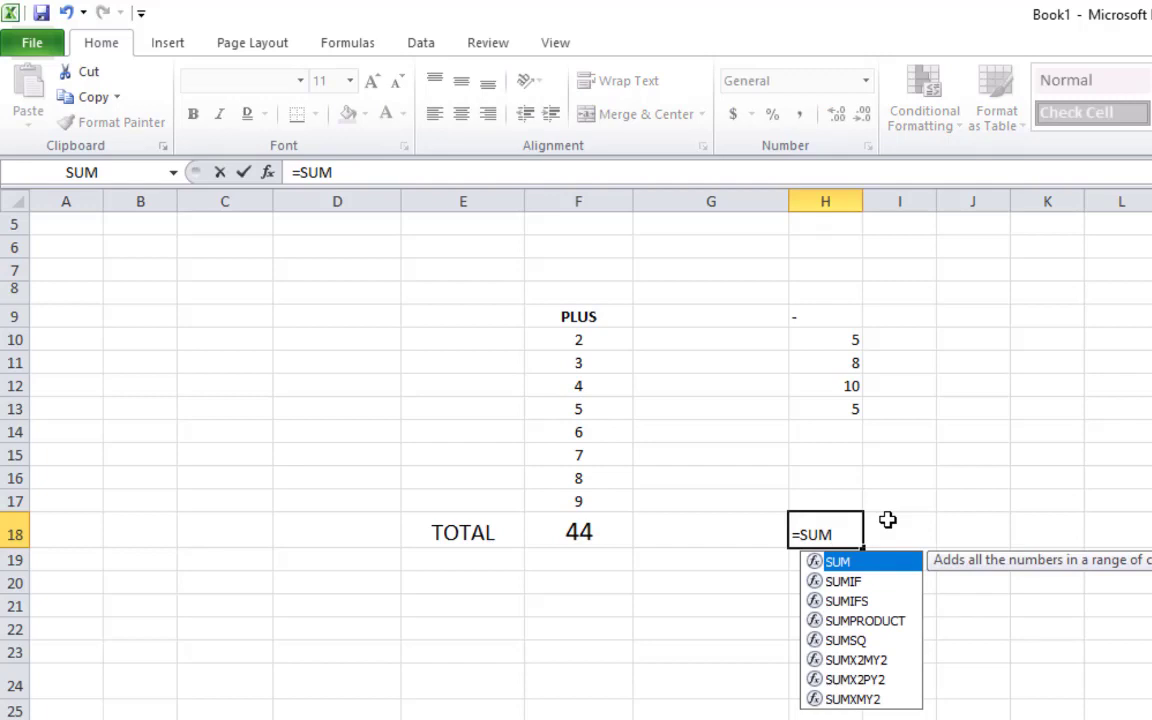
text(()
click(852, 340)
drag(852, 340, 856, 491)
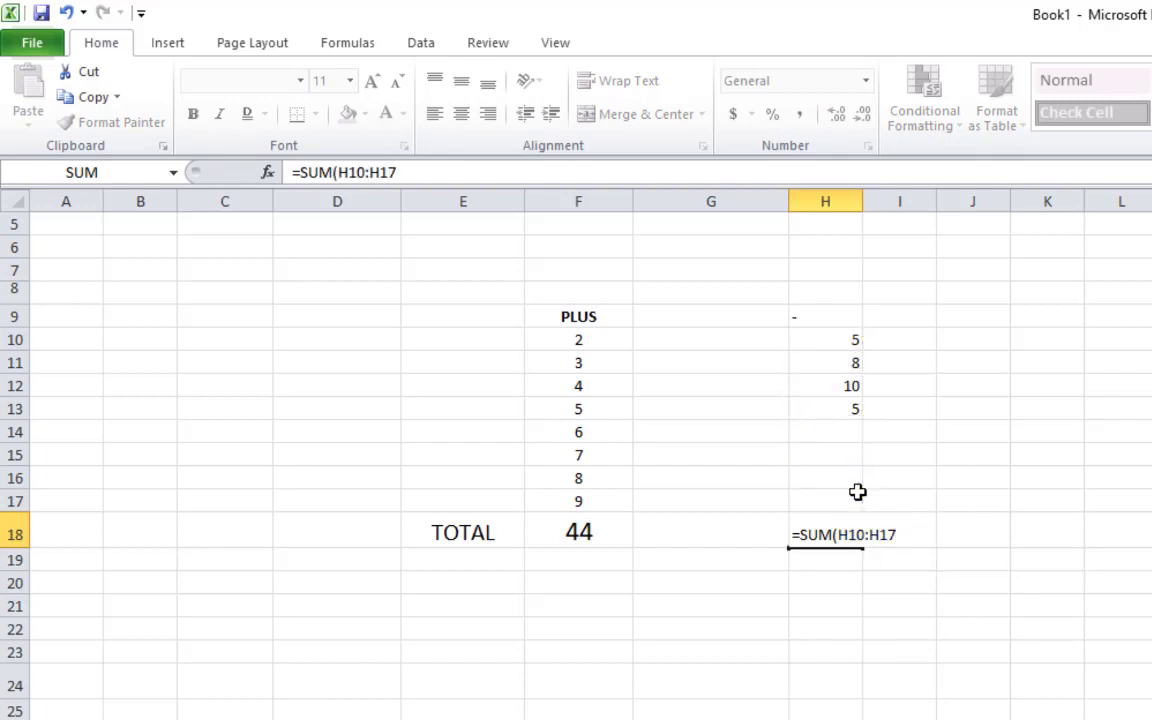
key(Return)
click(874, 681)
click(835, 540)
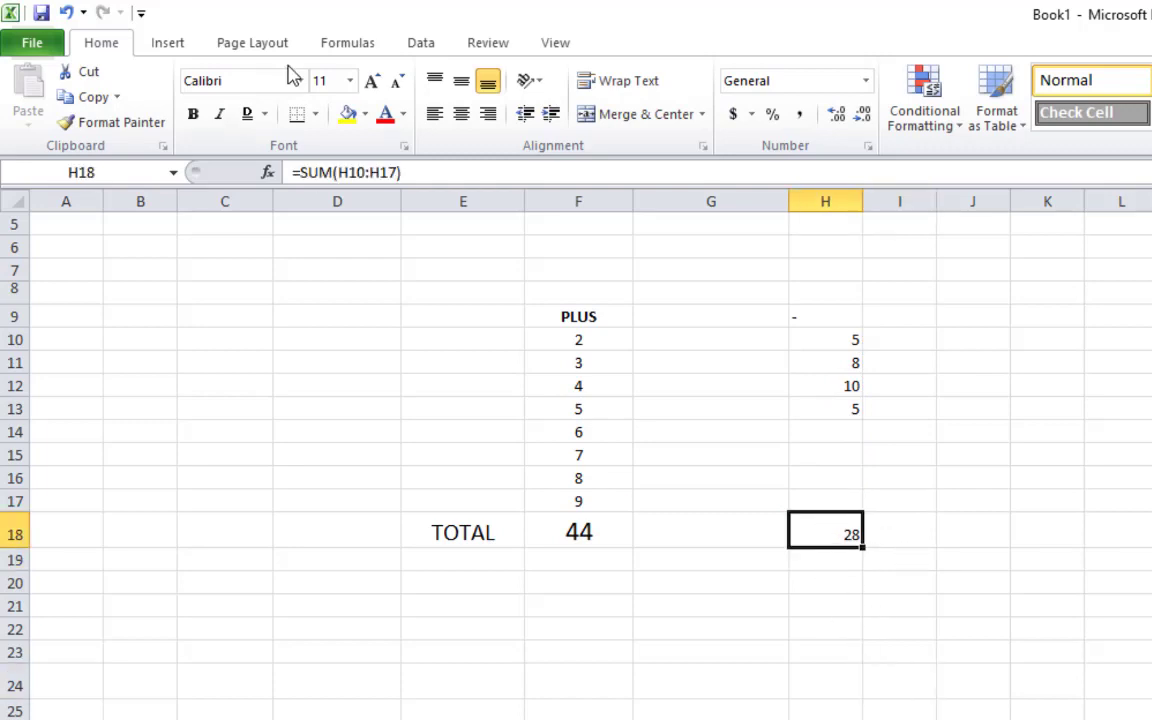
Copy the large formatting of the 44 total onto the 28 total with Format Painter
click(566, 518)
click(127, 136)
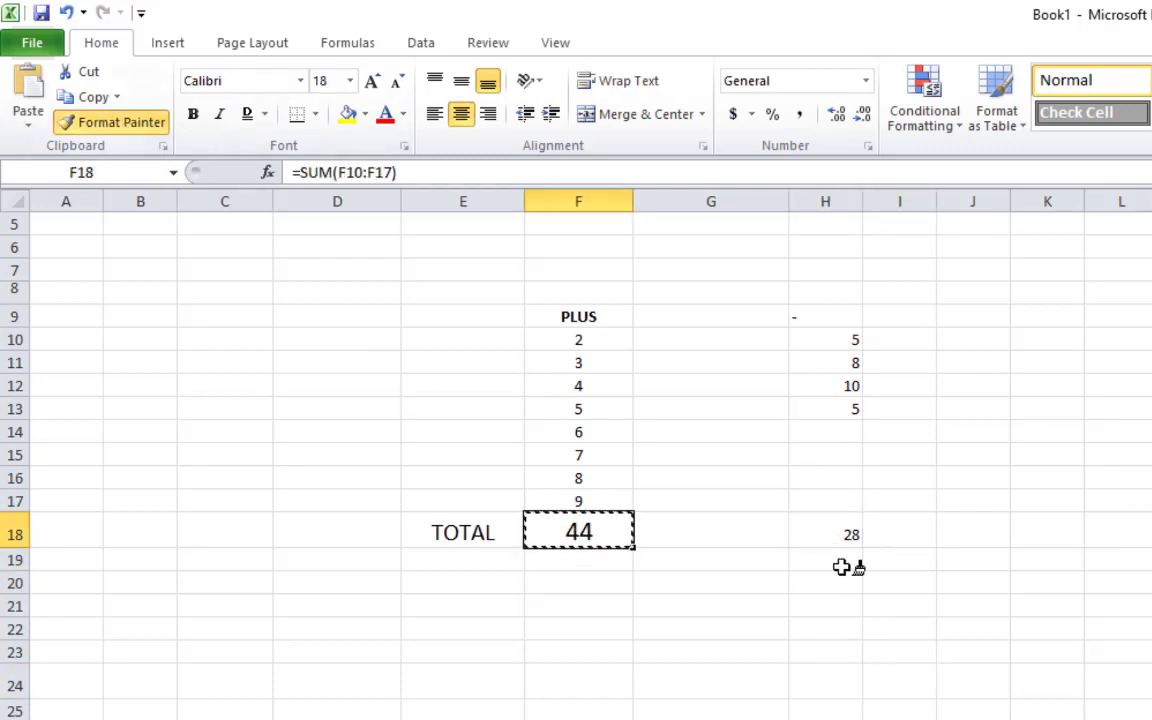
click(832, 534)
click(990, 656)
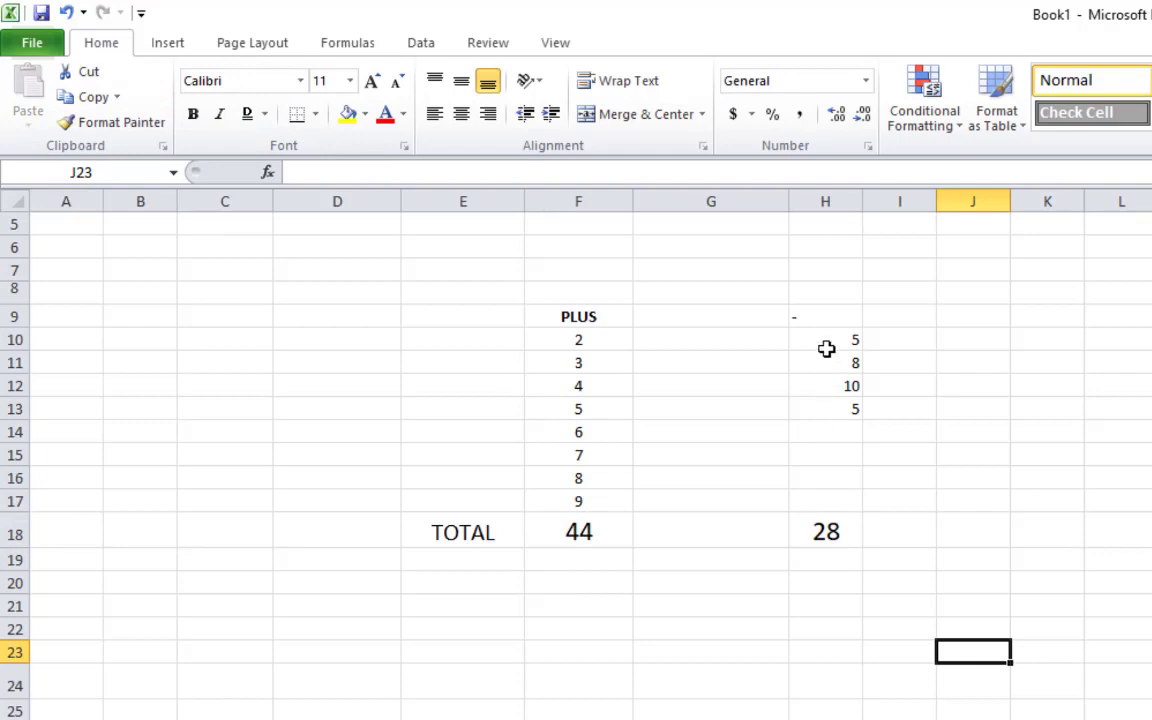
Centre the entries in H9:H18
drag(825, 347, 851, 535)
drag(818, 324, 848, 527)
click(463, 118)
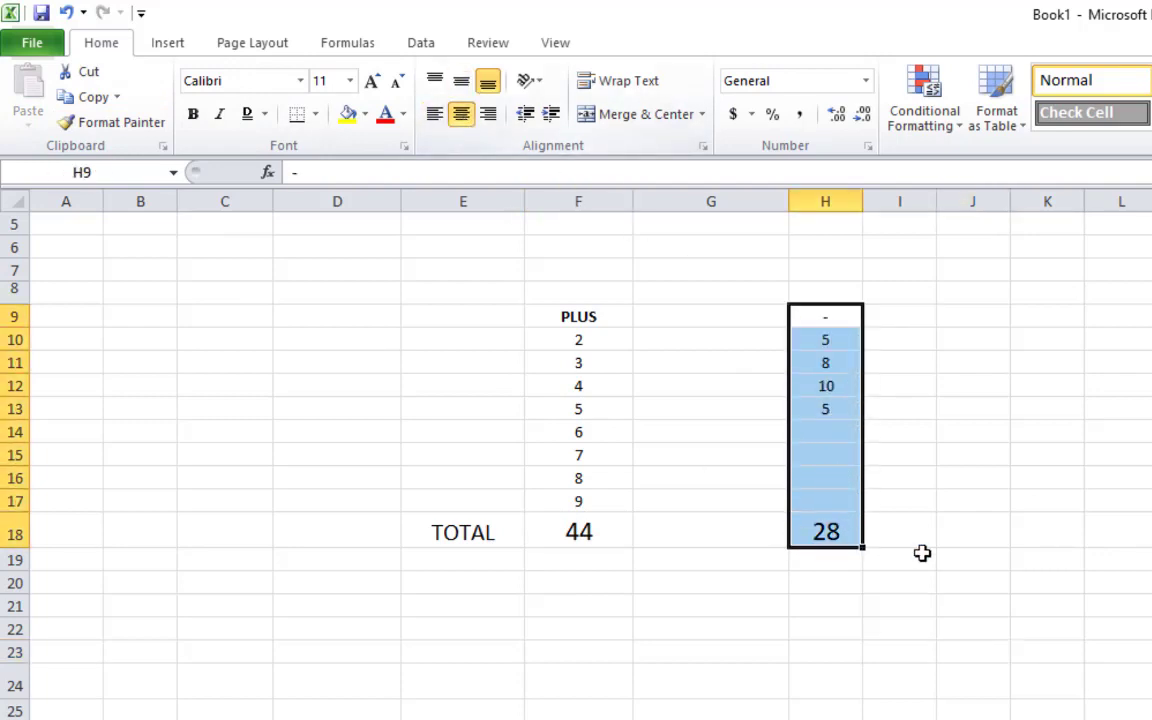
click(915, 555)
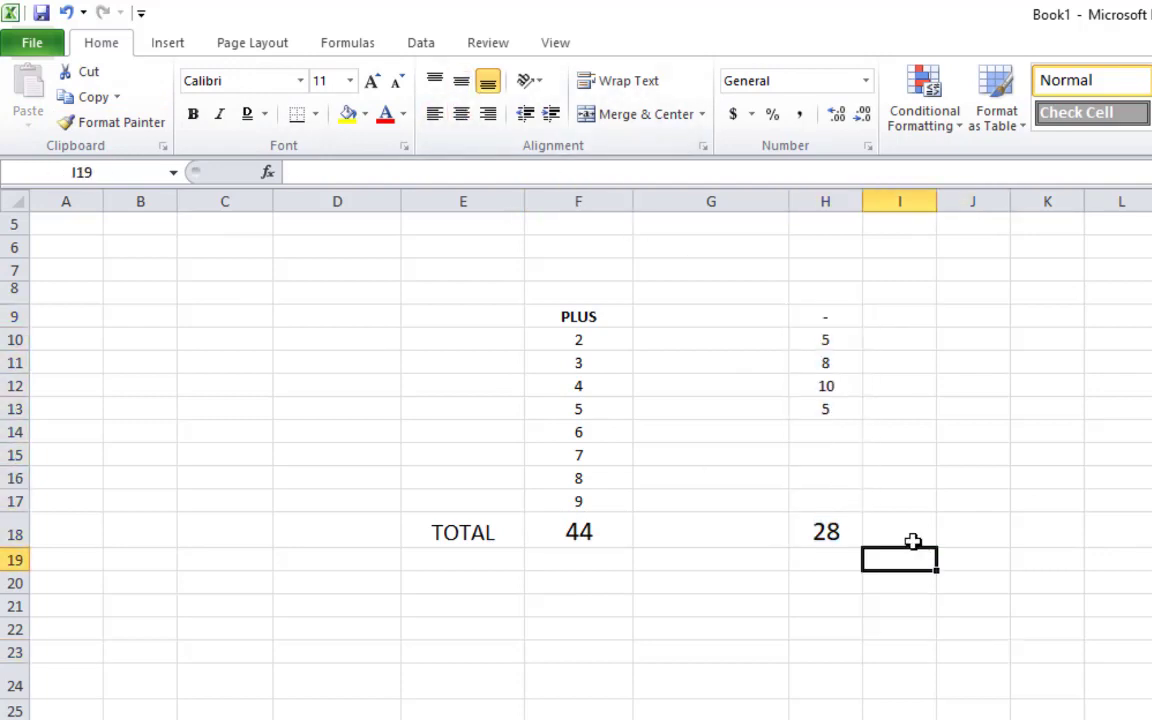
Type the label GRAND TOTAL in F22
click(618, 625)
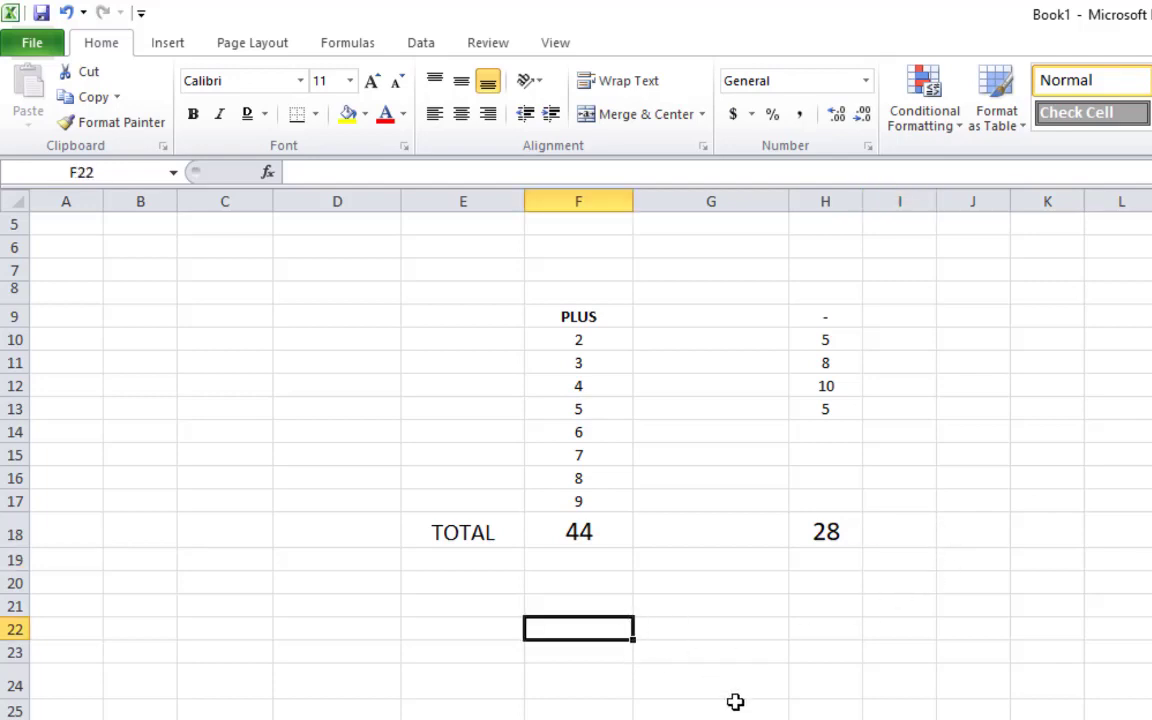
text(GRAN)
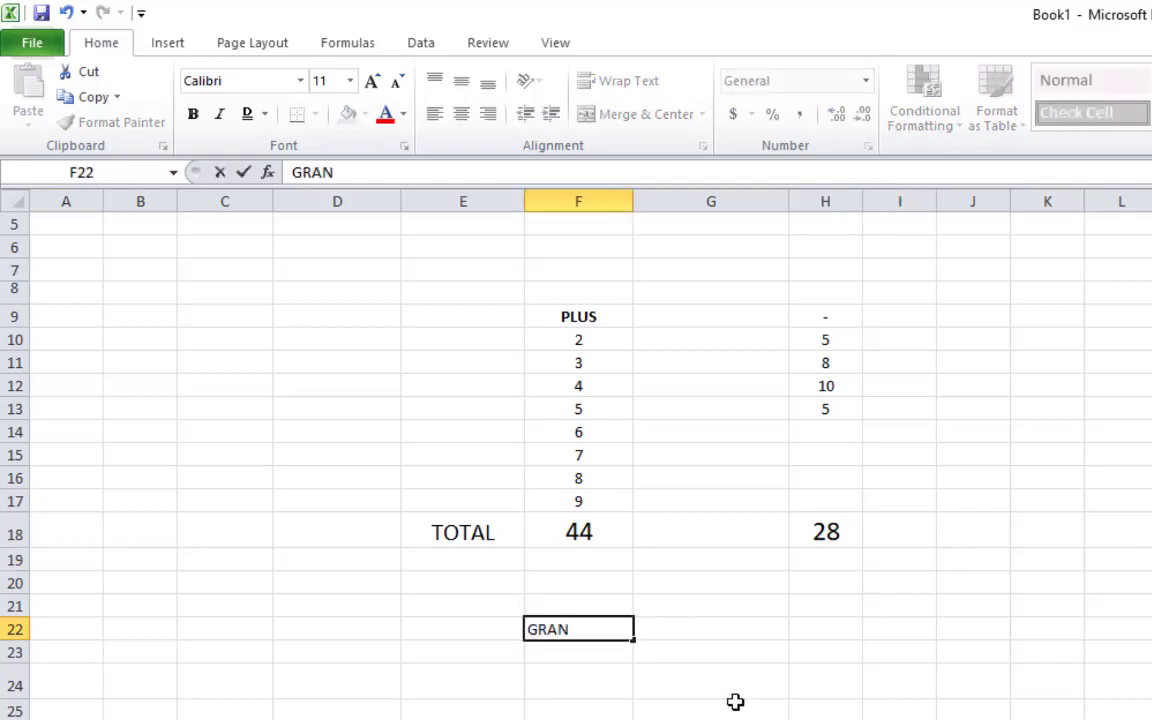
text(D TOTAL)
key(Return)
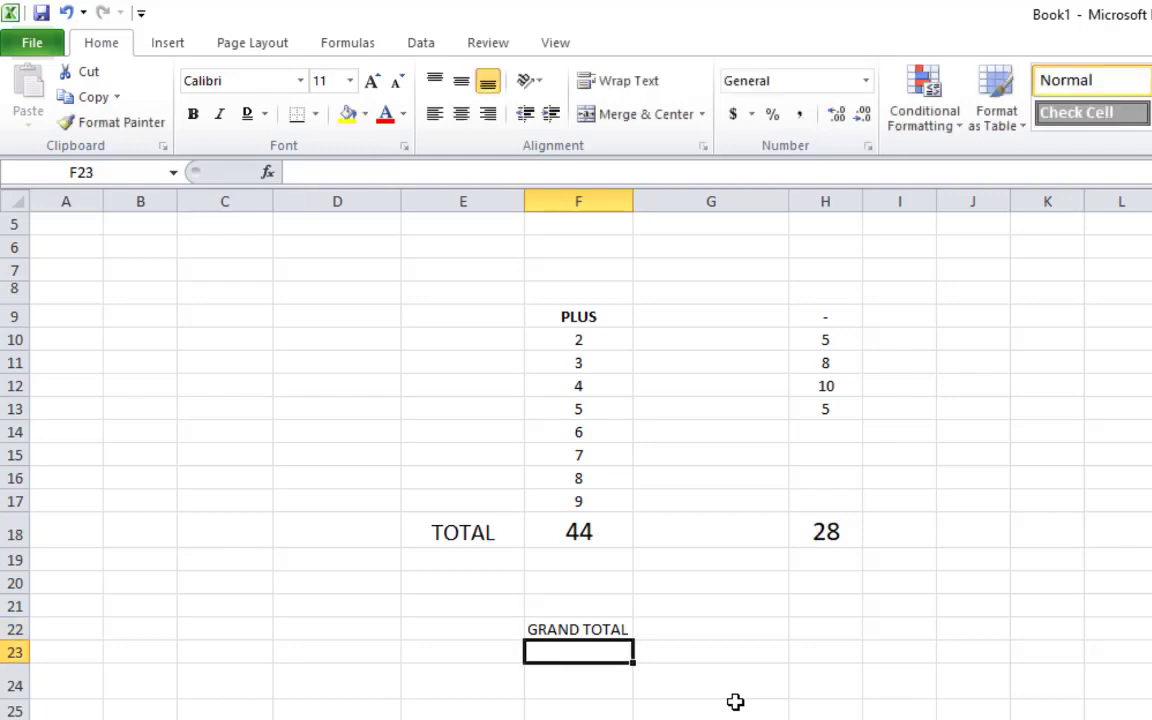
key(Up)
key(Right)
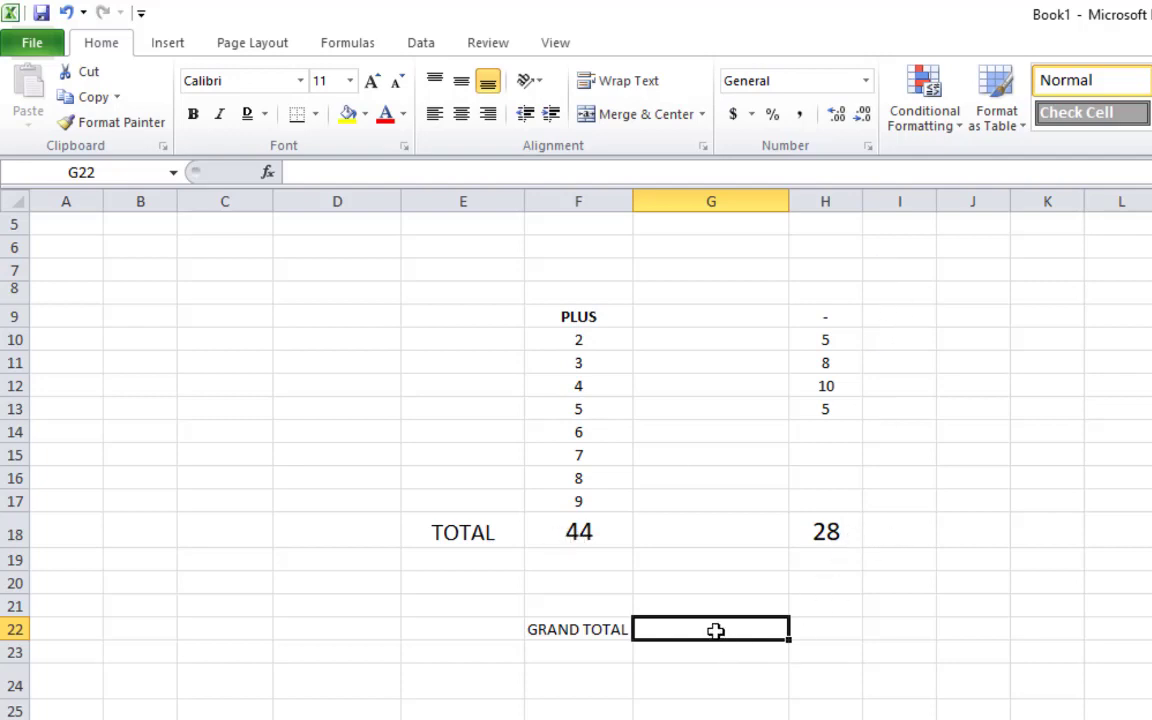
Enter =H18-F18 in G22, giving a grand total of -16
click(714, 719)
click(713, 630)
text(=)
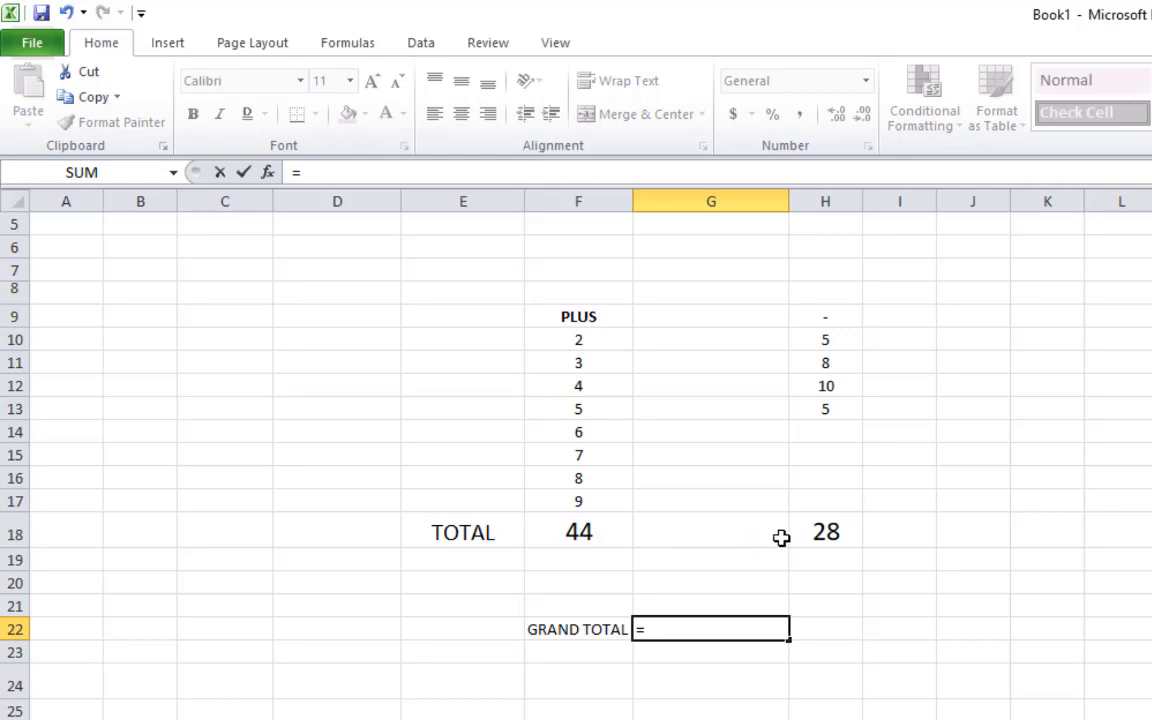
click(605, 532)
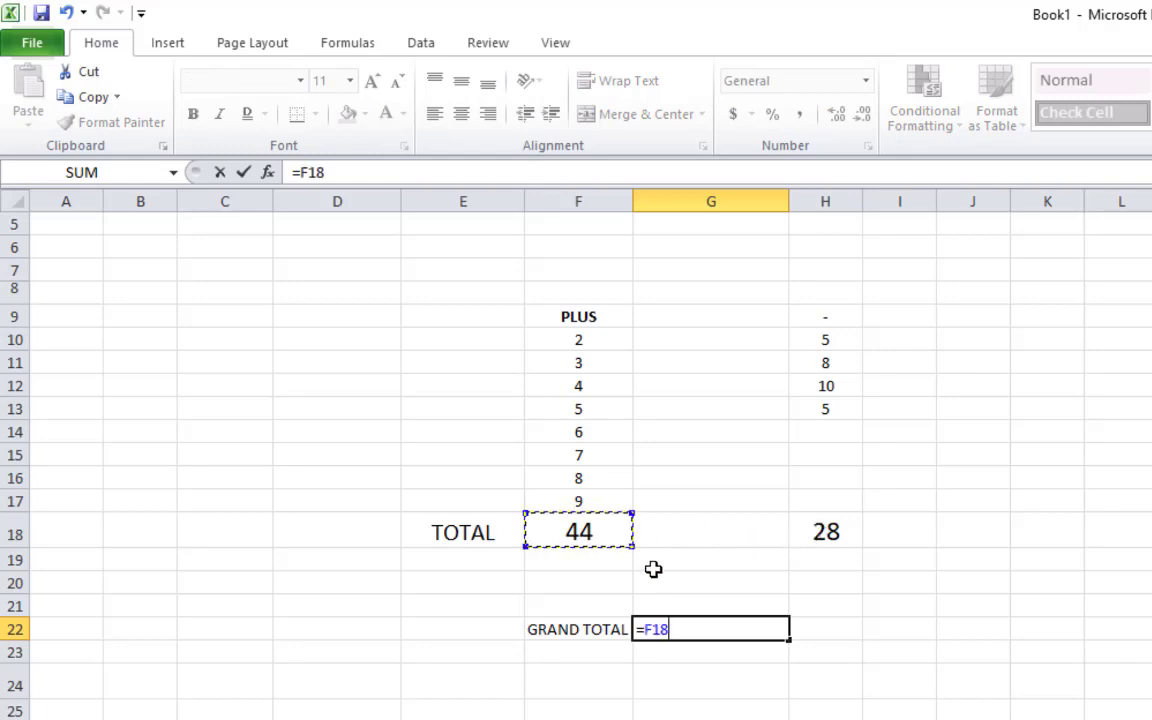
click(834, 534)
text(-)
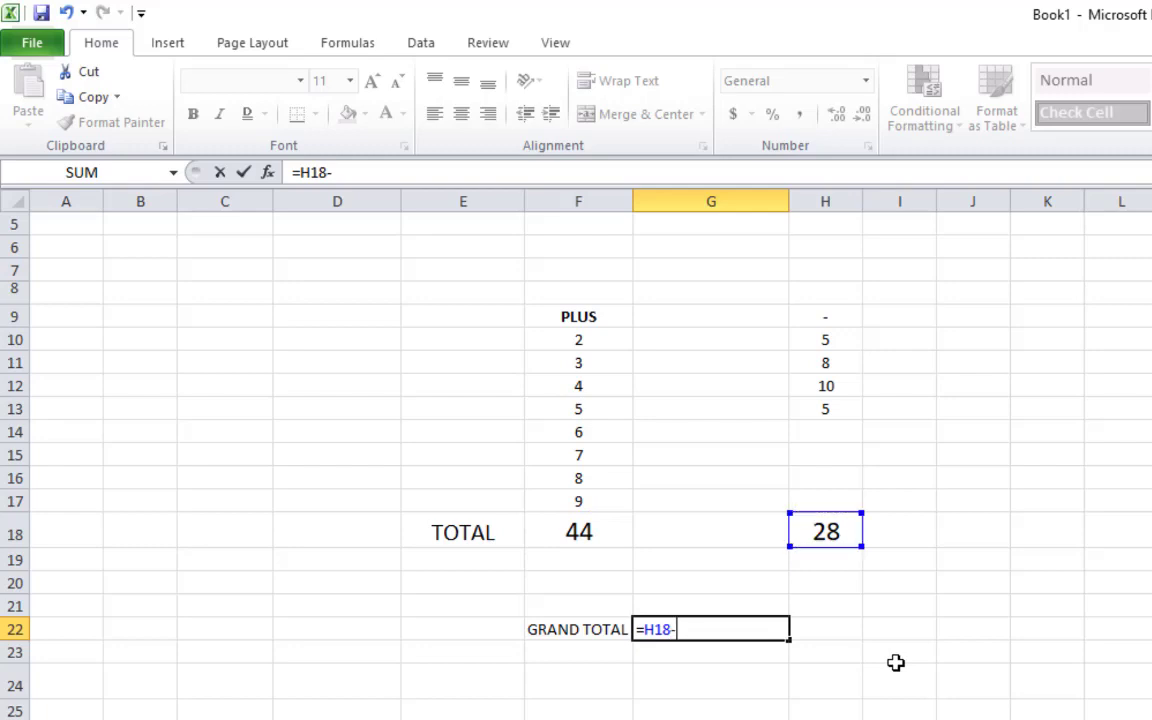
click(589, 532)
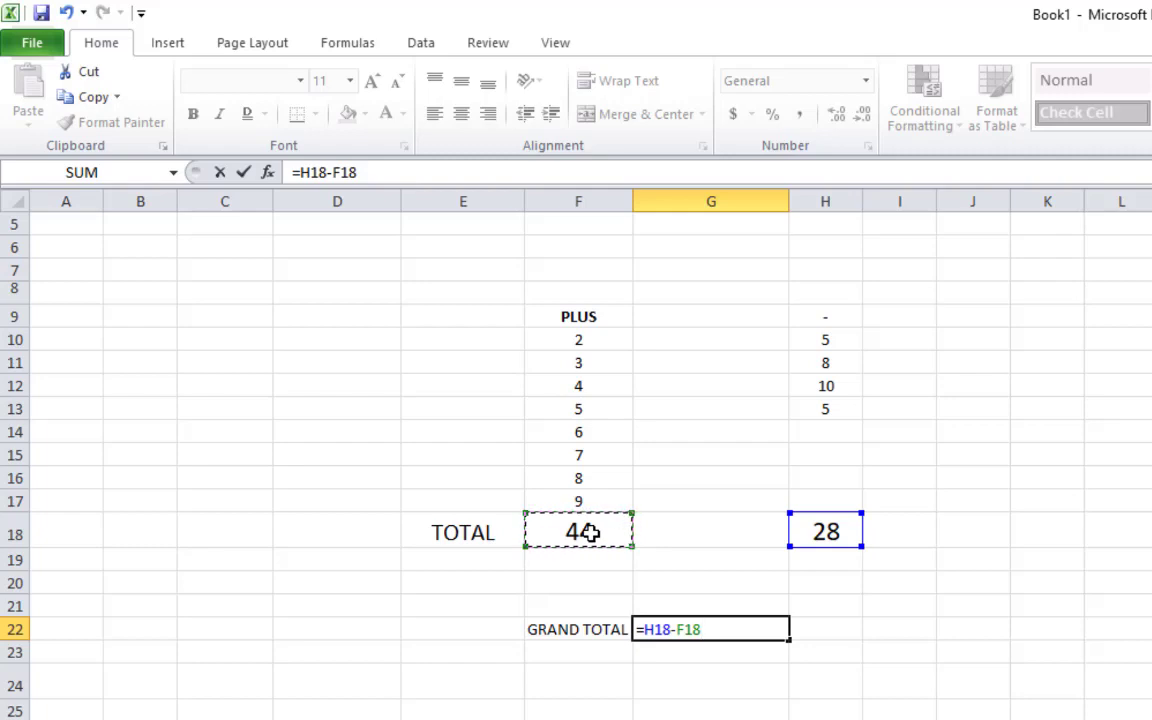
key(Return)
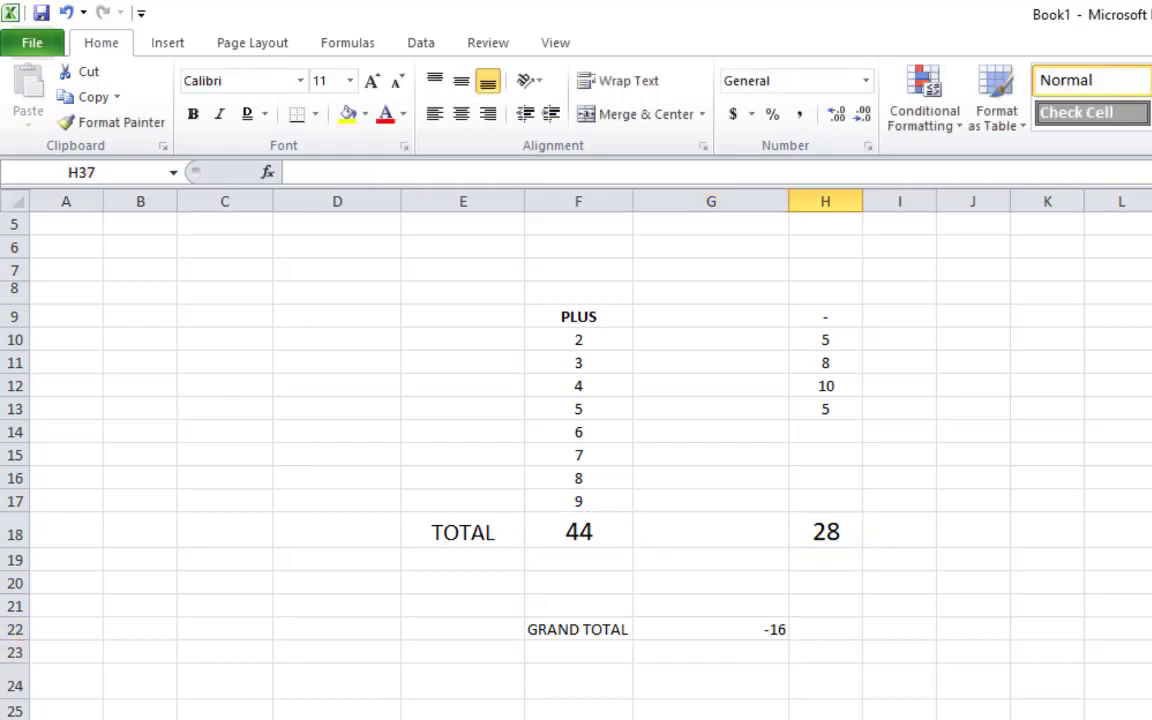
Change the G22 formula to =F18-H18 so the grand total reads 16
click(773, 627)
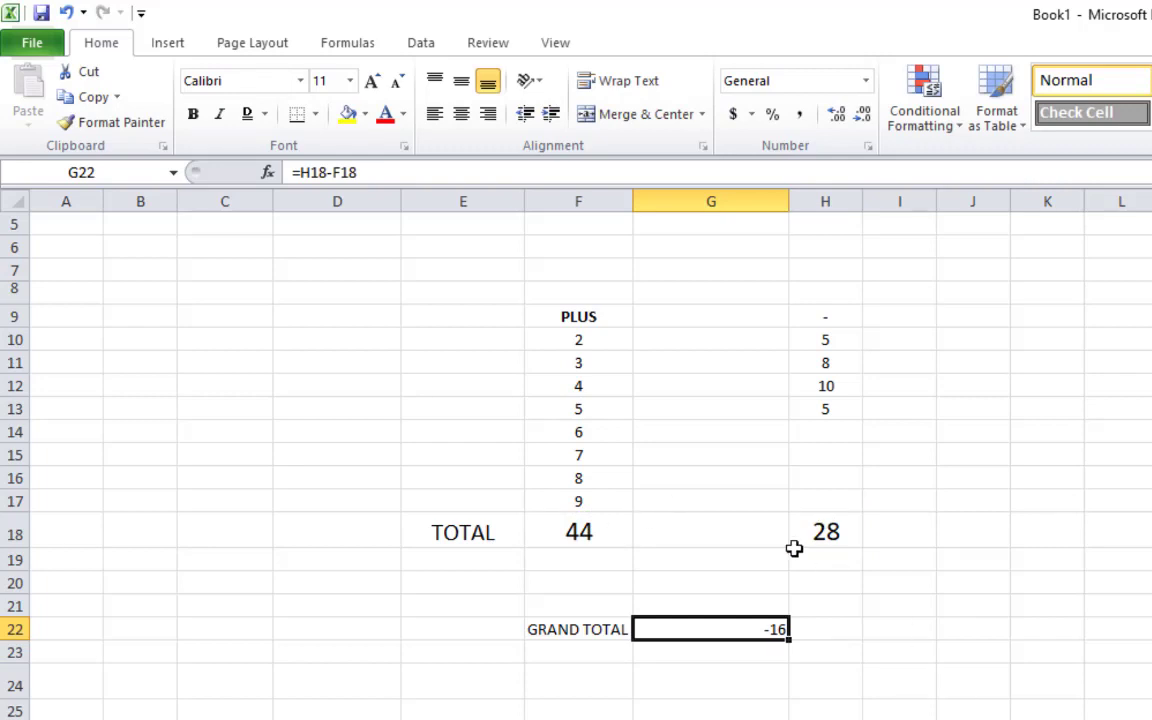
click(748, 709)
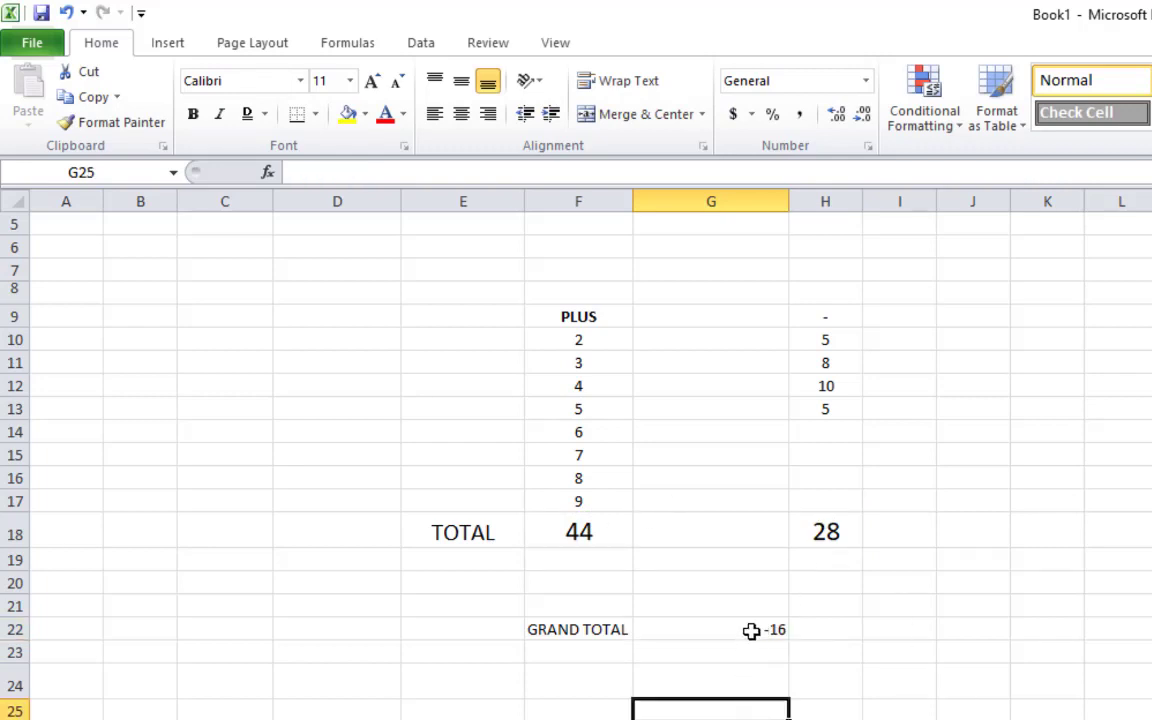
click(750, 631)
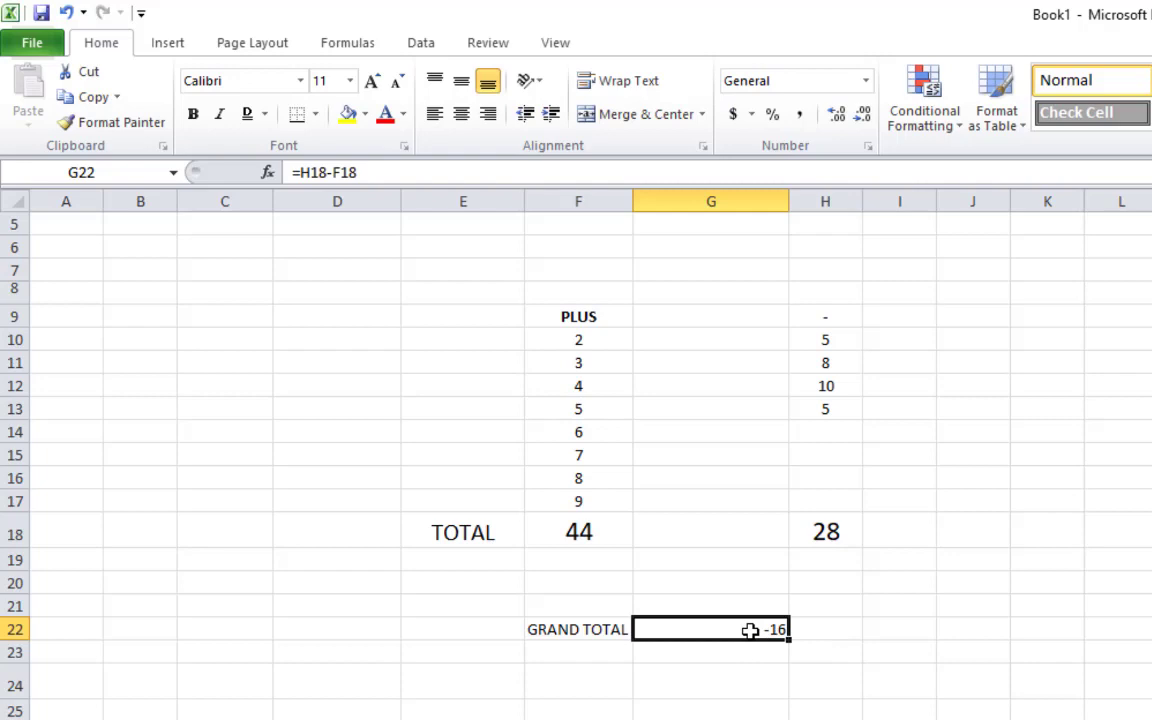
text(=)
click(613, 527)
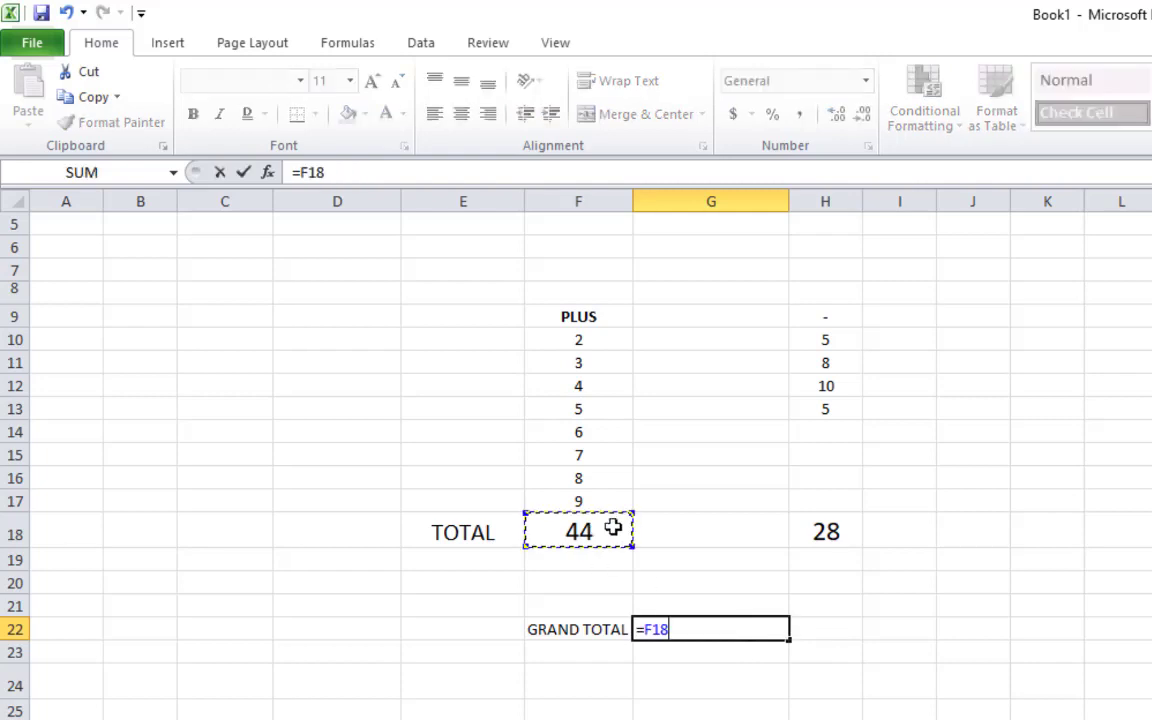
text(-)
click(843, 527)
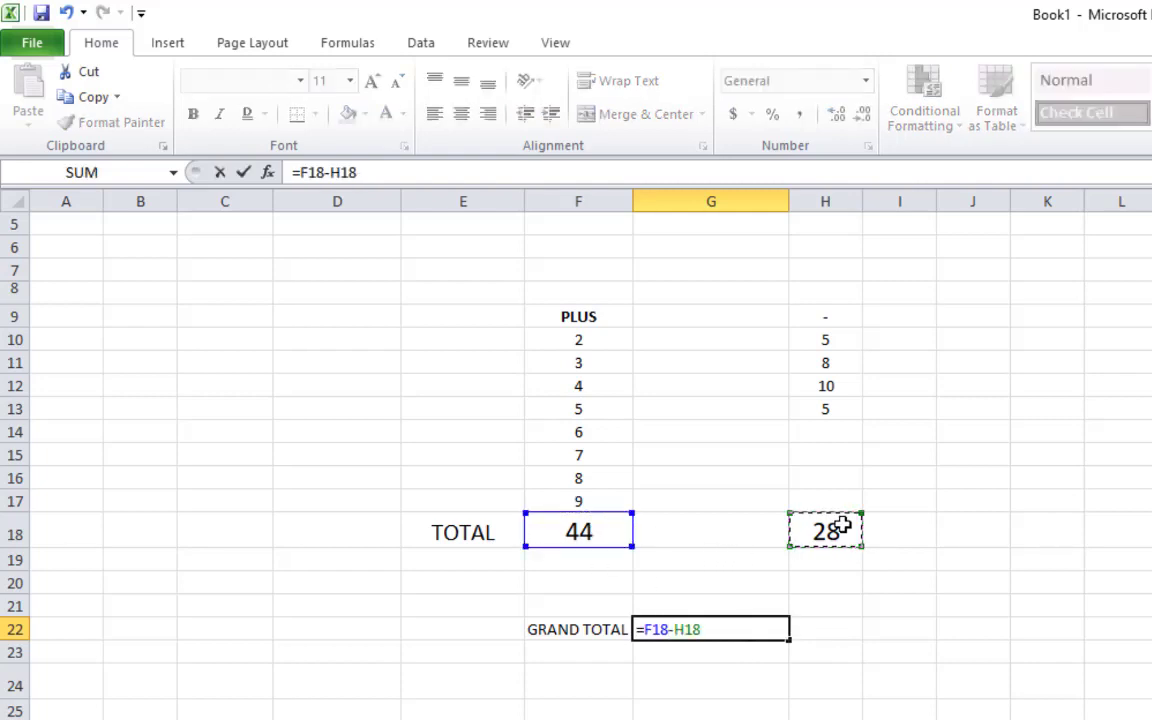
key(Return)
click(738, 627)
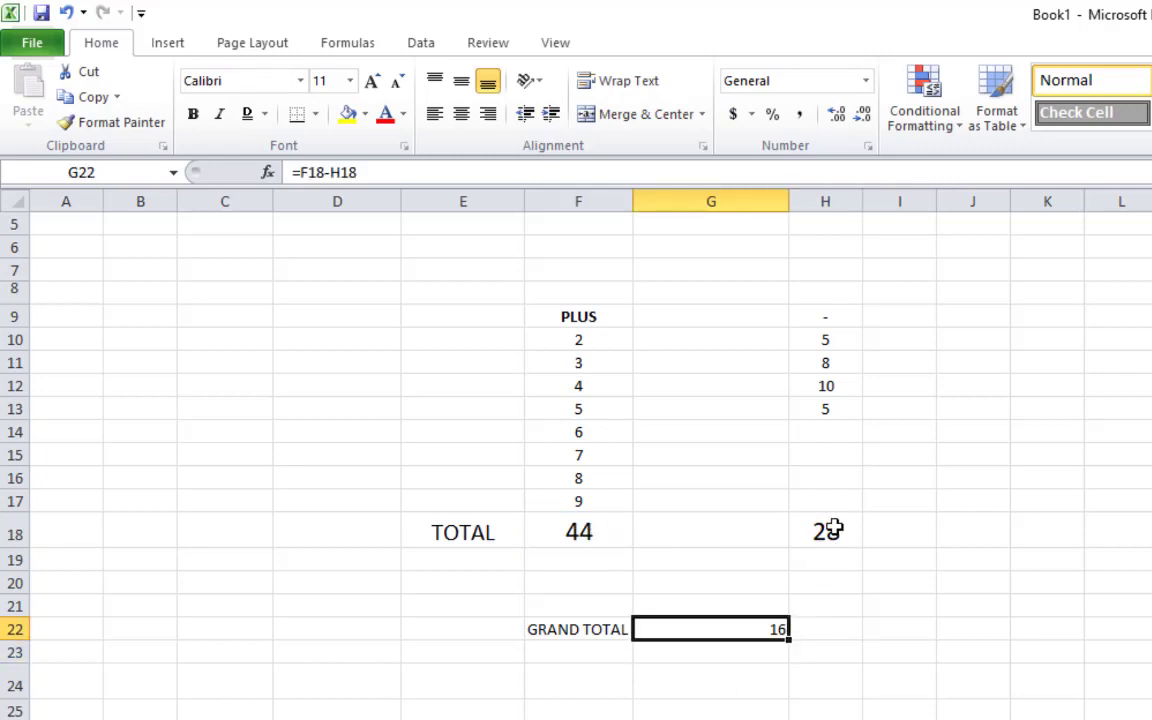
click(798, 684)
click(753, 630)
drag(435, 318, 900, 712)
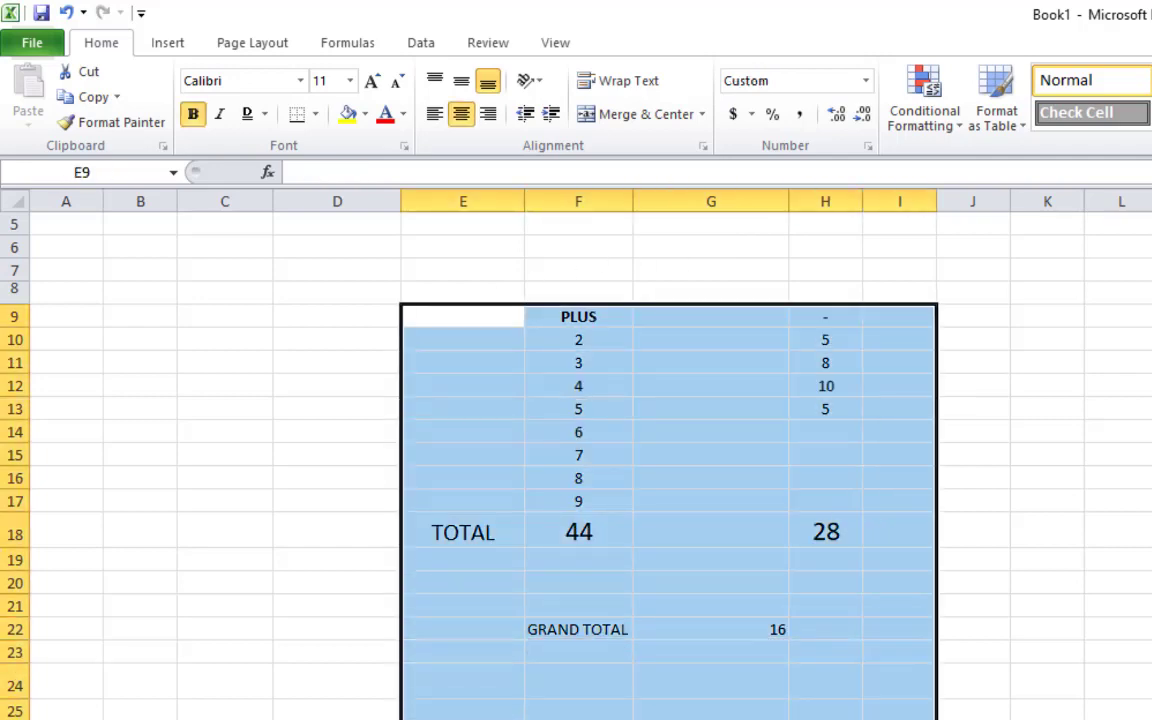
Delete the contents of E9:I25, removing the PLUS and minus totals
key(Delete)
click(900, 718)
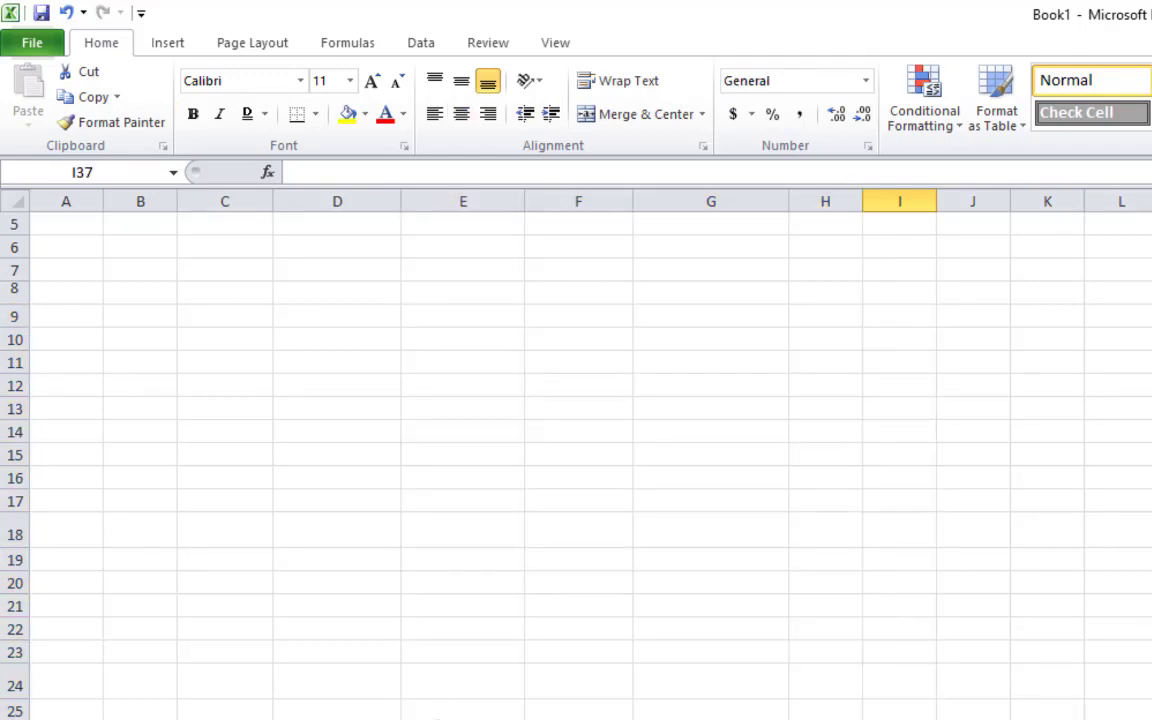
click(432, 559)
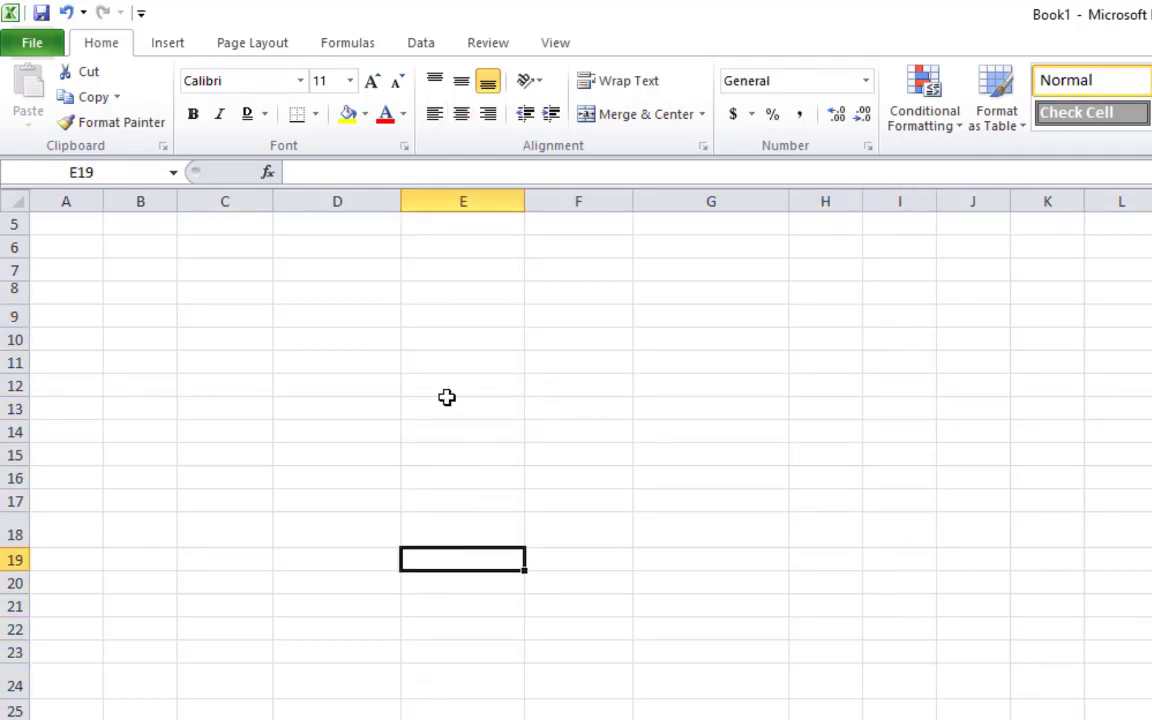
click(463, 448)
drag(354, 408, 816, 409)
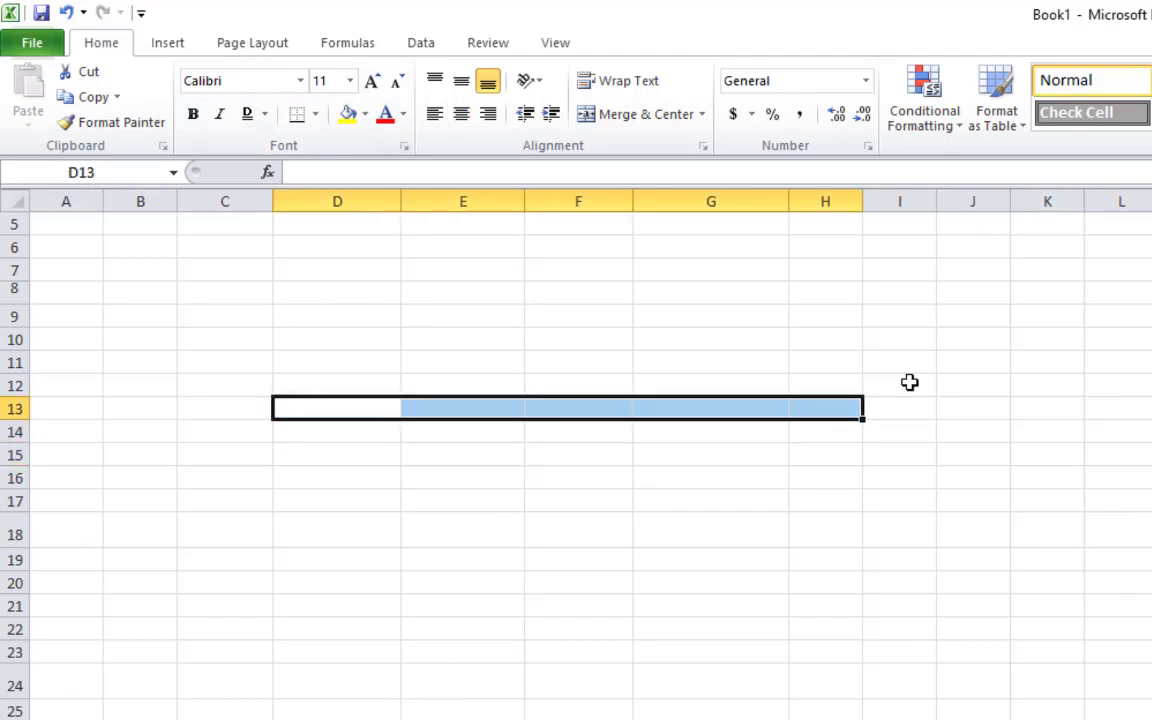
click(973, 718)
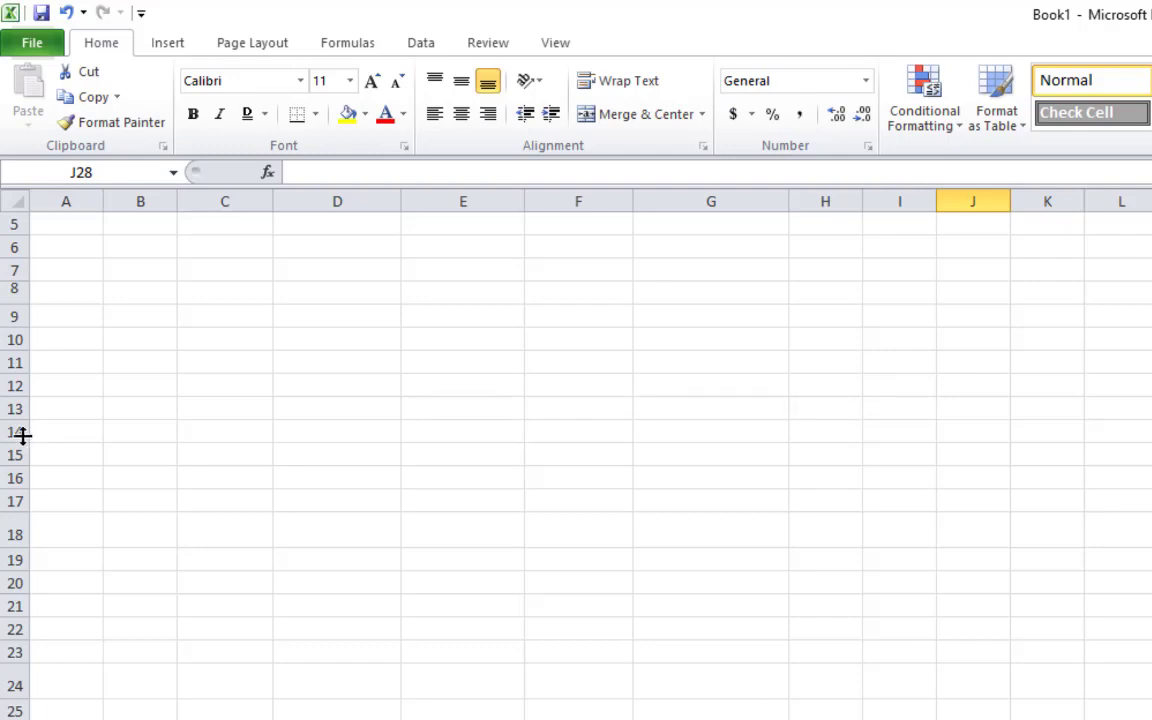
Enter a name label in C13, fixing a misspelling
click(266, 407)
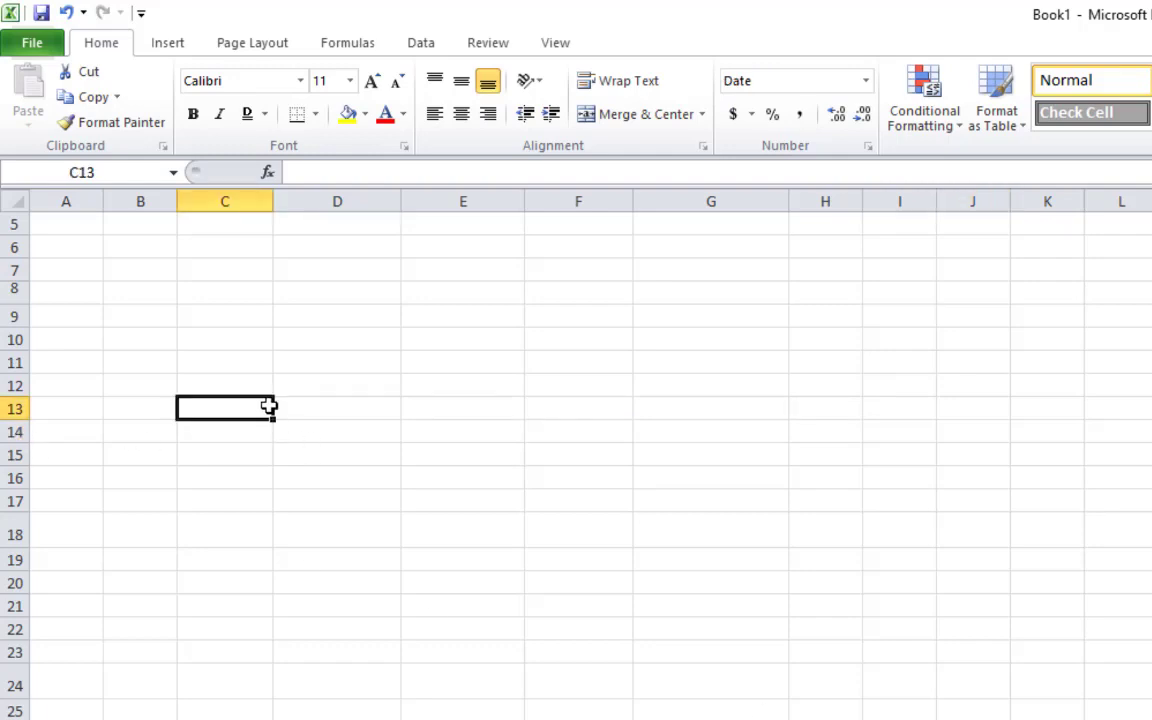
text(SHAZHAD)
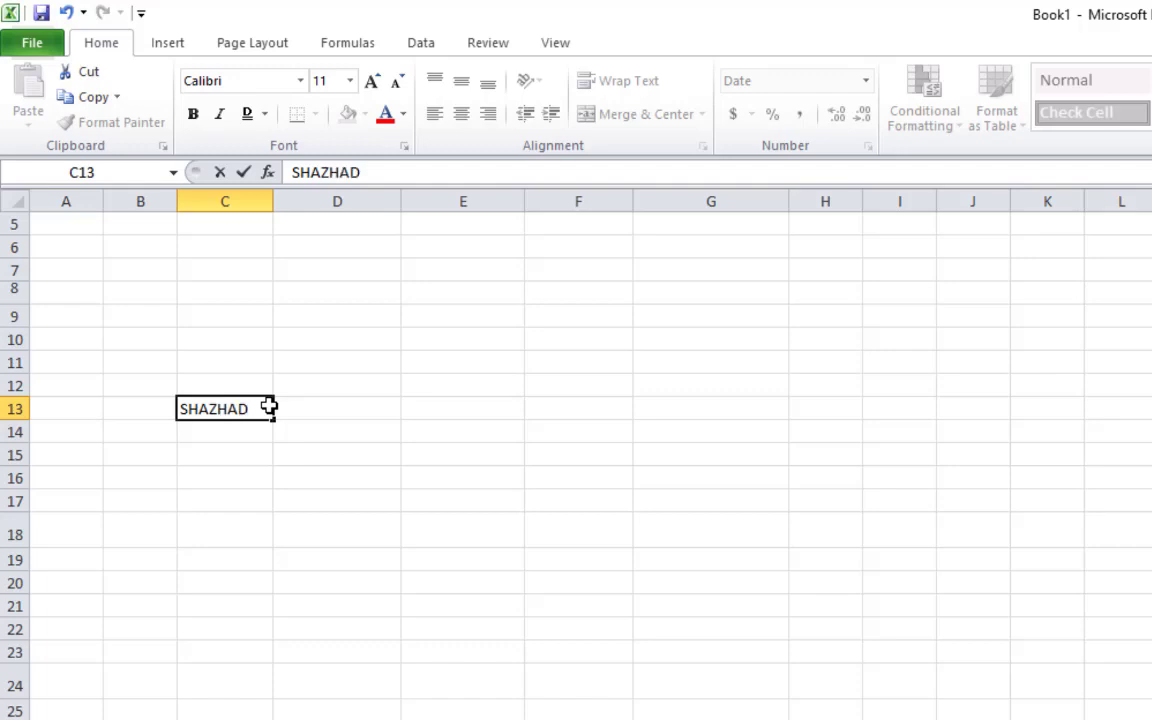
key(BackSpace)
key(BackSpace)
key(BackSpace)
key(BackSpace)
text(H)
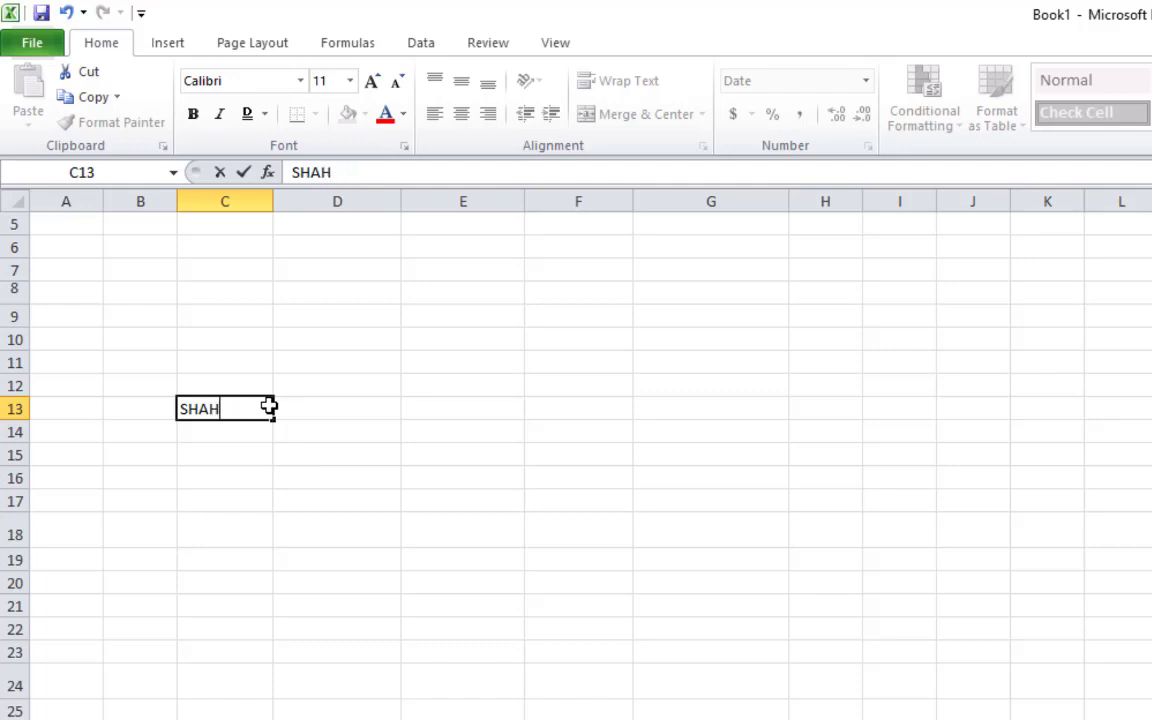
text(ZAD)
key(Return)
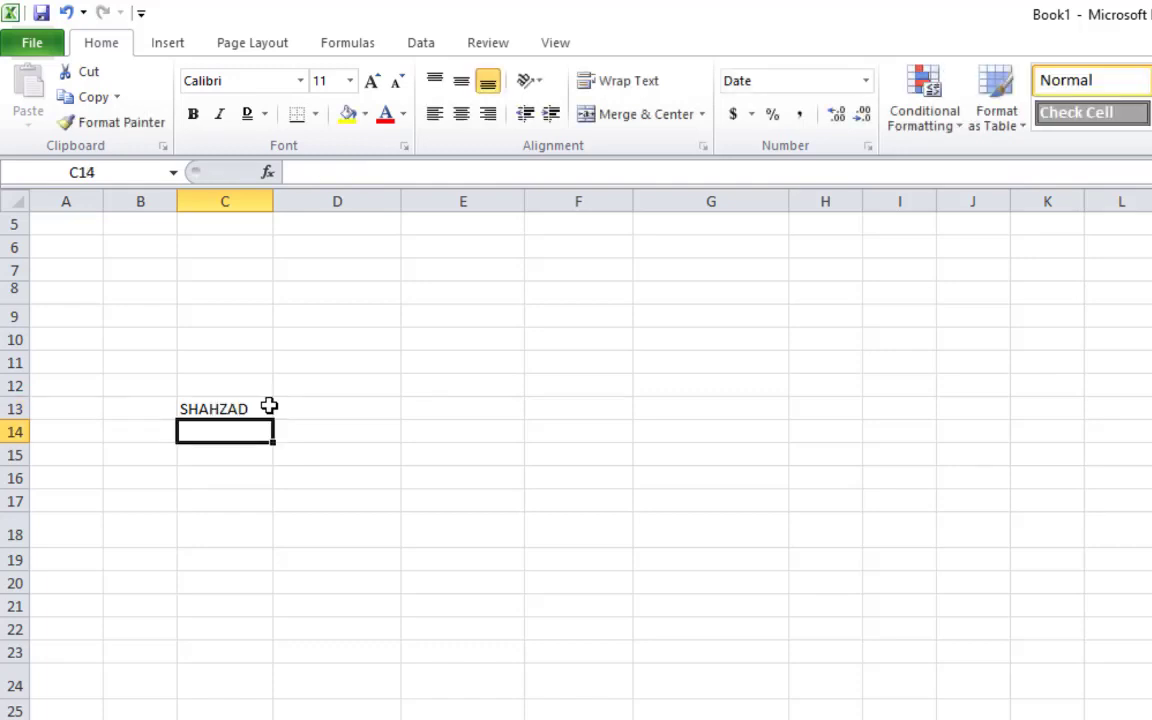
click(269, 406)
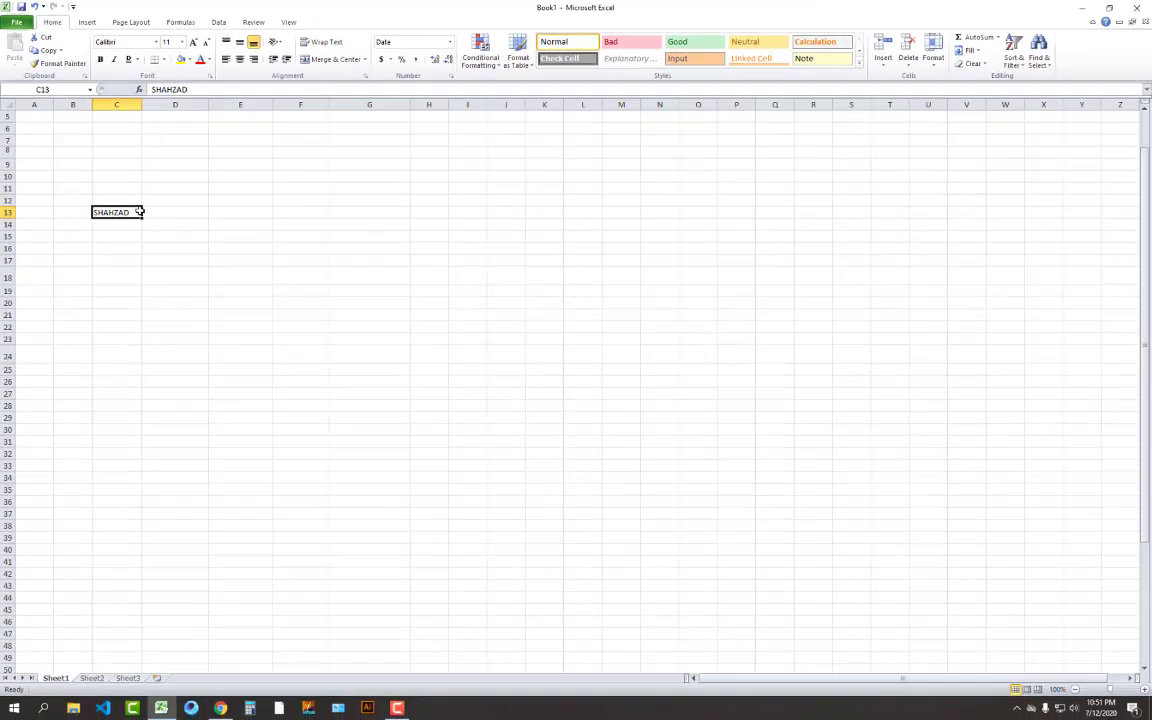
Copy the name in C13 across D13:M13 and narrow columns G, F and C
key(ctrl+c)
key(Right)
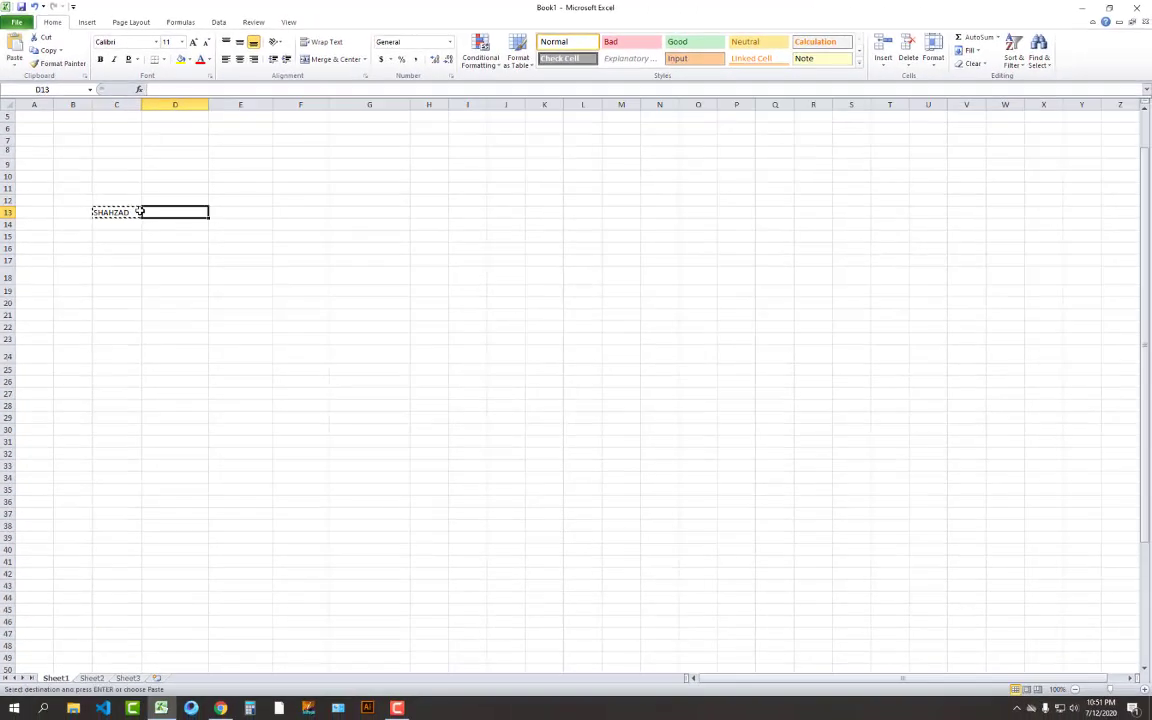
key(shift+Right)
key(shift+Right)
key(shift+Right)
key(shift+Right)
key(shift+Right)
key(shift+Right)
key(shift+Right)
key(shift+Right)
key(shift+Right)
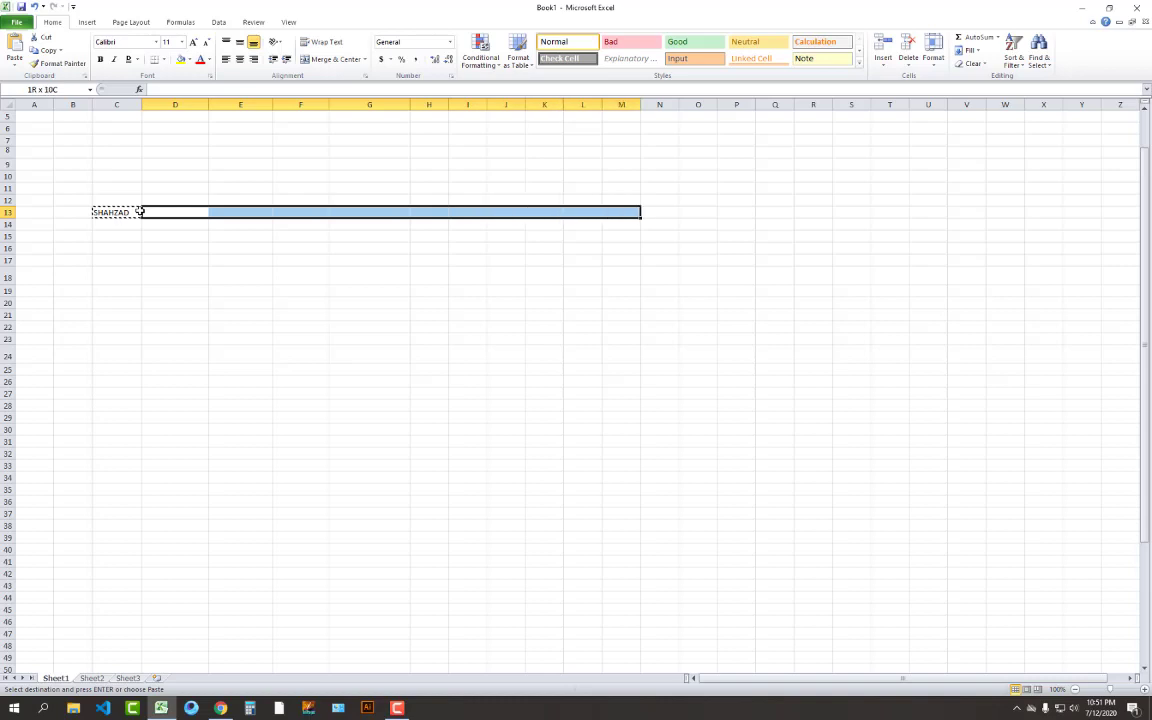
key(Return)
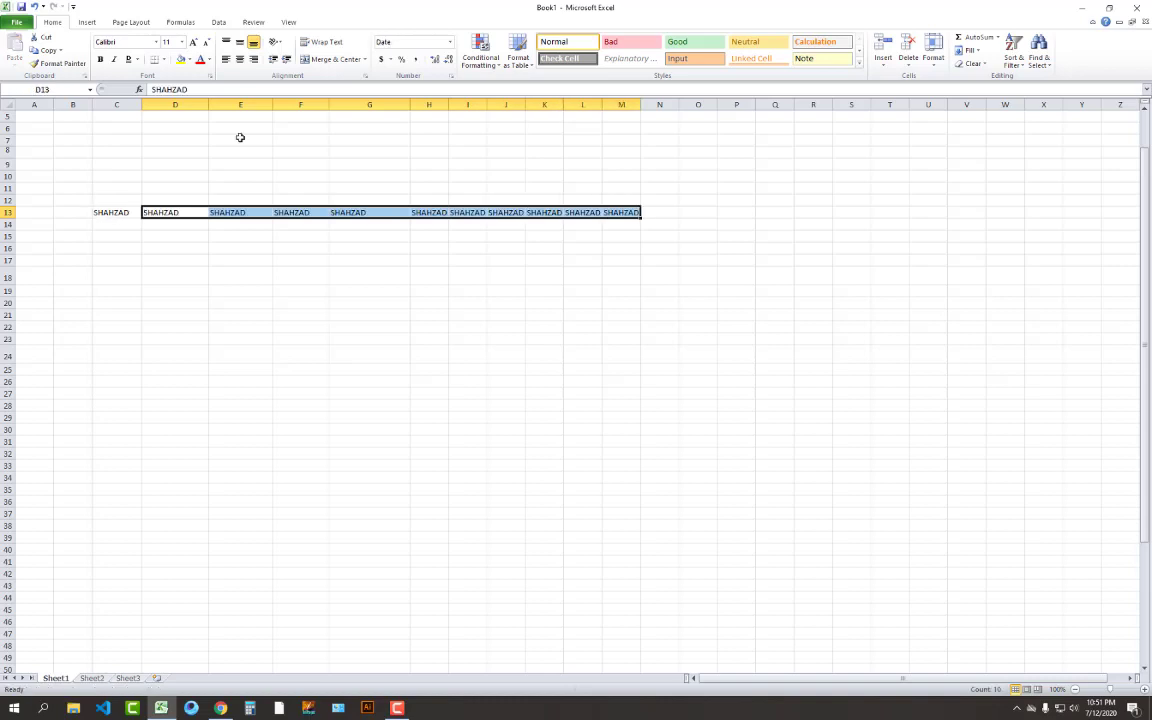
drag(410, 104, 130, 104)
click(300, 104)
click(310, 368)
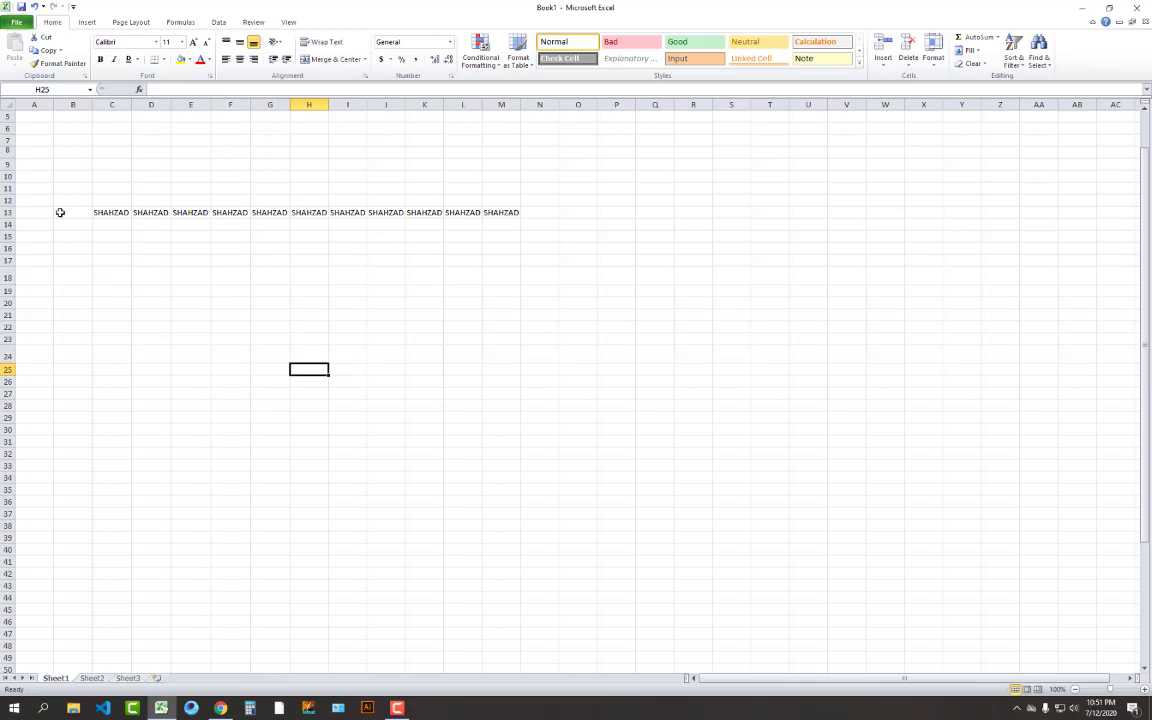
Copy the C13:M13 name row into every row of C14:M25
drag(103, 212, 517, 213)
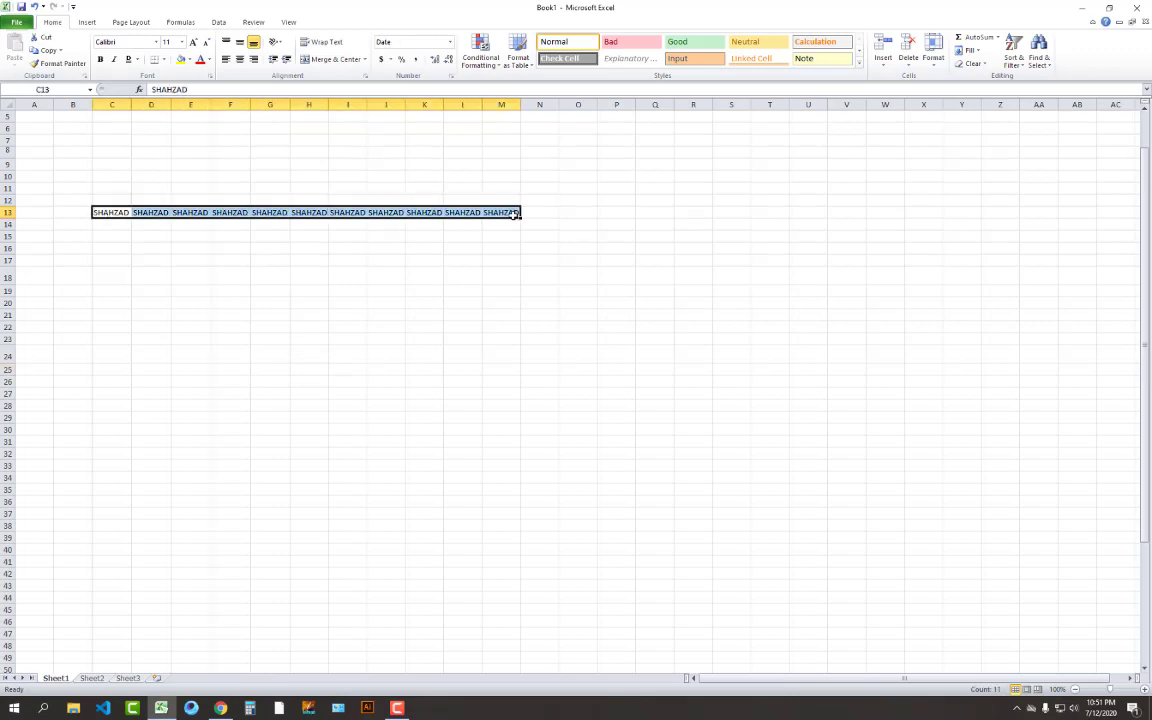
key(ctrl+c)
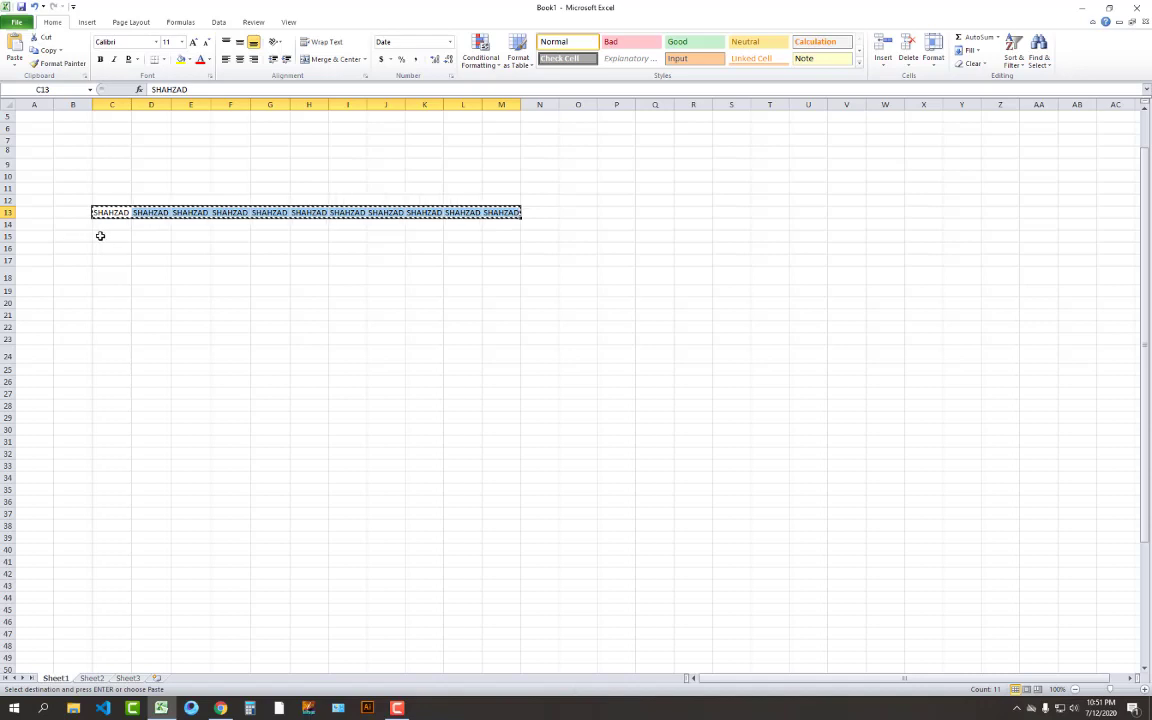
drag(110, 225, 501, 370)
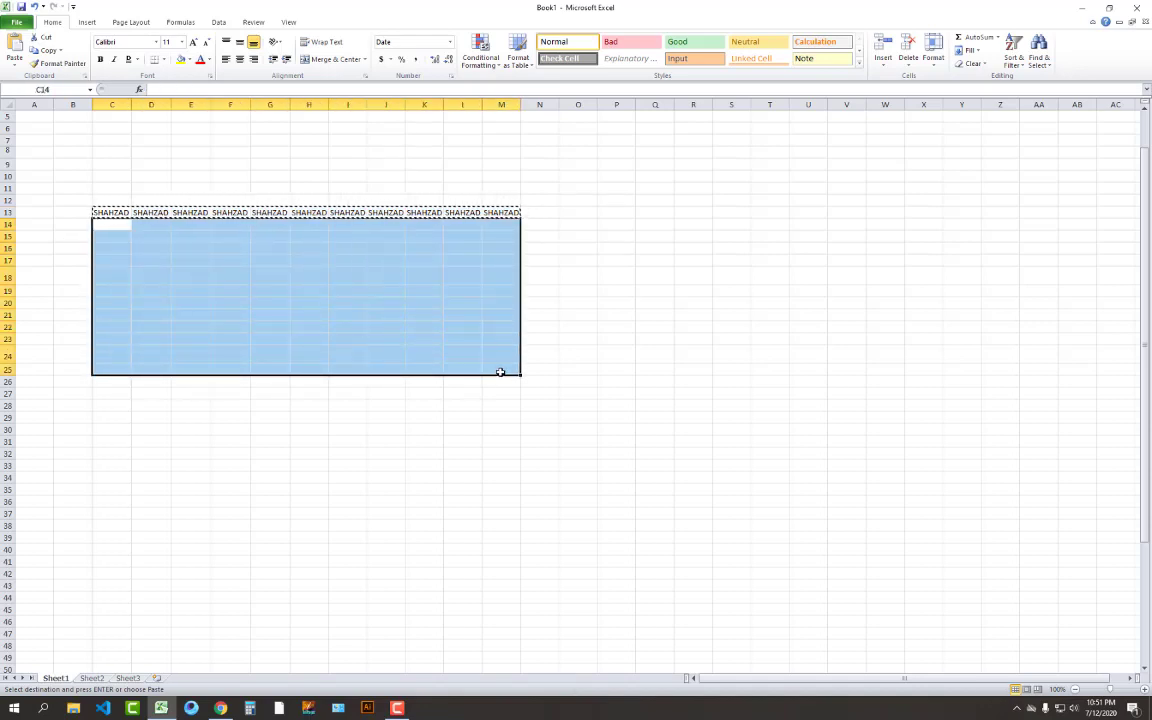
key(Return)
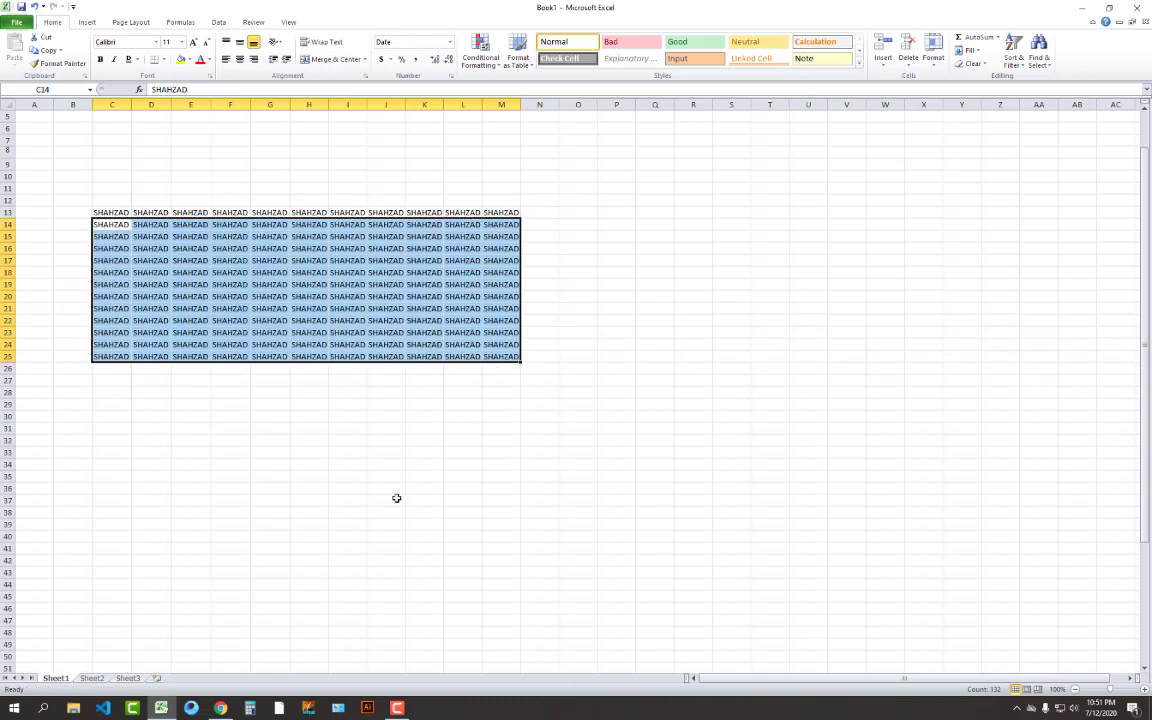
click(396, 498)
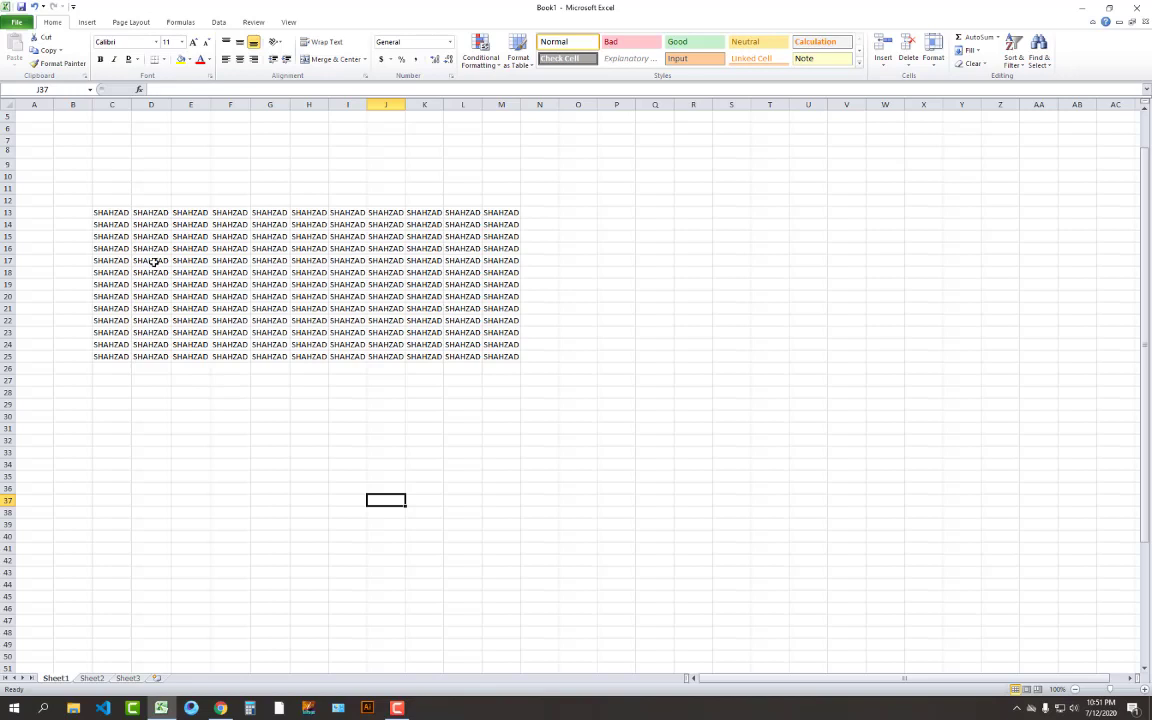
Enter today's date, 7/12/2020, in cell B13
click(78, 209)
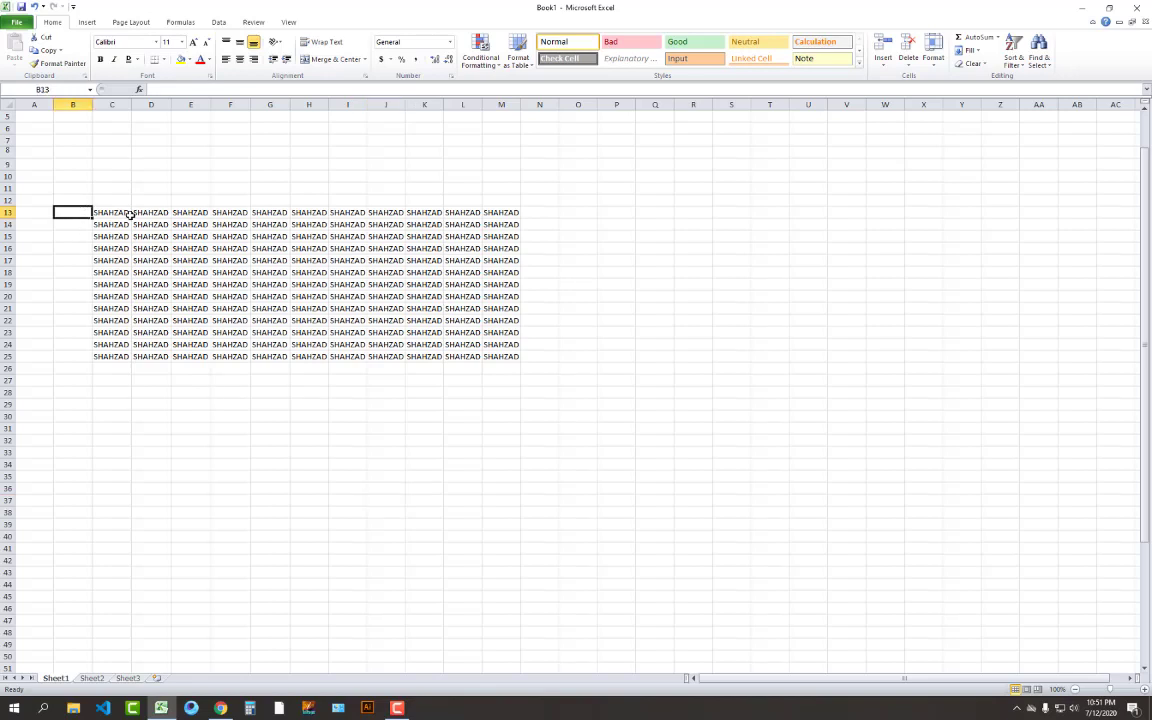
key(ctrl+semicolon)
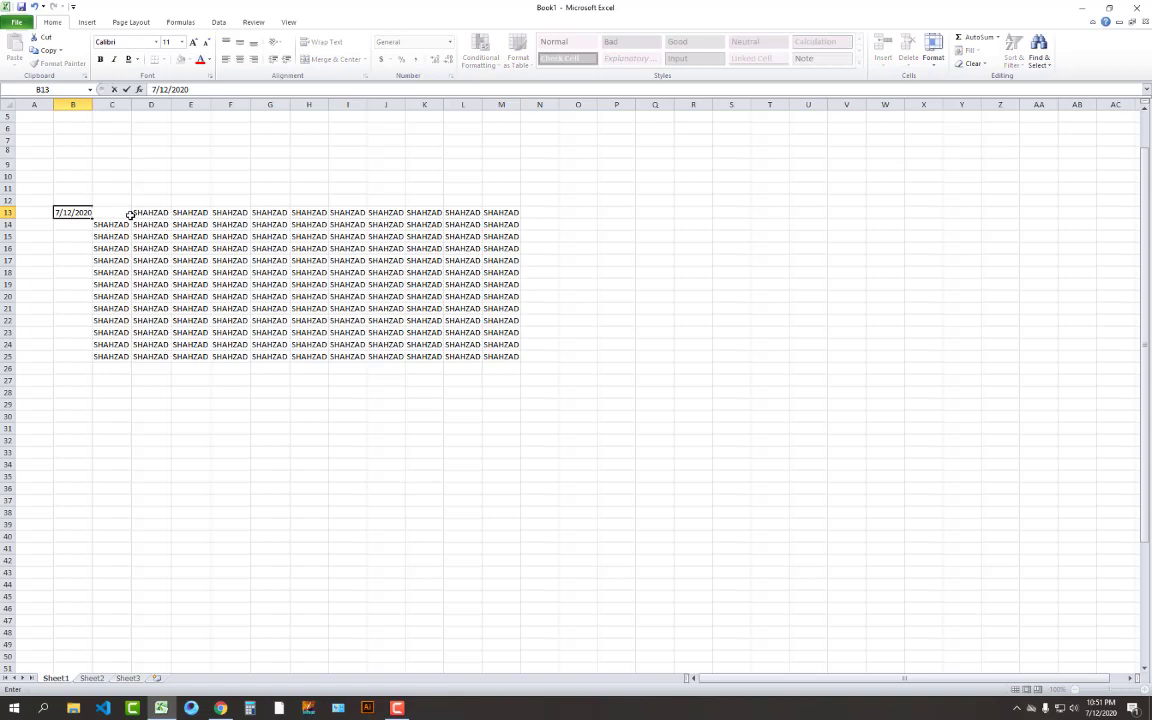
key(Return)
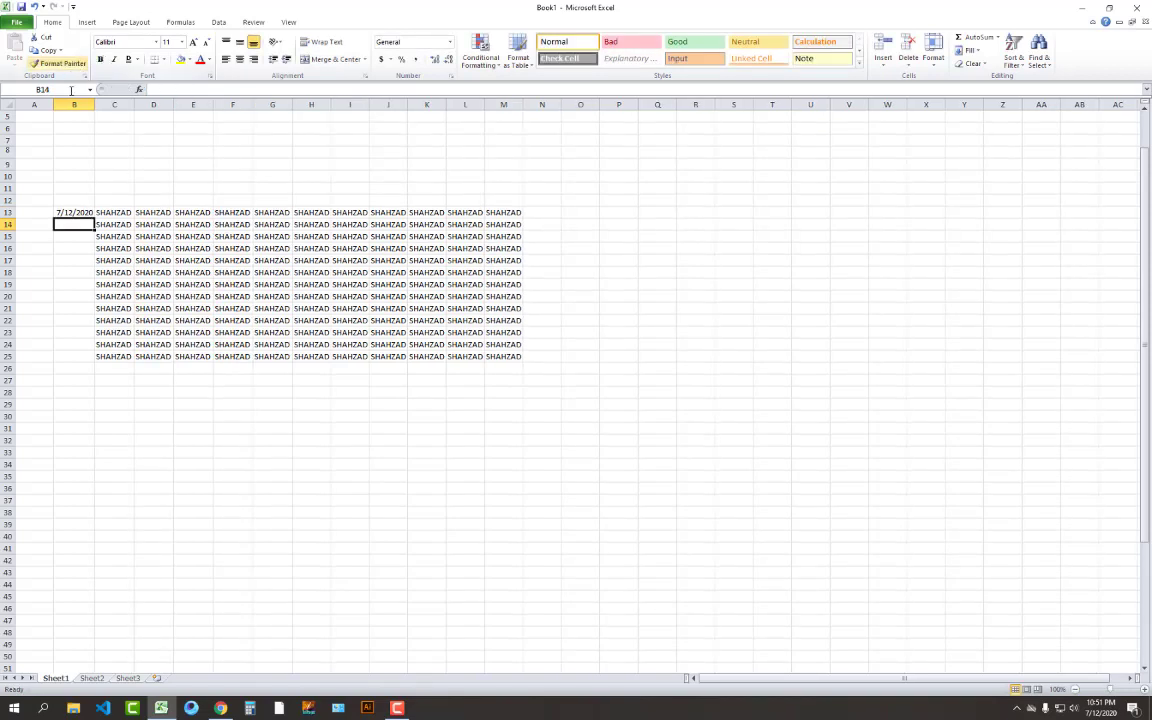
Give B13 the long 'March 14, 2001' date format so it reads July 12, 2020
click(71, 213)
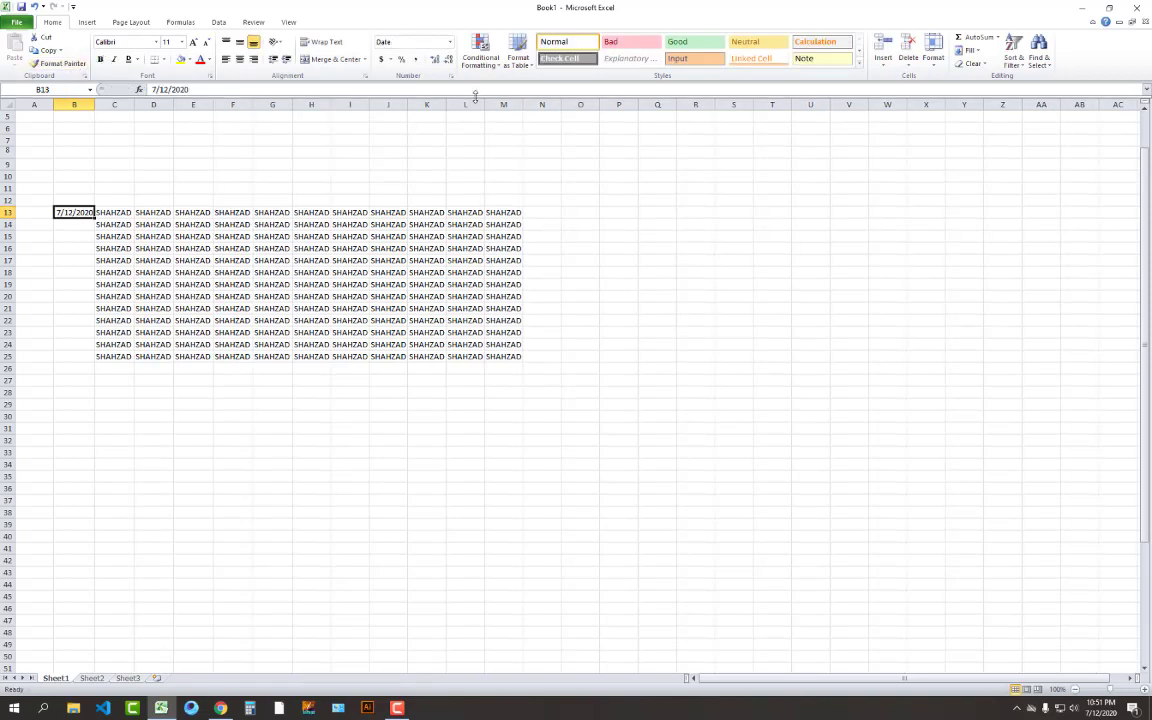
click(449, 42)
click(430, 347)
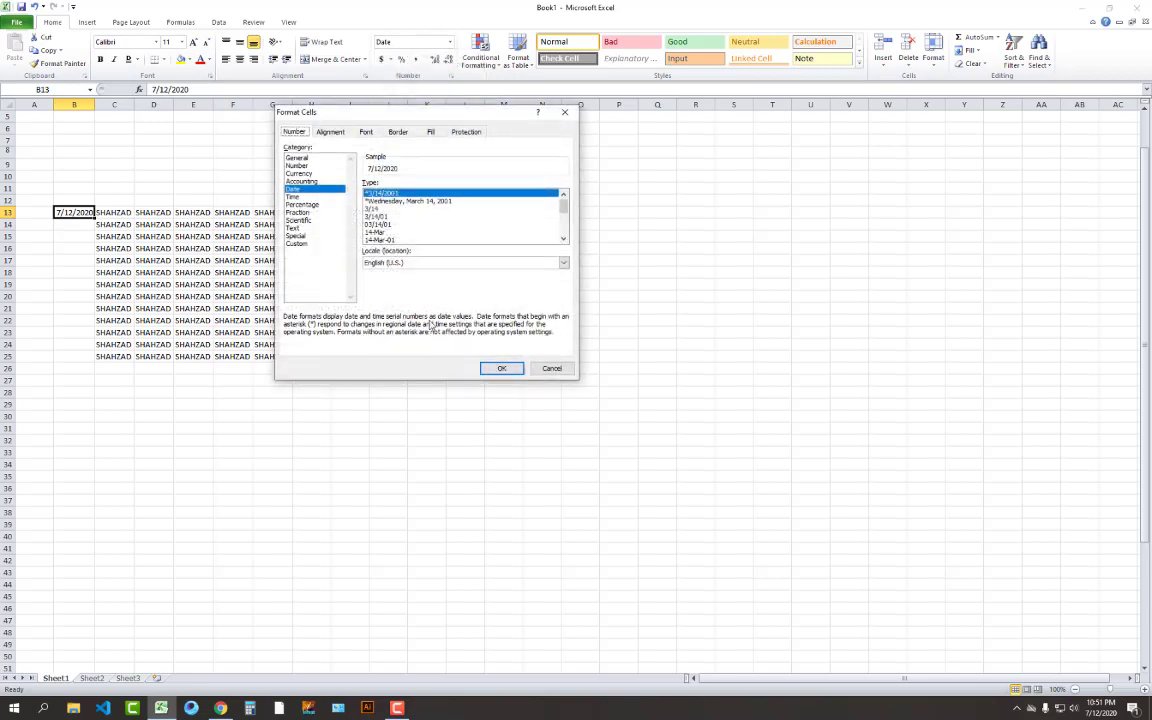
scroll(508, 222, down, 5)
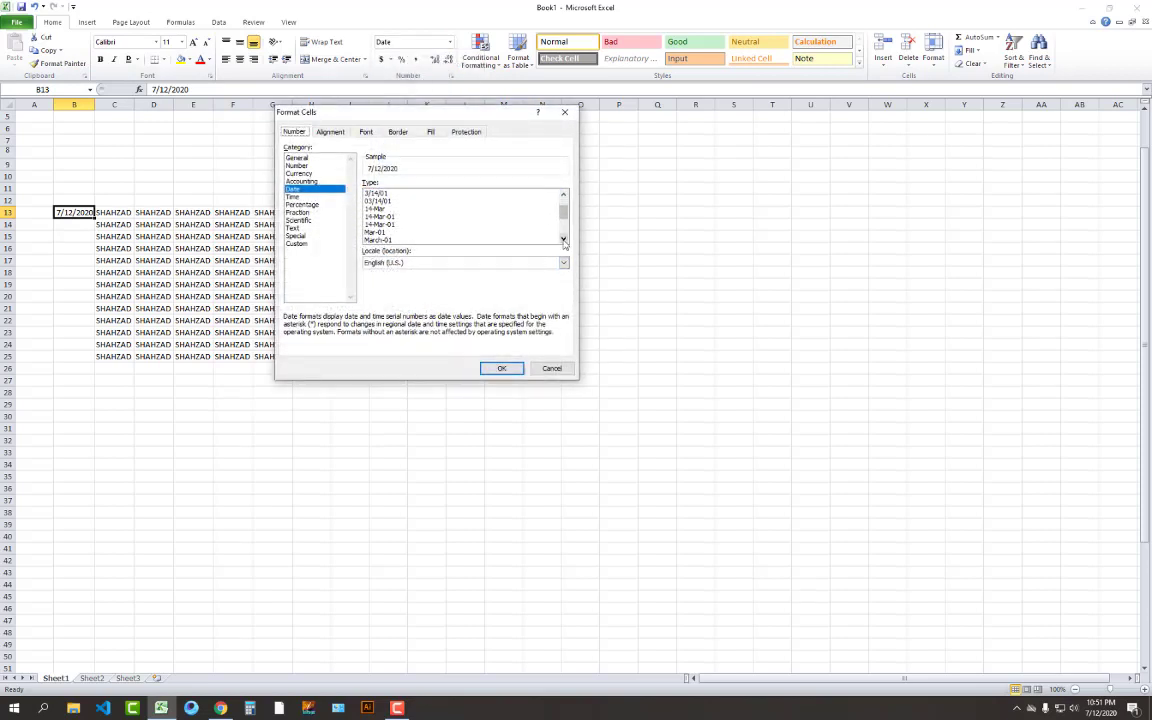
click(410, 232)
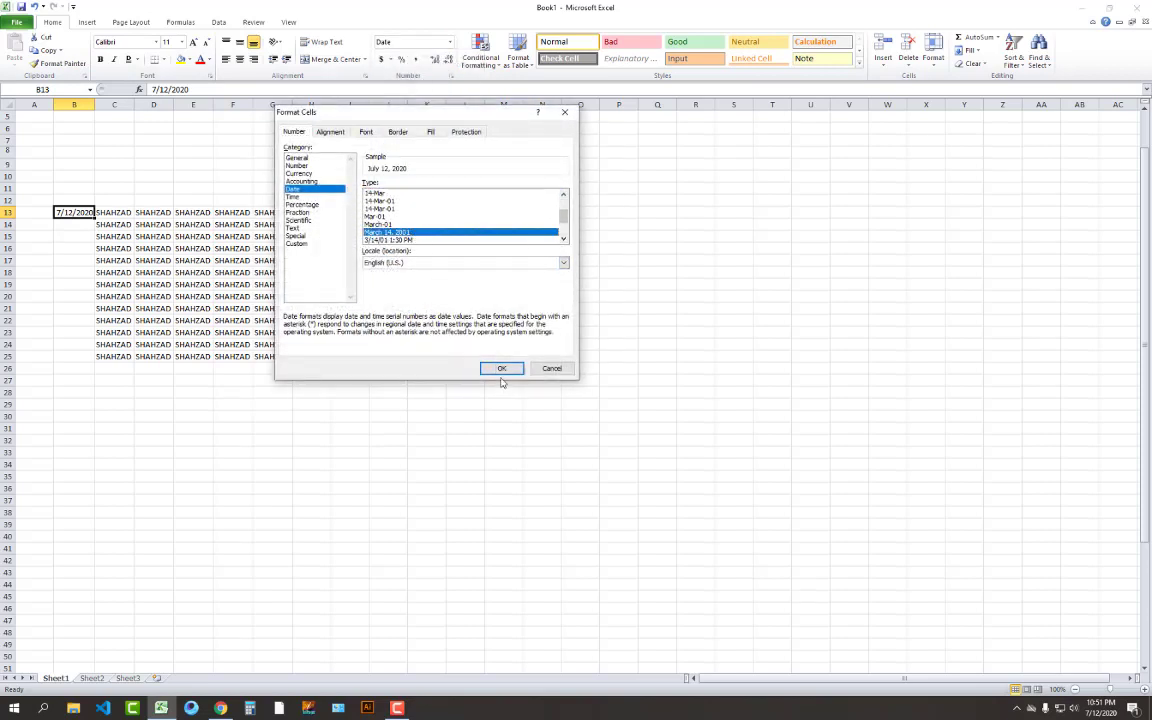
click(502, 368)
Paint B13's long date format onto B14:B25 with Format Painter
click(57, 63)
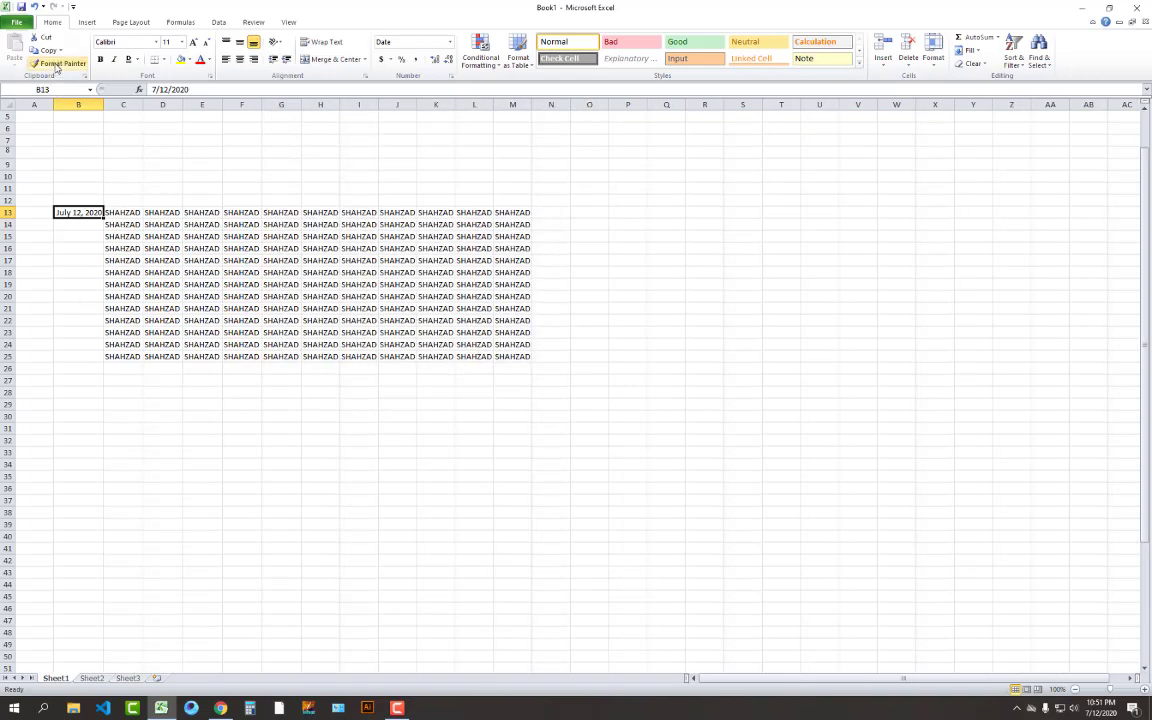
drag(87, 222, 90, 348)
click(70, 234)
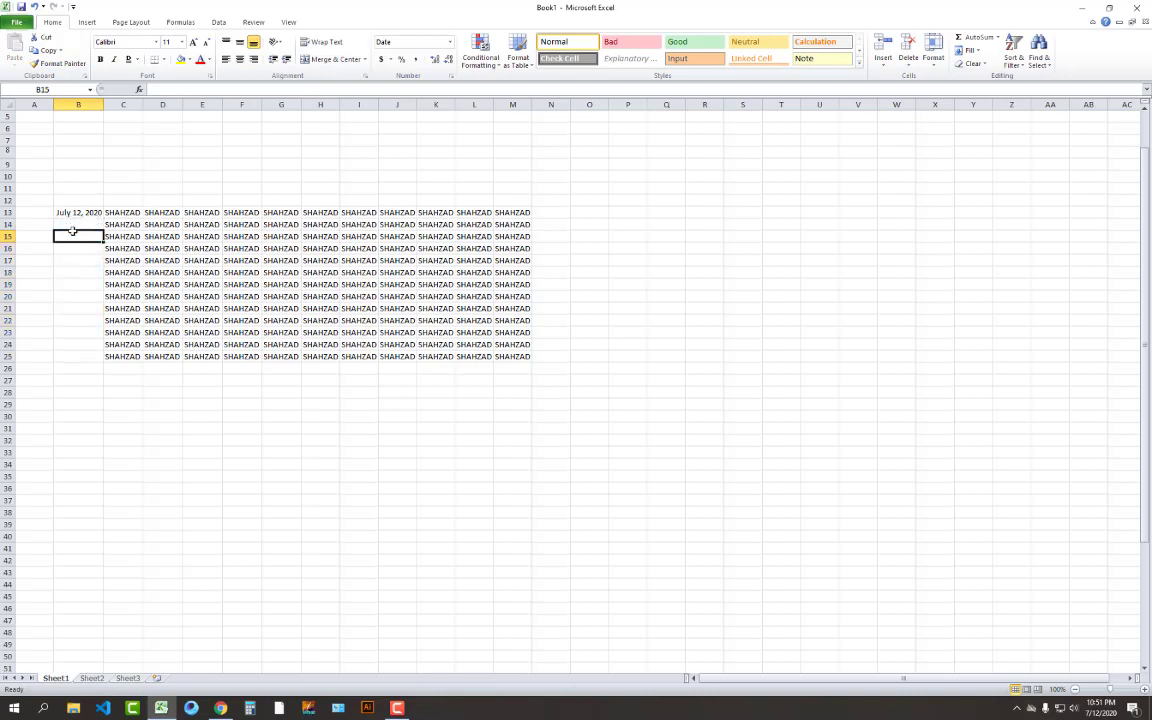
click(70, 212)
click(56, 64)
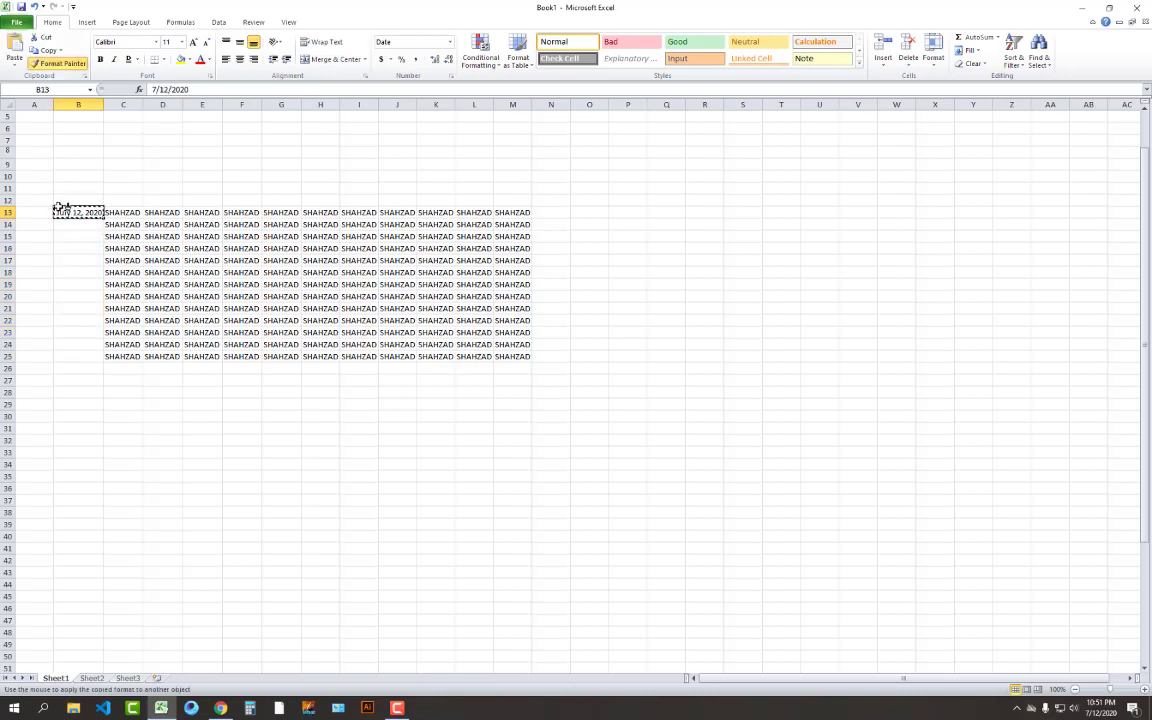
drag(72, 226, 87, 358)
key(Return)
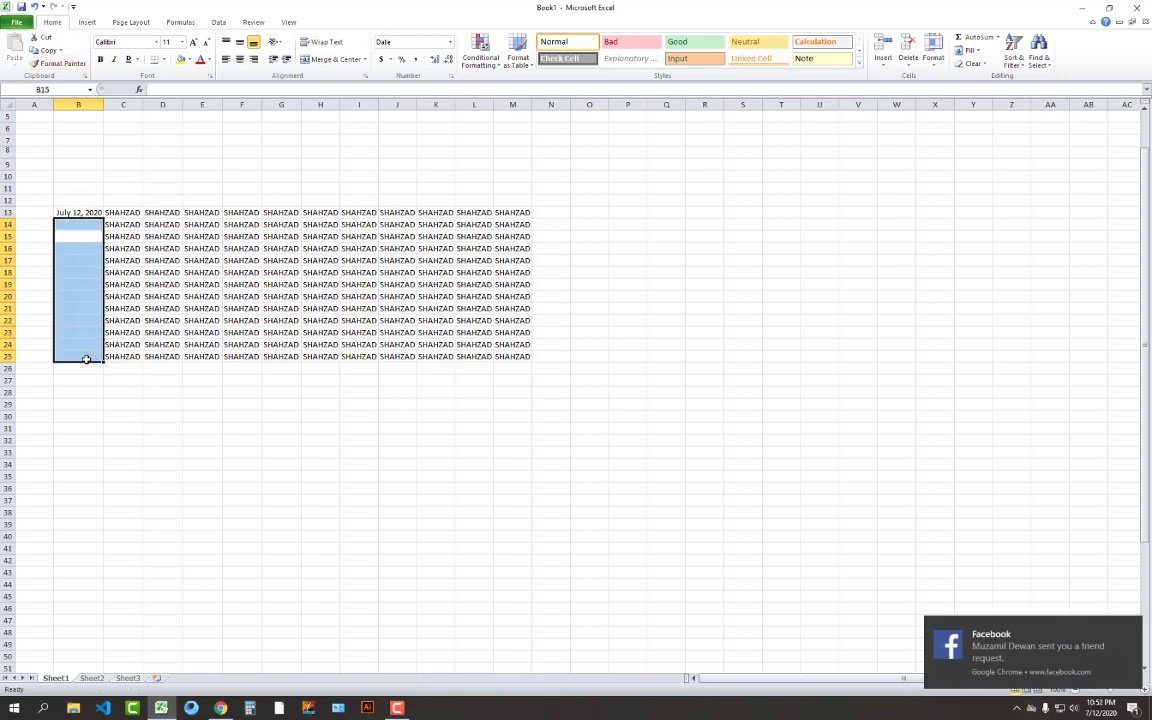
click(1132, 631)
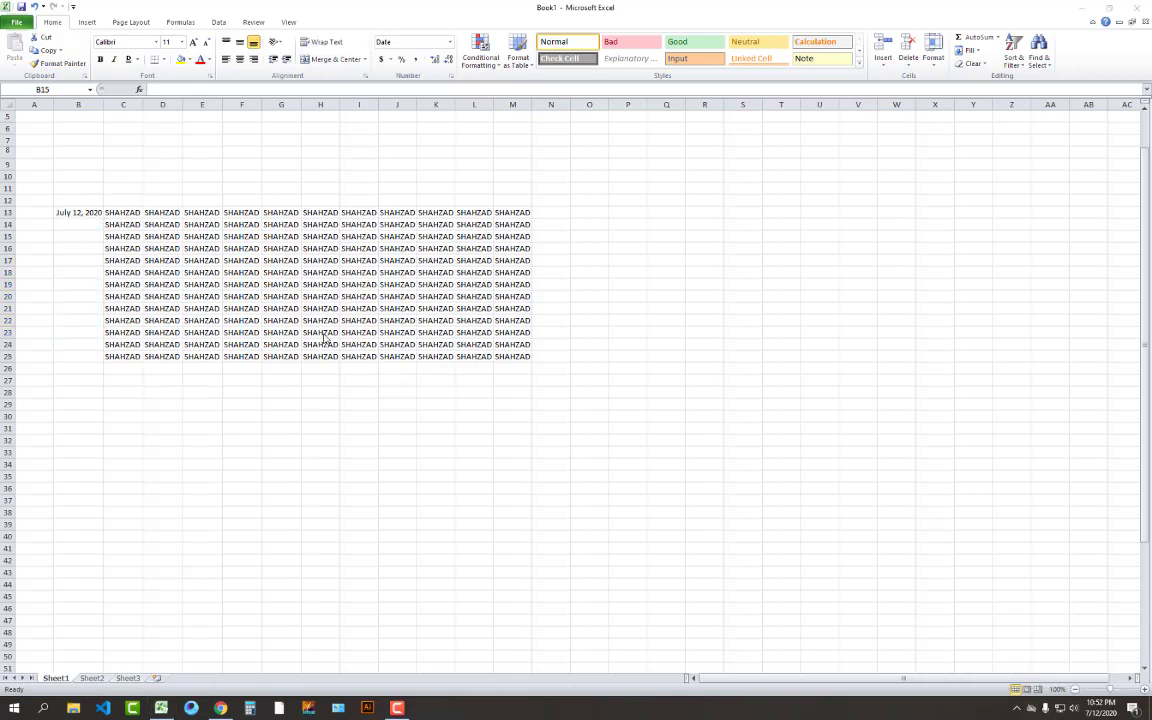
Copy the July 12, 2020 date in B13 and select cells down column B
click(82, 228)
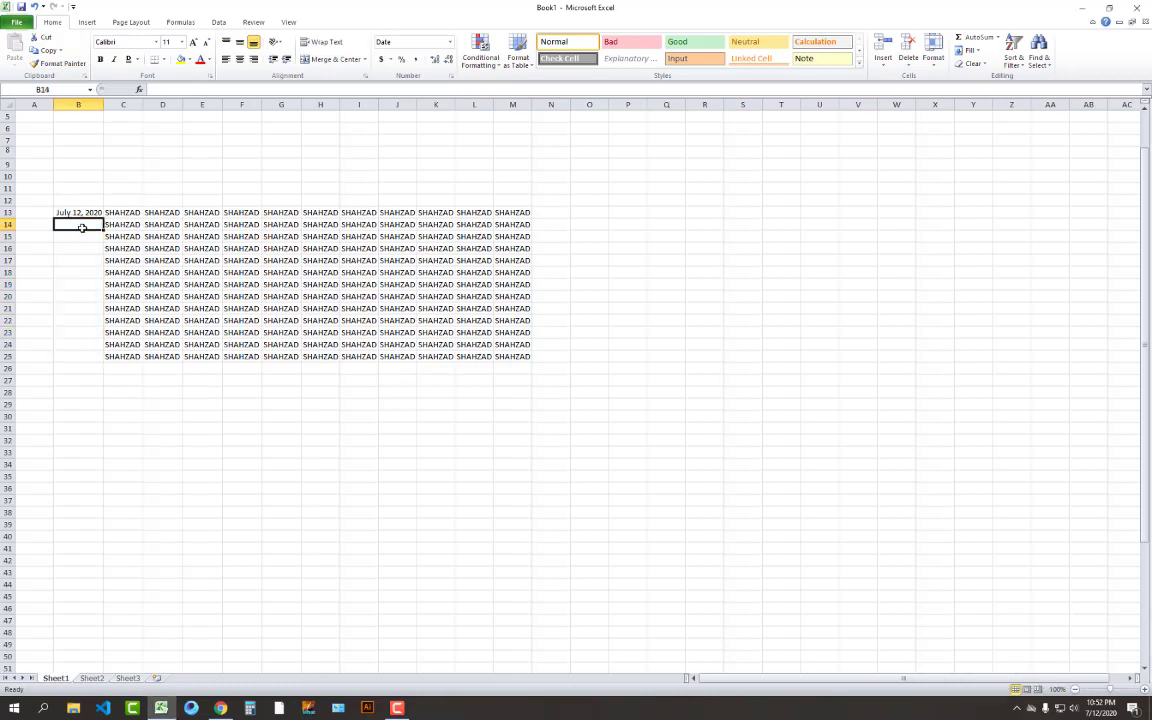
key(Up)
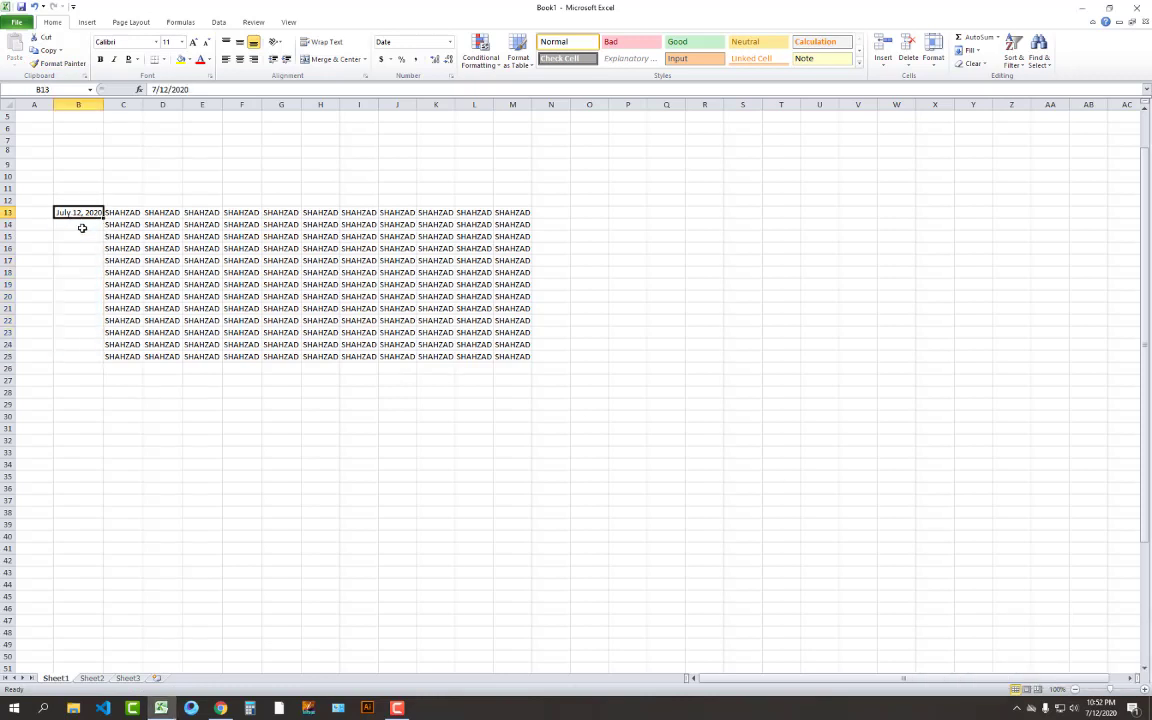
key(ctrl+c)
key(shift+Down)
key(shift+Down)
key(shift+Down)
key(shift+Down)
key(shift+Down)
key(shift+Down)
key(shift+Down)
key(shift+Down)
key(shift+Down)
key(shift+Down)
key(shift+Down)
key(shift+Down)
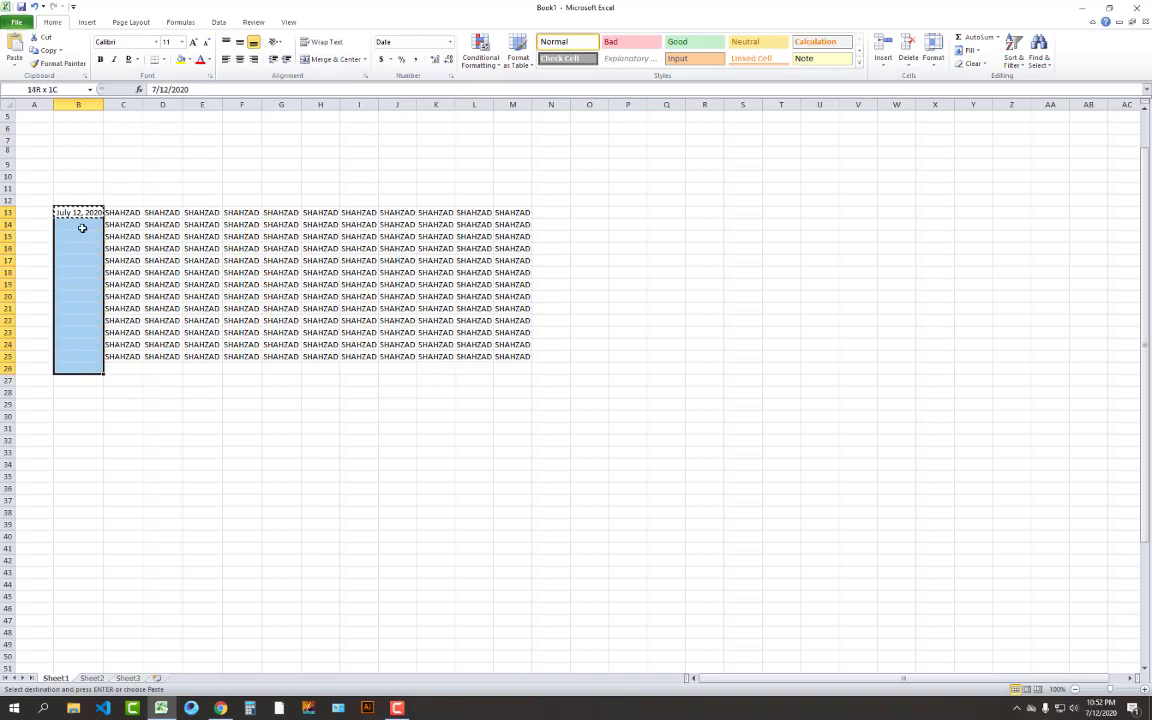
click(88, 234)
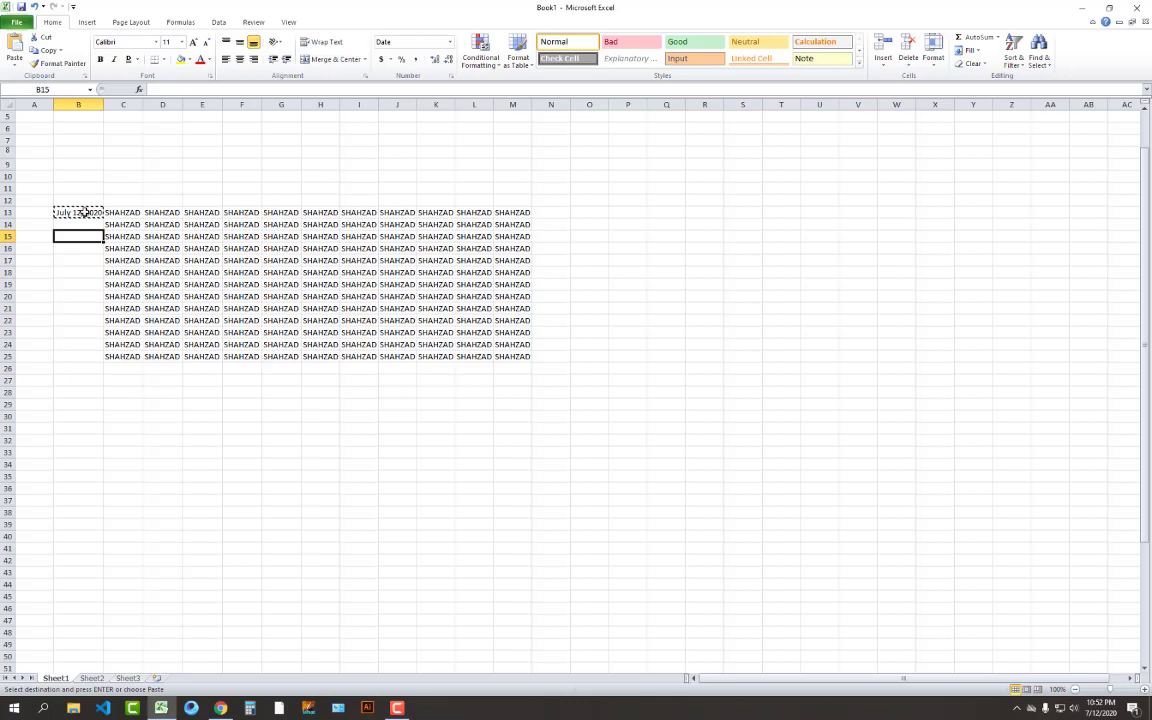
double_click(86, 225)
click(87, 247)
click(82, 213)
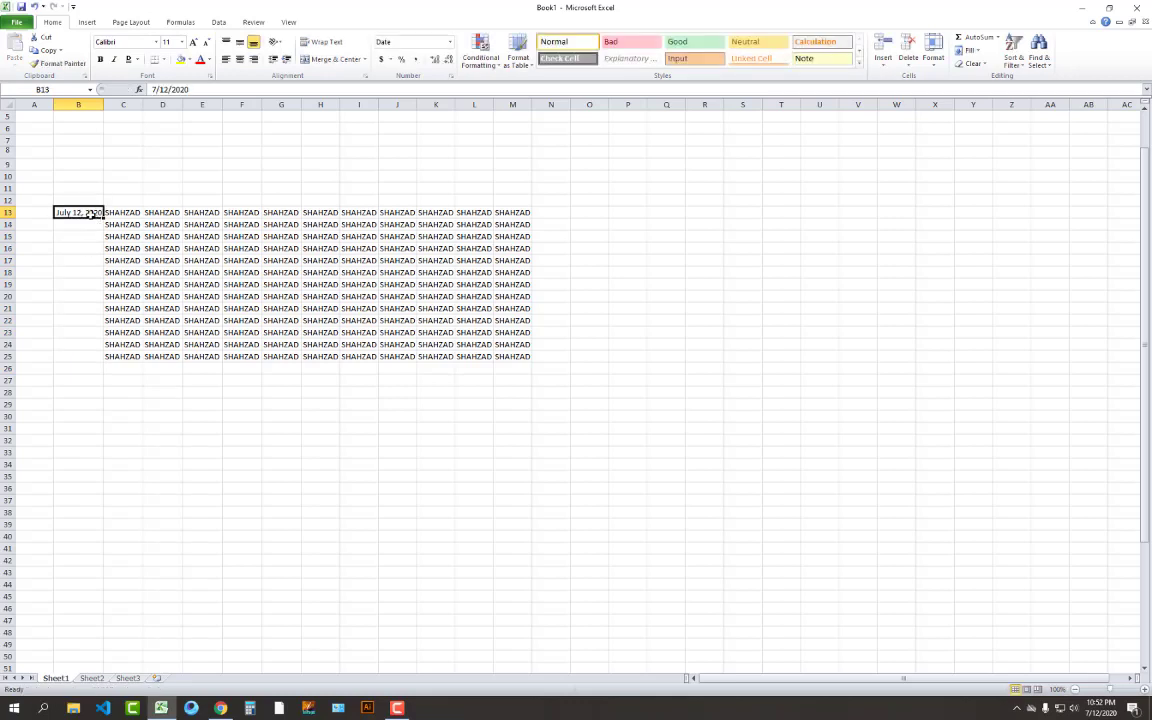
Enter July 13, 2020 in B14 and fill the daily date series down to B25
key(Down)
key(ctrl+semicolon)
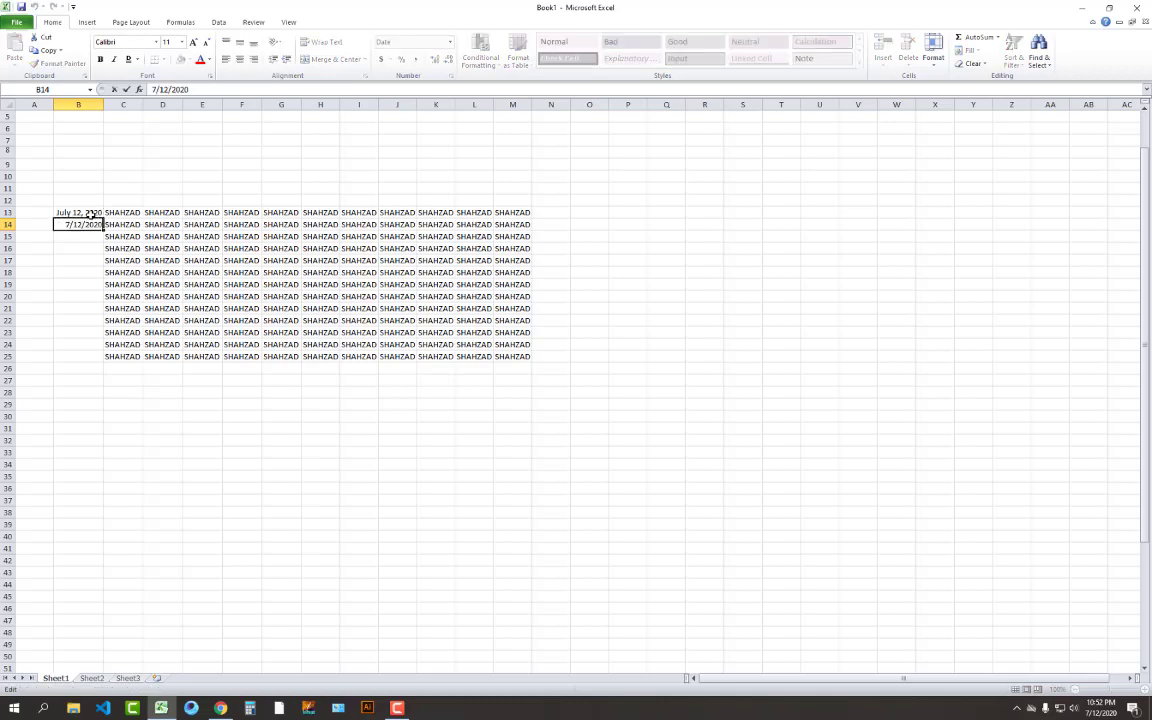
key(BackSpace)
text(3)
key(Return)
click(90, 214)
drag(90, 214, 101, 358)
click(105, 228)
click(118, 403)
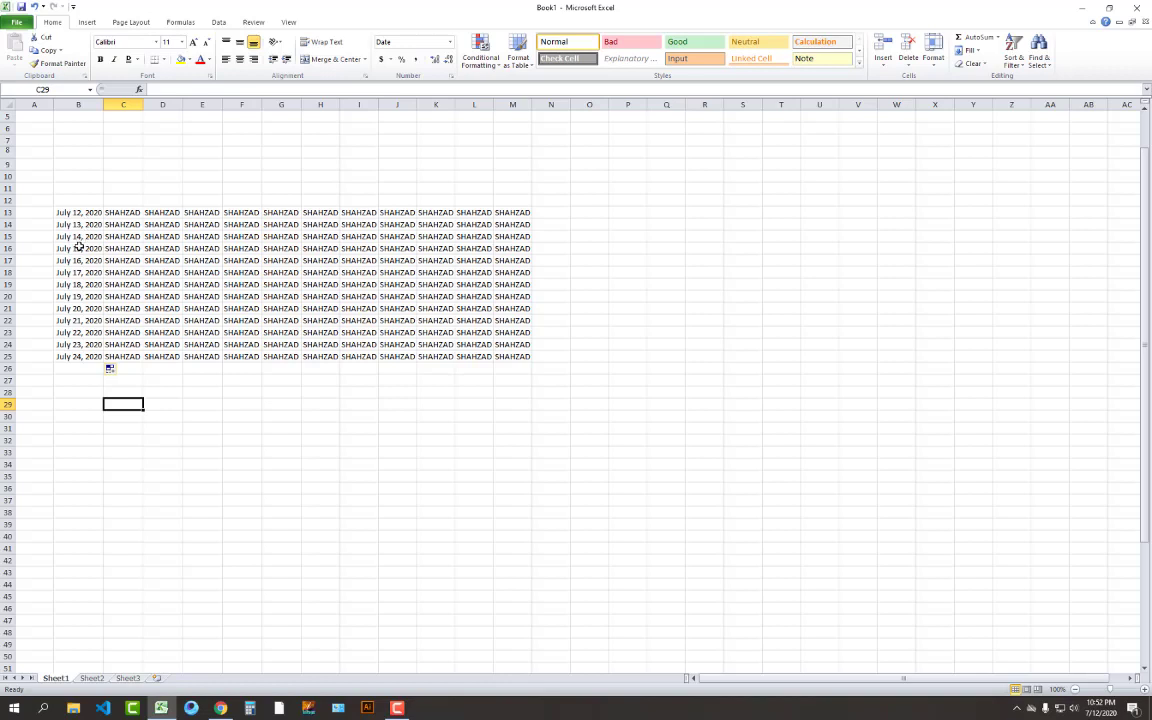
Copy the July 14, 2020 date from B15 into B16 and B17
click(78, 224)
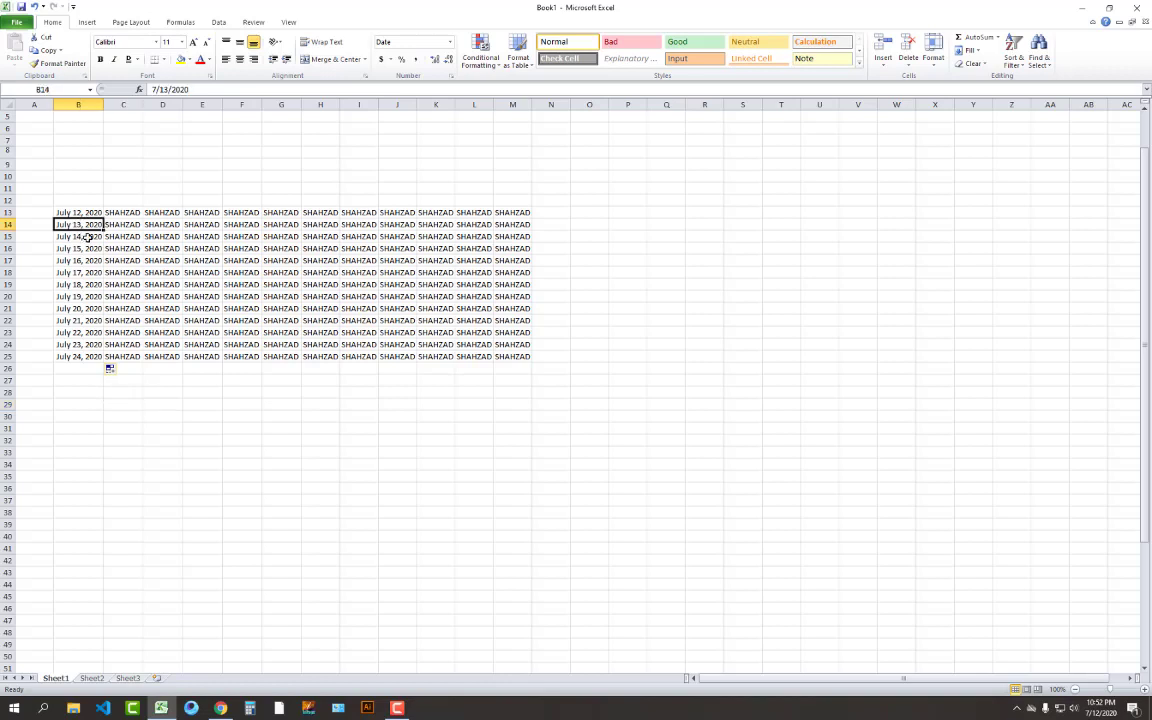
key(Down)
key(Down)
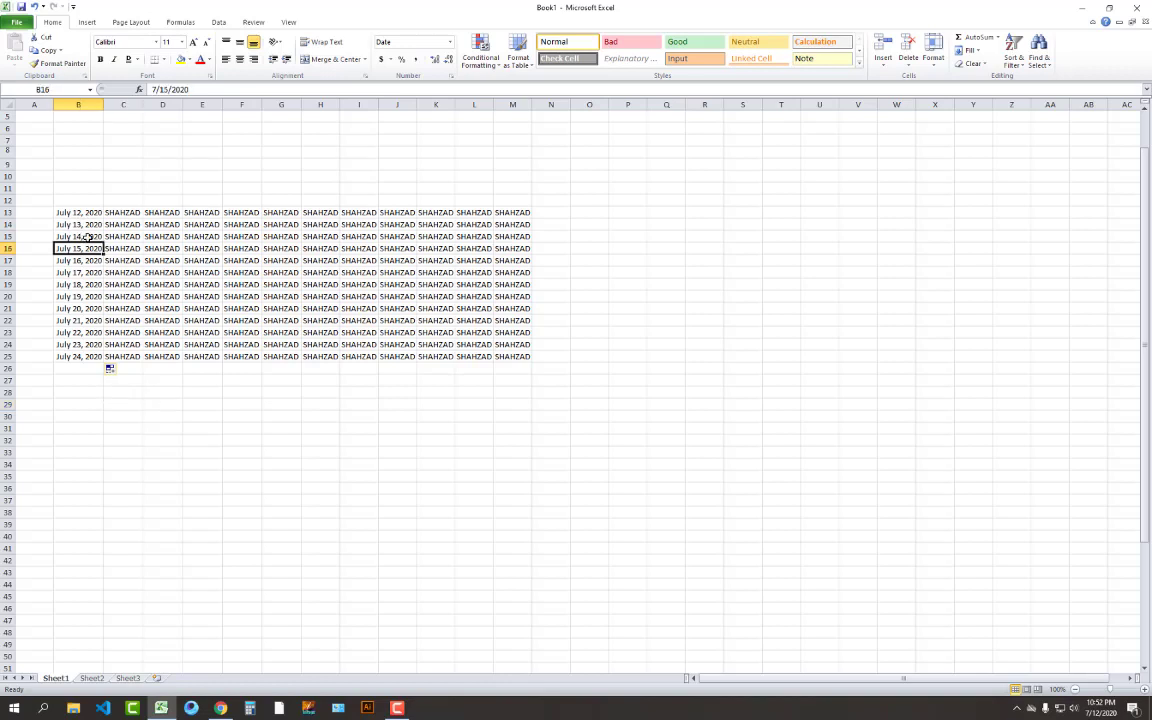
key(Up)
key(ctrl+c)
key(shift+Down)
key(shift+Down)
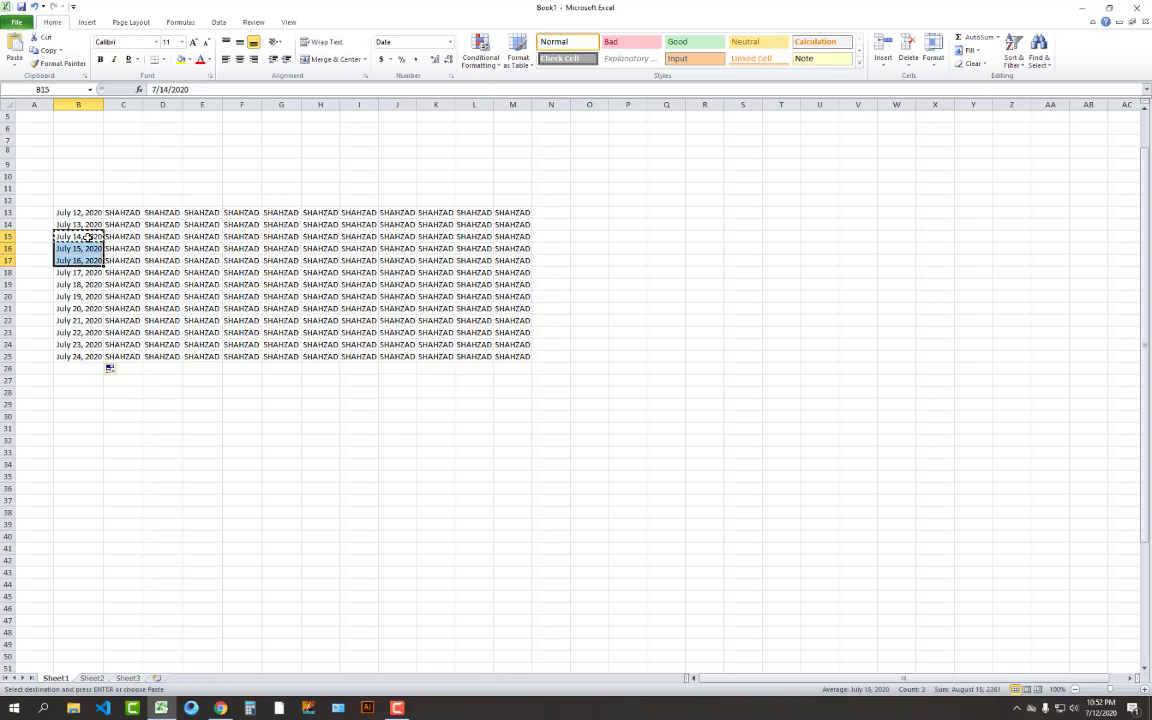
key(Return)
key(Down)
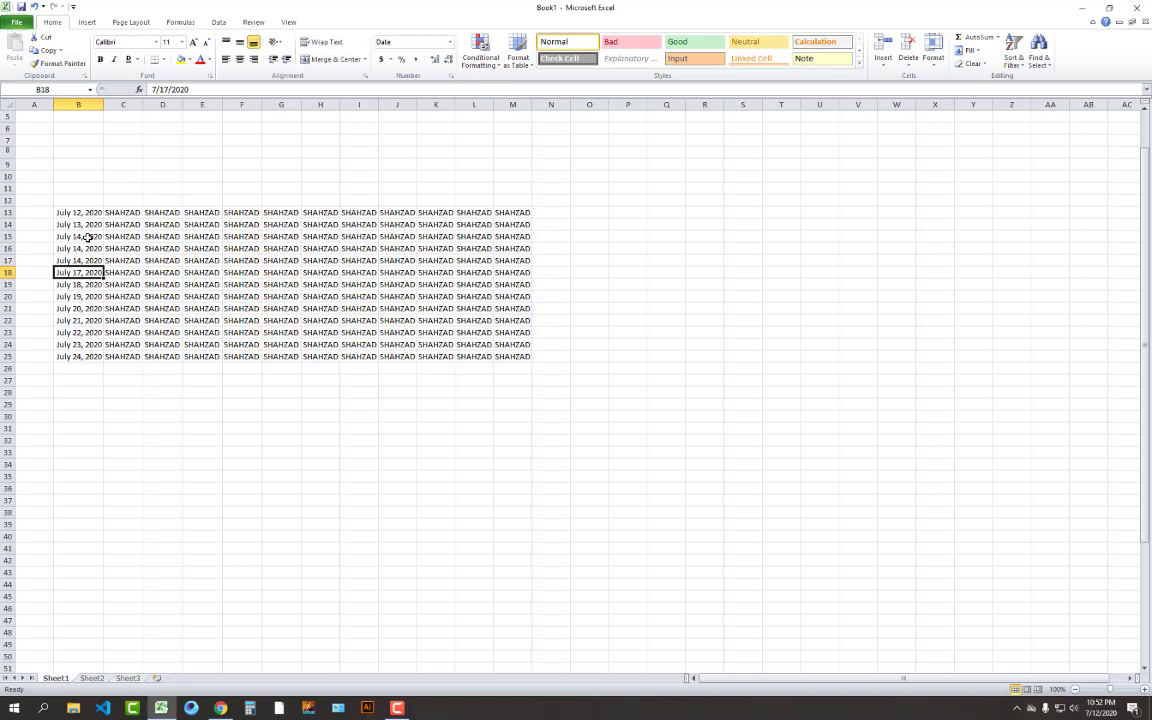
key(Up)
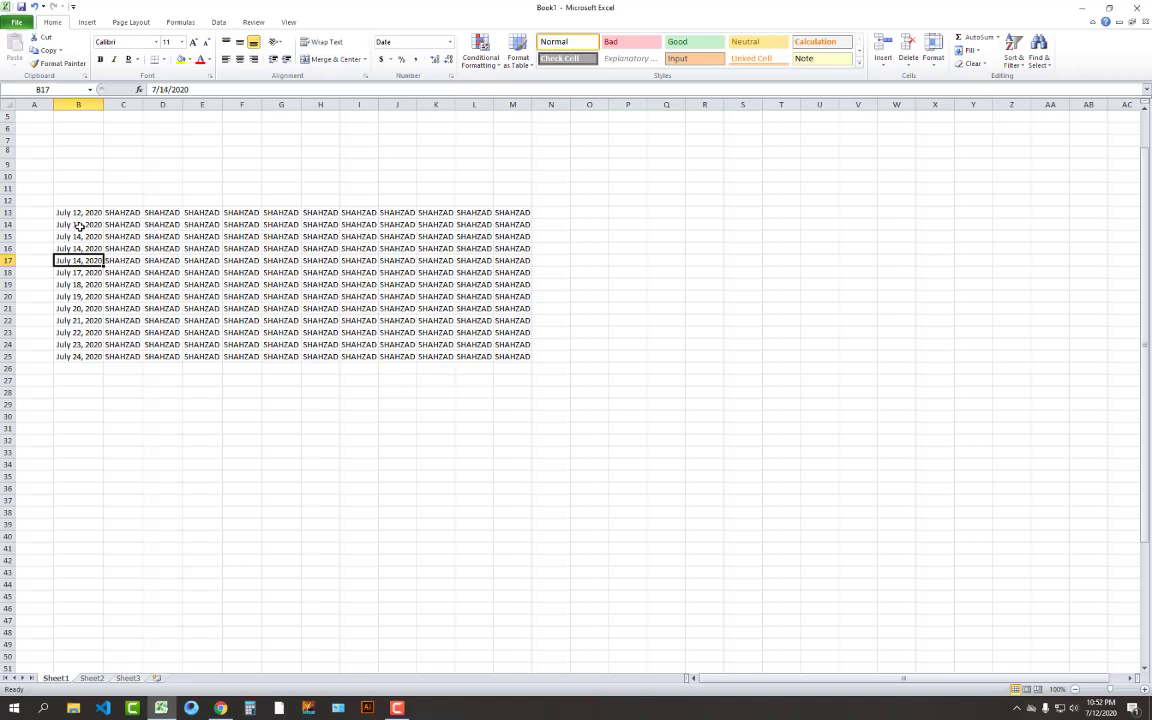
click(79, 225)
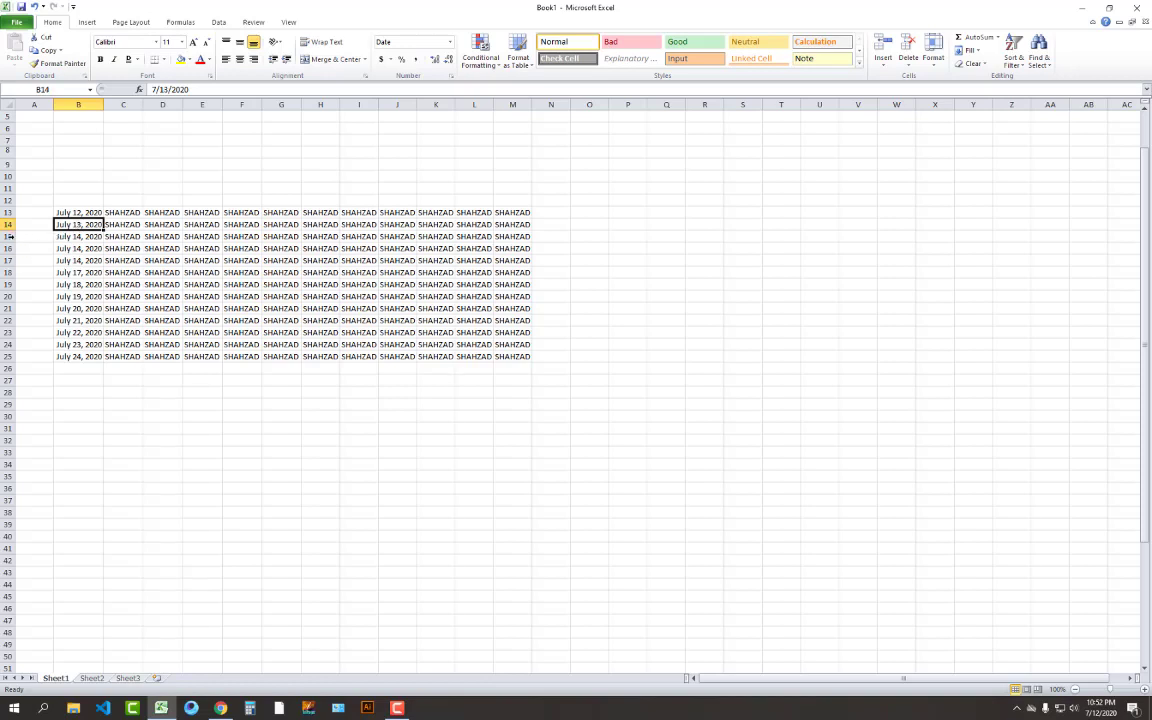
Copy the July 14 to July 24 rows of B15:M25 one row lower, starting at B16
click(70, 237)
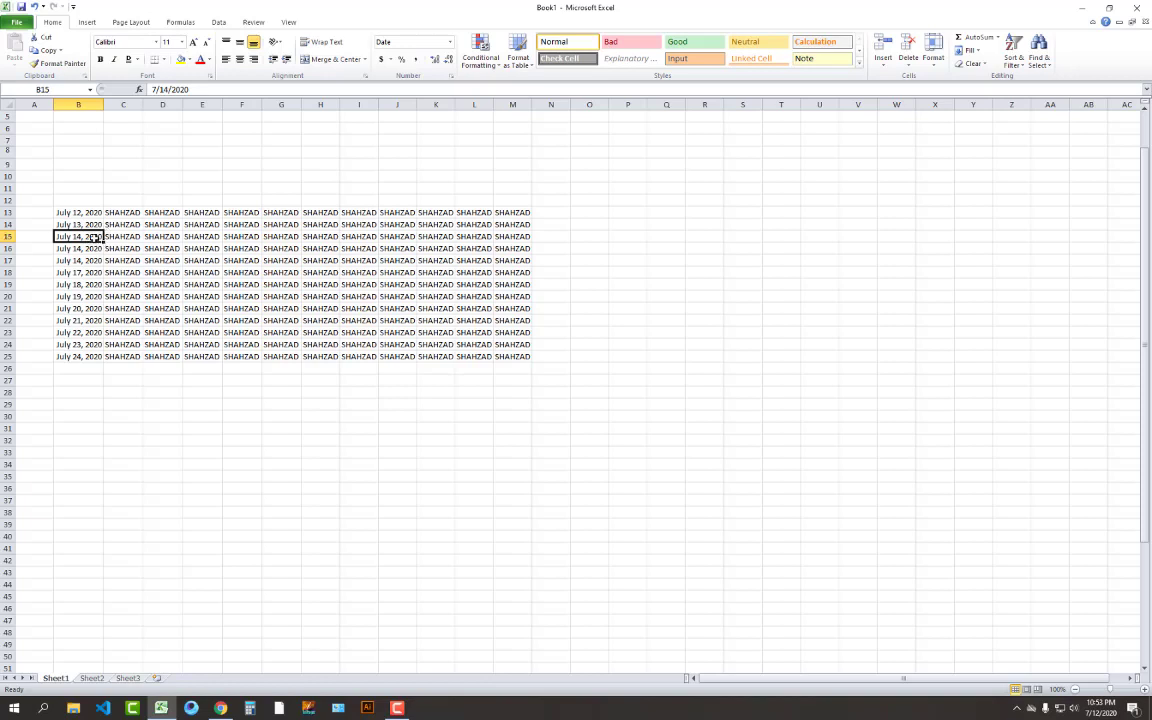
drag(93, 237, 499, 237)
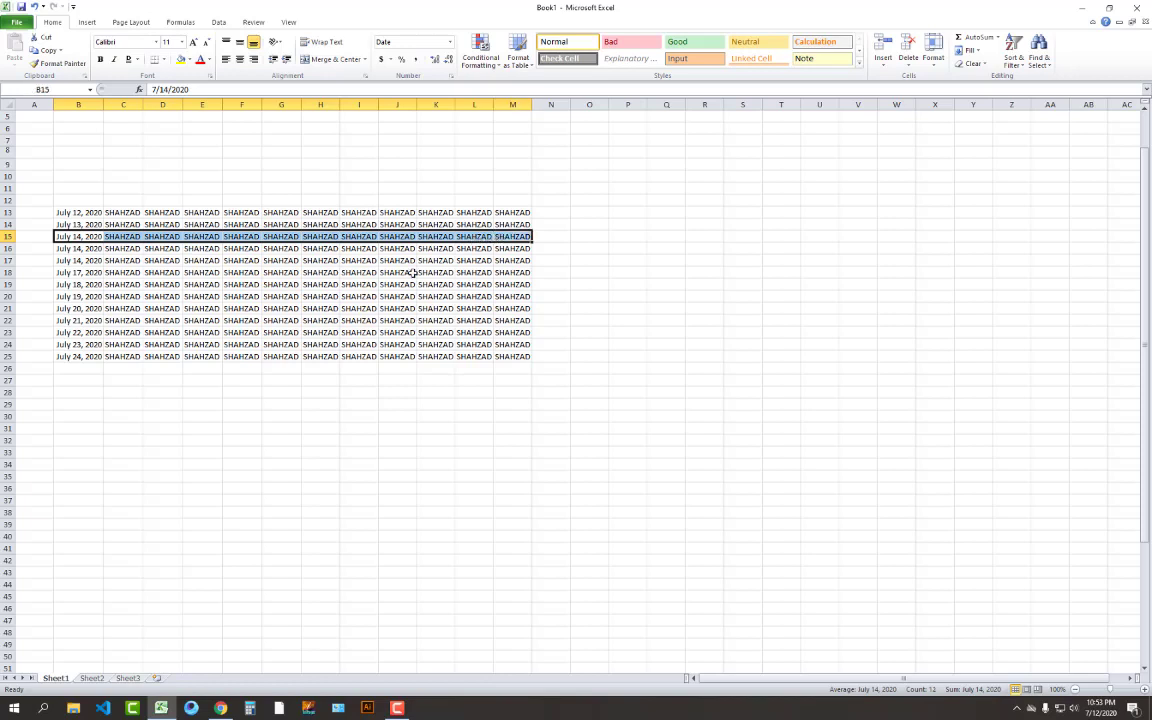
click(281, 404)
drag(125, 247, 500, 353)
key(ctrl+c)
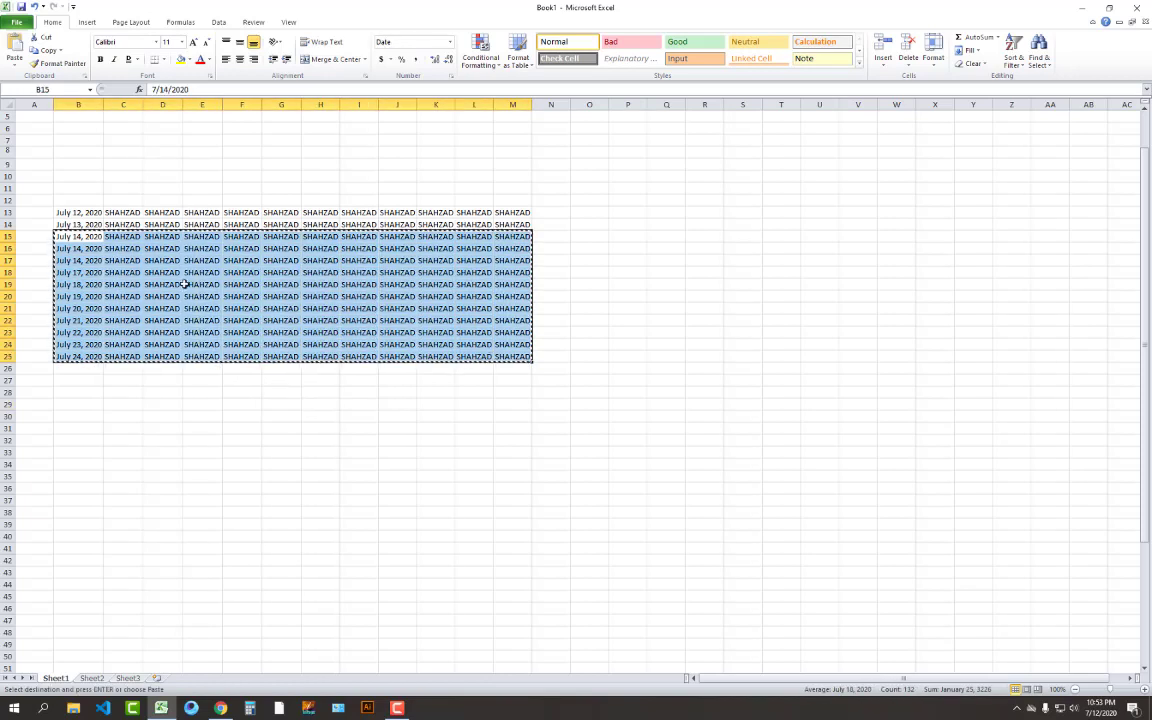
click(80, 250)
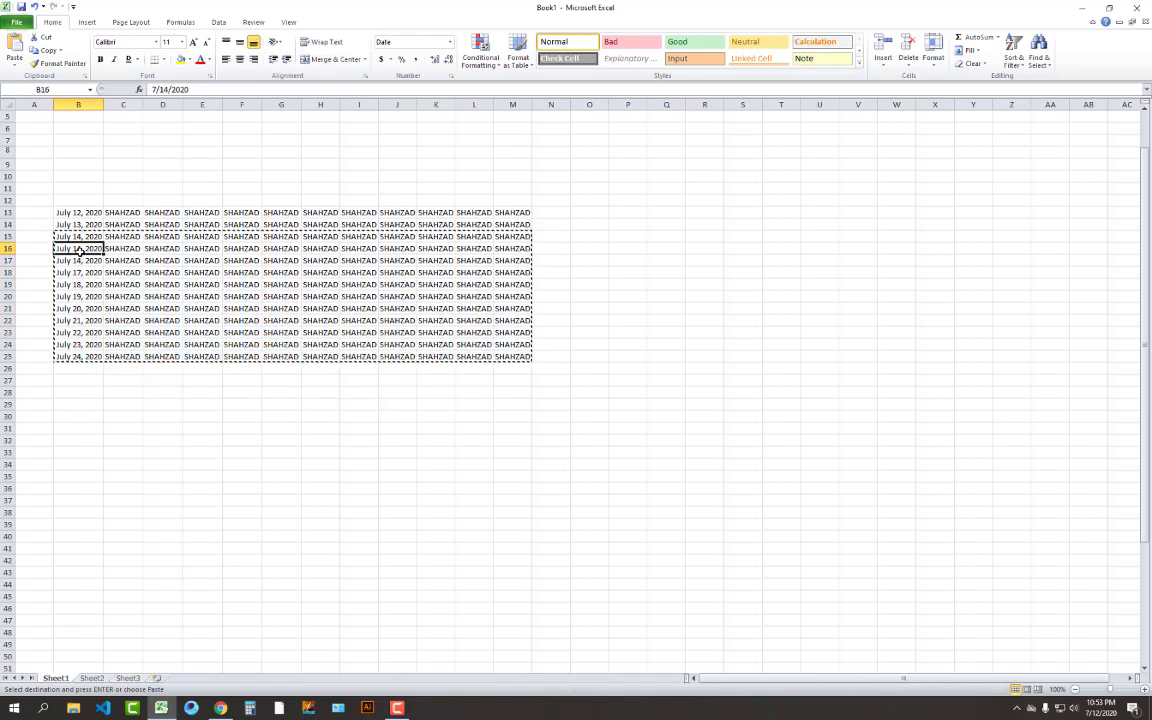
key(Return)
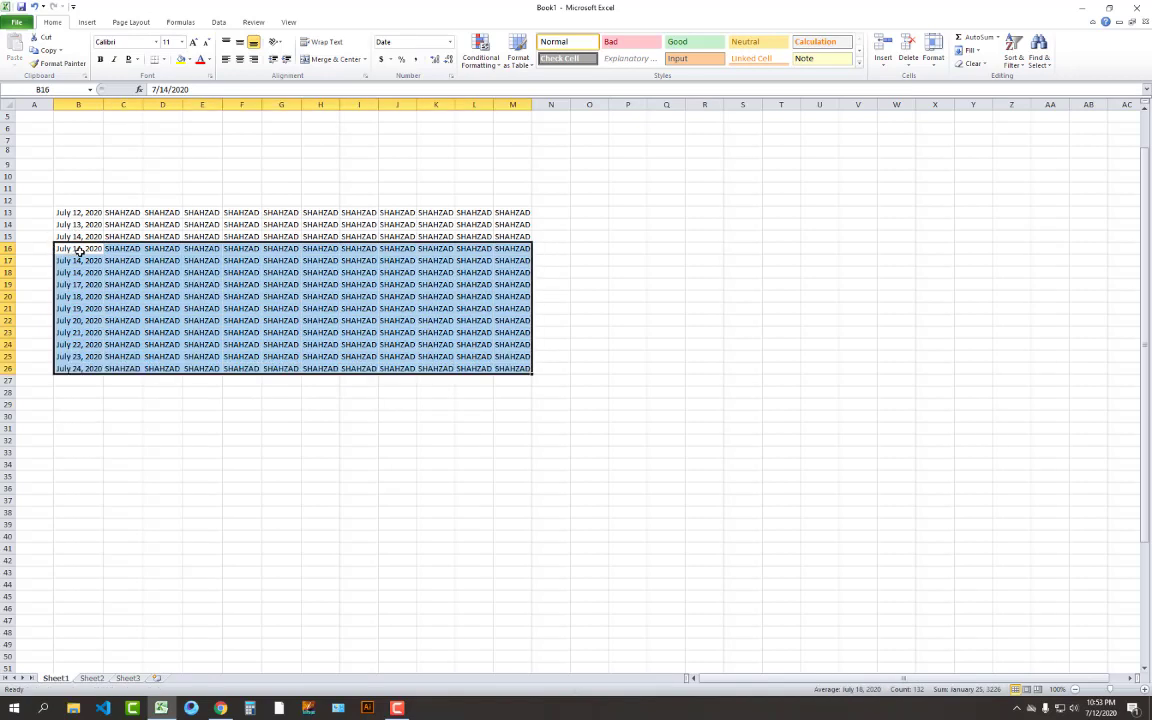
Clear the leftover cells of row 15 so the row is empty
drag(60, 236, 522, 237)
key(Delete)
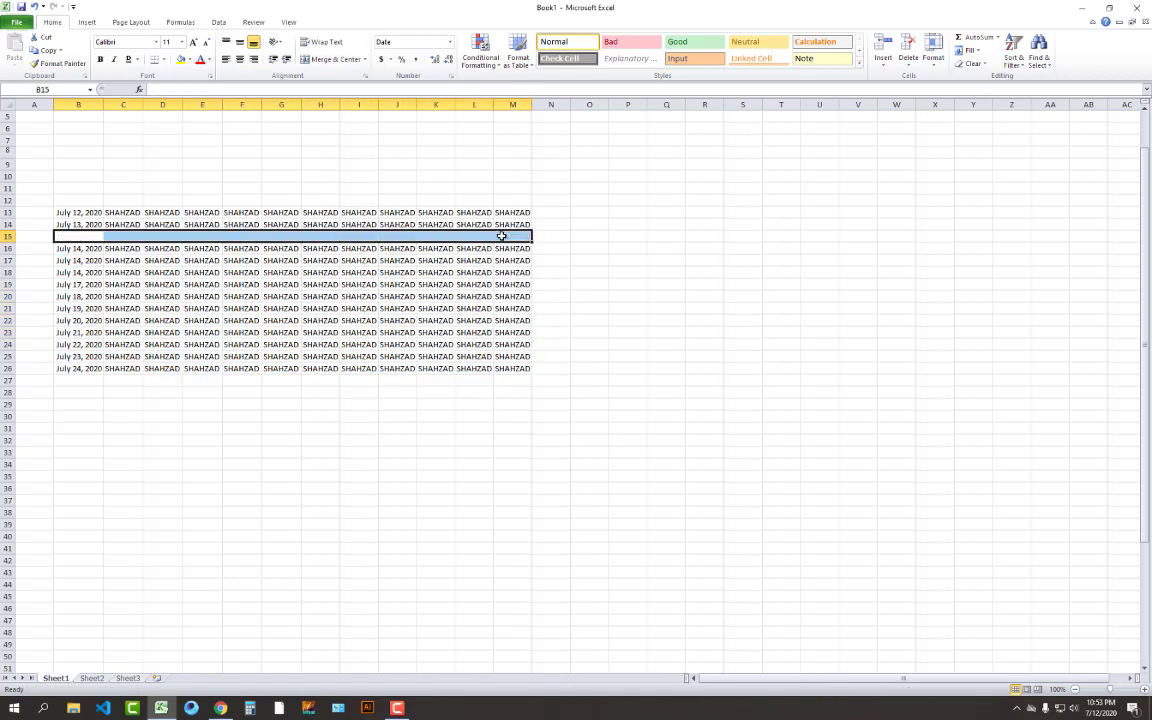
click(402, 416)
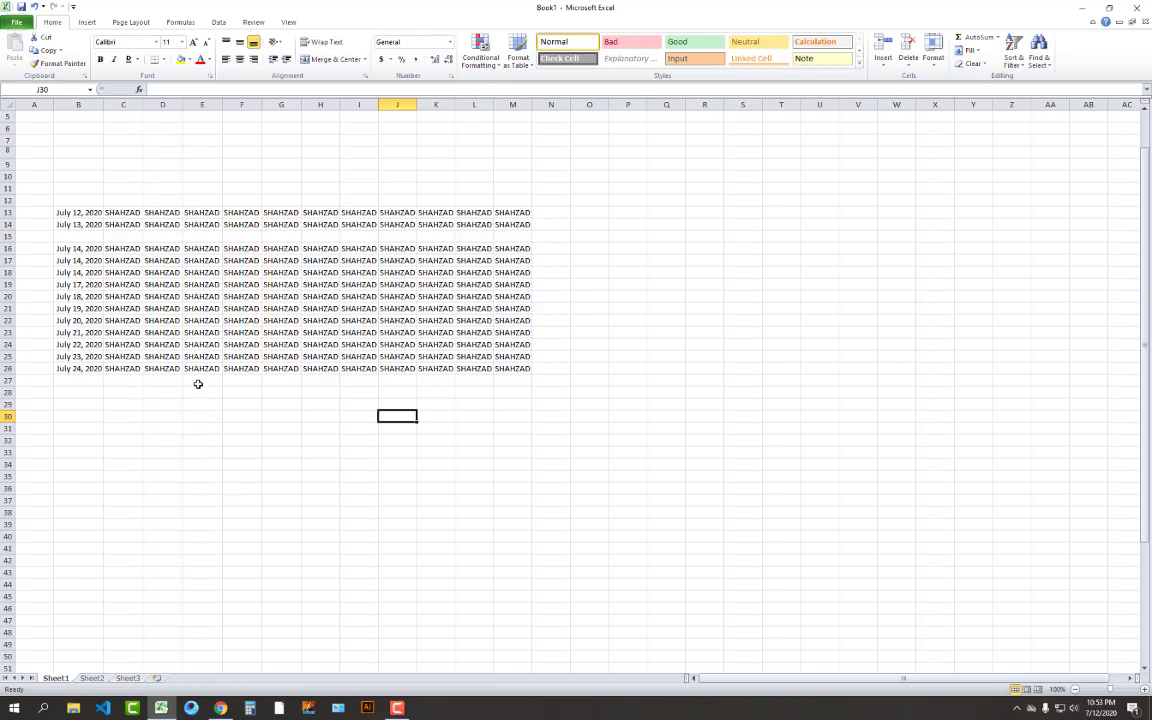
key(ctrl+z)
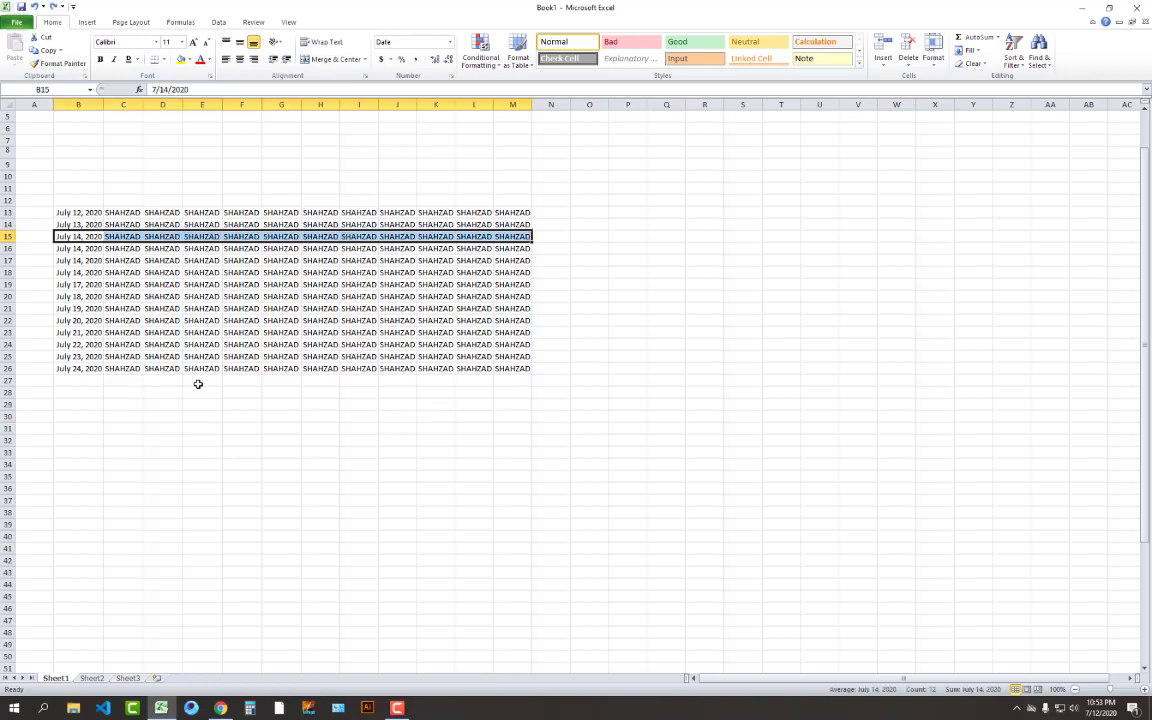
key(ctrl+z)
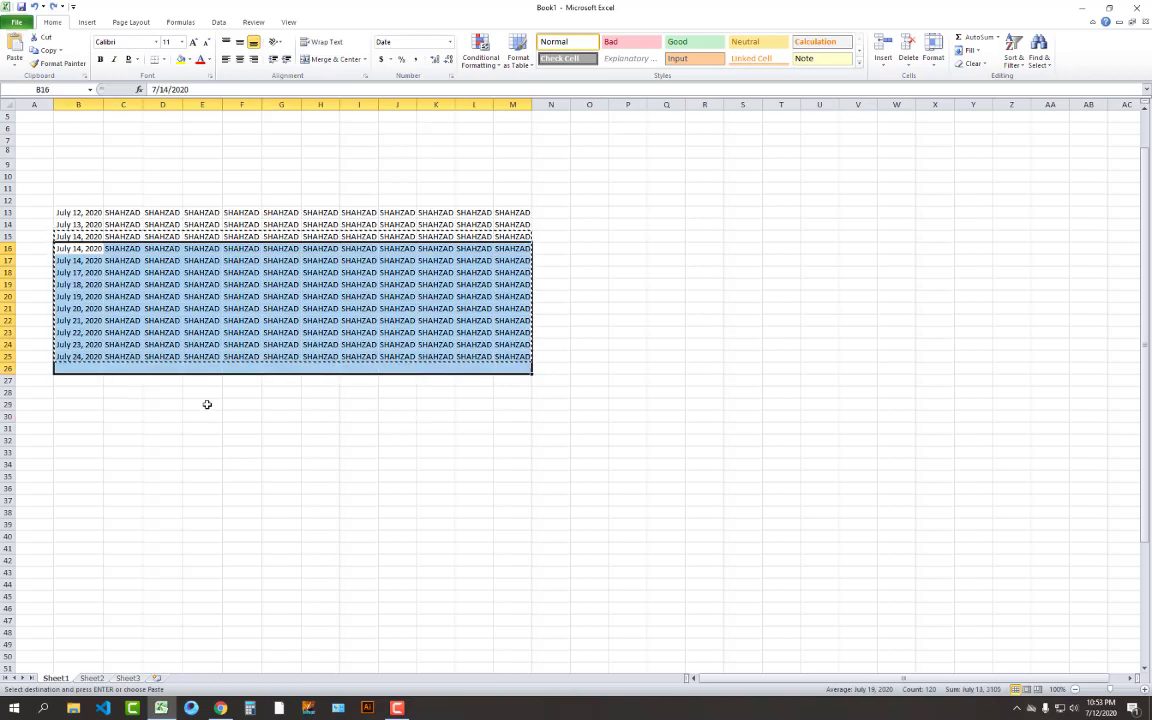
double_click(206, 394)
click(204, 415)
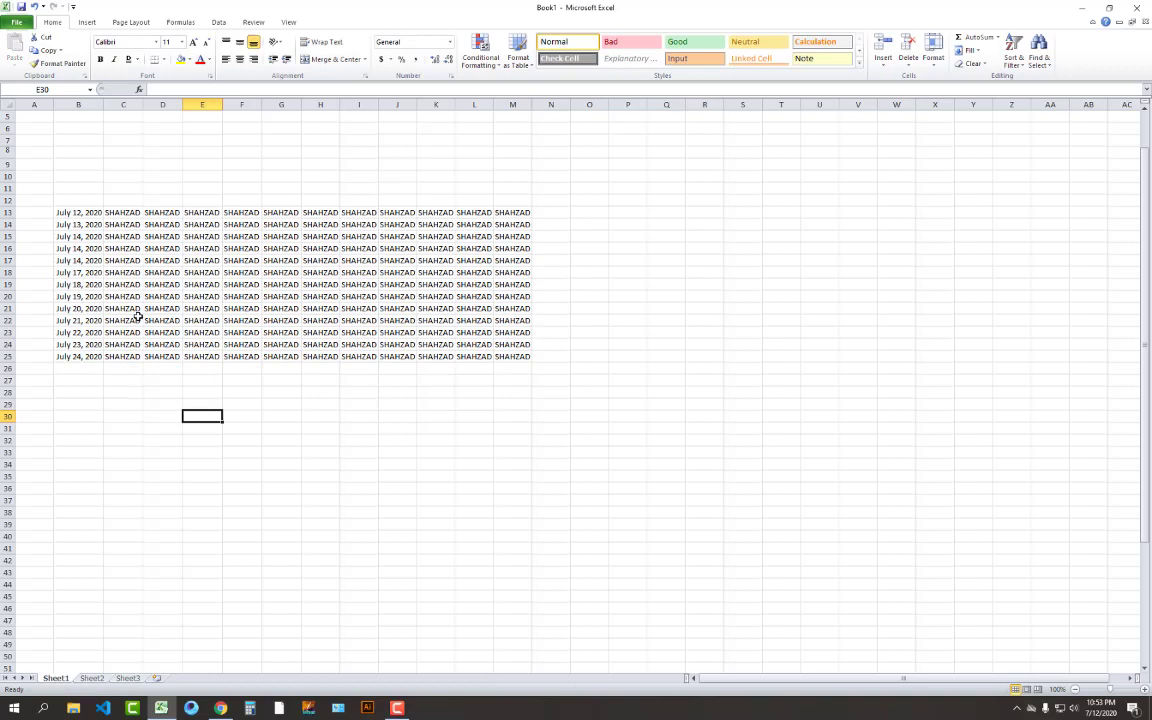
click(106, 273)
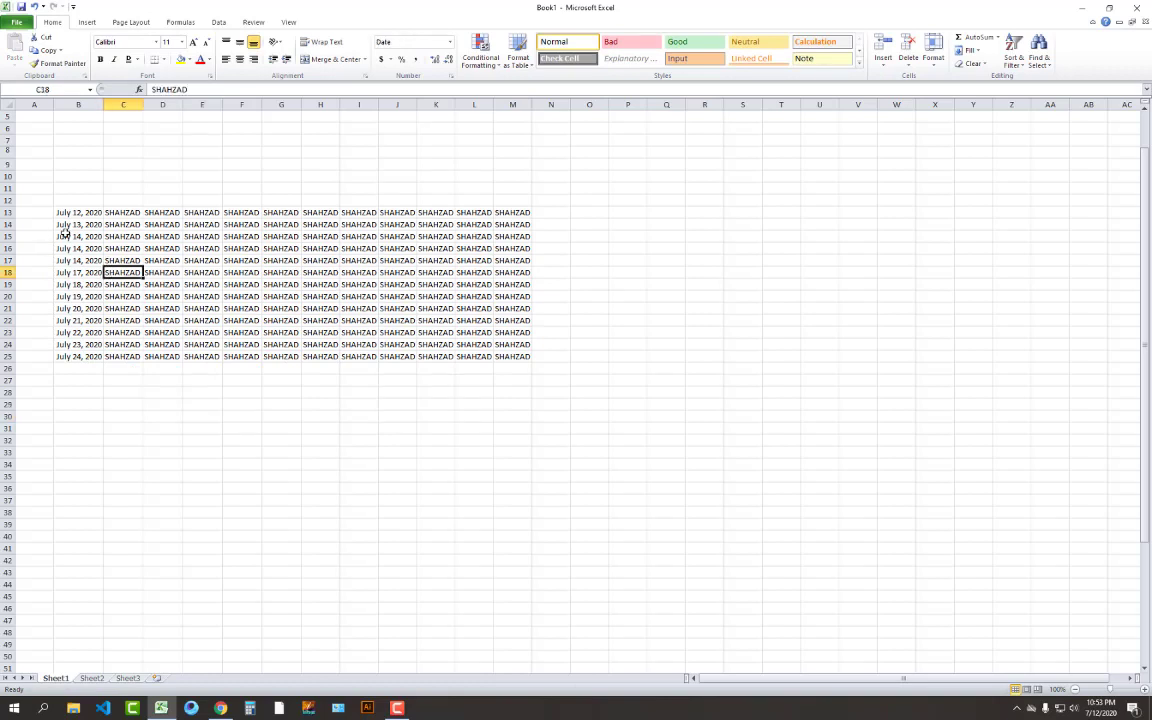
click(66, 236)
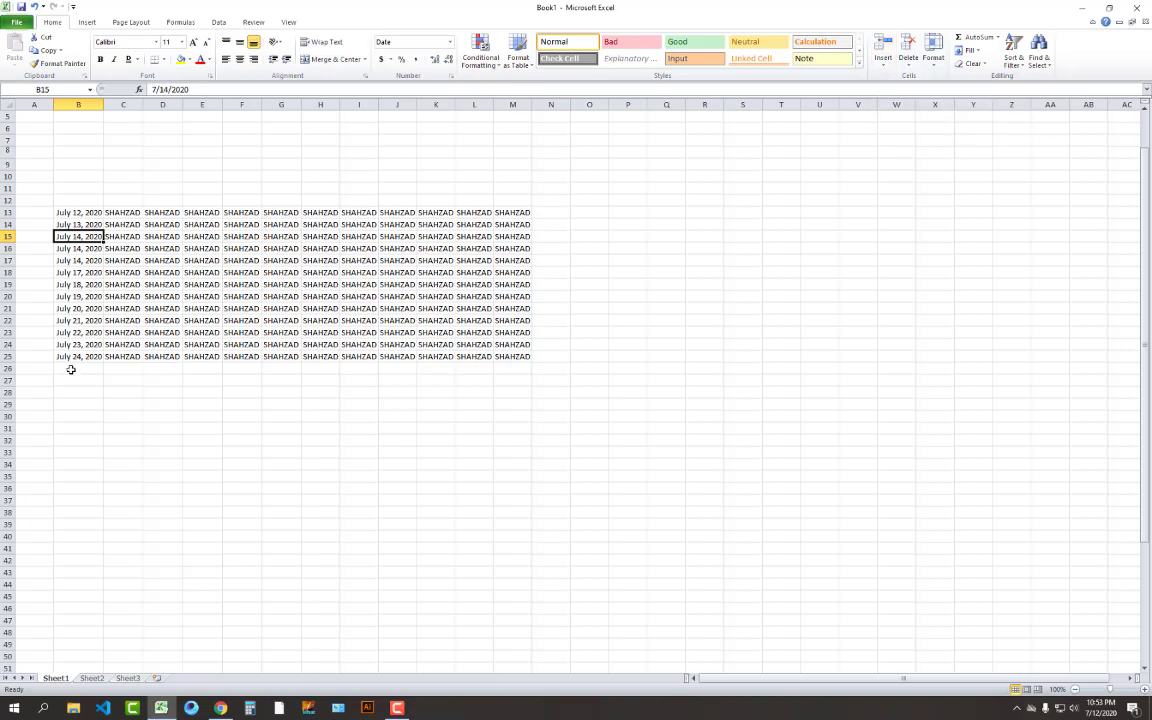
drag(72, 368, 80, 472)
click(78, 236)
click(886, 50)
click(612, 294)
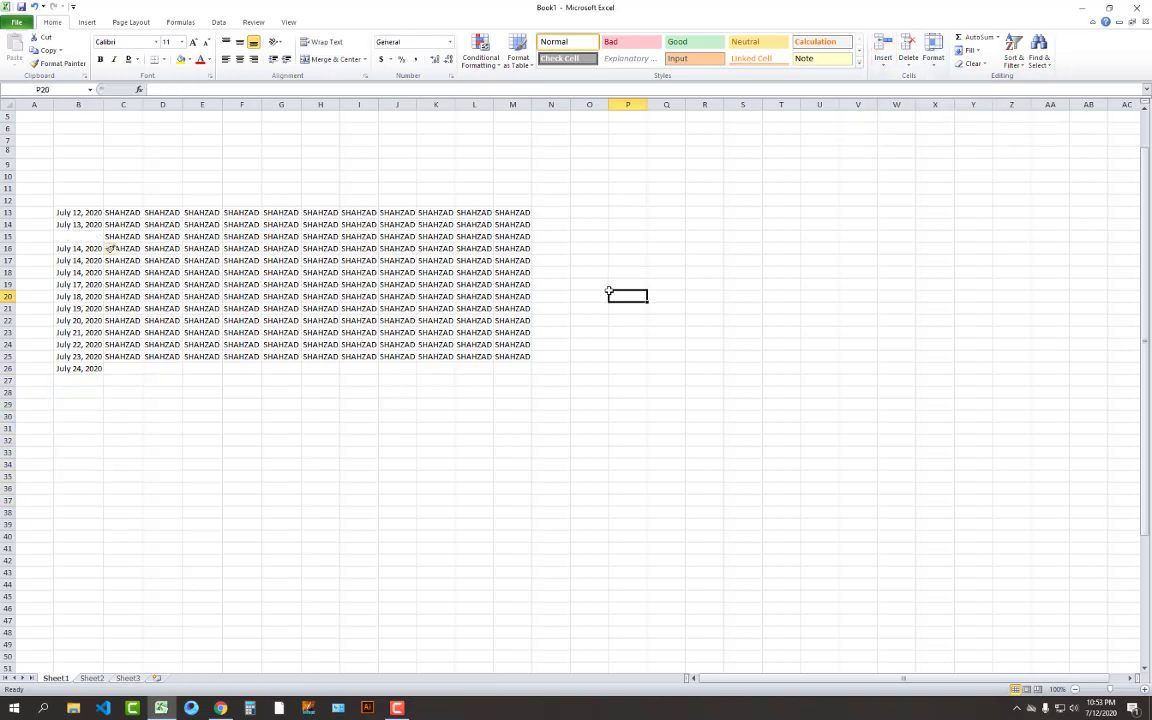
drag(115, 236, 506, 238)
click(614, 269)
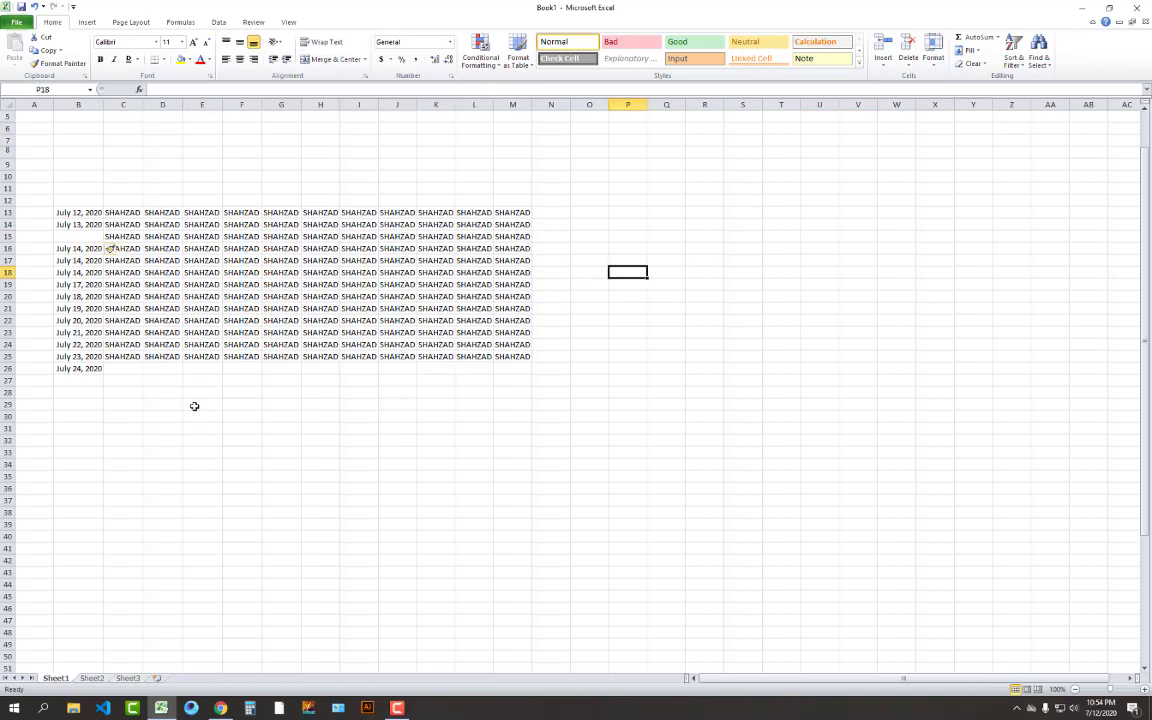
key(ctrl+z)
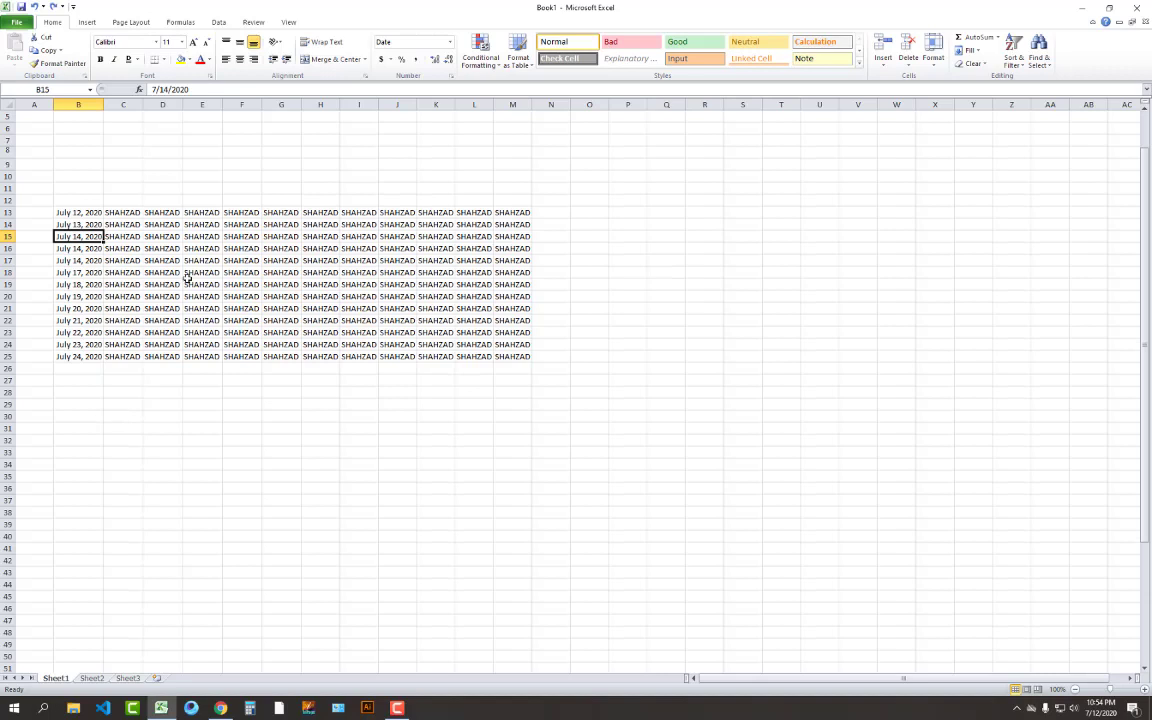
click(170, 250)
click(93, 236)
drag(93, 236, 505, 237)
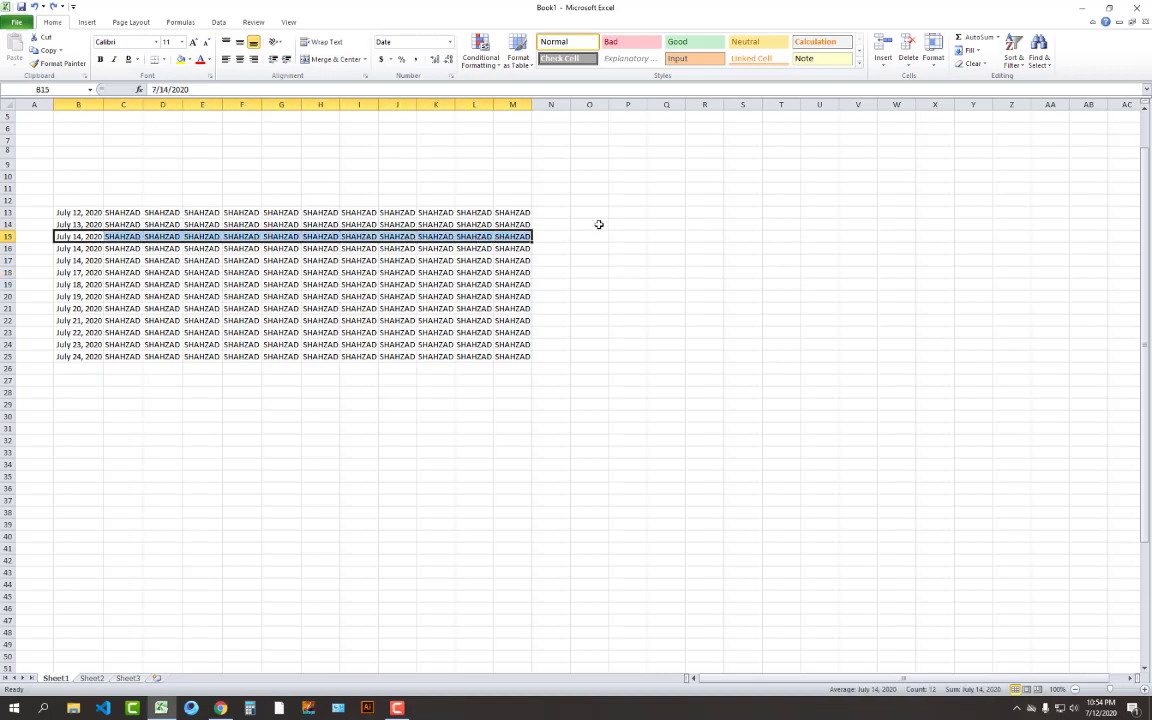
click(884, 48)
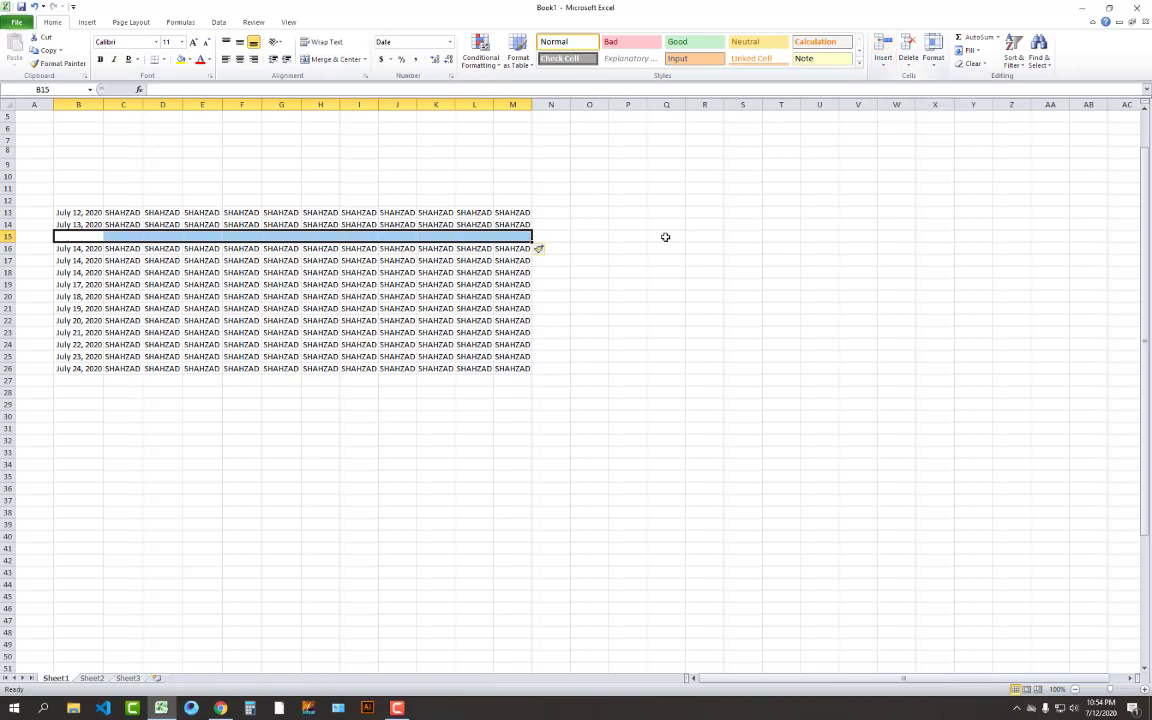
click(627, 248)
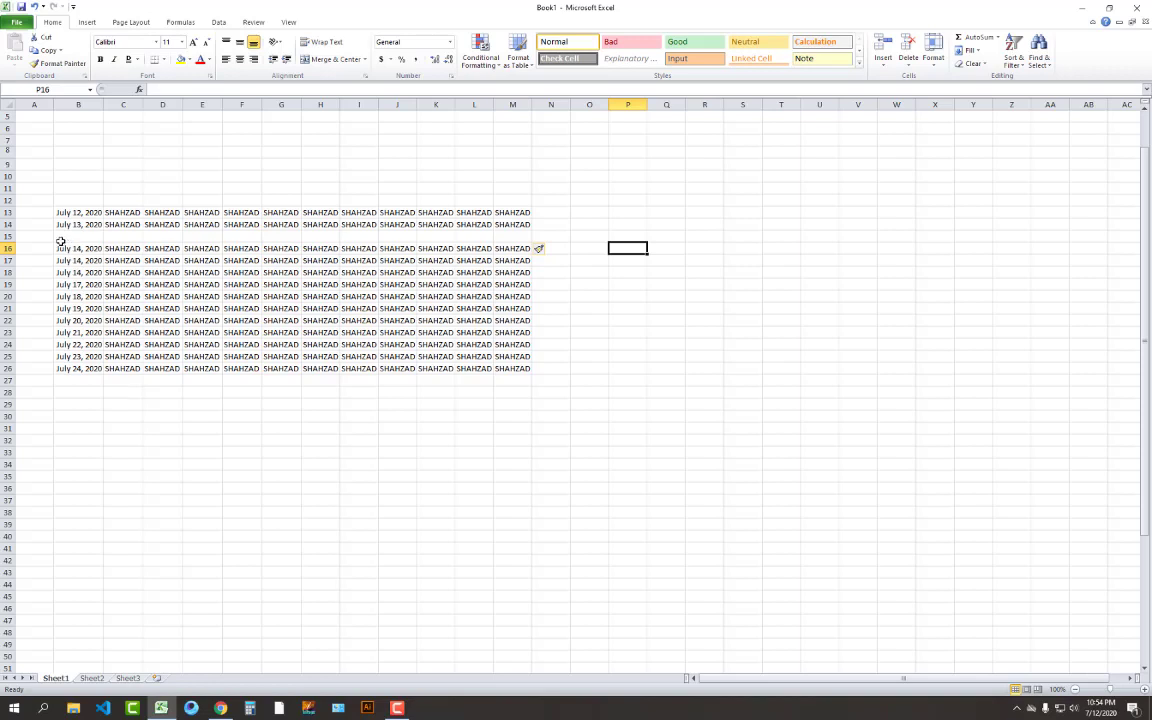
key(ctrl+z)
click(150, 380)
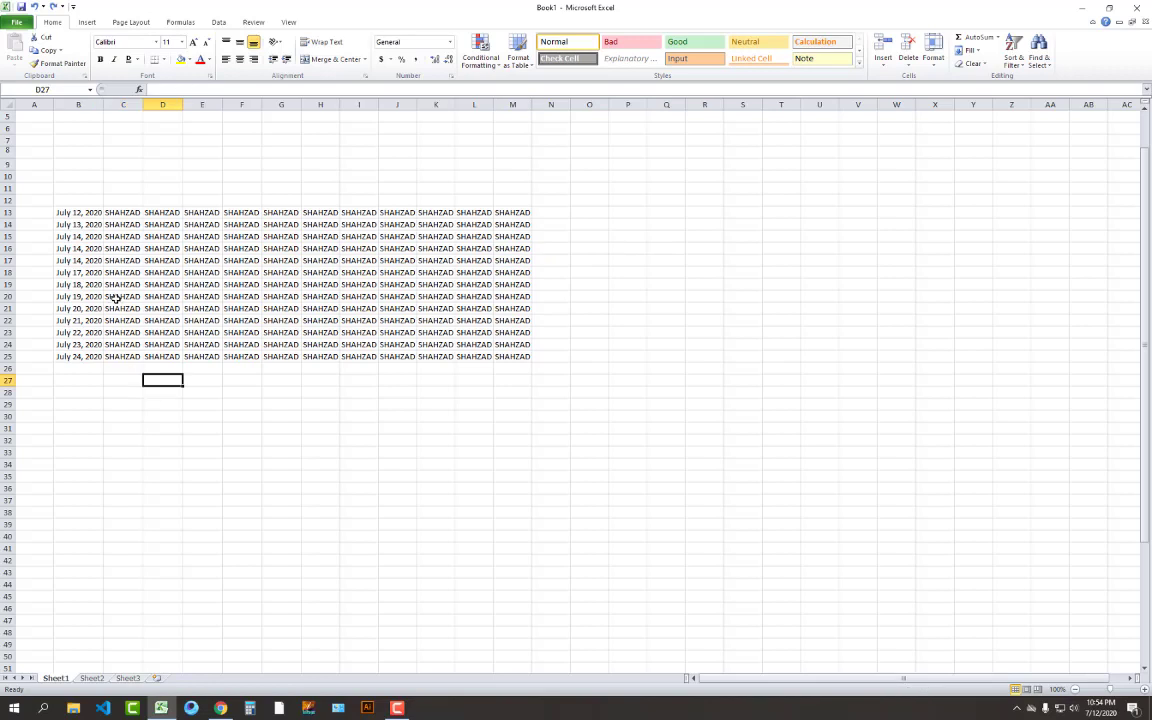
click(8, 248)
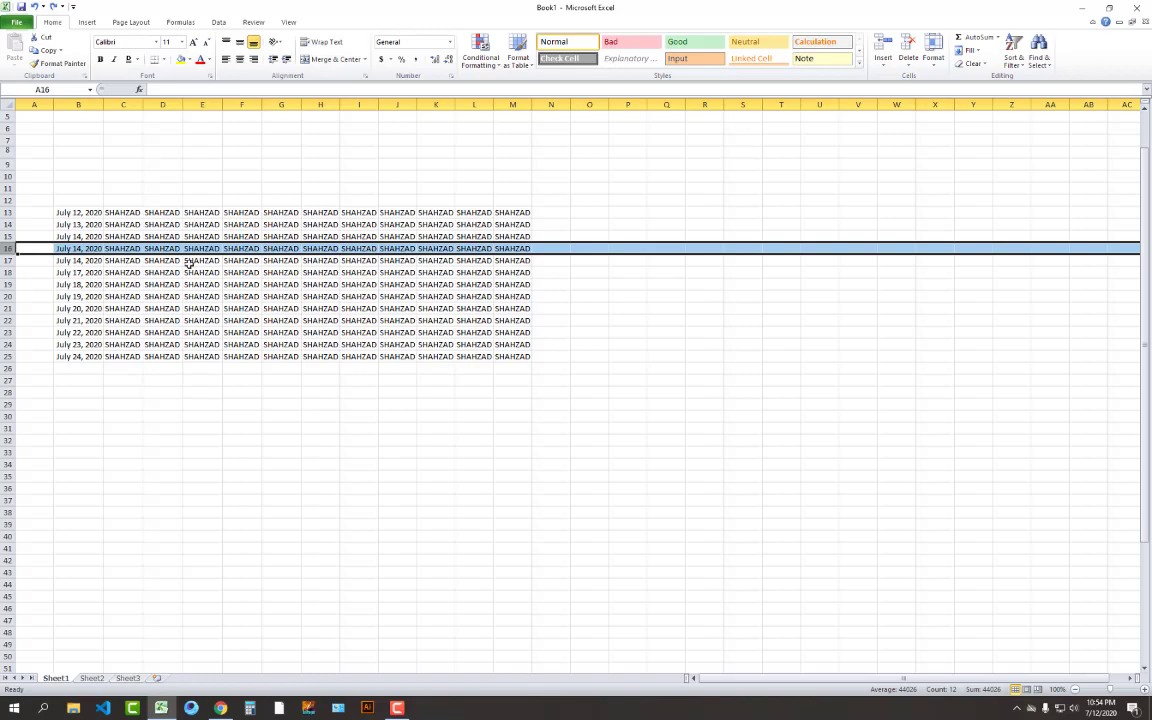
click(882, 46)
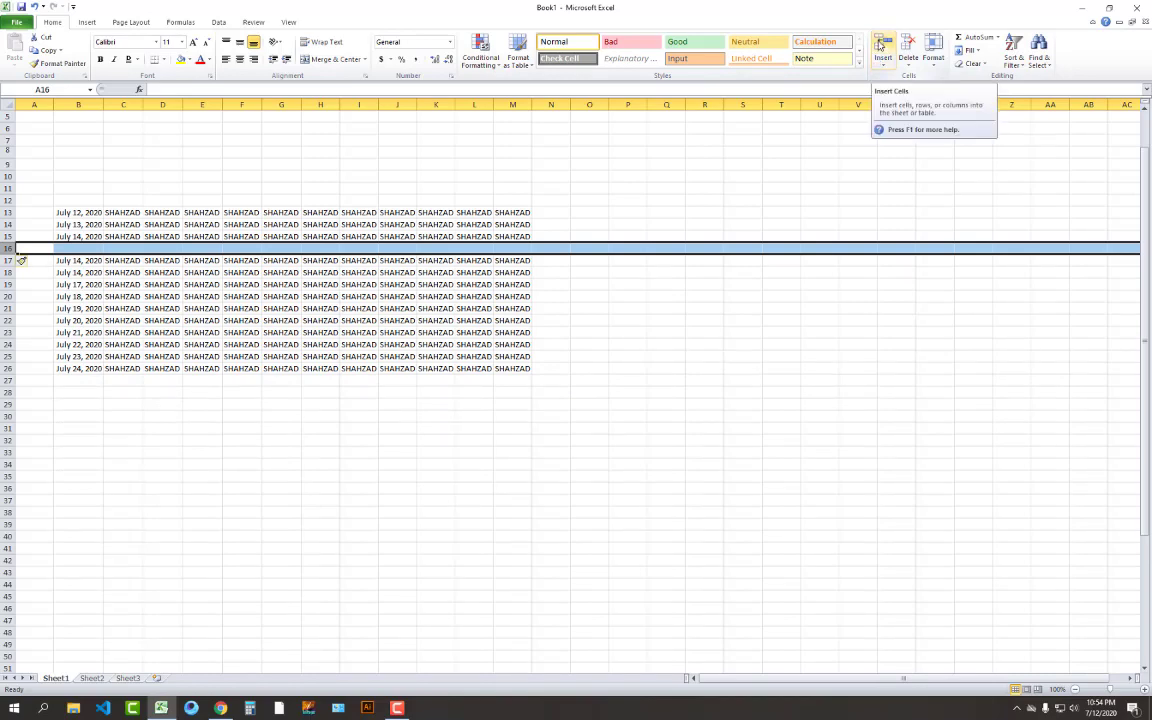
click(880, 45)
click(880, 45)
click(880, 45)
click(880, 45)
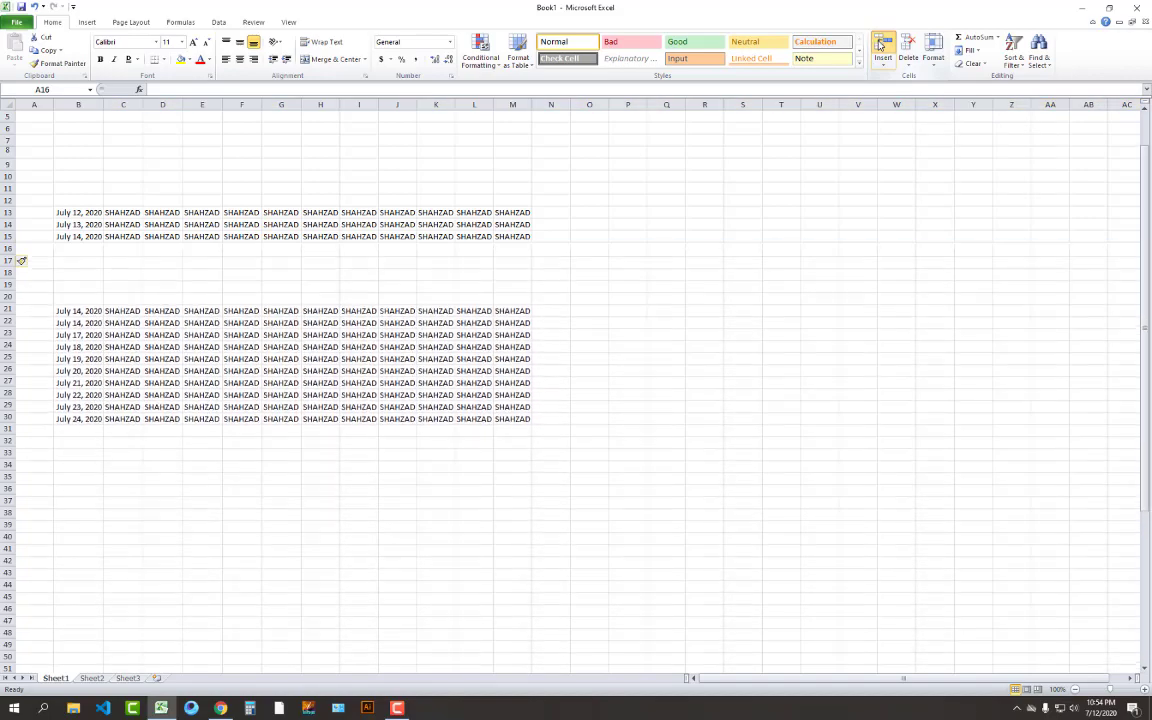
click(880, 45)
click(880, 45)
click(880, 45)
click(880, 45)
click(880, 45)
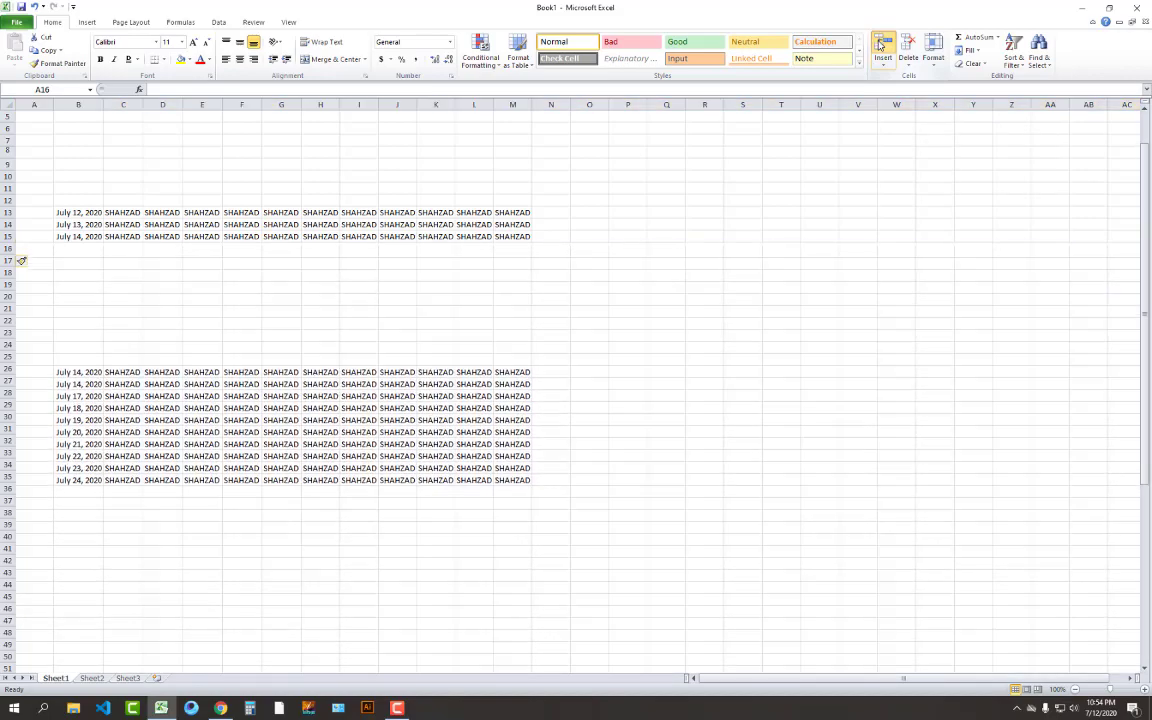
click(880, 45)
click(880, 45)
click(880, 45)
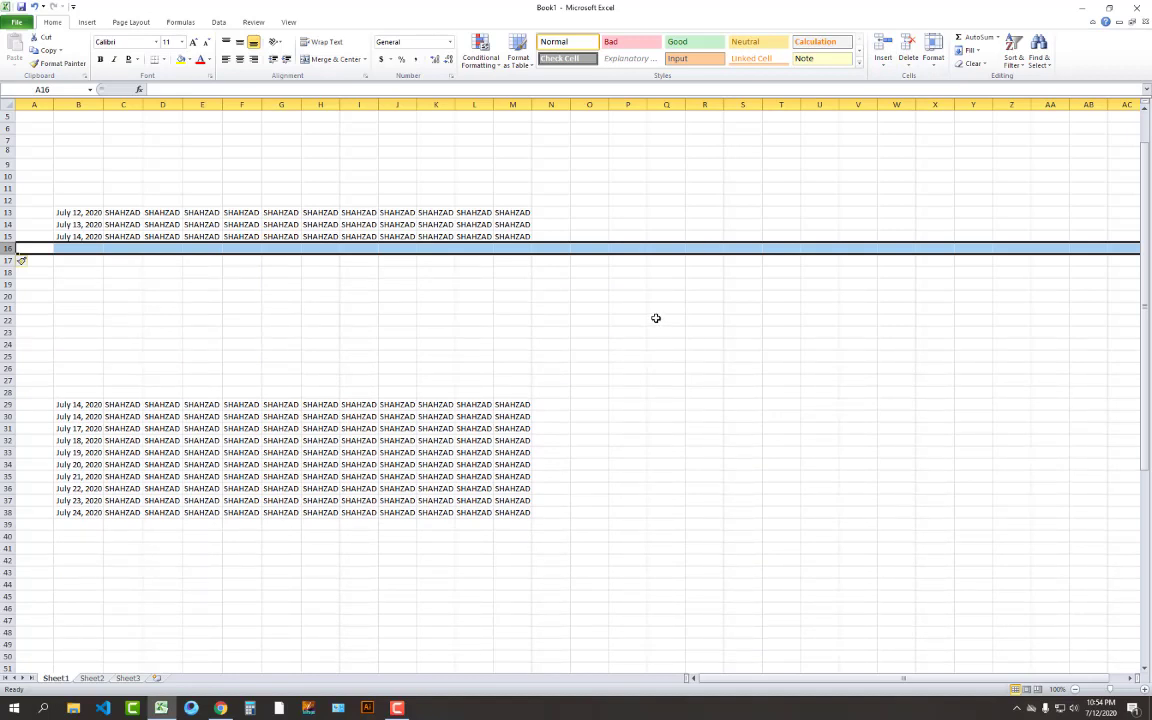
click(172, 309)
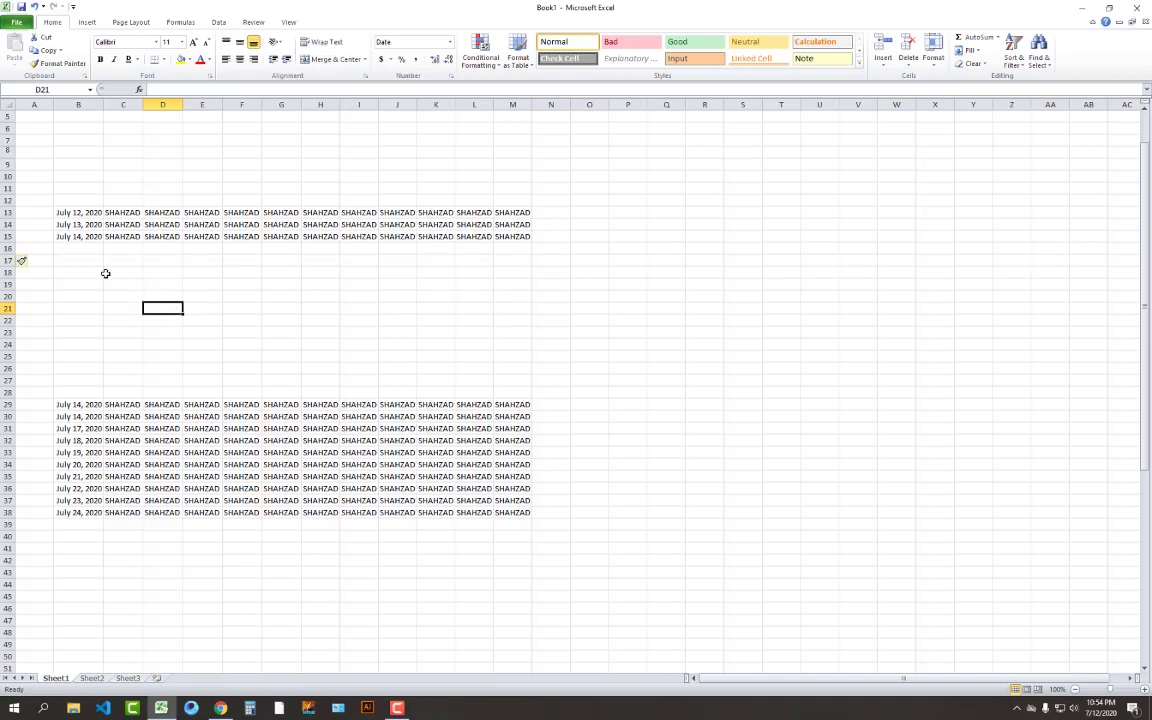
key(ctrl+z)
key(ctrl+z)
key(ctrl+z)
key(ctrl+z)
key(ctrl+z)
key(ctrl+z)
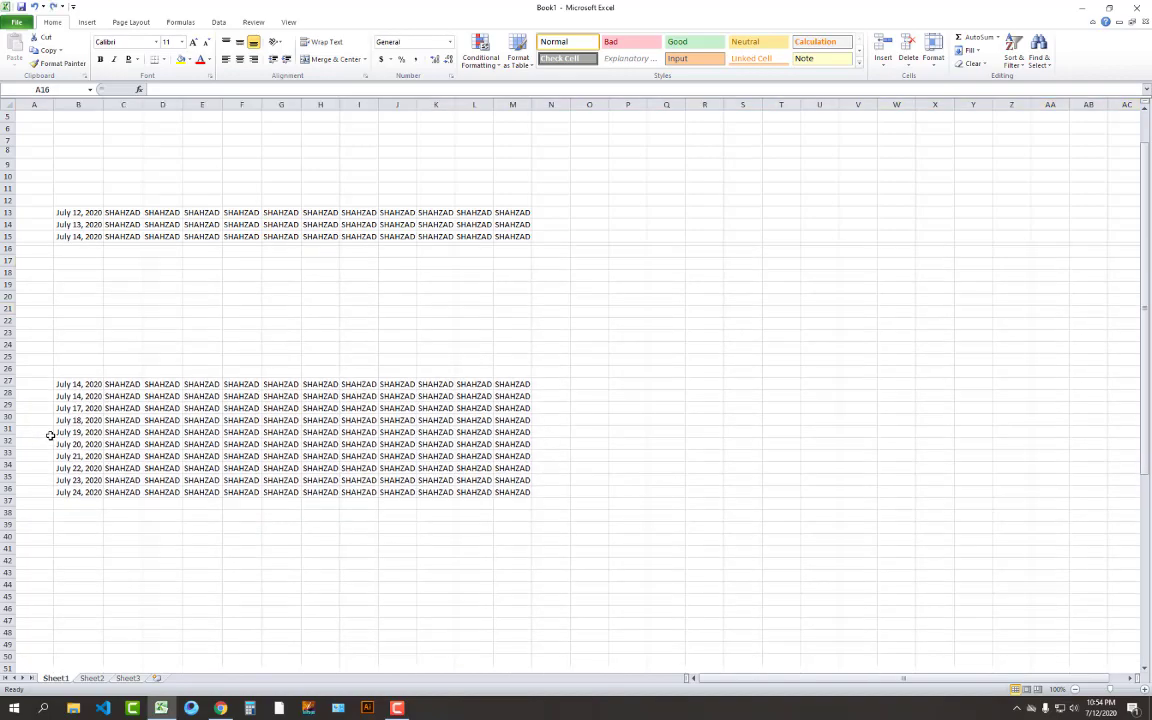
key(ctrl+z)
key(ctrl+z)
key(ctrl+z)
key(ctrl+z)
key(ctrl+z)
key(ctrl+z)
key(ctrl+z)
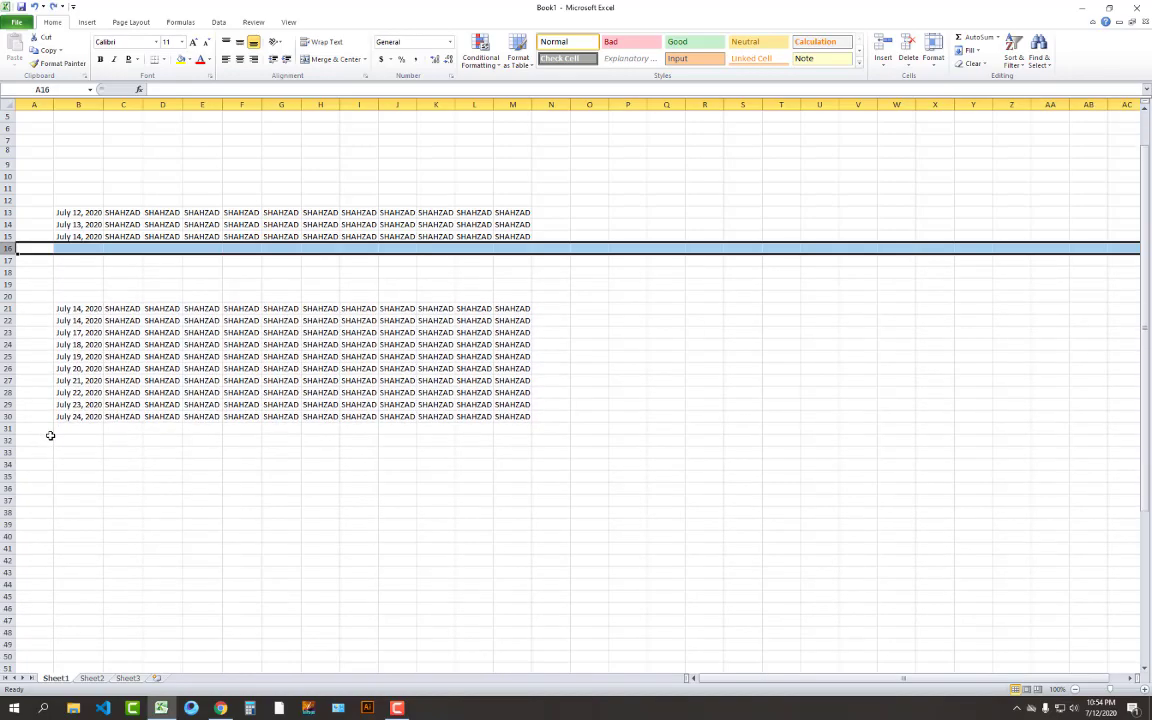
key(ctrl+z)
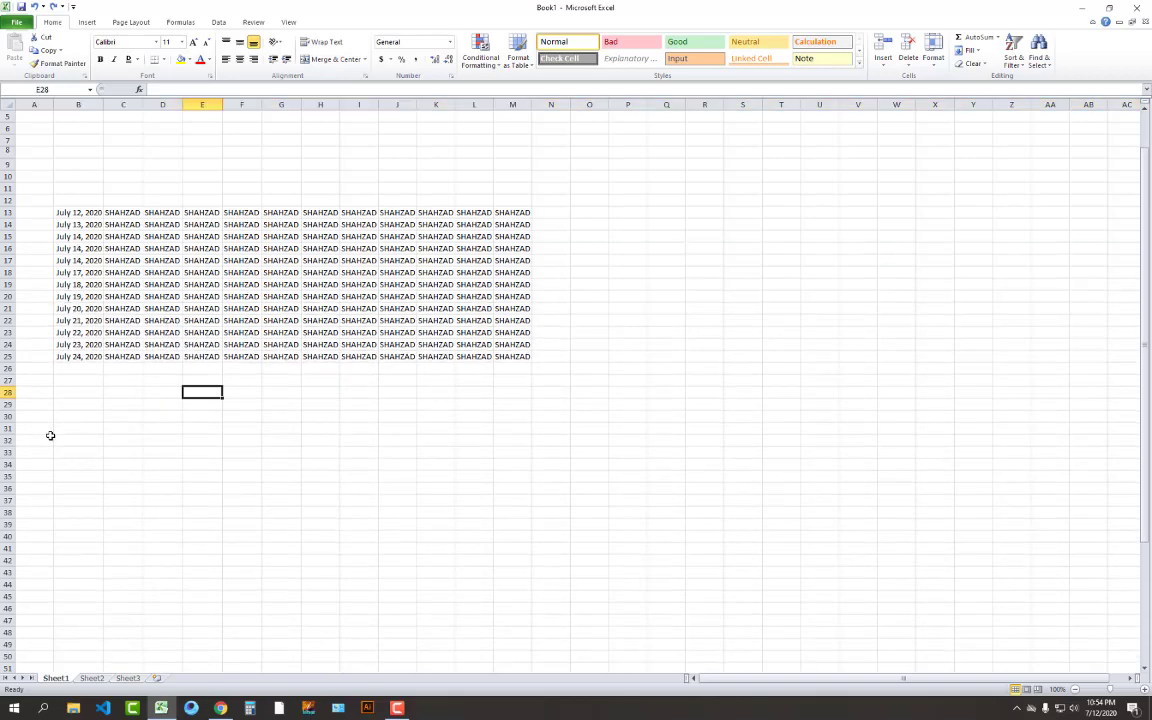
click(96, 412)
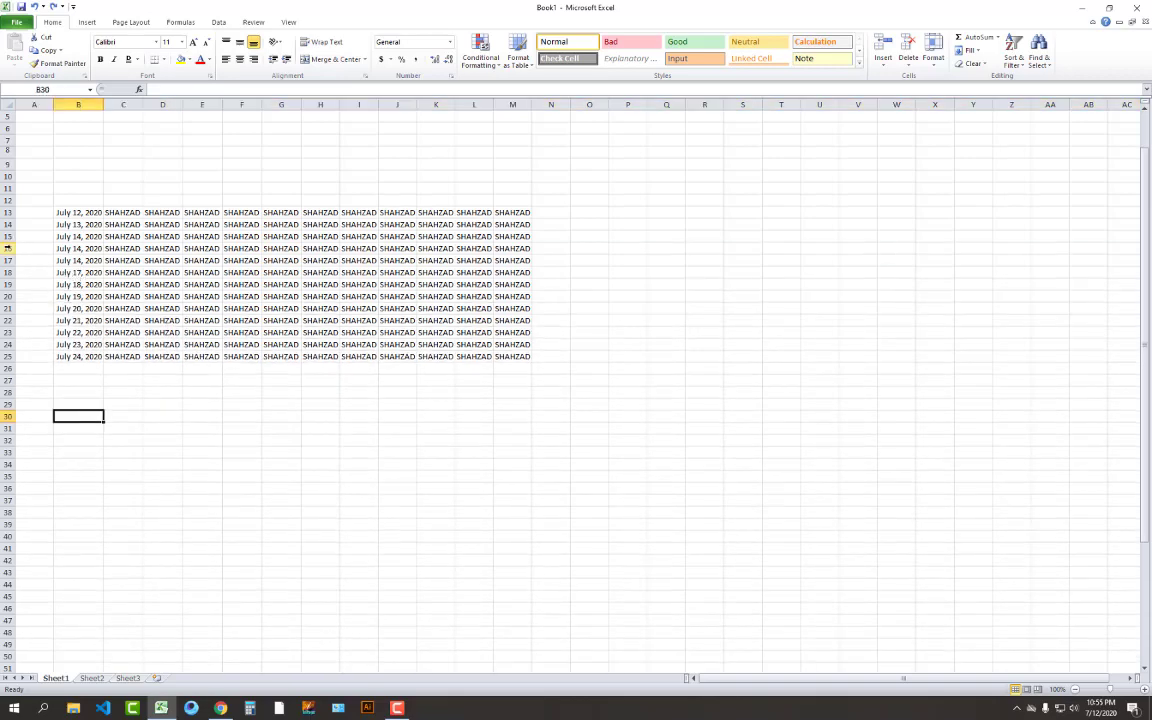
drag(8, 248, 8, 416)
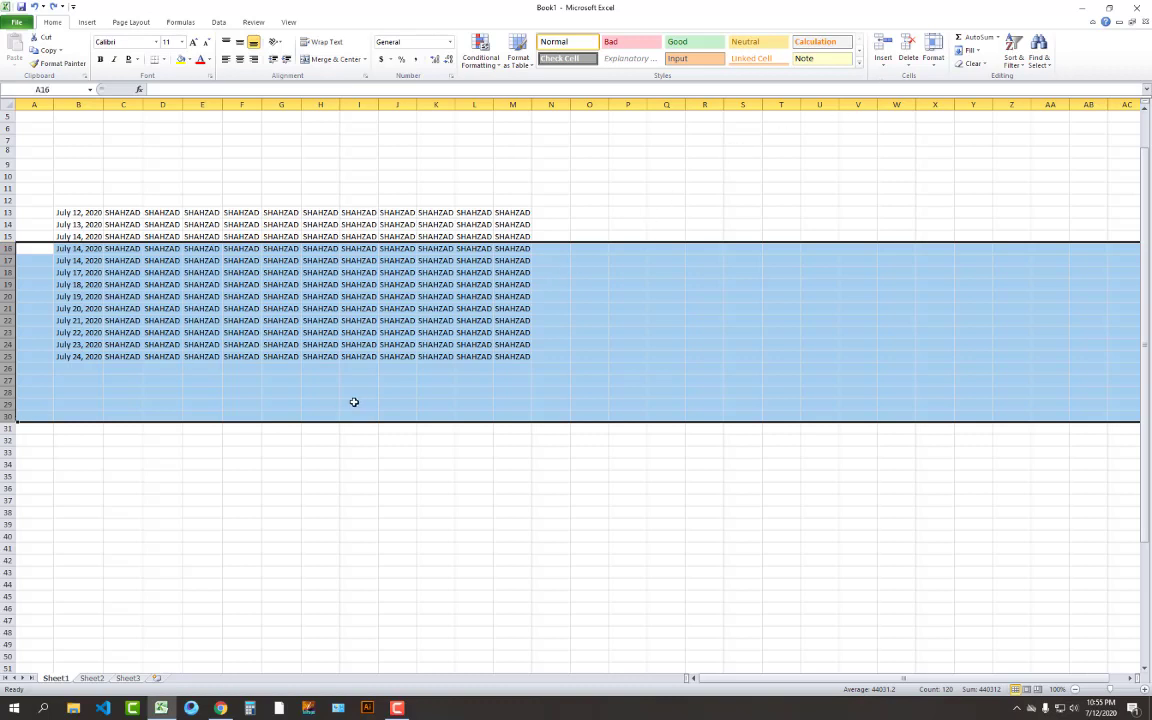
click(241, 463)
drag(8, 248, 8, 181)
scroll(41, 260, up, 6)
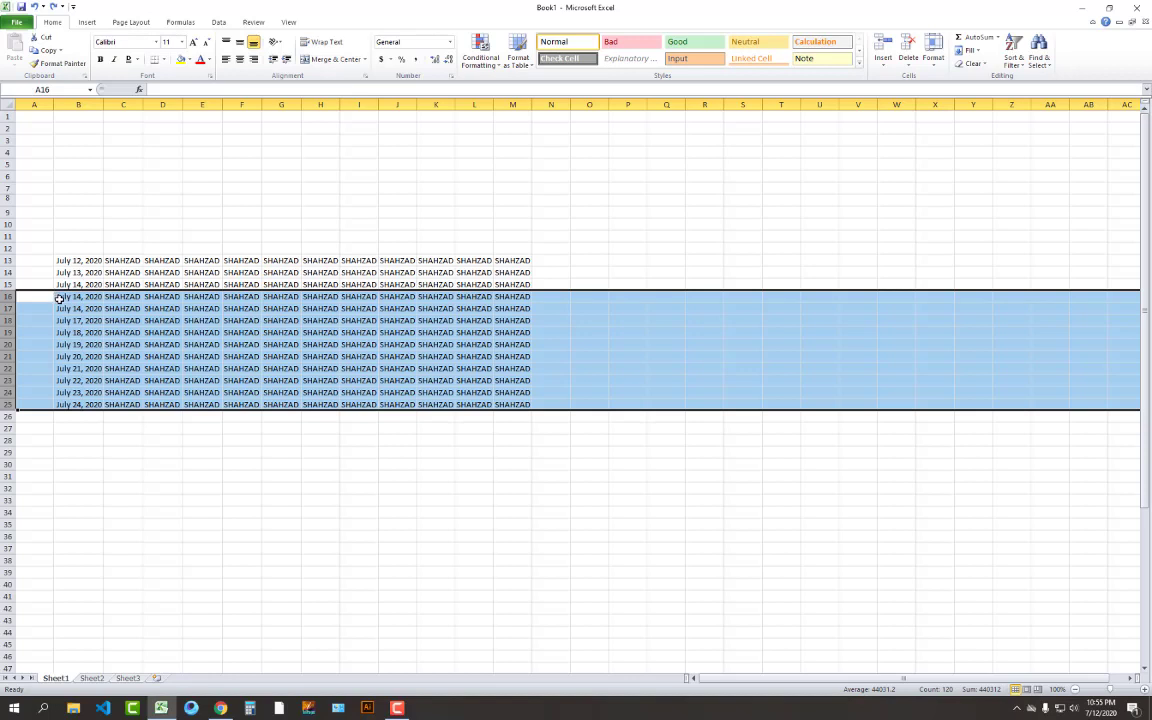
click(71, 415)
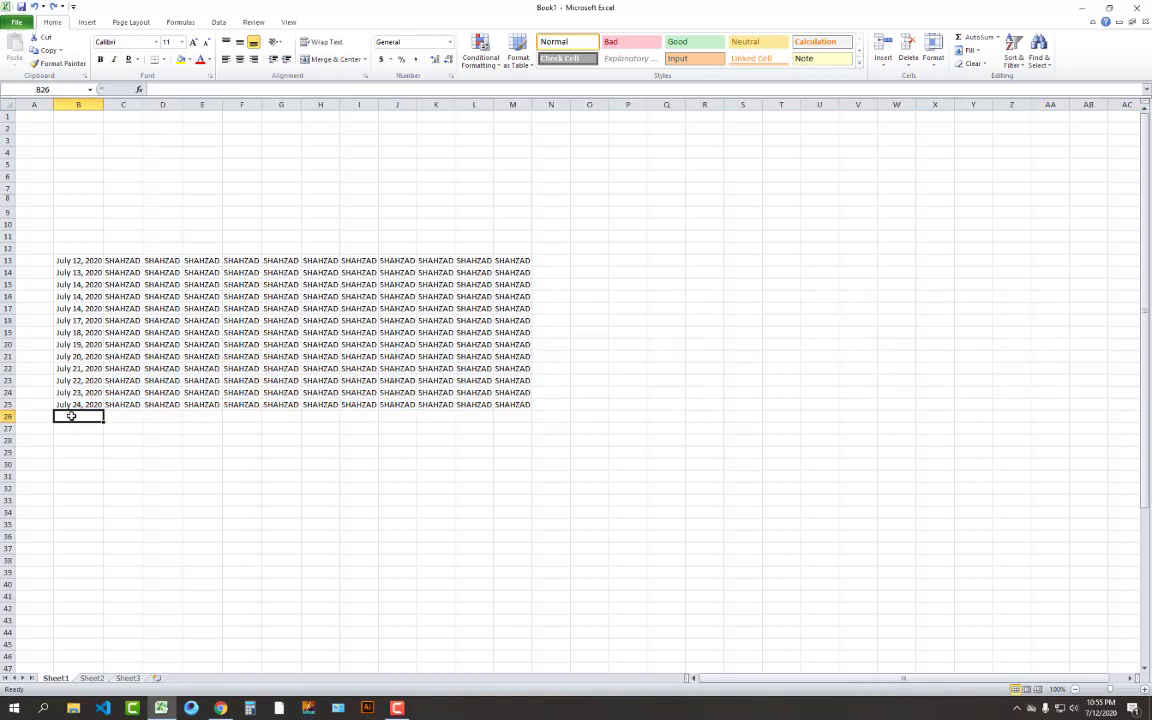
click(8, 297)
drag(8, 297, 8, 404)
click(886, 47)
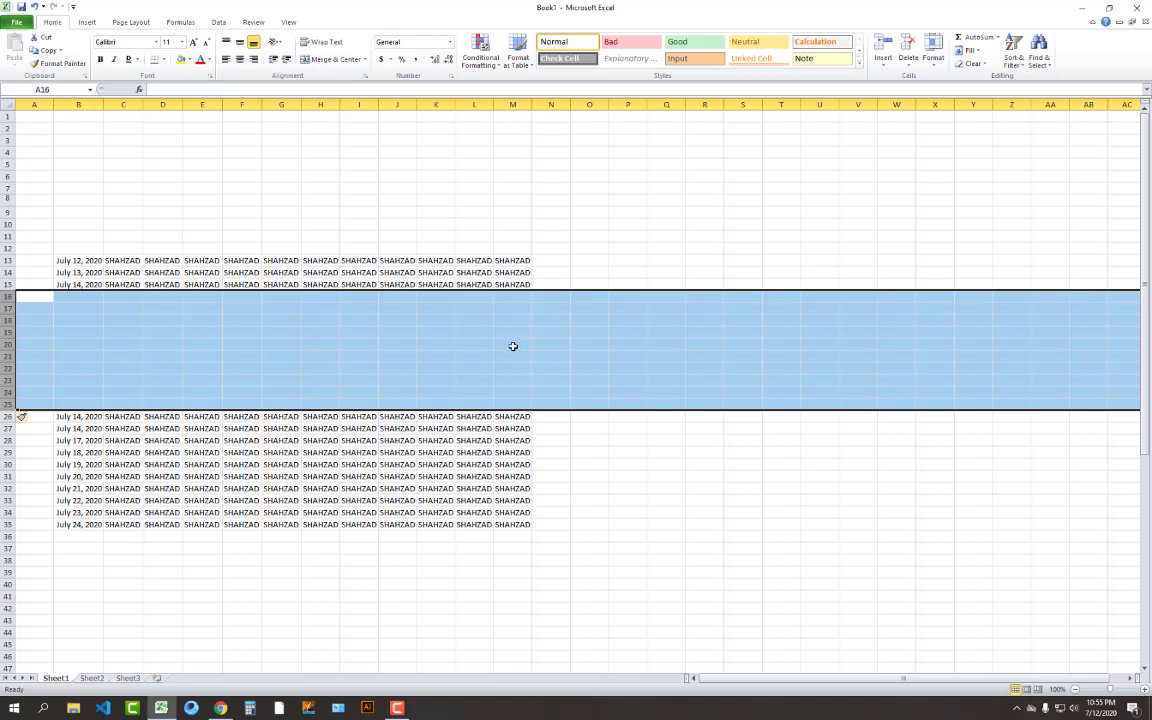
key(ctrl+minus)
click(472, 511)
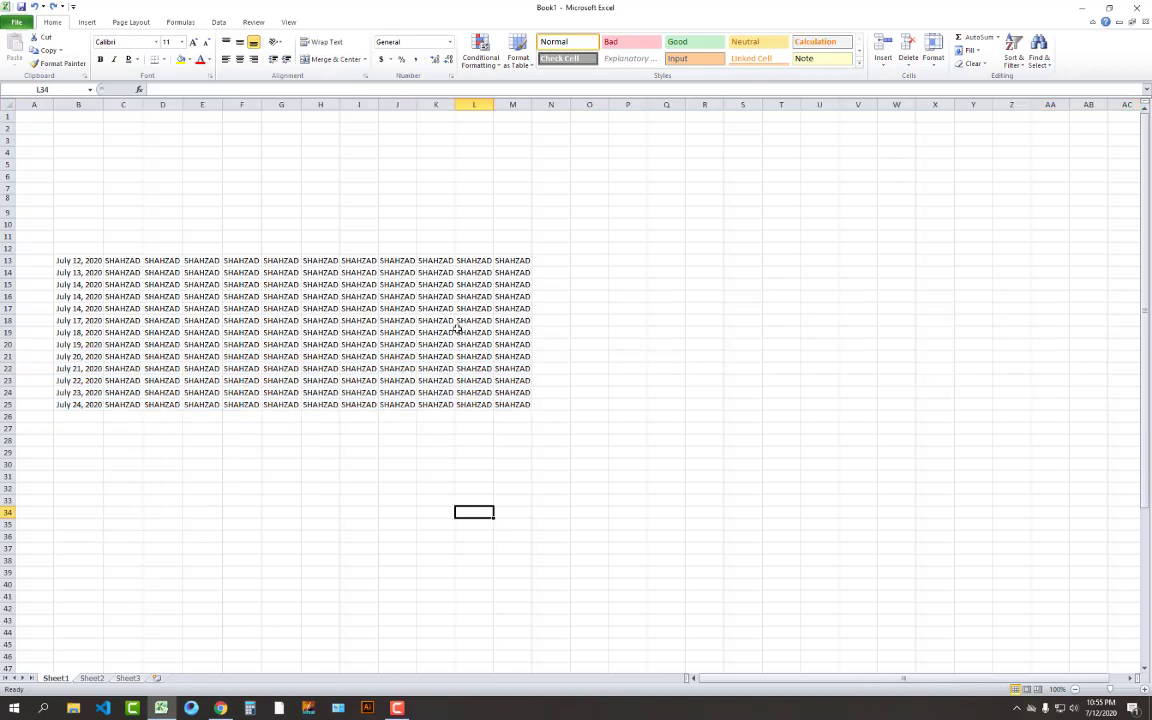
click(205, 104)
Type the headings DATE in B12 and NAMES in C12
click(80, 248)
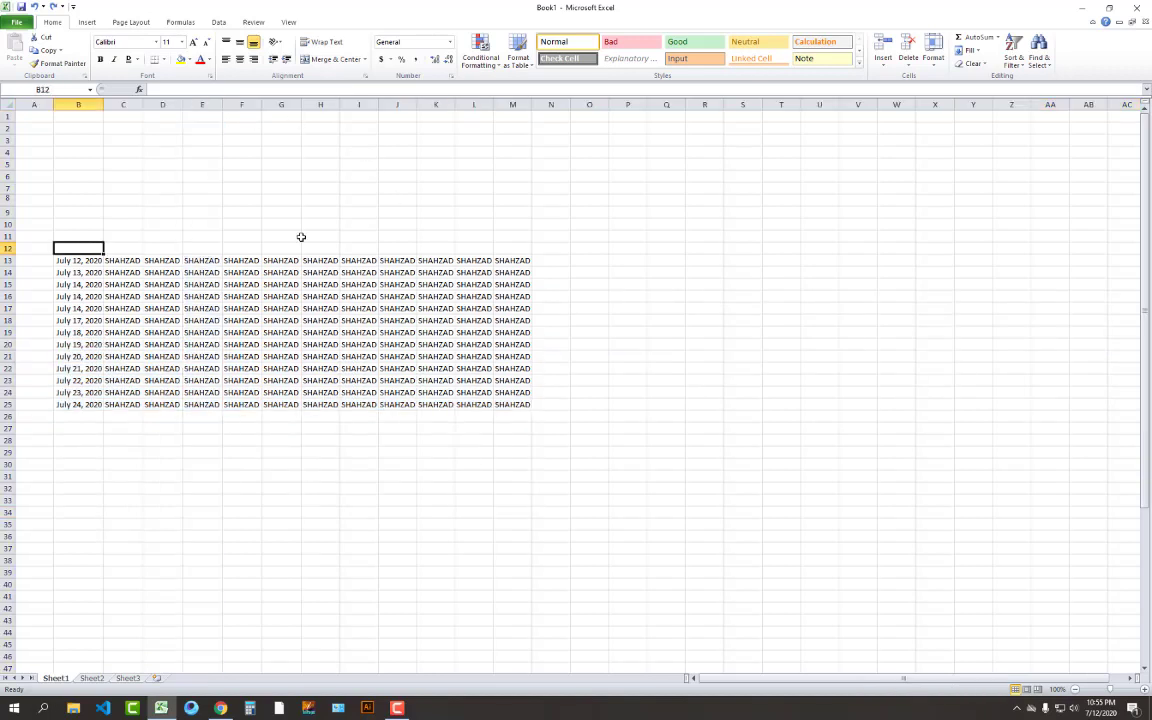
text(DATE)
key(Tab)
text(NAMES)
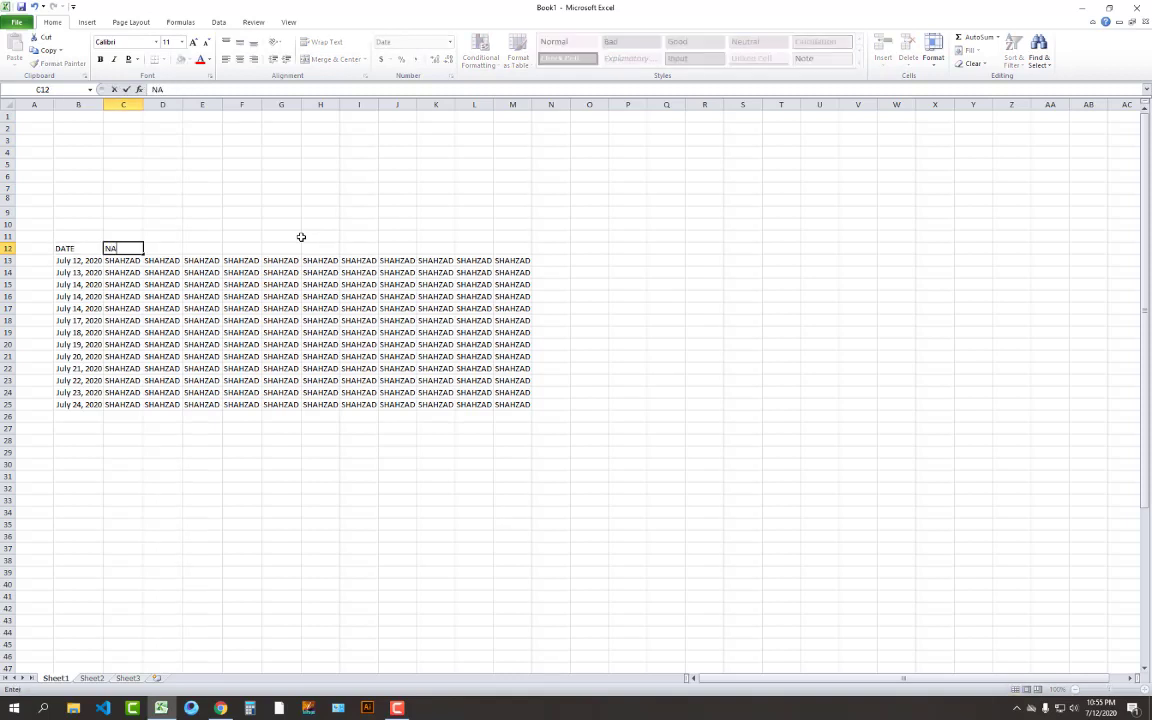
key(Down)
key(Up)
key(Right)
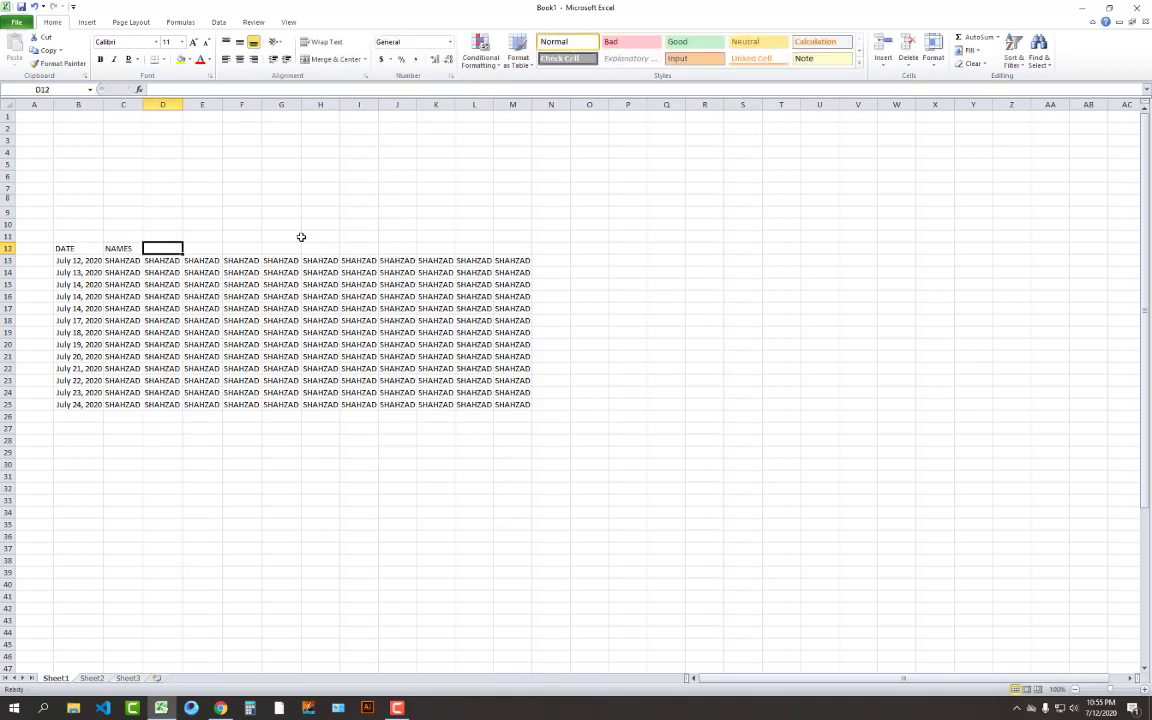
key(Left)
Add the DEBIT heading in D12 and BALANCE in E12, fixing the typo
key(Right)
text(DEBI)
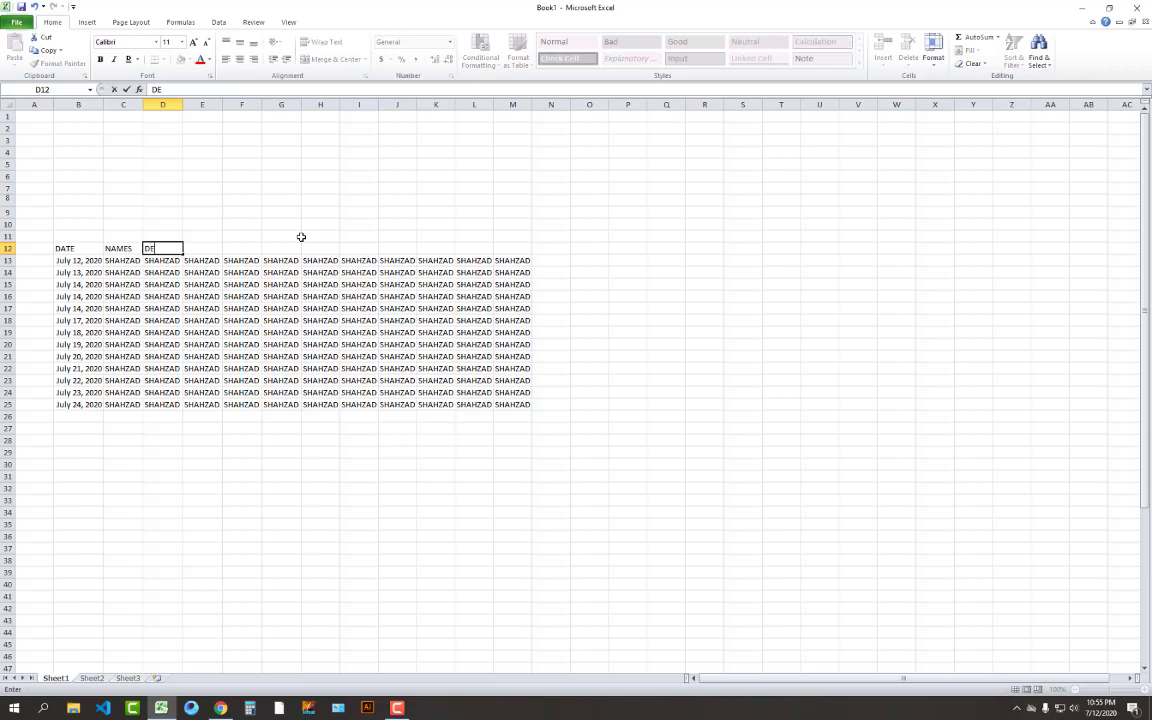
key(Return)
key(Up)
key(Right)
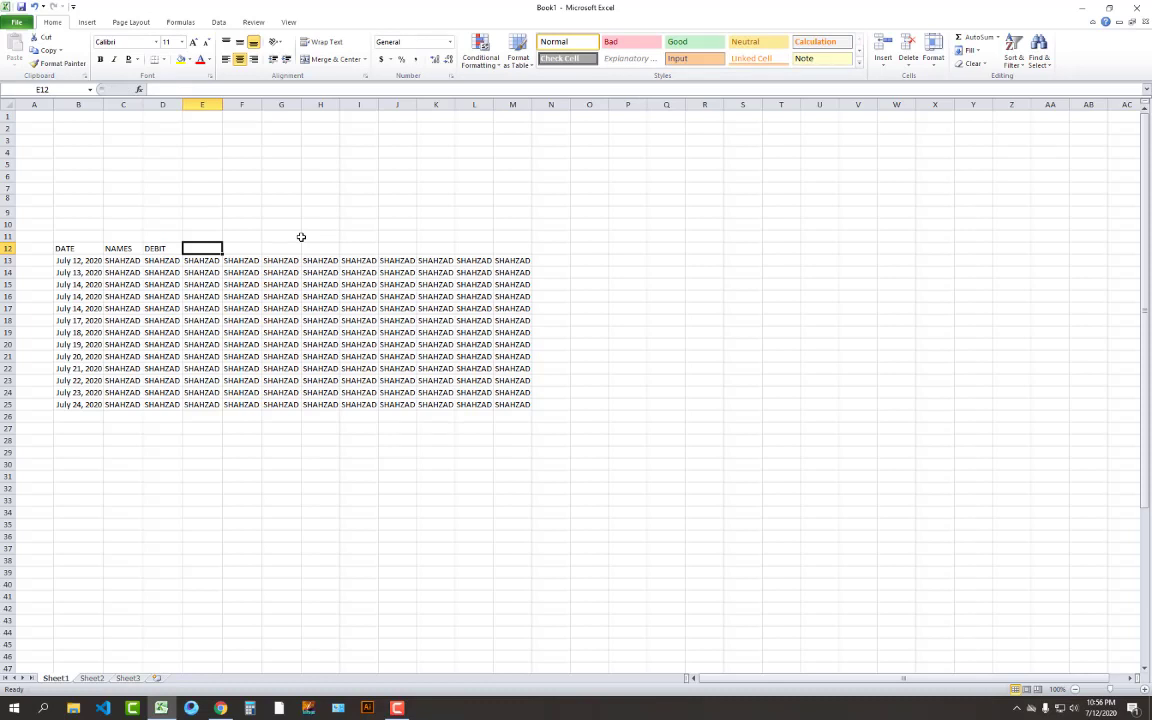
text(BAL)
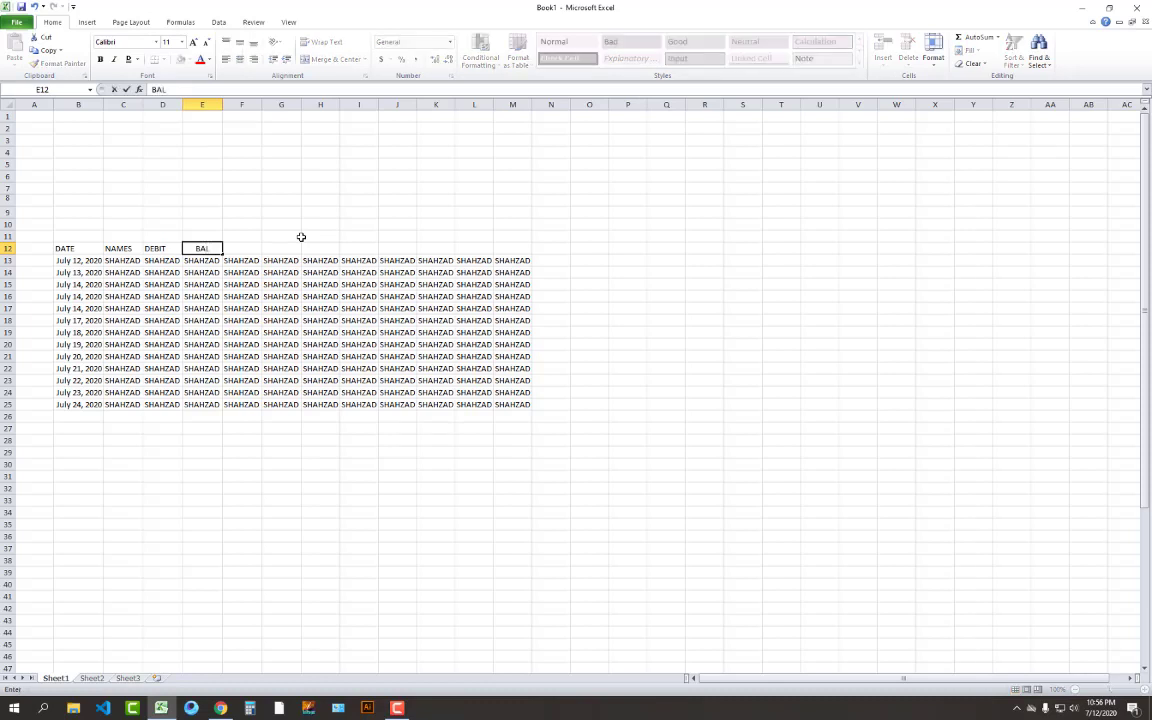
text(AB)
key(BackSpace)
text(NCE)
key(Return)
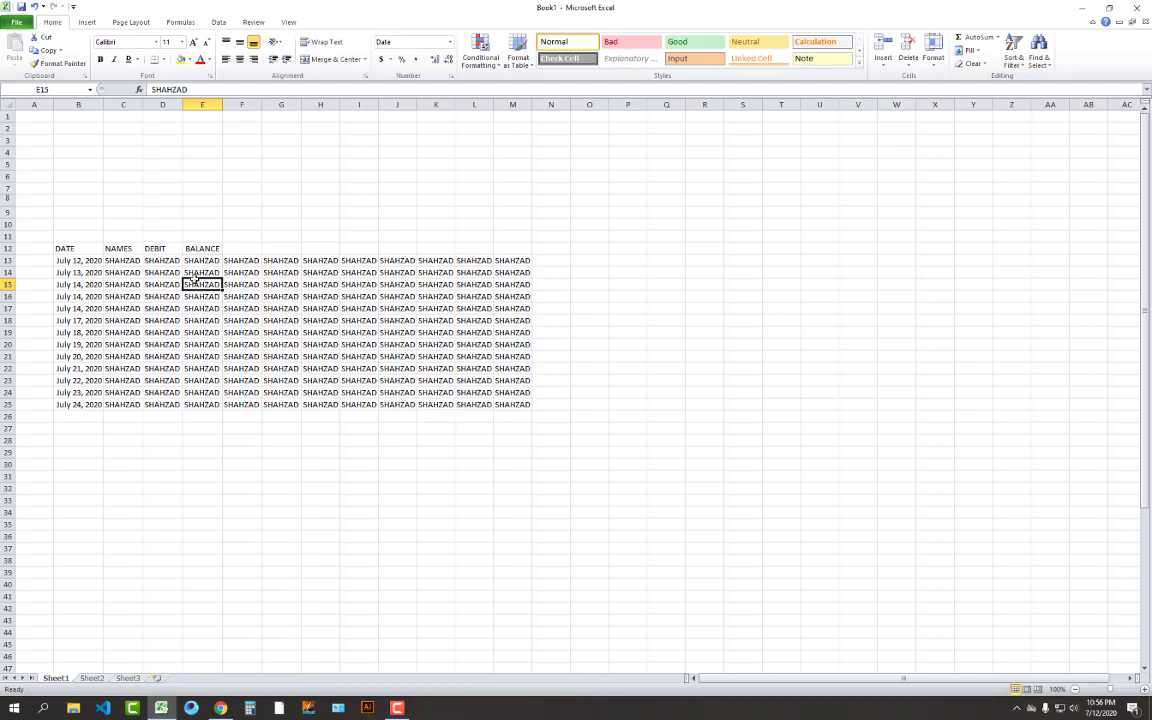
drag(197, 262, 210, 392)
click(202, 440)
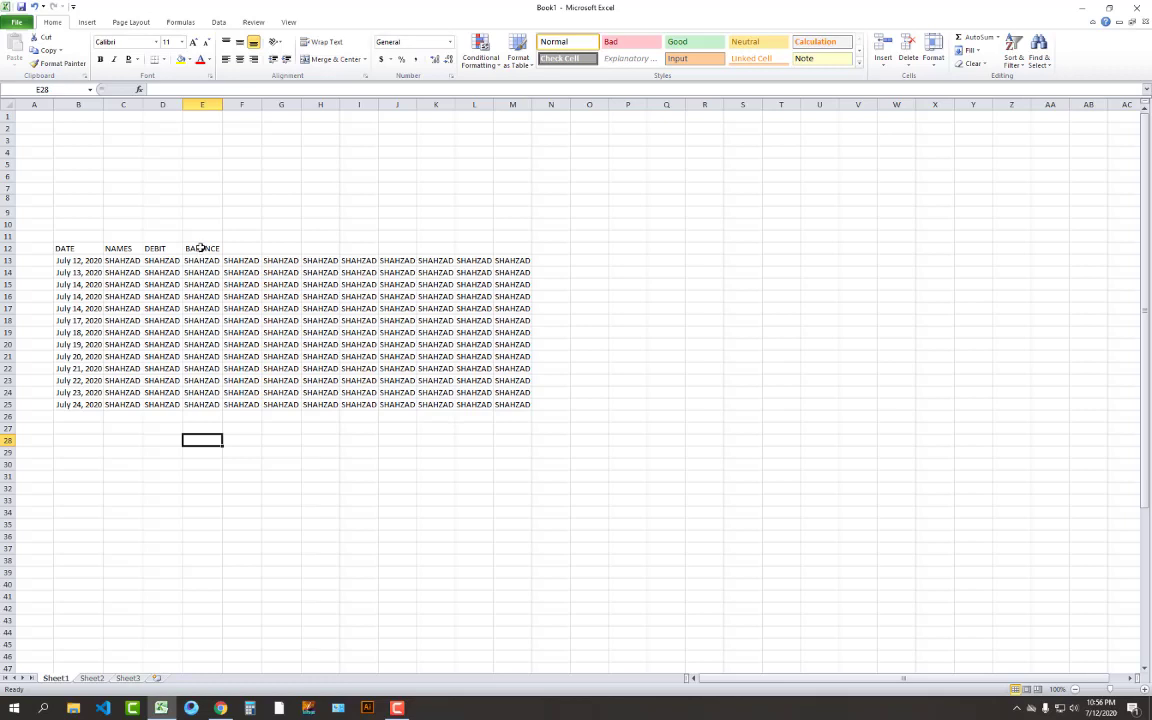
drag(201, 247, 200, 406)
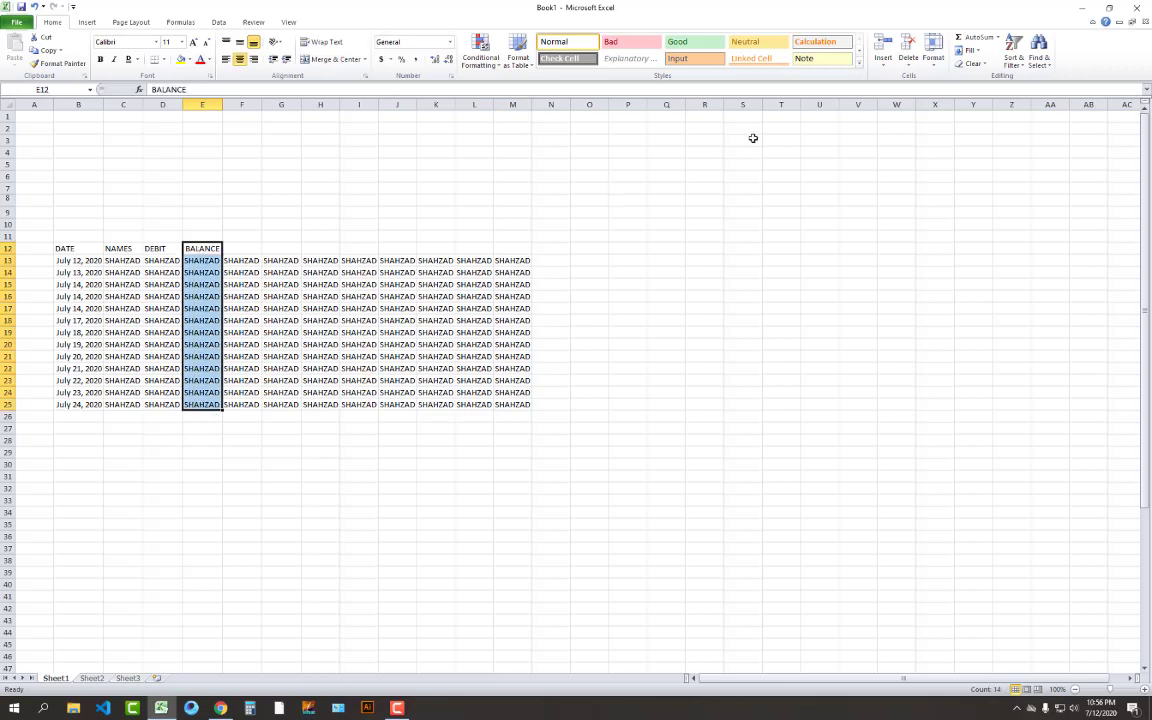
click(886, 46)
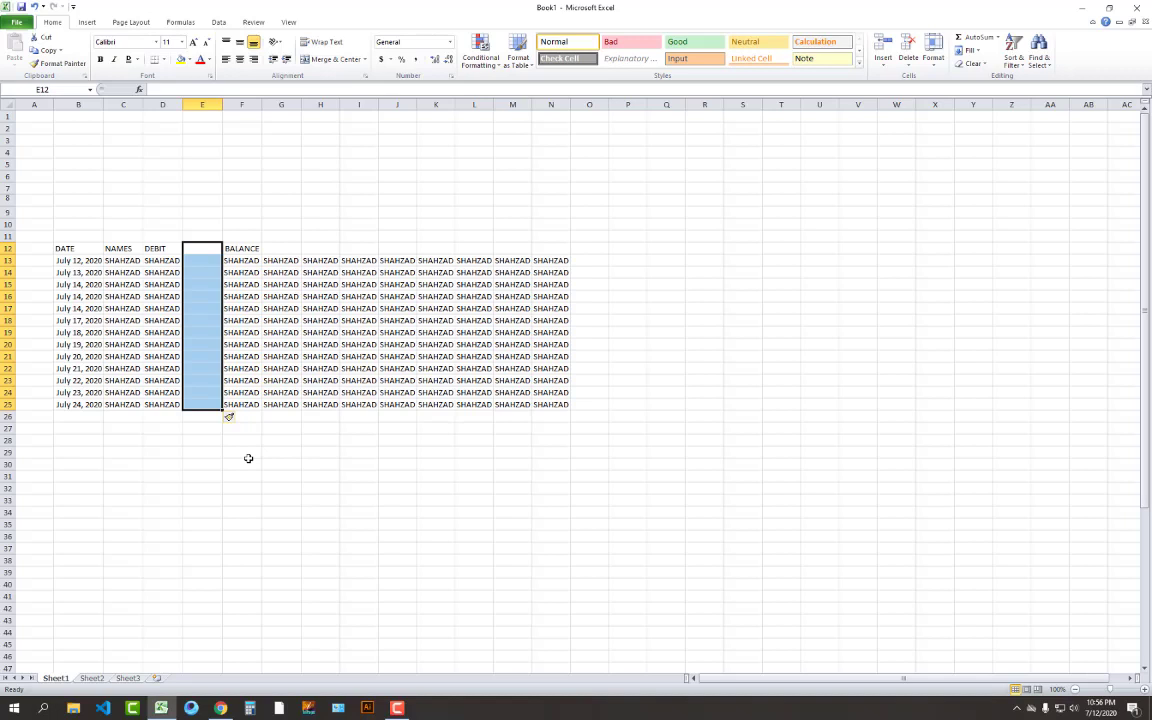
key(ctrl+z)
click(248, 460)
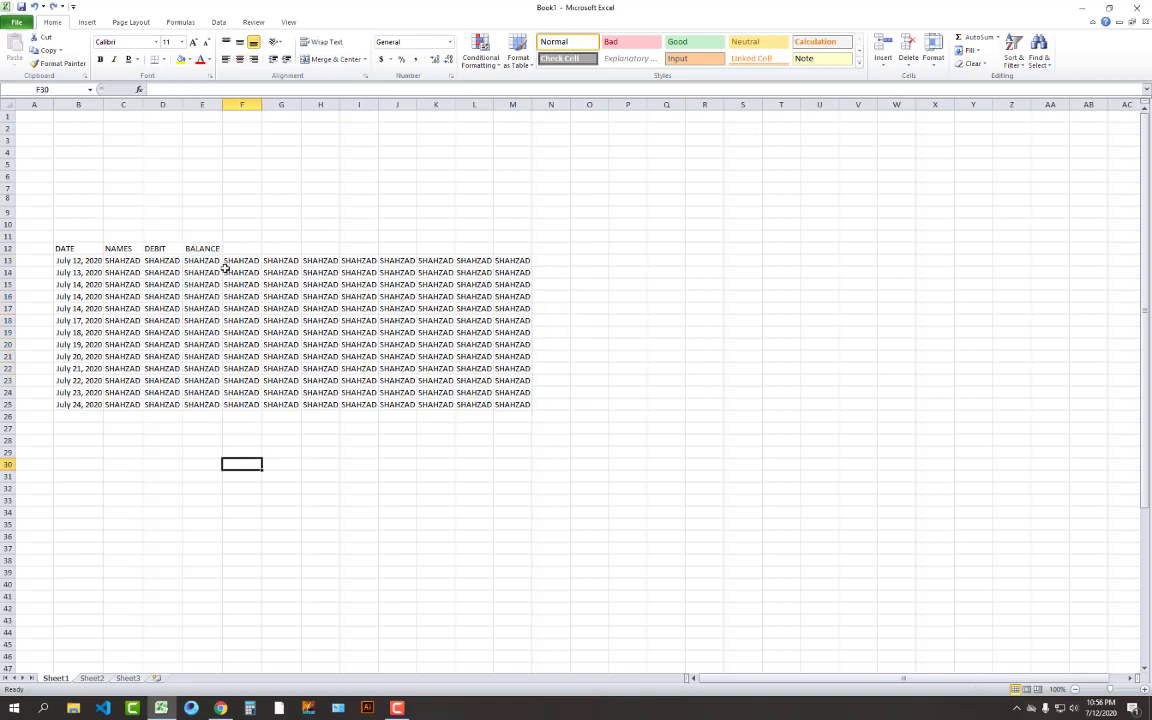
click(204, 249)
drag(204, 249, 205, 392)
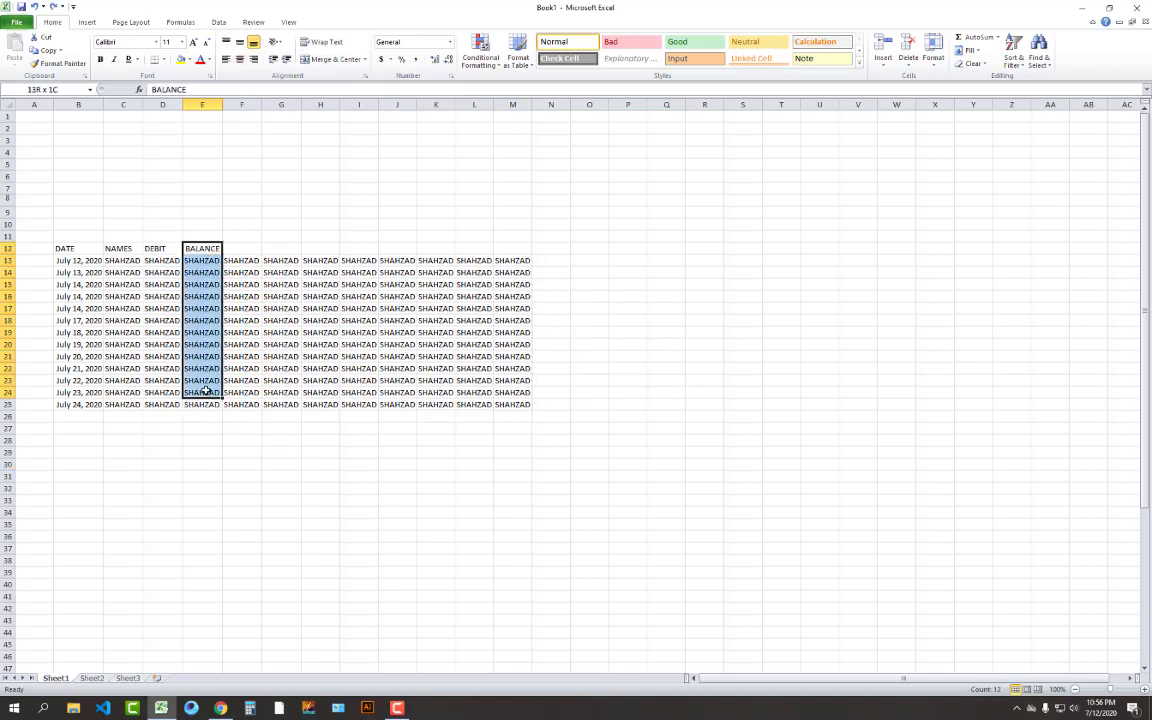
click(883, 45)
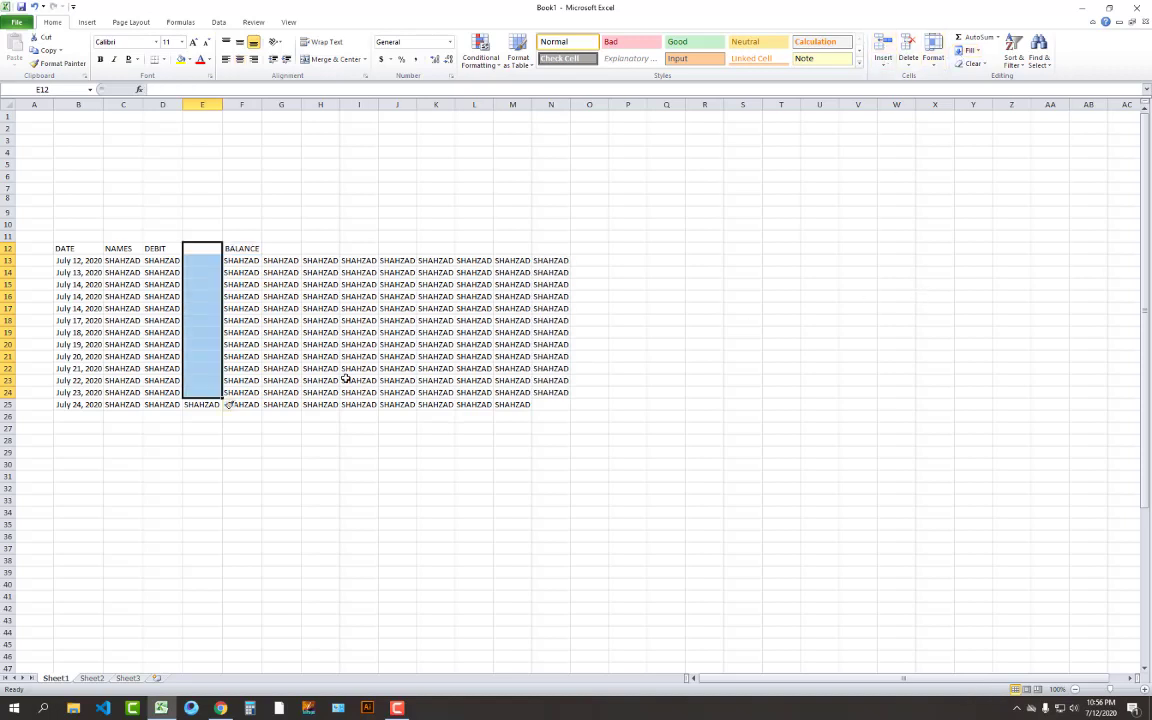
click(203, 404)
click(884, 45)
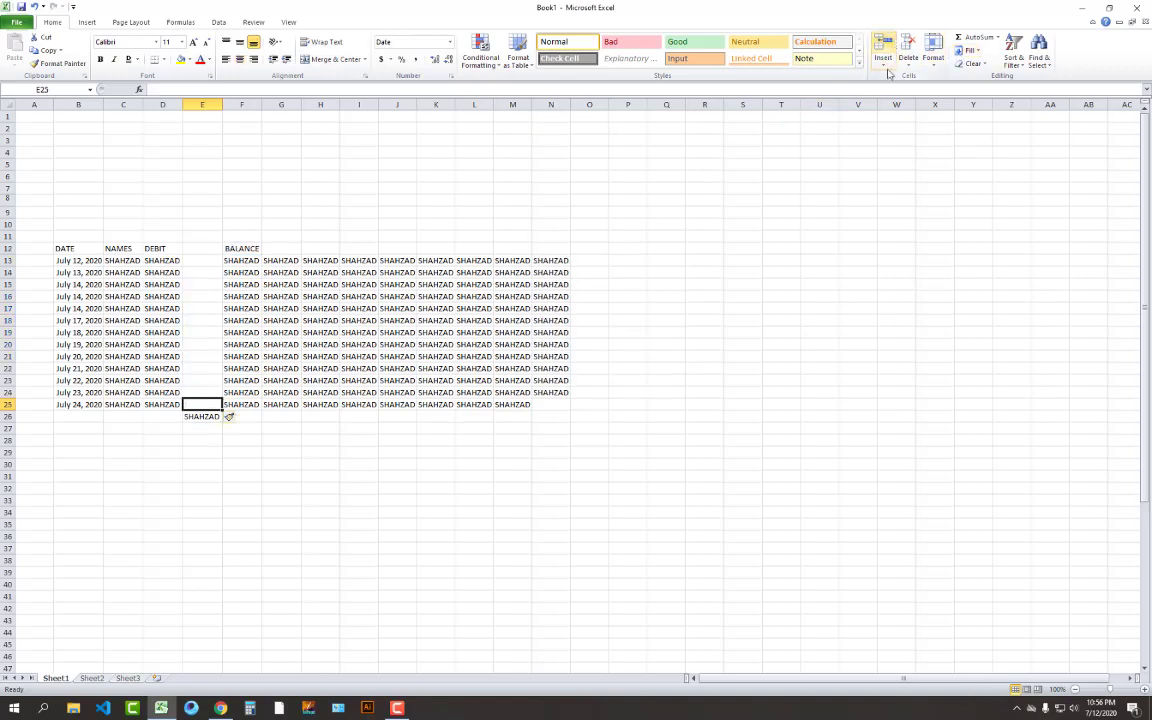
key(ctrl+z)
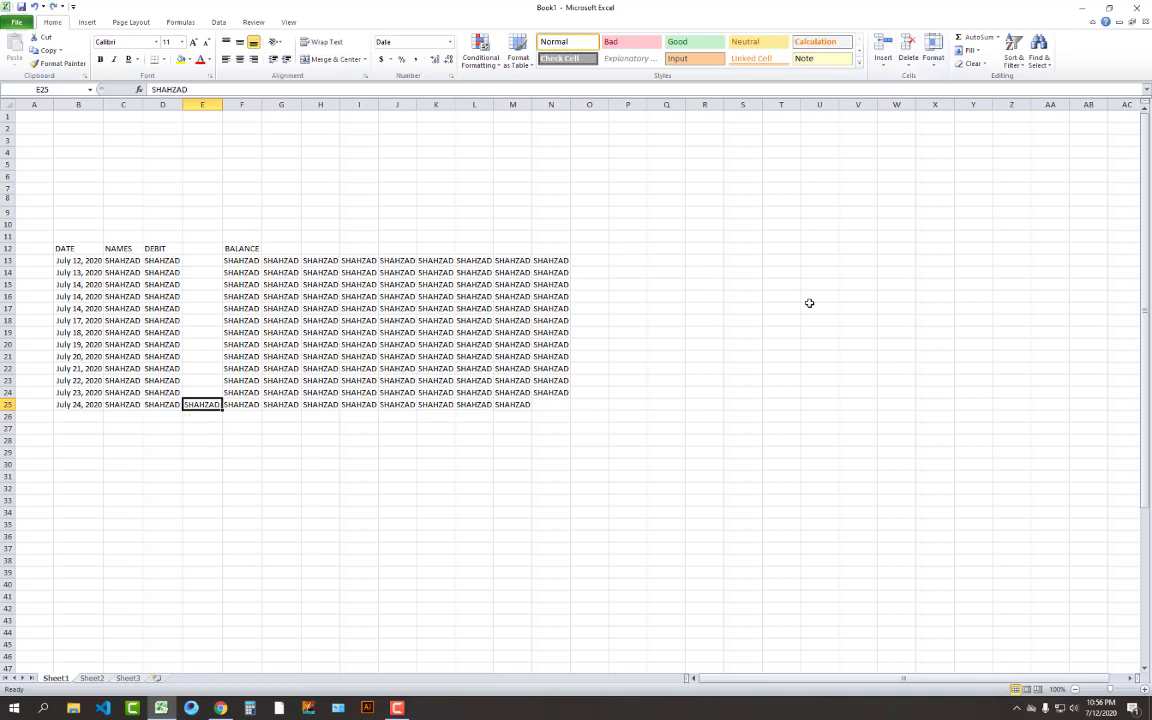
key(Up)
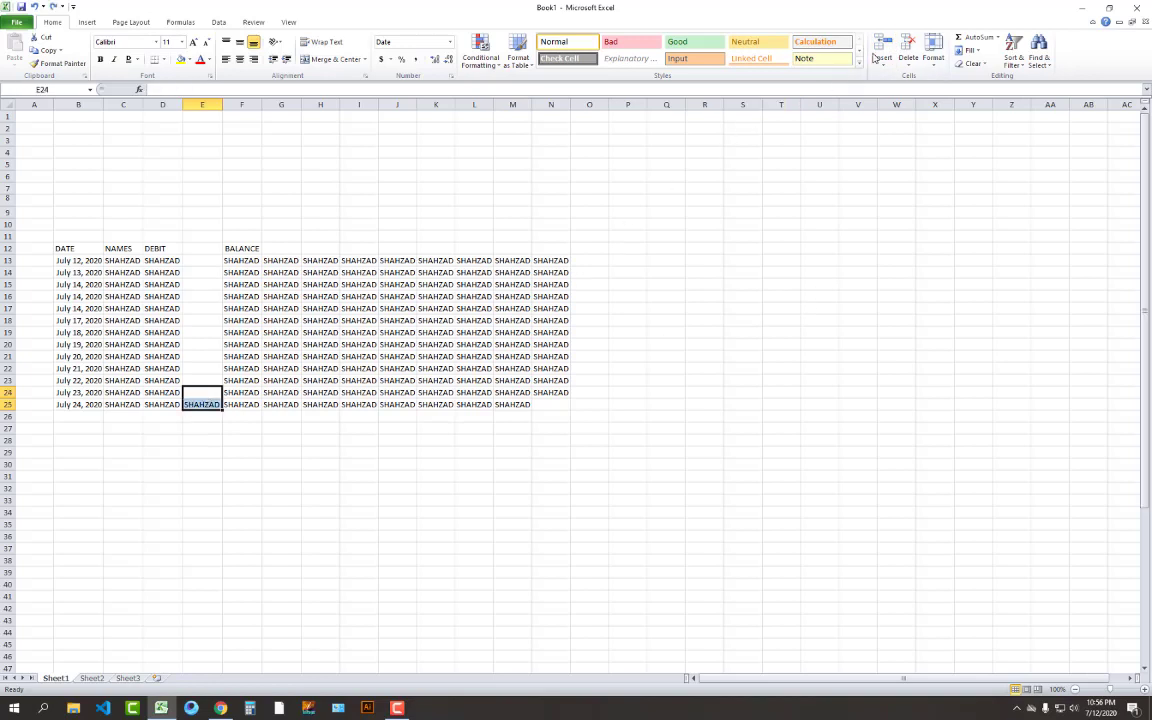
click(884, 45)
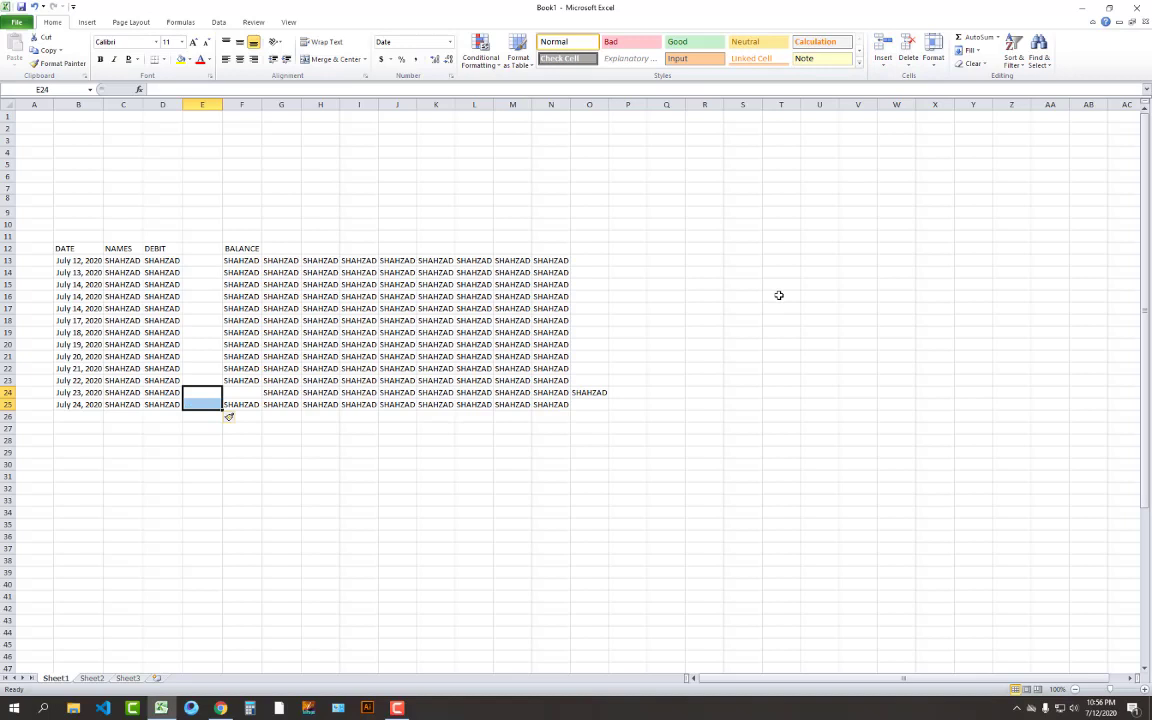
key(ctrl+z)
key(ctrl+z)
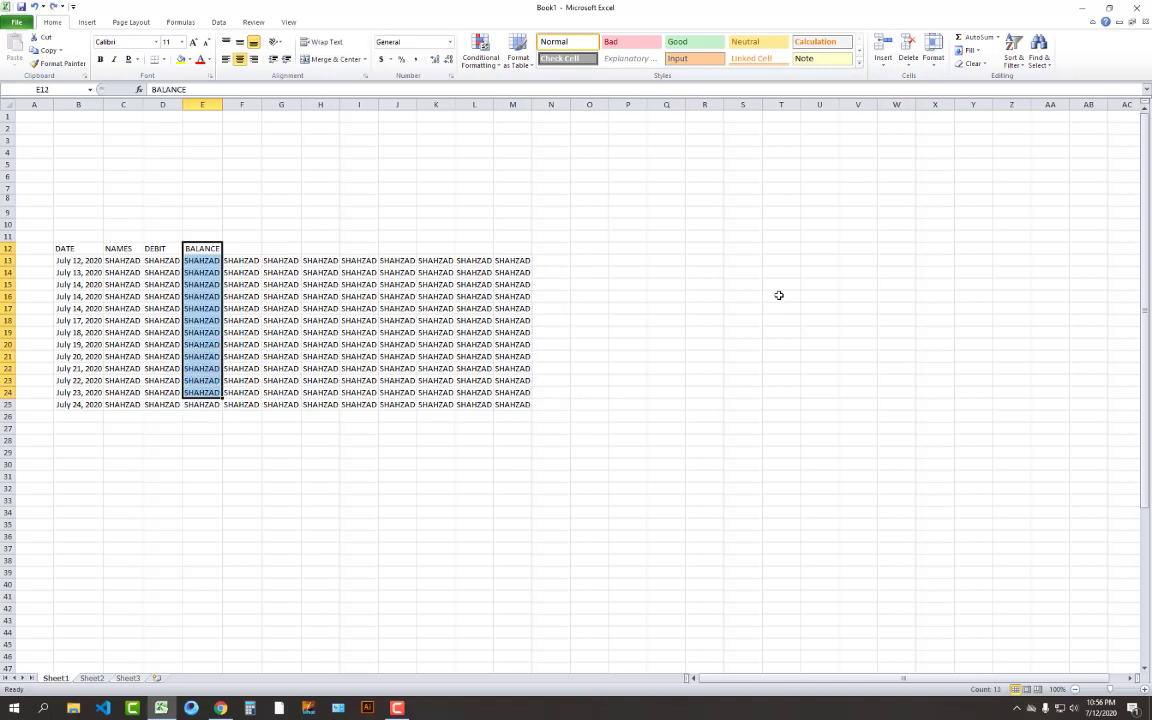
click(319, 214)
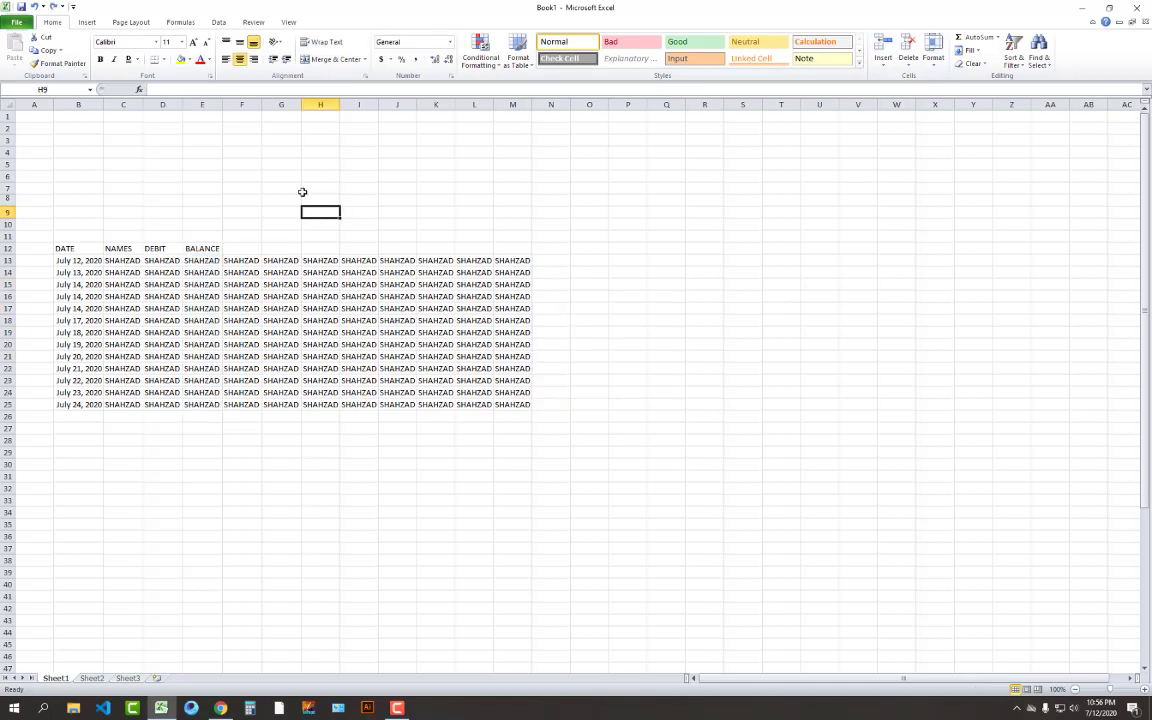
Insert three blank columns at column E, before the BALANCE heading
click(8, 296)
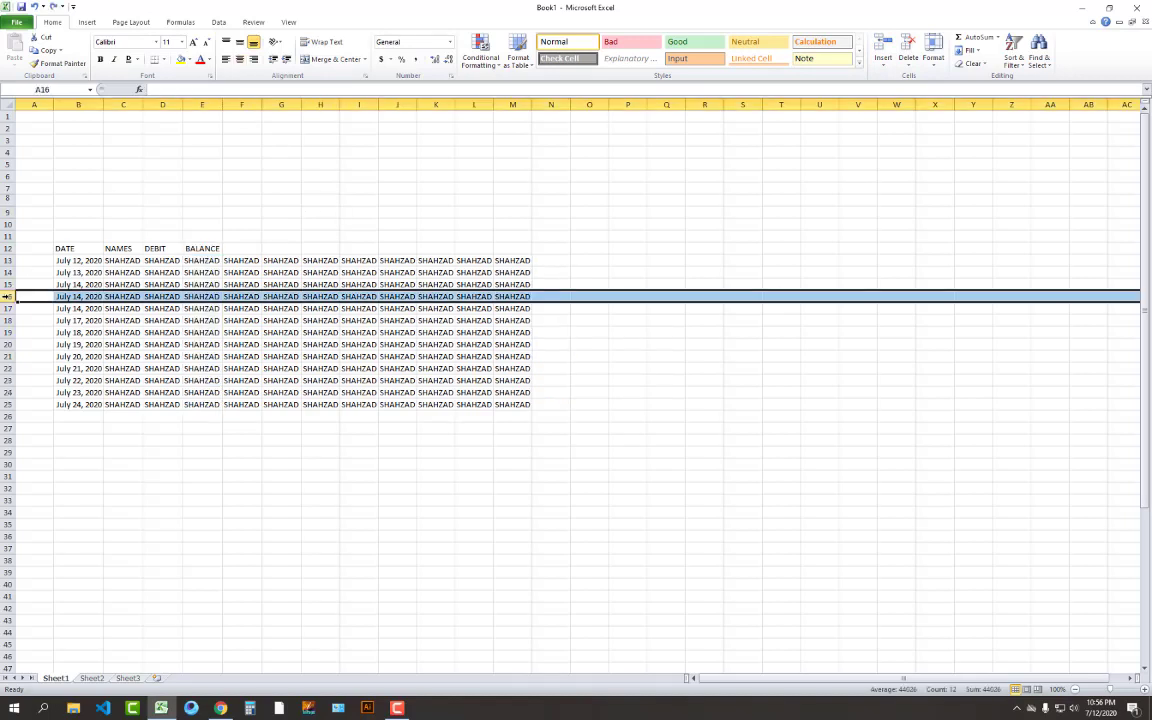
click(200, 103)
click(883, 47)
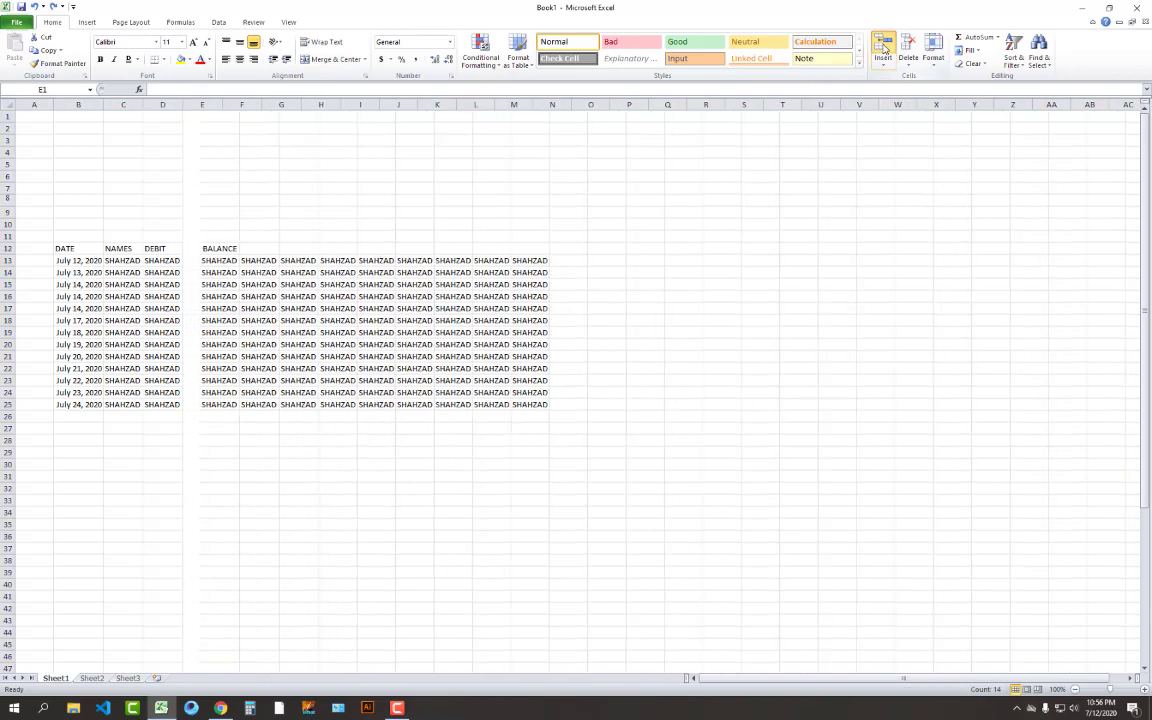
click(883, 47)
click(883, 47)
click(883, 47)
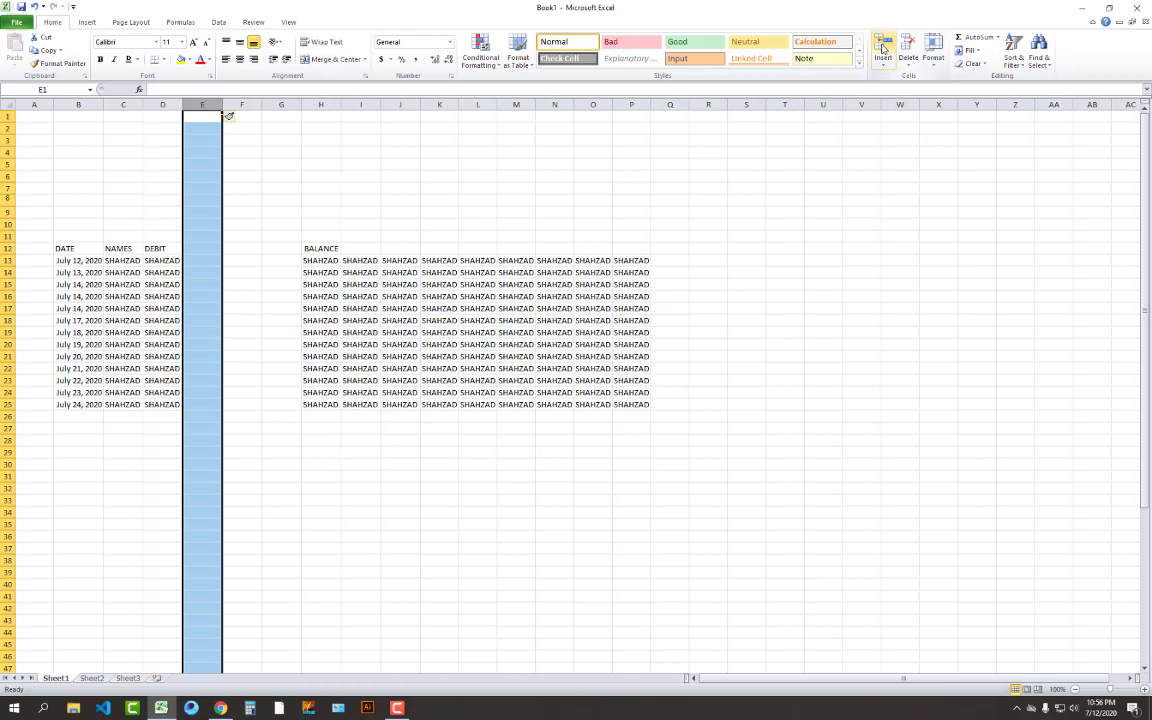
click(238, 249)
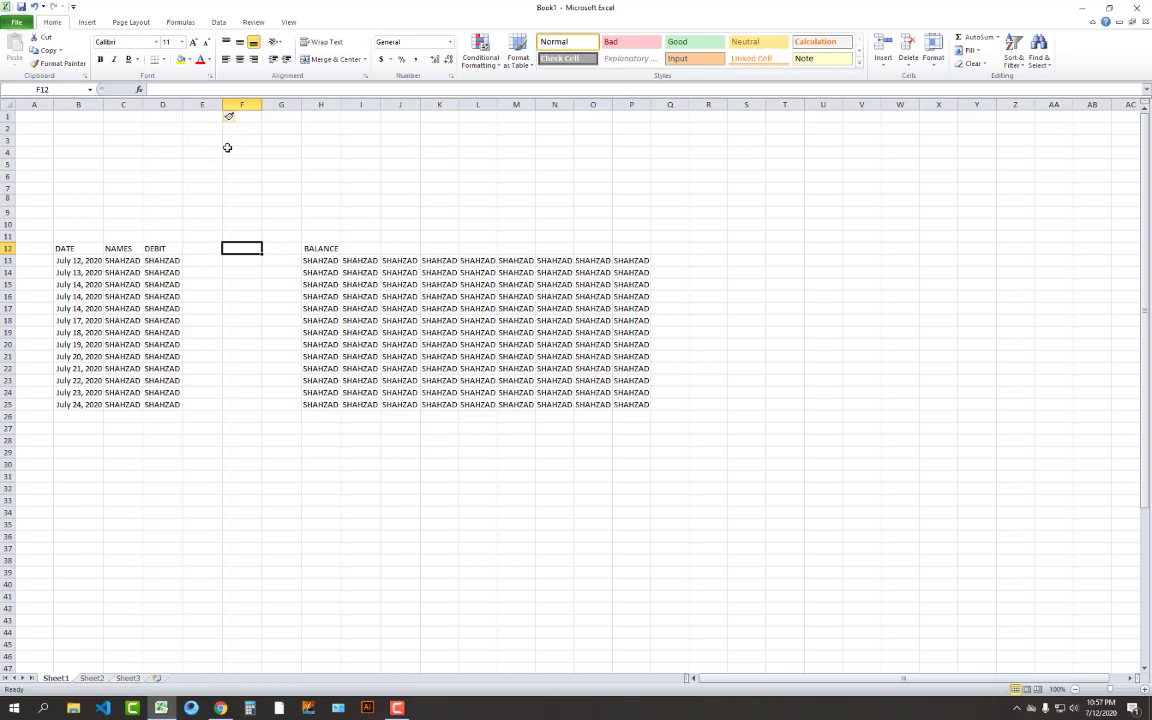
Shrink empty columns E–G to hide them so BALANCE sits beside DEBIT
drag(266, 104, 216, 101)
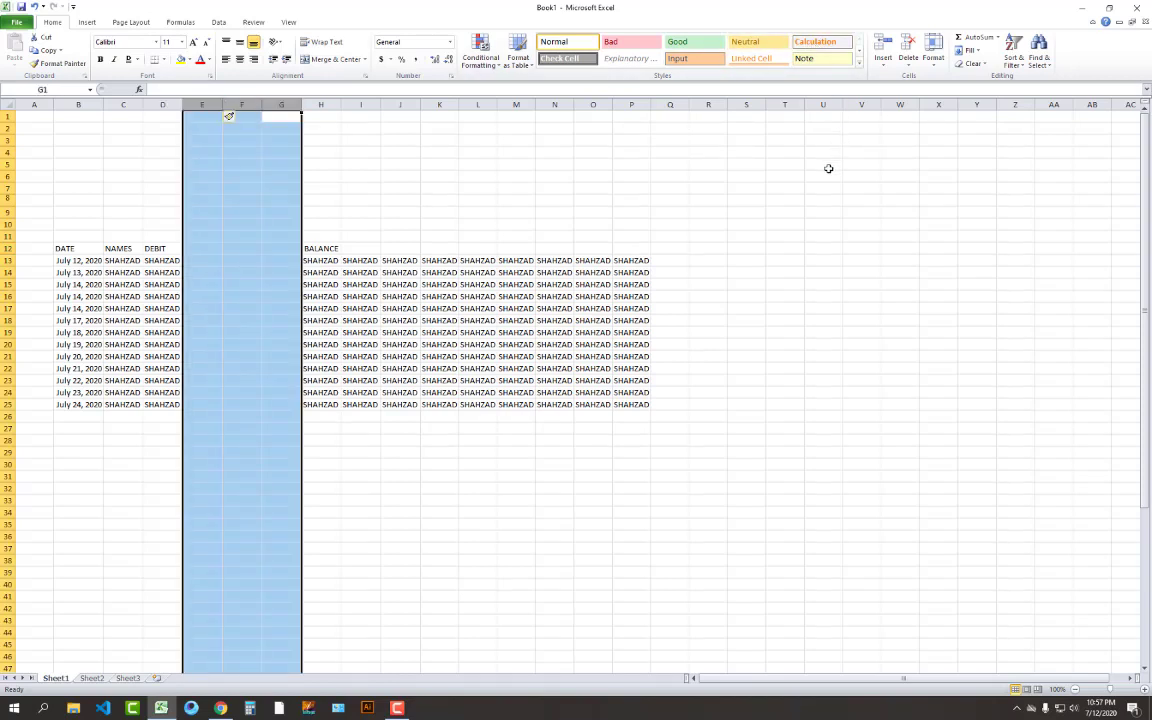
click(516, 164)
click(203, 104)
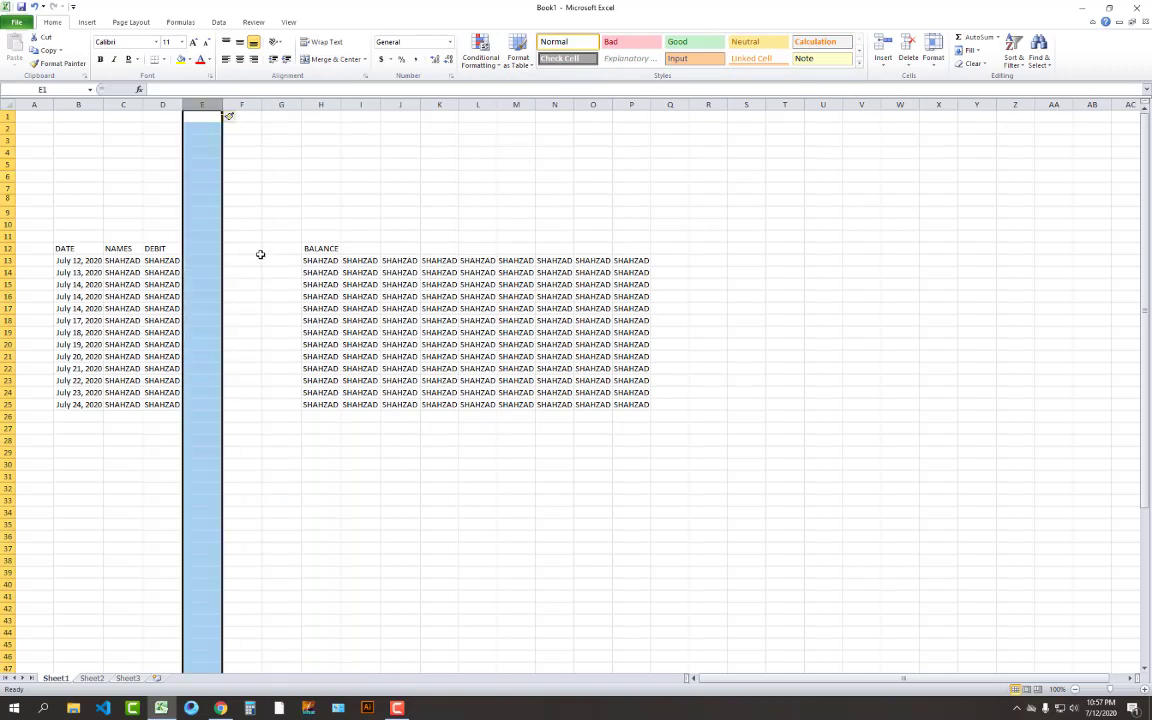
drag(301, 104, 168, 104)
click(345, 137)
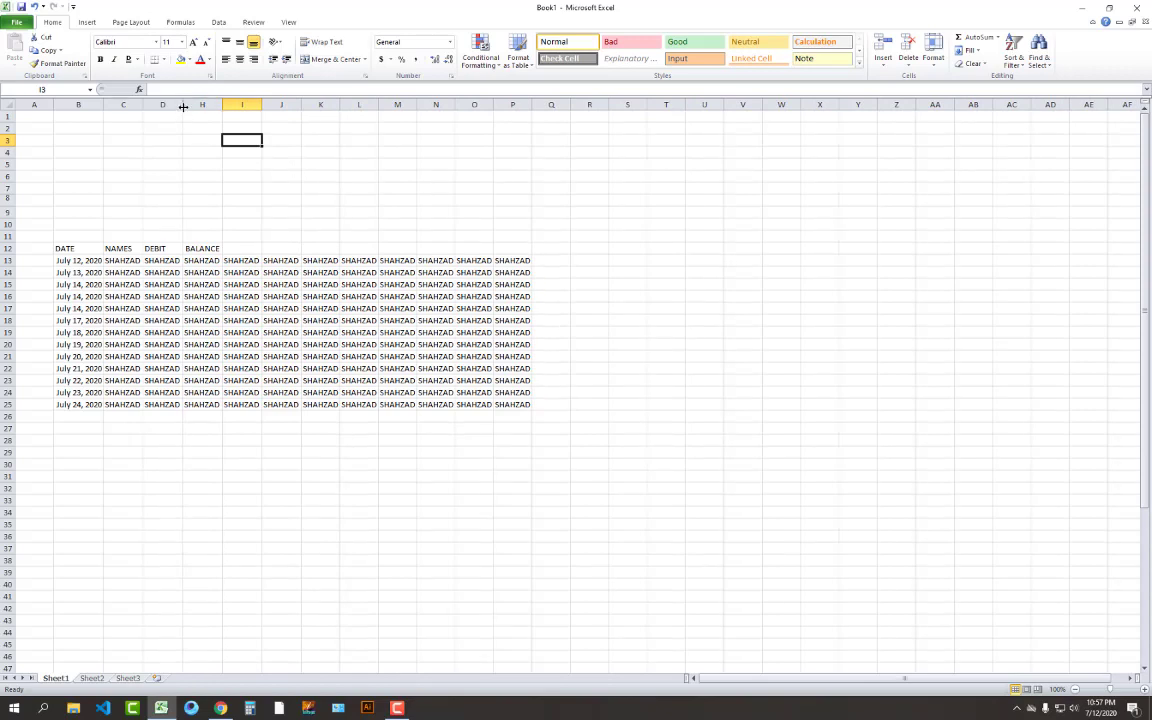
drag(183, 105, 196, 106)
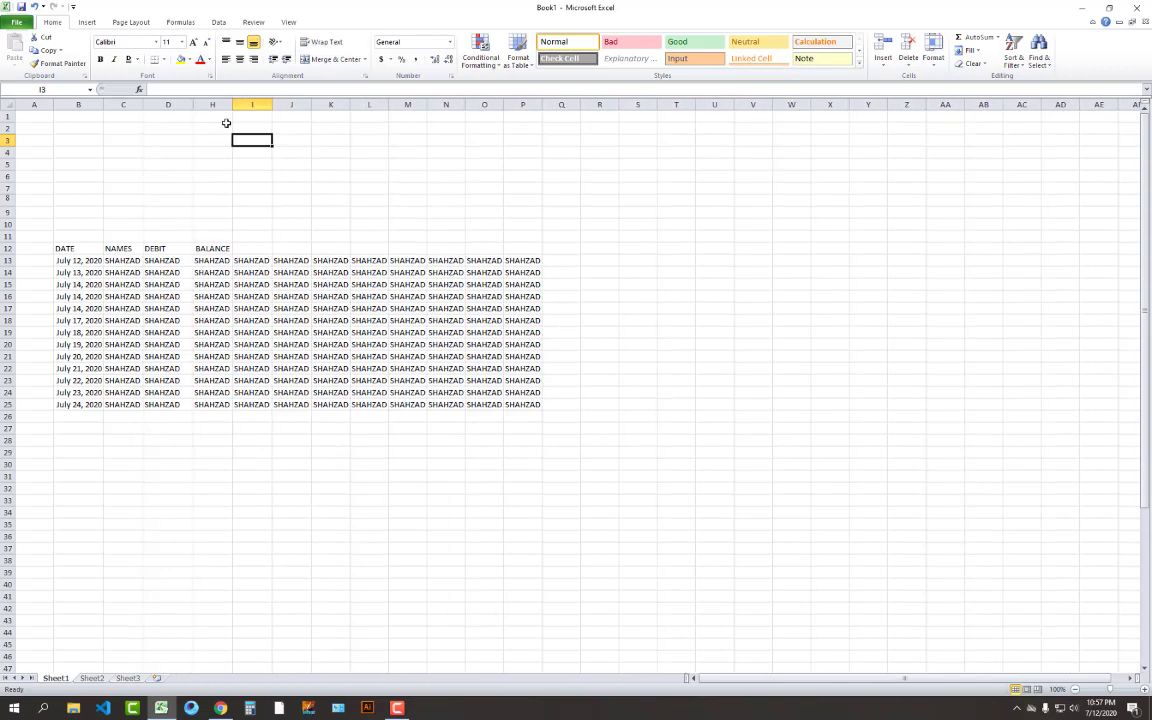
Undo the column width changes so empty columns E–G reappear before BALANCE
click(438, 167)
key(ctrl+z)
key(ctrl+z)
key(ctrl+z)
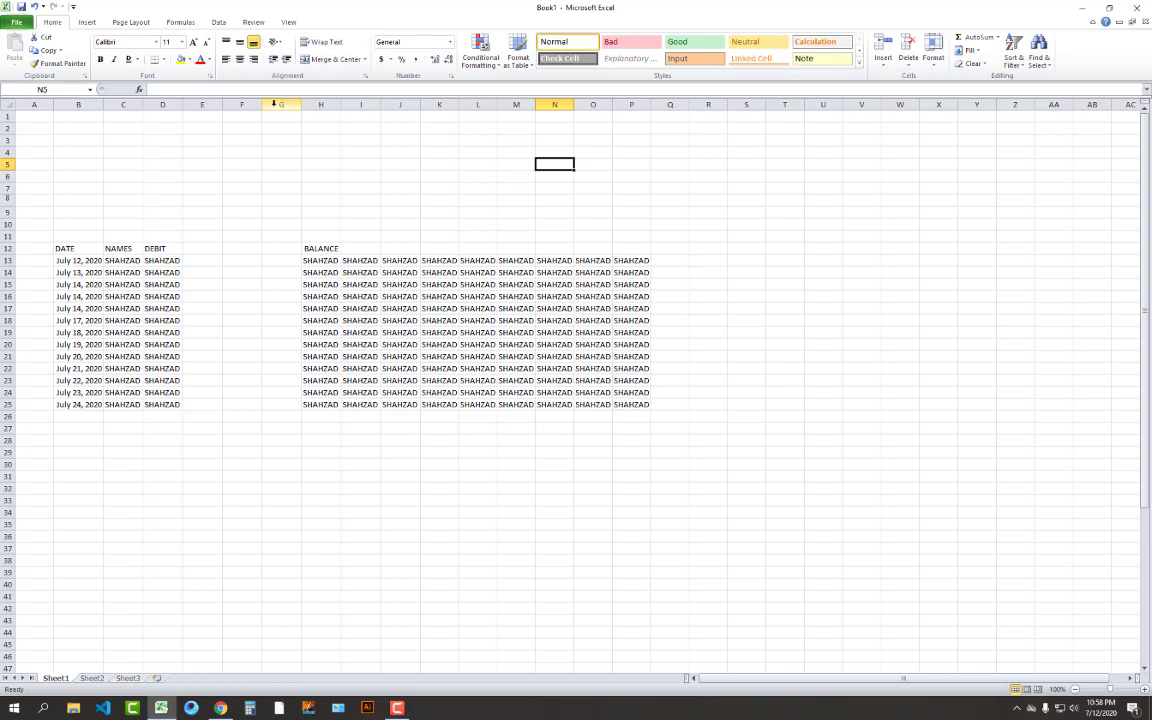
Insert a fourth blank column at E, moving the BALANCE heading to I12
click(198, 104)
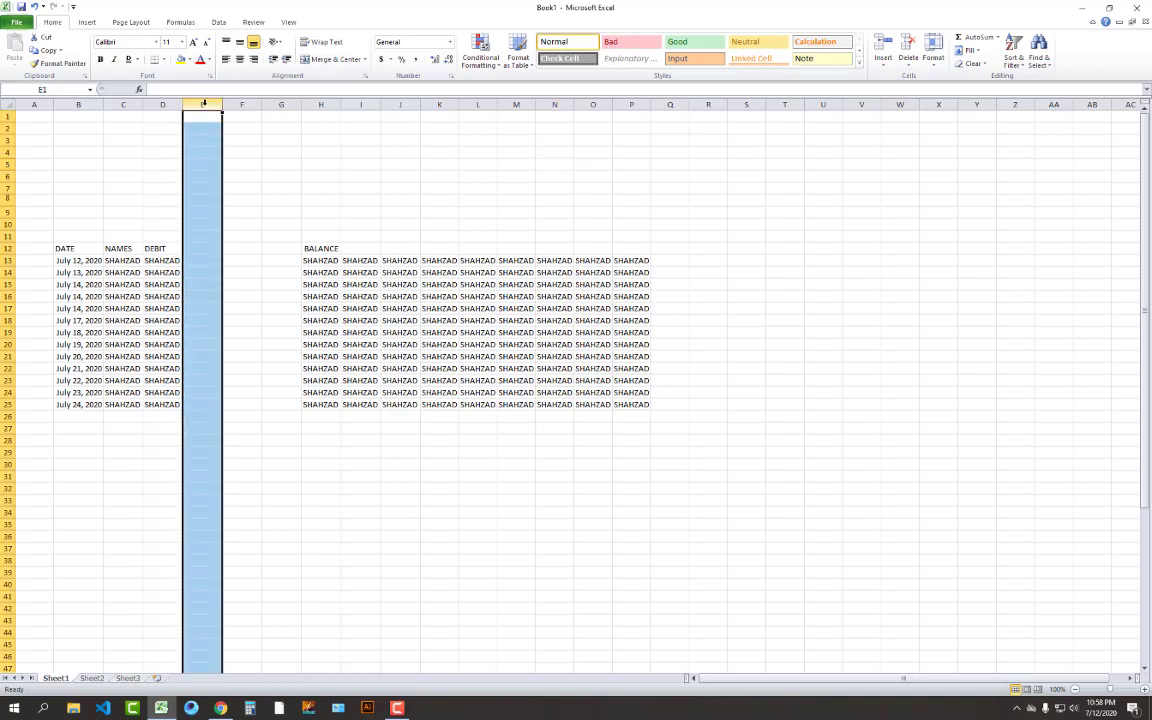
click(882, 44)
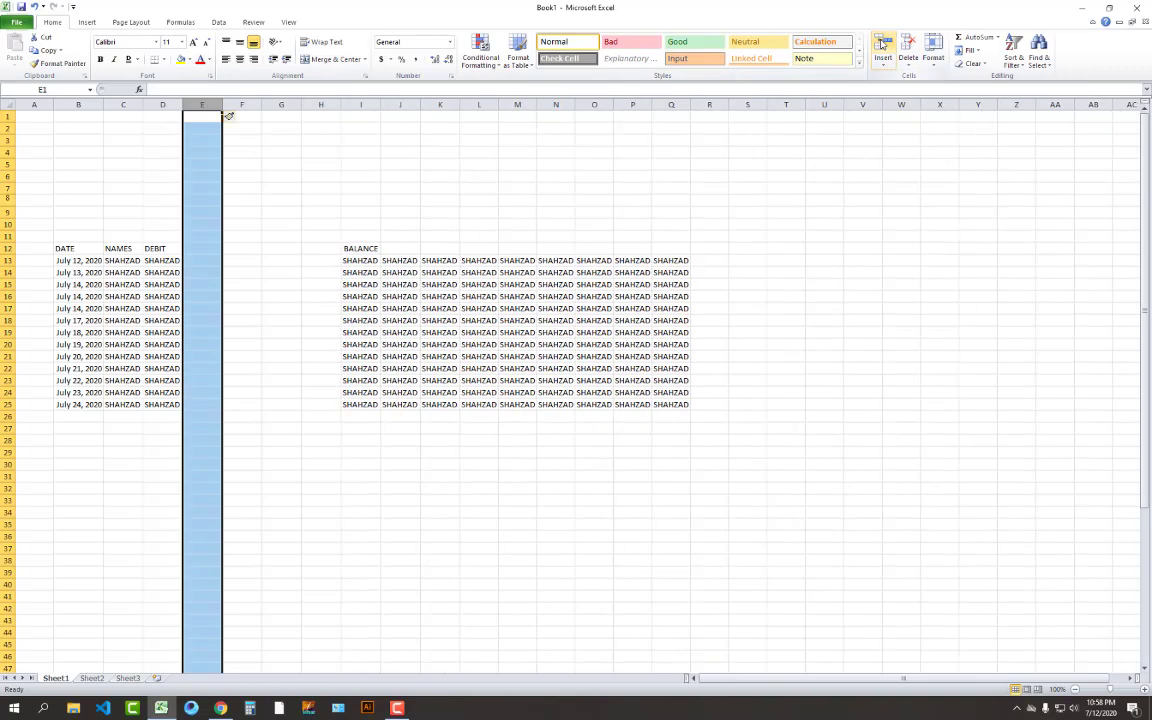
click(287, 176)
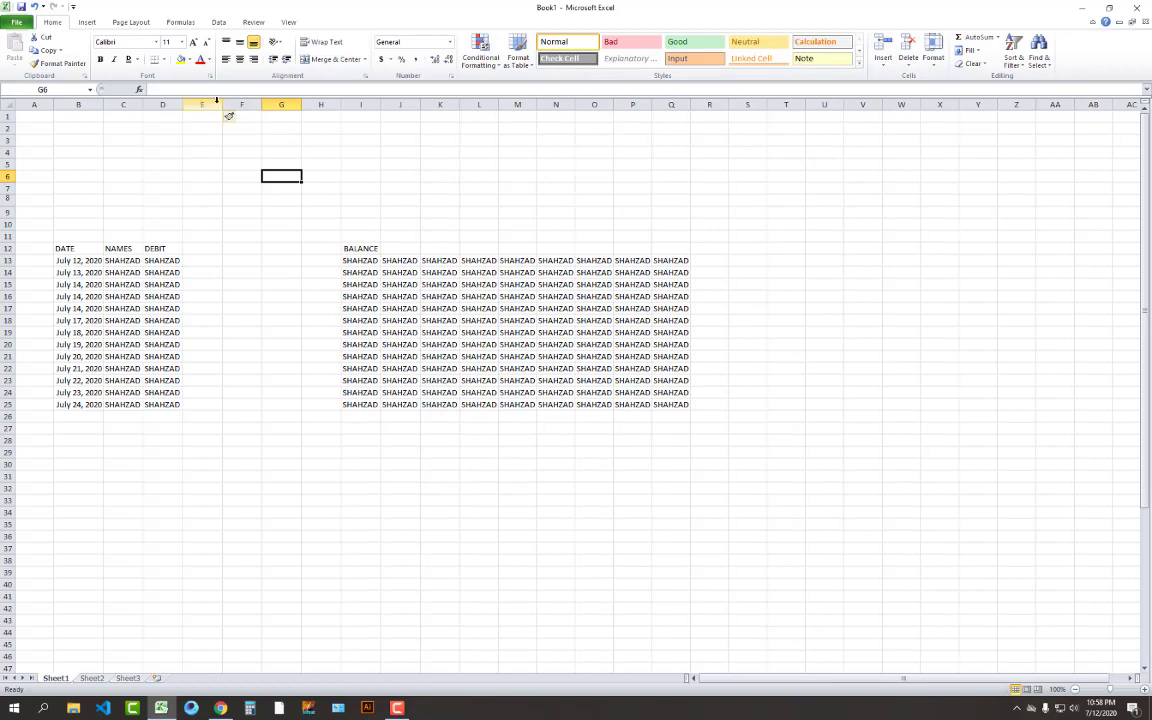
drag(216, 104, 321, 119)
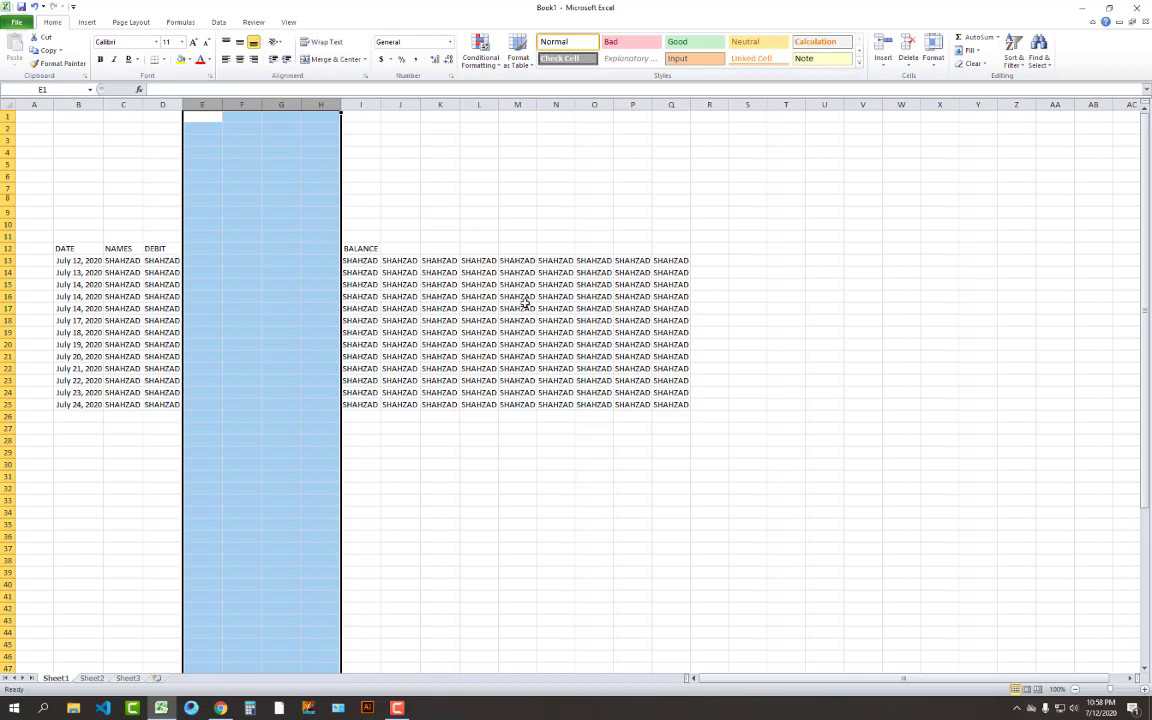
Clear the SHAHZAD entries from column K
click(440, 284)
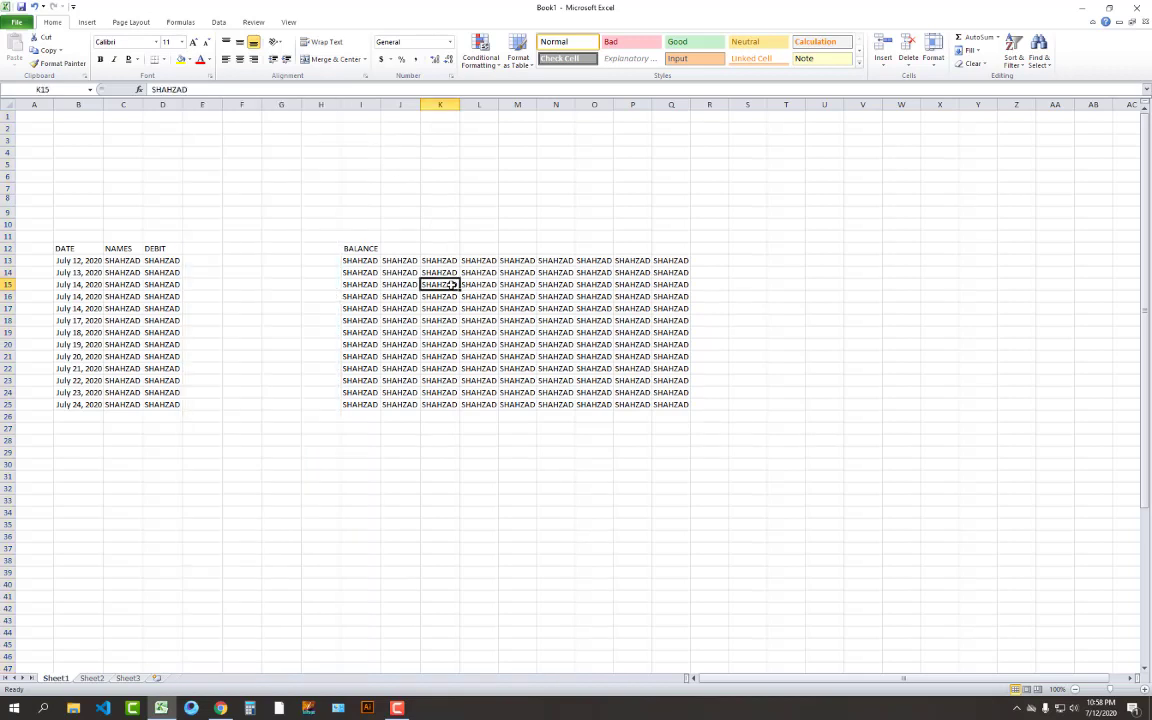
click(437, 104)
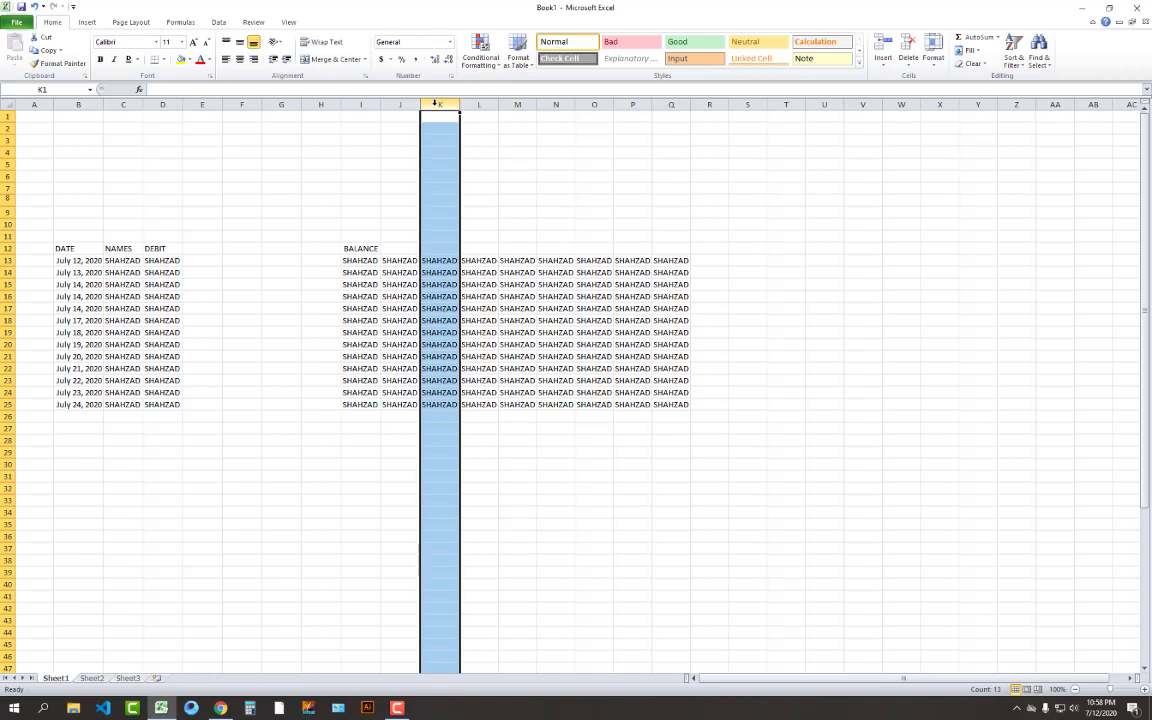
key(Delete)
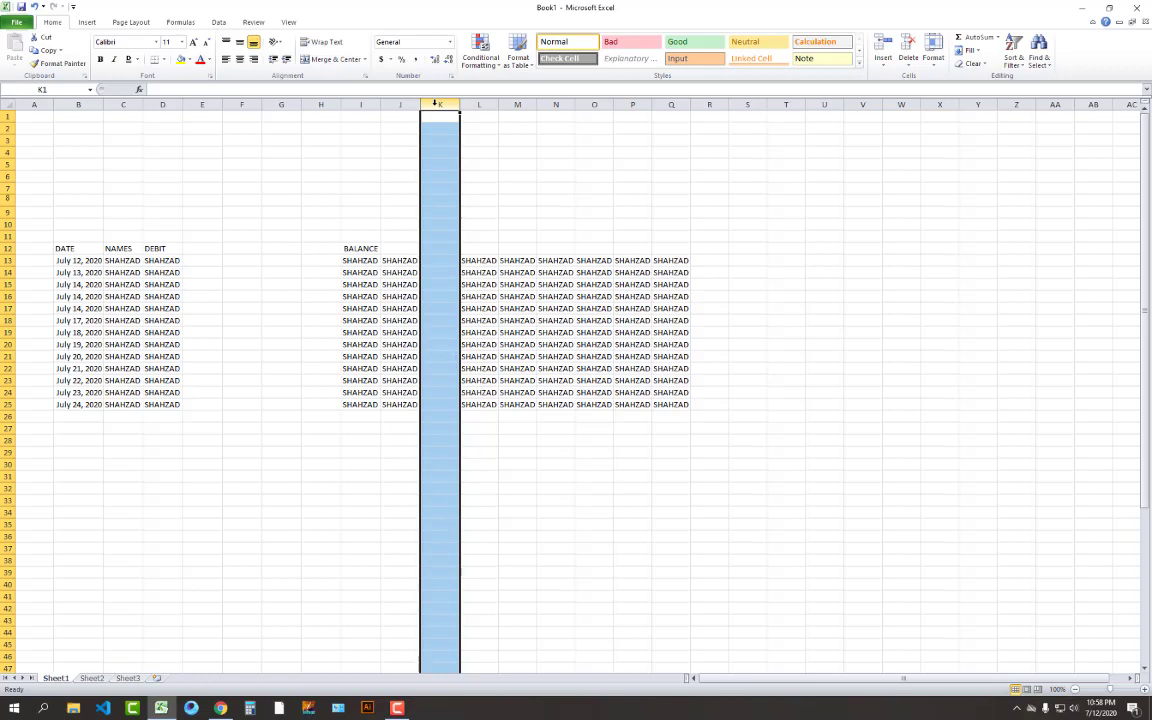
Delete empty columns E through H so BALANCE returns to E12 beside DEBIT
click(556, 272)
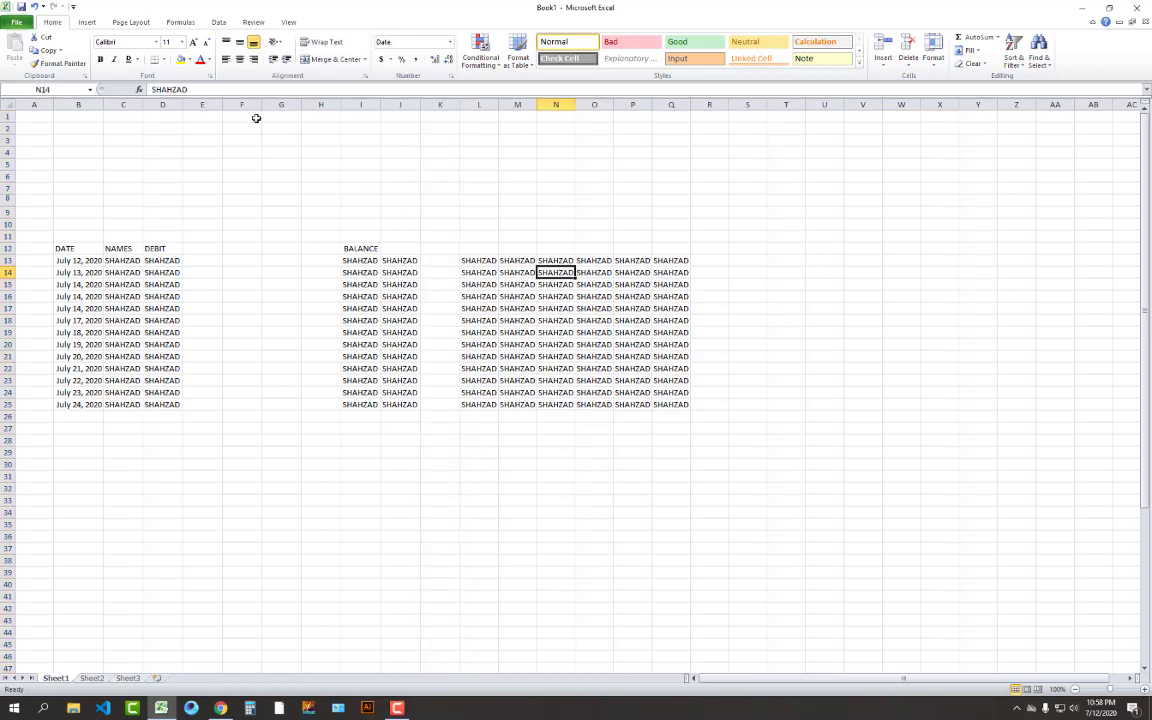
drag(204, 104, 320, 104)
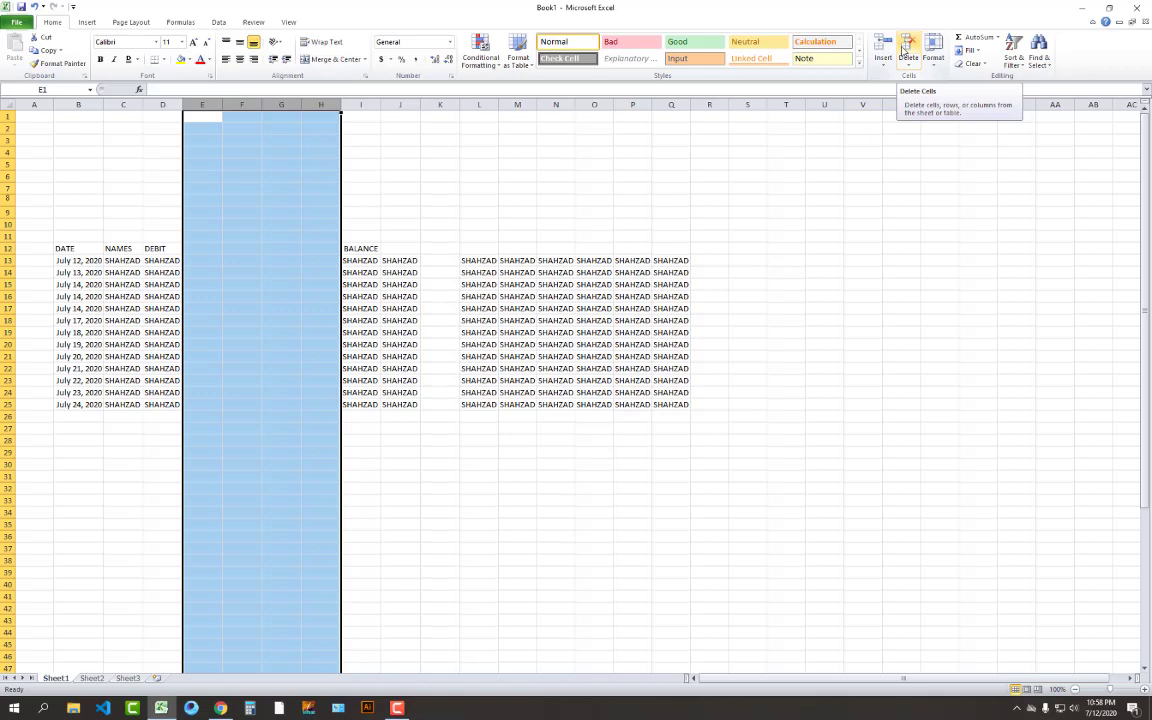
click(906, 46)
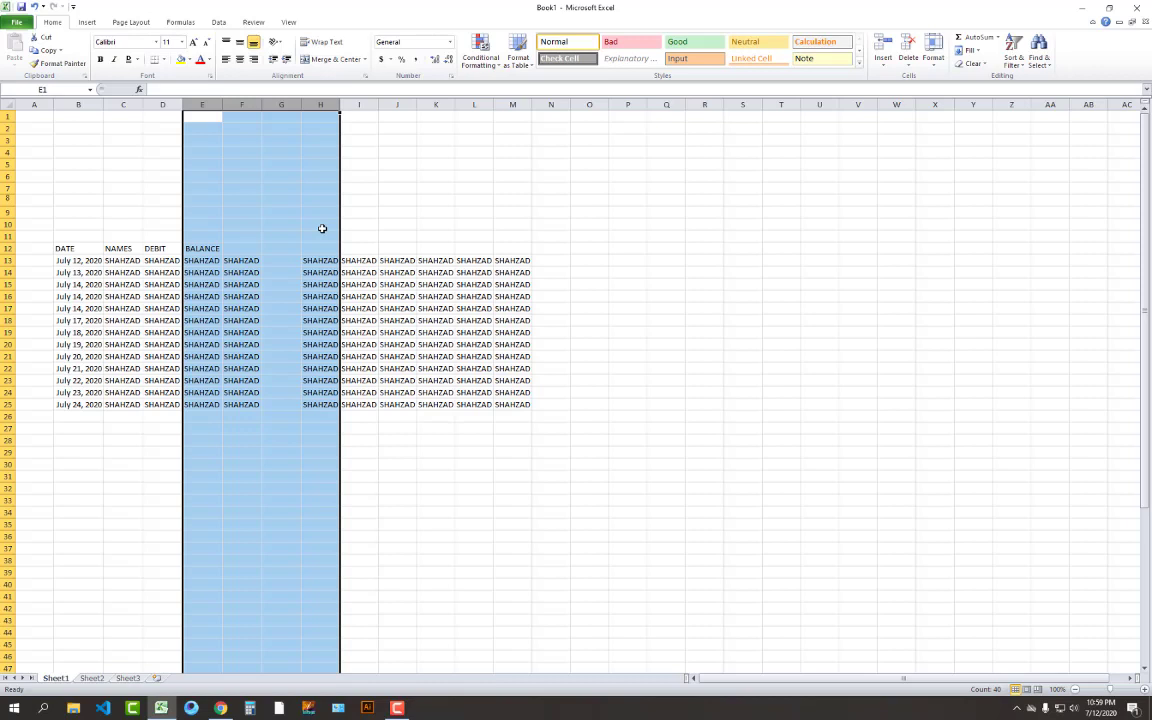
click(386, 226)
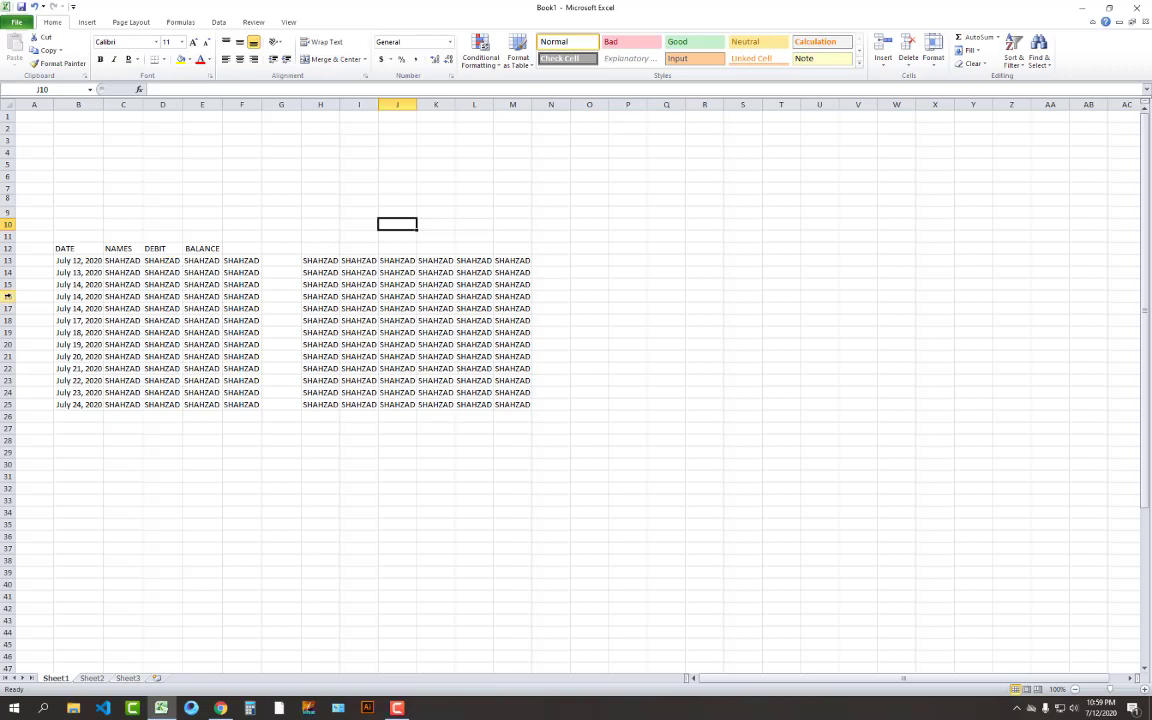
key(ctrl+z)
key(ctrl+z)
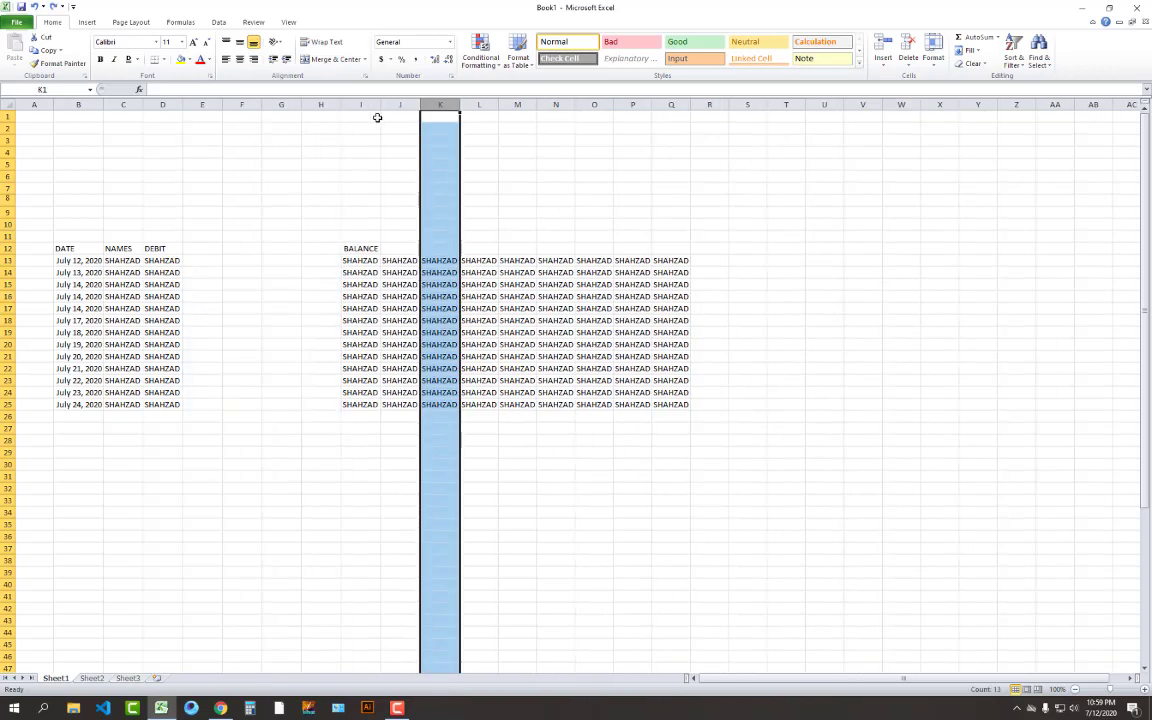
drag(331, 105, 200, 105)
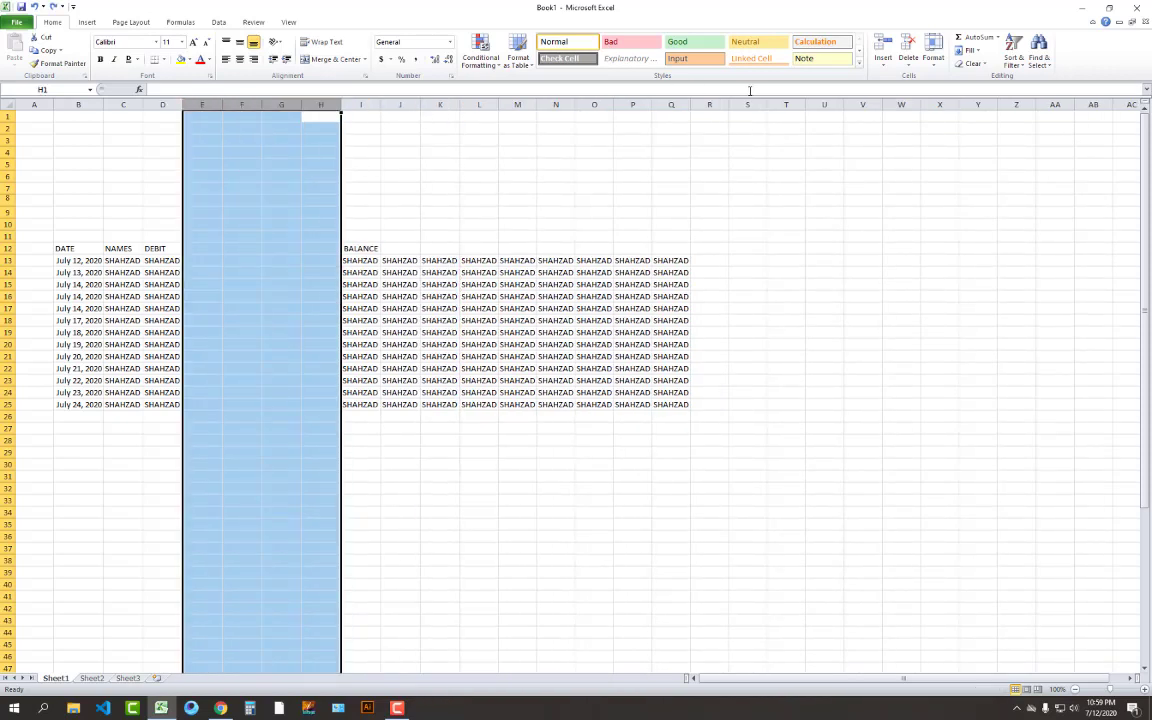
click(907, 57)
click(666, 320)
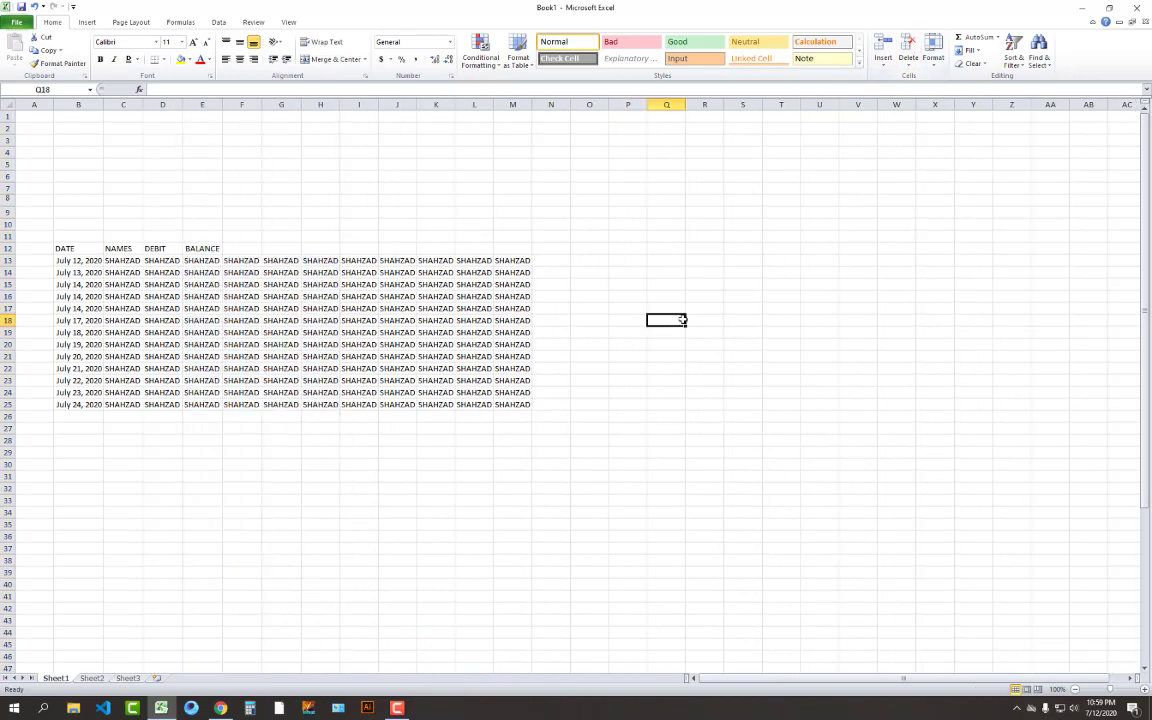
click(7, 272)
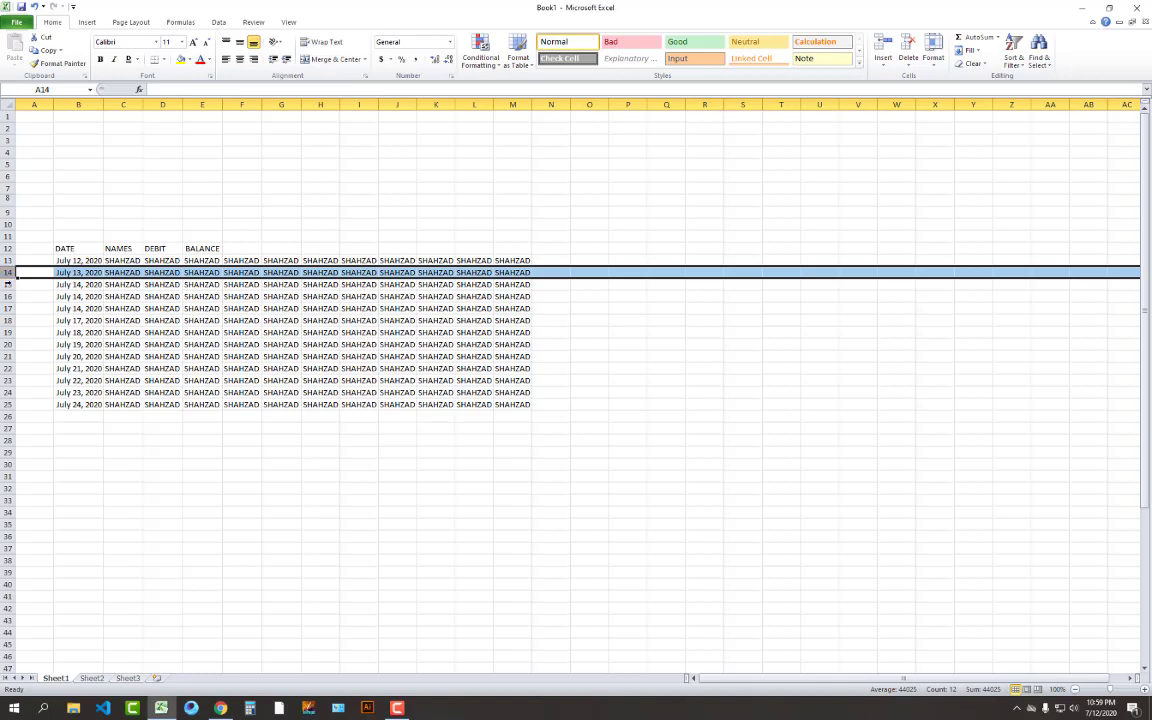
Try selecting several date rows together, then clear the selection to start over
click(56, 248)
click(76, 262)
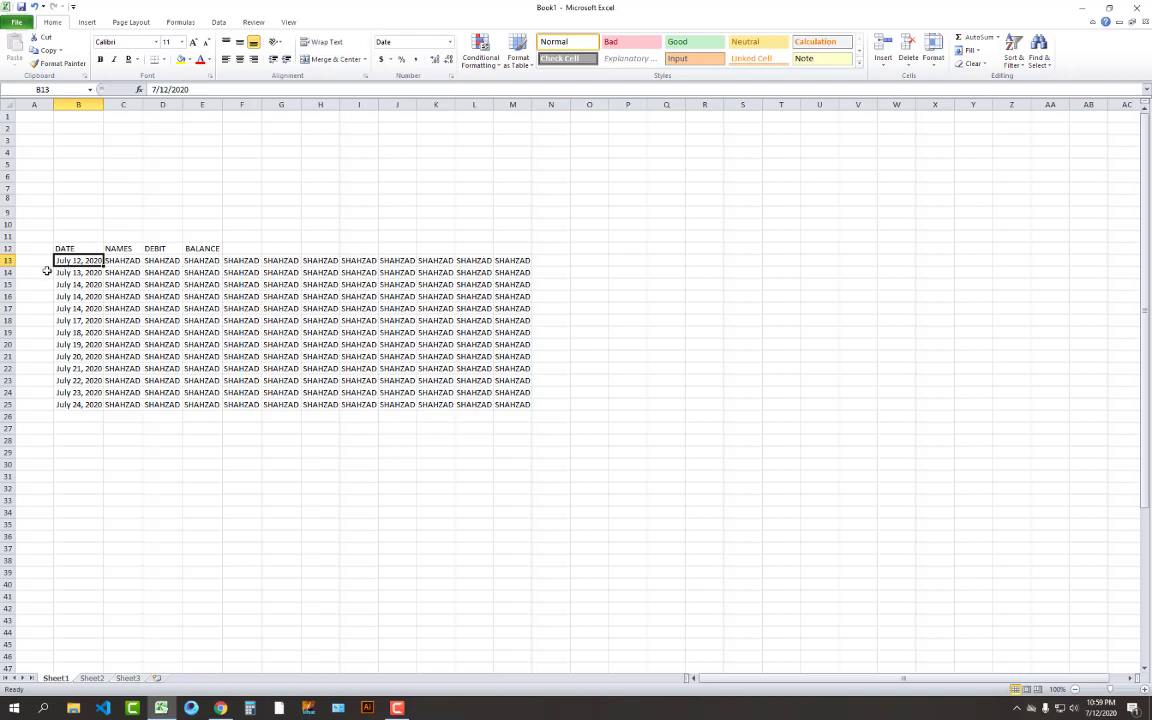
ctrl+click(7, 284)
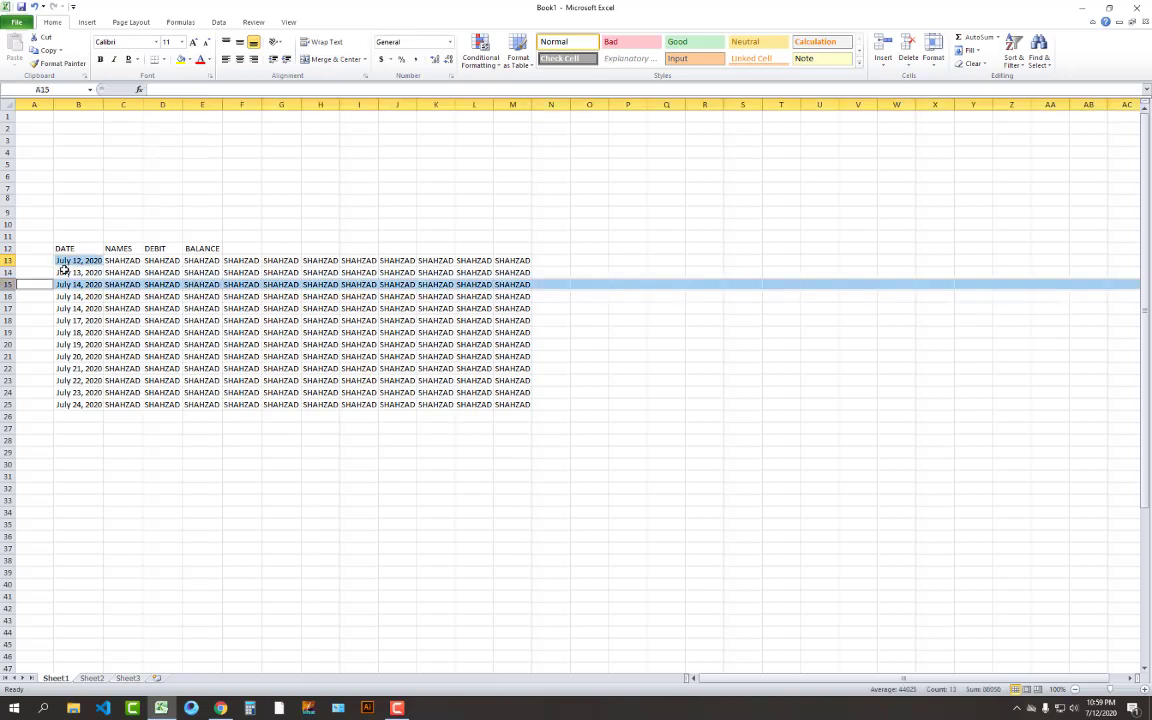
ctrl+click(7, 310)
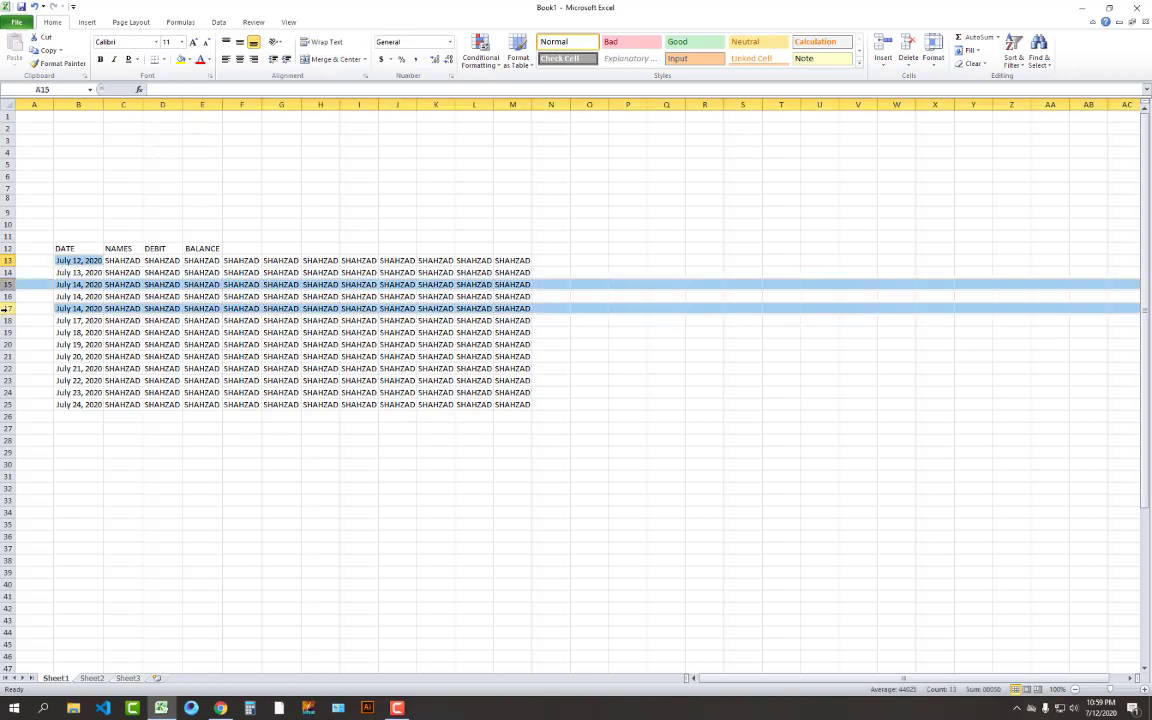
ctrl+click(64, 262)
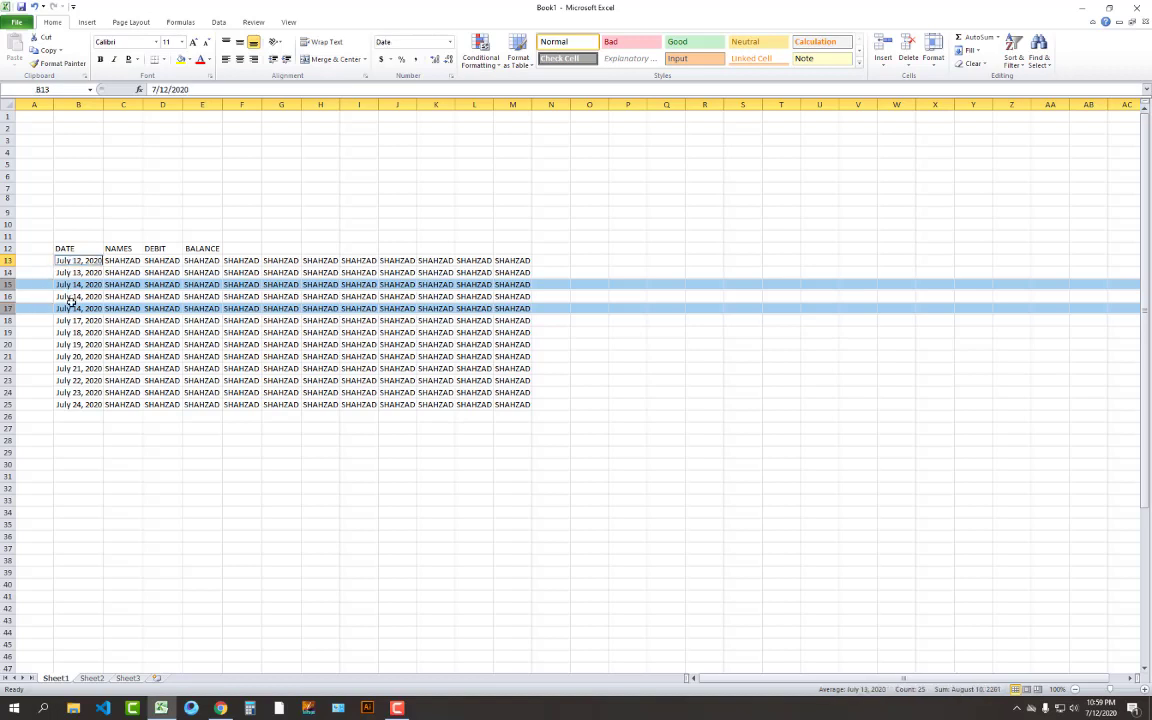
ctrl+click(64, 308)
ctrl+click(72, 262)
ctrl+click(8, 320)
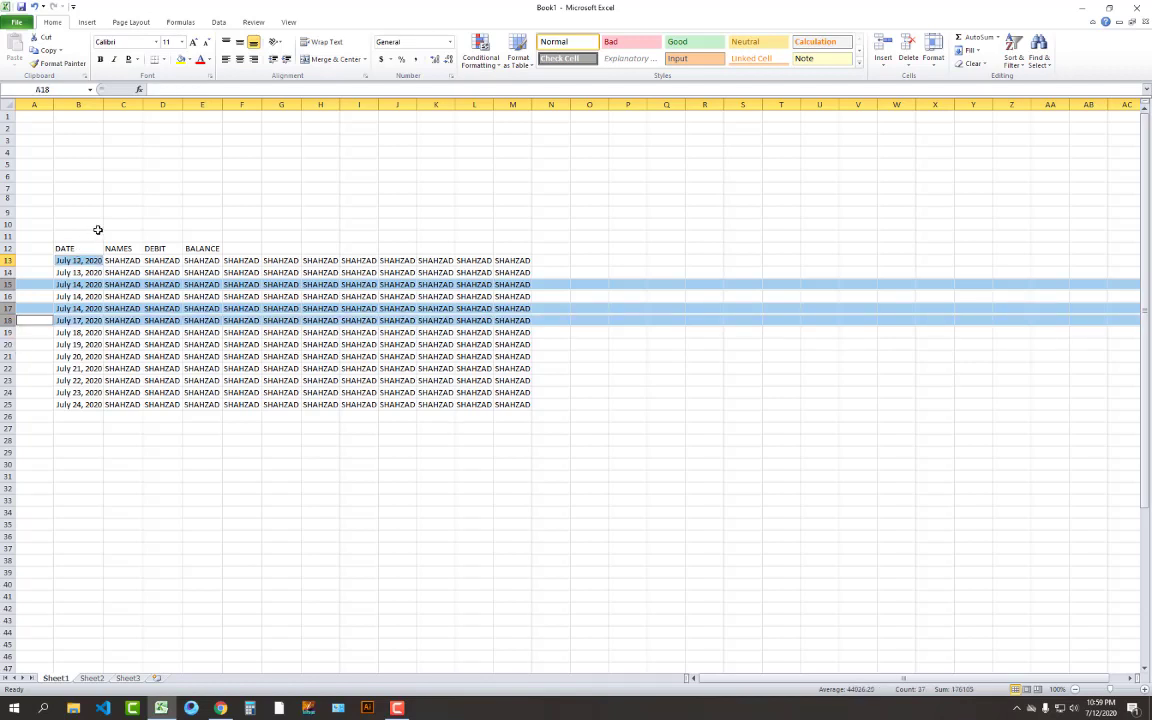
click(88, 236)
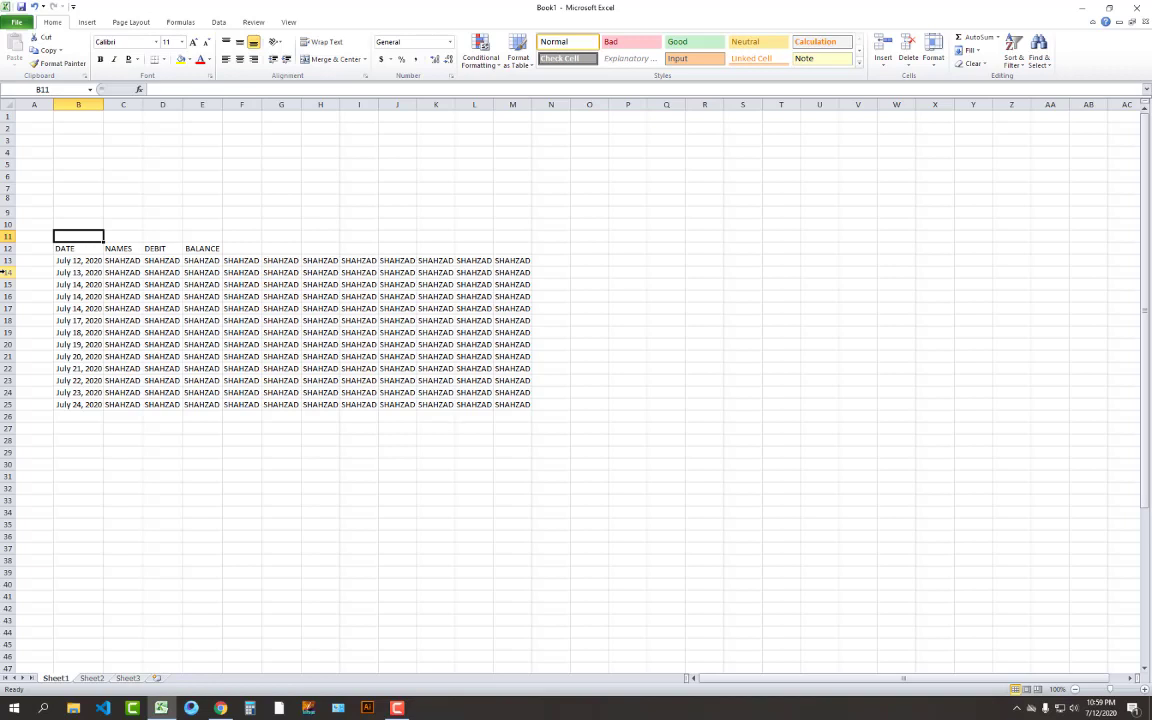
Insert blank rows above rows 14, 18, 21 and 24 (July 13, 17, 20, 23)
click(6, 272)
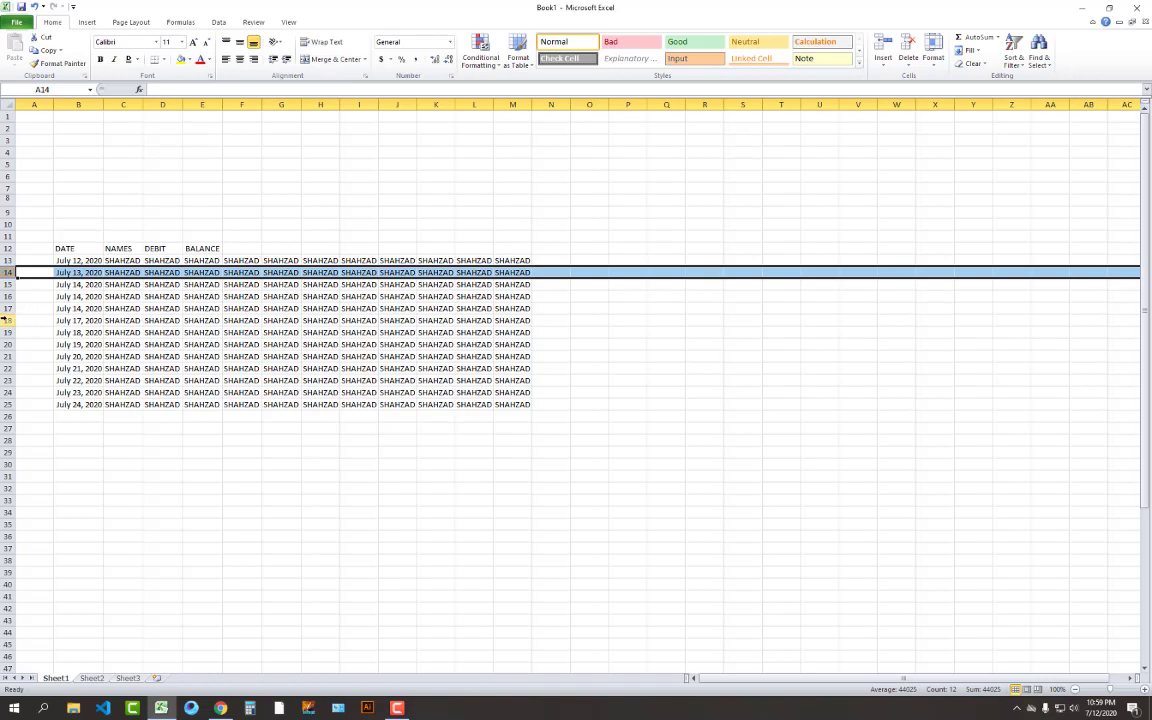
ctrl+click(6, 320)
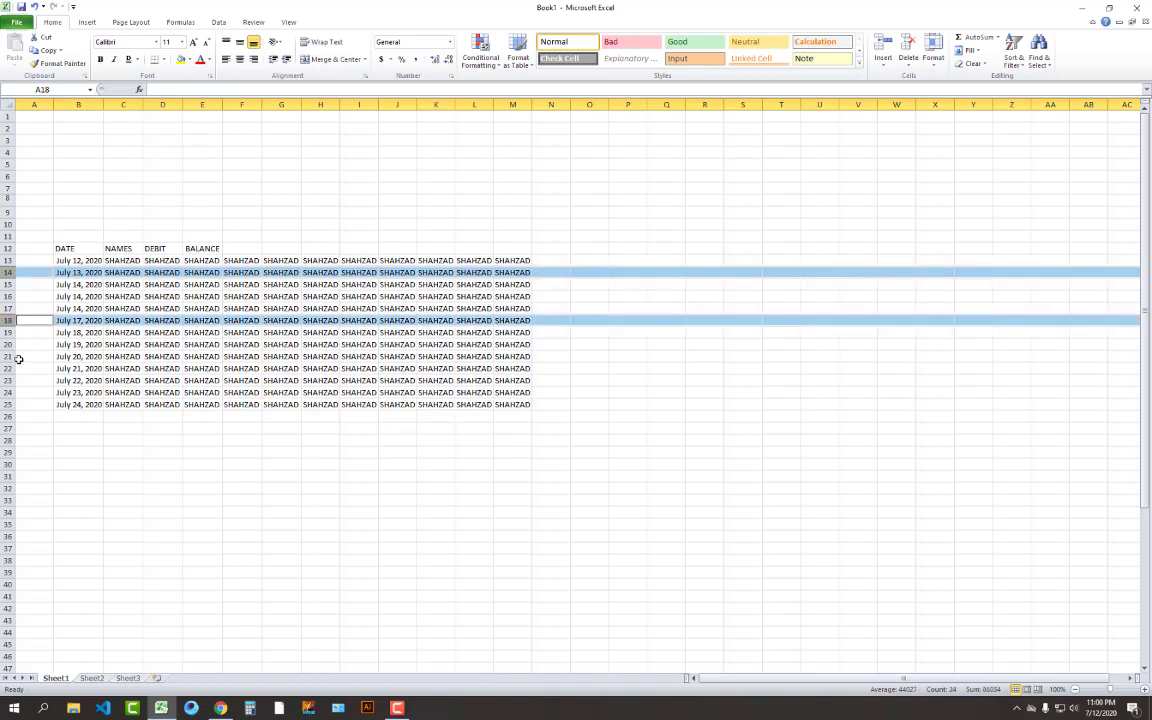
ctrl+click(7, 356)
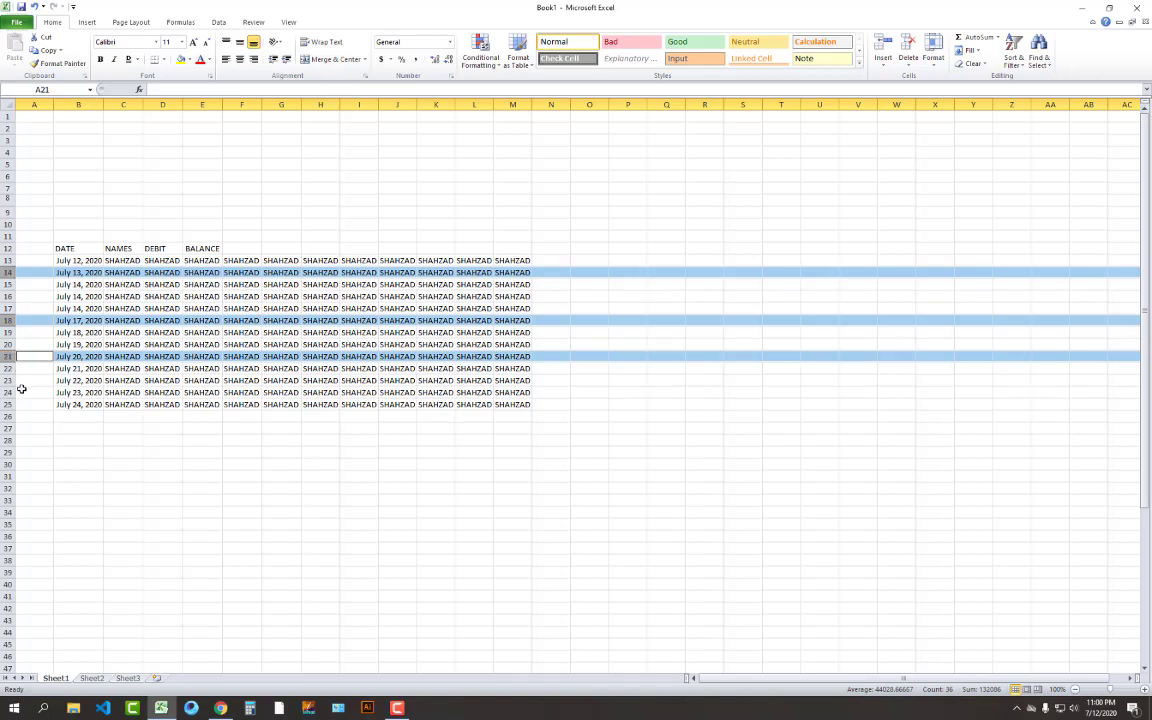
ctrl+click(6, 391)
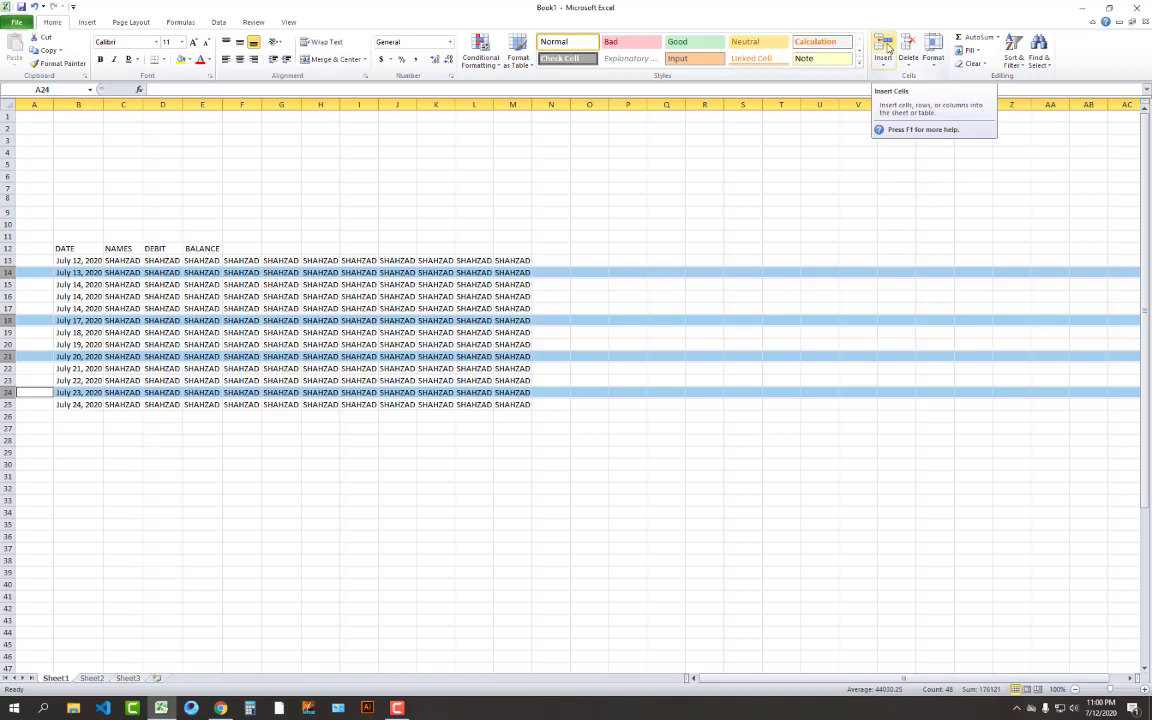
click(887, 48)
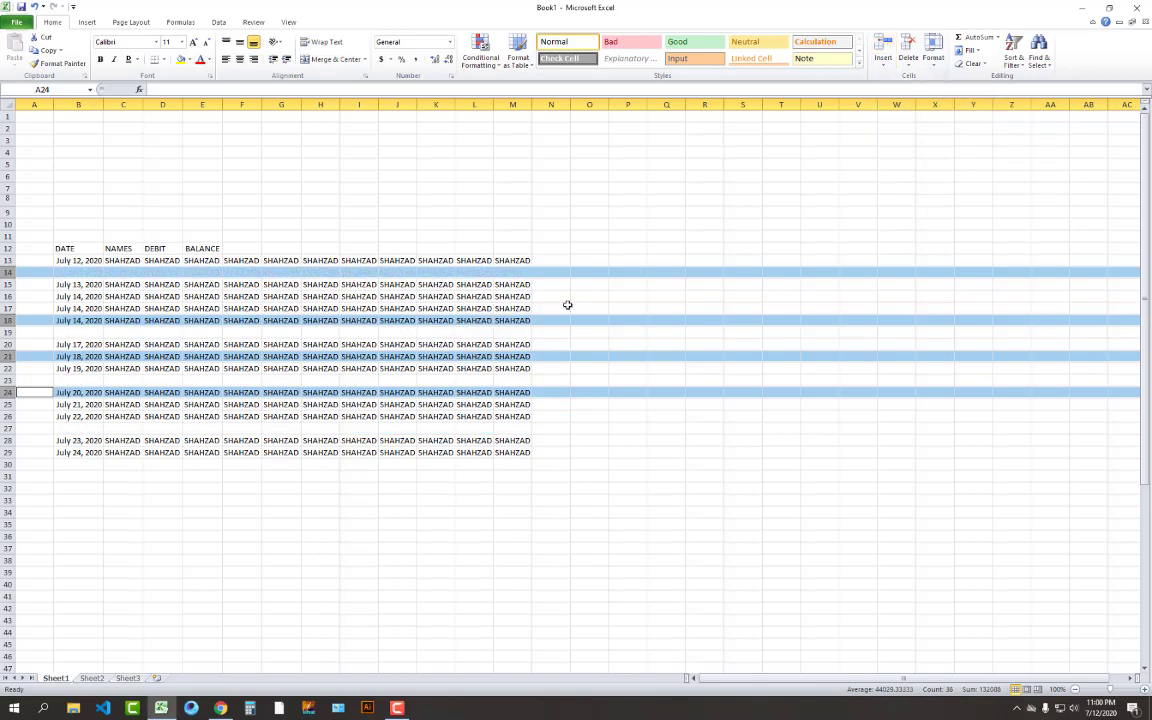
click(615, 209)
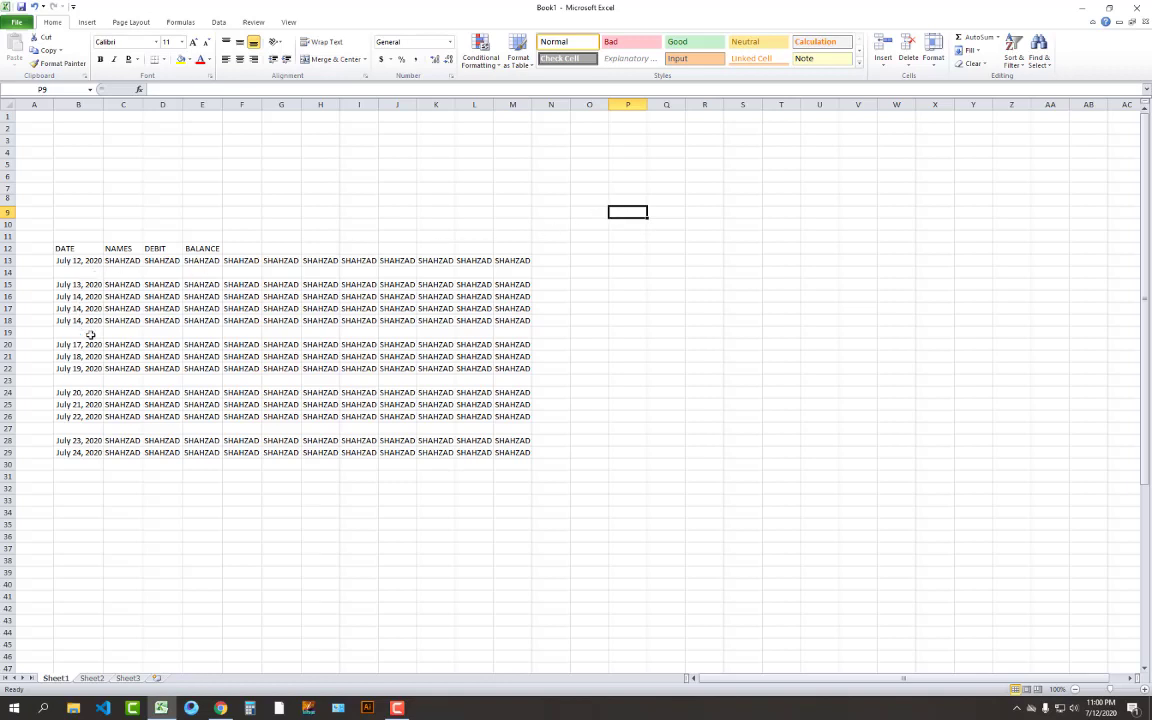
mouse_move(90, 335)
mouse_down()
mouse_move(463, 335)
mouse_move(69, 337)
mouse_up()
Enter the label SHAHZAD in O9 and the number 2 in P10
click(580, 337)
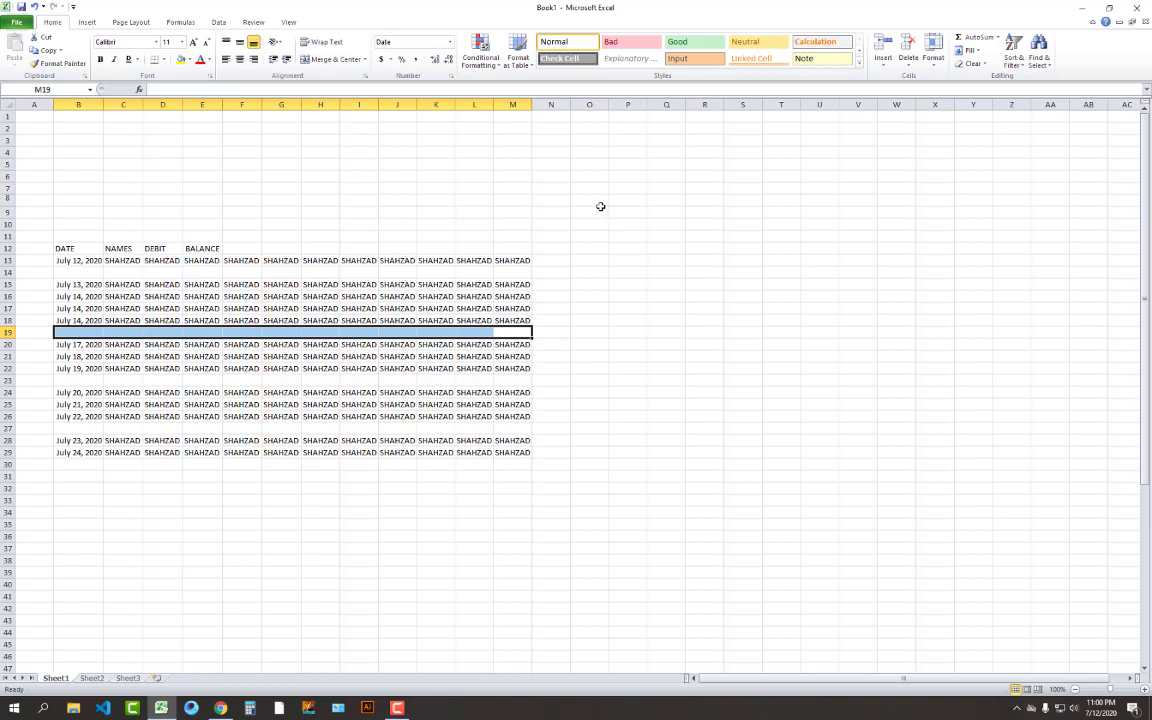
click(601, 210)
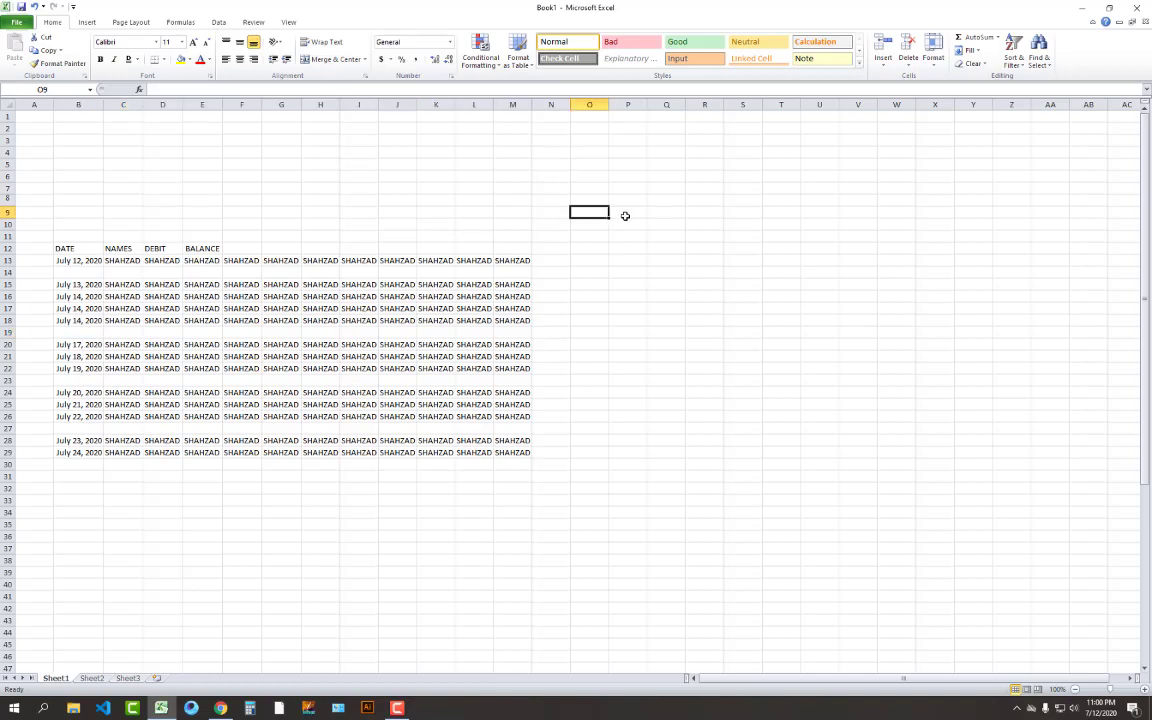
text(SHAHZAD)
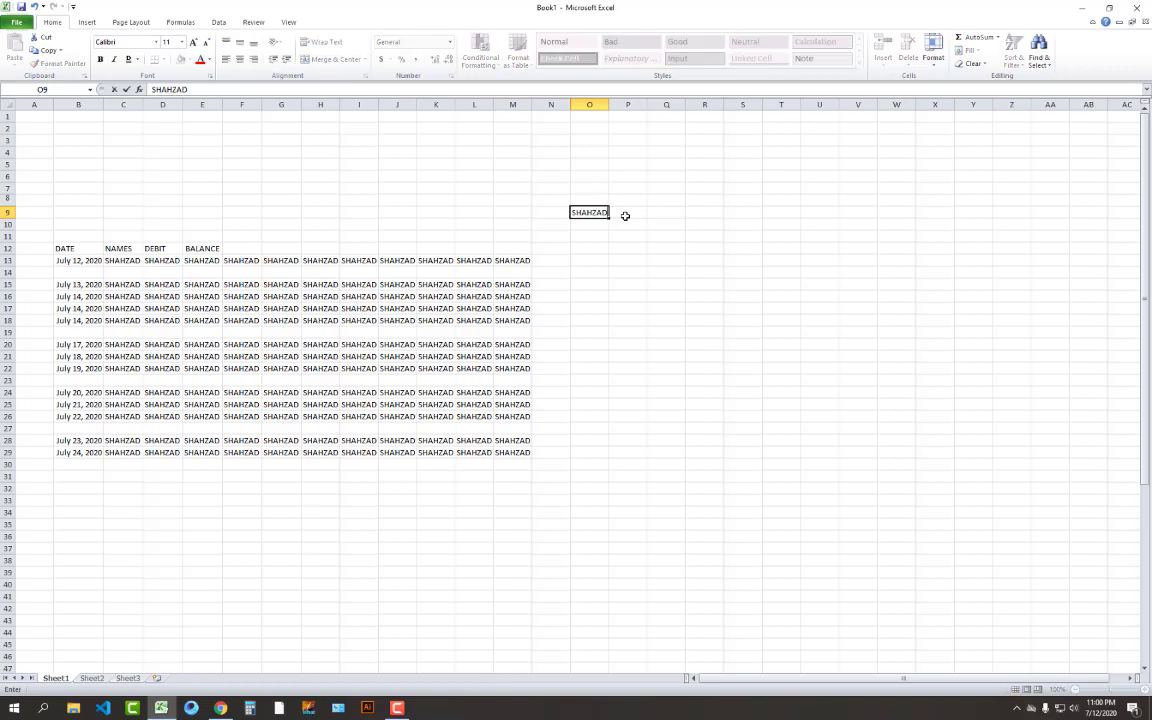
key(Return)
click(625, 213)
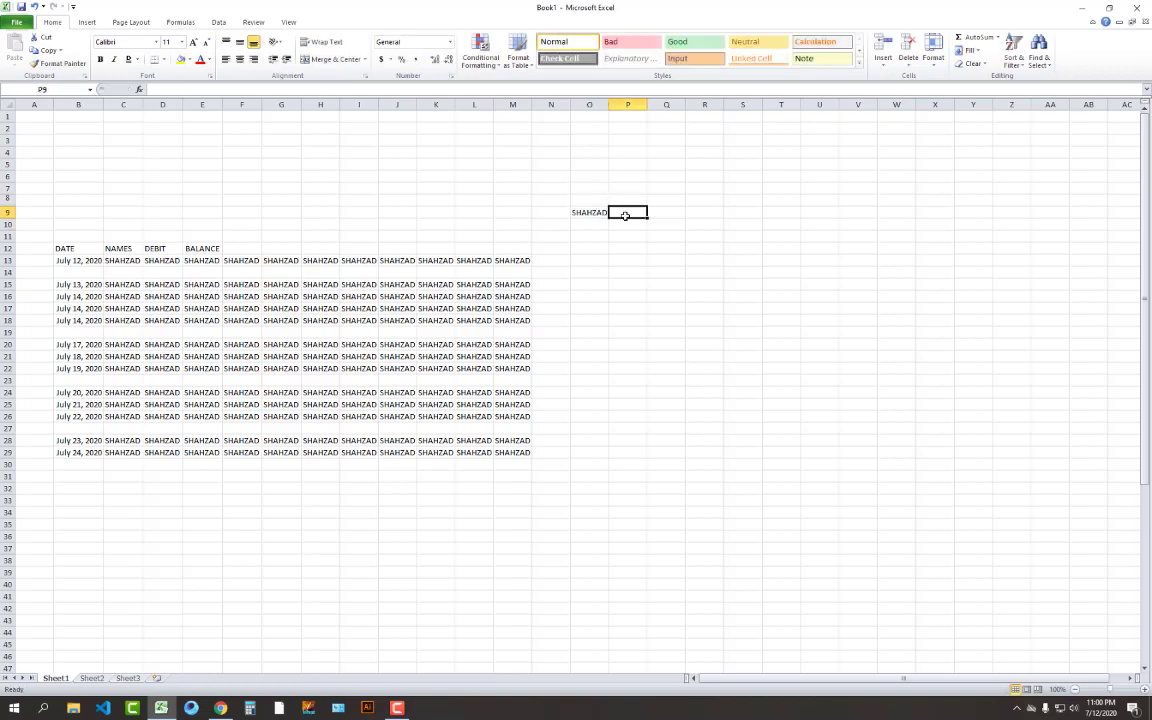
click(601, 225)
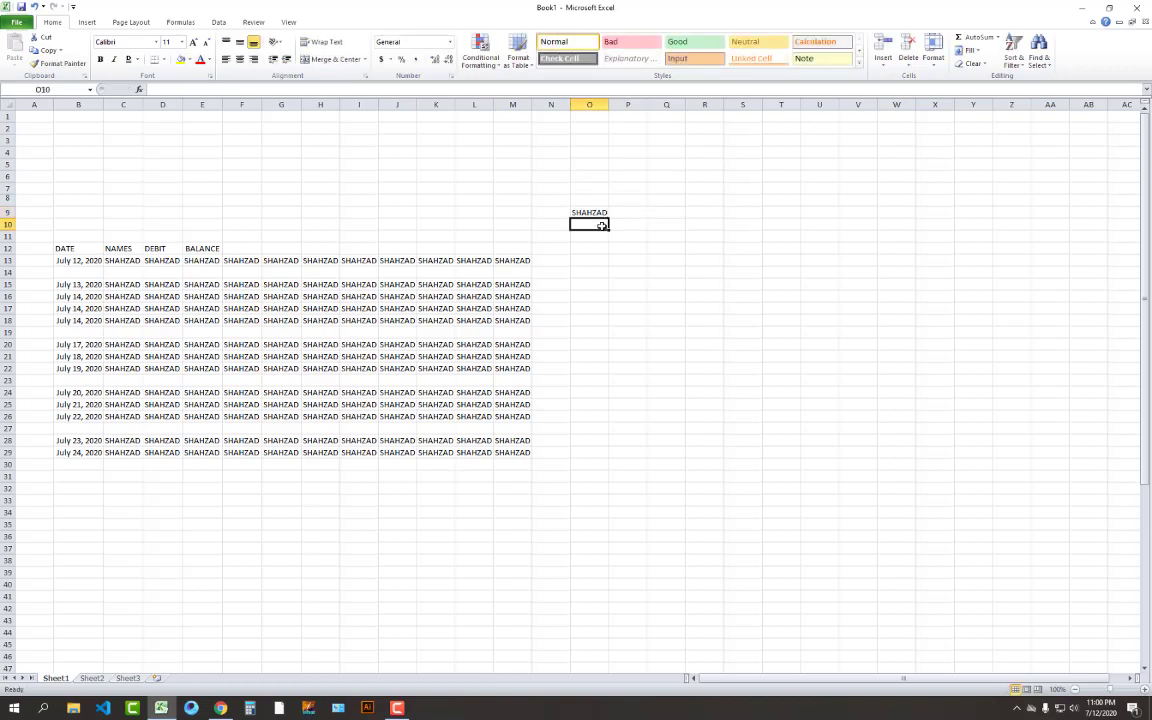
key(Right)
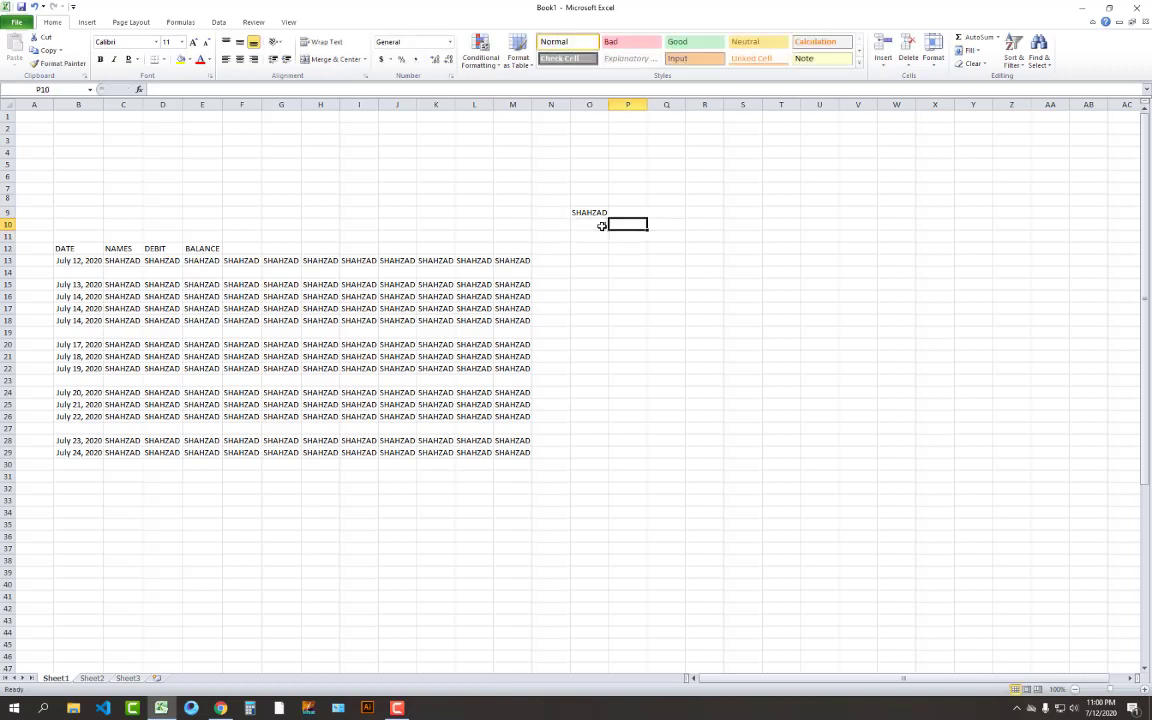
text(2)
key(Return)
click(606, 292)
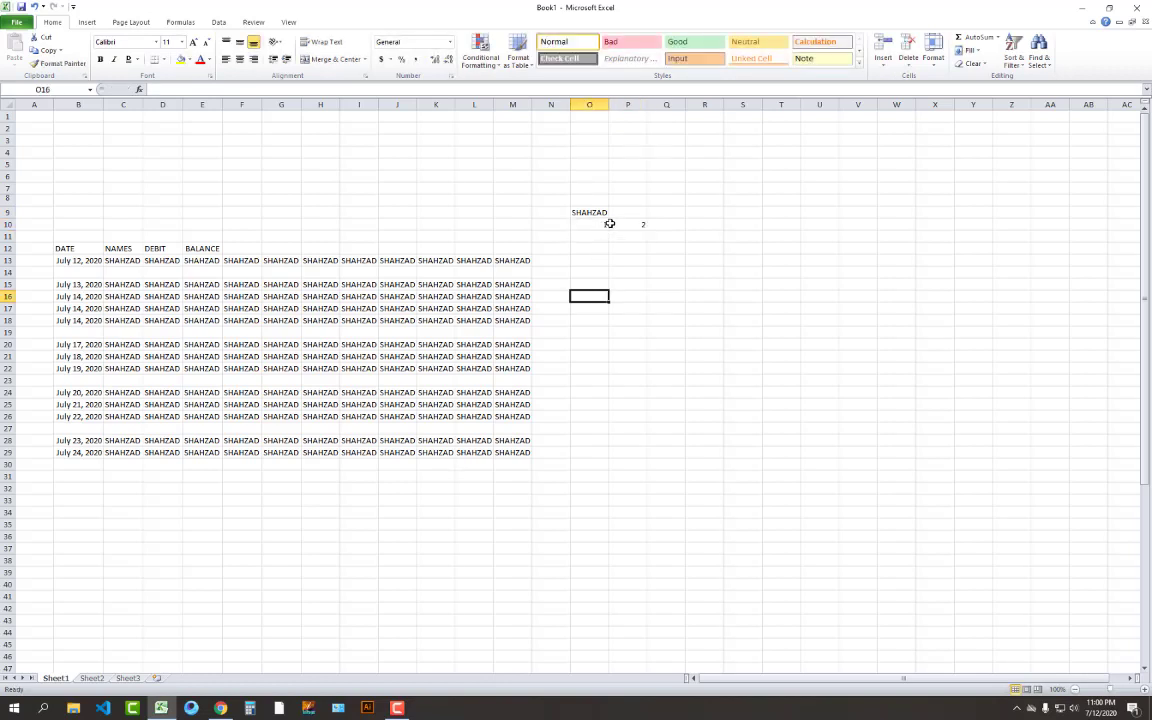
Enter the label BILAL in Q9, then 3 in Q10 and 4 in R10
click(665, 212)
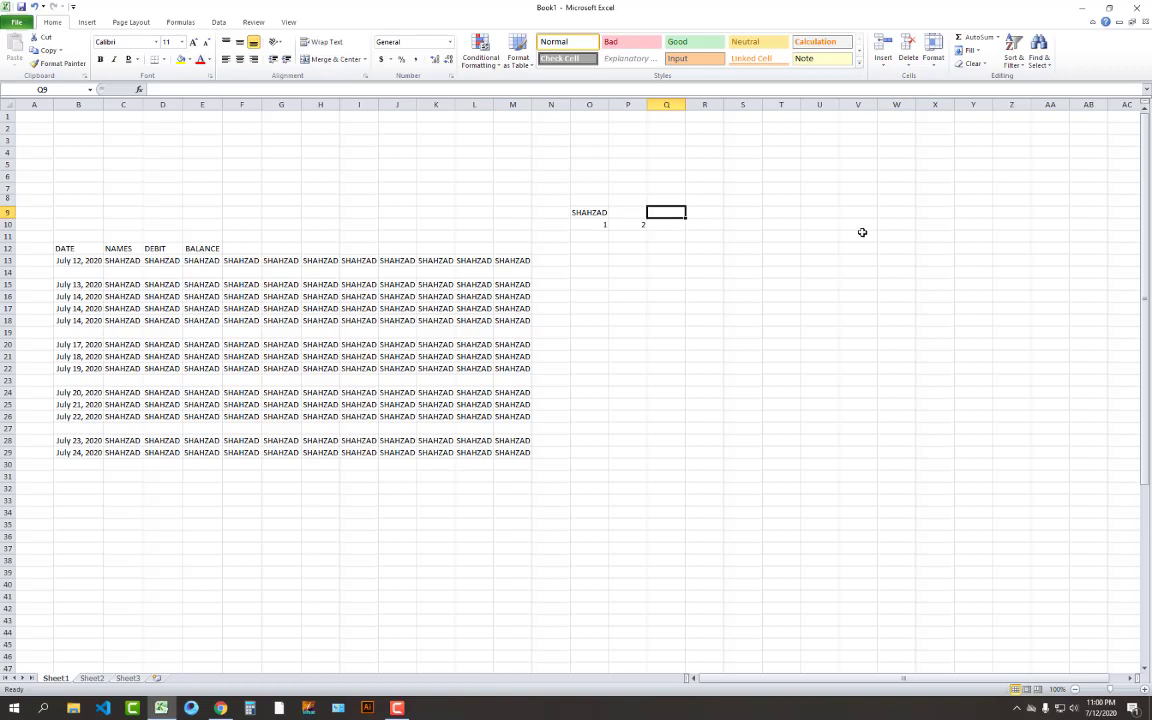
text(BILAL)
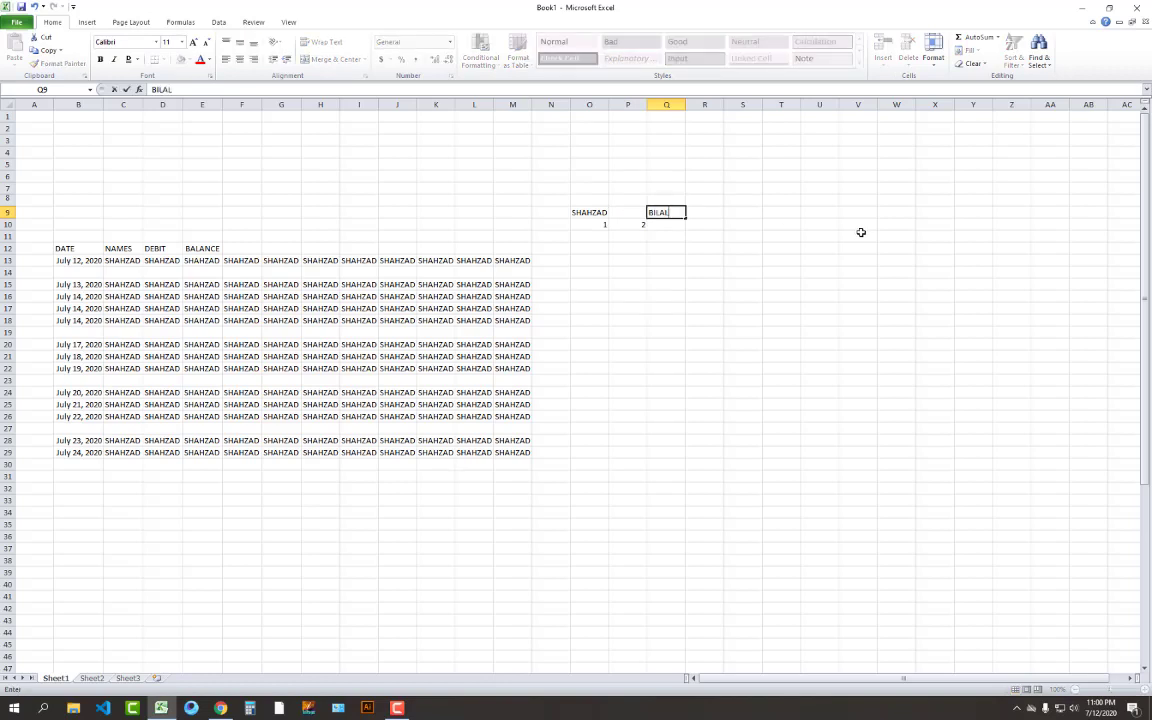
key(Return)
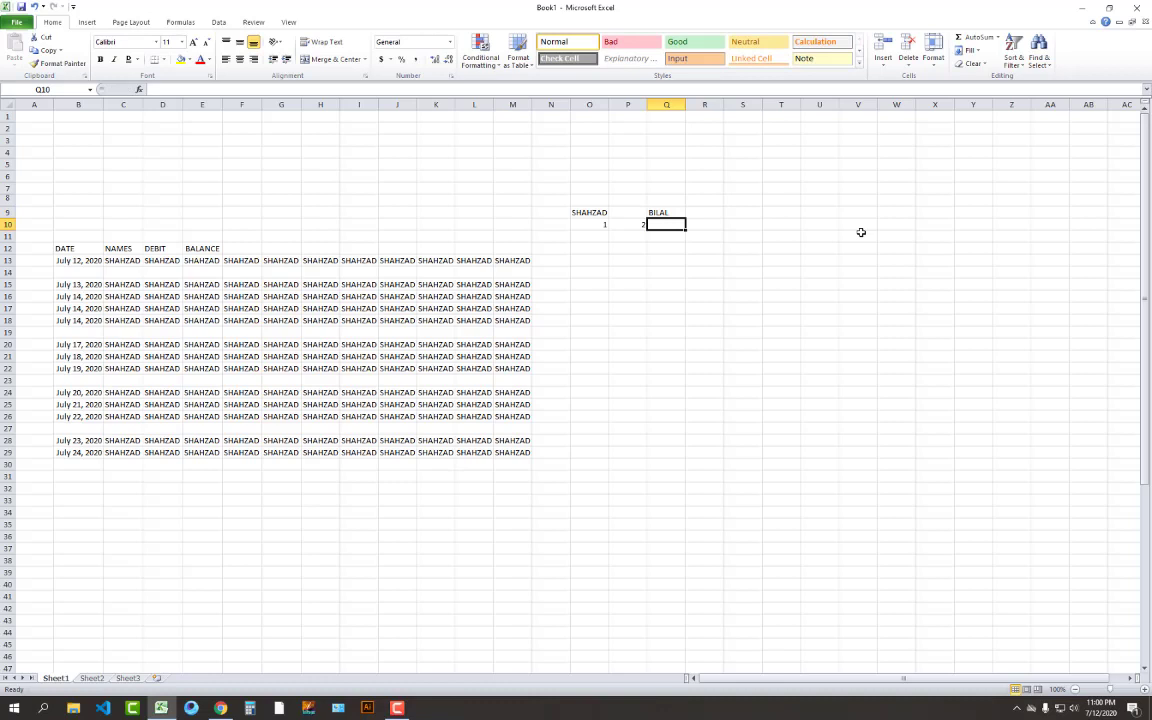
text(3)
key(Tab)
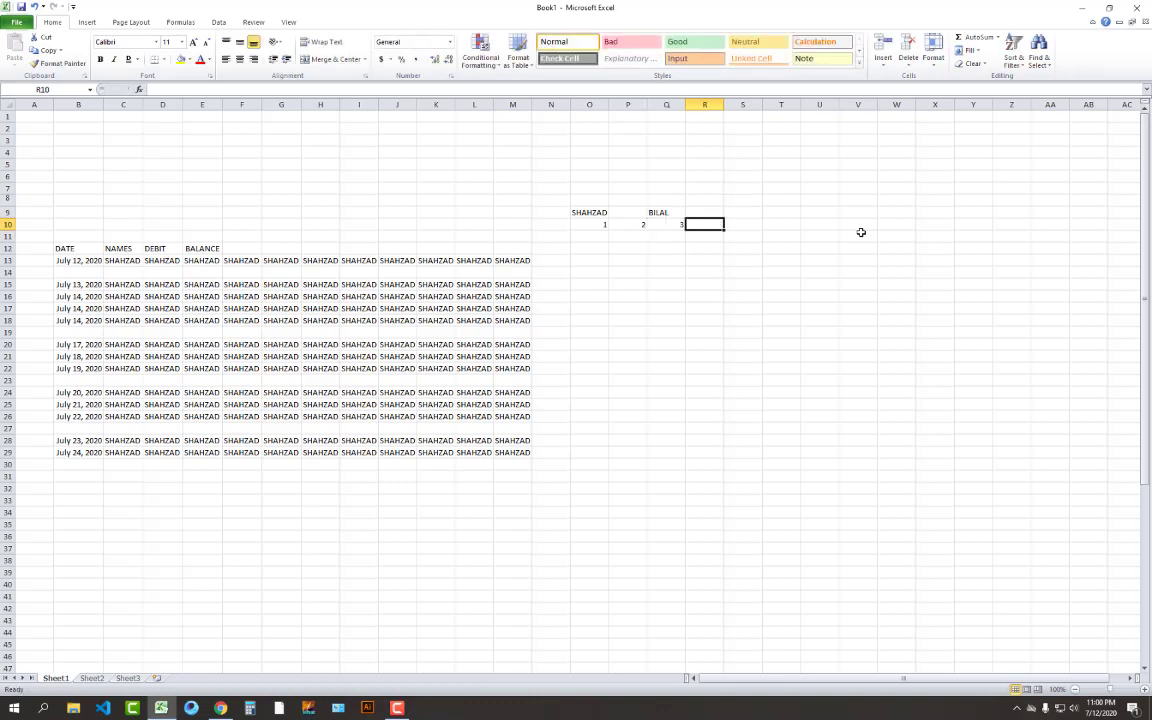
text(4)
key(Return)
Centre the two name labels and the numbers 1–4 across O9:R10
drag(605, 224, 702, 226)
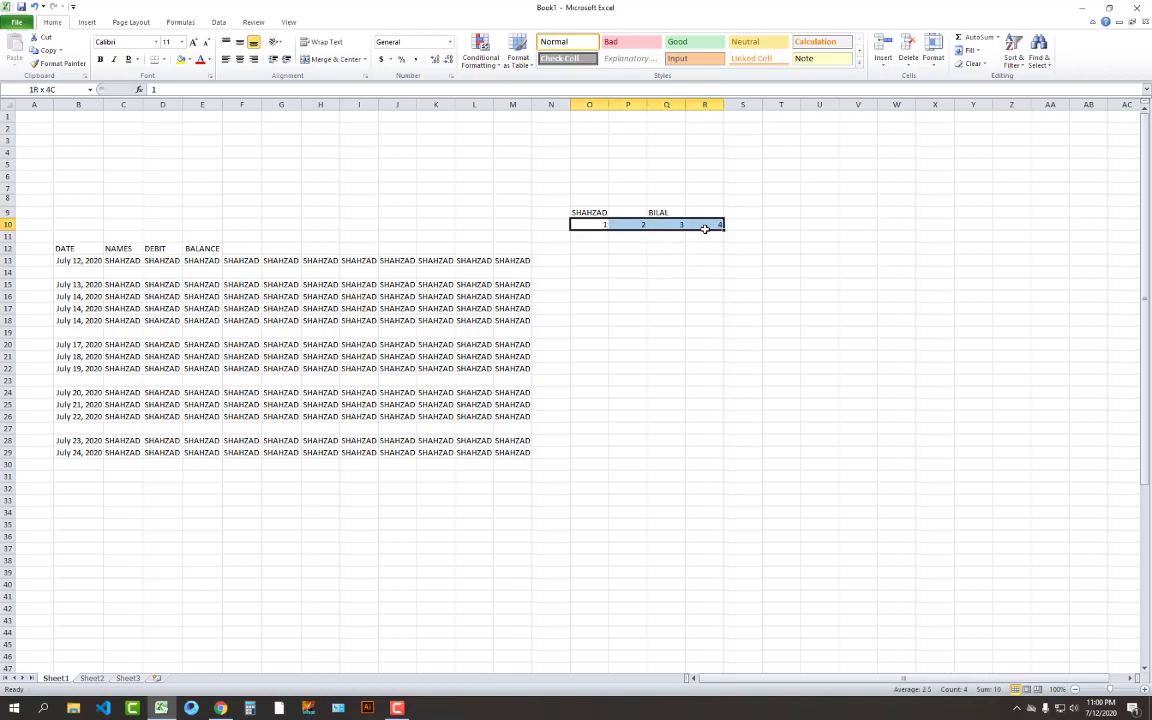
click(580, 212)
drag(627, 212, 706, 222)
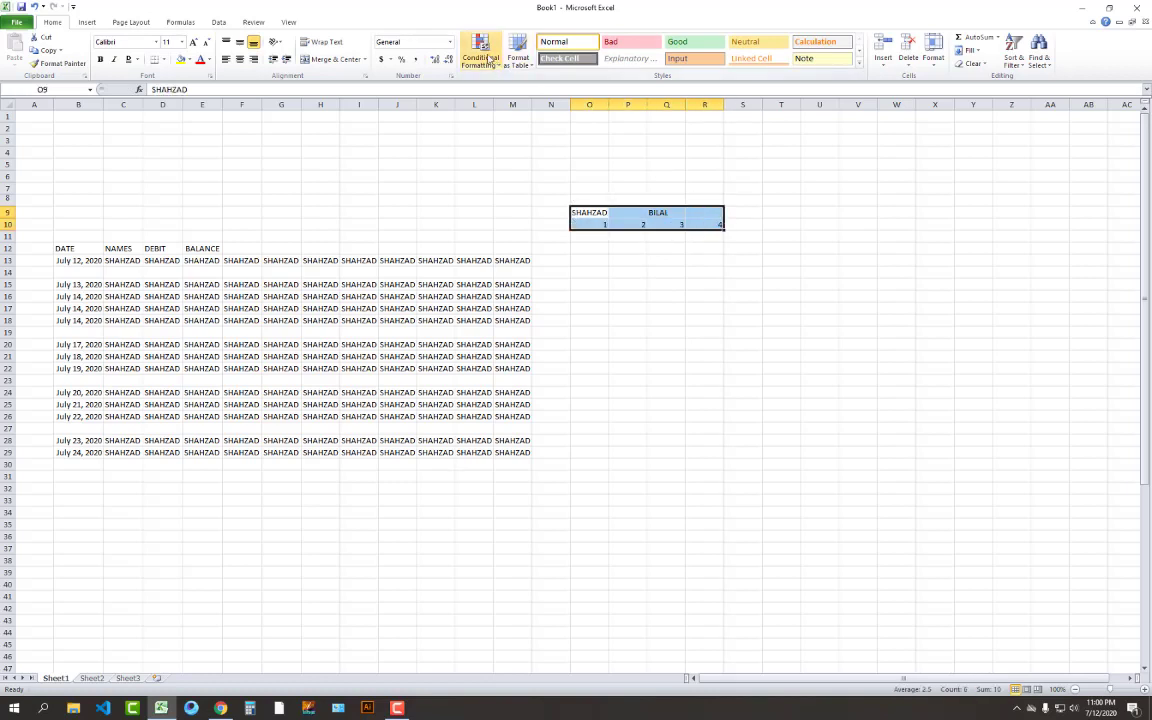
click(241, 60)
click(666, 332)
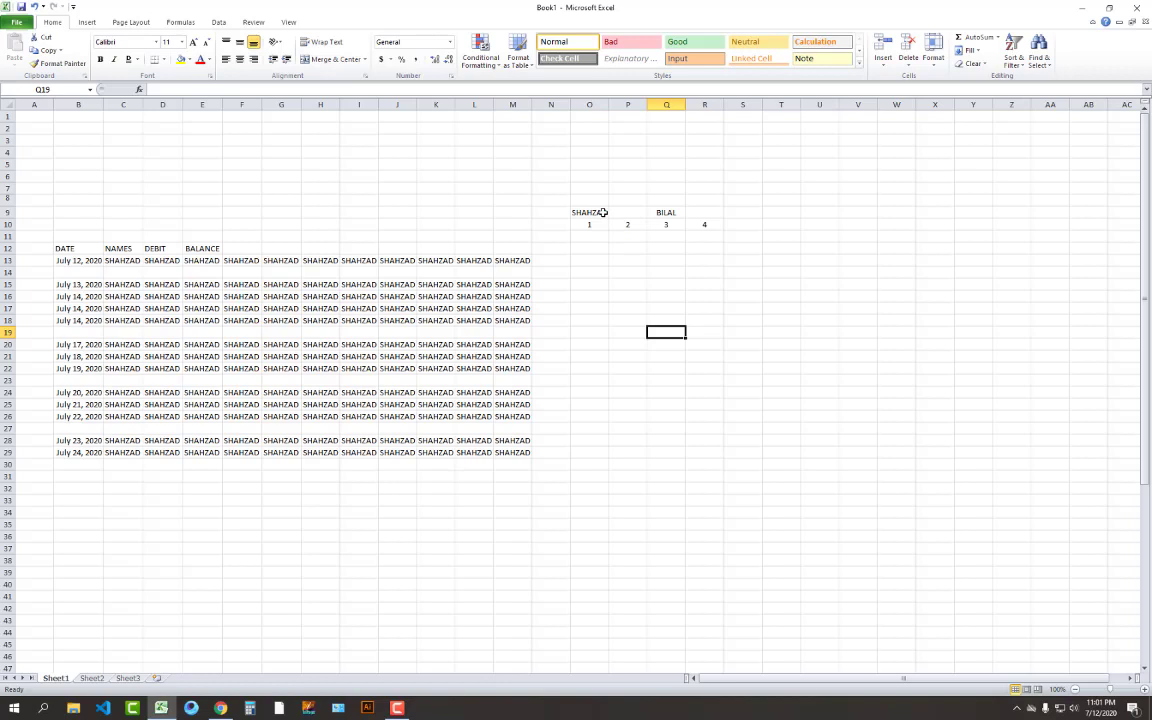
click(603, 213)
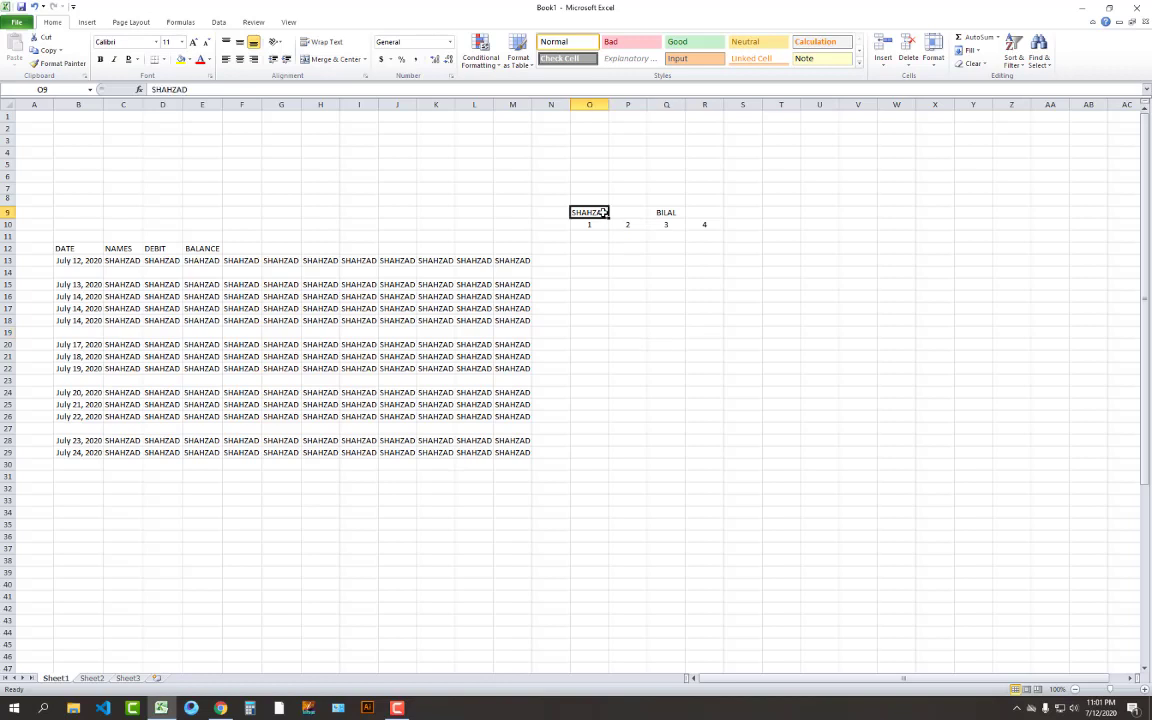
Merge and centre the SHAHZAD label across O9:P9
drag(603, 213, 615, 212)
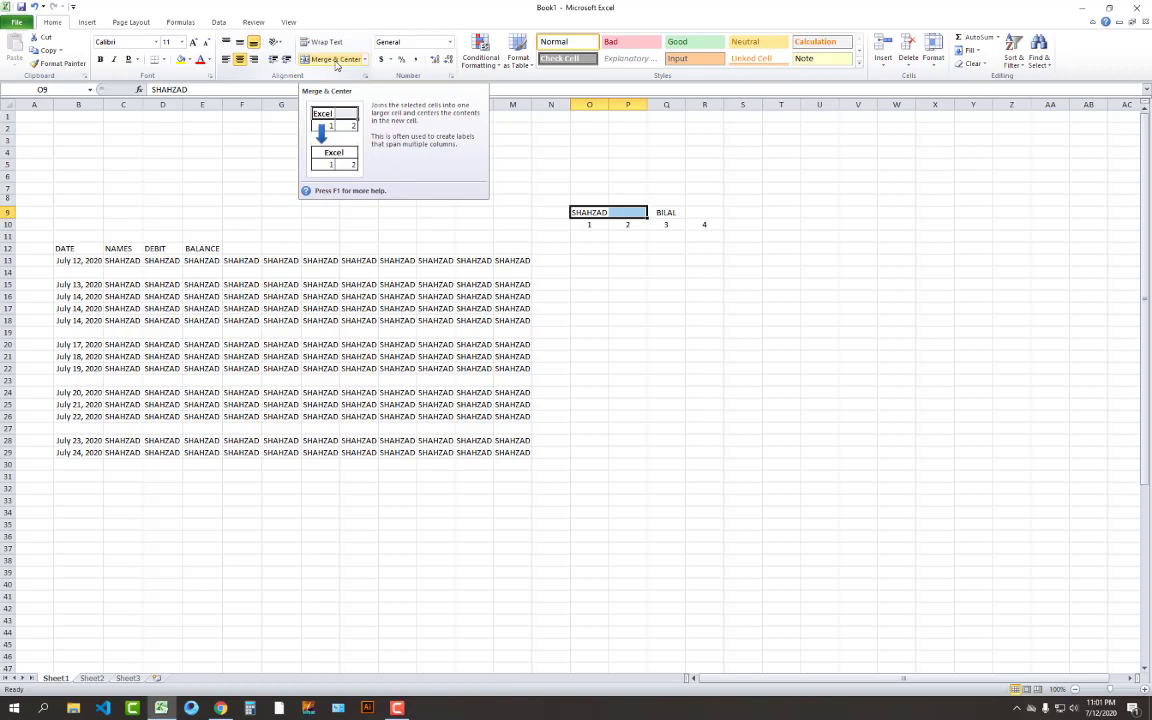
click(336, 60)
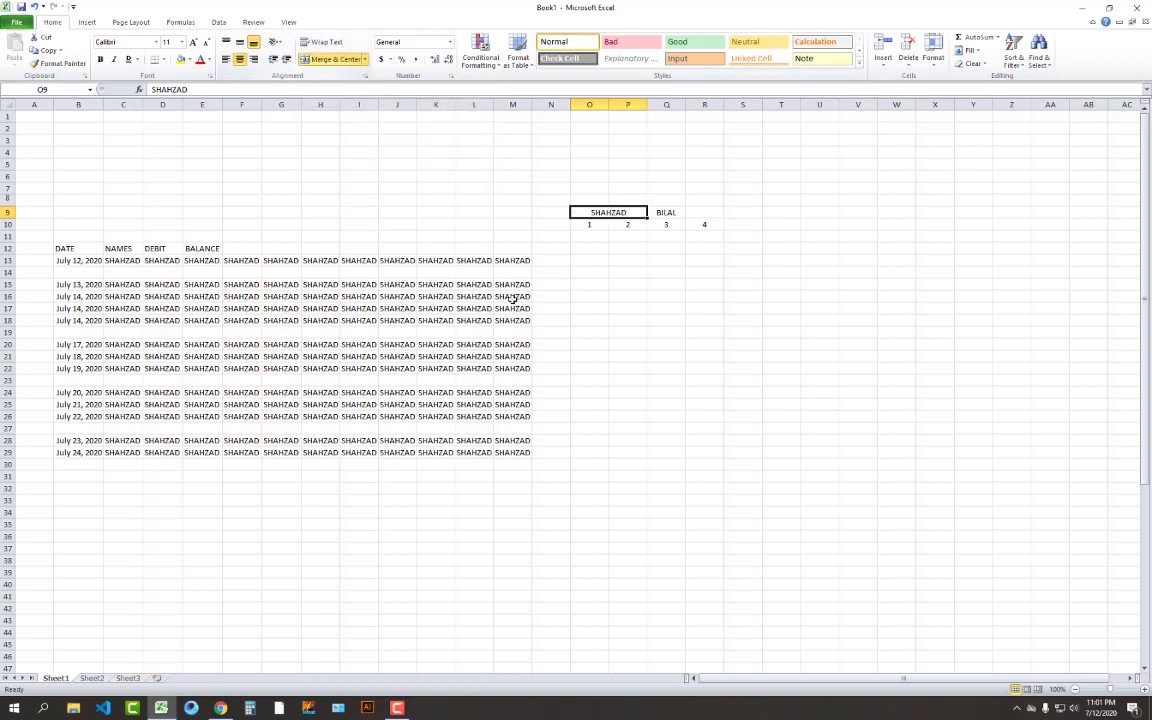
click(589, 320)
click(678, 213)
click(604, 213)
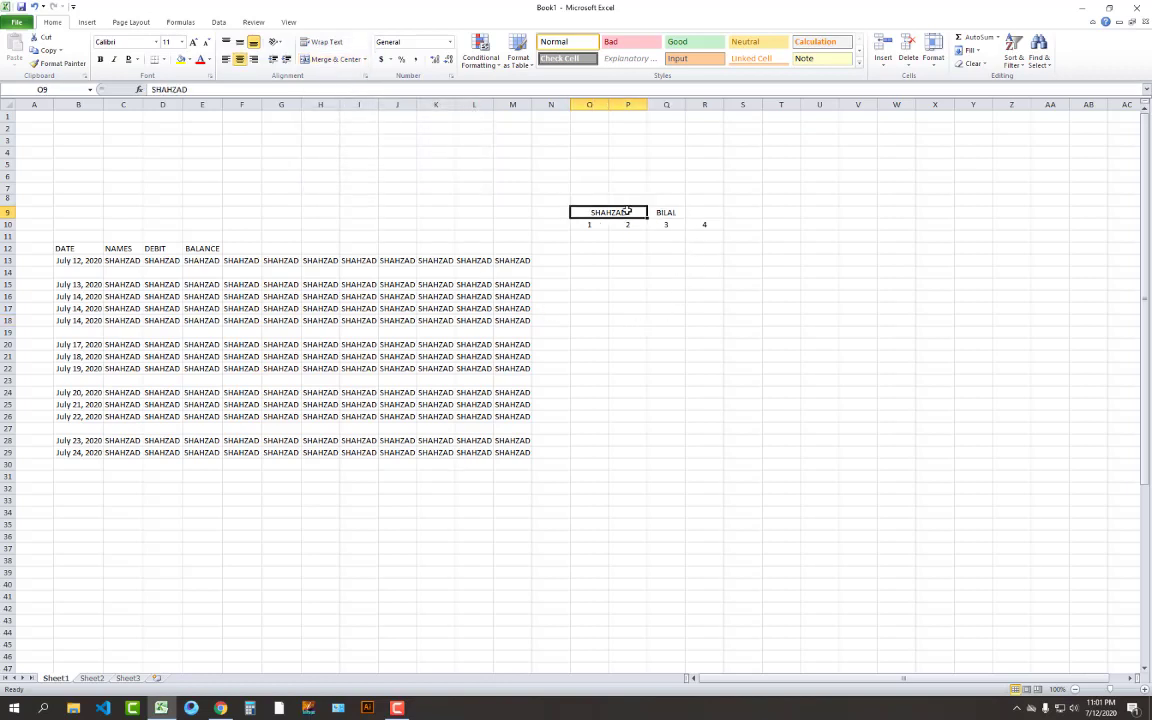
Add a bottom border beneath the merged SHAHZAD label
click(674, 237)
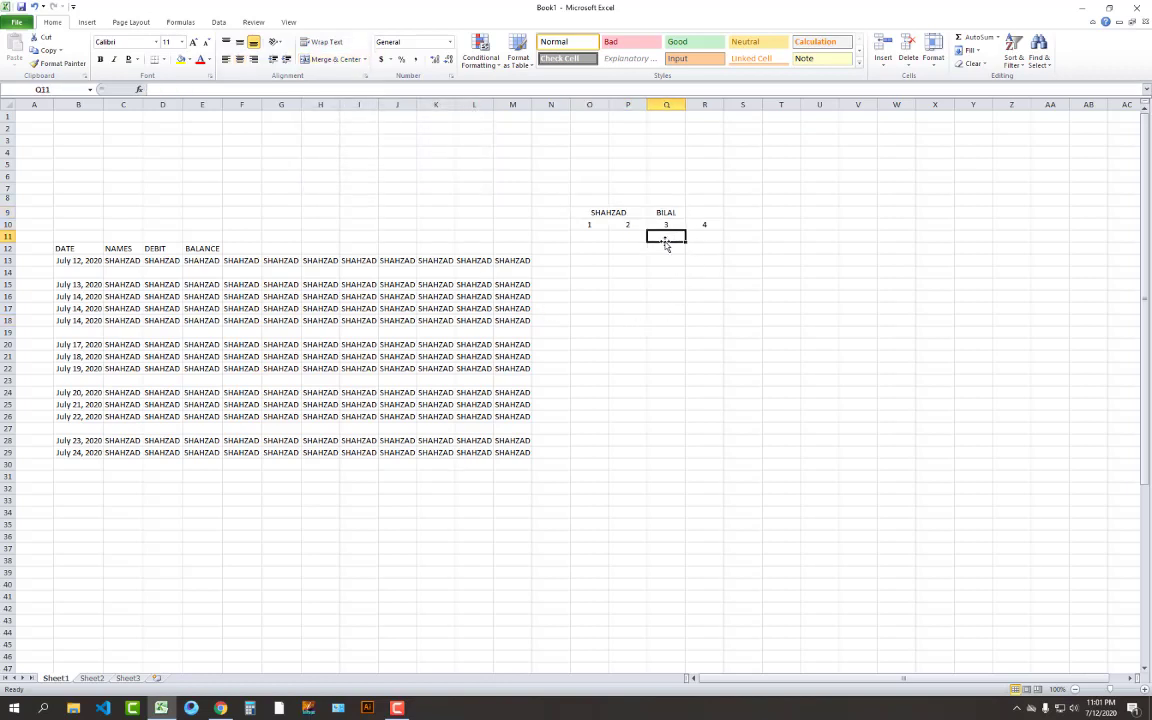
click(598, 214)
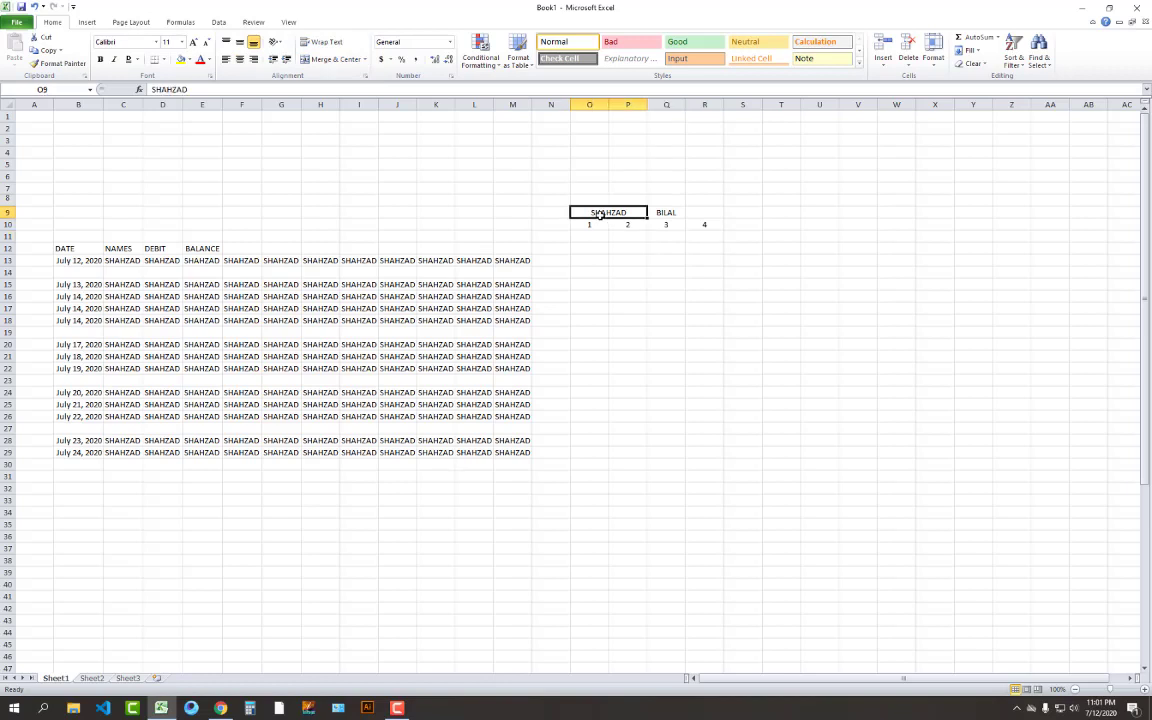
click(153, 59)
click(565, 261)
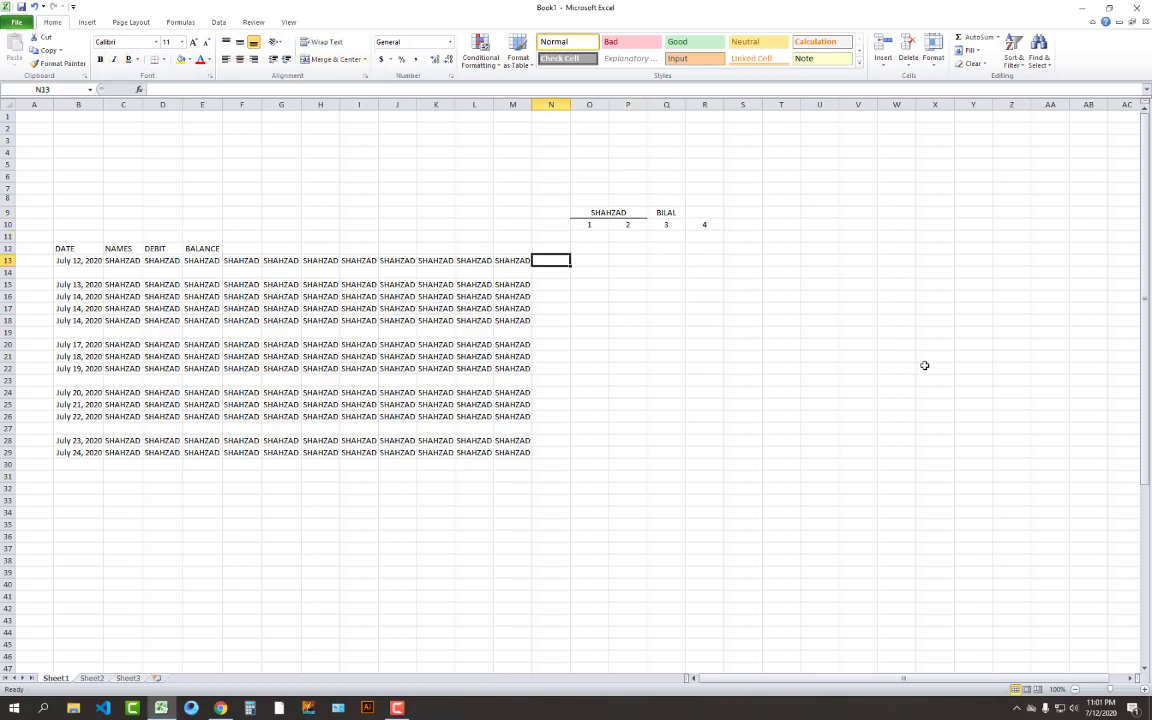
drag(628, 225, 628, 297)
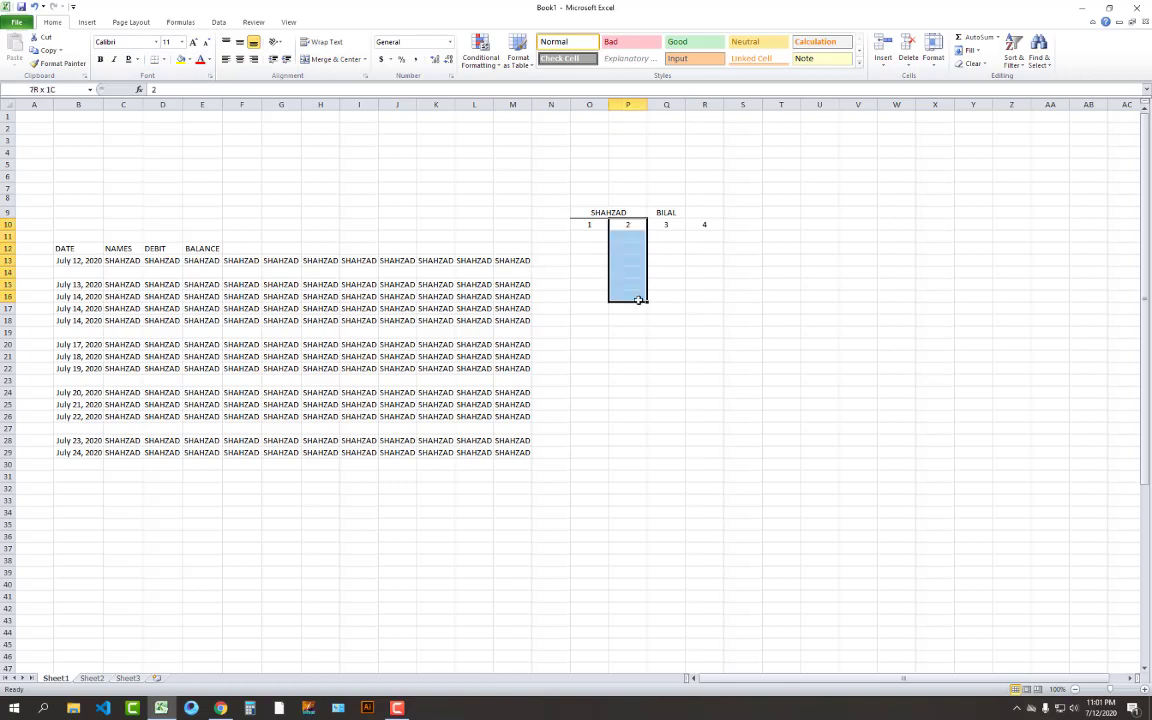
drag(591, 224, 592, 272)
click(620, 213)
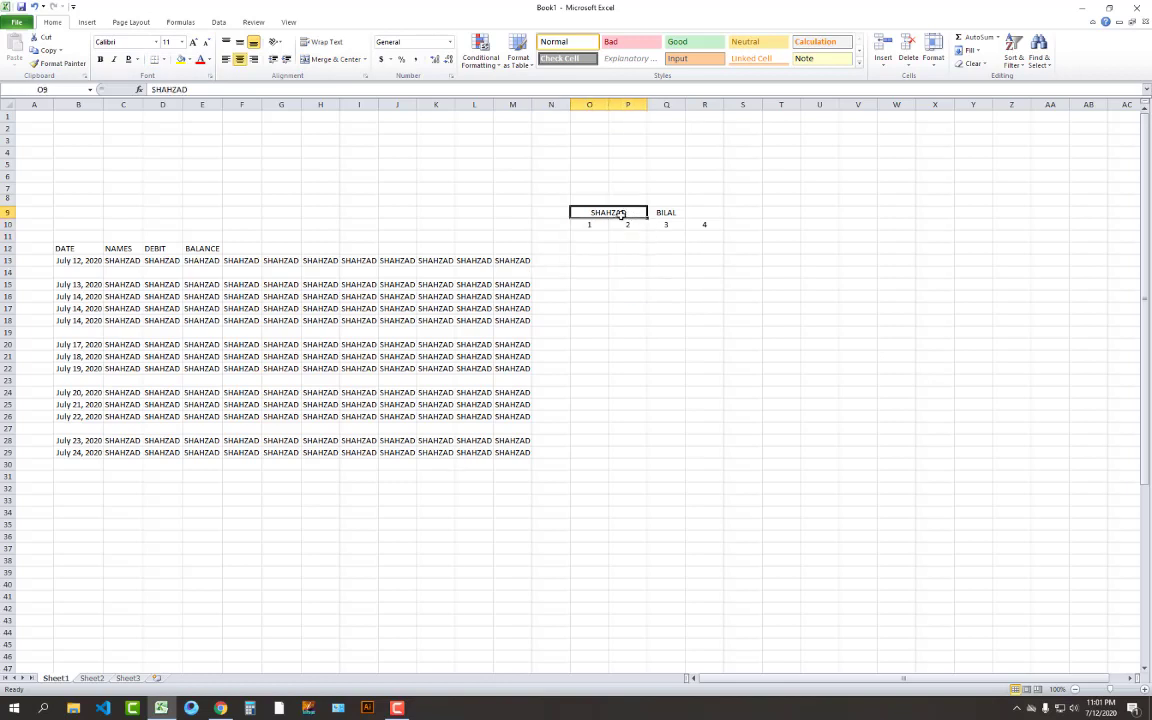
click(676, 214)
click(664, 235)
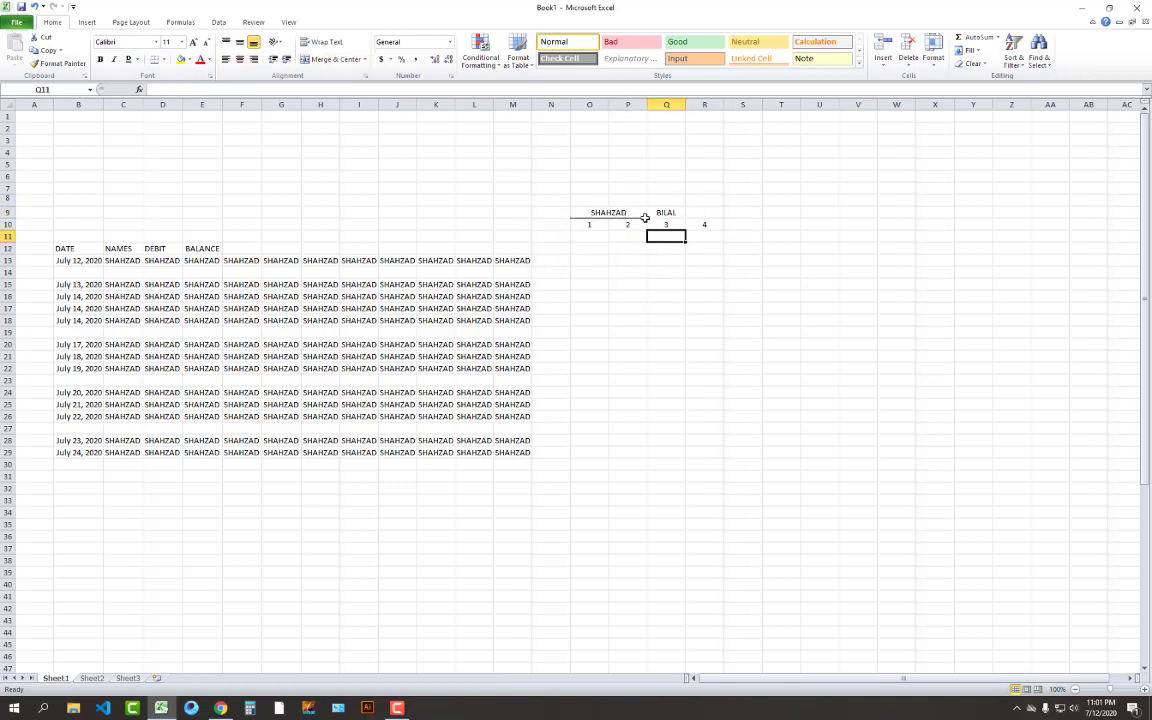
drag(648, 213, 704, 213)
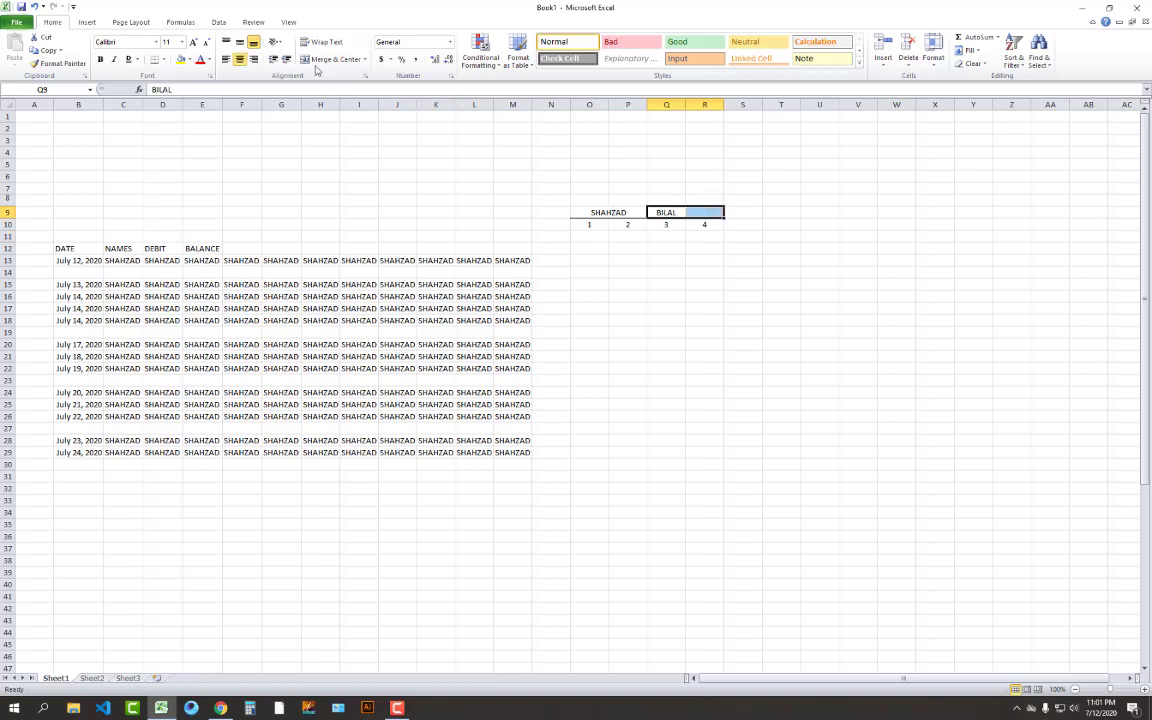
click(607, 212)
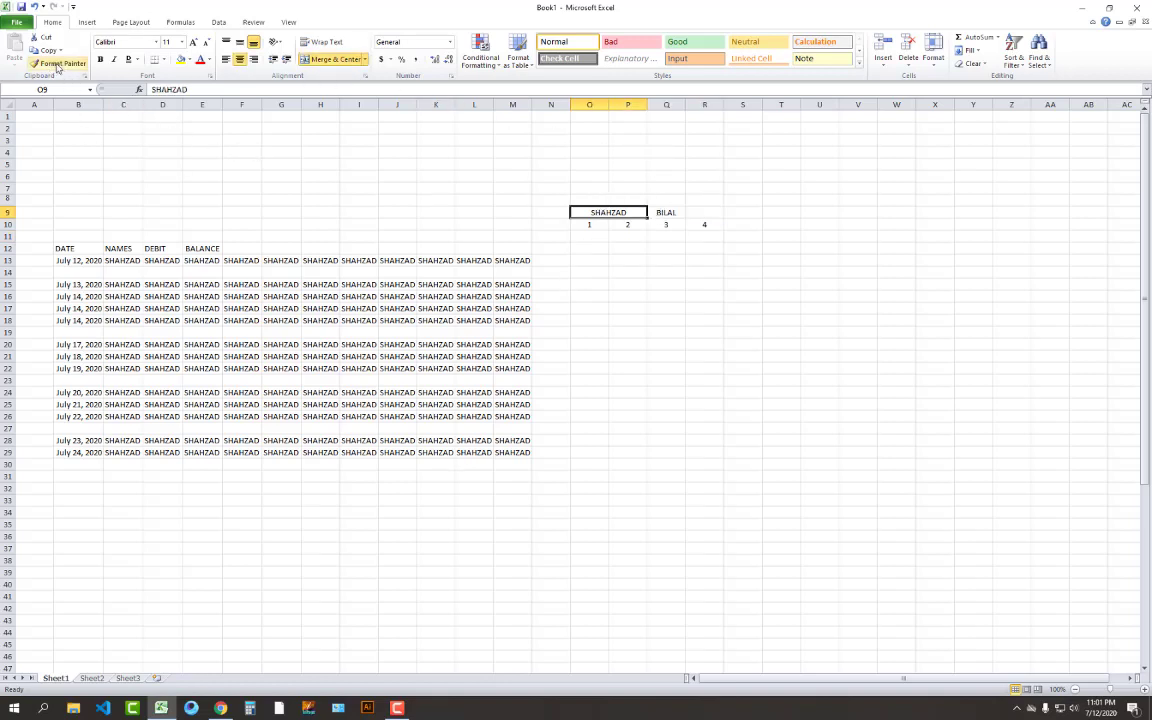
Copy SHAHZAD's merged, underlined formatting onto BILAL with Format Painter
click(55, 64)
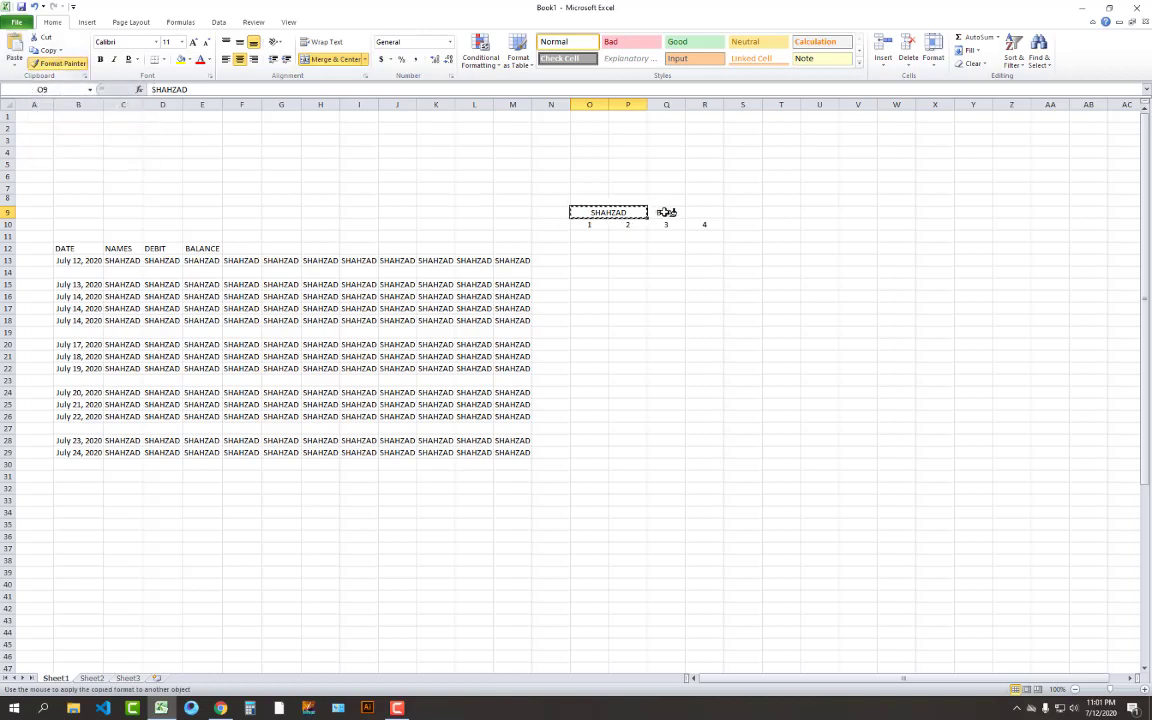
click(665, 211)
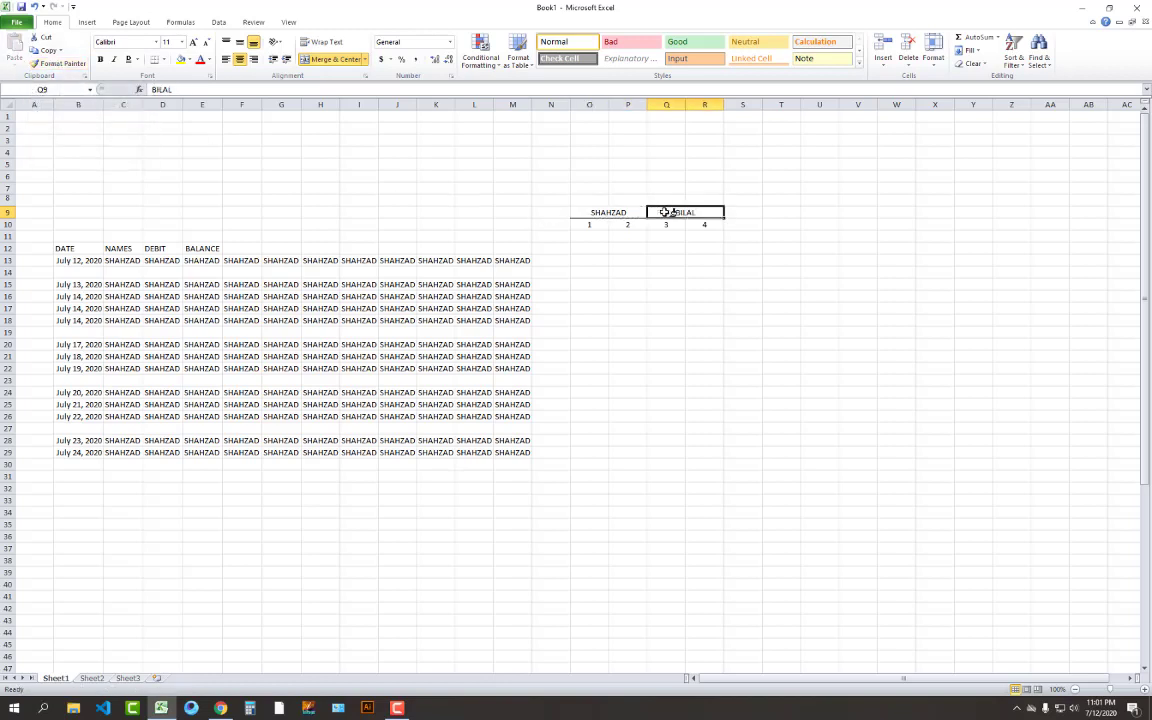
click(704, 262)
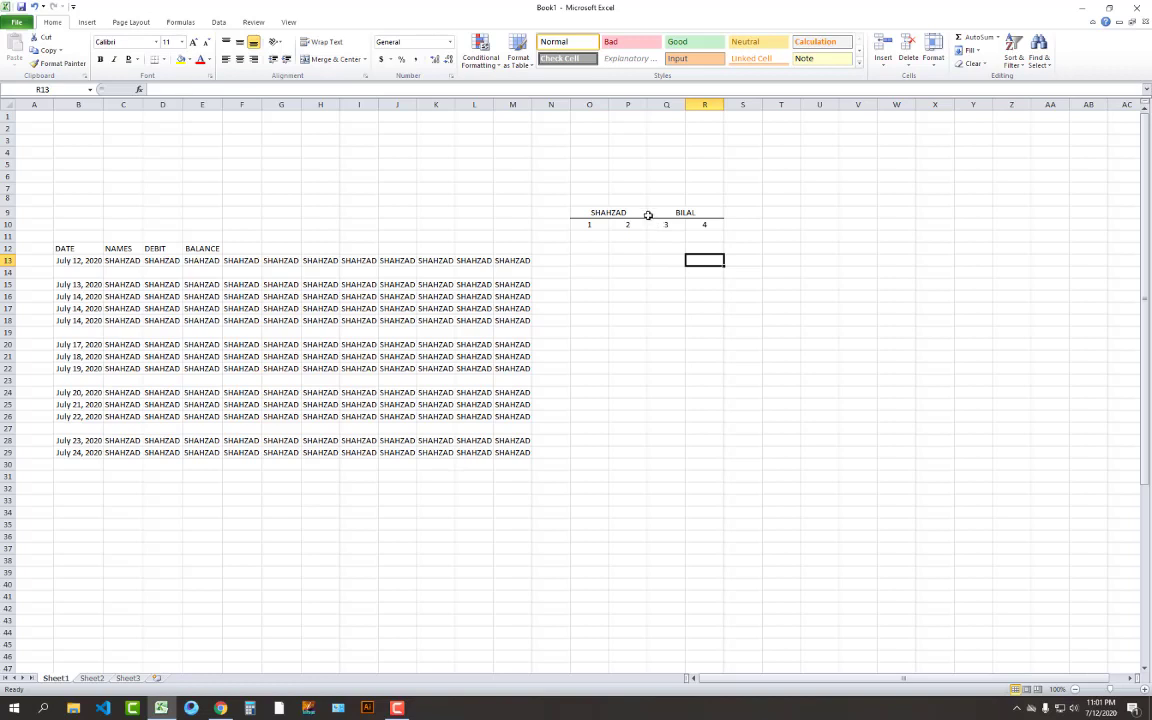
Add a left border down the BILAL block to divide the two name groups
drag(652, 212, 660, 272)
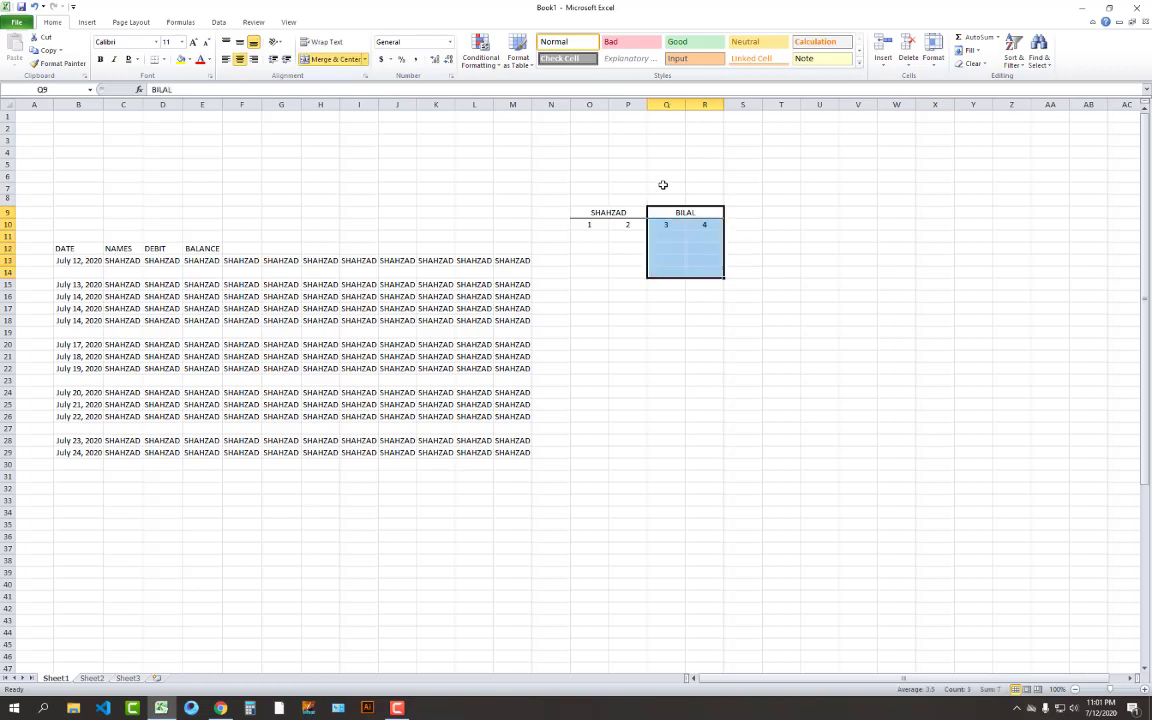
click(163, 59)
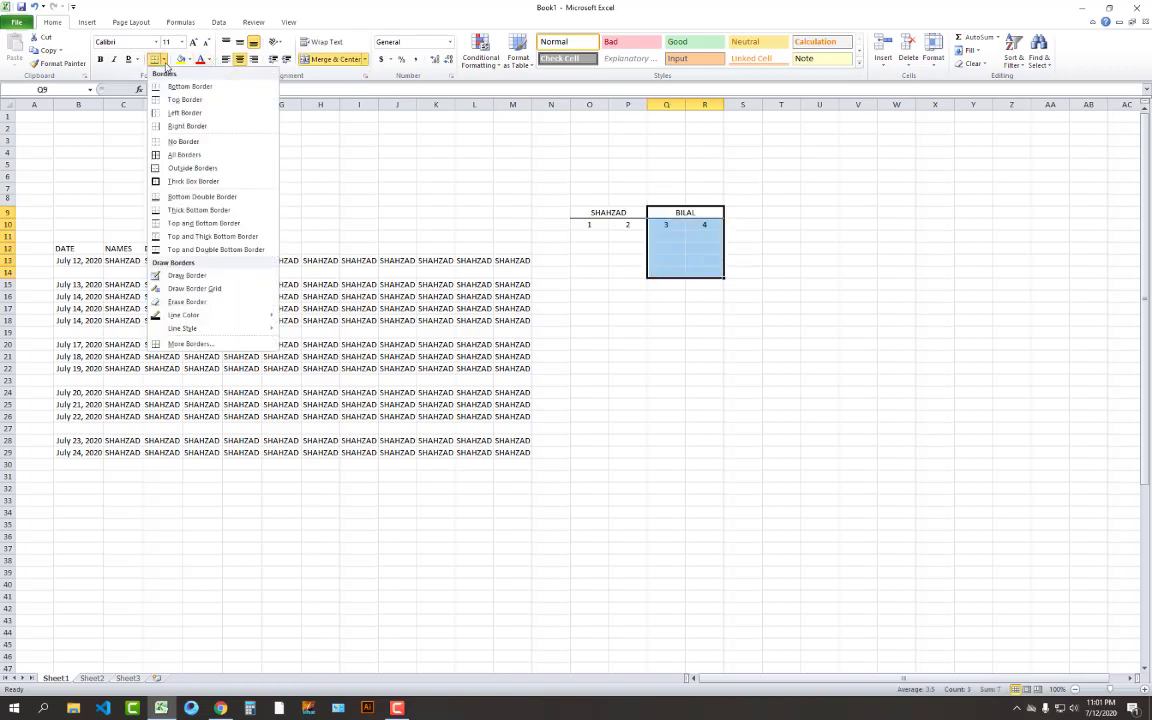
click(178, 113)
click(745, 307)
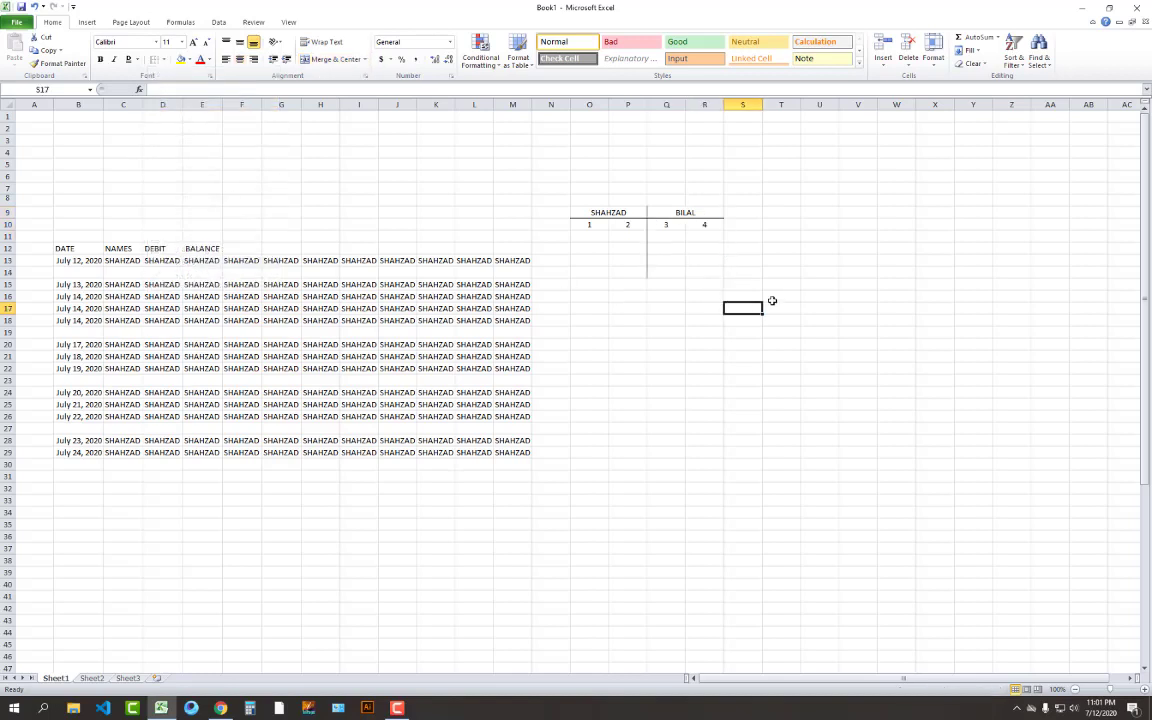
click(659, 247)
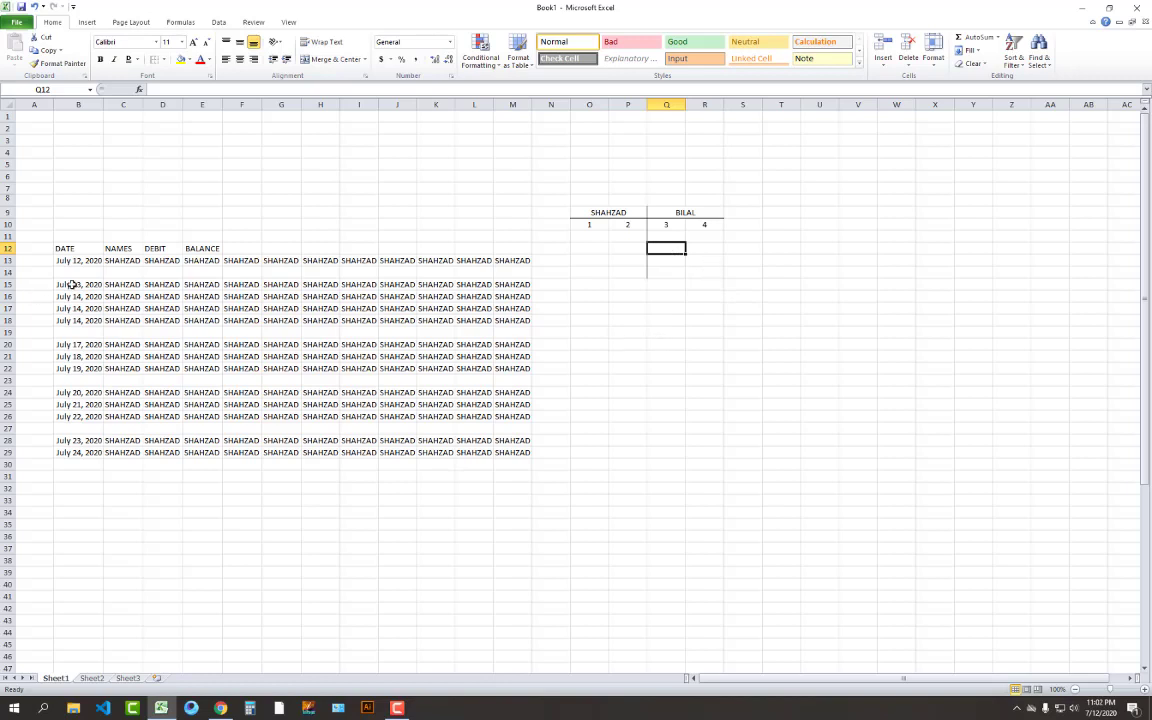
Type COMPANY into cell B14 in the empty row 14
drag(73, 273, 358, 273)
click(358, 331)
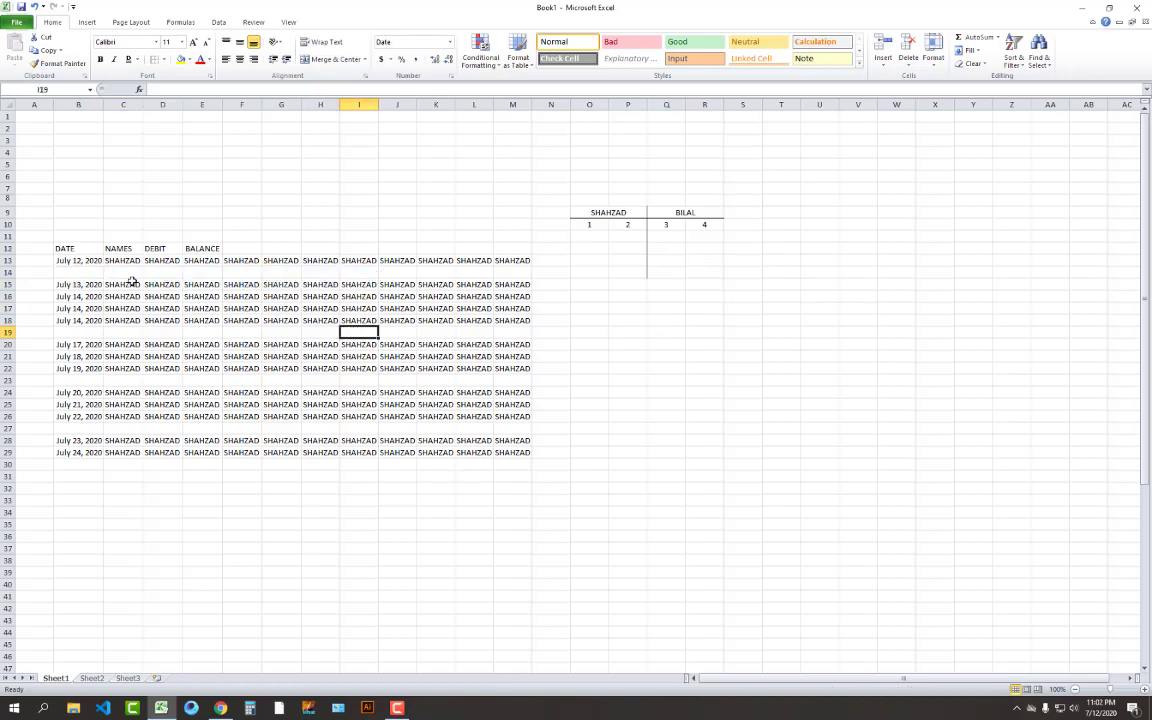
click(92, 272)
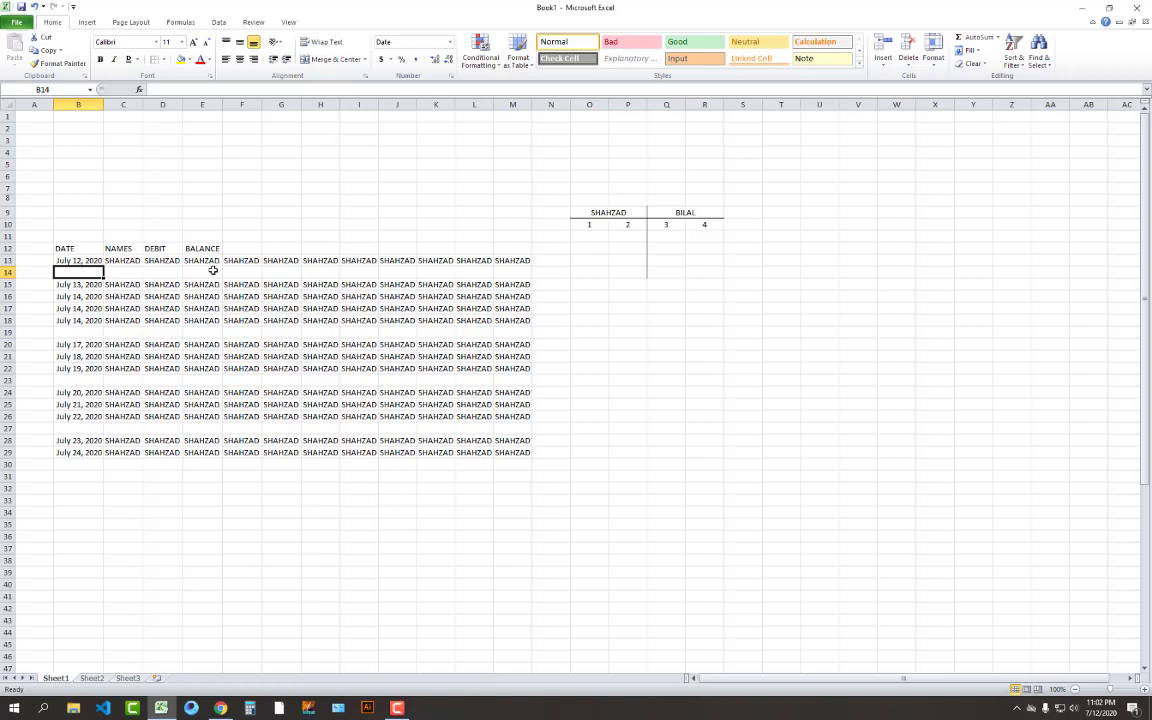
text(CP)
key(BackSpace)
text(OMPANY)
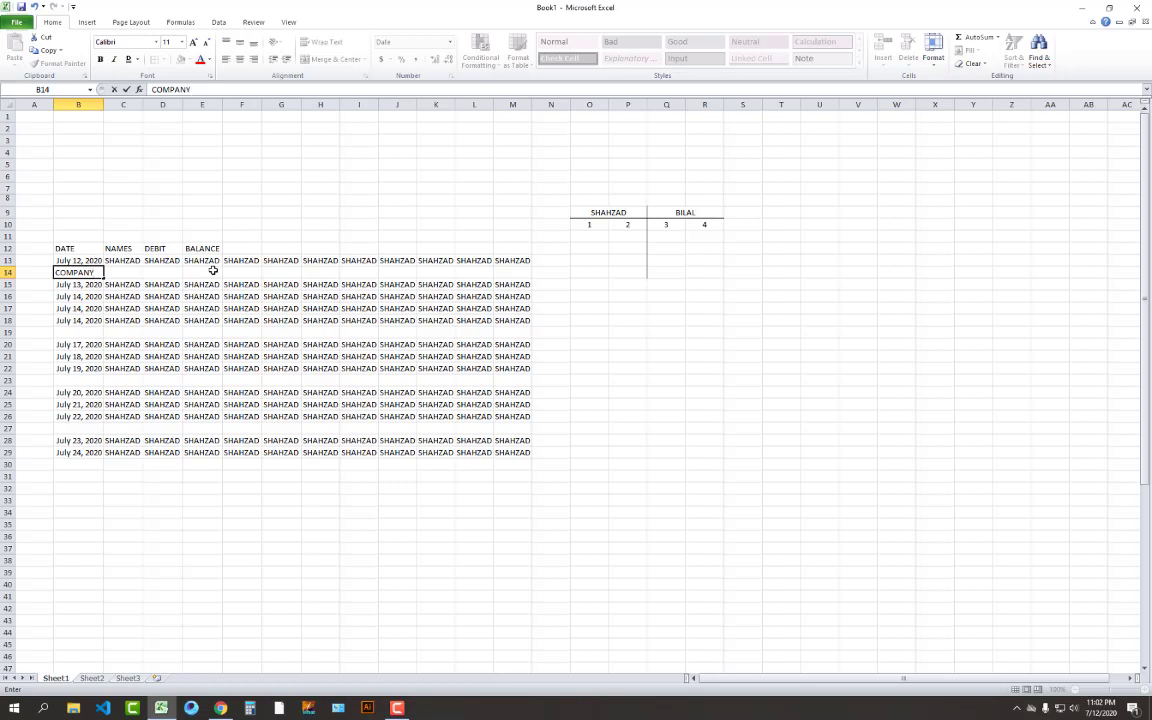
key(Return)
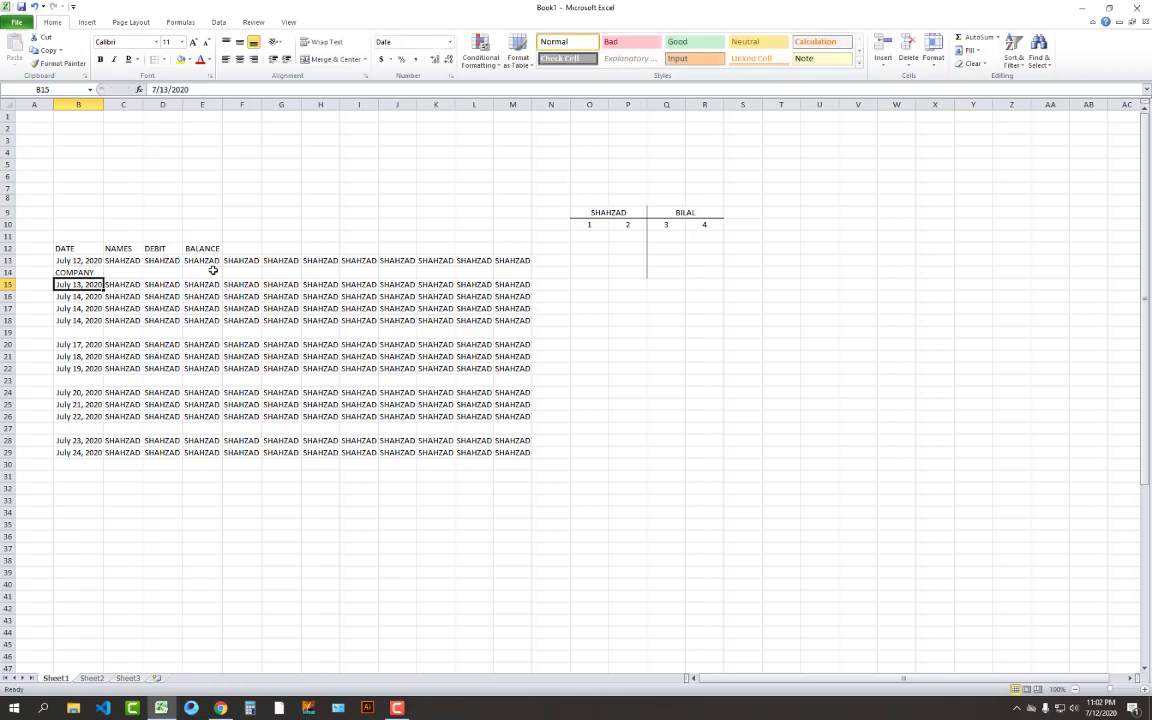
Merge and centre COMPANY across B14:M14
click(95, 272)
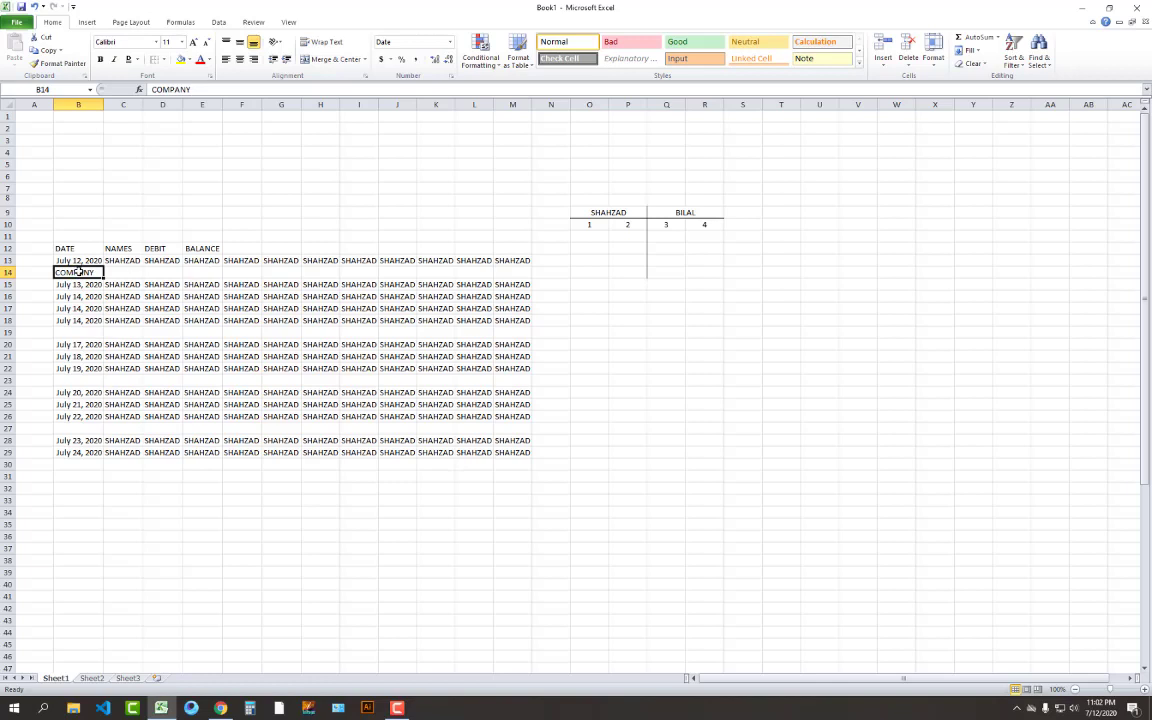
drag(78, 271, 530, 266)
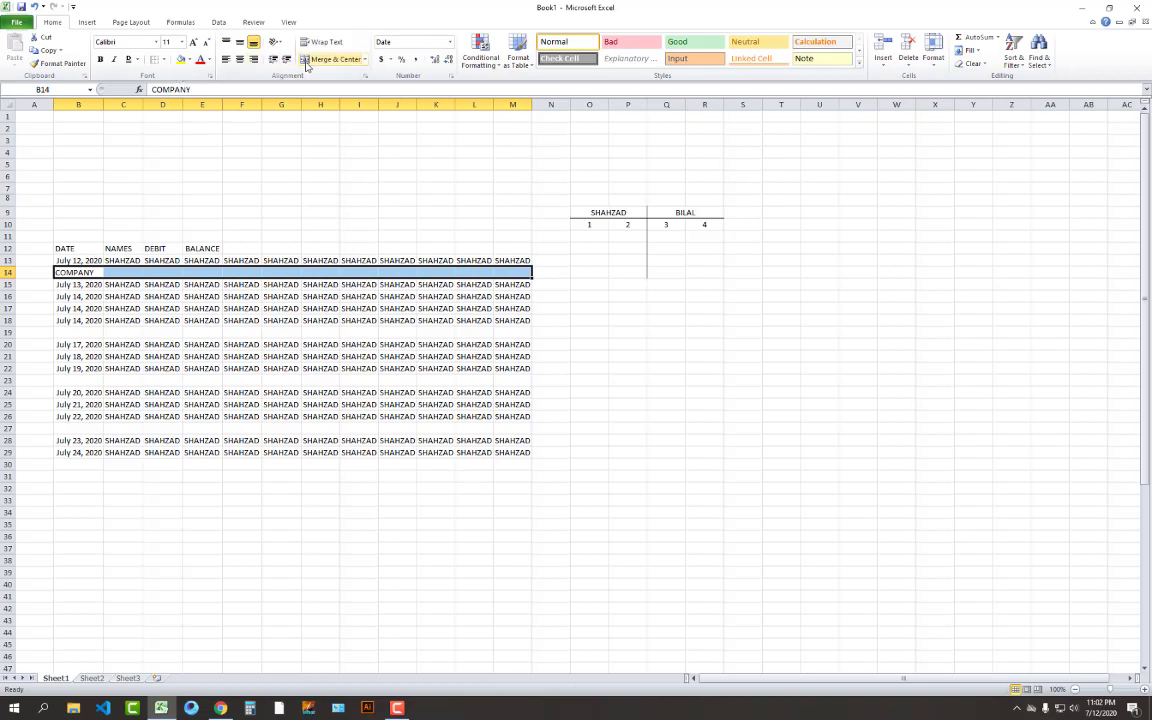
click(312, 60)
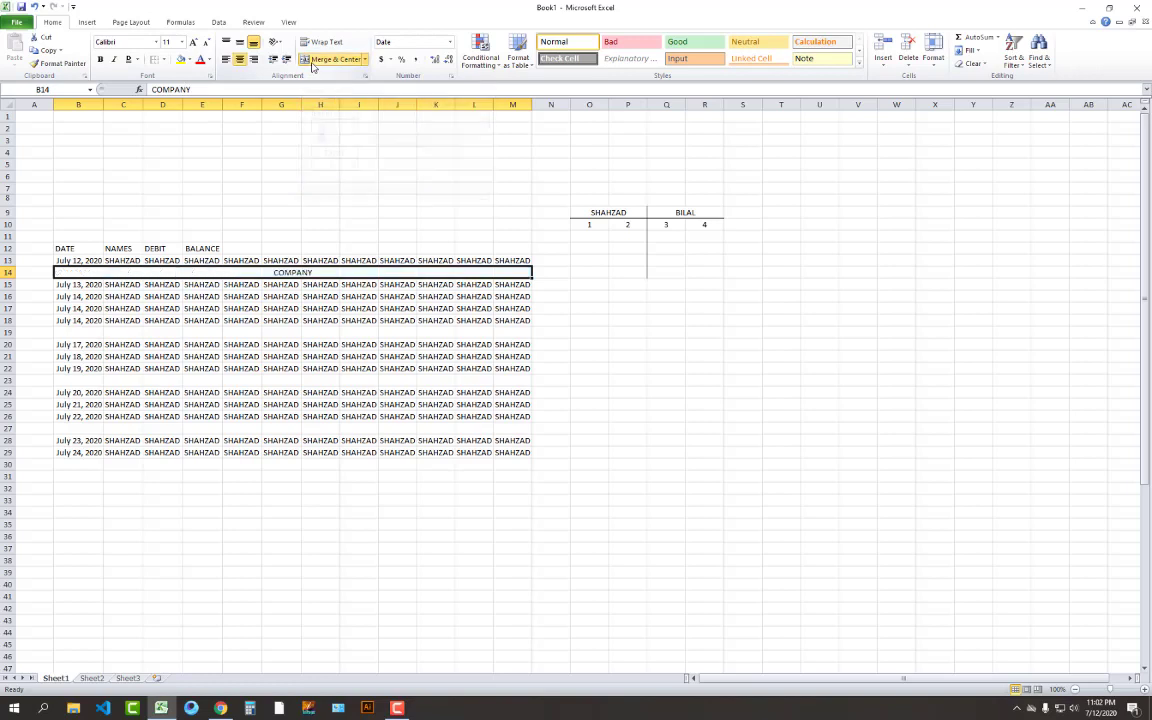
click(397, 368)
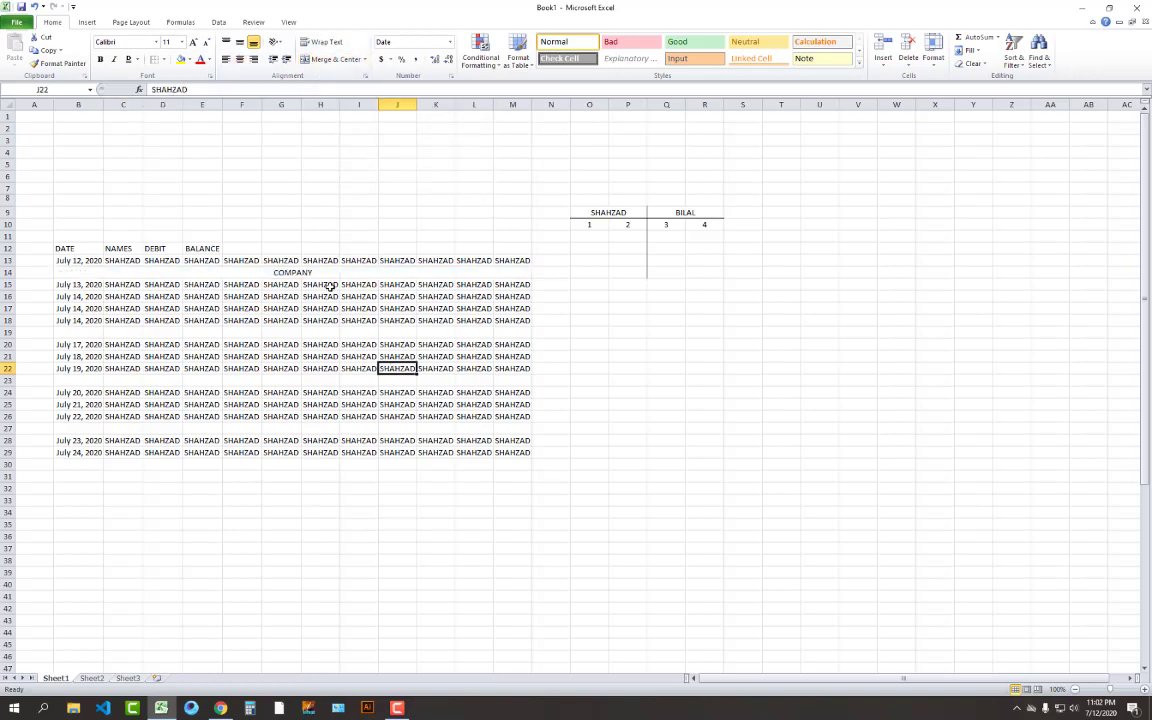
Undo the B14:M14 merge with Ctrl+Z
click(331, 286)
click(328, 272)
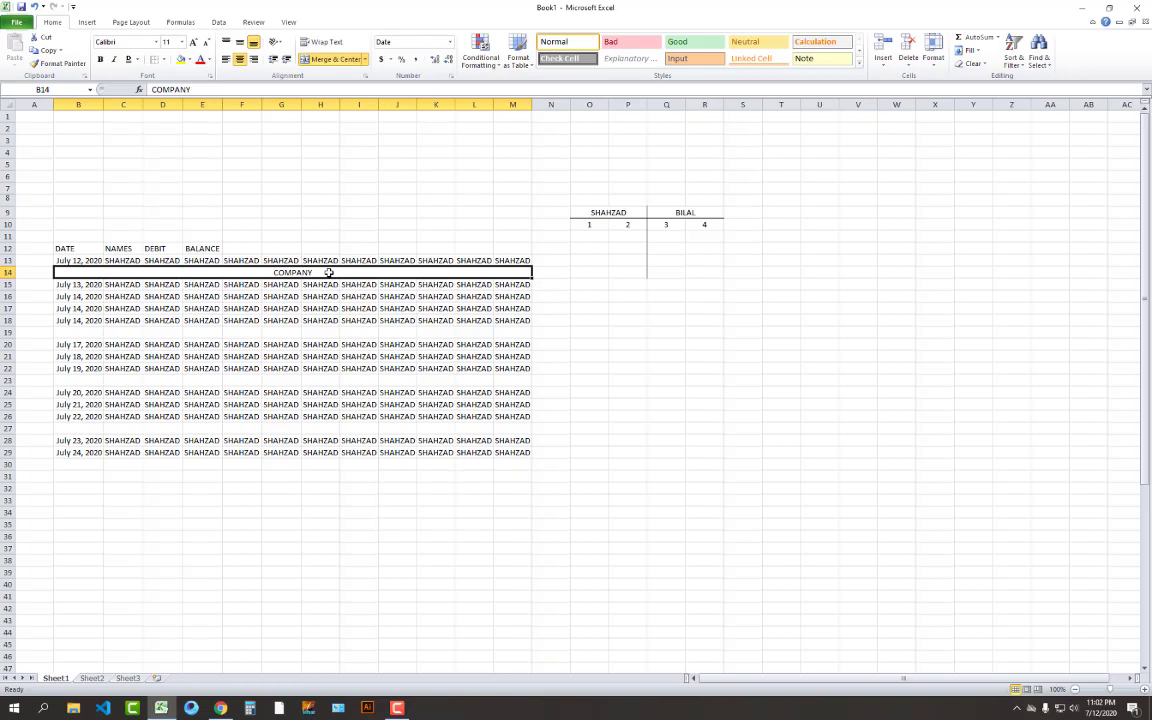
key(ctrl+z)
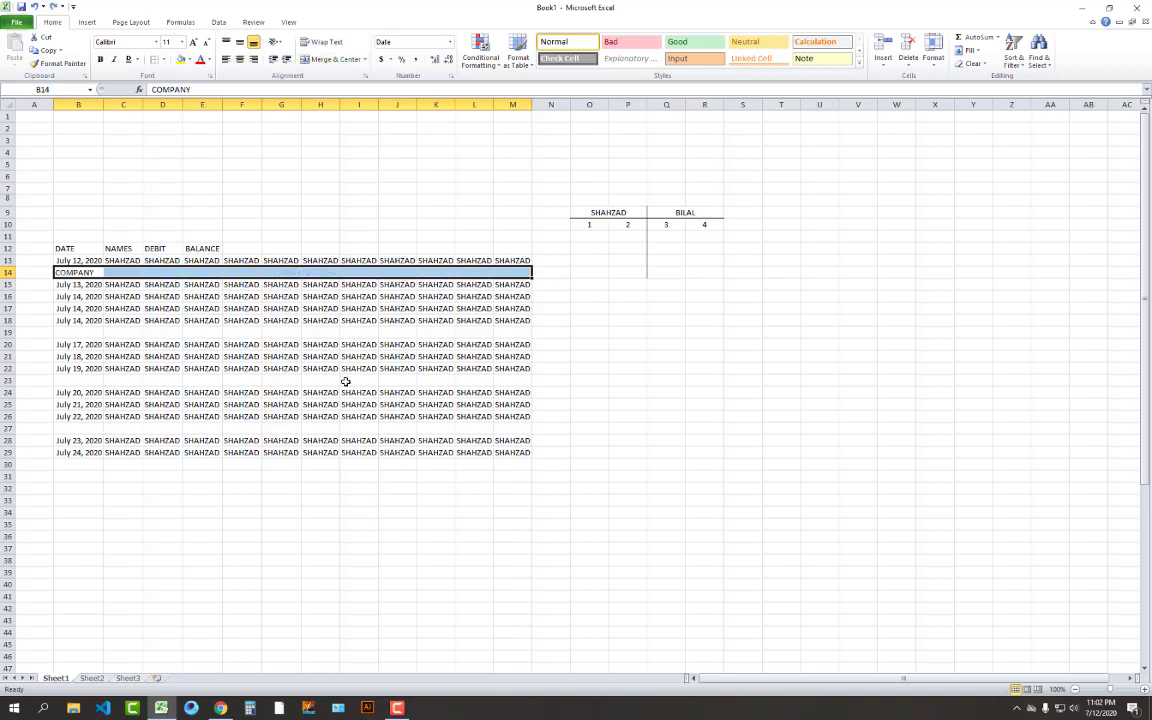
click(362, 380)
click(241, 272)
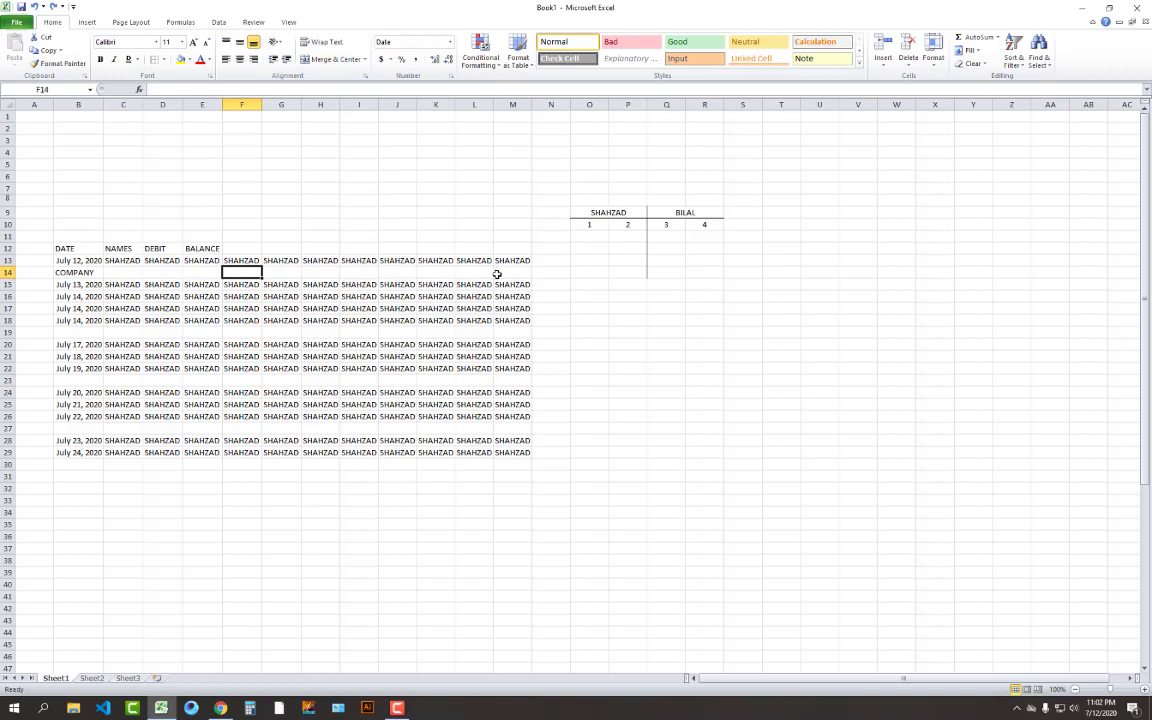
Enter test values in F14, first 1 and then 555555
text(123)
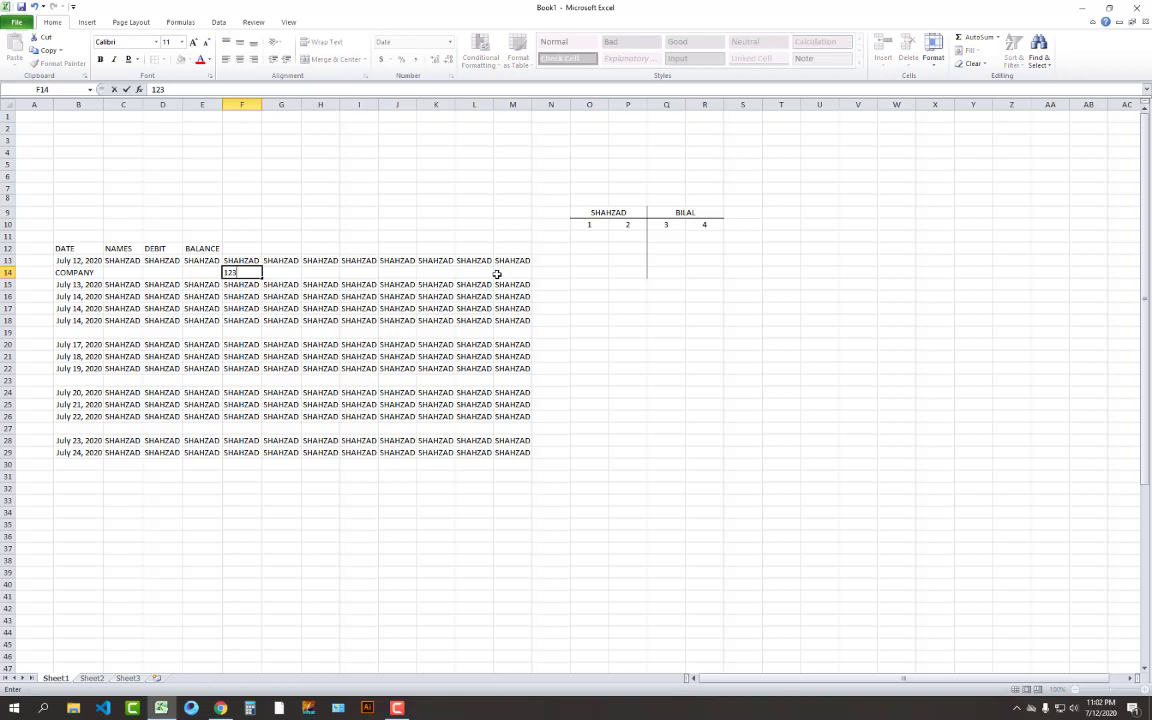
key(Return)
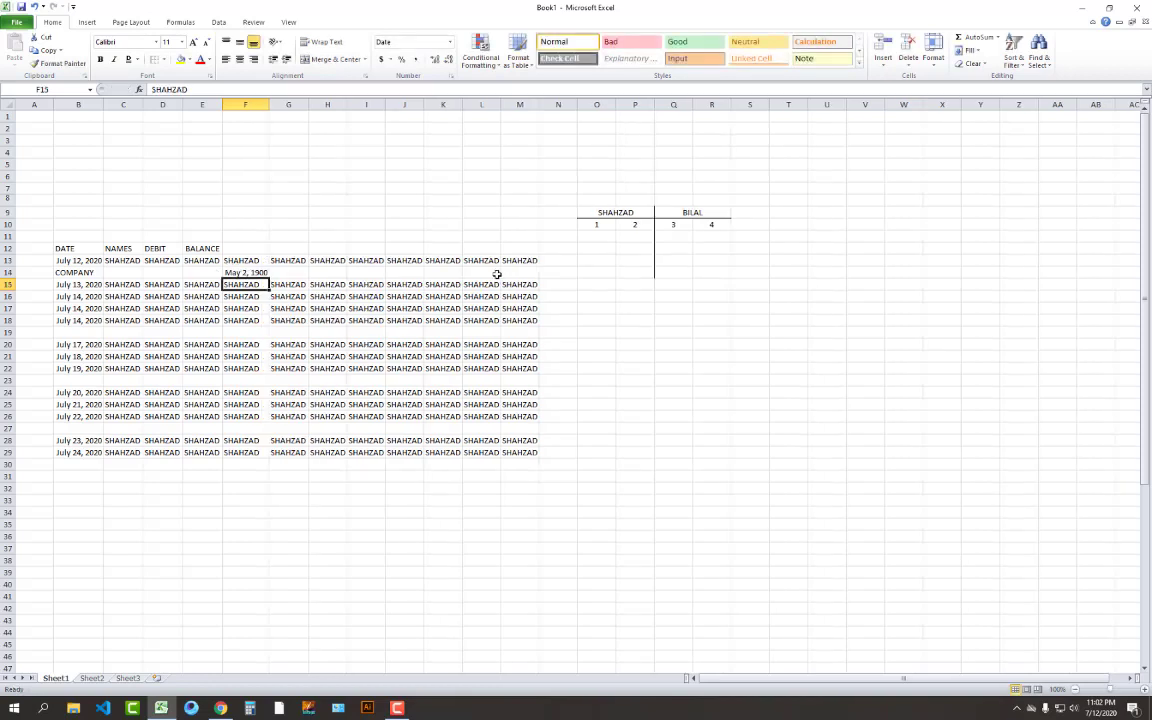
click(258, 272)
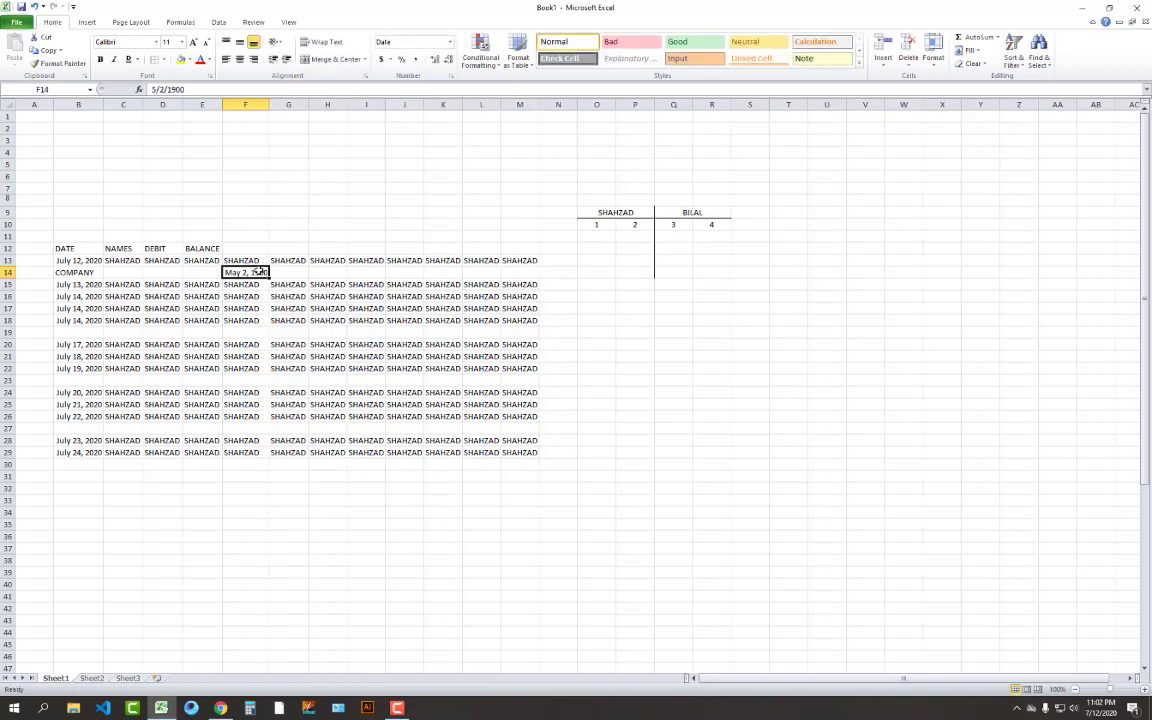
text(55SS)
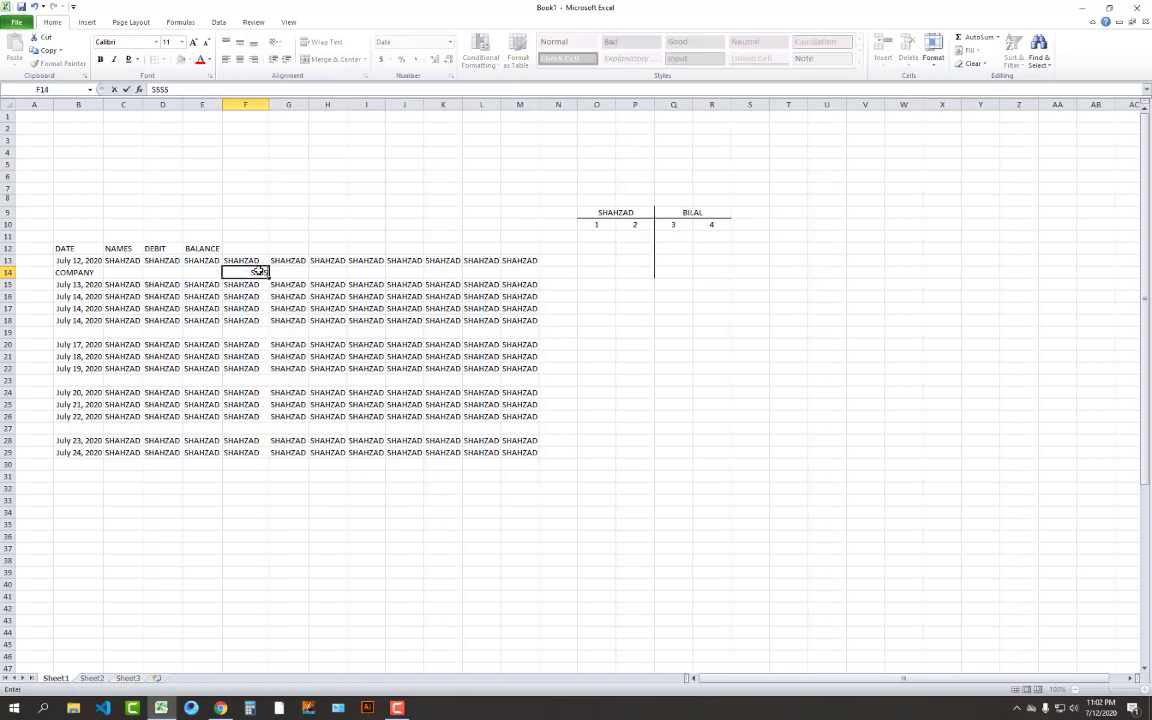
text(SS)
key(Return)
click(262, 368)
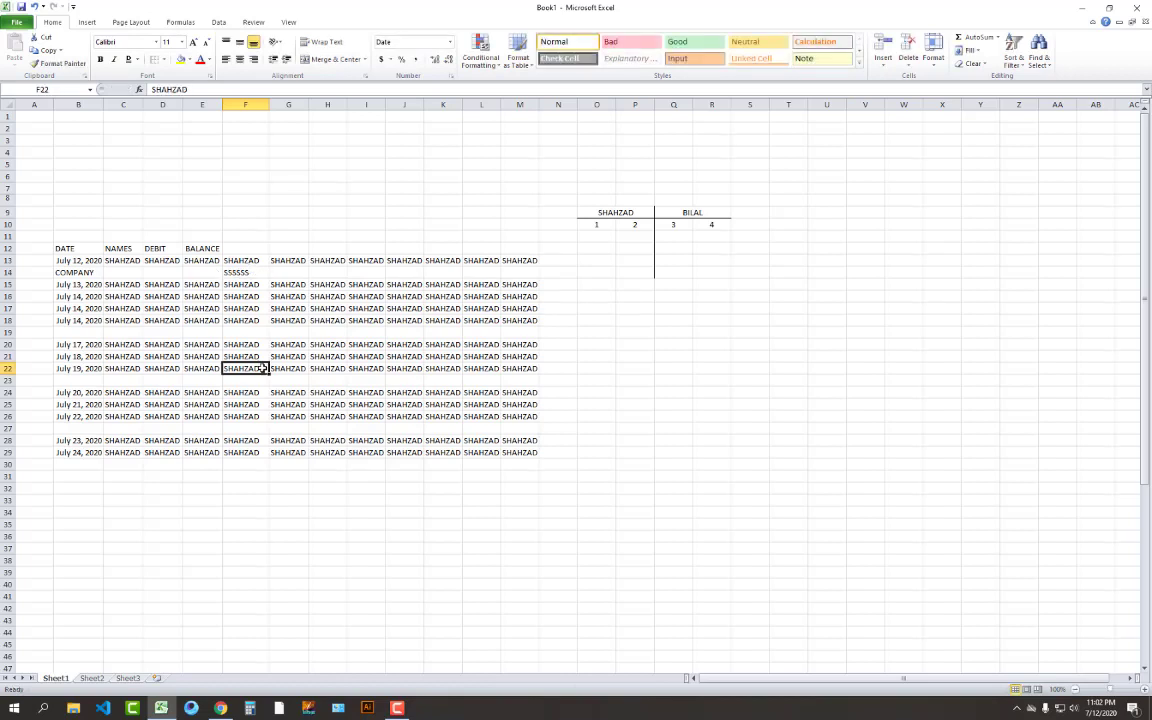
click(240, 273)
Merge and centre B14:M14, accepting the warning that keeps only COMPANY
drag(75, 273, 520, 273)
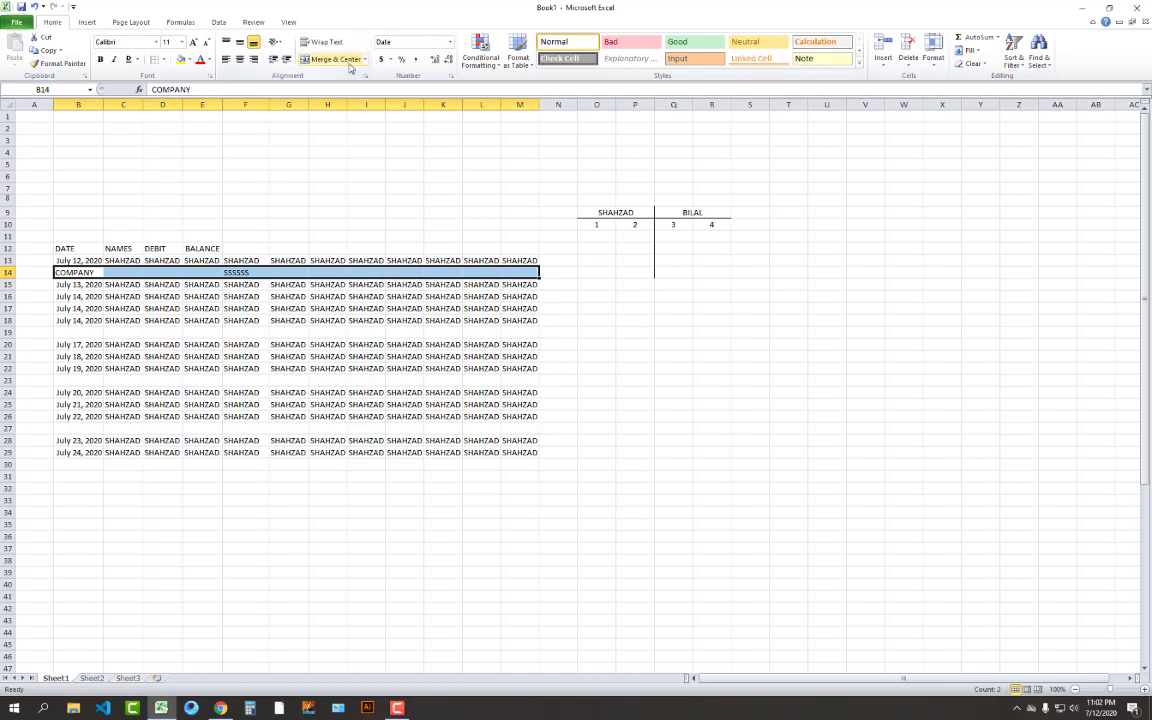
click(345, 62)
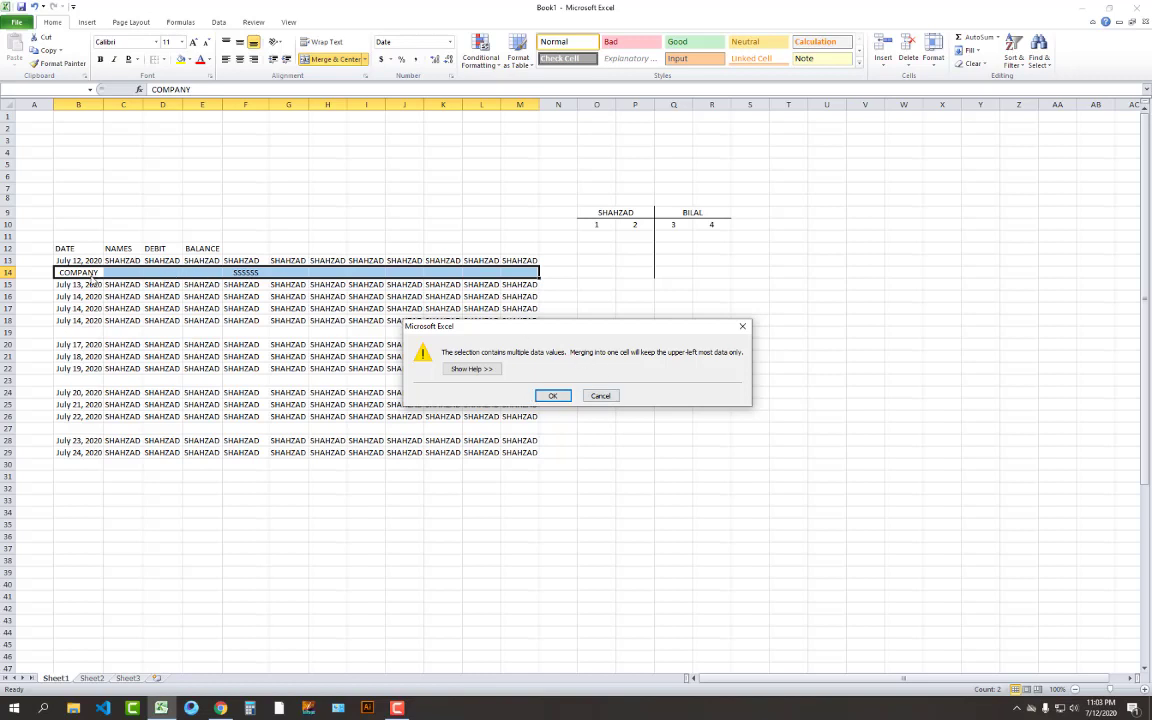
click(552, 396)
click(584, 370)
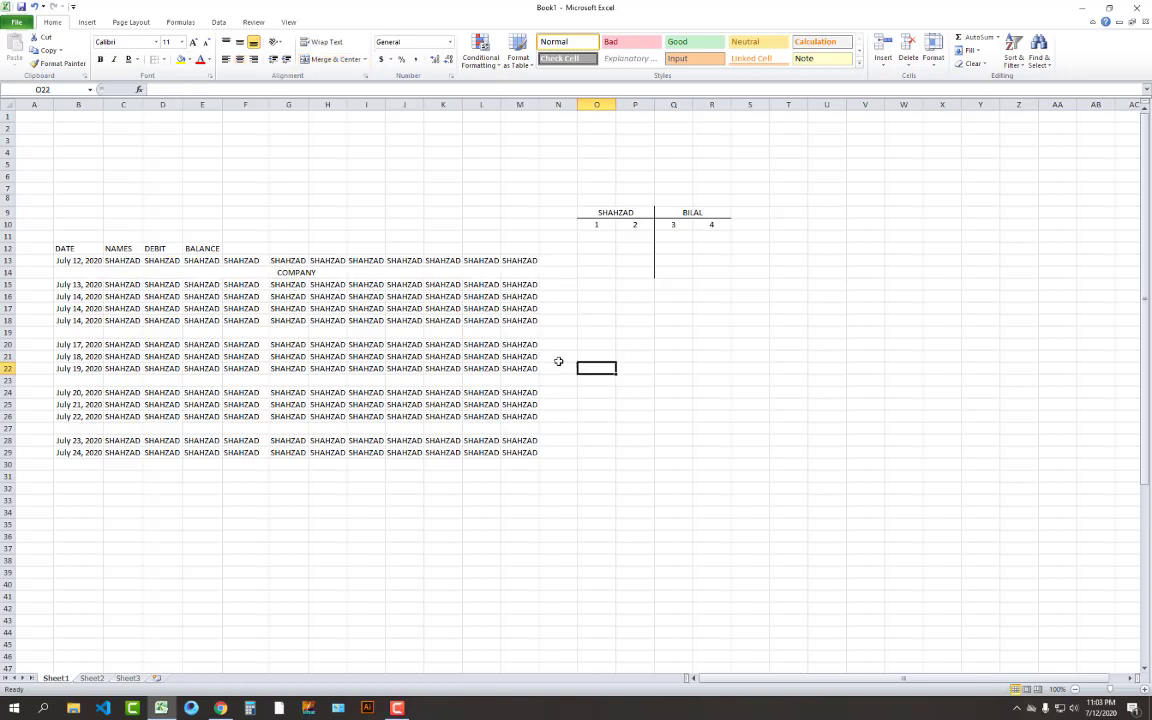
click(316, 272)
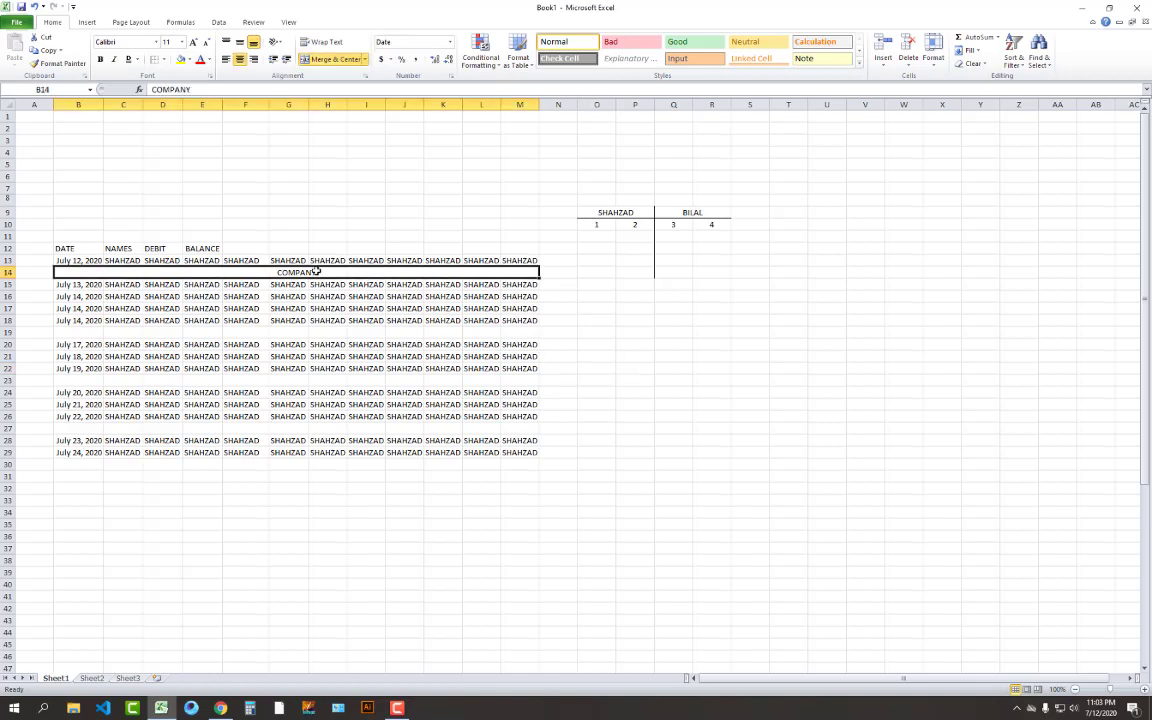
Undo the merge, then merge B14:E14 and F14:M14 as two separate centred cells
key(ctrl+z)
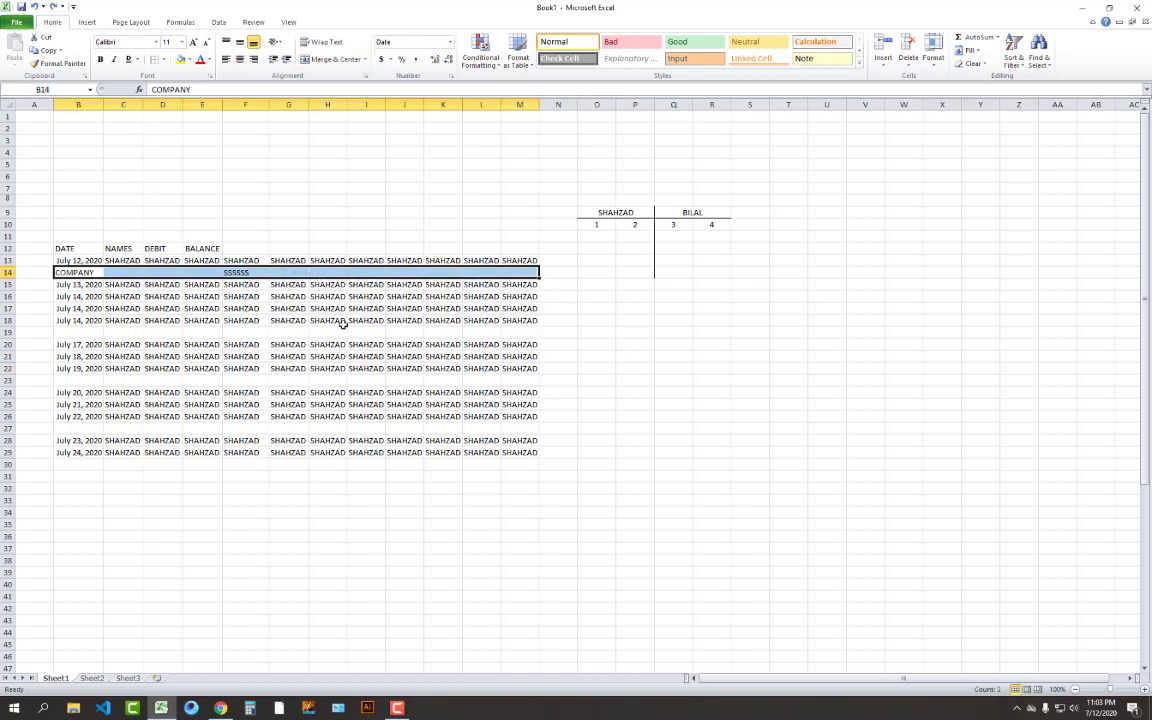
click(366, 356)
drag(88, 273, 218, 273)
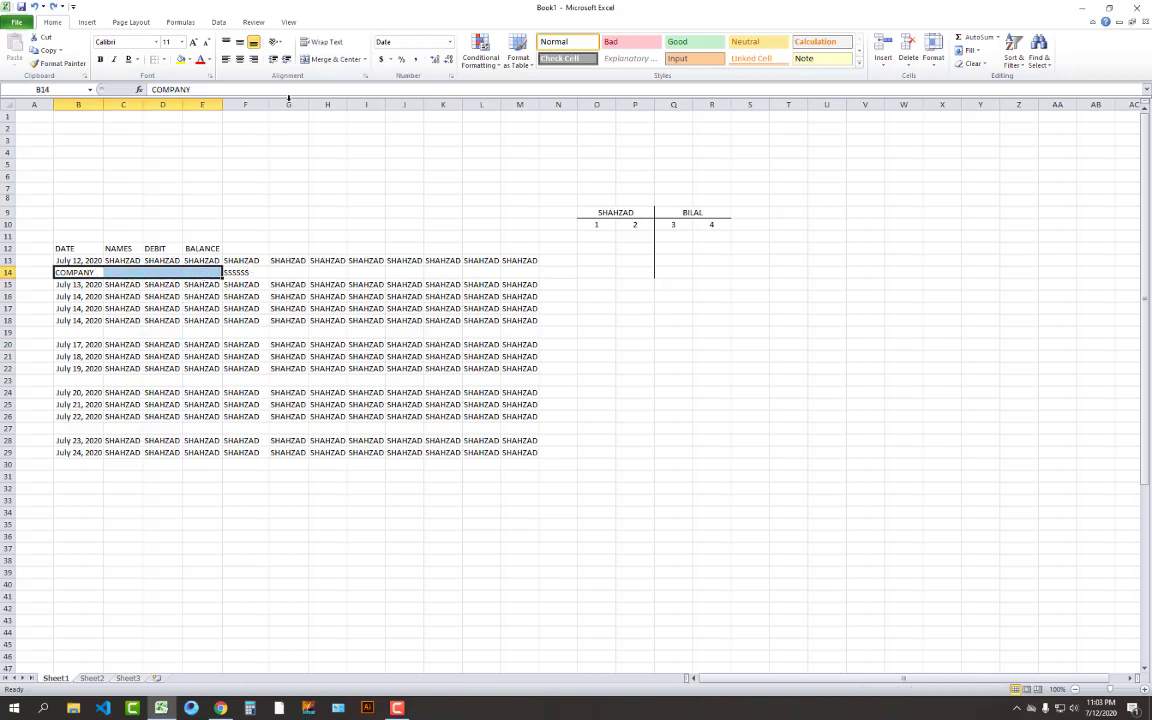
click(323, 63)
click(327, 357)
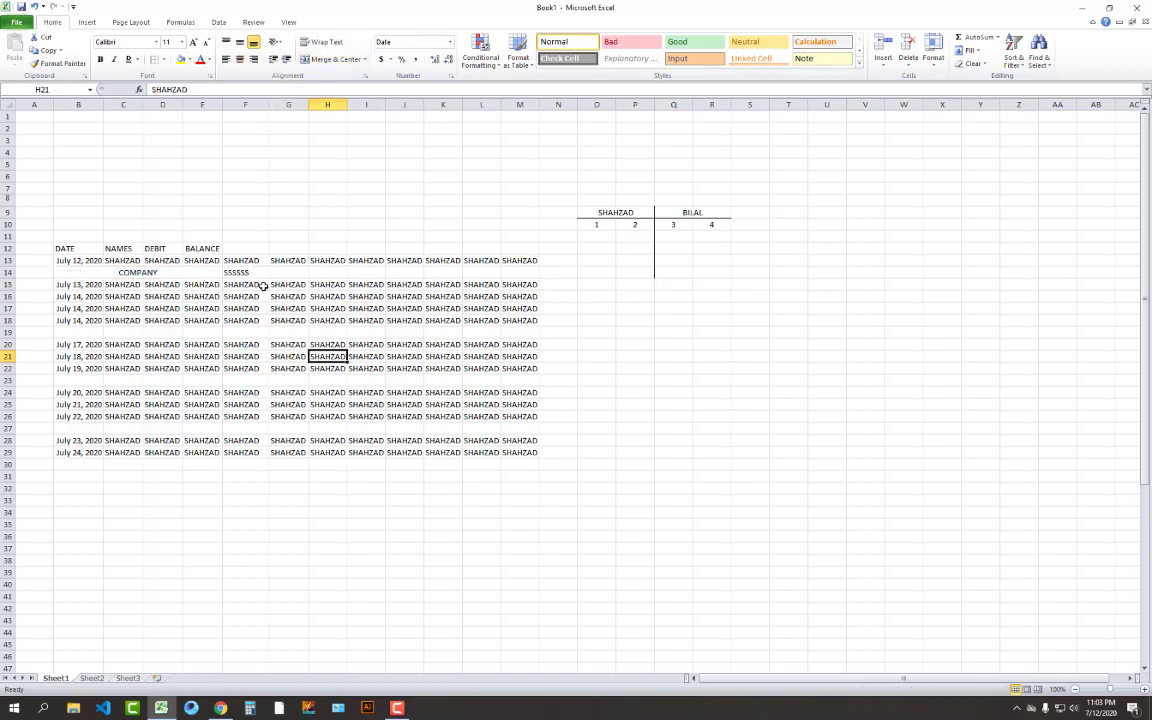
drag(242, 273, 514, 276)
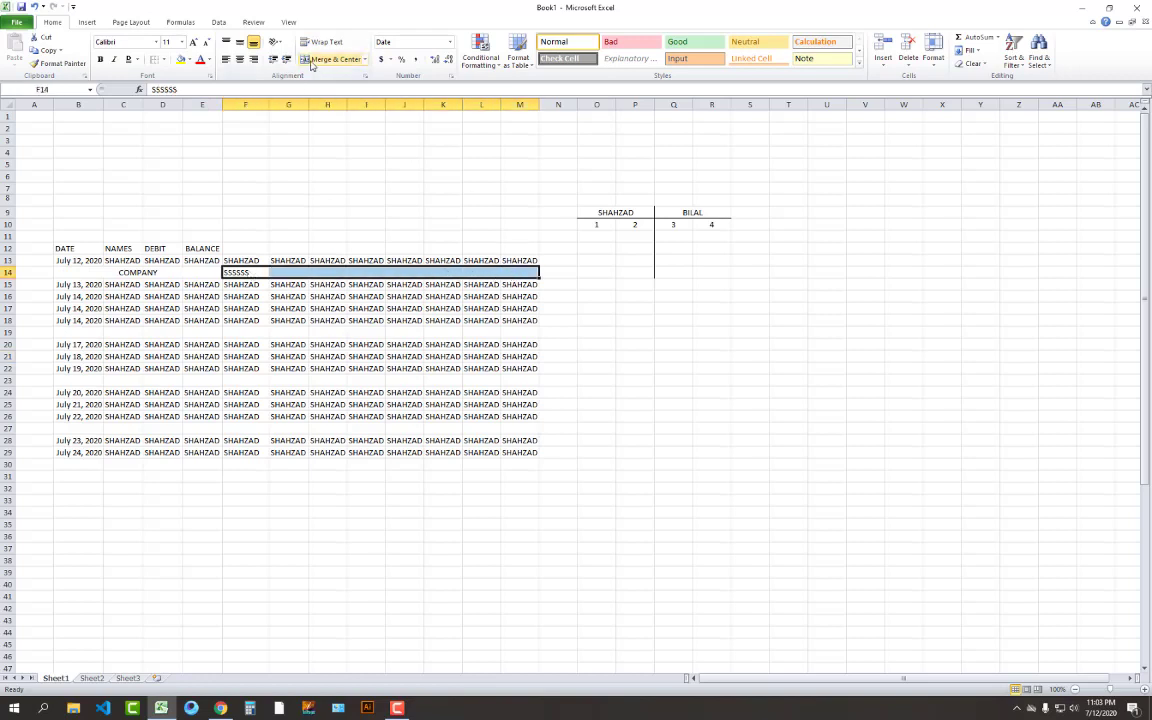
click(330, 59)
click(404, 164)
Apply All Borders to the two merged cells in row 14
drag(140, 273, 300, 273)
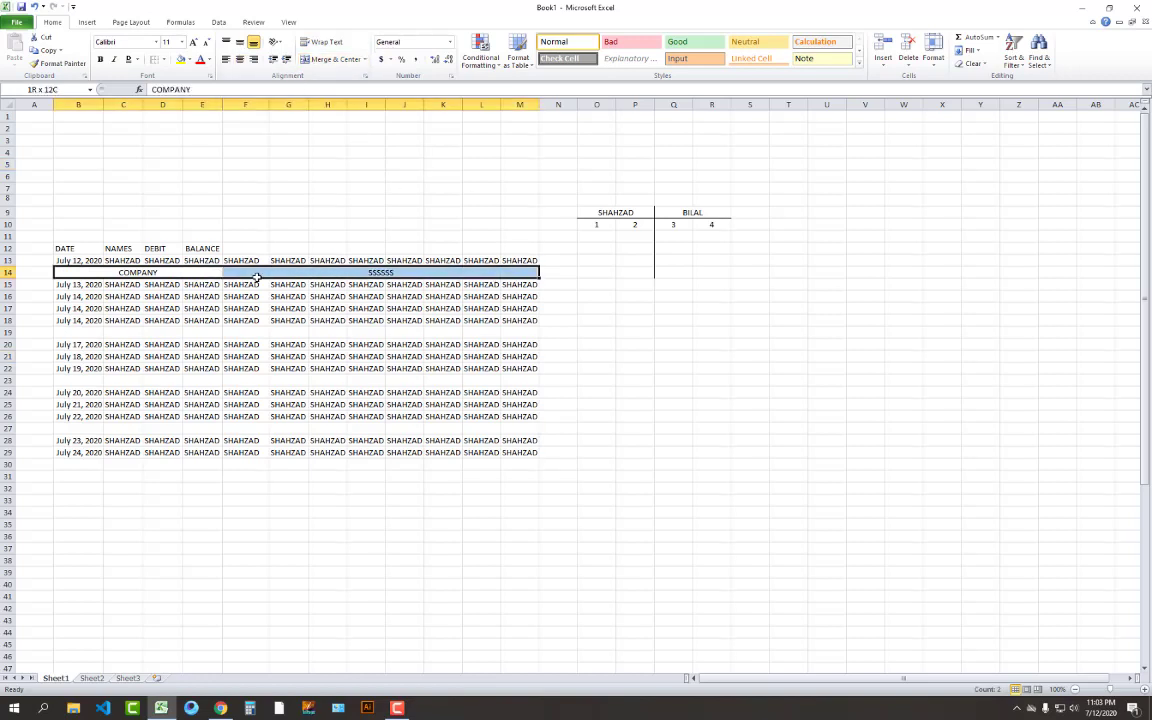
click(165, 60)
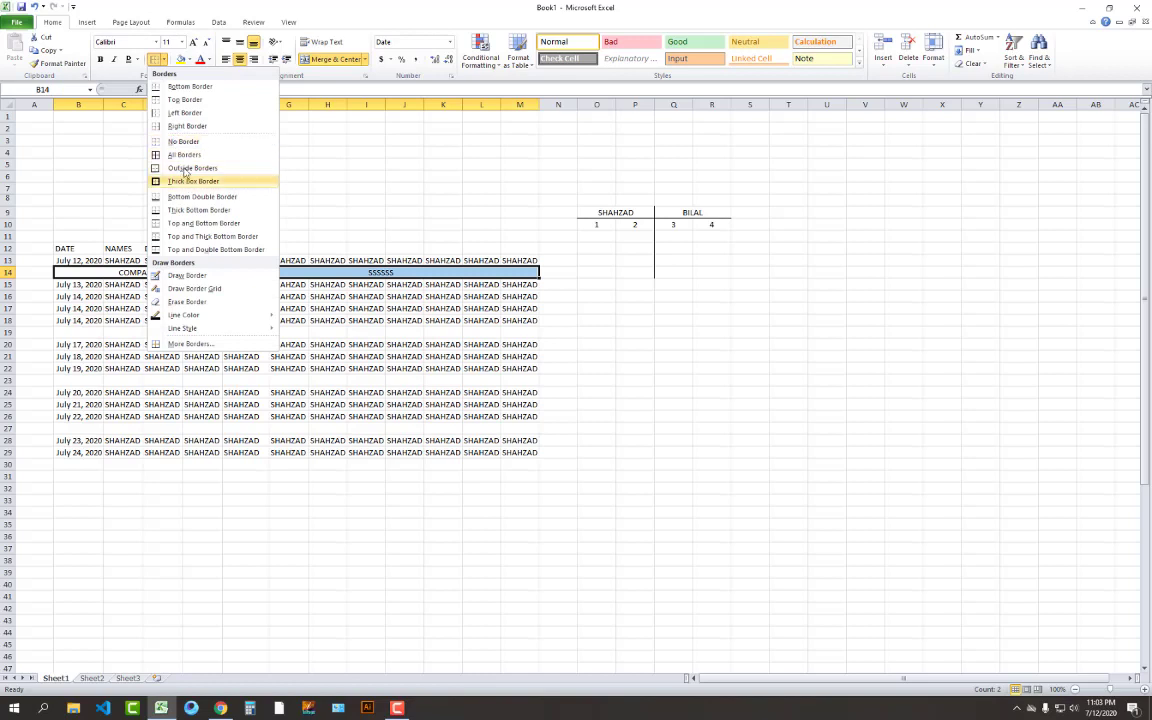
click(175, 155)
click(404, 212)
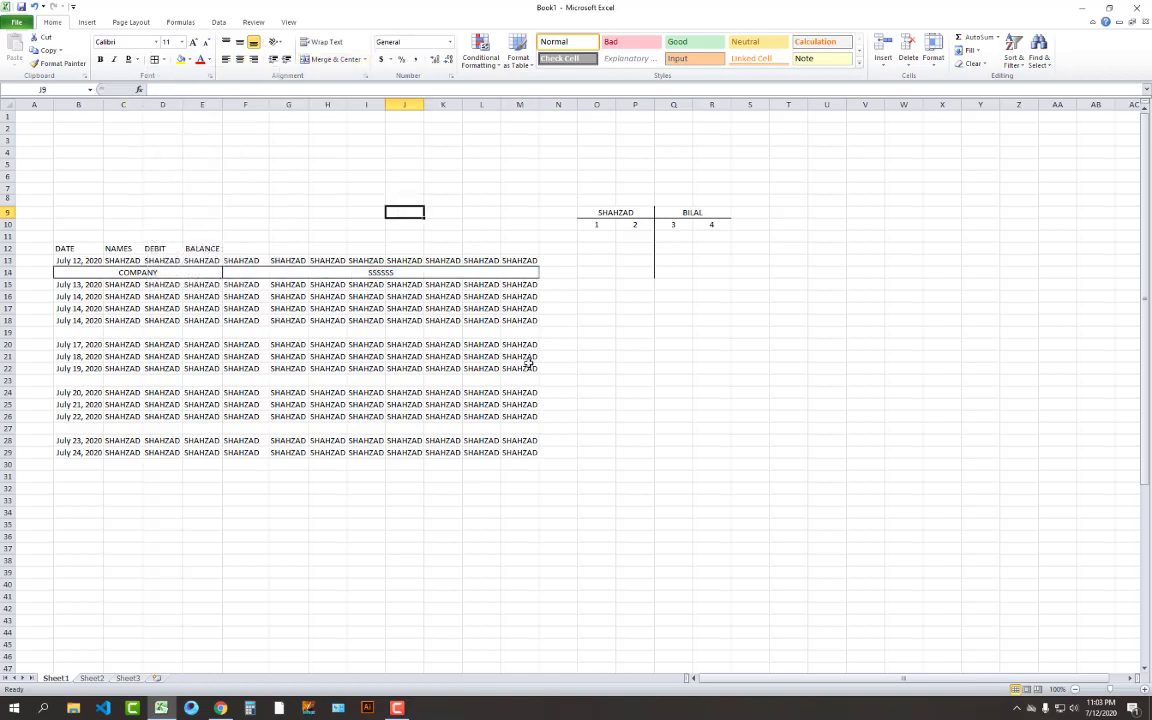
Merge B14:M14 into a single centred COMPANY title cell
click(346, 272)
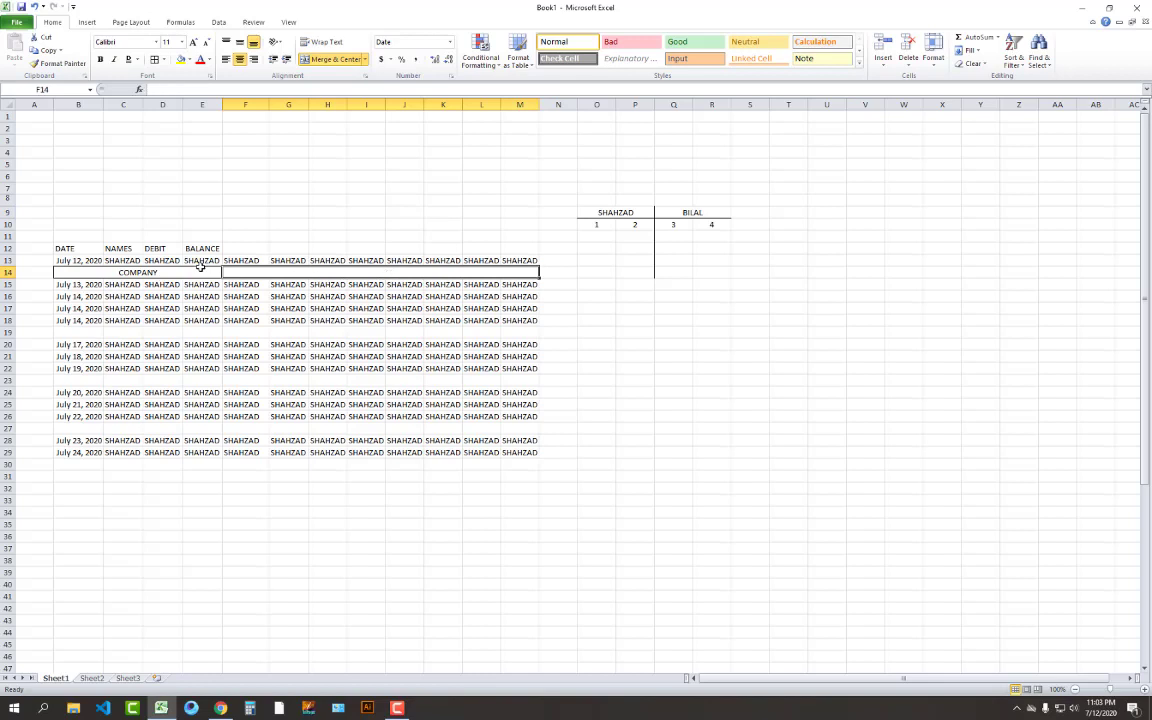
drag(198, 270, 303, 275)
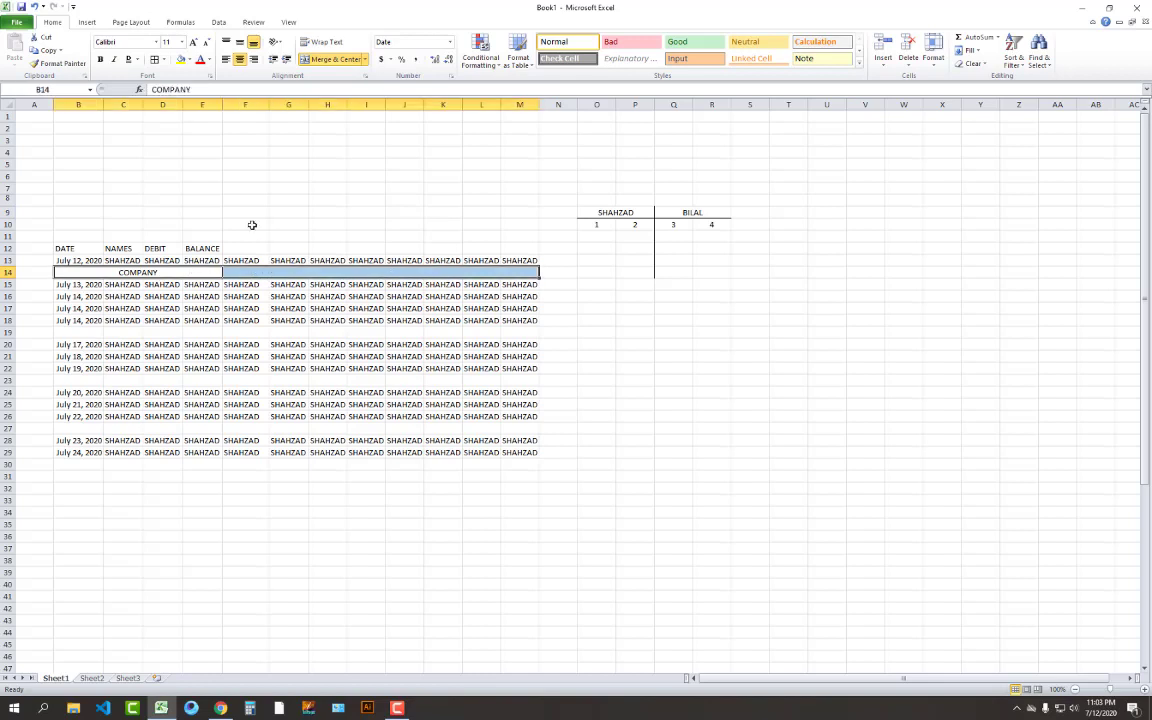
click(330, 59)
click(366, 381)
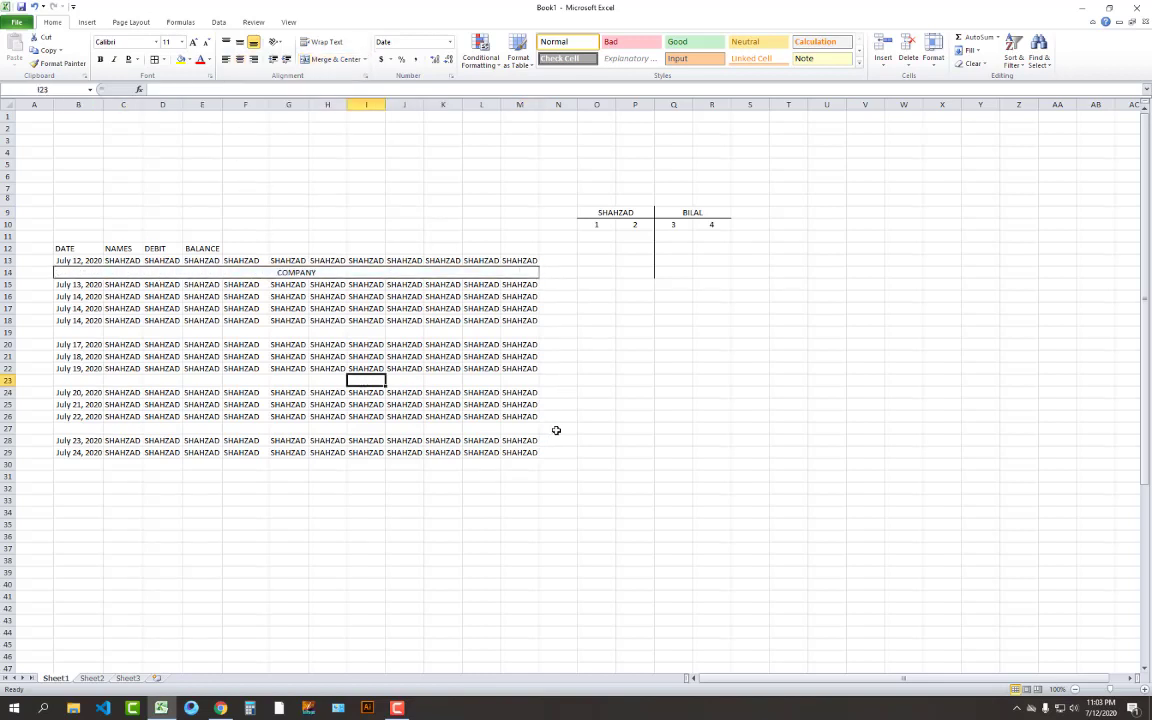
click(401, 273)
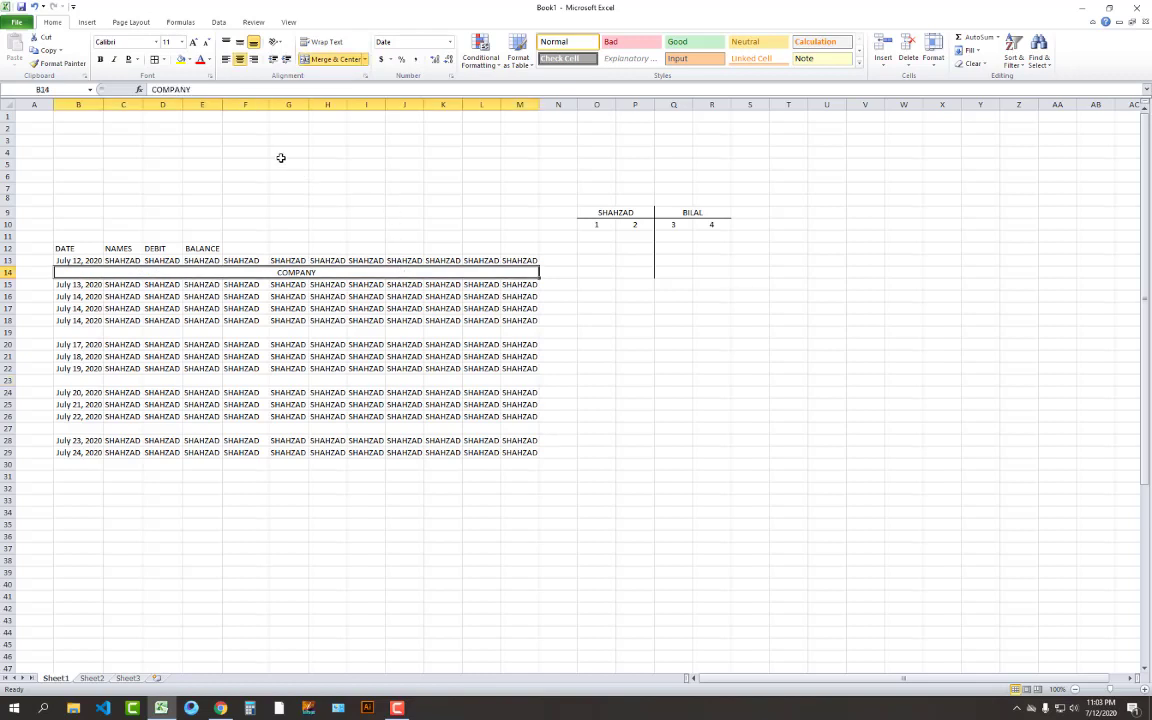
Bold the merged COMPANY title and increase its font size to 36 pt
click(100, 59)
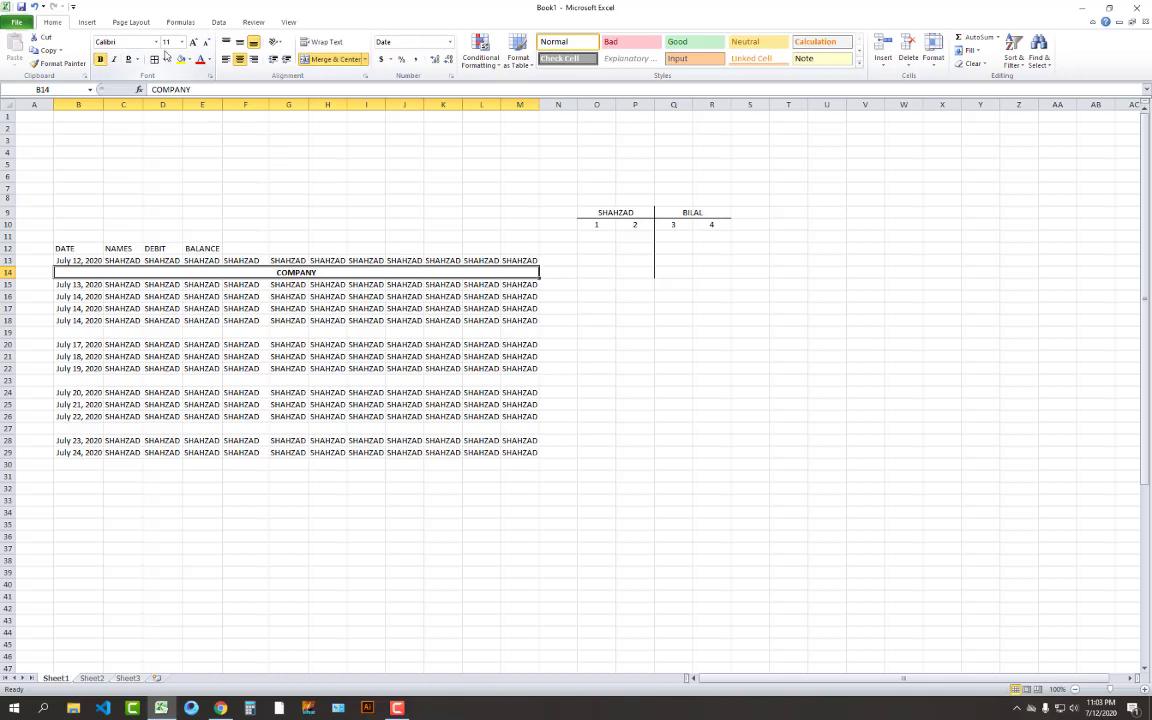
click(193, 44)
click(193, 44)
click(193, 44)
click(192, 44)
click(192, 44)
click(192, 44)
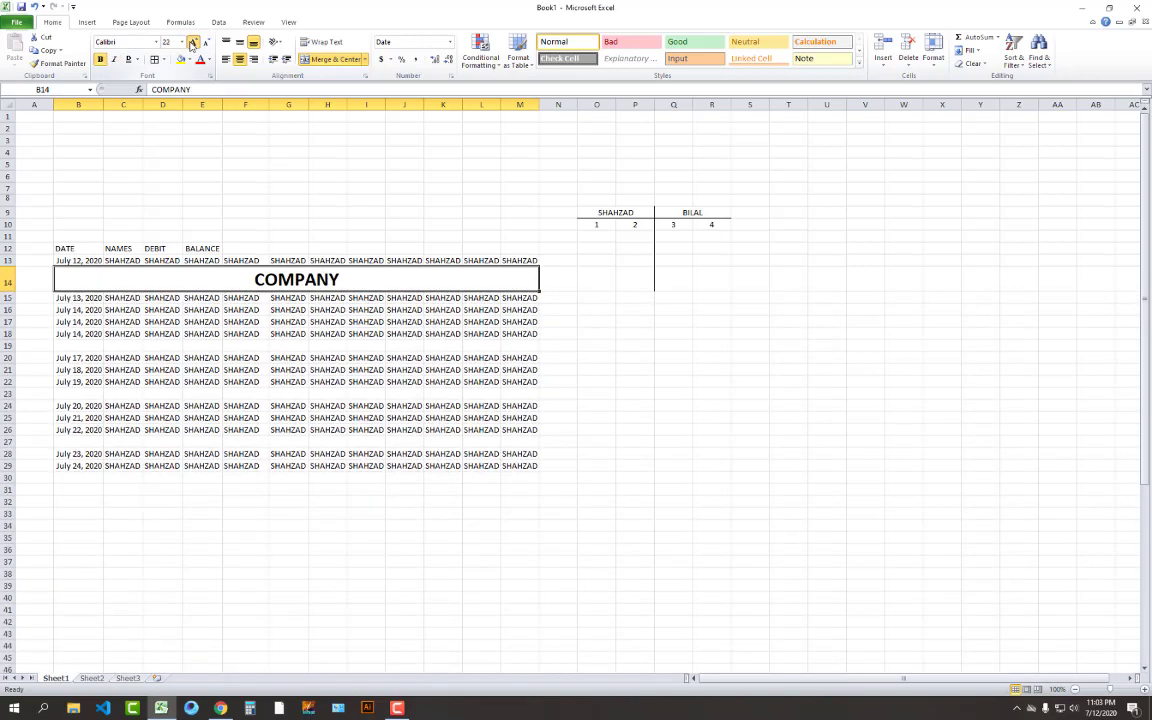
click(192, 44)
click(192, 44)
click(192, 44)
click(442, 441)
click(351, 295)
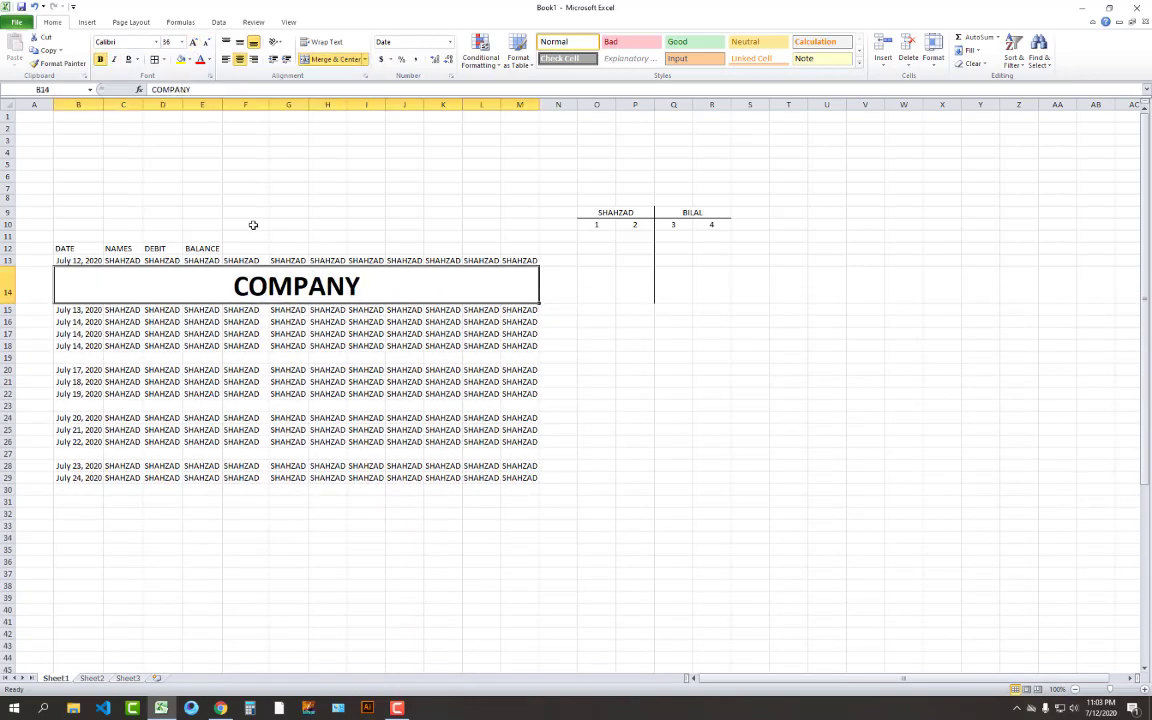
click(160, 224)
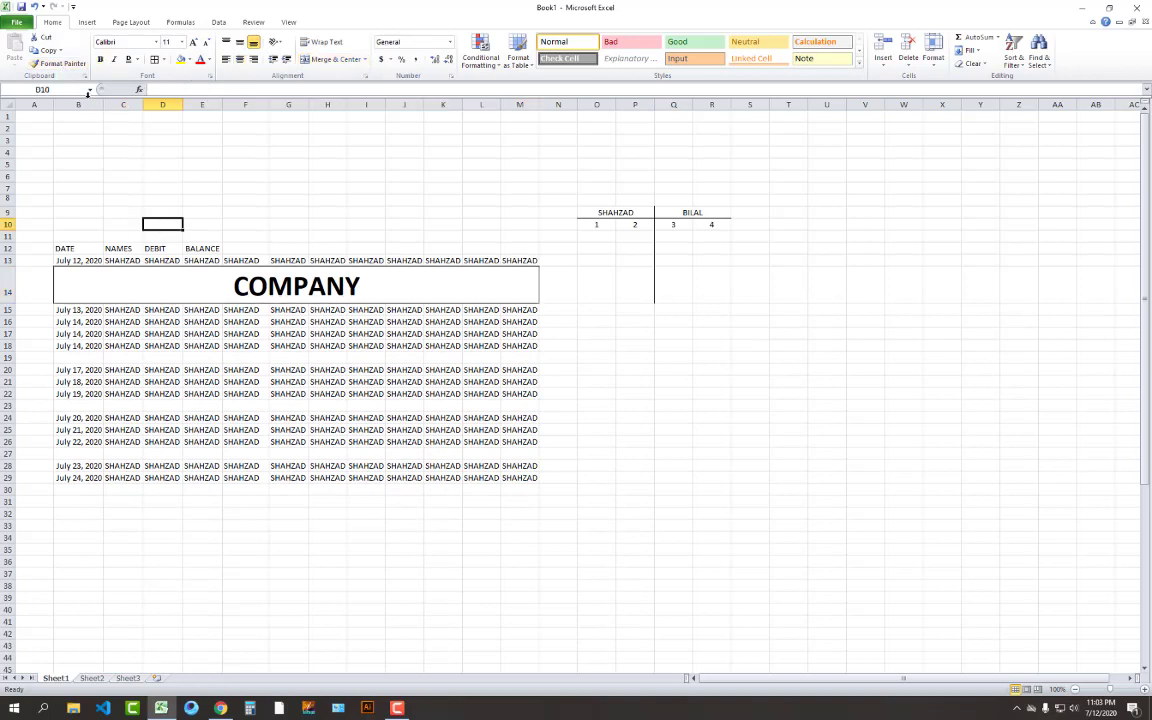
click(62, 64)
click(300, 289)
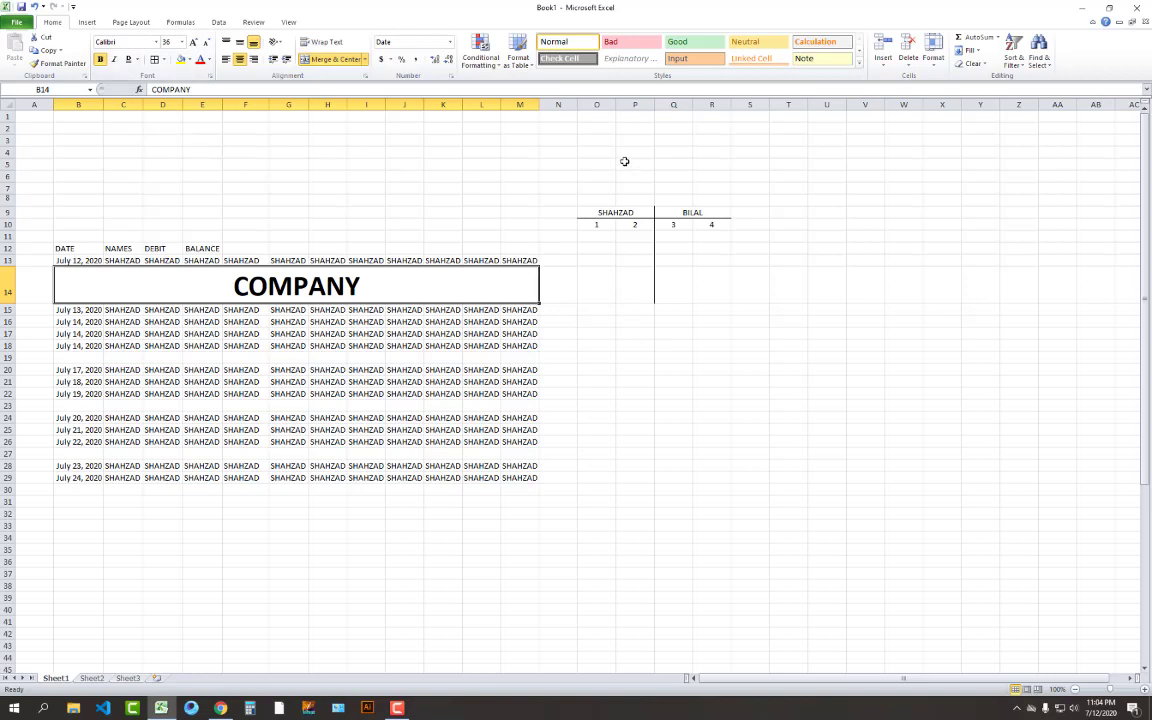
Turn the merged B14 COMPANY text red and give the banner a dark navy fill
click(199, 59)
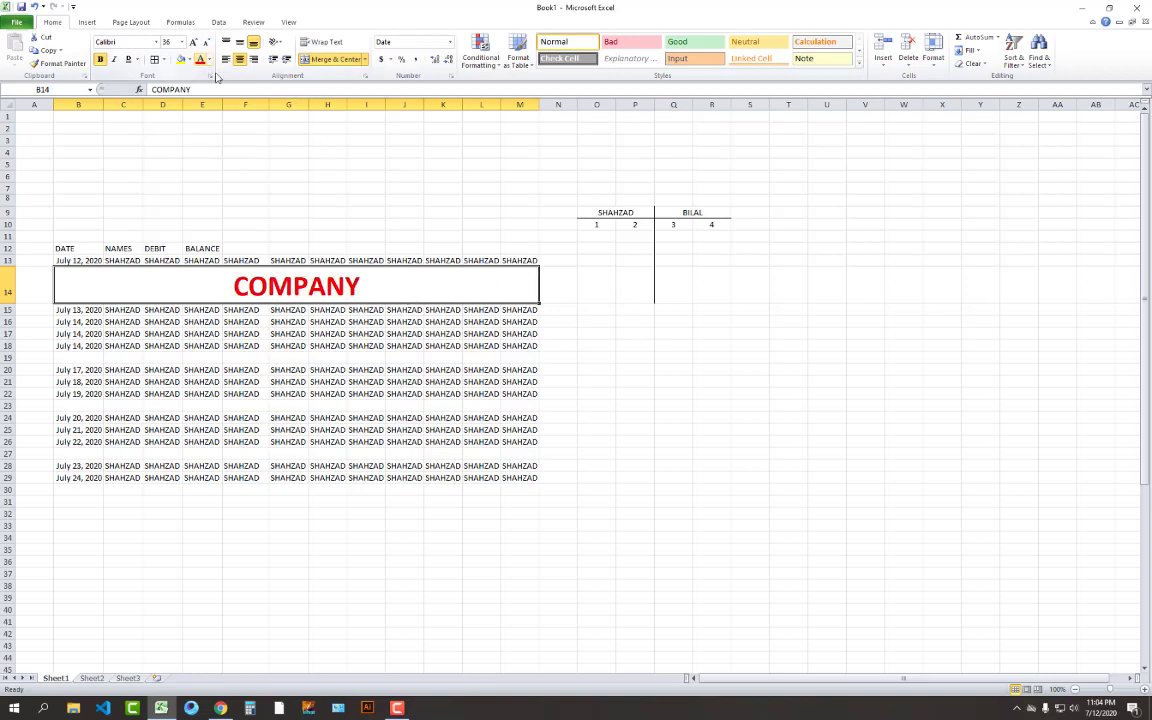
click(185, 60)
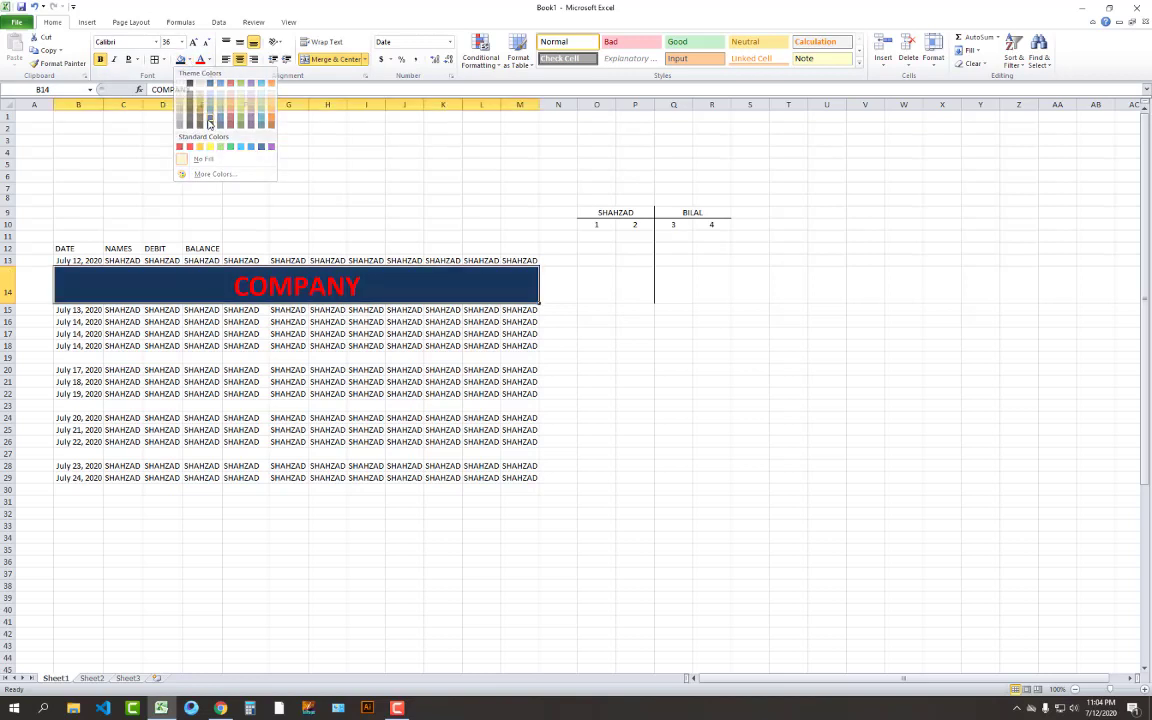
click(209, 122)
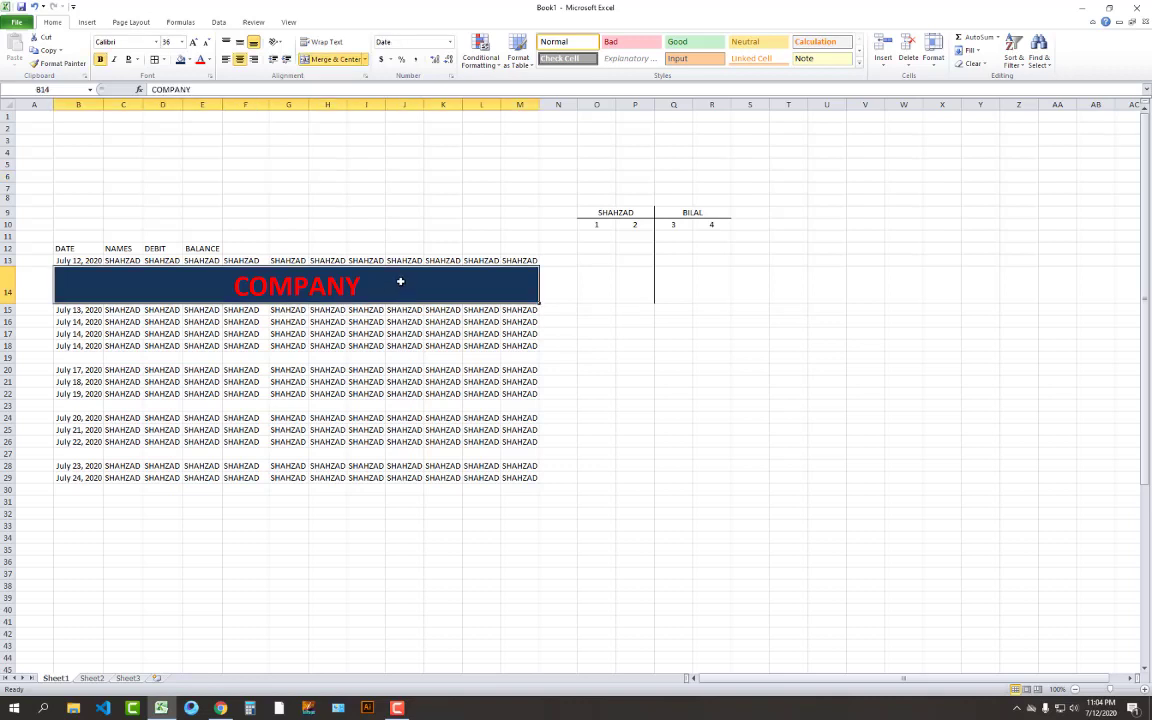
drag(93, 357, 511, 358)
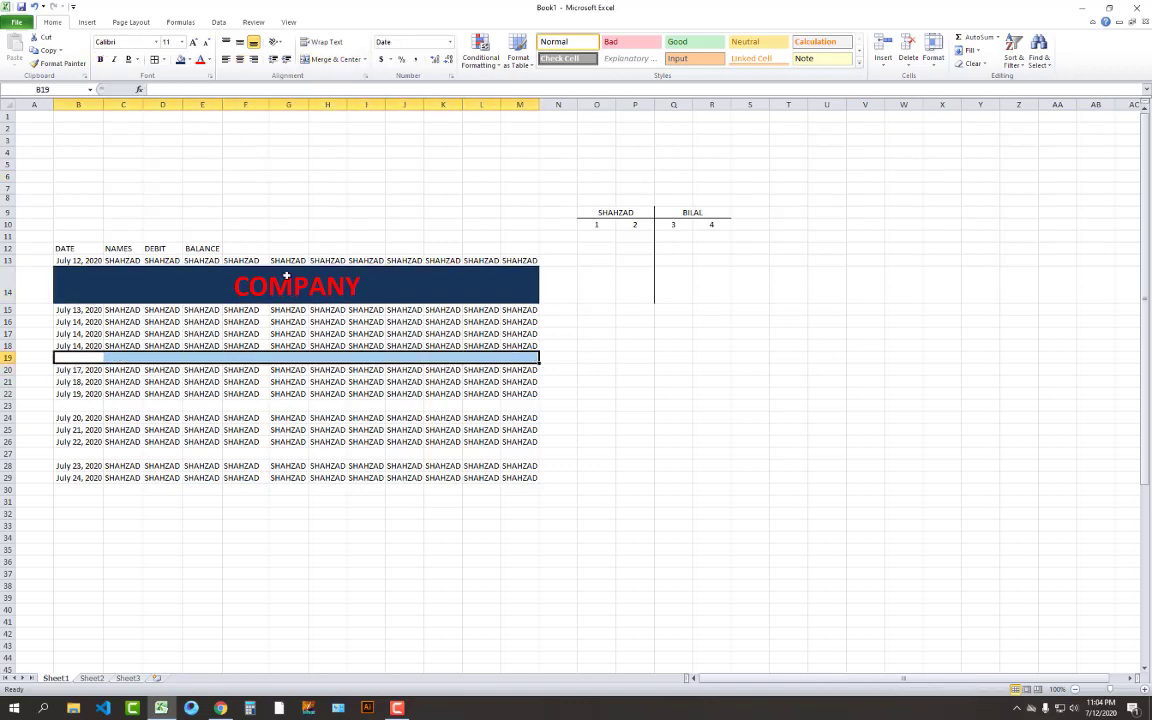
Use Format Painter to apply the B14 banner's navy formatting to B19:M19
click(150, 278)
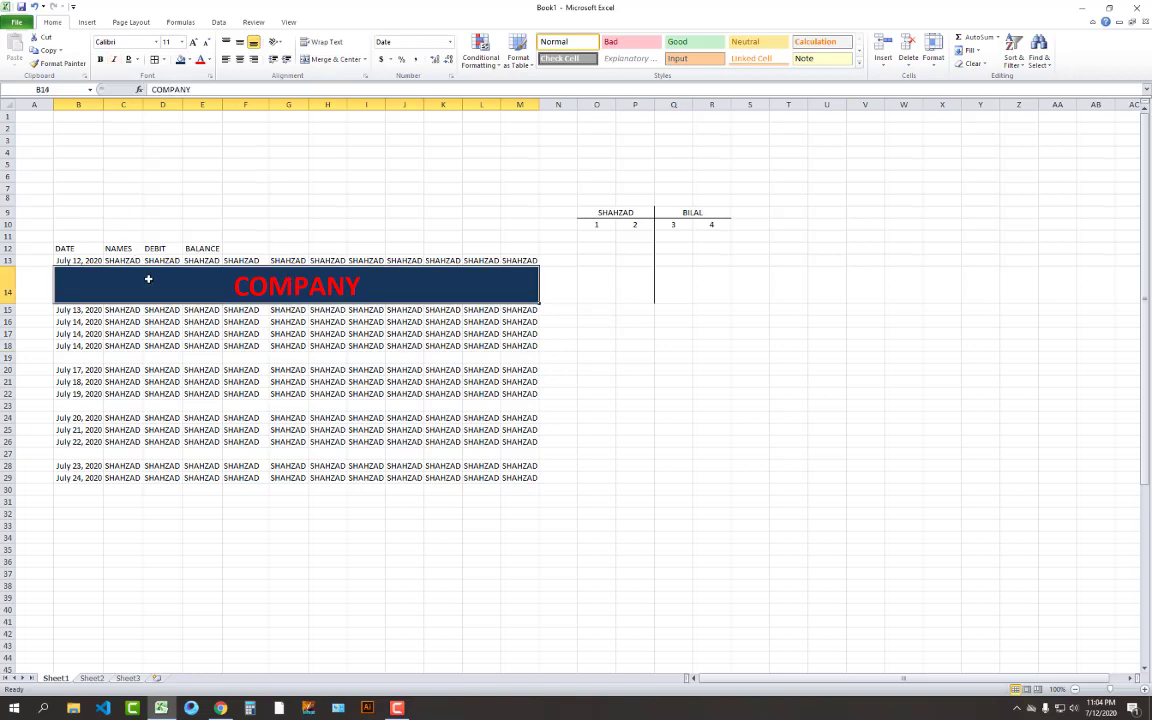
click(62, 62)
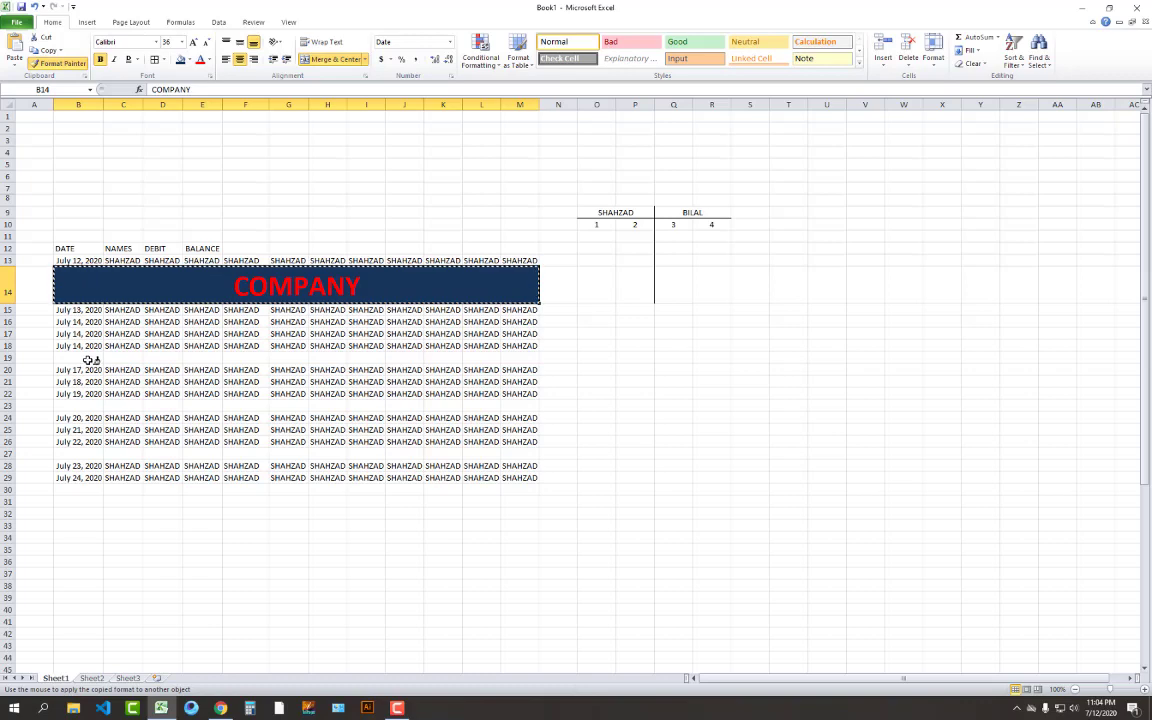
click(232, 360)
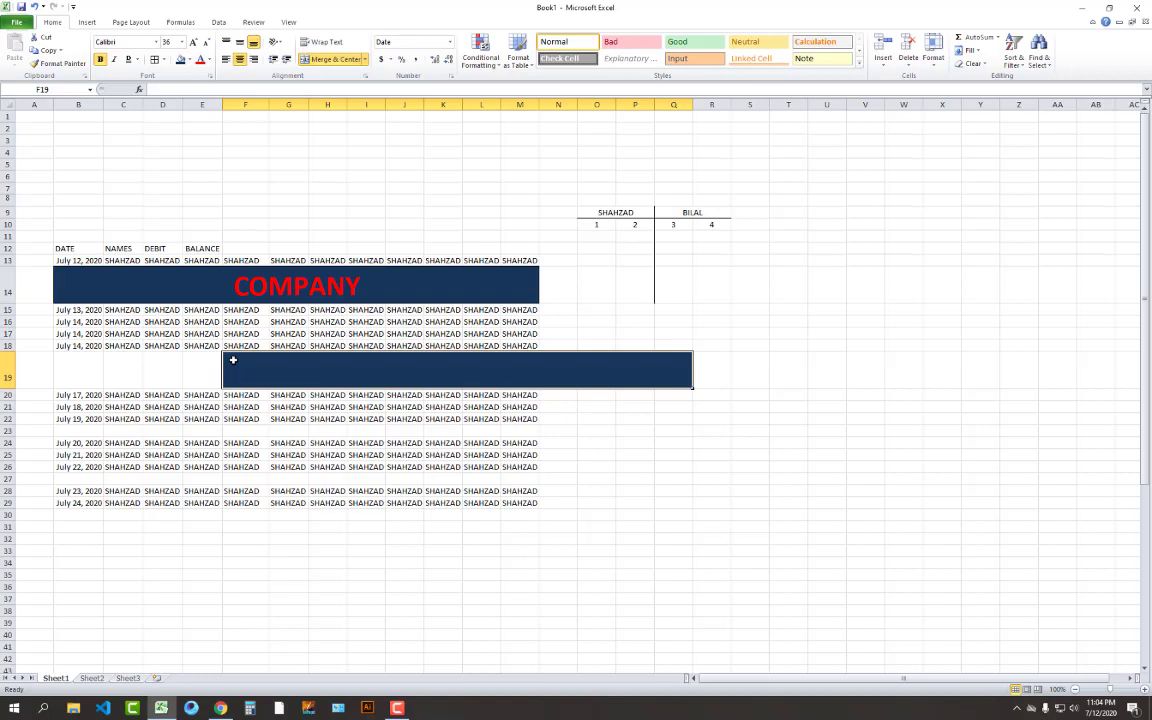
key(ctrl+z)
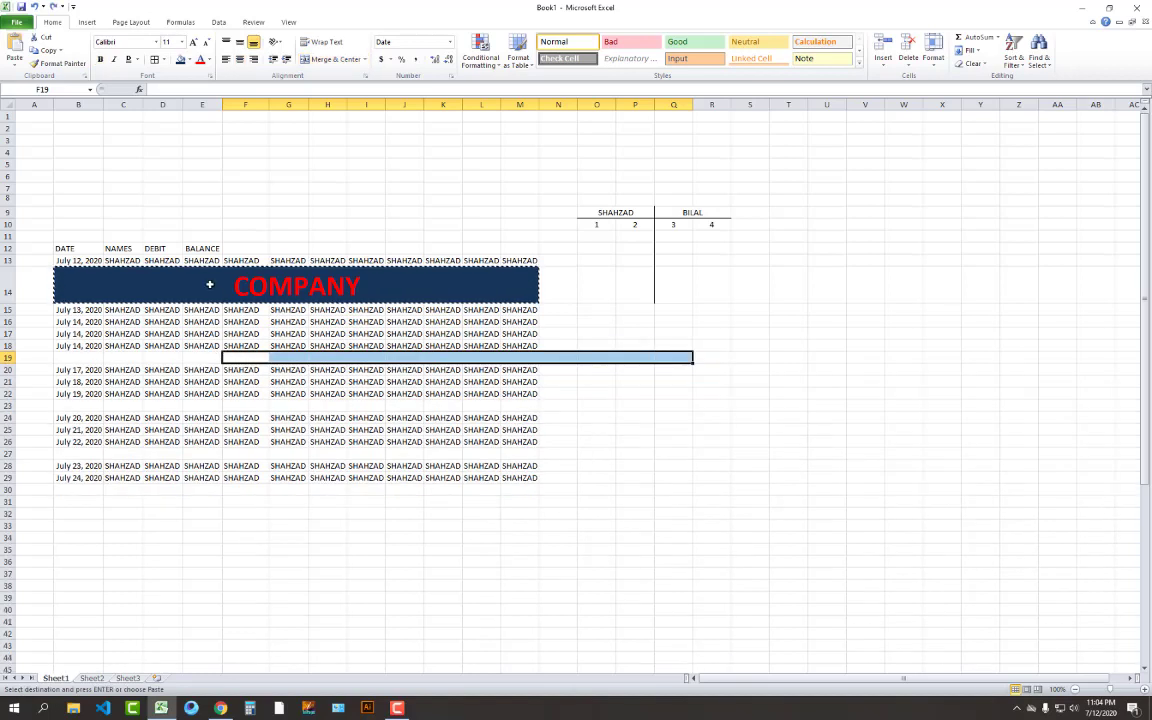
click(210, 285)
click(48, 64)
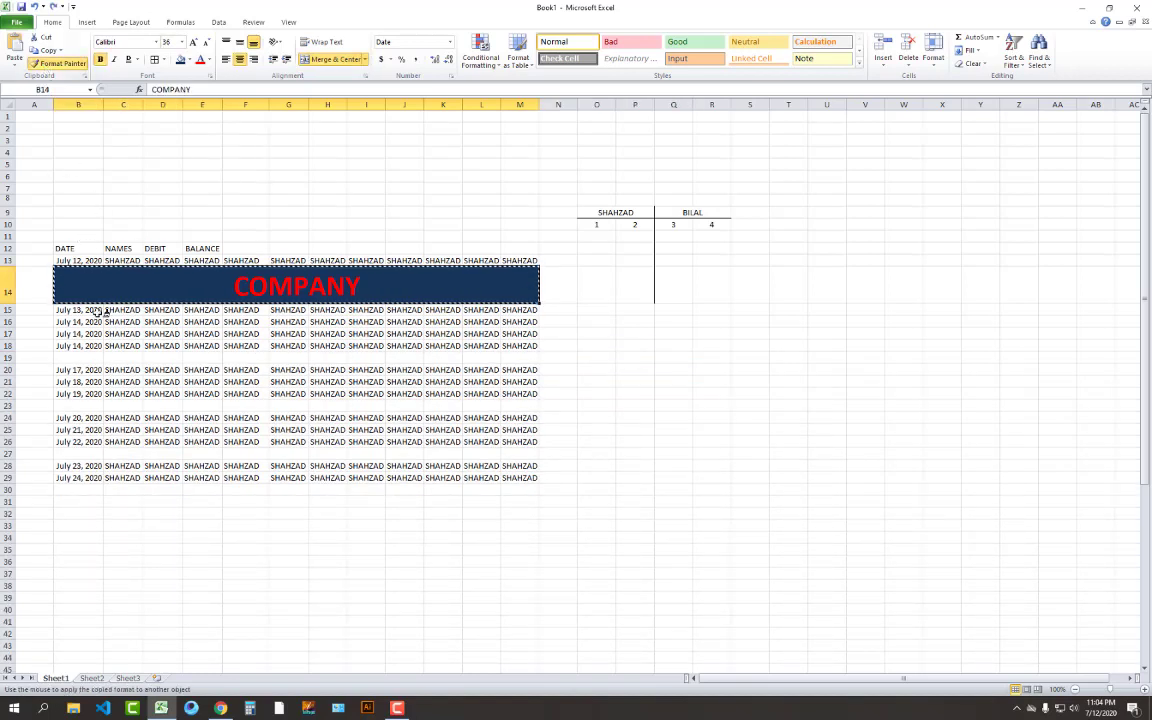
click(77, 356)
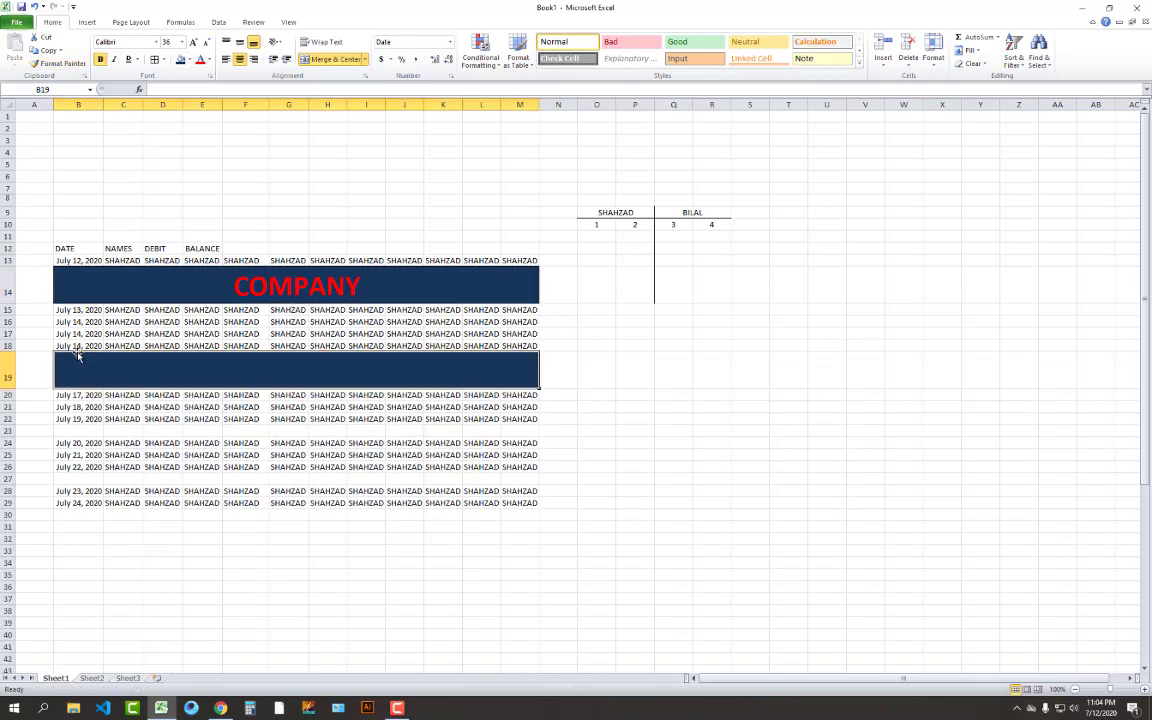
click(222, 369)
Undo the painted navy formatting in row 19 and cancel the pending banner copy
click(296, 287)
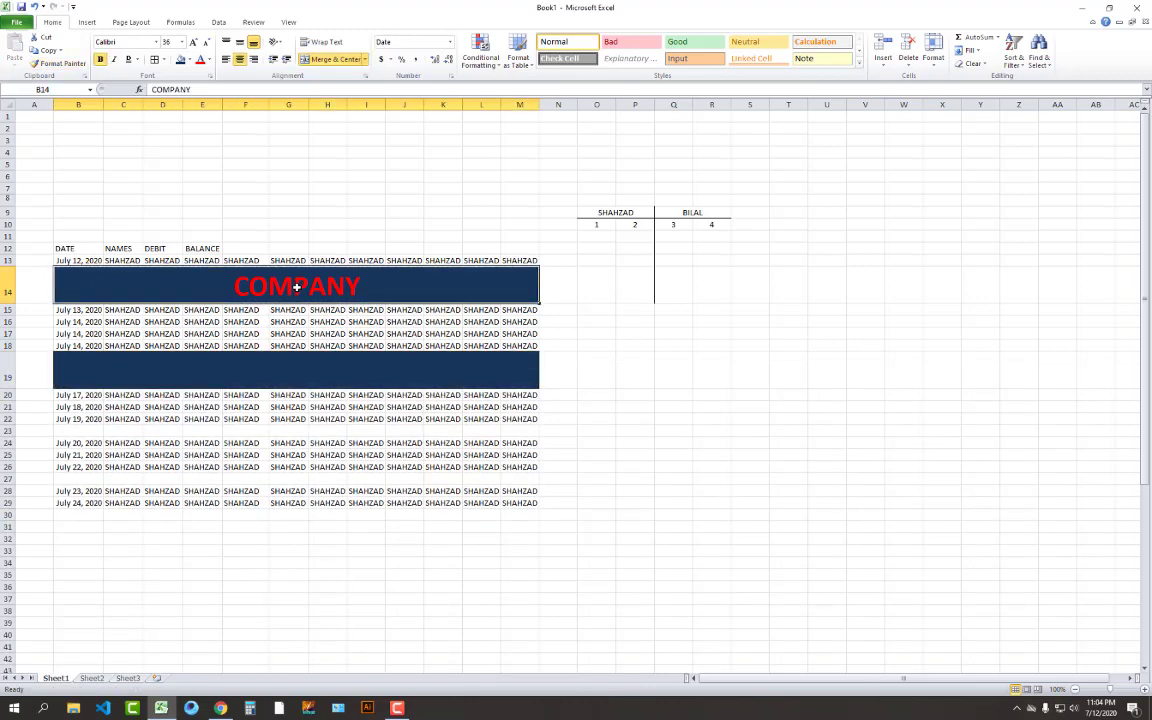
double_click(292, 285)
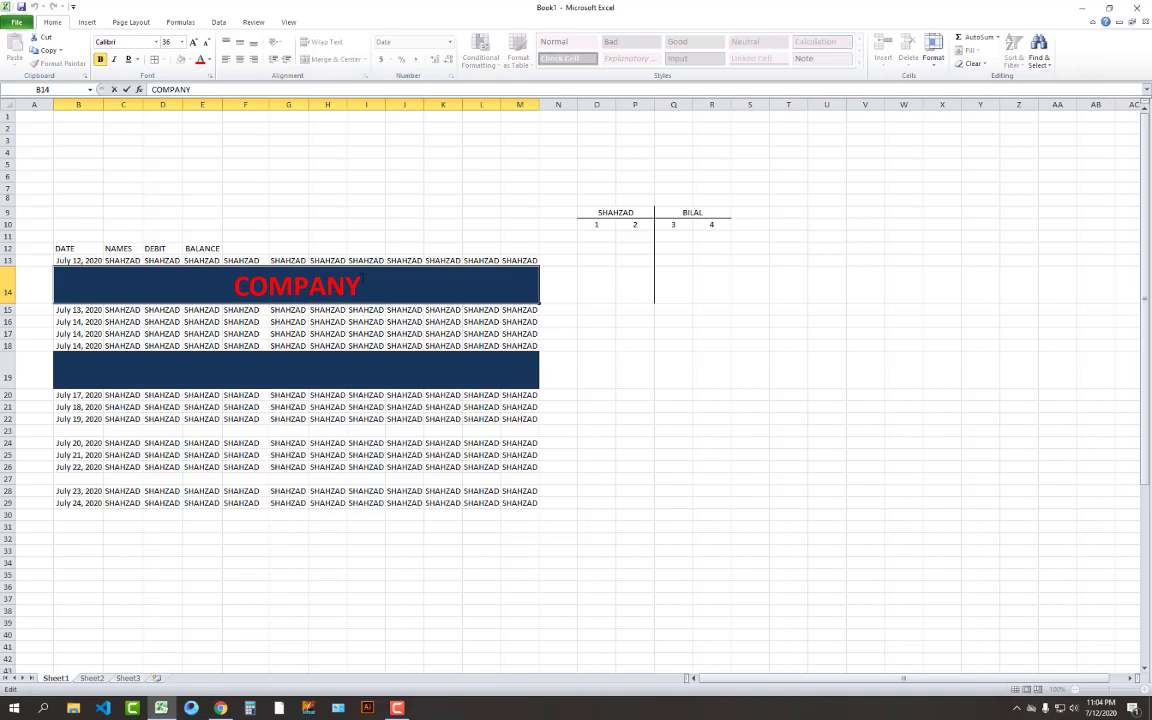
click(234, 203)
click(272, 288)
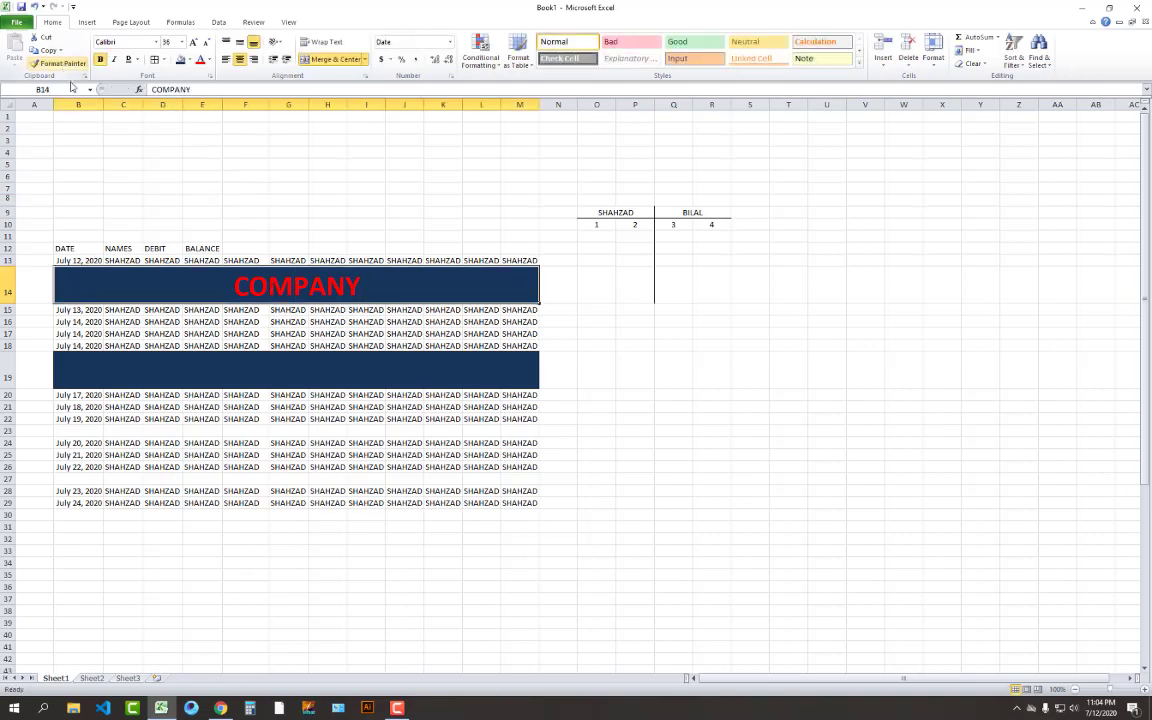
click(188, 172)
key(ctrl+z)
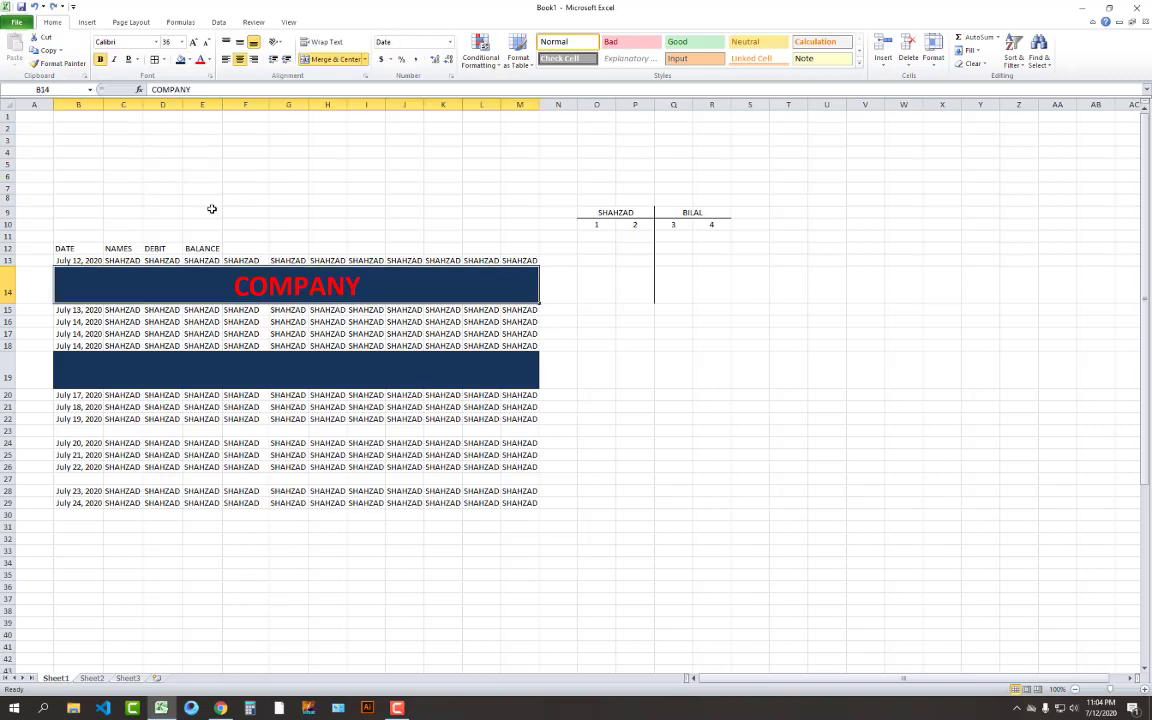
key(ctrl+z)
click(253, 200)
click(298, 290)
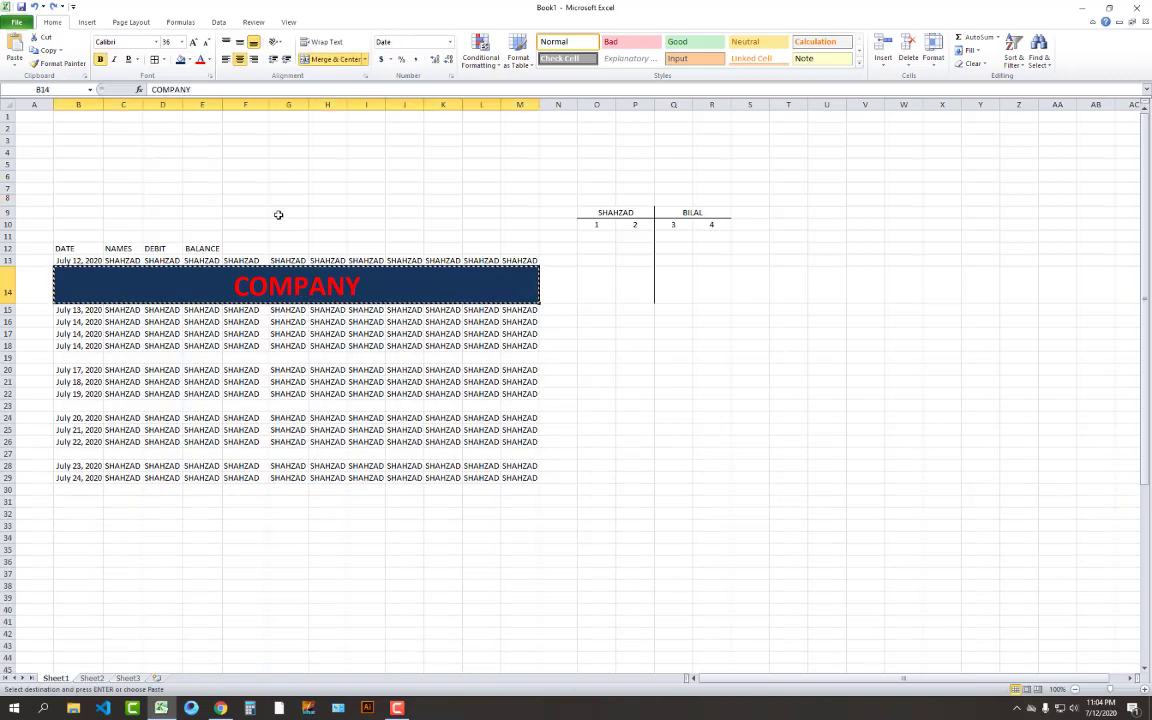
click(282, 207)
click(312, 262)
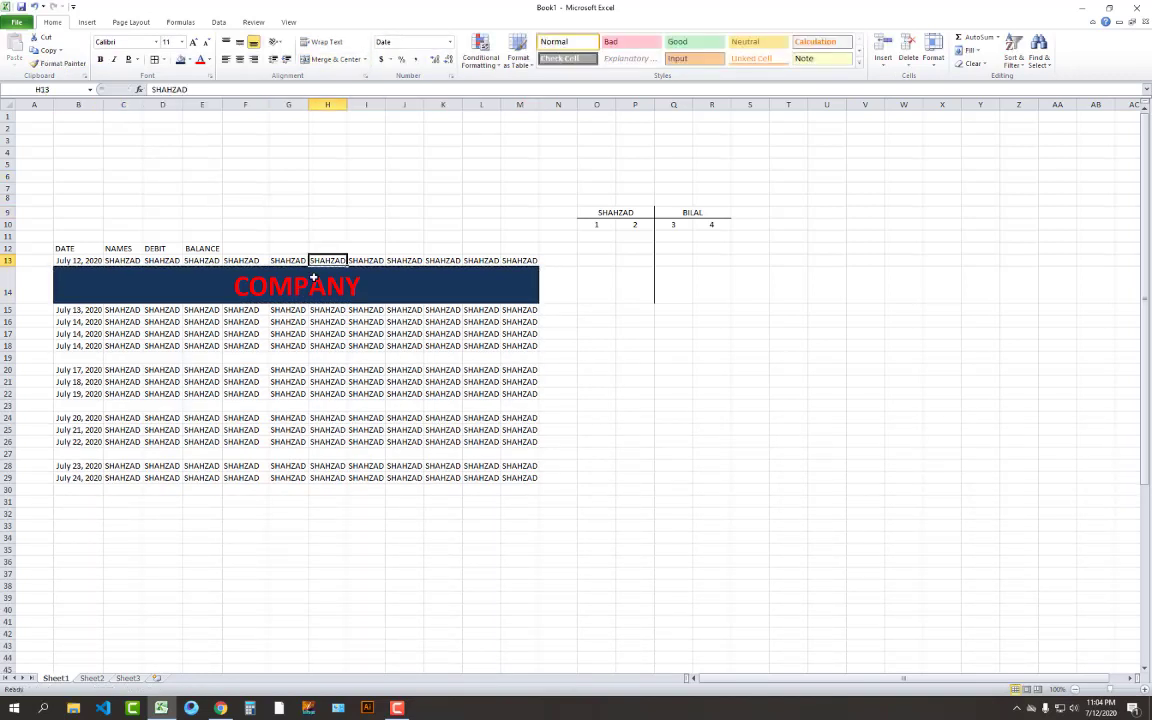
Copy the COMPANY banner from B14 and paste it into B19
click(313, 278)
key(ctrl+c)
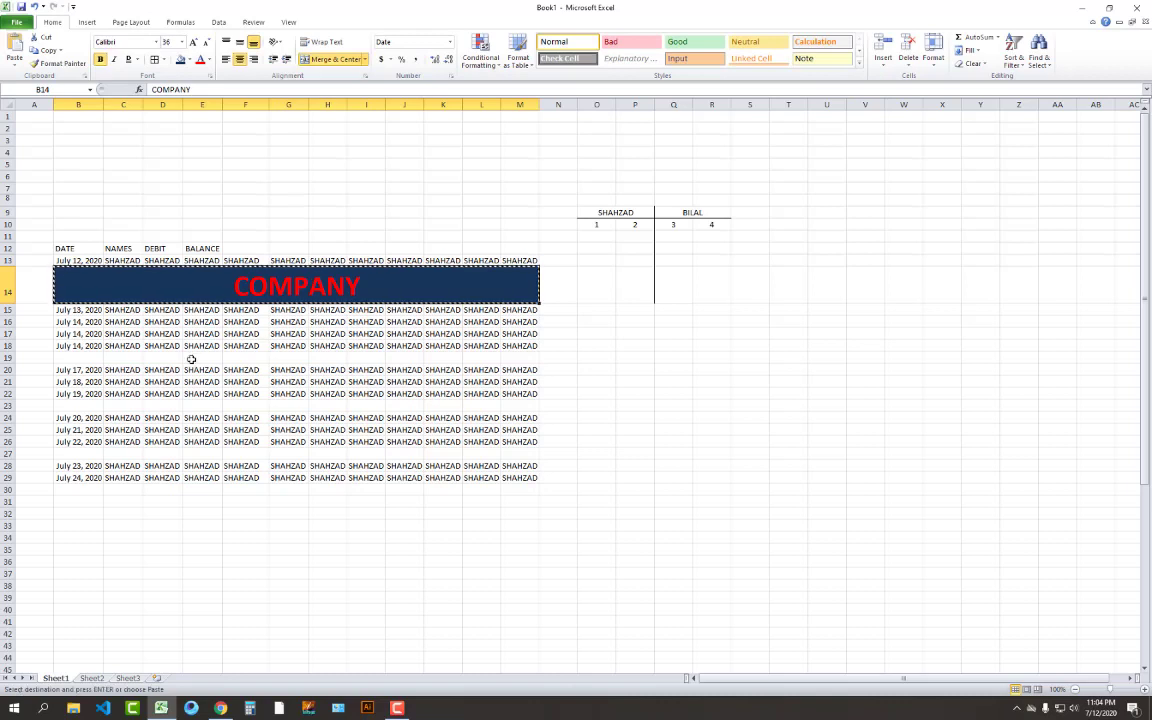
click(92, 360)
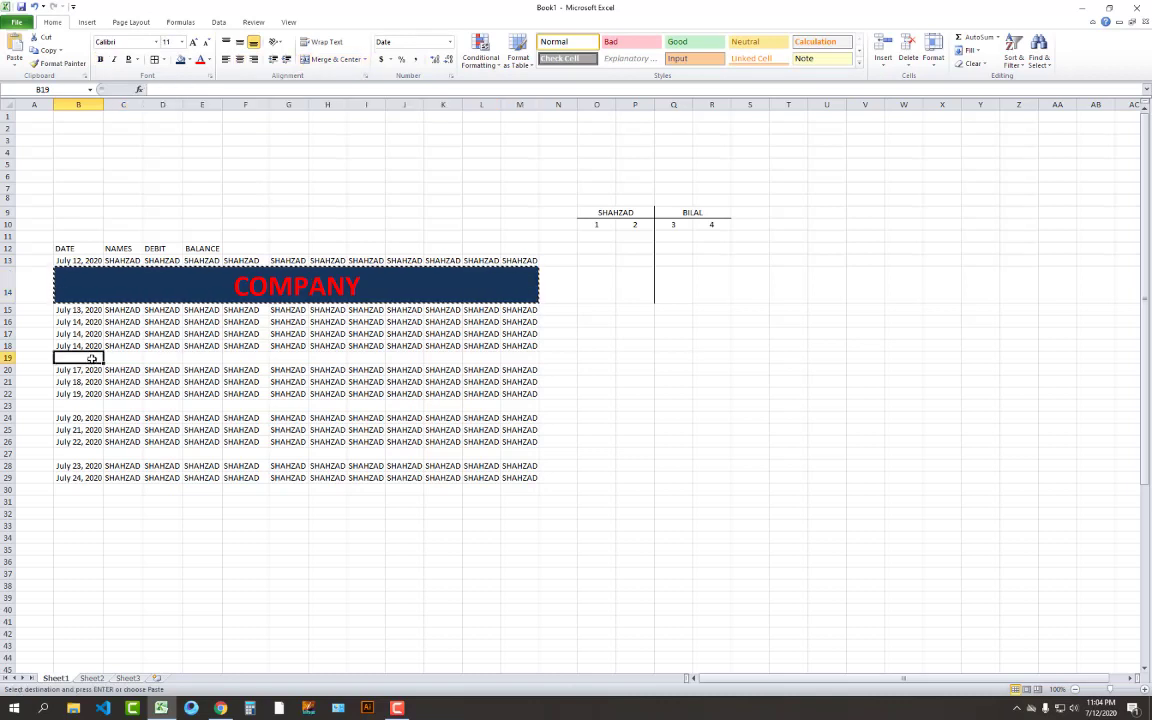
key(Return)
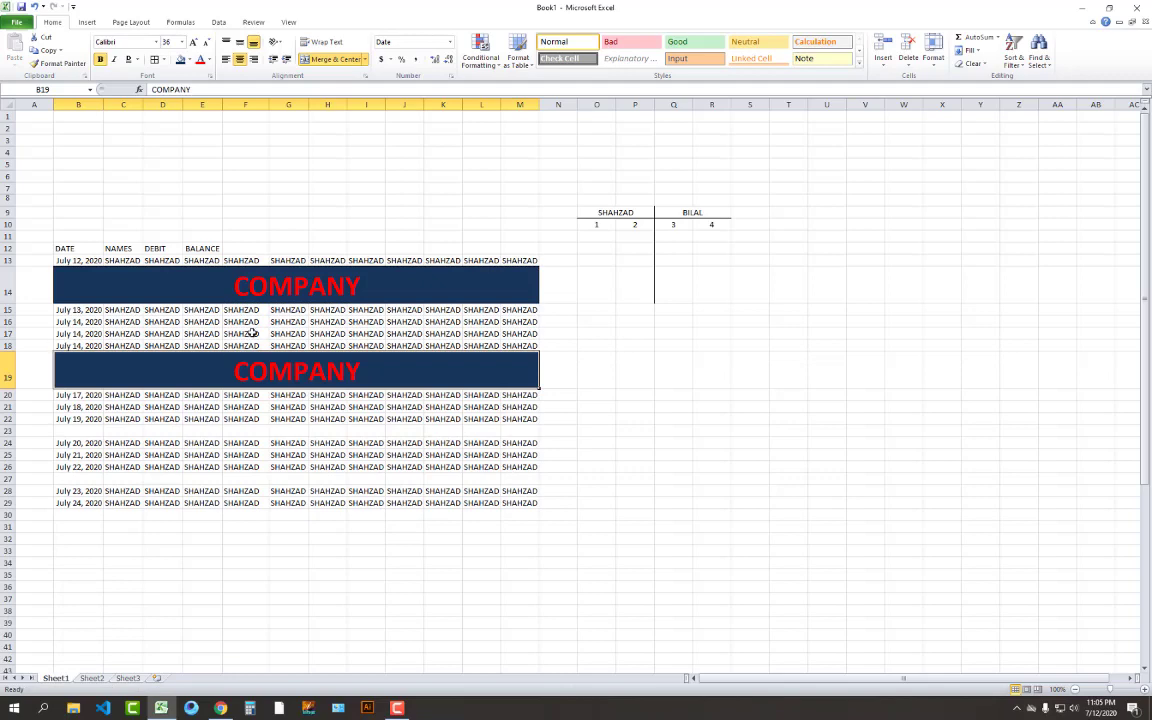
Paste the COMPANY banner again into B23 and B27
click(251, 286)
key(ctrl+c)
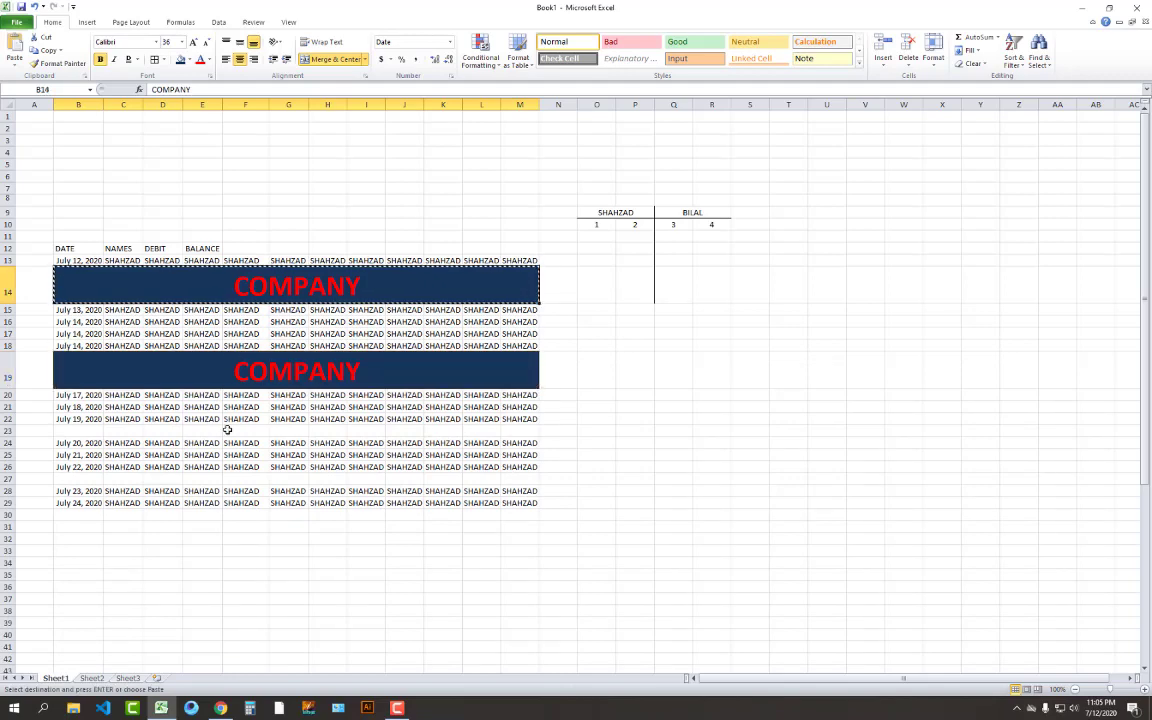
click(95, 430)
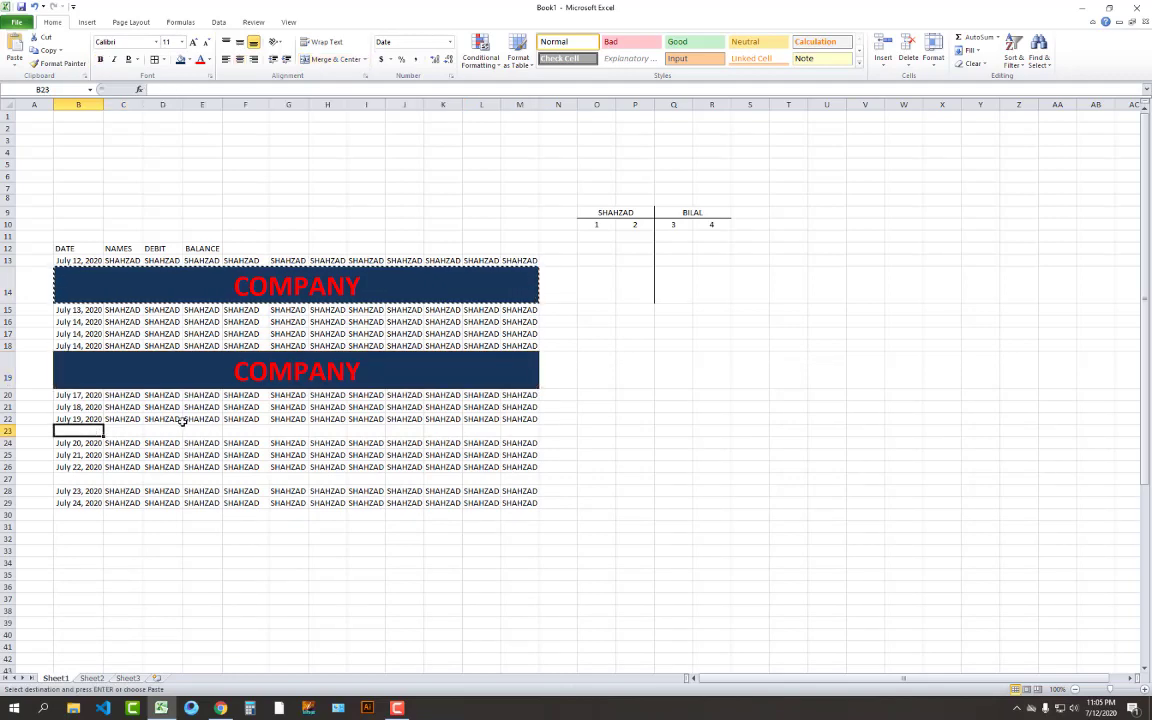
key(Return)
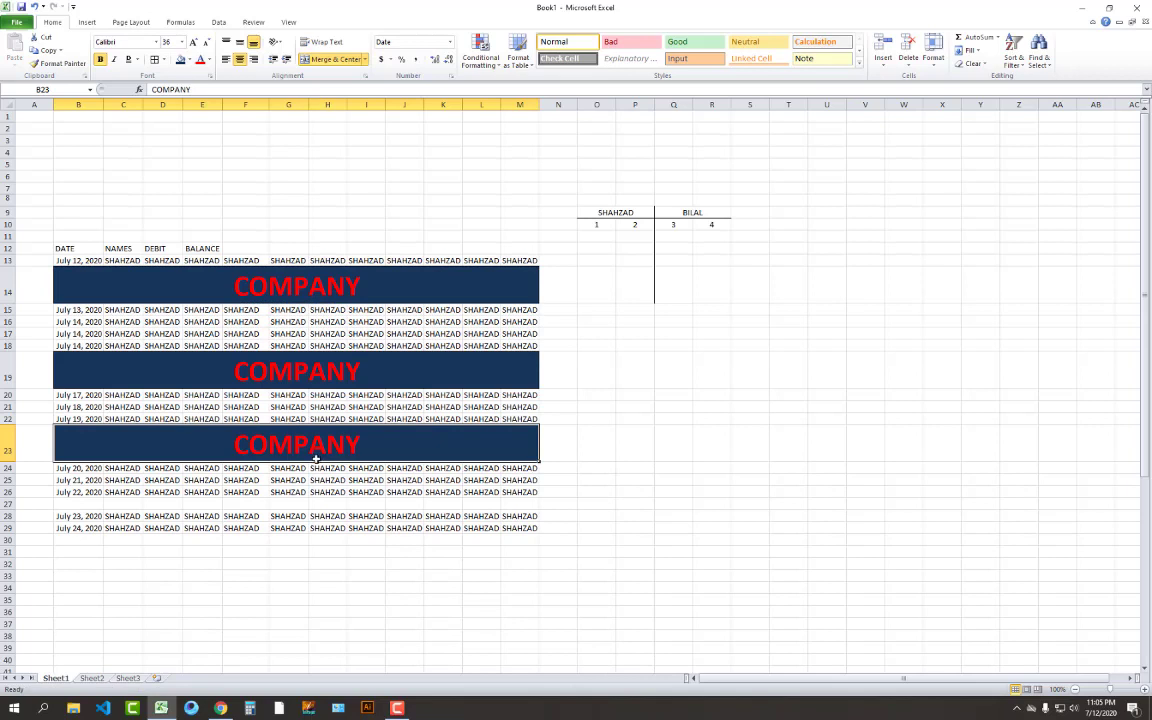
key(ctrl+c)
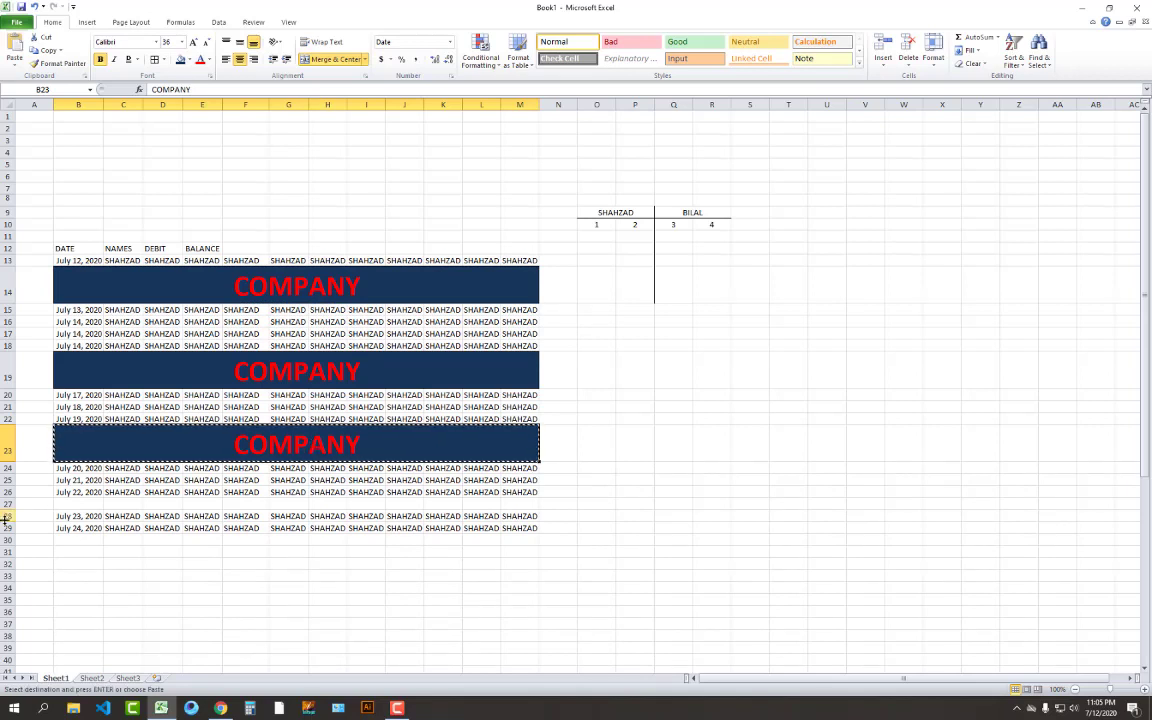
click(61, 503)
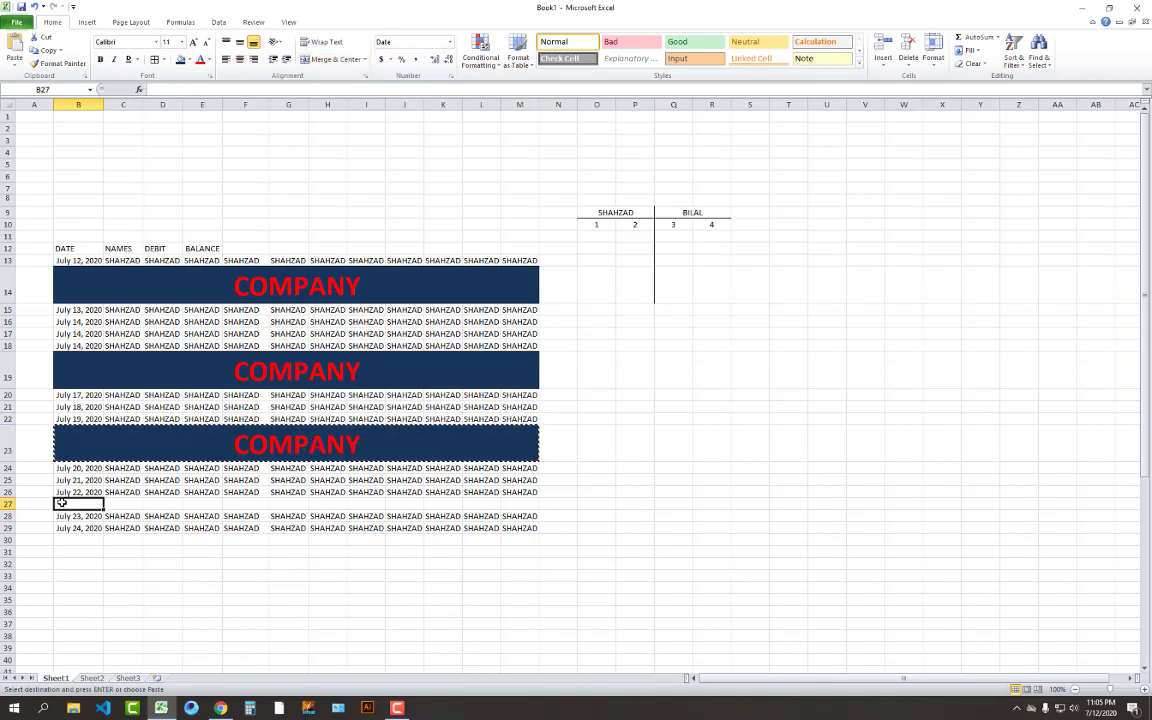
key(Return)
click(748, 563)
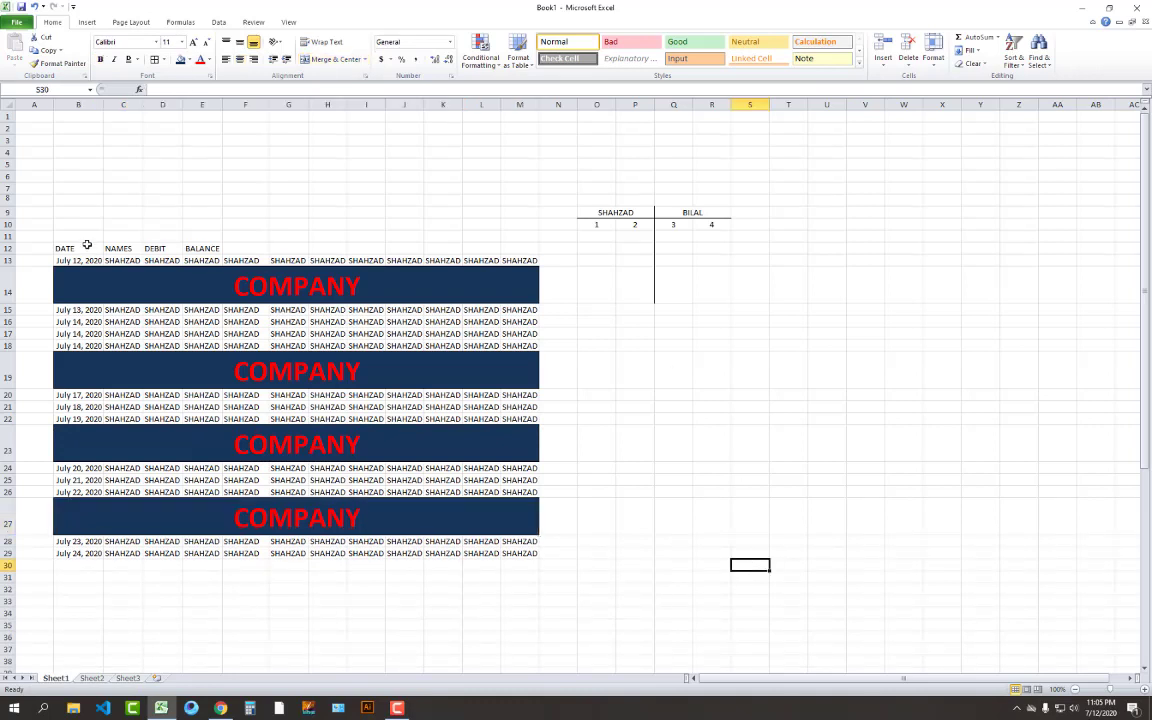
Clear the B12:E12 column headers and the SHAHZAD/BILAL table contents in O9:R14
drag(87, 247, 192, 248)
key(Delete)
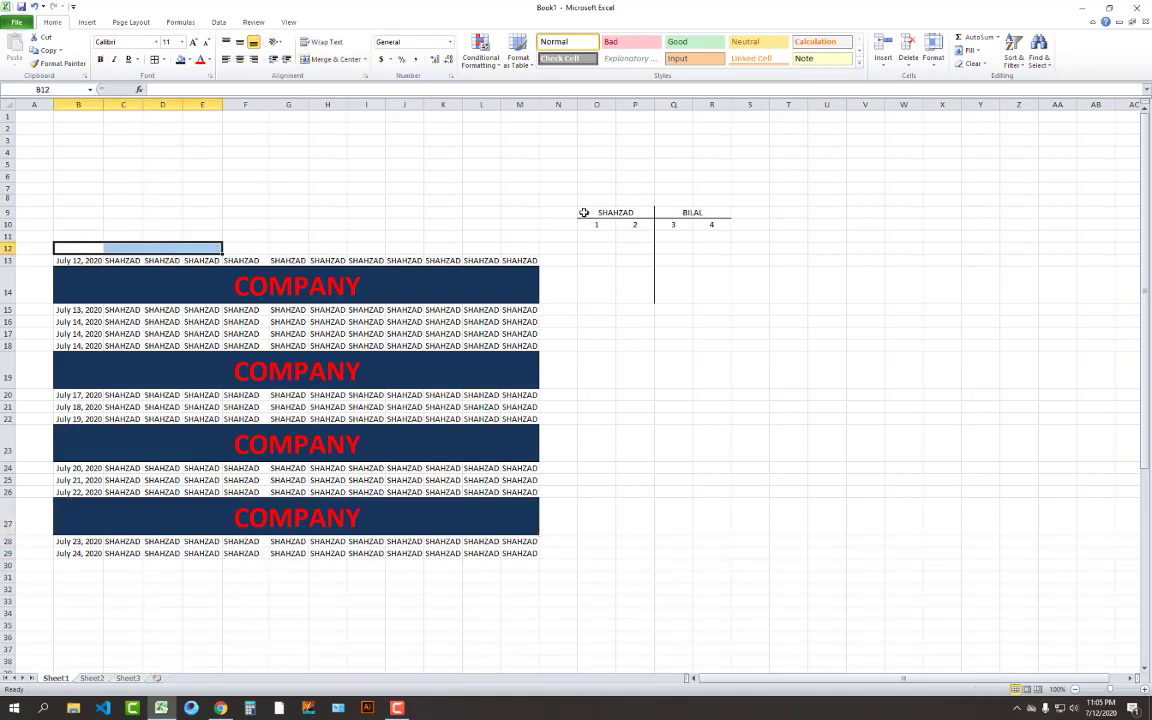
drag(584, 200, 818, 303)
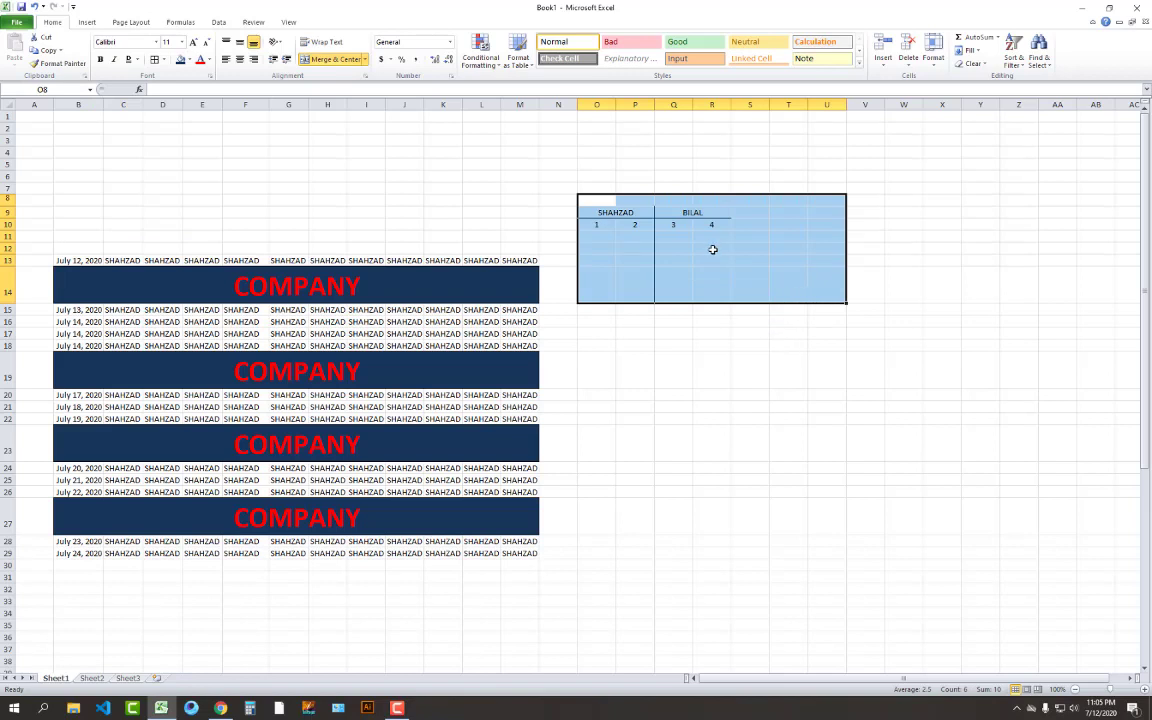
click(711, 309)
drag(617, 214, 700, 292)
key(Delete)
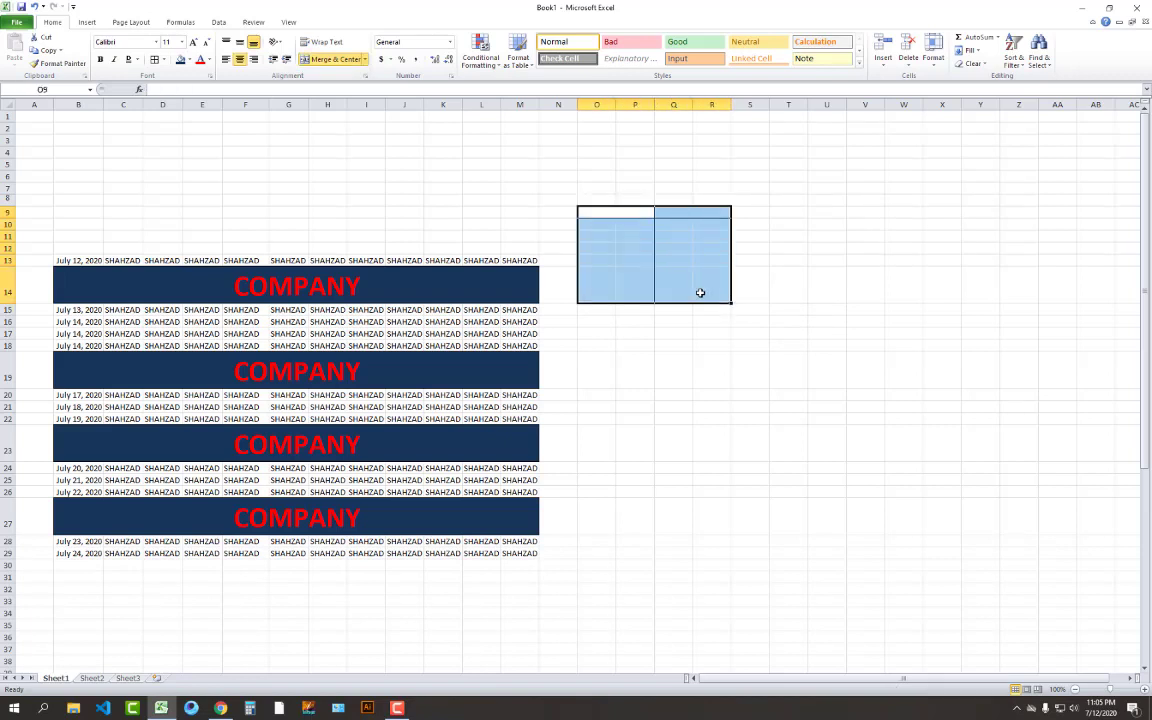
click(712, 366)
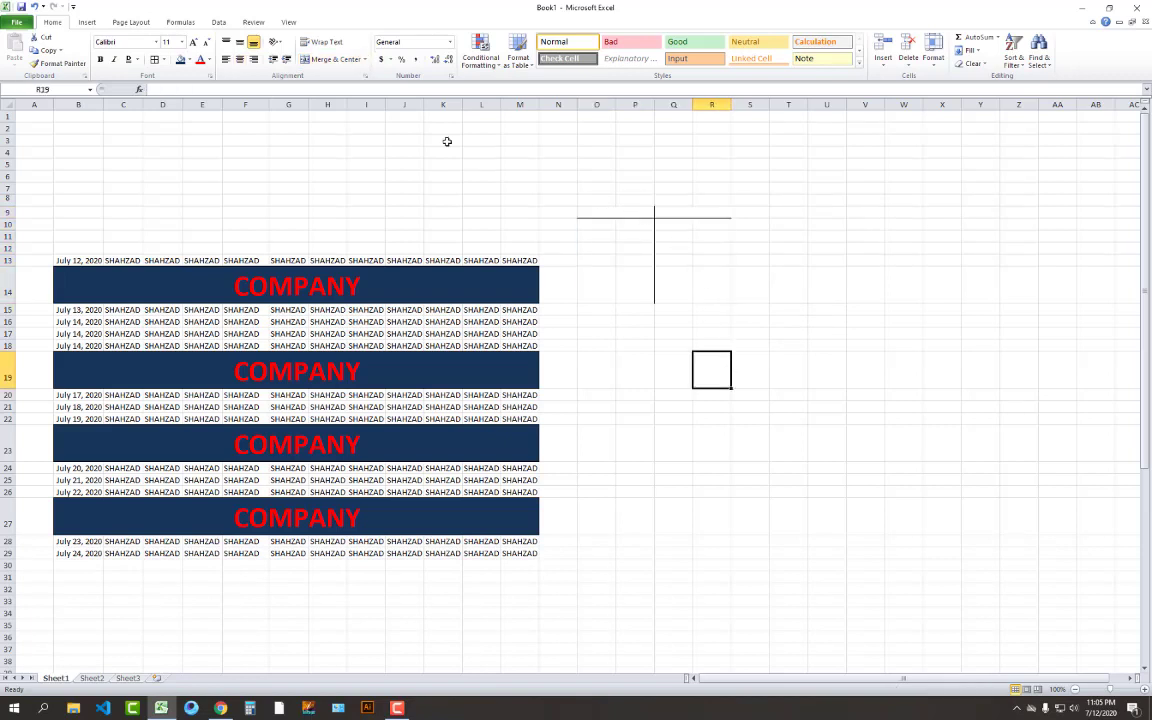
Apply No Border to O9:R14 to remove the leftover lines
drag(600, 213, 717, 294)
click(166, 60)
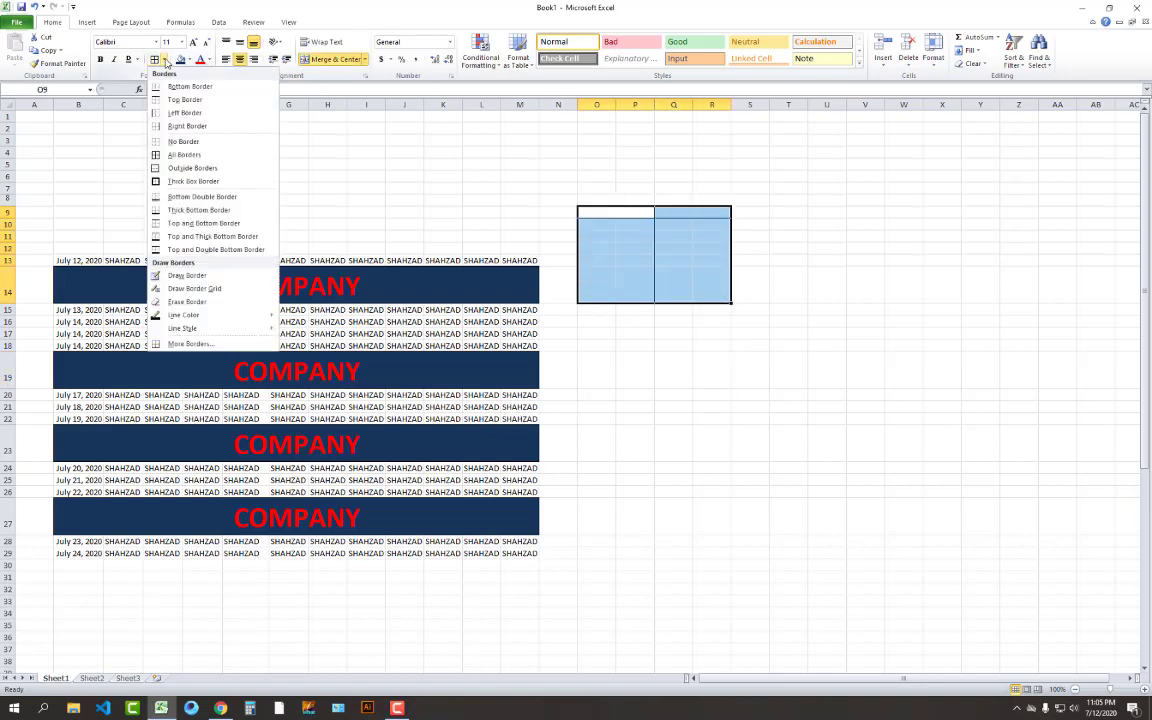
click(185, 142)
click(673, 309)
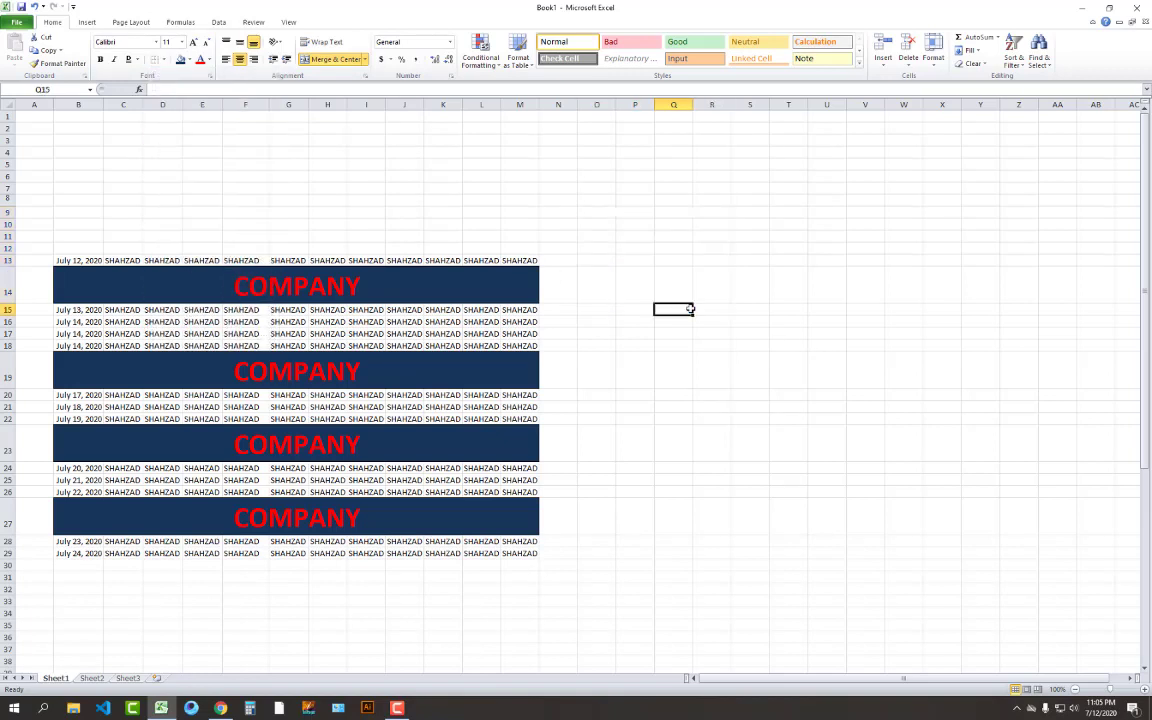
Restore the O9:R14 borders and paste a copy of that block at G4
key(ctrl+z)
click(825, 334)
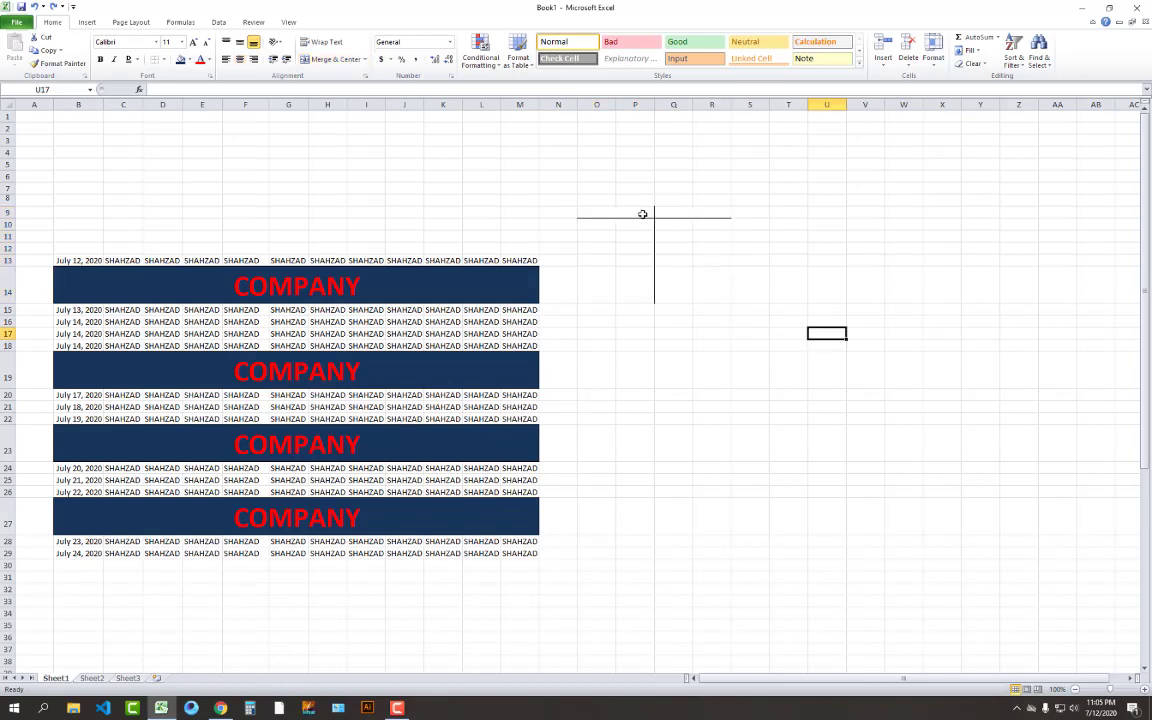
drag(642, 214, 705, 286)
key(ctrl+c)
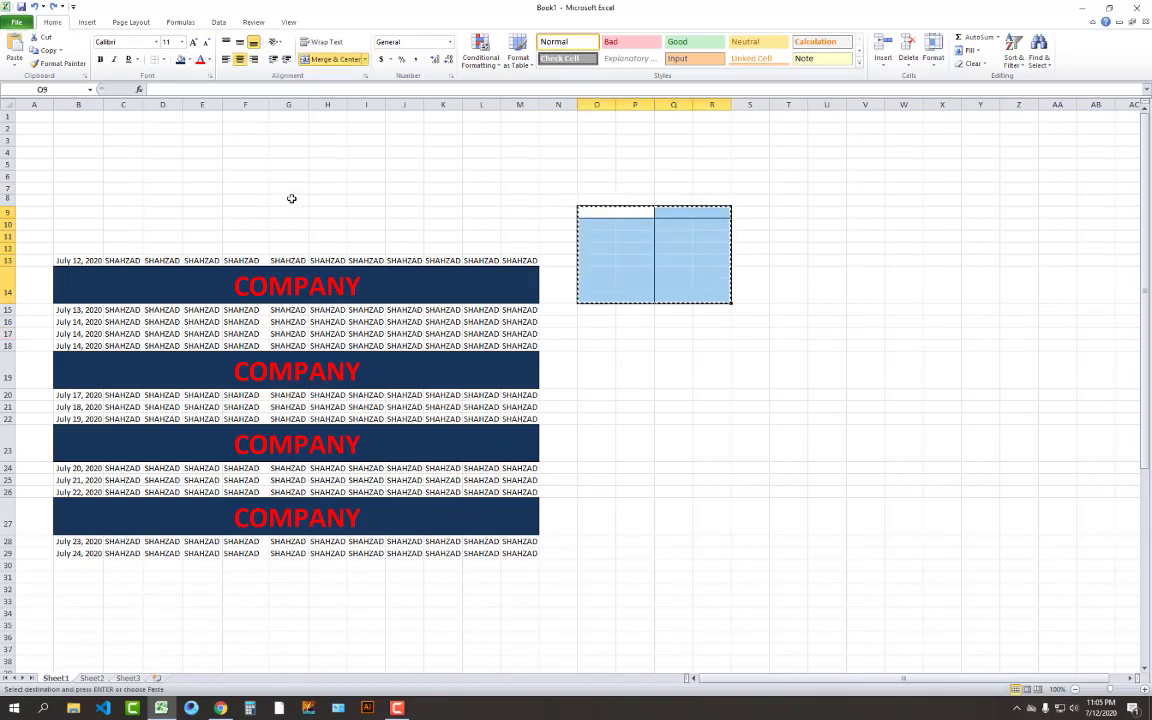
click(276, 152)
key(Return)
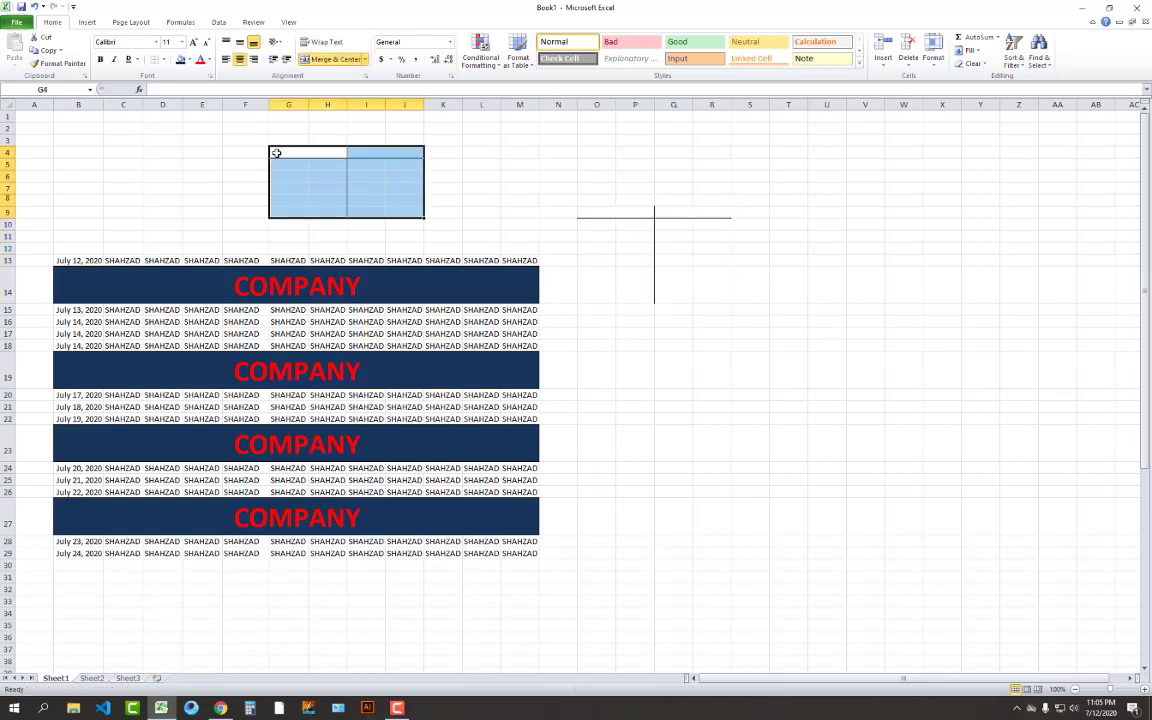
Delete the top cells of the pasted G4 block, unmerging and shifting cells up
drag(597, 212, 710, 292)
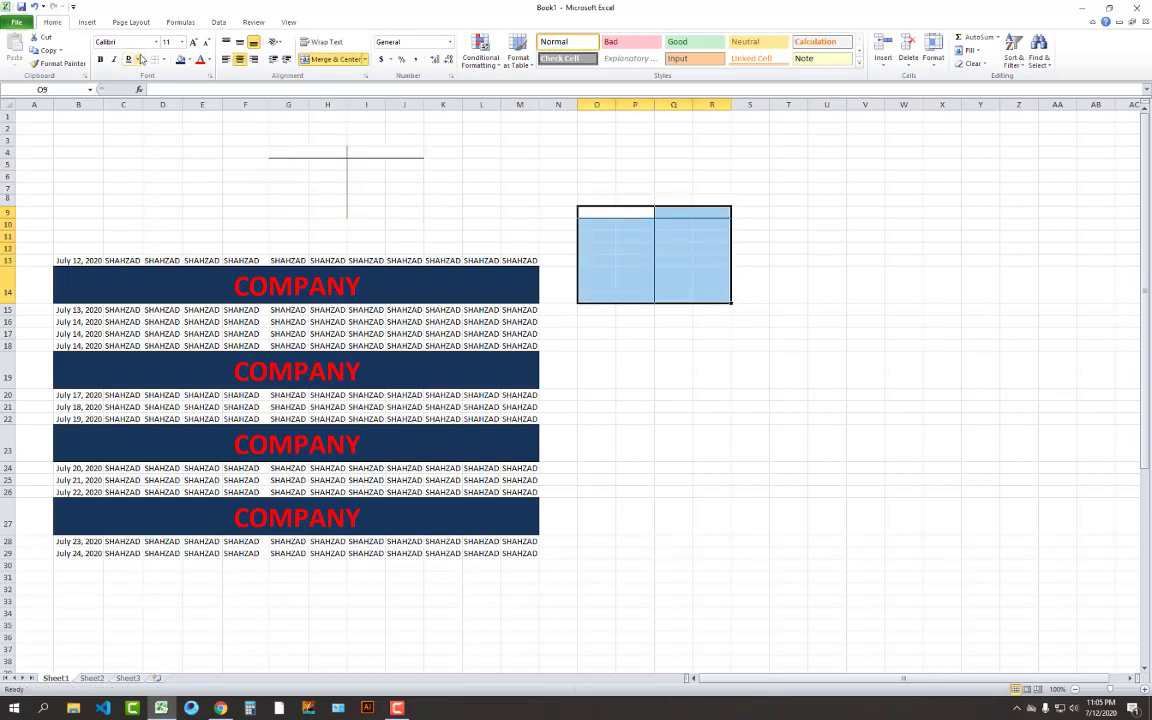
click(551, 172)
drag(329, 149, 405, 212)
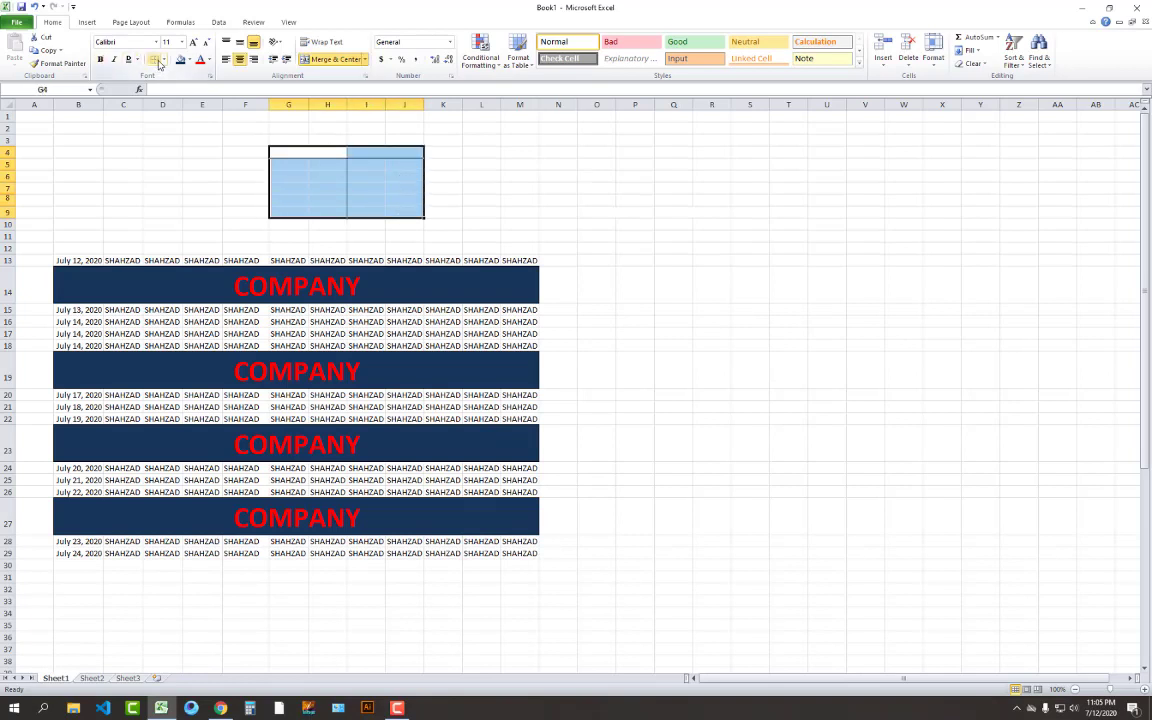
click(494, 187)
key(ctrl+z)
click(263, 126)
drag(297, 154, 404, 211)
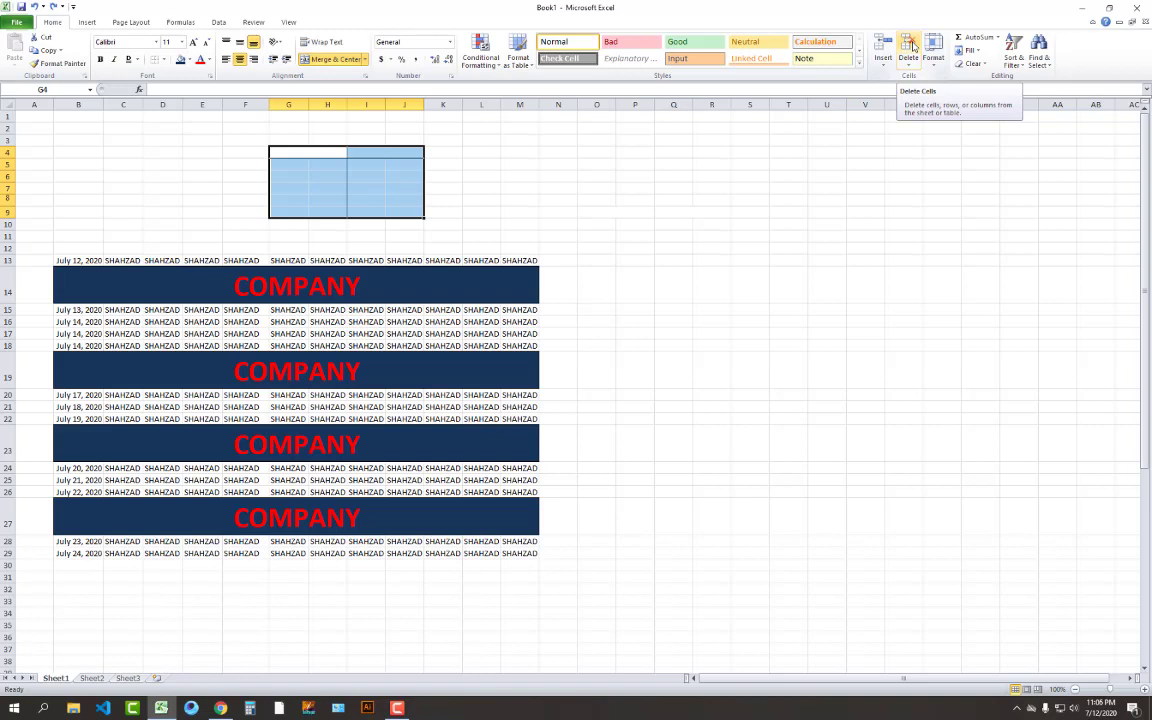
click(912, 46)
click(550, 386)
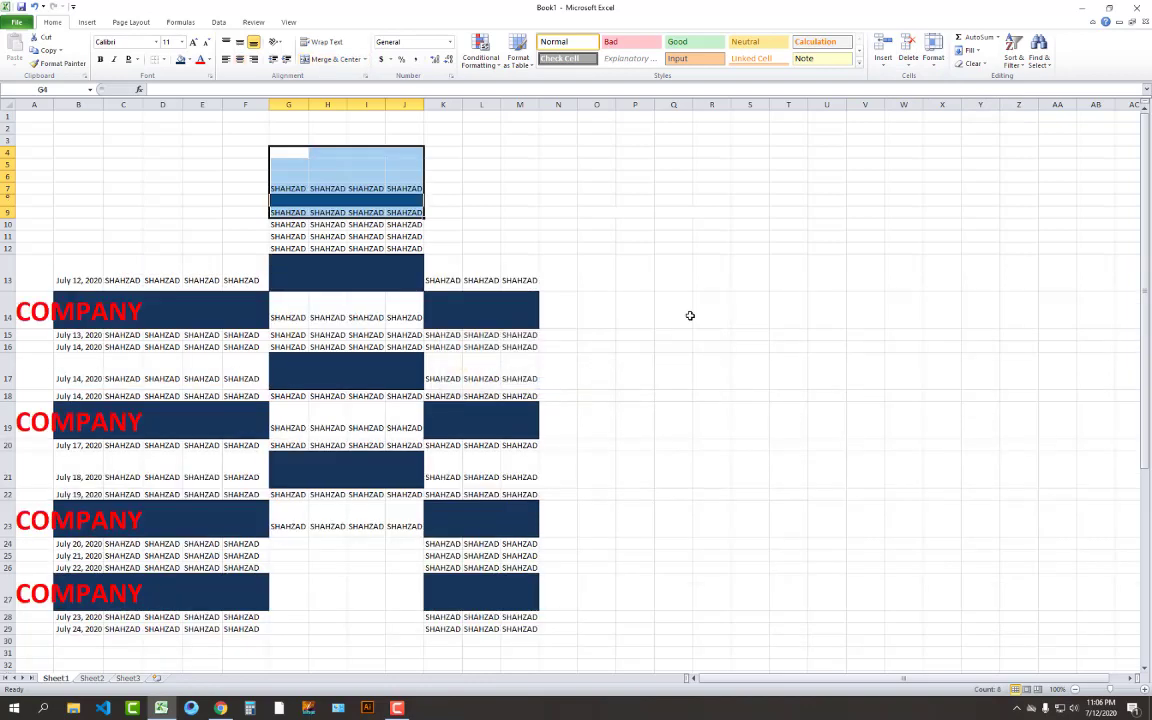
click(616, 212)
Delete the empty rows 4 through 9
drag(475, 152, 760, 224)
drag(201, 159, 41, 216)
click(599, 187)
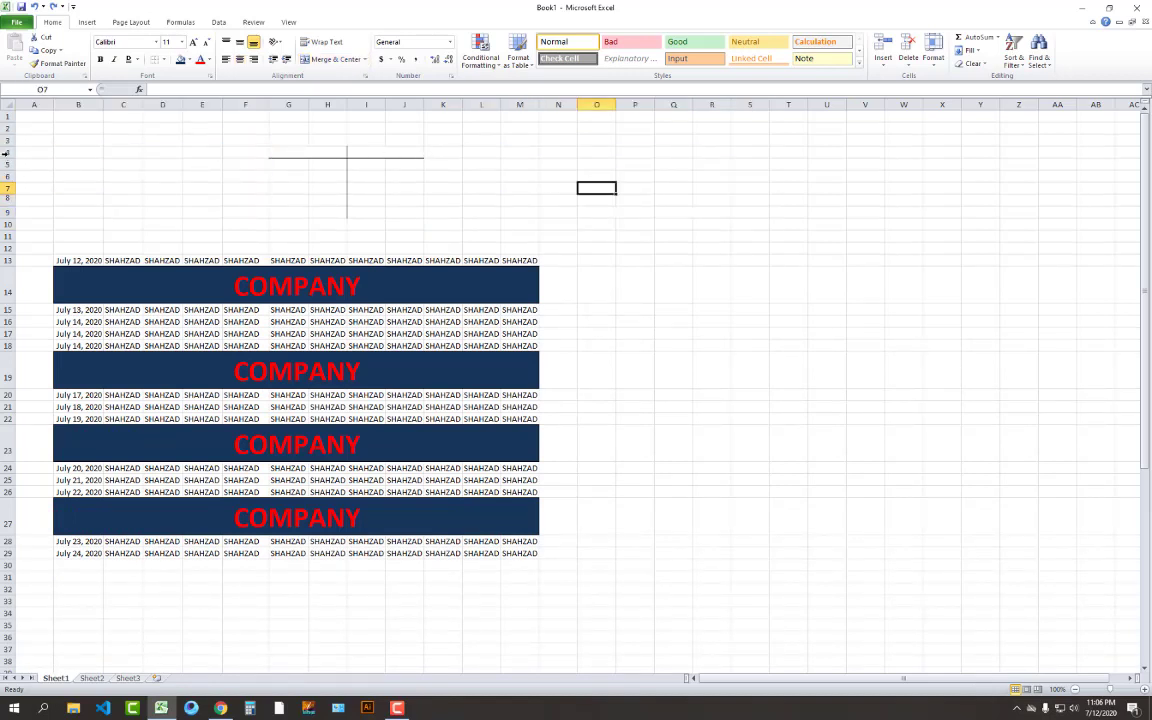
drag(5, 153, 6, 213)
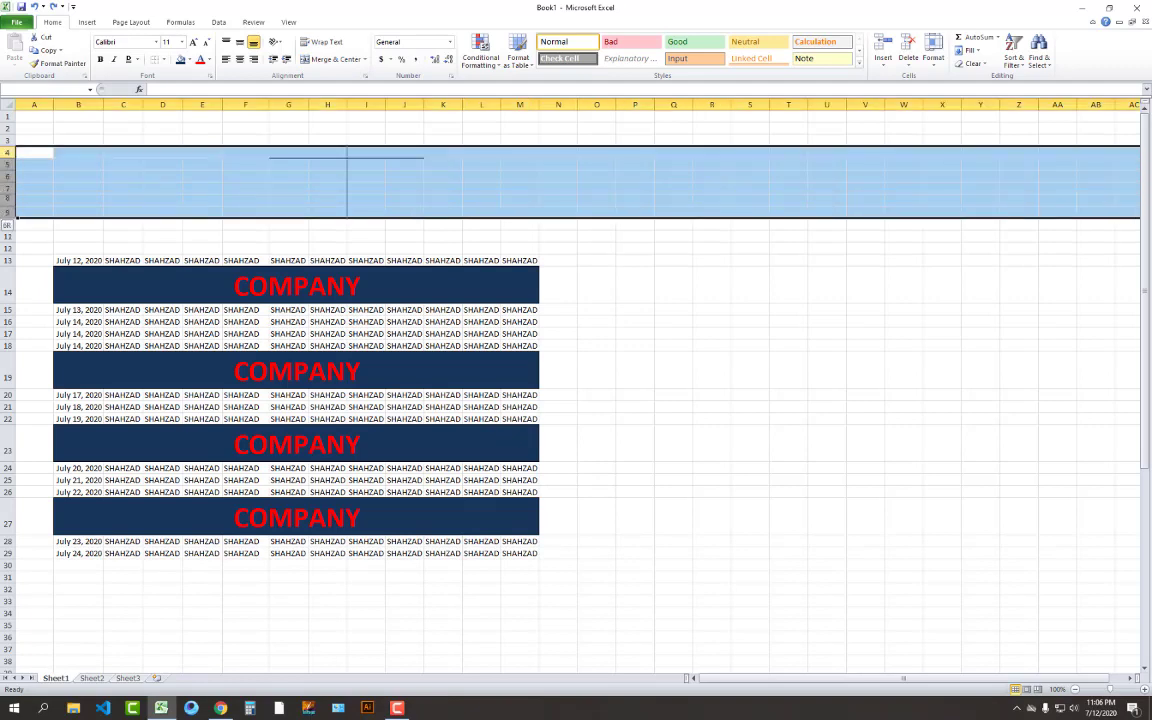
click(910, 44)
click(750, 396)
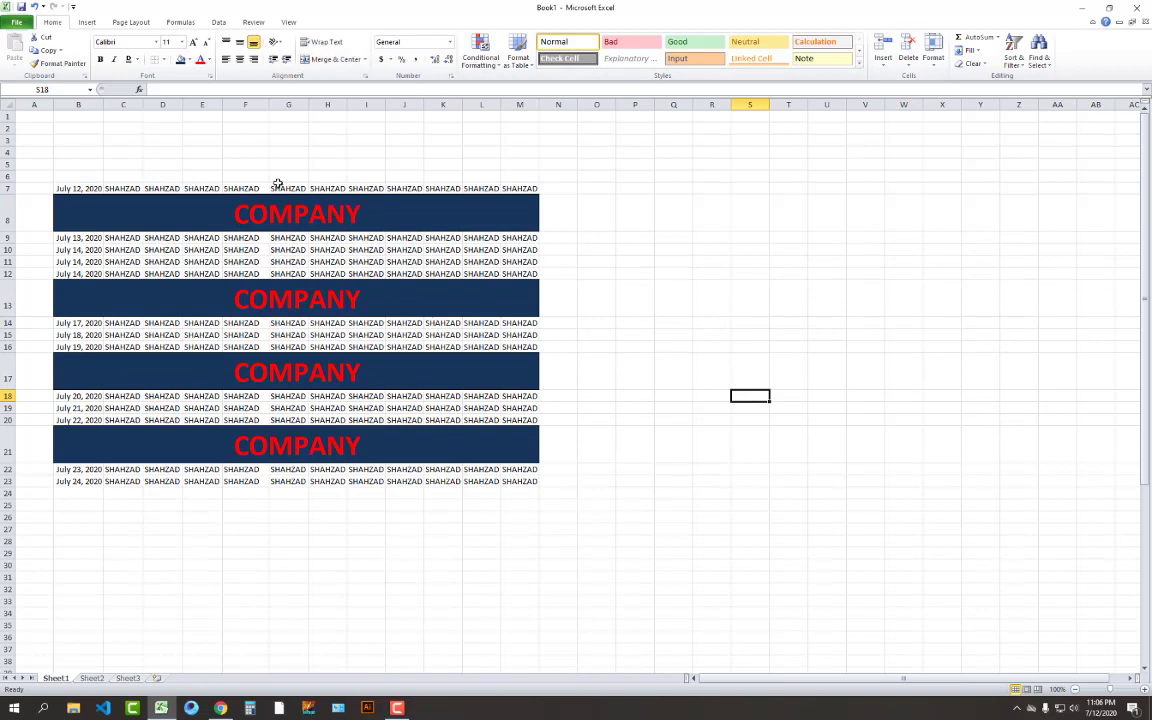
click(210, 127)
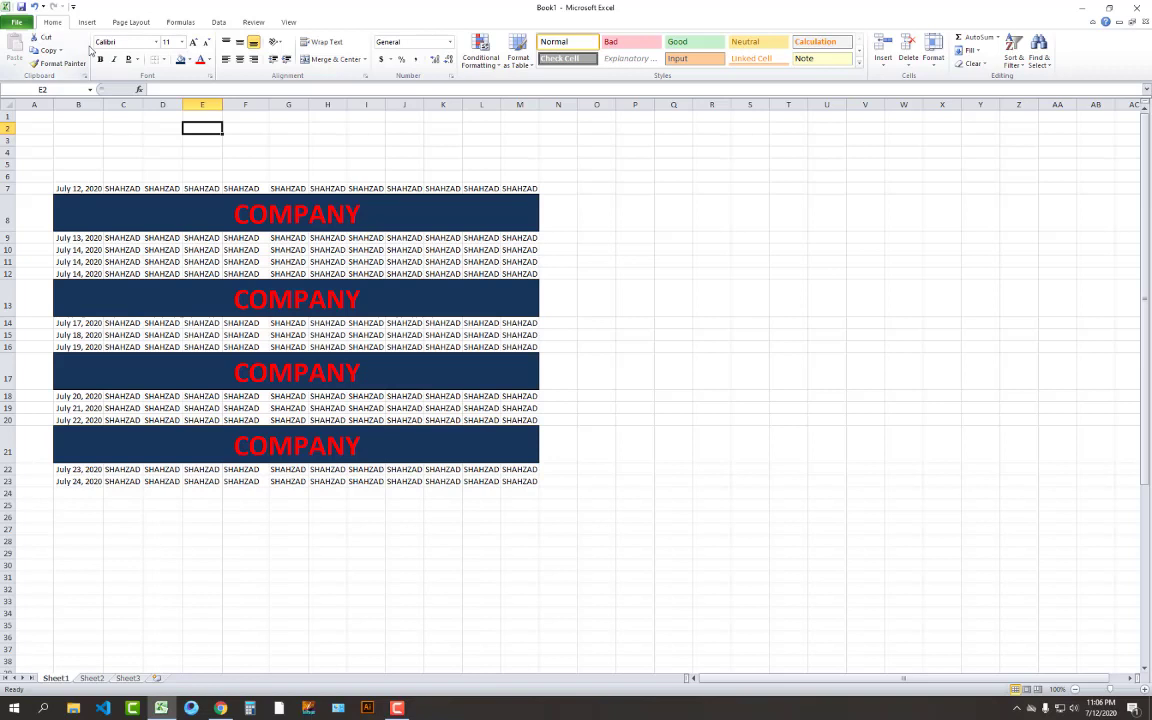
click(243, 249)
drag(85, 188, 188, 206)
click(214, 173)
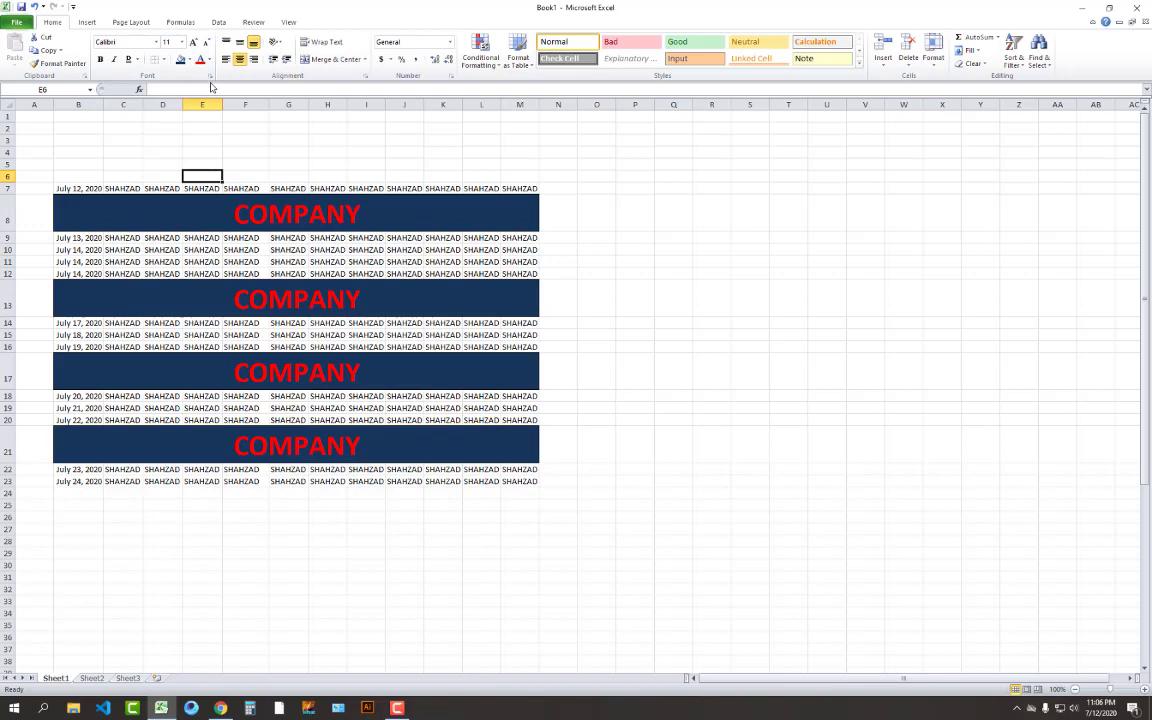
key(ctrl+p)
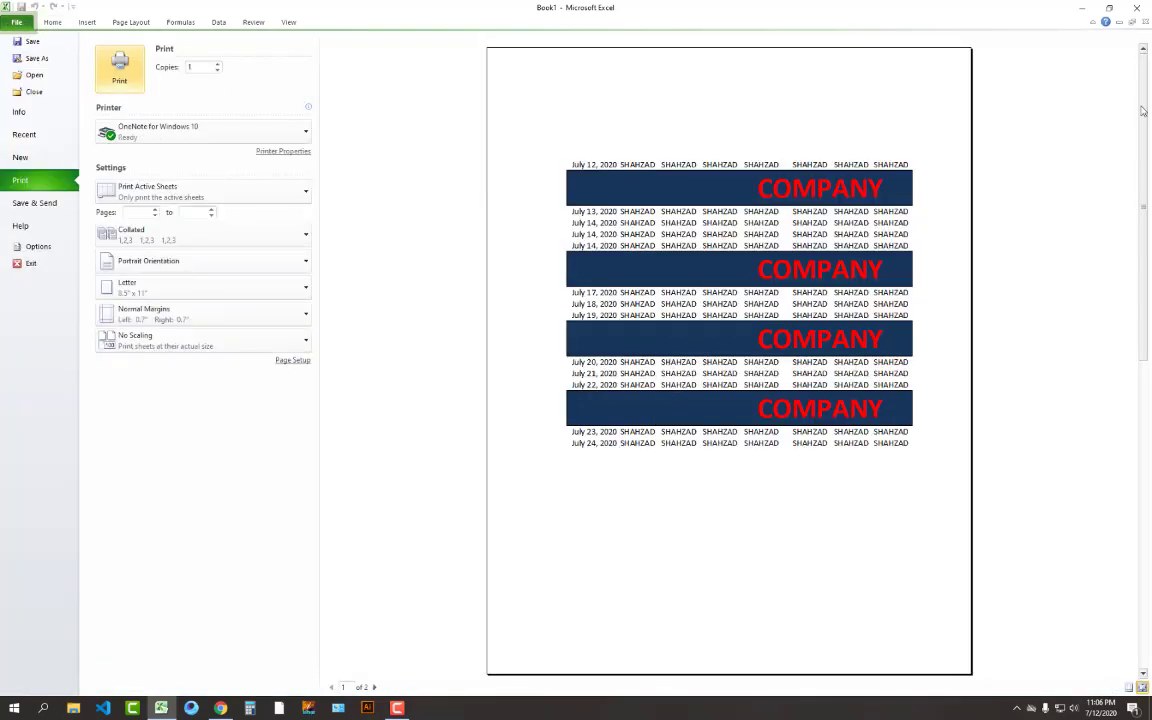
click(51, 22)
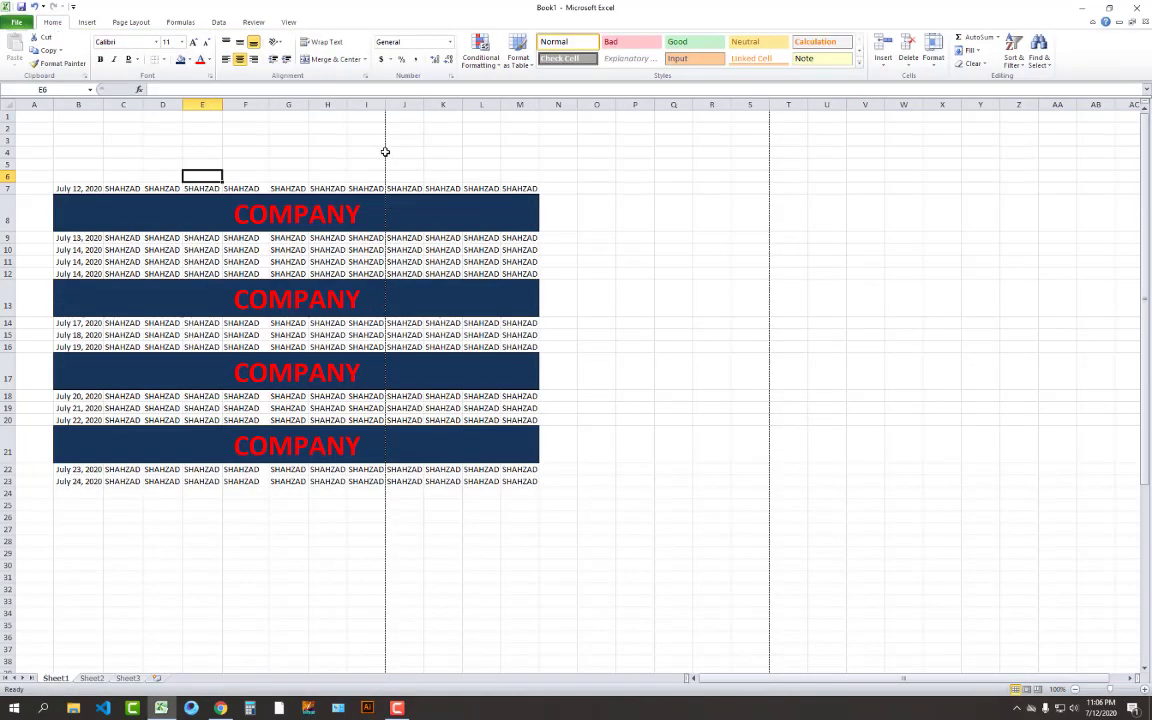
scroll(369, 530, down, 4)
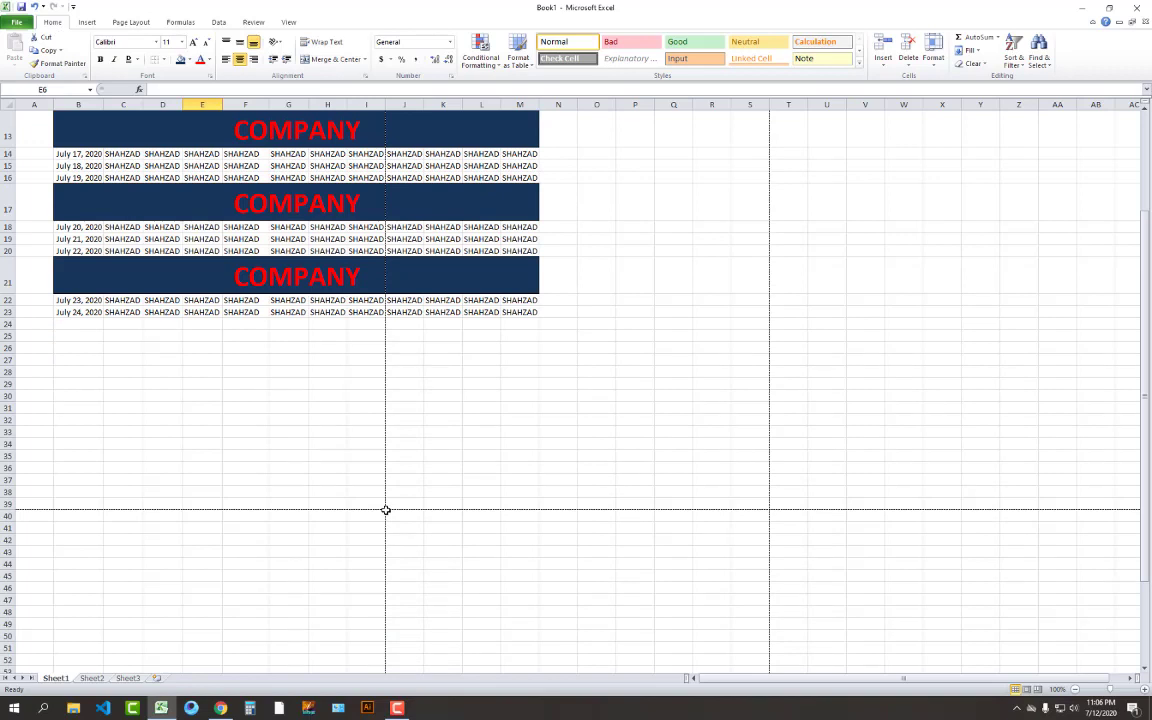
scroll(385, 510, up, 4)
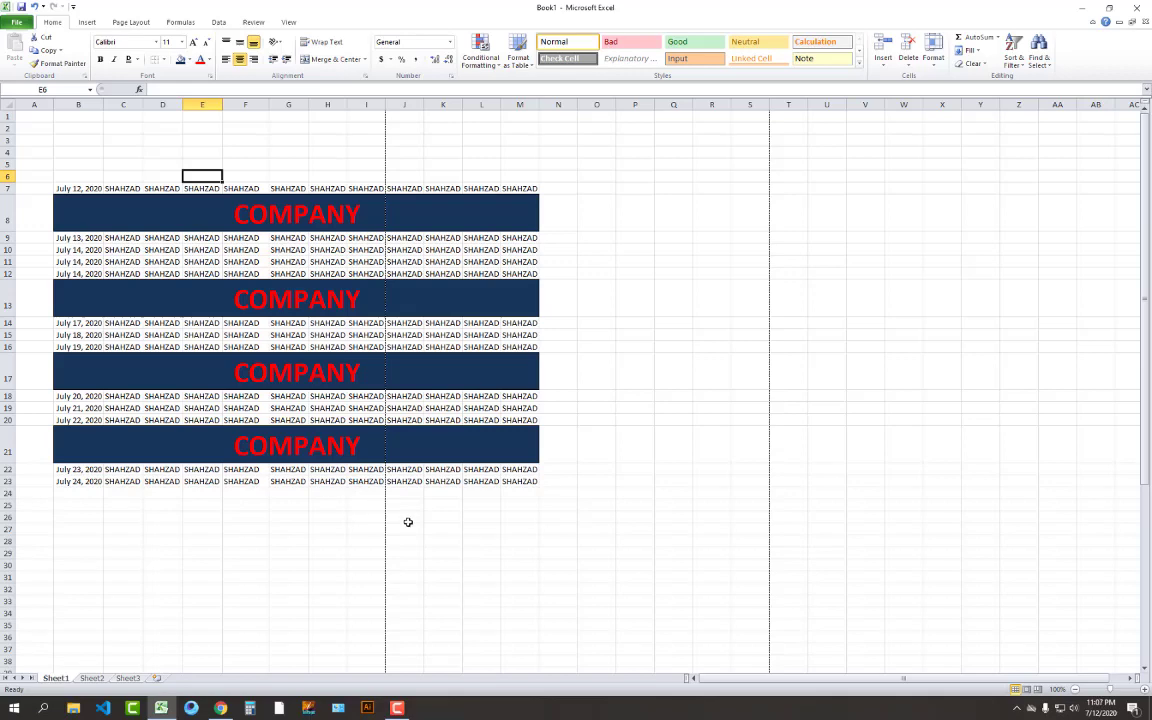
click(440, 528)
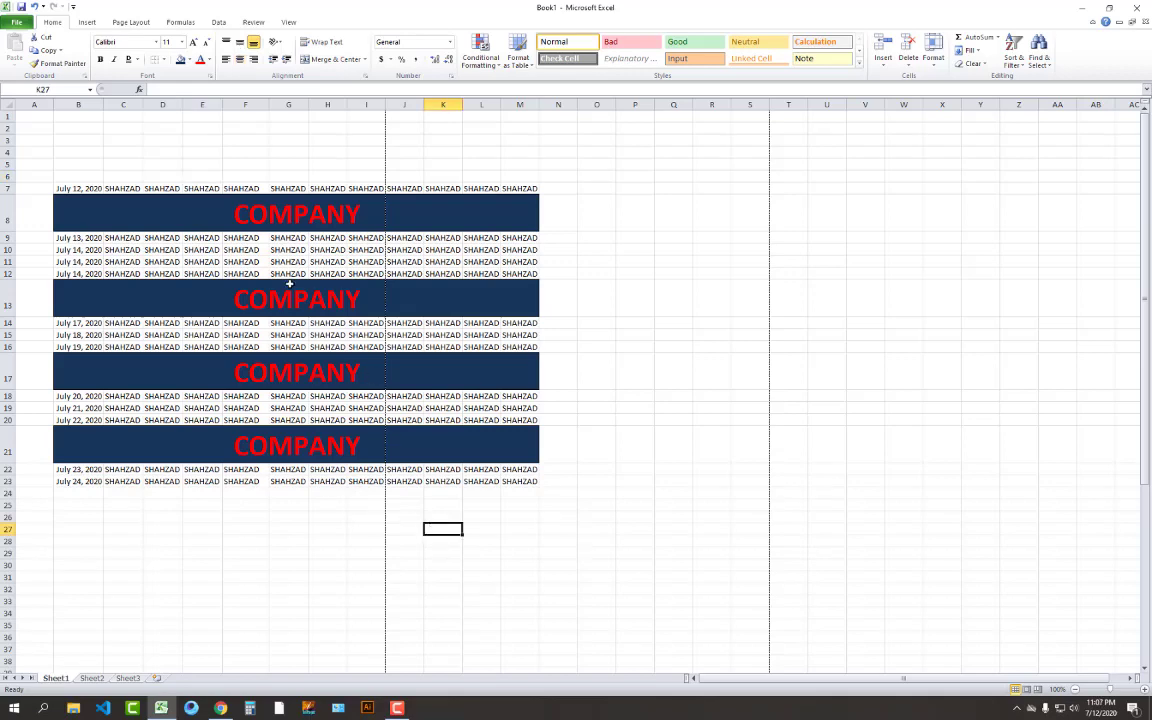
In print preview, drag the left and right margins to the page edges, raise the top margin, and narrow column A
key(ctrl+p)
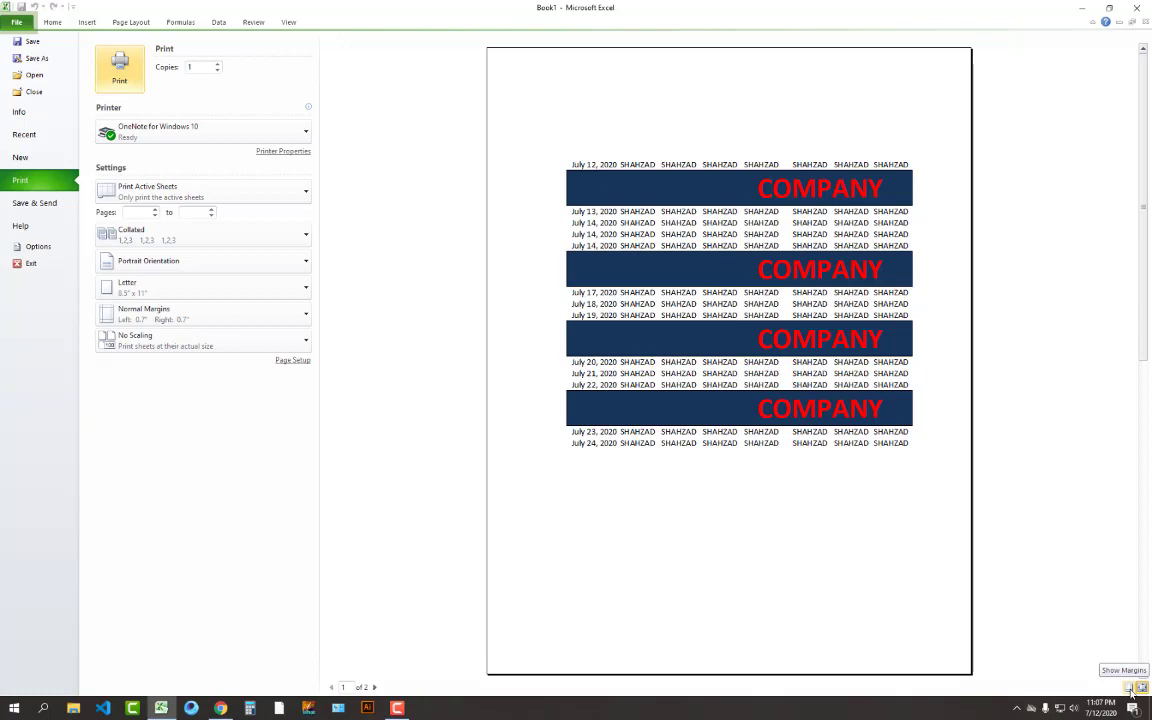
click(1129, 688)
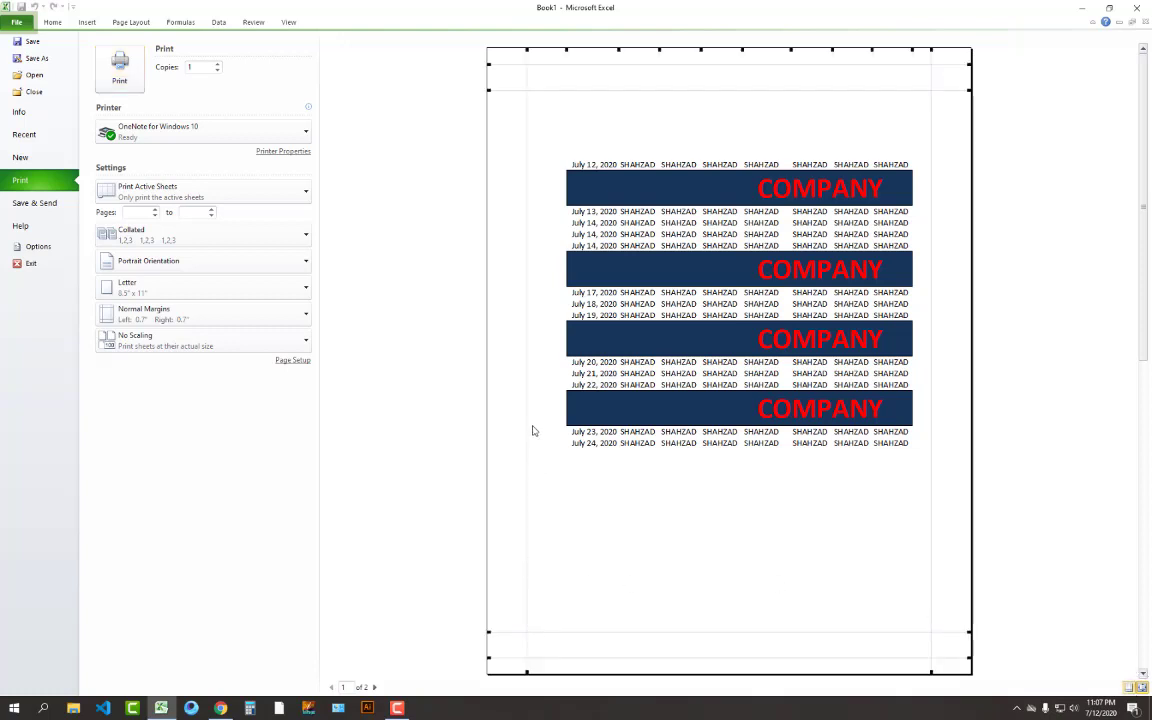
drag(527, 422, 486, 418)
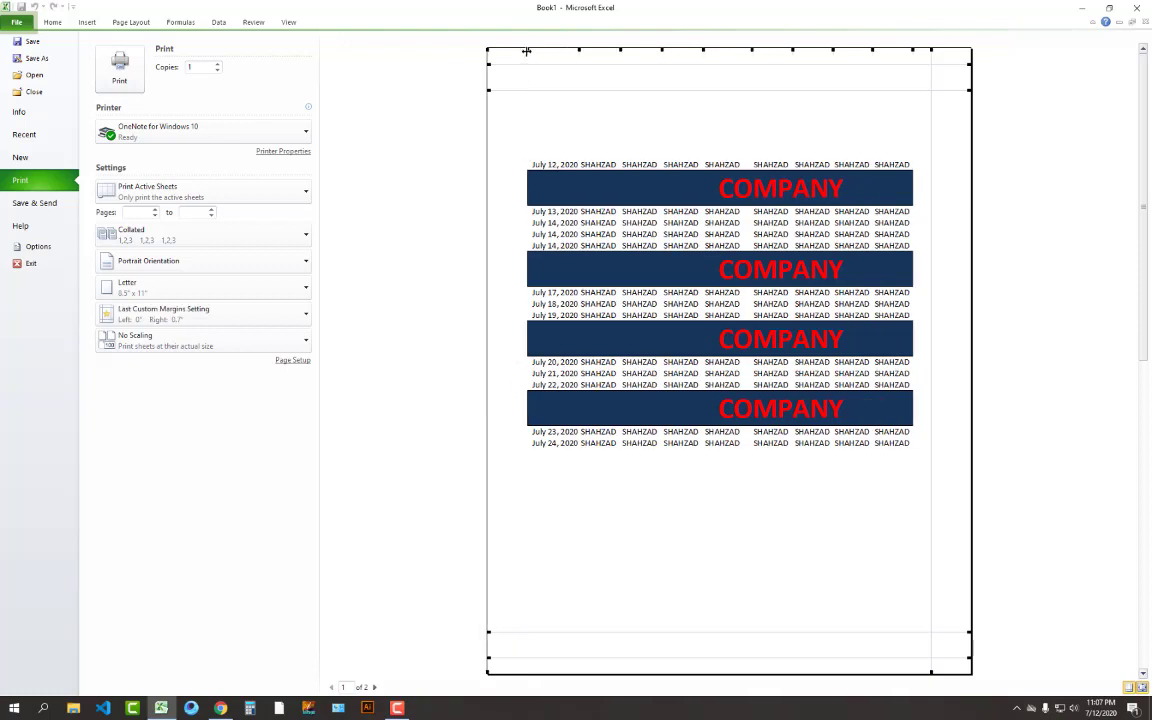
drag(527, 52, 495, 56)
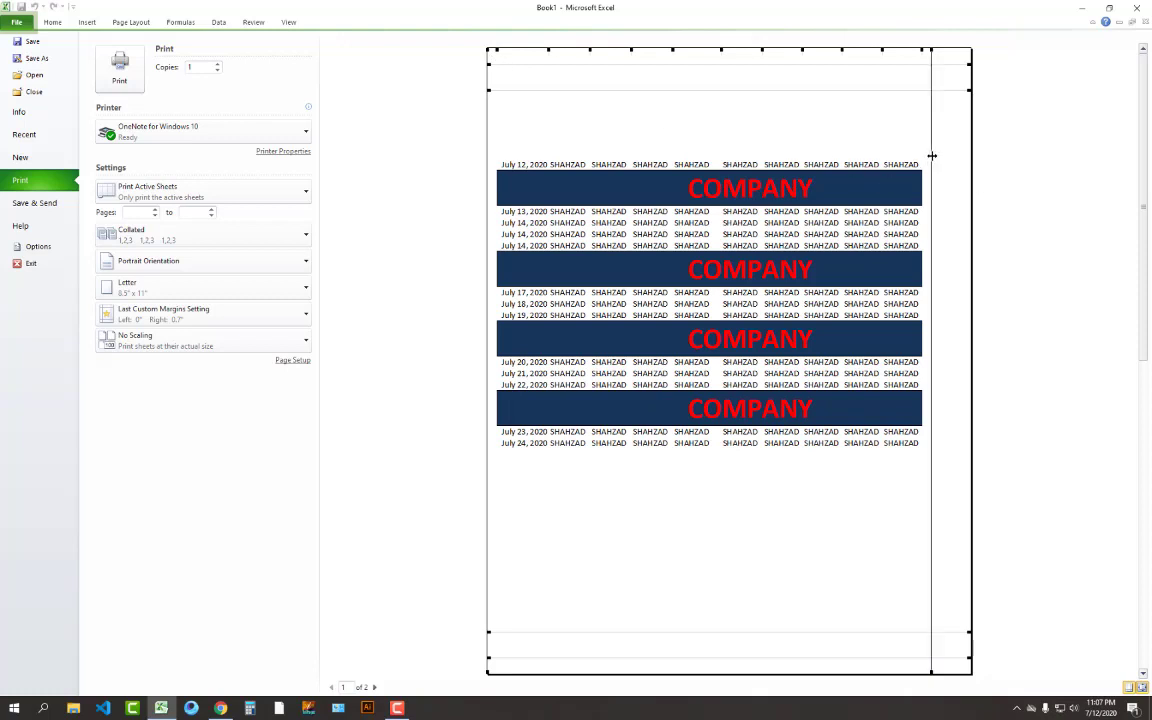
drag(931, 155, 975, 157)
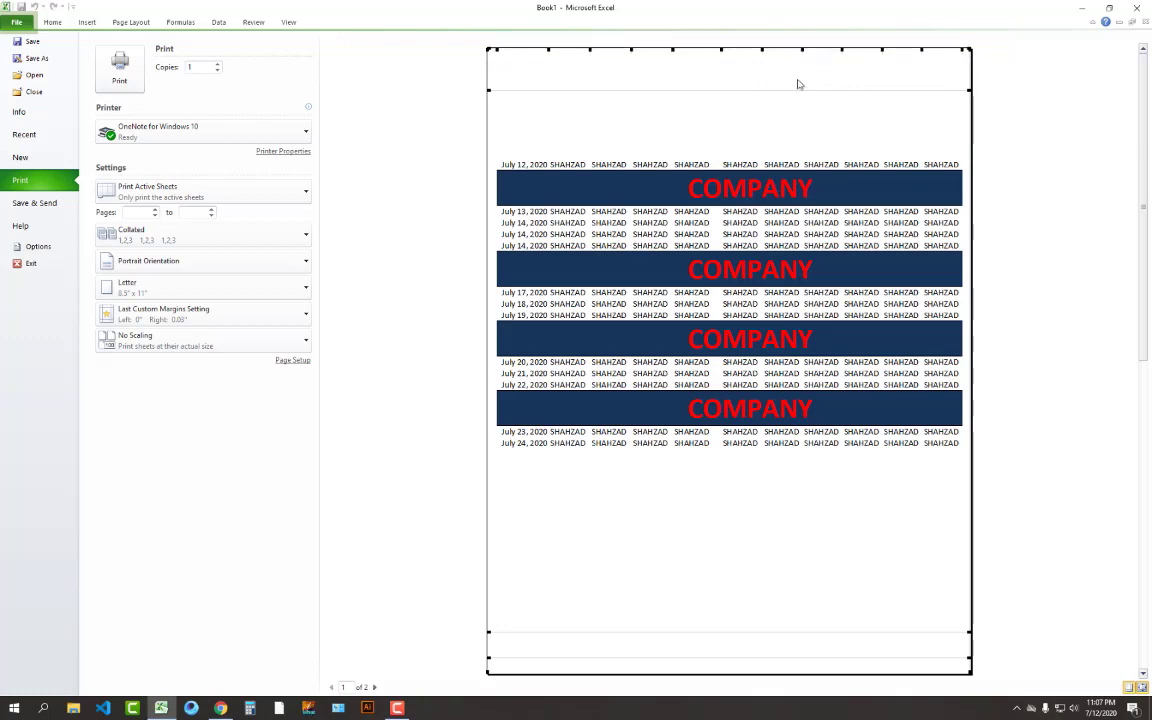
drag(798, 89, 792, 45)
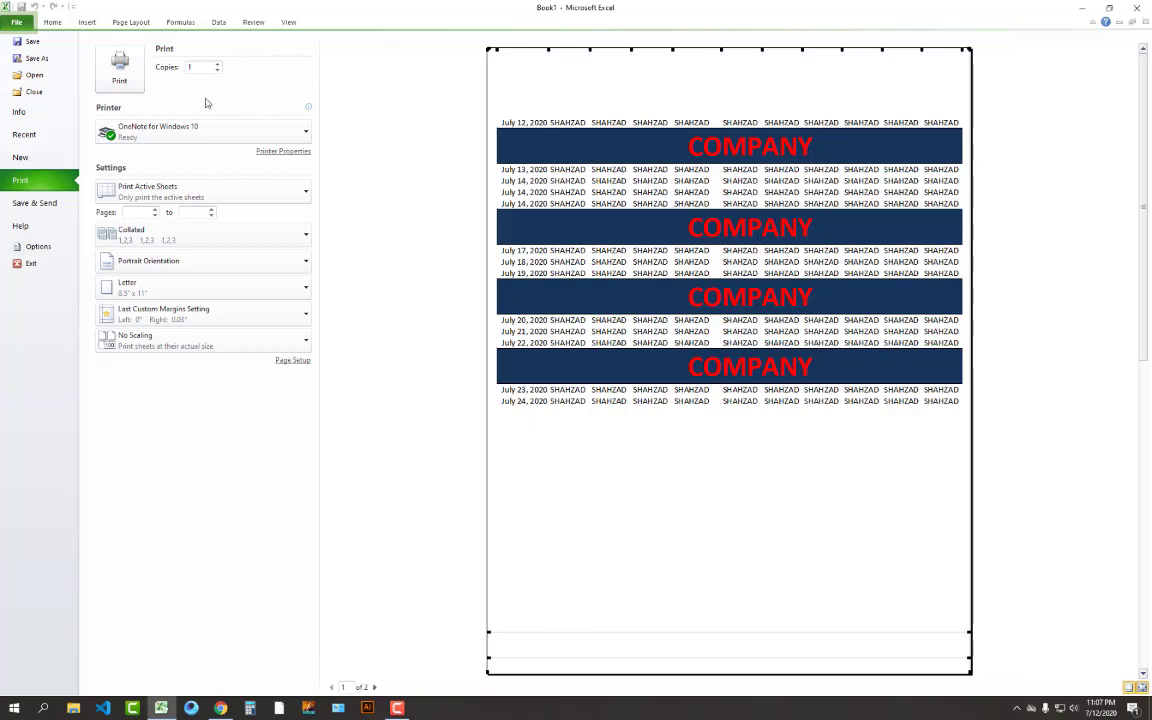
click(55, 25)
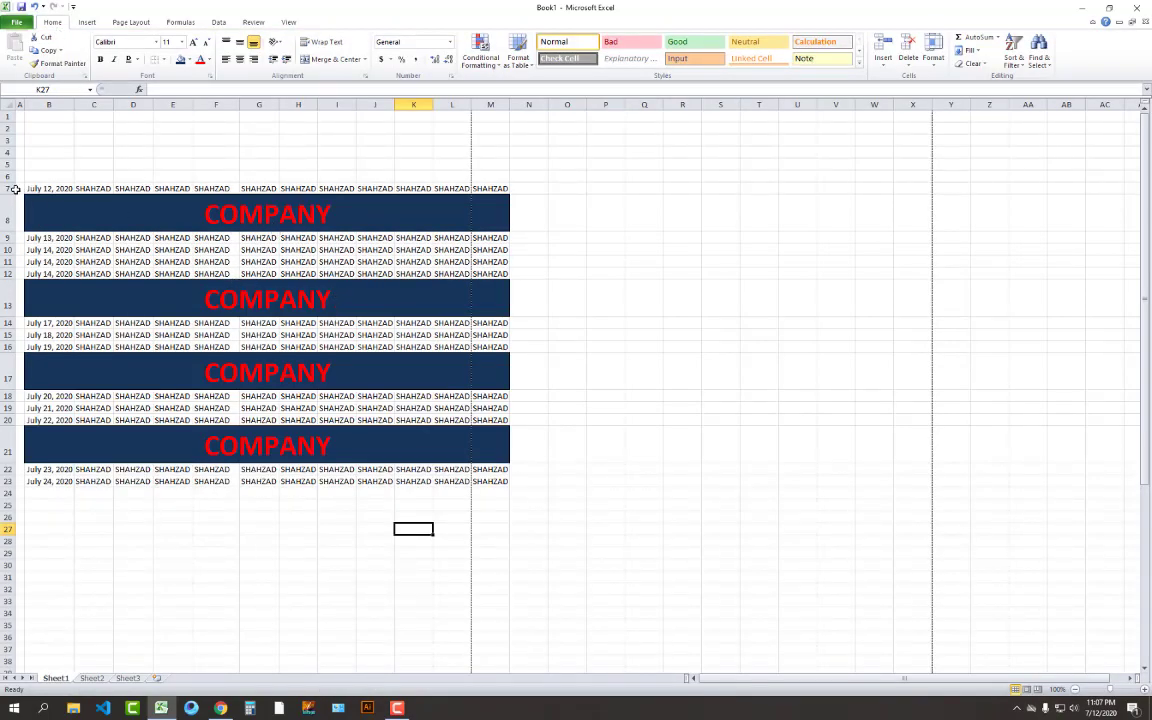
Copy rows 7–23 and paste them below the existing table
drag(9, 188, 8, 482)
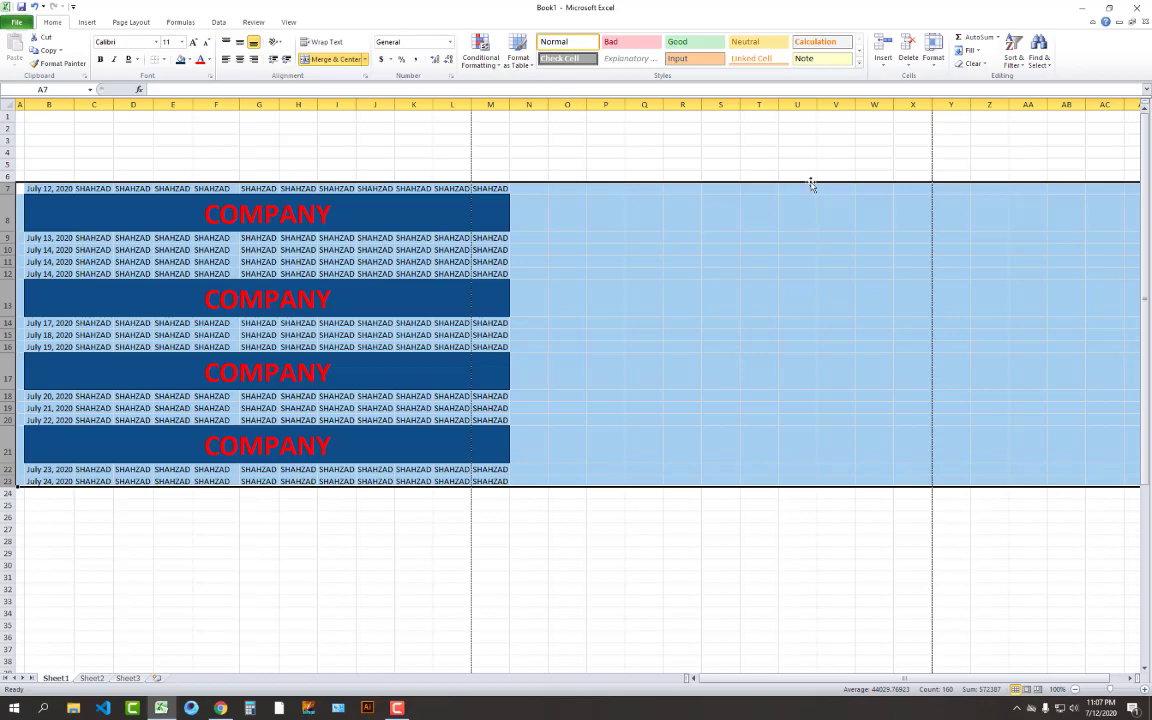
key(ctrl+c)
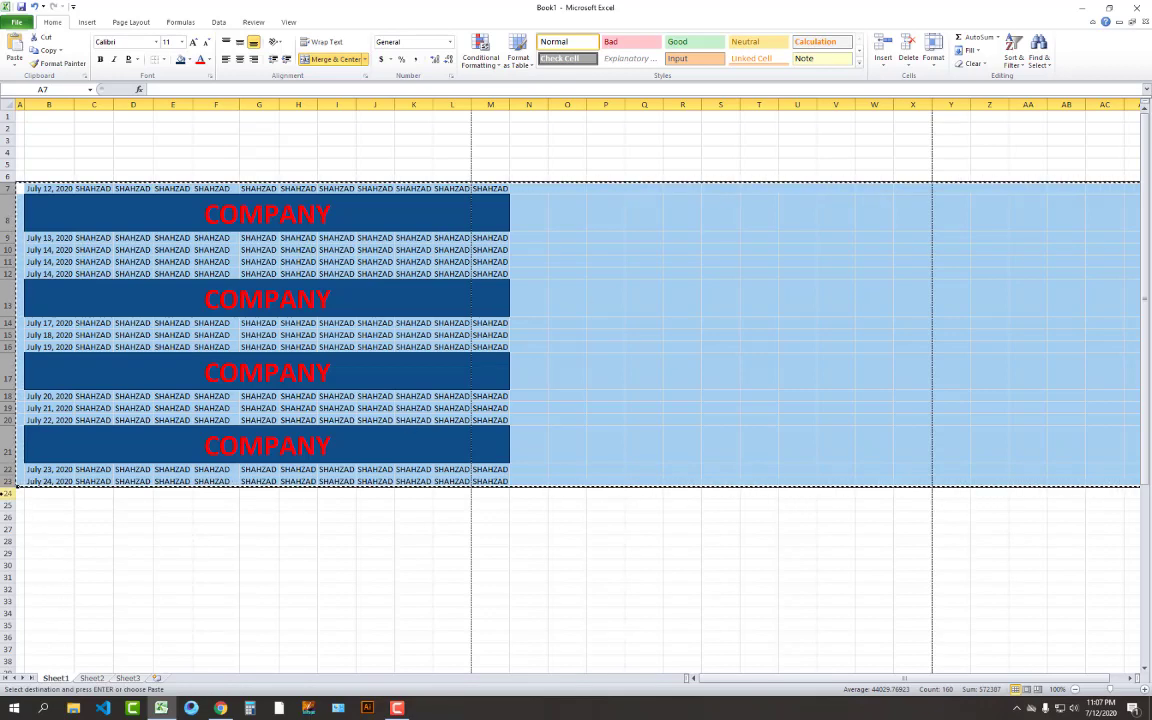
drag(8, 493, 19, 453)
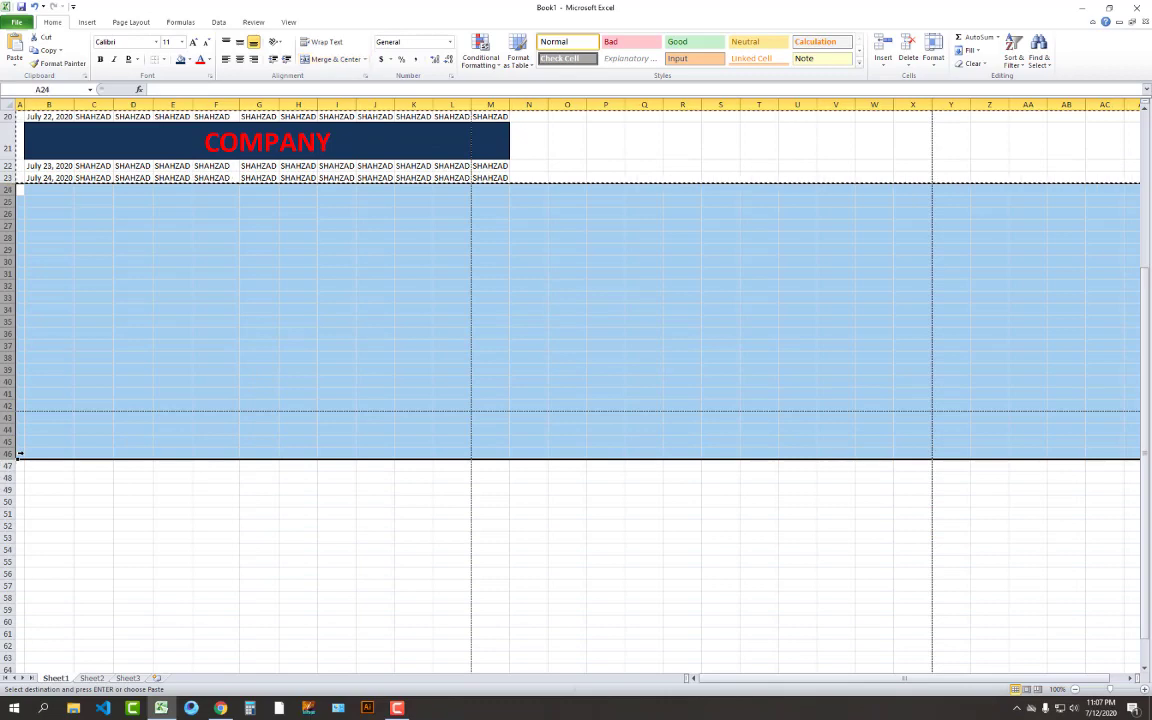
key(Return)
click(374, 649)
Select the data block from B7 down to M40
scroll(386, 630, up, 6)
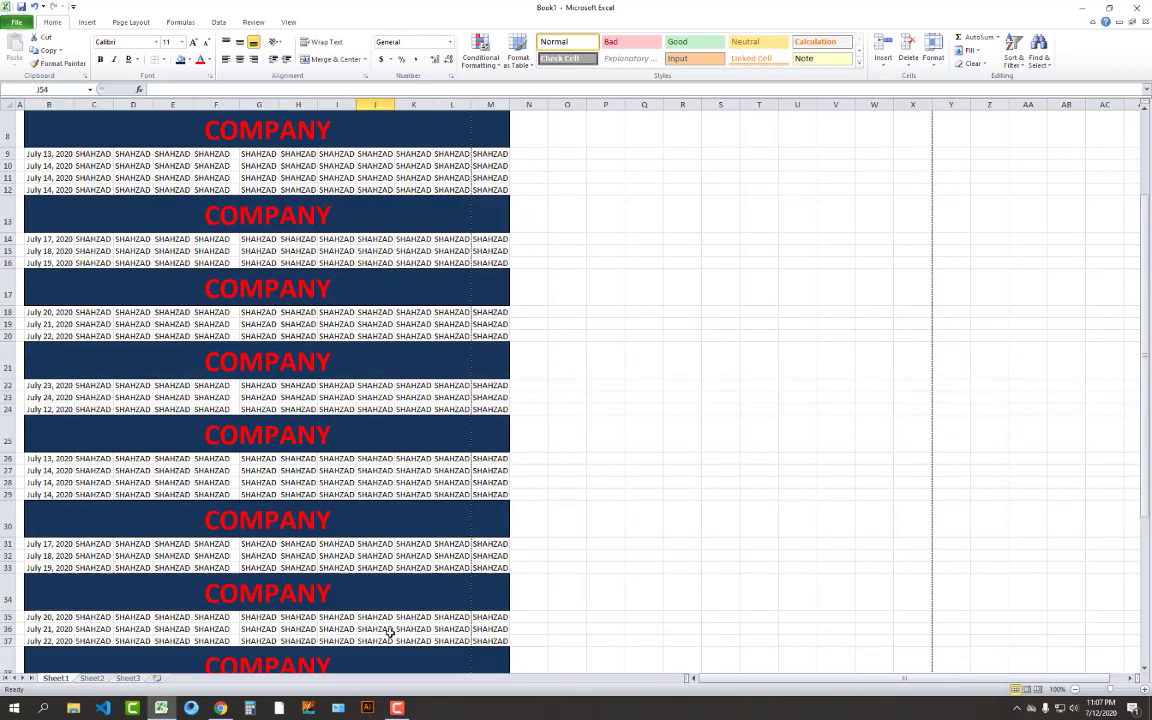
click(496, 421)
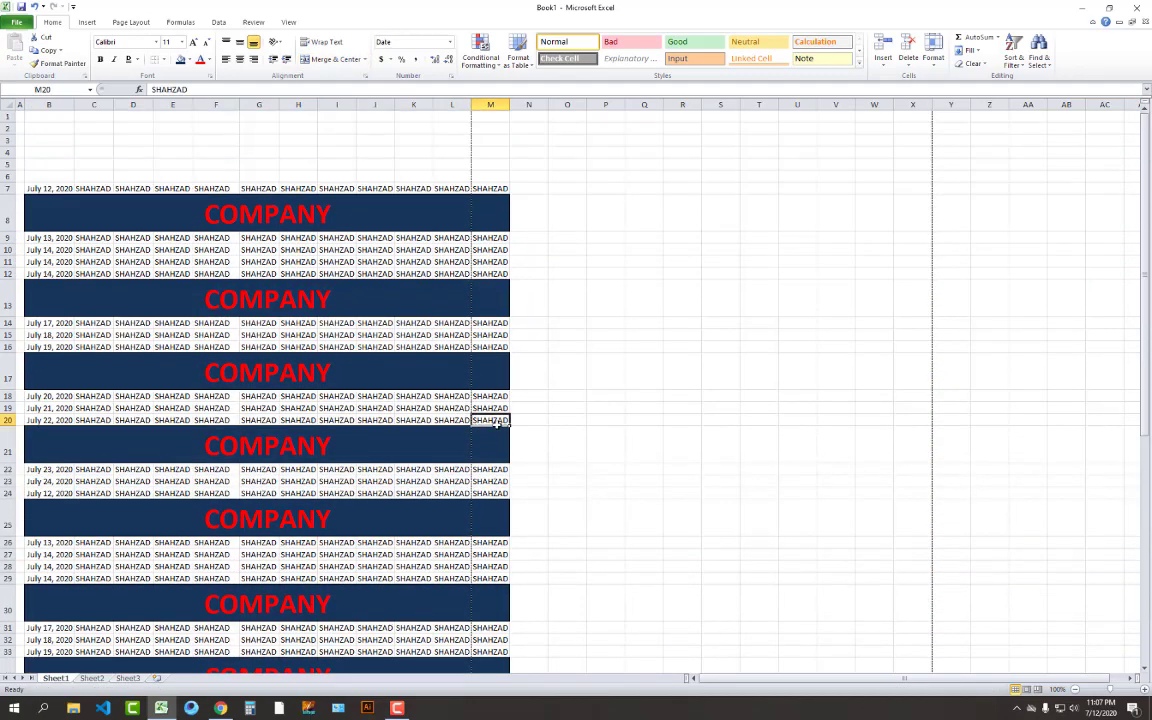
click(557, 360)
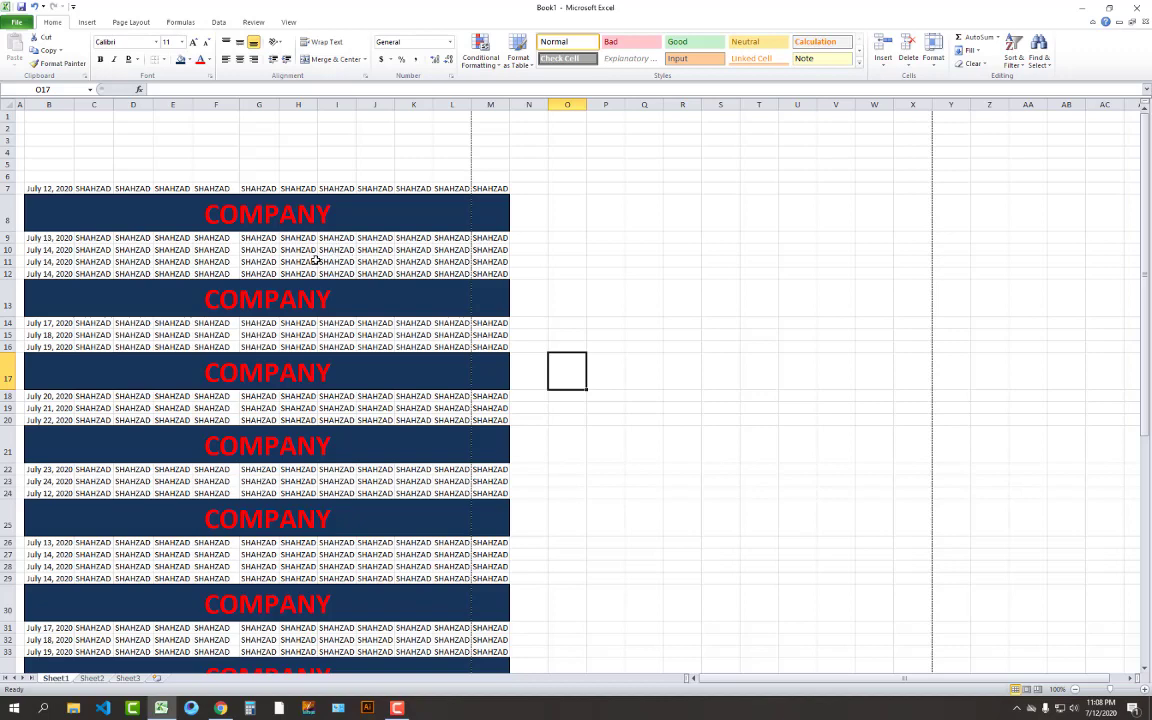
click(255, 237)
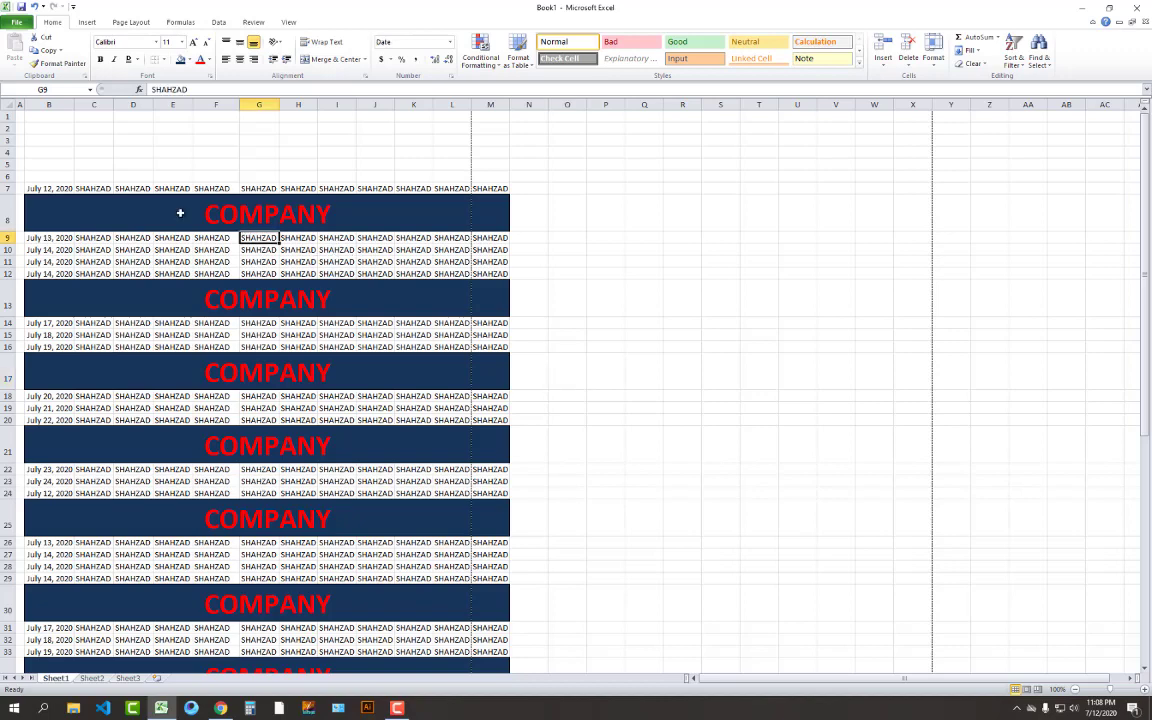
drag(34, 188, 317, 434)
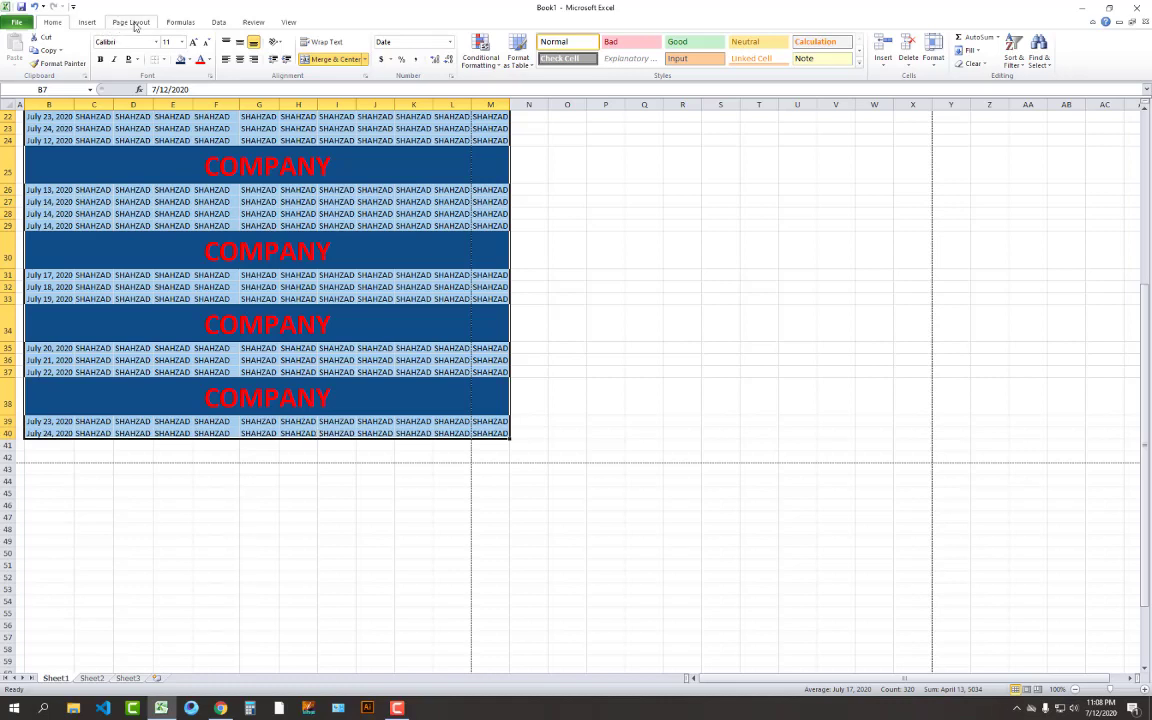
Set Scale to Fit width to 1 page and reselect the data block from B7
click(133, 23)
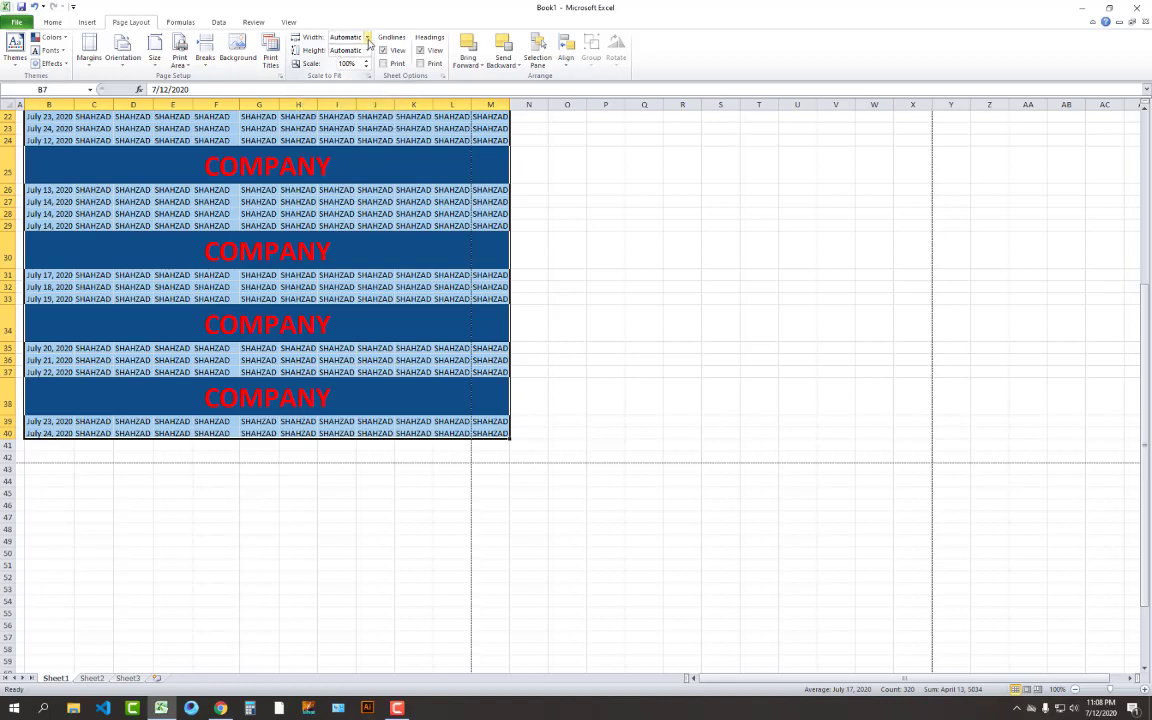
click(362, 38)
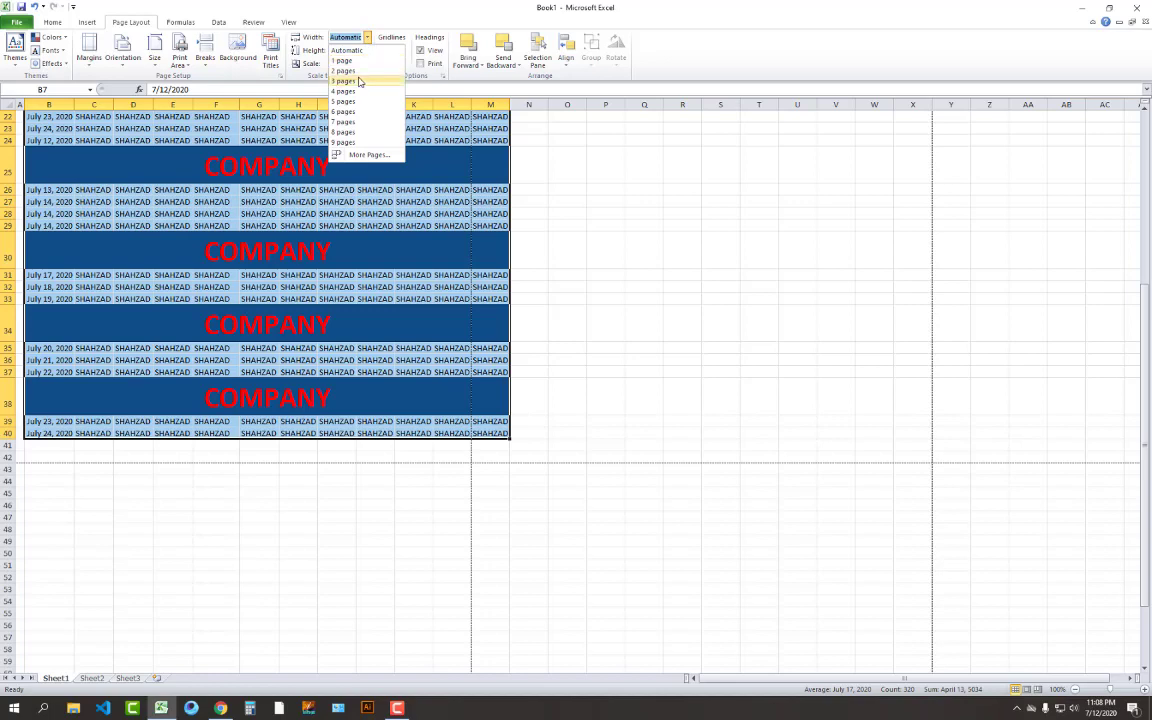
click(344, 61)
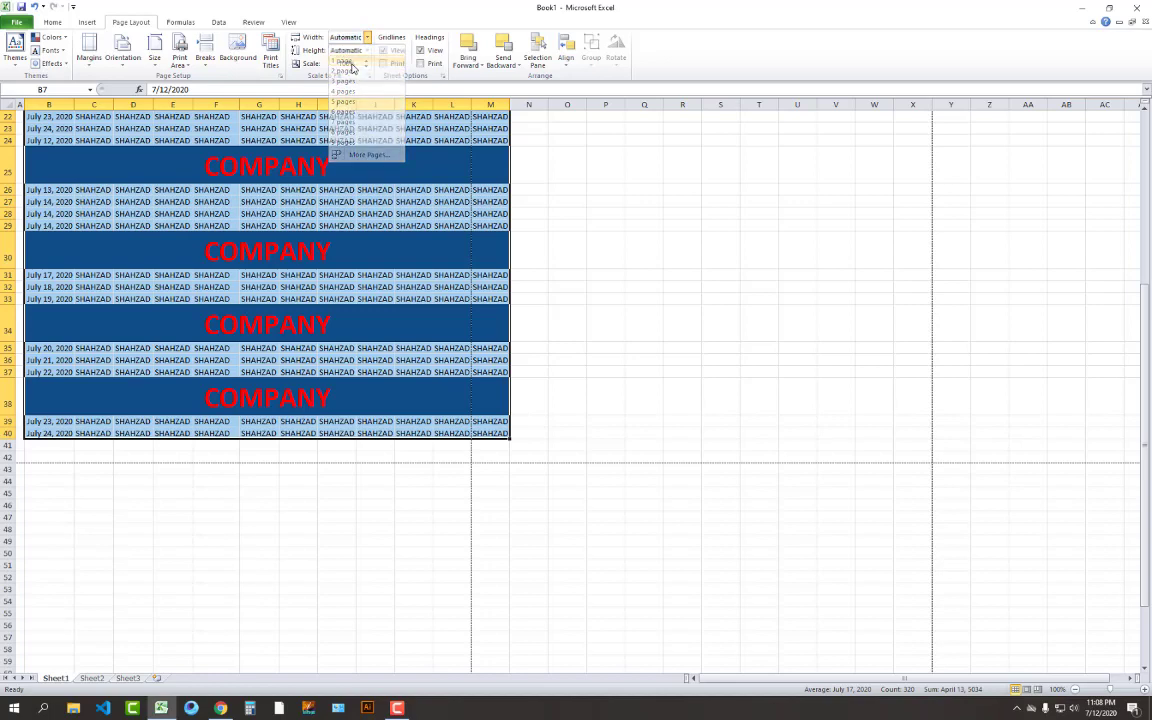
scroll(503, 397, up, 7)
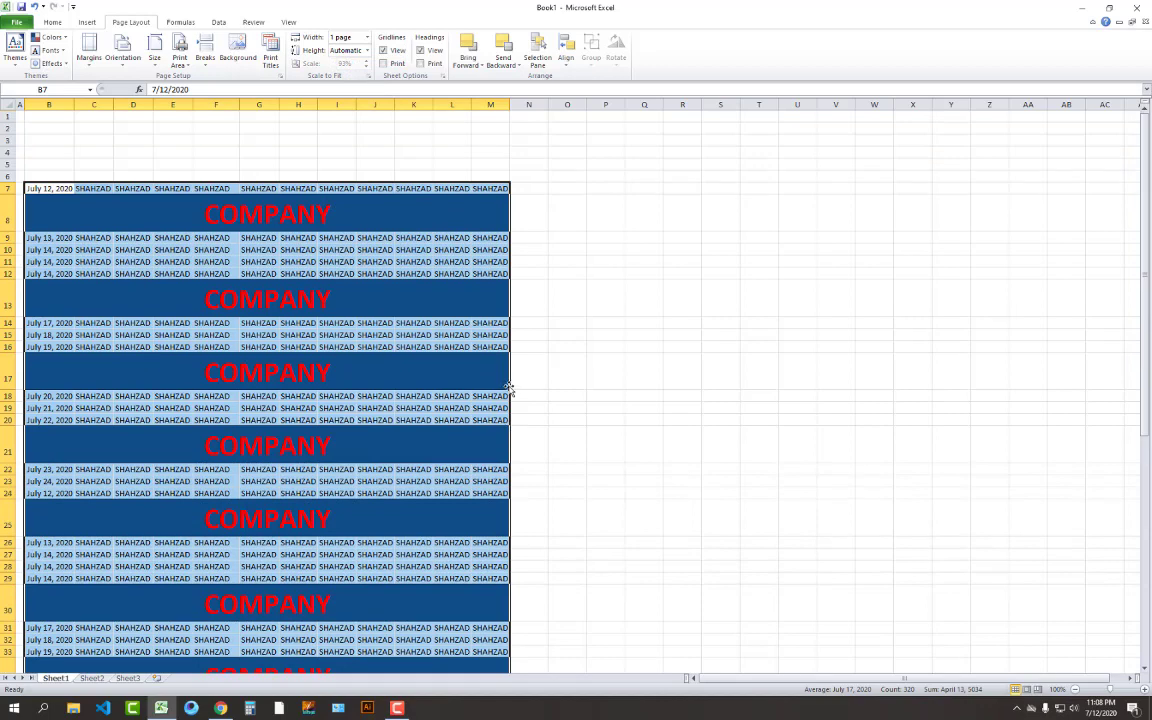
key(ctrl+z)
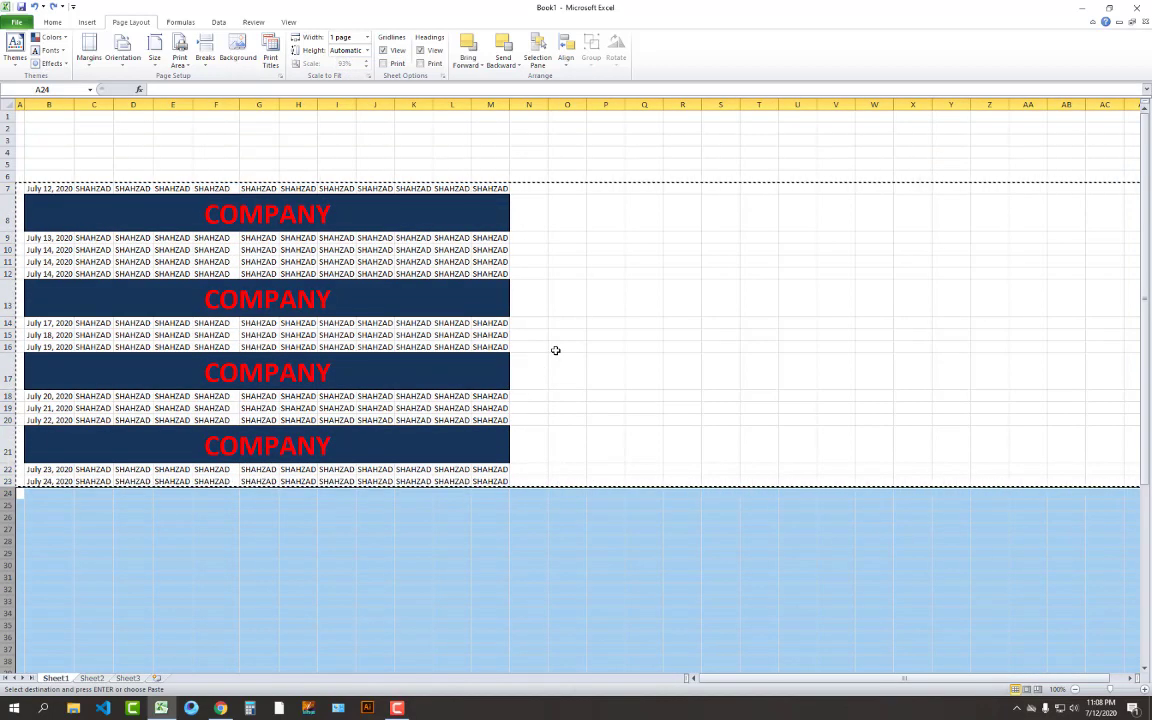
key(Return)
click(488, 265)
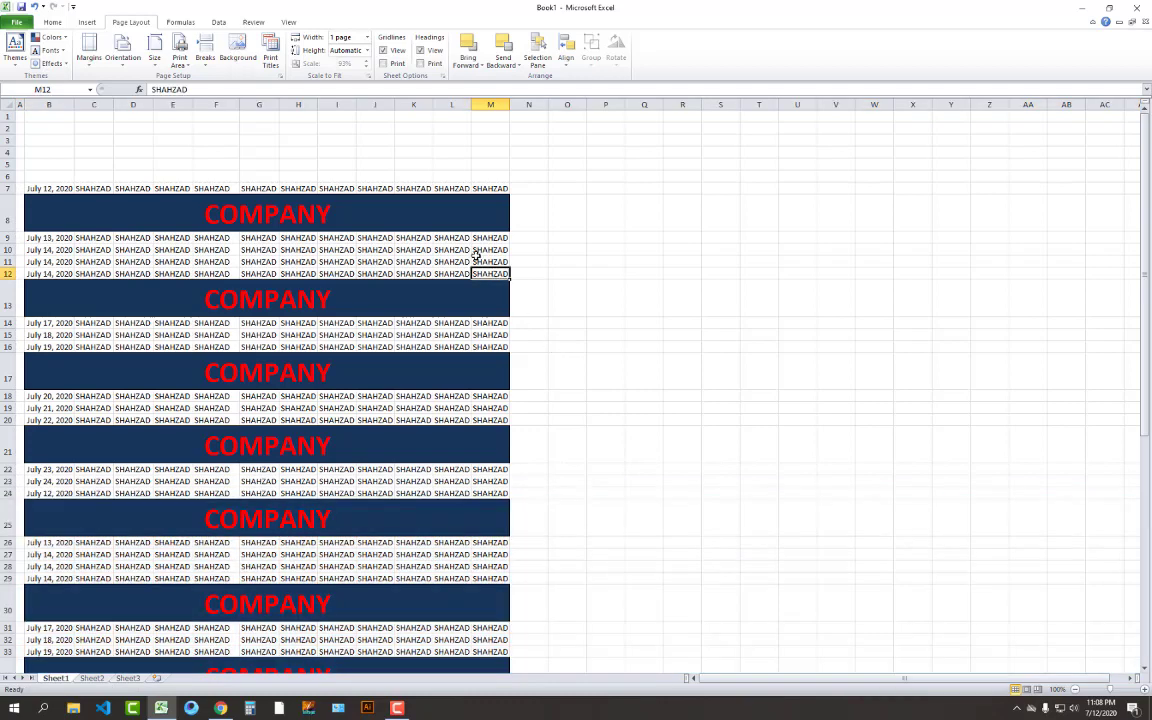
drag(34, 188, 478, 650)
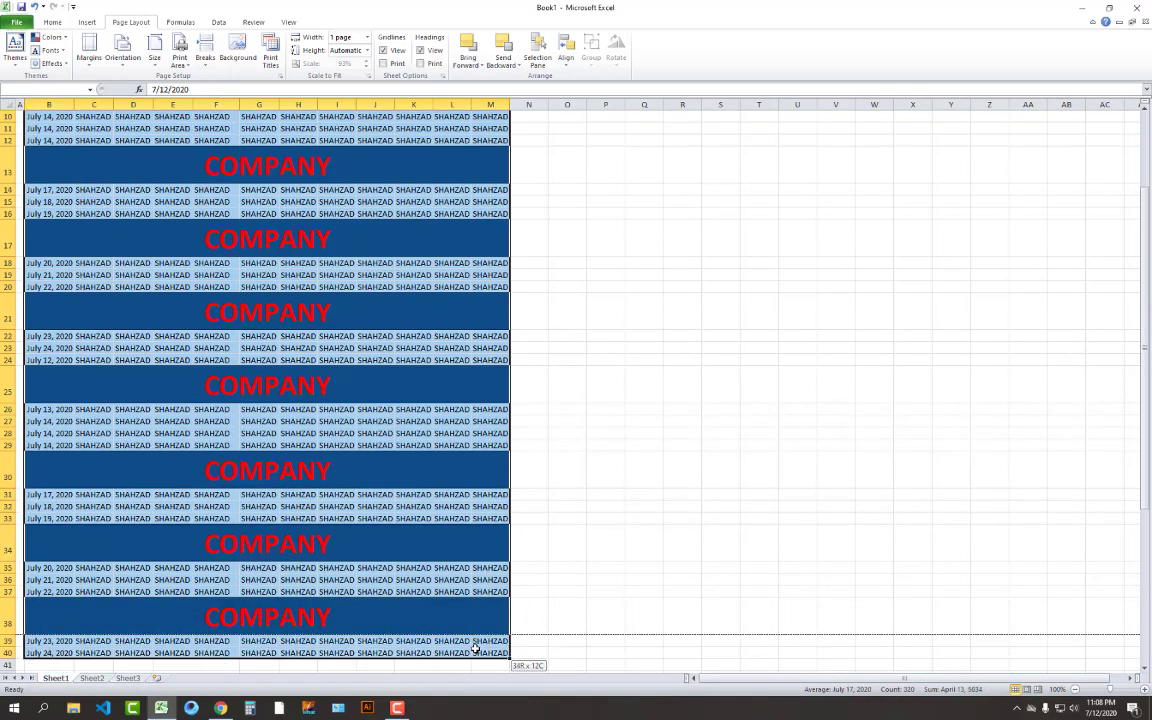
Reset page width to Automatic, switch it back to 1 page, then preview the printout
click(367, 37)
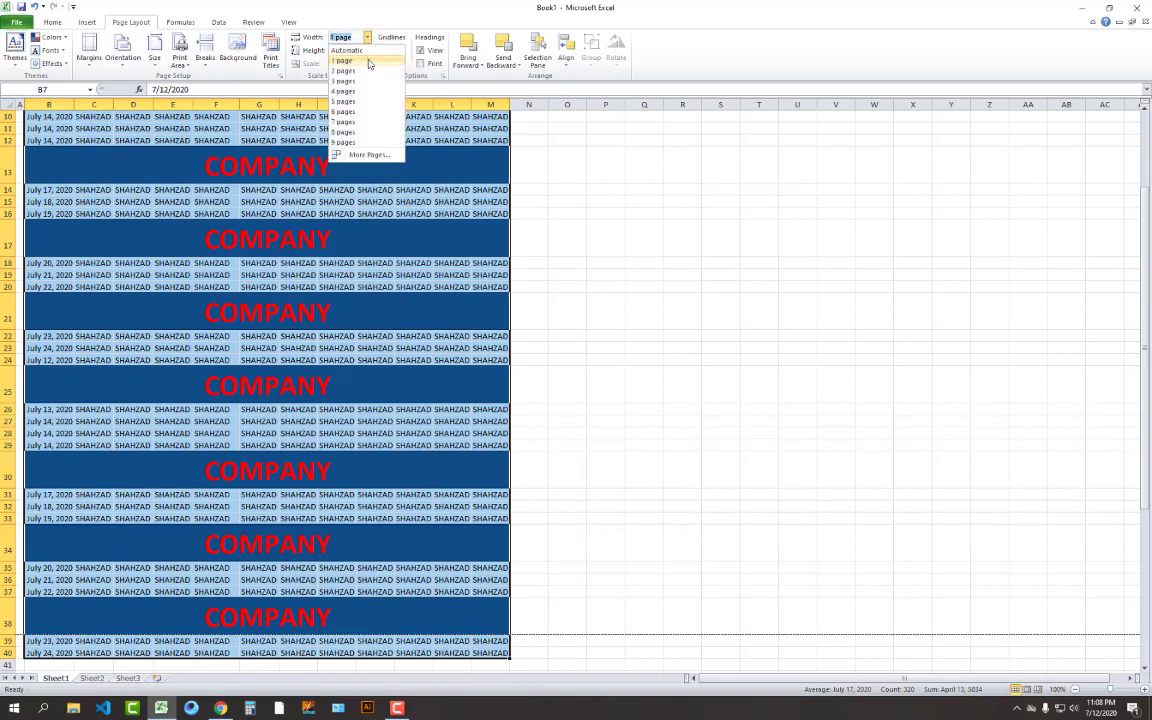
click(347, 50)
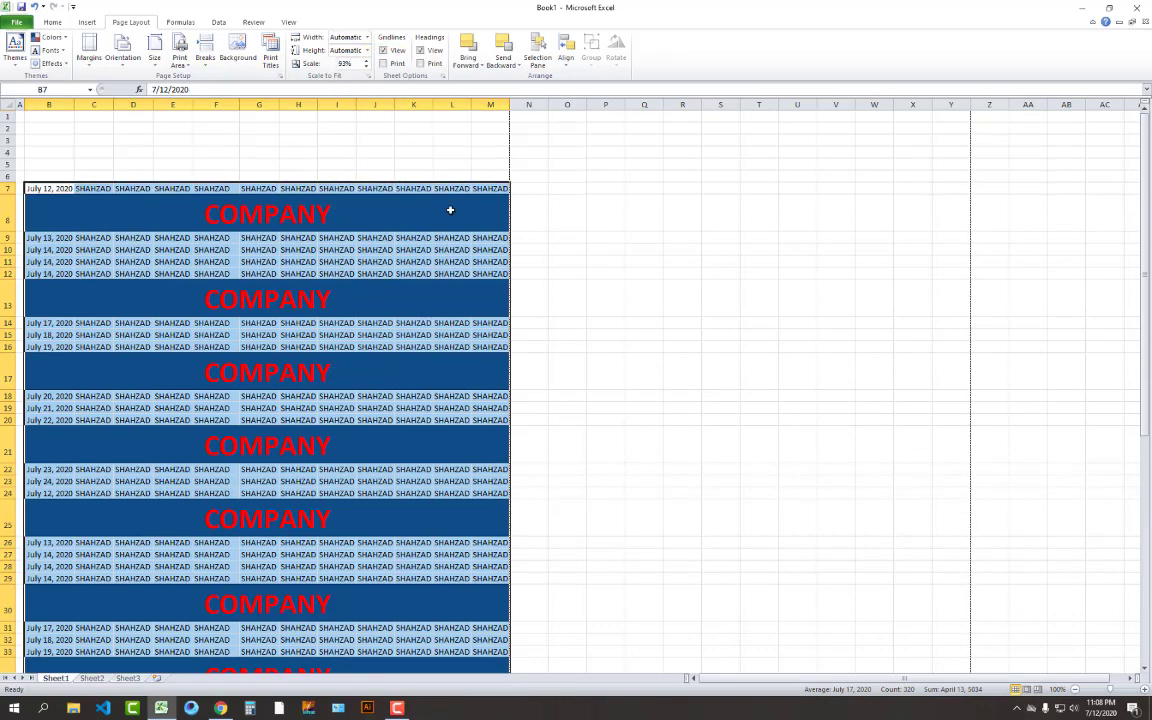
click(367, 37)
click(345, 80)
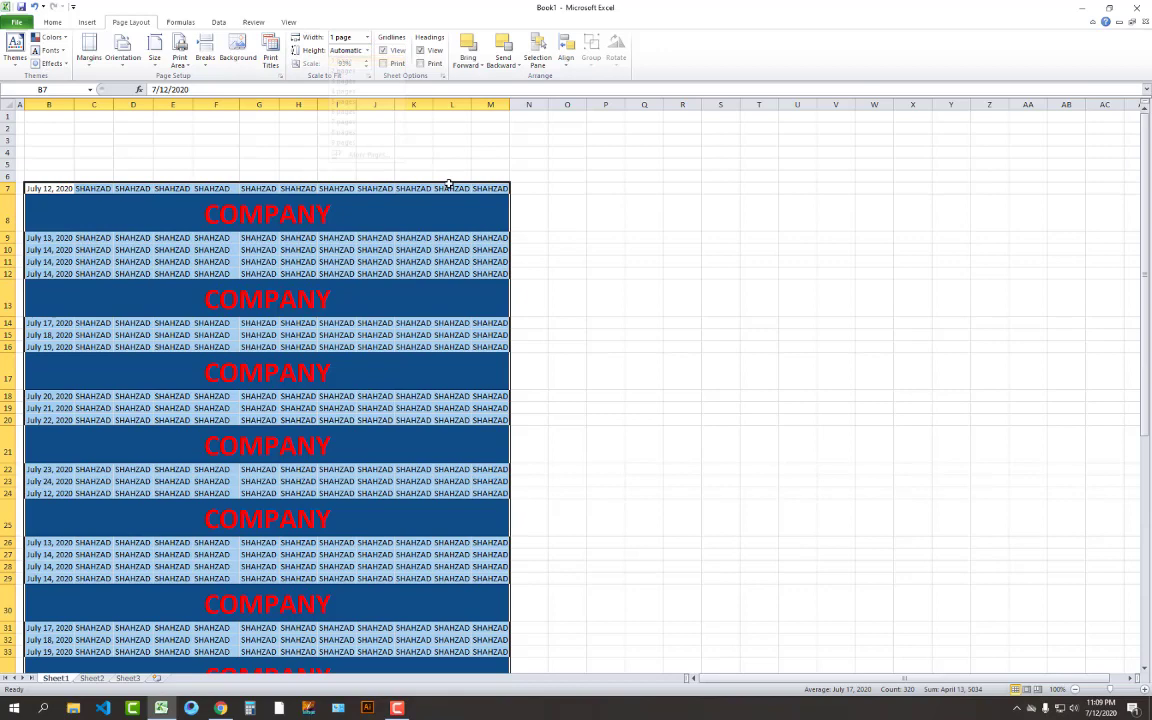
click(537, 229)
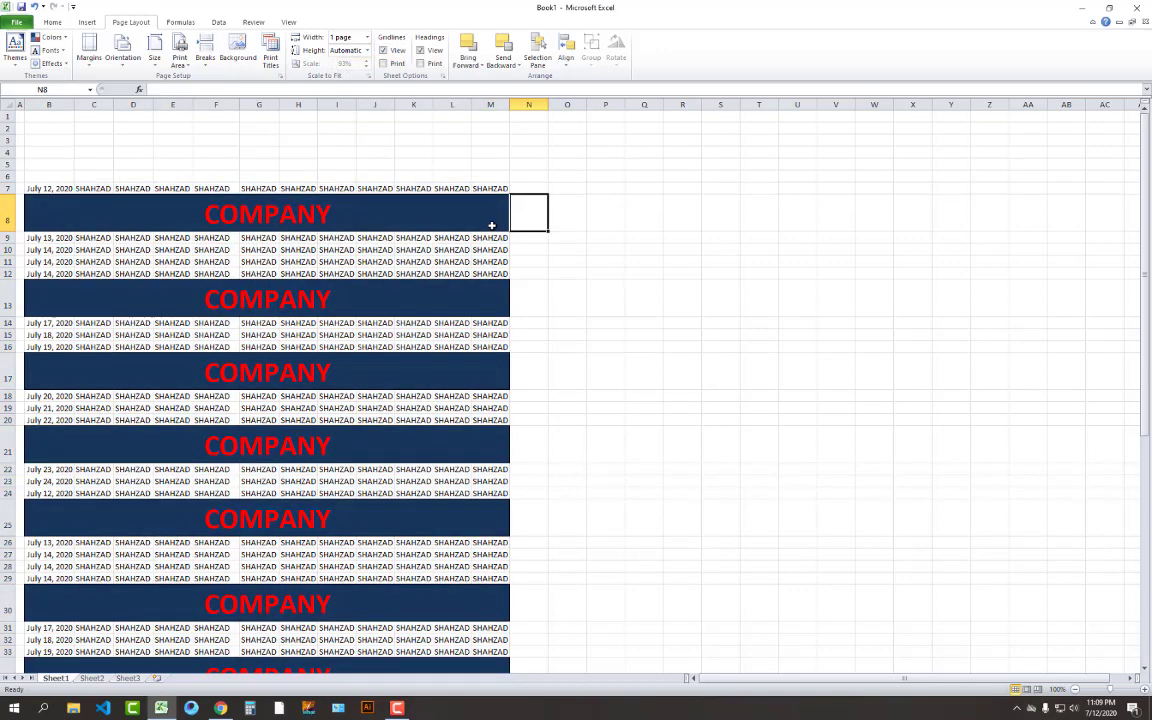
click(707, 335)
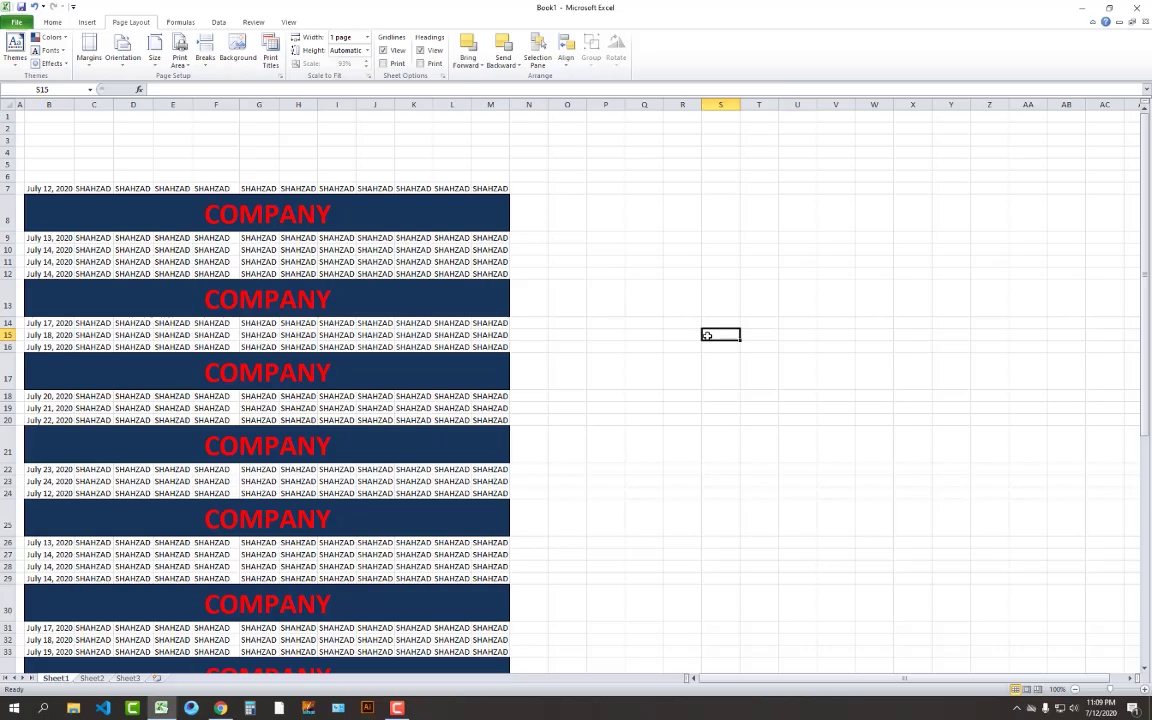
key(ctrl+p)
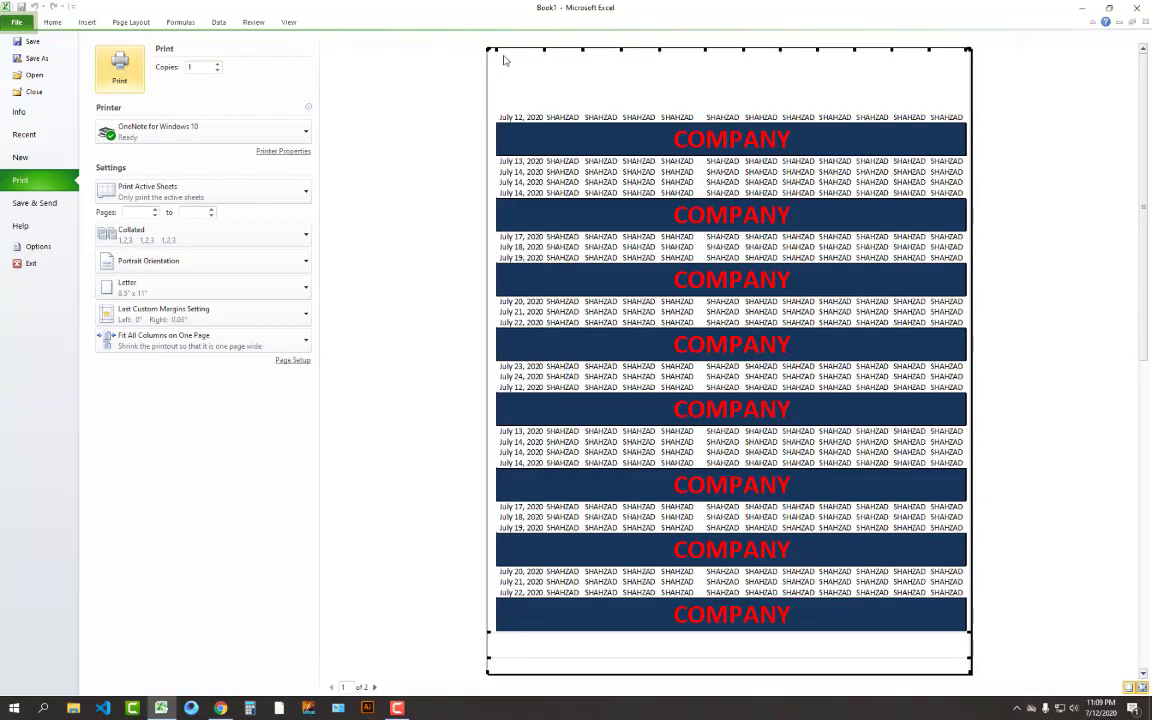
In print preview, drag the bottom margin down so the whole list fits on one page
click(1128, 688)
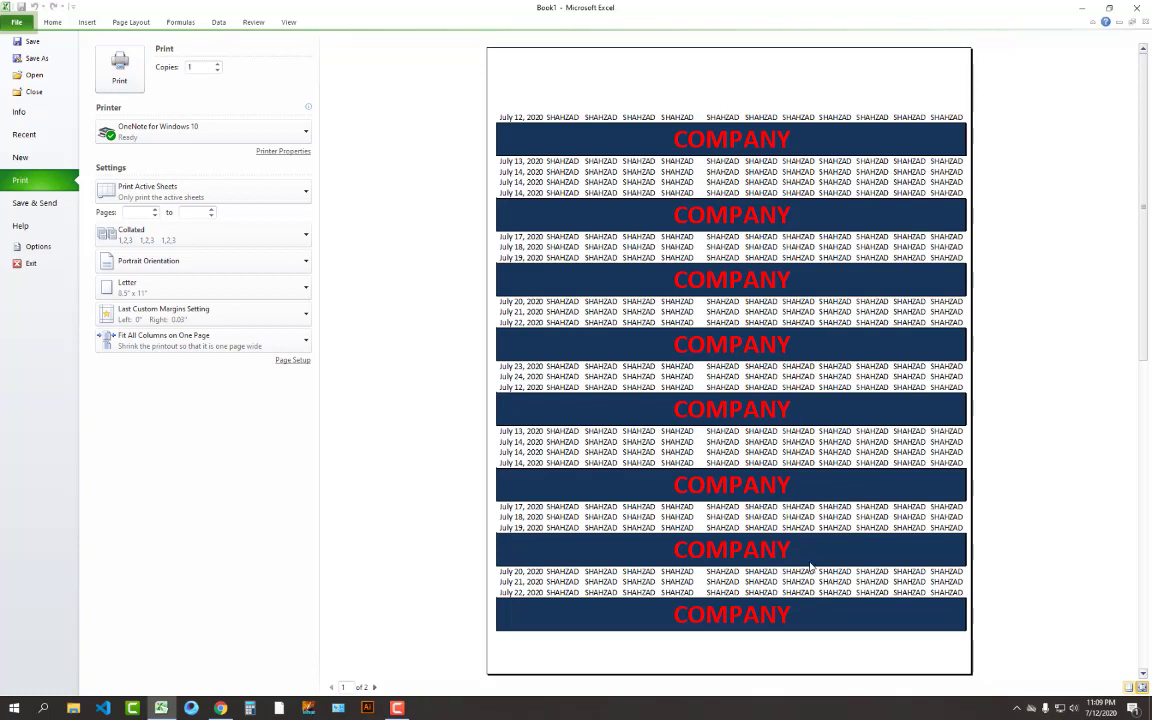
scroll(764, 393, down, 1)
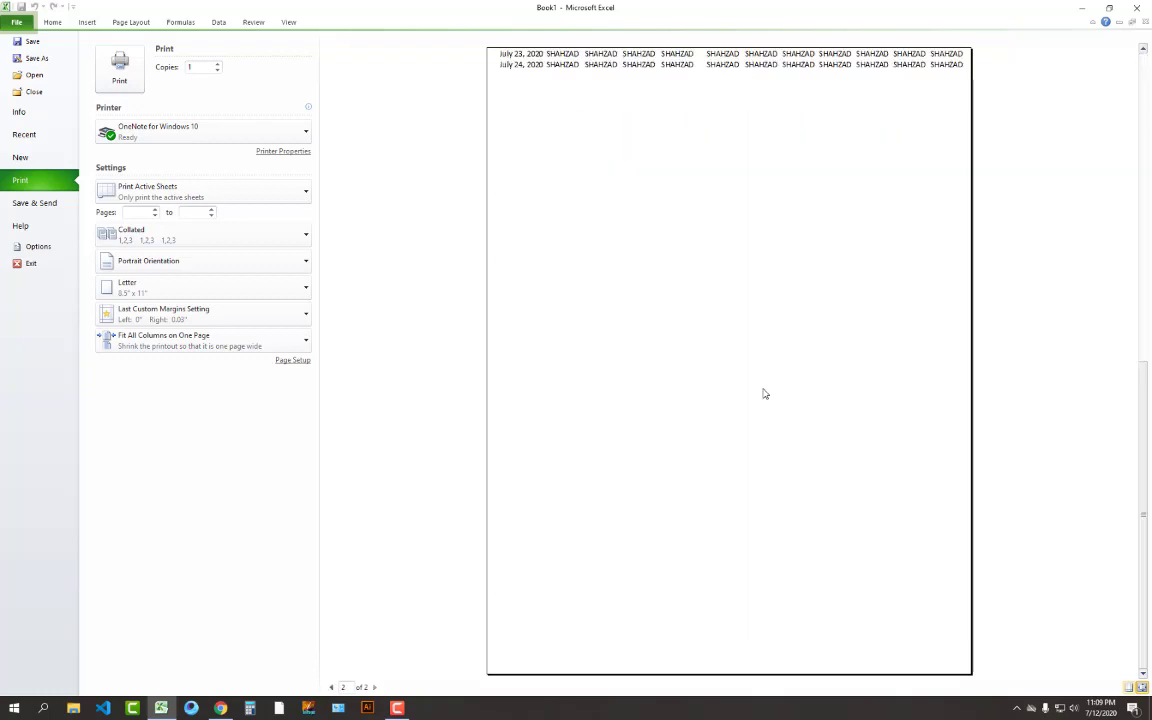
scroll(760, 368, up, 1)
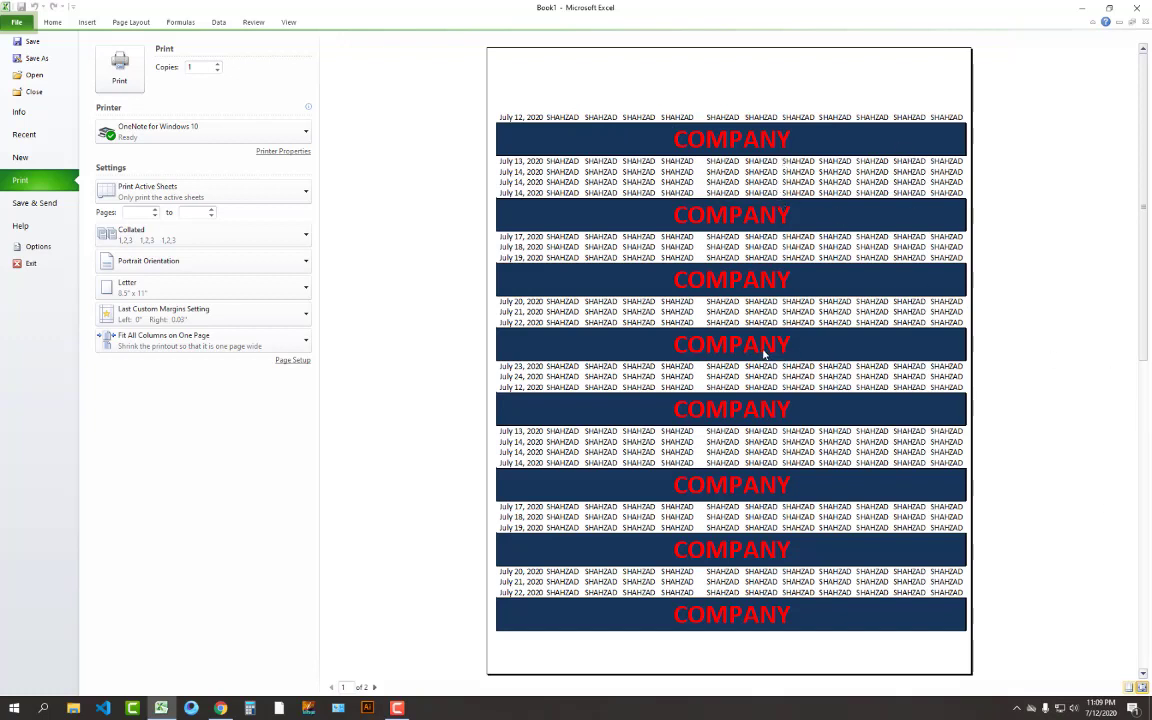
scroll(763, 352, down, 2)
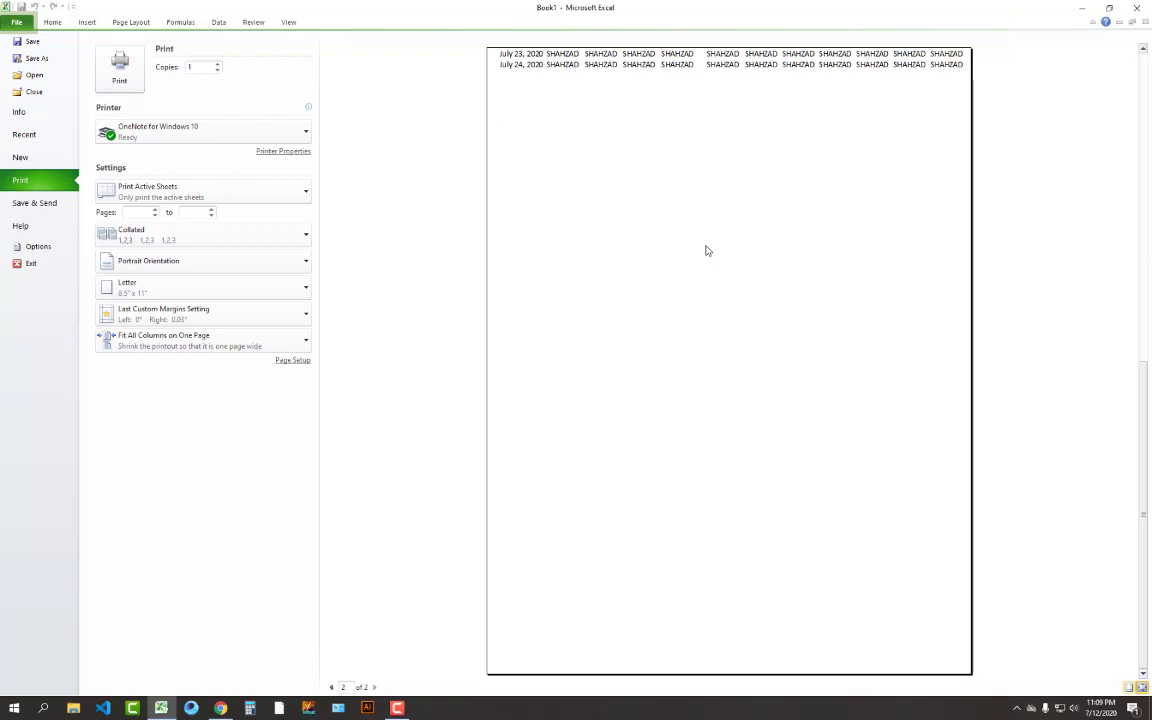
scroll(706, 250, up, 2)
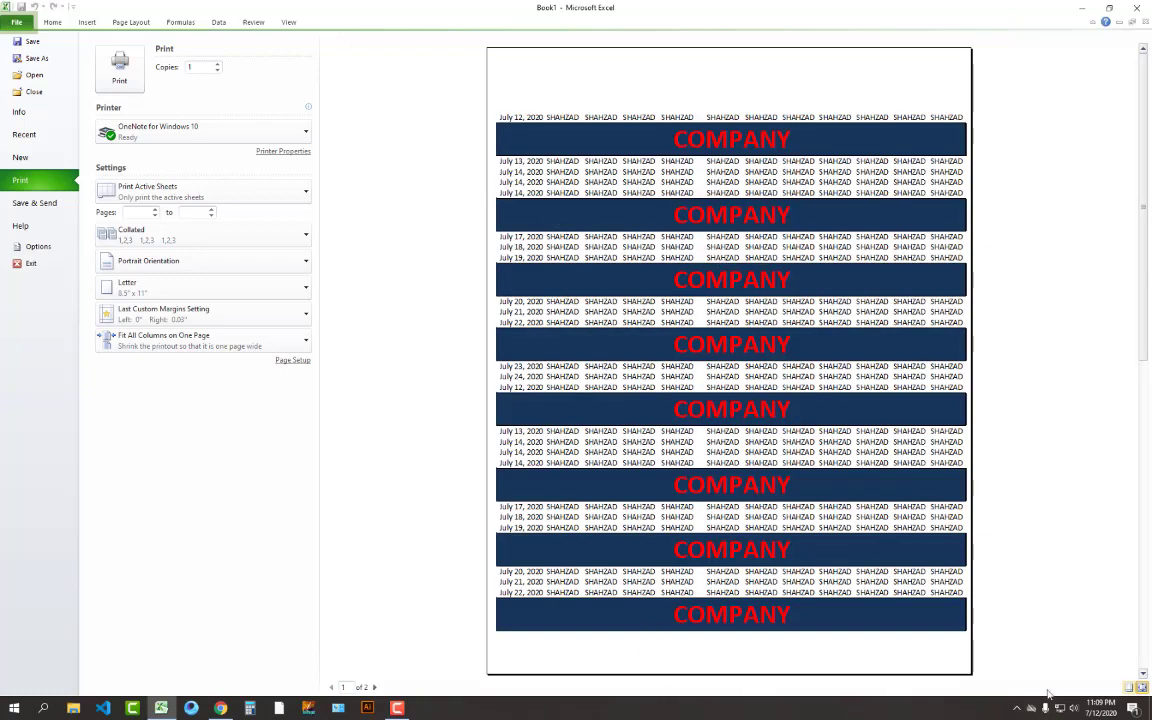
click(1129, 688)
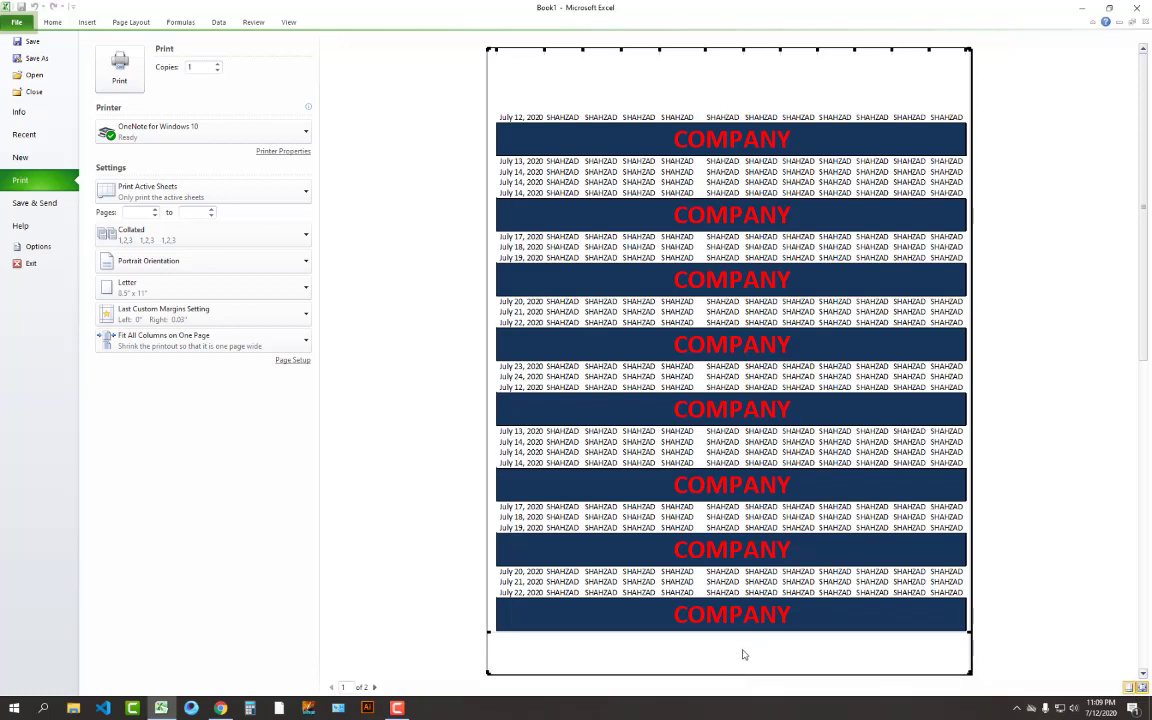
drag(740, 632, 743, 671)
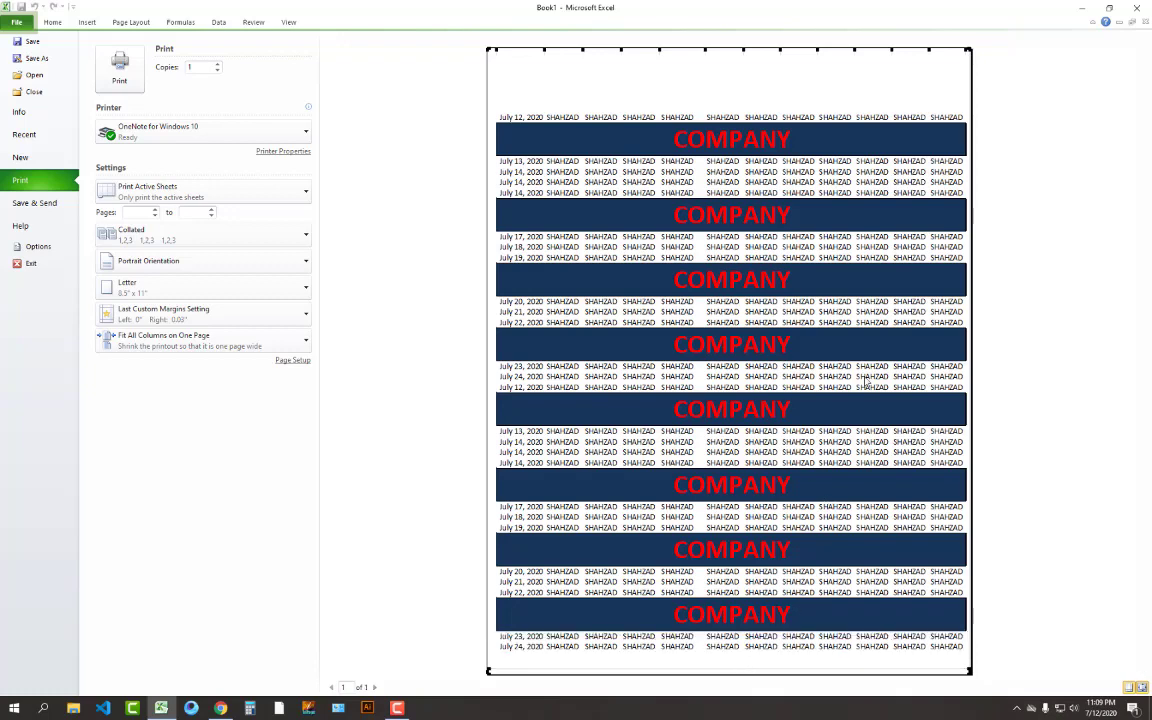
click(50, 22)
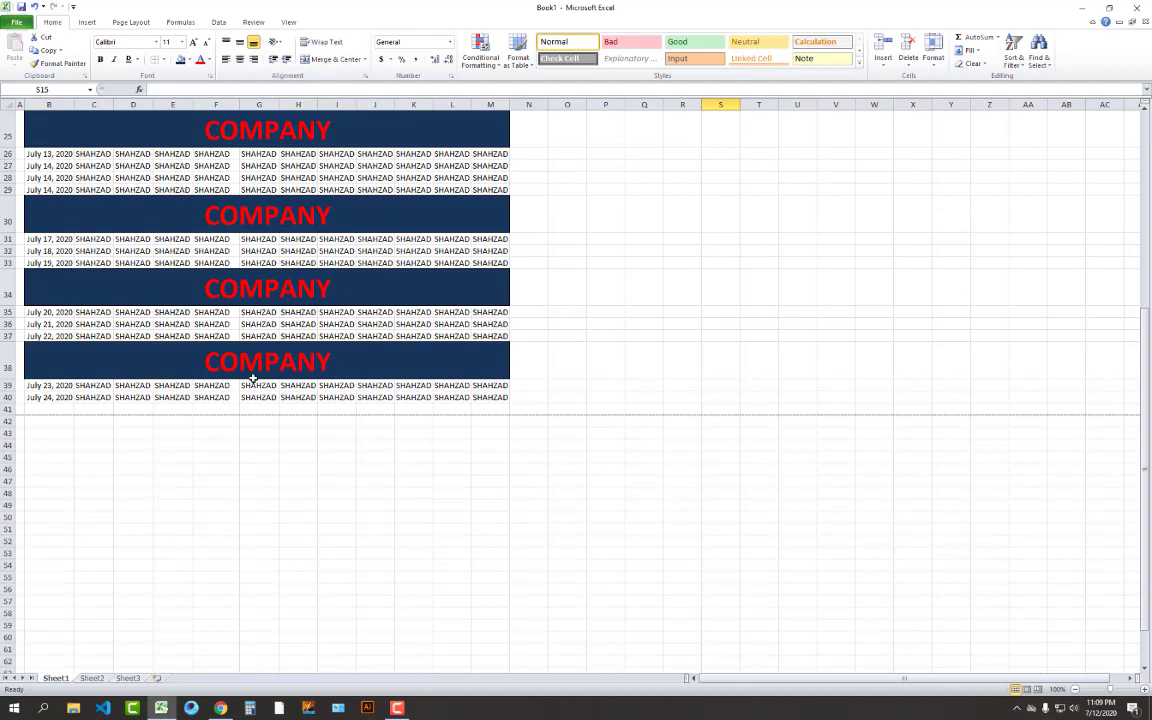
Copy rows 34–40 and paste them below row 40
click(30, 290)
drag(157, 324, 278, 395)
drag(4, 290, 10, 566)
key(ctrl+c)
key(Return)
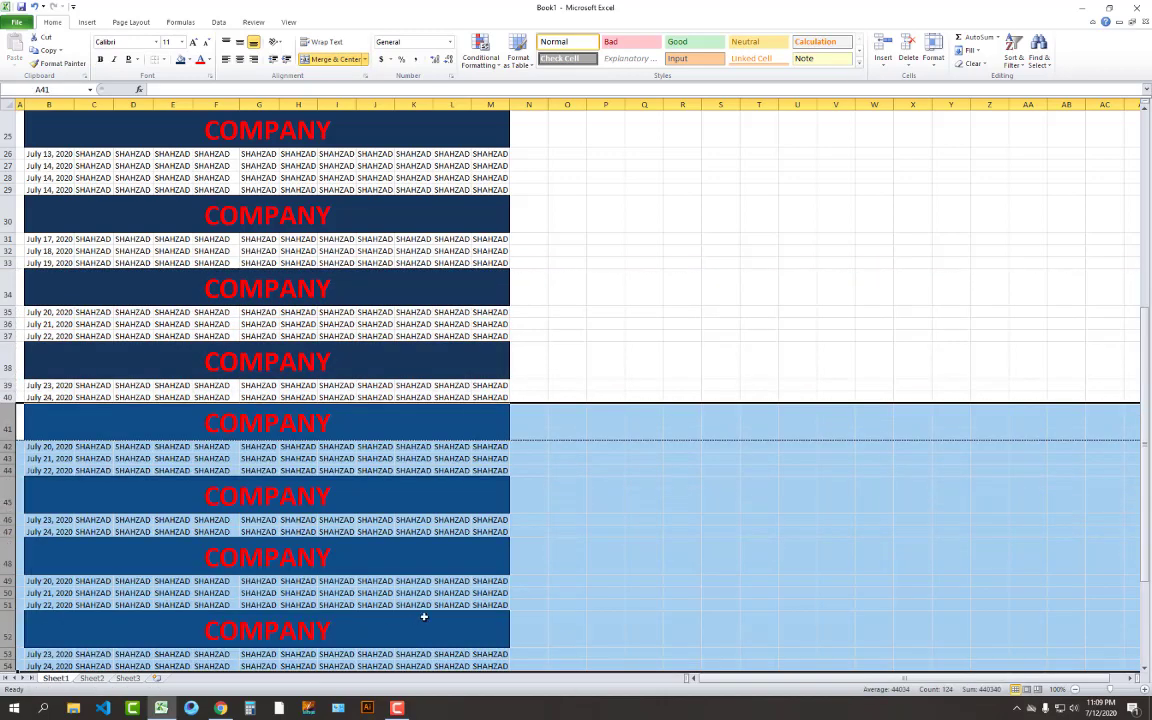
scroll(452, 571, down, 4)
click(456, 508)
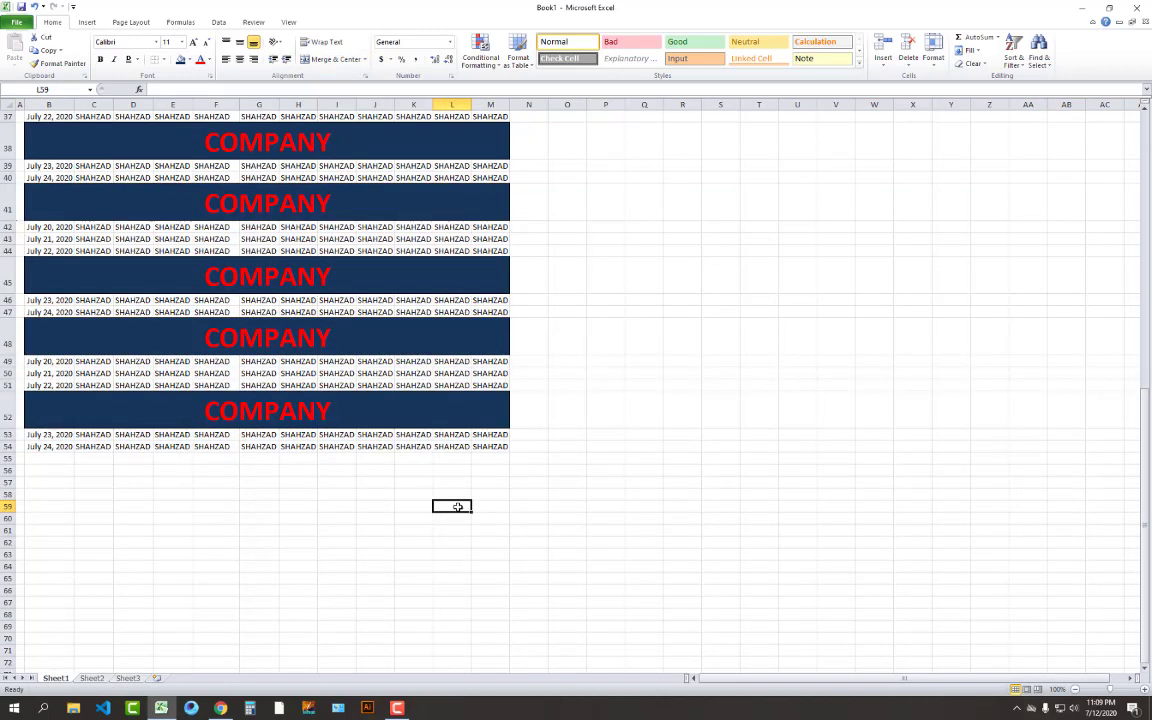
Check the extended list in print preview, then return to the worksheet
key(ctrl+p)
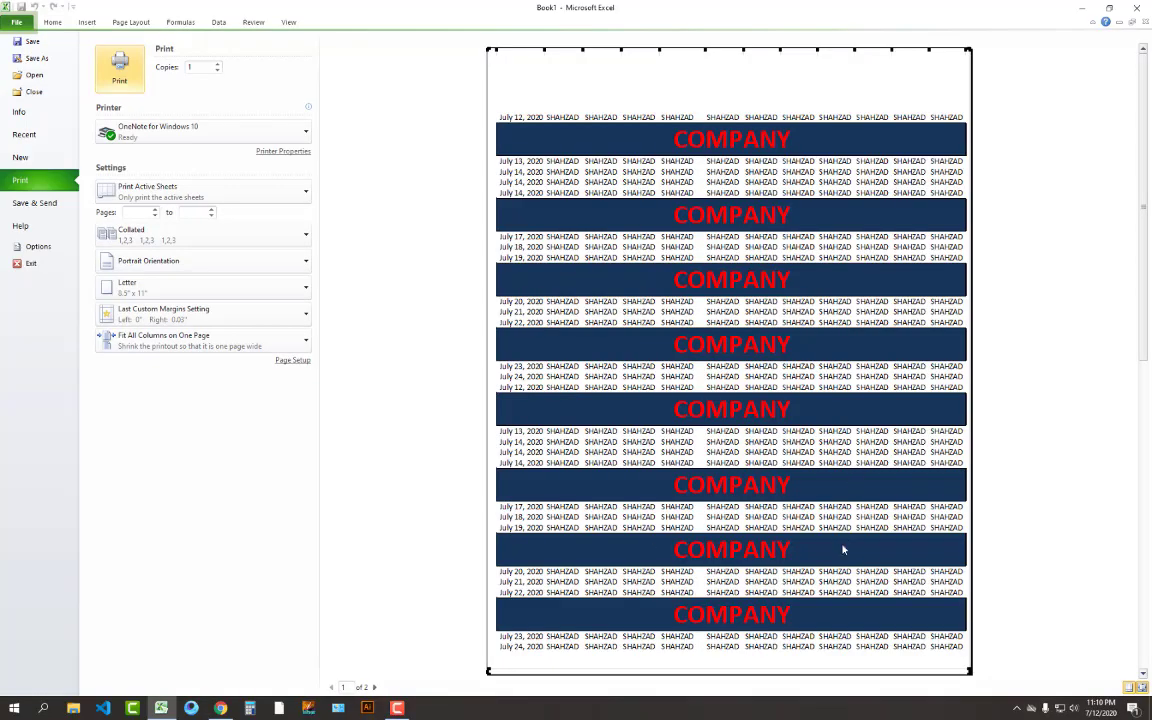
scroll(843, 549, down, 3)
scroll(843, 549, up, 3)
scroll(843, 546, down, 3)
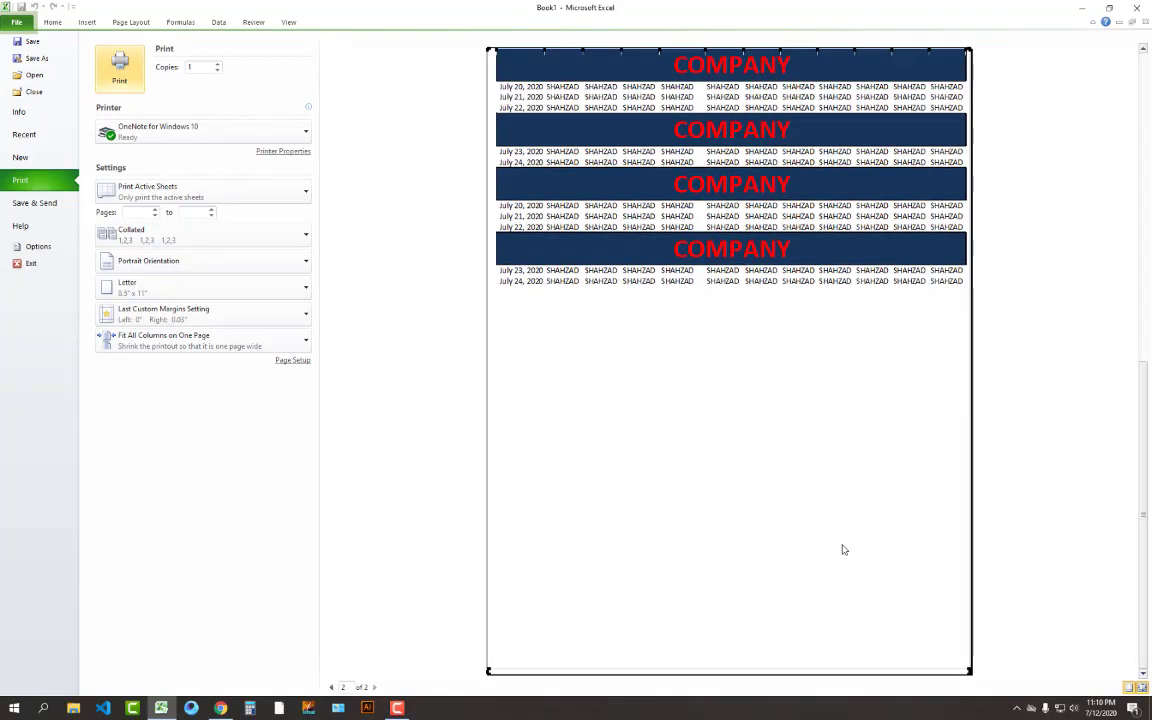
scroll(841, 548, up, 3)
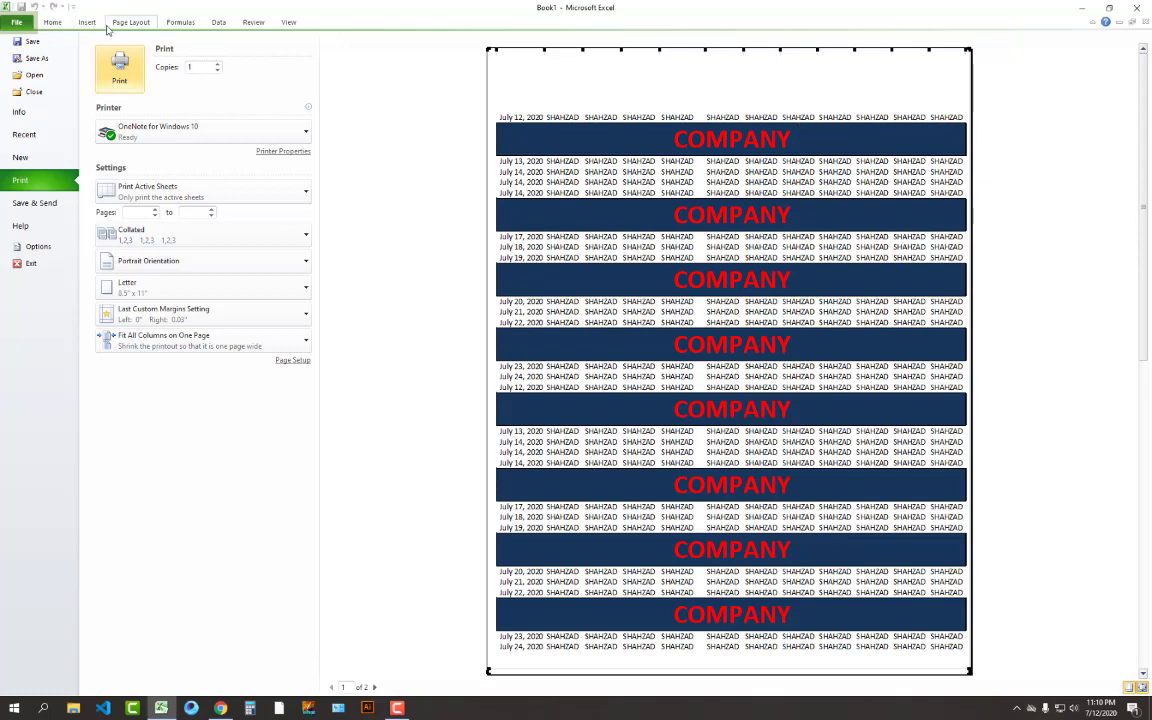
click(51, 27)
click(130, 22)
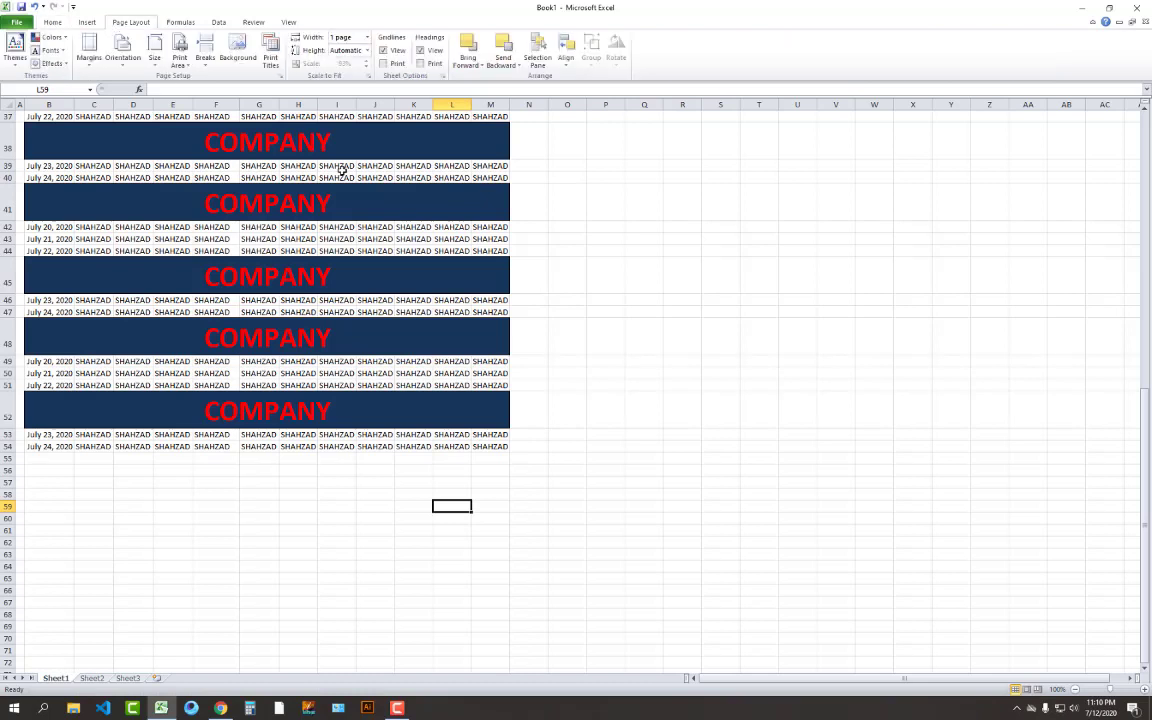
Scale the printout to 1 page tall, preview it, then reset the width to Automatic
click(366, 51)
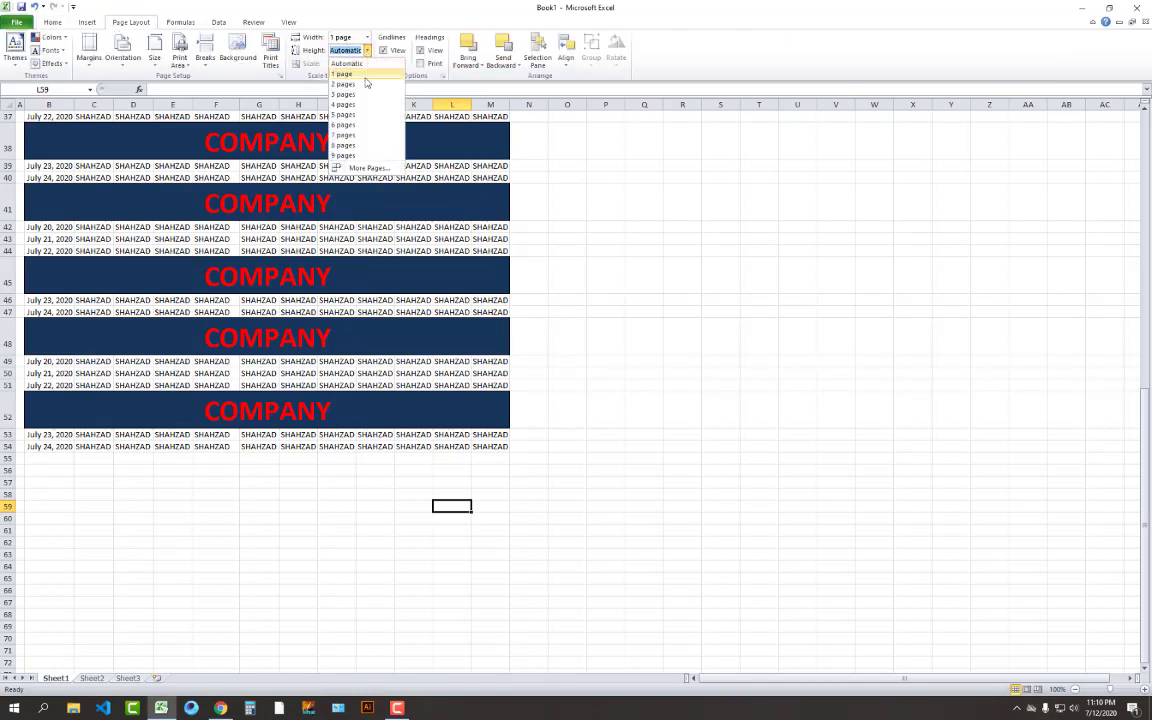
click(366, 75)
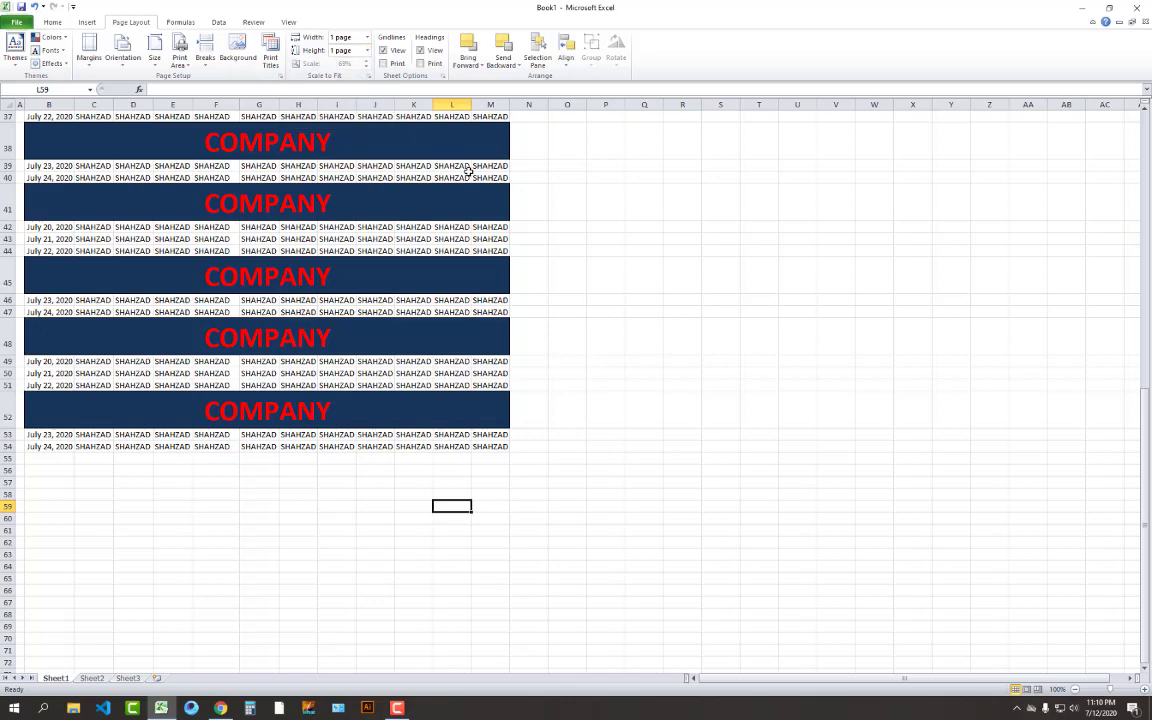
key(ctrl+p)
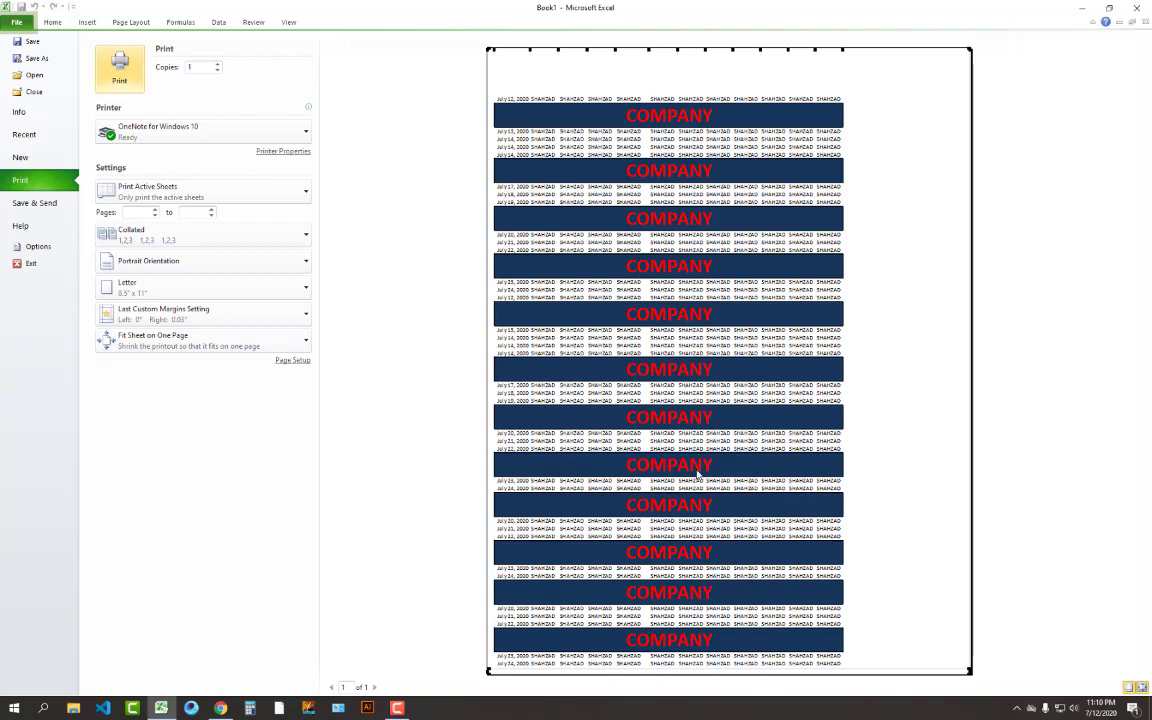
click(110, 22)
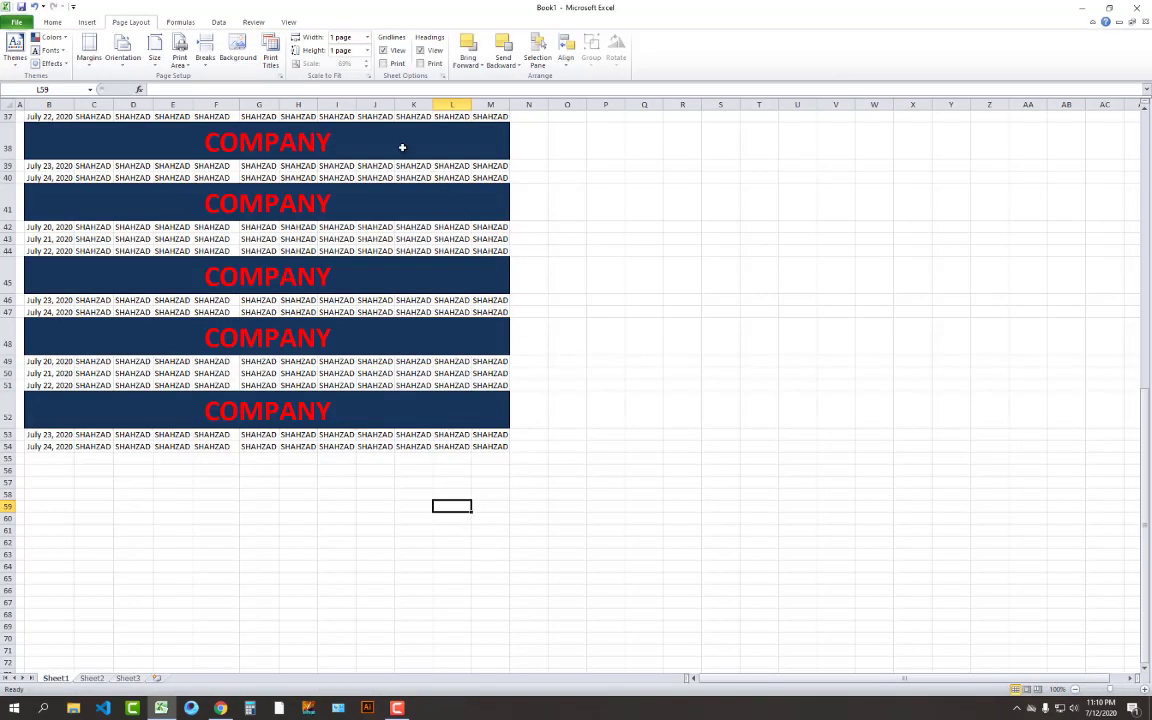
click(333, 38)
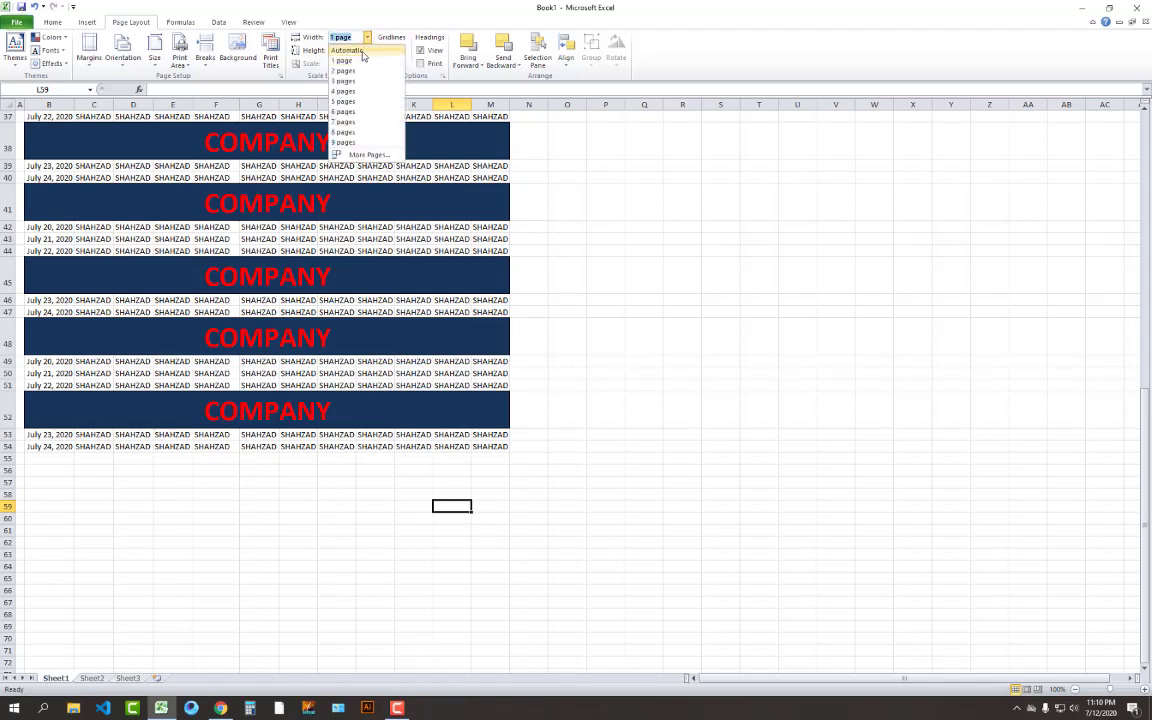
click(362, 52)
Reset the printout height to Automatic and scale to 100%, then preview the four-page printout
click(362, 51)
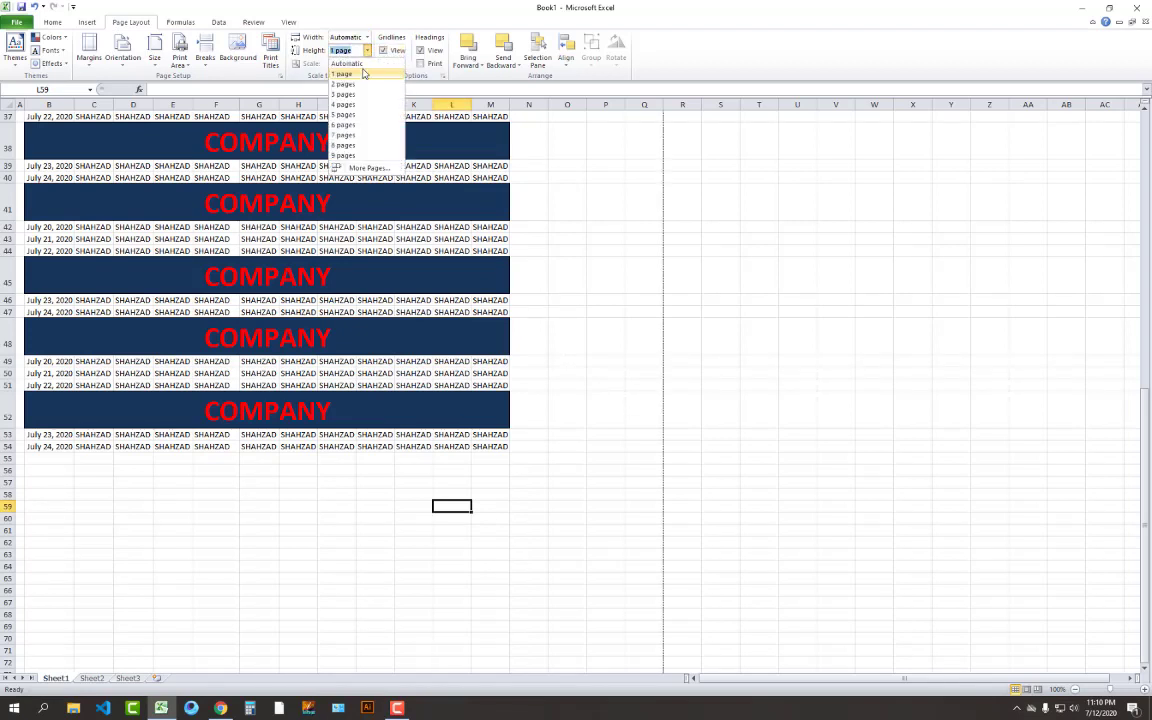
click(361, 65)
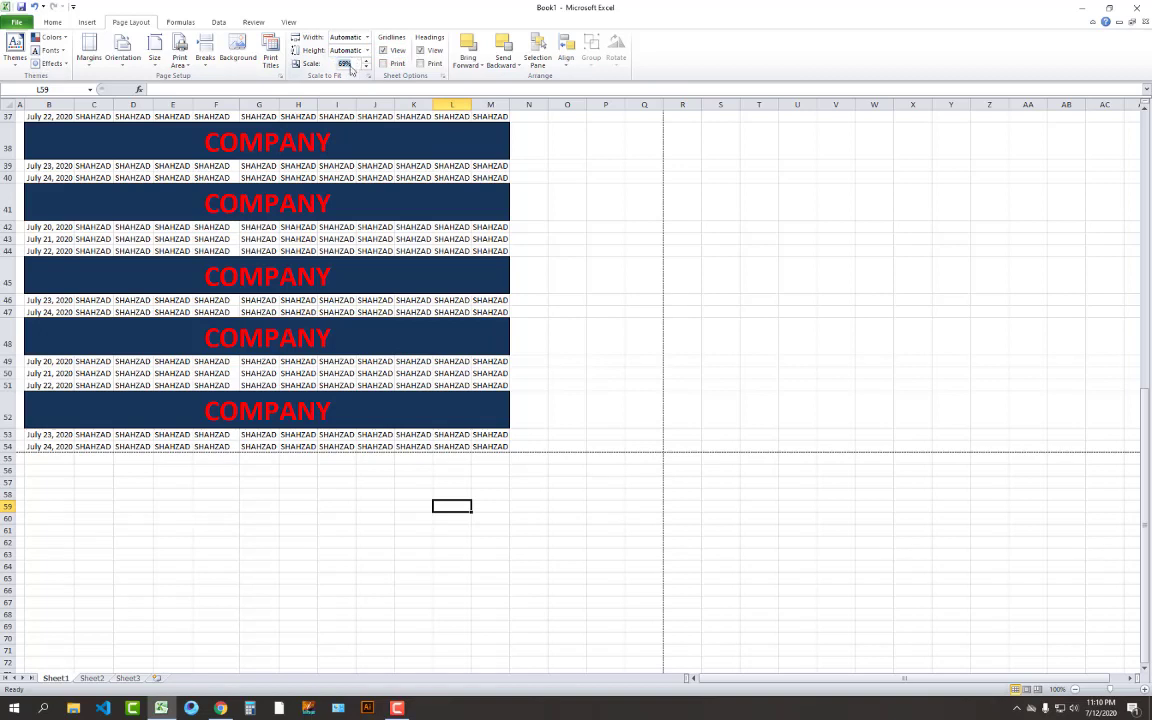
click(351, 63)
key(Return)
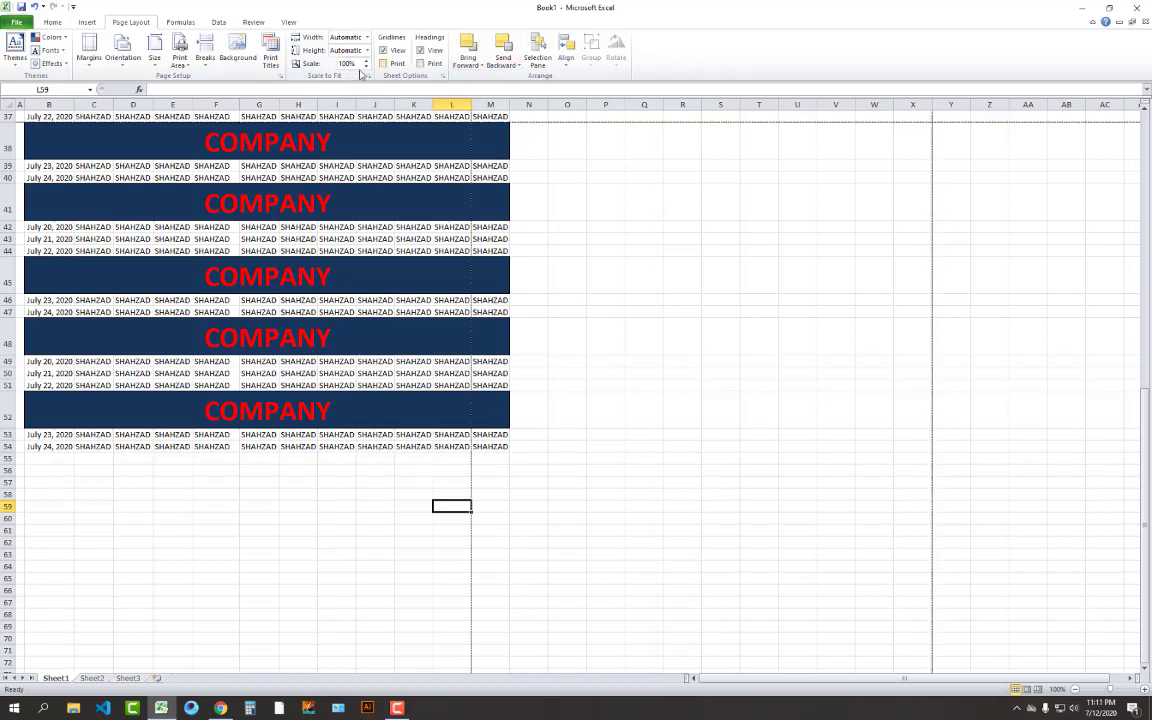
key(ctrl+p)
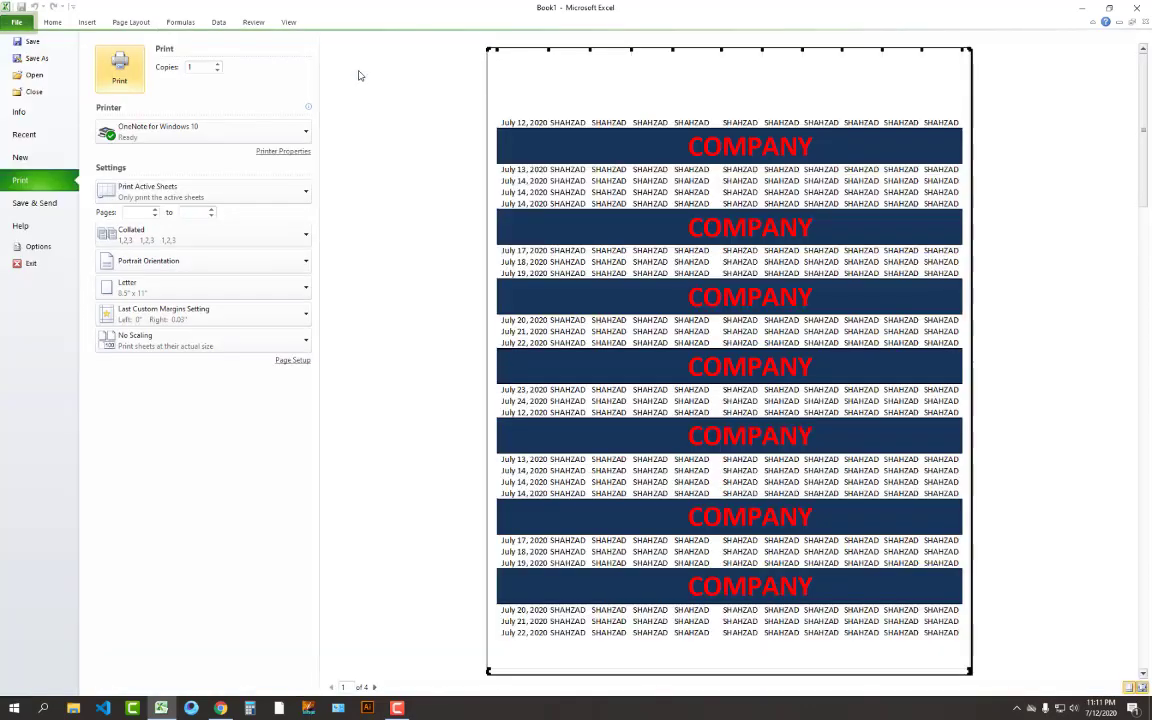
scroll(924, 355, down, 3)
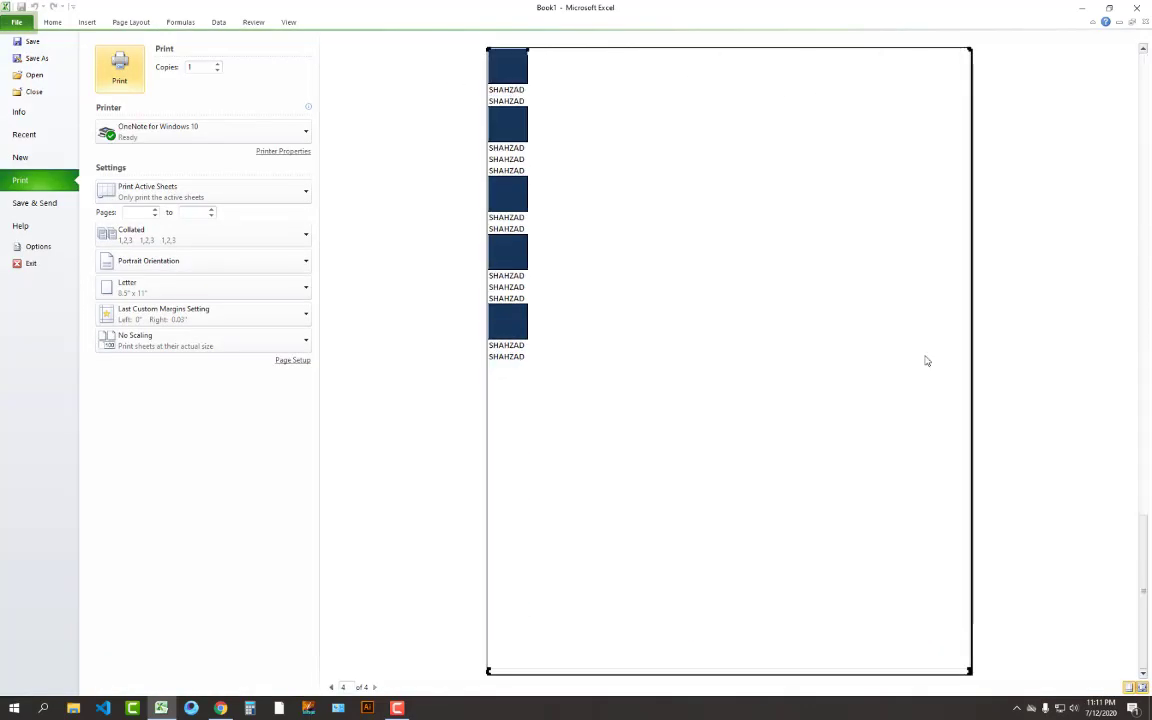
scroll(924, 355, up, 3)
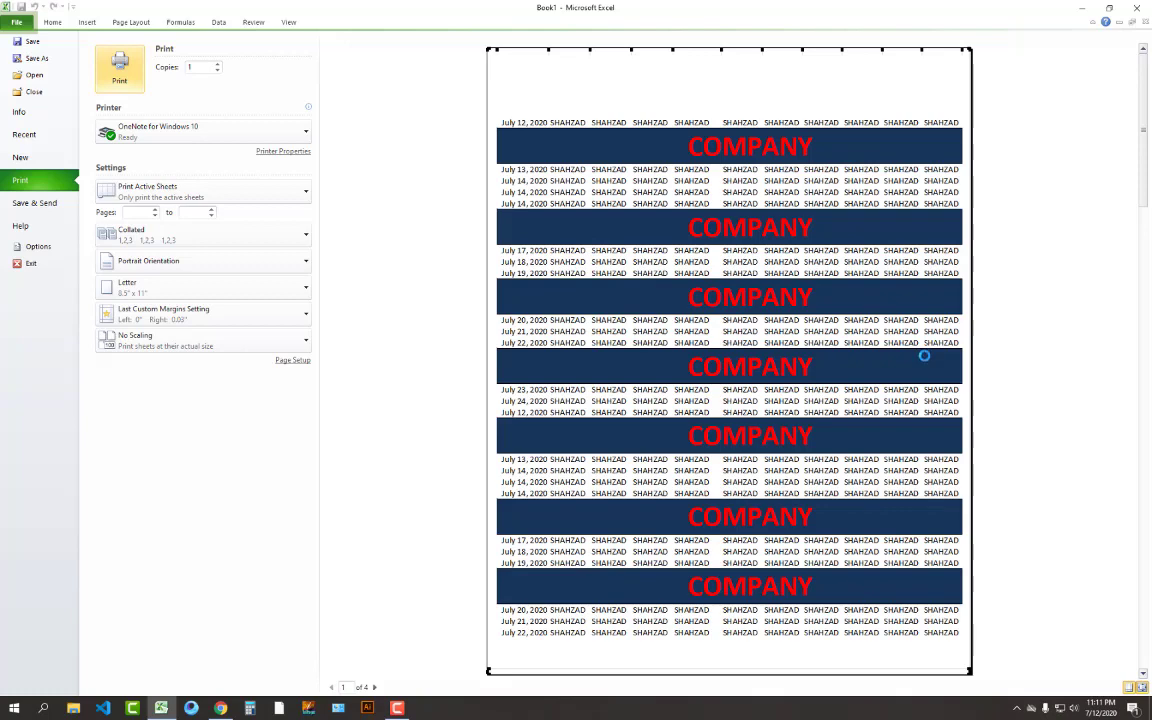
scroll(924, 355, down, 2)
scroll(924, 355, up, 2)
Set the print scale to 80% and preview the printout
click(115, 24)
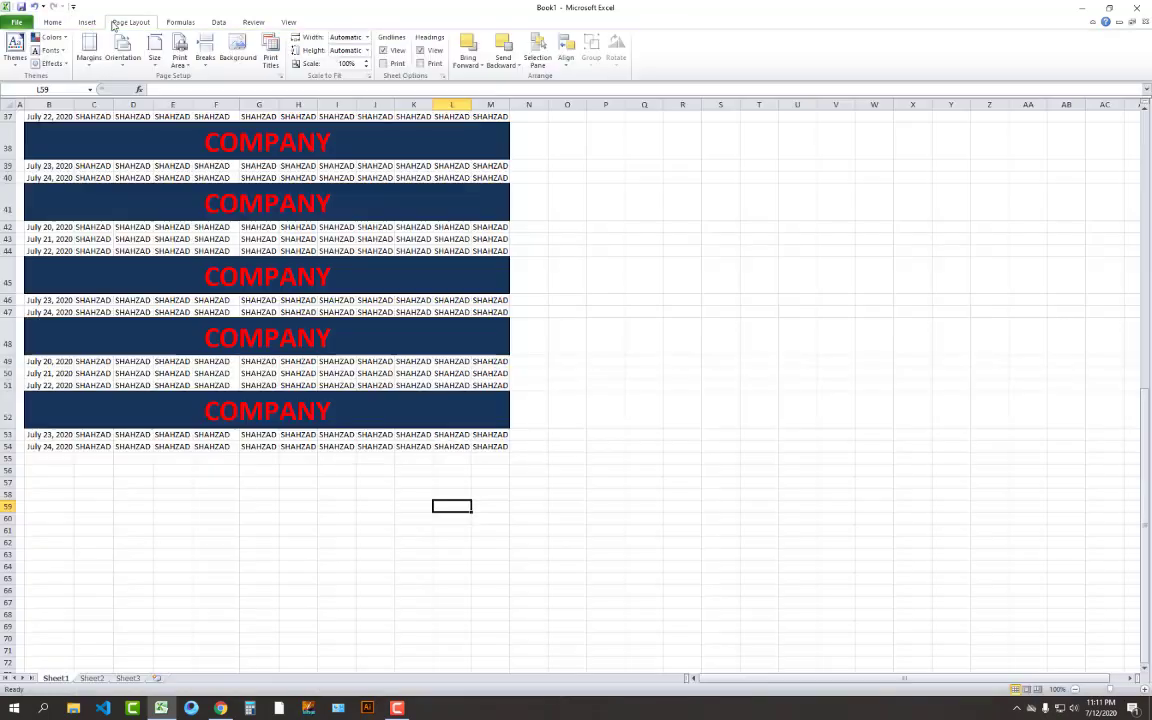
click(357, 67)
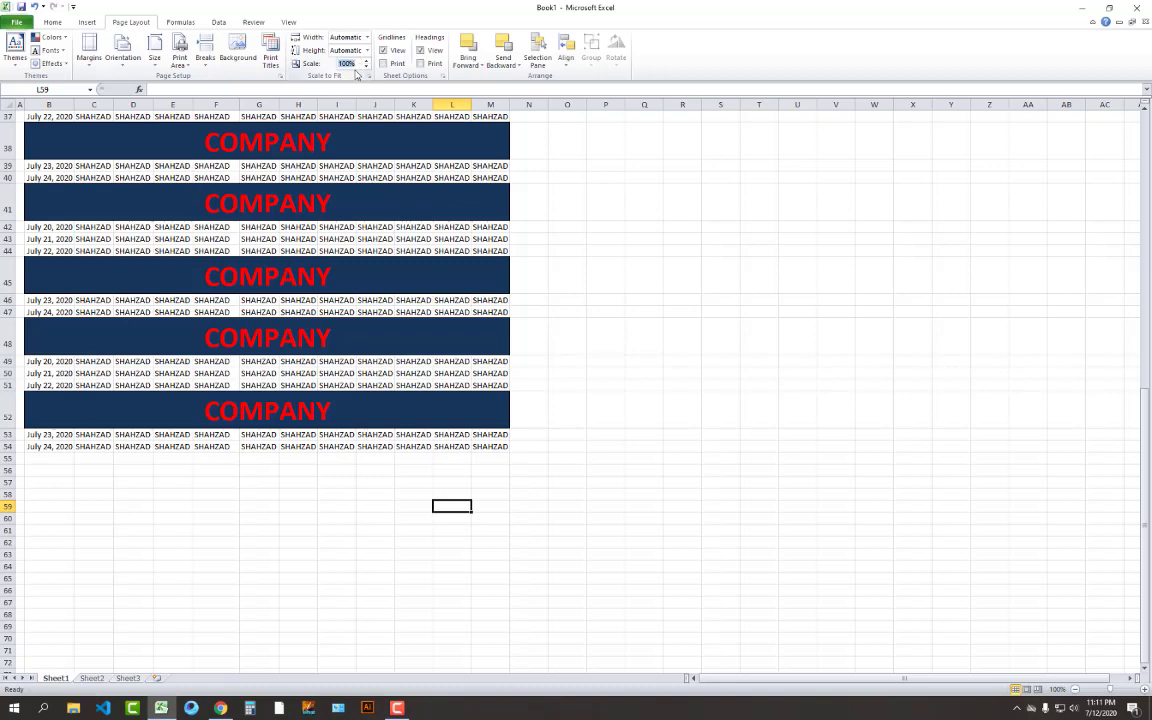
text(80)
key(Return)
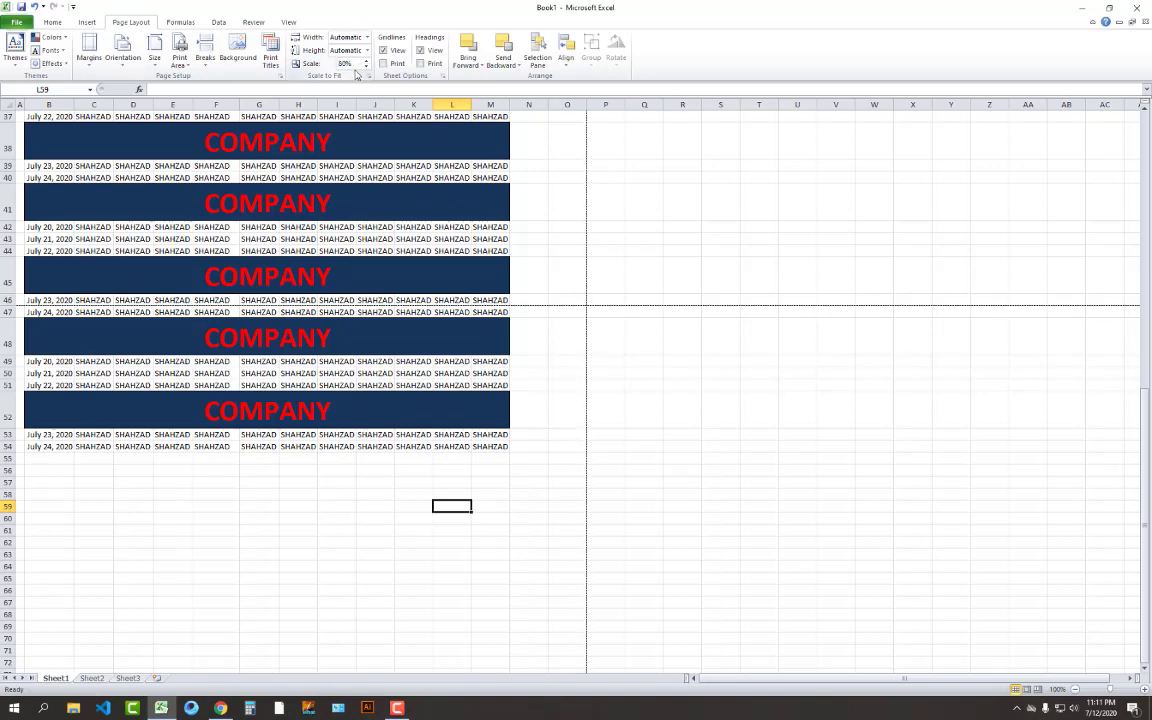
key(ctrl+p)
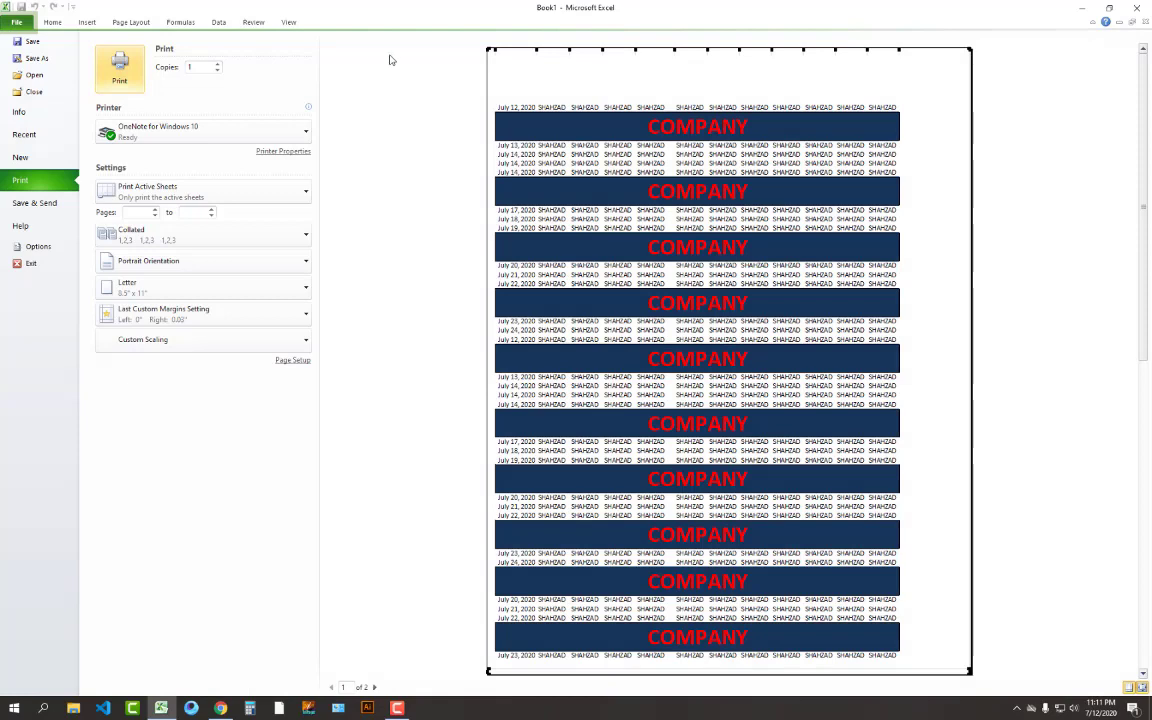
scroll(778, 331, down, 2)
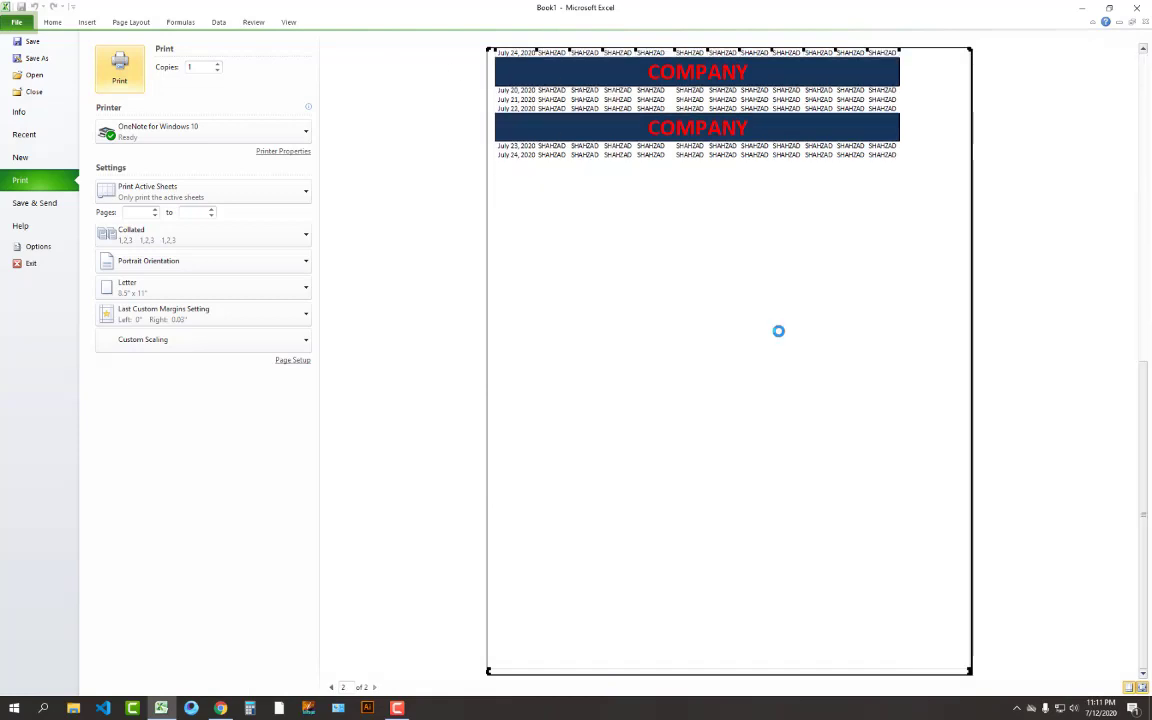
scroll(778, 331, up, 2)
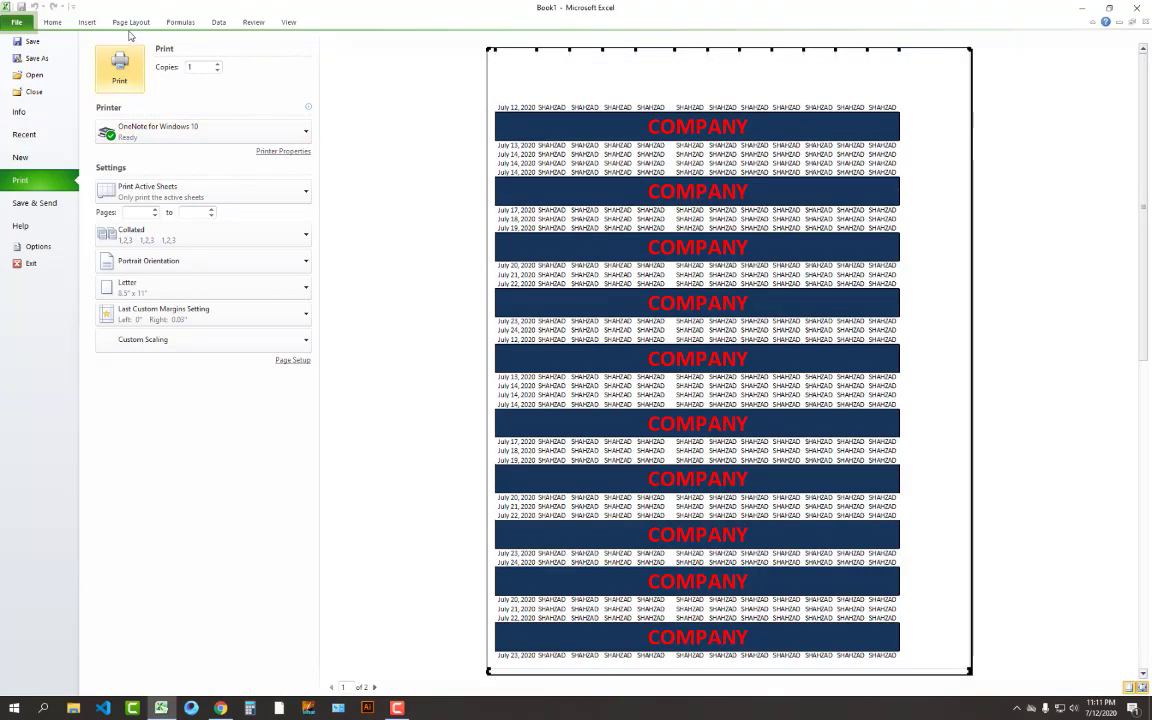
Reduce the print scale to 70% and preview the result
click(129, 23)
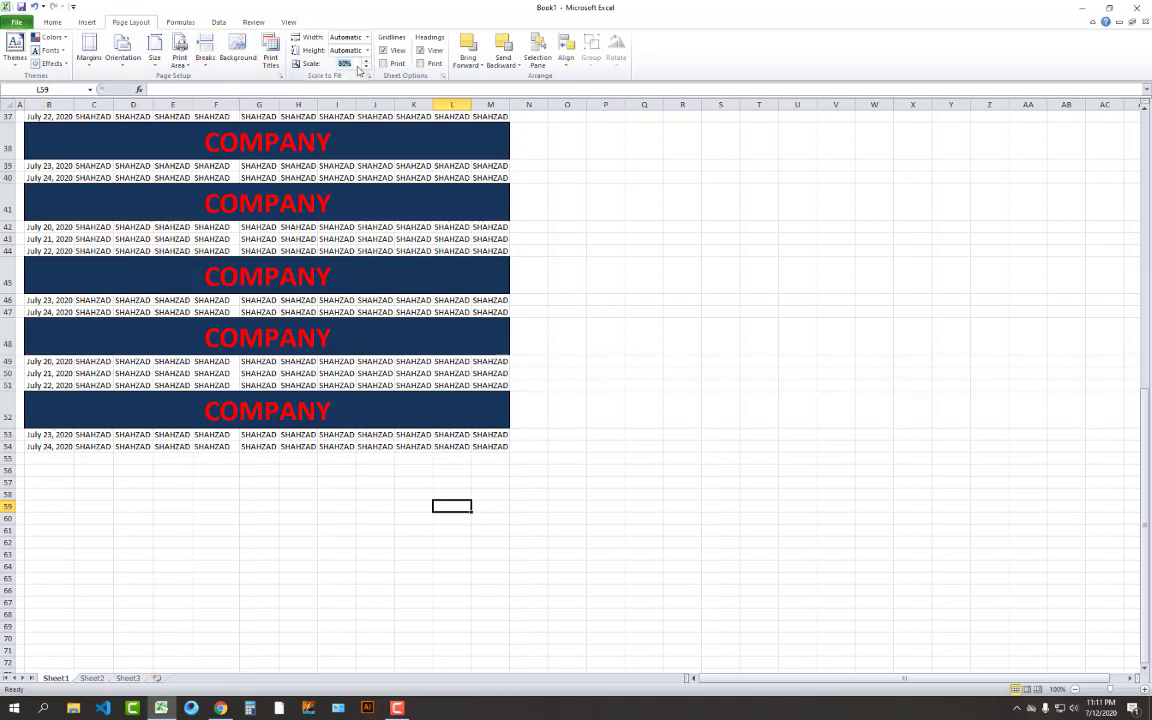
click(358, 67)
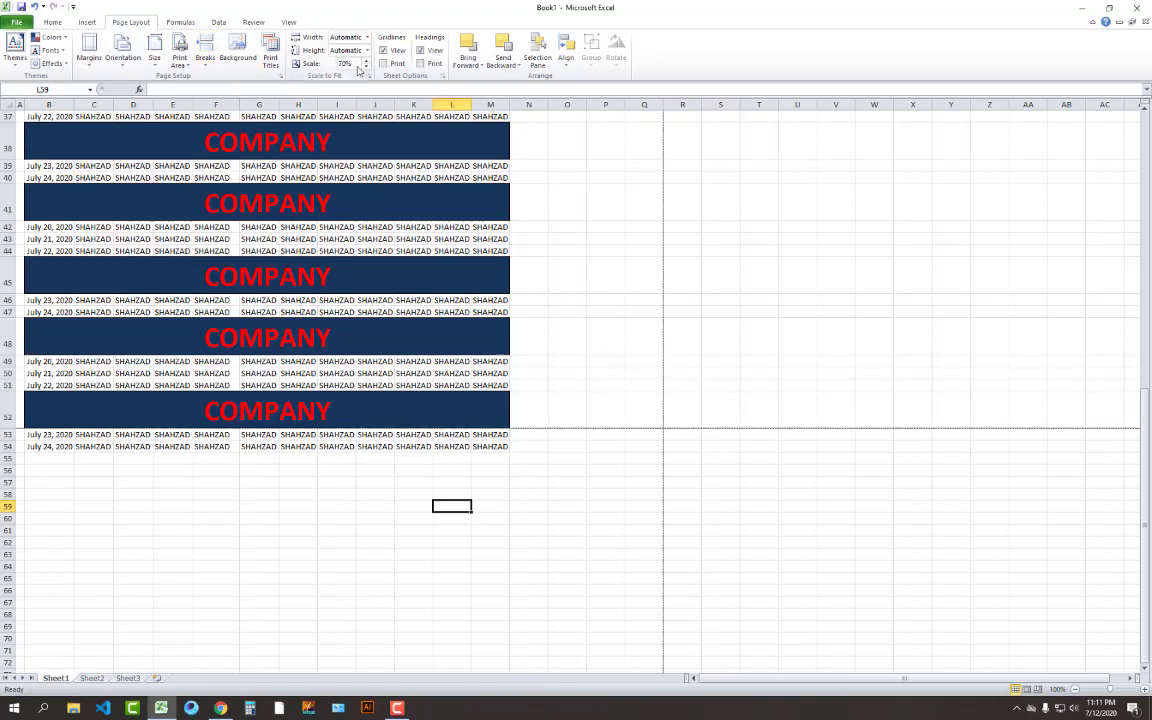
key(ctrl+p)
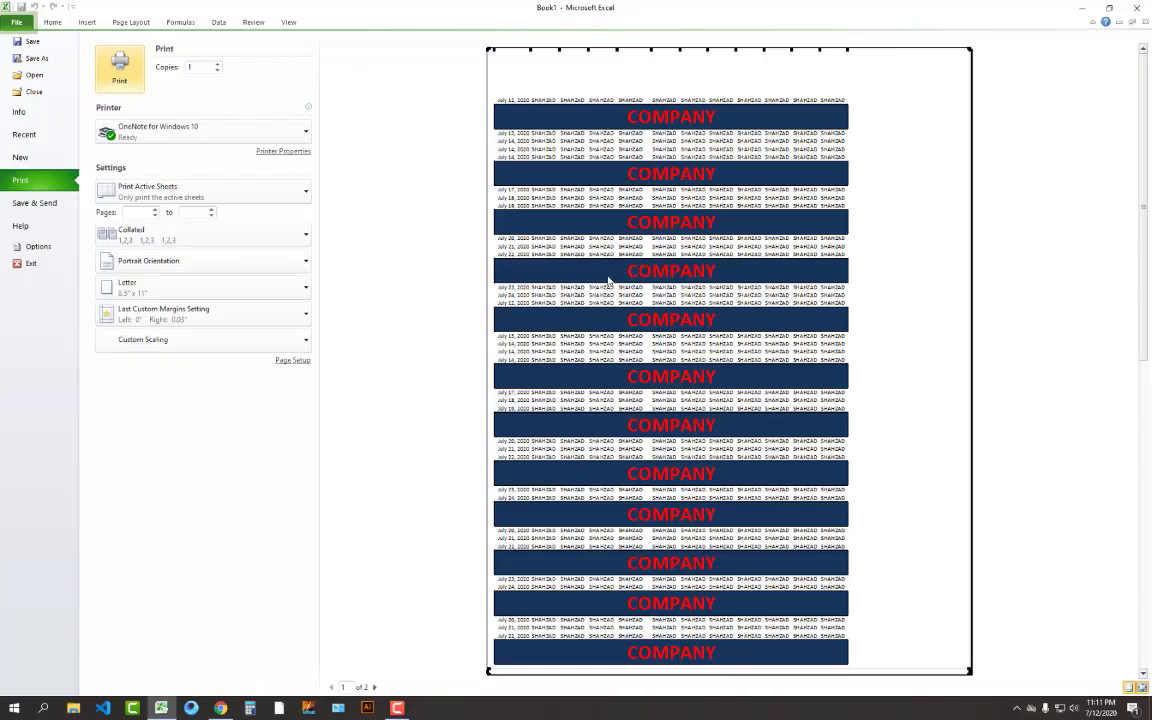
scroll(565, 273, down, 1)
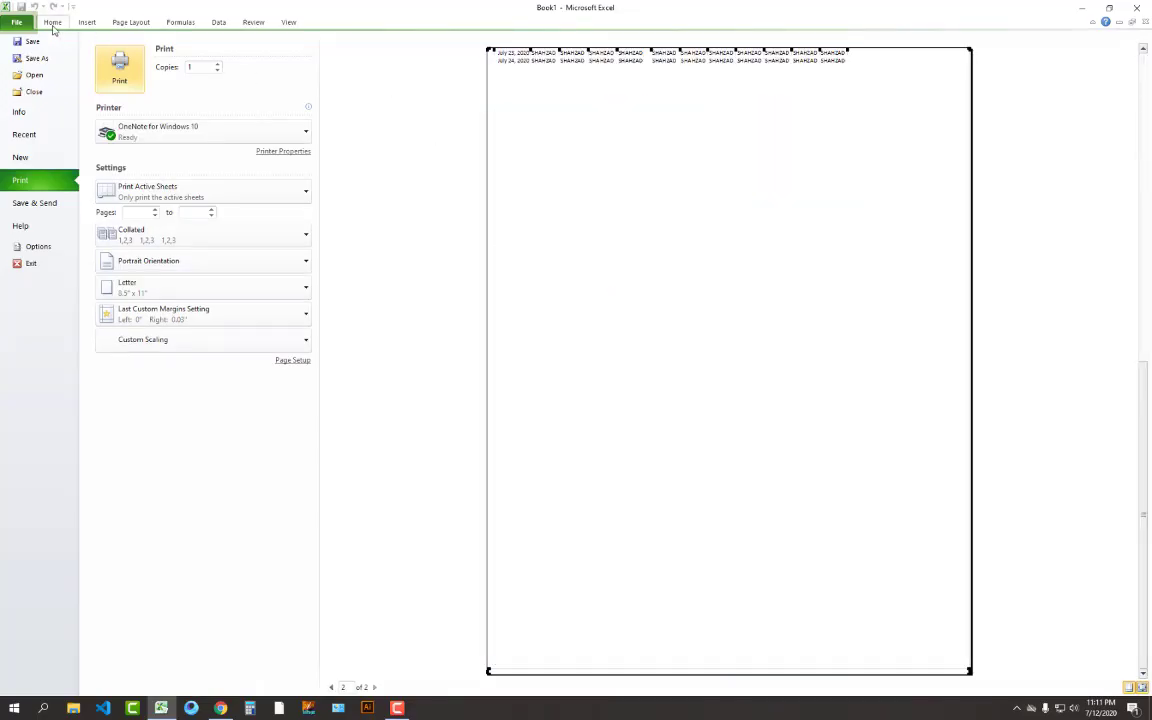
Lower the print scale to 65% and check the print preview
click(115, 24)
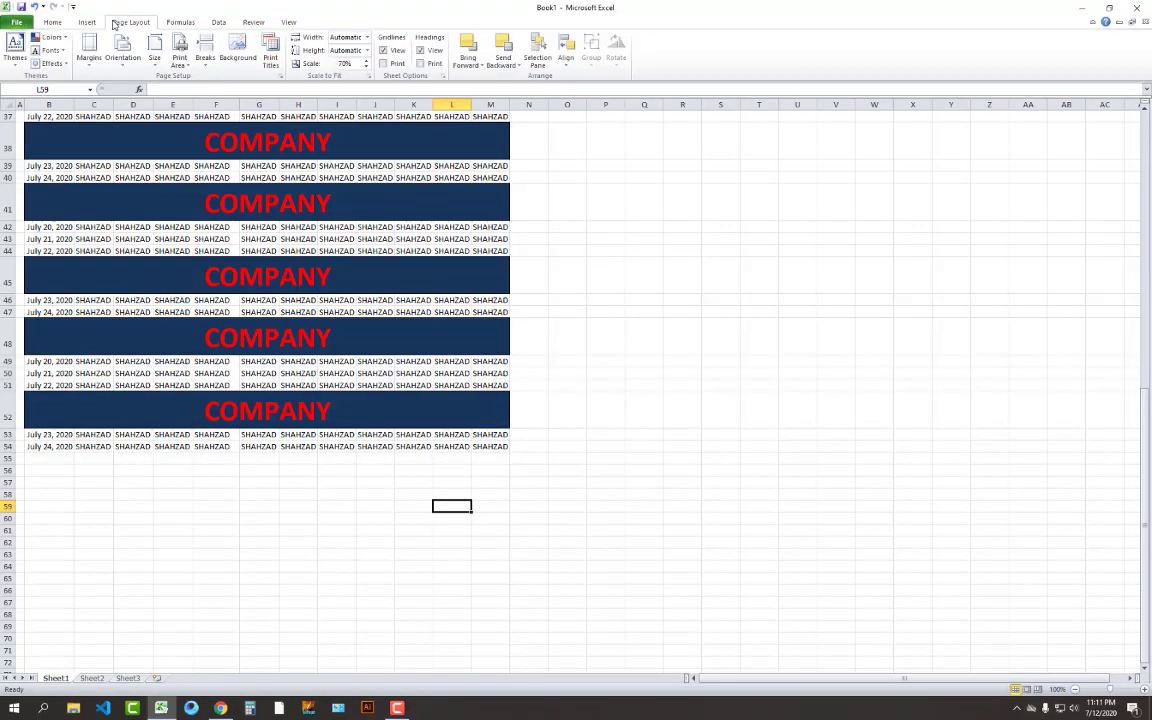
click(334, 65)
text(65)
key(Return)
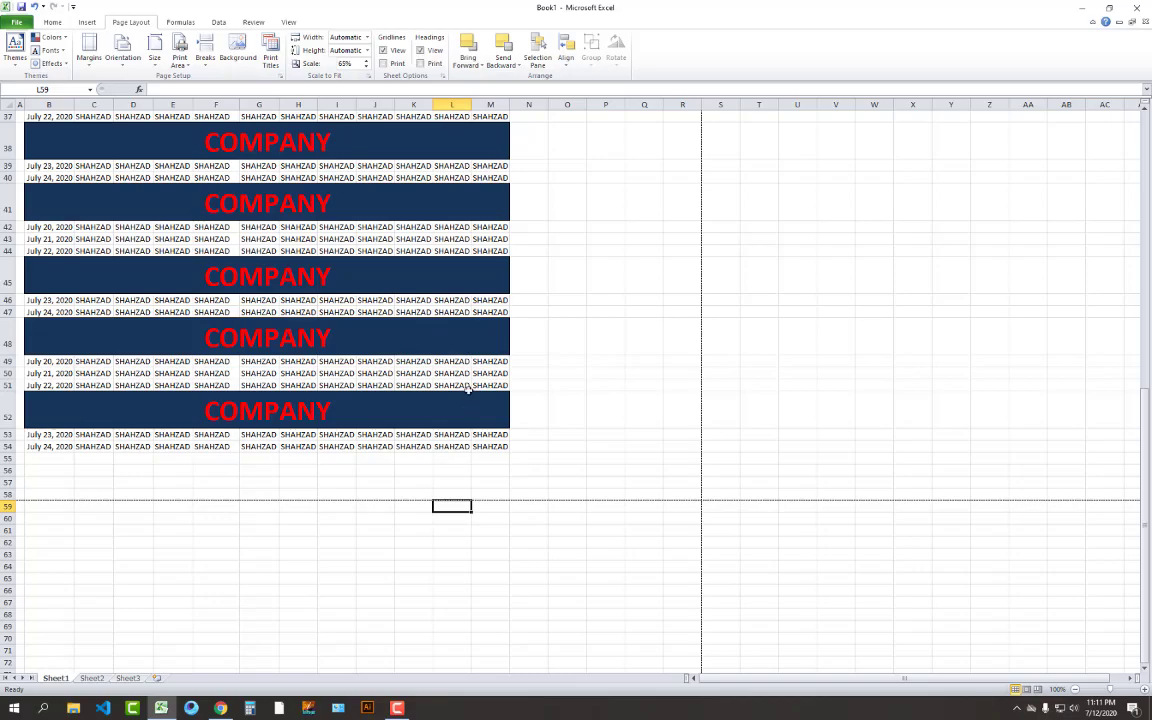
key(ctrl+p)
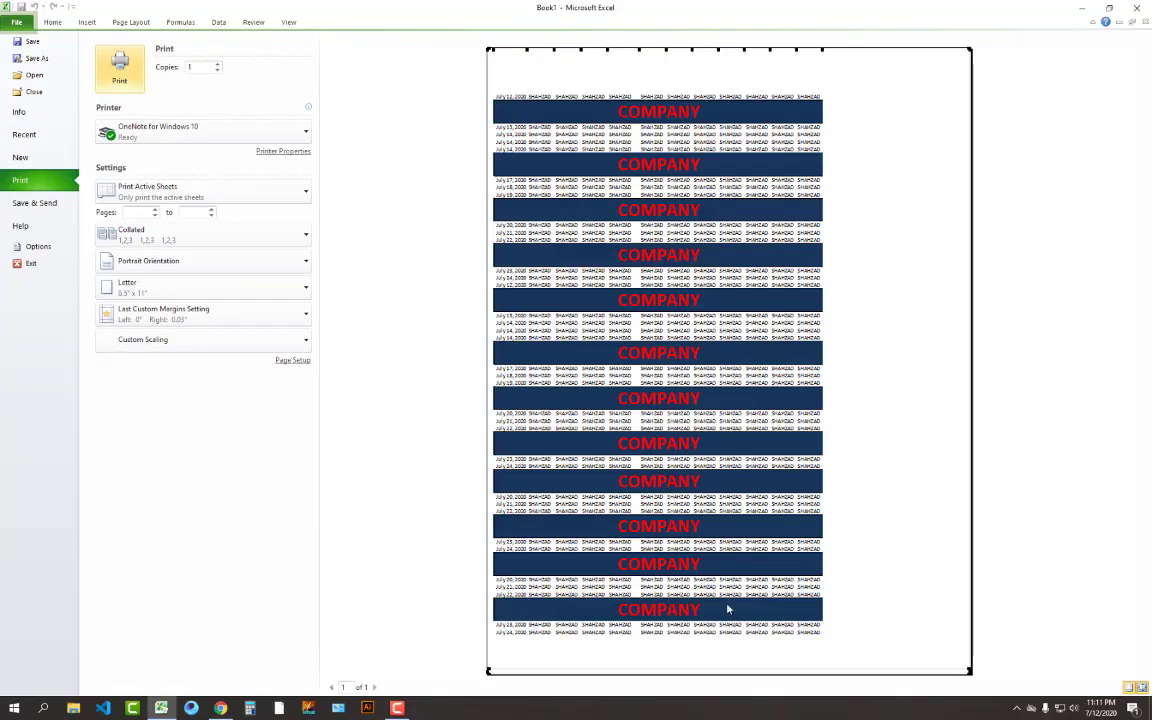
Fit the printout to 1 page wide by 1 page tall and preview the single page
click(131, 22)
click(367, 38)
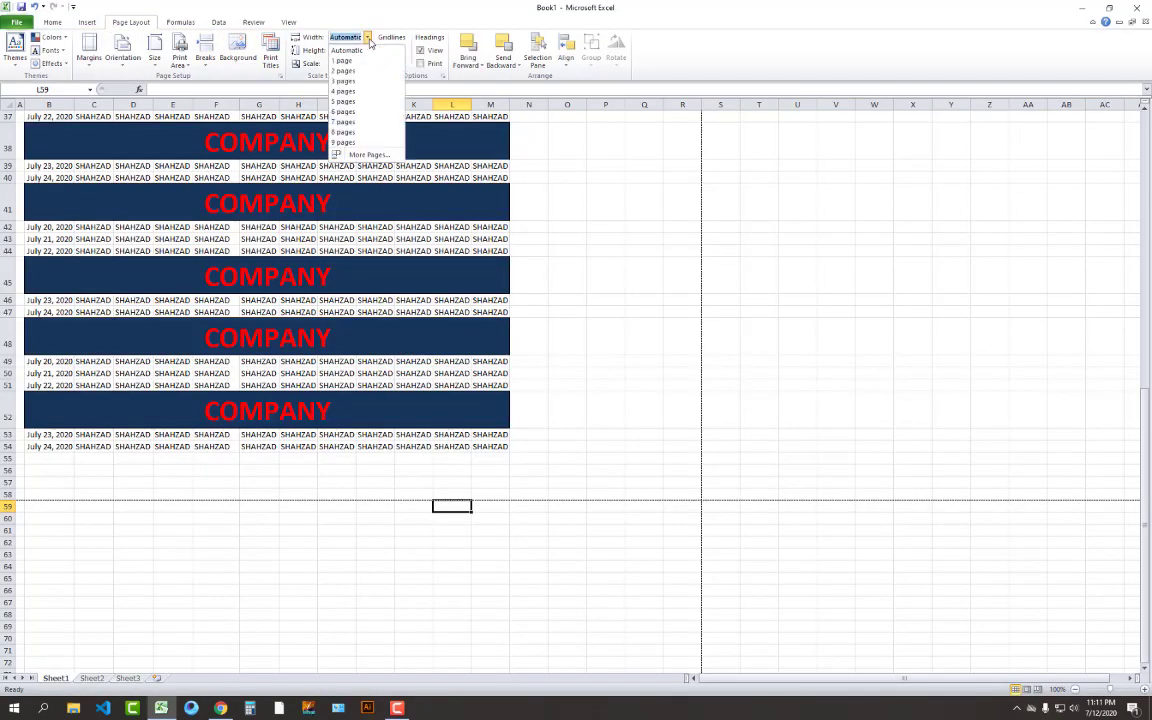
click(367, 62)
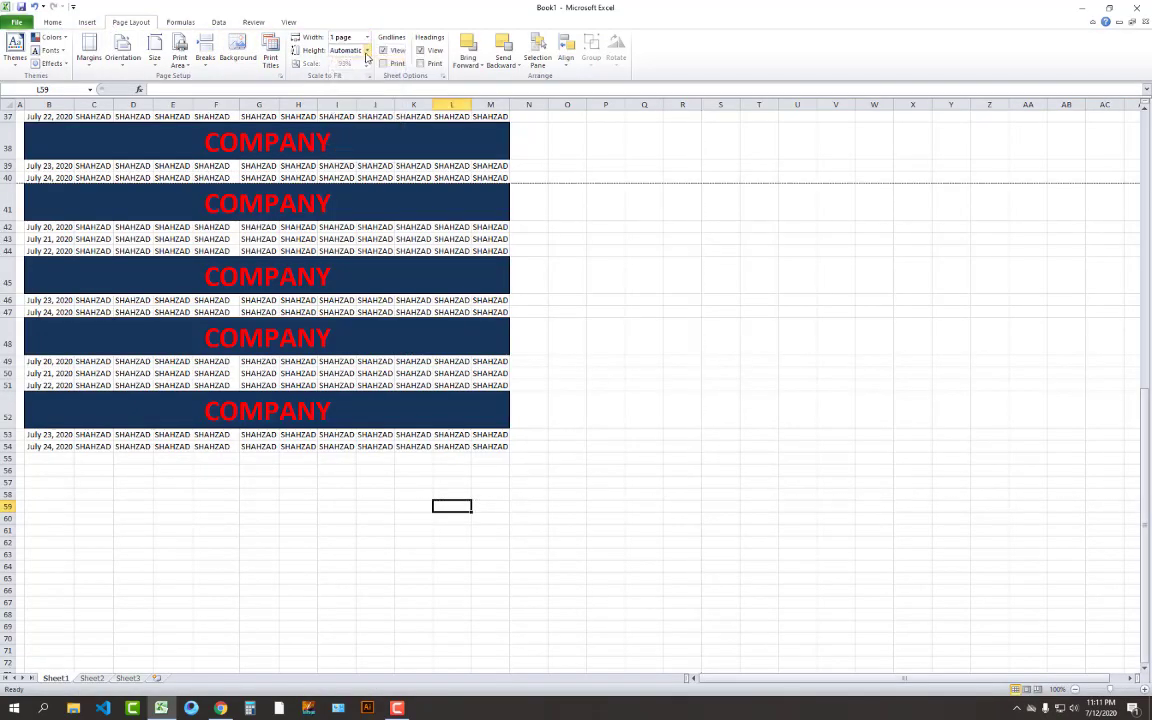
click(367, 50)
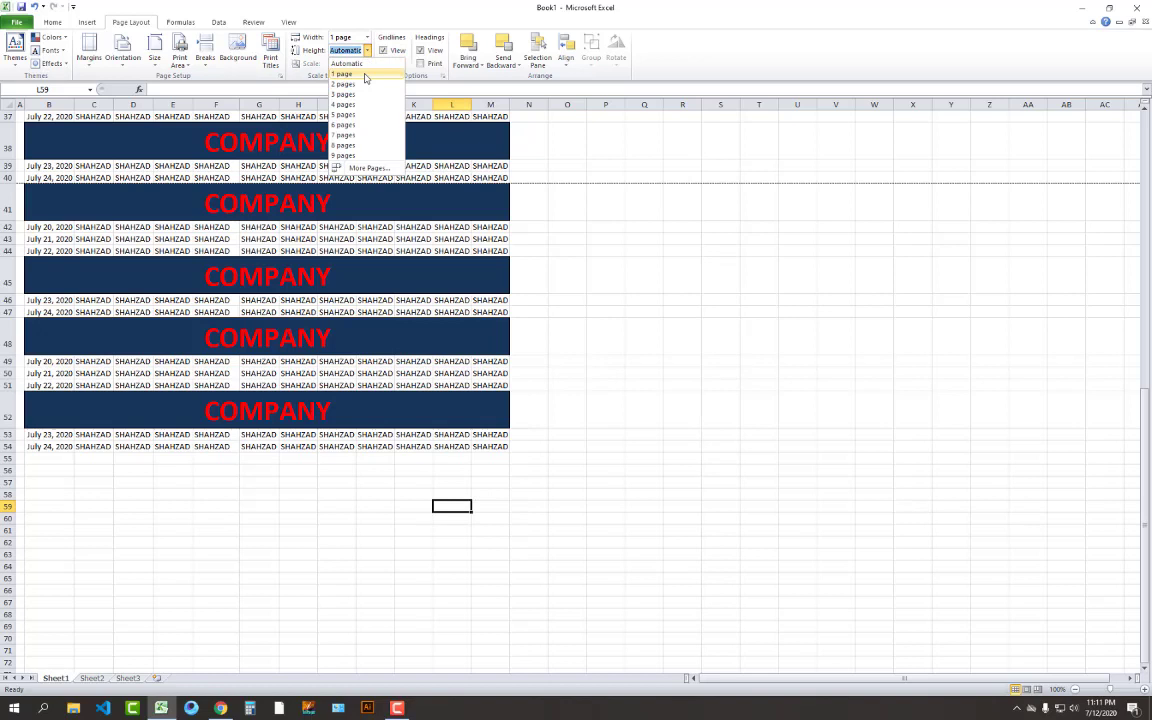
click(366, 75)
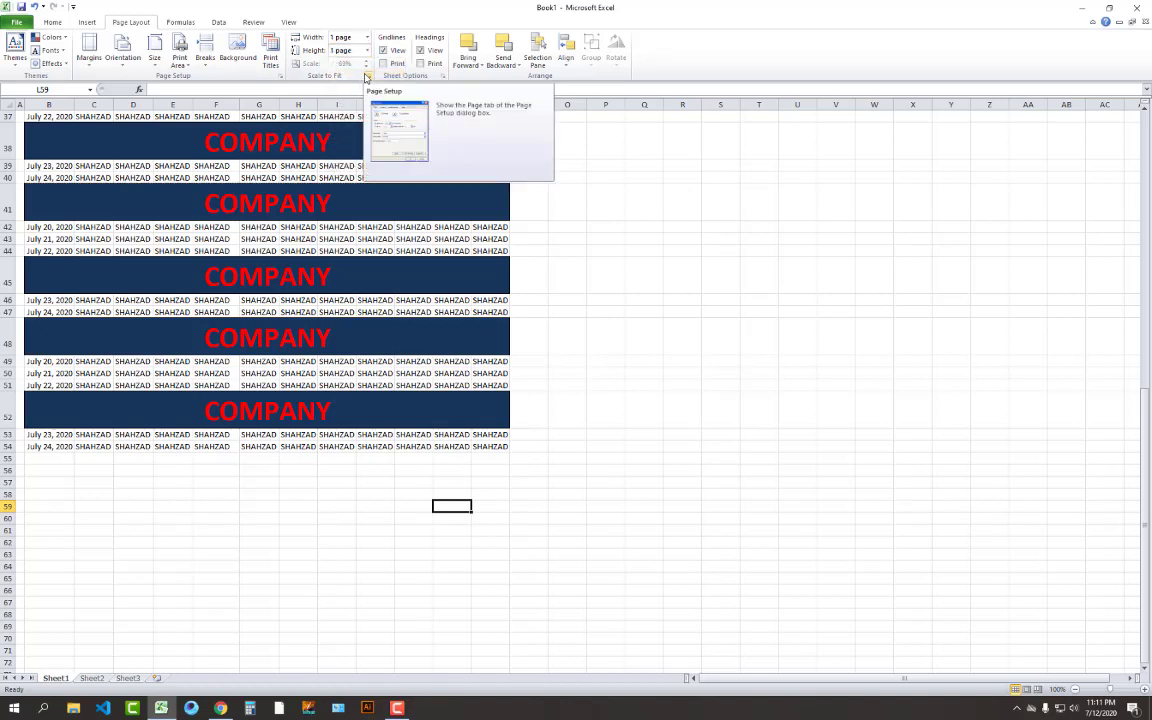
click(644, 279)
key(ctrl+p)
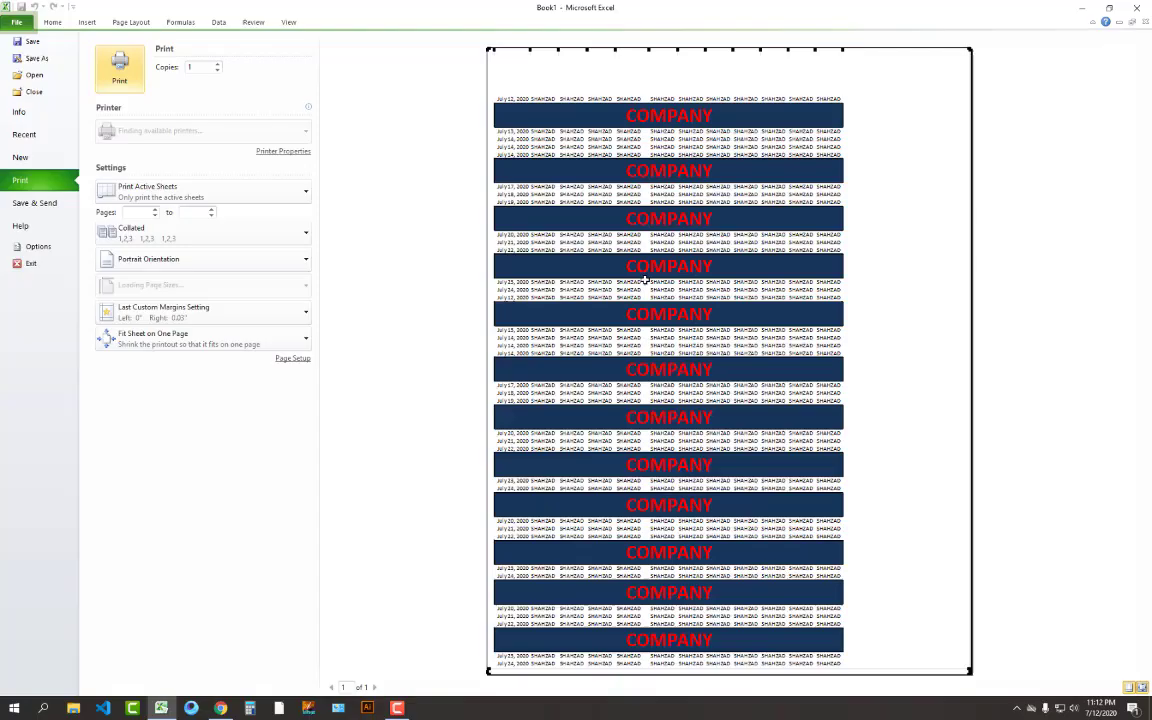
click(52, 22)
scroll(200, 225, up, 10)
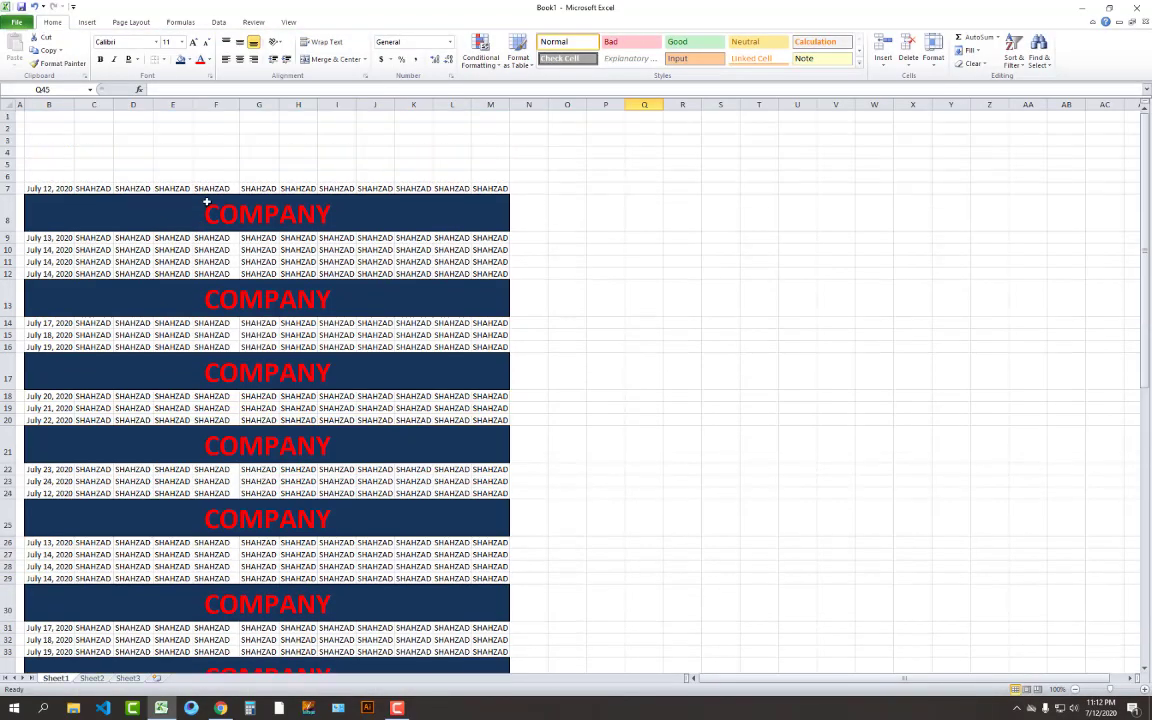
Set B7:M54 as the sheet's print area
drag(48, 187, 393, 714)
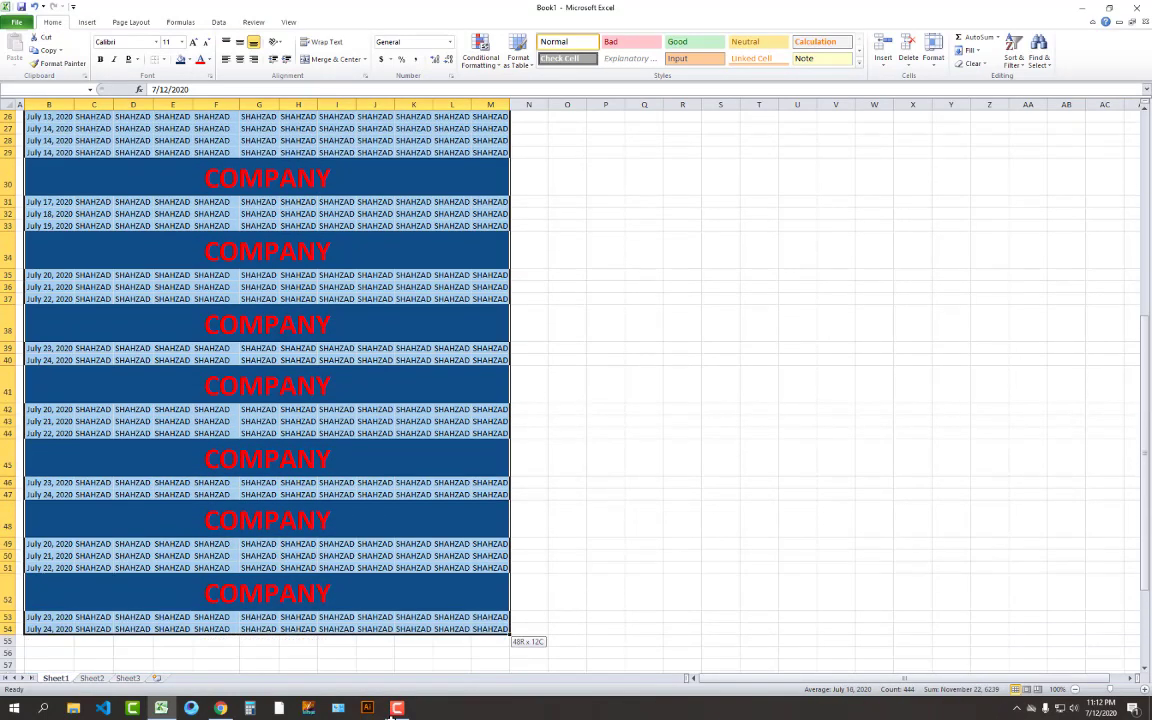
drag(372, 611, 375, 633)
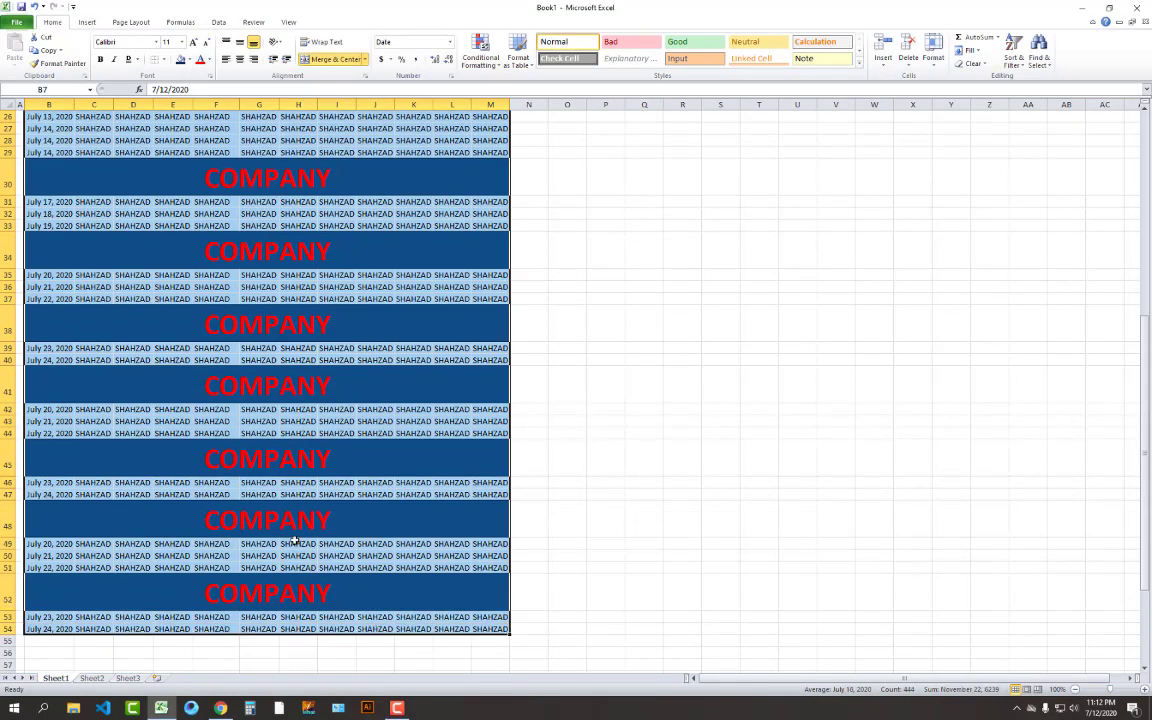
click(131, 22)
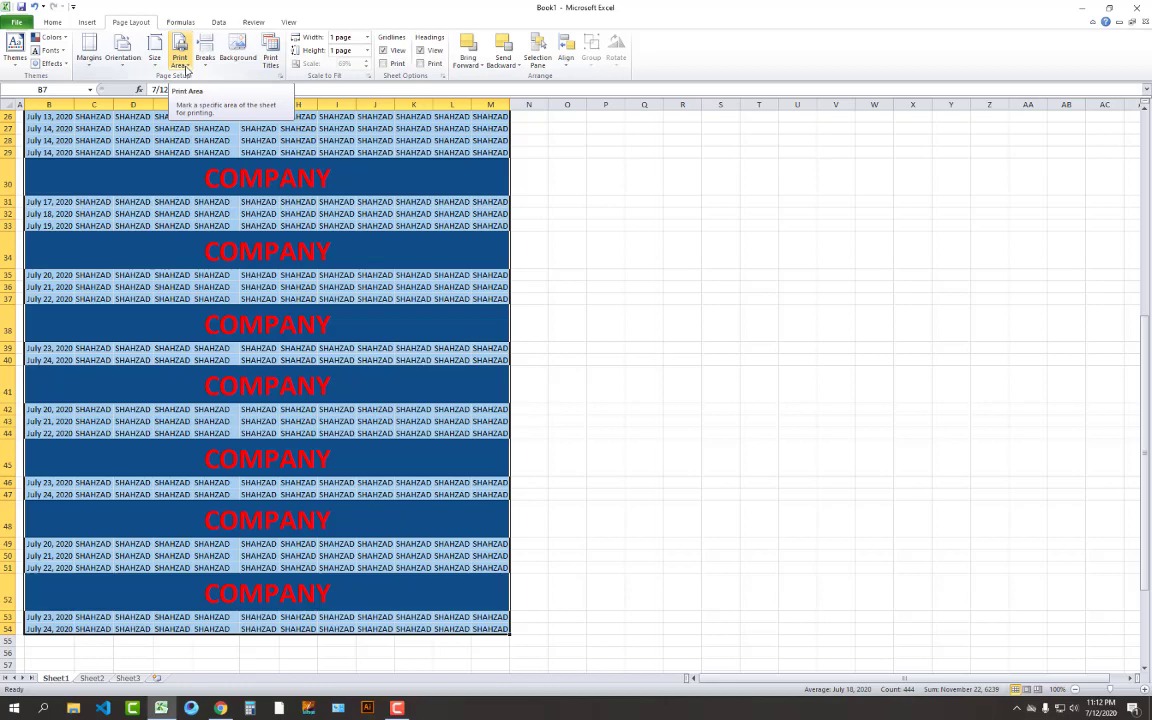
click(181, 66)
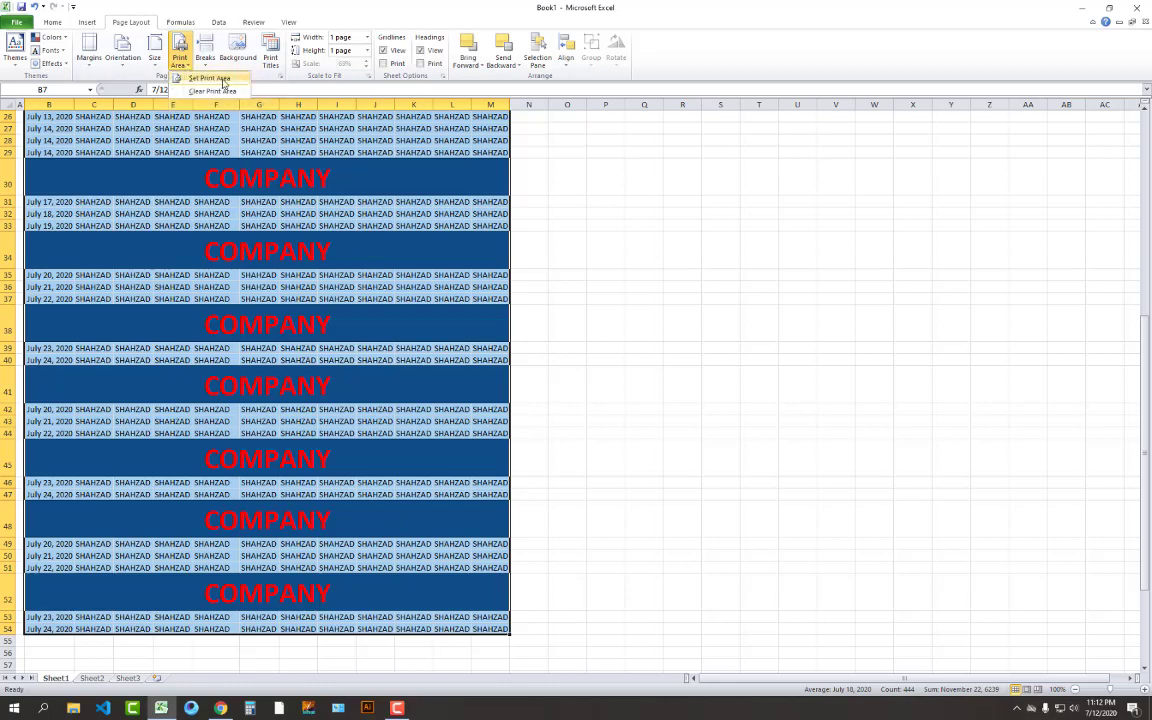
click(224, 80)
click(180, 62)
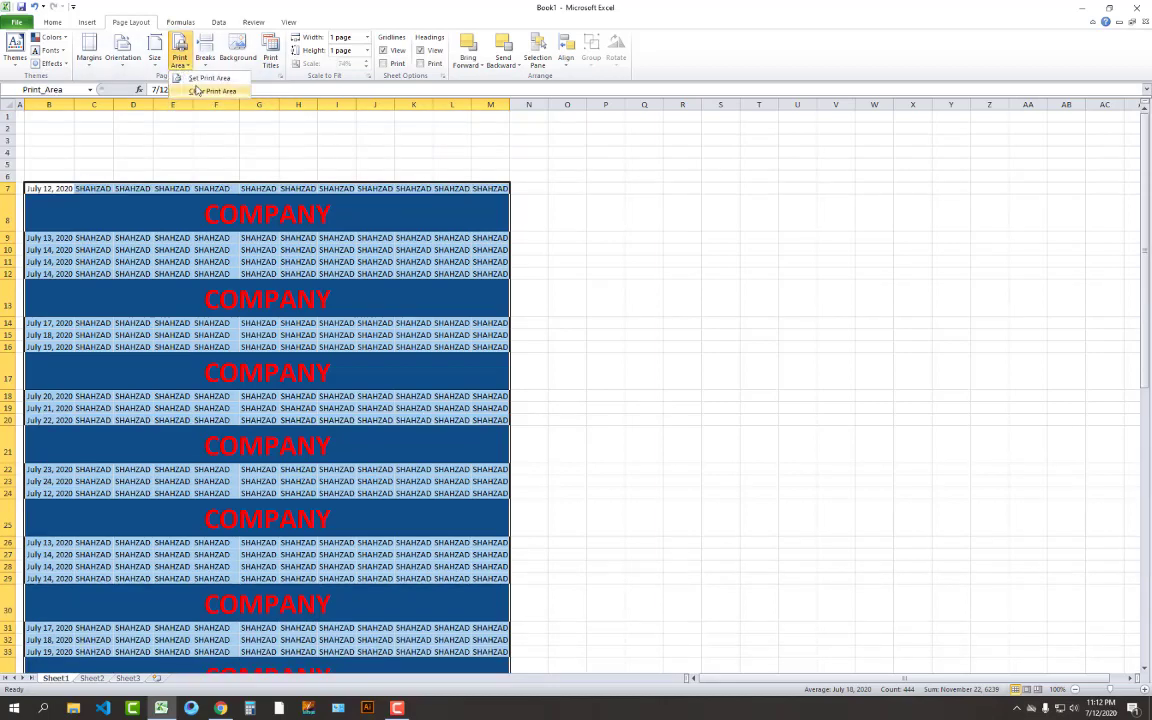
click(198, 91)
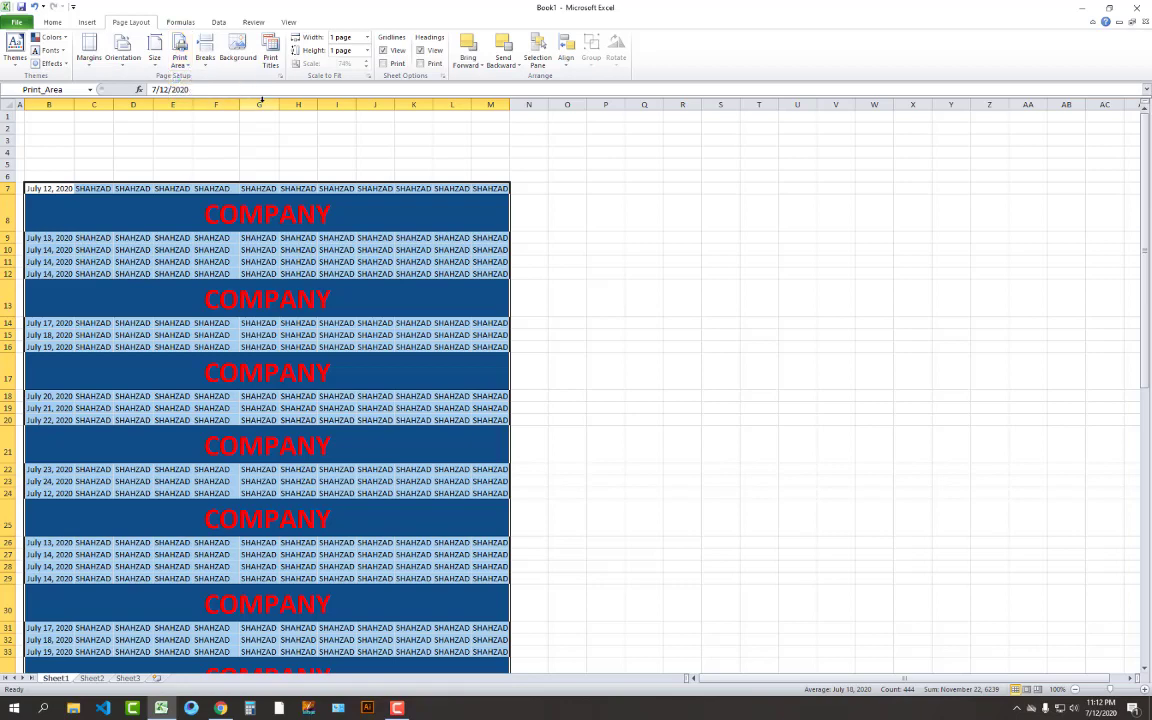
Preview the print area on one page, then return to the worksheet
key(ctrl+p)
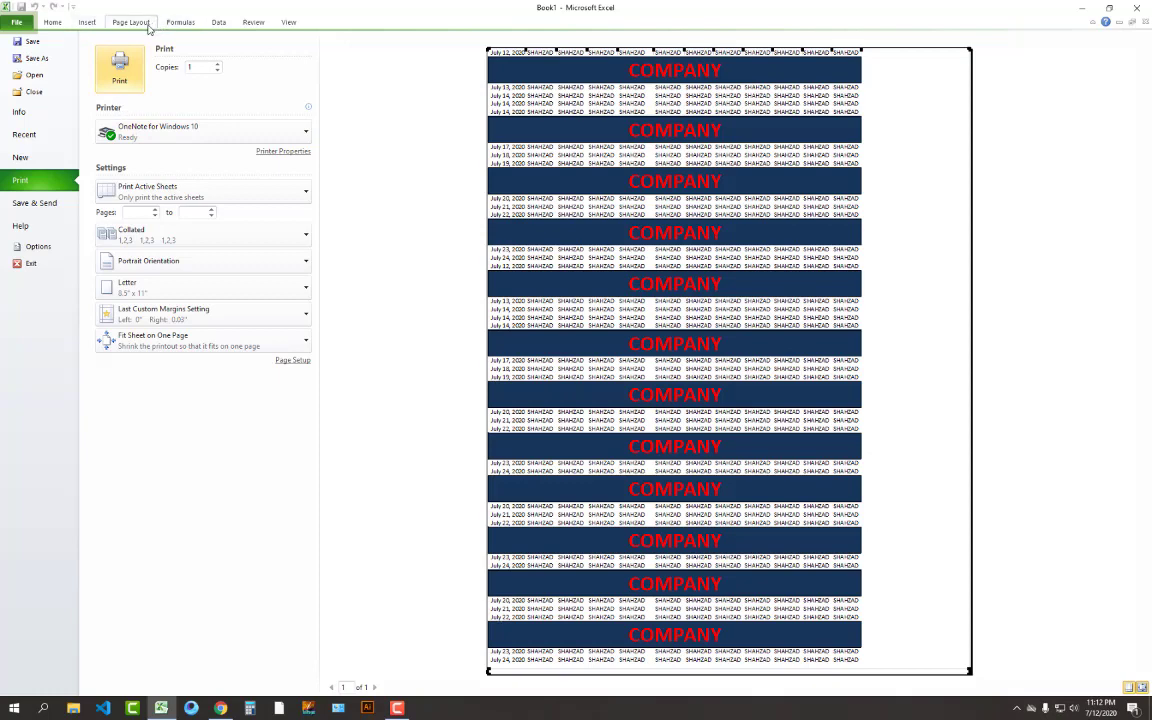
click(131, 22)
click(630, 271)
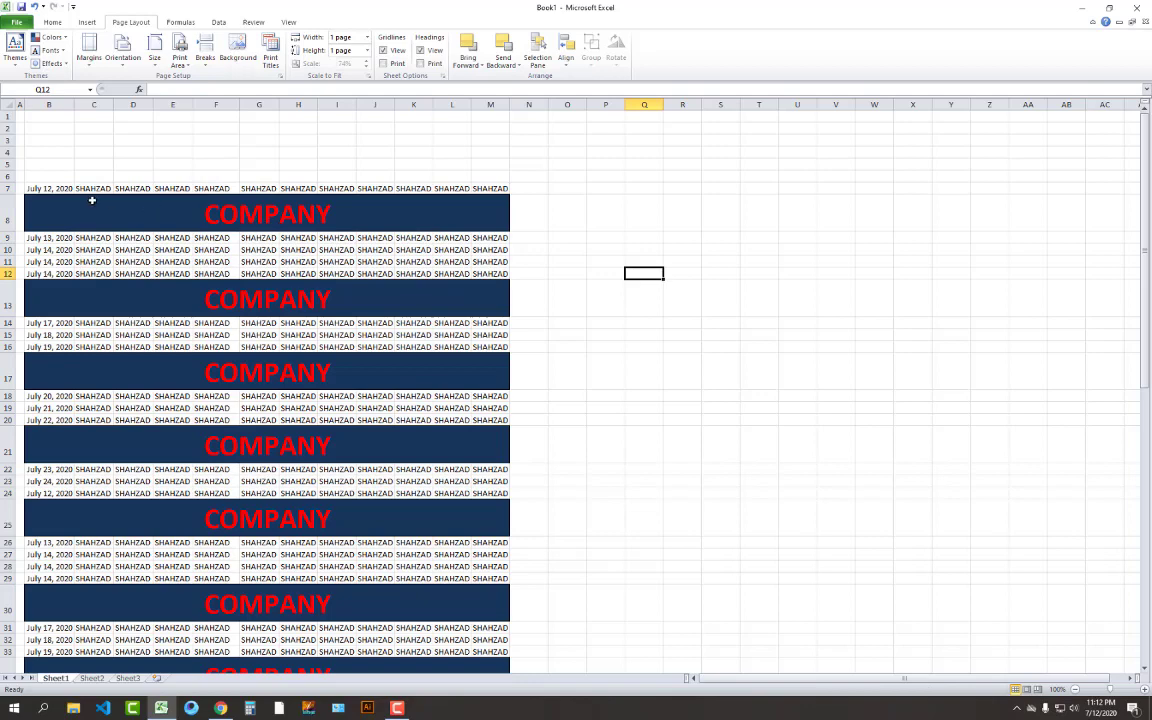
Save the workbook to the Desktop as an Excel Workbook named TEACH
key(ctrl+s)
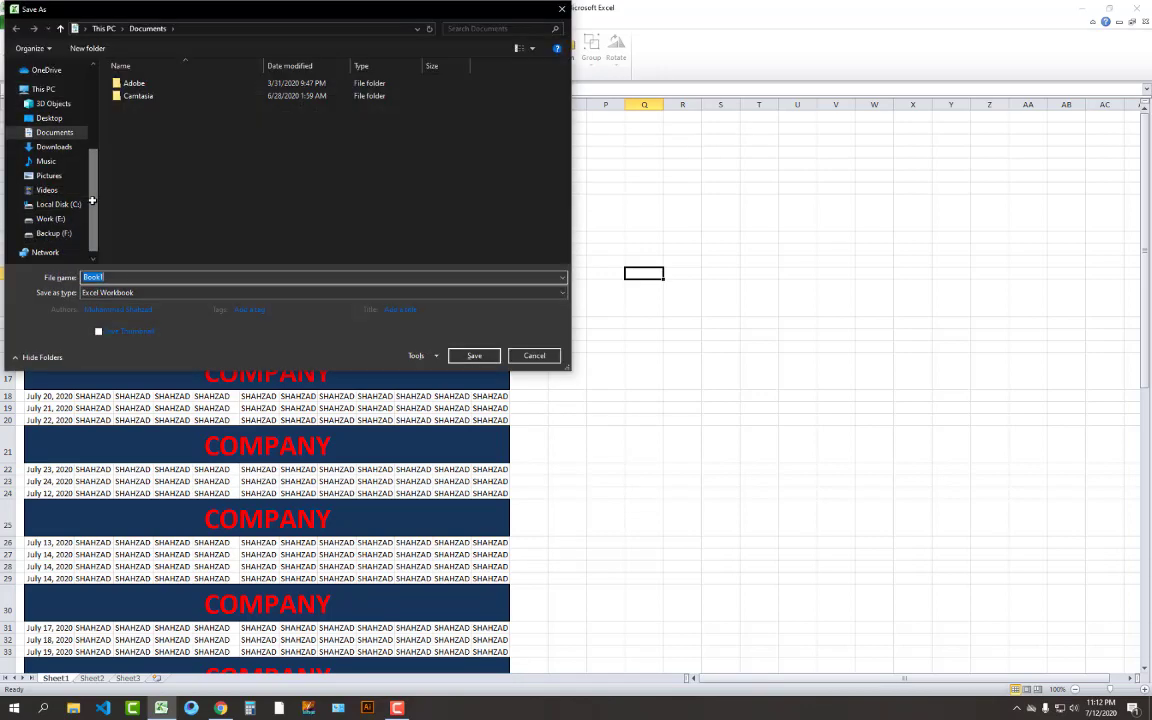
click(289, 294)
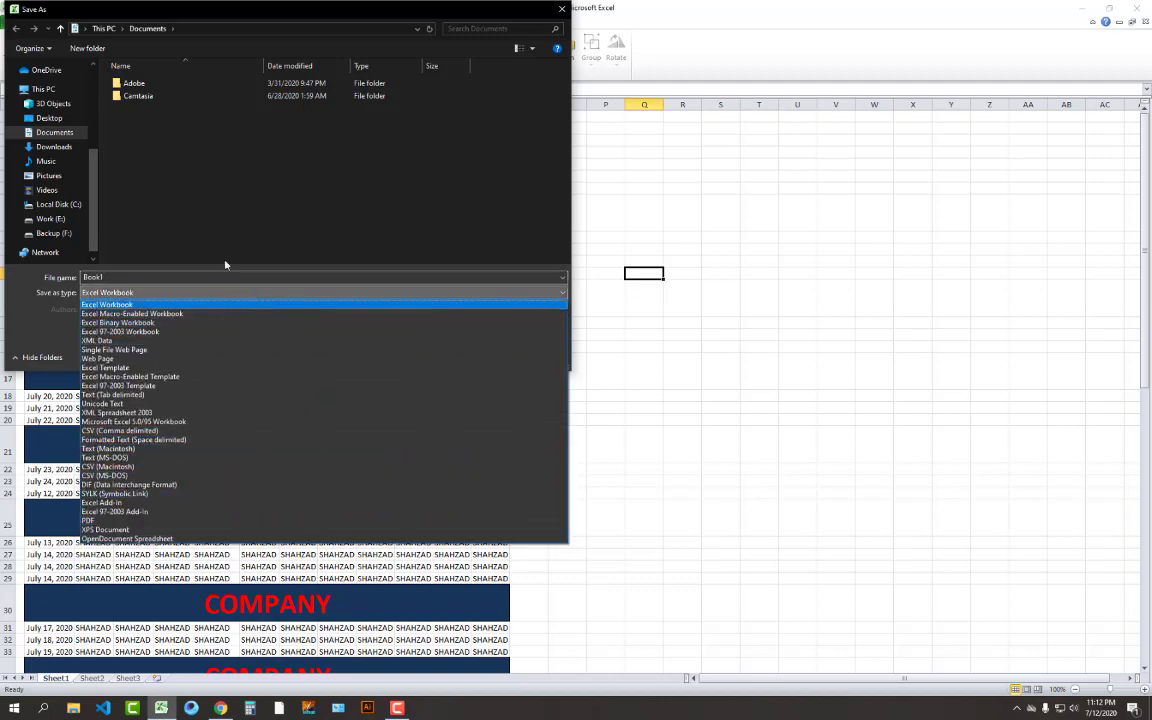
click(69, 120)
click(55, 118)
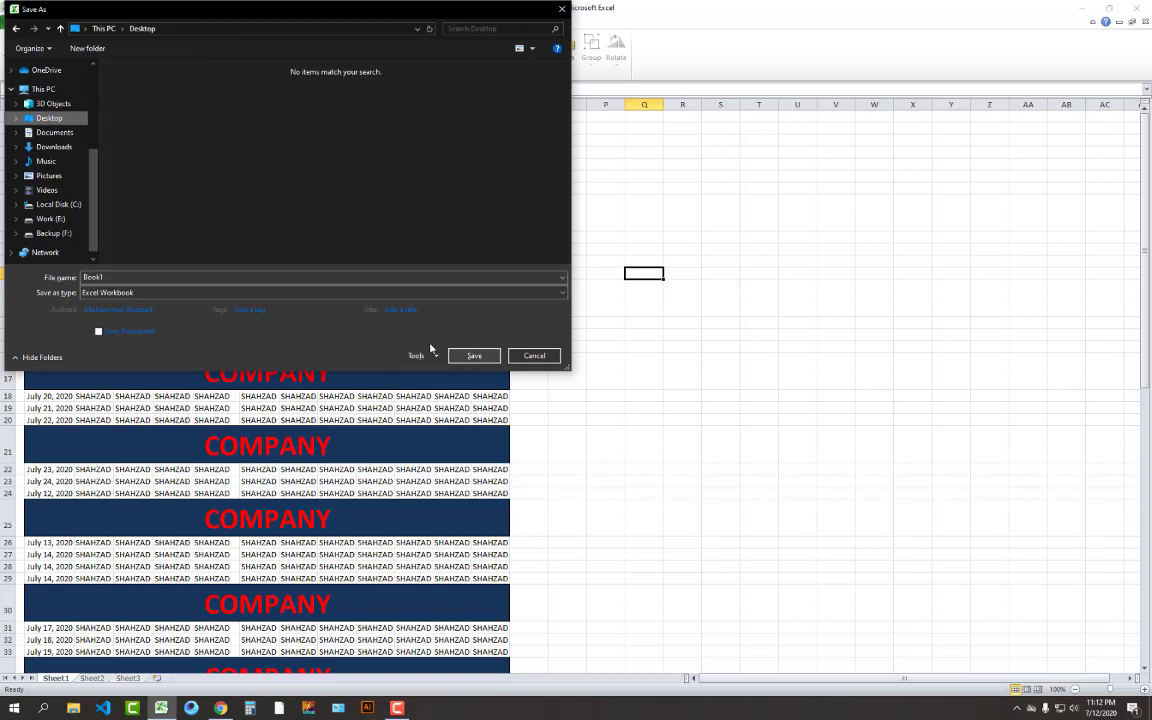
double_click(293, 281)
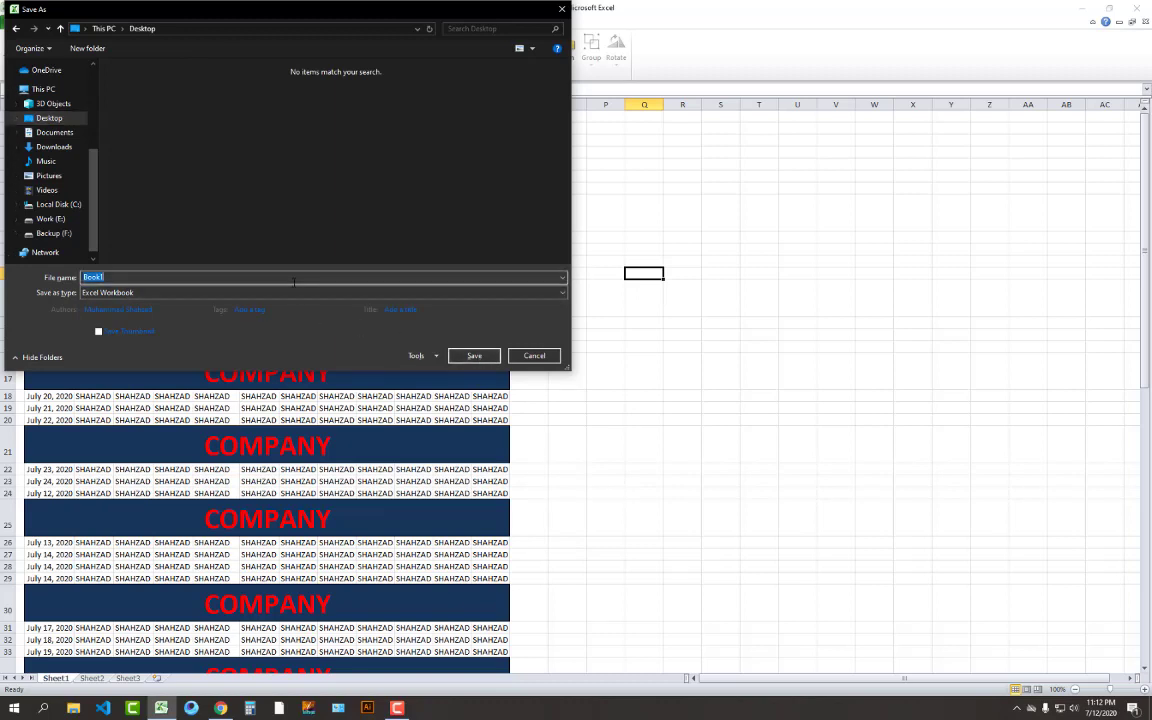
text(TEACH)
click(470, 357)
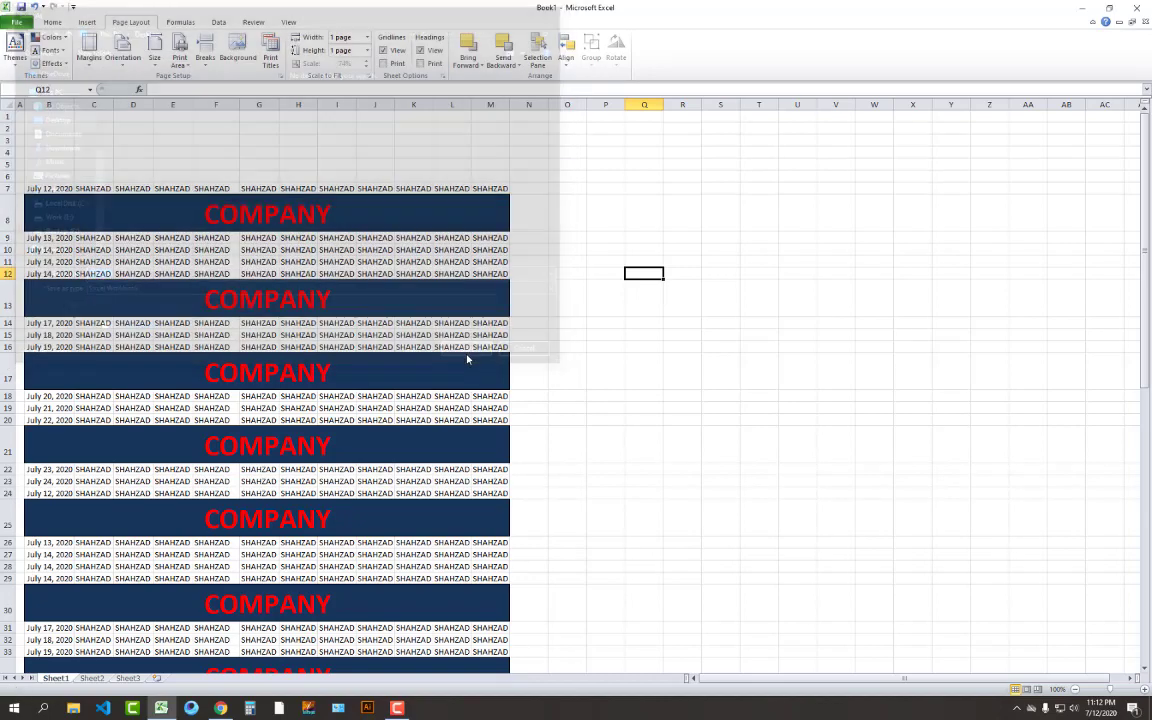
Close Excel, refresh the desktop, and reopen the TEACH workbook from its icon
click(1142, 9)
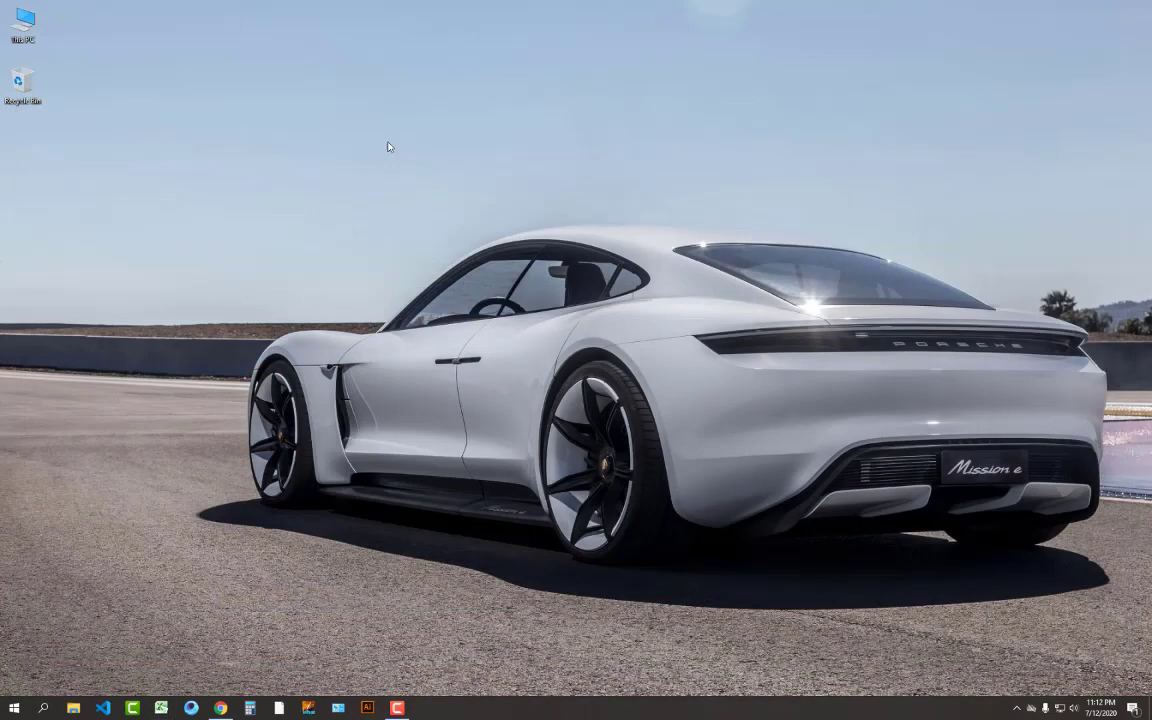
right_click(273, 131)
click(357, 184)
right_click(358, 187)
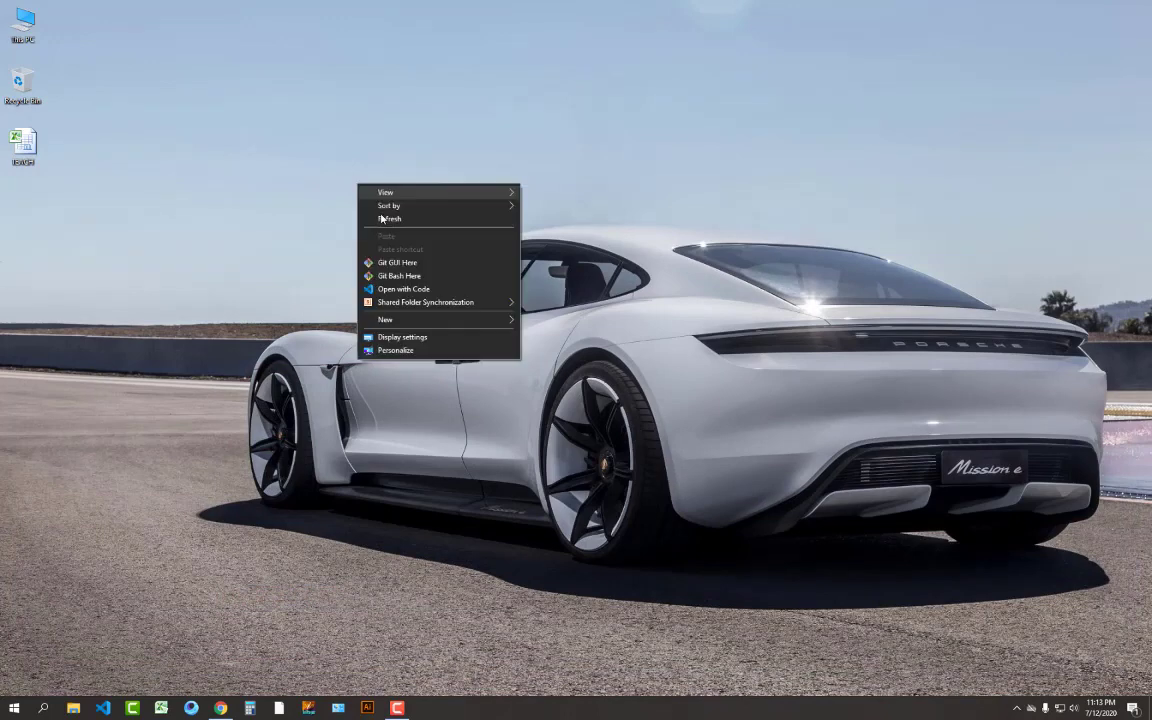
click(386, 220)
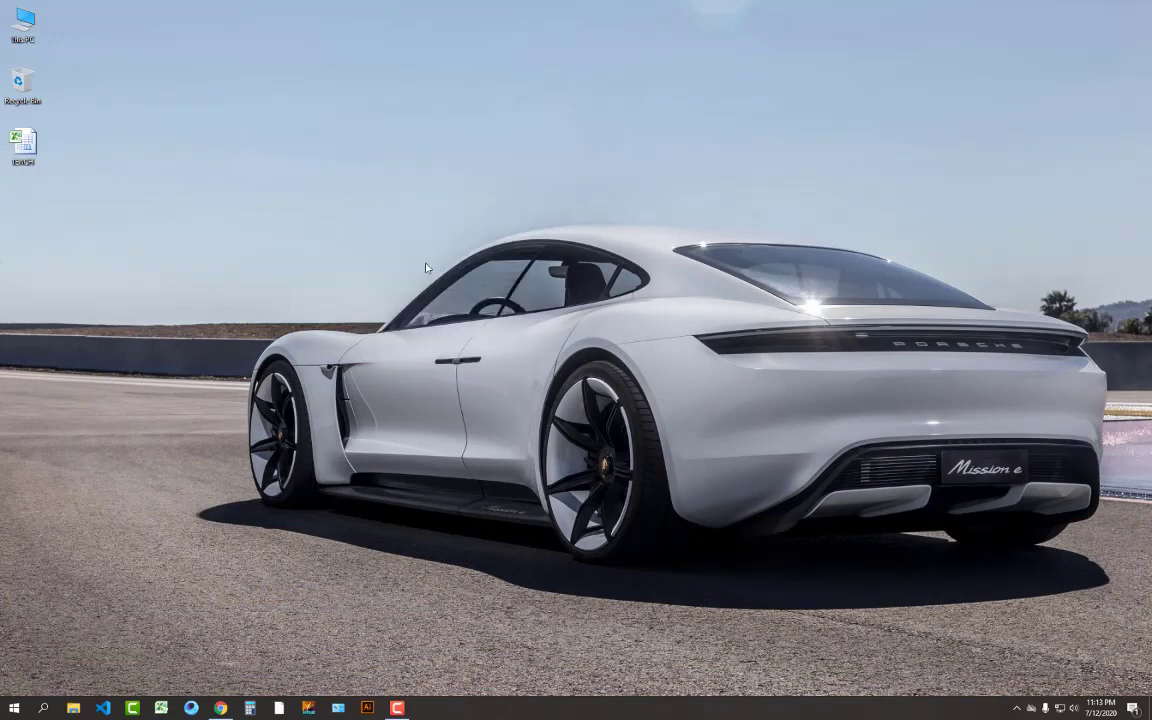
double_click(22, 142)
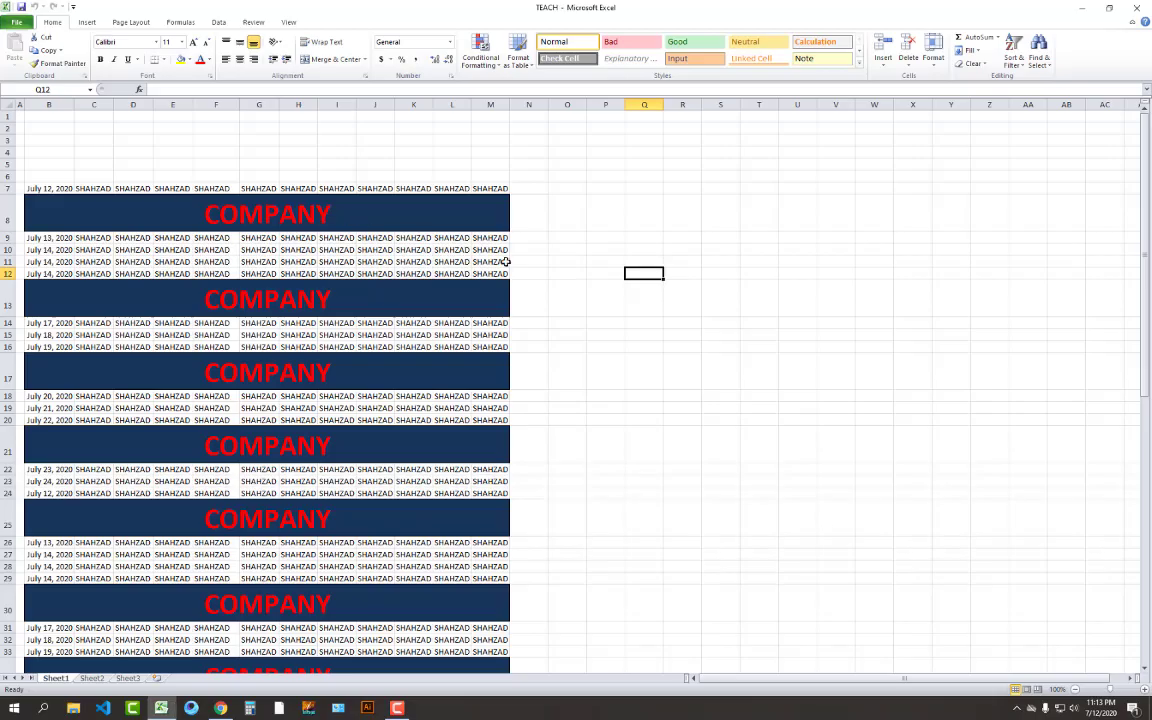
Preview how the reopened TEACH workbook prints
click(555, 261)
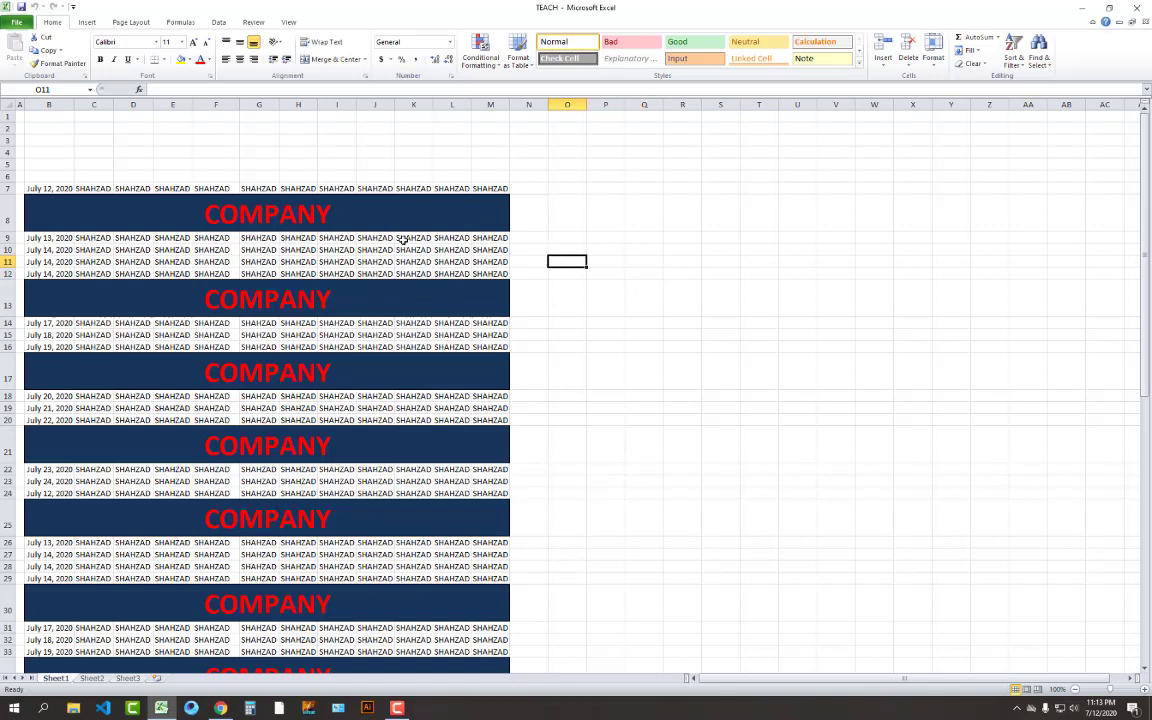
key(ctrl+p)
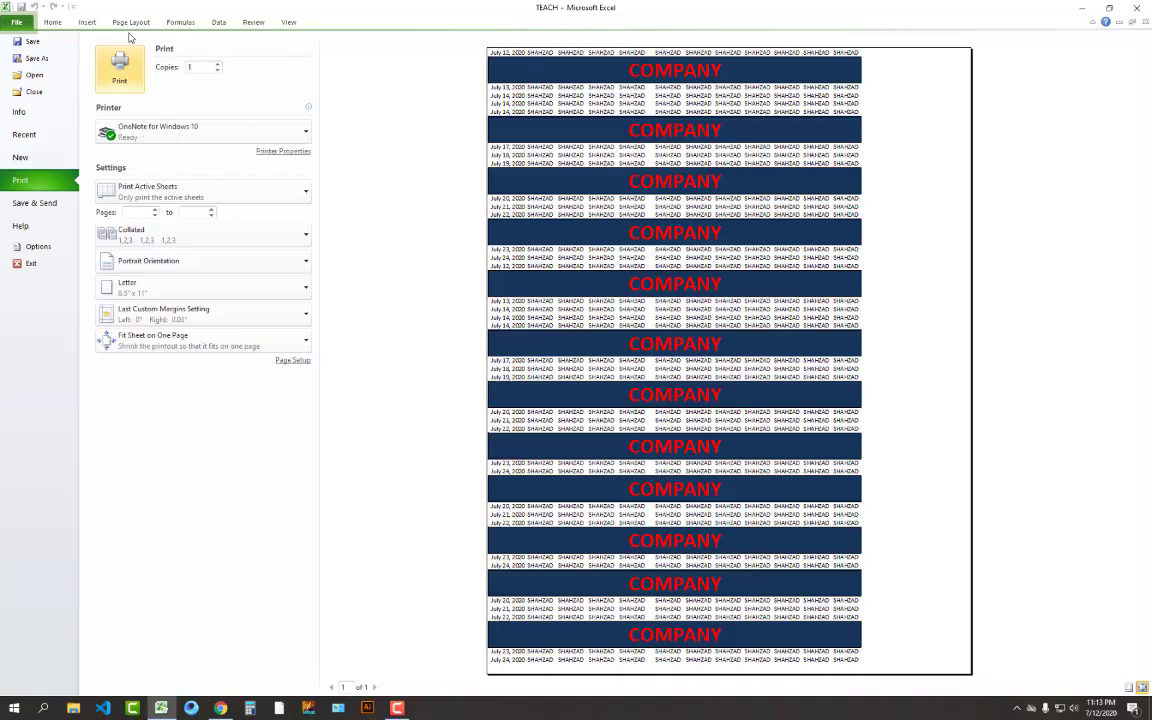
click(48, 22)
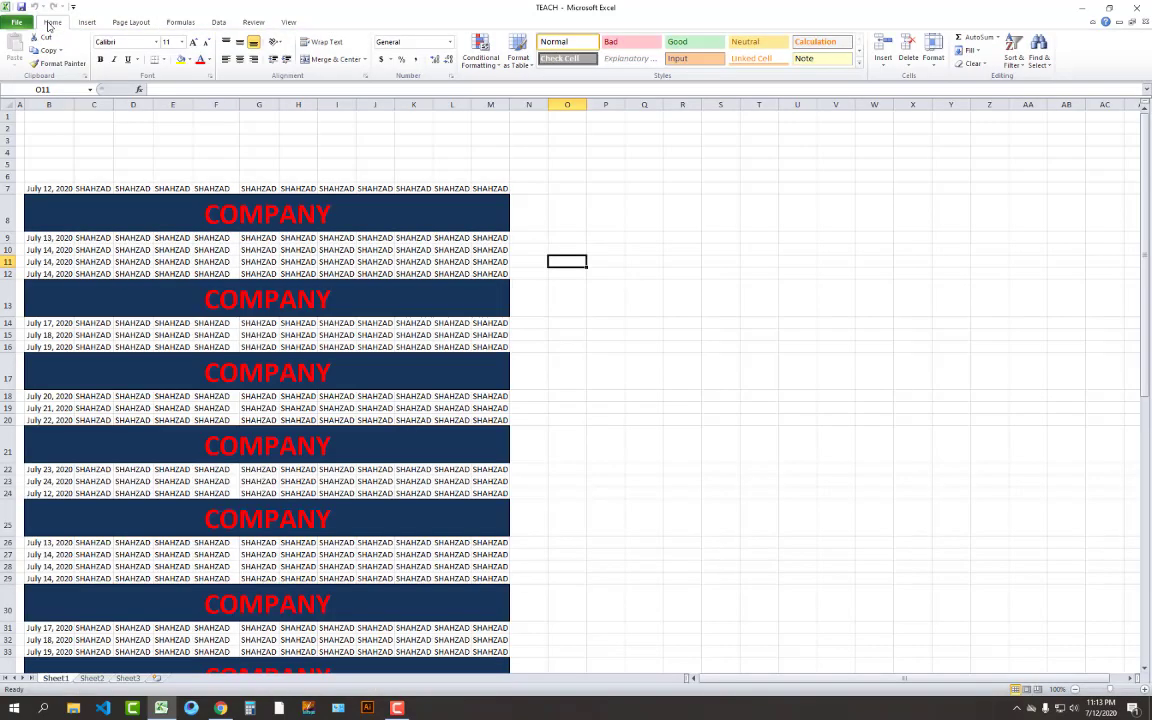
Select the table to confirm the saved print area, then open the File view
click(42, 208)
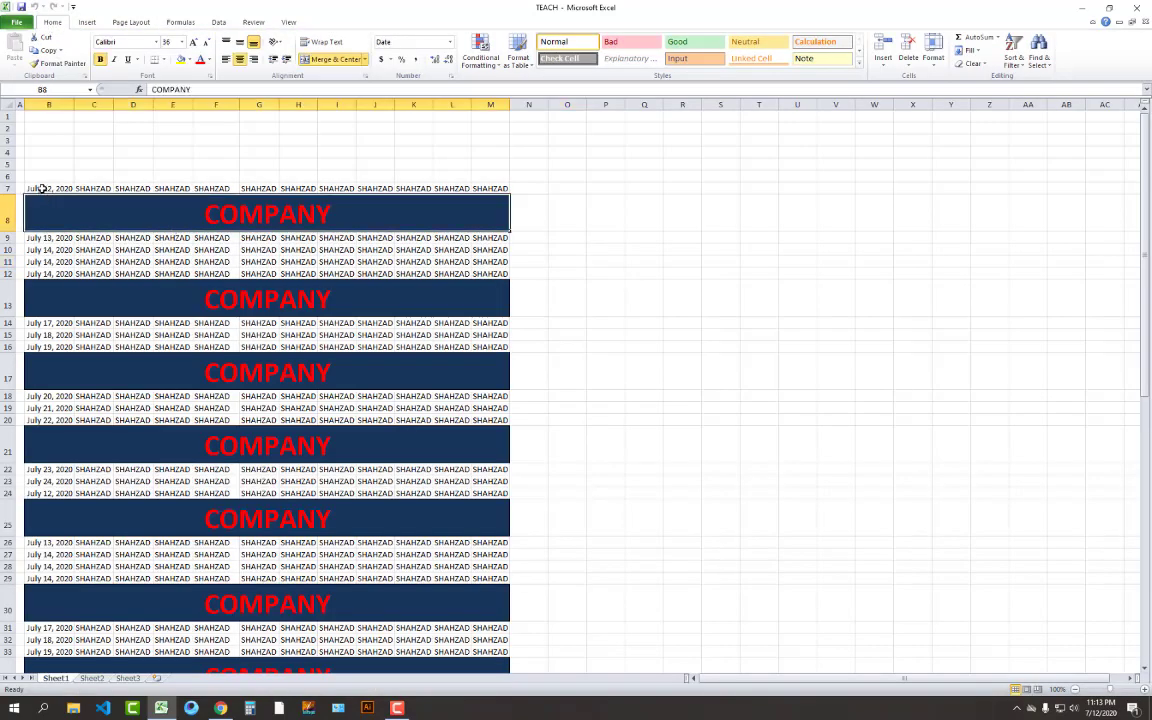
drag(42, 188, 438, 628)
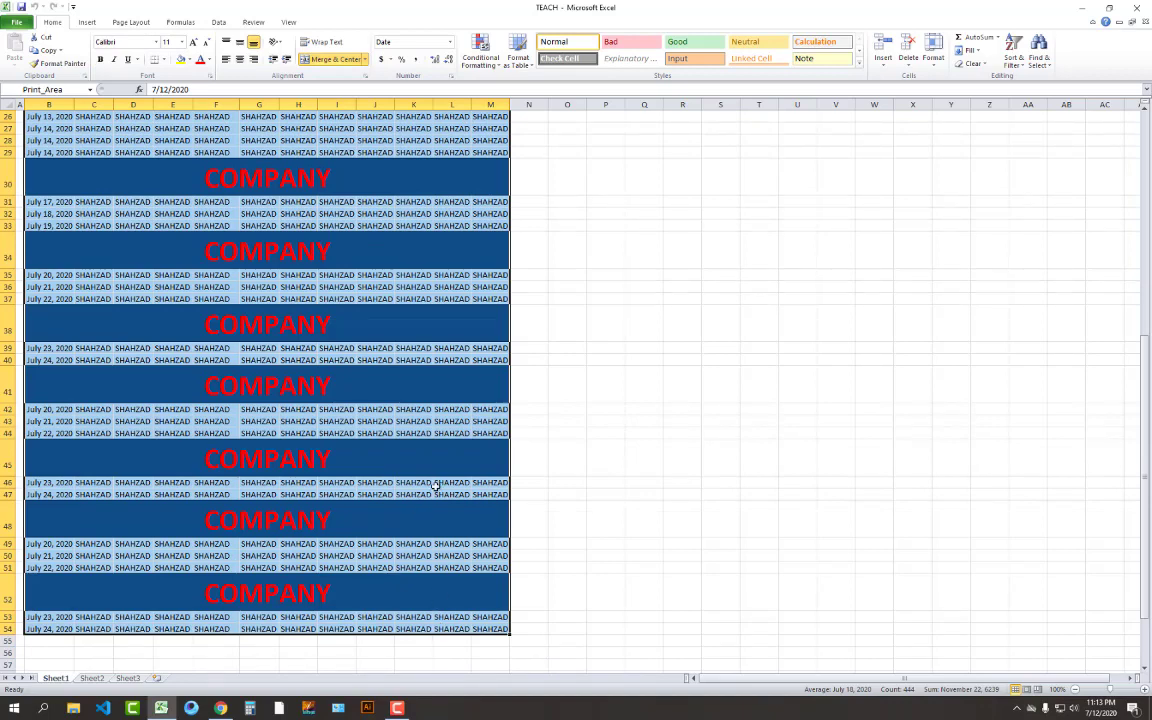
click(545, 470)
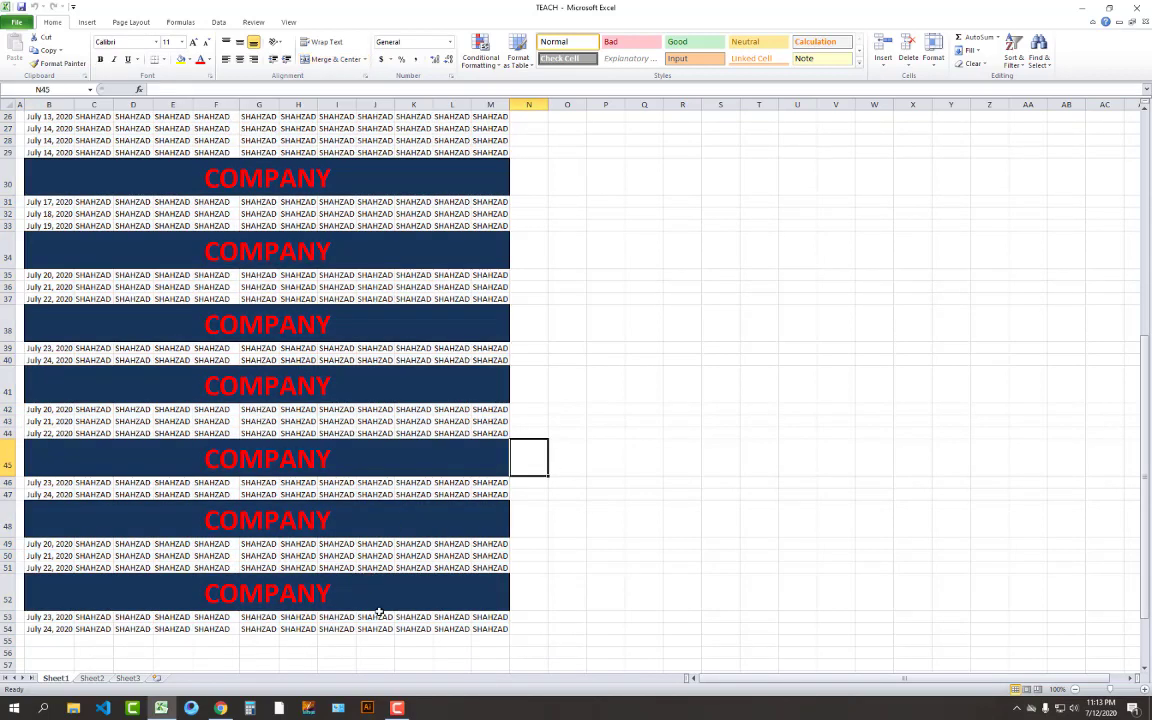
scroll(300, 558, up, 8)
scroll(300, 558, up, 1)
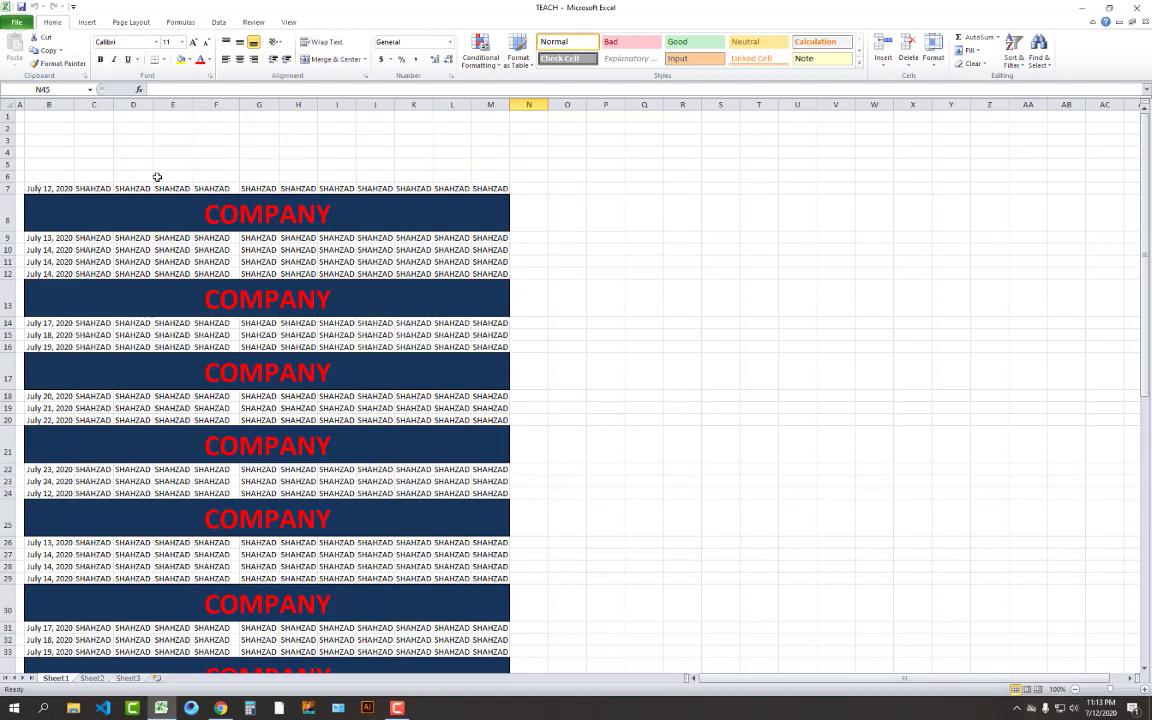
click(17, 22)
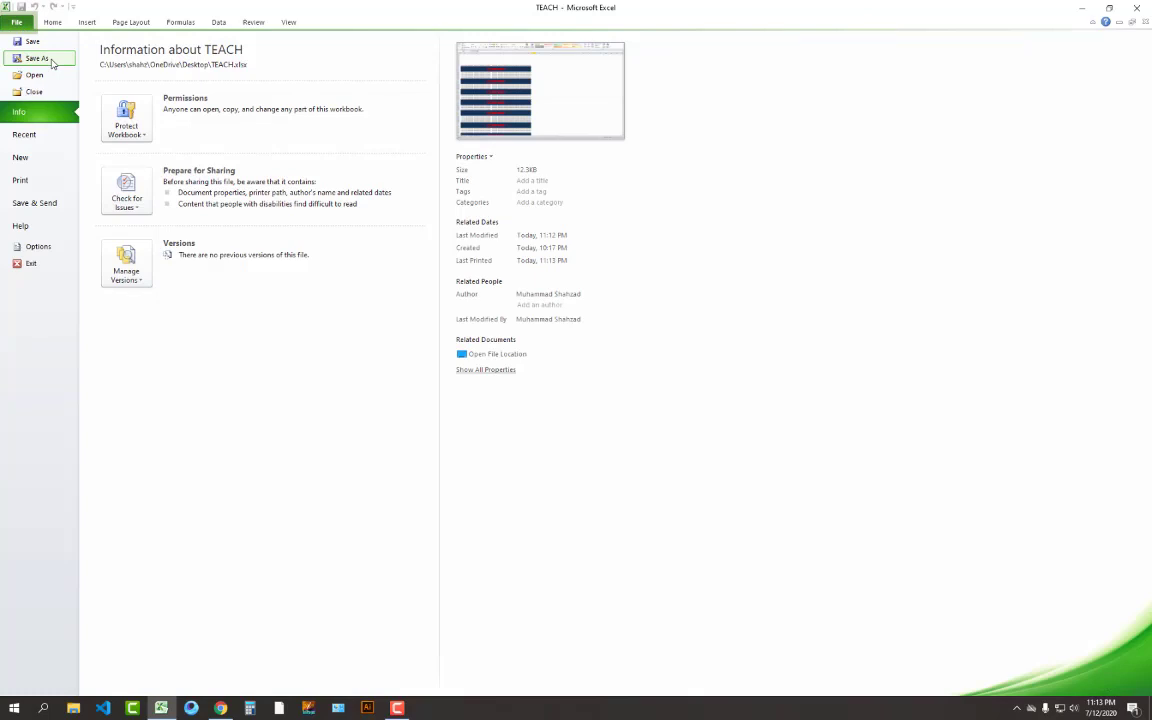
Save a PDF copy named TEACH PDF to the Desktop
click(53, 62)
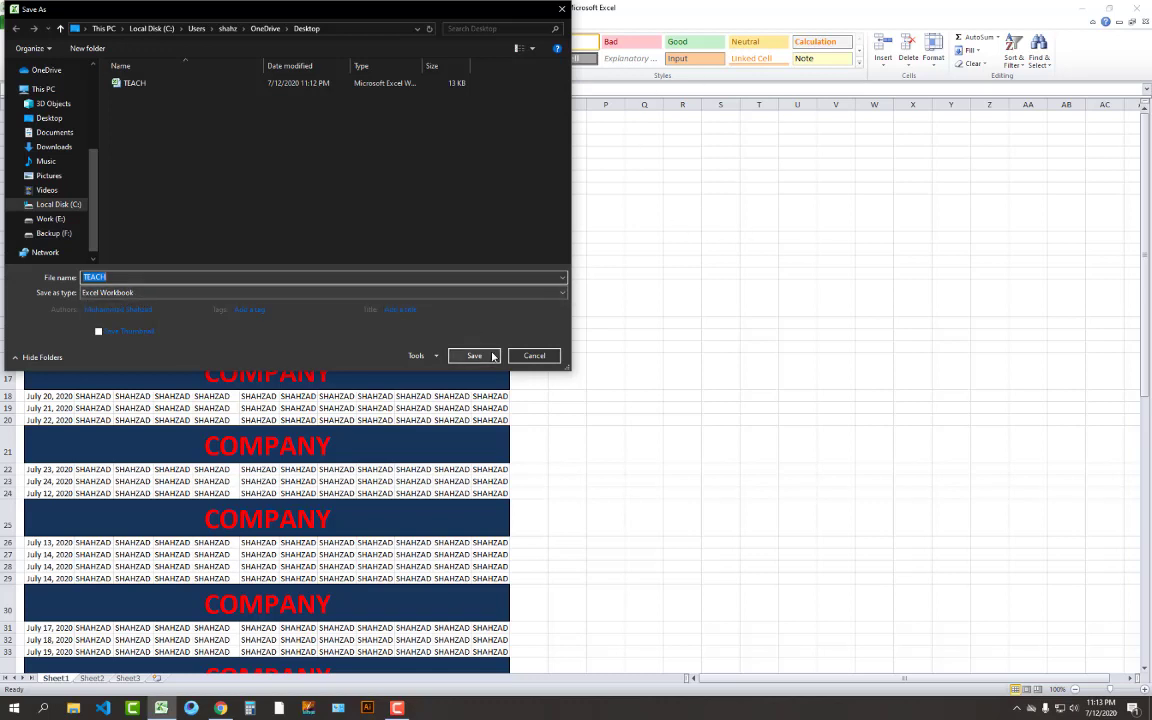
click(432, 293)
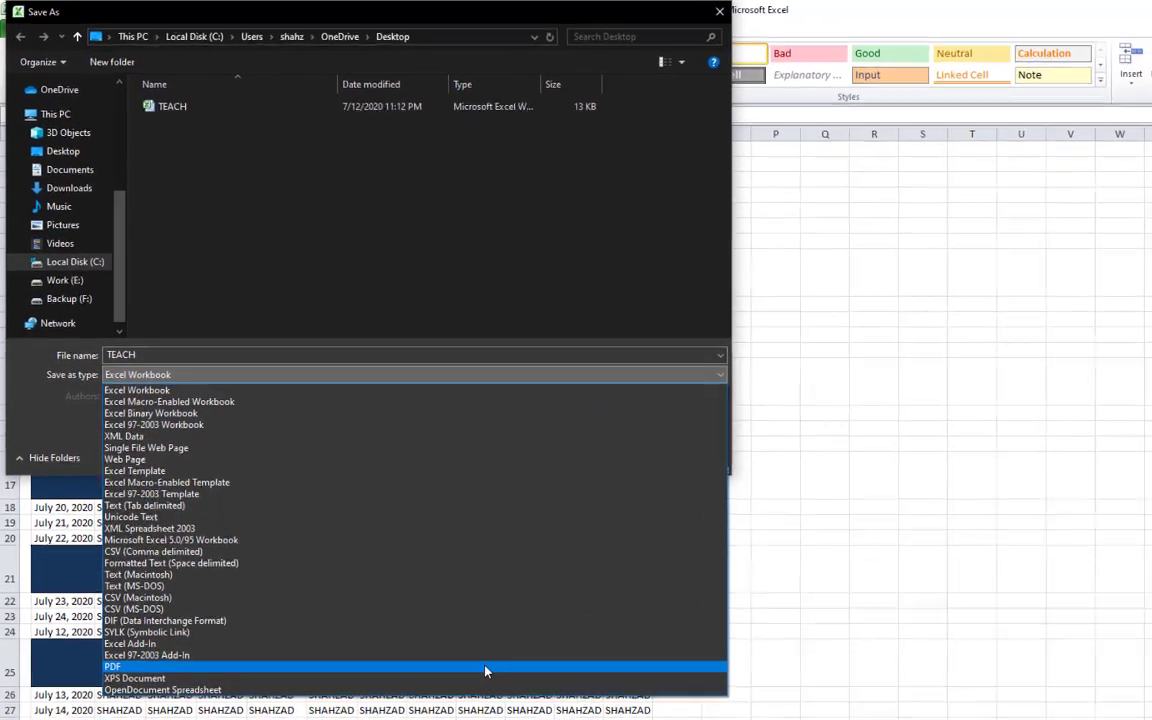
click(485, 667)
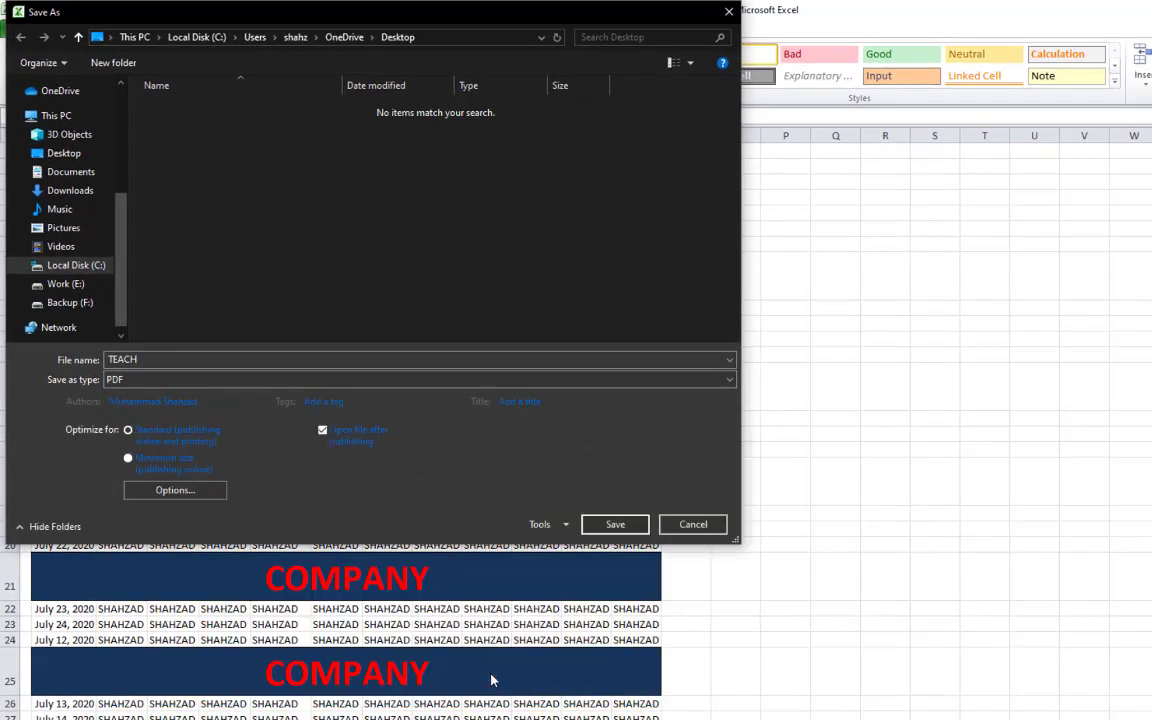
click(70, 153)
click(182, 360)
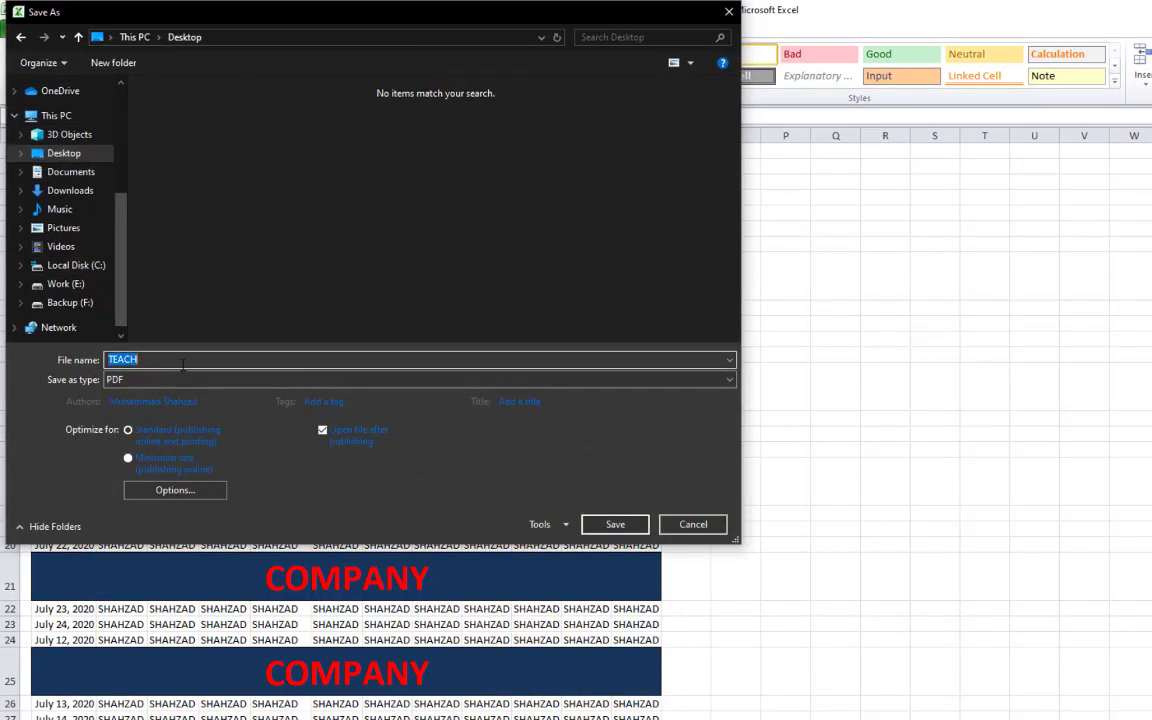
click(182, 364)
text(PDF)
click(608, 530)
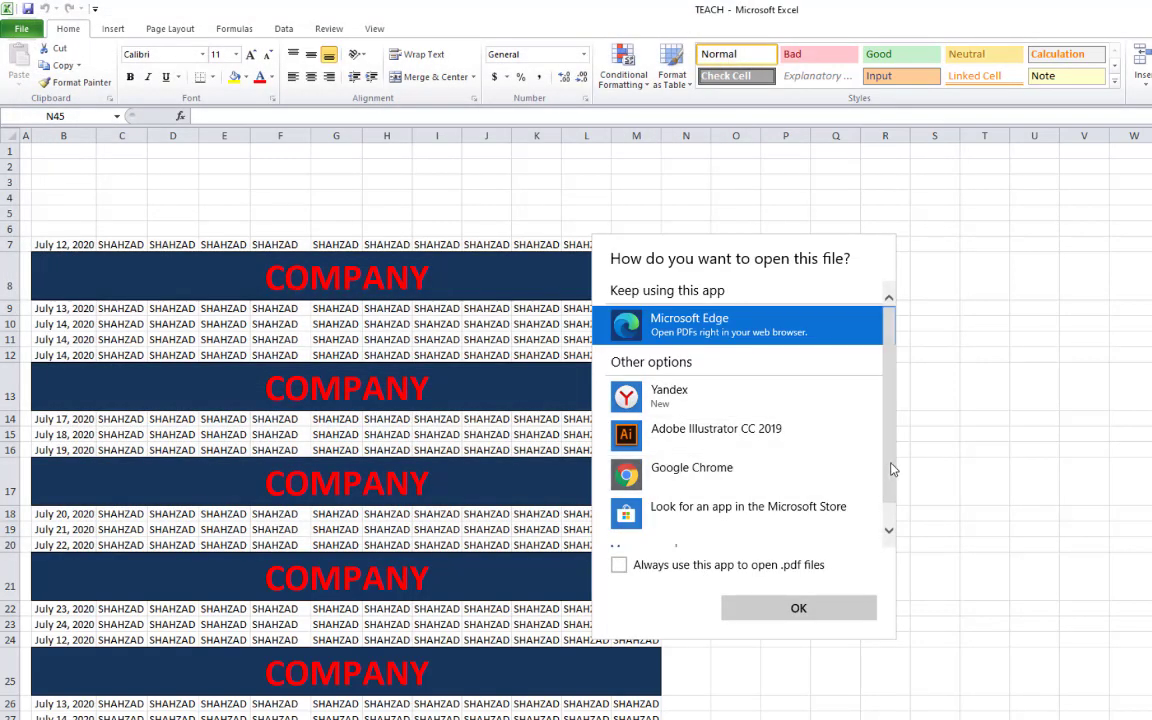
Dismiss the PDF app prompt and close the TEACH workbook
scroll(884, 470, down, 1)
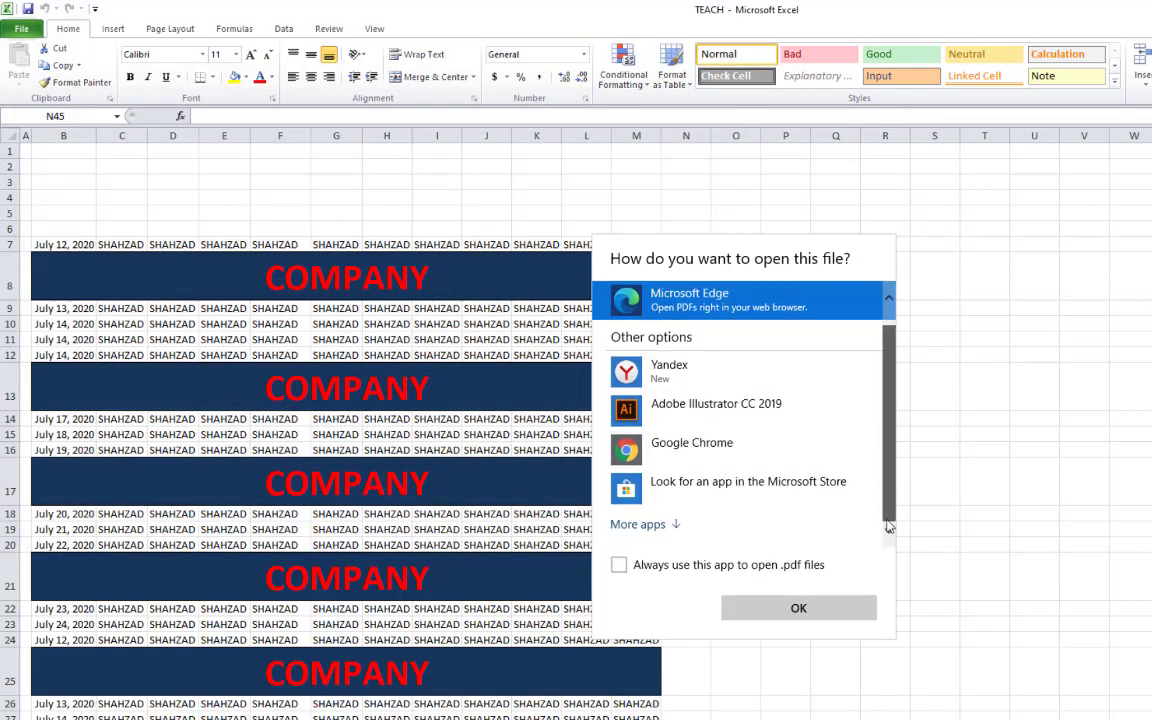
click(799, 609)
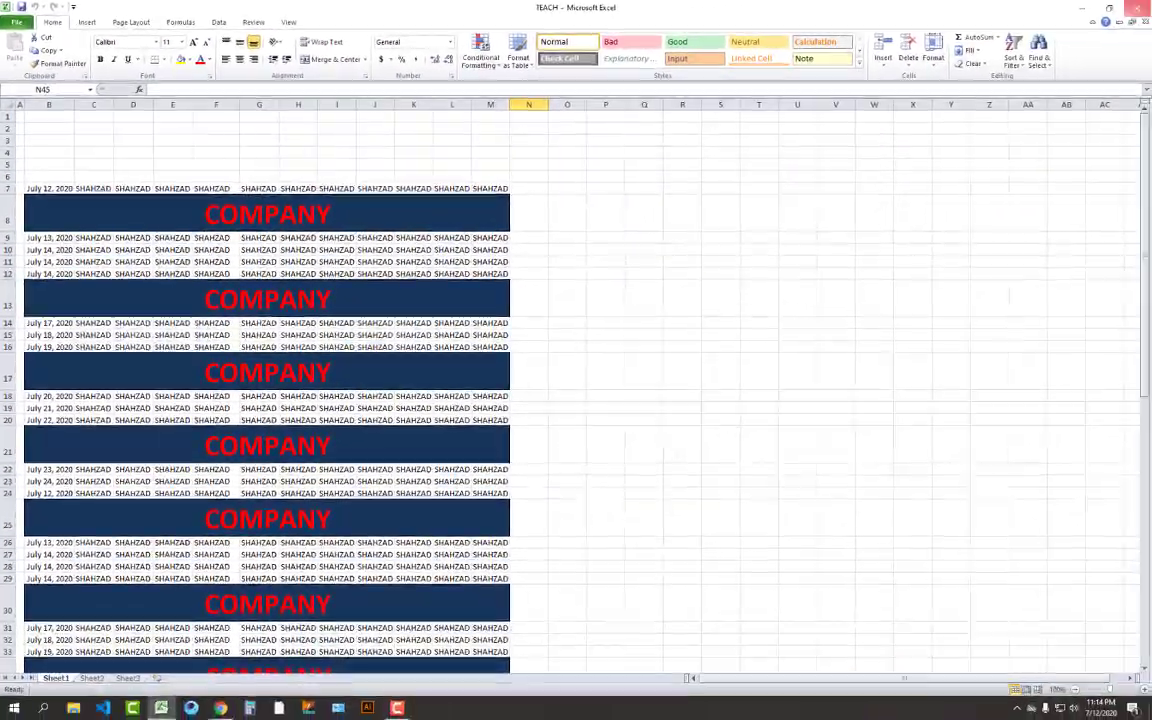
click(1137, 7)
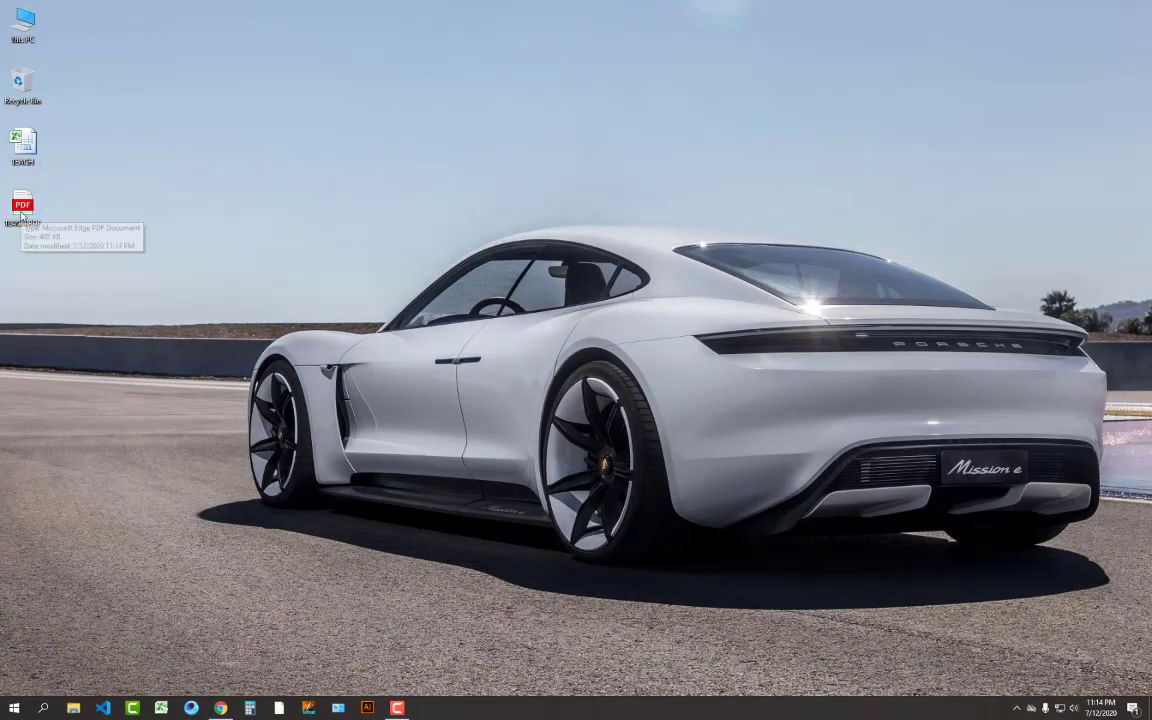
double_click(22, 207)
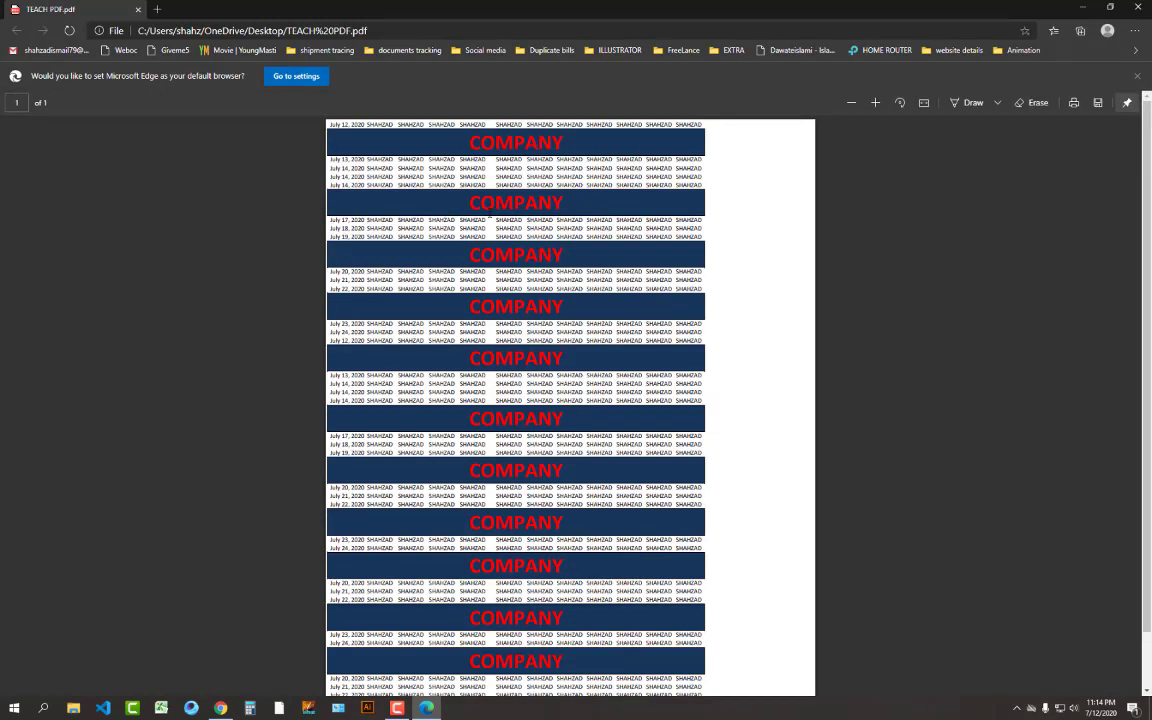
scroll(489, 217, down, 1)
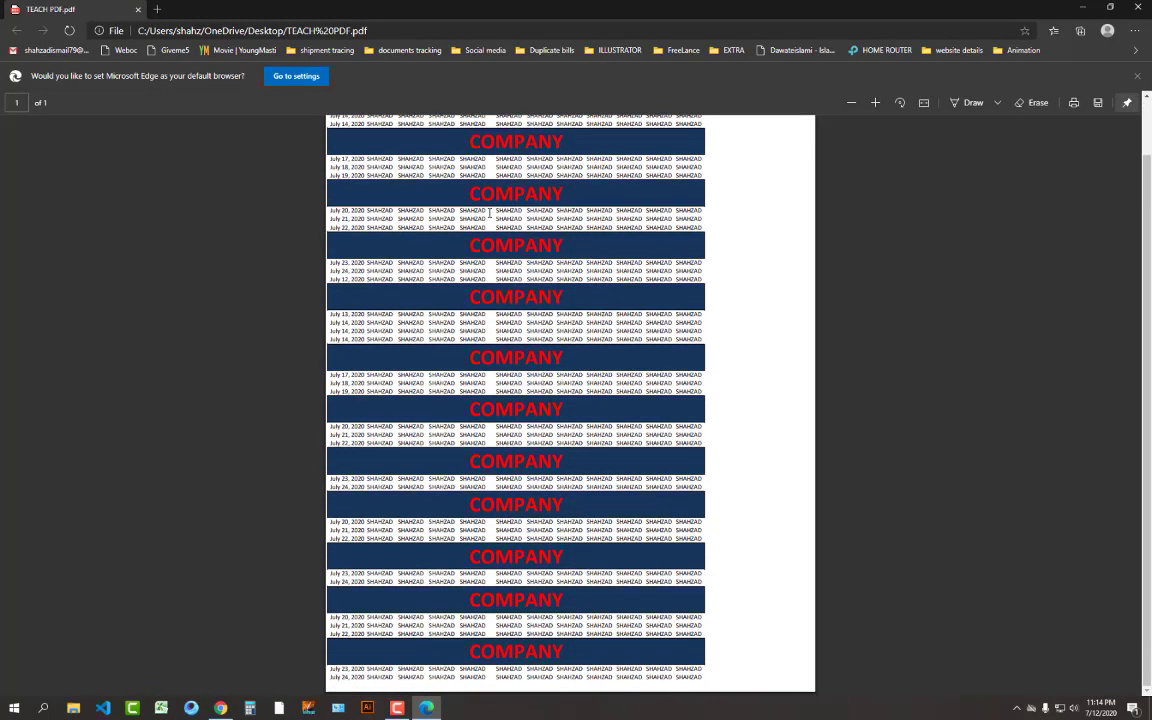
scroll(489, 210, down, 3)
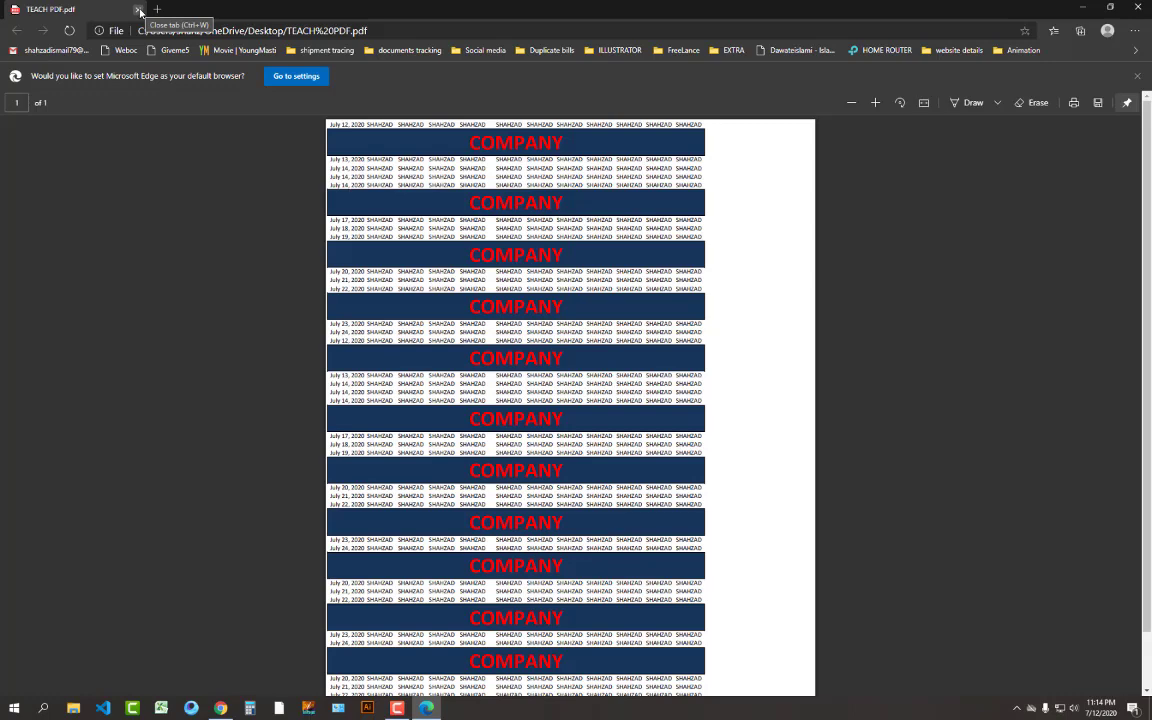
click(139, 10)
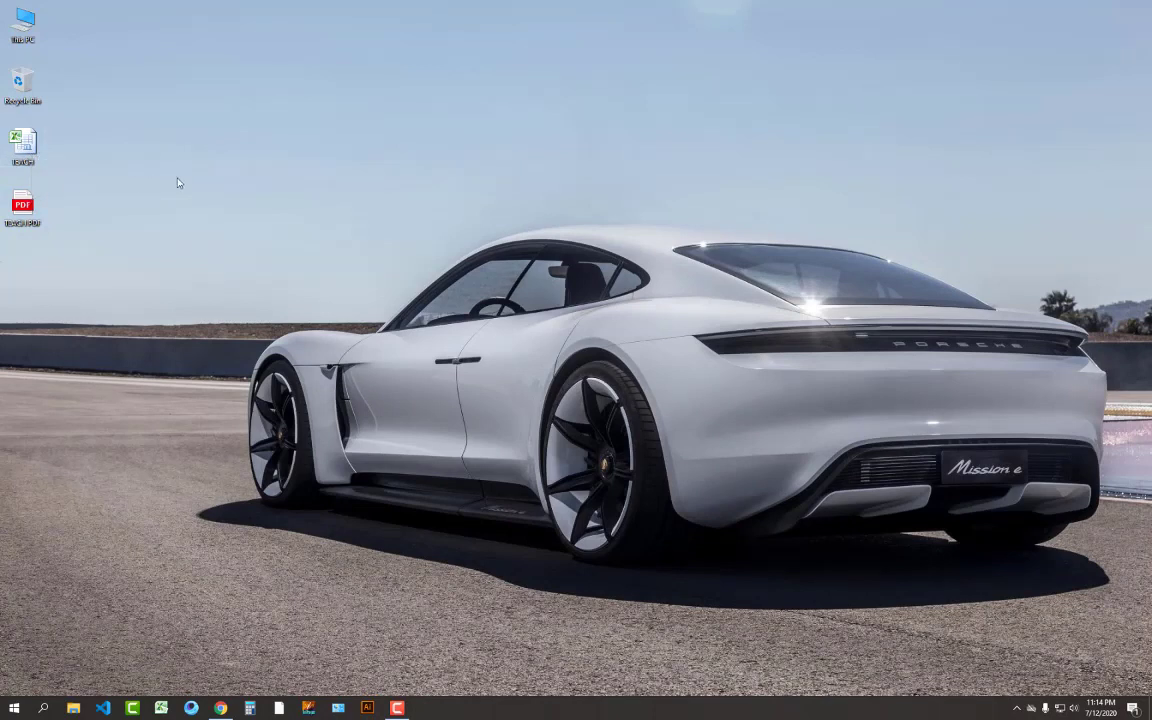
Reopen the TEACH workbook from the desktop
double_click(24, 142)
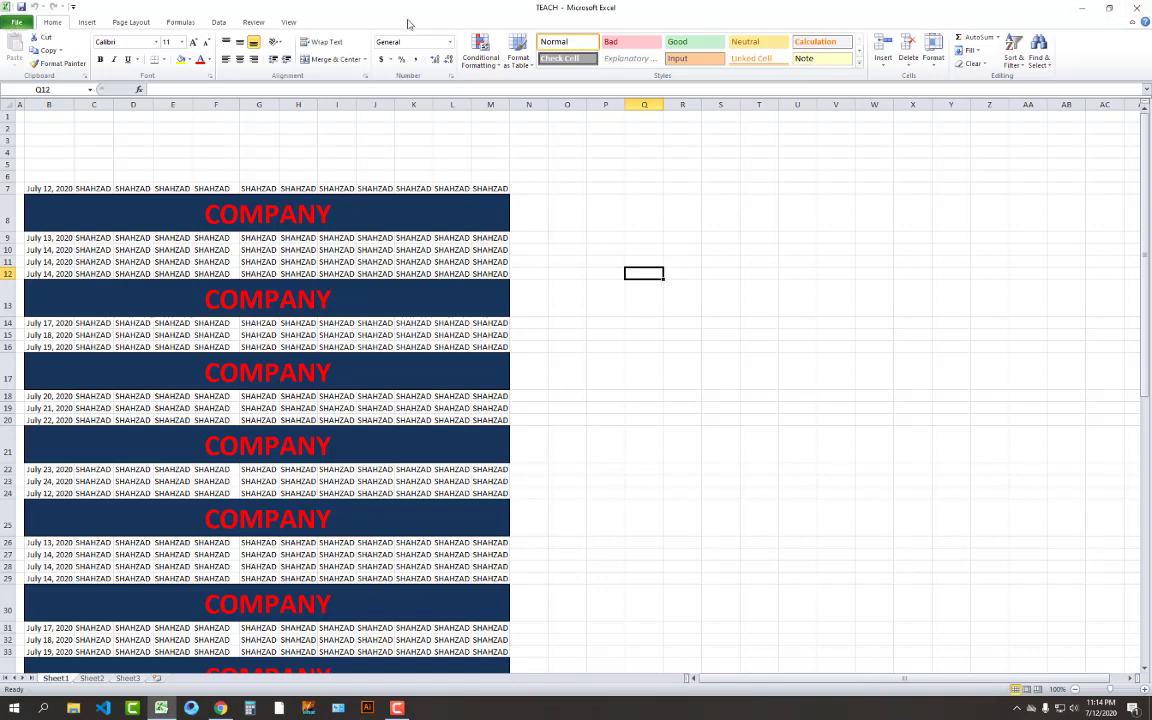
click(1136, 7)
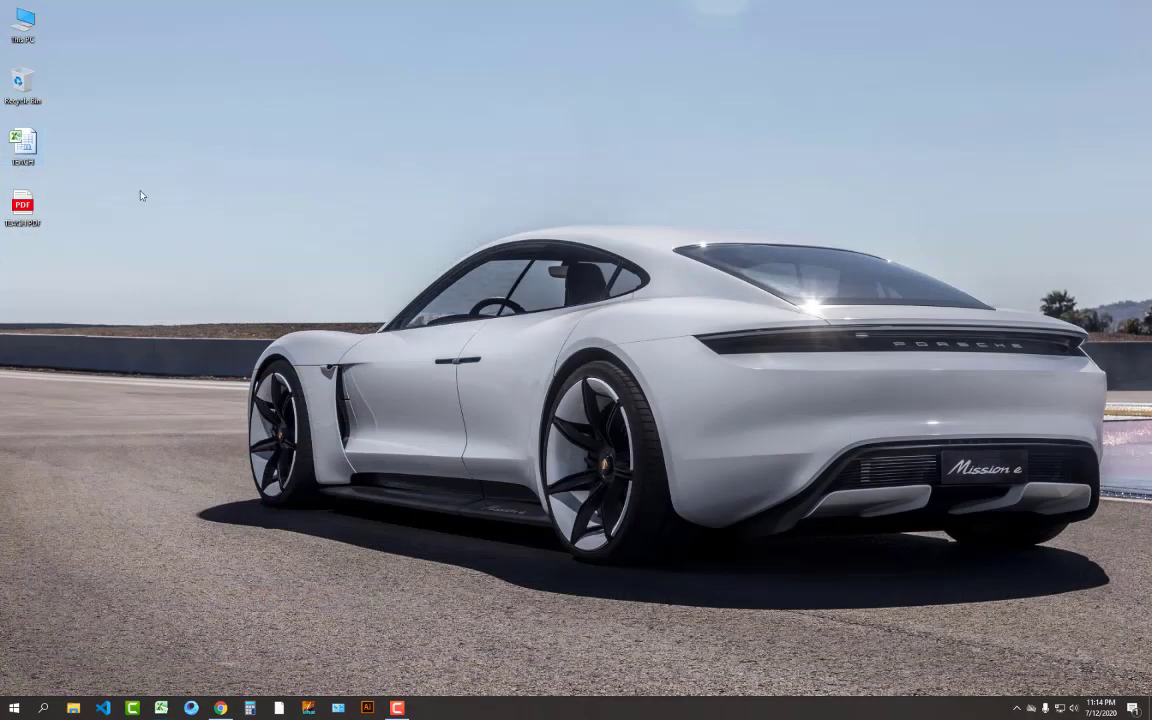
right_click(19, 150)
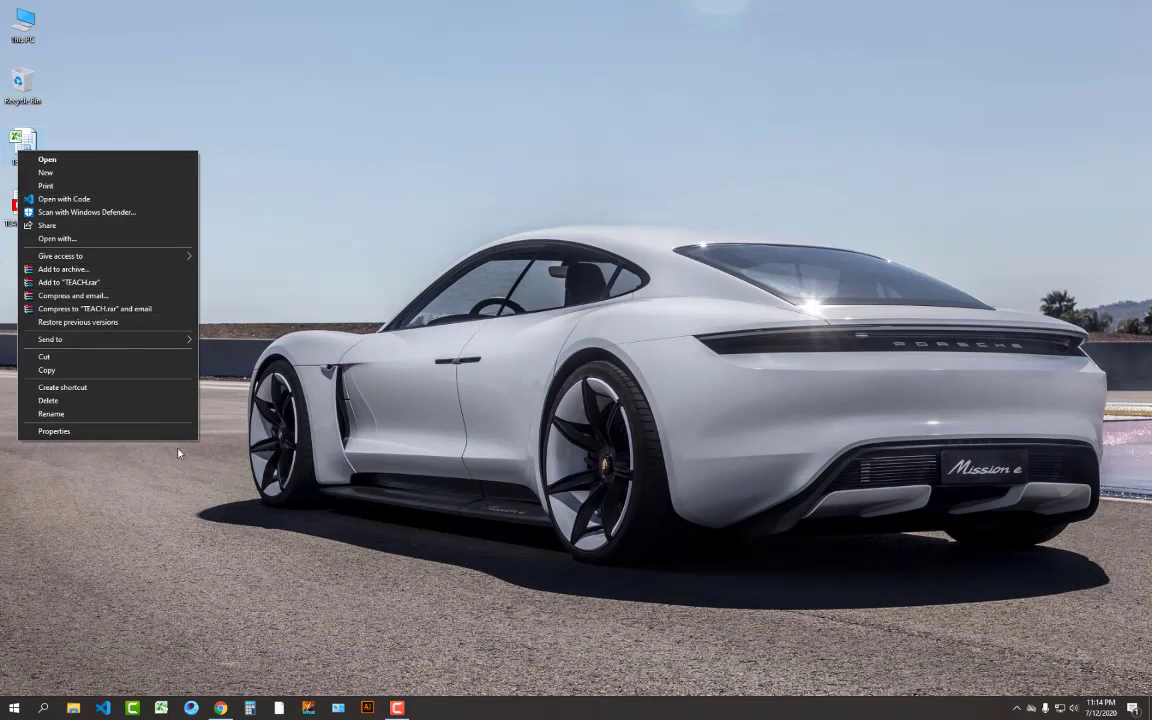
click(263, 382)
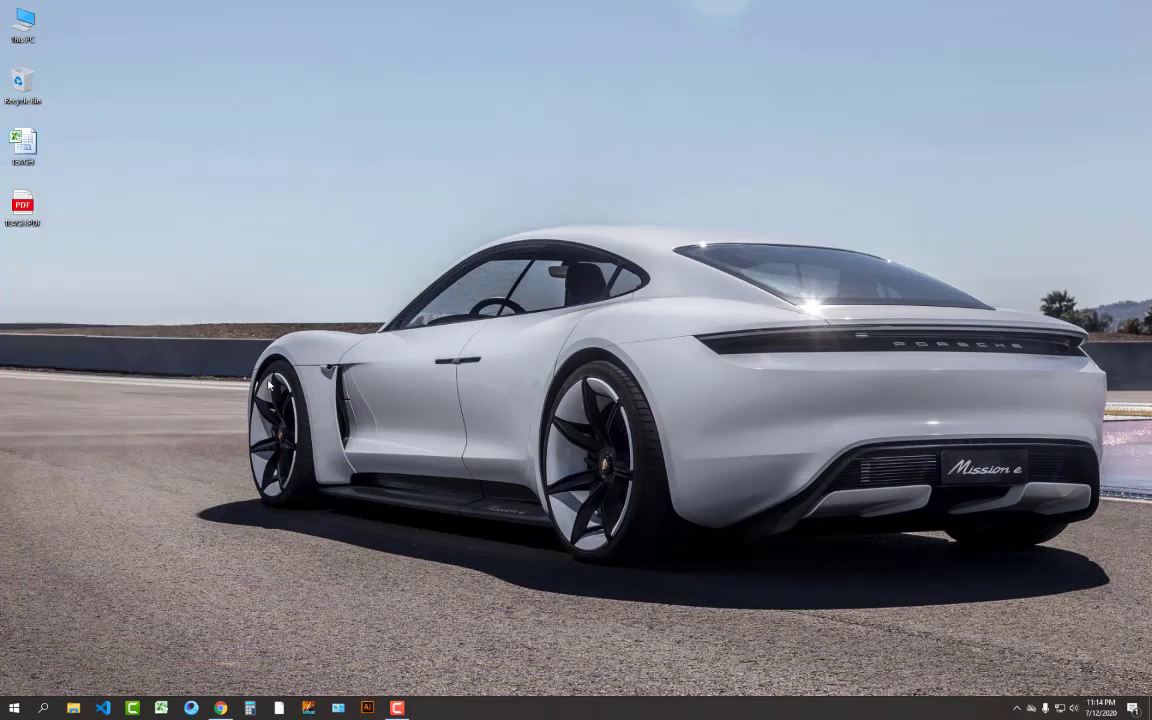
double_click(22, 145)
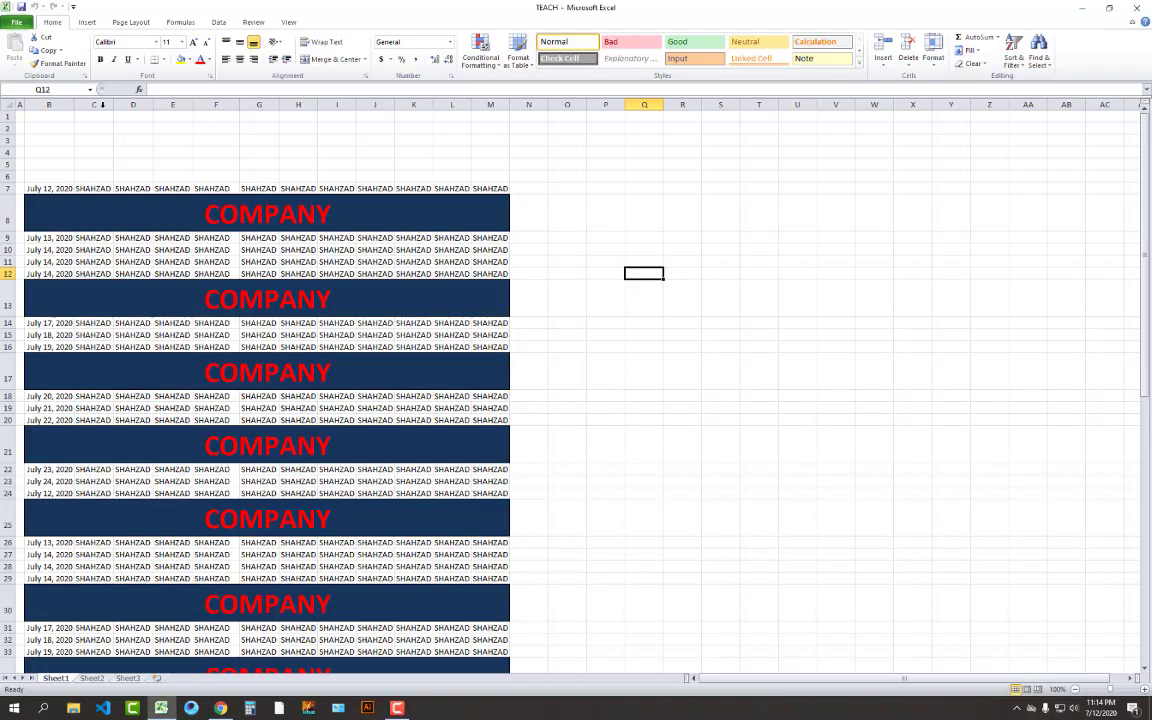
Open Save As with Excel Workbook type and bring up Tools > General Options
click(18, 23)
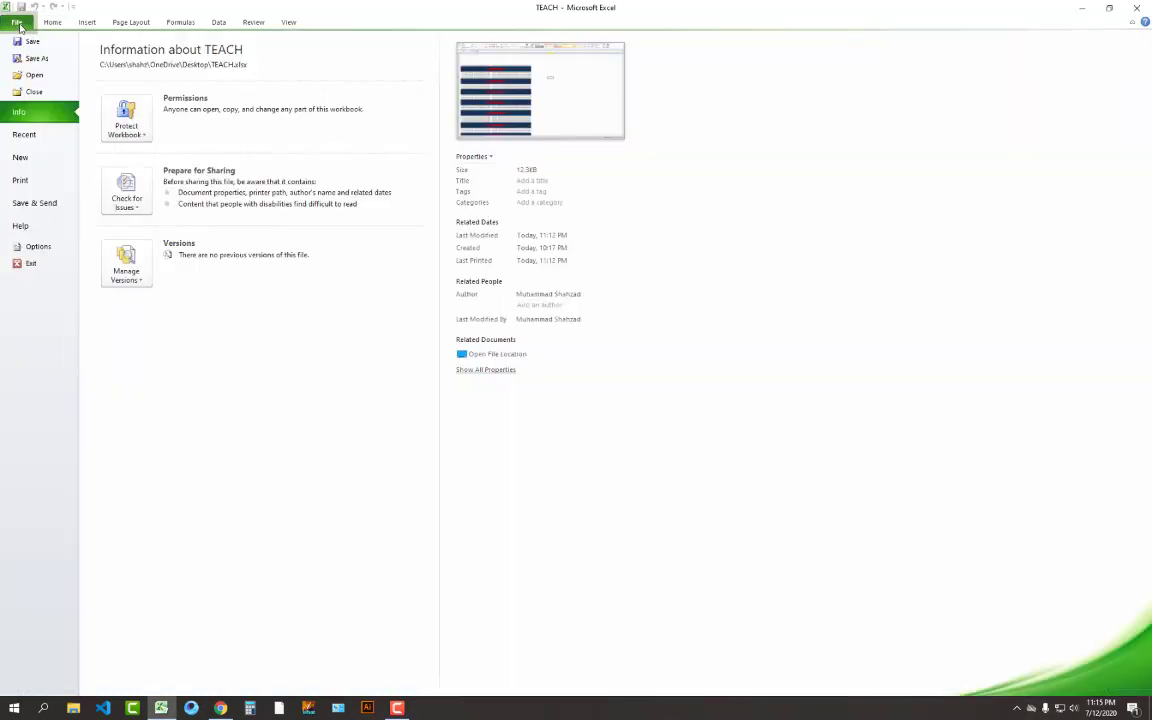
click(58, 62)
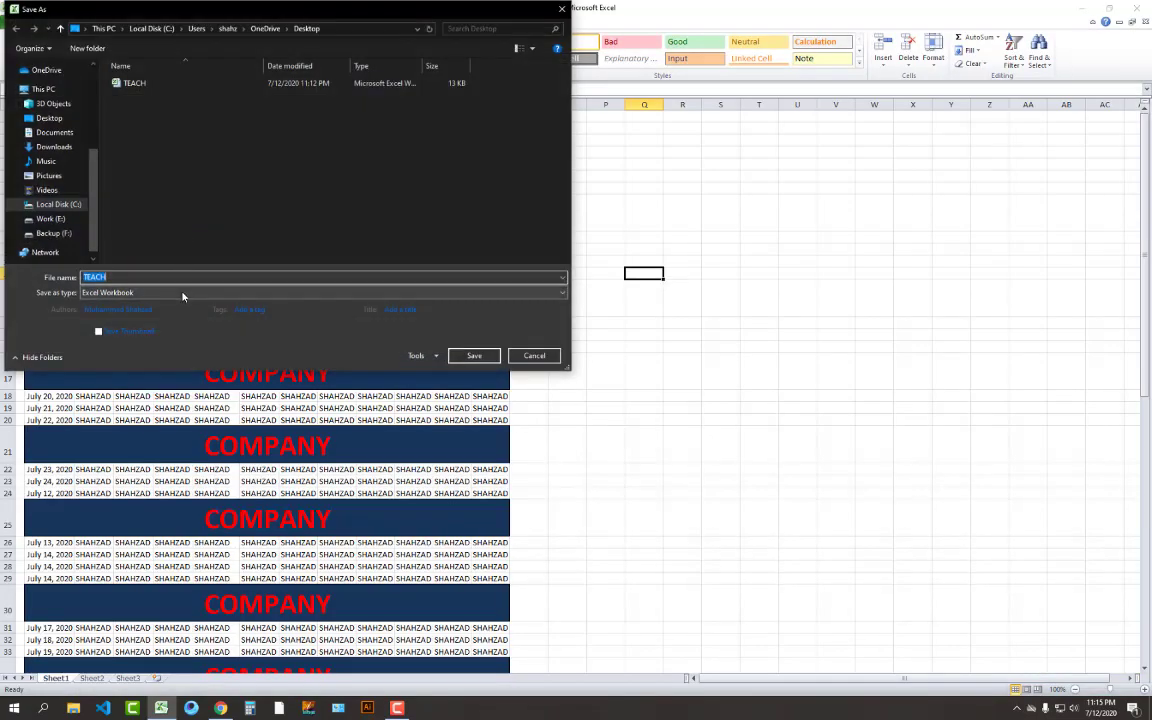
click(182, 293)
click(182, 300)
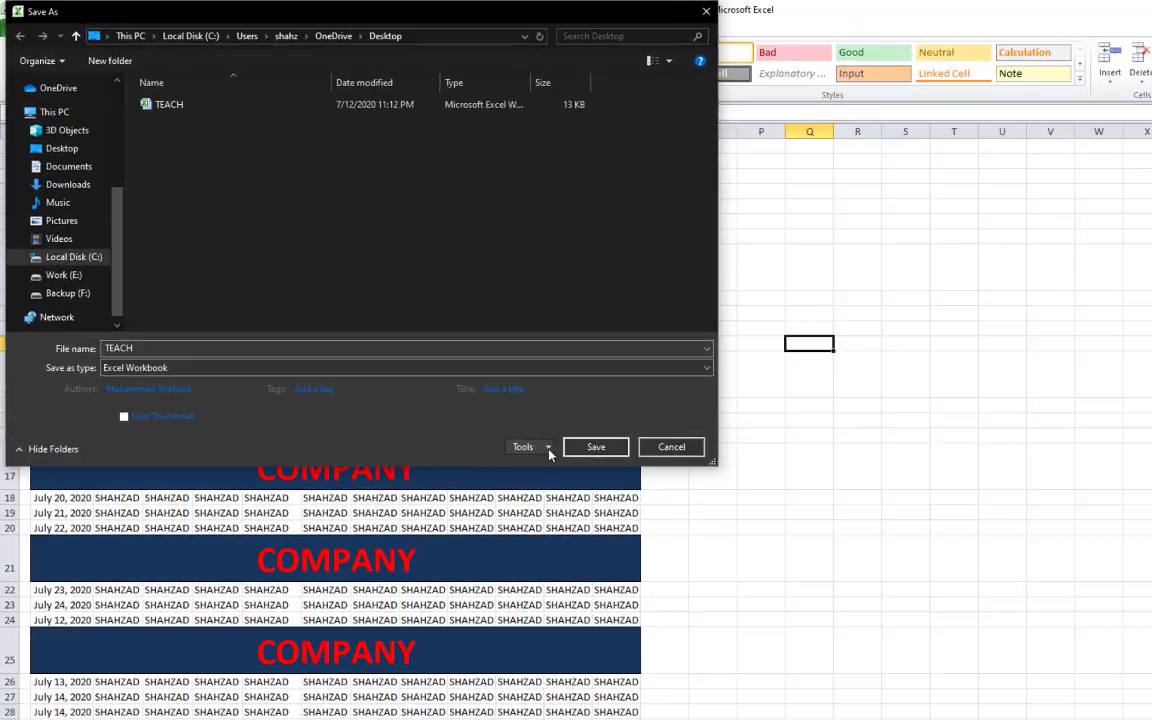
click(436, 356)
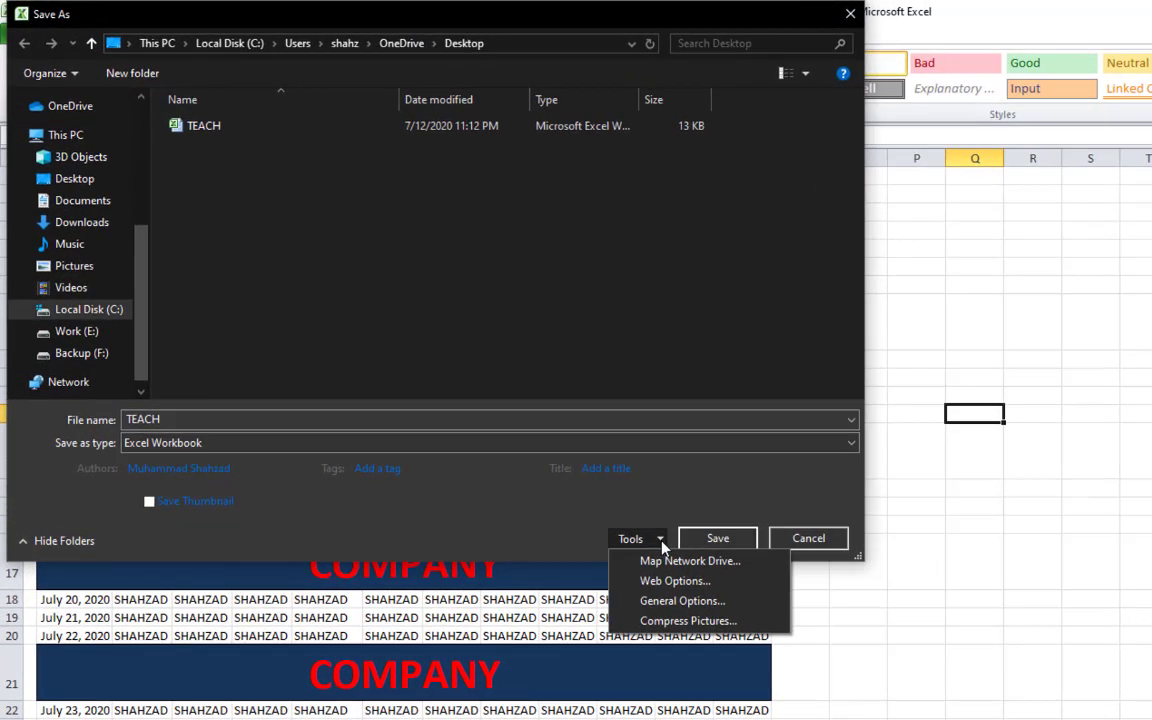
click(733, 601)
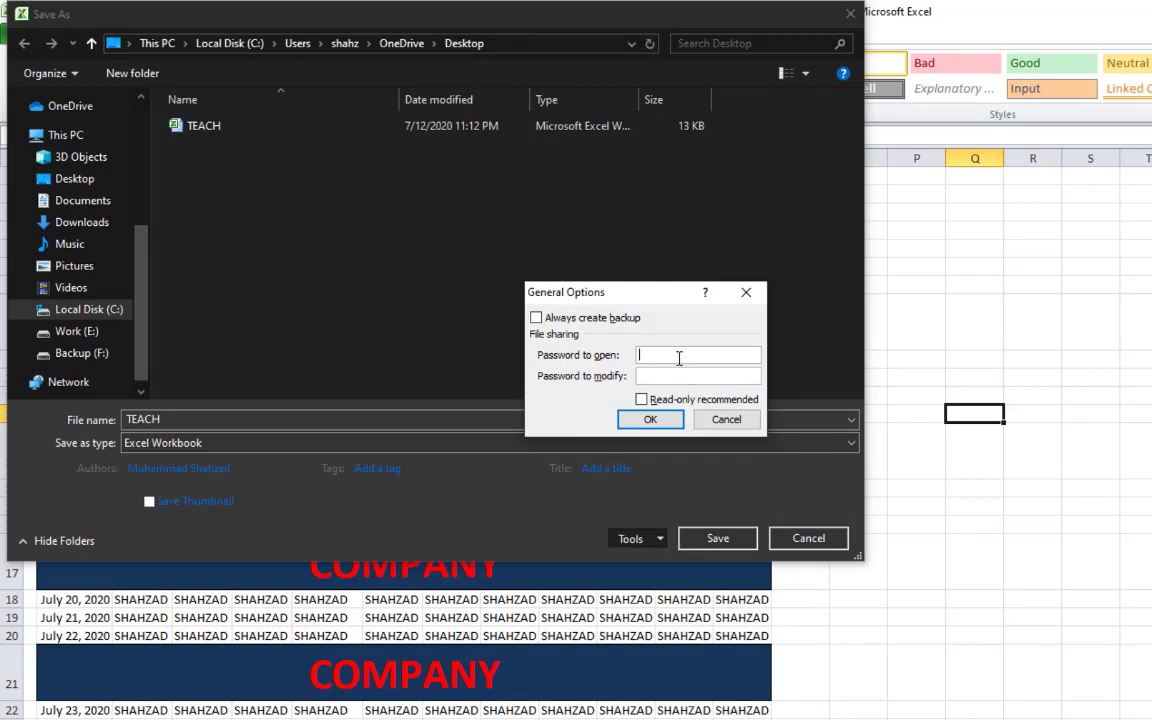
Enter passwords to open and to modify, and tick Read-only recommended
text(12345)
click(733, 372)
text(12345)
click(642, 400)
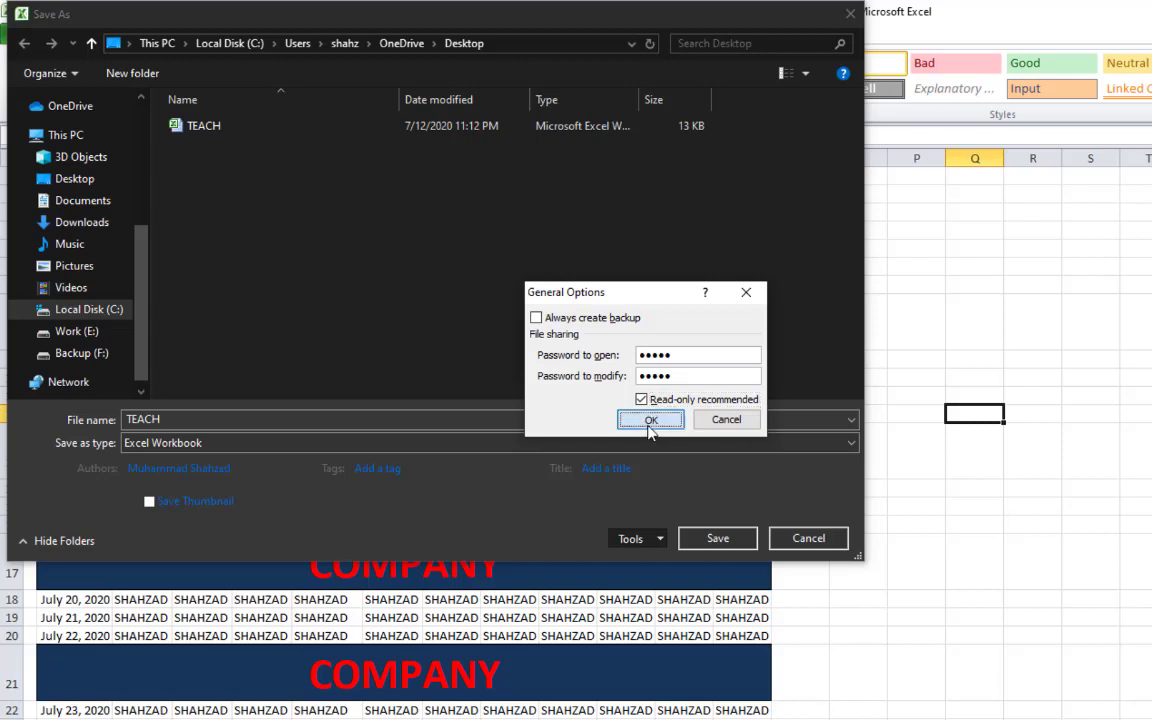
click(650, 424)
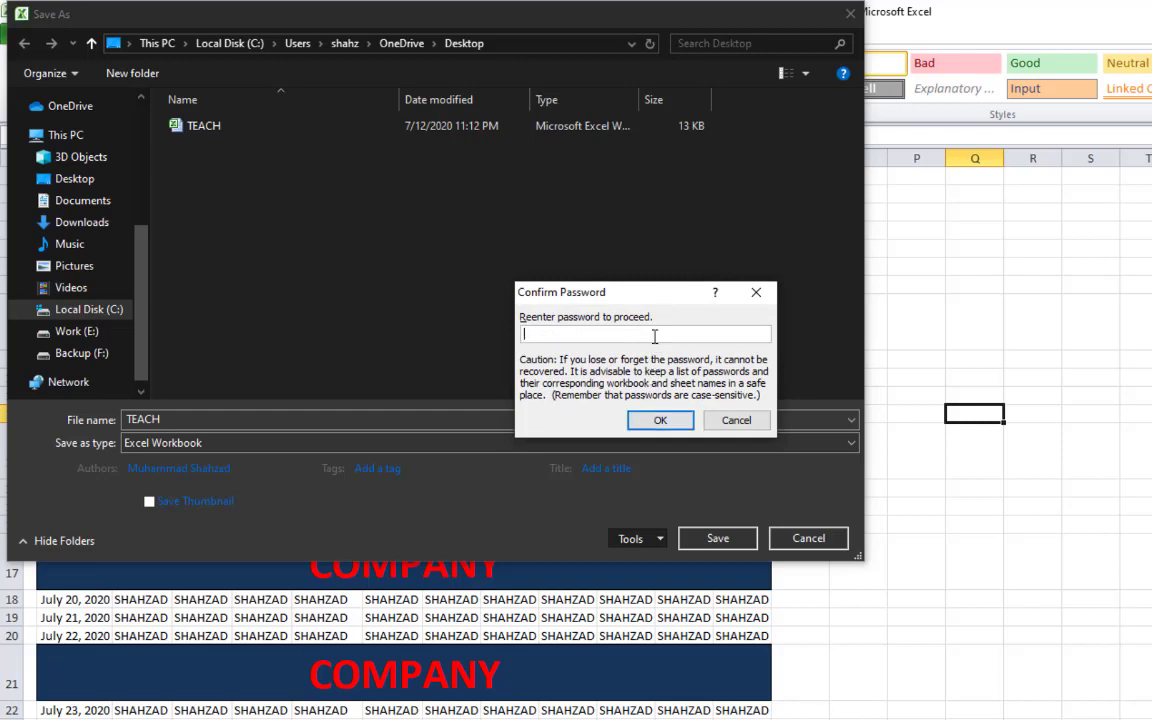
Re-enter both passwords and save, replacing the existing TEACH.xlsx
text(12345)
click(674, 422)
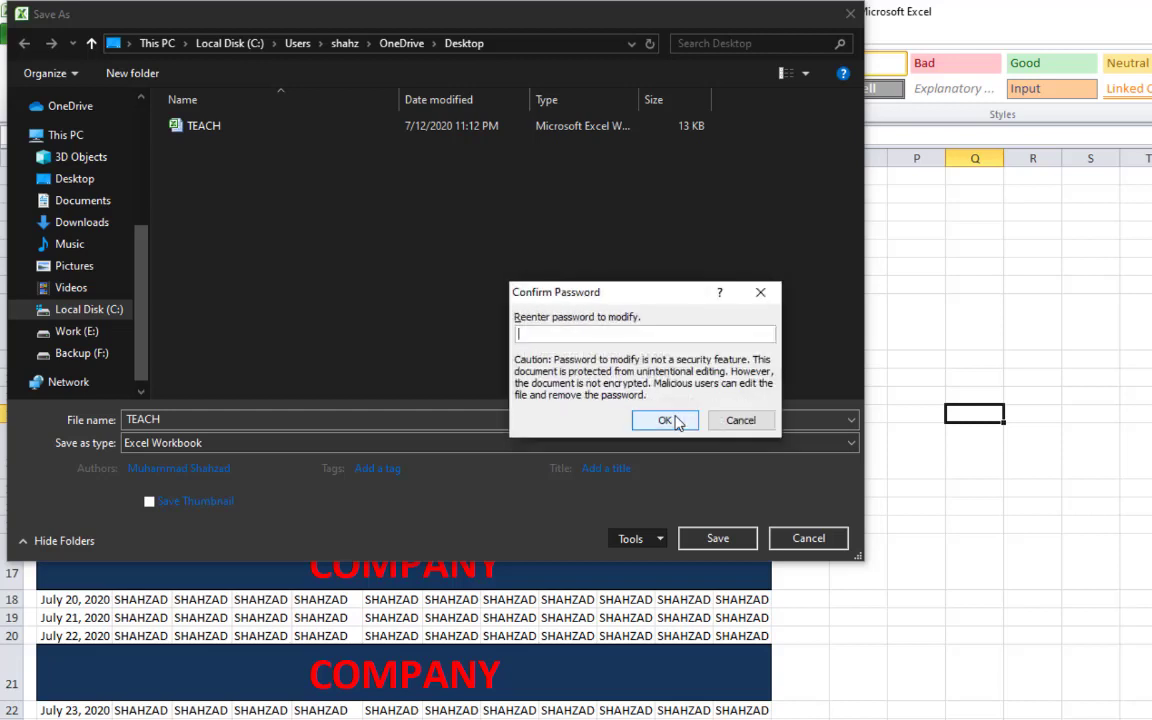
text(12345)
click(665, 420)
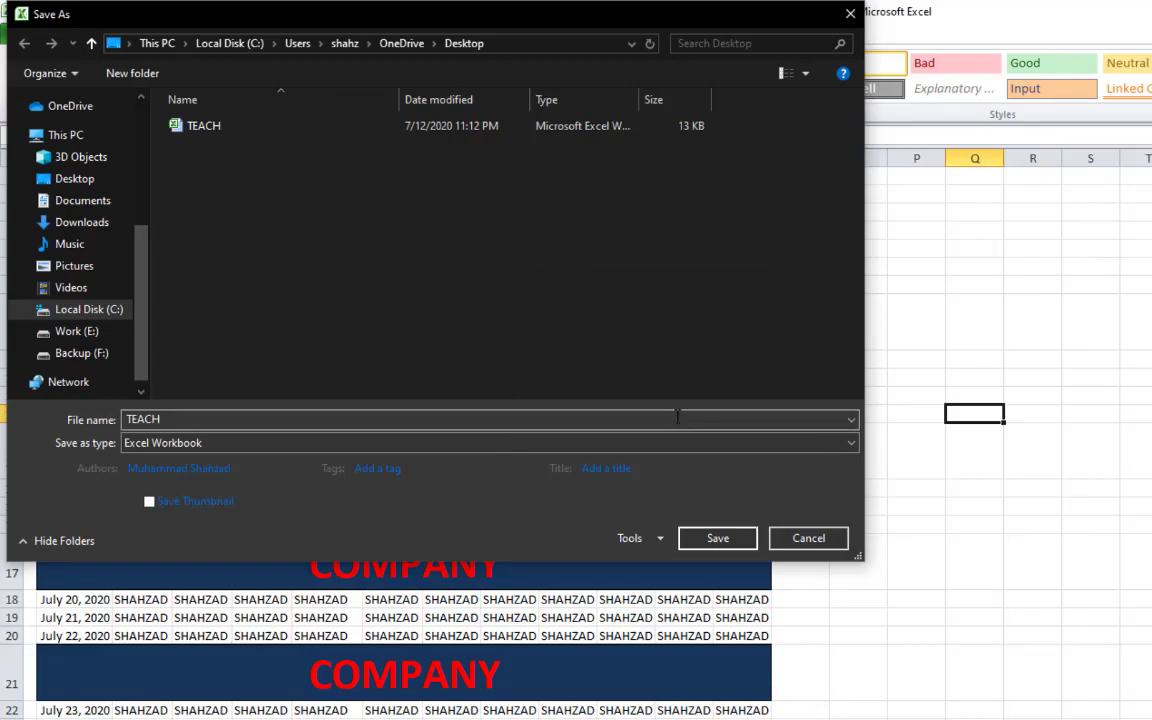
click(738, 540)
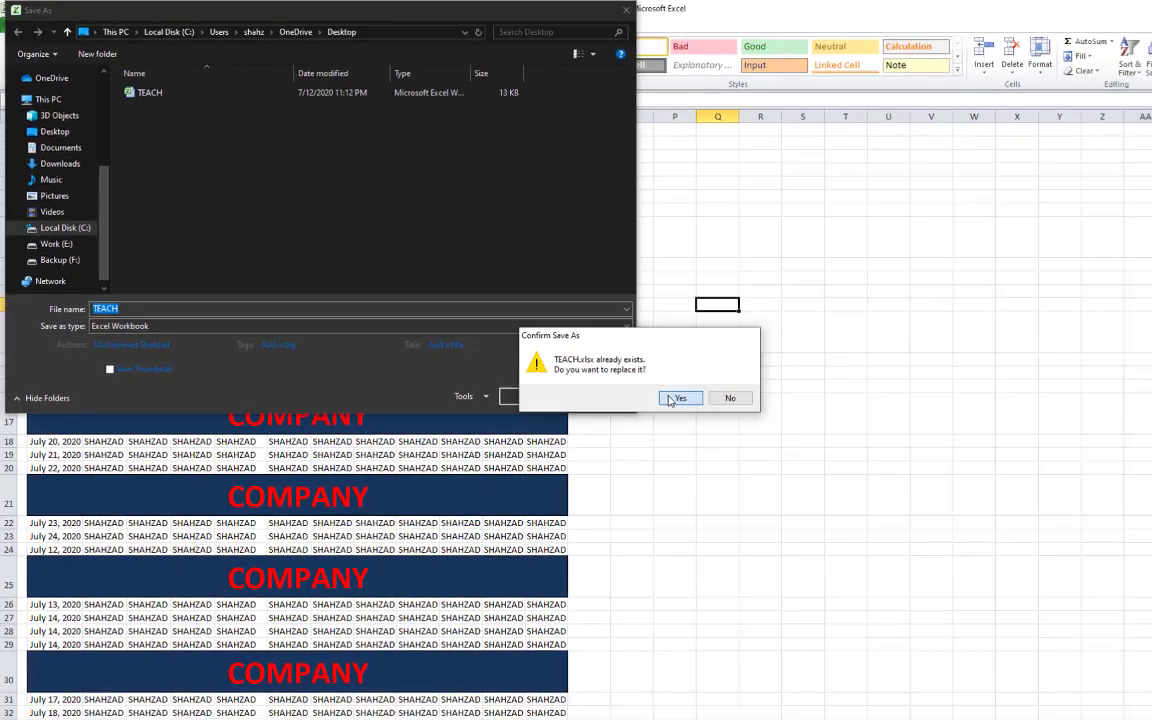
click(907, 530)
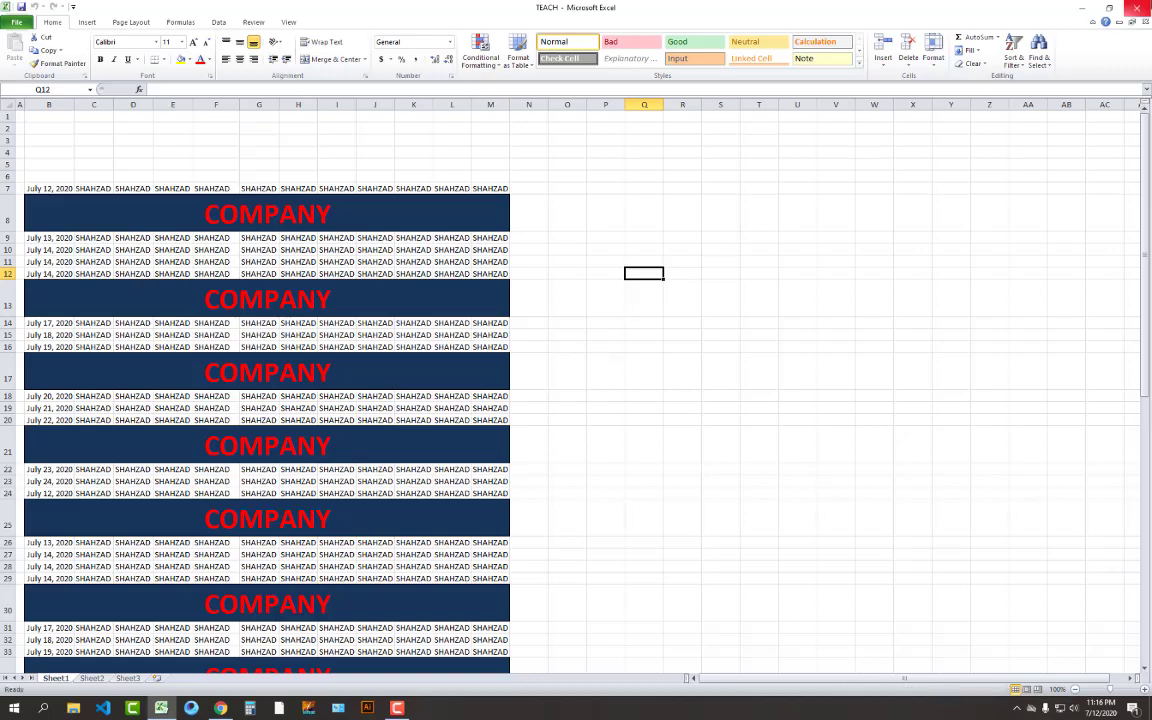
Close the saved workbook, refresh the desktop, and back out of a first TEACH open attempt
click(1136, 8)
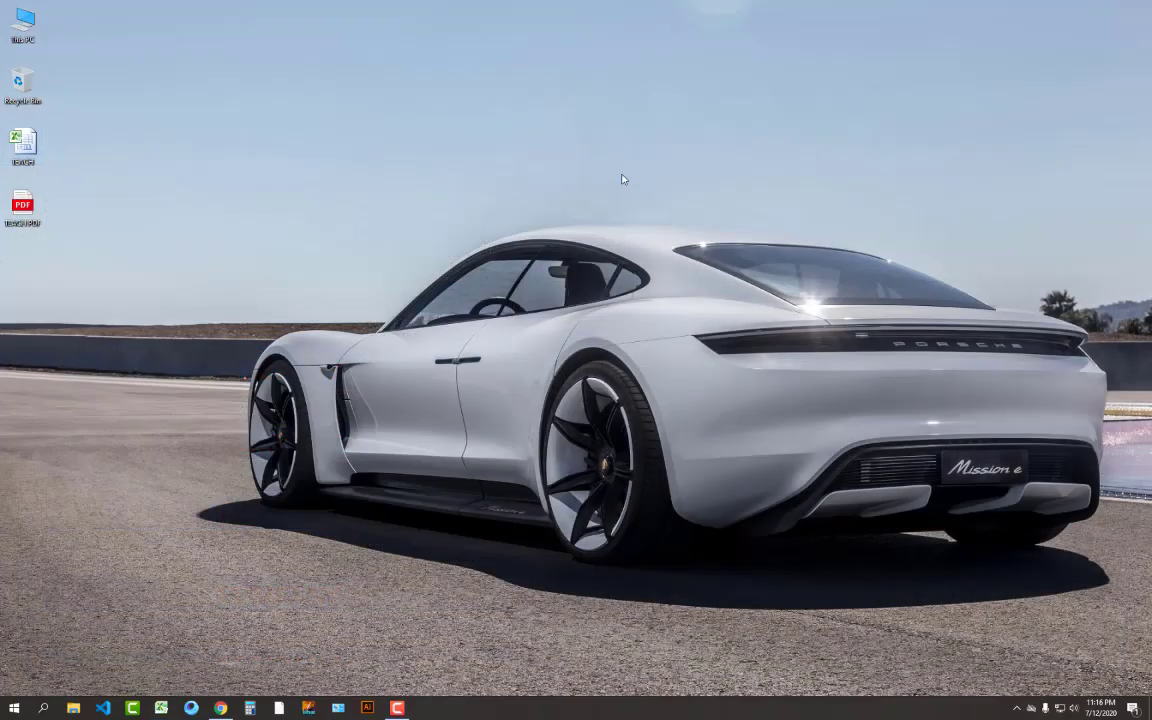
right_click(622, 176)
click(648, 211)
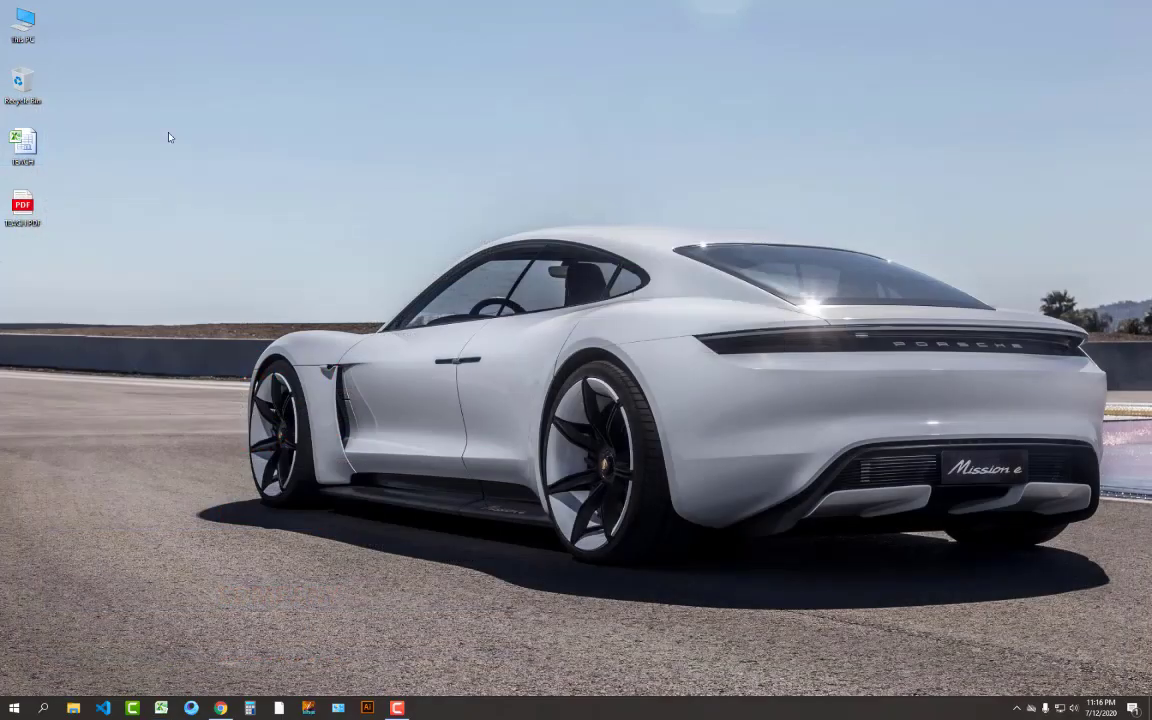
double_click(22, 142)
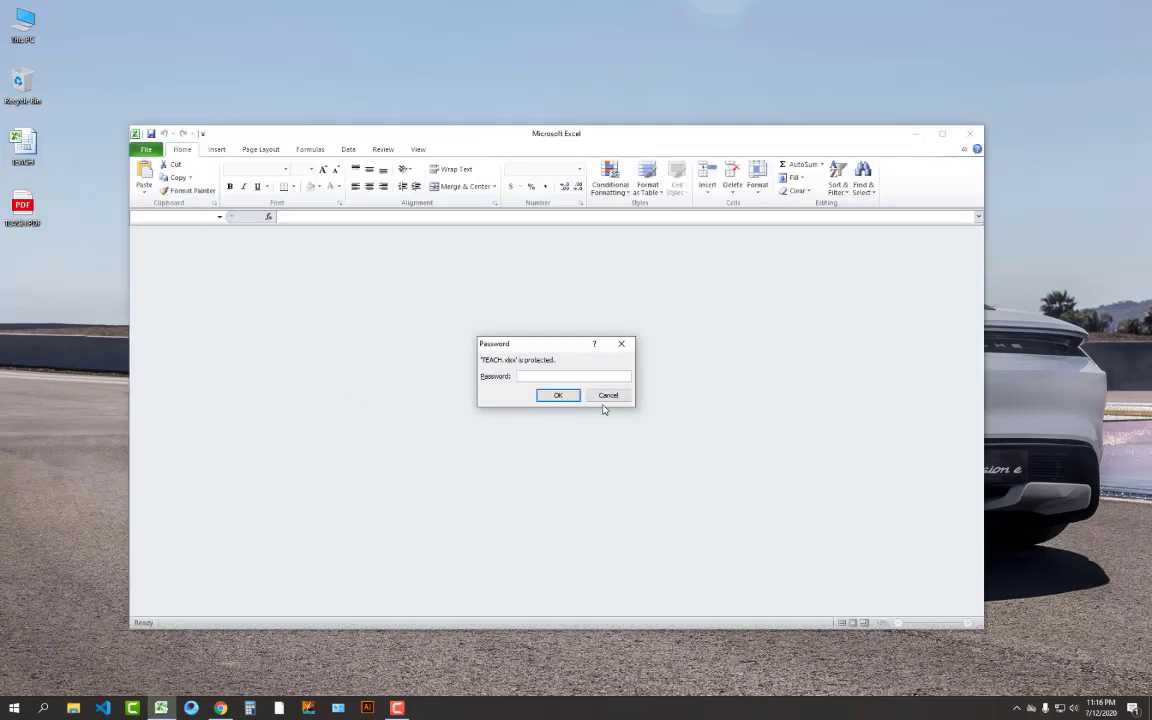
click(607, 396)
click(971, 135)
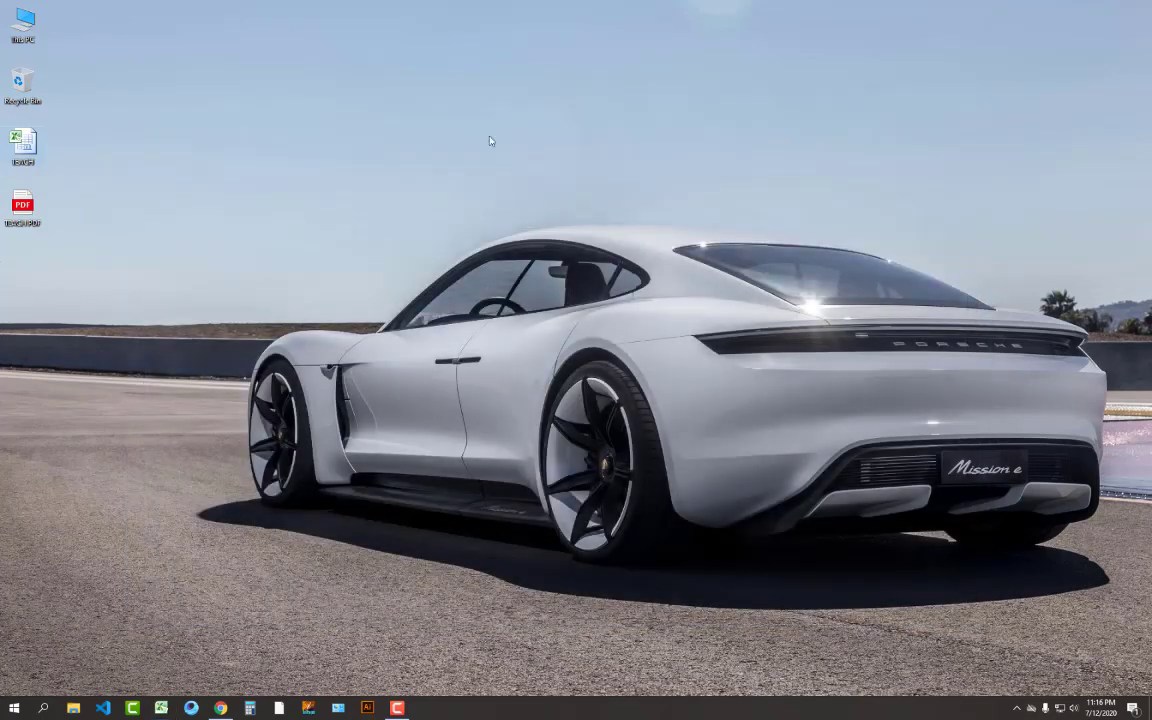
Open and close the TEACH PDF, then reopen TEACH and submit its open password
double_click(23, 203)
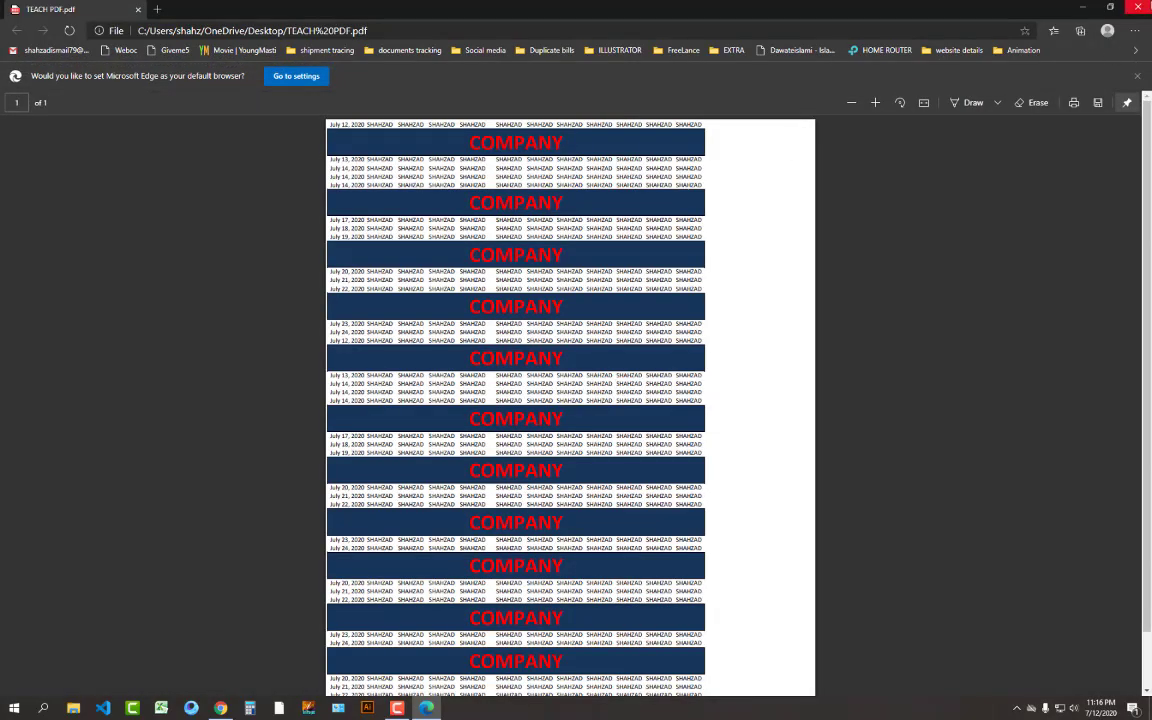
key(alt+F4)
right_click(121, 300)
click(152, 336)
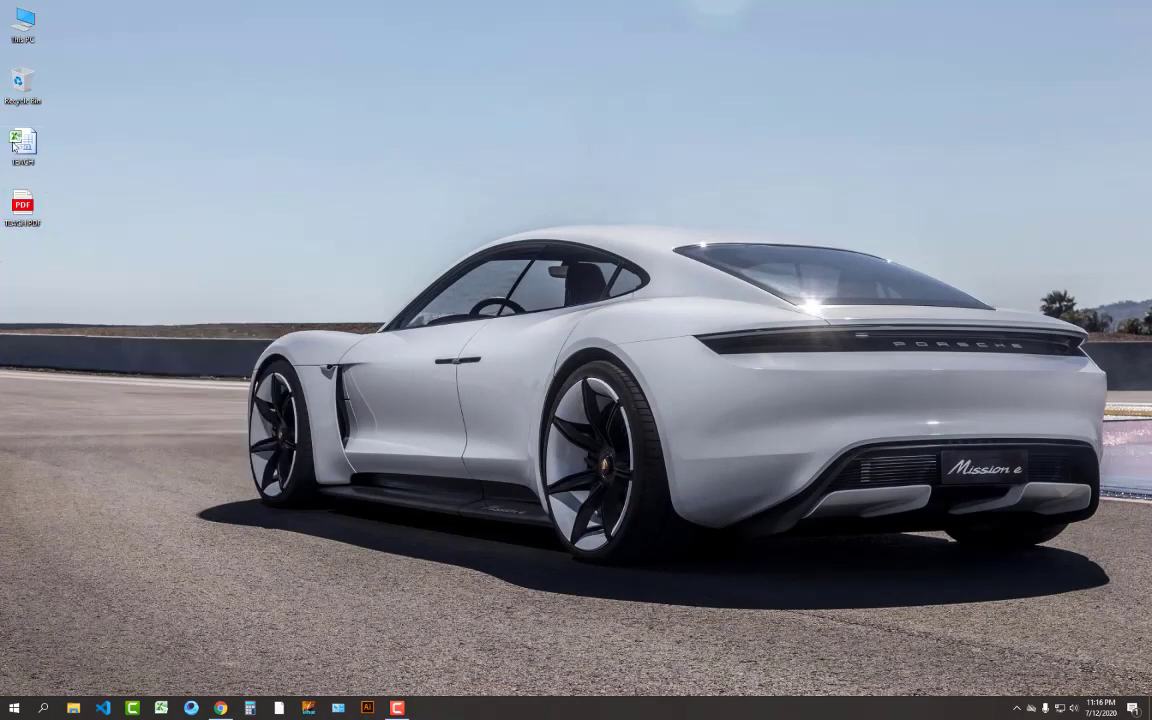
double_click(14, 145)
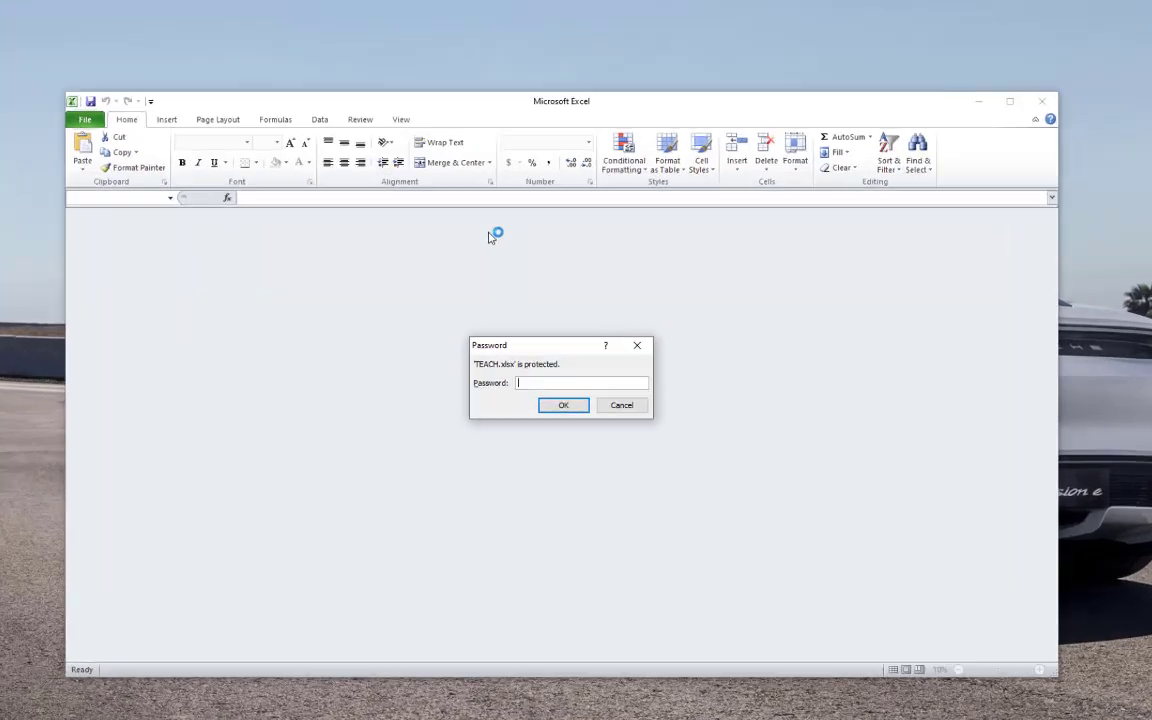
text(••••)
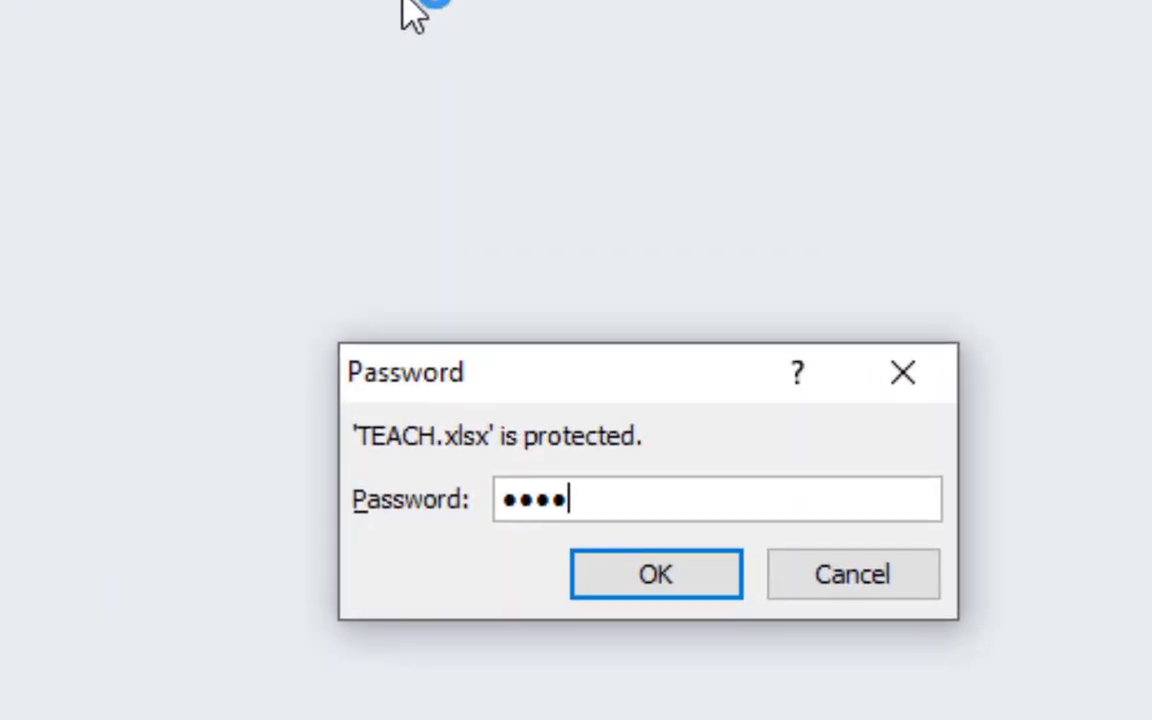
text(•)
click(702, 590)
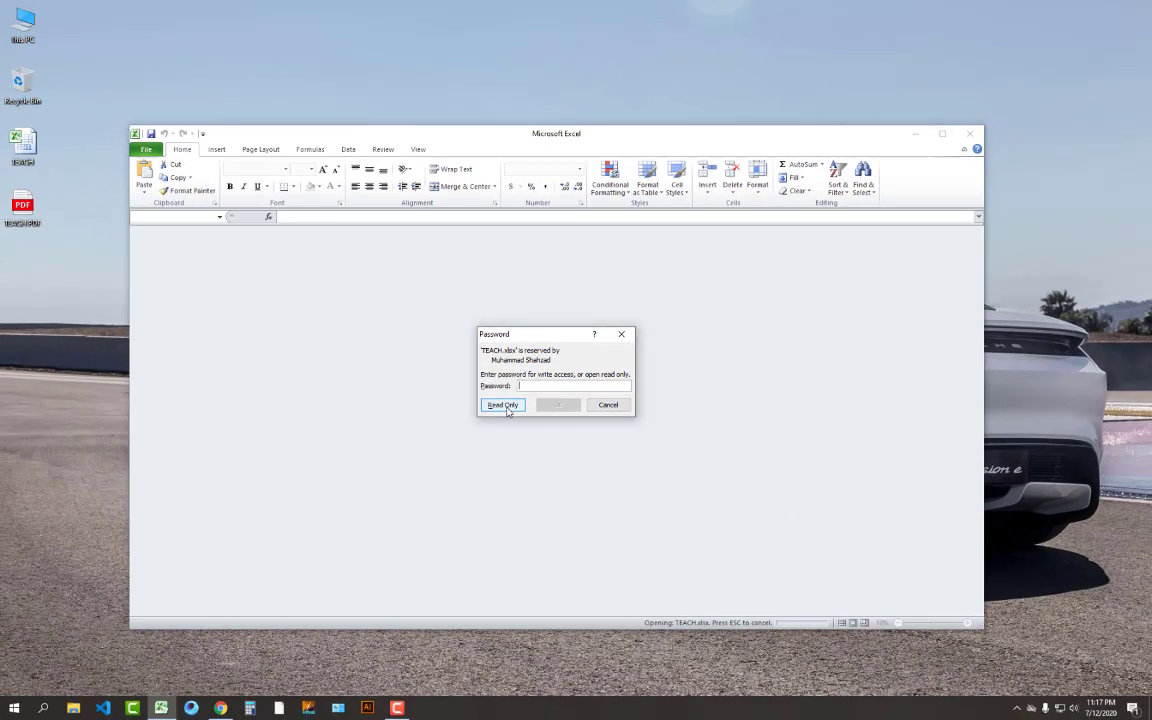
Open the TEACH workbook in read-only mode
click(504, 405)
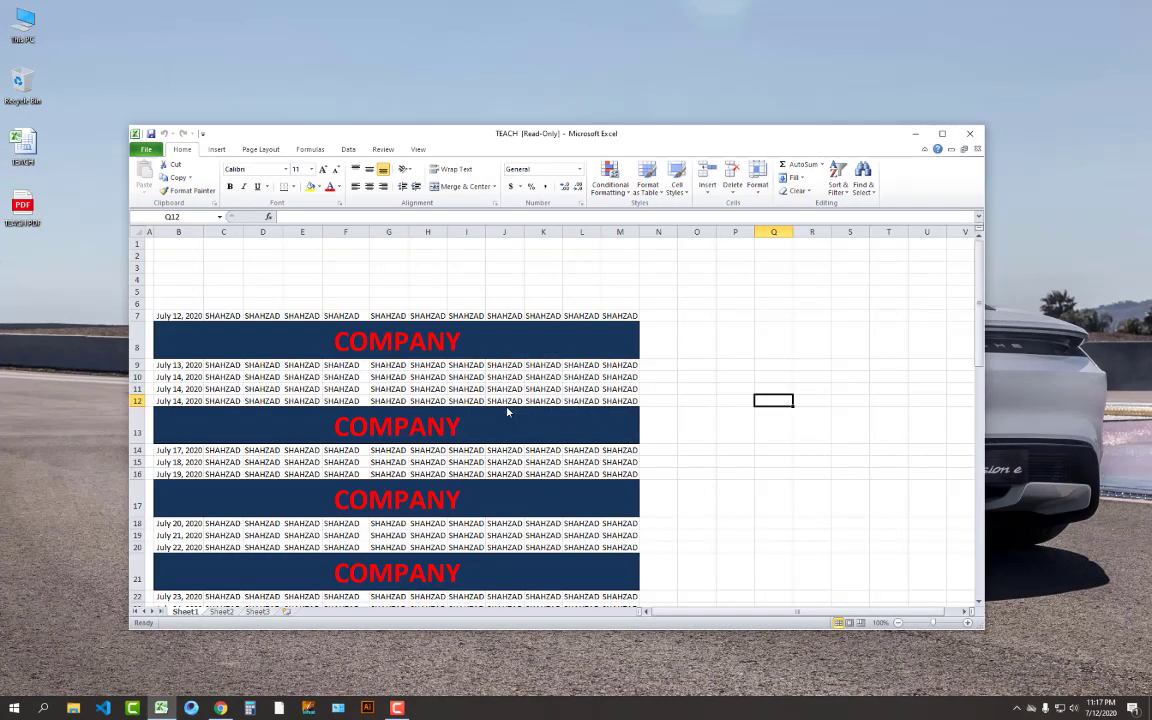
click(620, 400)
click(674, 386)
click(733, 363)
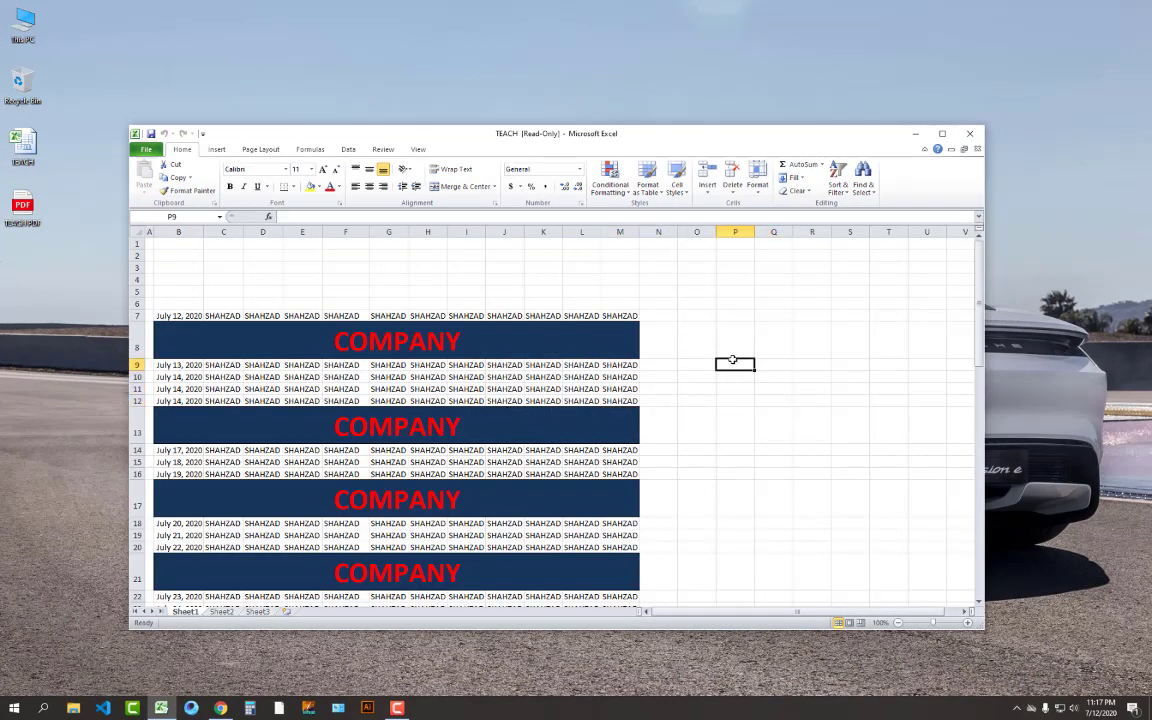
click(722, 400)
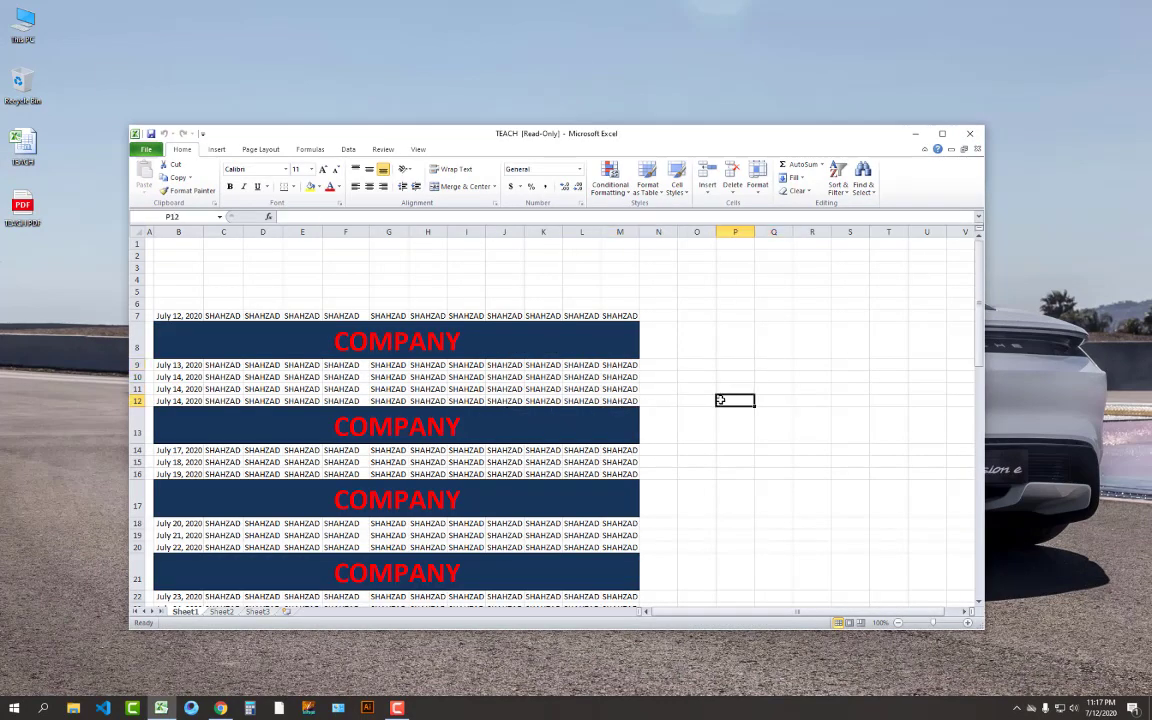
Erase COMPANY from the row 8 and row 13 banners, then try saving with Ctrl+S
click(513, 342)
key(Delete)
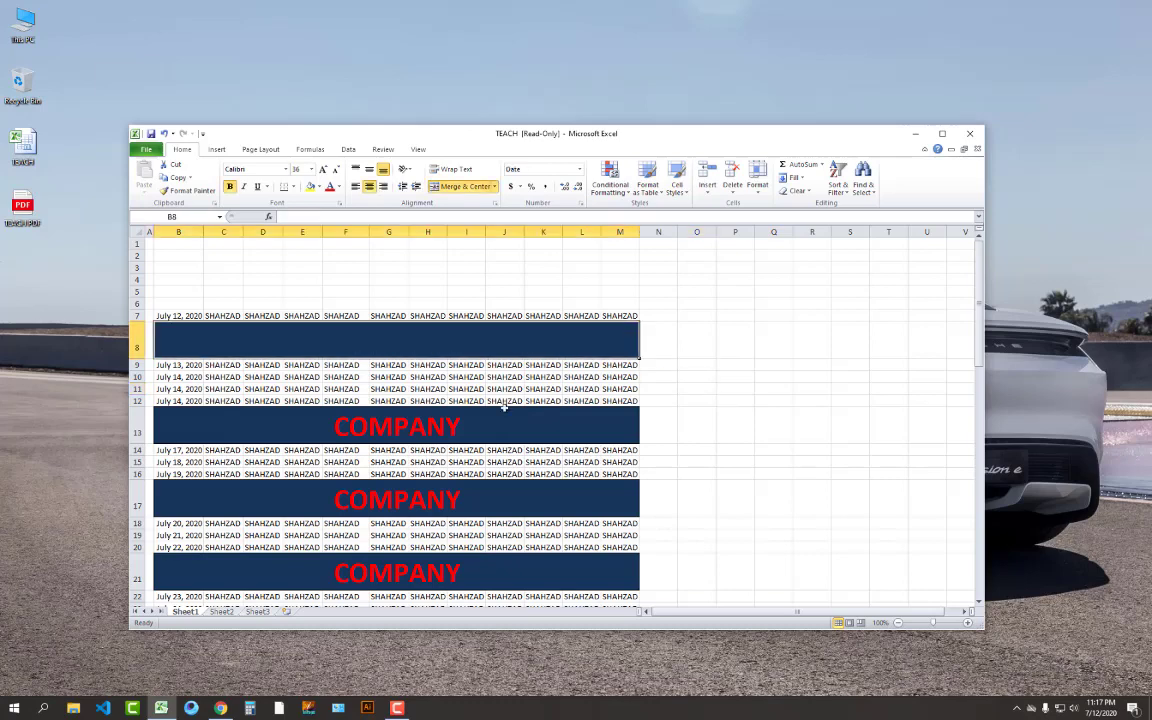
click(500, 421)
key(Delete)
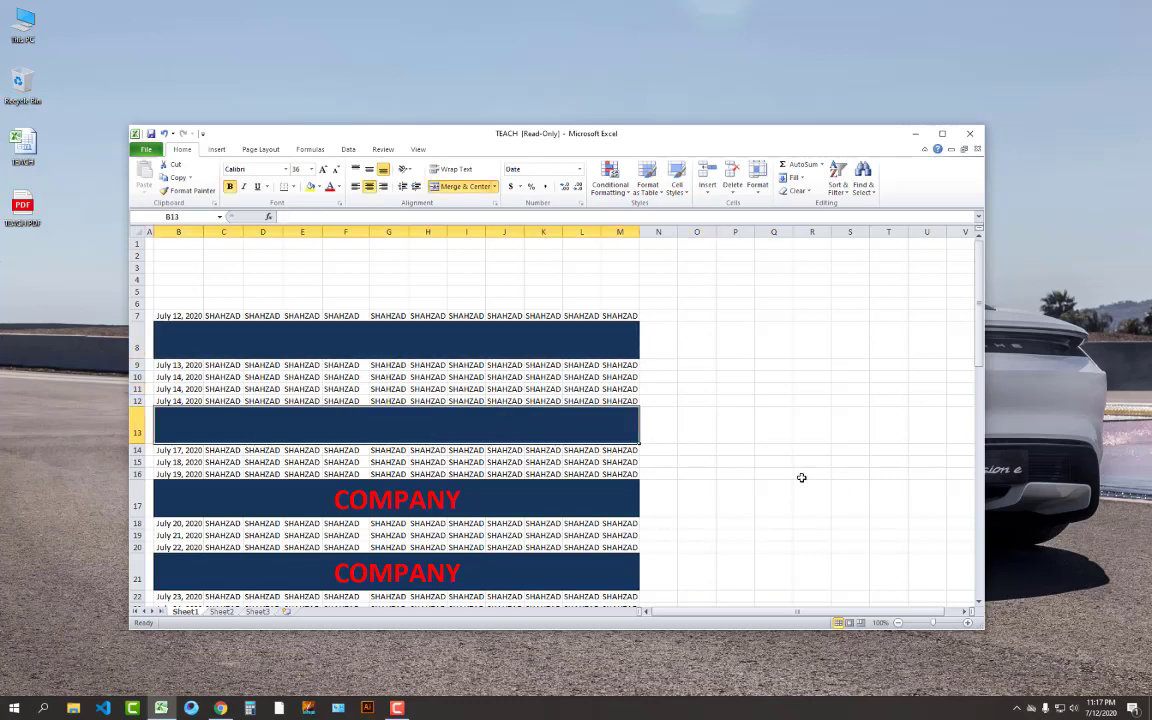
click(791, 475)
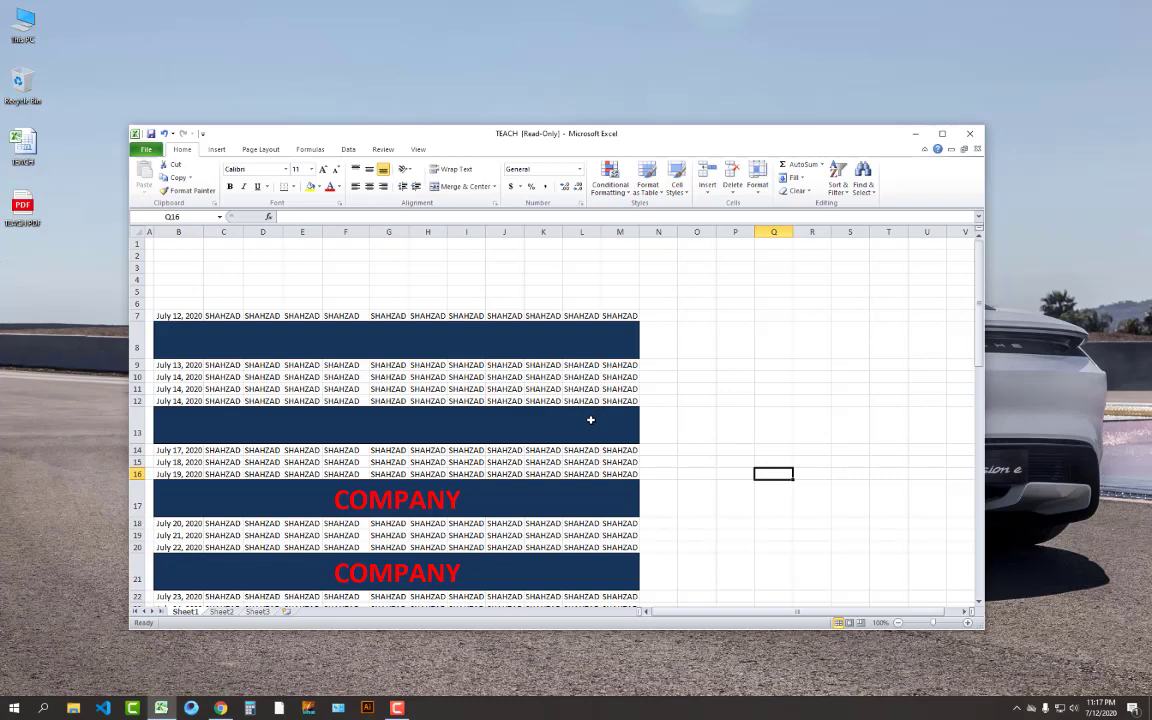
click(590, 420)
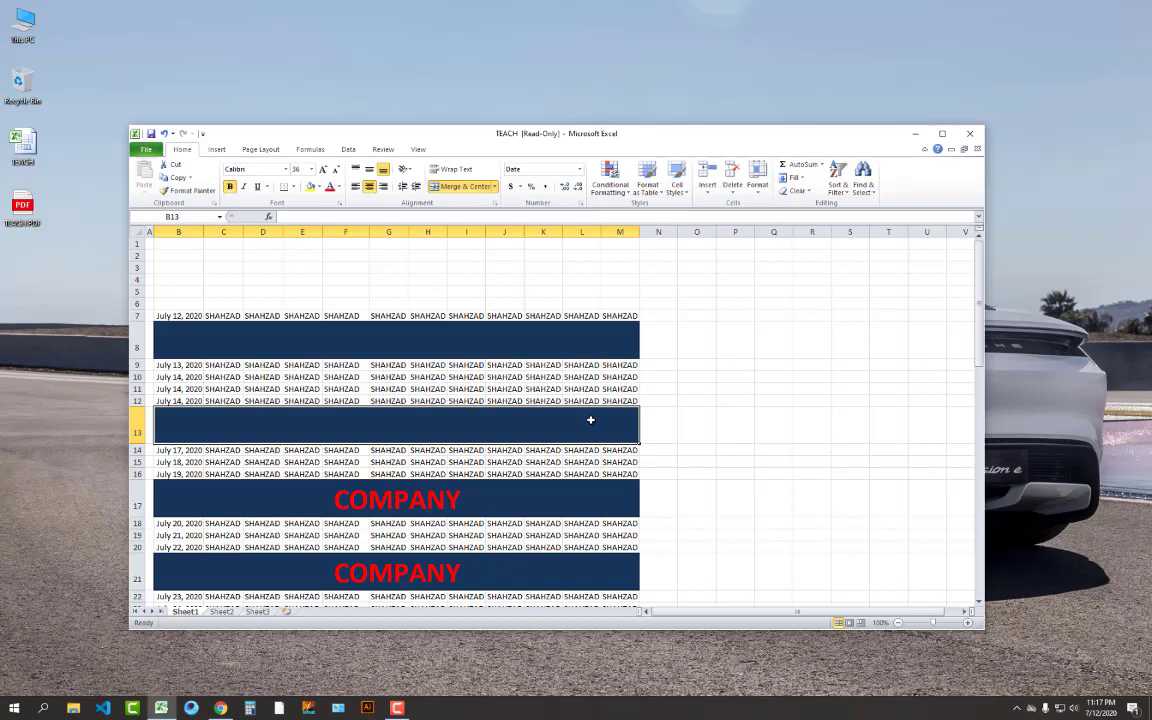
key(ctrl+s)
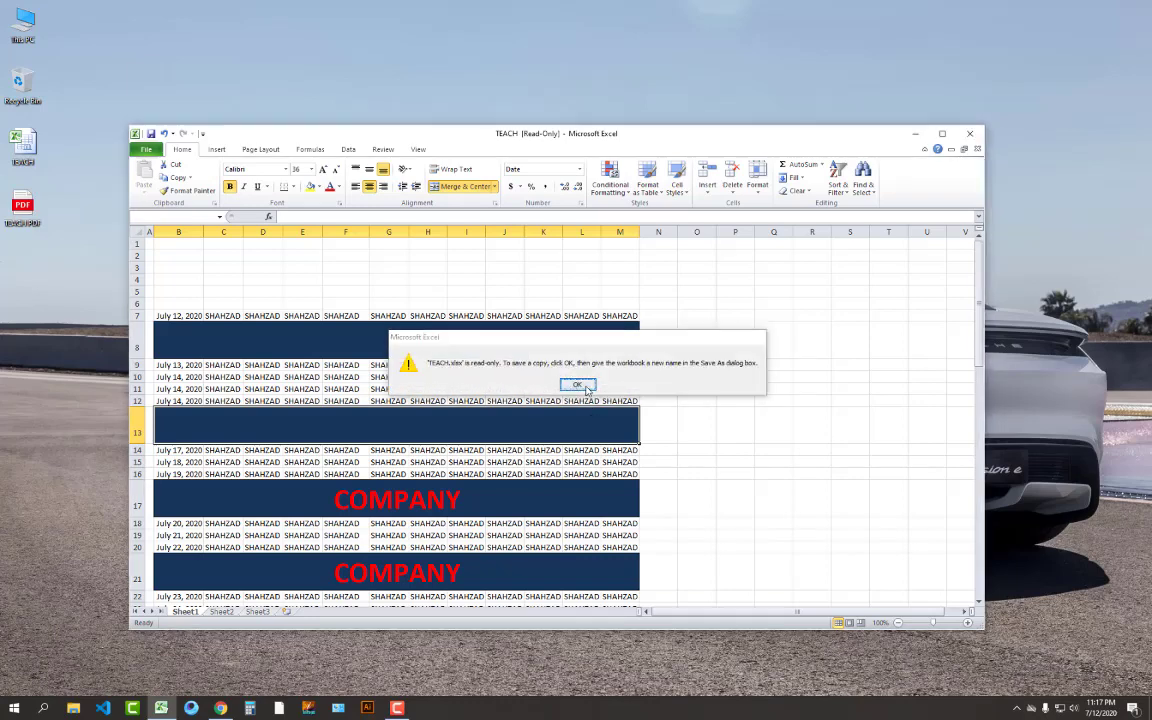
Accept the read-only warning, save the edits as Copy of TEACH, and close Excel
click(577, 385)
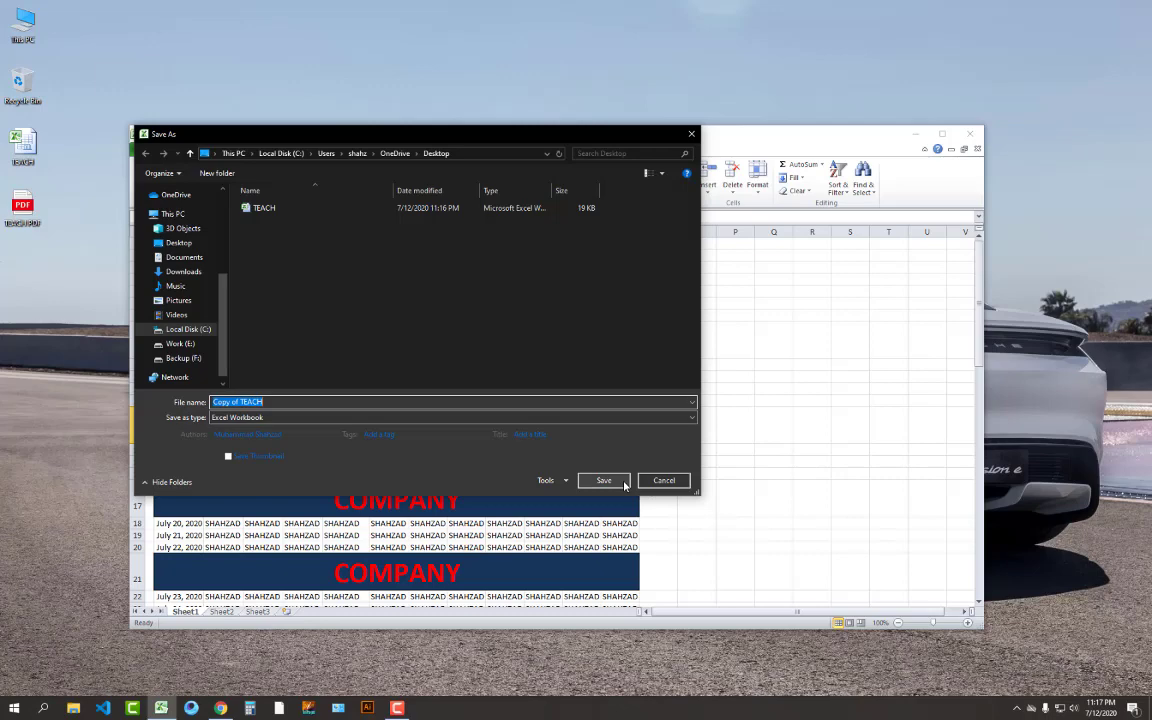
click(603, 481)
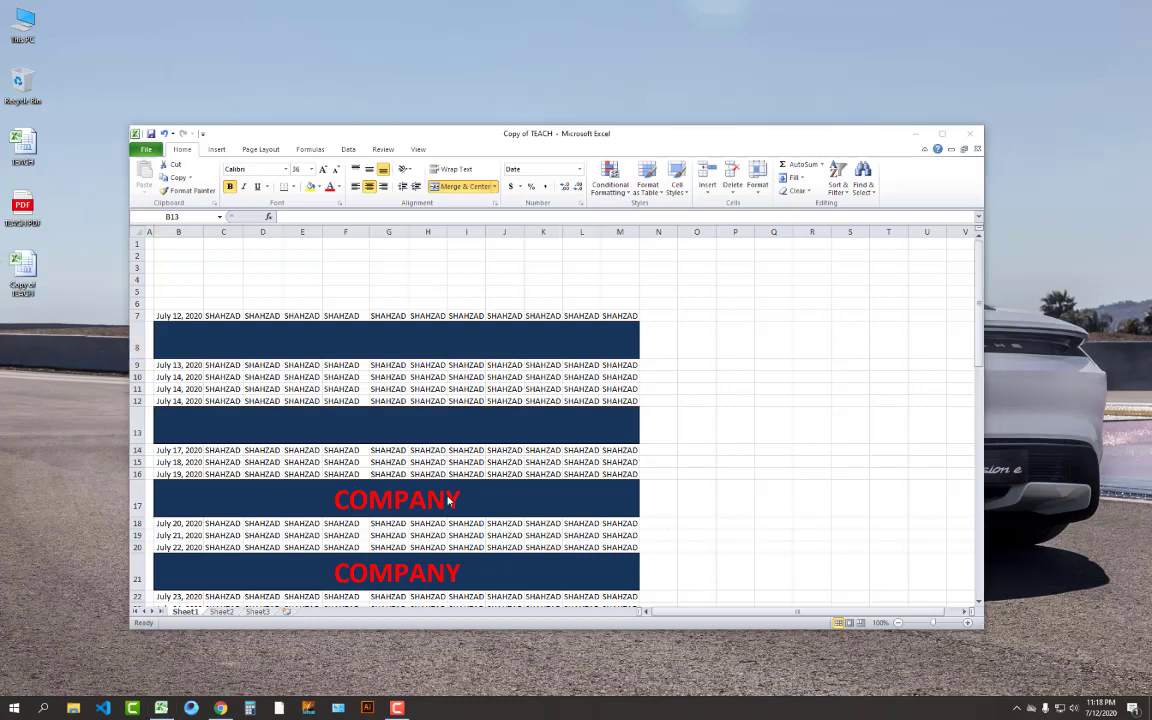
click(975, 136)
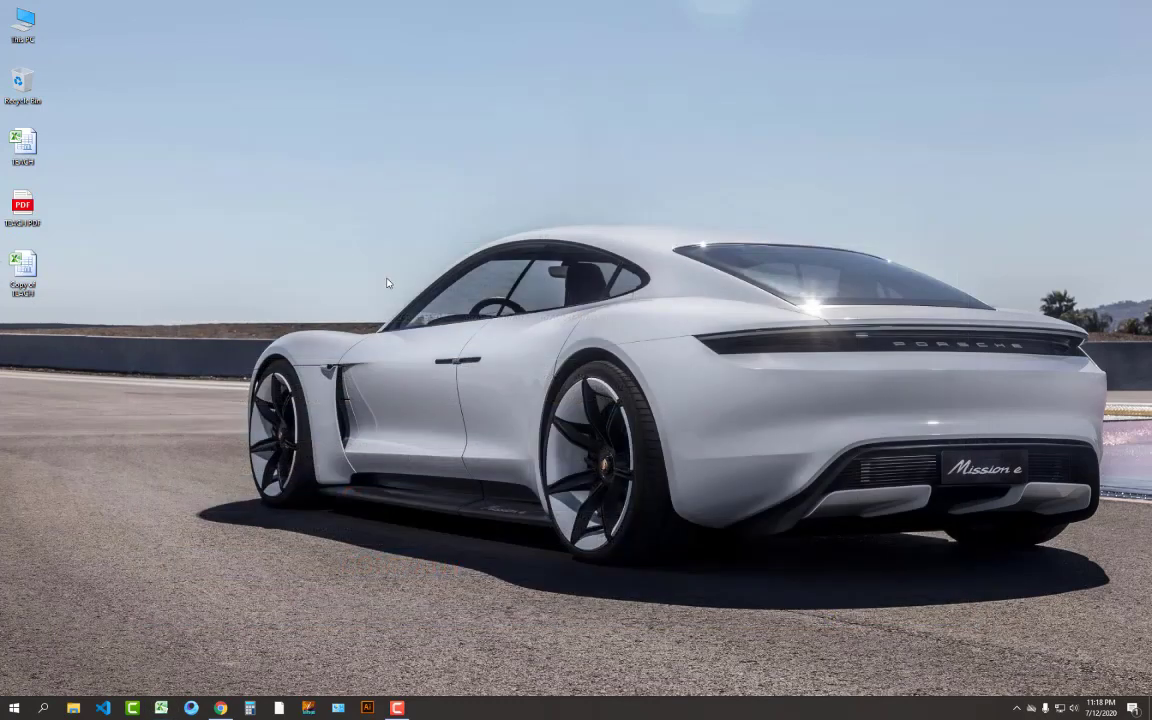
right_click(405, 292)
click(429, 325)
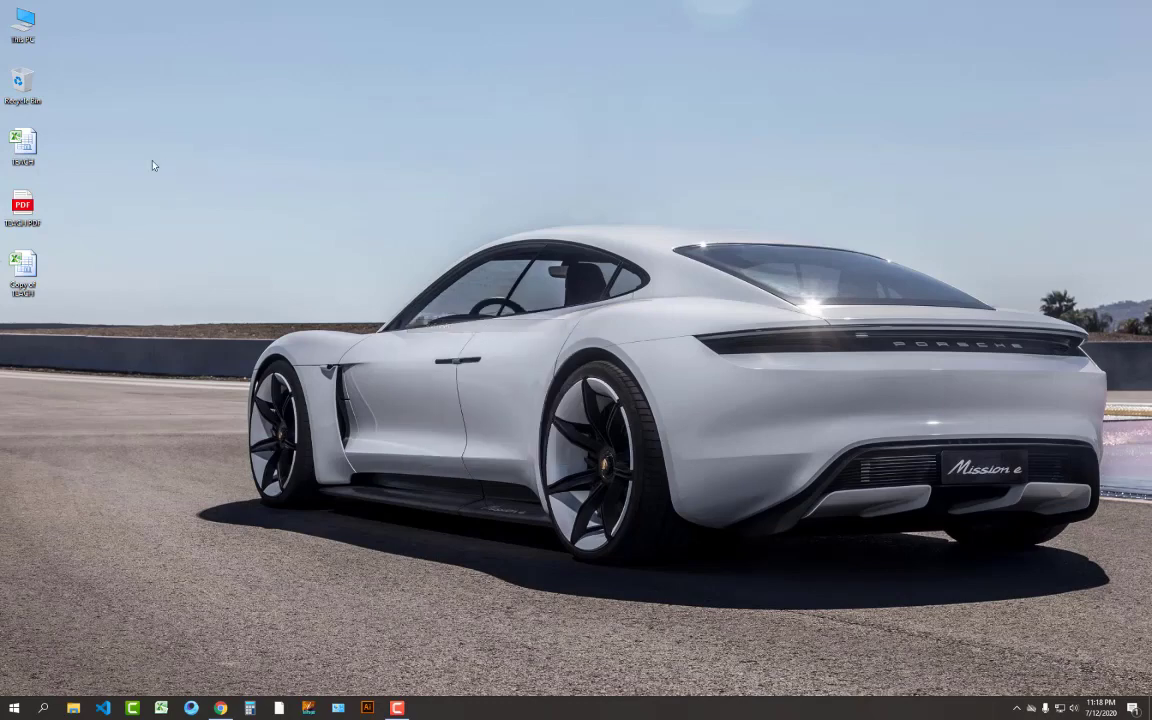
double_click(31, 278)
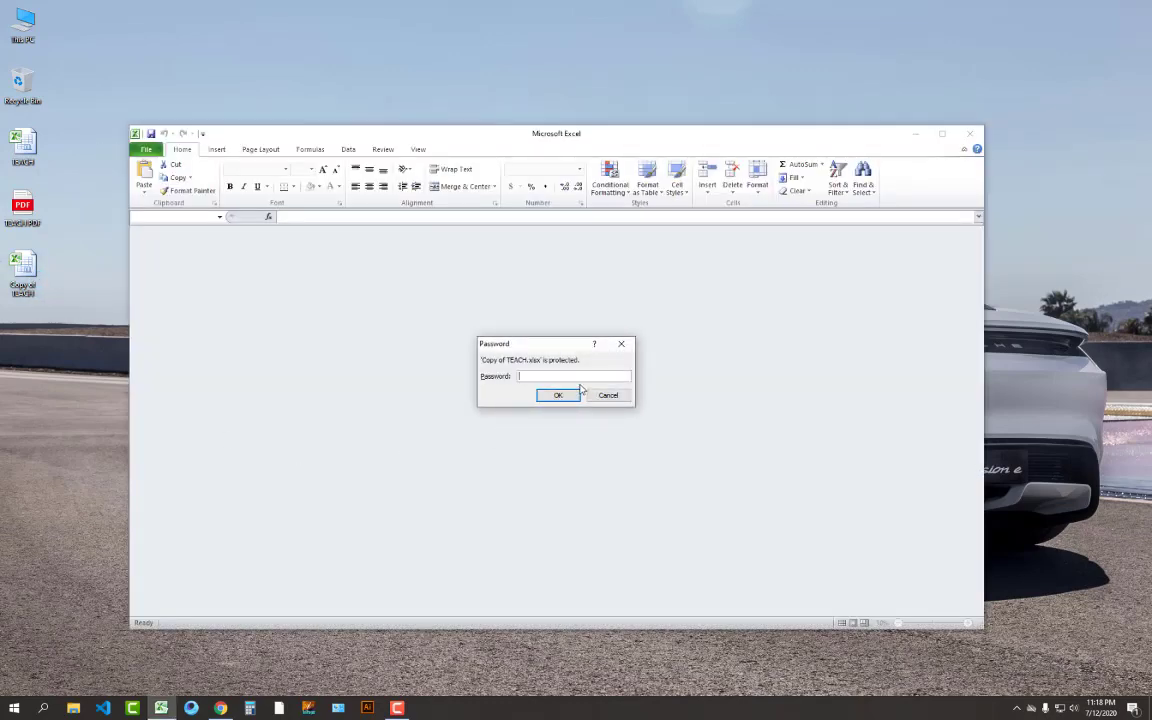
text(12345)
click(559, 395)
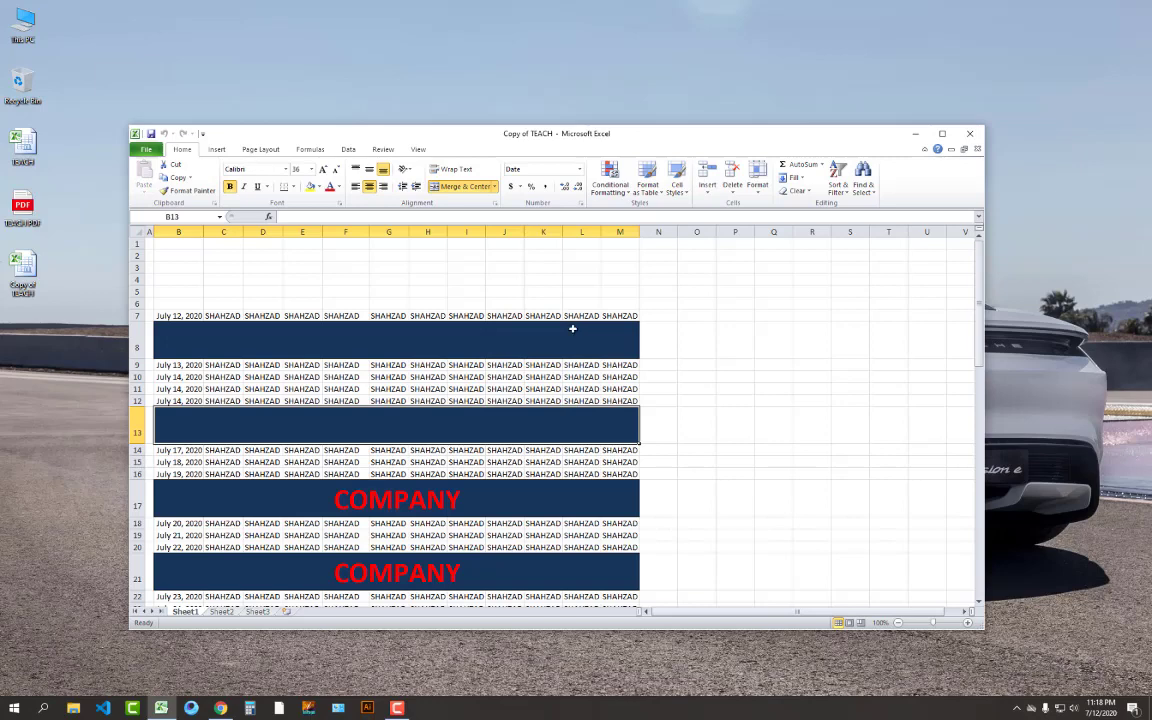
drag(572, 331, 557, 402)
click(553, 438)
drag(506, 355, 496, 404)
click(811, 388)
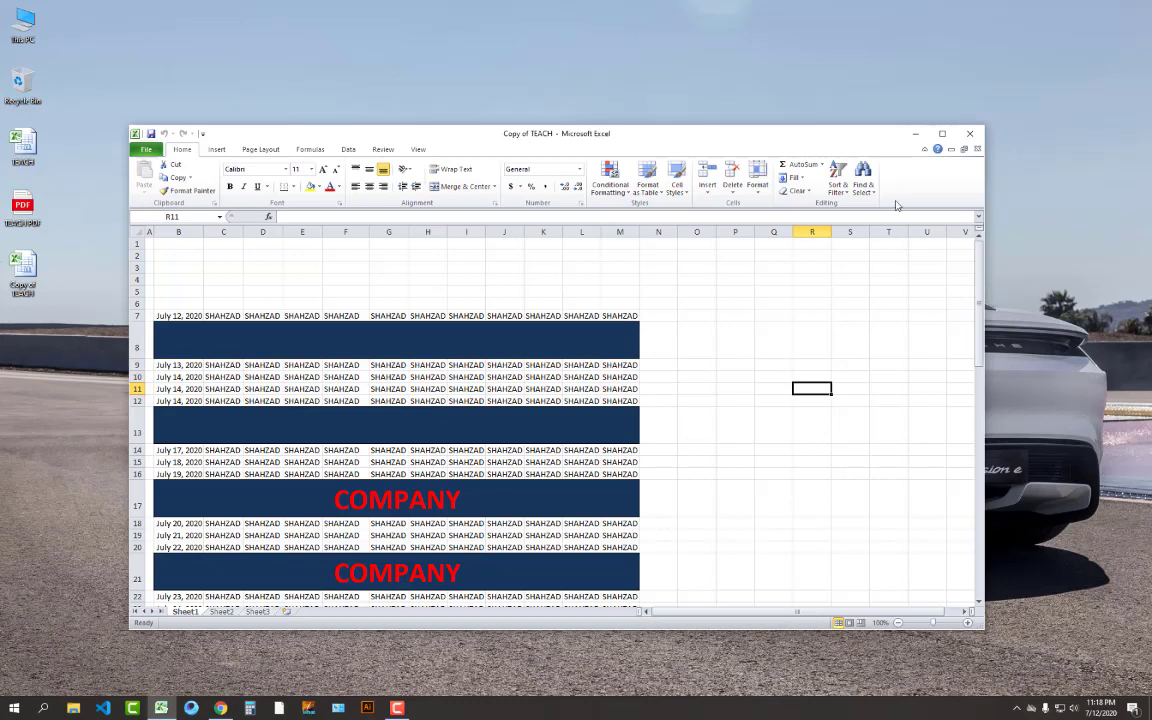
click(975, 132)
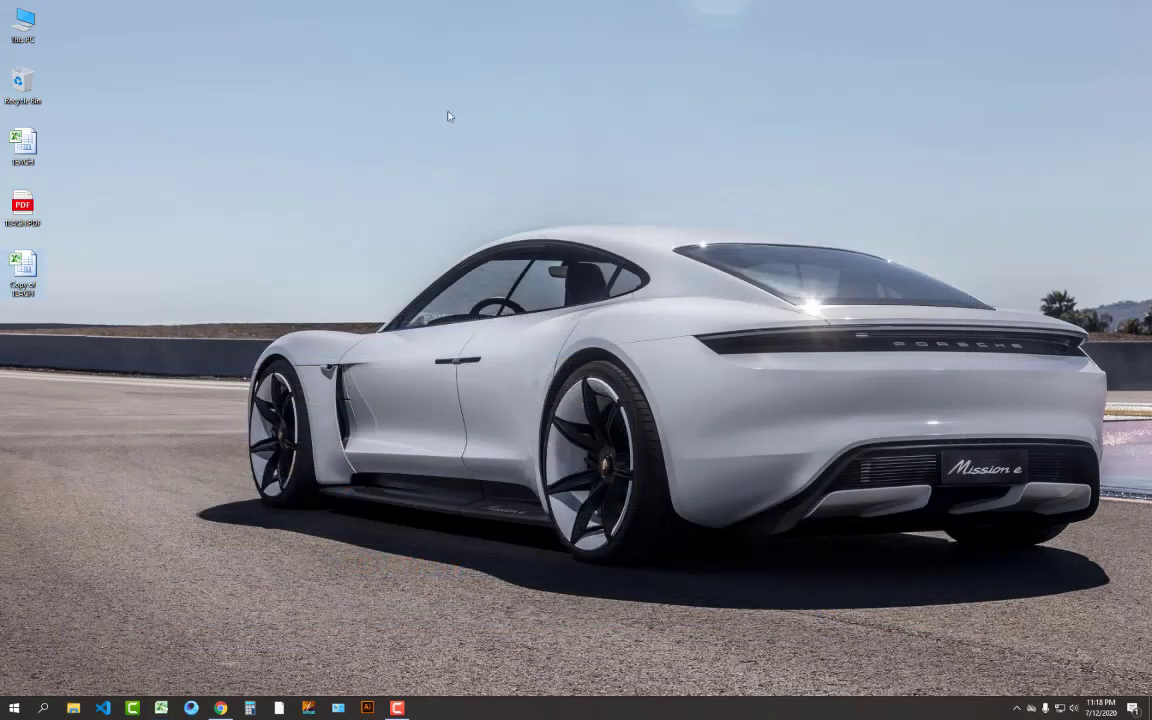
Open the original TEACH with its open and write-access passwords, declining read-only mode
double_click(28, 147)
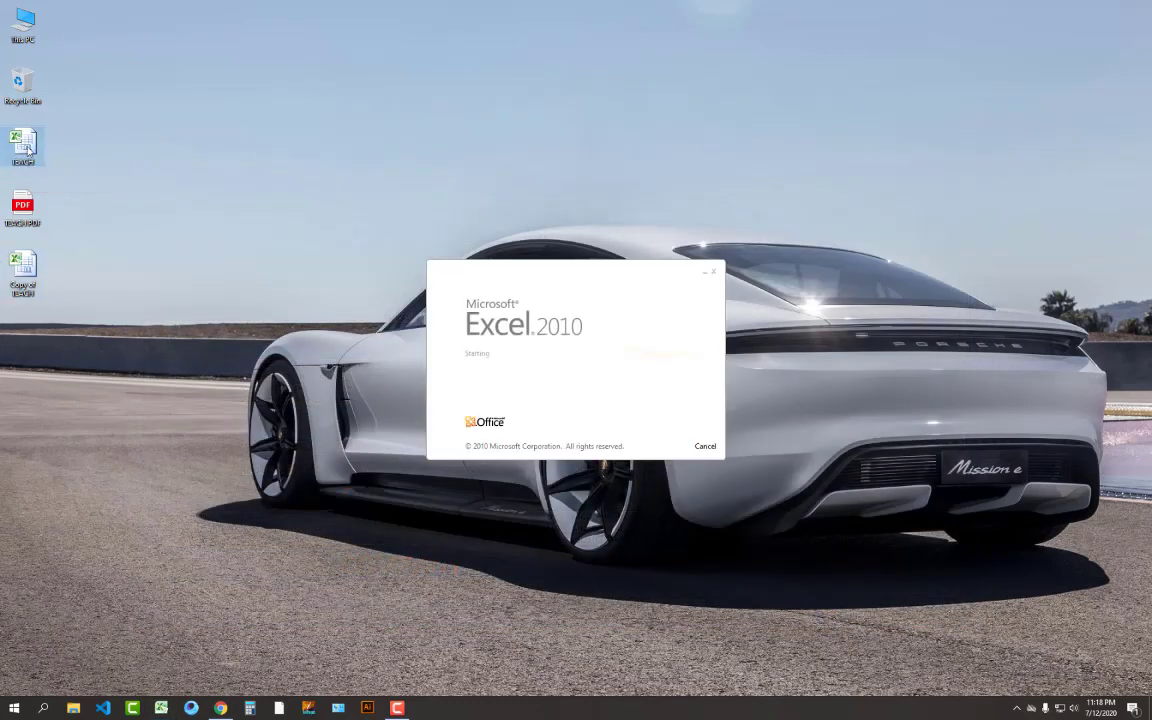
text(*****)
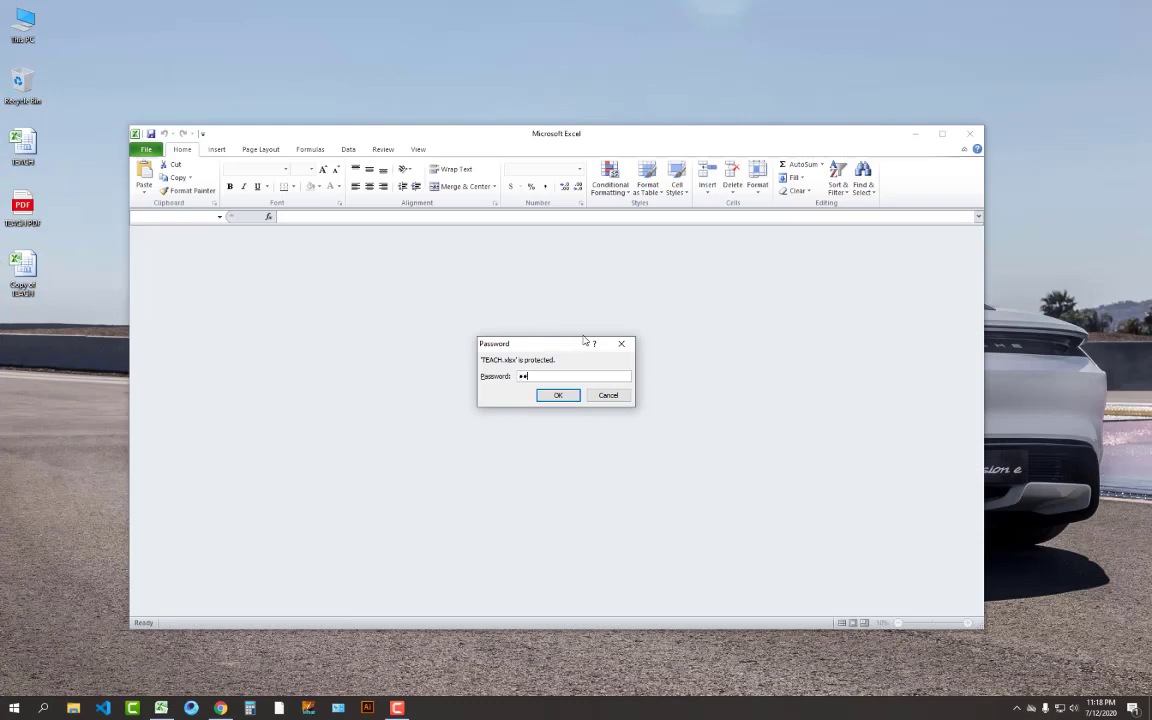
key(Return)
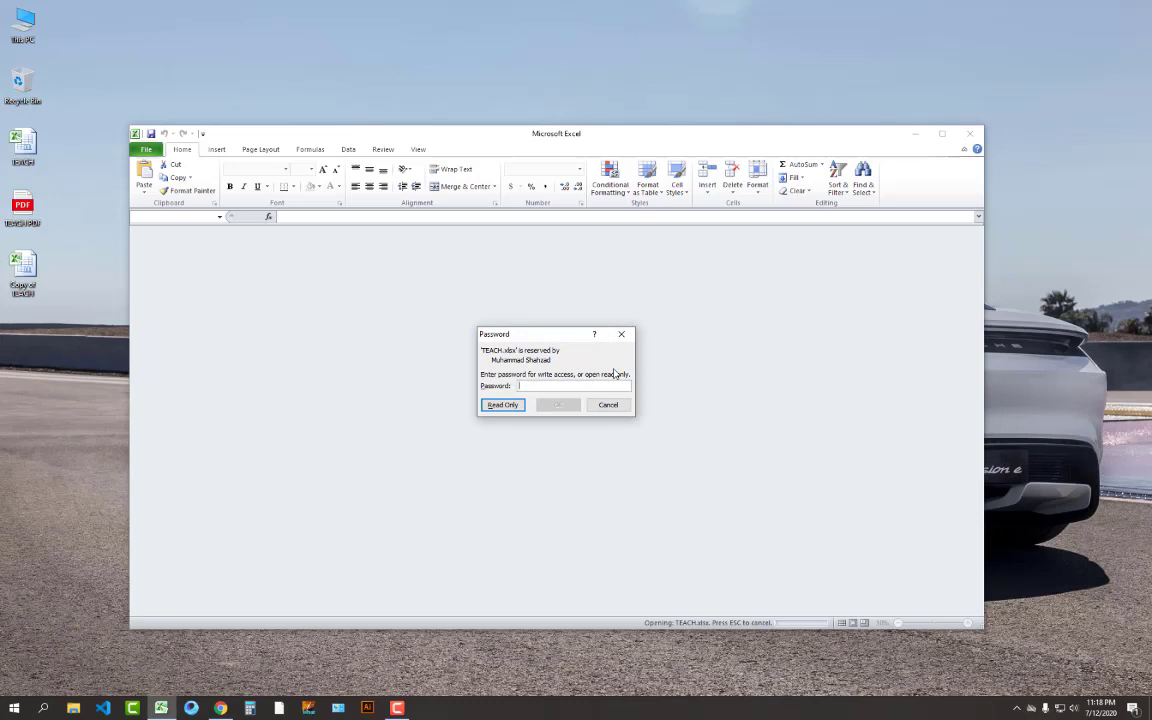
text(*****)
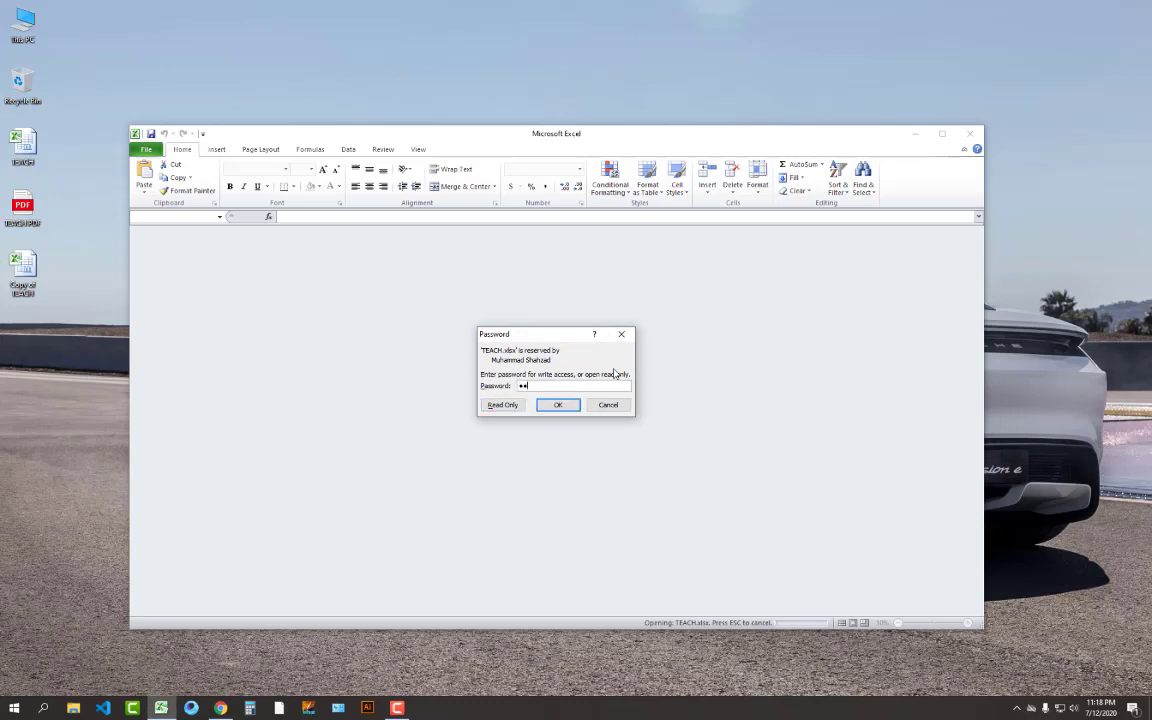
click(575, 407)
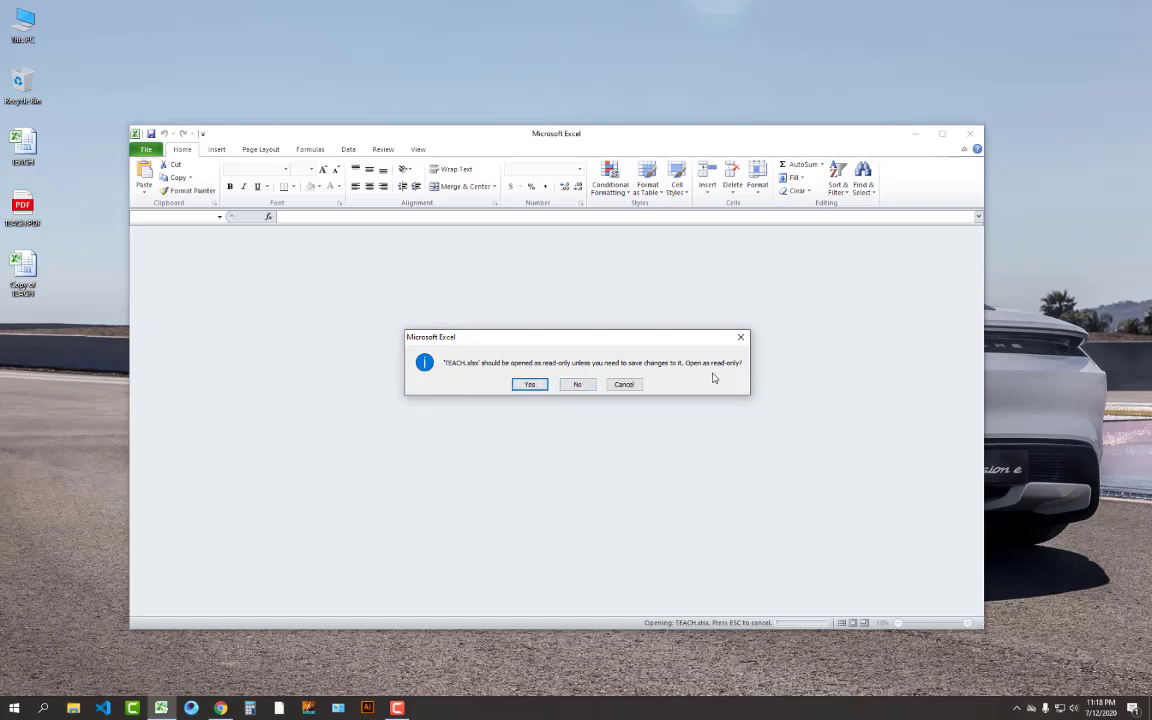
click(577, 389)
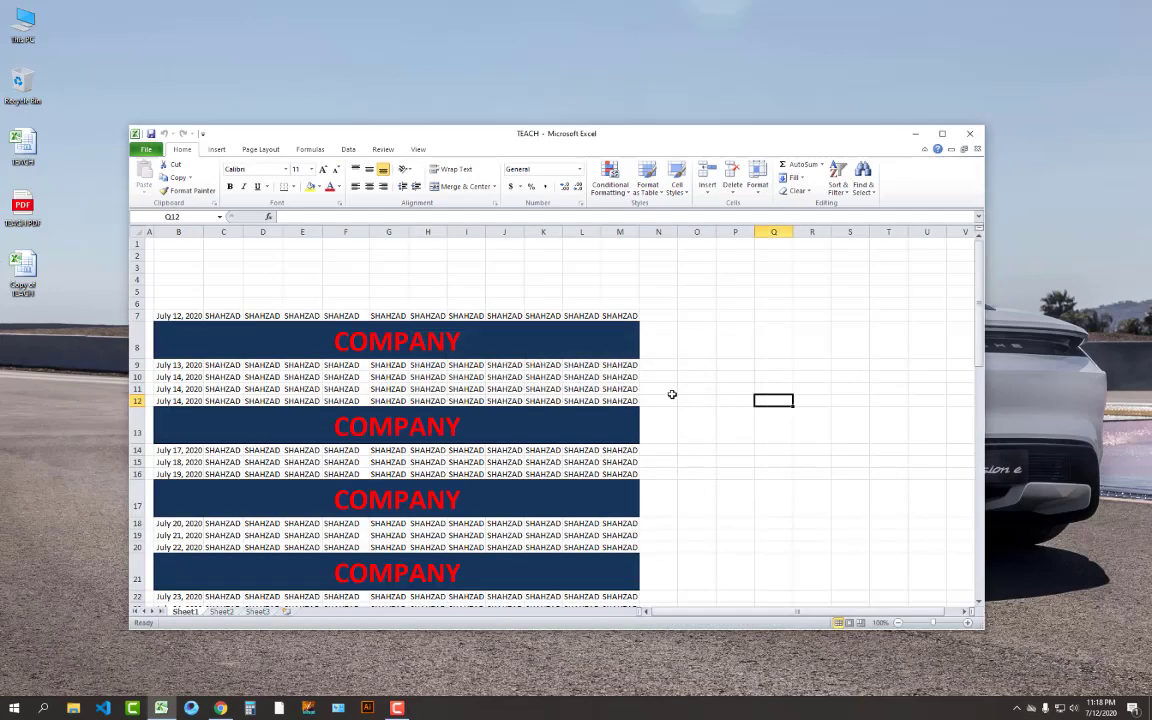
Select the row 8 and row 13 COMPANY banners and cell N8 beside them
drag(409, 330, 436, 426)
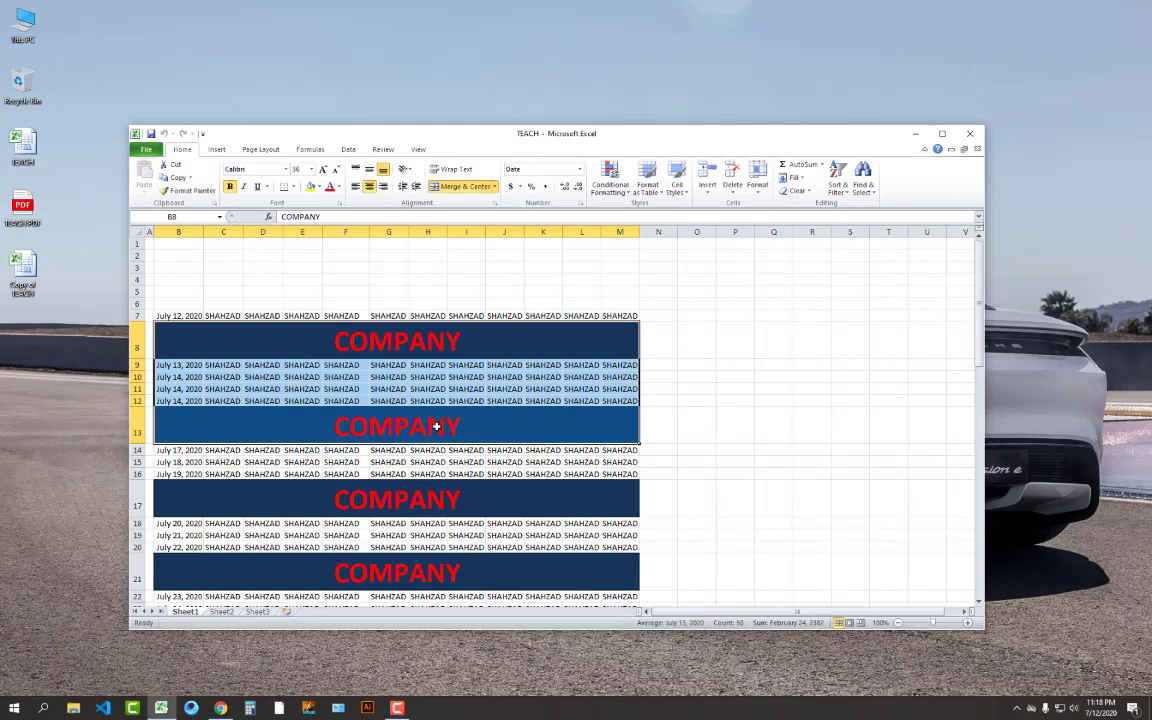
click(559, 344)
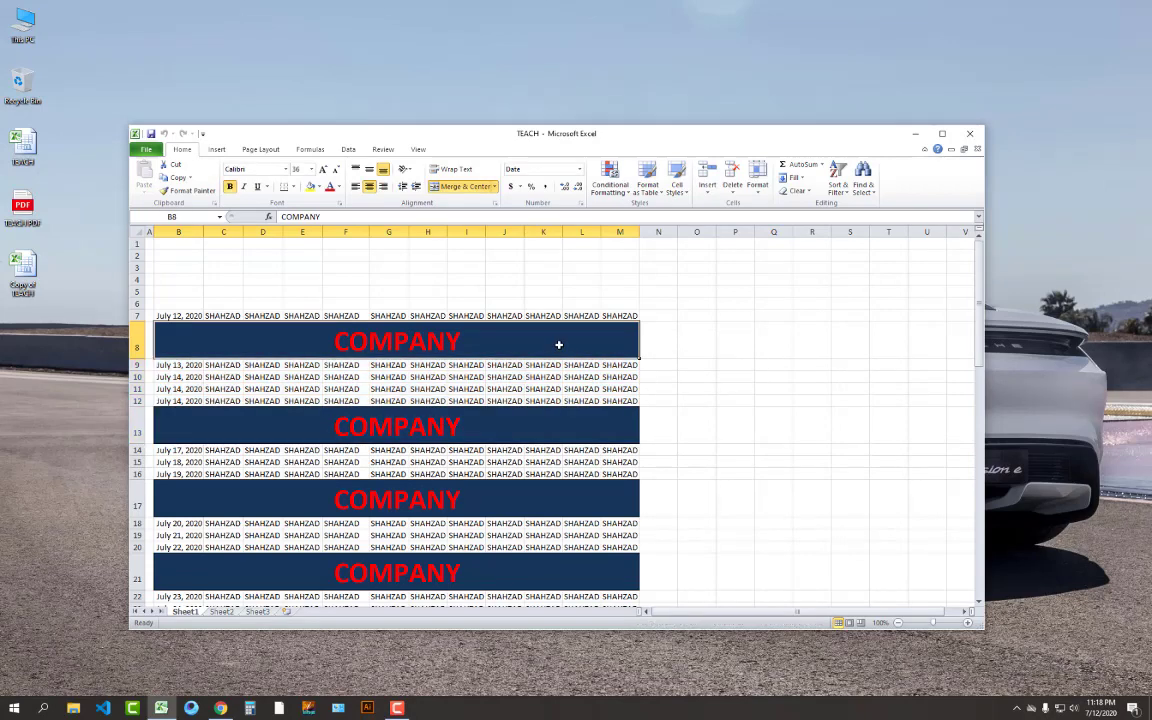
click(478, 412)
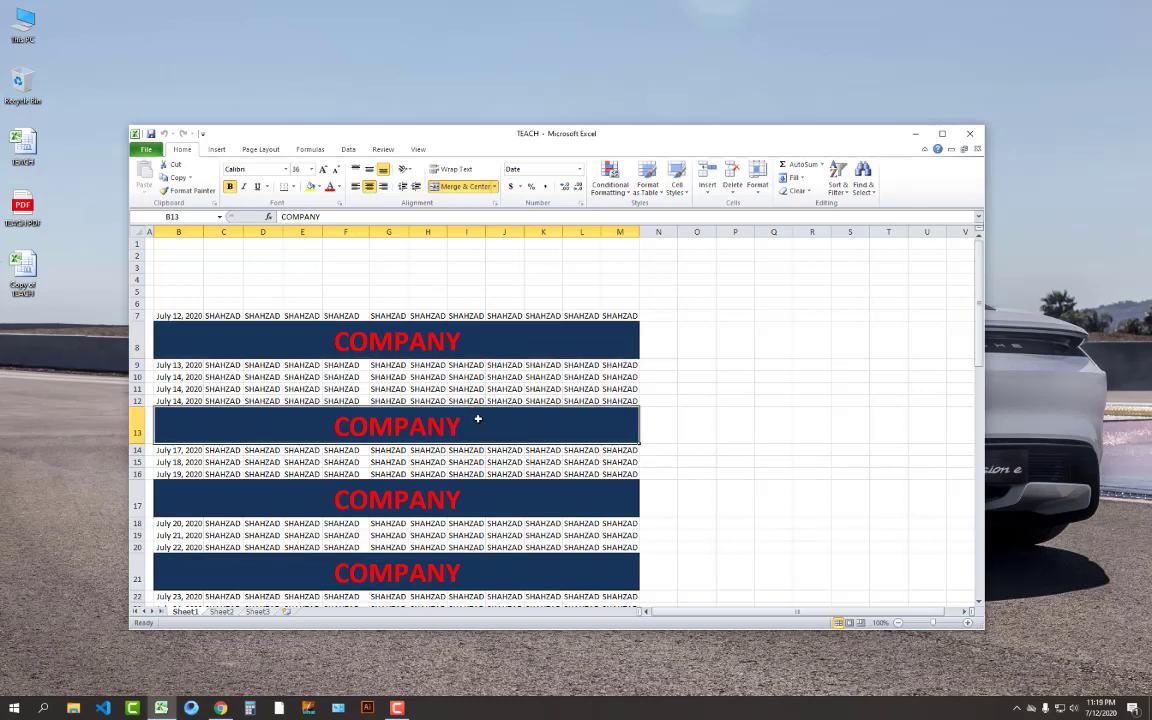
click(470, 336)
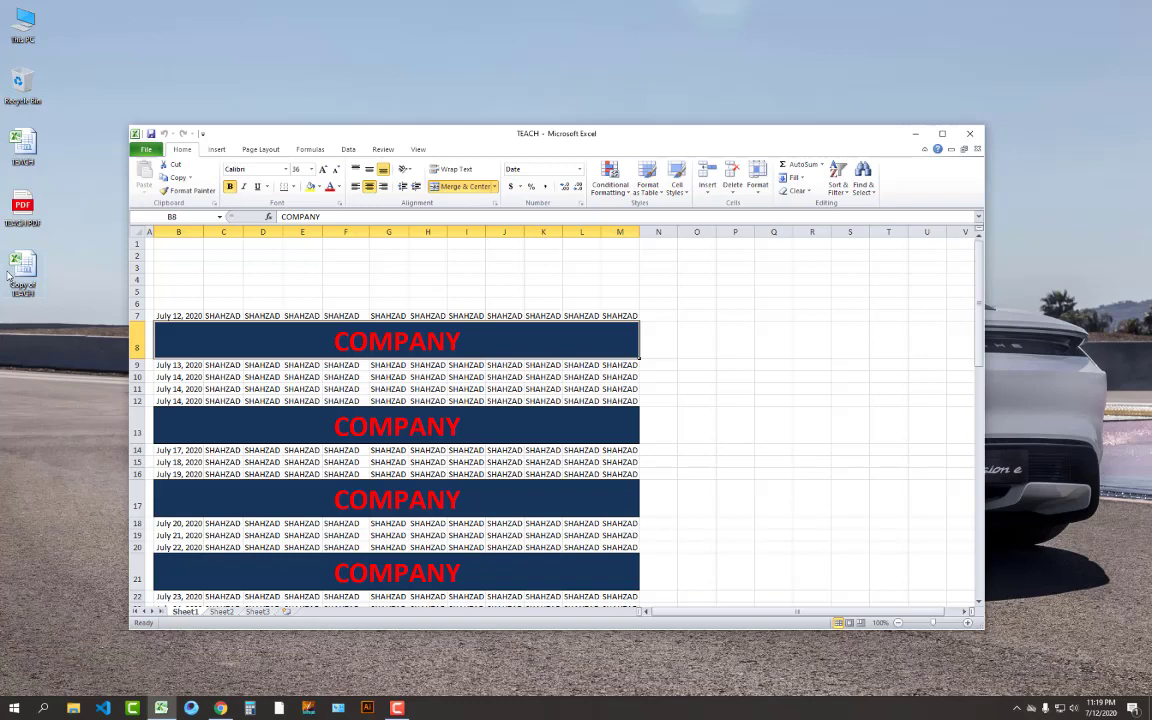
click(662, 348)
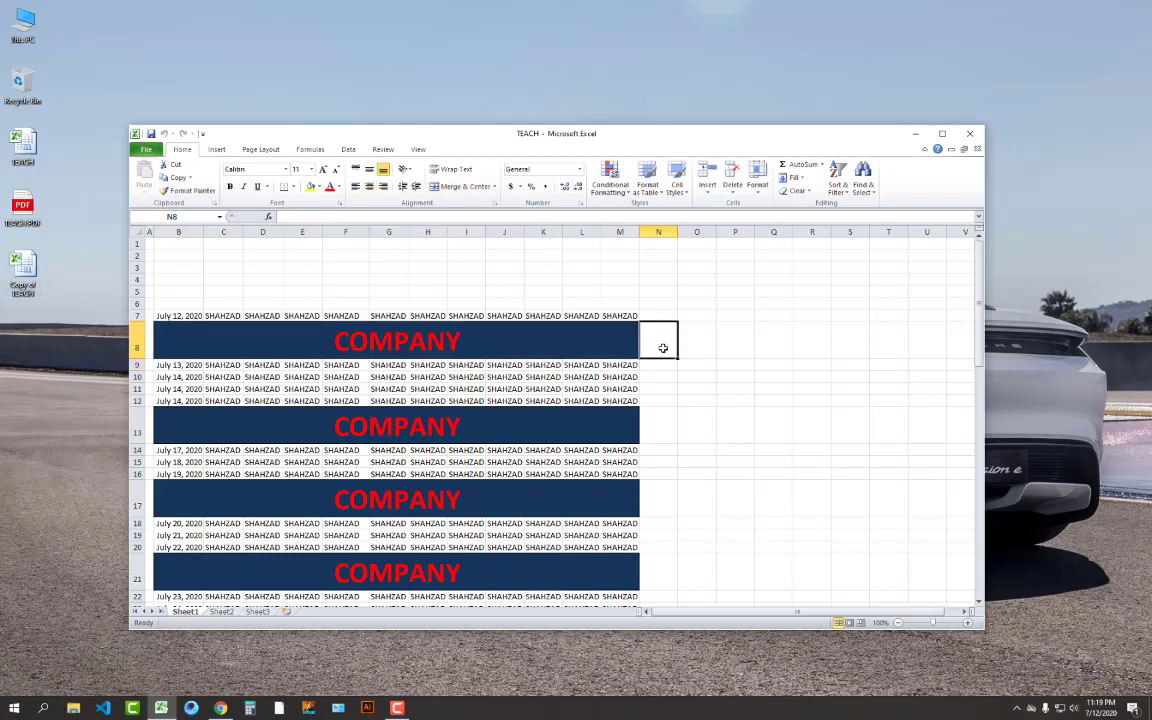
click(588, 336)
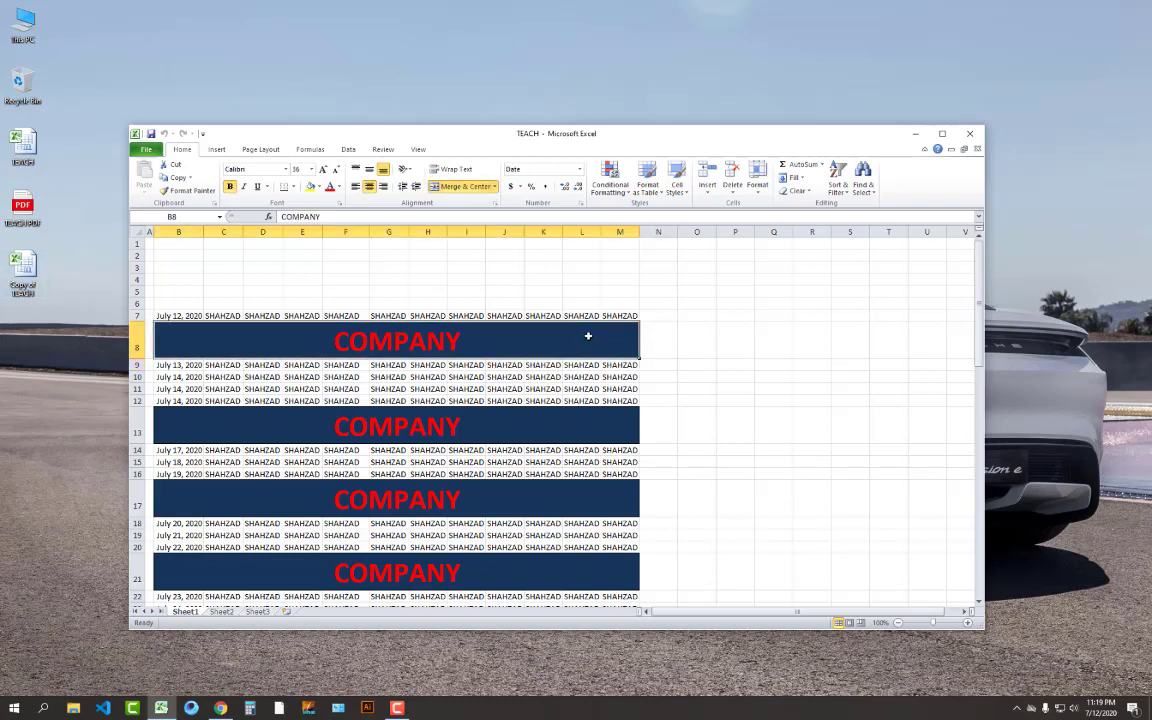
Enter the numbers 1 to 10 down O8:O17, leaving a duplicate 10 in O18
click(696, 351)
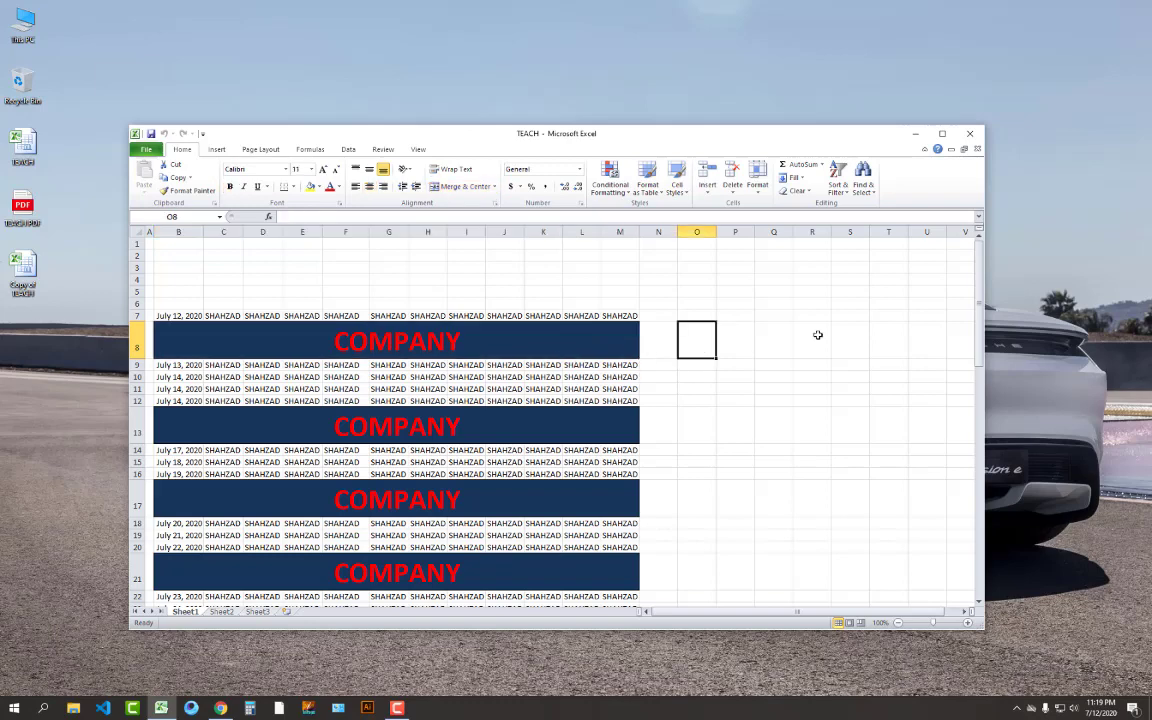
text(1)
key(Return)
text(2)
key(Return)
text(3)
key(Return)
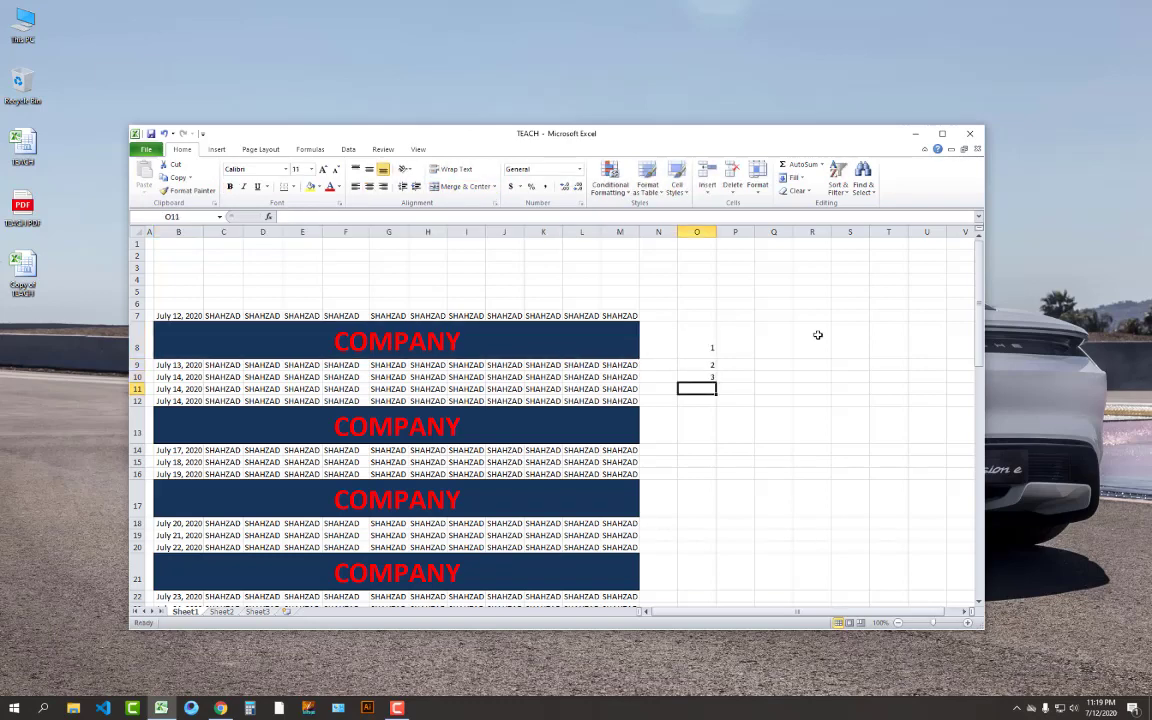
text(4)
key(Return)
text(5)
key(Return)
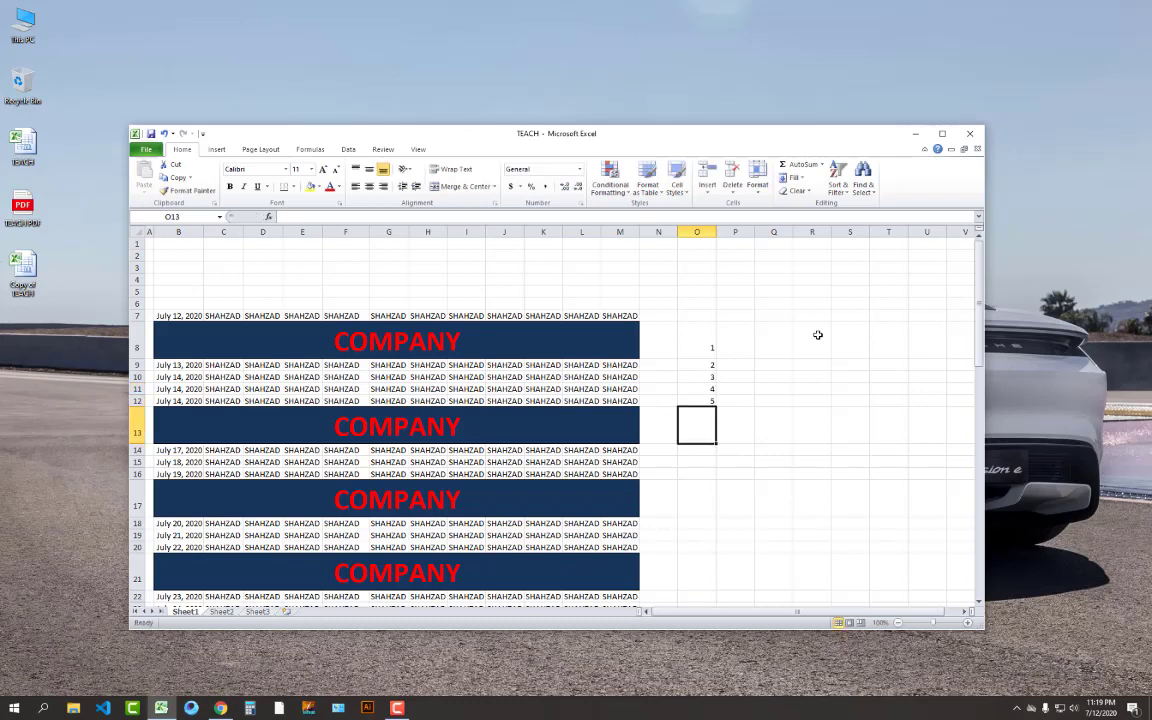
text(6)
key(Return)
text(7)
key(Return)
text(8)
key(Return)
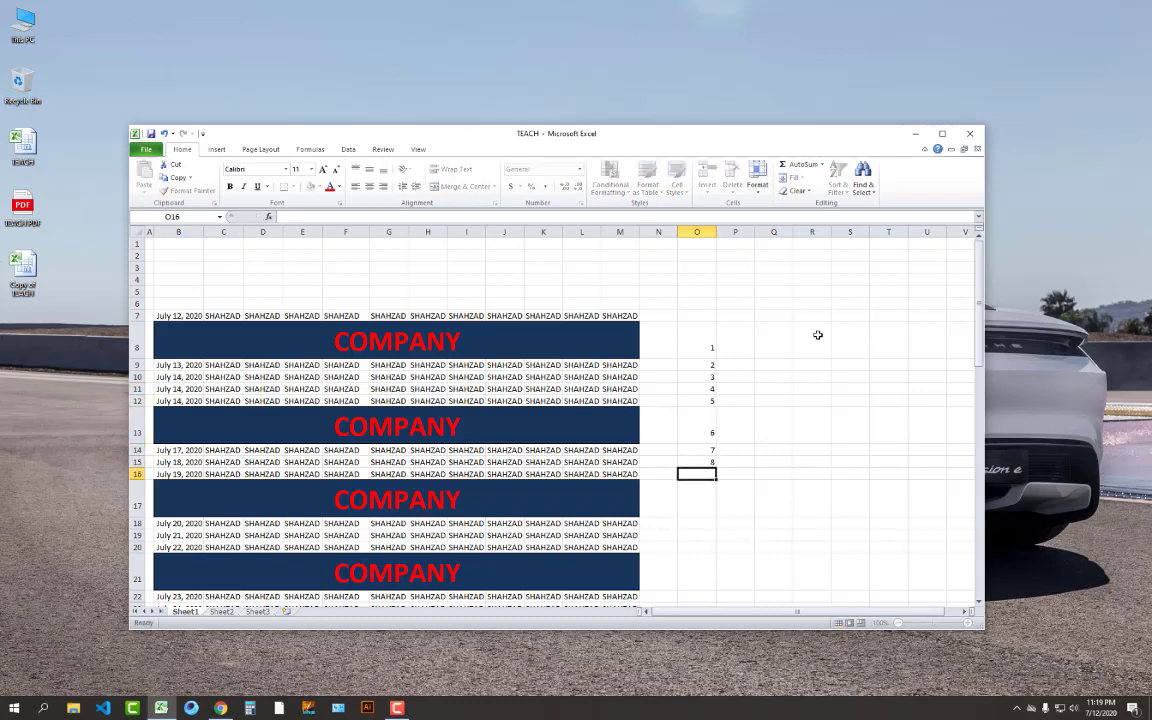
text(9)
key(Return)
text(10)
key(Return)
text(10)
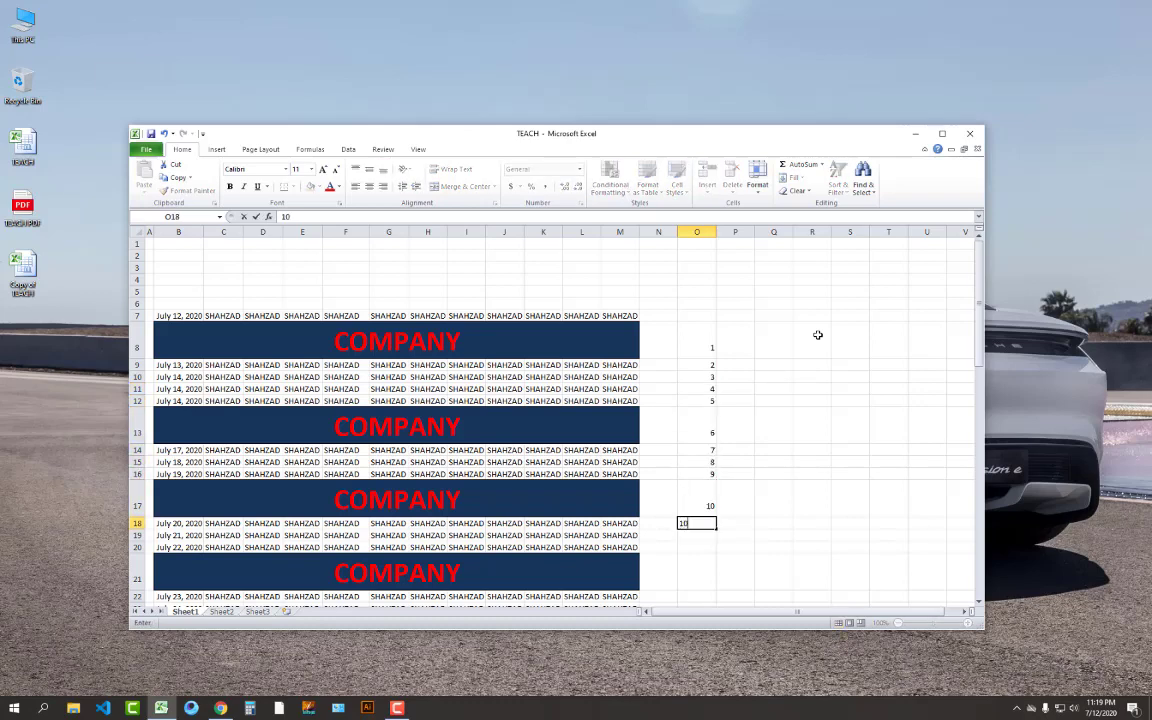
key(Return)
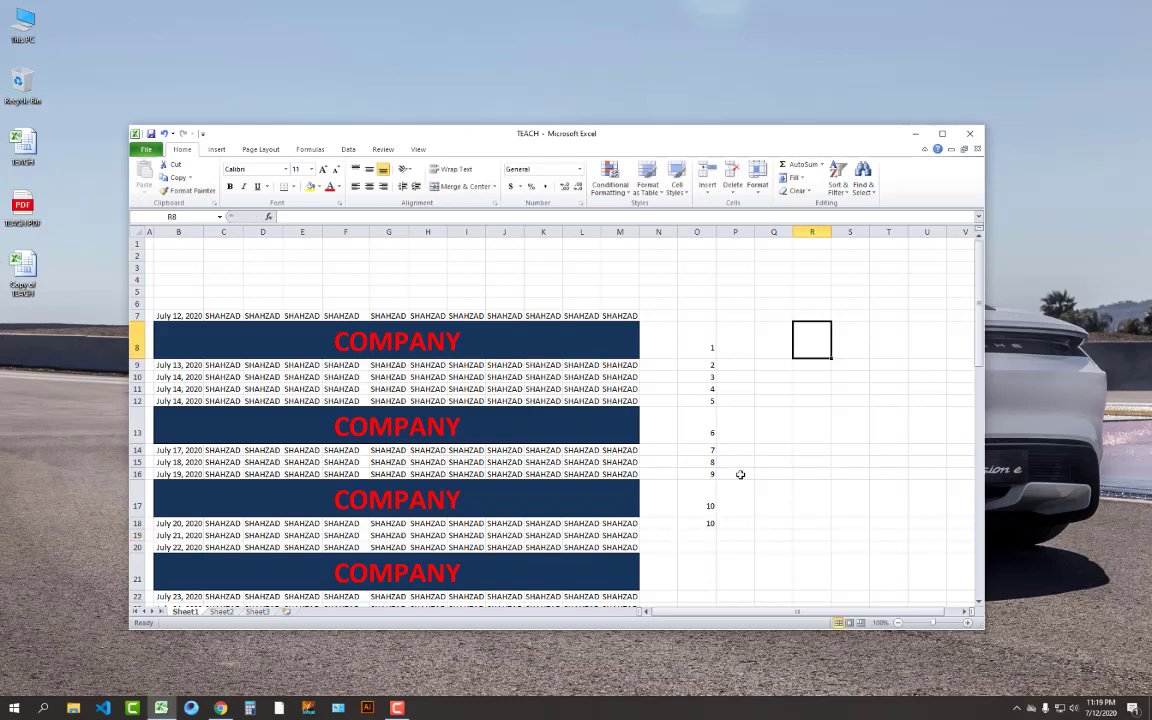
Correct cell O18 from 10 to 11
click(710, 525)
text(11)
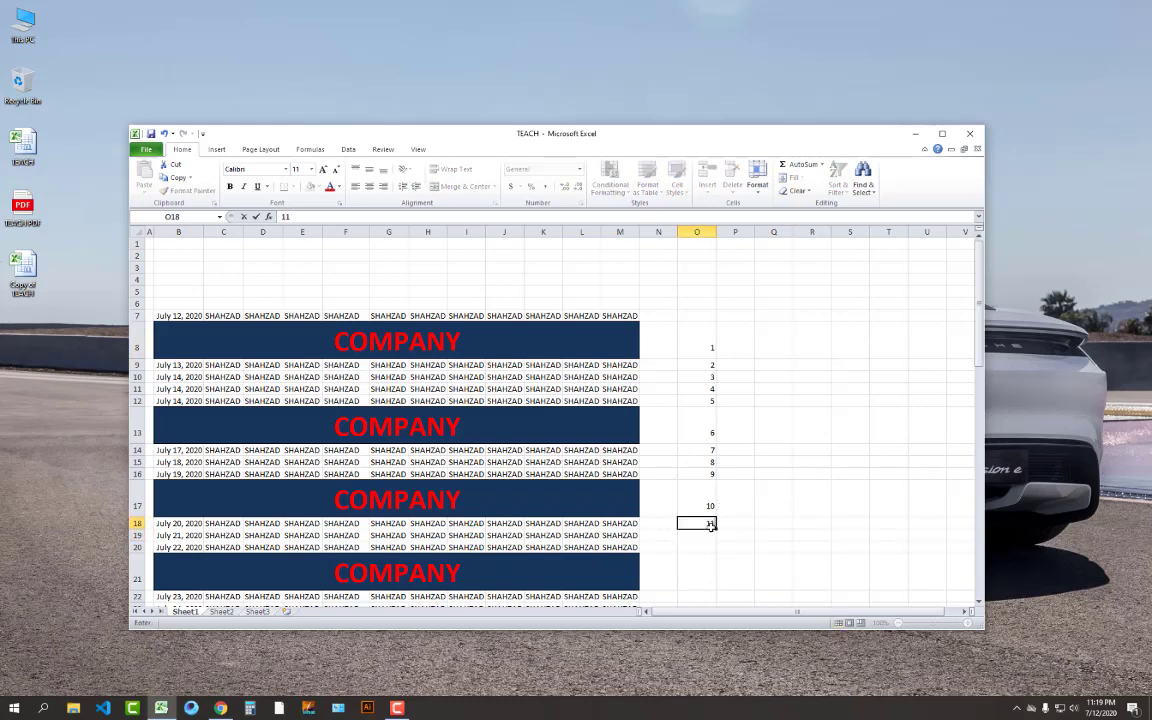
click(807, 491)
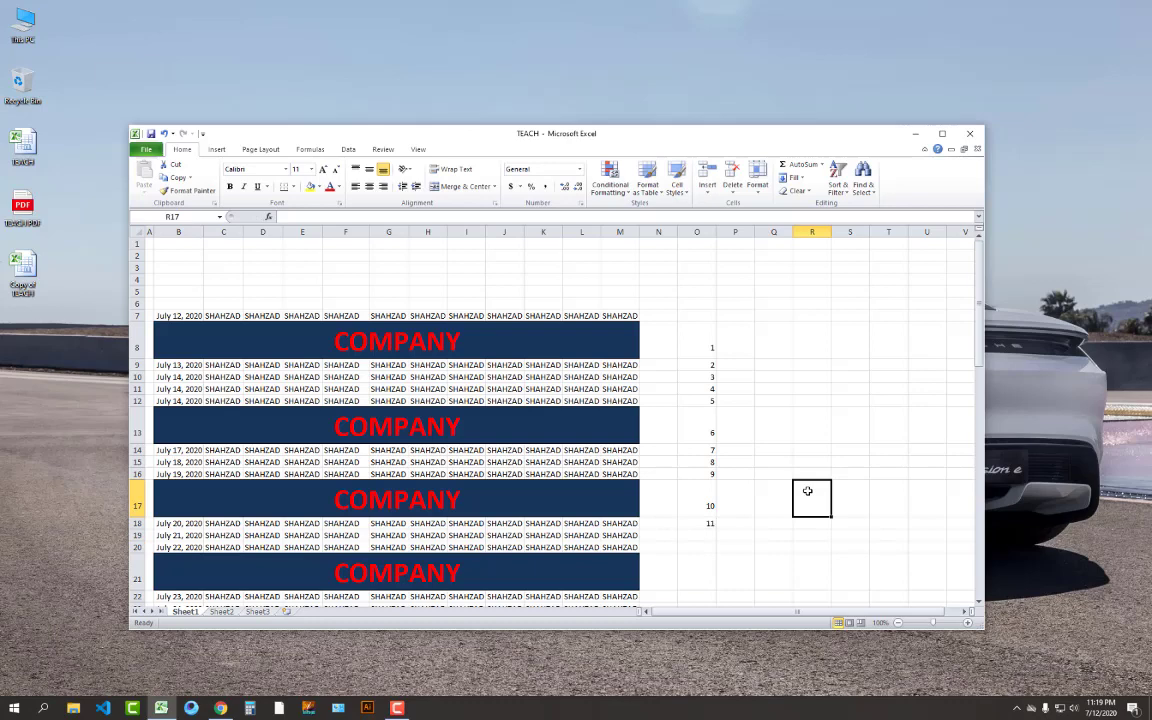
Select the TEACH and Copy of TEACH desktop icons, then close the TEACH workbook
click(62, 121)
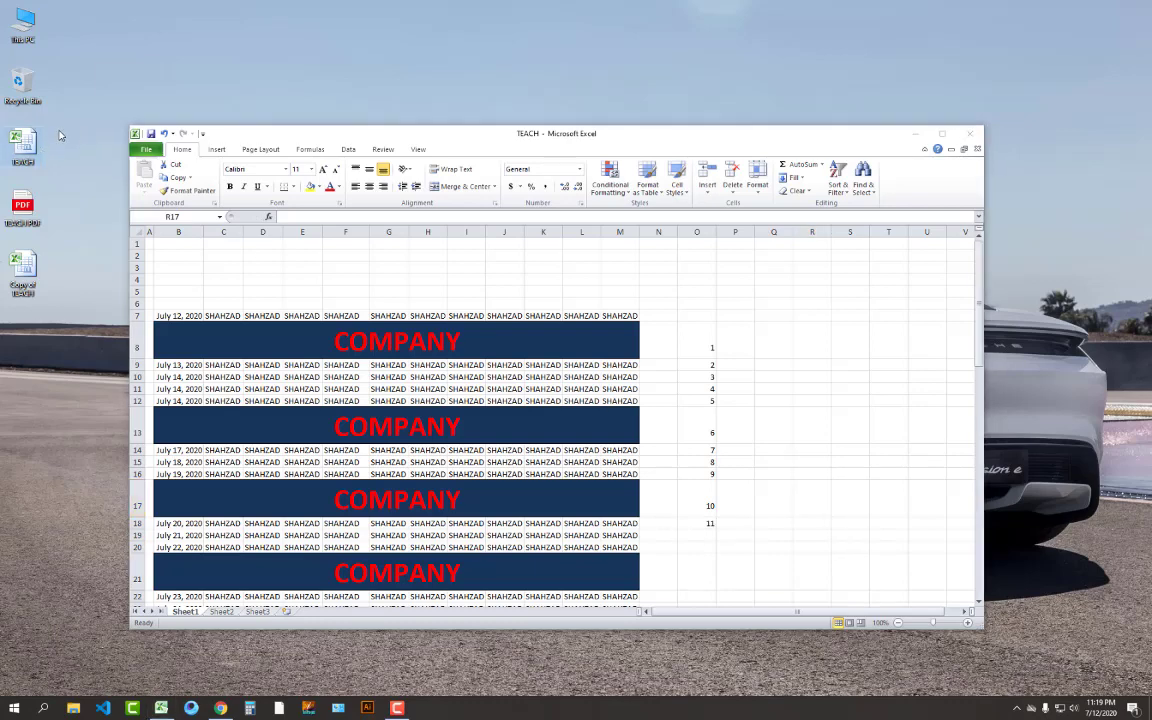
drag(75, 128, 14, 157)
click(29, 275)
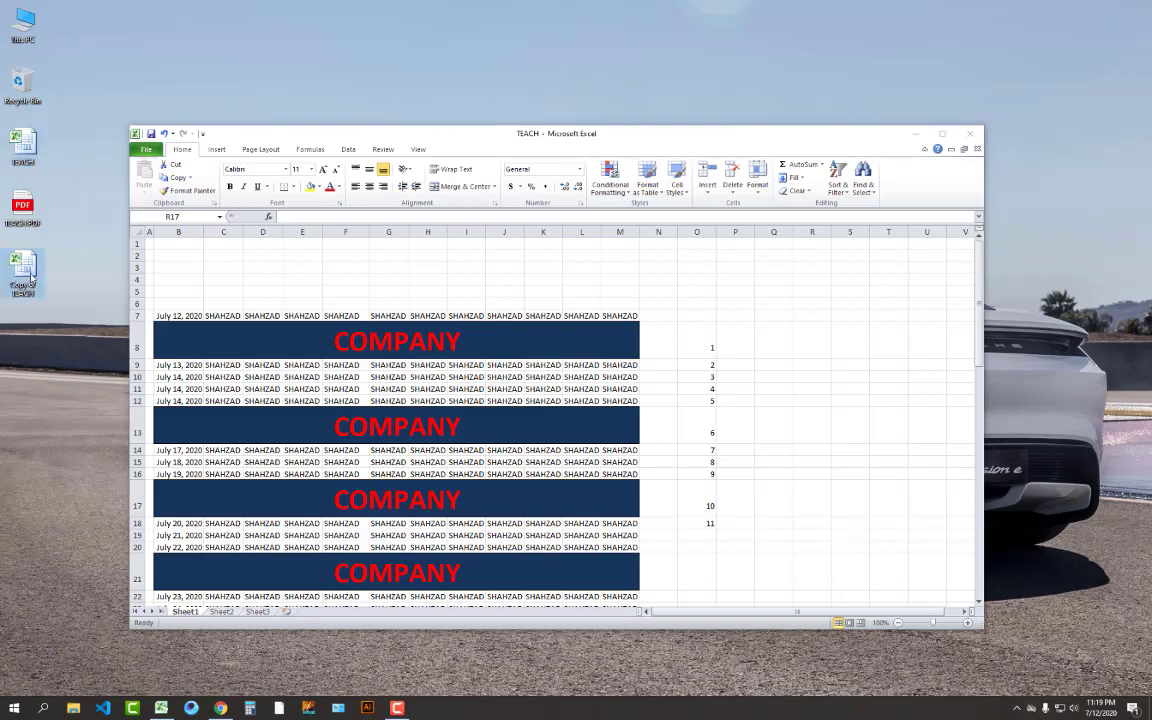
click(24, 140)
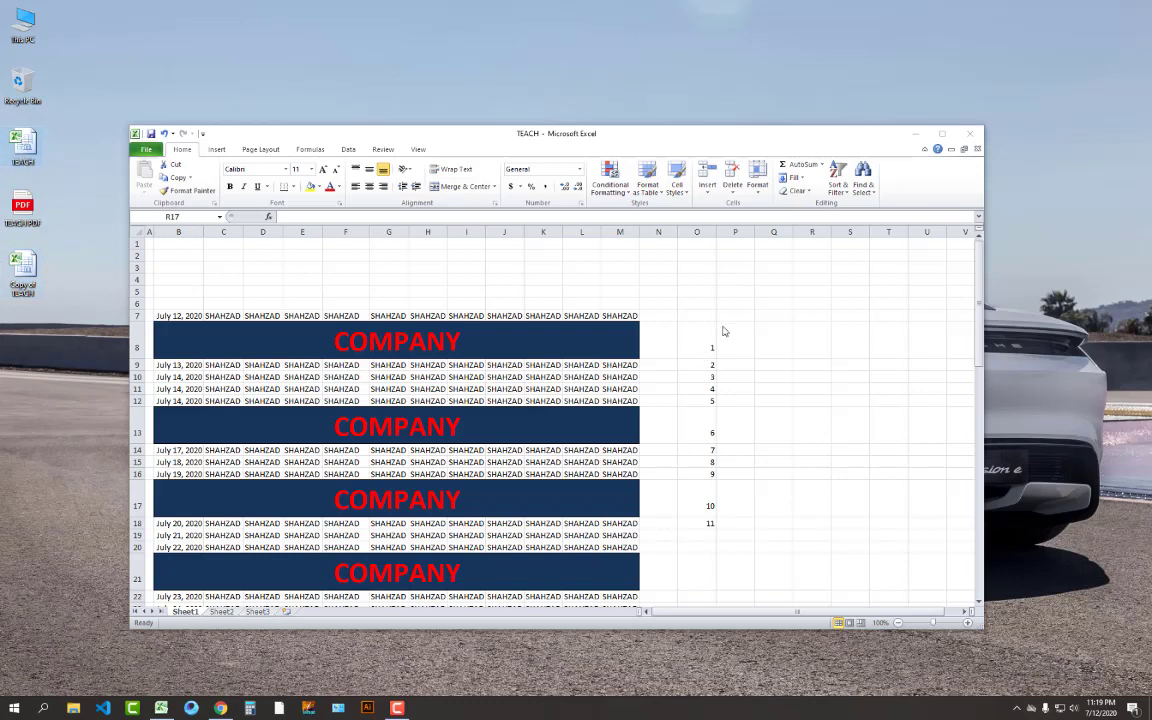
click(969, 133)
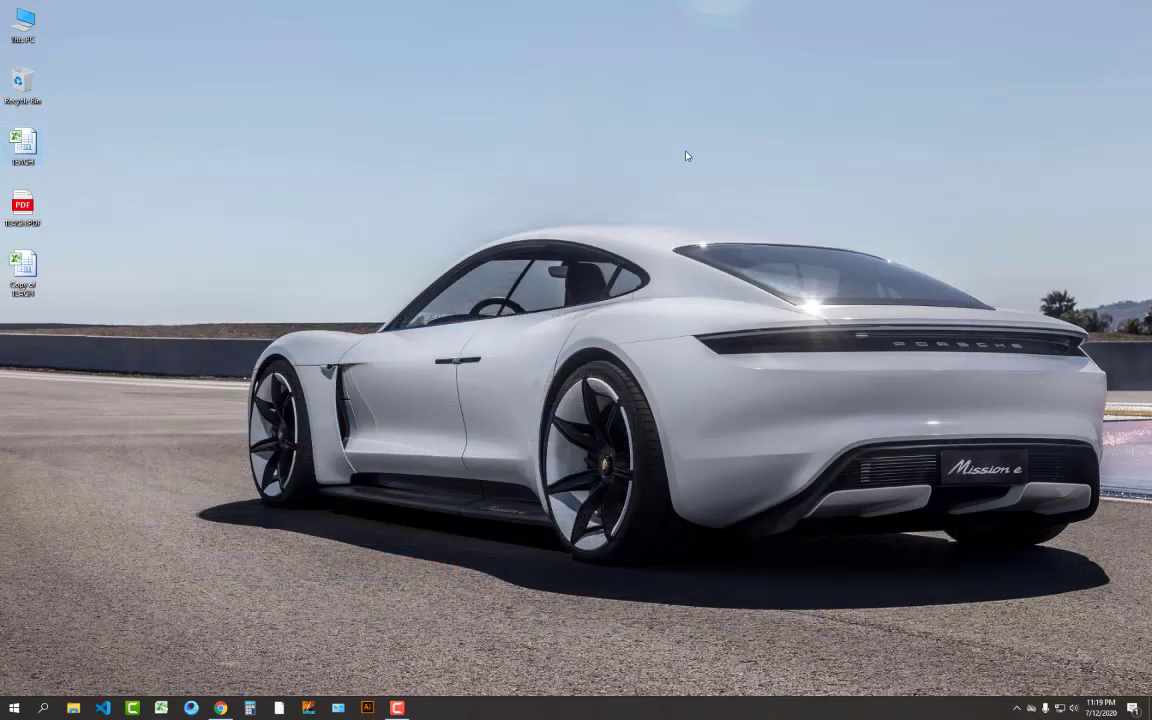
Refresh the desktop, reopen TEACH editable with both passwords, and check the 1–11 numbers in column O
right_click(686, 156)
click(722, 186)
double_click(40, 151)
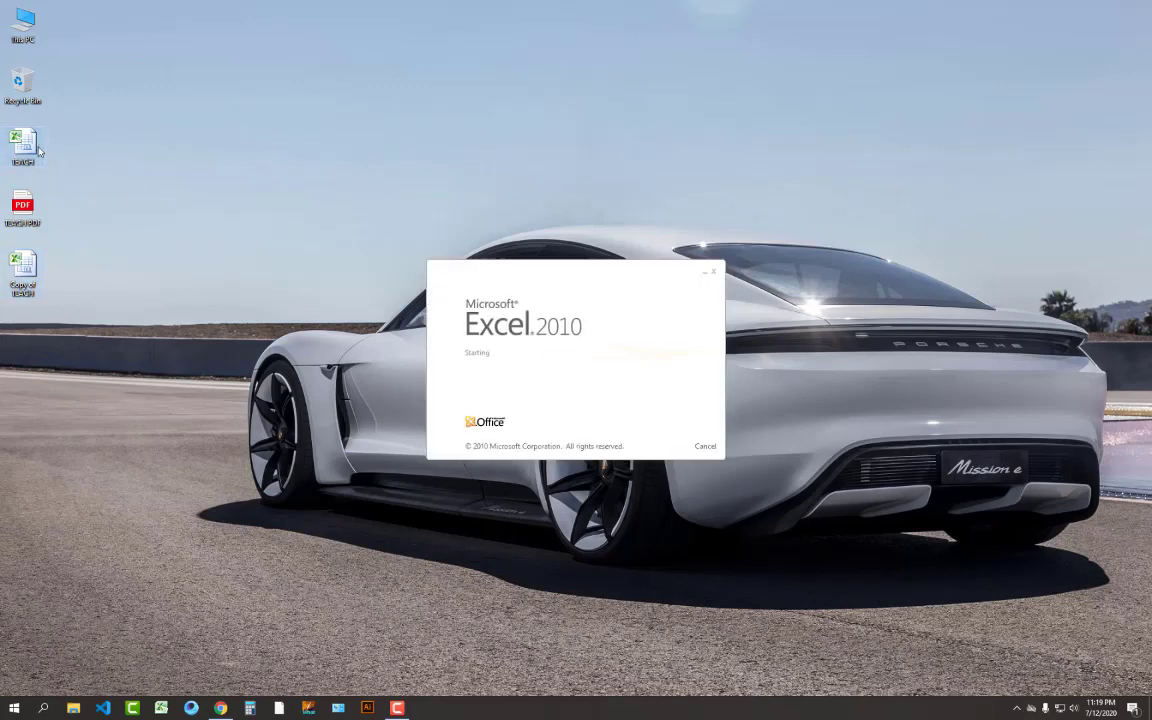
text(12345)
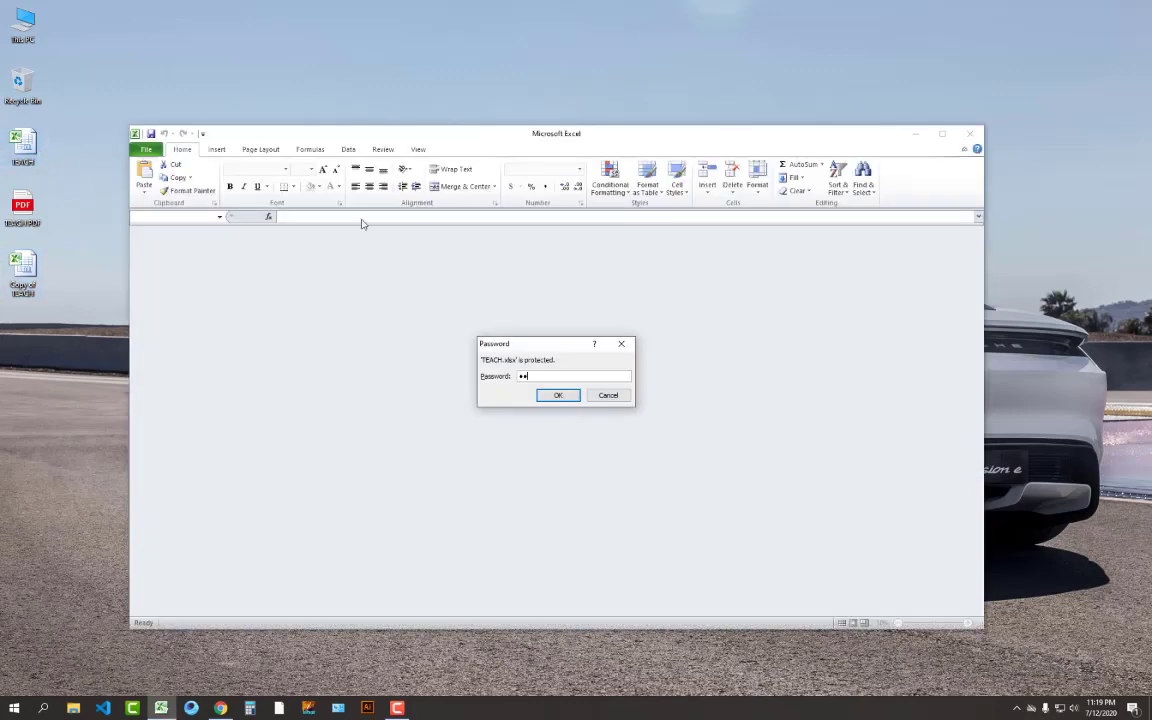
key(Return)
text(12345)
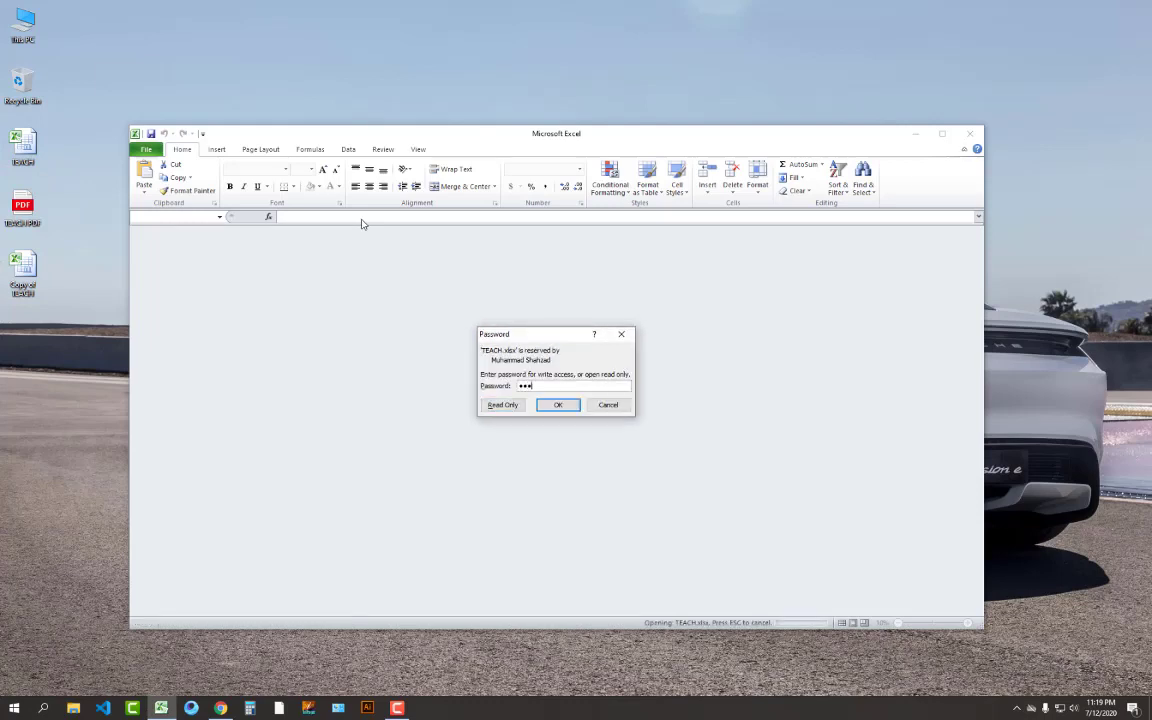
key(Return)
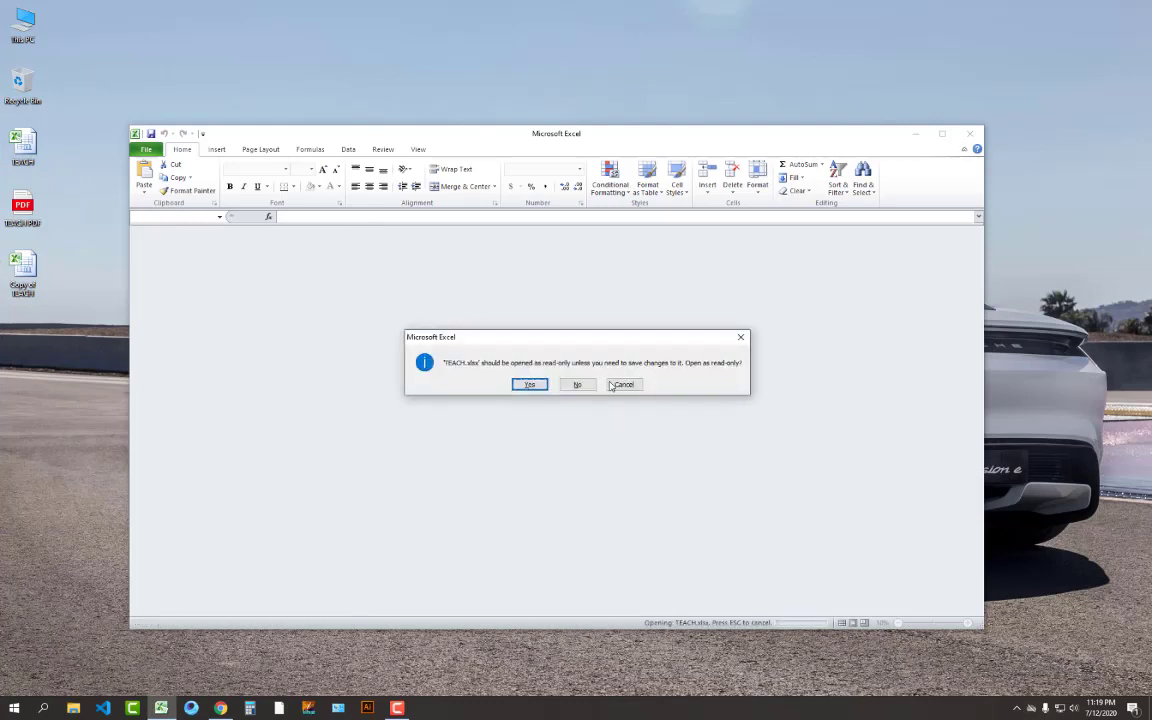
click(577, 384)
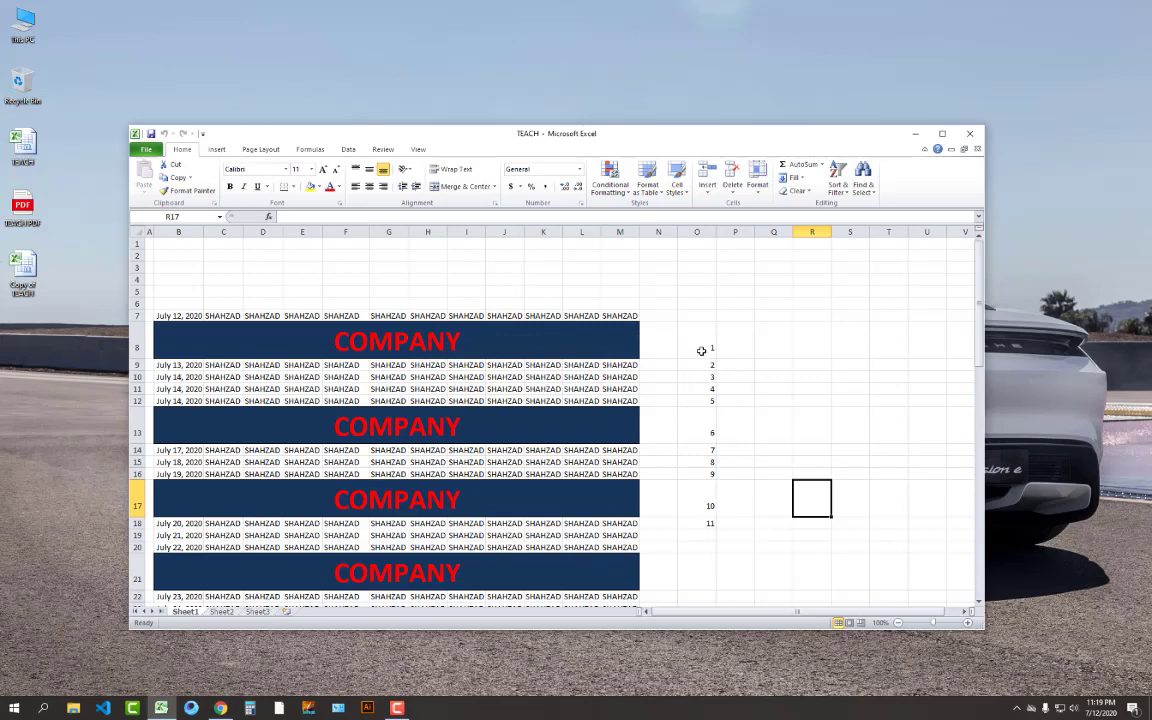
drag(699, 350, 745, 535)
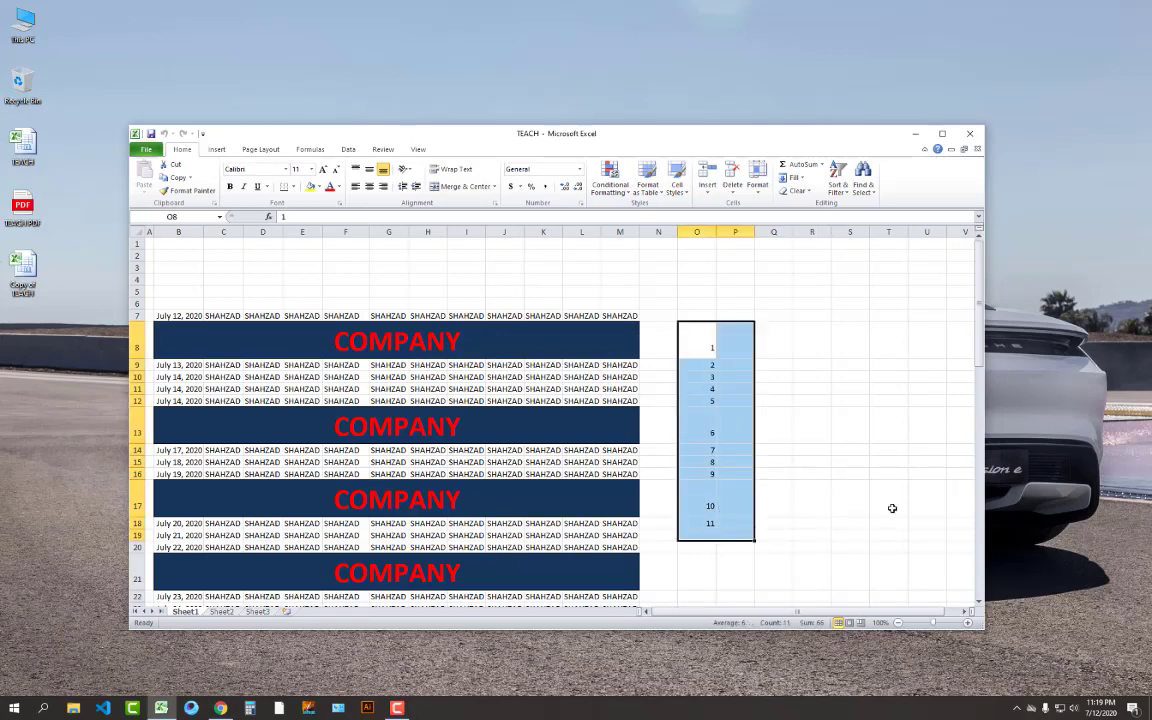
click(892, 507)
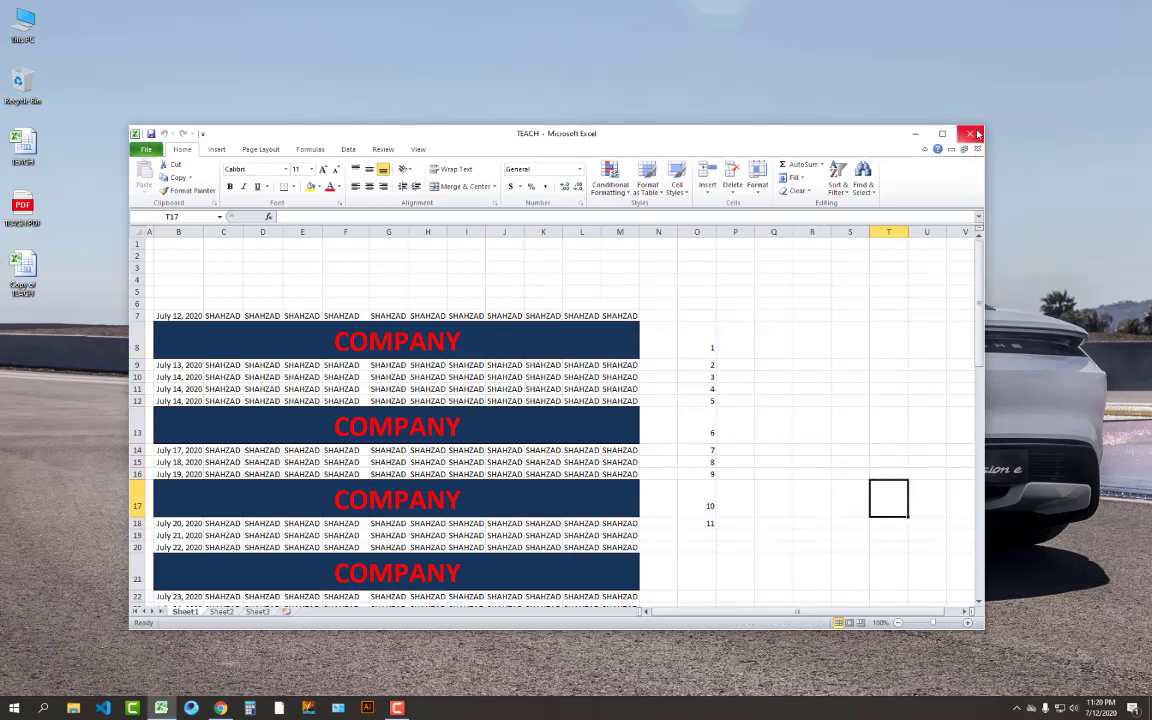
Delete the dated rows and banners in B5:Q44 with the window maximized
click(834, 388)
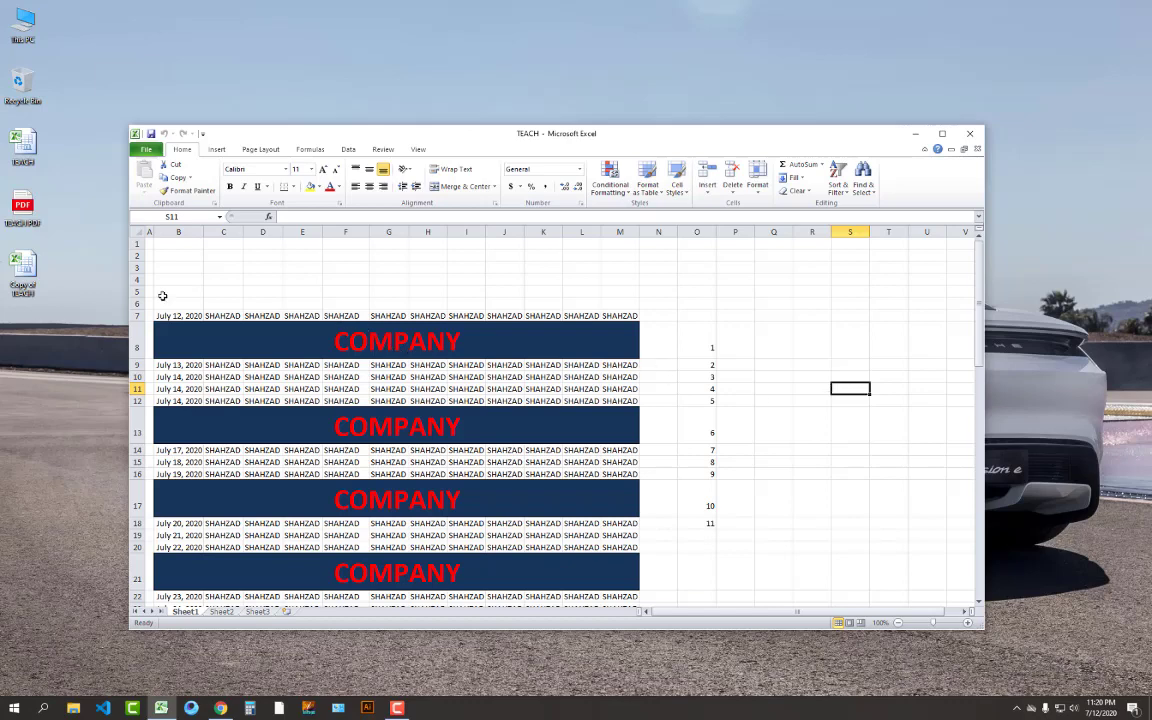
drag(162, 292, 790, 560)
click(941, 133)
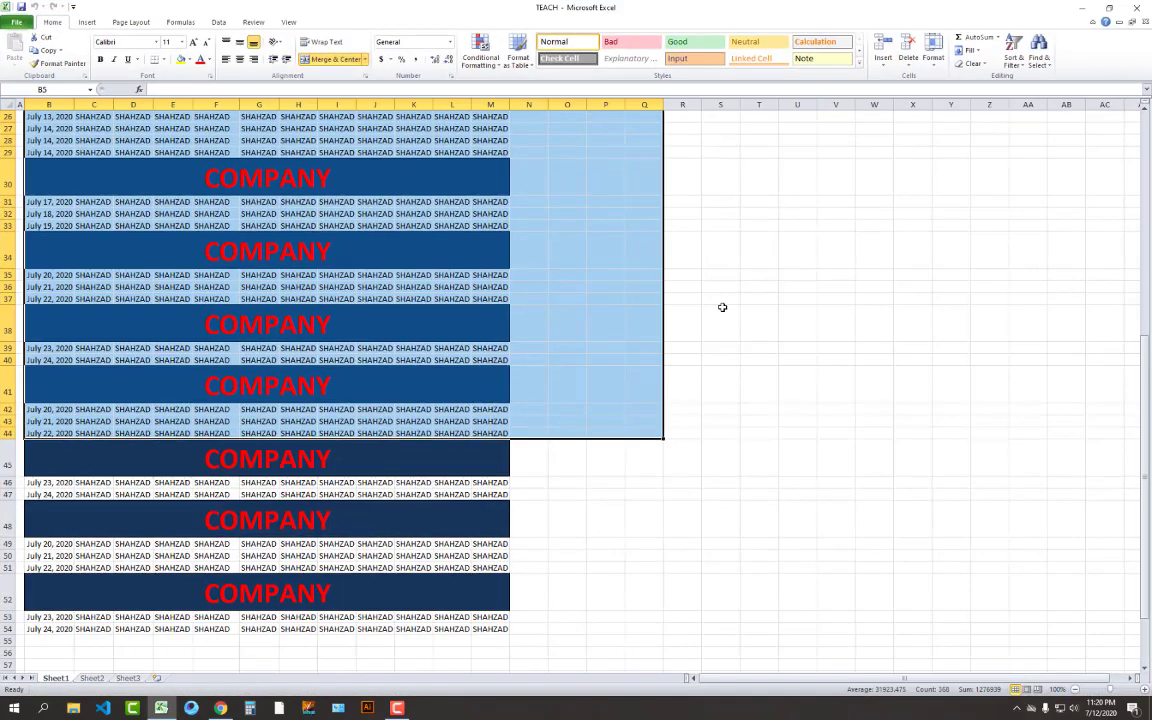
click(908, 46)
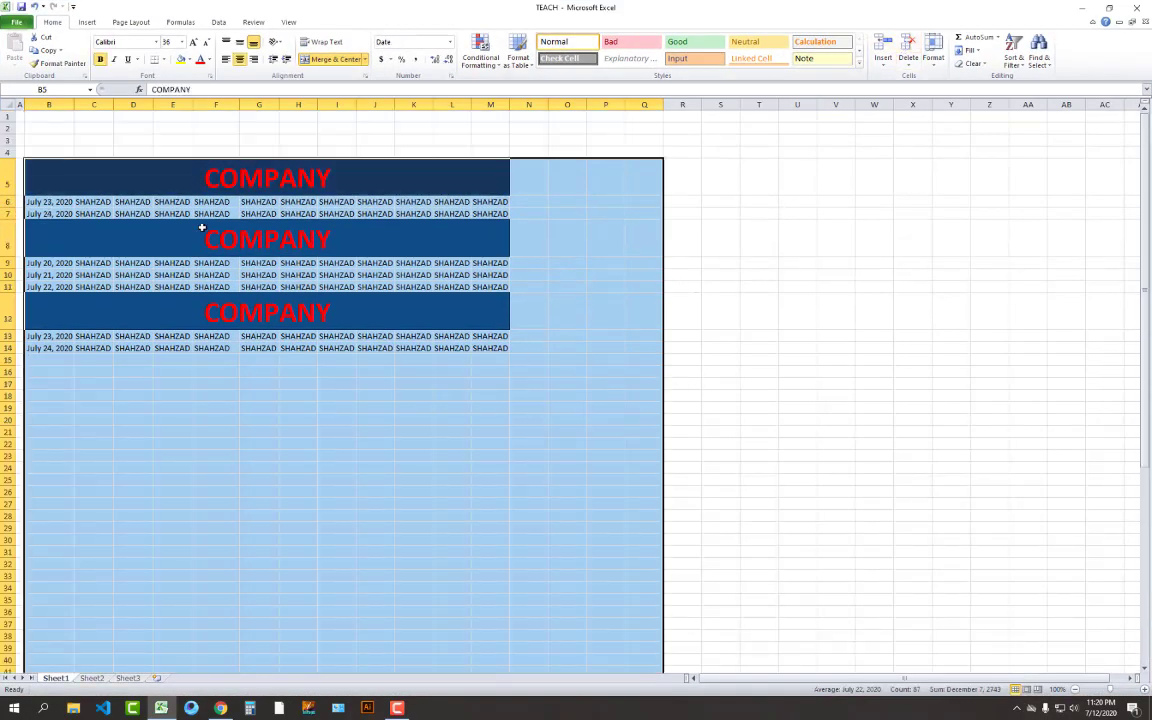
Delete the leftover rows in B6:M14, leaving one COMPANY banner in row 5
drag(24, 149, 368, 348)
click(373, 372)
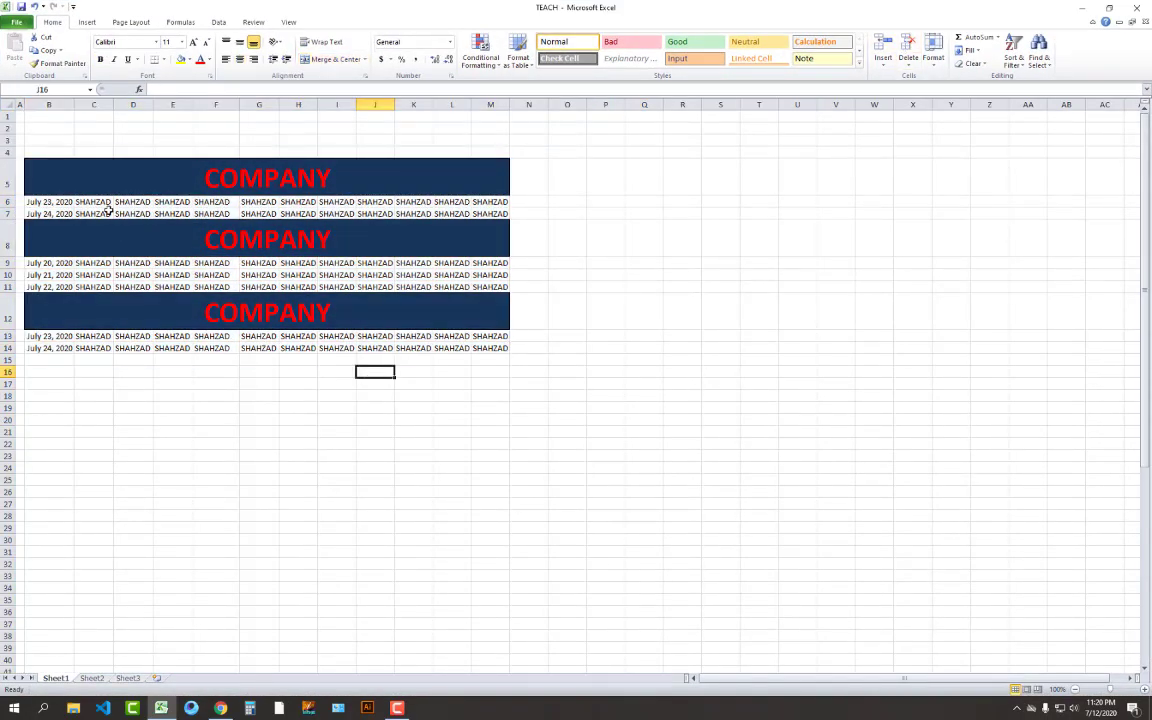
drag(58, 202, 382, 346)
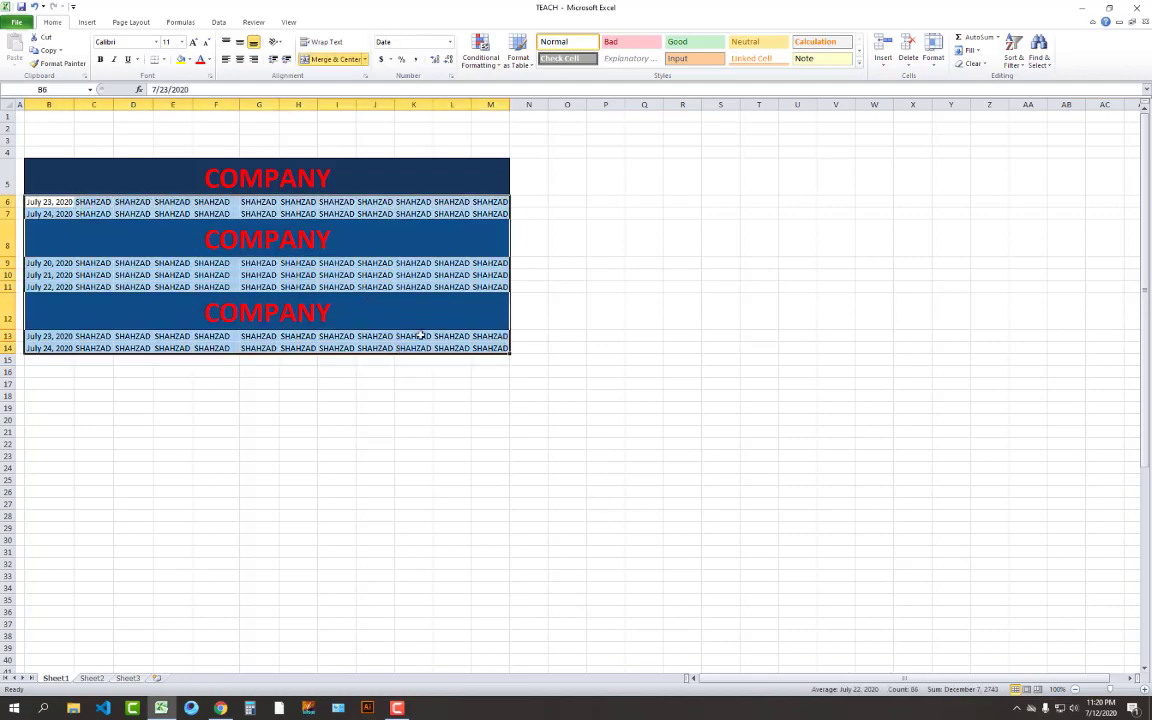
click(908, 45)
click(713, 332)
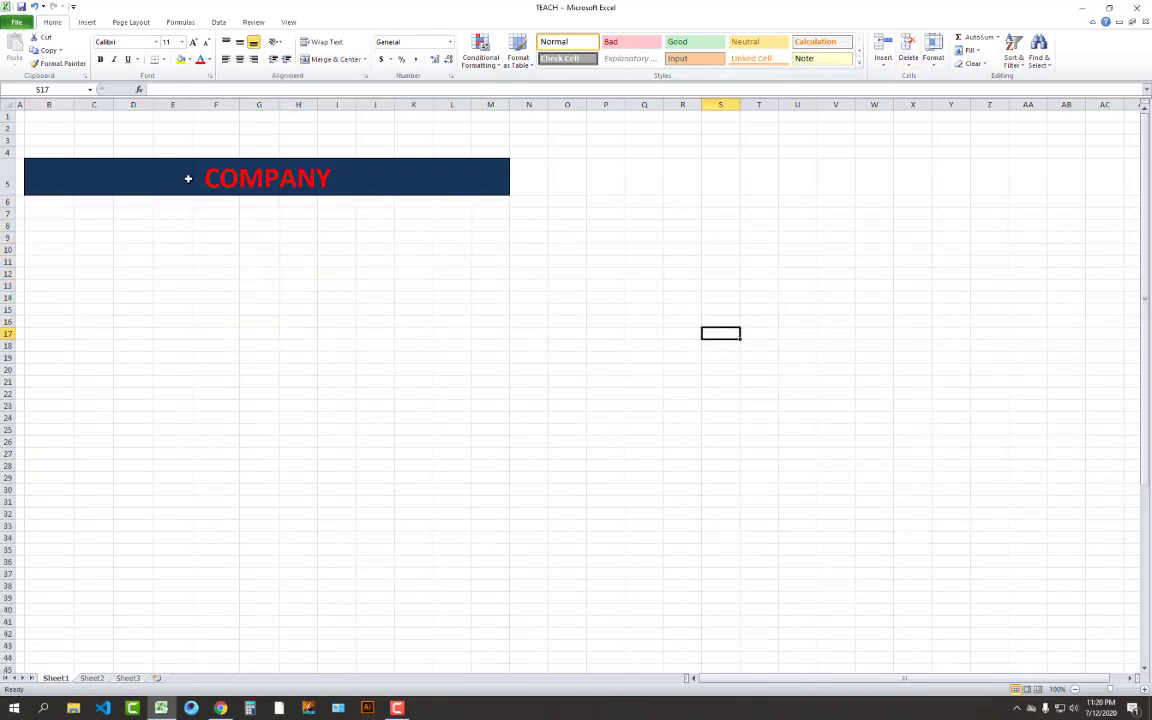
click(189, 178)
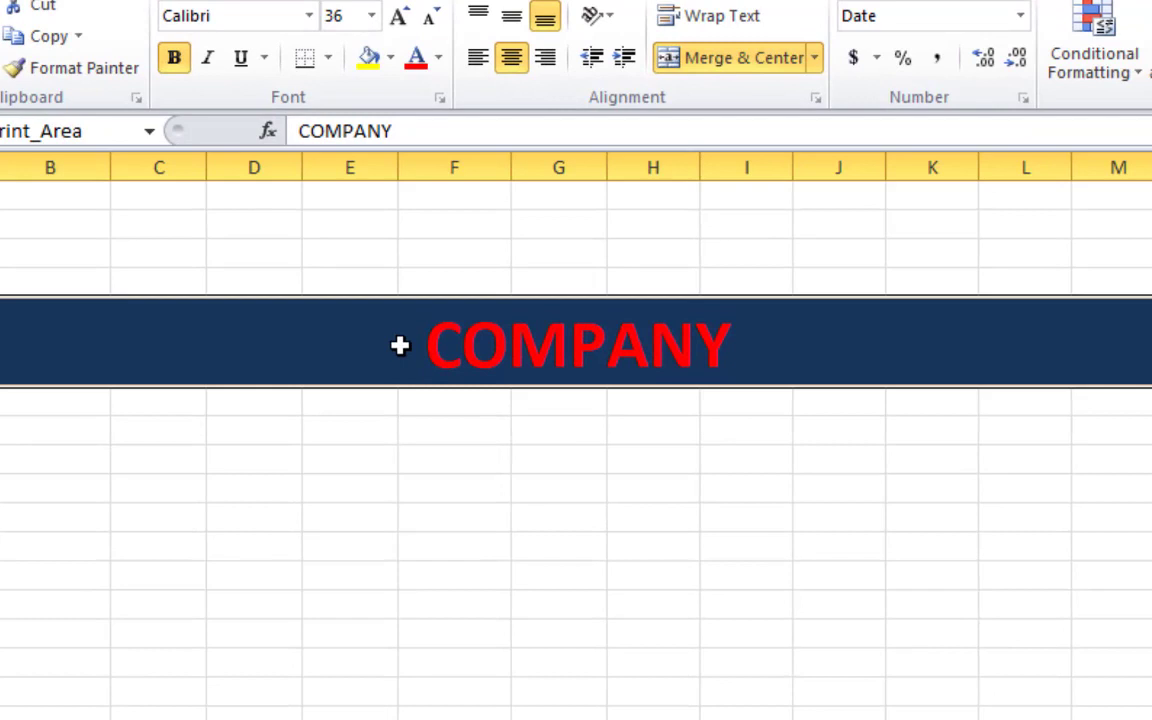
Replace the row 5 banner text COMPANY with EASY CLICKS
text(EASY)
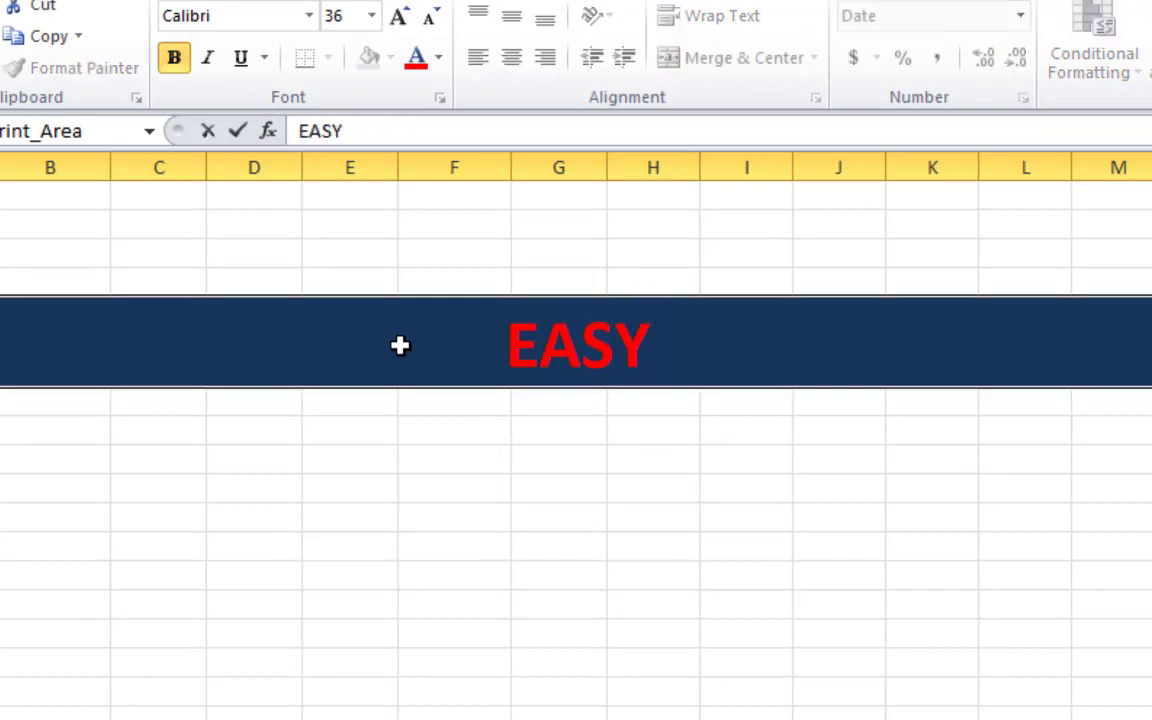
text( CL)
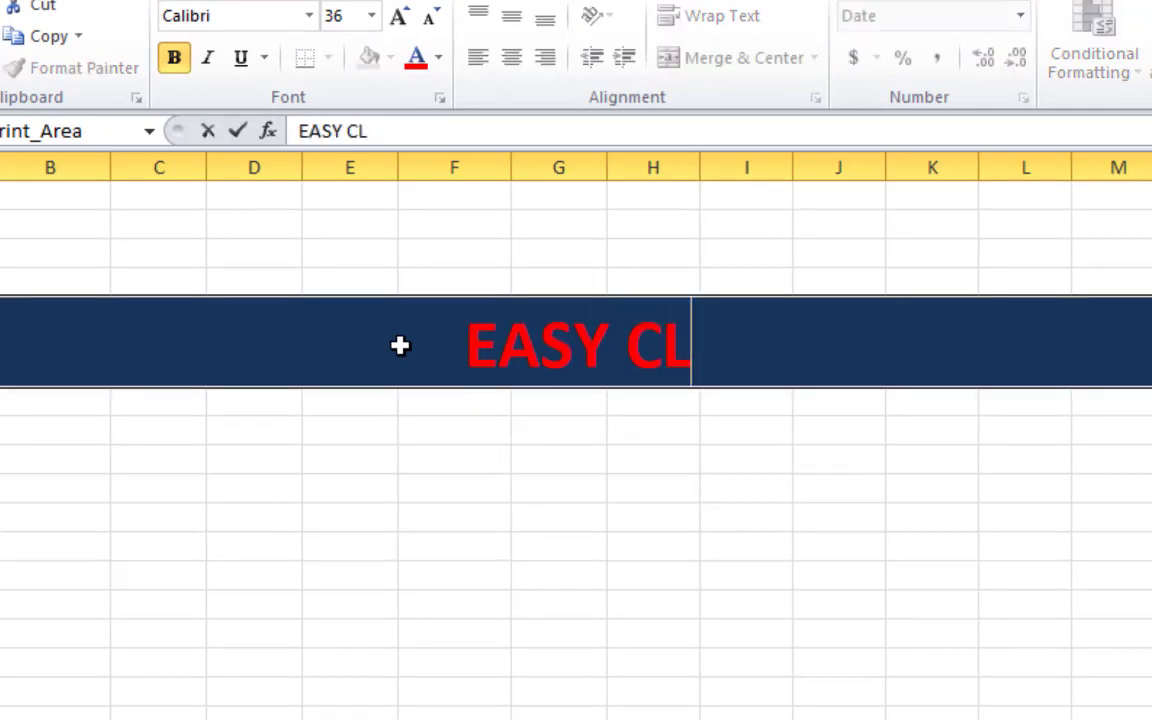
text(ICKS)
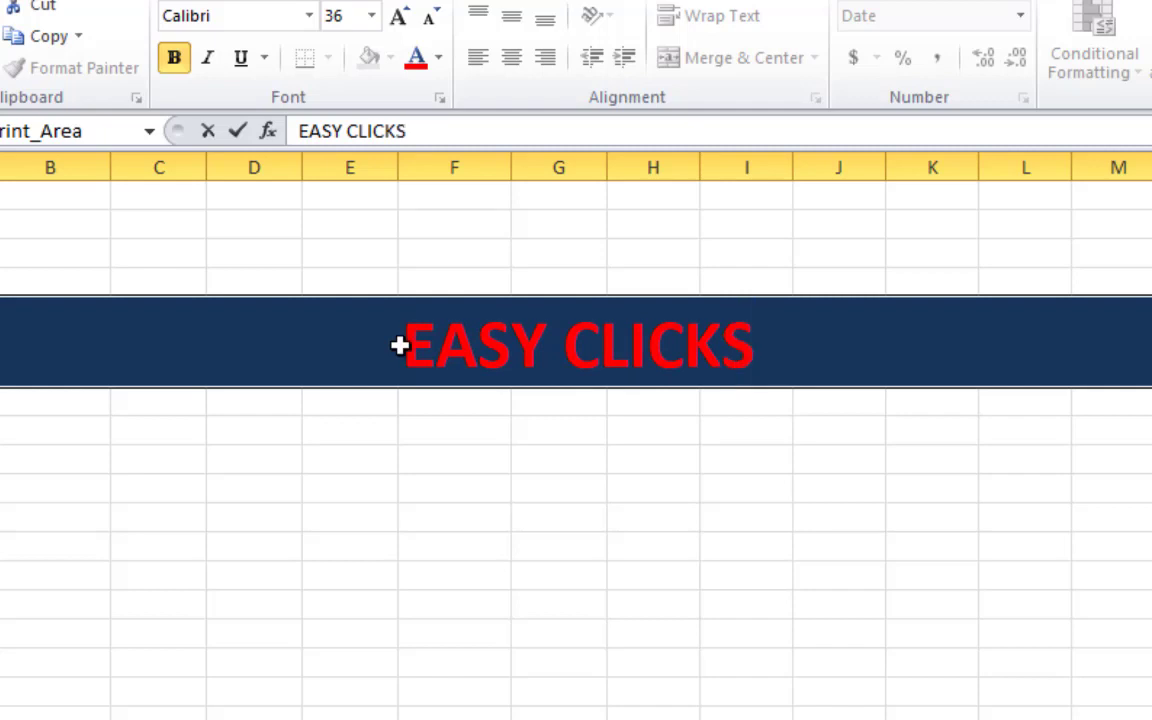
key(Return)
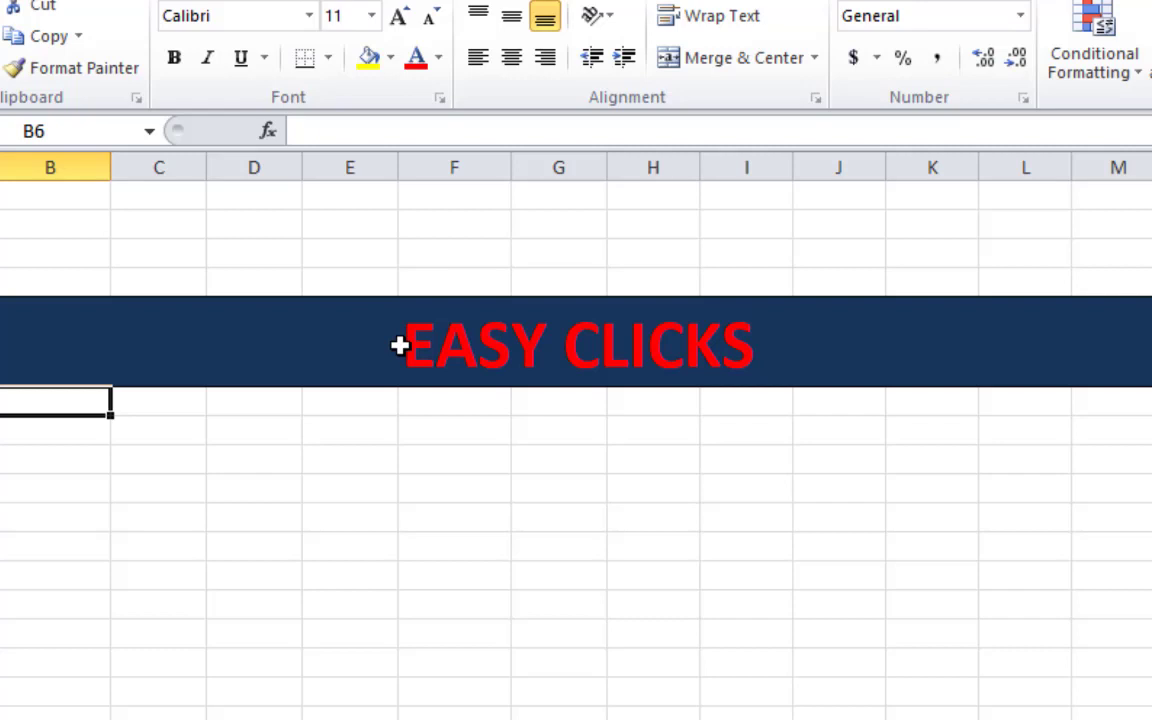
click(399, 345)
click(516, 486)
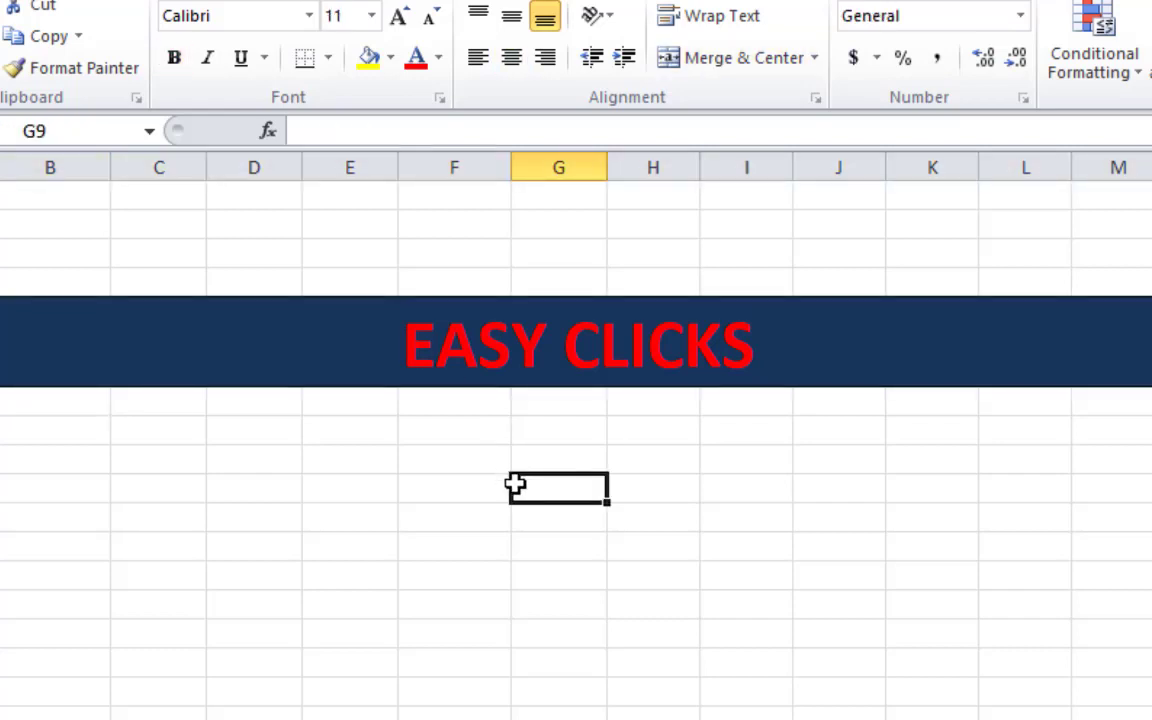